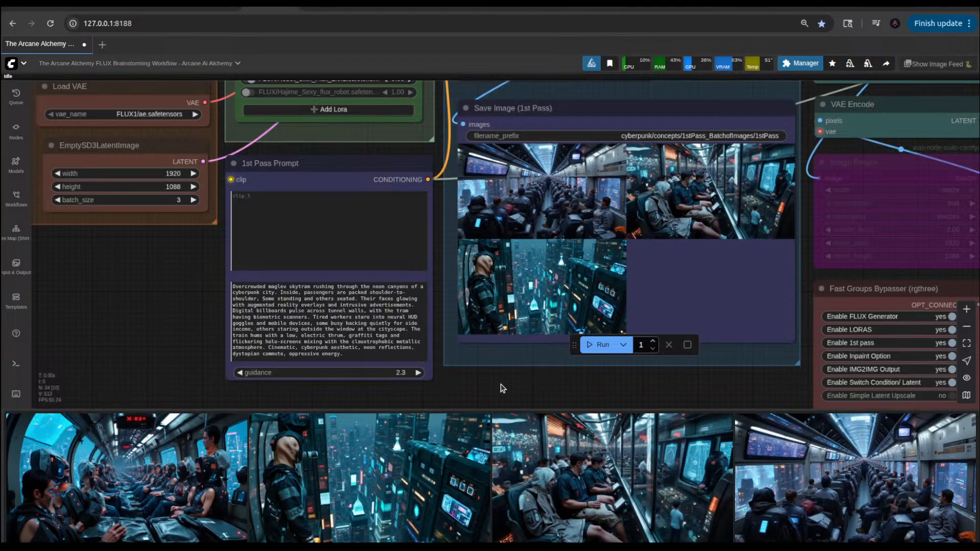
# Step: Move the floating run controls off the 1st pass group onto the empty canvas below the FLUX Generator group
pyautogui.scroll(-5, 512, 388)
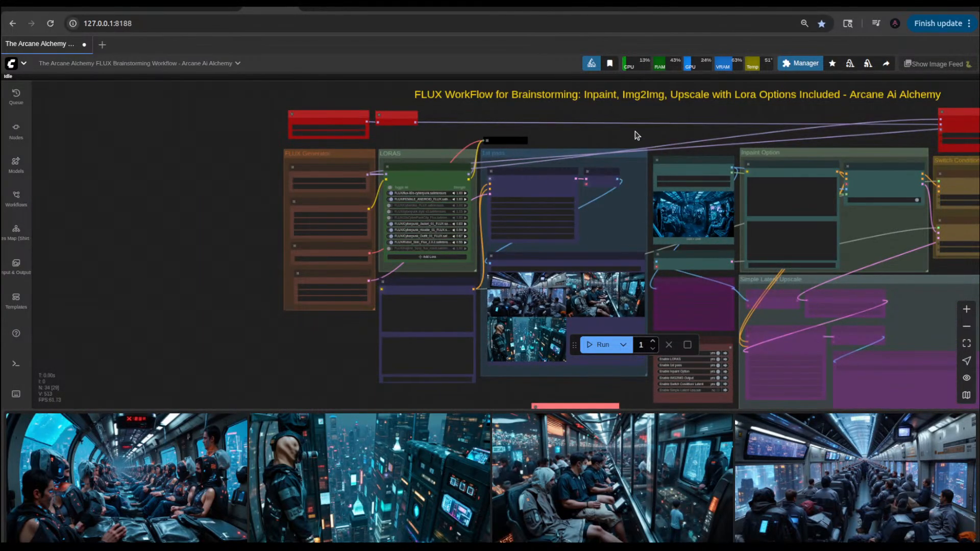
pyautogui.moveTo(636, 136); pyautogui.dragTo(567, 136)
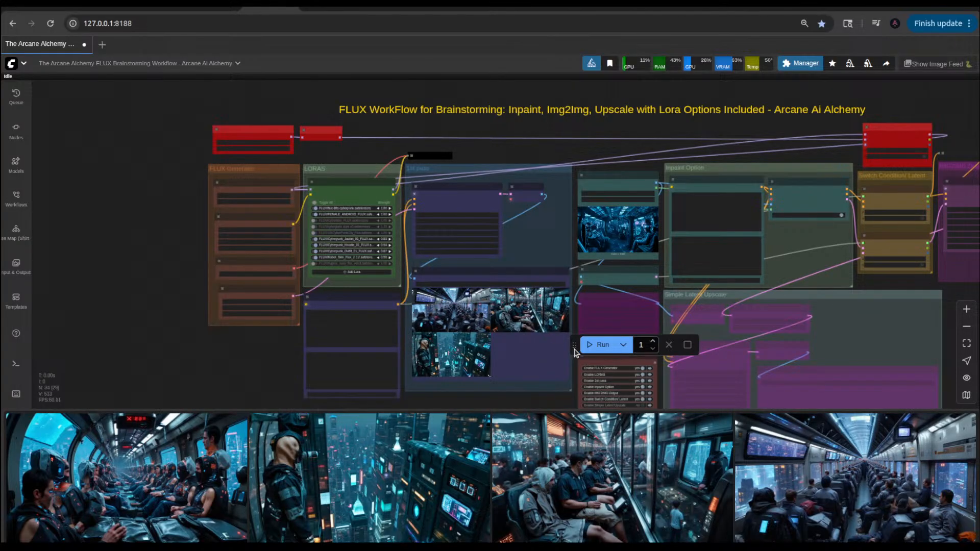
pyautogui.moveTo(574, 346); pyautogui.dragTo(159, 347)
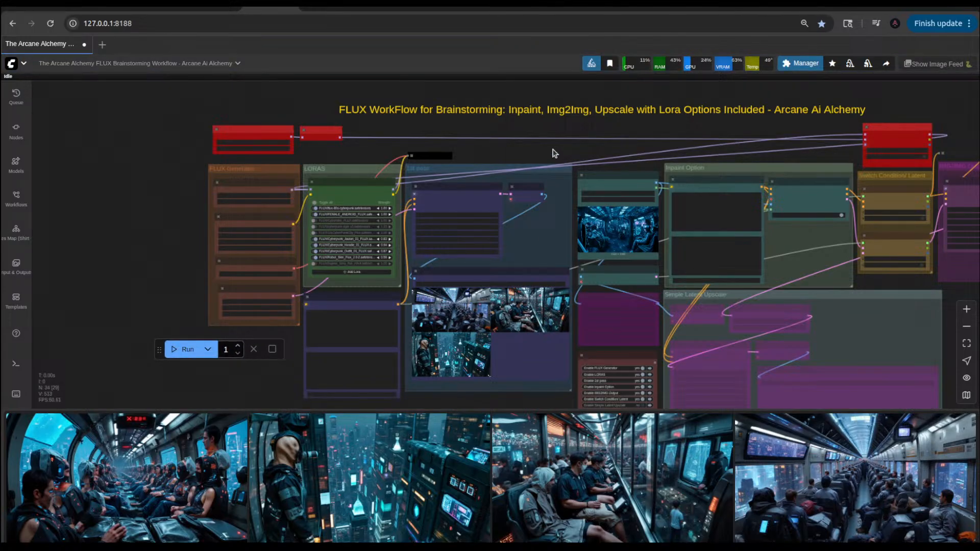
# Step: Examine the whole brainstorming workflow, from the FLUX Generator and LORAS groups through to the IMG2IMG output group
pyautogui.scroll(3, 554, 153)
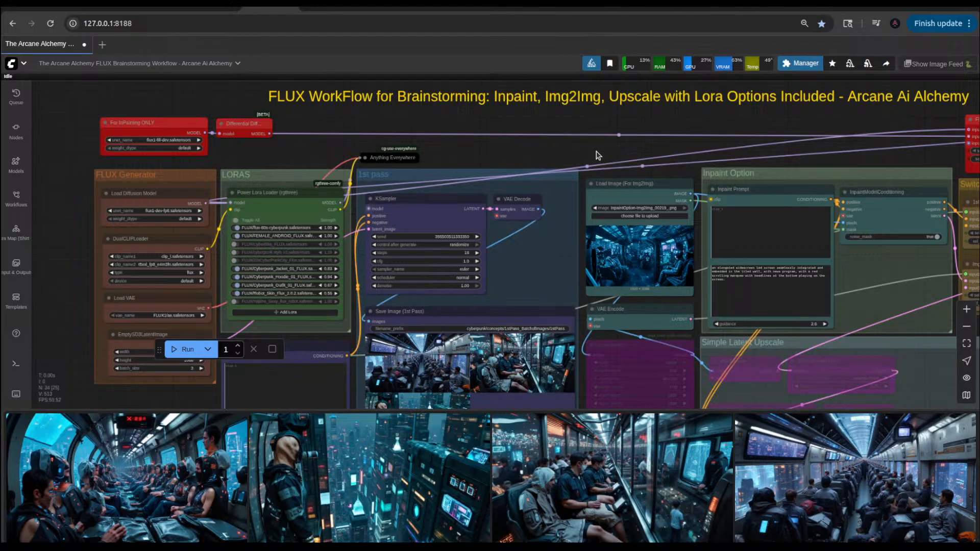
pyautogui.moveTo(582, 151); pyautogui.dragTo(291, 155)
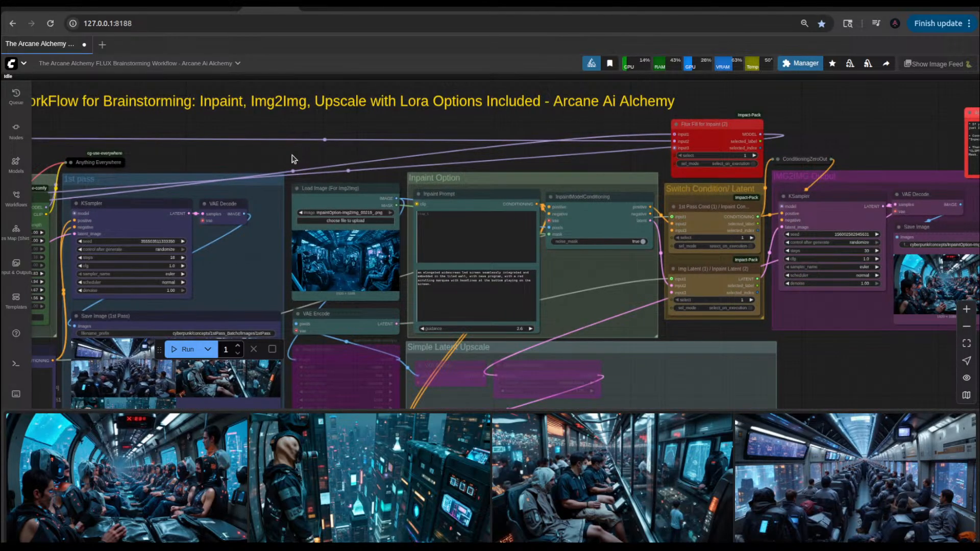
pyautogui.scroll(-3, 292, 159)
pyautogui.scroll(-2, 293, 159)
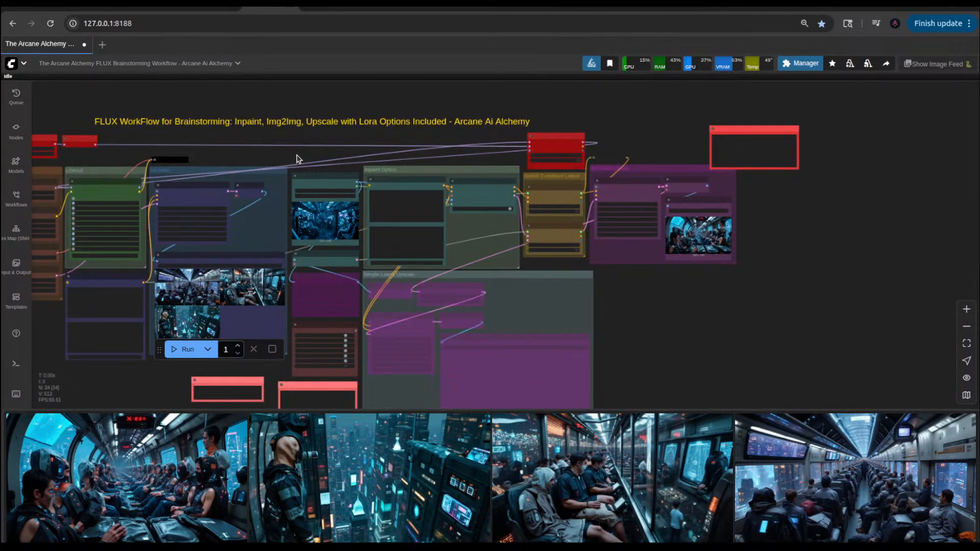
pyautogui.moveTo(296, 155); pyautogui.dragTo(440, 151)
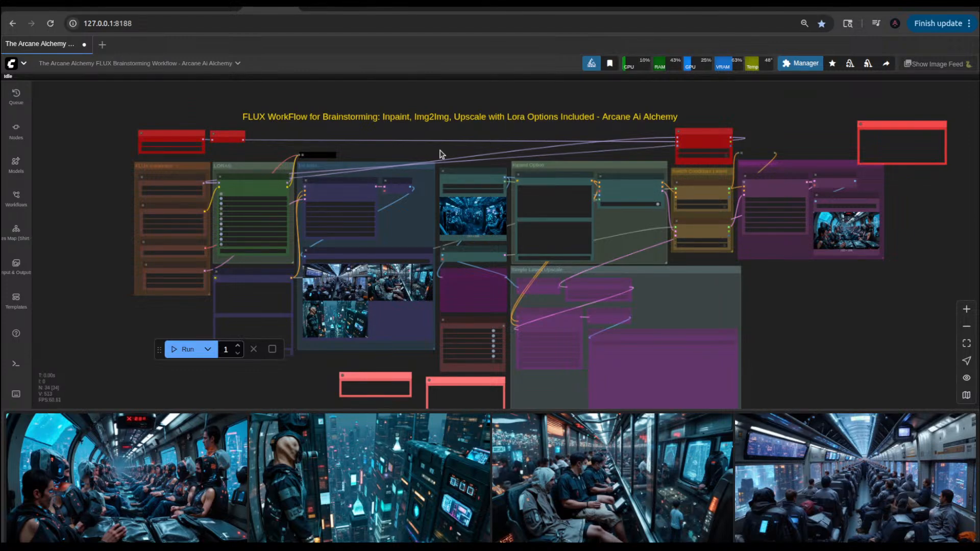
pyautogui.scroll(2, 440, 153)
pyautogui.scroll(2, 531, 155)
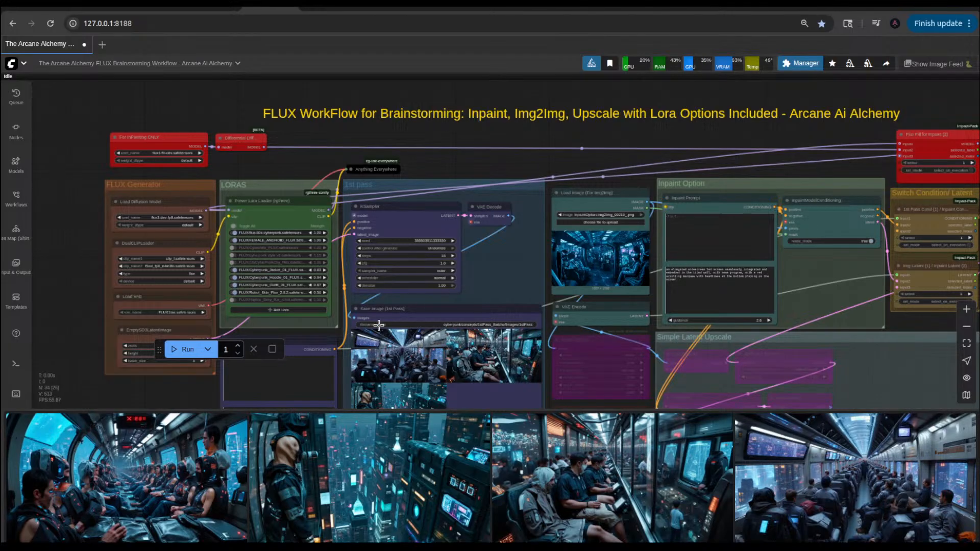
# Step: Queue the workflow twice and move the floating run controls clear of the EmptySD3LatentImage node
pyautogui.click(173, 350)
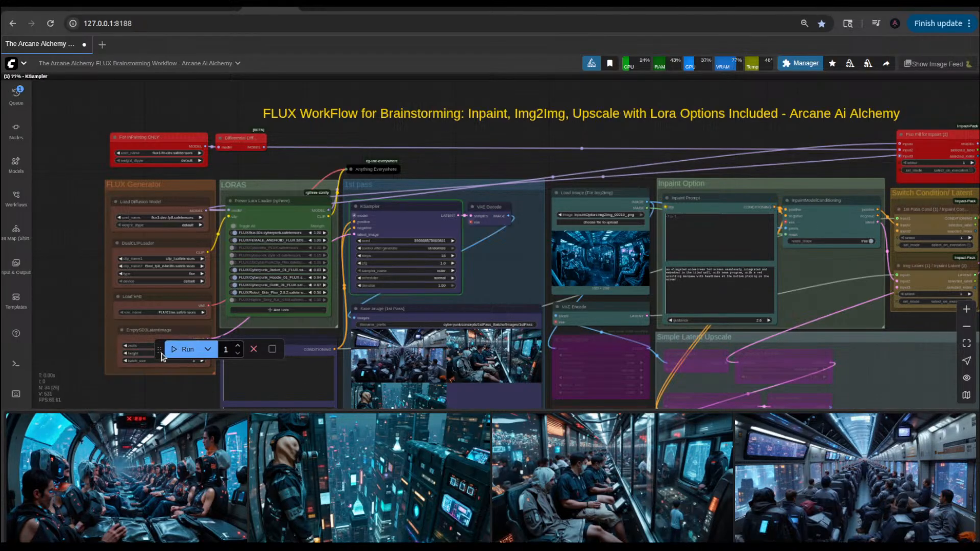
pyautogui.click(174, 349)
pyautogui.moveTo(159, 349); pyautogui.dragTo(110, 393)
# Step: Inspect the 1st Pass Prompt, the latent image settings and the 1st pass image batch while the queue runs
pyautogui.moveTo(86, 307); pyautogui.dragTo(96, 216)
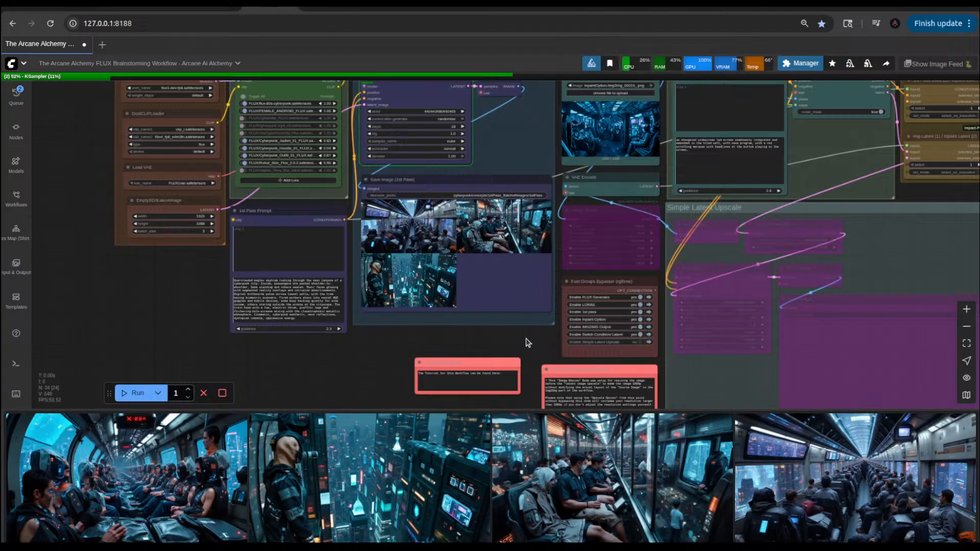
pyautogui.moveTo(528, 343); pyautogui.dragTo(517, 381)
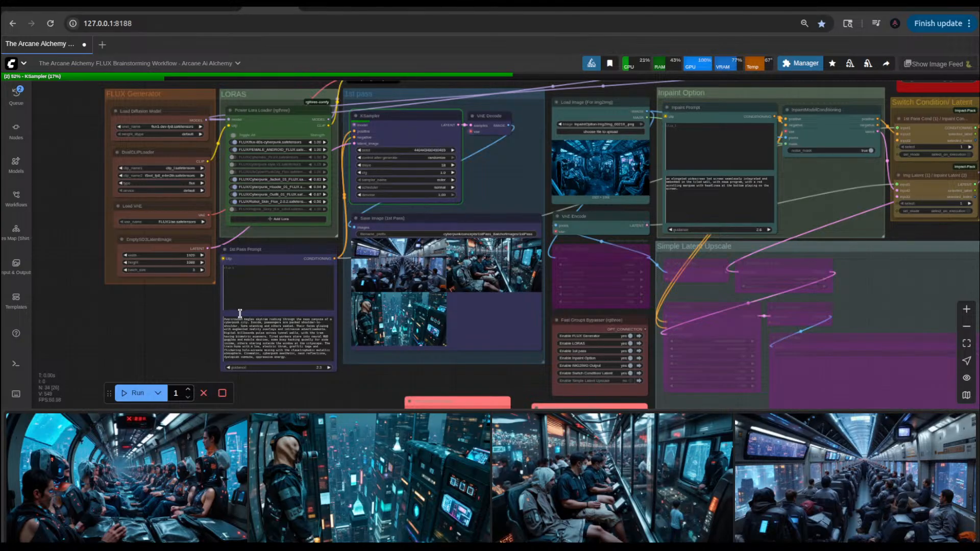
pyautogui.moveTo(175, 340); pyautogui.dragTo(179, 374)
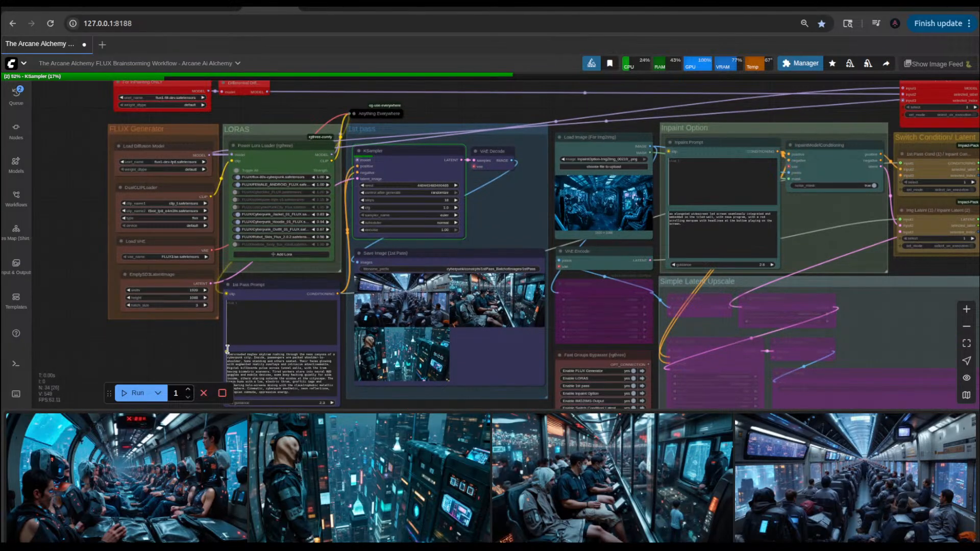
pyautogui.scroll(4, 204, 350)
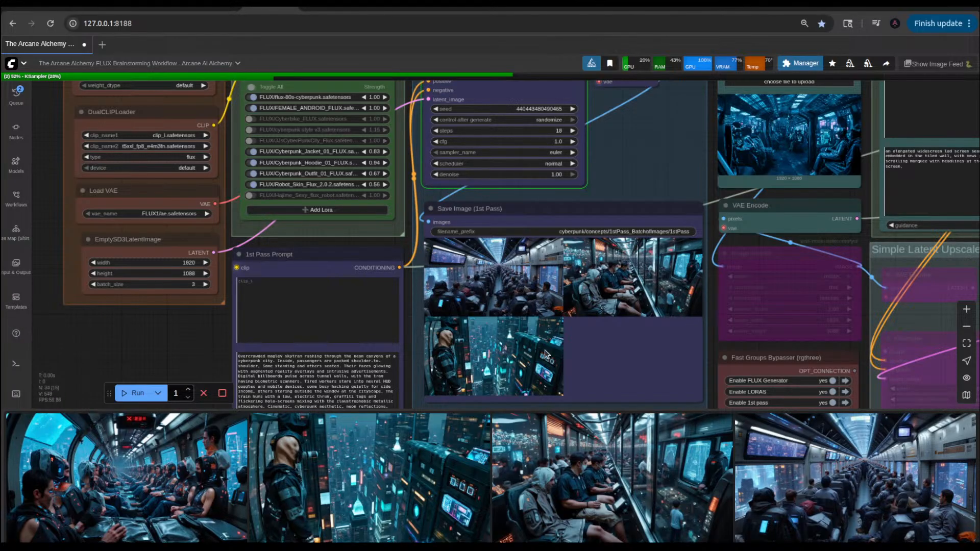
# Step: Switch to ChatGPT to review the Flux prompts for the cyberpunk day-in-the-life series, and return to the ComfyUI workflow
pyautogui.click(672, 7)
pyautogui.scroll(4, 416, 237)
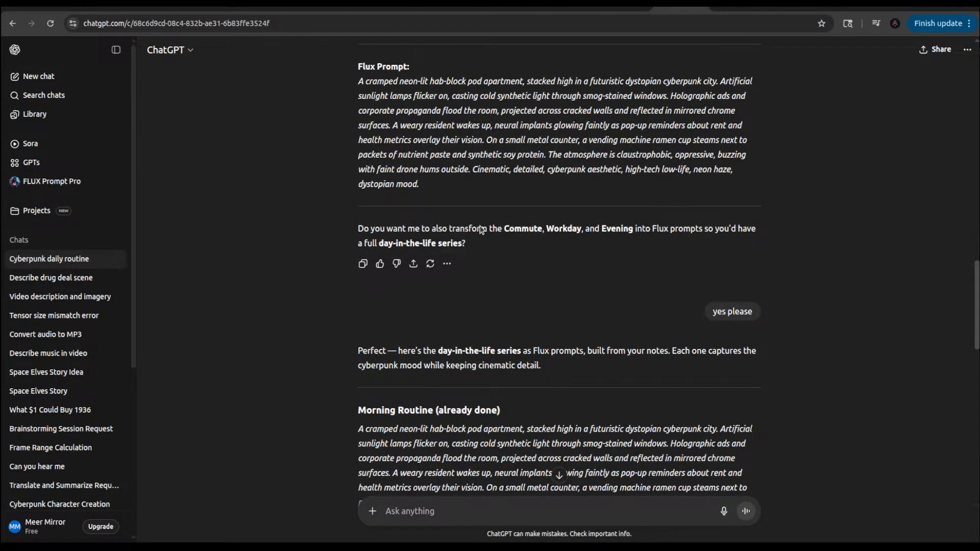
pyautogui.scroll(3, 479, 225)
pyautogui.scroll(-3, 479, 225)
pyautogui.click(265, 7)
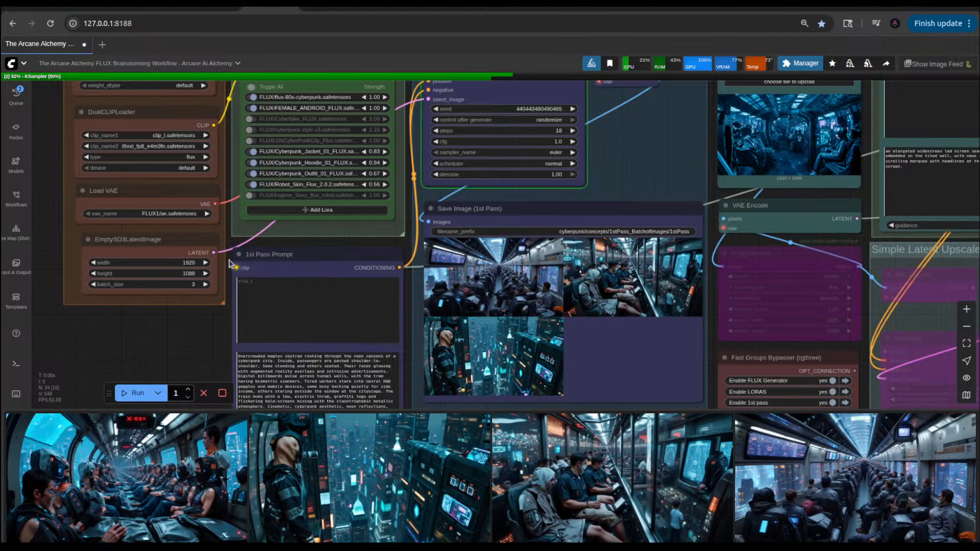
pyautogui.scroll(-4, 424, 227)
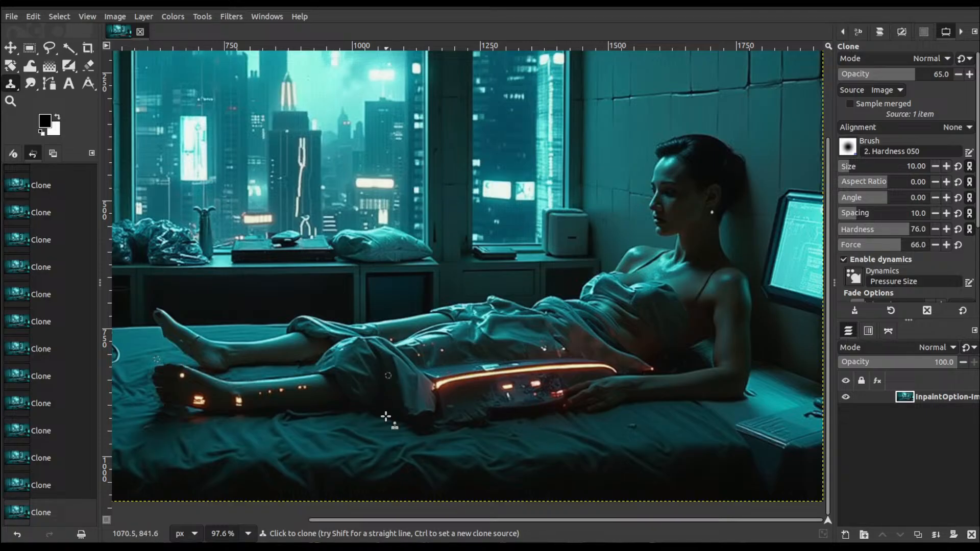
# Step: Inspect the clone retouching across the width of the bedroom image in GIMP
pyautogui.moveTo(398, 520); pyautogui.dragTo(244, 521)
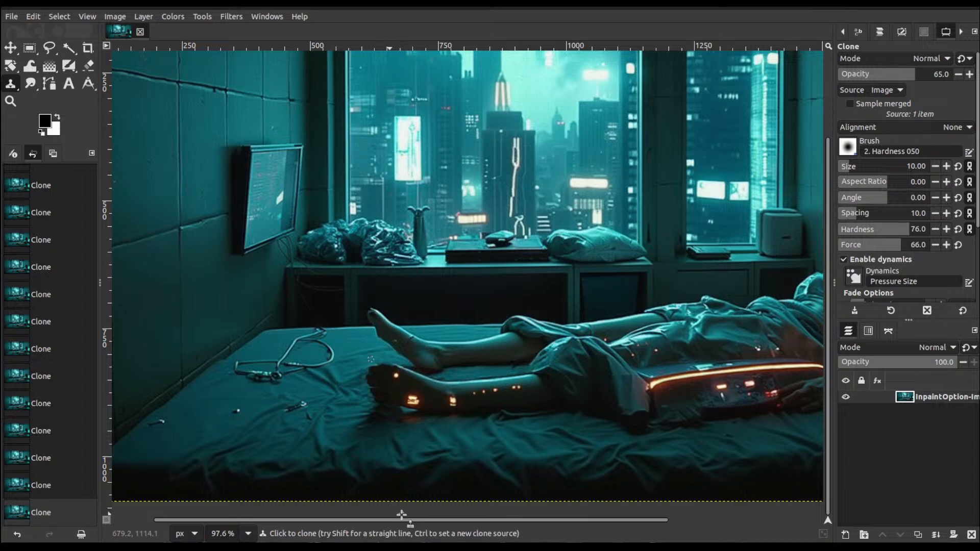
pyautogui.moveTo(401, 519); pyautogui.dragTo(648, 527)
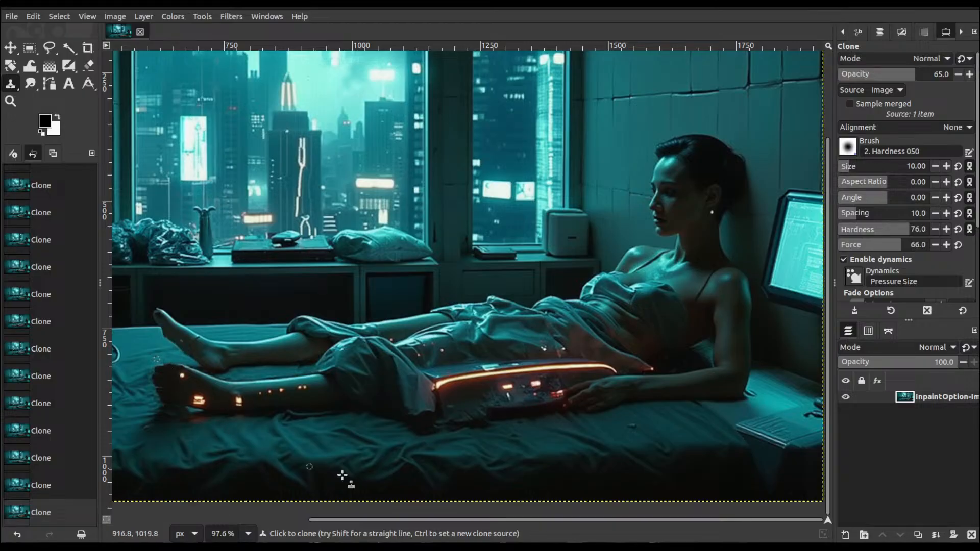
pyautogui.moveTo(473, 520); pyautogui.dragTo(386, 520)
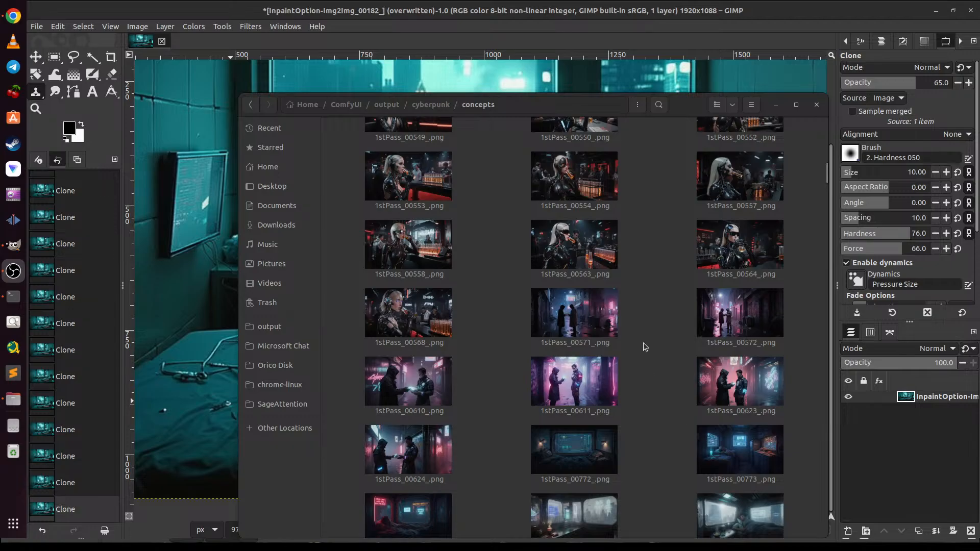
# Step: Browse back through the earlier first-pass images in the cyberpunk concepts folder and open 1stPass_00457_.png
pyautogui.scroll(8, 643, 343)
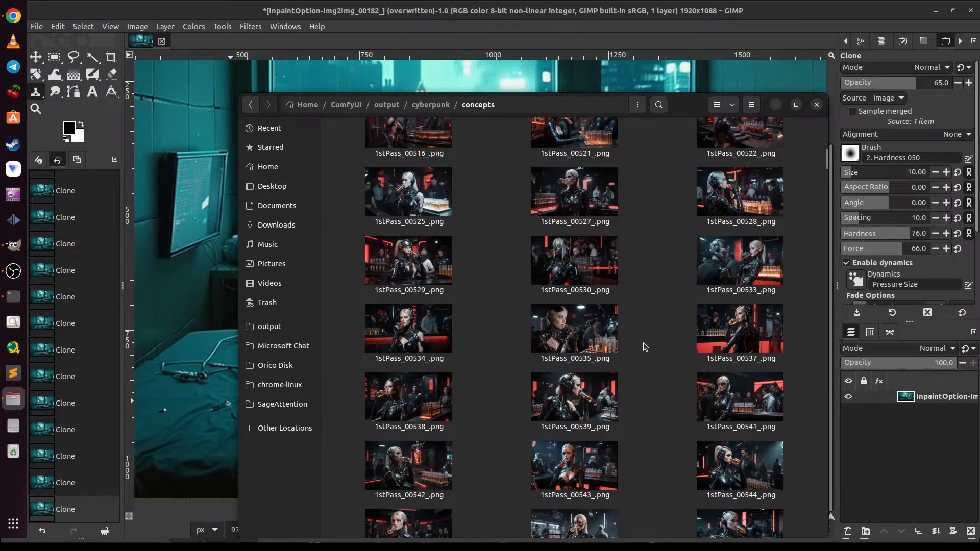
pyautogui.scroll(2, 645, 347)
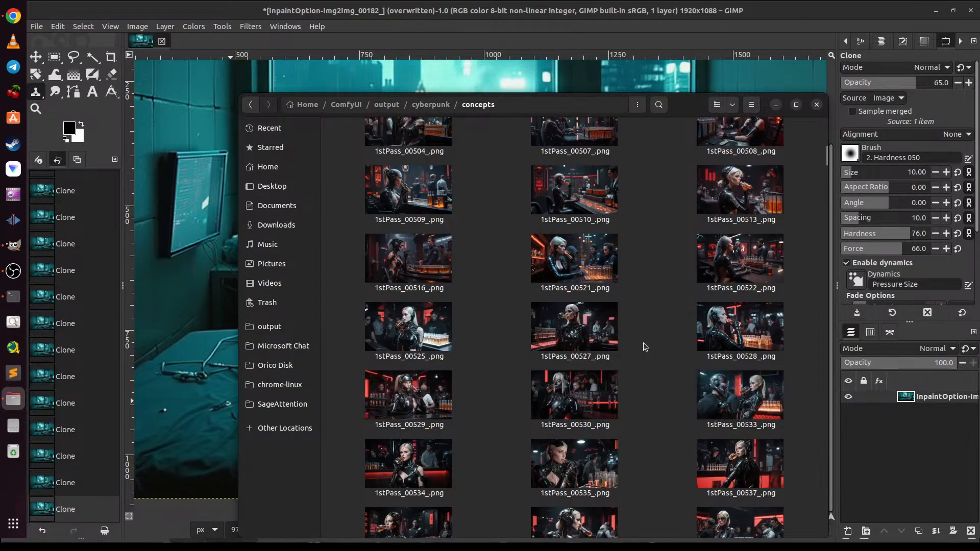
pyautogui.scroll(6, 644, 347)
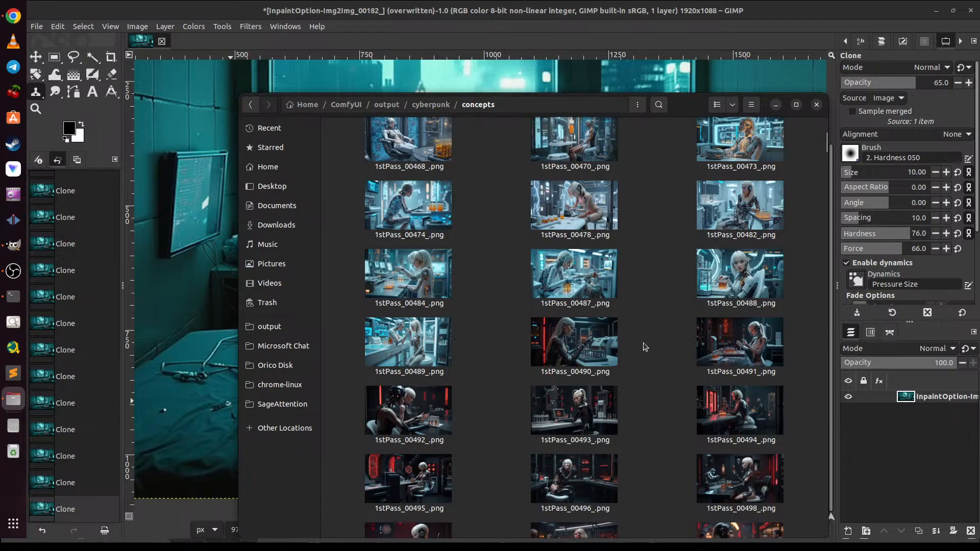
pyautogui.scroll(5, 645, 346)
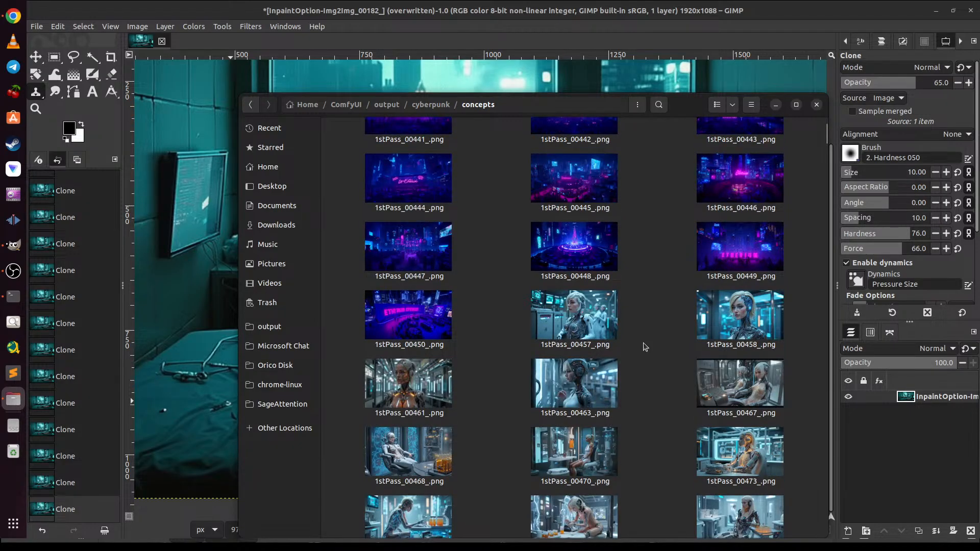
pyautogui.click(572, 312)
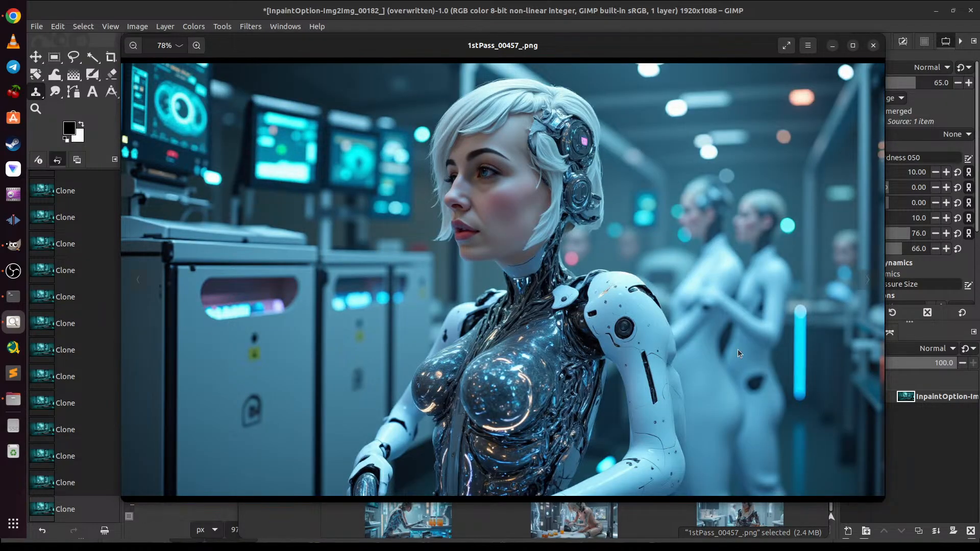
# Step: Page through the following android concept images up to 1stPass_00473_.png and close the image viewer
pyautogui.click(866, 279)
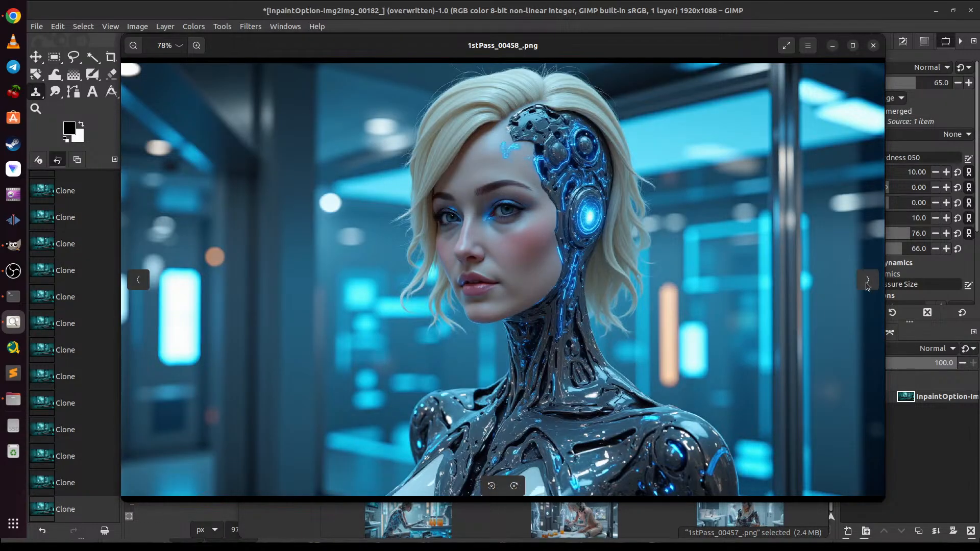
pyautogui.click(867, 281)
pyautogui.click(866, 280)
pyautogui.click(866, 280)
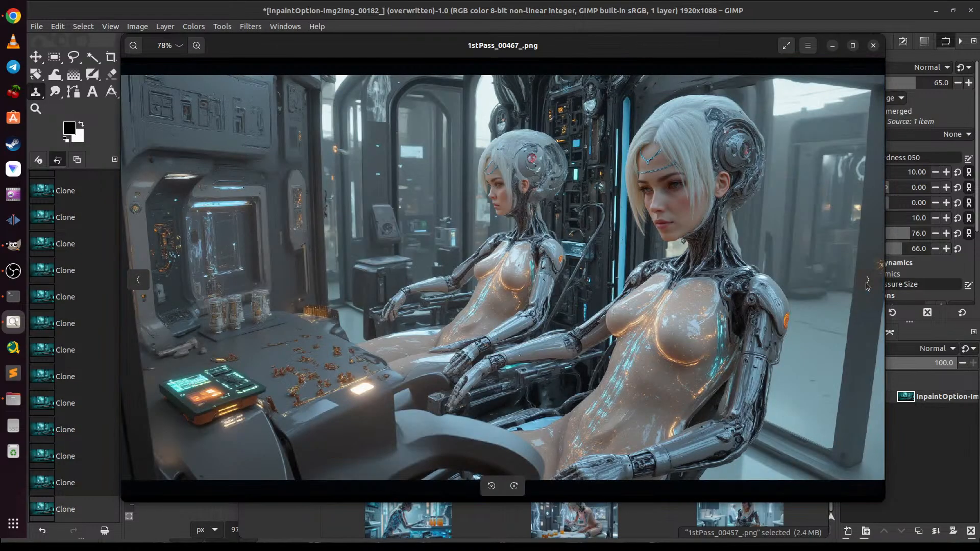
pyautogui.click(866, 281)
pyautogui.click(866, 281)
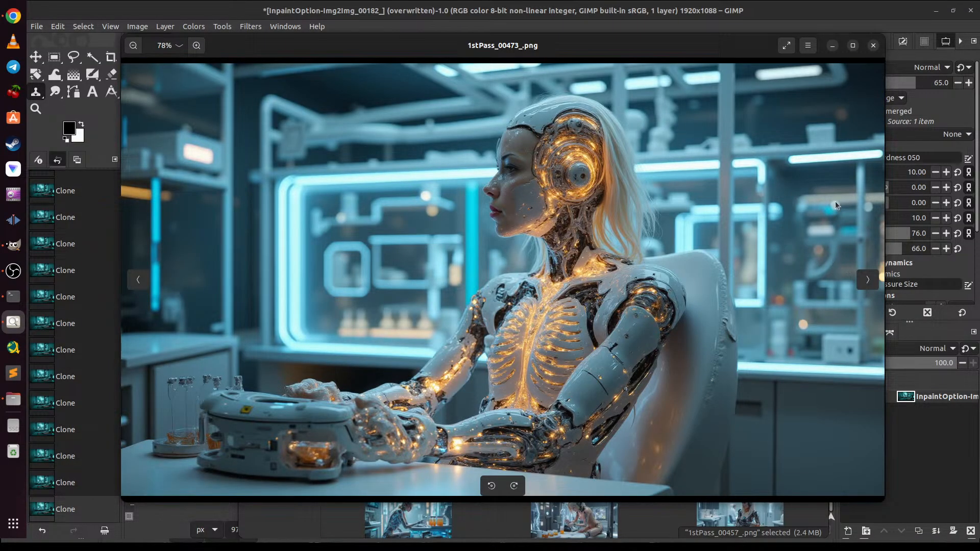
pyautogui.click(873, 45)
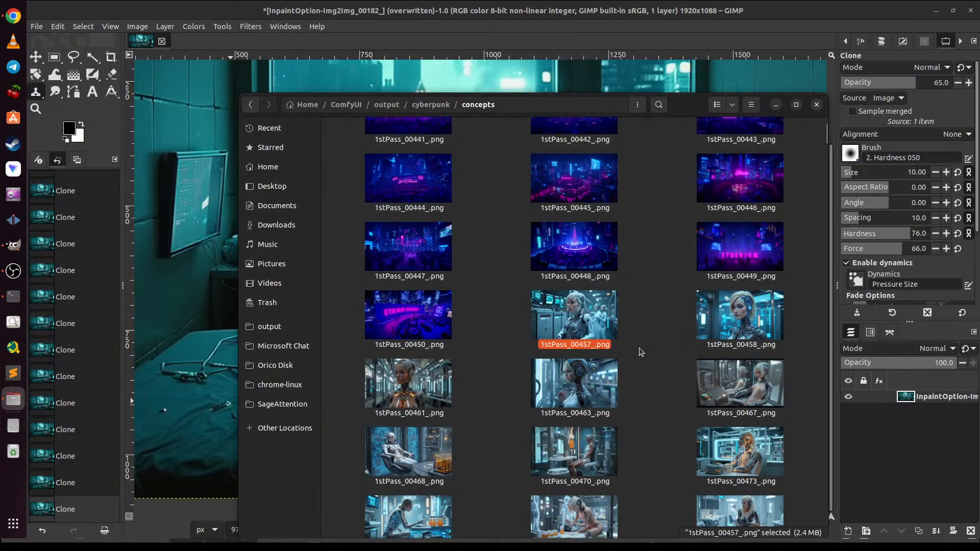
# Step: Open 1stPass_00494_.png from the concepts folder and page forward through the red-lit concept images to 1stPass_00502_.png
pyautogui.scroll(-10, 641, 352)
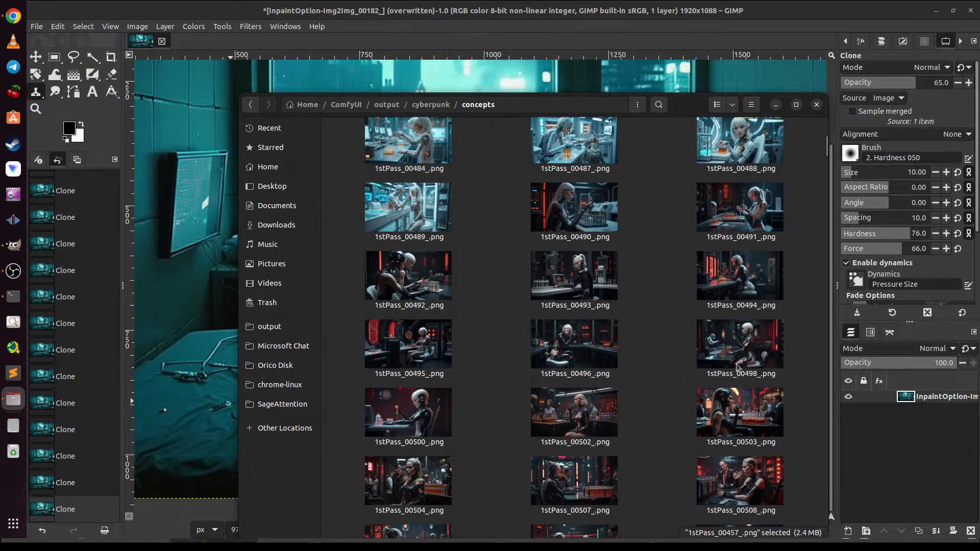
pyautogui.click(419, 345)
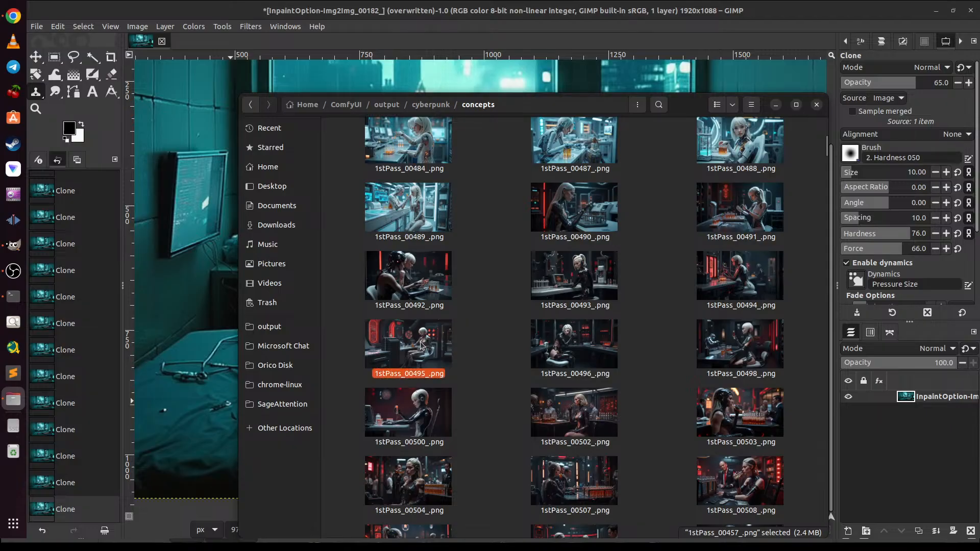
pyautogui.click(729, 282)
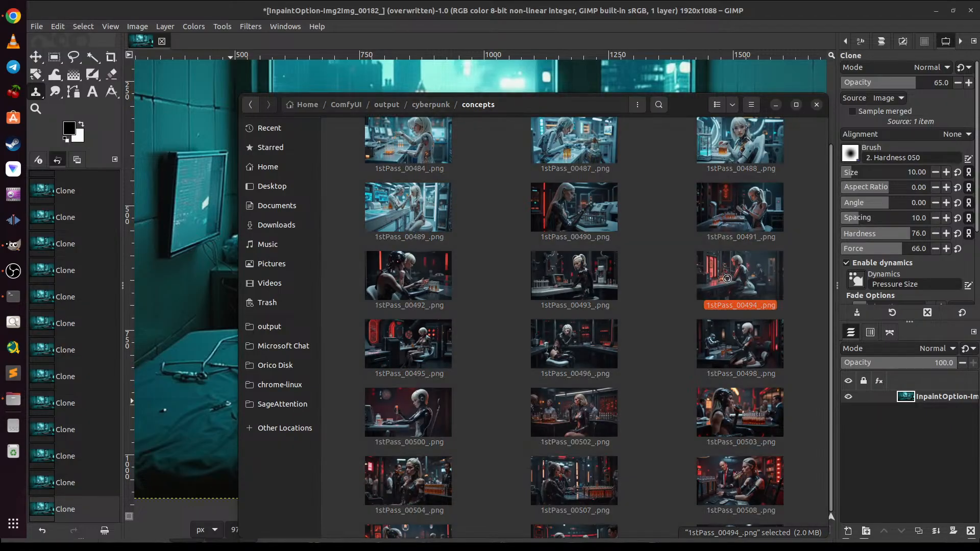
pyautogui.doubleClick(728, 282)
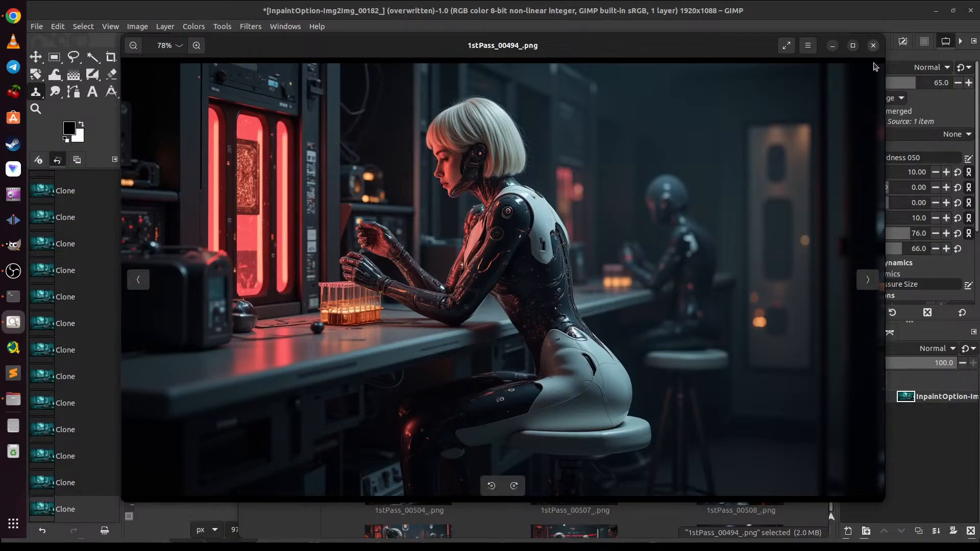
pyautogui.click(872, 282)
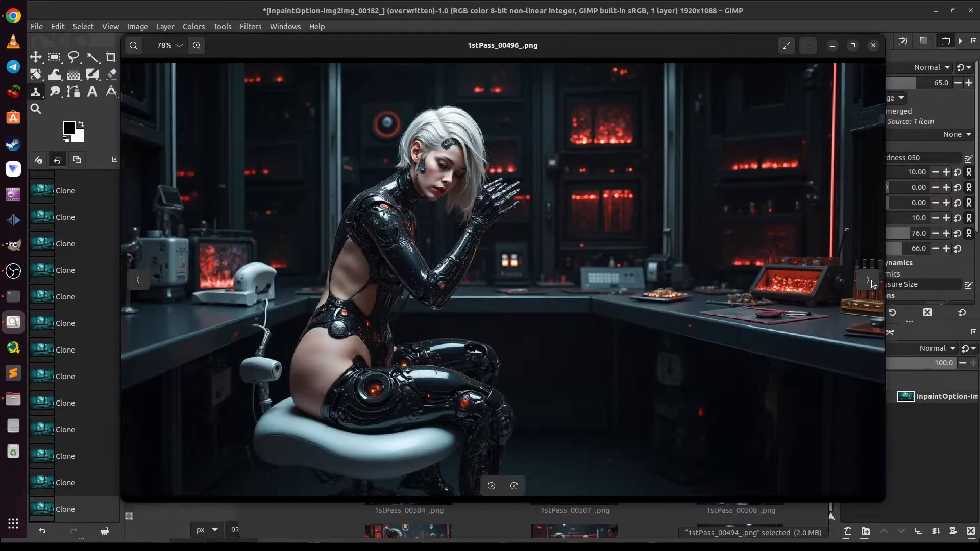
pyautogui.click(871, 283)
pyautogui.click(872, 282)
pyautogui.click(872, 282)
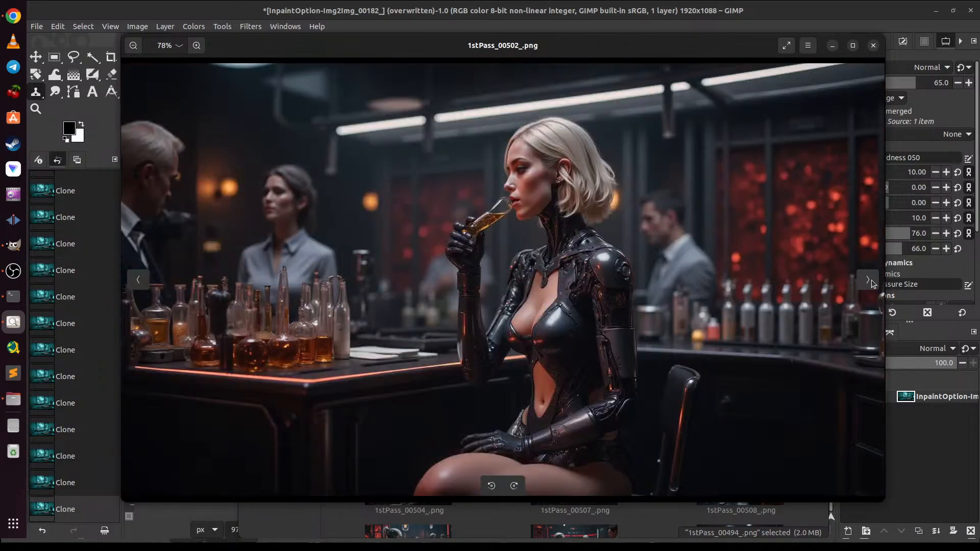
# Step: Page forward through the red-lit android bar concept images from 1stPass_00502_.png to 1stPass_00522_.png and close the image viewer
pyautogui.click(871, 280)
pyautogui.click(871, 280)
pyautogui.click(871, 280)
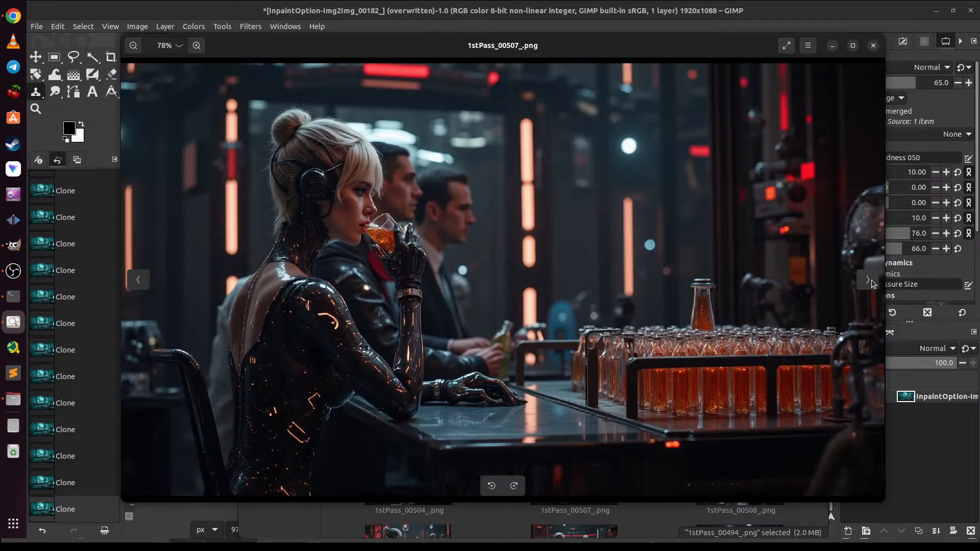
pyautogui.click(871, 279)
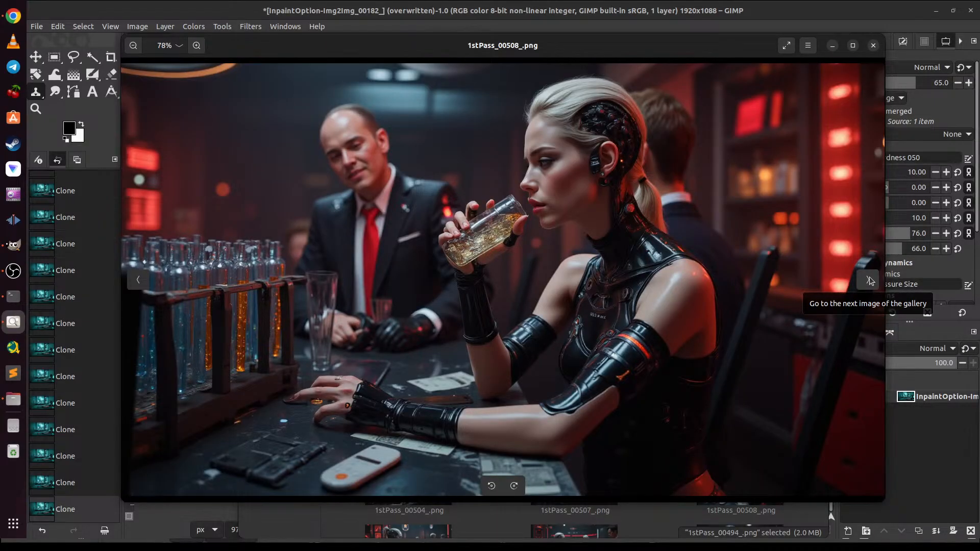
pyautogui.click(869, 279)
pyautogui.click(869, 280)
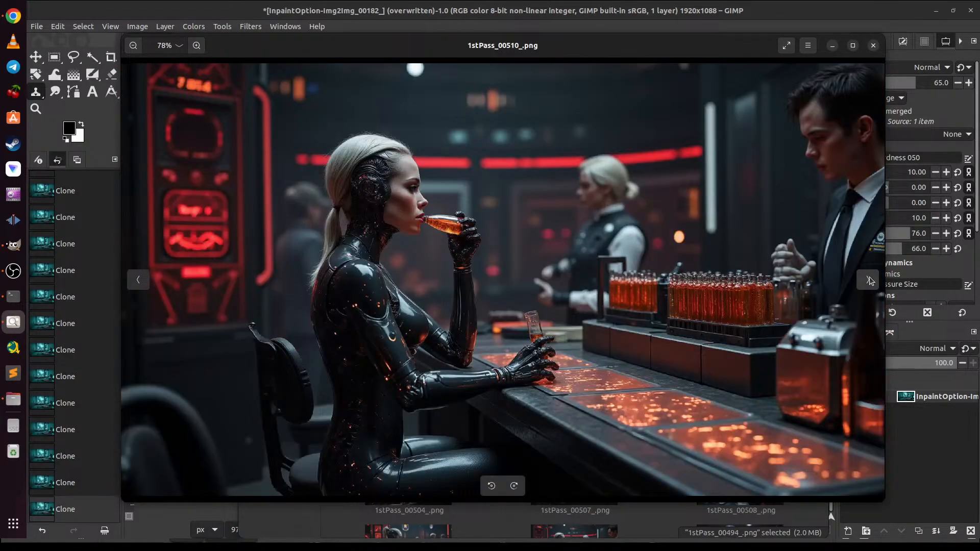
pyautogui.click(869, 280)
pyautogui.click(869, 280)
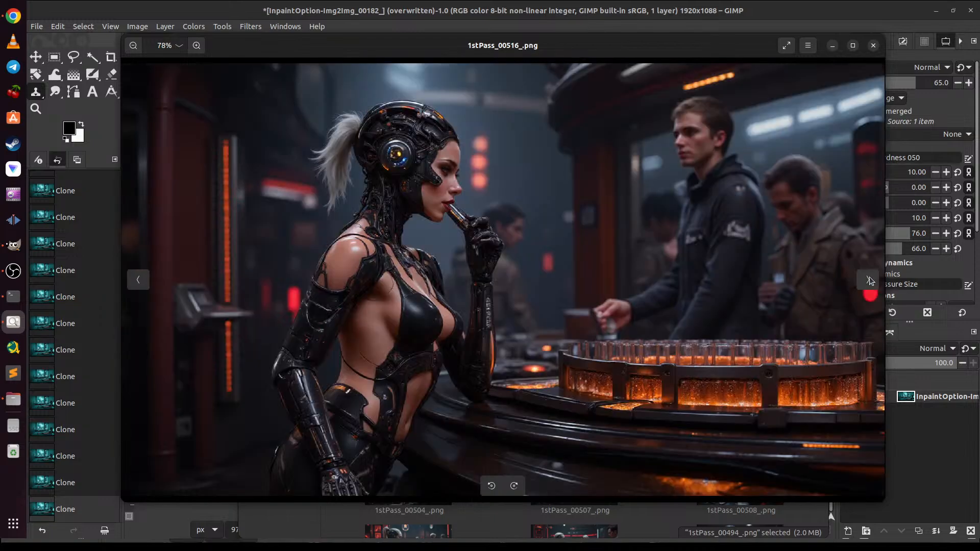
pyautogui.click(868, 279)
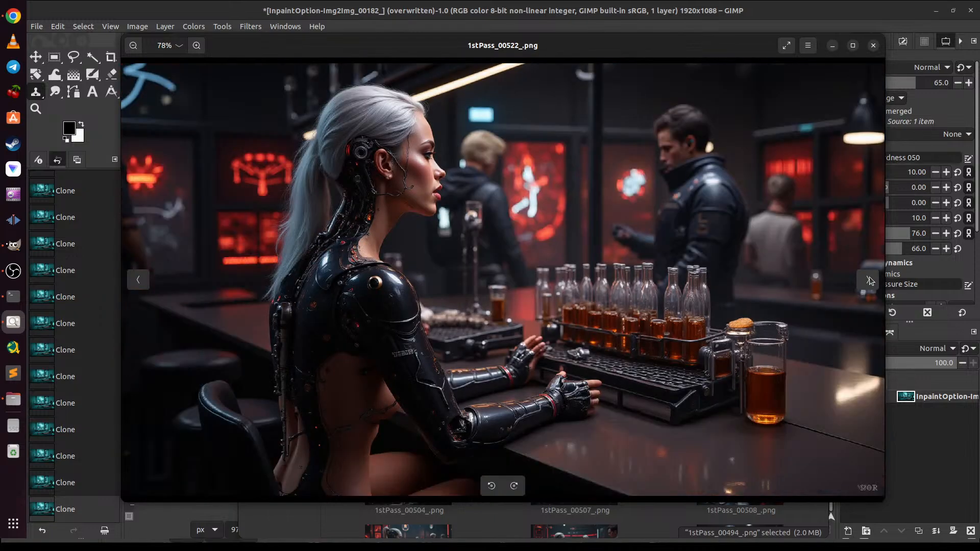
pyautogui.click(873, 45)
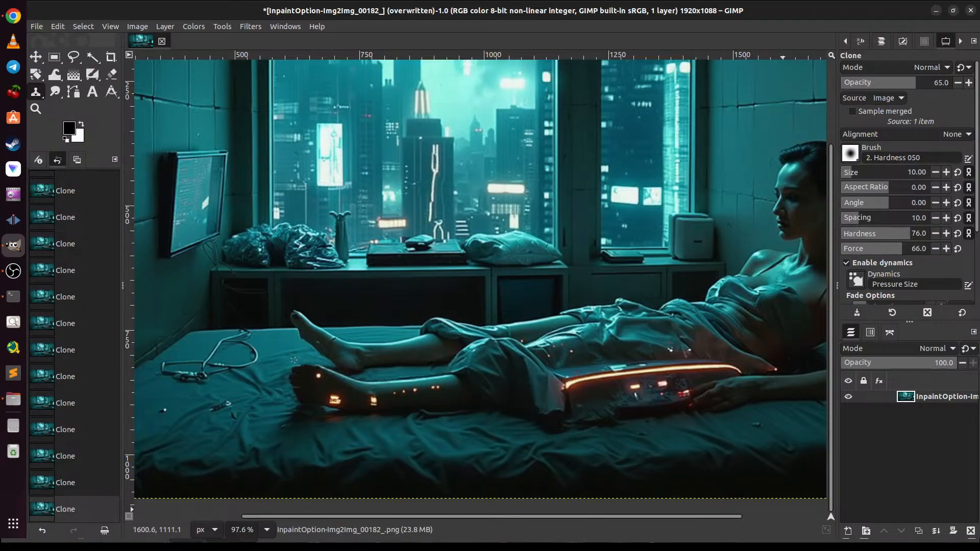
# Step: Open the system settings
pyautogui.hotkey('alt', 'Tab')
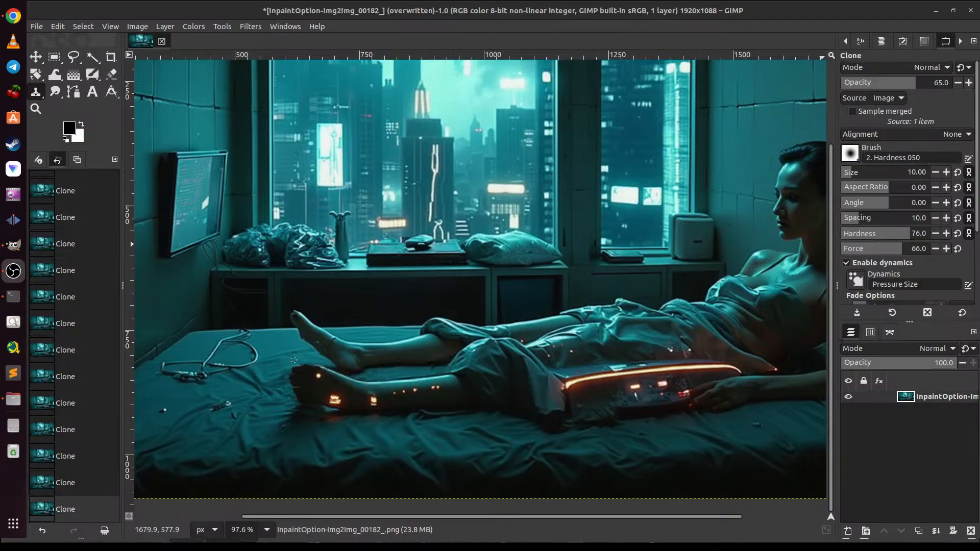
pyautogui.click(940, 4)
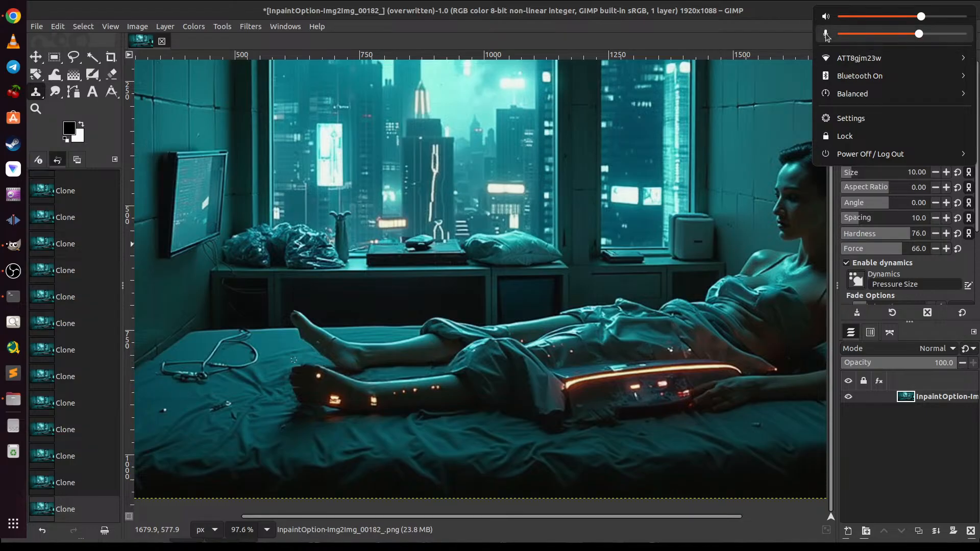
pyautogui.click(867, 117)
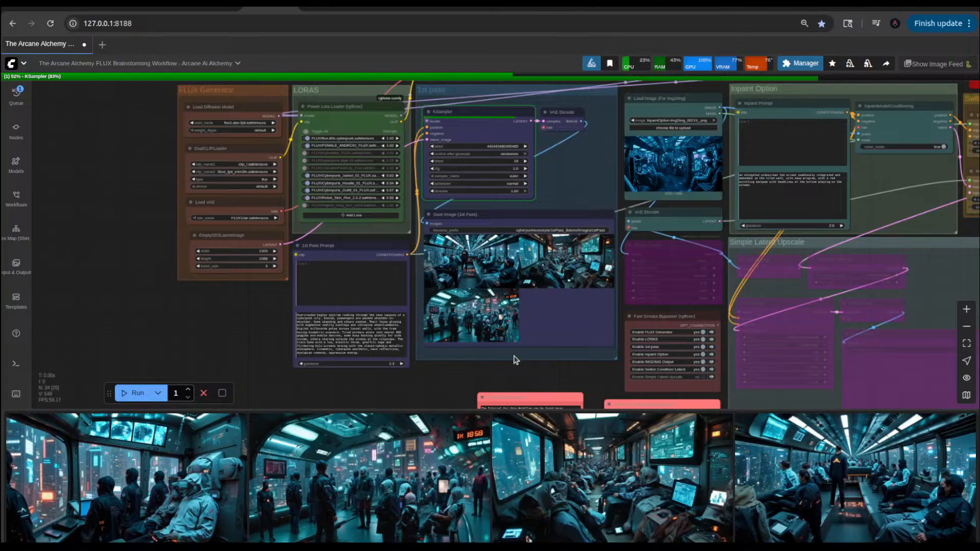
# Step: Examine the skytram images in the Save Image (1st Pass) node and compare them with the 1st Pass Prompt text
pyautogui.scroll(3, 515, 357)
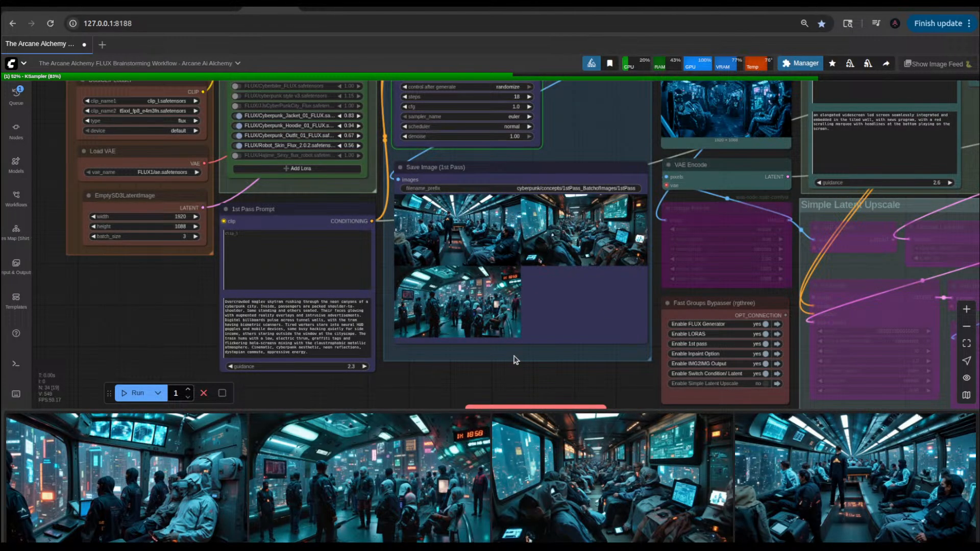
pyautogui.scroll(5, 468, 217)
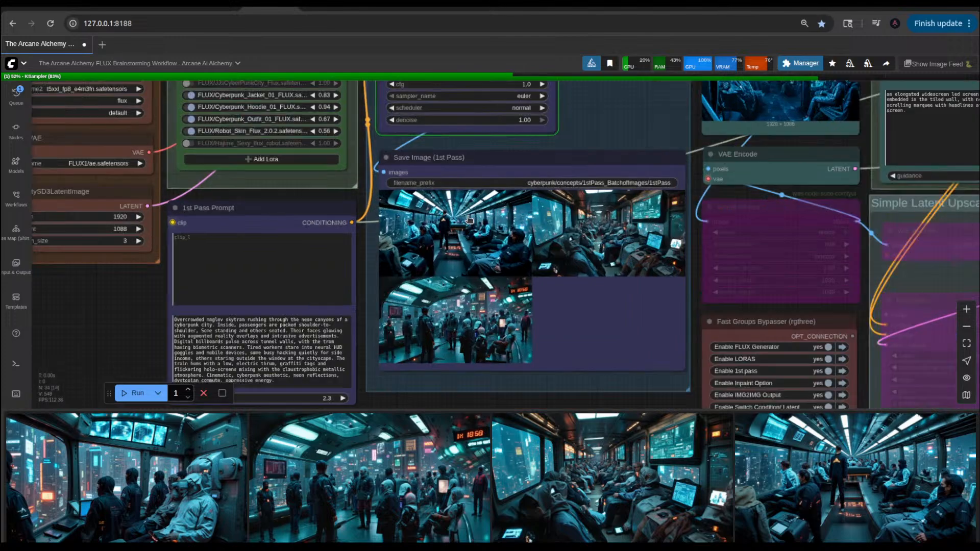
pyautogui.scroll(2, 468, 220)
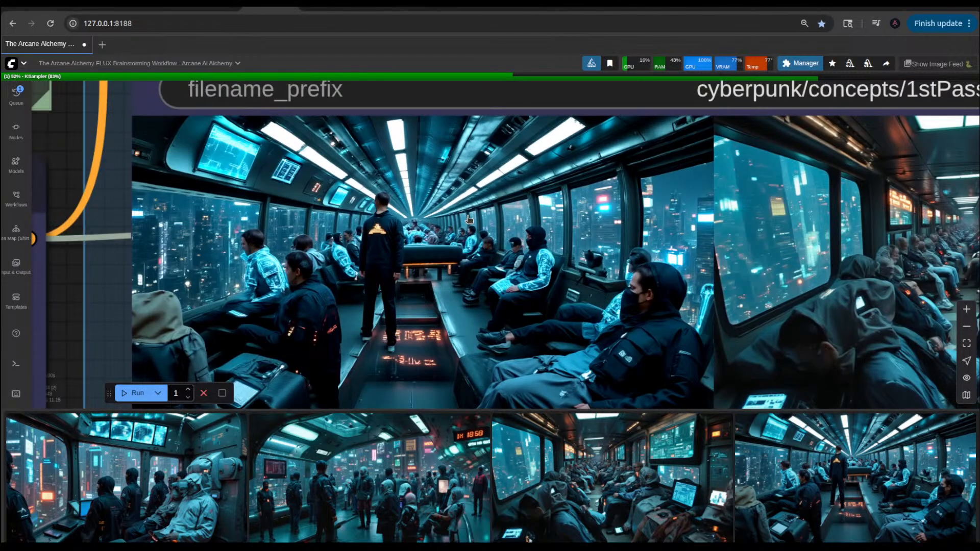
pyautogui.scroll(-4, 468, 219)
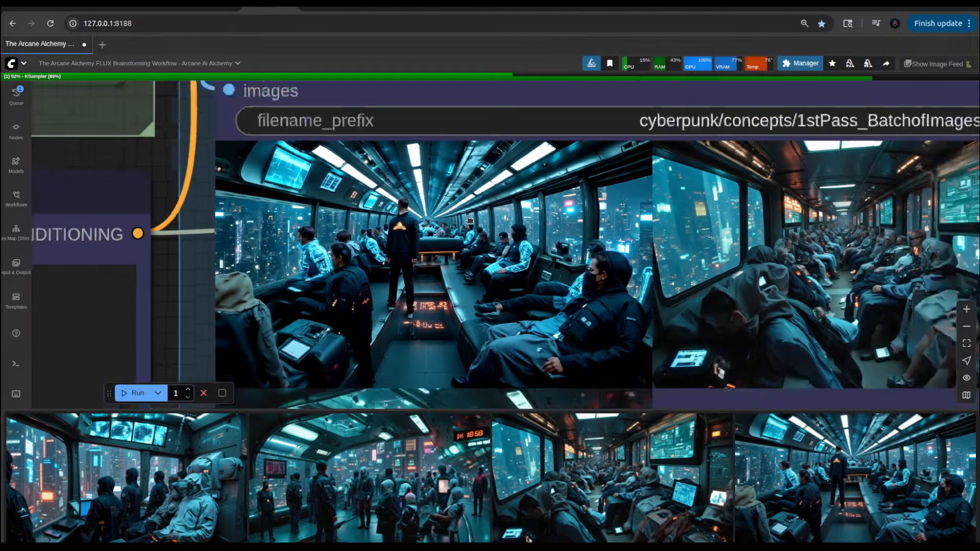
pyautogui.scroll(-2, 469, 220)
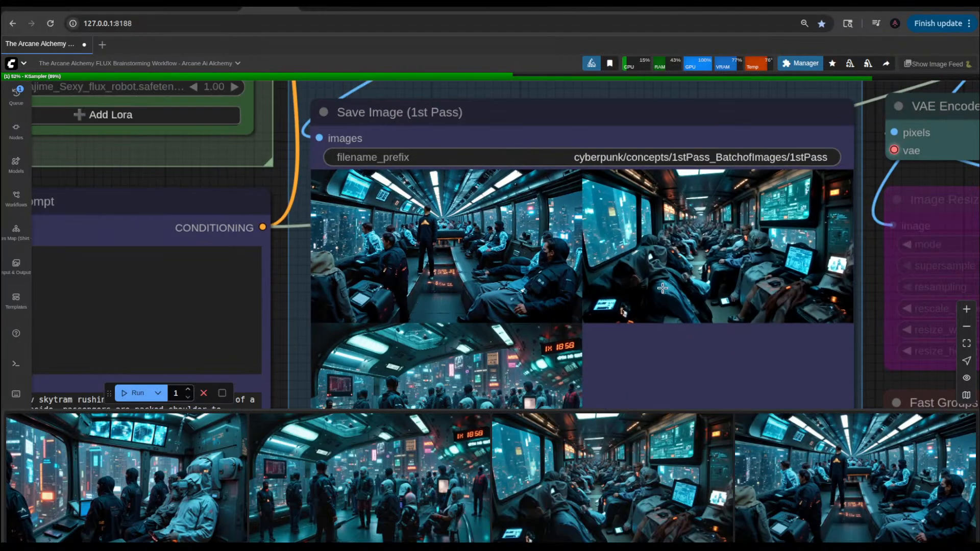
pyautogui.scroll(5, 642, 249)
pyautogui.scroll(-5, 642, 249)
pyautogui.scroll(-2, 642, 249)
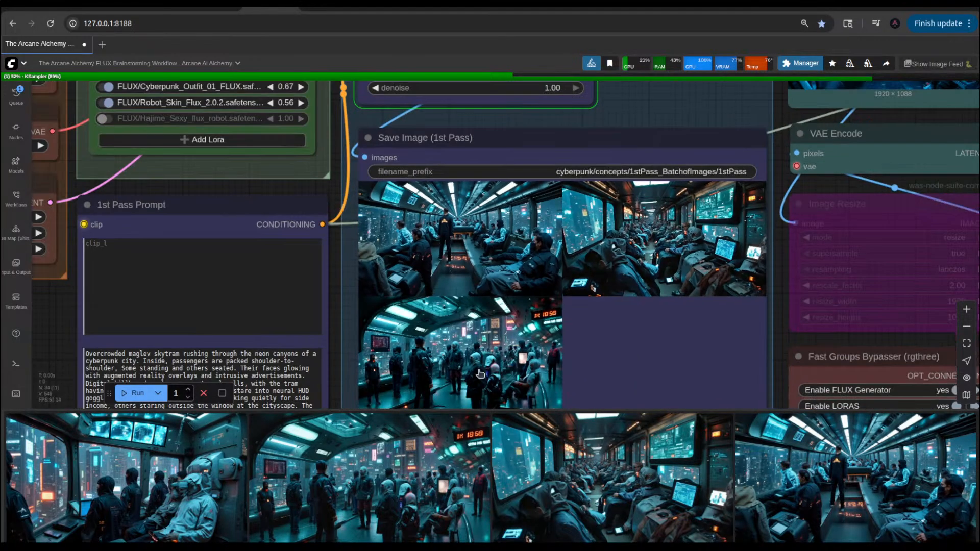
pyautogui.scroll(5, 479, 374)
pyautogui.scroll(-2, 523, 359)
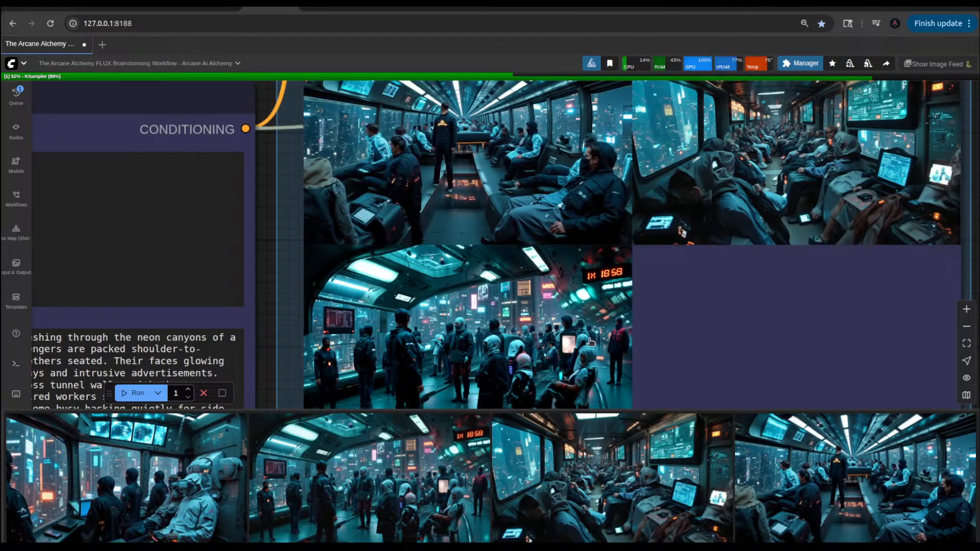
pyautogui.scroll(-5, 692, 343)
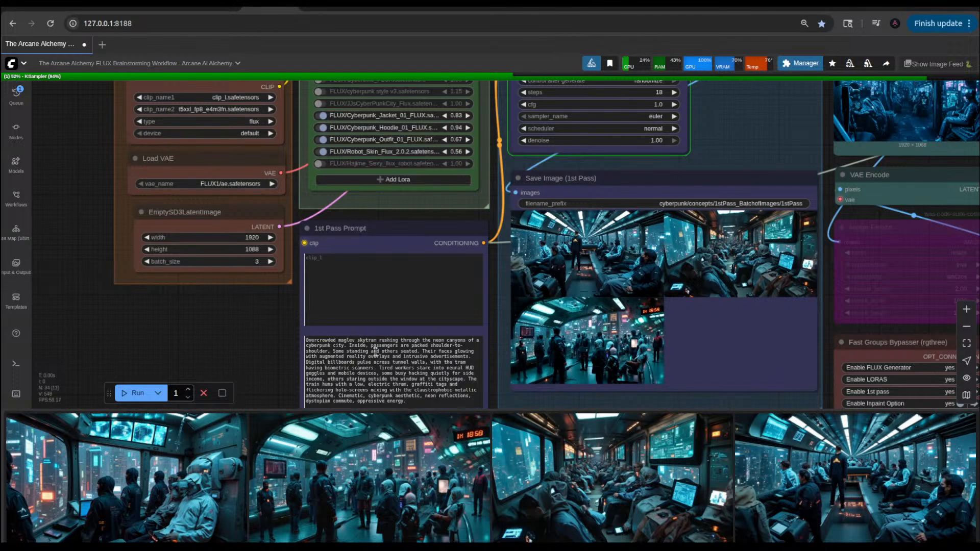
pyautogui.moveTo(252, 344); pyautogui.dragTo(228, 294)
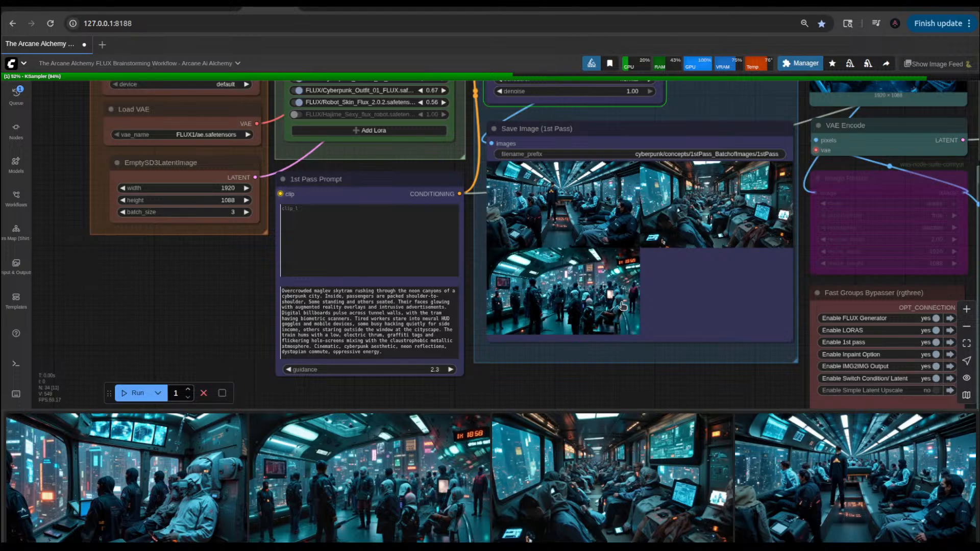
# Step: Survey the workflow's img2img, inpaint, condition/latent switch and IMG2IMG output groups
pyautogui.scroll(-5, 619, 300)
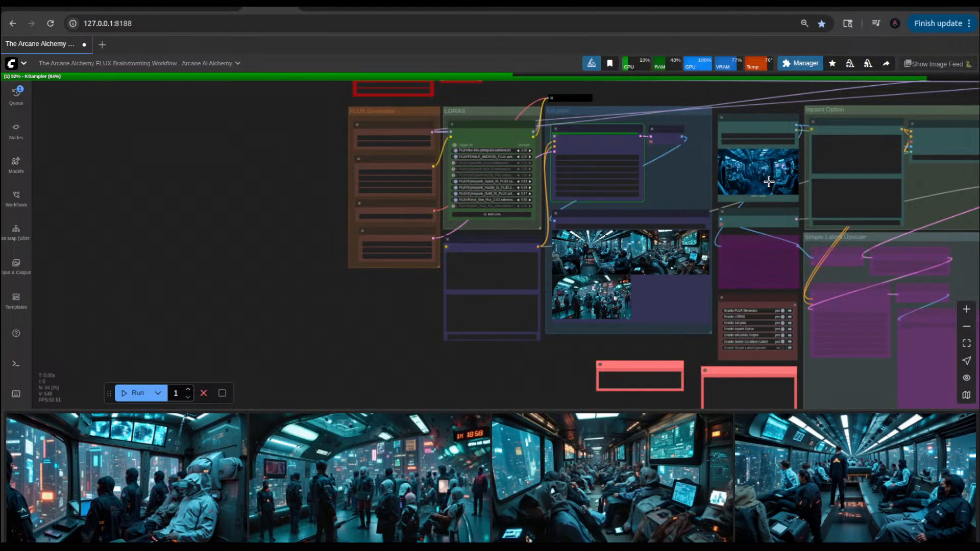
pyautogui.scroll(3, 769, 181)
pyautogui.scroll(-9, 768, 182)
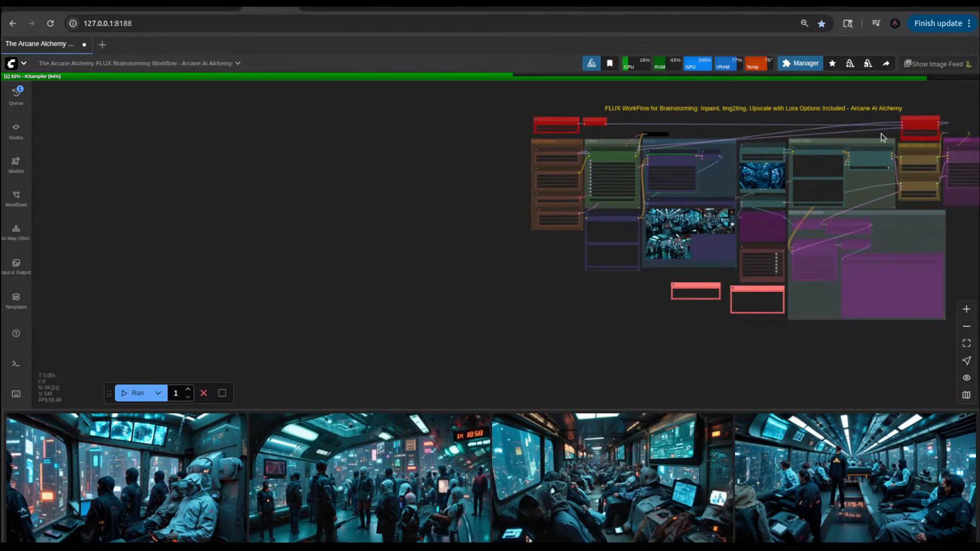
pyautogui.moveTo(828, 126); pyautogui.dragTo(615, 166)
pyautogui.scroll(6, 706, 220)
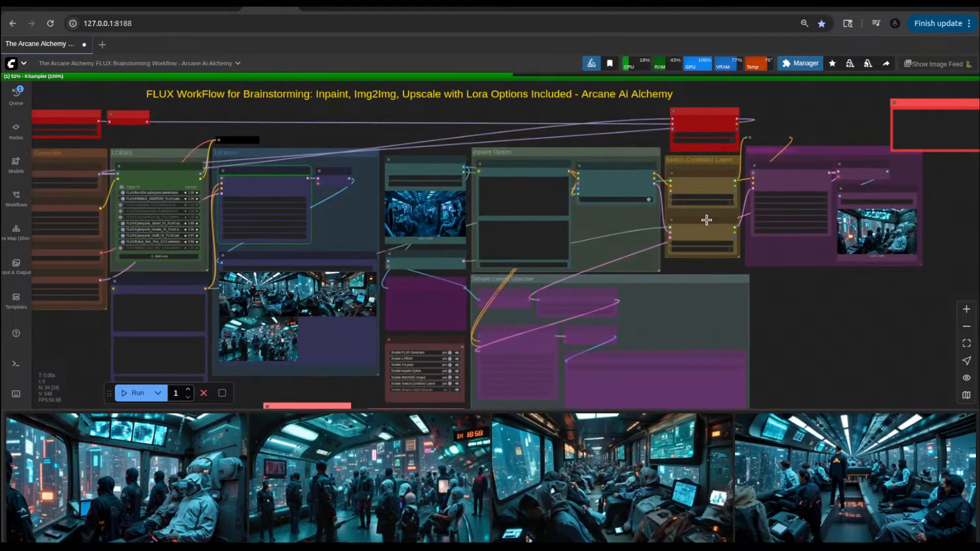
pyautogui.scroll(4, 706, 220)
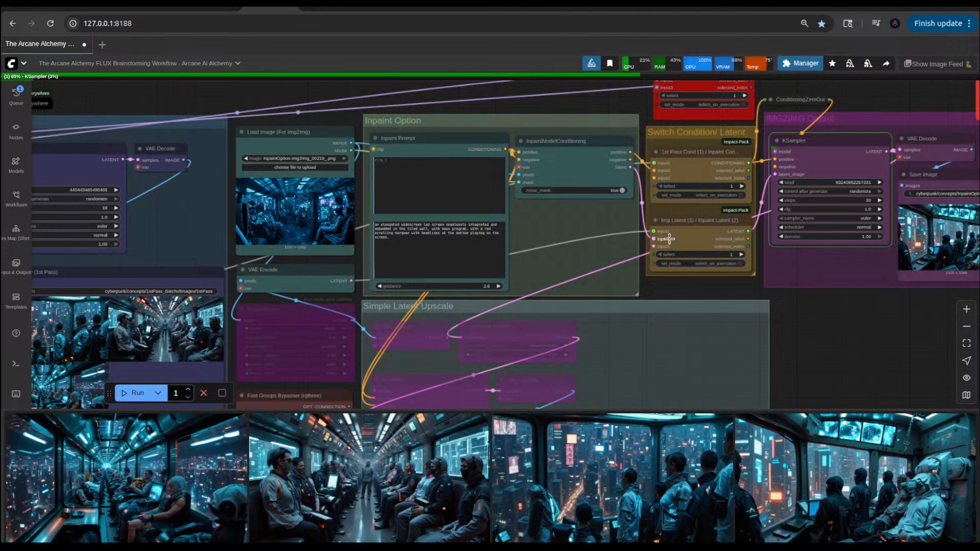
pyautogui.moveTo(725, 268)
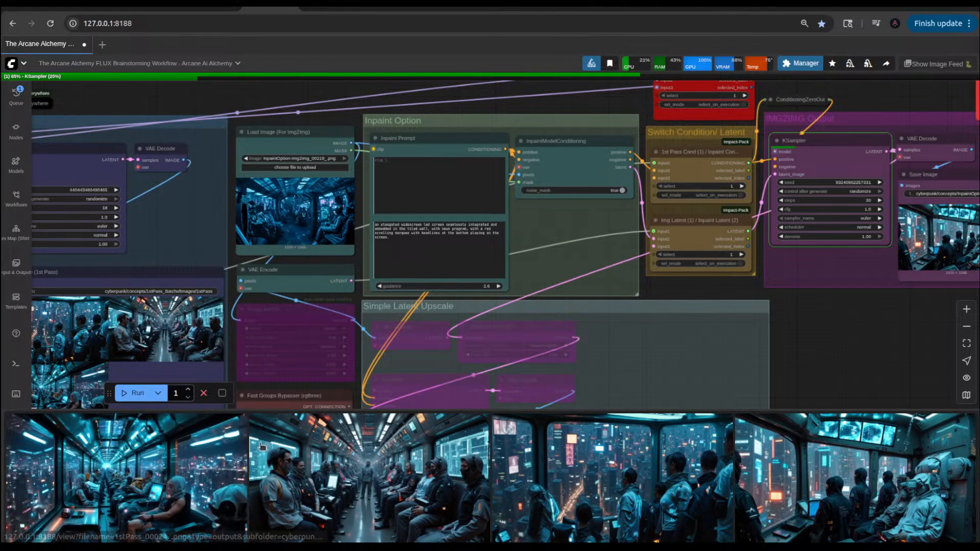
# Step: Inspect the new batch of skytram images in the Save Image (1st Pass) node
pyautogui.moveTo(892, 350); pyautogui.dragTo(967, 286)
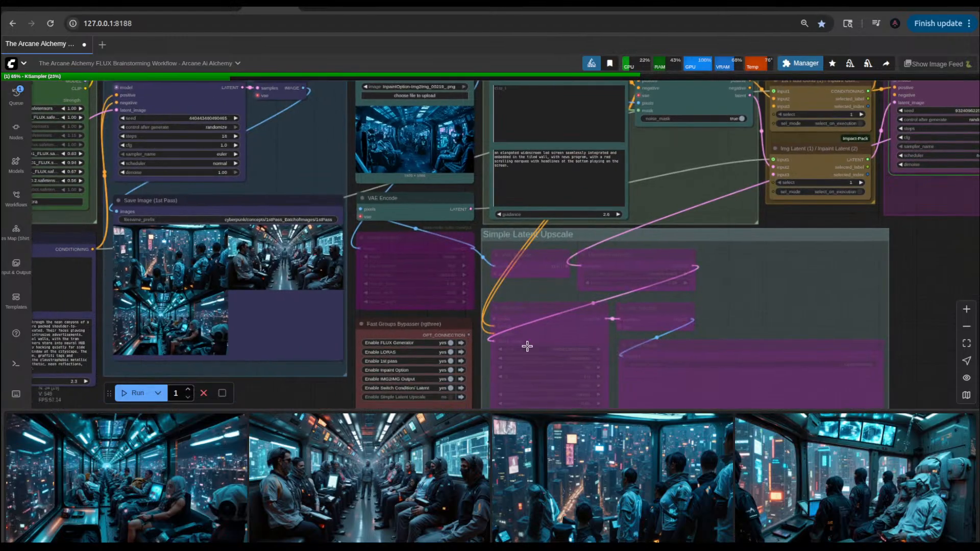
pyautogui.scroll(-2, 525, 345)
pyautogui.scroll(3, 220, 325)
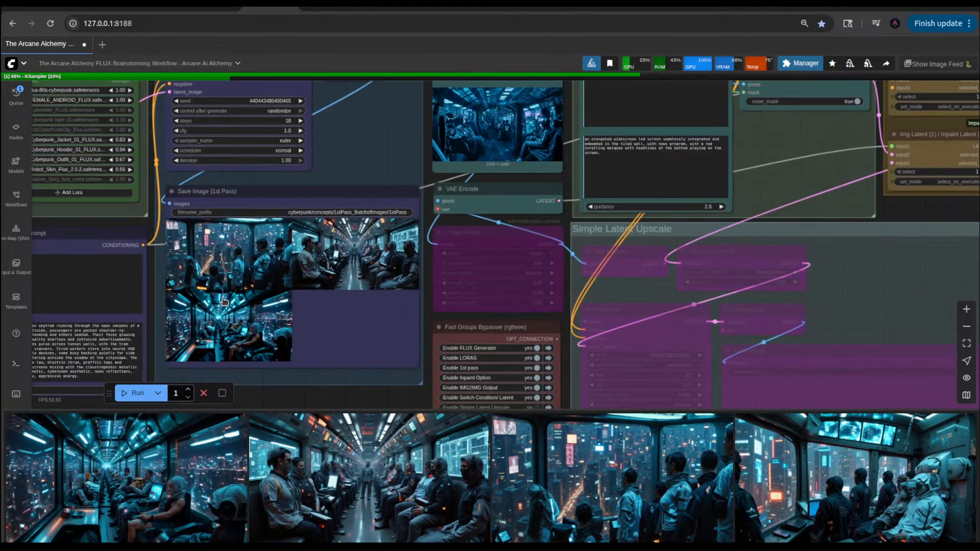
pyautogui.scroll(-1, 220, 300)
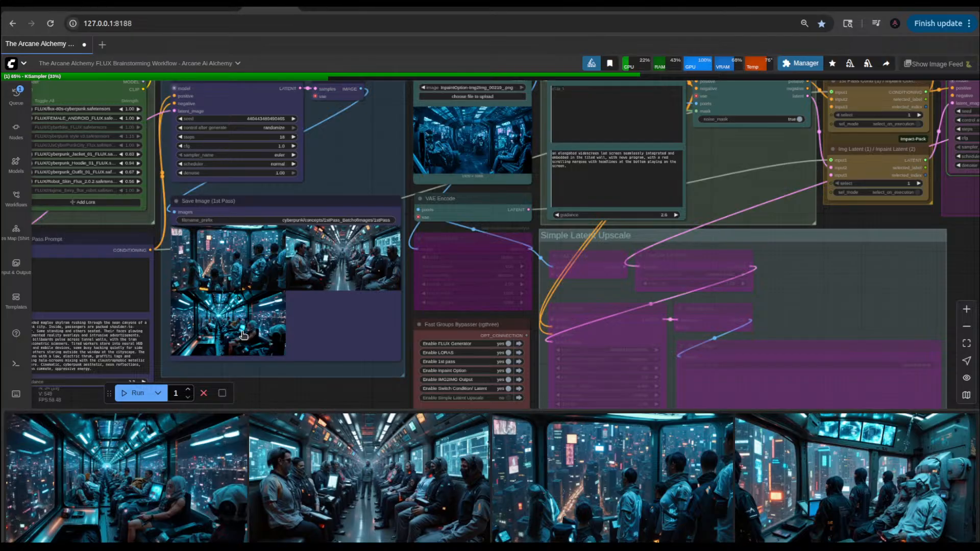
pyautogui.scroll(10, 241, 256)
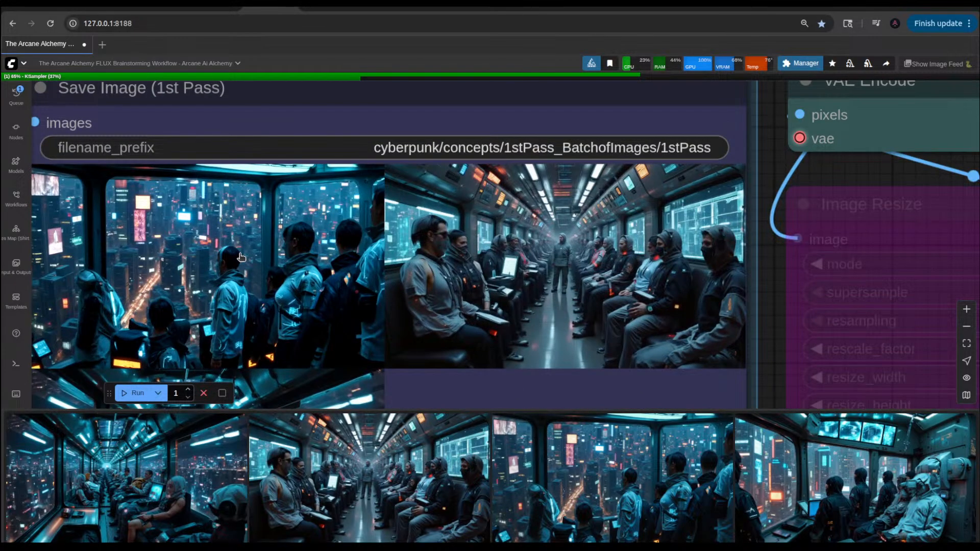
pyautogui.scroll(-8, 241, 257)
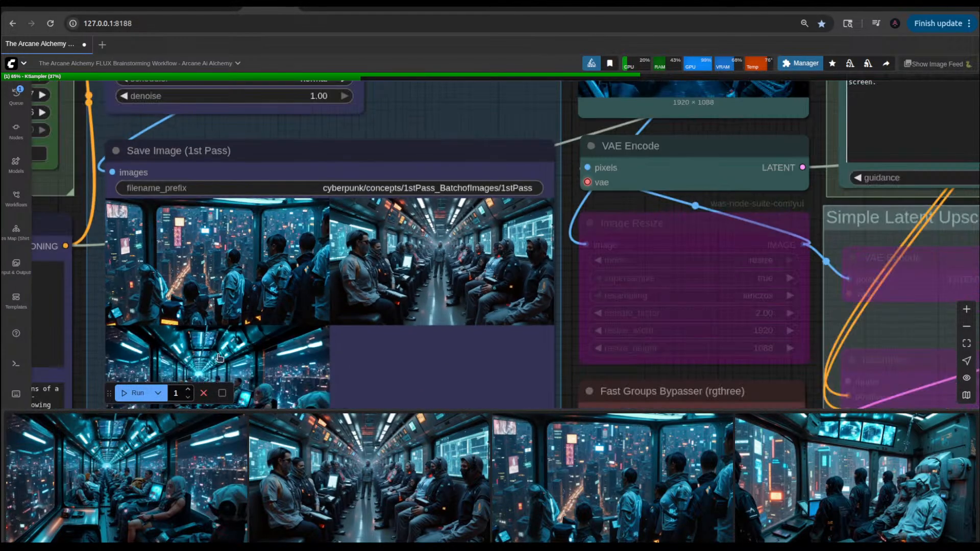
pyautogui.scroll(-3, 280, 377)
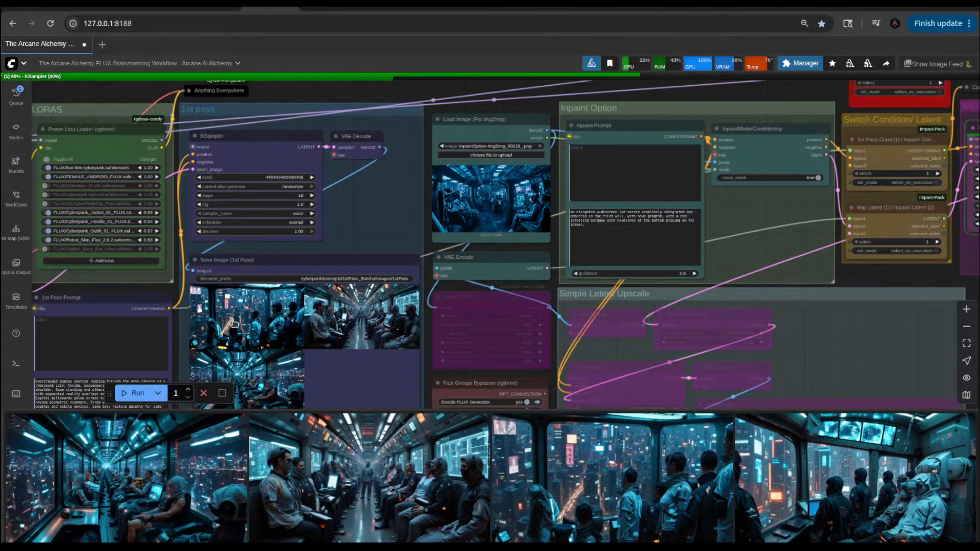
# Step: Load the skytram image 1stPass_00024_.png from the image feed into the Load Image (For Img2Img) node
pyautogui.moveTo(232, 323)
pyautogui.mouseDown()
pyautogui.moveTo(250, 295)
pyautogui.moveTo(267, 308)
pyautogui.moveTo(223, 325)
pyautogui.moveTo(235, 324)
pyautogui.mouseUp()
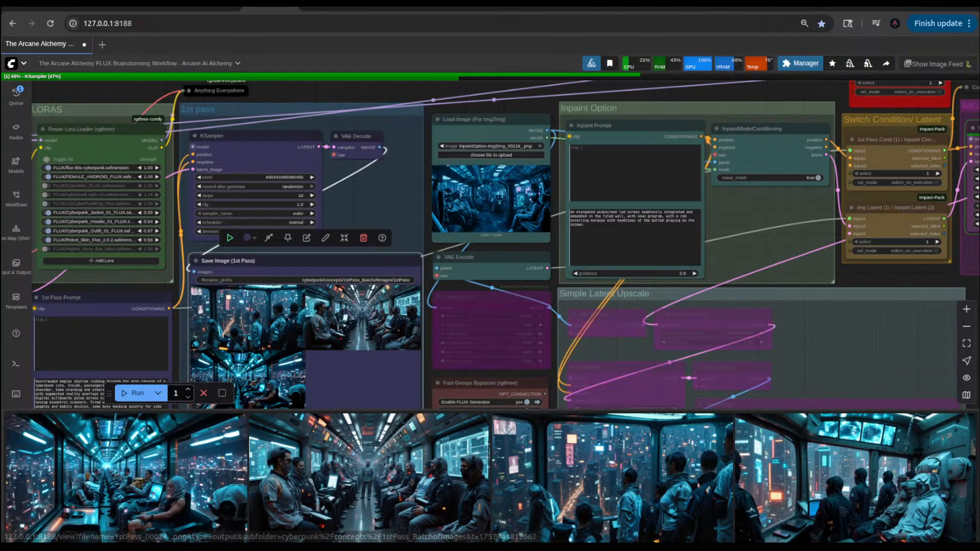
pyautogui.moveTo(128, 477); pyautogui.dragTo(458, 195)
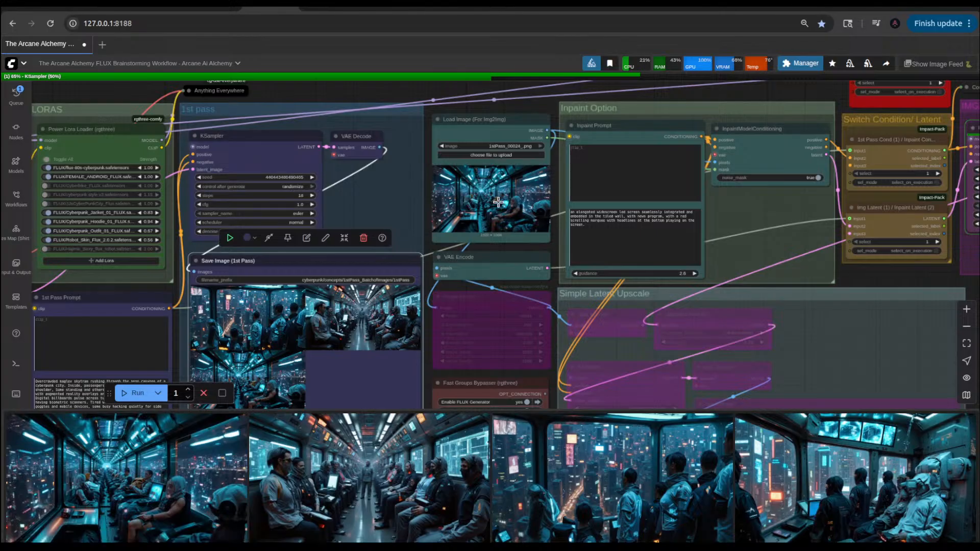
# Step: Review the Inpaint Prompt text and the condition and latent switch nodes it feeds
pyautogui.moveTo(754, 92); pyautogui.dragTo(610, 124)
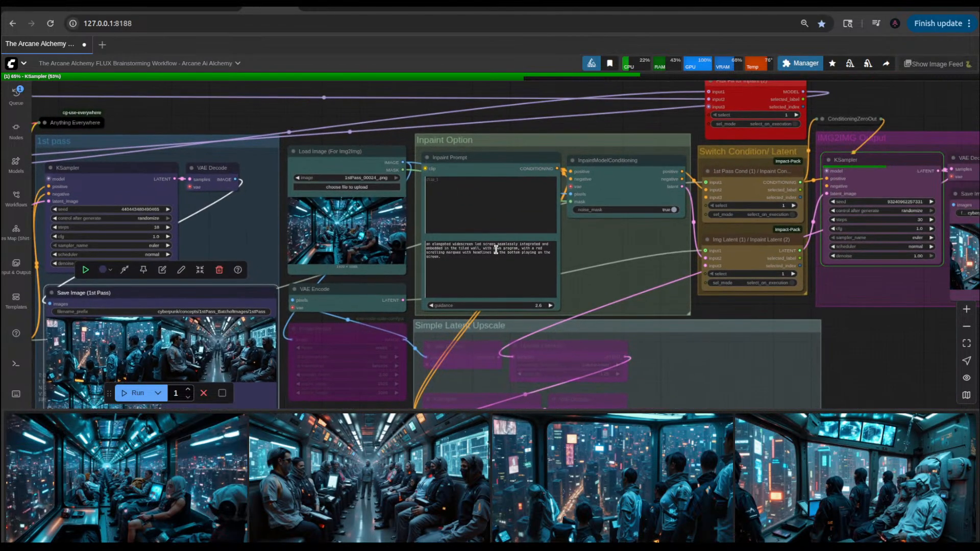
pyautogui.click(449, 257)
pyautogui.scroll(6, 450, 255)
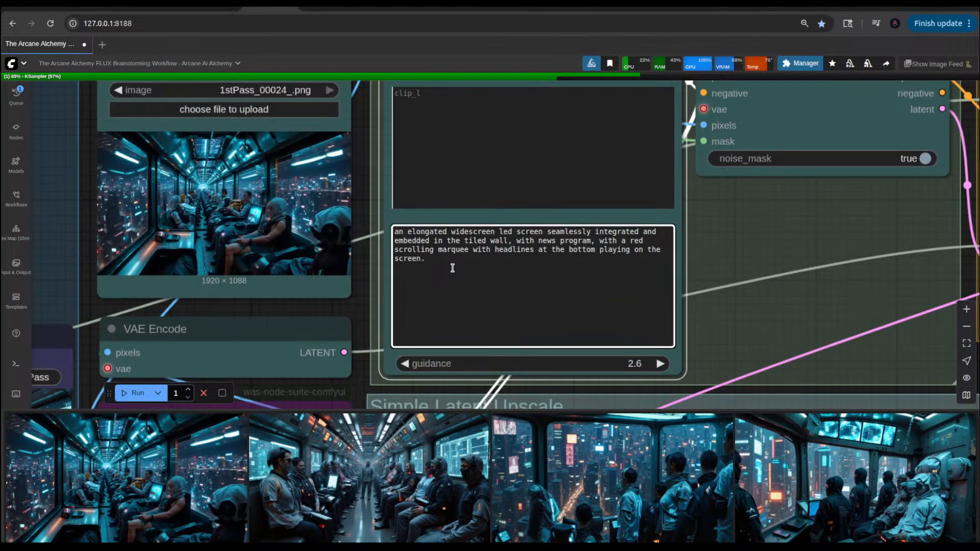
pyautogui.scroll(-5, 452, 268)
pyautogui.scroll(-1, 452, 268)
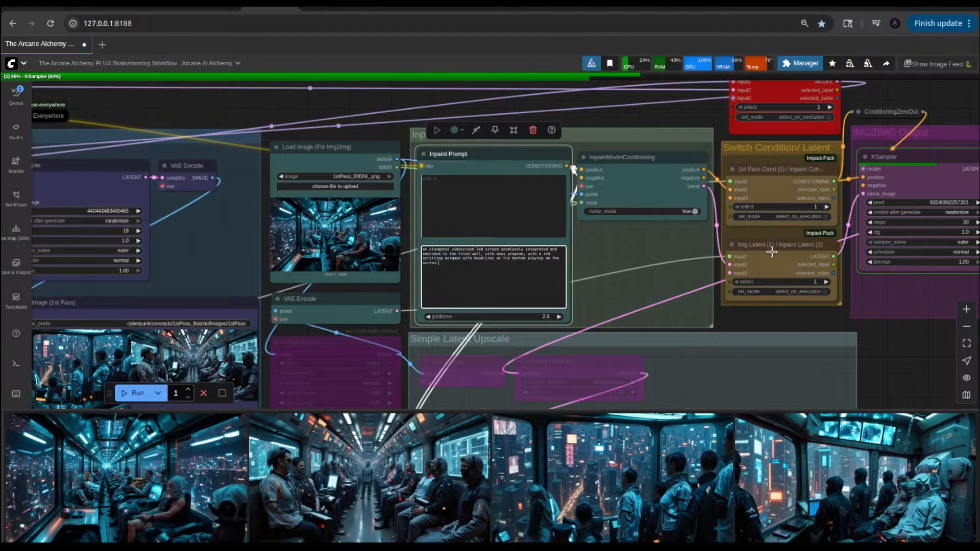
pyautogui.scroll(-3, 698, 253)
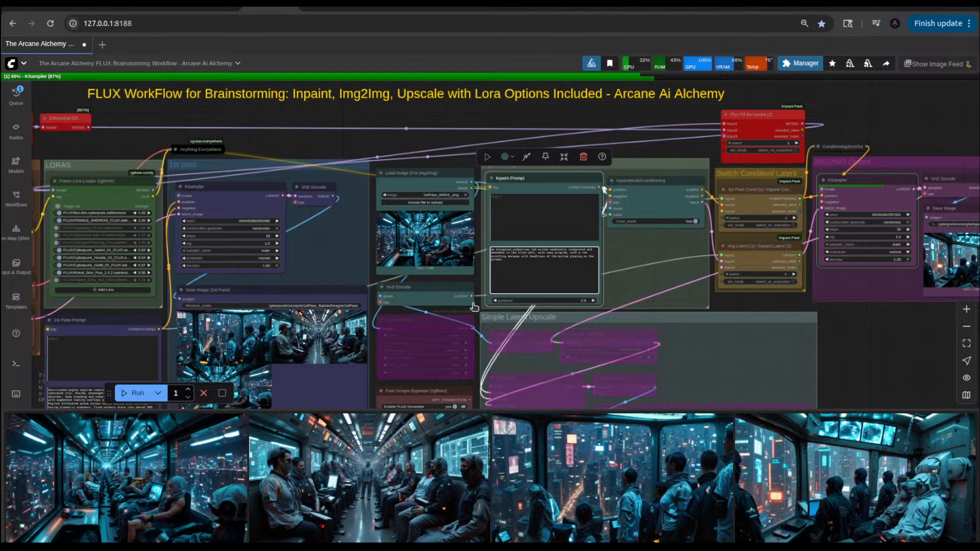
# Step: Examine the condition and latent switch inputs, and trace the Flux Fill for Inpaint switch back to the inpainting-only model and Differential Diffusion nodes
pyautogui.scroll(2, 737, 278)
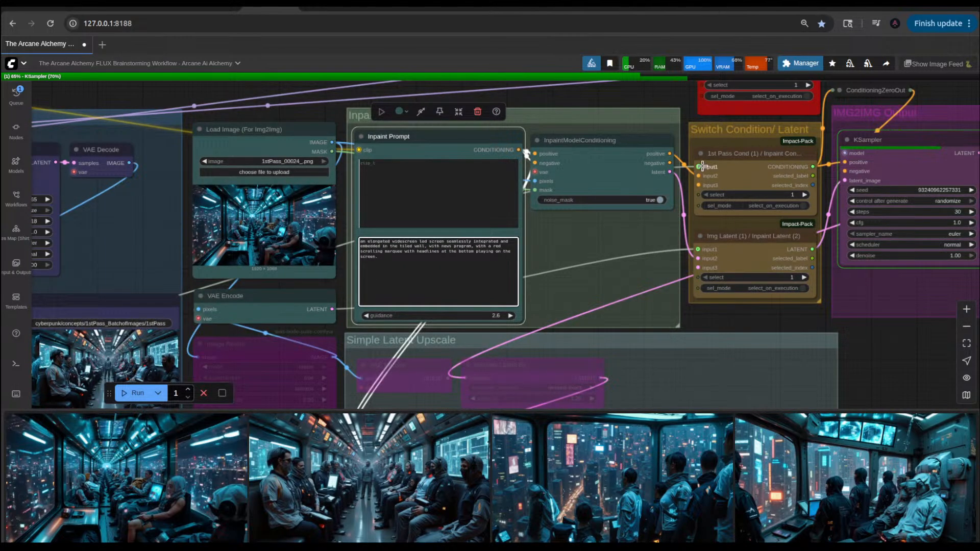
pyautogui.scroll(-5, 244, 286)
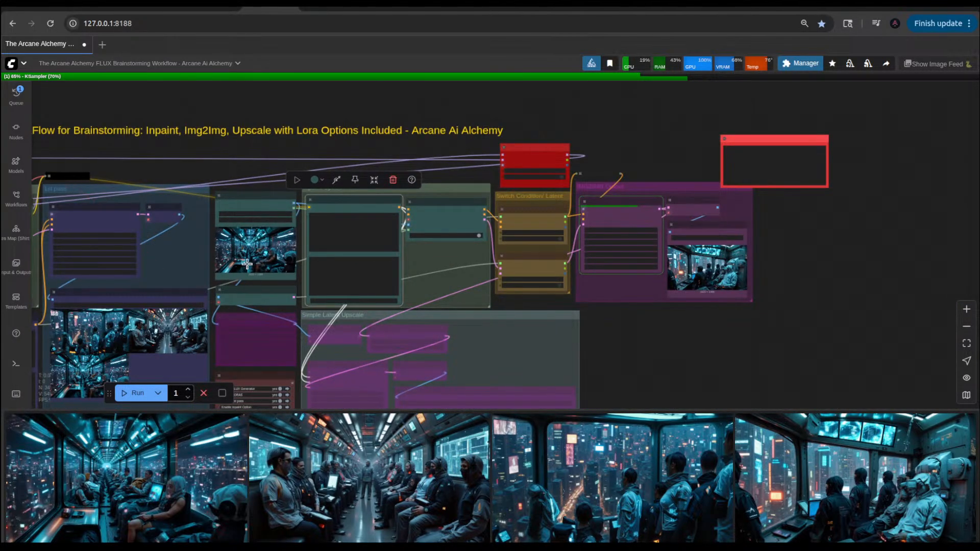
pyautogui.scroll(7, 323, 267)
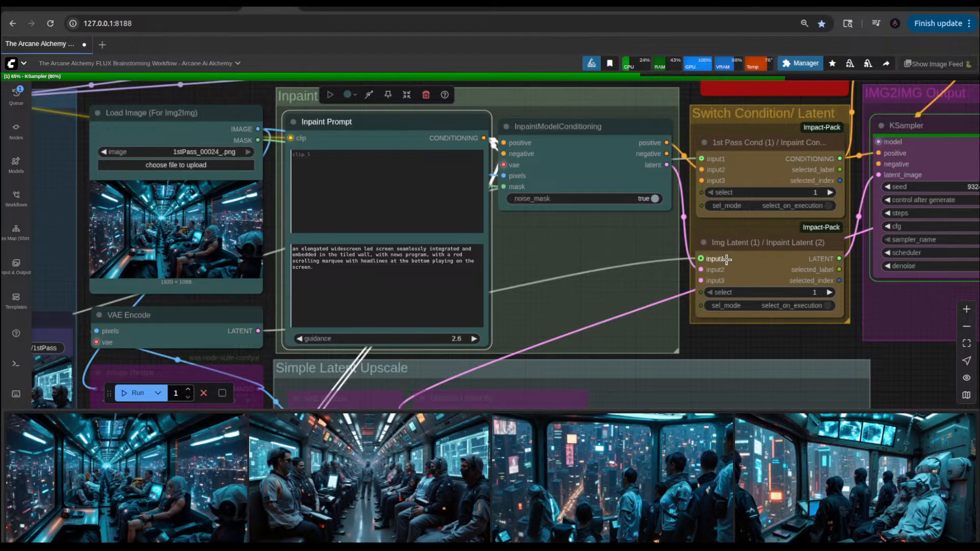
pyautogui.scroll(-4, 725, 259)
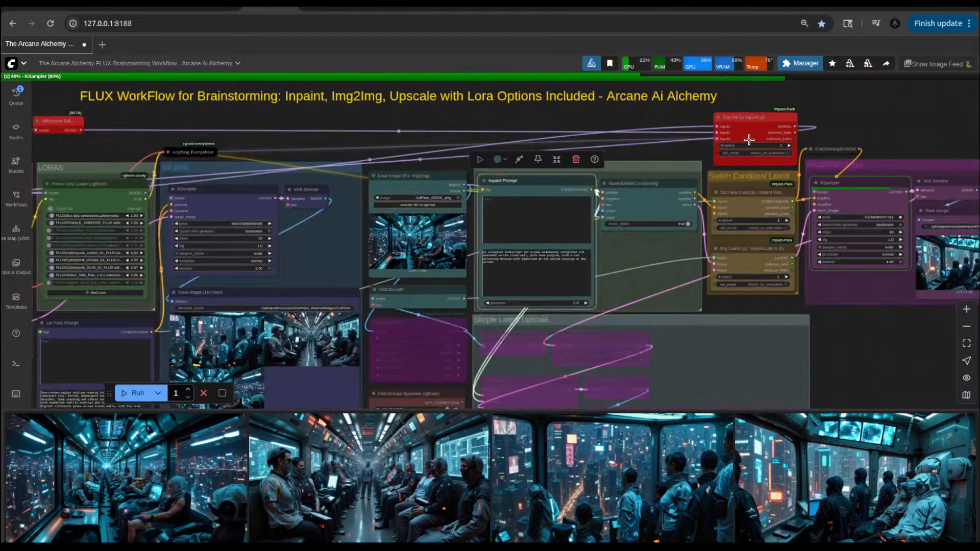
pyautogui.scroll(2, 748, 140)
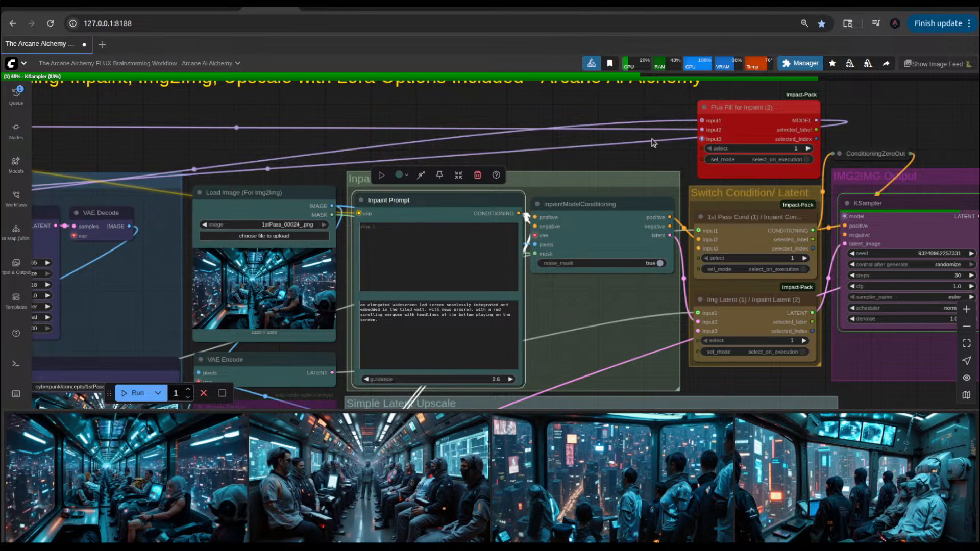
pyautogui.scroll(-3, 653, 132)
pyautogui.scroll(-5, 642, 119)
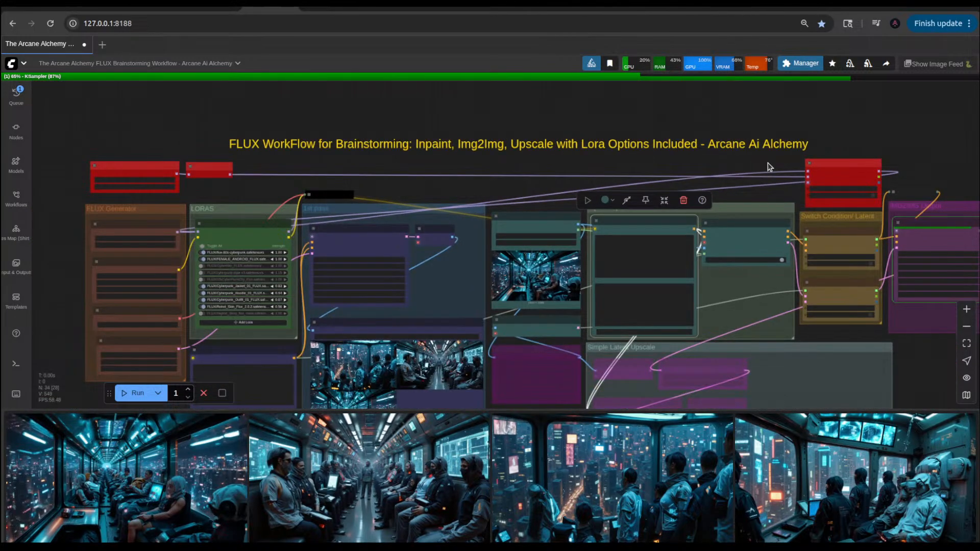
pyautogui.scroll(2, 769, 167)
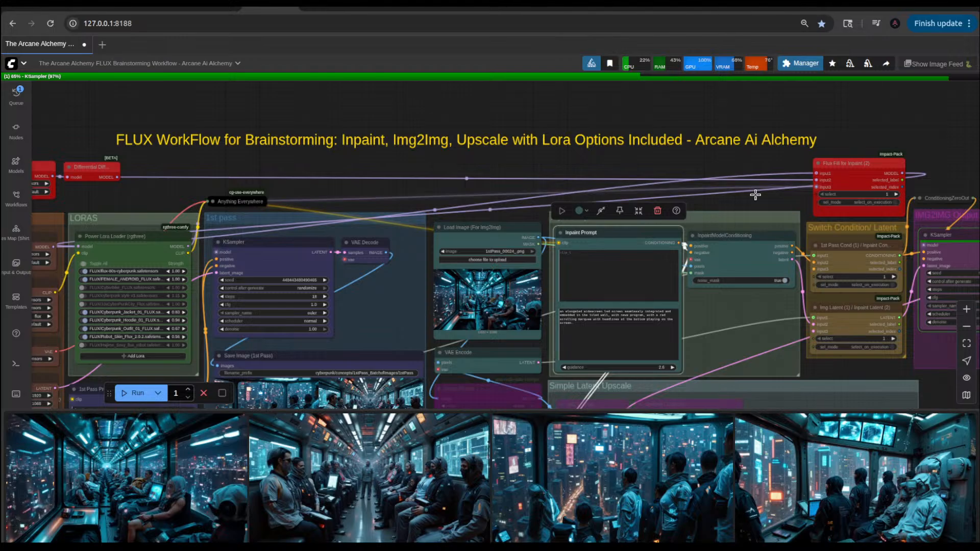
pyautogui.moveTo(114, 199); pyautogui.dragTo(234, 200)
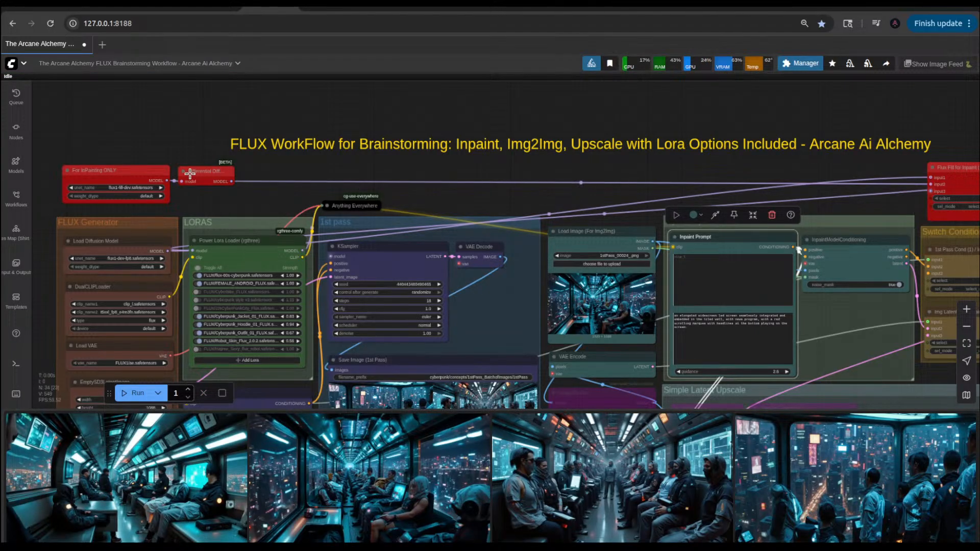
pyautogui.moveTo(694, 170); pyautogui.dragTo(363, 175)
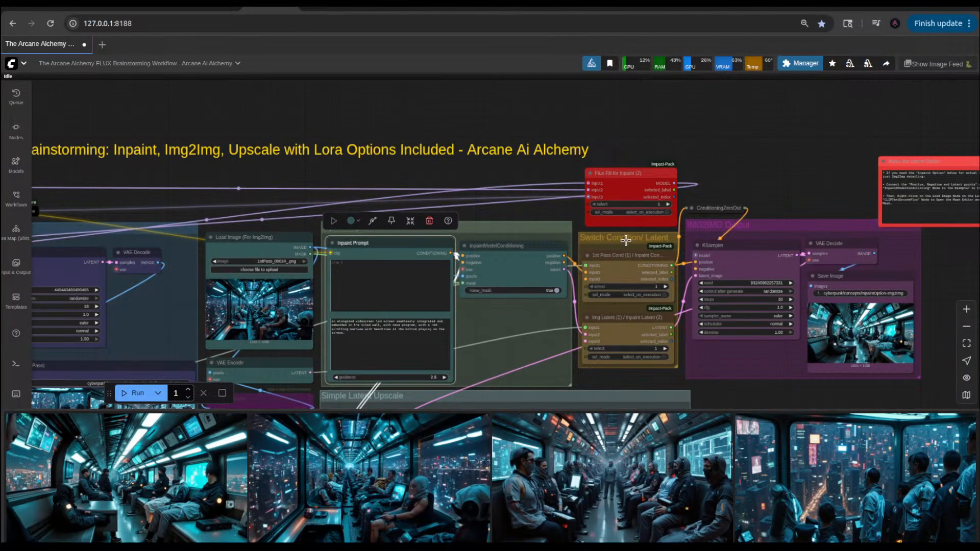
pyautogui.scroll(6, 350, 294)
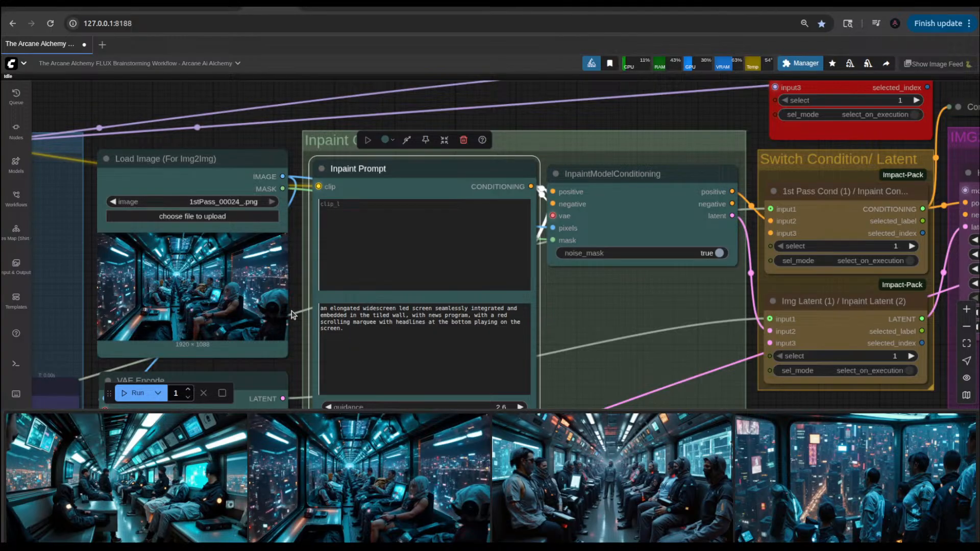
pyautogui.scroll(-4, 329, 303)
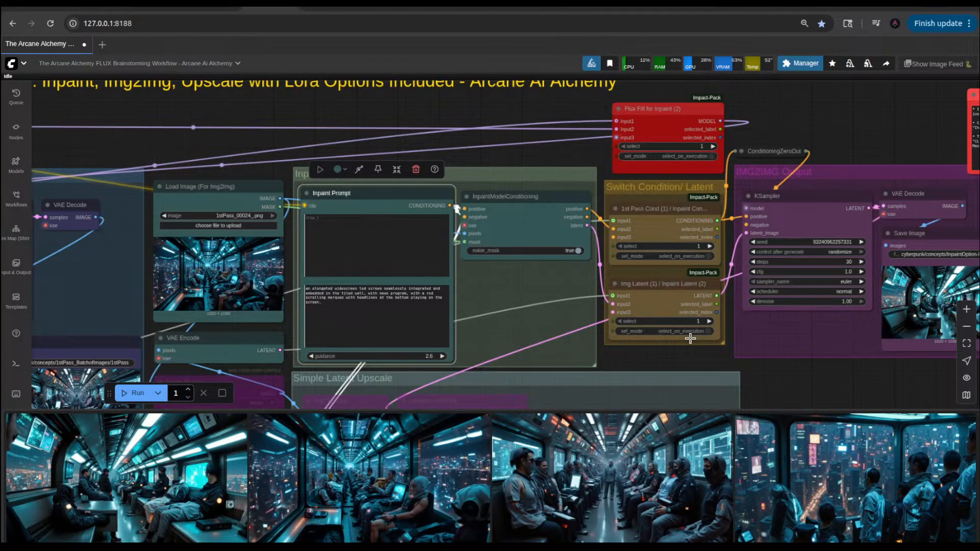
pyautogui.scroll(-5, 389, 220)
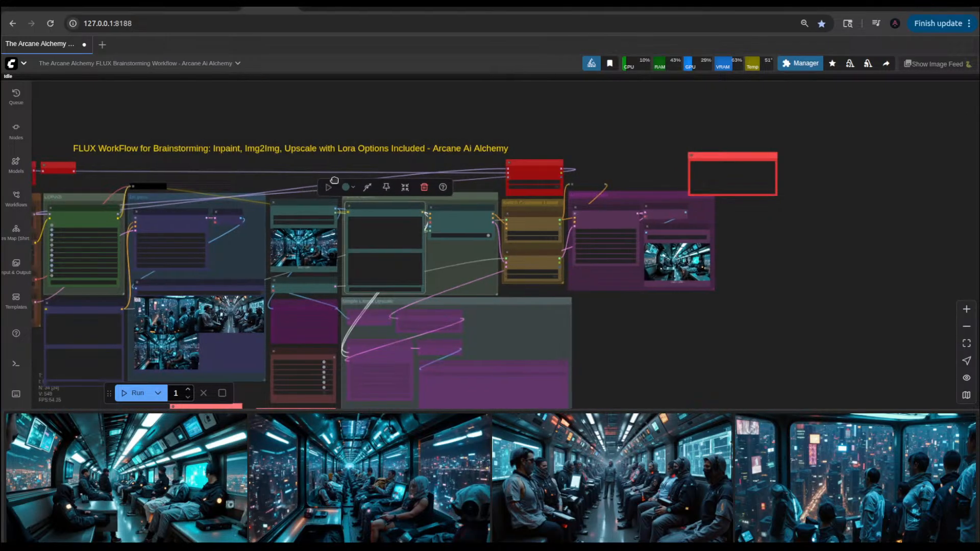
# Step: Reduce the width in the EmptySD3LatentImage node to two thirds, 1280
pyautogui.moveTo(333, 180); pyautogui.dragTo(376, 178)
pyautogui.scroll(5, 324, 236)
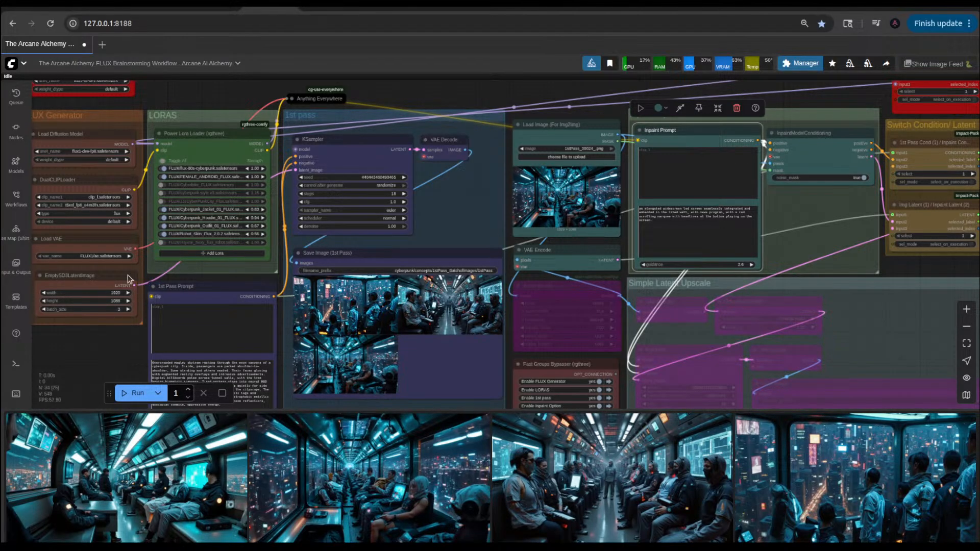
pyautogui.scroll(5, 129, 346)
pyautogui.moveTo(129, 345); pyautogui.dragTo(271, 351)
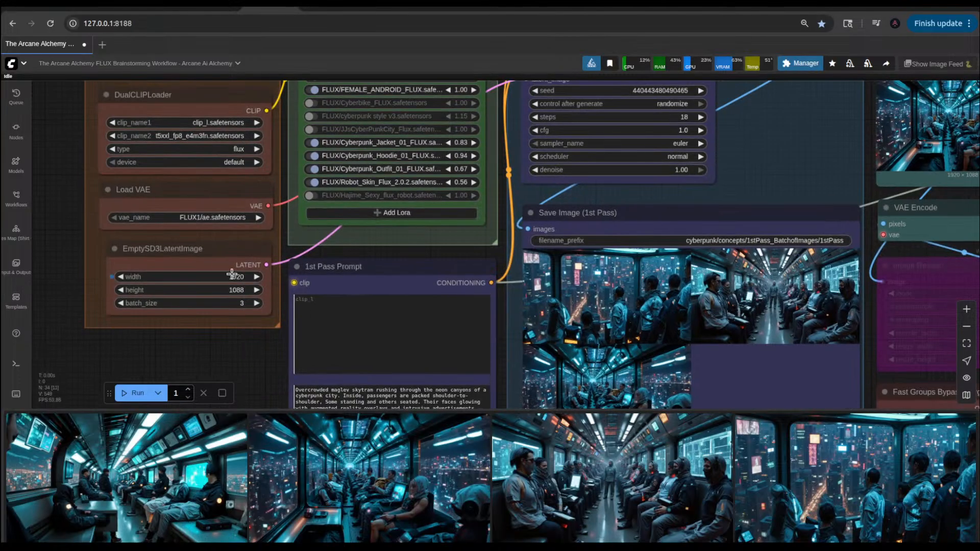
pyautogui.click(232, 279)
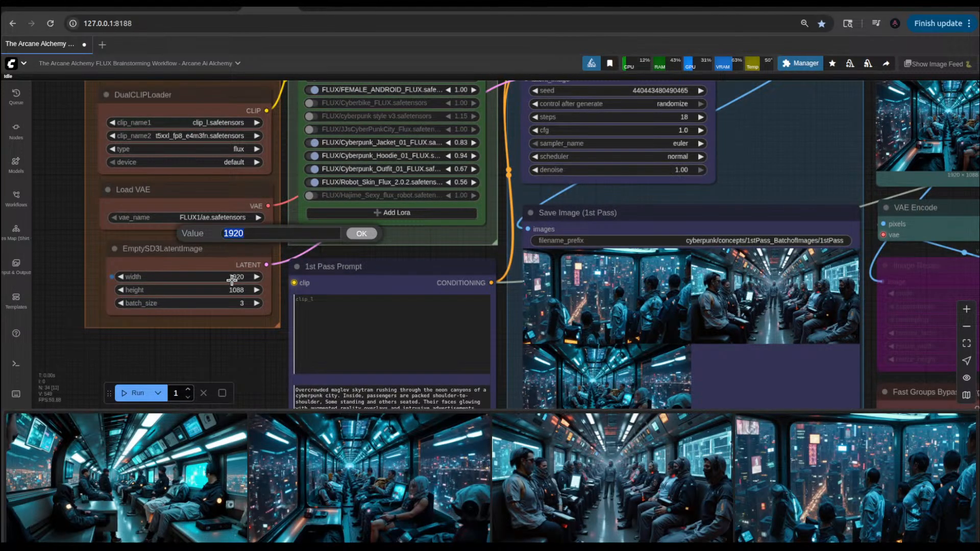
pyautogui.write('1920')
pyautogui.write('*2/3')
pyautogui.press('Return')
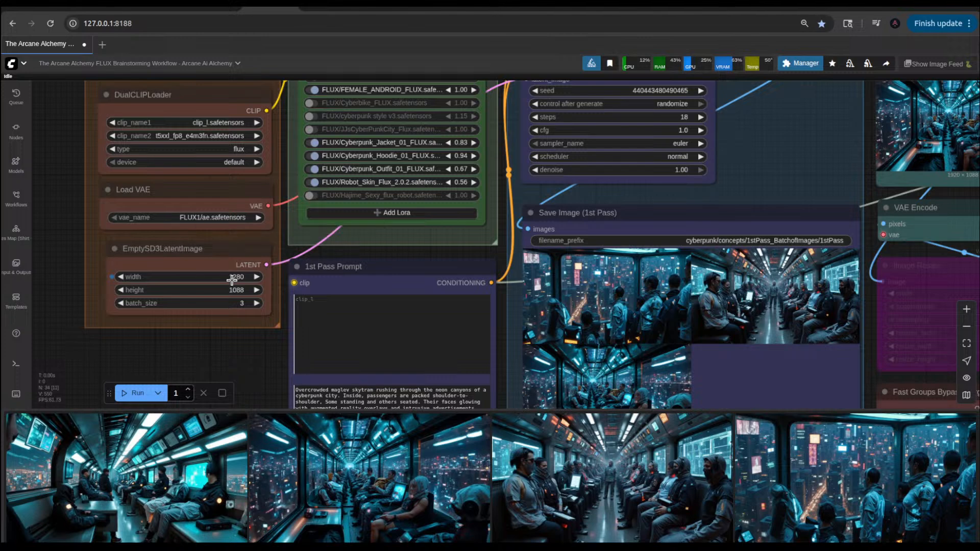
# Step: Reduce the EmptySD3LatentImage node's height by a factor of 1.5, to 720
pyautogui.click(237, 290)
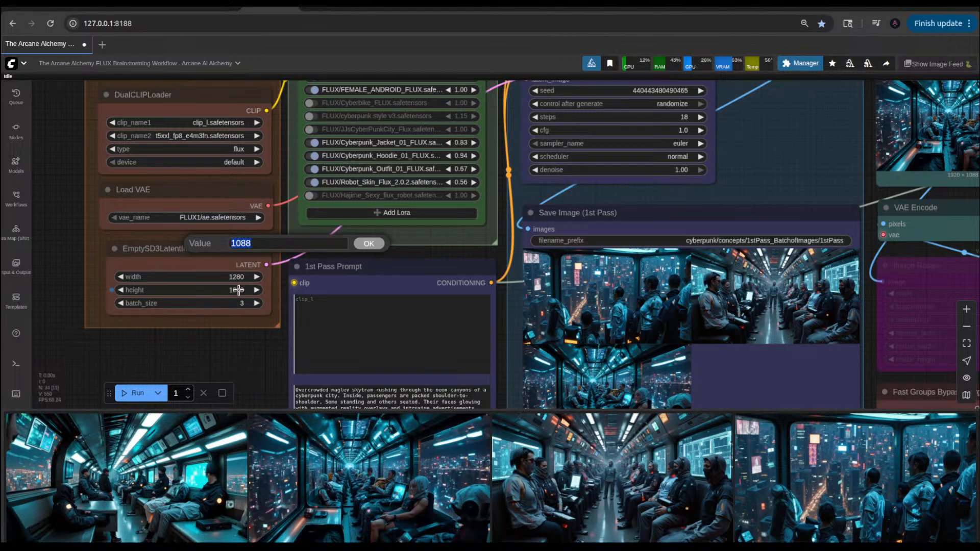
pyautogui.write('10')
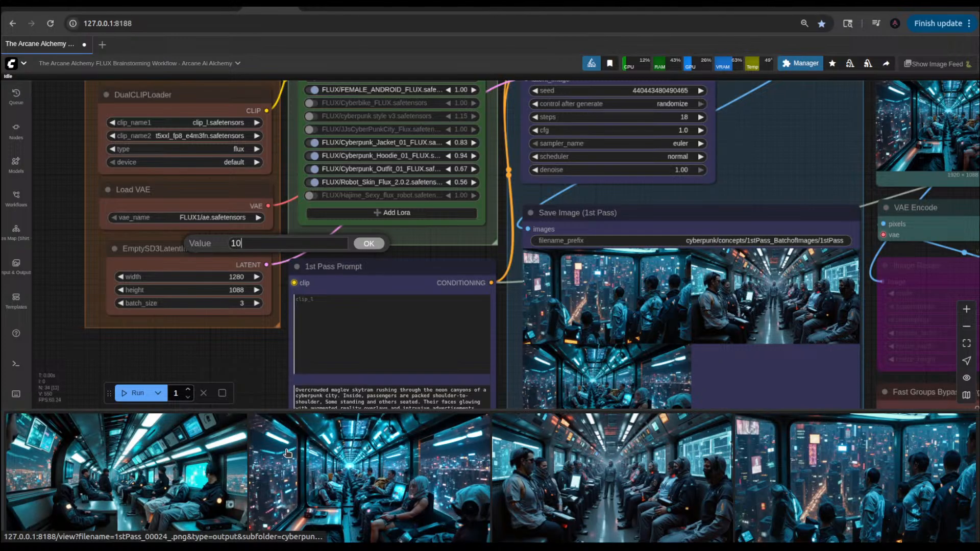
pyautogui.write('88/1.5')
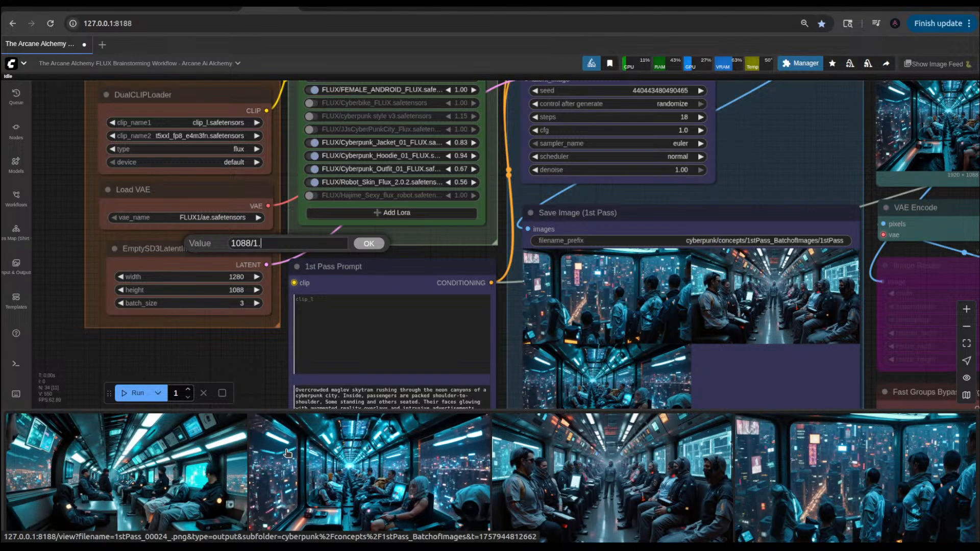
pyautogui.press('Return')
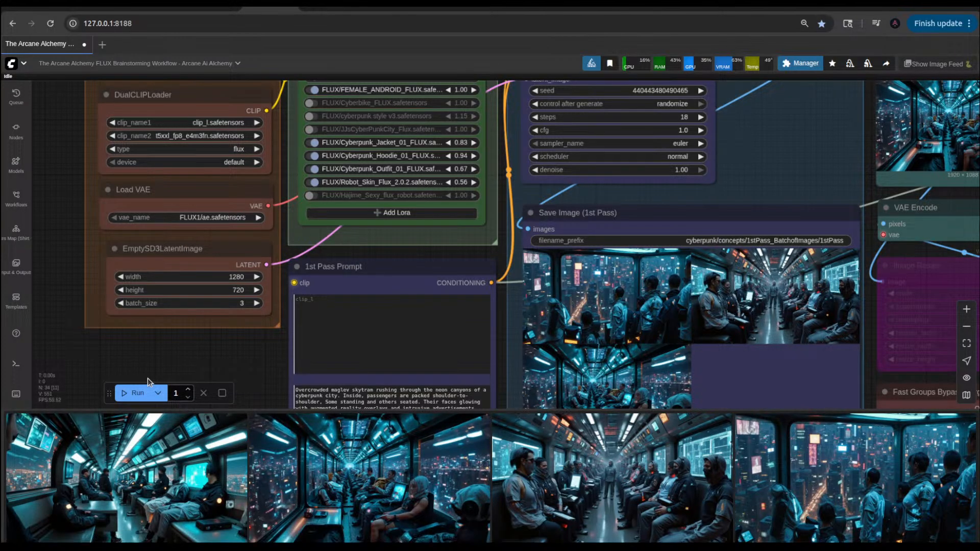
# Step: Examine the 1st-pass skytram images, the Fast Groups Bypasser toggles, and the Load Image and VAE Encode nodes used for img2img
pyautogui.scroll(-6, 218, 337)
pyautogui.moveTo(217, 350); pyautogui.dragTo(131, 305)
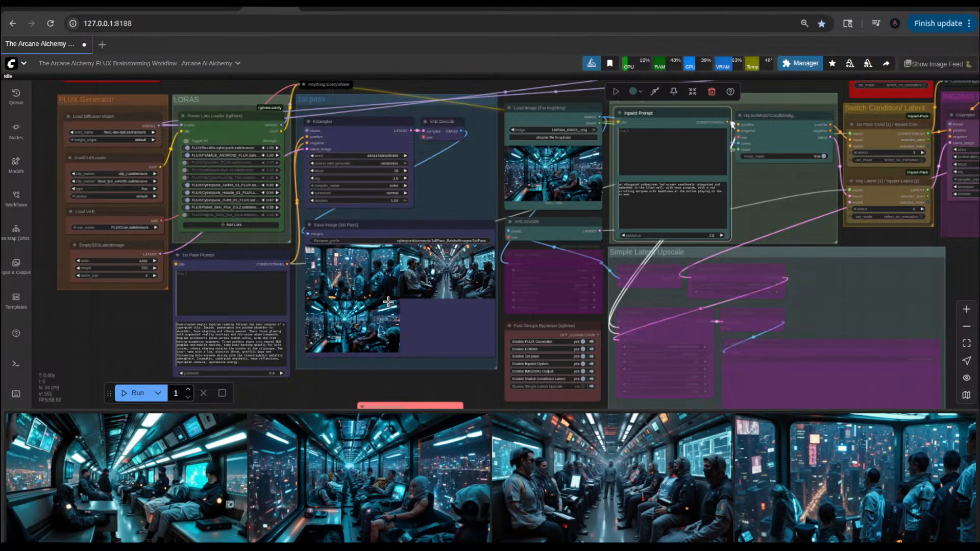
pyautogui.moveTo(676, 7)
pyautogui.scroll(4, 443, 294)
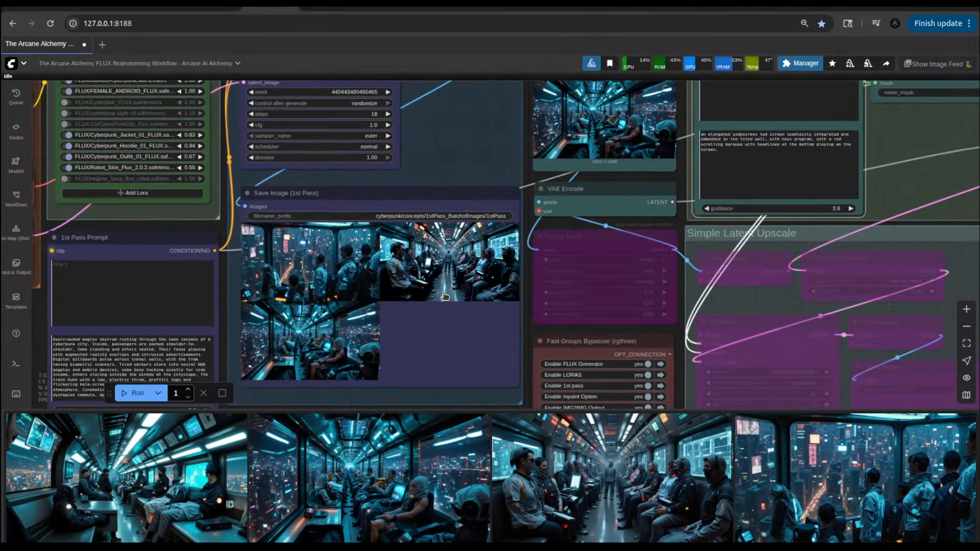
pyautogui.scroll(3, 444, 296)
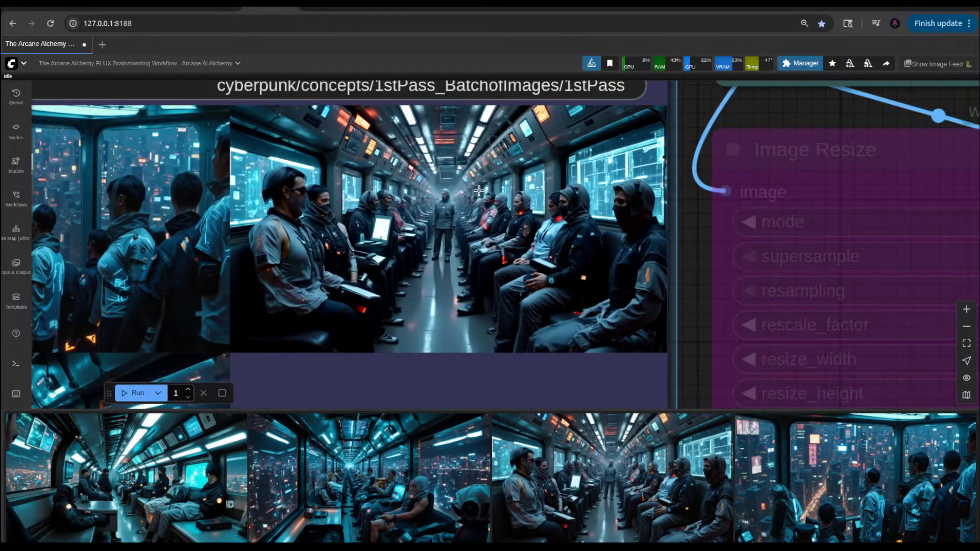
pyautogui.scroll(-7, 479, 190)
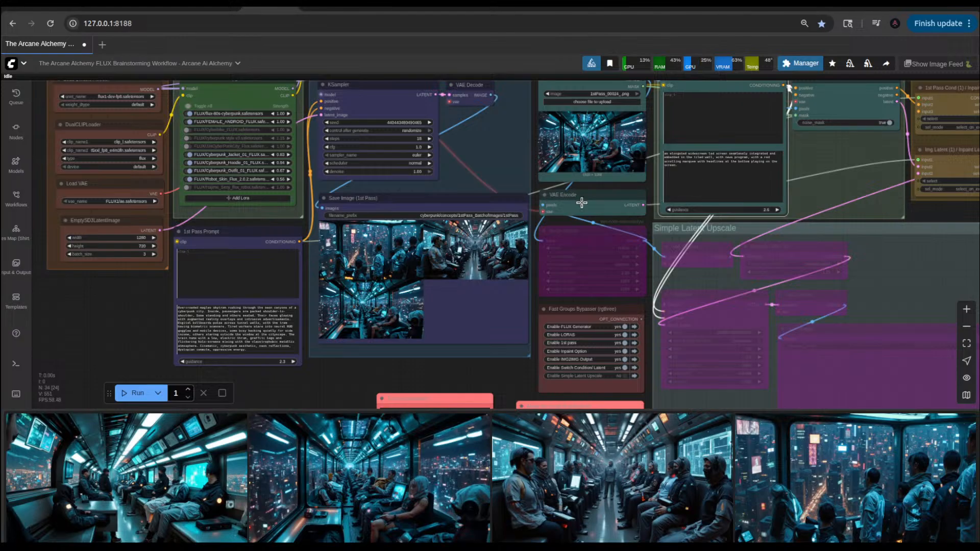
pyautogui.scroll(-4, 729, 220)
pyautogui.scroll(4, 671, 300)
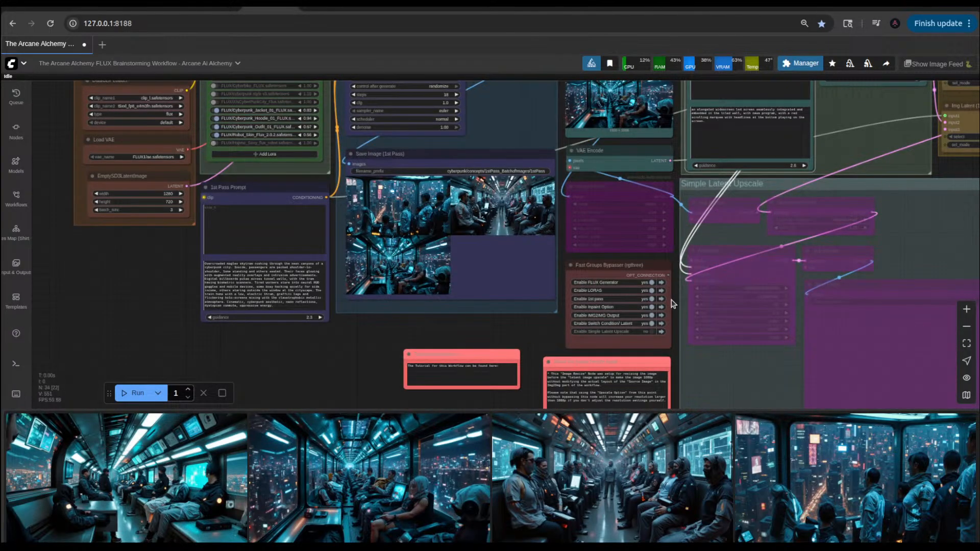
pyautogui.moveTo(957, 172); pyautogui.dragTo(747, 222)
pyautogui.scroll(-3, 747, 222)
pyautogui.scroll(1, 865, 258)
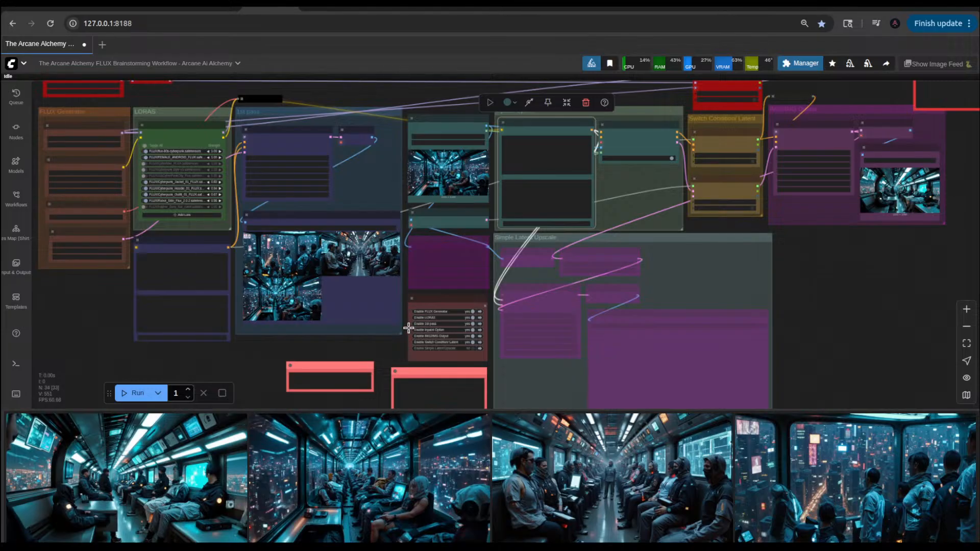
pyautogui.scroll(3, 409, 327)
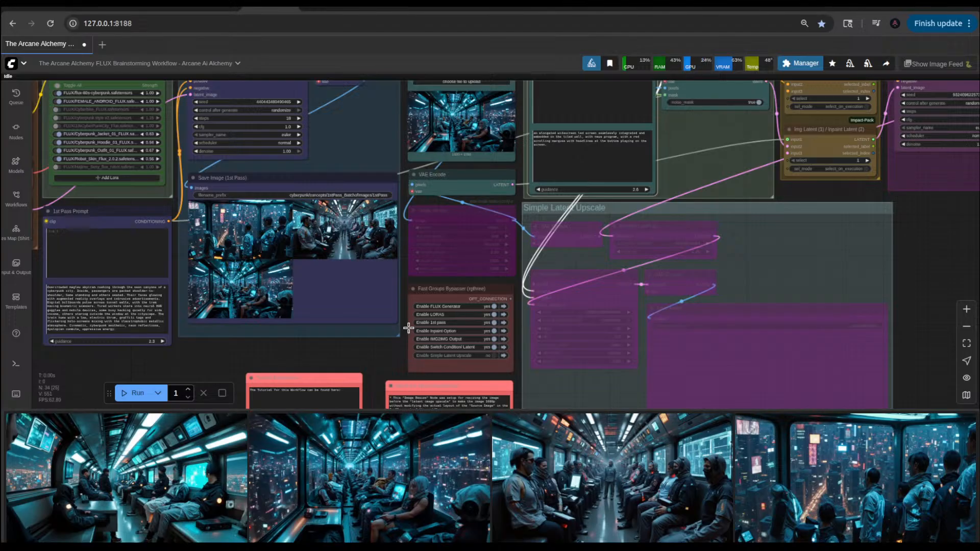
pyautogui.scroll(-2, 408, 327)
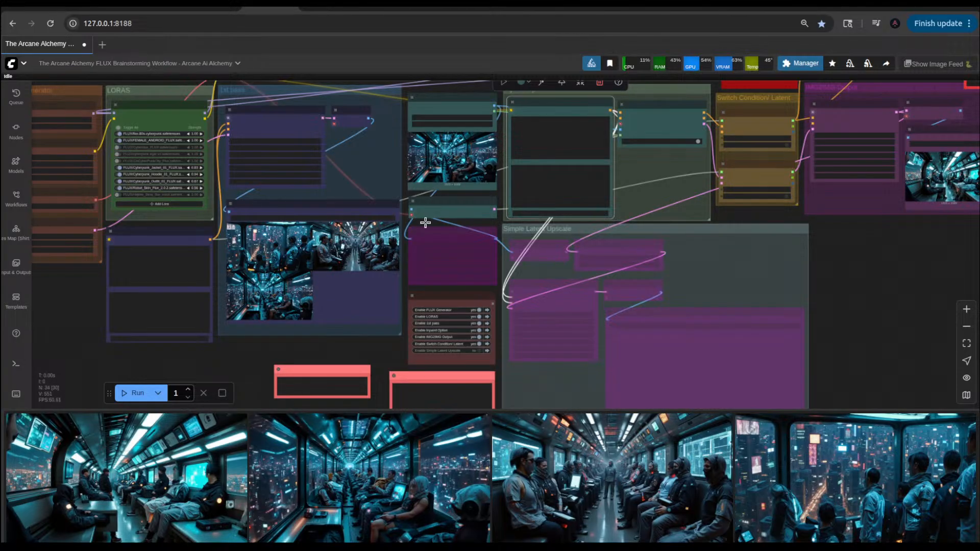
pyautogui.scroll(10, 453, 167)
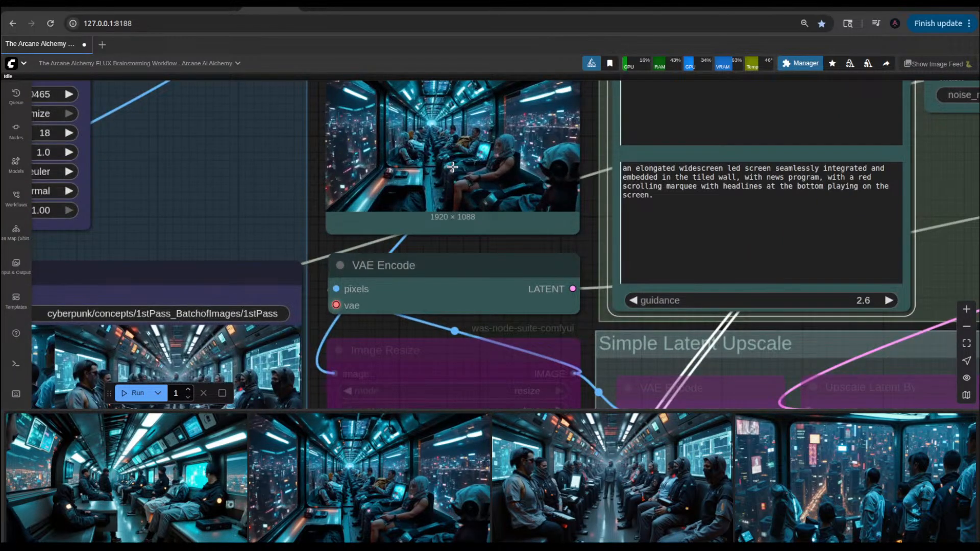
pyautogui.scroll(-5, 453, 167)
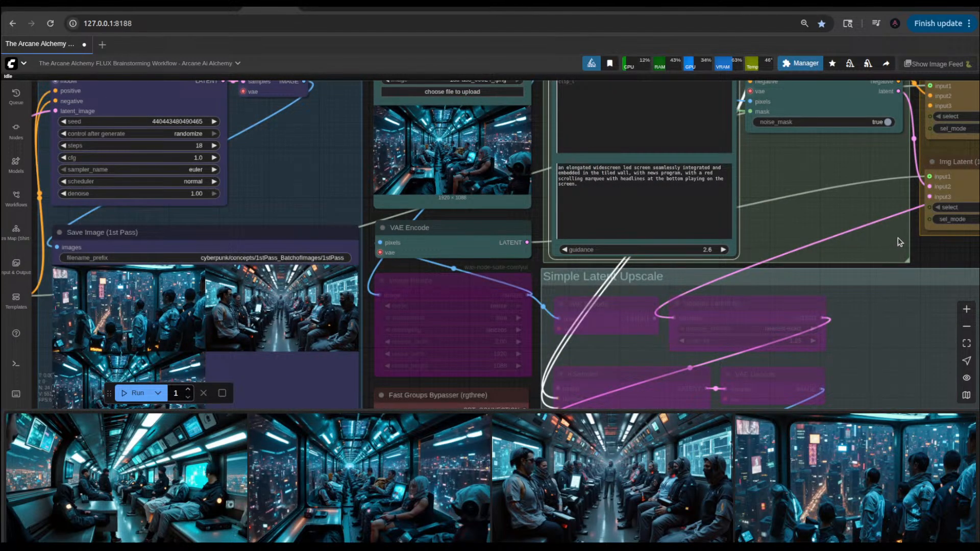
# Step: Disable the 1st pass group in the Fast Groups Bypasser (rgthree) node
pyautogui.scroll(-4, 900, 243)
pyautogui.moveTo(922, 246); pyautogui.dragTo(907, 196)
pyautogui.scroll(5, 584, 345)
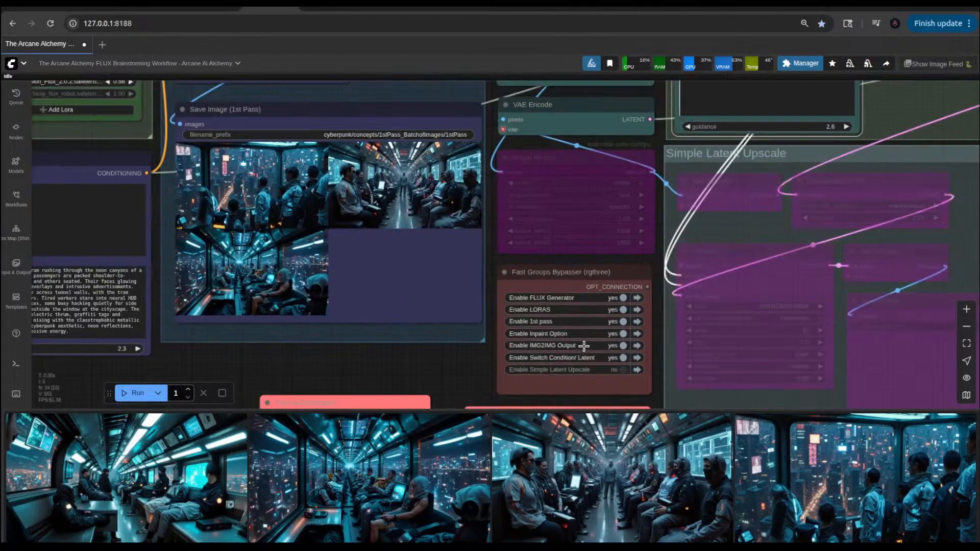
pyautogui.moveTo(457, 374); pyautogui.dragTo(450, 338)
pyautogui.click(602, 284)
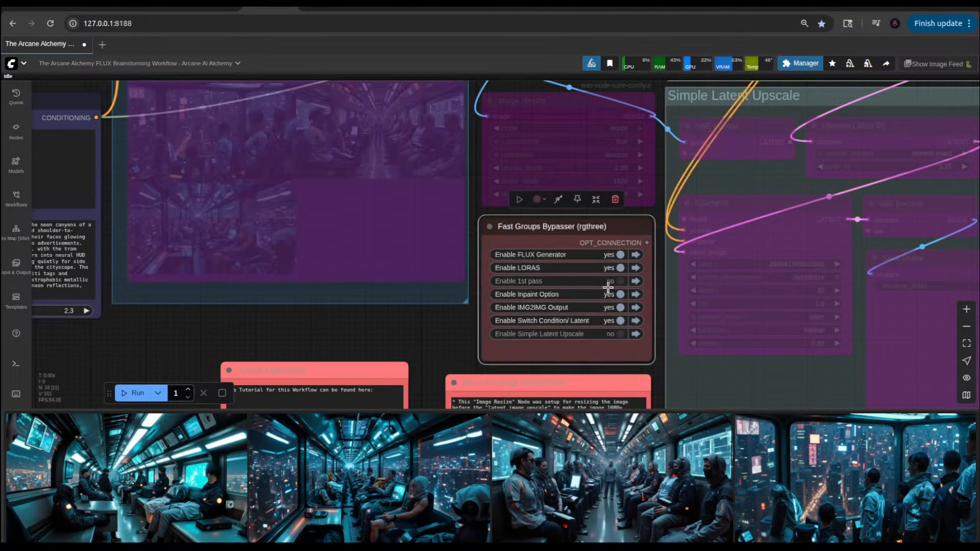
# Step: Run the workflow once with the 1st pass bypassed to generate the IMG2IMG output from the loaded skytram image
pyautogui.scroll(-4, 441, 316)
pyautogui.scroll(-1, 442, 317)
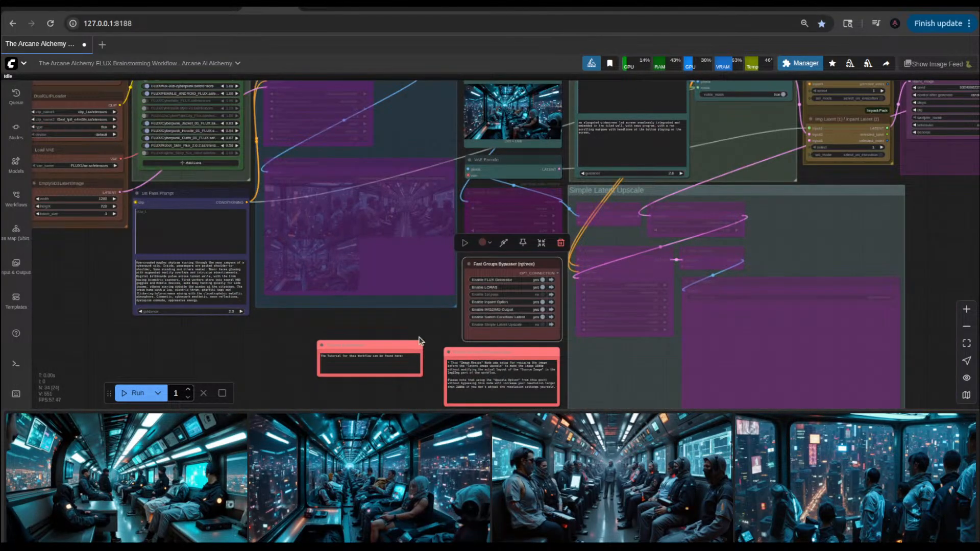
pyautogui.moveTo(426, 330); pyautogui.dragTo(373, 411)
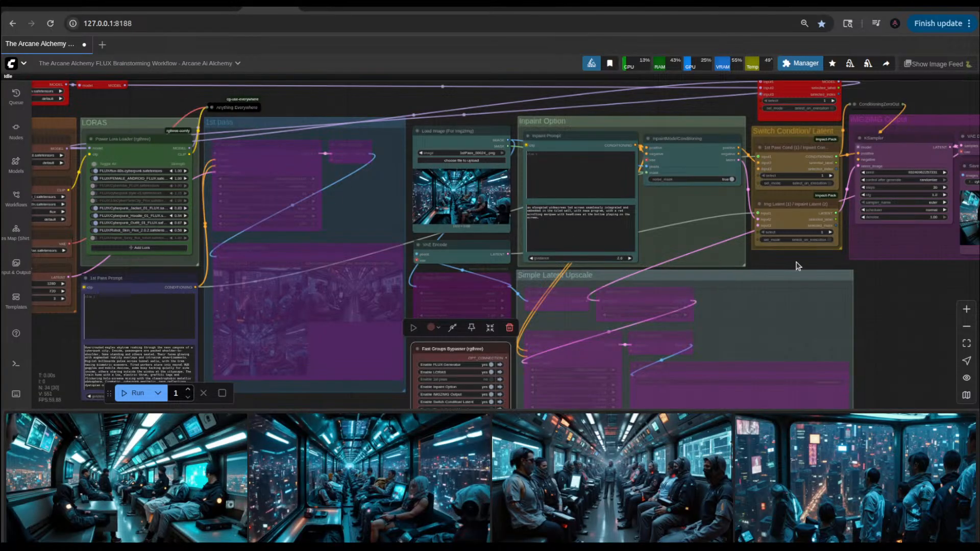
pyautogui.click(135, 393)
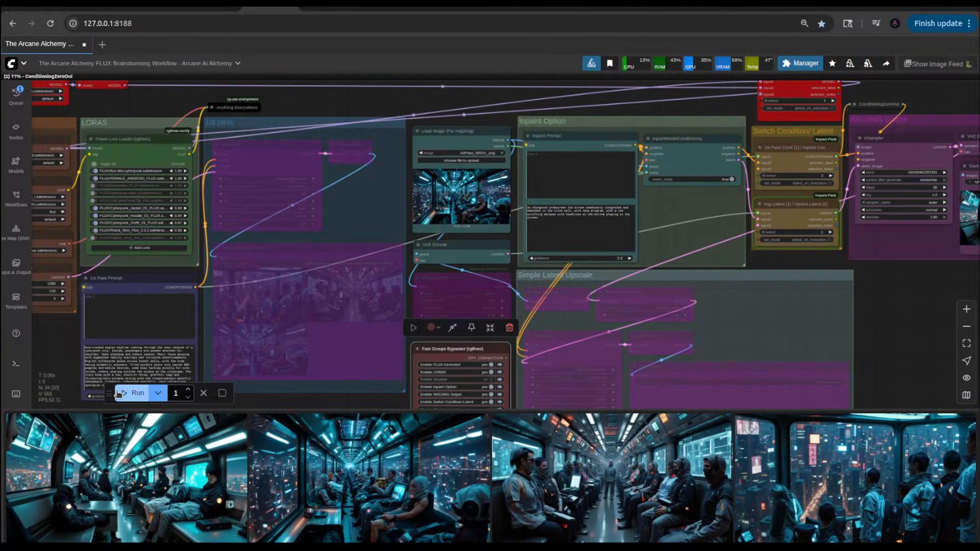
# Step: Move the run controls to the upper part of the canvas and set the IMG2IMG Output KSampler's denoise to 0.60
pyautogui.moveTo(109, 393); pyautogui.dragTo(387, 104)
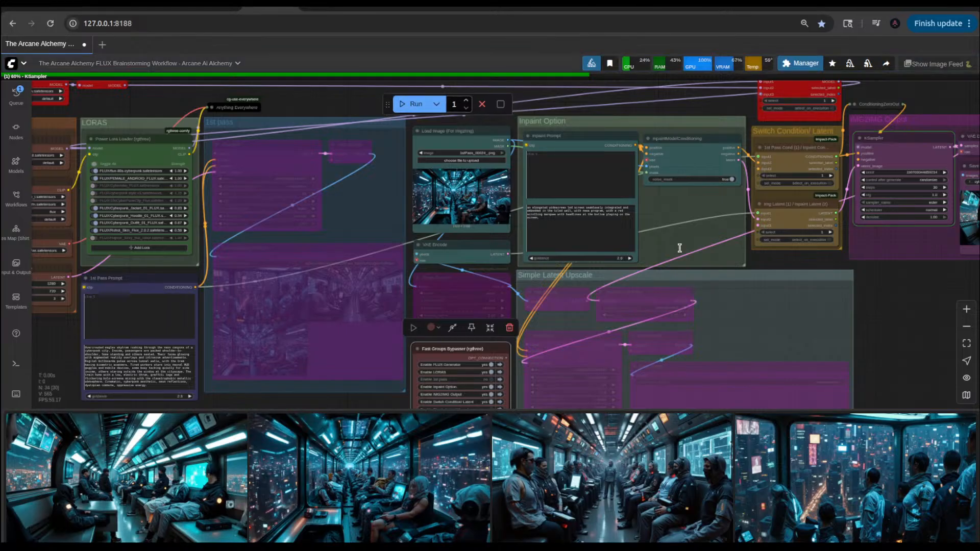
pyautogui.moveTo(889, 303); pyautogui.dragTo(671, 323)
pyautogui.scroll(3, 739, 310)
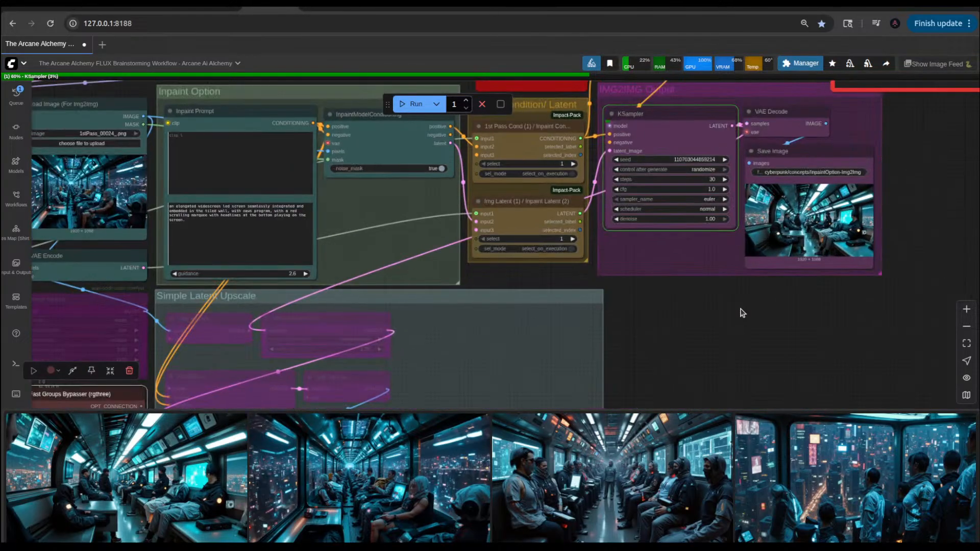
pyautogui.scroll(4, 703, 232)
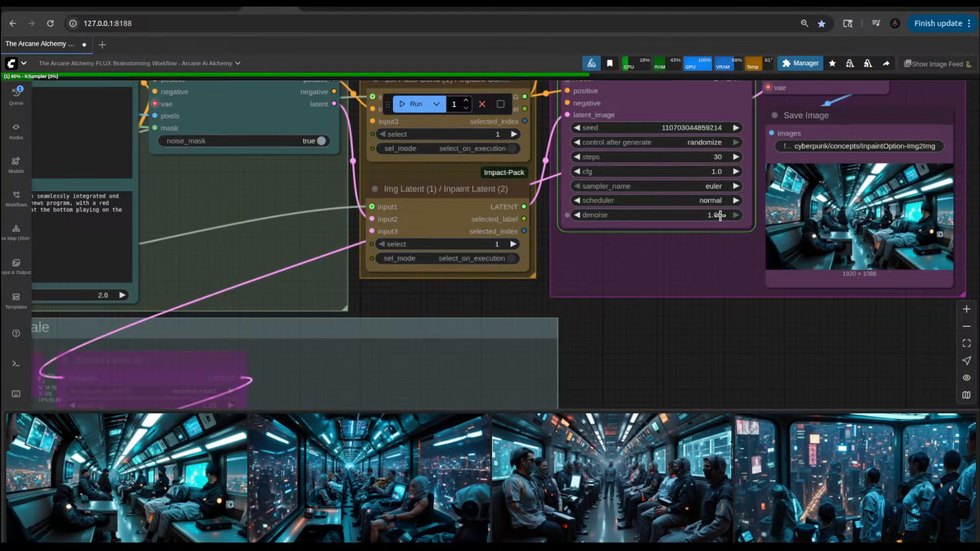
pyautogui.click(719, 217)
pyautogui.write('.6')
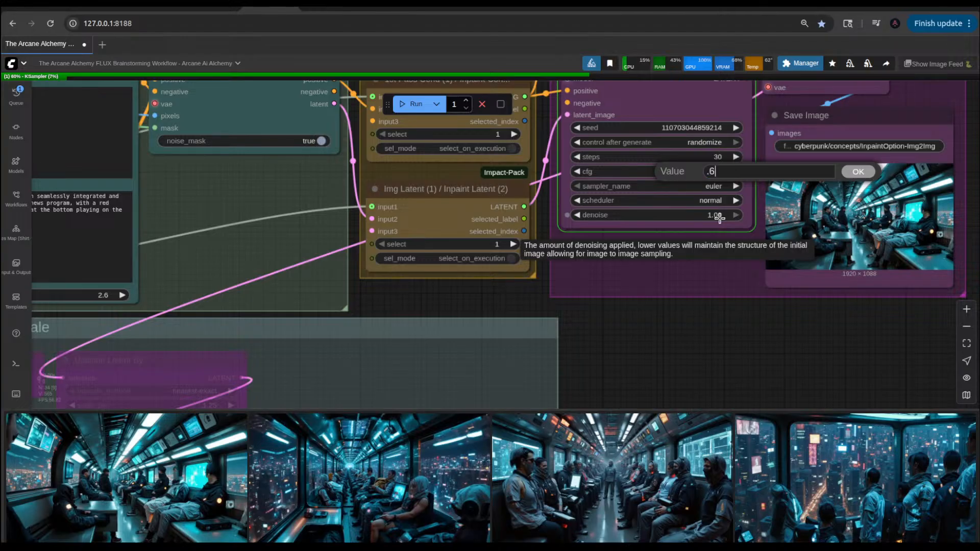
pyautogui.press('Return')
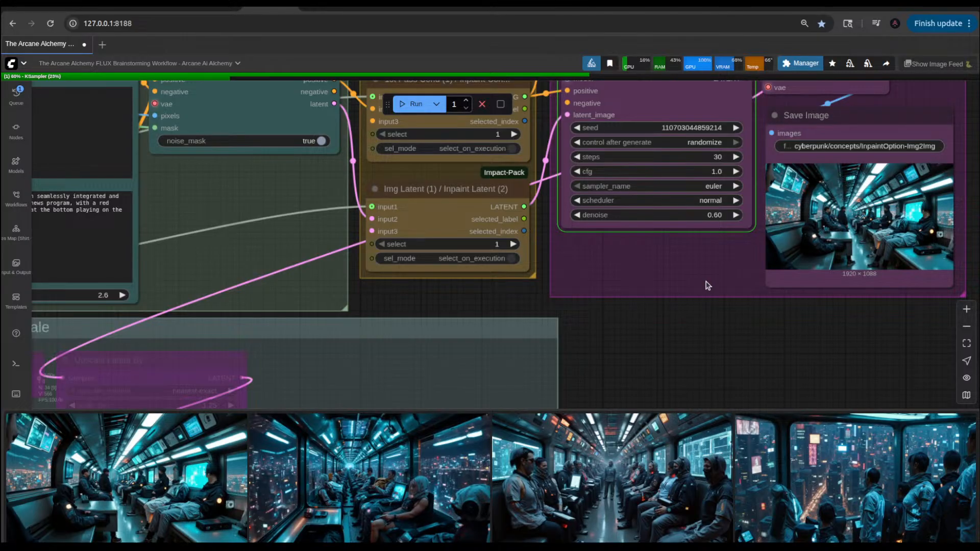
# Step: Examine the IMG2IMG KSampler settings and saved output image, and compare them with the skytram source in the Load Image (For Img2Img) node
pyautogui.scroll(-3, 653, 332)
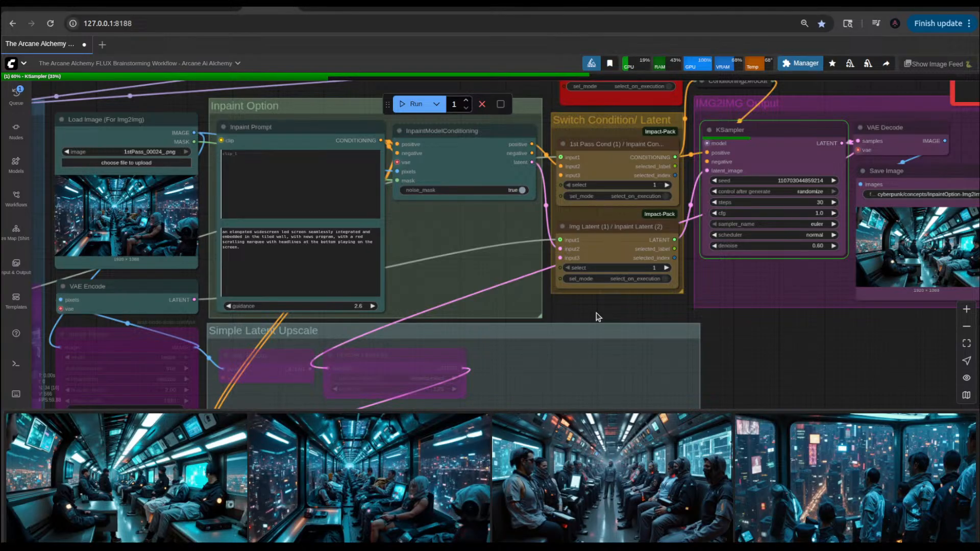
pyautogui.moveTo(822, 349); pyautogui.dragTo(674, 350)
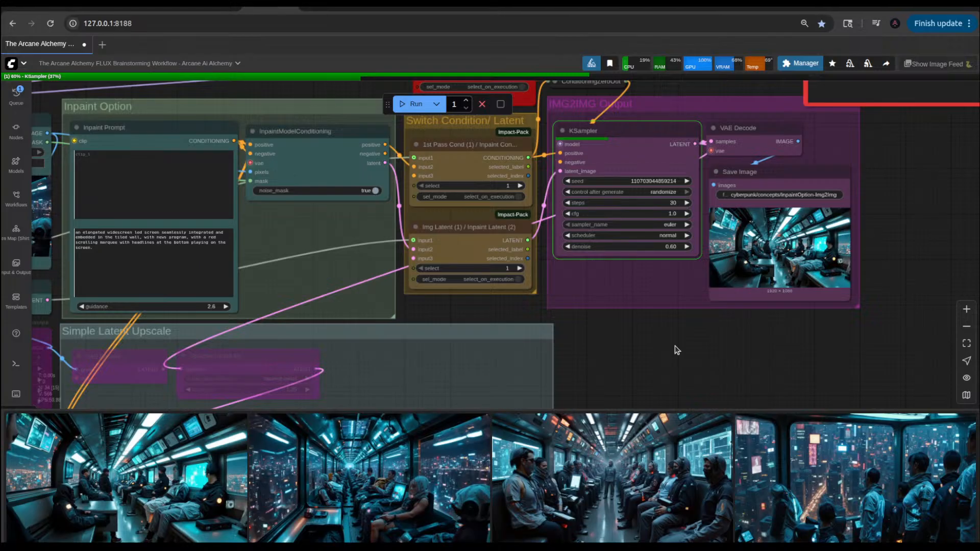
pyautogui.scroll(10, 842, 229)
pyautogui.scroll(-6, 585, 320)
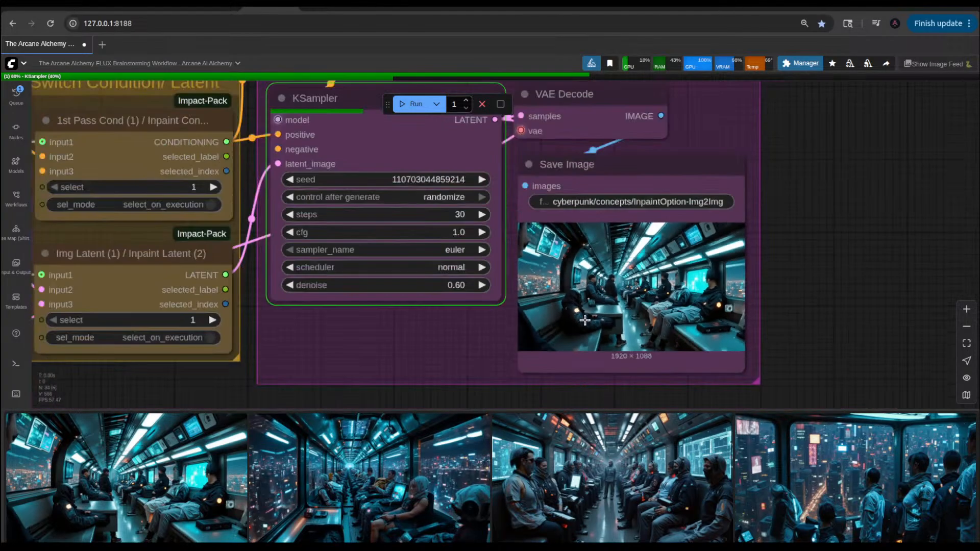
pyautogui.scroll(-4, 585, 320)
pyautogui.moveTo(384, 387); pyautogui.dragTo(790, 336)
pyautogui.scroll(8, 153, 223)
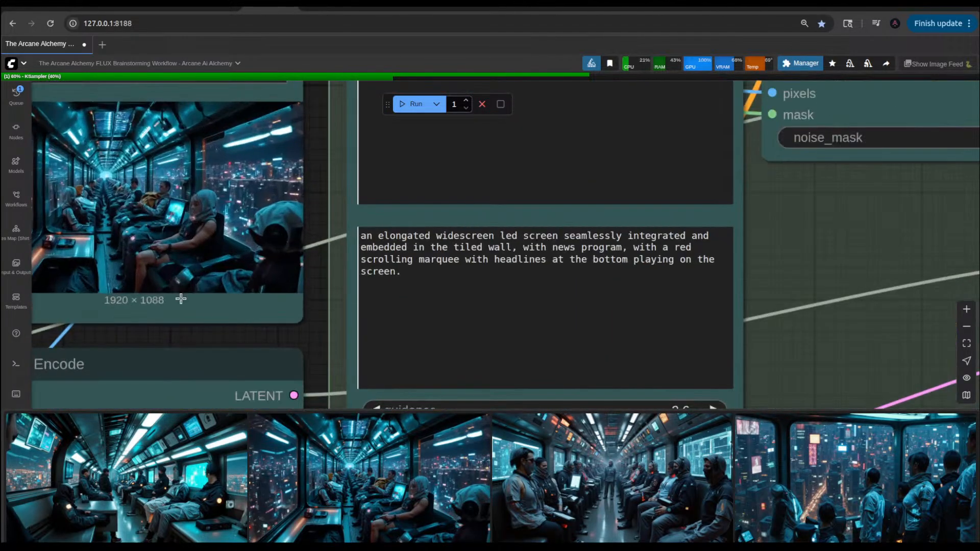
pyautogui.moveTo(179, 341); pyautogui.dragTo(486, 346)
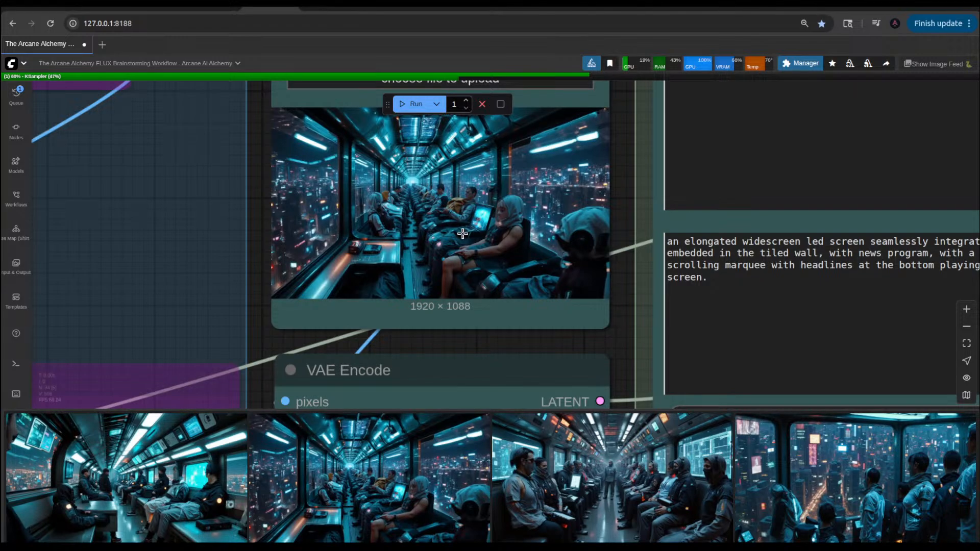
pyautogui.scroll(8, 435, 219)
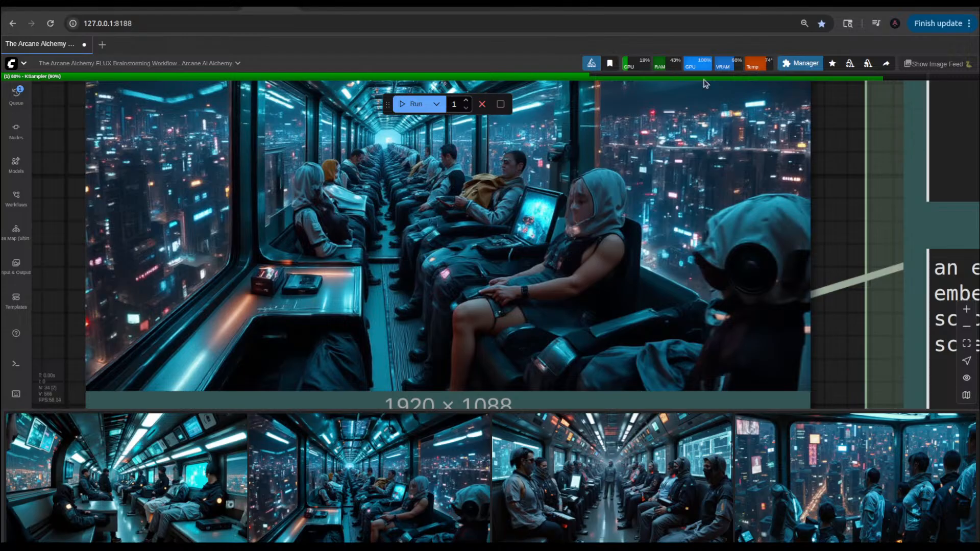
# Step: Switch to Discord and copy the invite link for The Alchemist's Private Nook server
pyautogui.click(381, 8)
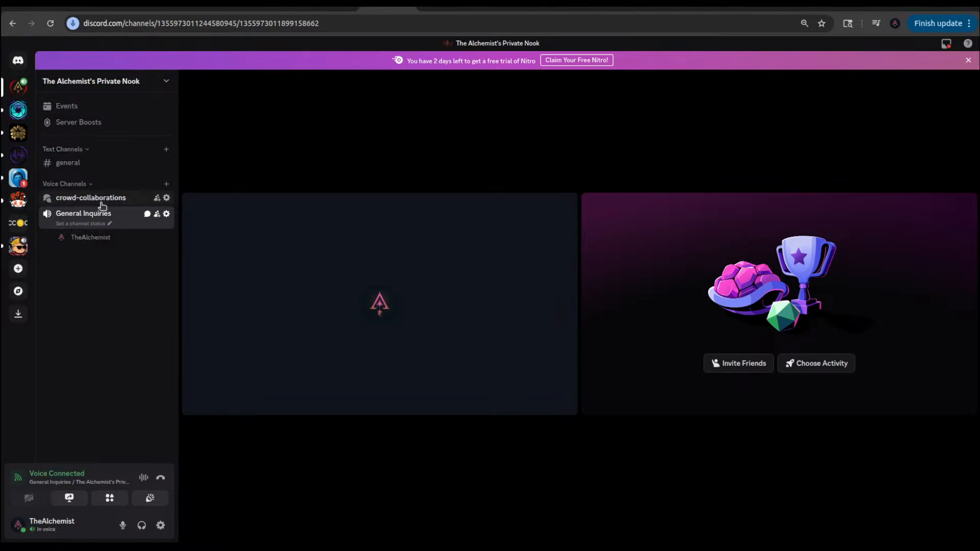
pyautogui.click(121, 82)
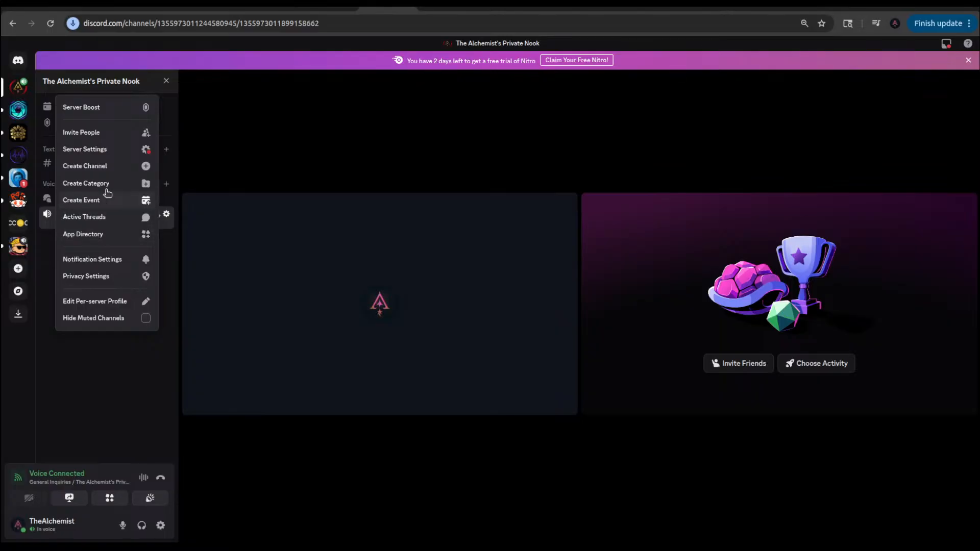
pyautogui.click(95, 132)
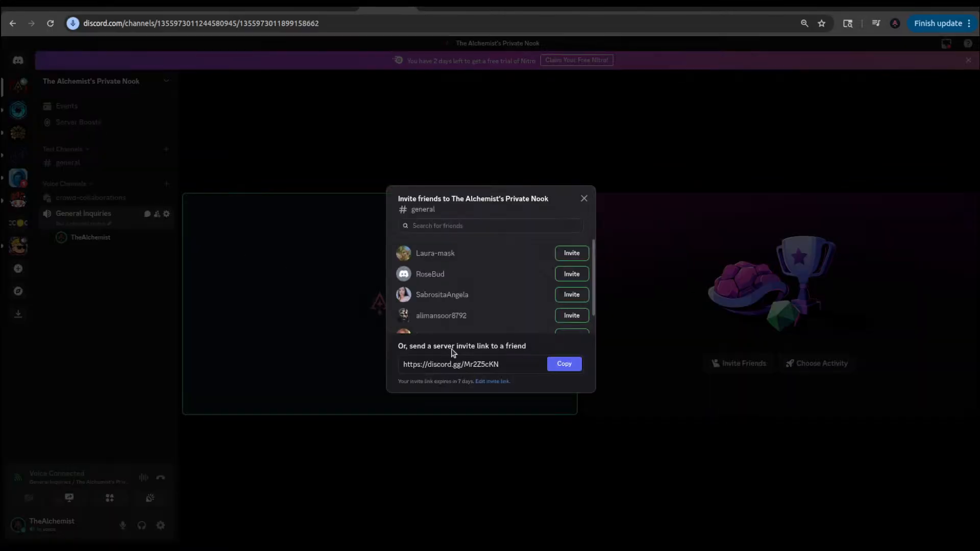
pyautogui.click(561, 368)
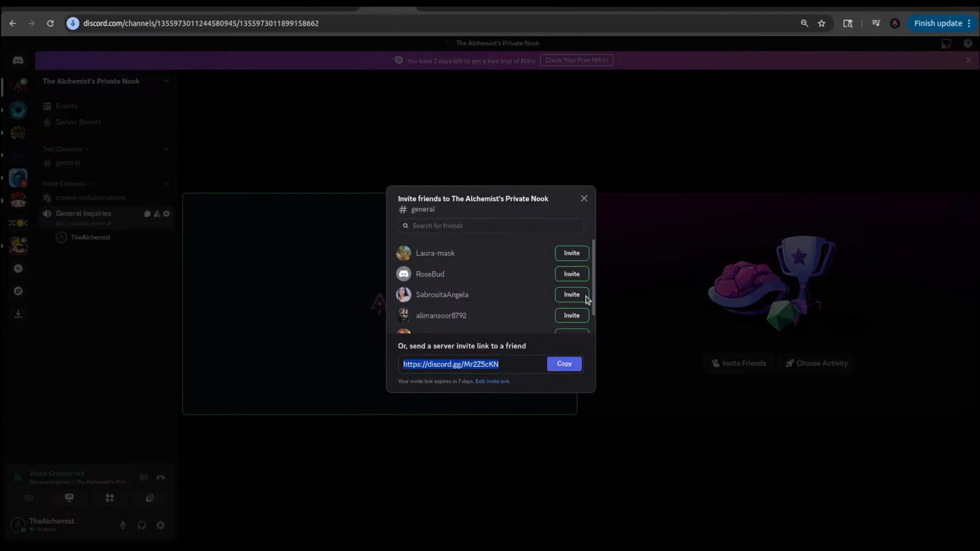
pyautogui.click(583, 198)
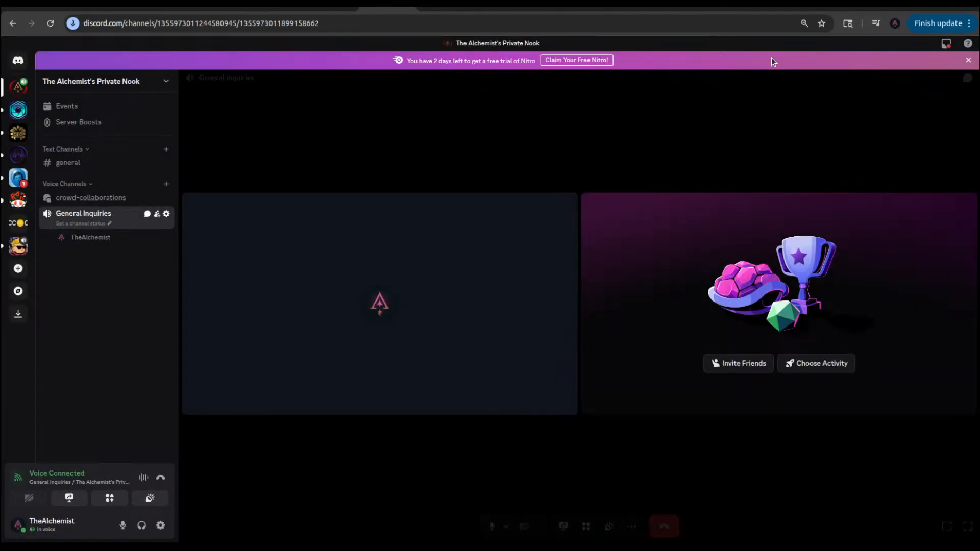
# Step: Switch to YouTube Studio and post the copied Discord invite link in the live stream chat
pyautogui.click(791, 7)
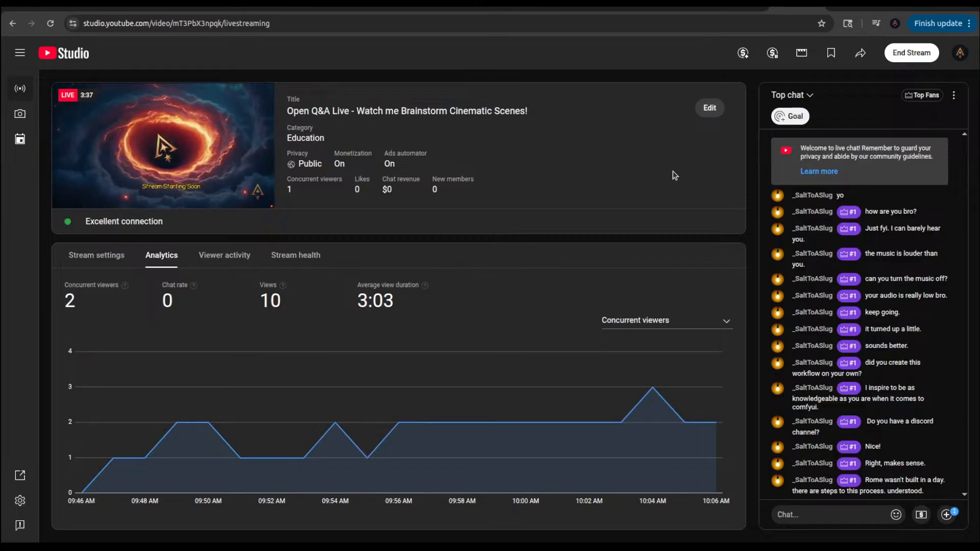
pyautogui.click(378, 8)
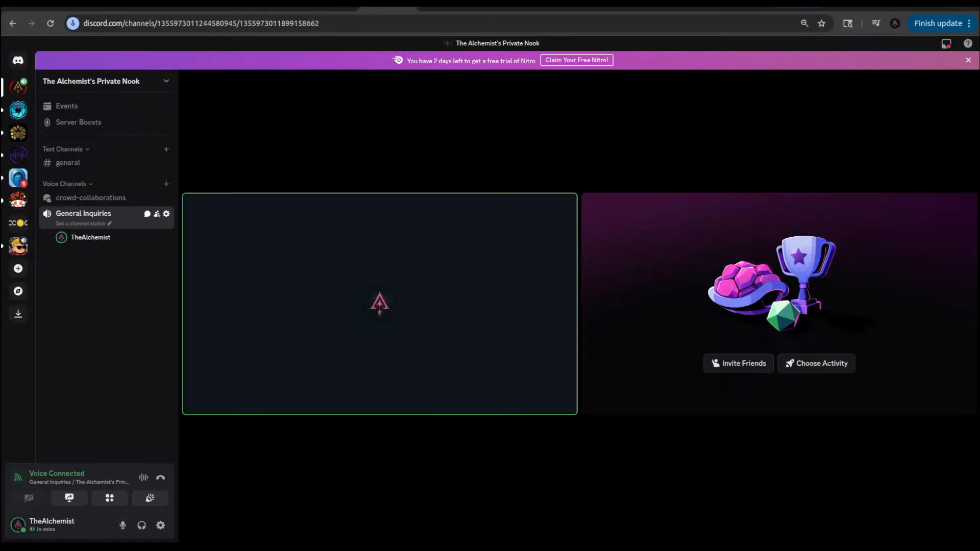
pyautogui.click(794, 9)
pyautogui.click(865, 517)
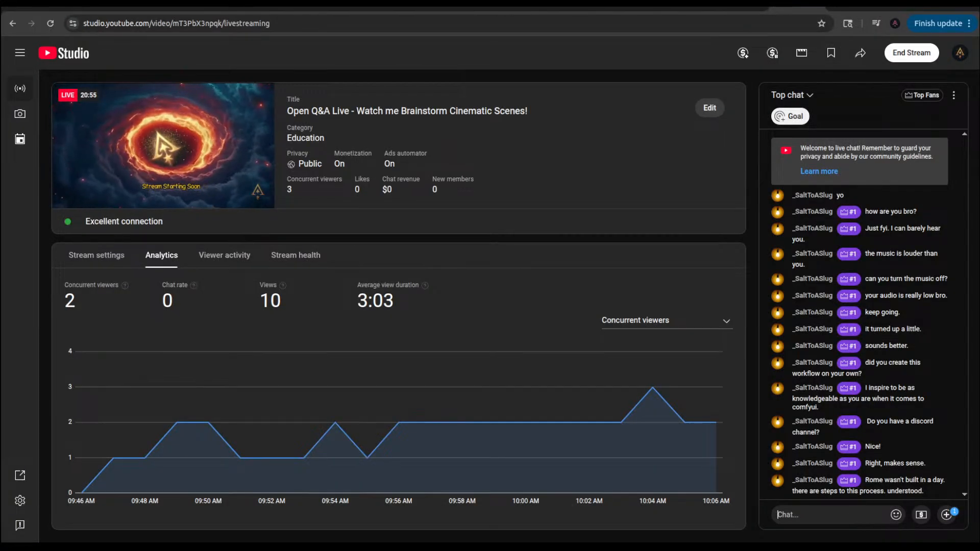
pyautogui.hotkey('ctrl', 'v')
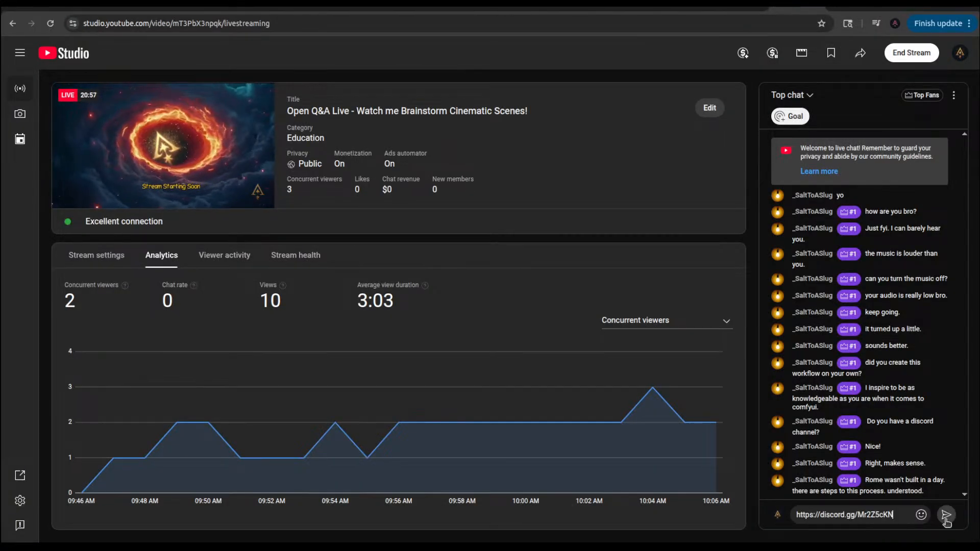
pyautogui.press('Return')
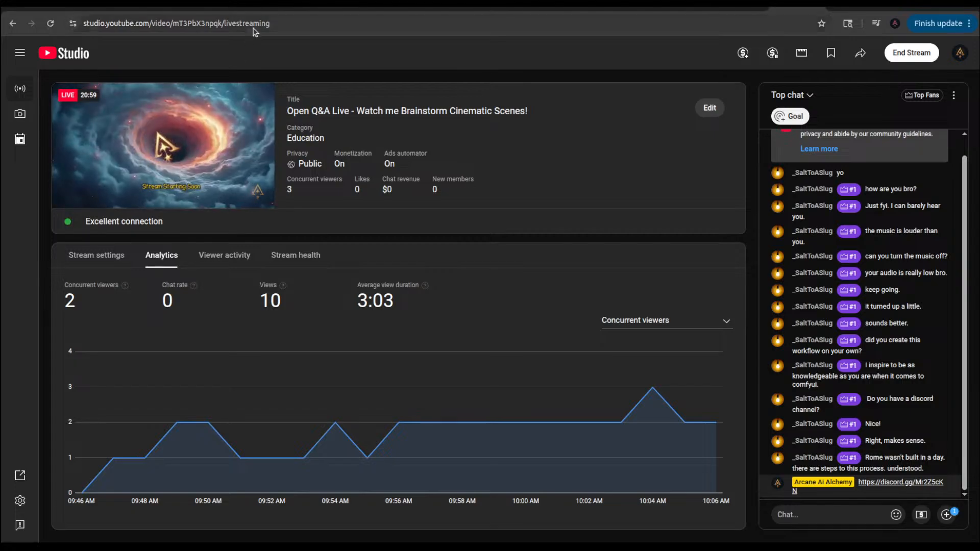
# Step: Switch back to ComfyUI and examine the newly generated image in the IMG2IMG Output group's Save Image node
pyautogui.click(269, 4)
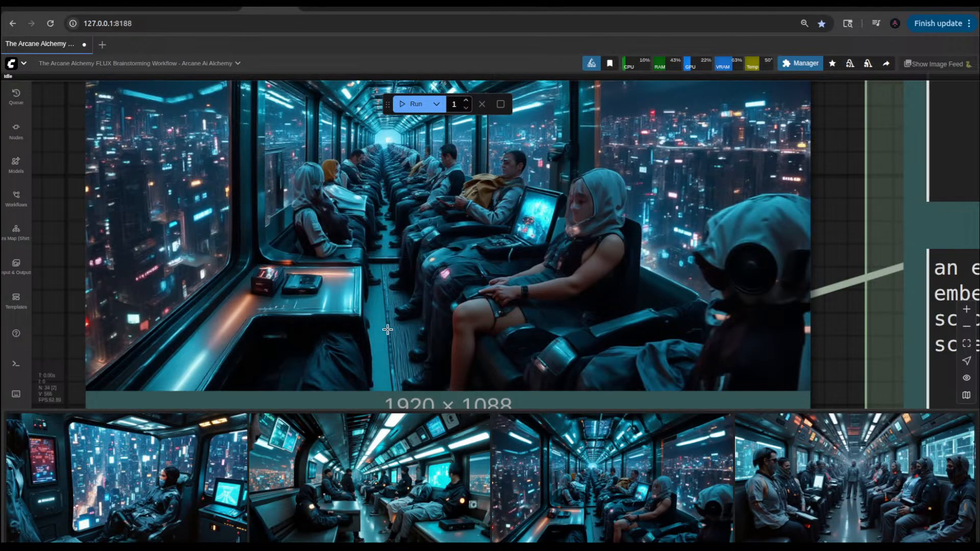
pyautogui.scroll(-10, 708, 303)
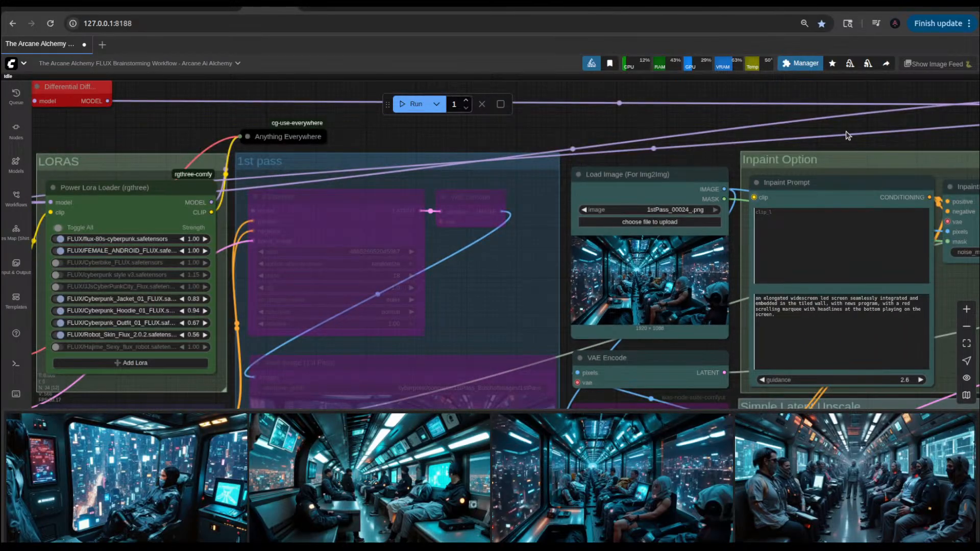
pyautogui.moveTo(865, 126); pyautogui.dragTo(441, 158)
pyautogui.scroll(-4, 449, 159)
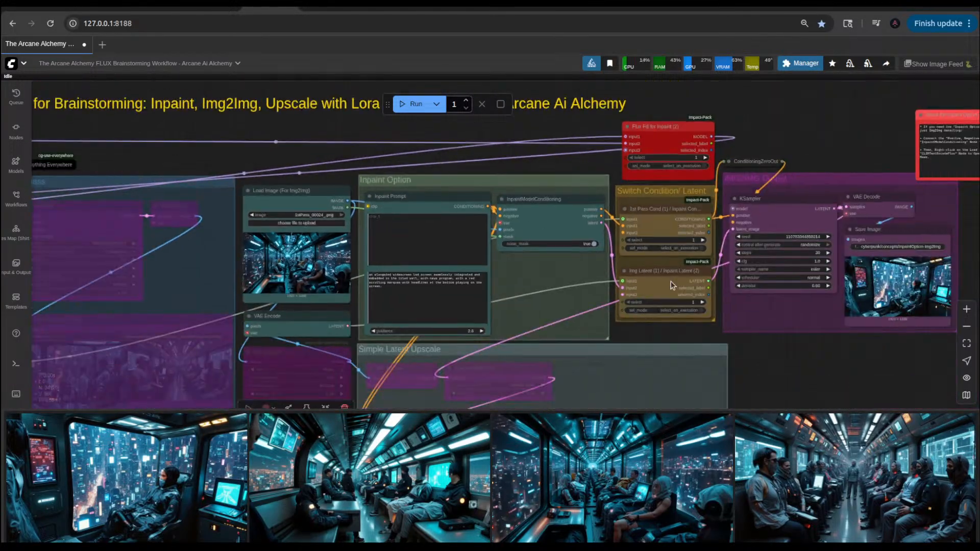
pyautogui.moveTo(826, 359); pyautogui.dragTo(647, 367)
pyautogui.scroll(3, 761, 288)
pyautogui.scroll(4, 775, 277)
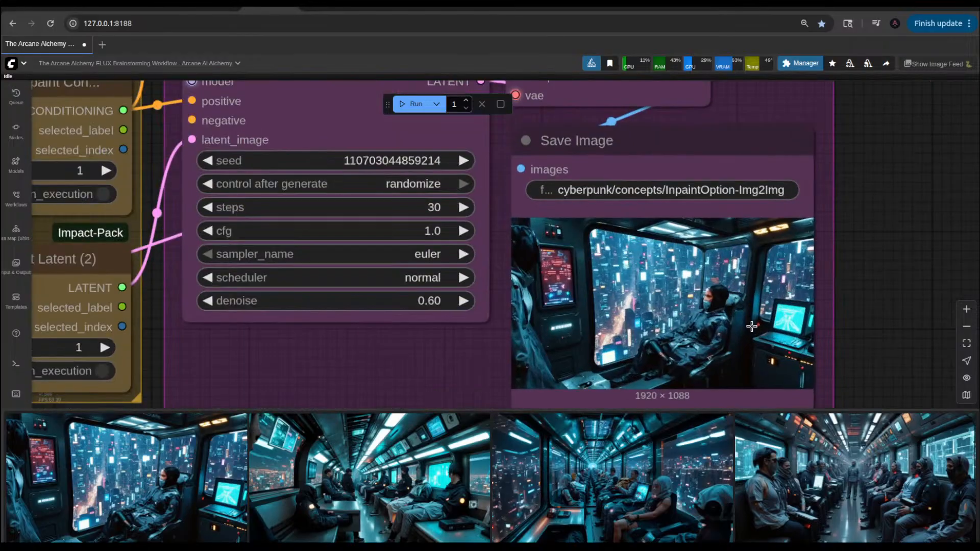
pyautogui.scroll(-5, 749, 329)
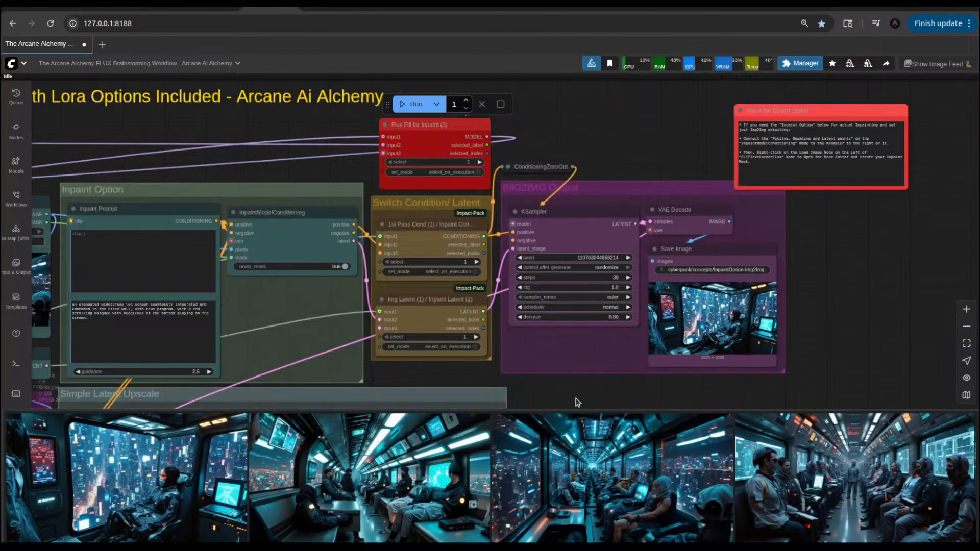
# Step: Set the Power Lora Loader strengths to 0.85 for FEMALE_ANDROID, 0.63 for Cyberpunk_Jacket, 0.69 for Cyberpunk_Hoodie and 0.57 for Cyberpunk_Outfit
pyautogui.scroll(2, 712, 384)
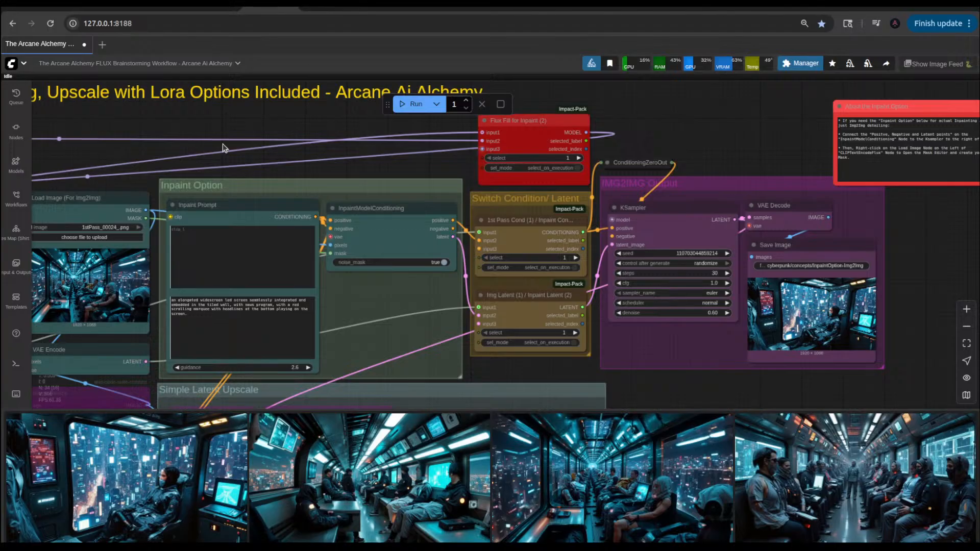
pyautogui.moveTo(113, 155); pyautogui.dragTo(687, 206)
pyautogui.moveTo(541, 227); pyautogui.dragTo(515, 141)
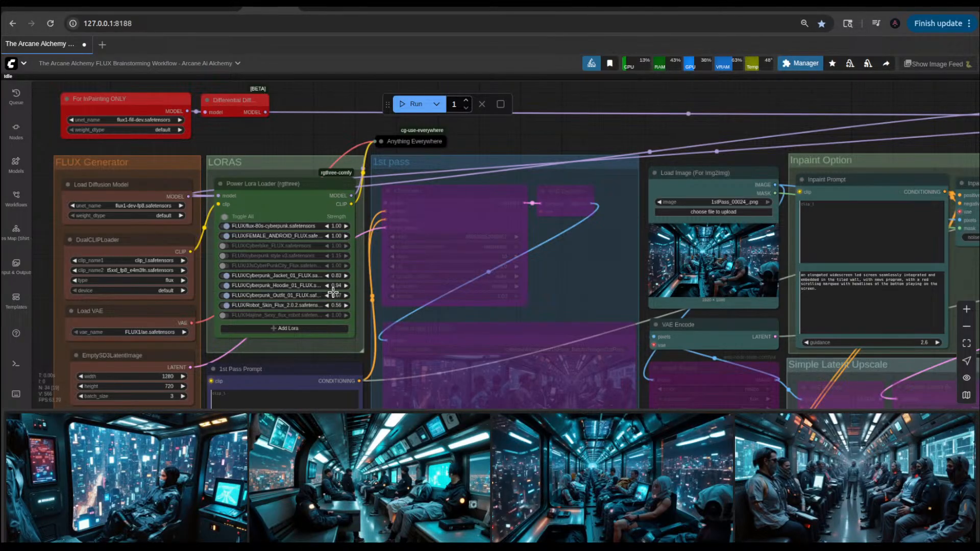
pyautogui.scroll(5, 333, 293)
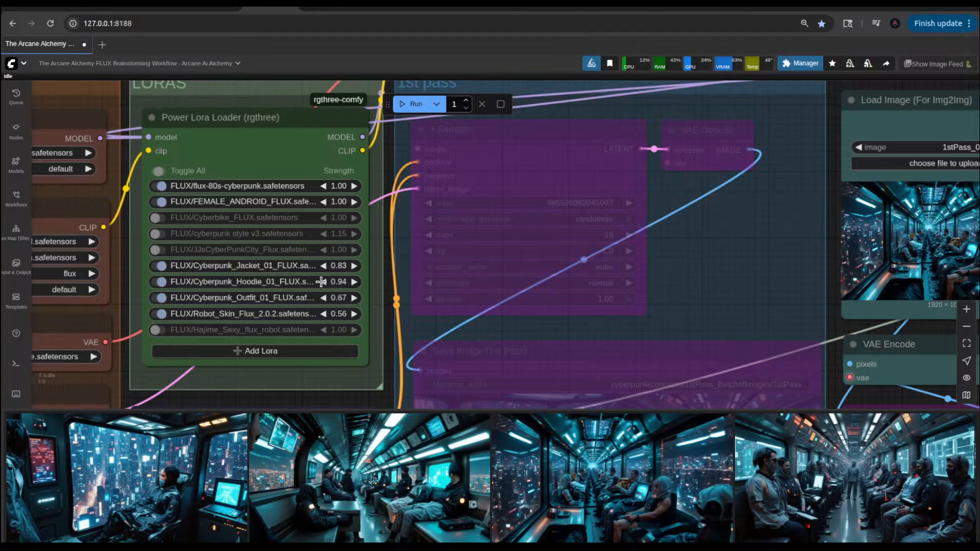
pyautogui.click(323, 281)
pyautogui.click(323, 282)
pyautogui.click(323, 282)
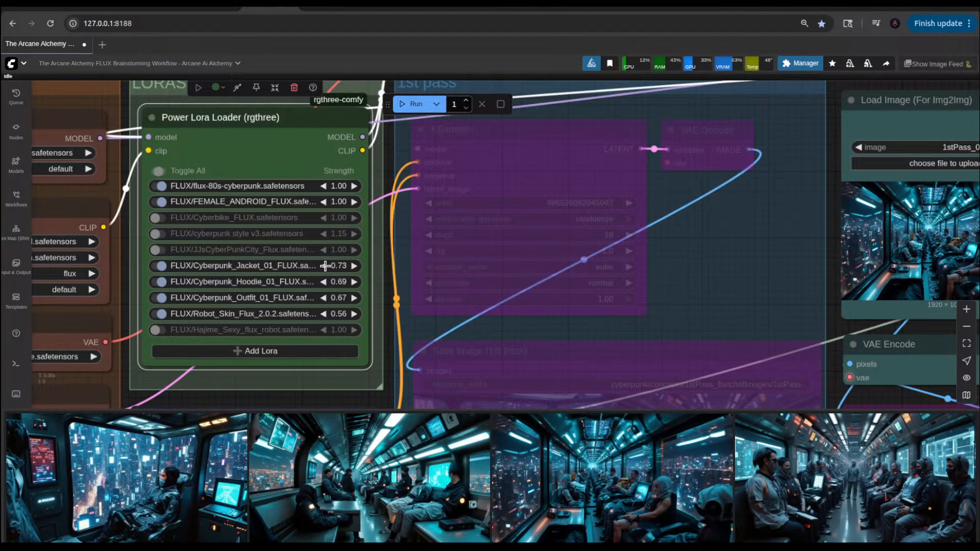
pyautogui.click(324, 298)
# Step: Run the workflow once with the reduced LoRA strengths and inspect the previous result in the IMG2IMG Save Image node
pyautogui.click(413, 104)
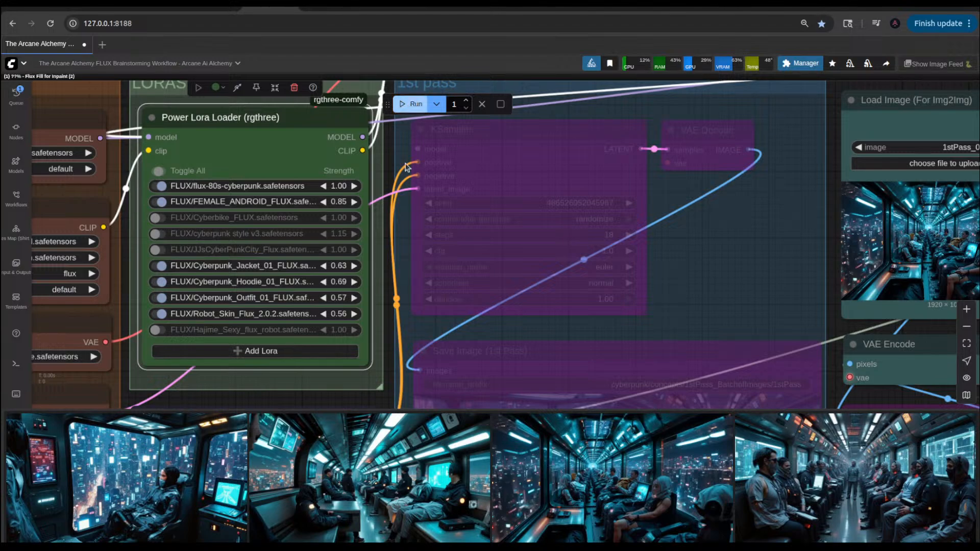
pyautogui.scroll(-5, 459, 310)
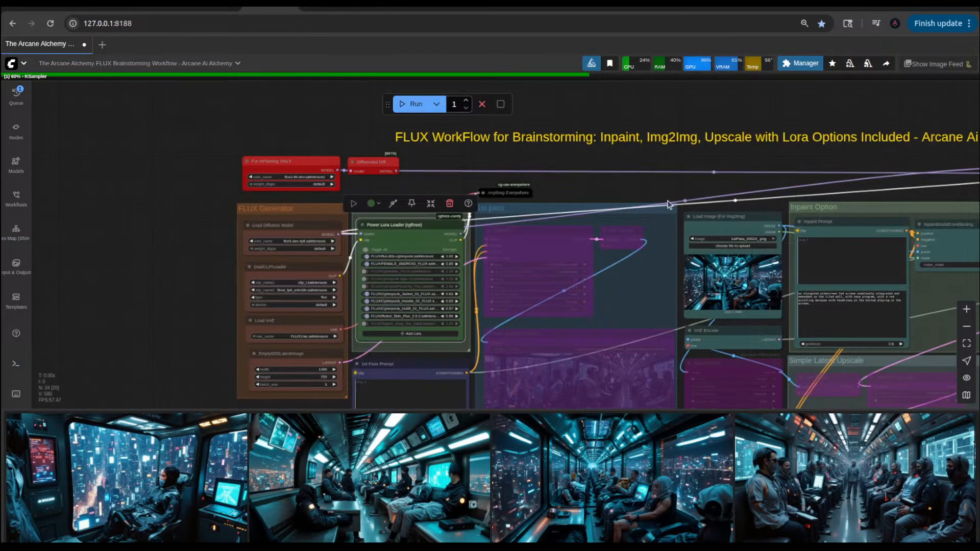
pyautogui.moveTo(665, 190); pyautogui.dragTo(315, 175)
pyautogui.moveTo(874, 360); pyautogui.dragTo(735, 313)
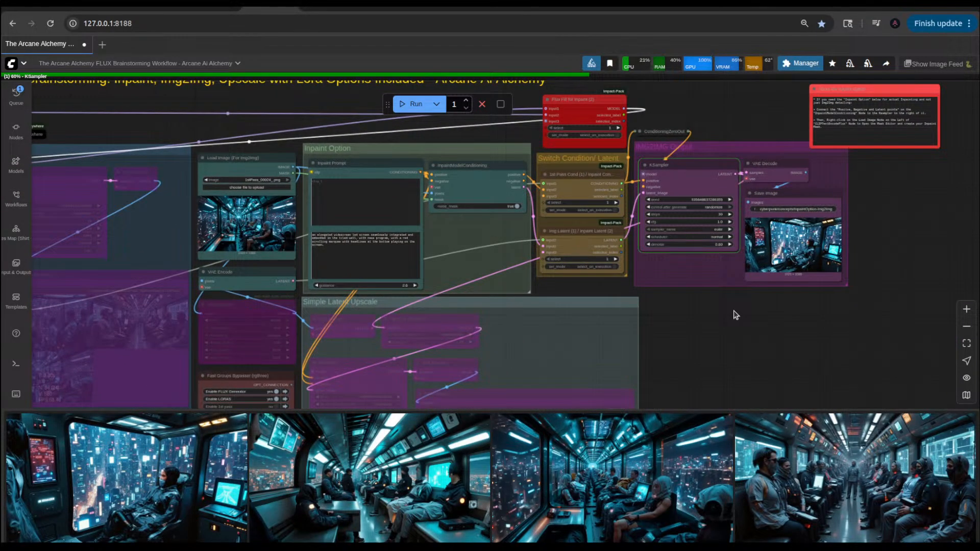
pyautogui.scroll(15, 817, 263)
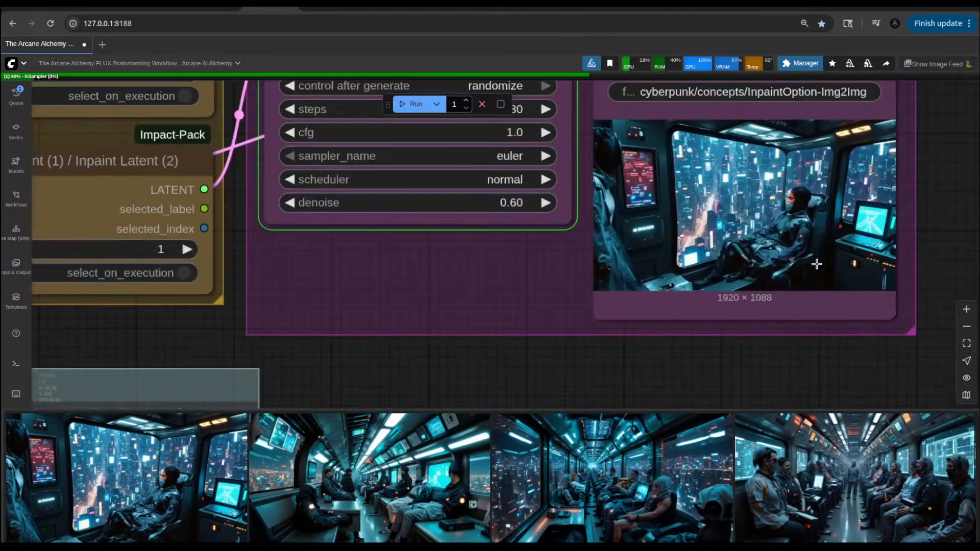
pyautogui.scroll(-4, 817, 263)
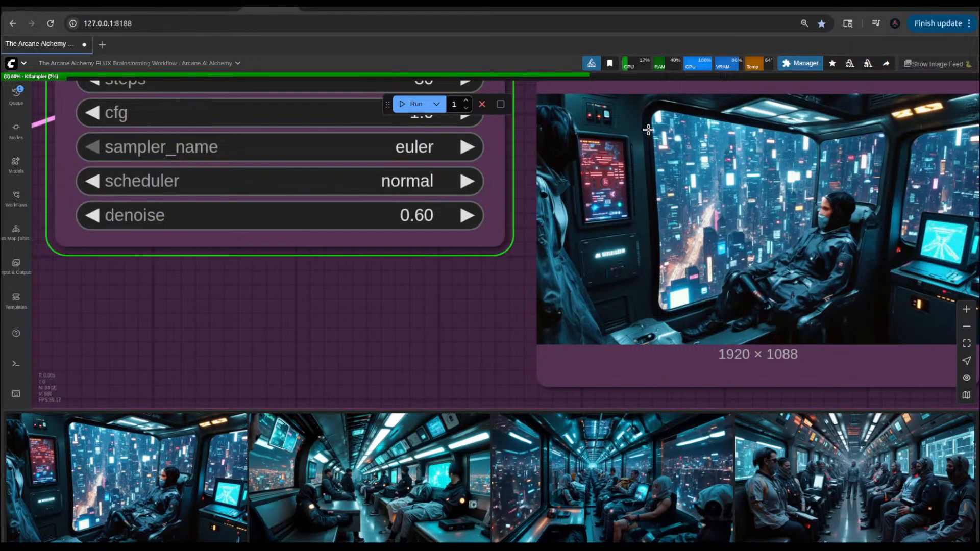
# Step: Enlarge the 1st Pass Prompt node in height to give its text boxes more room
pyautogui.scroll(-10, 782, 274)
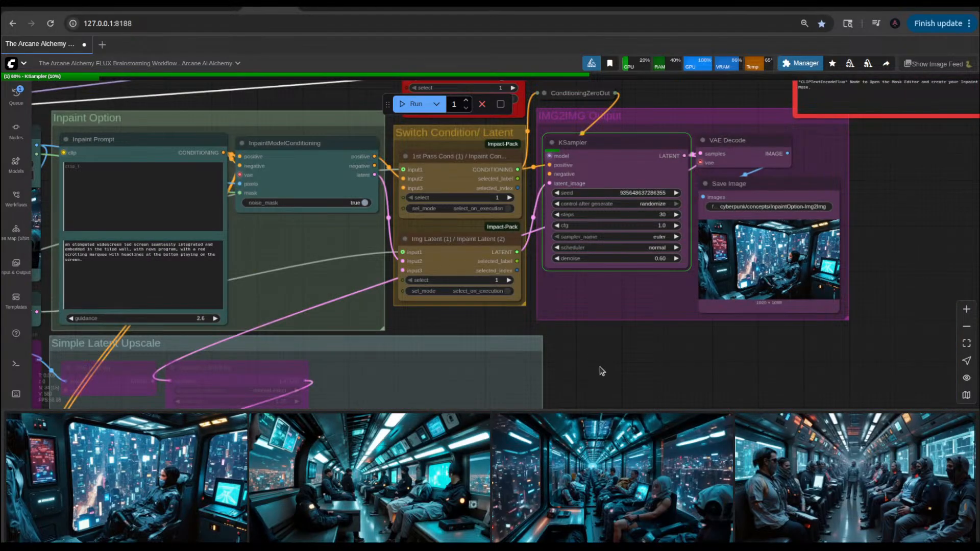
pyautogui.moveTo(684, 352); pyautogui.dragTo(977, 250)
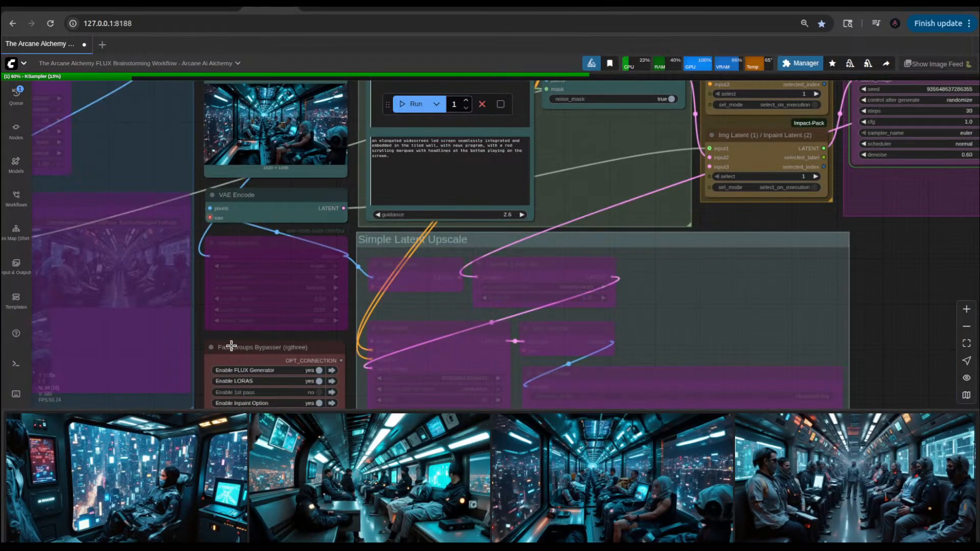
pyautogui.moveTo(241, 337); pyautogui.dragTo(664, 238)
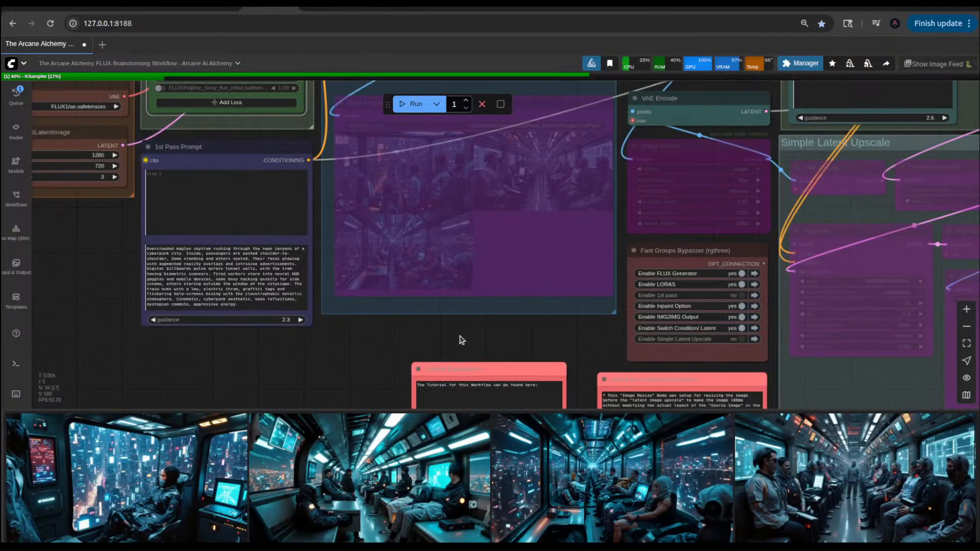
pyautogui.moveTo(369, 351); pyautogui.dragTo(543, 342)
pyautogui.moveTo(441, 336); pyautogui.dragTo(452, 373)
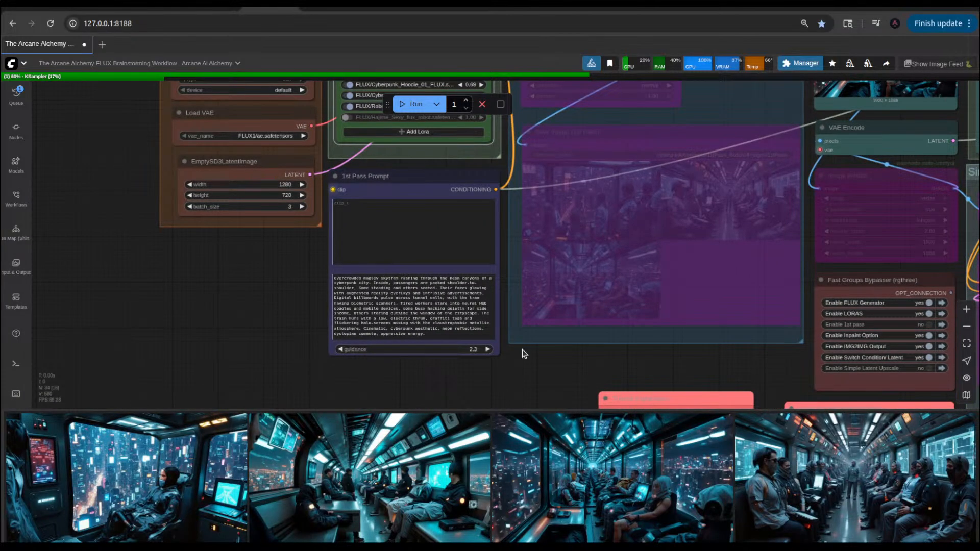
pyautogui.moveTo(498, 352); pyautogui.dragTo(500, 390)
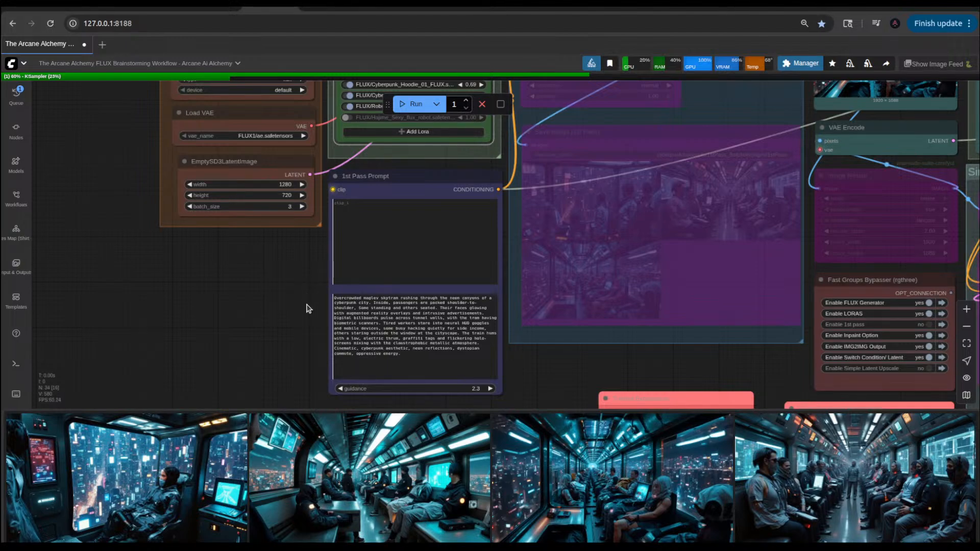
# Step: Replace "Some" with "Passengers are" before "standing and others seated" in the 1st Pass Prompt text
pyautogui.scroll(6, 314, 327)
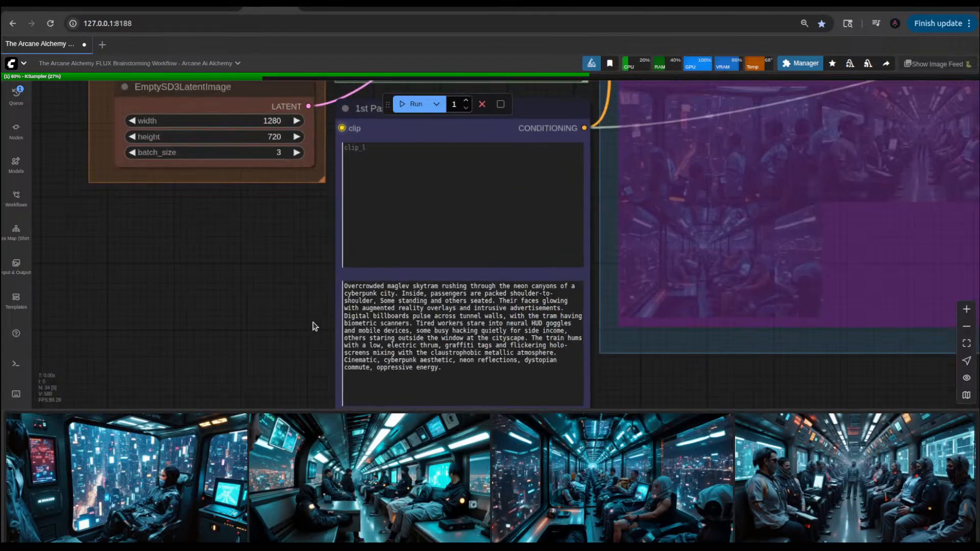
pyautogui.moveTo(315, 326); pyautogui.dragTo(264, 286)
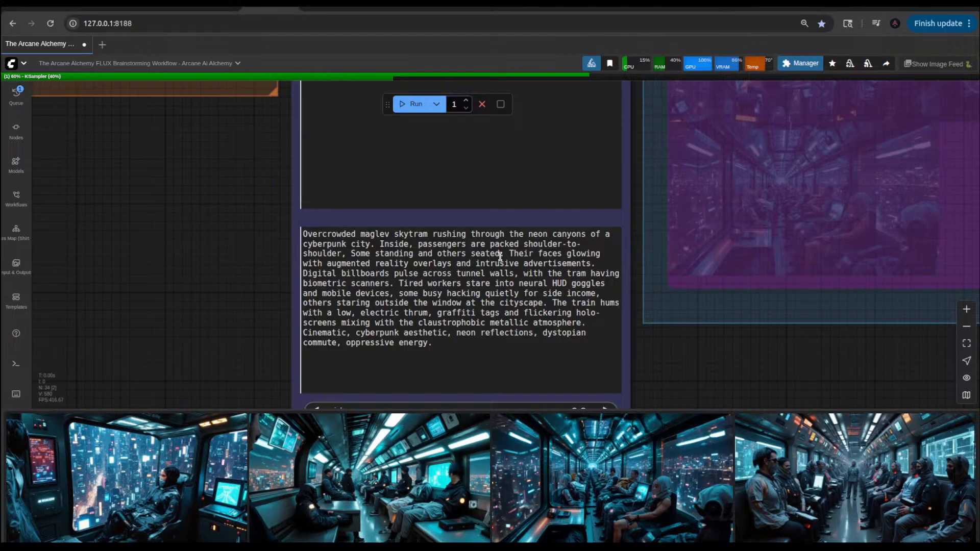
pyautogui.click(369, 264)
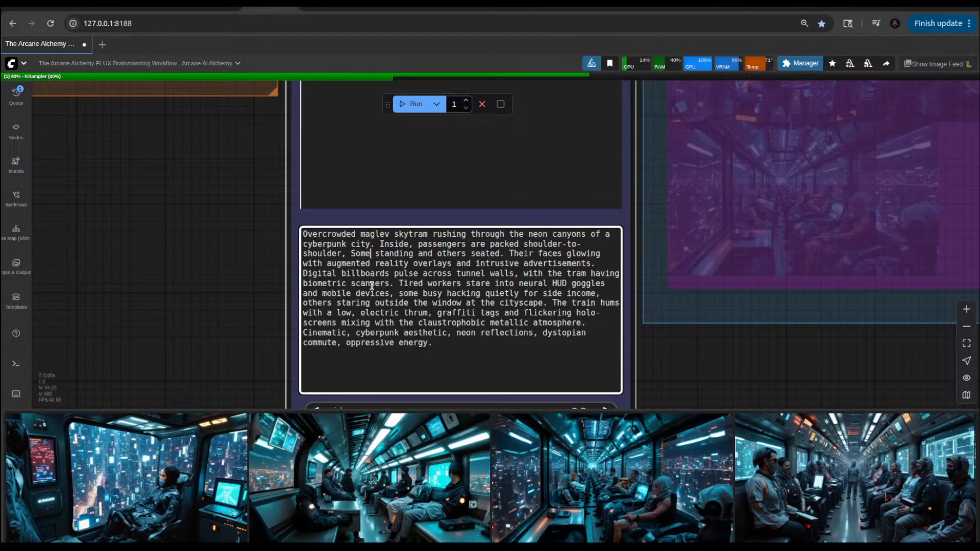
pyautogui.moveTo(371, 254); pyautogui.dragTo(350, 254)
pyautogui.write('Passa')
pyautogui.press('BackSpace')
pyautogui.write('engers are')
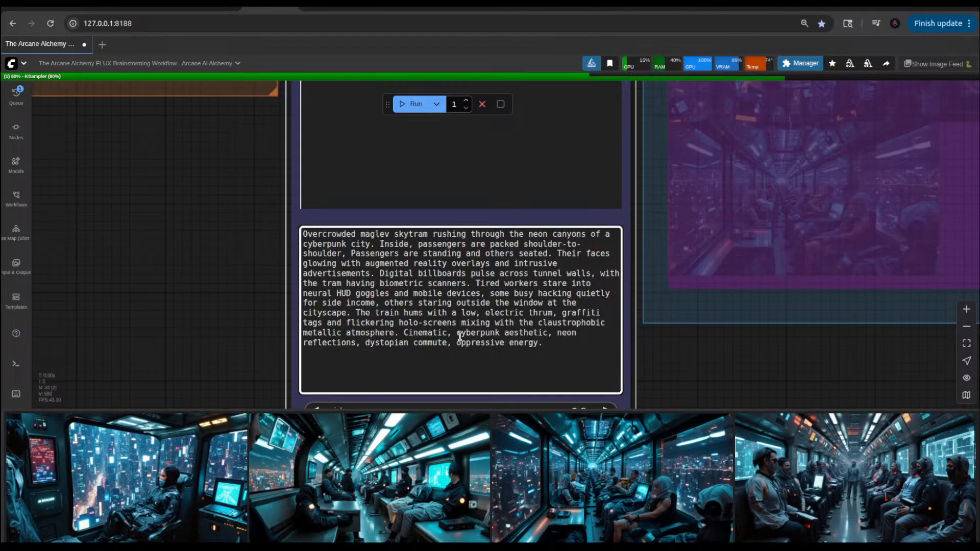
pyautogui.click(422, 322)
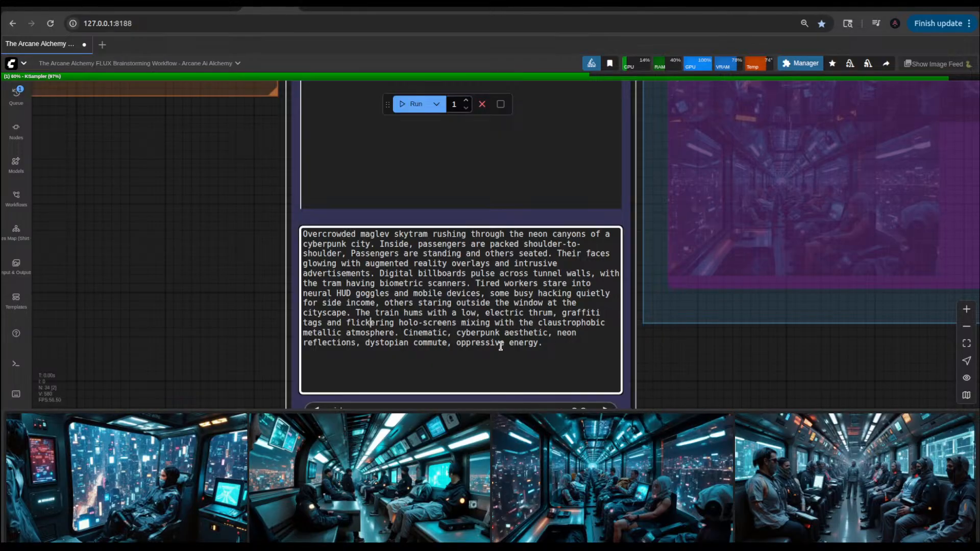
pyautogui.click(541, 345)
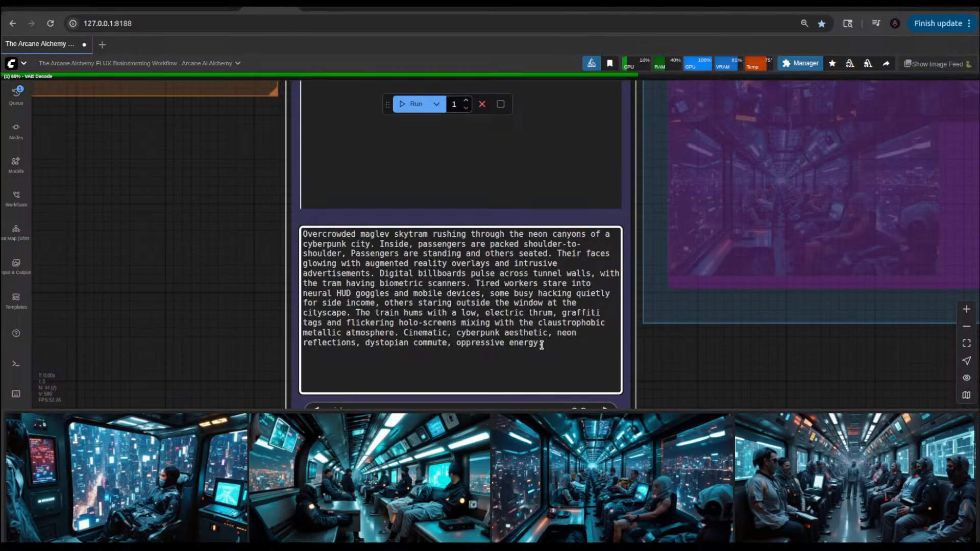
# Step: View the newest generated image from the image feed at full size and close it again
pyautogui.scroll(-8, 772, 363)
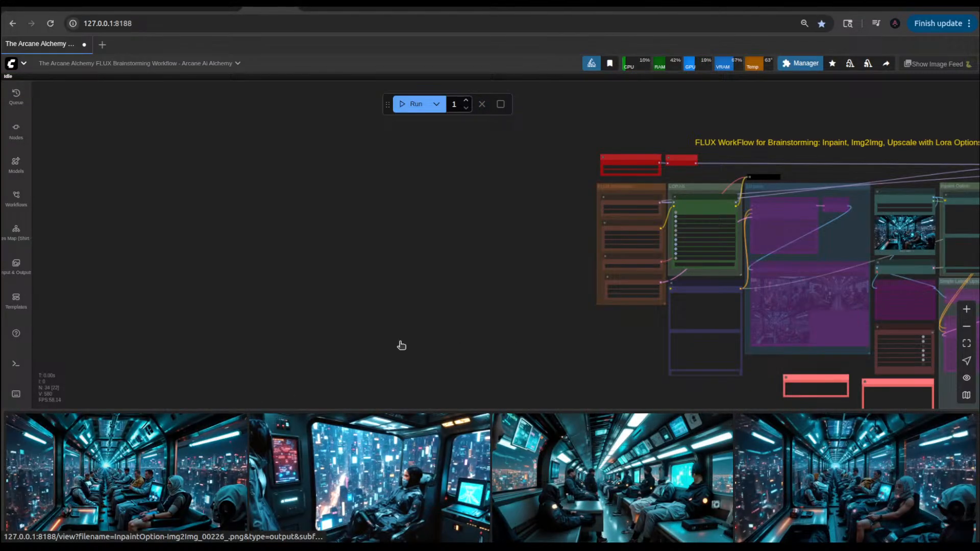
pyautogui.scroll(10, 574, 322)
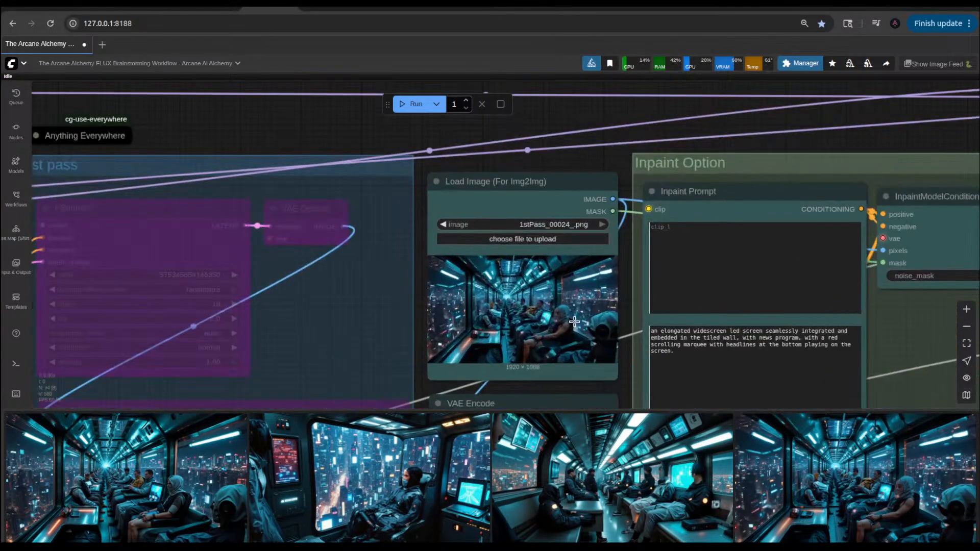
pyautogui.scroll(5, 574, 321)
pyautogui.click(196, 487)
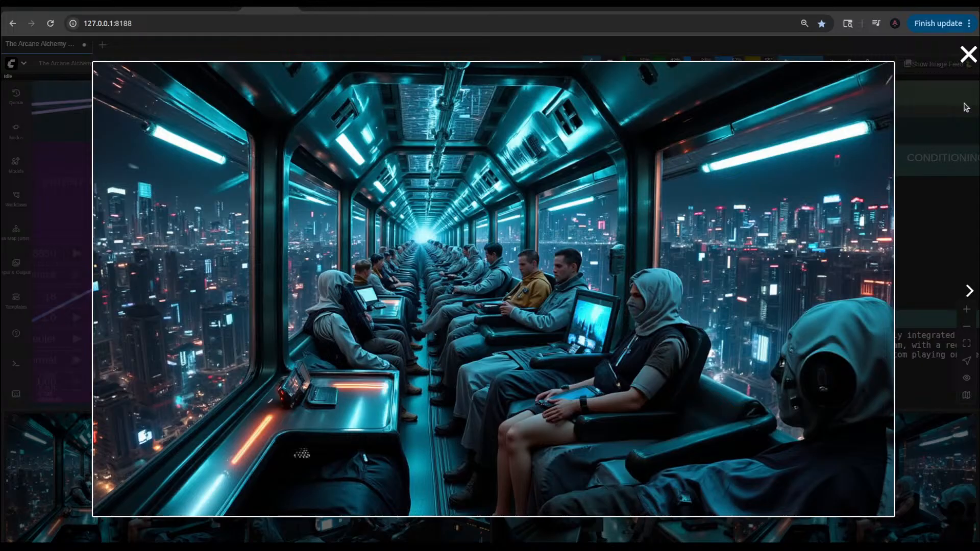
pyautogui.click(968, 54)
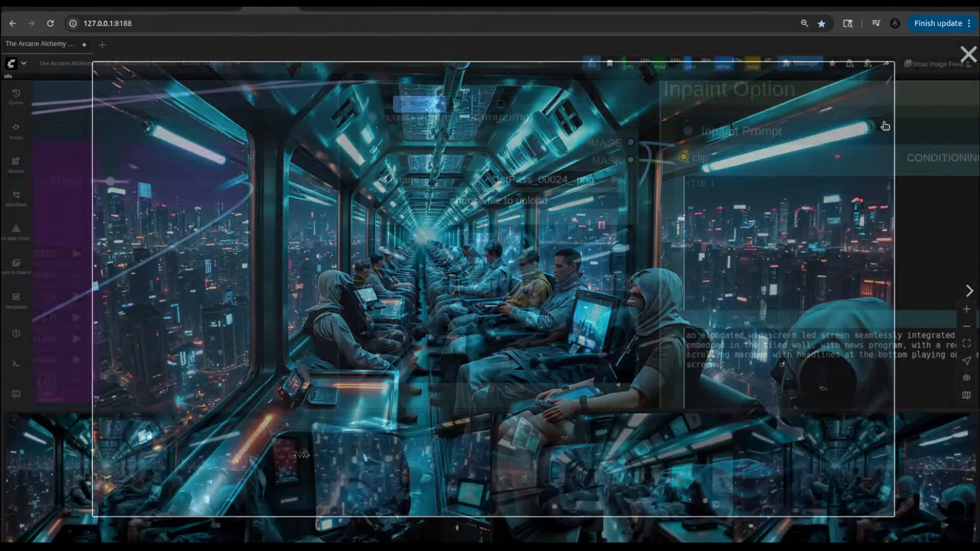
# Step: Review the enabled LoRAs and their strengths in the Power Lora Loader node
pyautogui.scroll(-13, 445, 253)
pyautogui.moveTo(391, 197); pyautogui.dragTo(672, 204)
pyautogui.scroll(11, 515, 309)
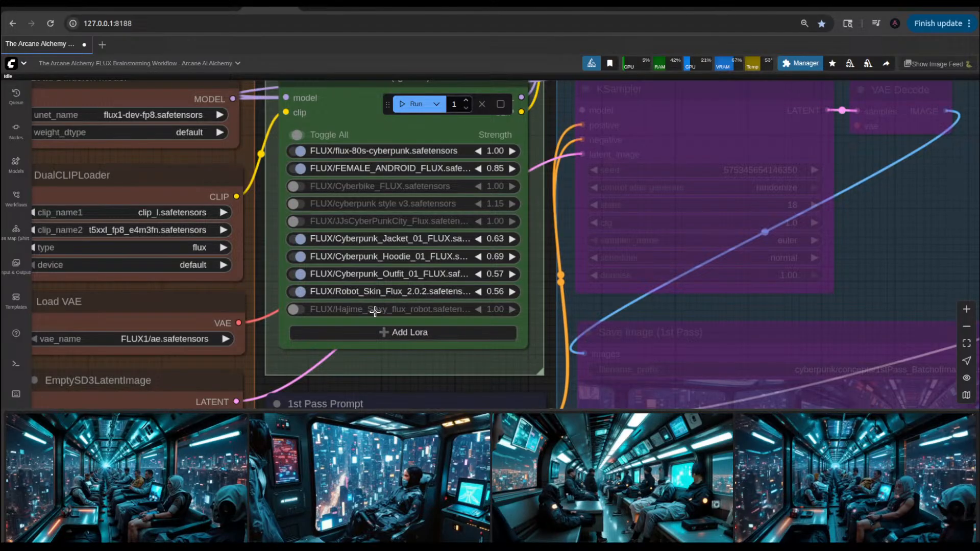
pyautogui.scroll(-4, 417, 219)
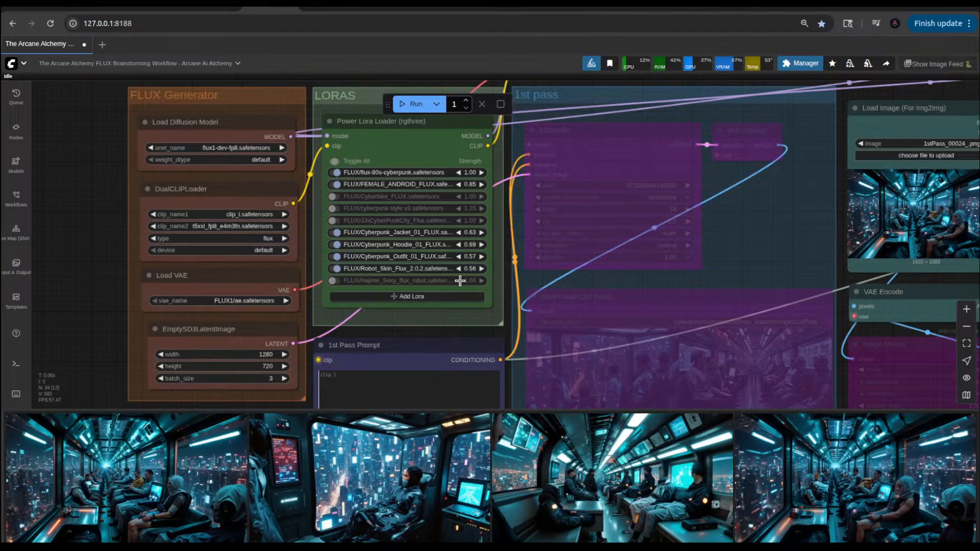
pyautogui.scroll(4, 445, 271)
pyautogui.scroll(1, 445, 271)
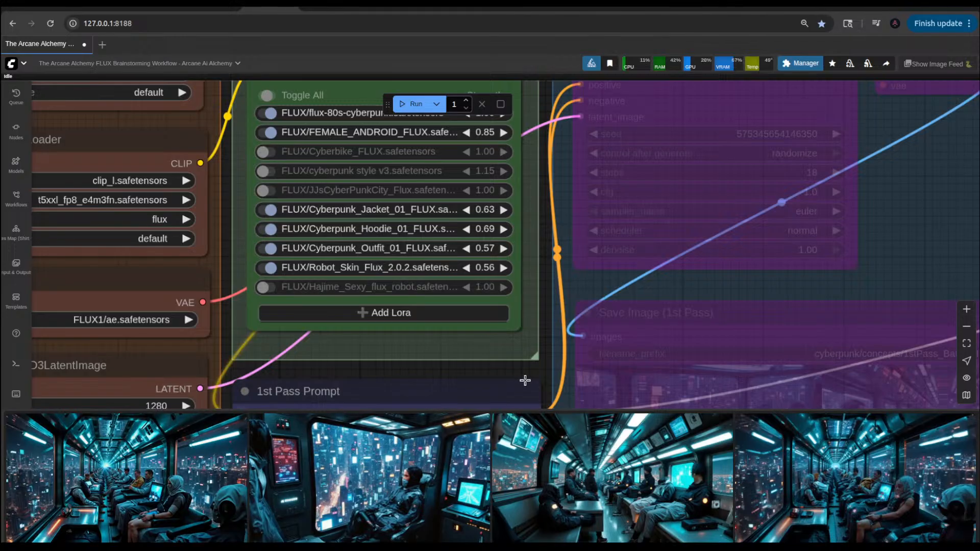
# Step: Enable the 1st pass group and disable the Inpaint Option group in the Fast Groups Bypasser, keeping IMG2IMG Output enabled
pyautogui.scroll(-5, 582, 343)
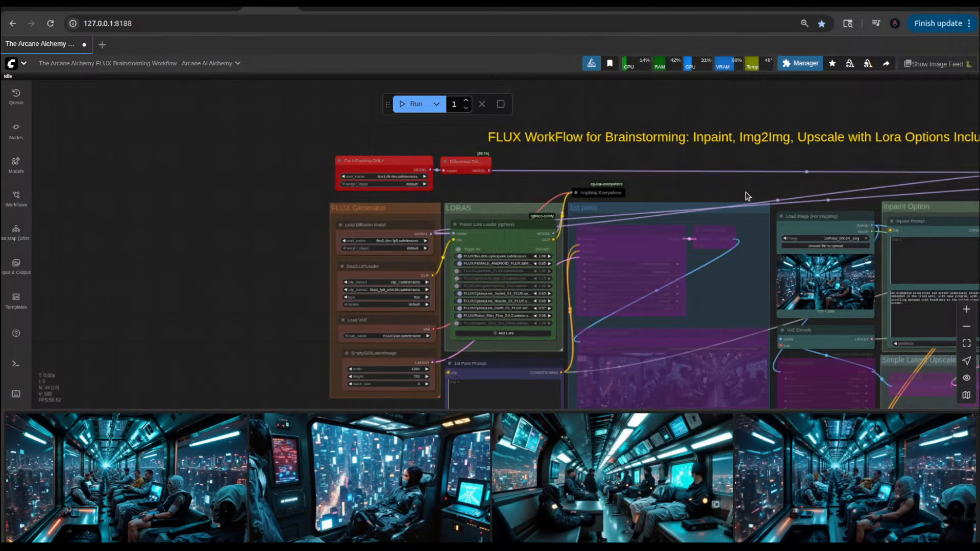
pyautogui.moveTo(543, 190); pyautogui.dragTo(533, 152)
pyautogui.scroll(-1, 283, 320)
pyautogui.scroll(5, 432, 343)
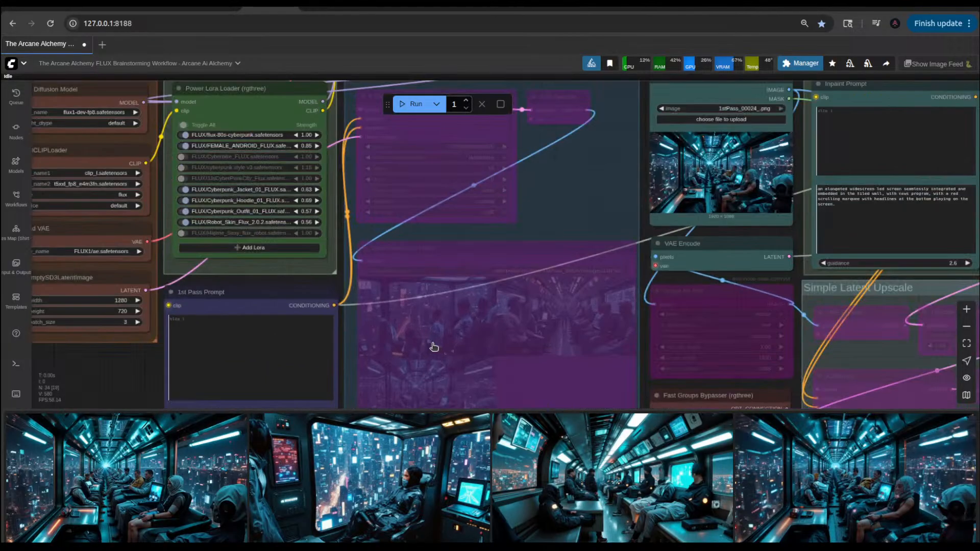
pyautogui.click(382, 251)
pyautogui.moveTo(120, 378); pyautogui.dragTo(213, 246)
pyautogui.moveTo(719, 346); pyautogui.dragTo(526, 345)
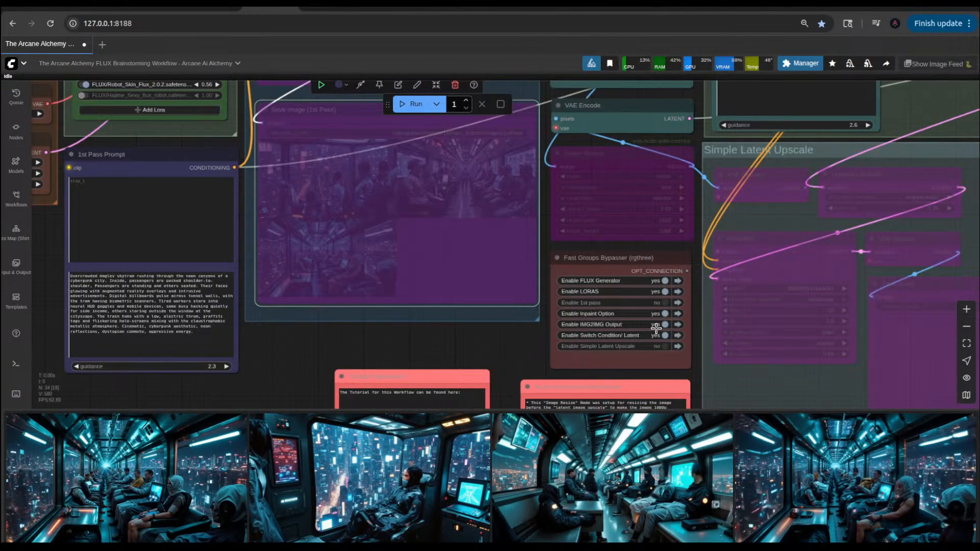
pyautogui.click(665, 303)
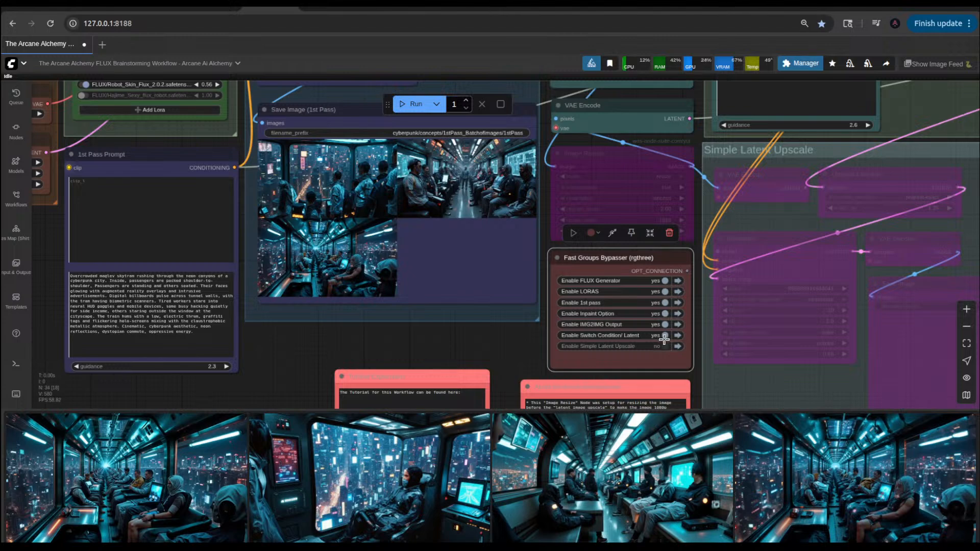
pyautogui.click(667, 325)
pyautogui.click(667, 325)
pyautogui.click(665, 313)
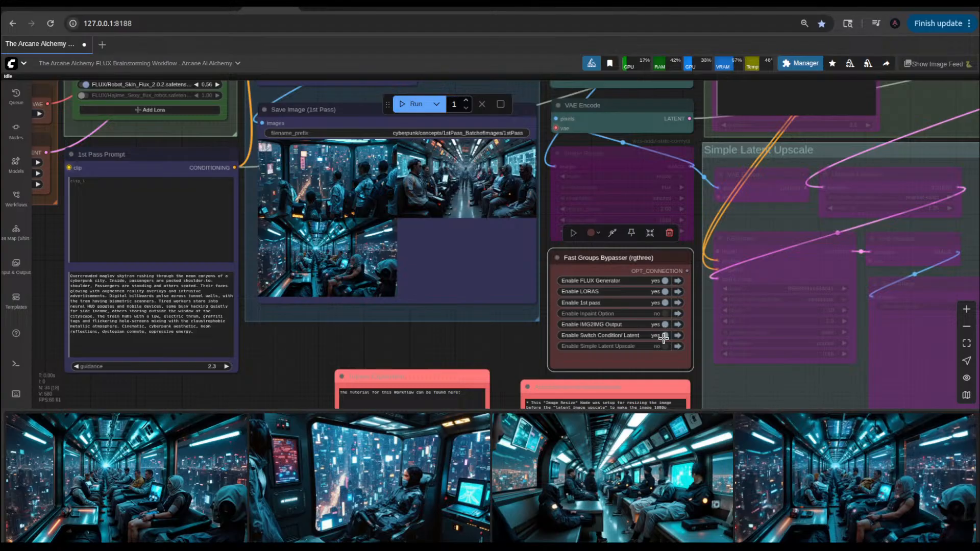
# Step: Run the workflow once with the 1st pass group active
pyautogui.scroll(-7, 670, 326)
pyautogui.scroll(4, 672, 327)
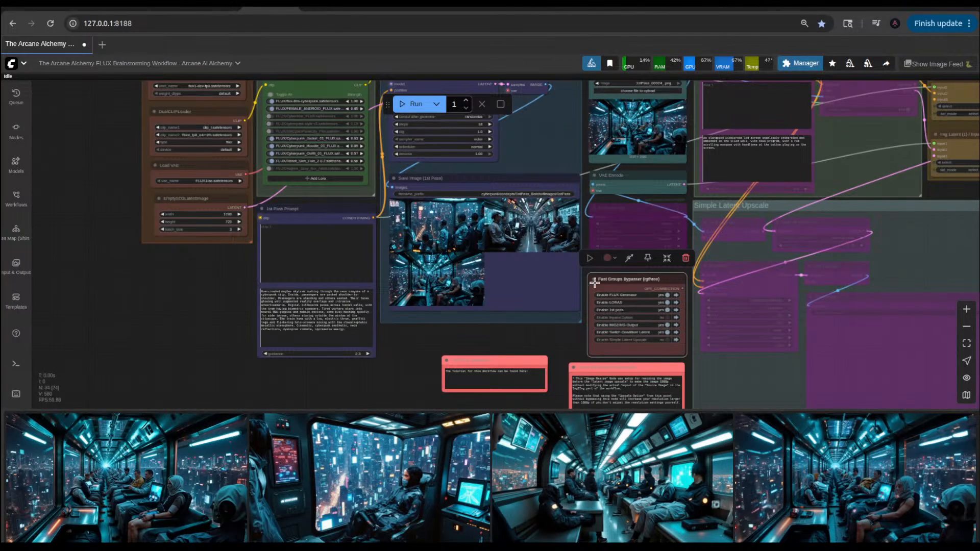
pyautogui.click(416, 103)
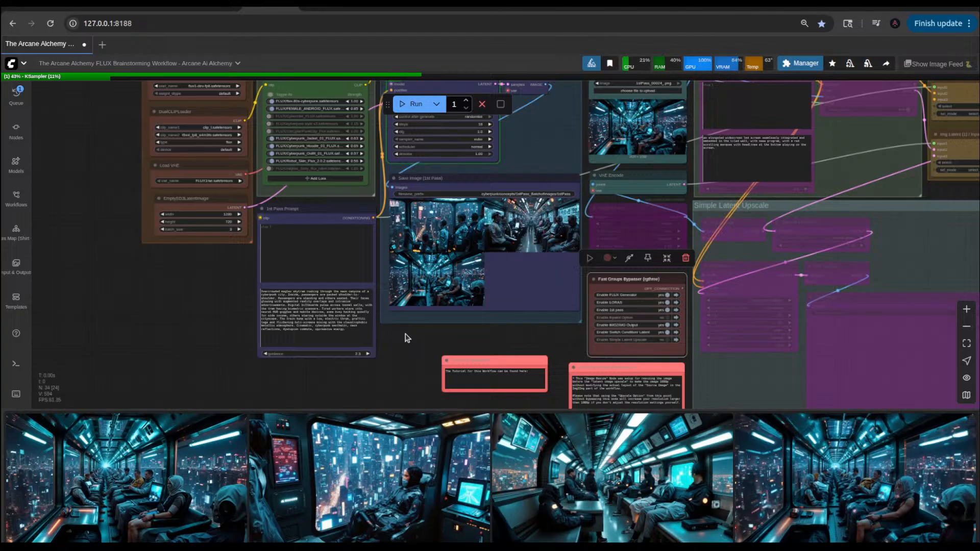
# Step: Examine the earlier batch of skytram images in the Save Image (1st Pass) node
pyautogui.moveTo(250, 281); pyautogui.dragTo(257, 365)
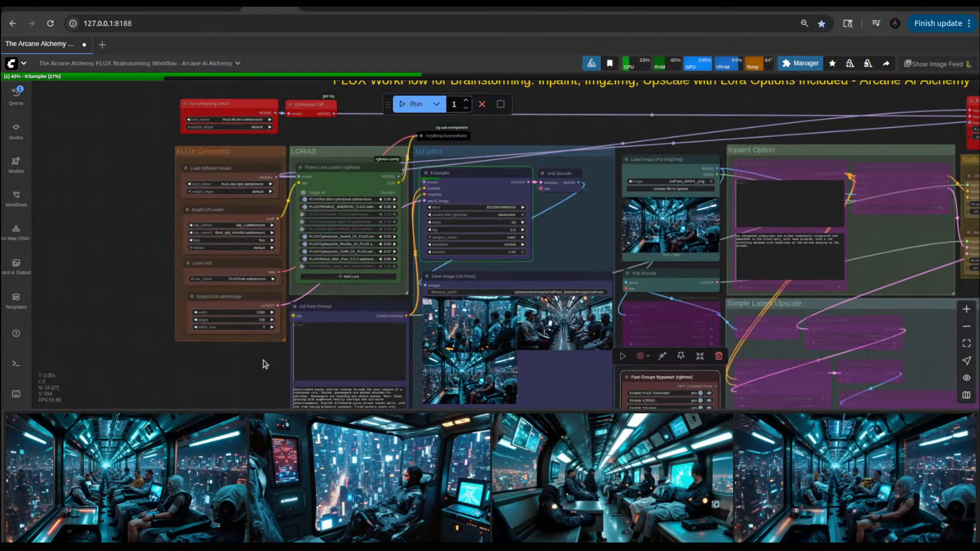
pyautogui.scroll(12, 483, 351)
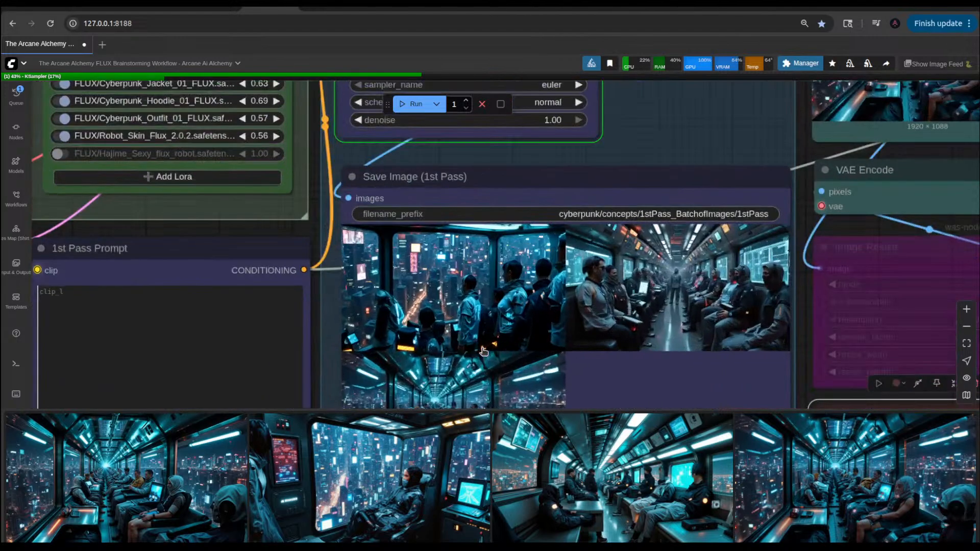
pyautogui.scroll(3, 483, 351)
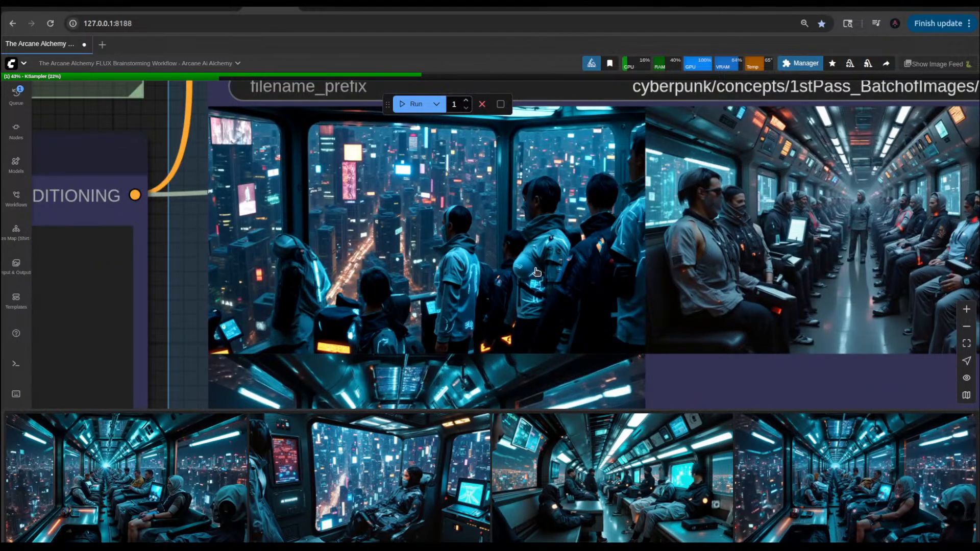
pyautogui.scroll(-3, 536, 272)
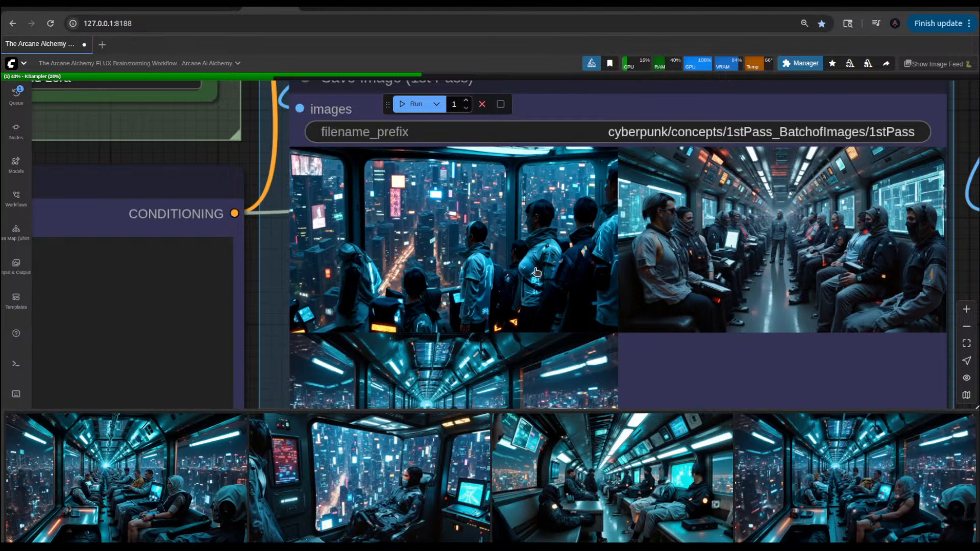
pyautogui.scroll(-5, 536, 272)
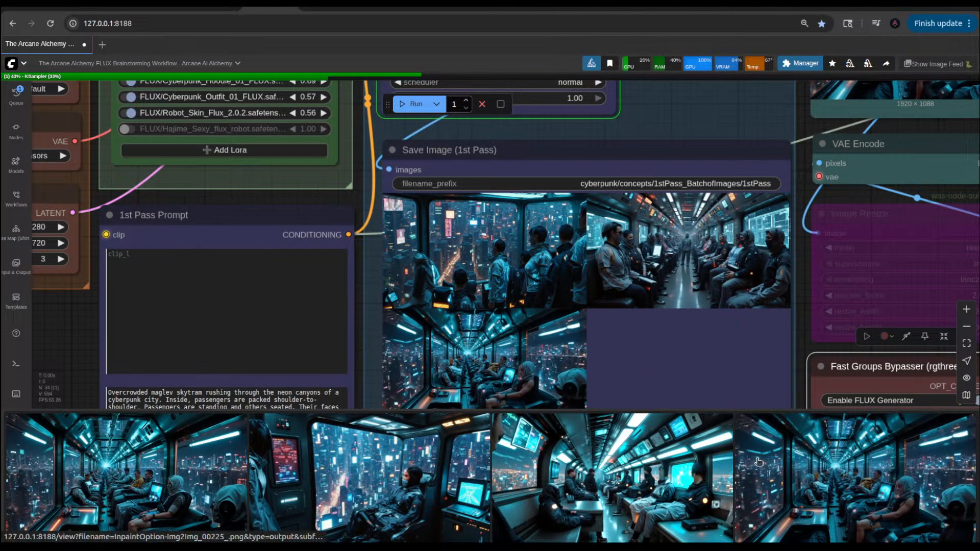
# Step: Load the earlier feed image 1stPass_00022_.png of passengers standing at the windows into the Load Image (For Img2Img) node
pyautogui.scroll(-3, 790, 461)
pyautogui.scroll(-3, 790, 462)
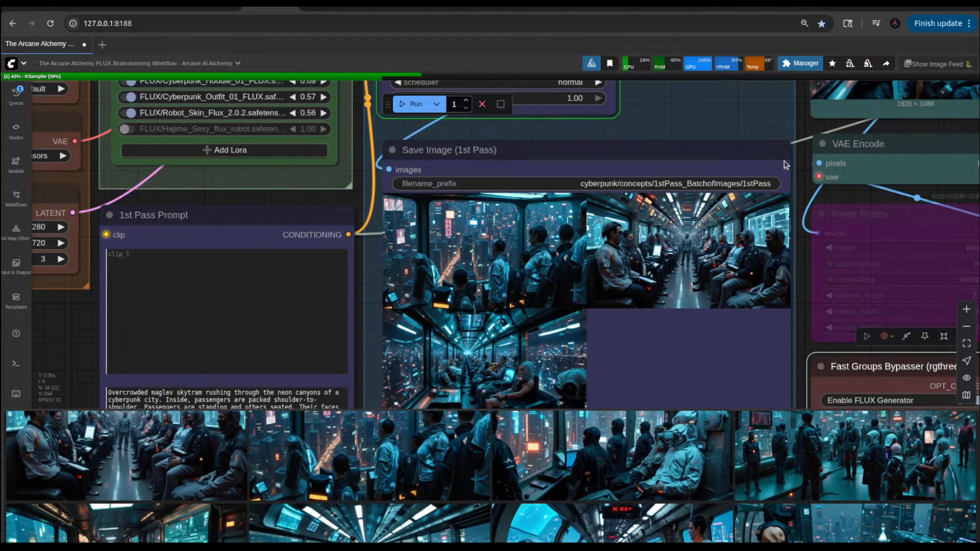
pyautogui.scroll(-5, 794, 148)
pyautogui.moveTo(804, 138); pyautogui.dragTo(800, 245)
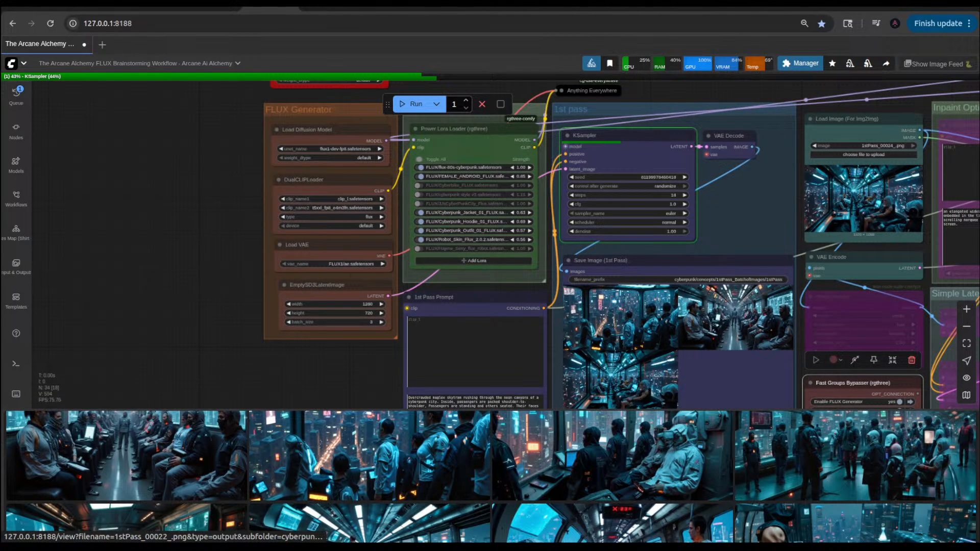
pyautogui.moveTo(369, 455); pyautogui.dragTo(859, 210)
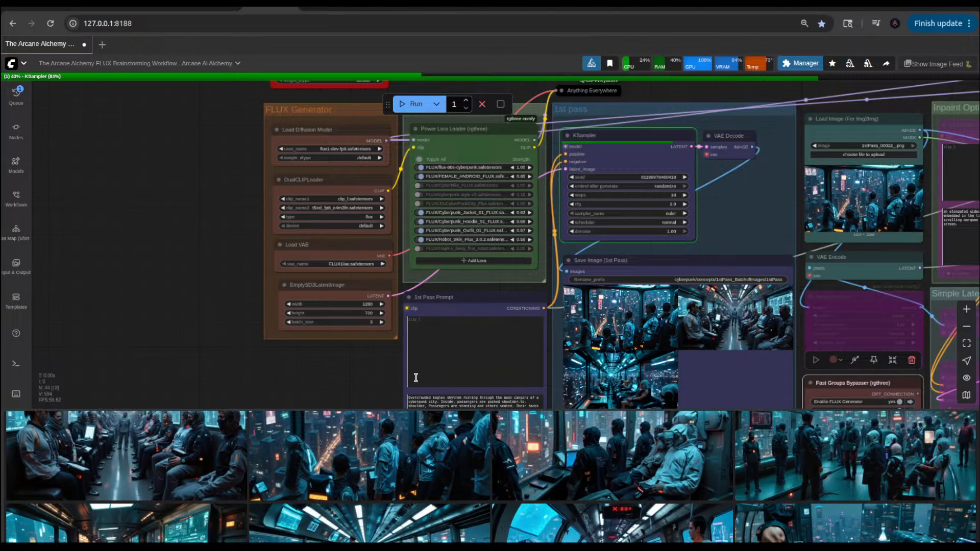
pyautogui.click(454, 341)
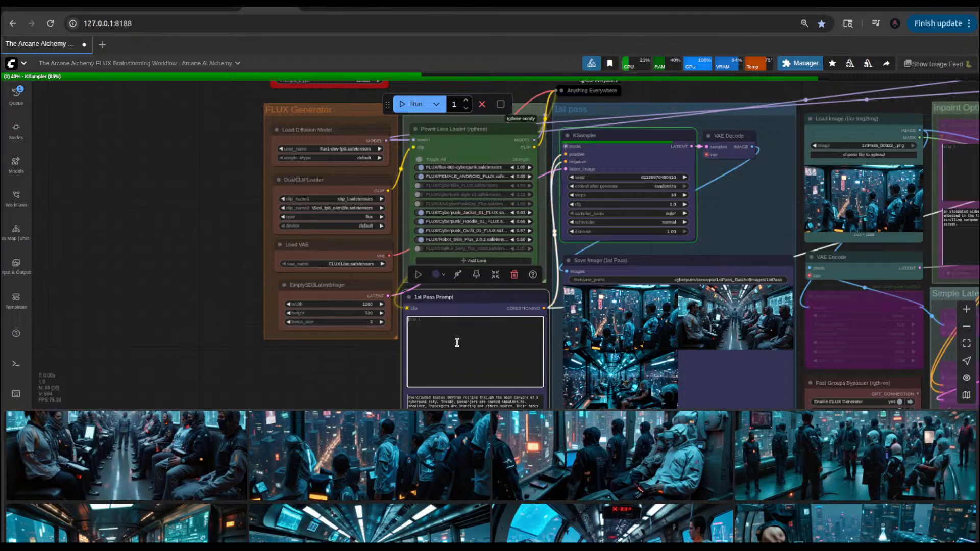
pyautogui.click(330, 384)
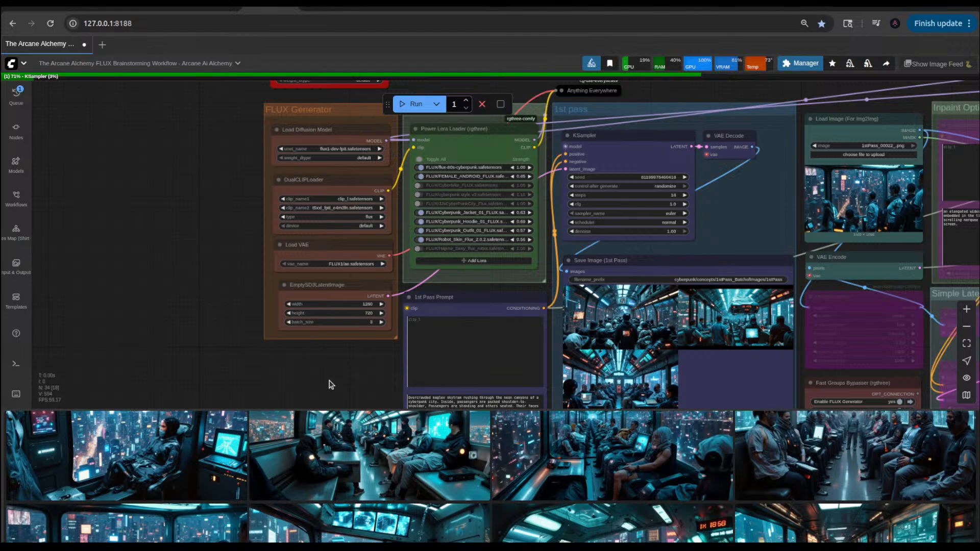
# Step: Examine the newest first-pass skytram images from the image feed at full size, including 1stPass_00025_.png and 1stPass_00027_.png
pyautogui.scroll(-3, 195, 464)
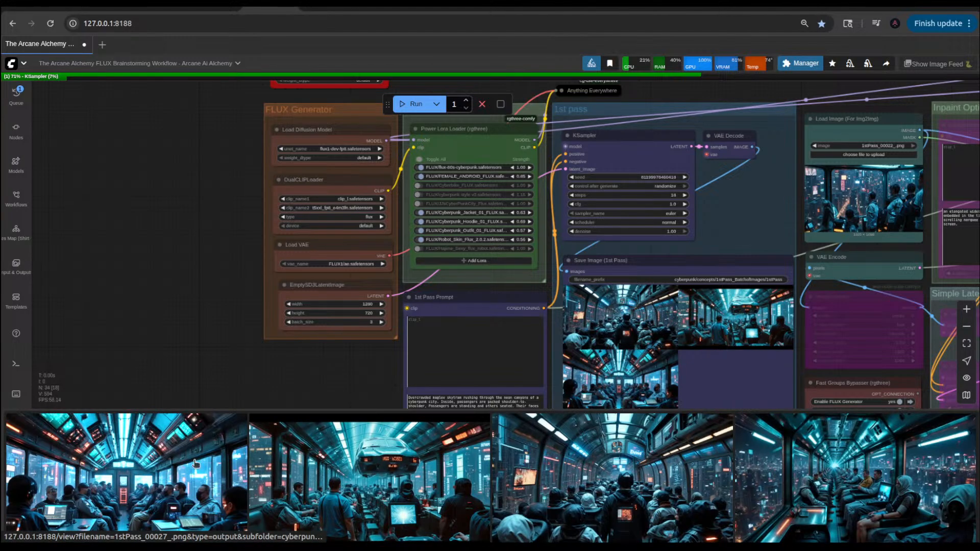
pyautogui.click(351, 461)
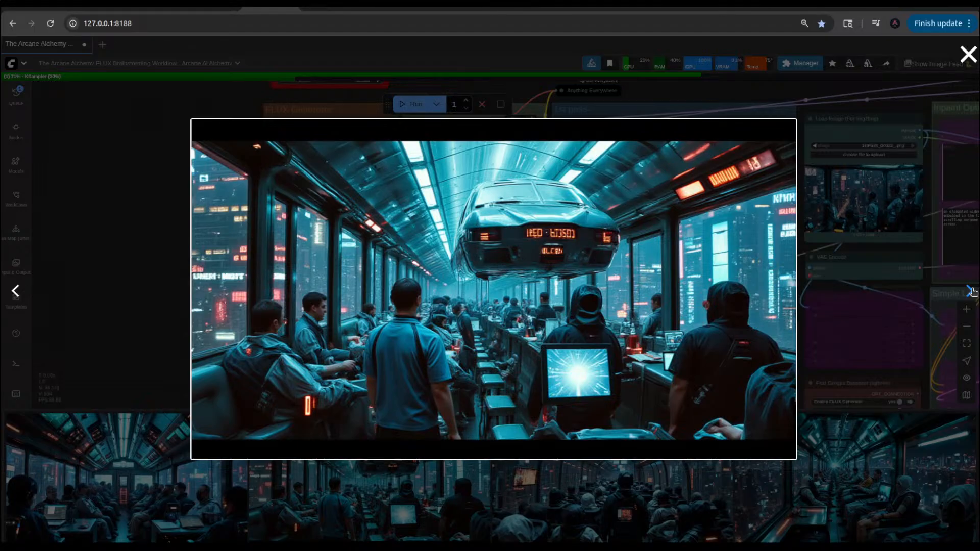
pyautogui.click(971, 292)
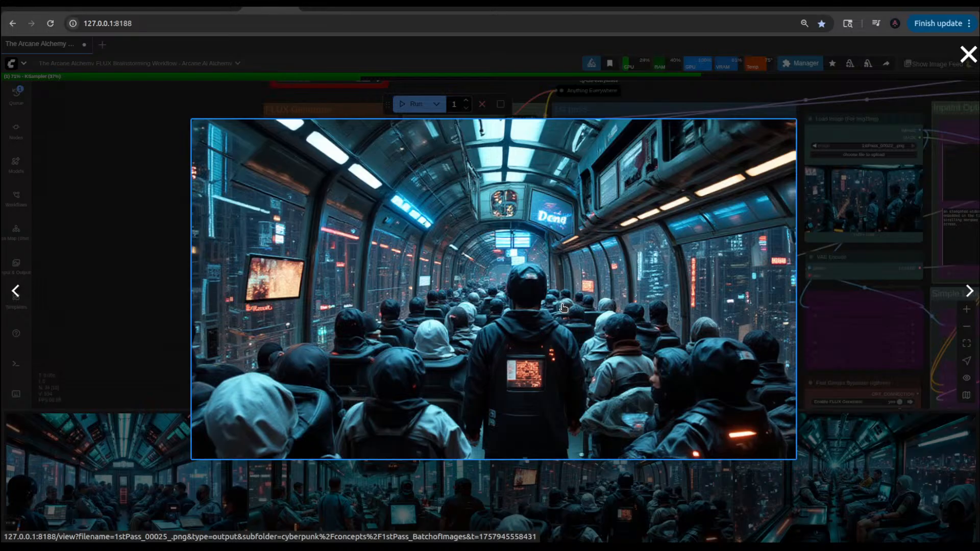
pyautogui.click(972, 292)
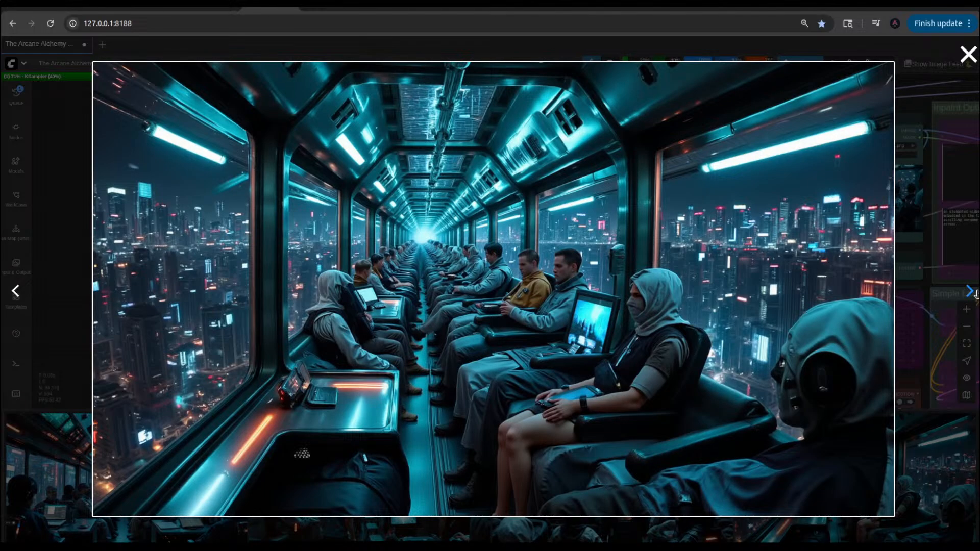
pyautogui.click(919, 200)
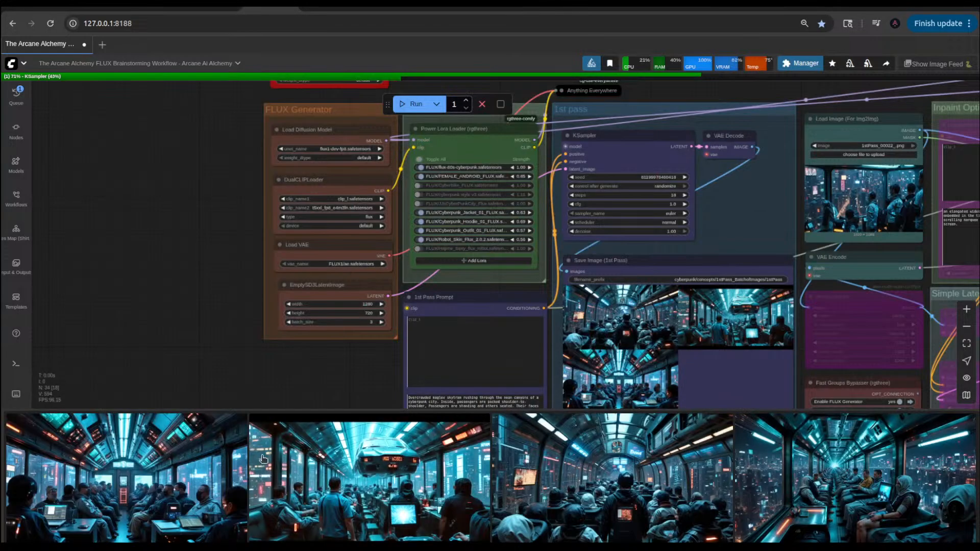
pyautogui.click(184, 468)
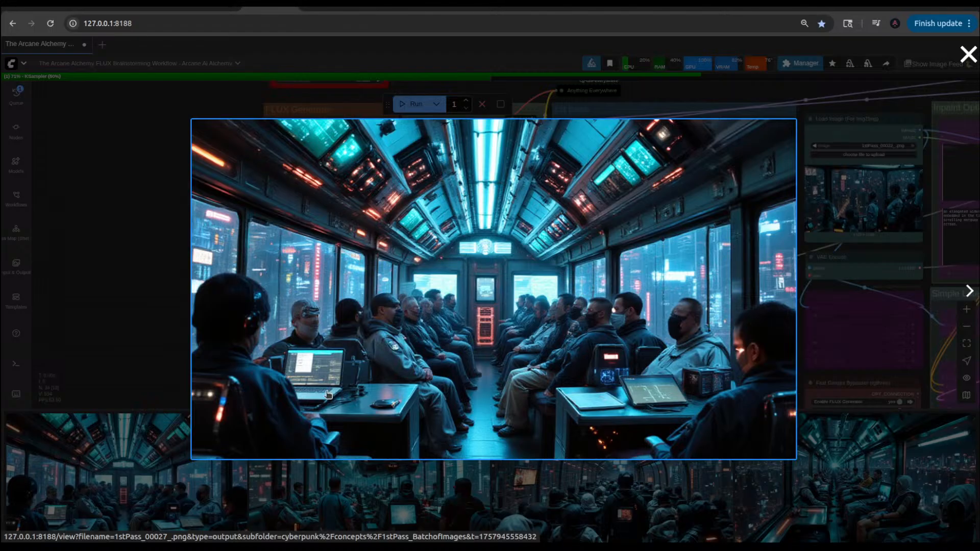
pyautogui.click(133, 295)
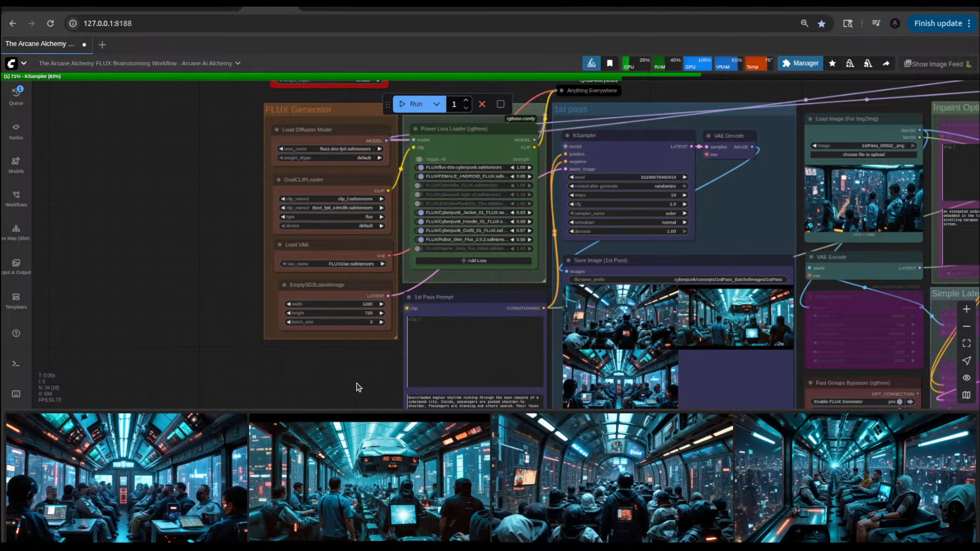
# Step: Inspect the workflow from the 1st Pass Prompt and Save Image (1st Pass) nodes across to the IMG2IMG Output group
pyautogui.moveTo(358, 387); pyautogui.dragTo(356, 291)
pyautogui.moveTo(356, 335); pyautogui.dragTo(343, 285)
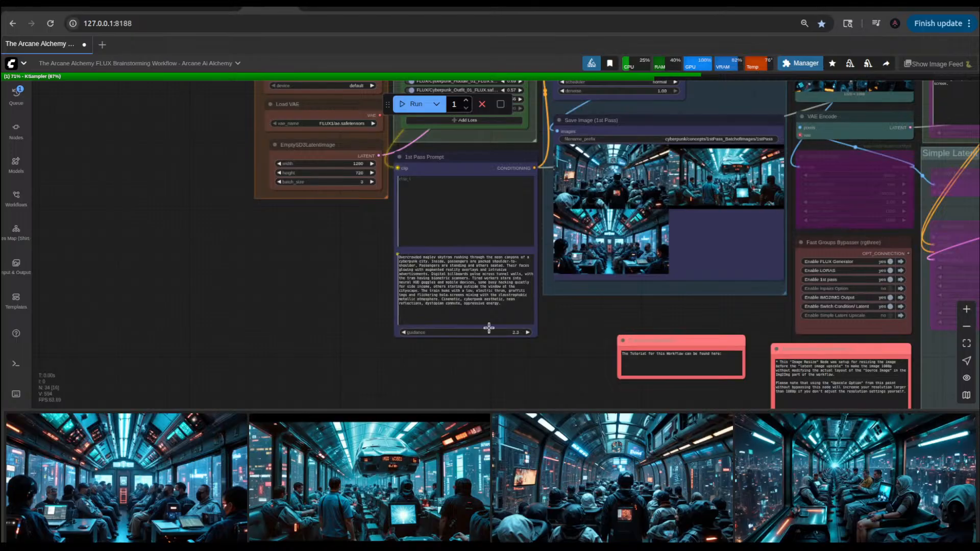
pyautogui.moveTo(575, 332); pyautogui.dragTo(429, 394)
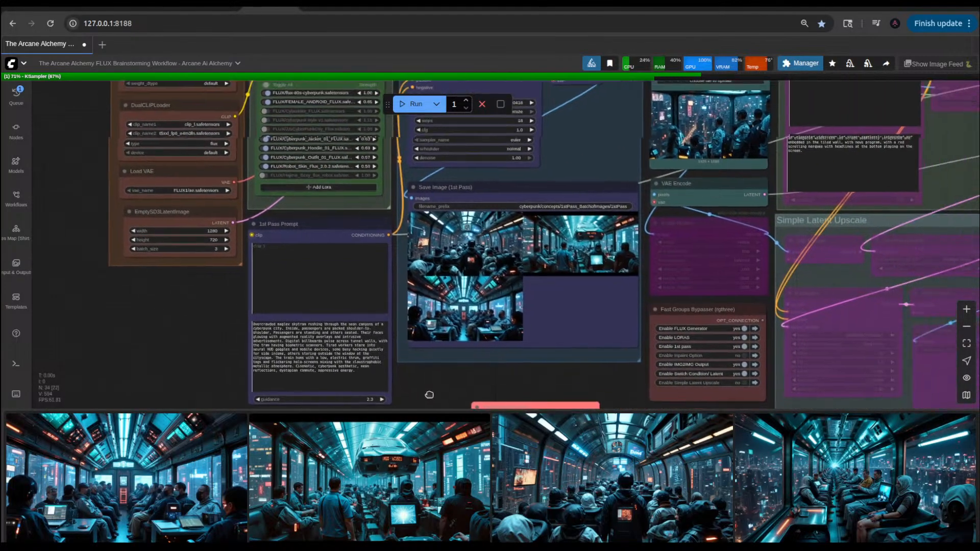
pyautogui.moveTo(568, 388); pyautogui.dragTo(499, 428)
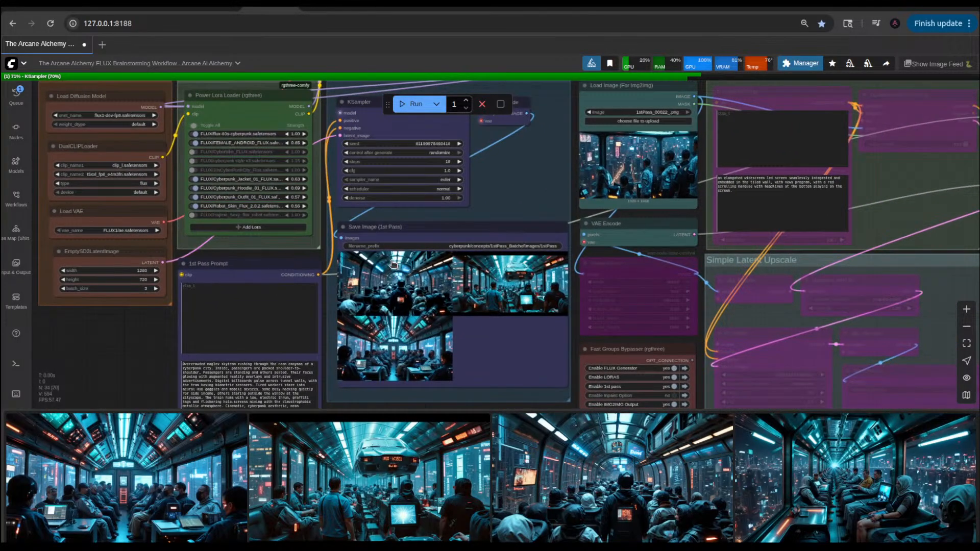
pyautogui.scroll(7, 262, 333)
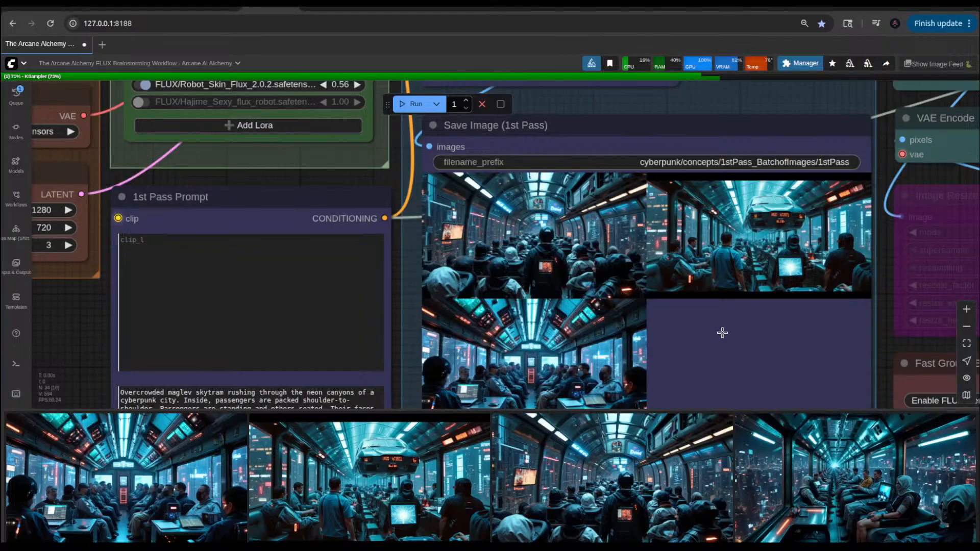
pyautogui.scroll(-6, 722, 333)
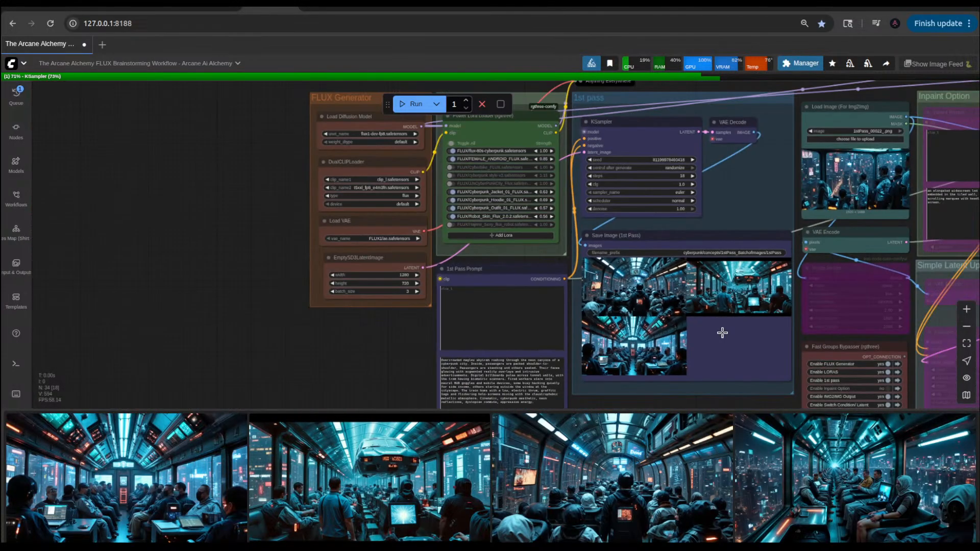
pyautogui.moveTo(392, 329); pyautogui.dragTo(219, 301)
pyautogui.scroll(-4, 642, 329)
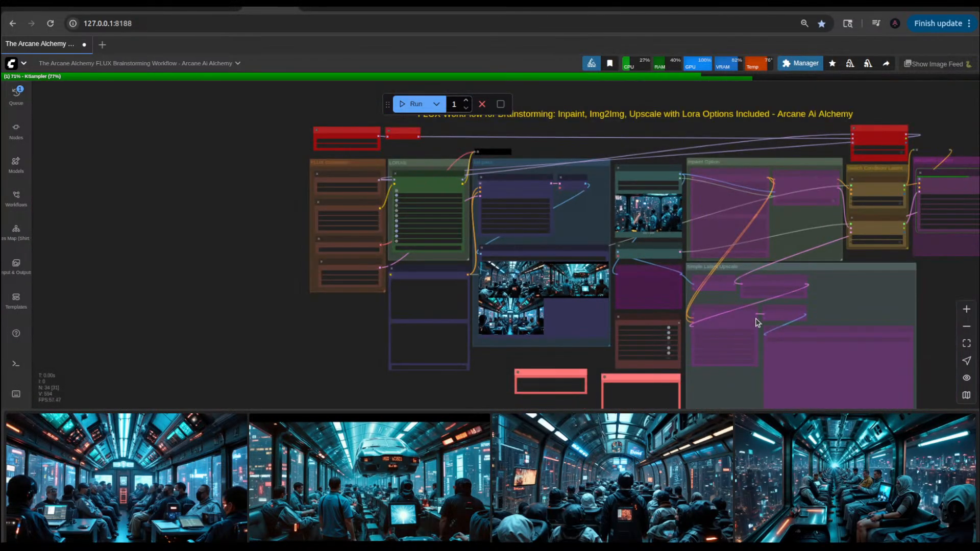
pyautogui.moveTo(937, 281); pyautogui.dragTo(704, 339)
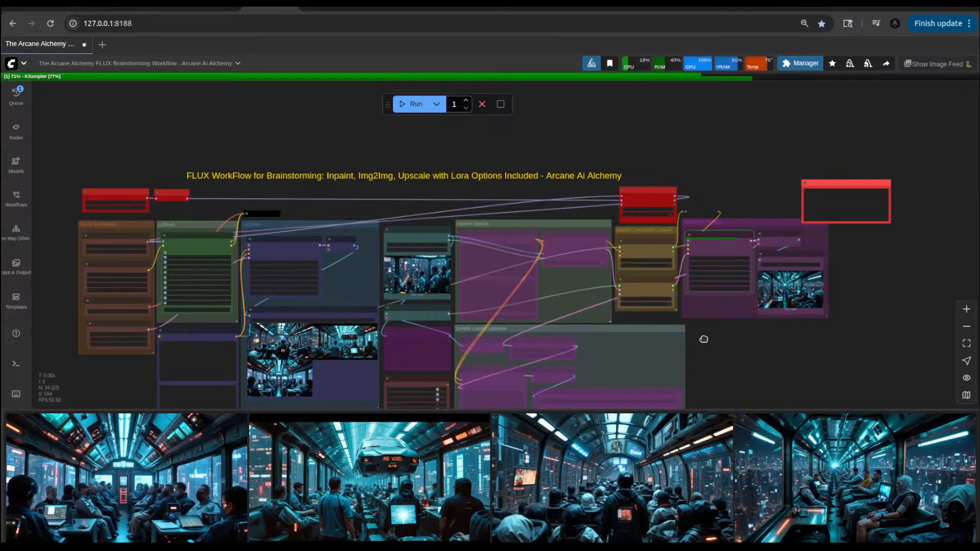
pyautogui.scroll(5, 703, 339)
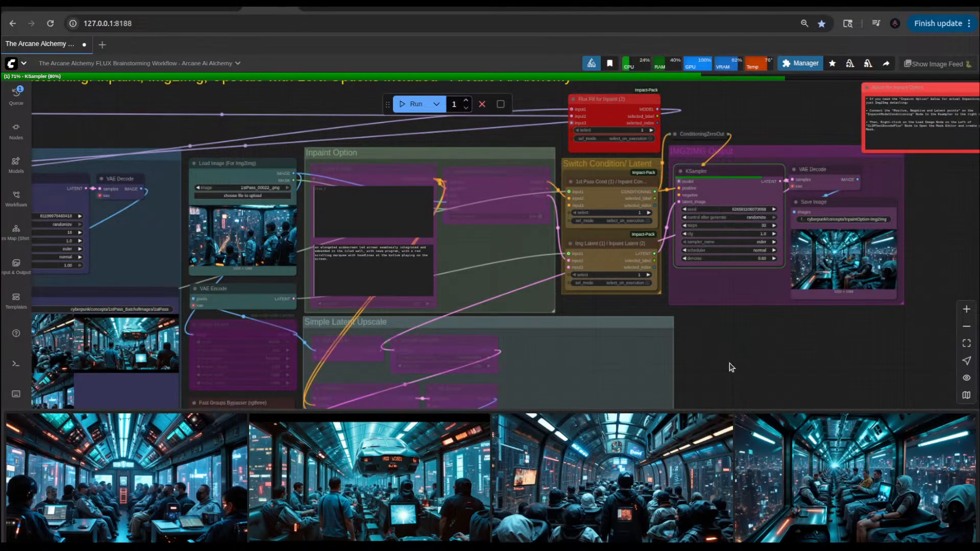
# Step: Bypass the IMG2IMG Output group with the Fast Groups Bypasser and check its nodes on the canvas
pyautogui.moveTo(729, 362); pyautogui.dragTo(860, 233)
pyautogui.scroll(6, 411, 336)
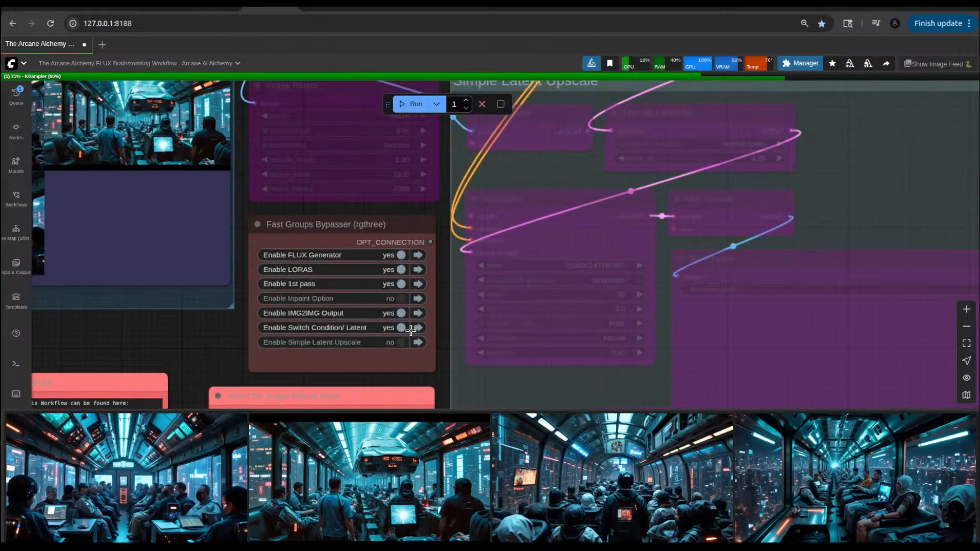
pyautogui.click(411, 330)
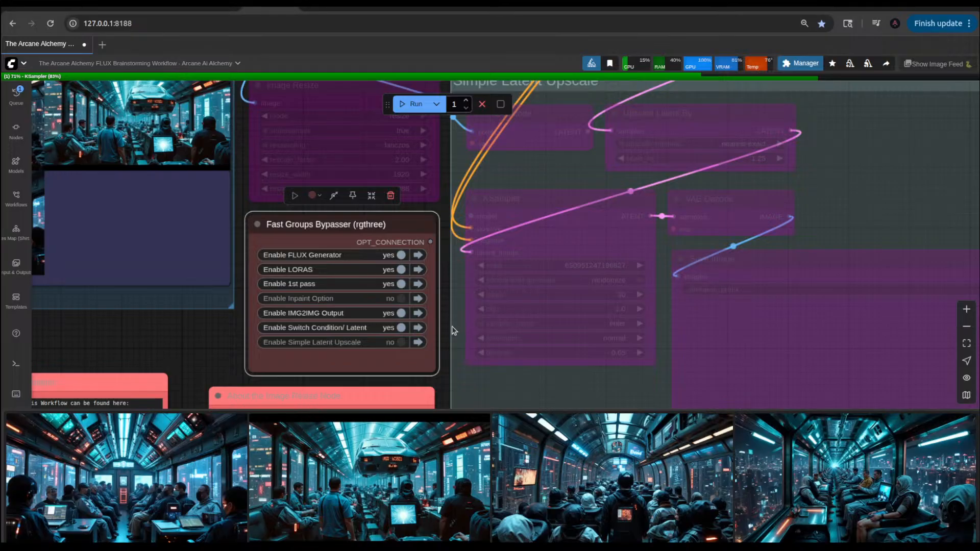
pyautogui.scroll(-8, 452, 329)
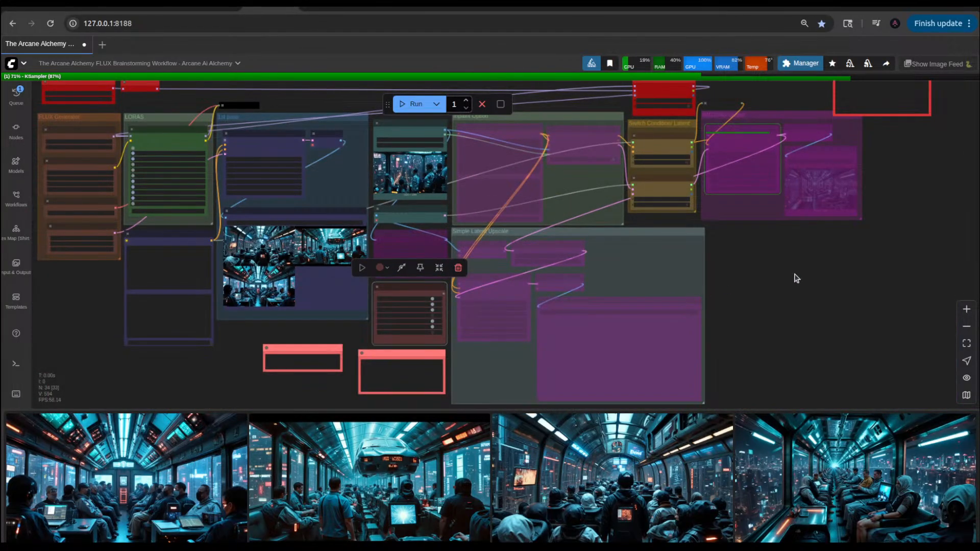
pyautogui.moveTo(796, 278); pyautogui.dragTo(732, 352)
pyautogui.scroll(10, 743, 267)
pyautogui.scroll(-5, 604, 335)
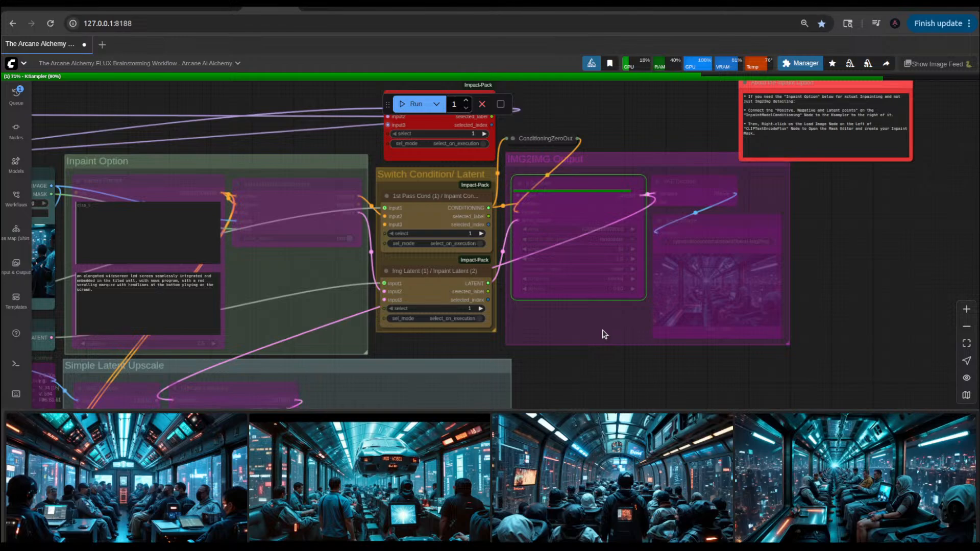
pyautogui.scroll(-6, 604, 335)
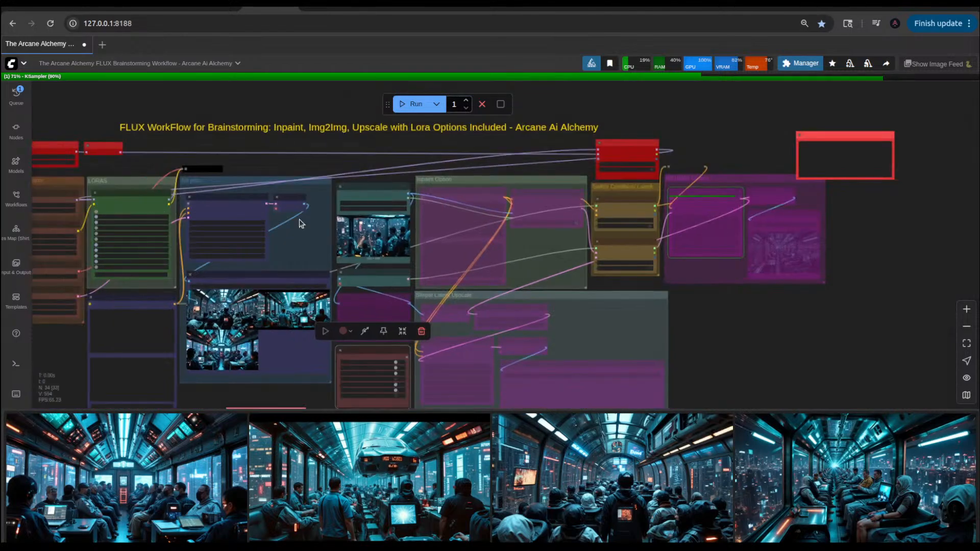
pyautogui.moveTo(340, 168); pyautogui.dragTo(366, 166)
# Step: Set the Power Lora Loader strengths to 0.36 for Cyberpunk_Hoodie_01_FLUX and 0.74 for Cyberpunk_Outfit_01_FLUX
pyautogui.scroll(10, 457, 292)
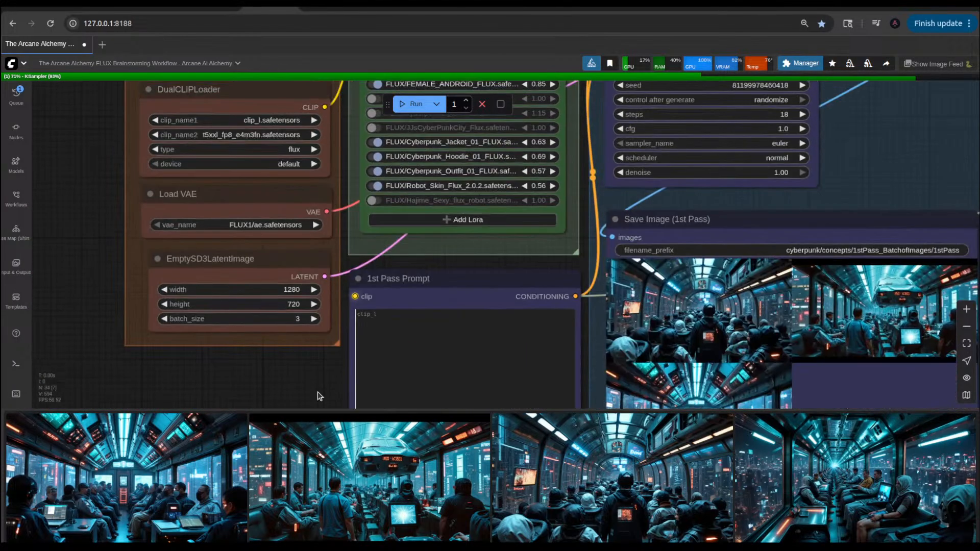
pyautogui.moveTo(587, 193); pyautogui.dragTo(581, 238)
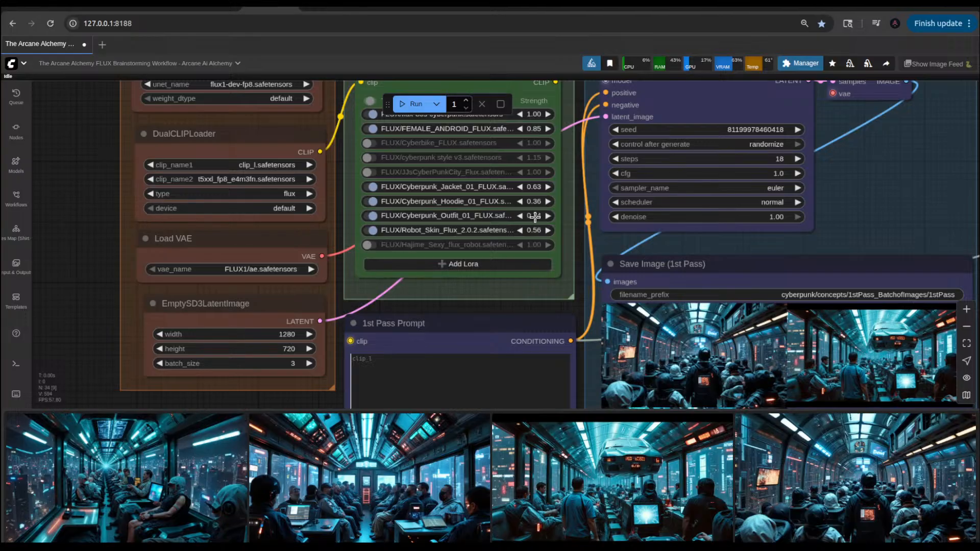
pyautogui.click(534, 217)
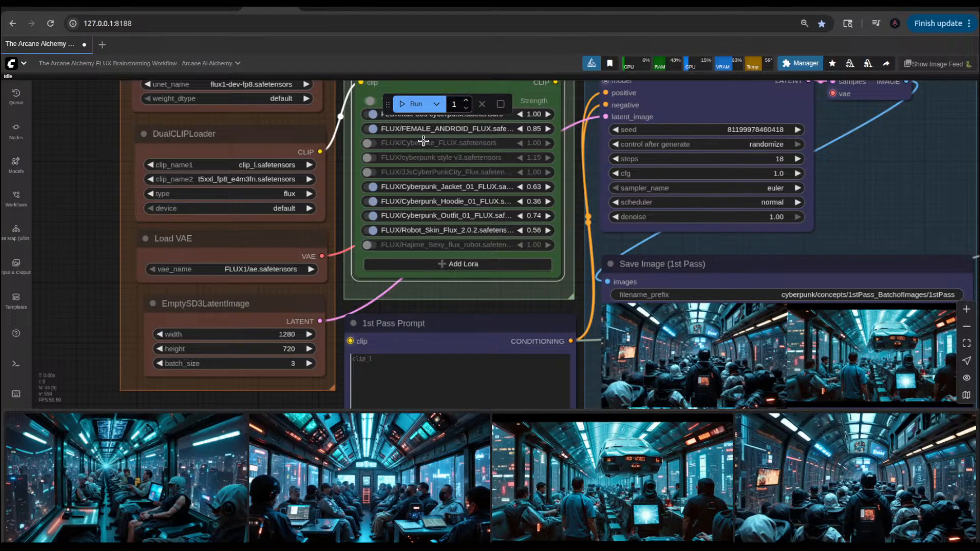
# Step: Disable the FEMALE_ANDROID_FLUX LoRA in the Power Lora Loader and run the workflow
pyautogui.click(370, 129)
pyautogui.scroll(-1, 488, 291)
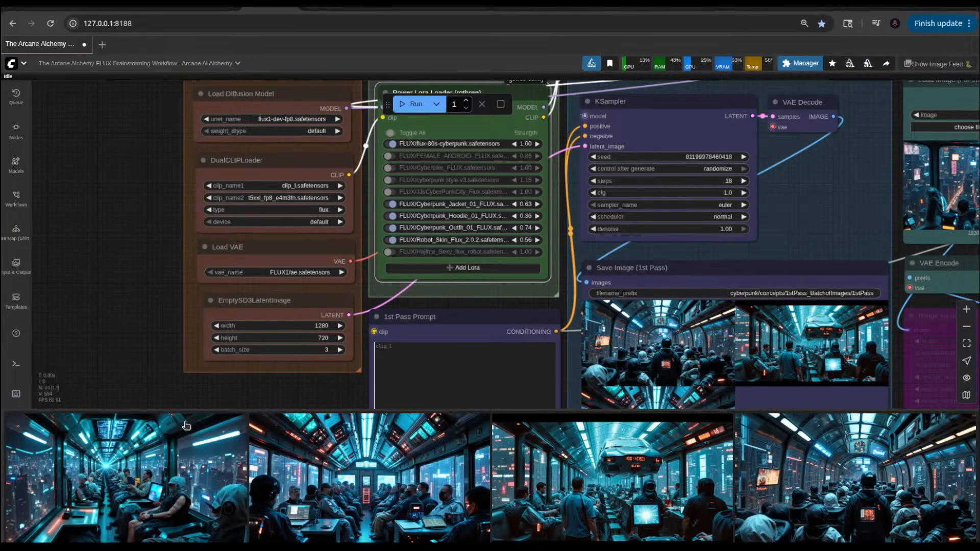
pyautogui.click(411, 106)
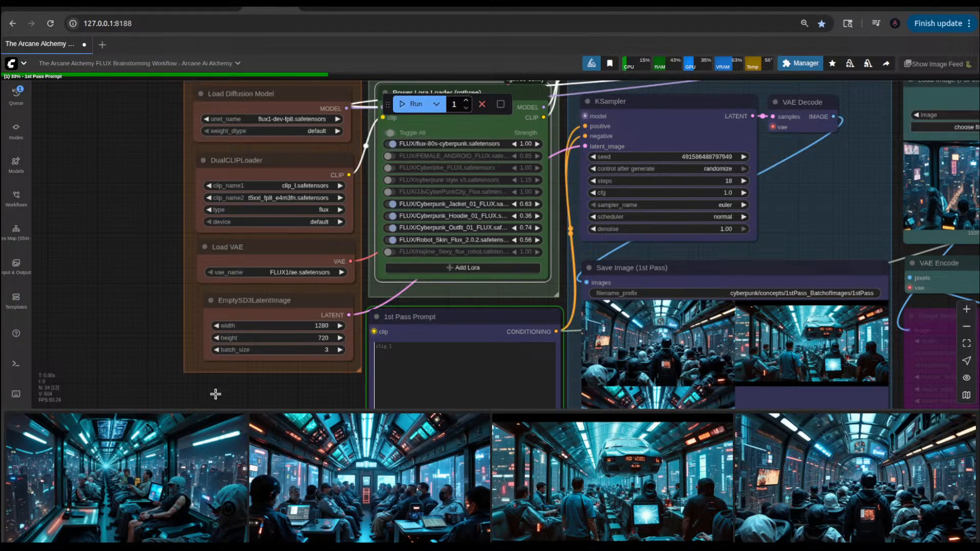
# Step: Examine the img2img result InpaintOption-Img2img_00228_.png at full size, and look over the 1st Pass Prompt and Save Image nodes
pyautogui.click(192, 462)
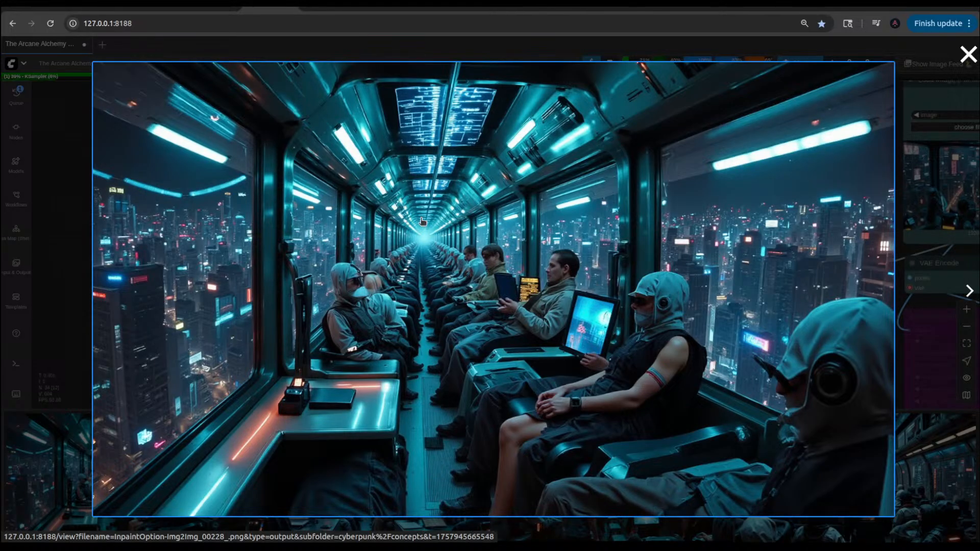
pyautogui.click(968, 53)
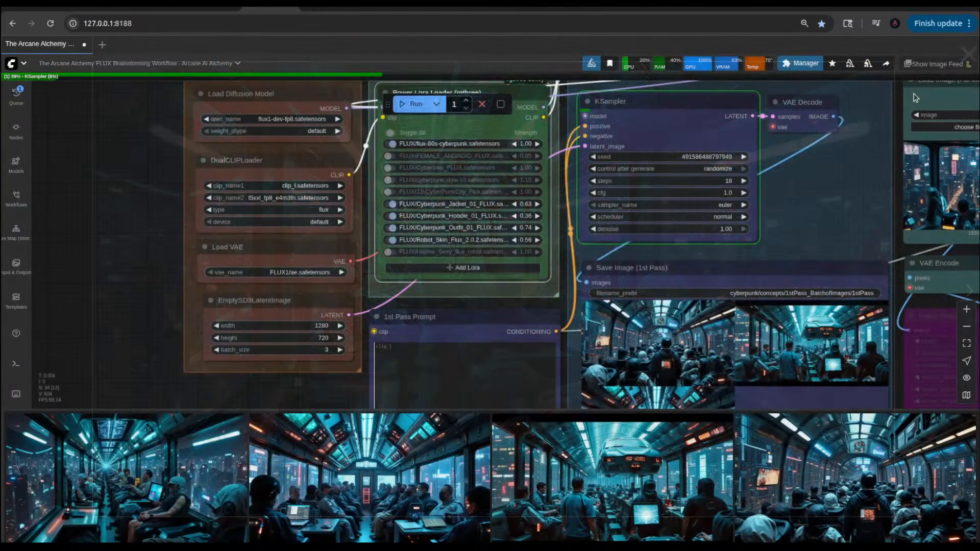
pyautogui.scroll(-4, 274, 312)
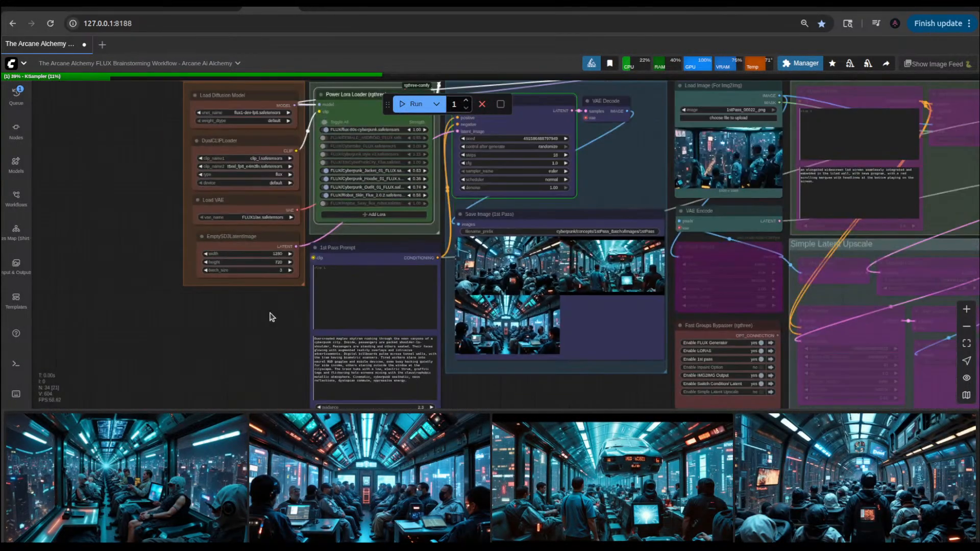
pyautogui.moveTo(270, 313); pyautogui.dragTo(241, 263)
pyautogui.moveTo(609, 334); pyautogui.dragTo(493, 346)
# Step: Switch to the ChatGPT Cyberpunk daily routine chat and select the whole Evening prompt describing a bustling neon street market
pyautogui.click(678, 9)
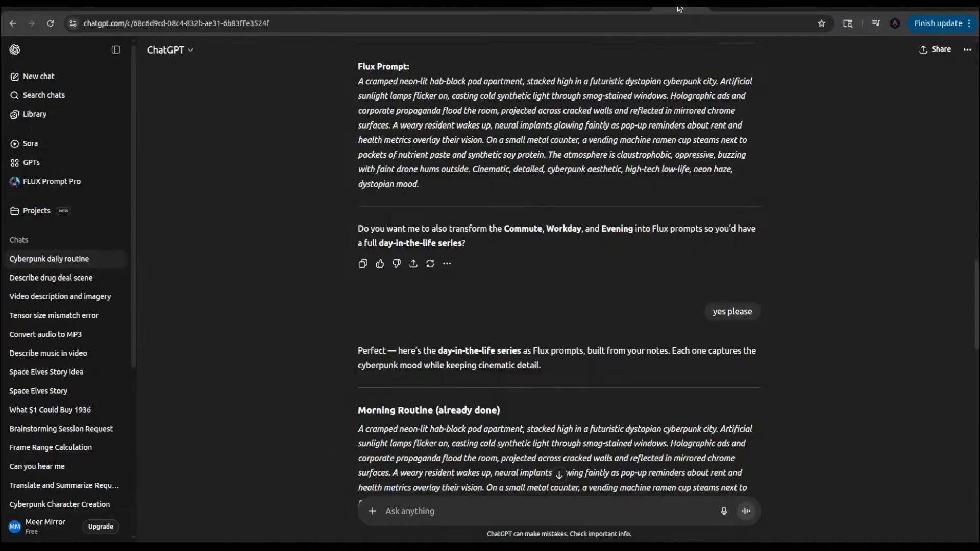
pyautogui.scroll(-5, 451, 347)
pyautogui.tripleClick(451, 347)
pyautogui.scroll(-5, 451, 346)
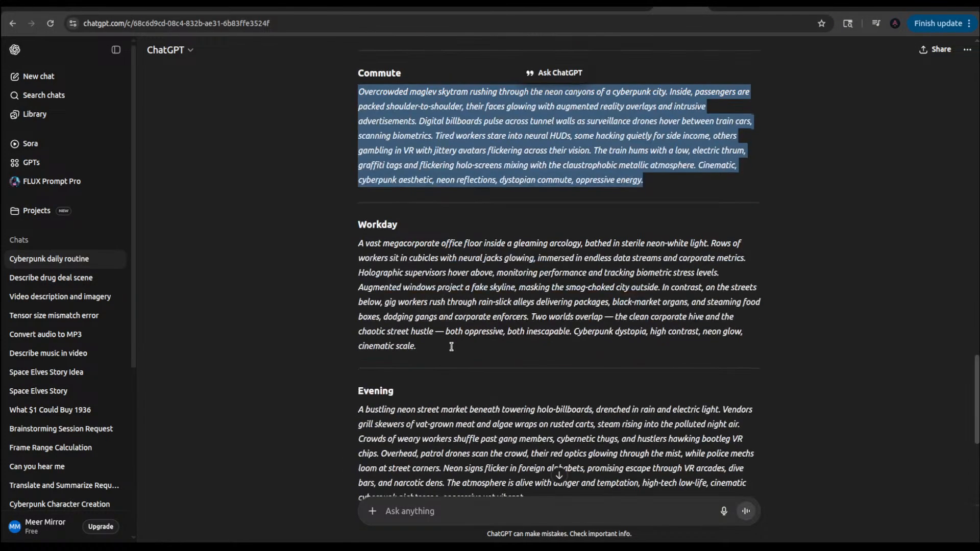
pyautogui.scroll(-3, 451, 347)
pyautogui.scroll(-3, 451, 350)
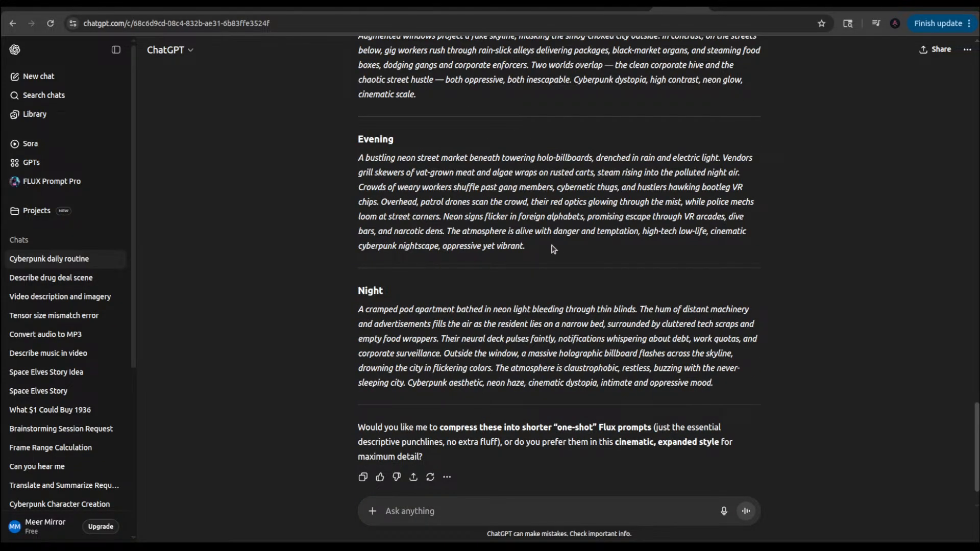
pyautogui.moveTo(525, 246); pyautogui.dragTo(358, 158)
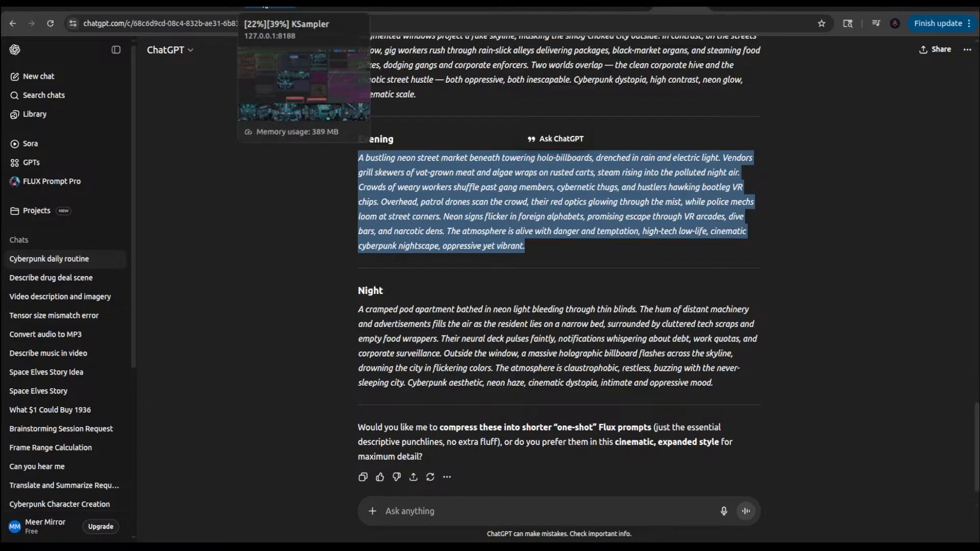
# Step: Switch back to the ComfyUI workflow, add a FluxMod KSampler node, and place it over the 1st Pass Save Image area
pyautogui.click(270, 6)
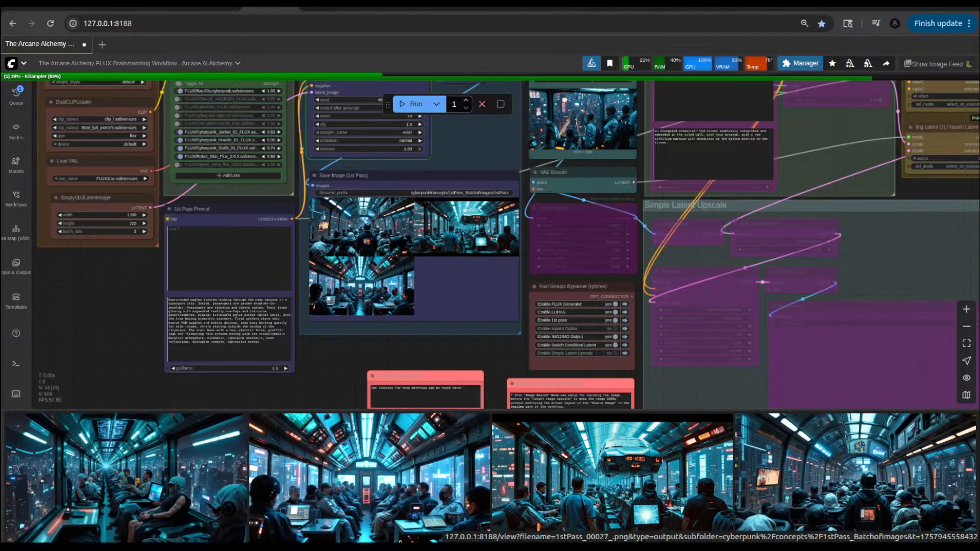
pyautogui.doubleClick(101, 318)
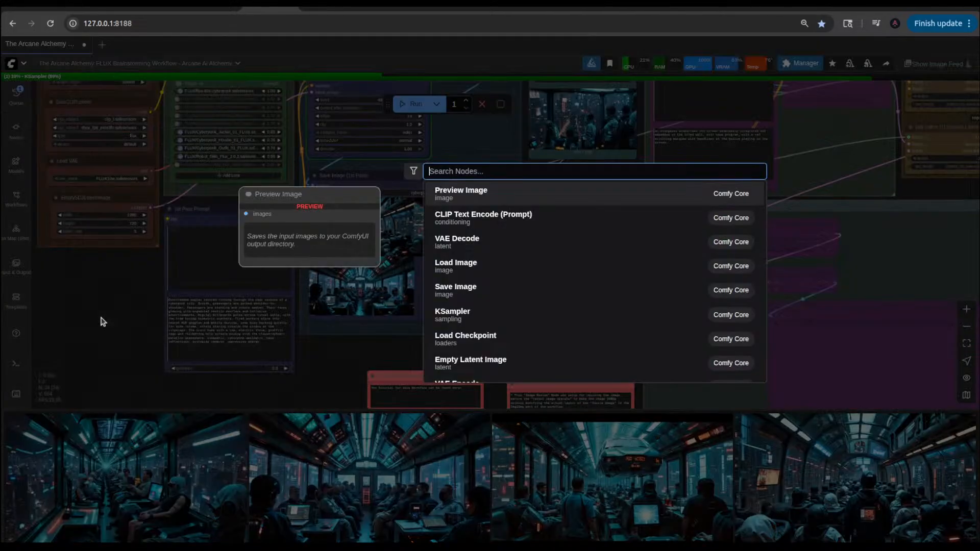
pyautogui.write('flux')
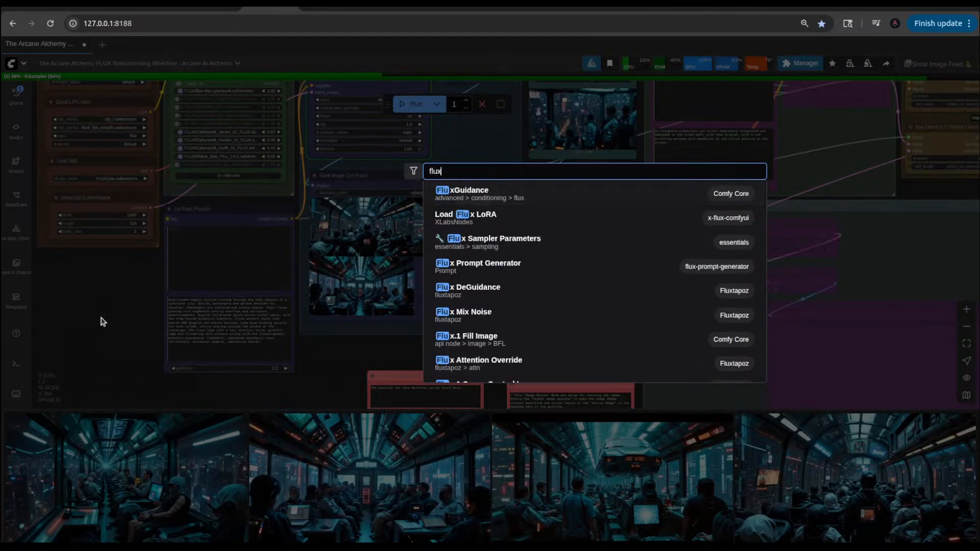
pyautogui.write('mo')
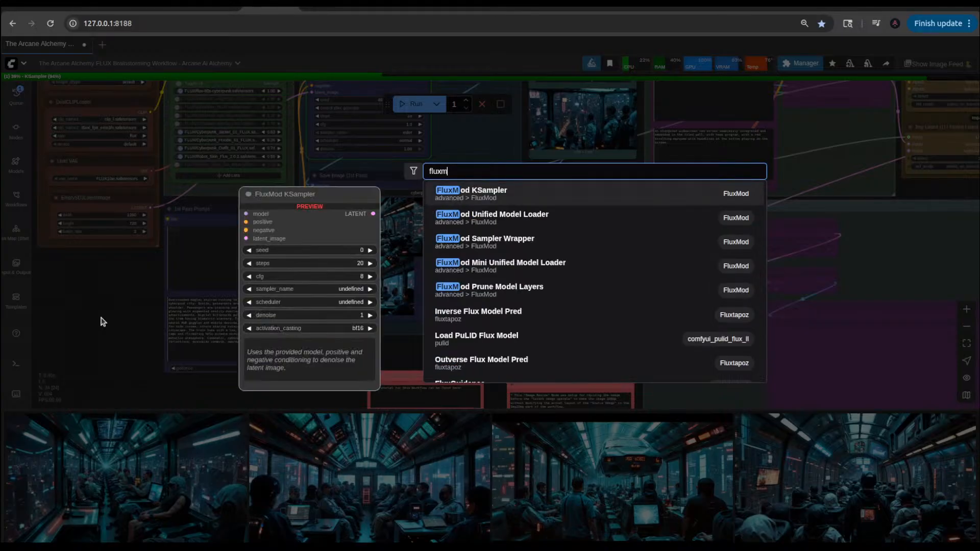
pyautogui.click(505, 196)
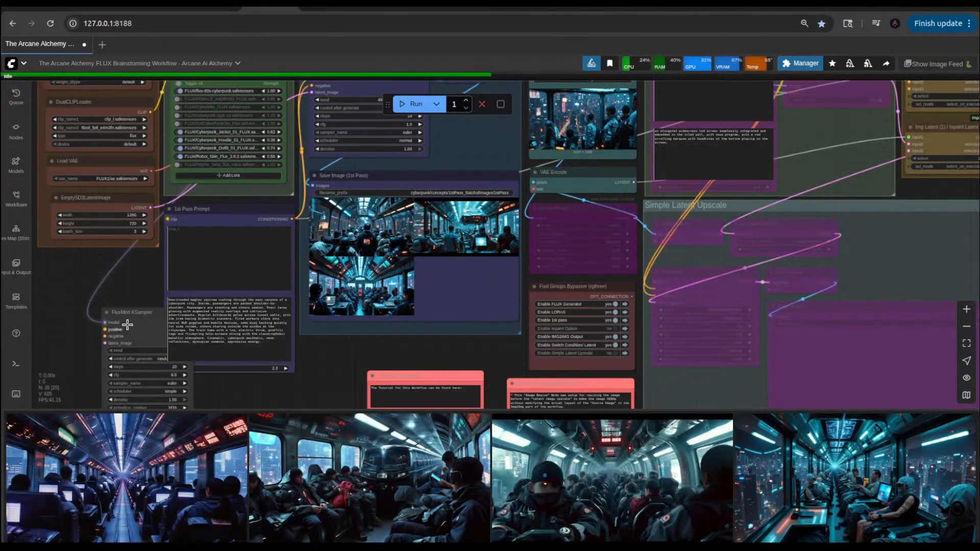
pyautogui.moveTo(132, 311); pyautogui.dragTo(458, 273)
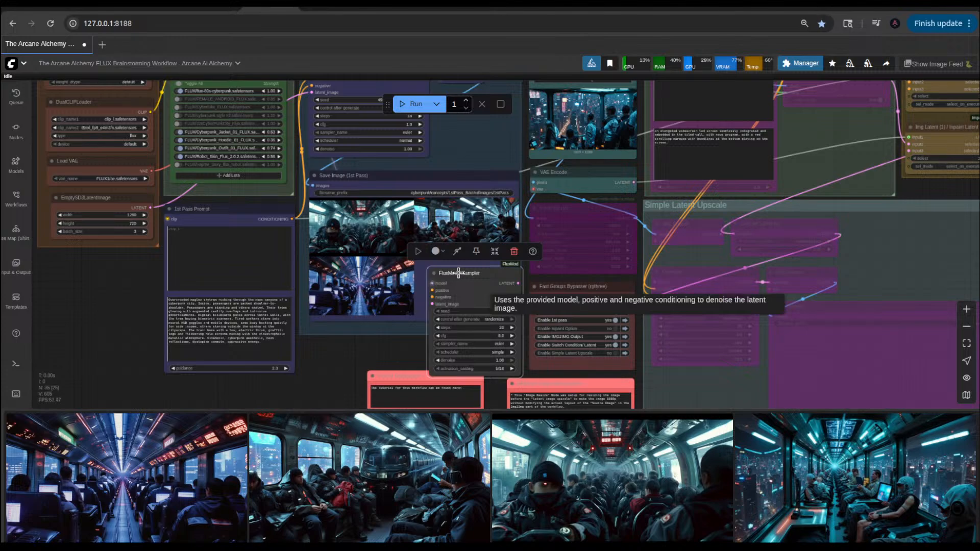
# Step: Examine the newest skytram images from the image feed at full size, browsing forward and back through them
pyautogui.click(387, 494)
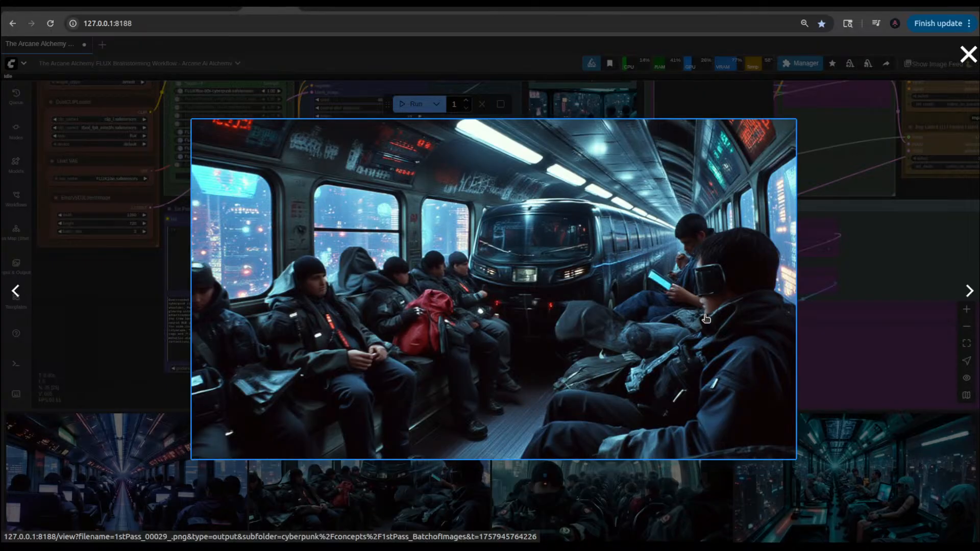
pyautogui.click(969, 289)
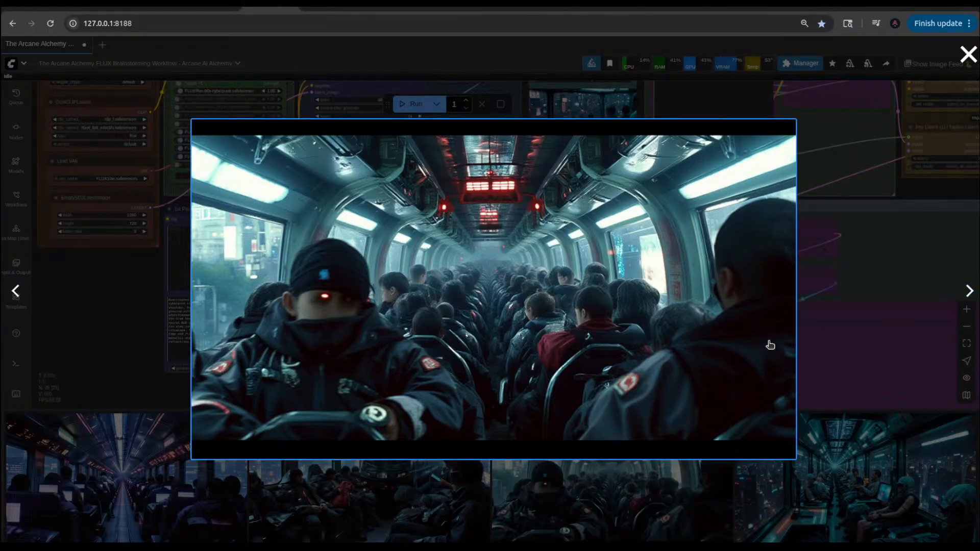
pyautogui.click(968, 291)
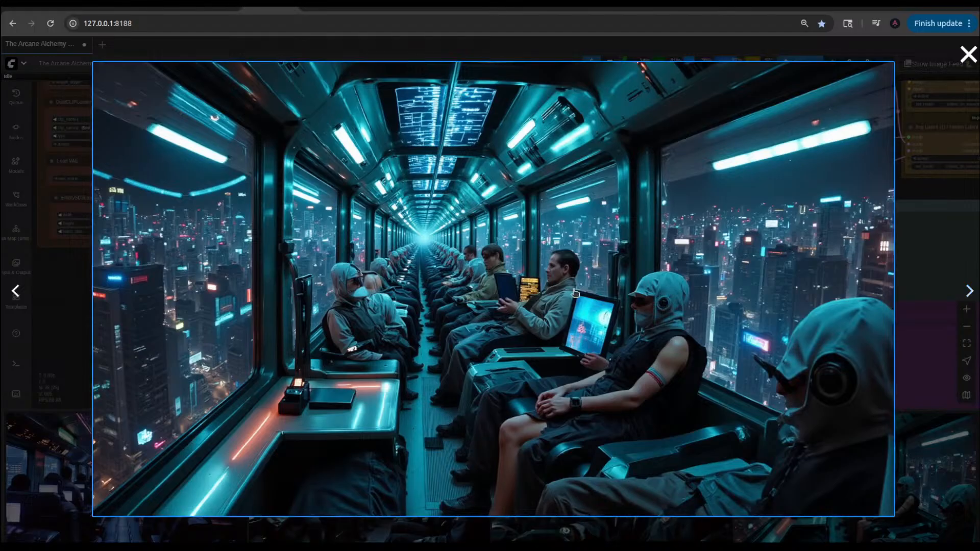
pyautogui.click(18, 294)
pyautogui.click(22, 299)
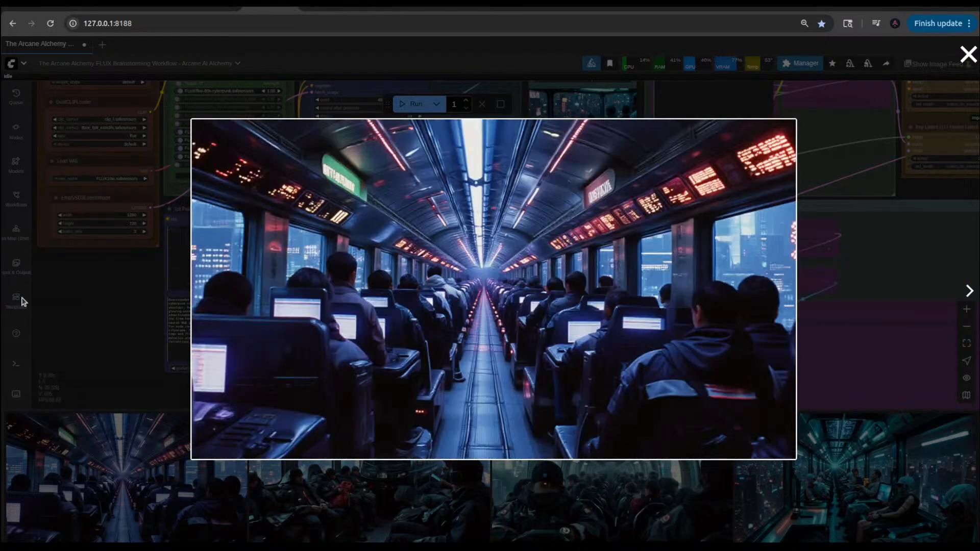
pyautogui.click(119, 308)
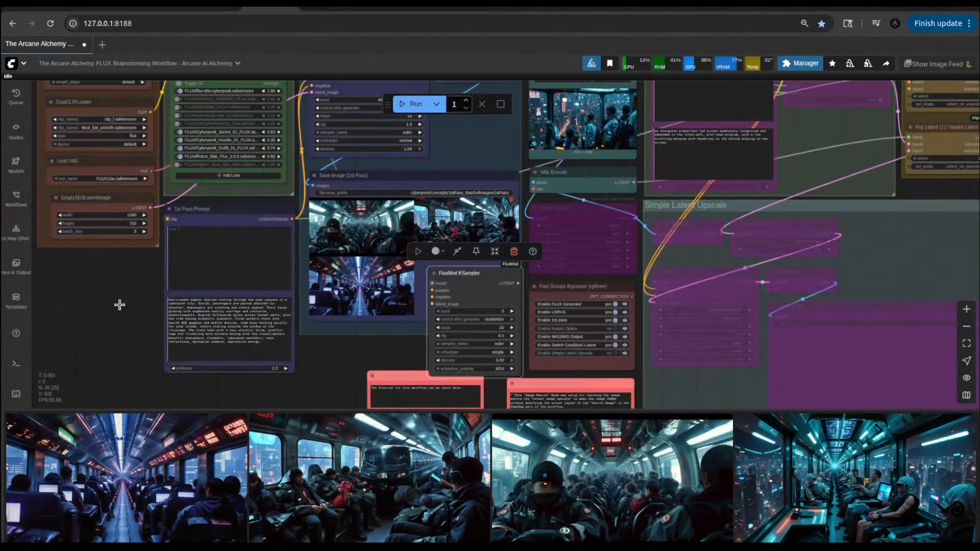
# Step: Move the FluxMod KSampler into the empty area below the tutorial note and inspect its cfg setting
pyautogui.moveTo(480, 275); pyautogui.dragTo(339, 351)
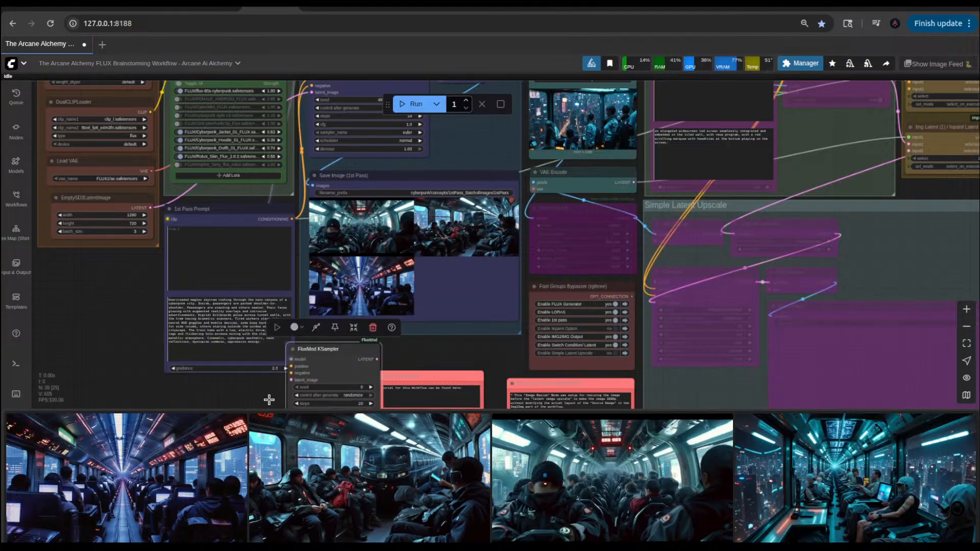
pyautogui.moveTo(117, 363); pyautogui.dragTo(133, 190)
pyautogui.moveTo(346, 199); pyautogui.dragTo(417, 294)
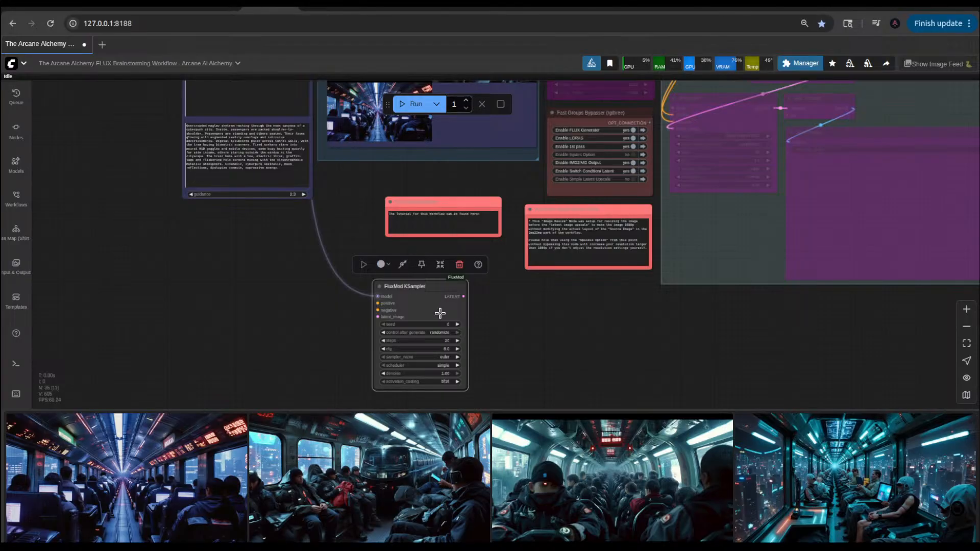
pyautogui.scroll(4, 492, 339)
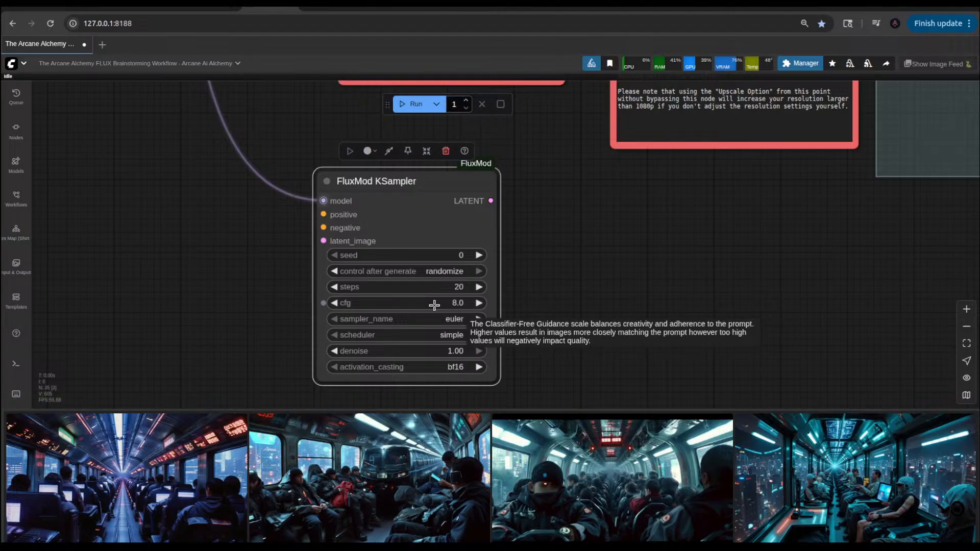
pyautogui.click(450, 302)
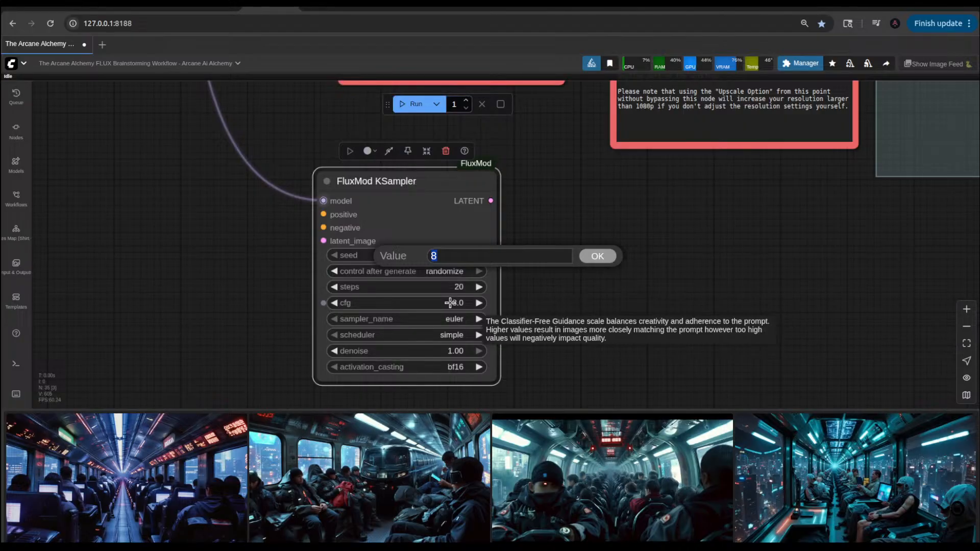
pyautogui.click(653, 257)
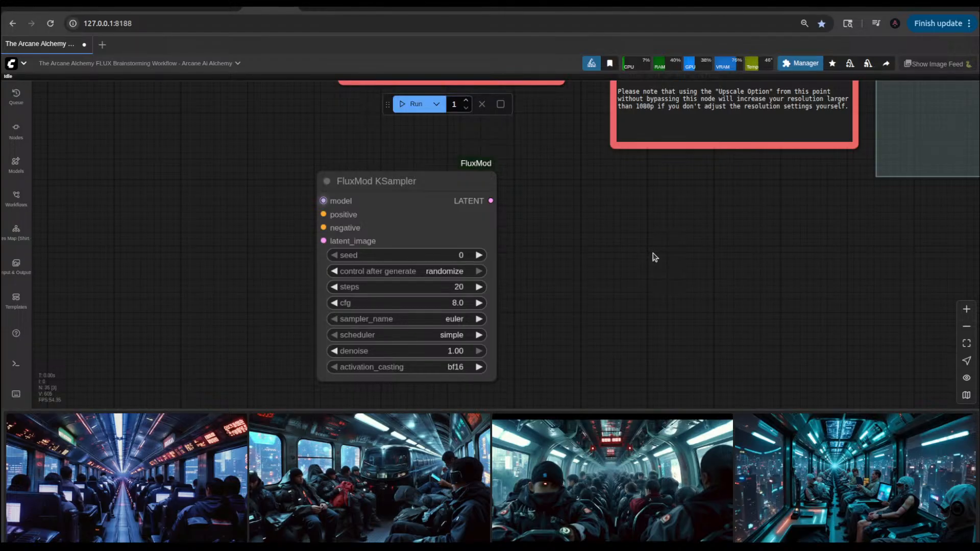
# Step: Run the workflow again with the same 1st Pass Prompt
pyautogui.scroll(-5, 653, 257)
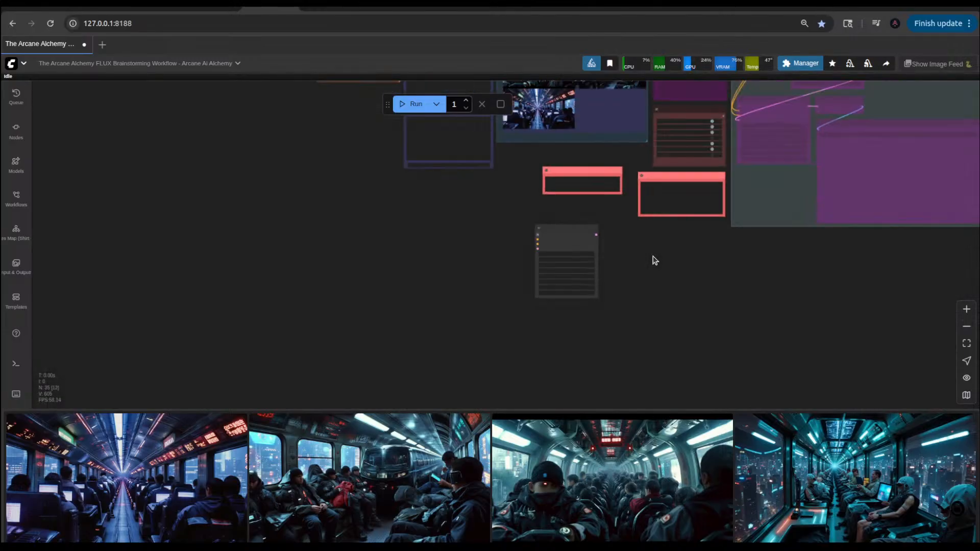
pyautogui.scroll(1, 509, 246)
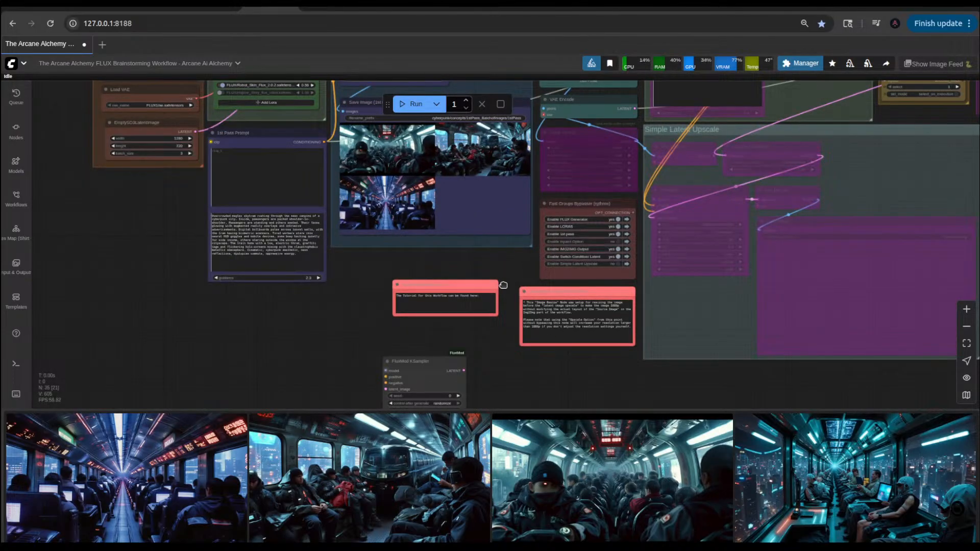
pyautogui.scroll(3, 501, 283)
pyautogui.click(414, 105)
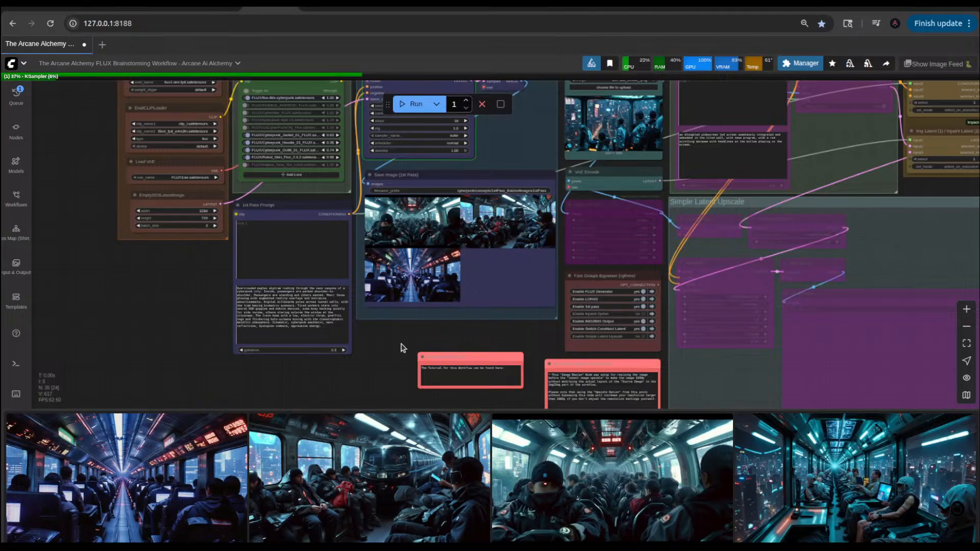
# Step: Place the FluxMod KSampler just below the 1st pass group beside the prompt node, and move the tutorial note down out of its way
pyautogui.scroll(5, 403, 361)
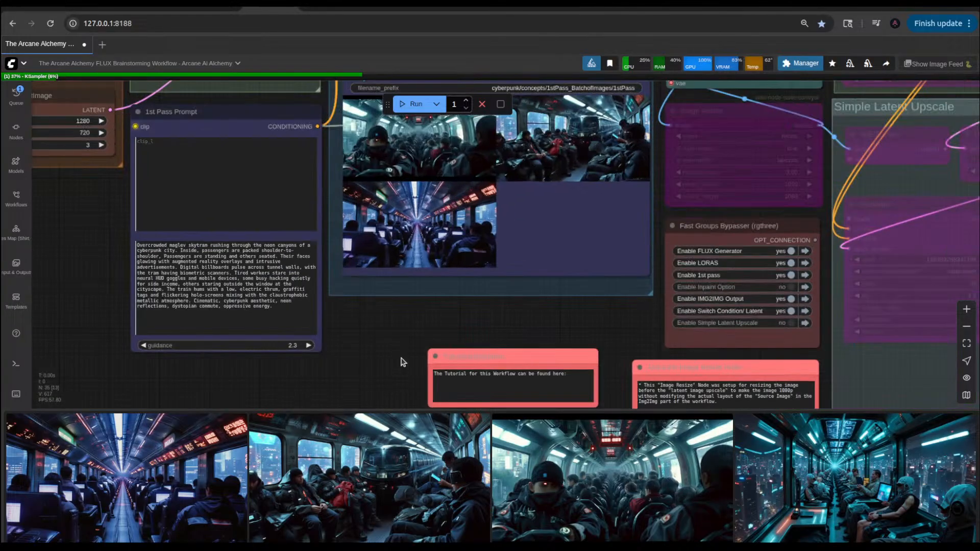
pyautogui.moveTo(403, 361); pyautogui.dragTo(407, 263)
pyautogui.scroll(-3, 408, 264)
pyautogui.moveTo(448, 354); pyautogui.dragTo(387, 250)
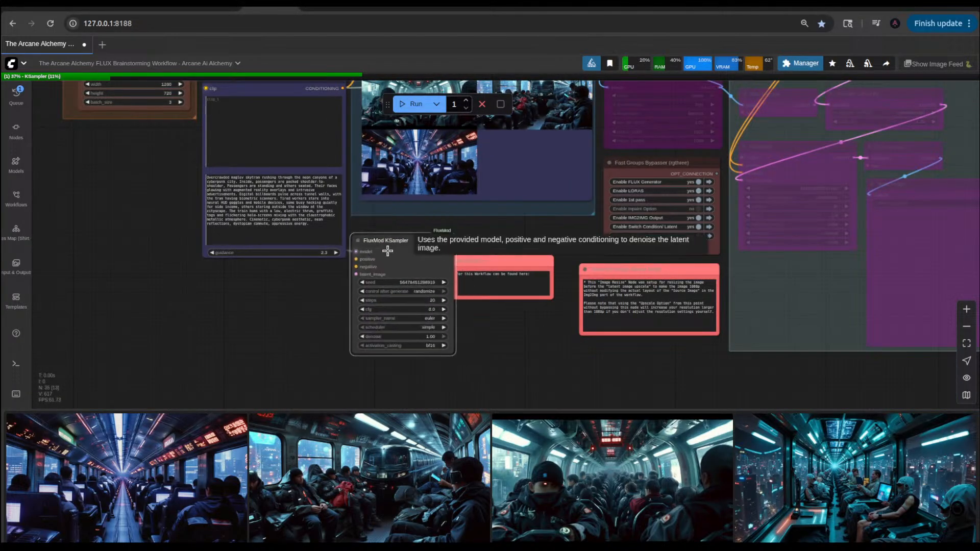
pyautogui.moveTo(504, 260); pyautogui.dragTo(481, 395)
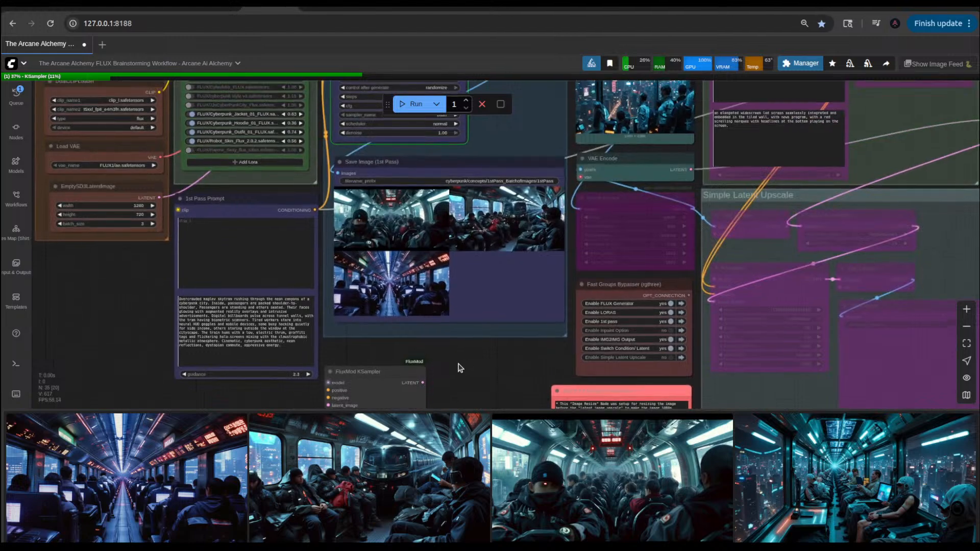
pyautogui.scroll(-3, 460, 367)
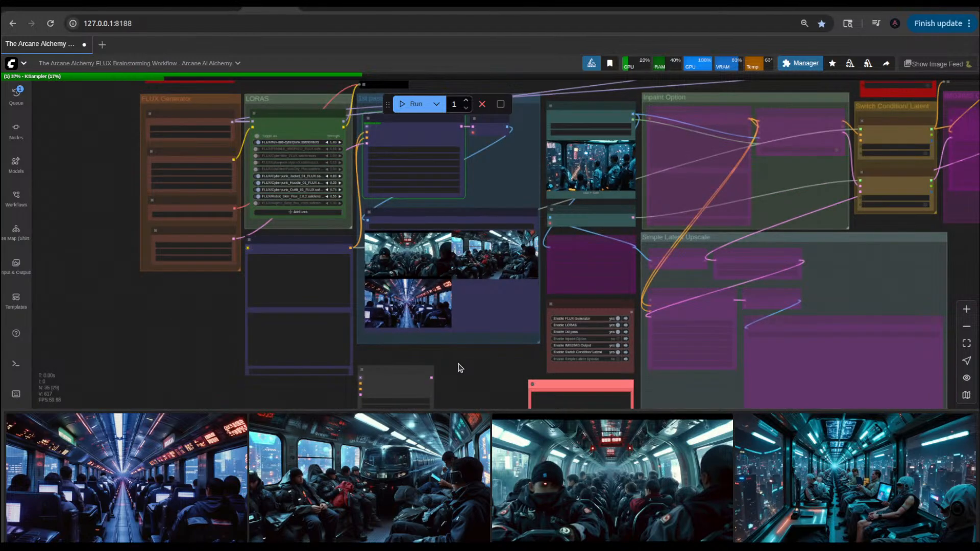
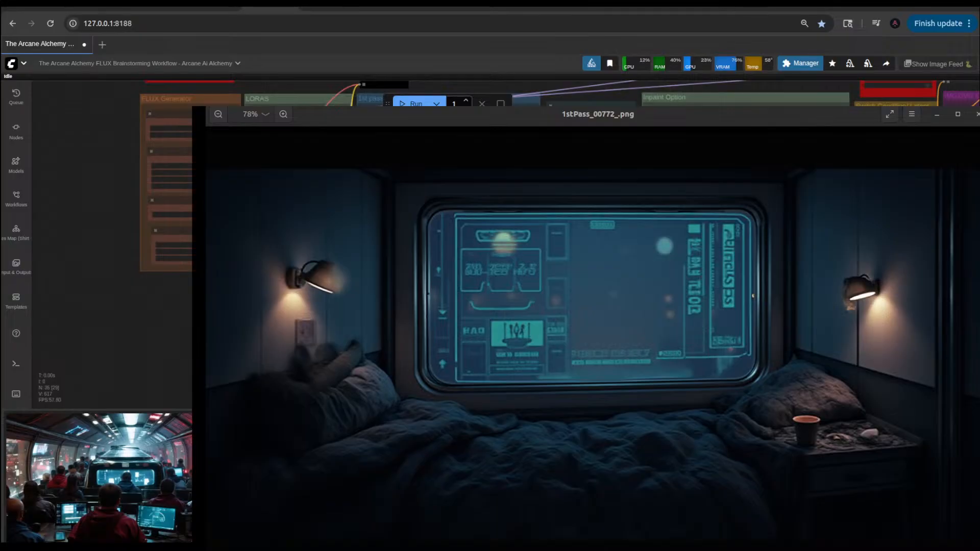
# Step: Close the image viewer, switch to ChatGPT's Cyberpunk daily routine chat and highlight the full Morning Routine prompt
pyautogui.click(977, 114)
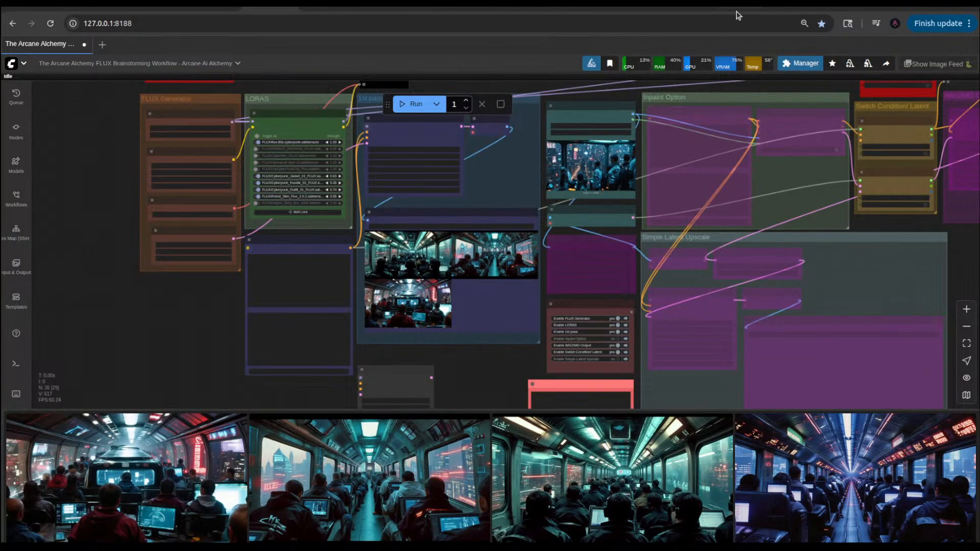
pyautogui.click(679, 7)
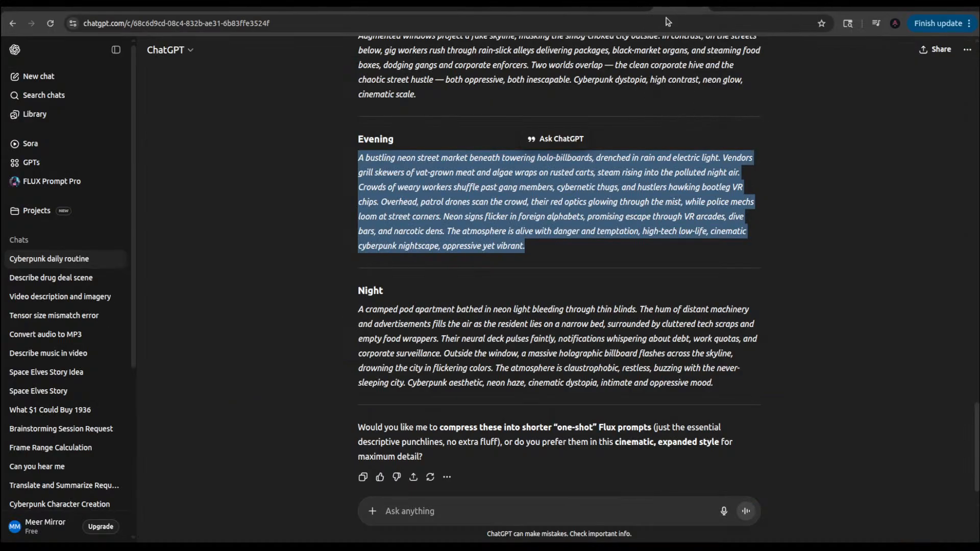
pyautogui.scroll(5, 433, 217)
pyautogui.scroll(-6, 434, 220)
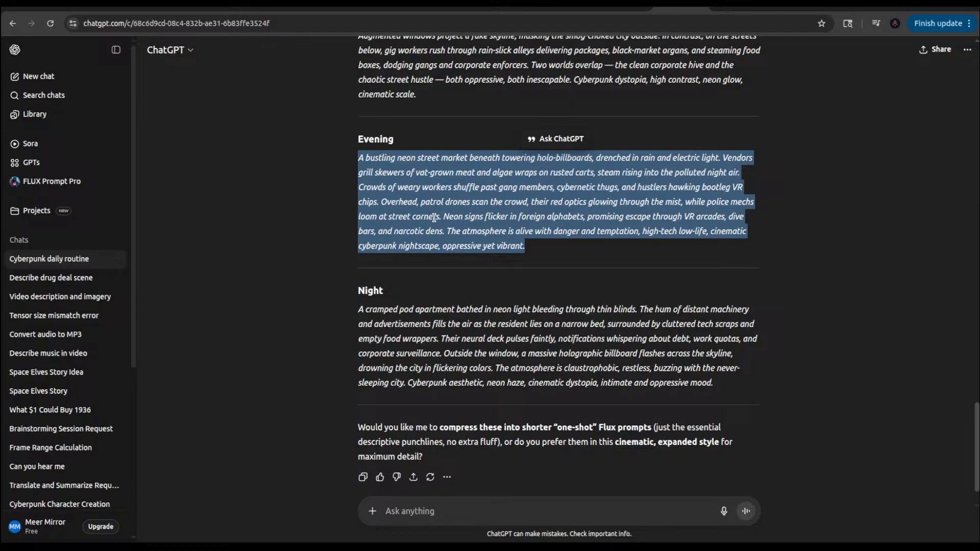
pyautogui.click(444, 313)
pyautogui.scroll(11, 444, 308)
pyautogui.scroll(1, 444, 289)
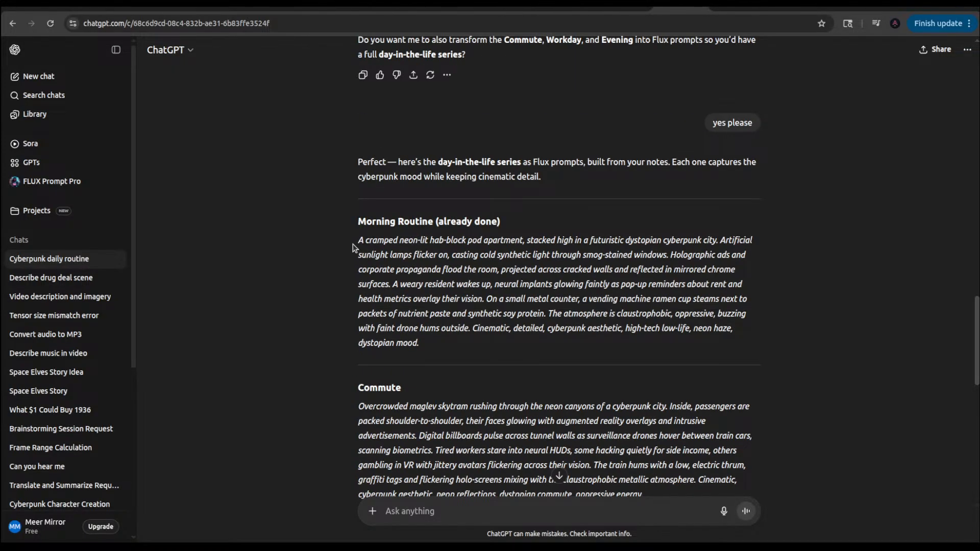
pyautogui.moveTo(353, 248); pyautogui.dragTo(747, 343)
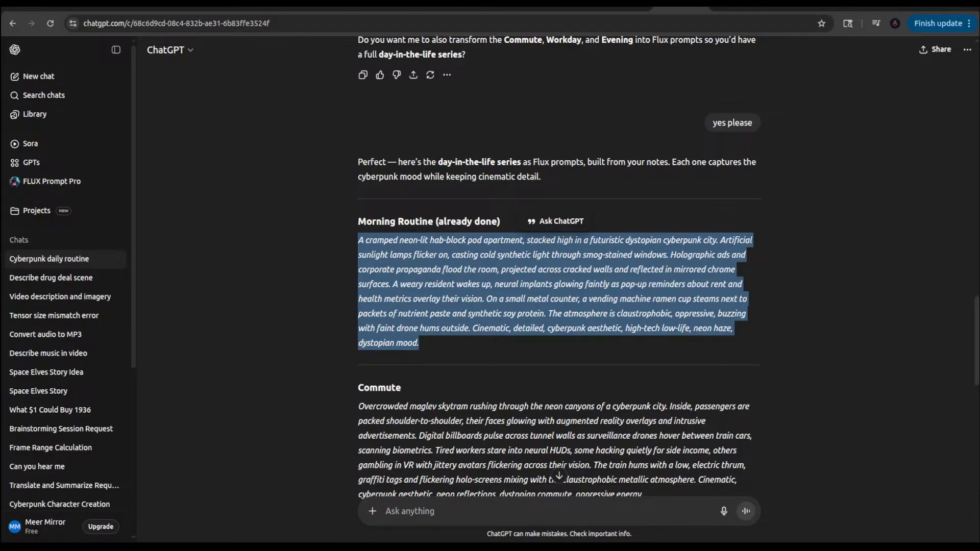
# Step: Return to the image viewer and examine the pod apartment images from 1stPass_00772 through 1stPass_00777
pyautogui.hotkey('alt', 'Tab')
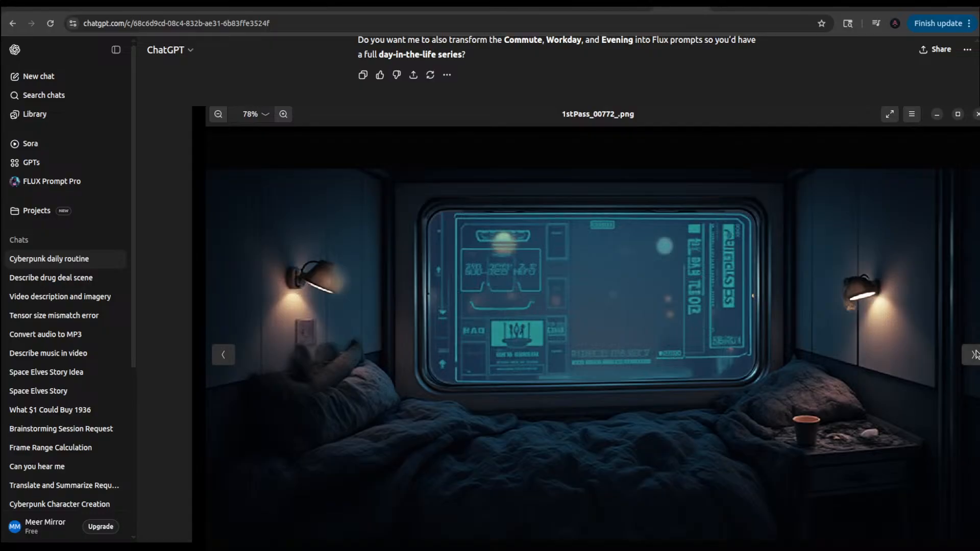
pyautogui.click(972, 354)
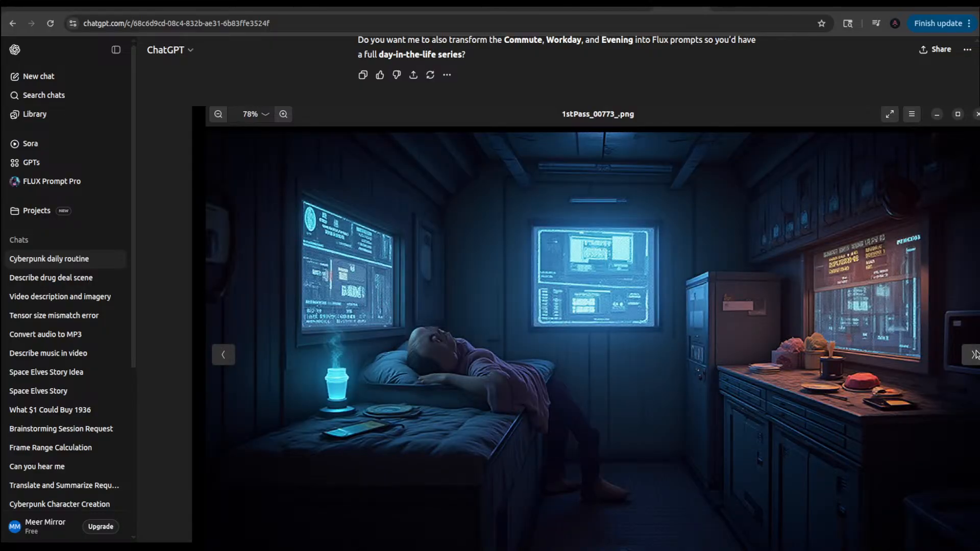
pyautogui.click(972, 354)
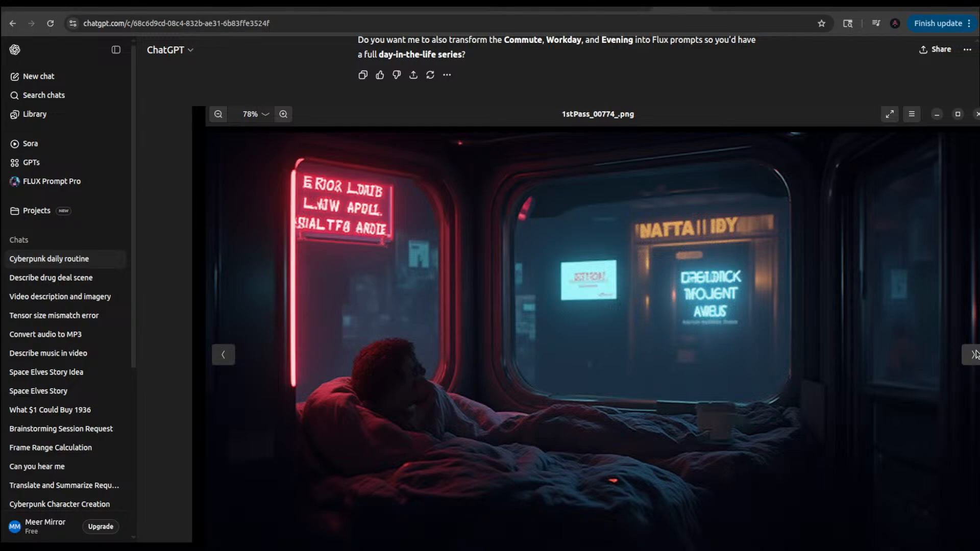
pyautogui.click(972, 354)
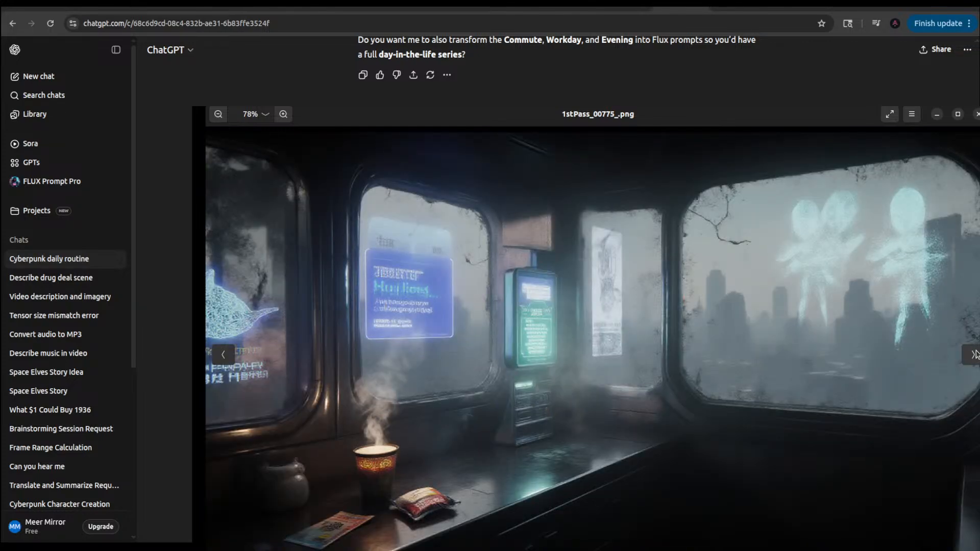
pyautogui.click(972, 354)
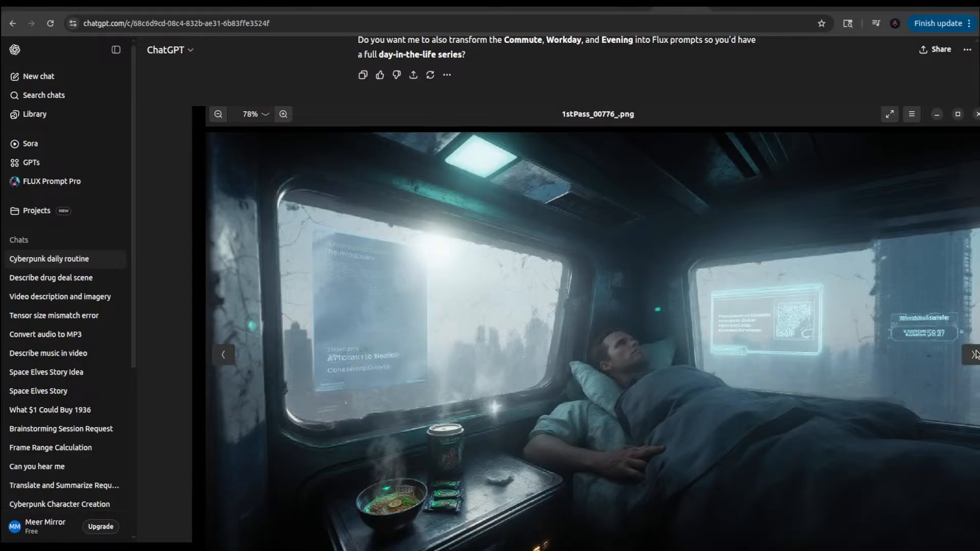
pyautogui.click(973, 354)
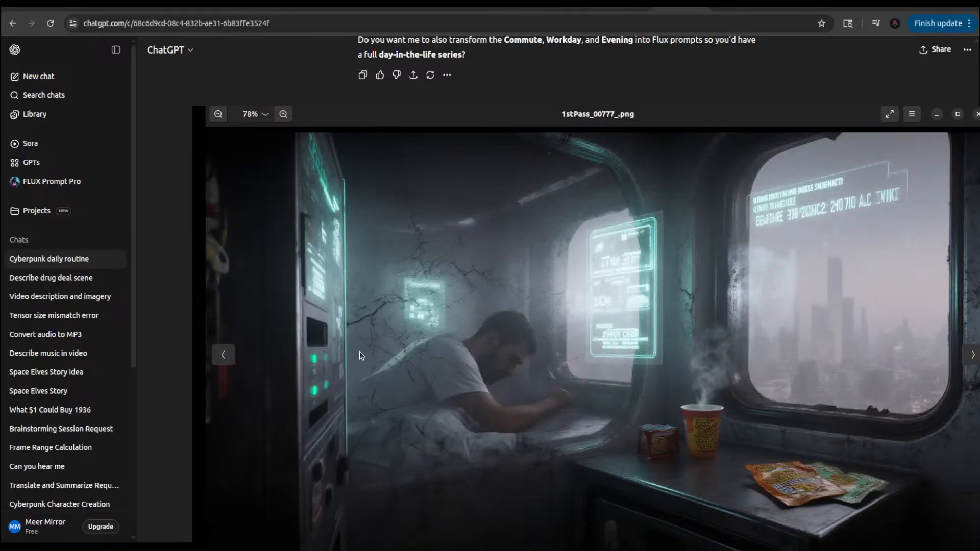
# Step: Compare 1stPass_00776 with 1stPass_00777, browse on through 1stPass_00785, and go back to 1stPass_00784
pyautogui.click(224, 354)
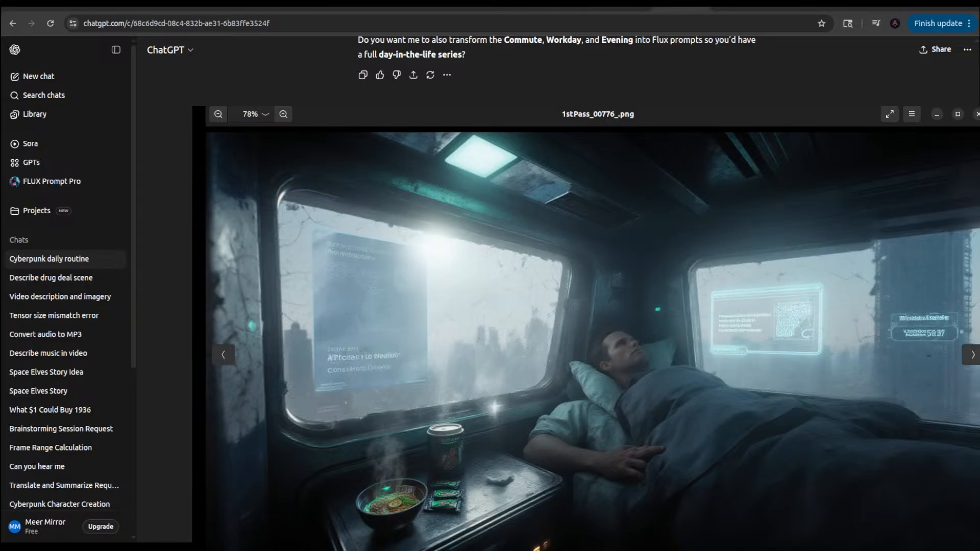
pyautogui.click(973, 354)
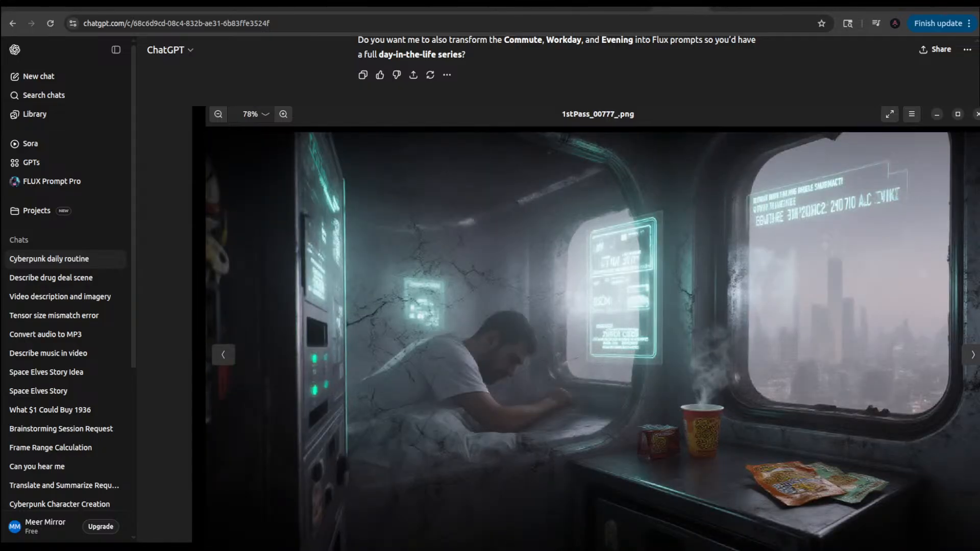
pyautogui.click(973, 354)
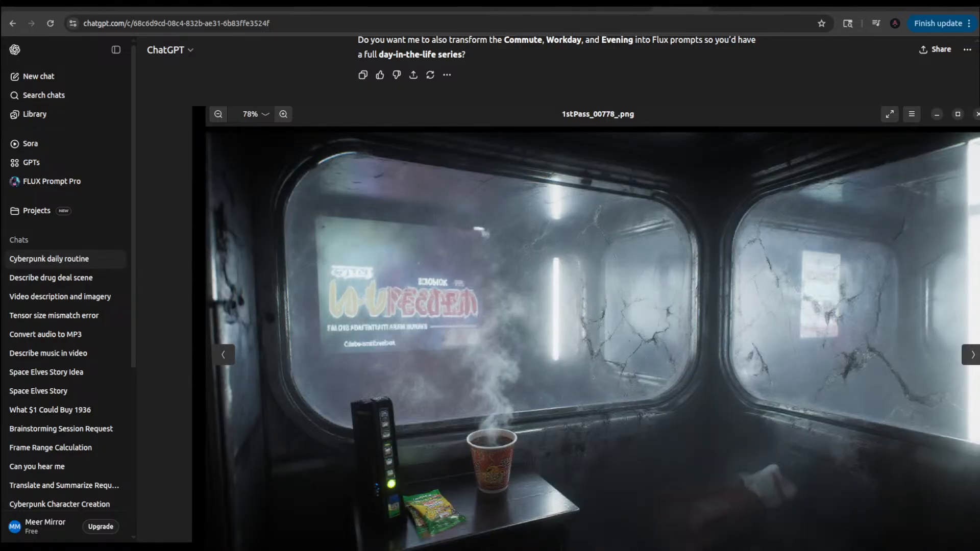
pyautogui.click(973, 354)
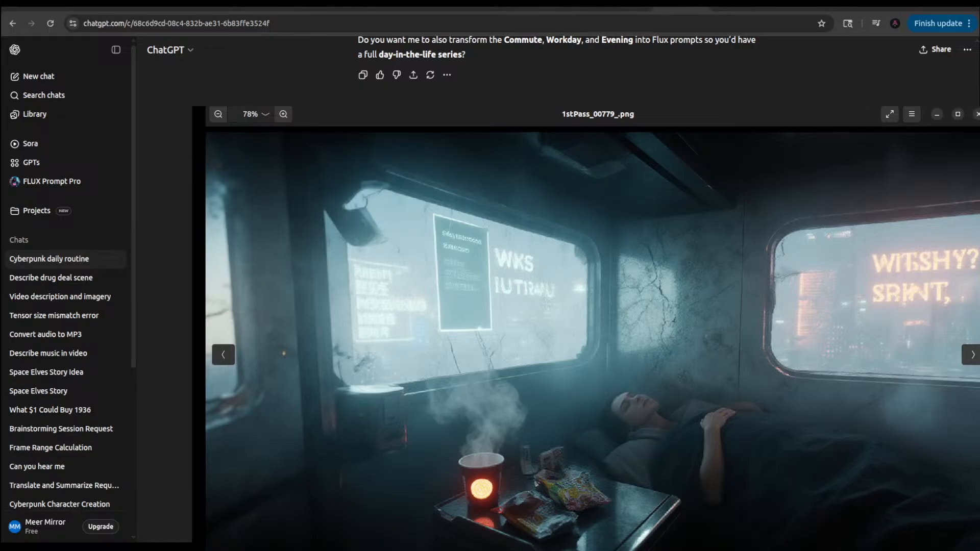
pyautogui.click(973, 354)
pyautogui.click(973, 354)
pyautogui.click(973, 354)
pyautogui.click(973, 354)
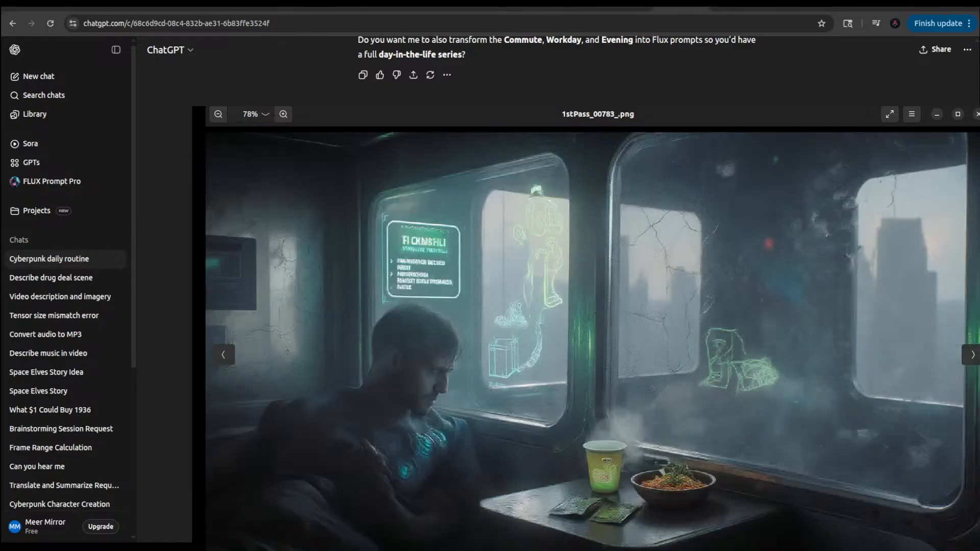
pyautogui.click(973, 354)
pyautogui.click(973, 354)
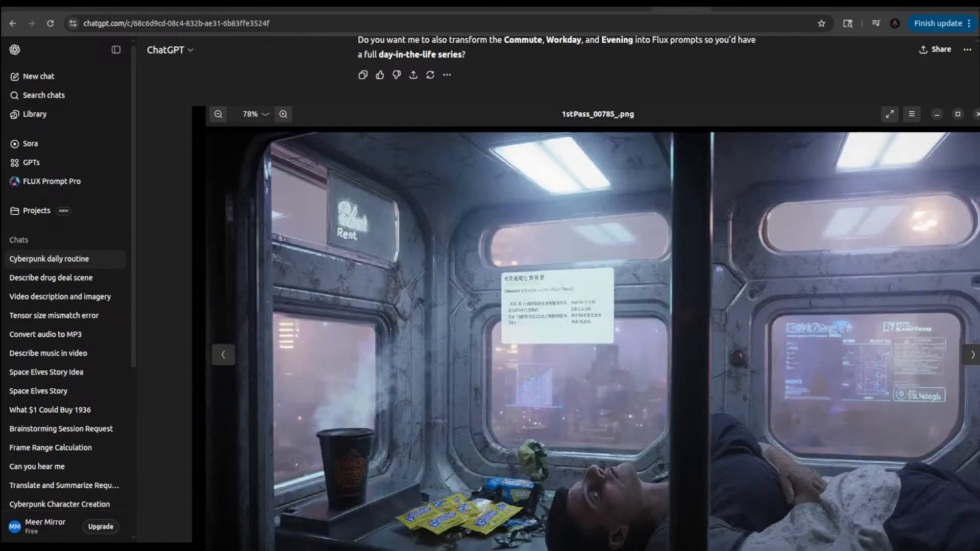
pyautogui.click(223, 354)
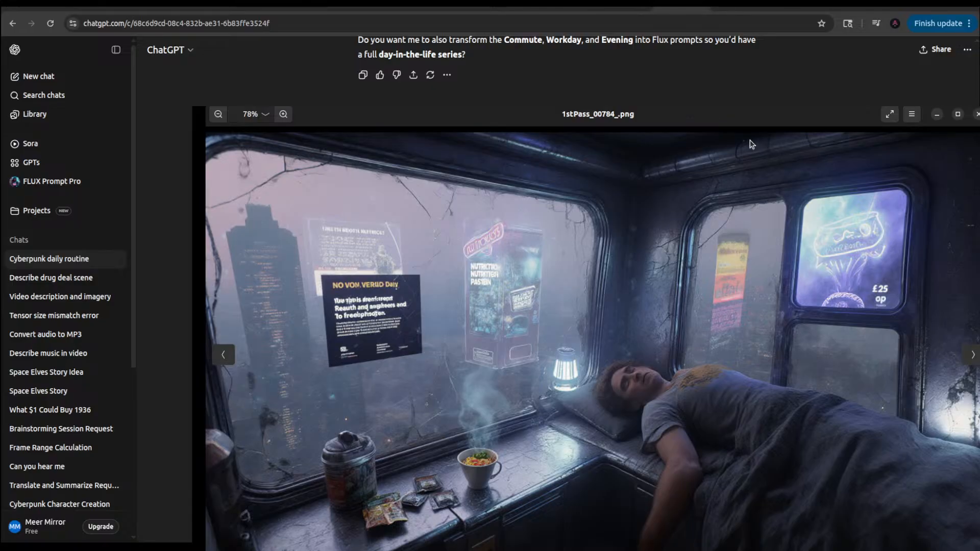
# Step: Switch the browser back to the ComfyUI workflow and compare images 1stPass_00785 through 1stPass_00787 in the image viewer
pyautogui.click(270, 10)
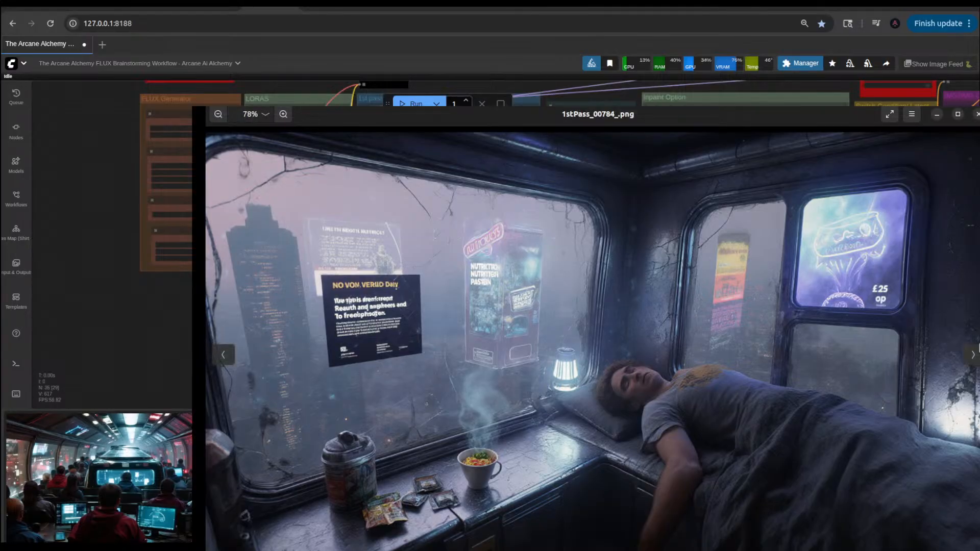
pyautogui.click(972, 355)
pyautogui.click(972, 355)
pyautogui.click(973, 355)
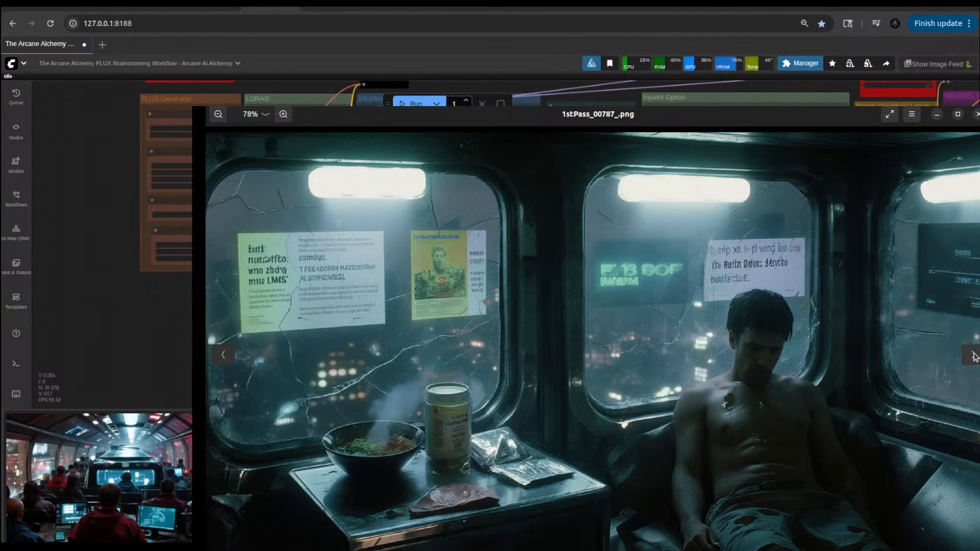
pyautogui.click(224, 357)
pyautogui.click(223, 357)
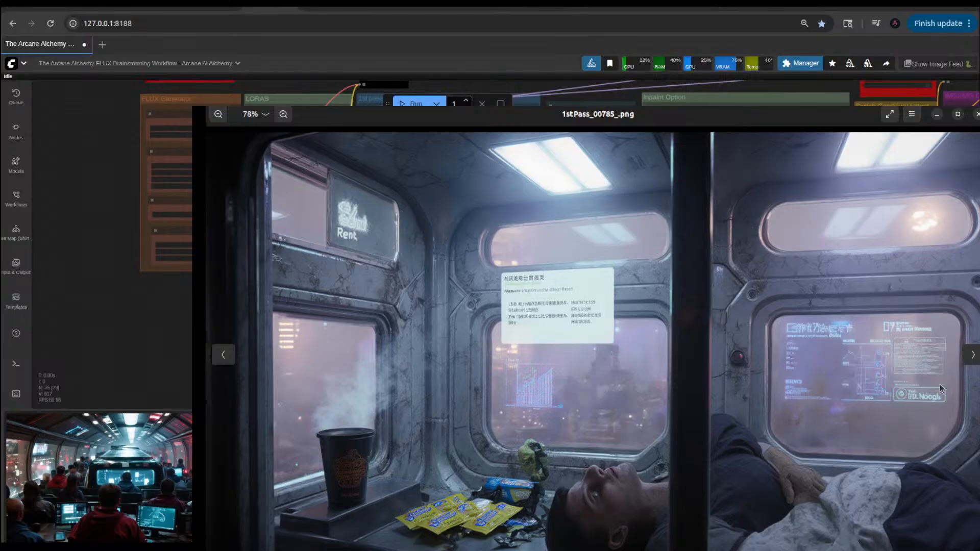
pyautogui.click(971, 354)
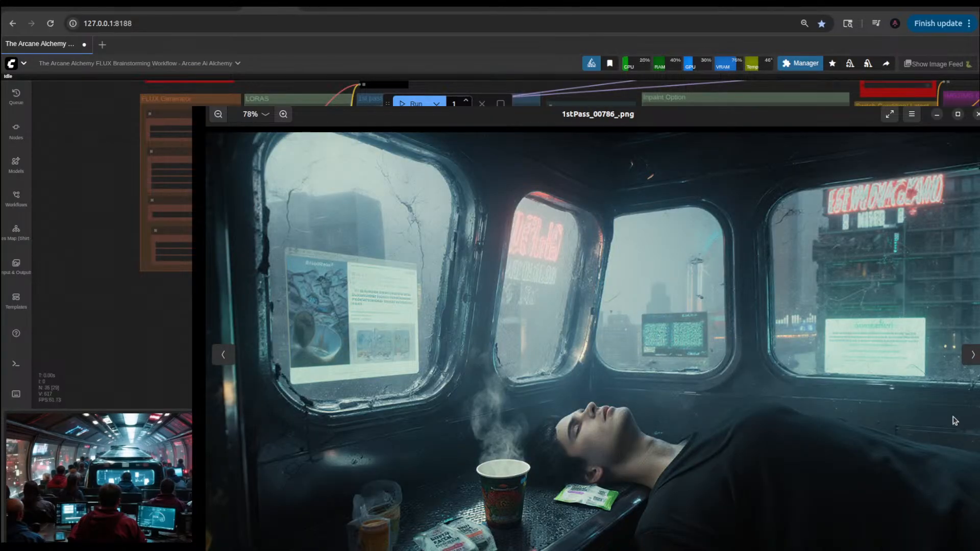
pyautogui.click(973, 355)
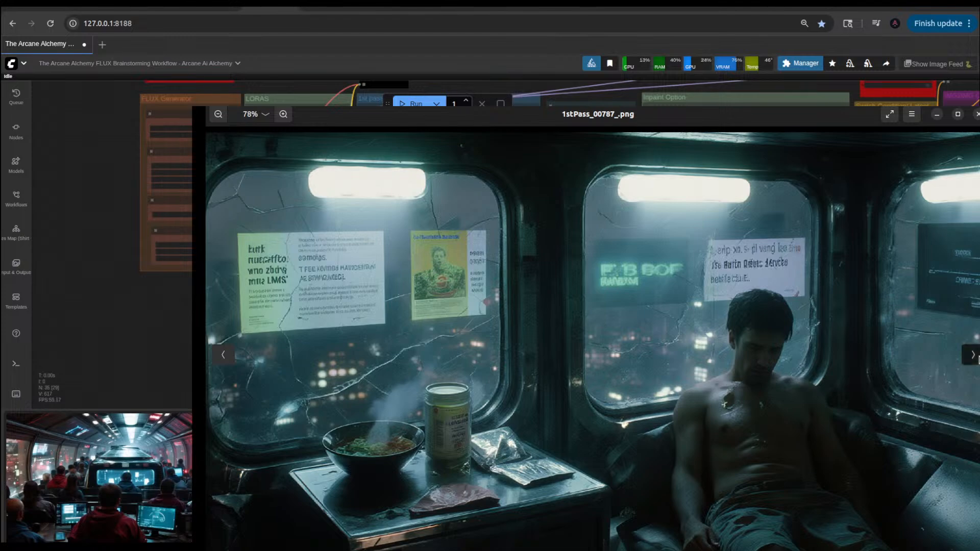
# Step: Examine the following pod apartment variations from 1stPass_00788 through 1stPass_00796
pyautogui.click(972, 355)
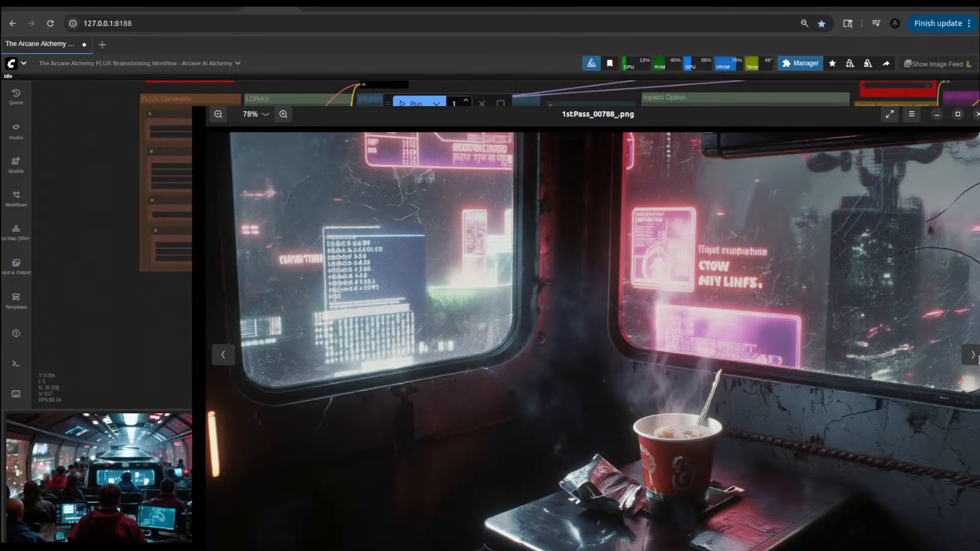
pyautogui.click(974, 357)
pyautogui.click(974, 356)
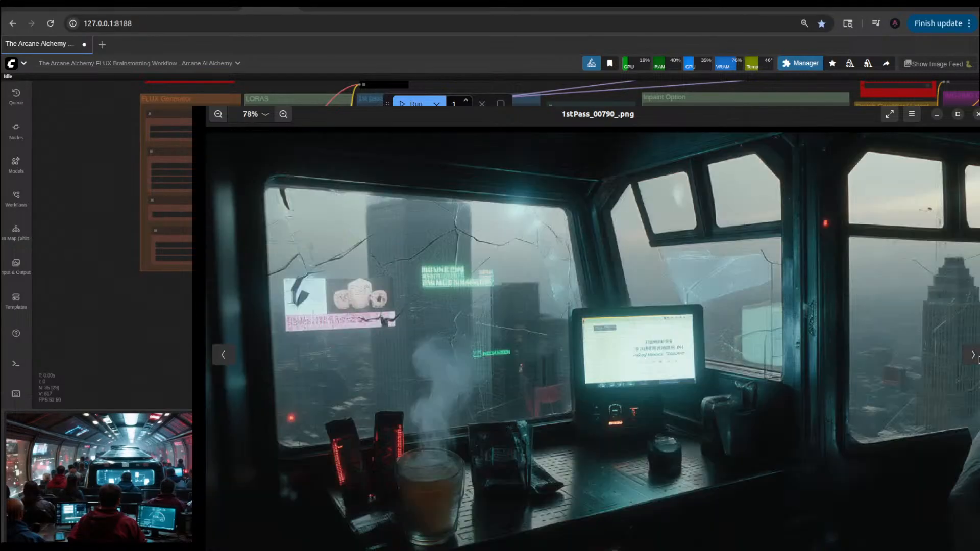
pyautogui.click(972, 355)
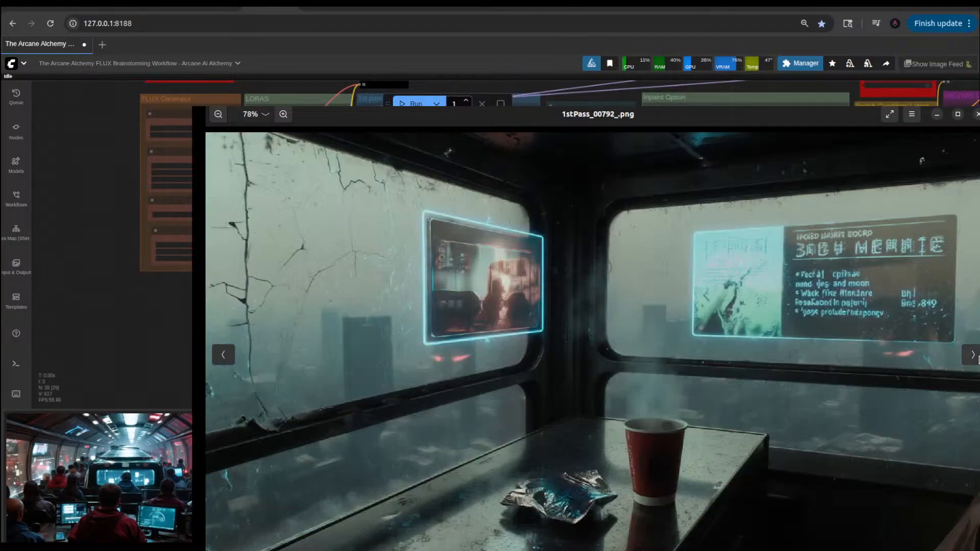
pyautogui.click(972, 355)
pyautogui.click(973, 355)
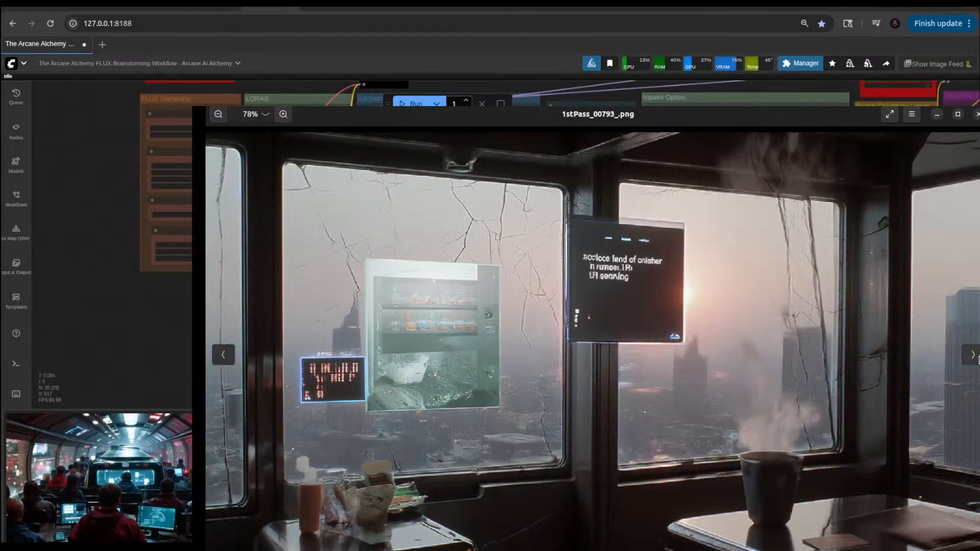
pyautogui.click(973, 355)
pyautogui.click(973, 355)
pyautogui.click(973, 355)
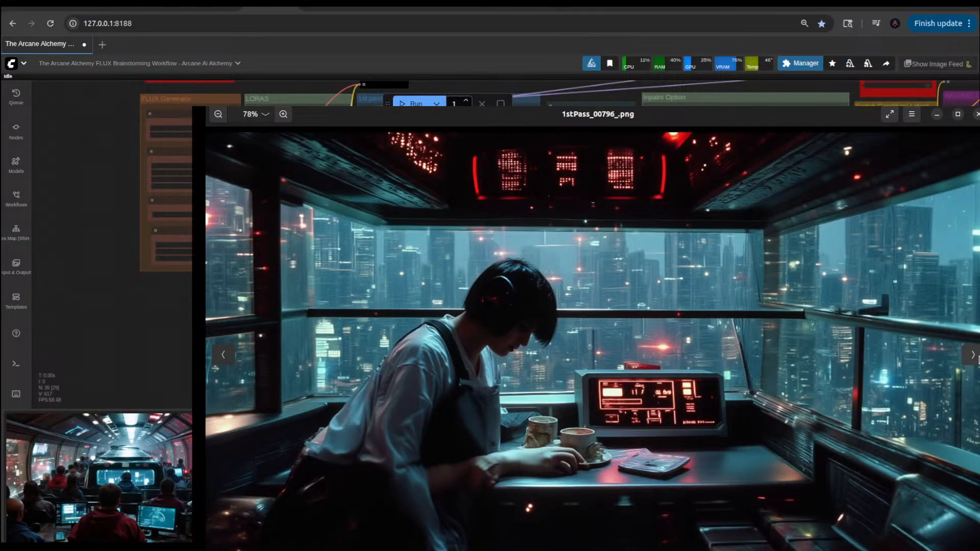
# Step: Browse onward through the cyberpunk apartment and city skyline variations as far as 1stPass_00804
pyautogui.click(973, 356)
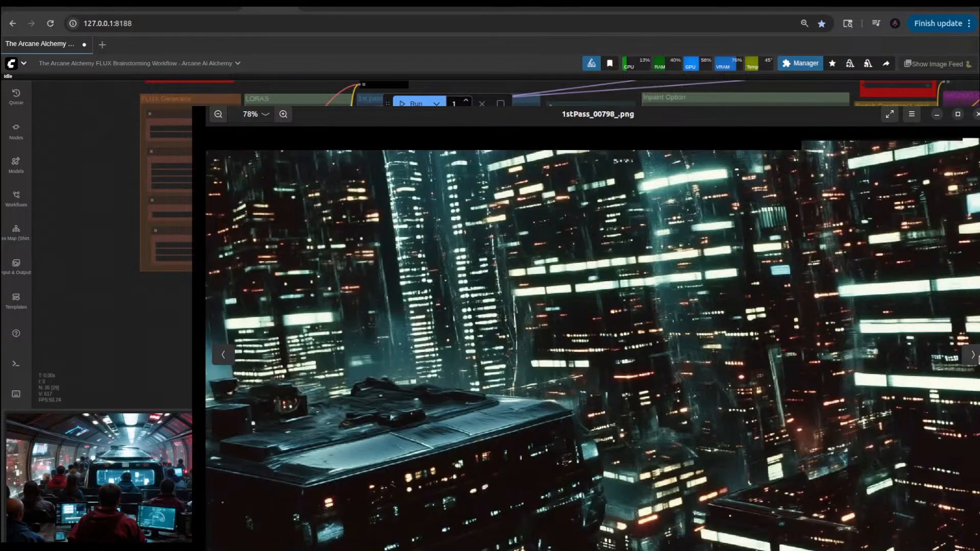
pyautogui.click(972, 355)
pyautogui.click(973, 355)
pyautogui.click(973, 355)
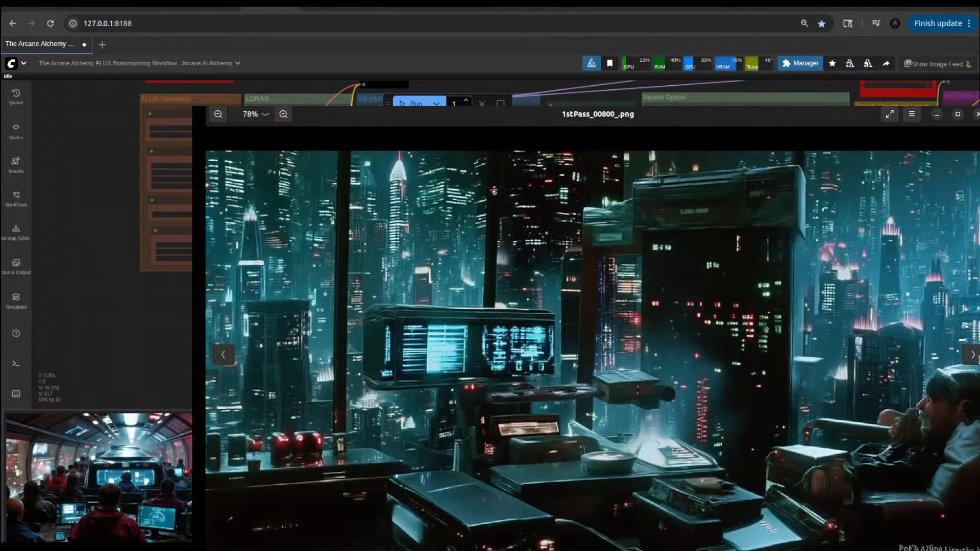
pyautogui.click(972, 355)
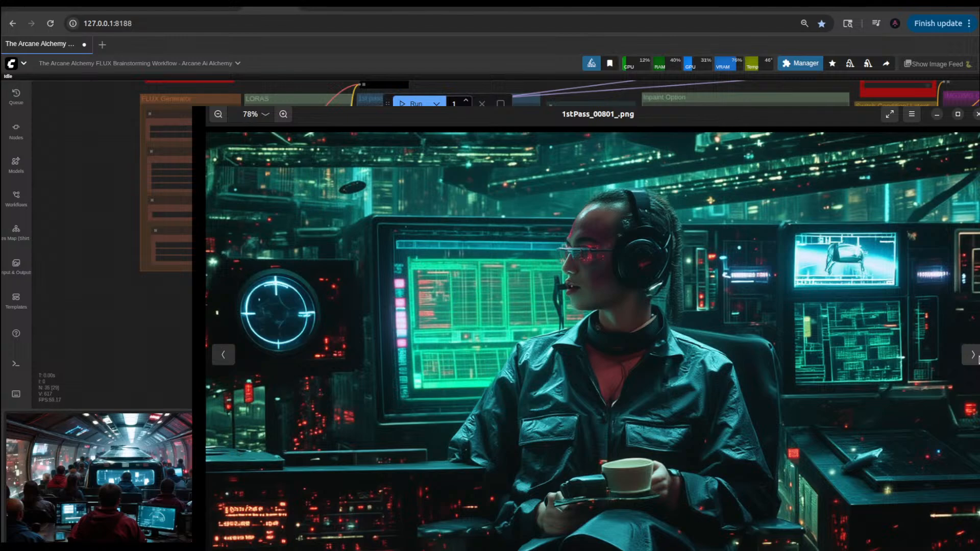
pyautogui.click(972, 355)
pyautogui.click(972, 355)
pyautogui.click(972, 355)
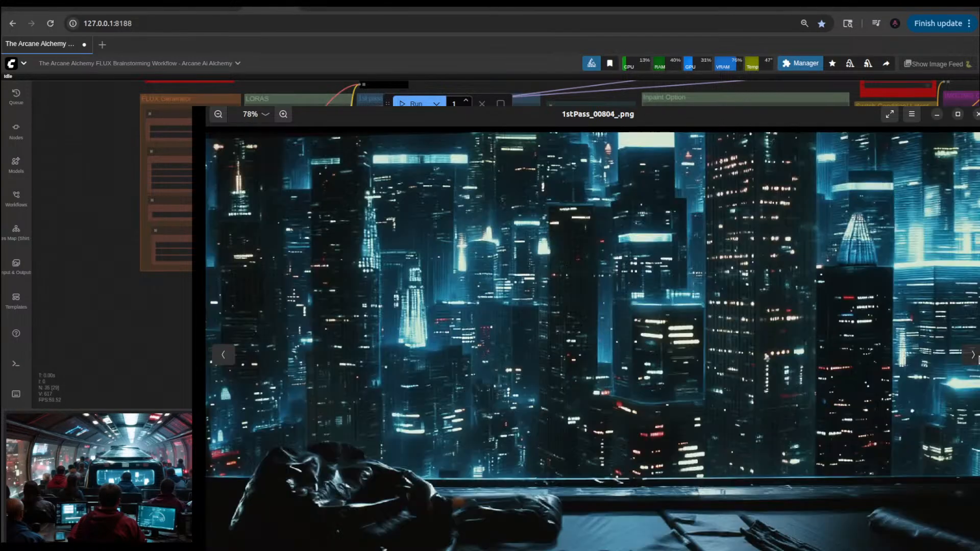
# Step: Examine images 1stPass_00805 through 1stPass_00807, and switch to GIMP showing InpaintOption-Img2Img_00182_.png
pyautogui.click(972, 355)
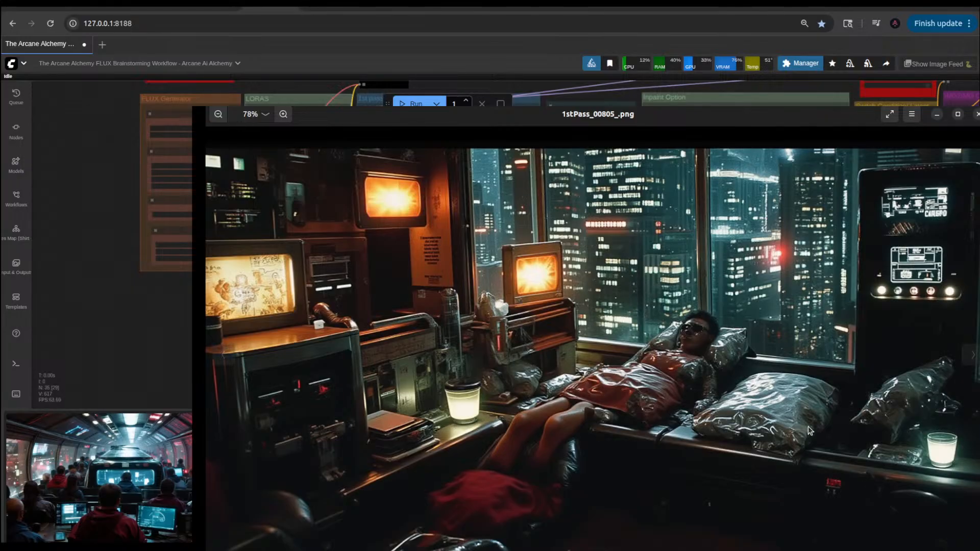
pyautogui.click(972, 355)
pyautogui.click(972, 354)
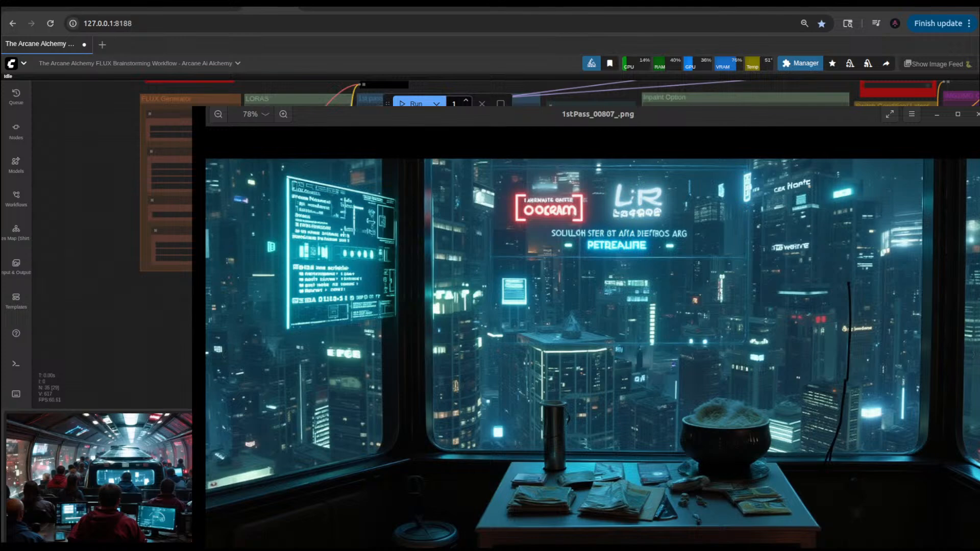
pyautogui.hotkey('alt', 'Tab')
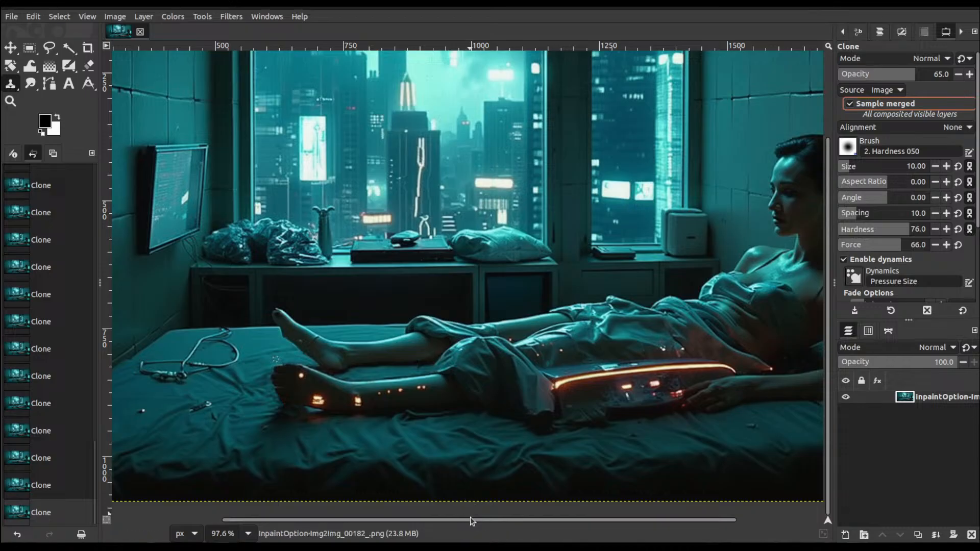
# Step: Examine the reclining figure in GIMP, and skim the thumbnails of the cyberpunk concepts folder in the file manager
pyautogui.moveTo(472, 520); pyautogui.dragTo(500, 521)
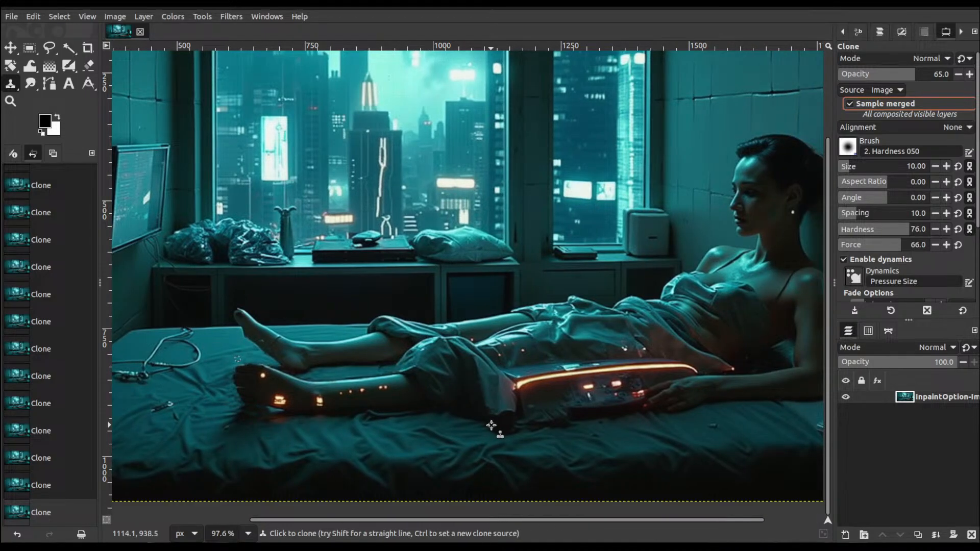
pyautogui.keyDown('ctrl'); pyautogui.scroll(-3, 491, 425); pyautogui.keyUp('ctrl')
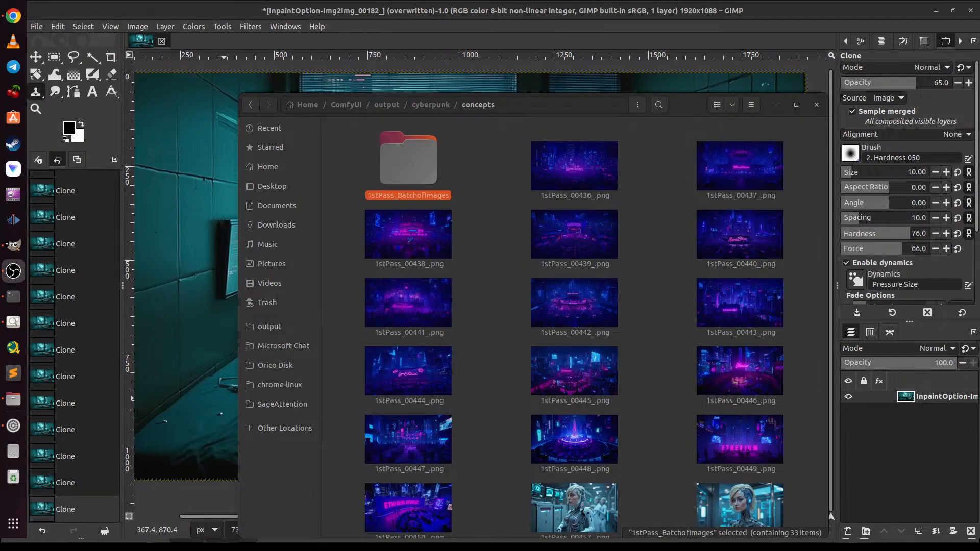
pyautogui.scroll(-3, 496, 320)
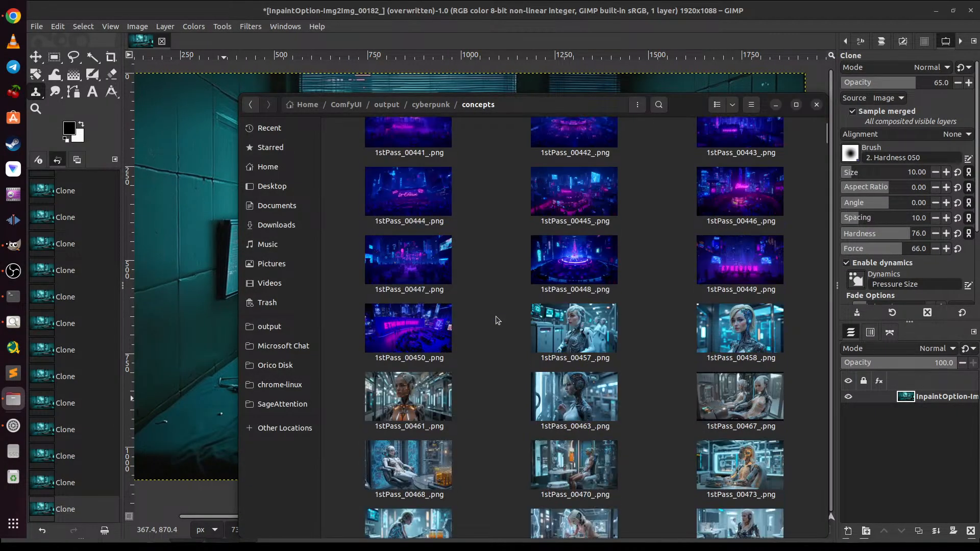
pyautogui.scroll(-10, 497, 320)
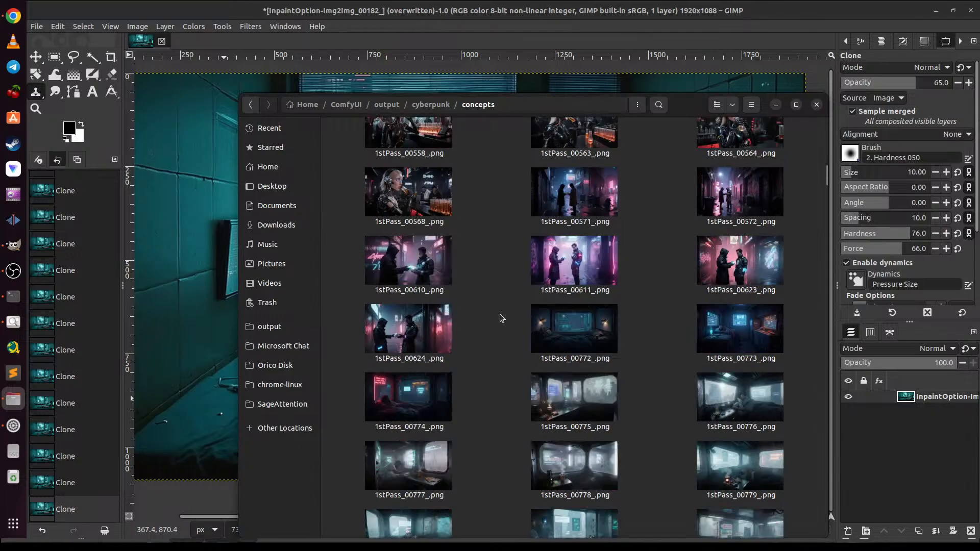
pyautogui.scroll(-5, 502, 318)
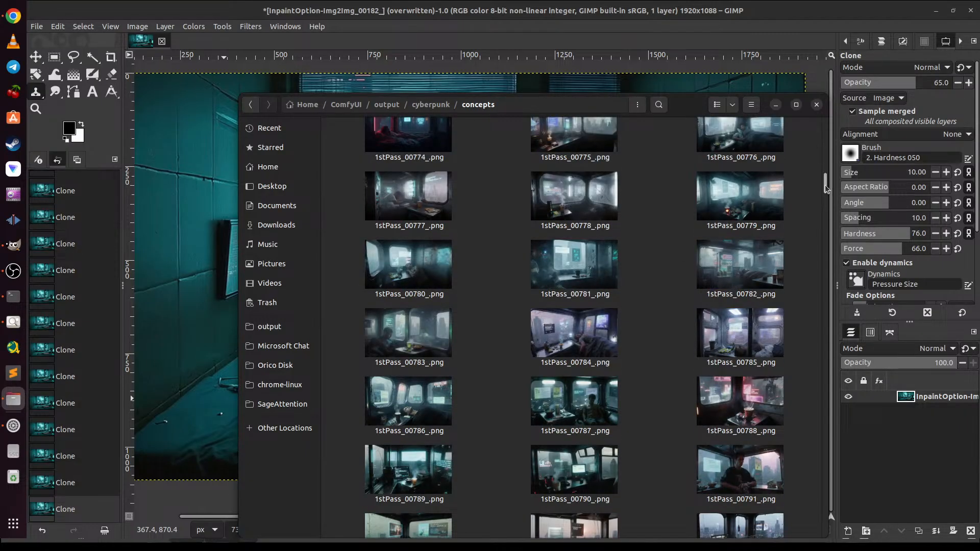
pyautogui.moveTo(826, 188); pyautogui.dragTo(817, 454)
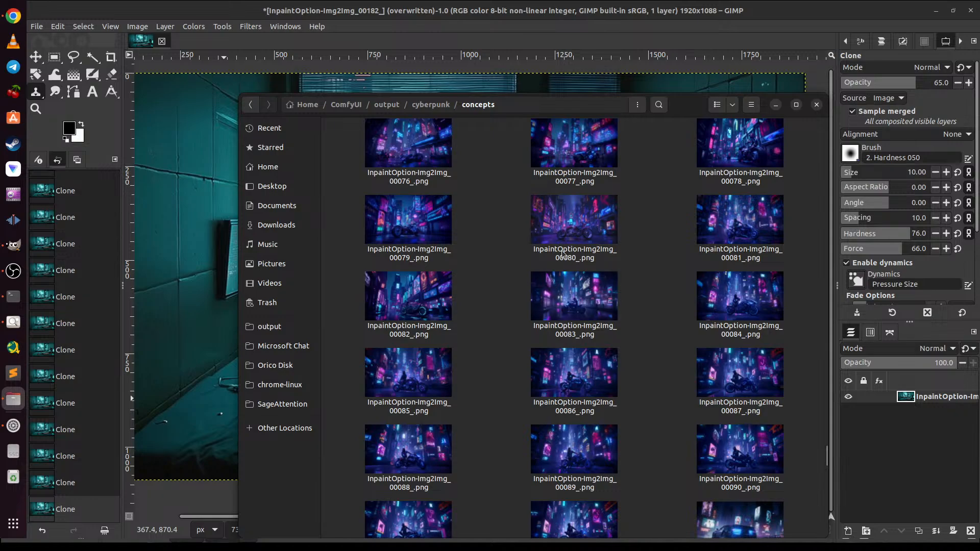
pyautogui.scroll(5, 566, 250)
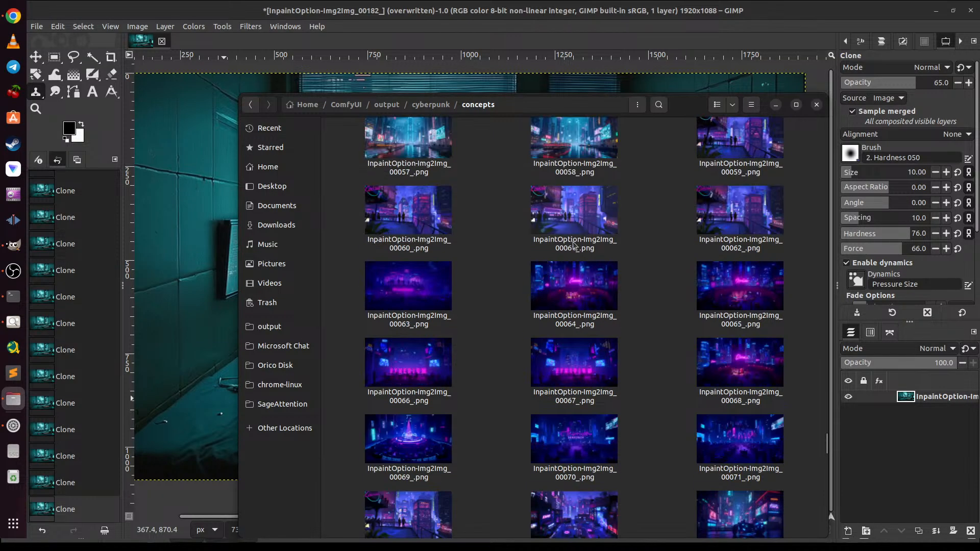
pyautogui.scroll(10, 573, 245)
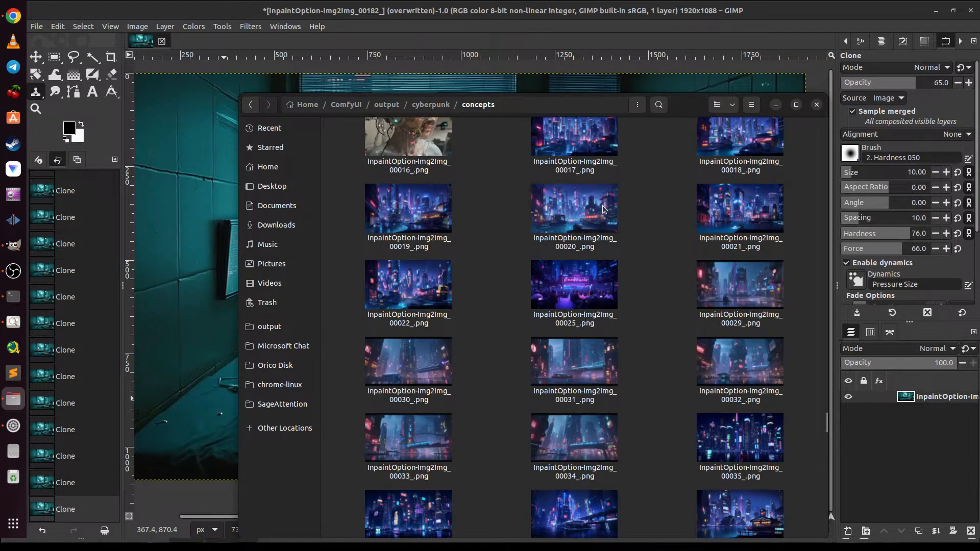
pyautogui.scroll(4, 603, 210)
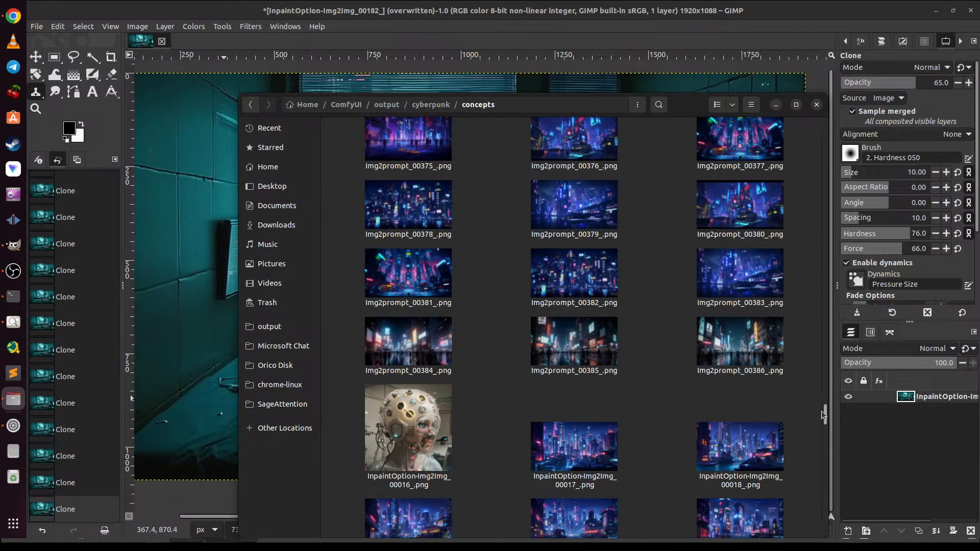
pyautogui.moveTo(824, 413); pyautogui.dragTo(813, 130)
# Step: Open the added folder inside cyberpunk and look through its Cadets and GGUF-HiresUpscale3rdpass images
pyautogui.click(430, 105)
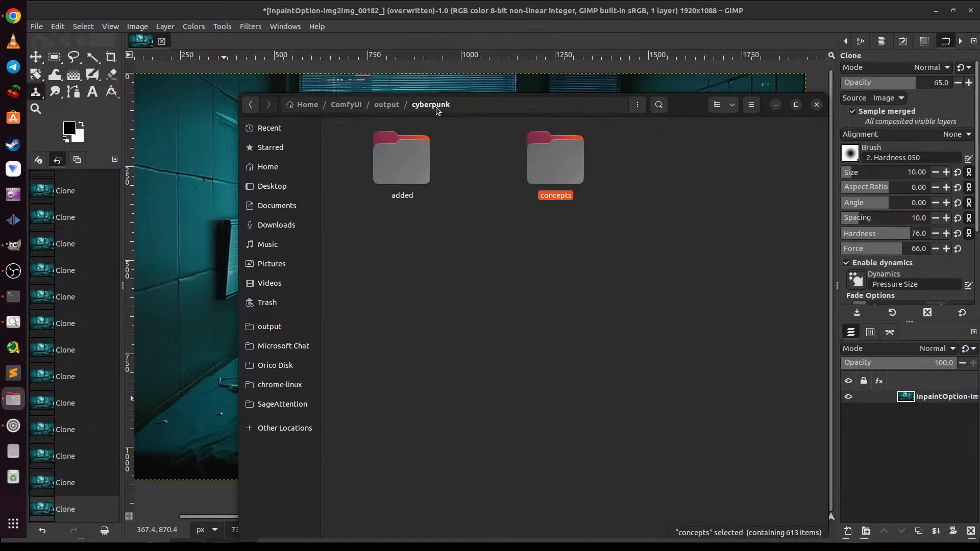
pyautogui.click(413, 172)
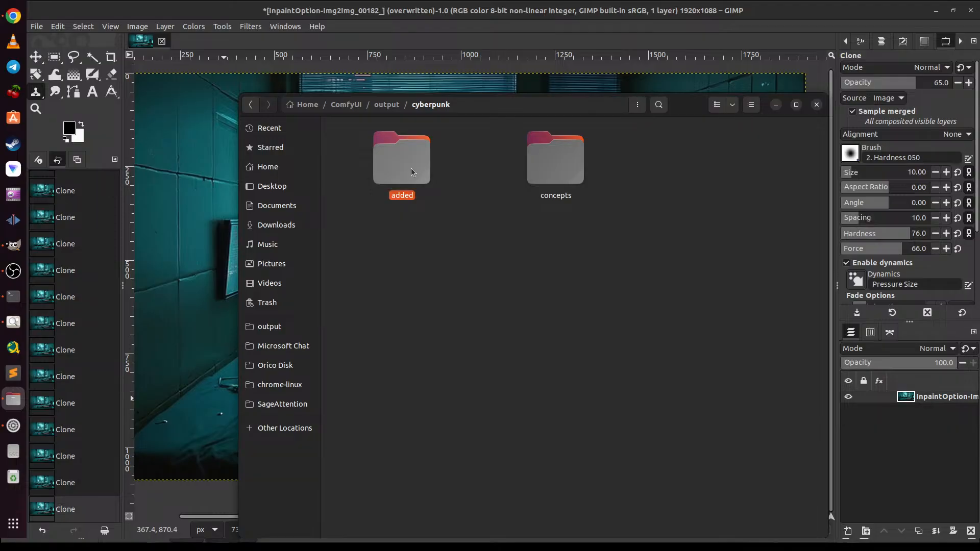
pyautogui.doubleClick(412, 172)
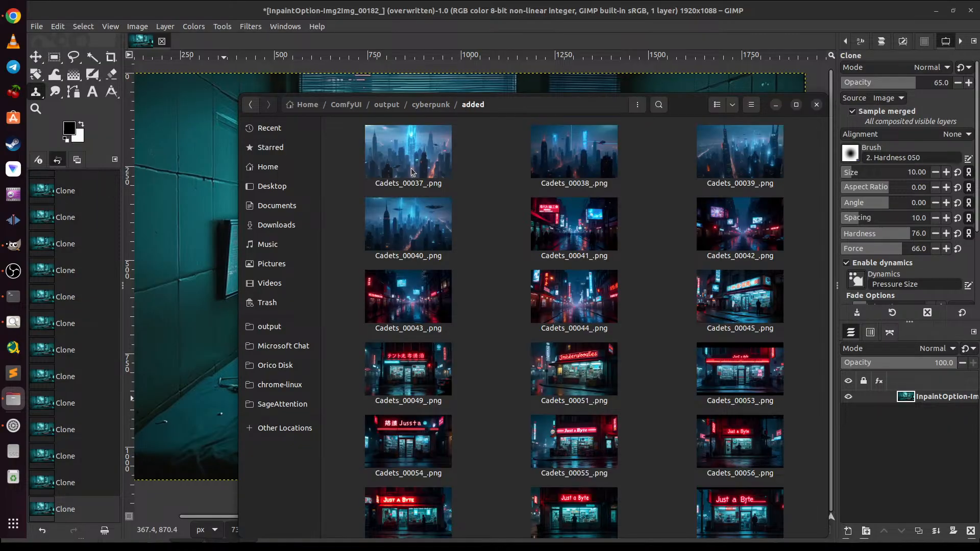
pyautogui.moveTo(826, 199); pyautogui.dragTo(827, 395)
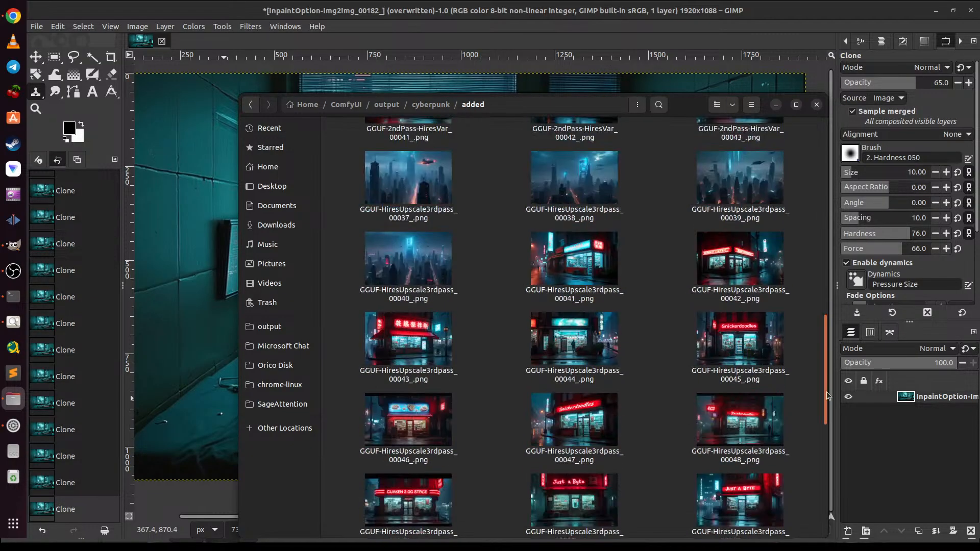
# Step: Return to the concepts folder and look through the 1stPass thumbnails as far as 1stPass_00852_.png
pyautogui.click(439, 105)
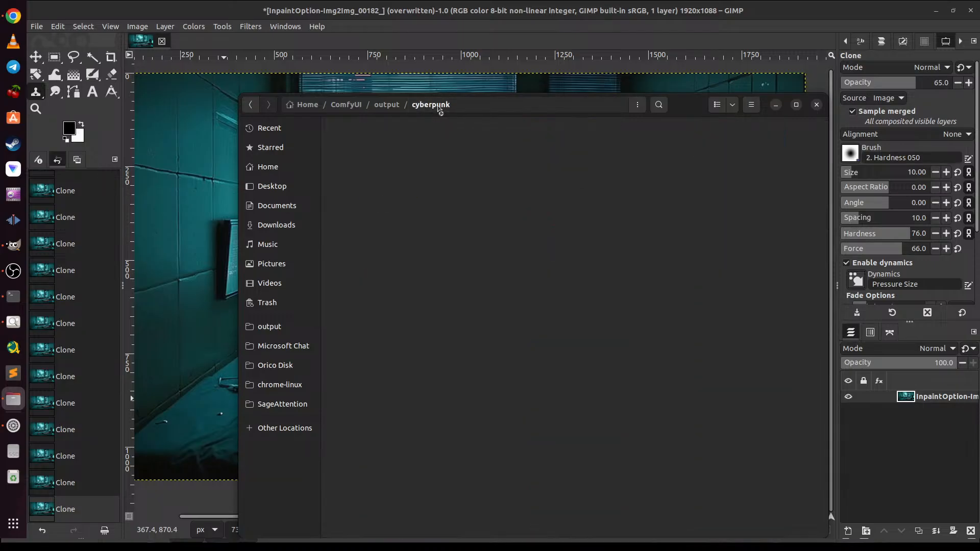
pyautogui.doubleClick(546, 160)
pyautogui.scroll(-5, 652, 305)
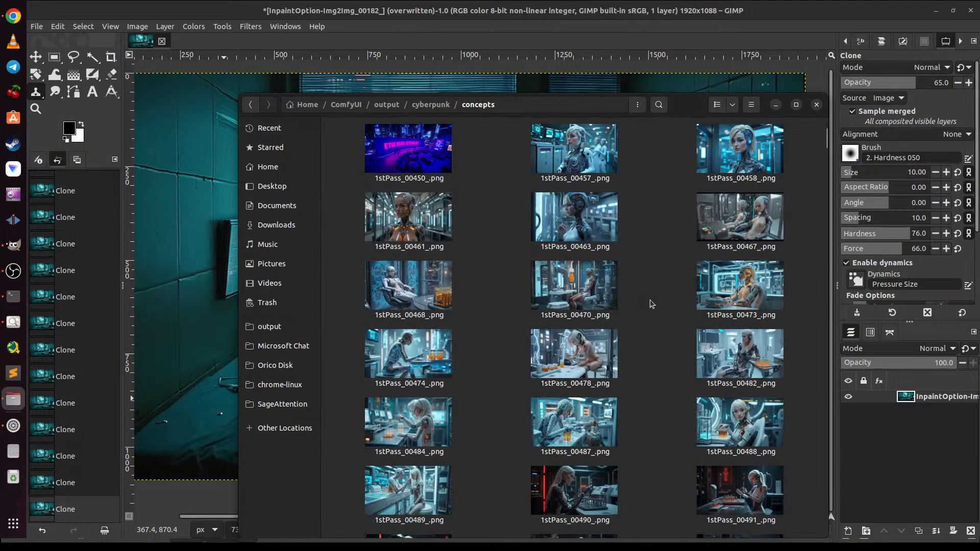
pyautogui.scroll(-20, 651, 304)
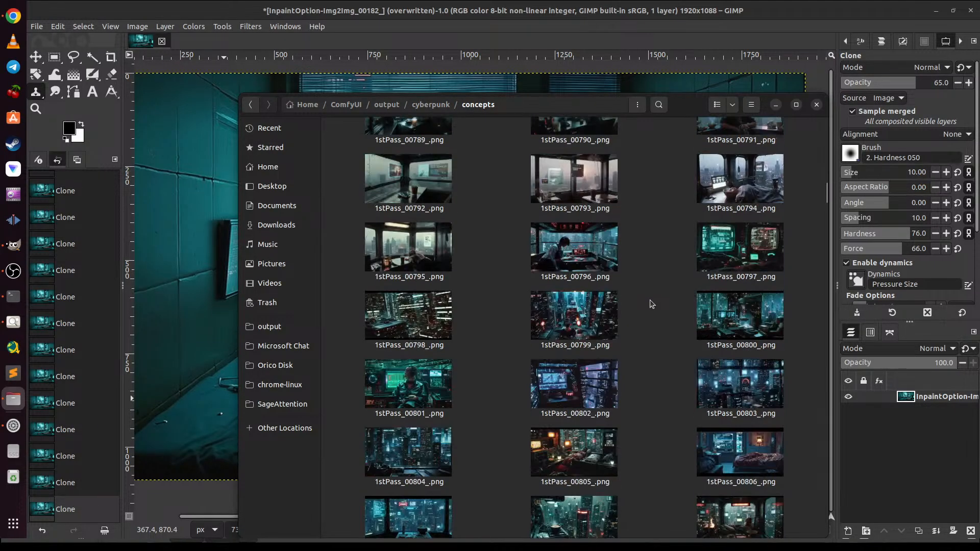
pyautogui.scroll(-5, 652, 304)
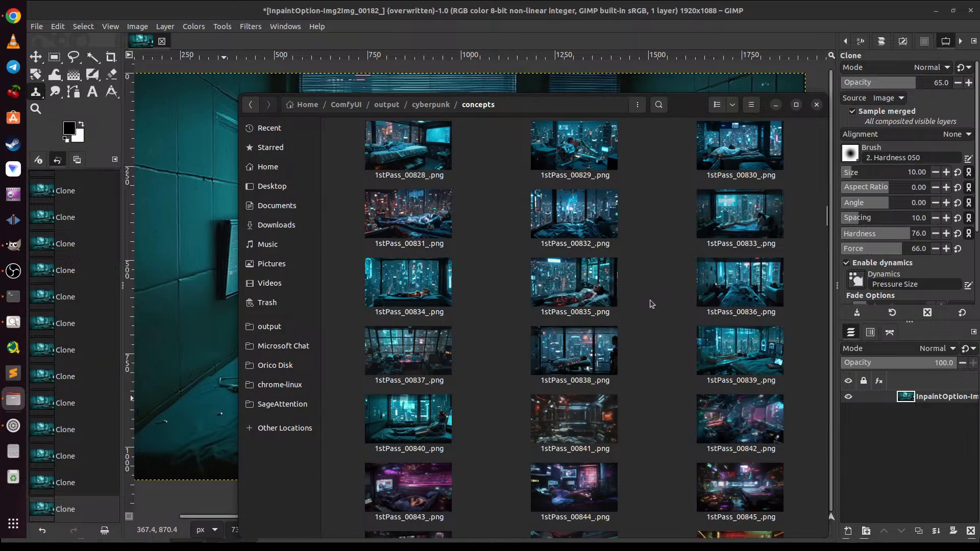
pyautogui.scroll(-15, 617, 269)
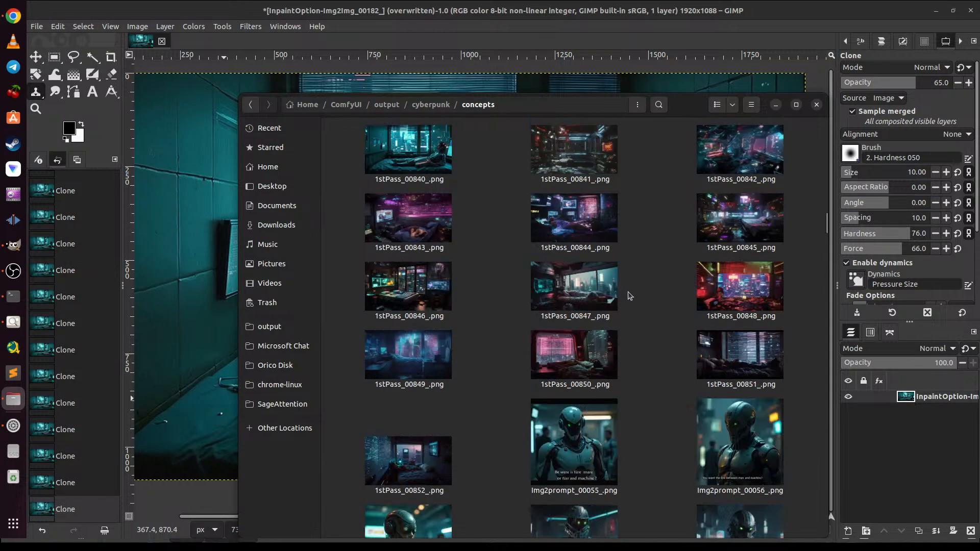
# Step: Browse onward through the Img2prompt and InpaintOption-Img2Img thumbnails, and select InpaintOption-Img2Img_00140_.png
pyautogui.scroll(-20, 630, 295)
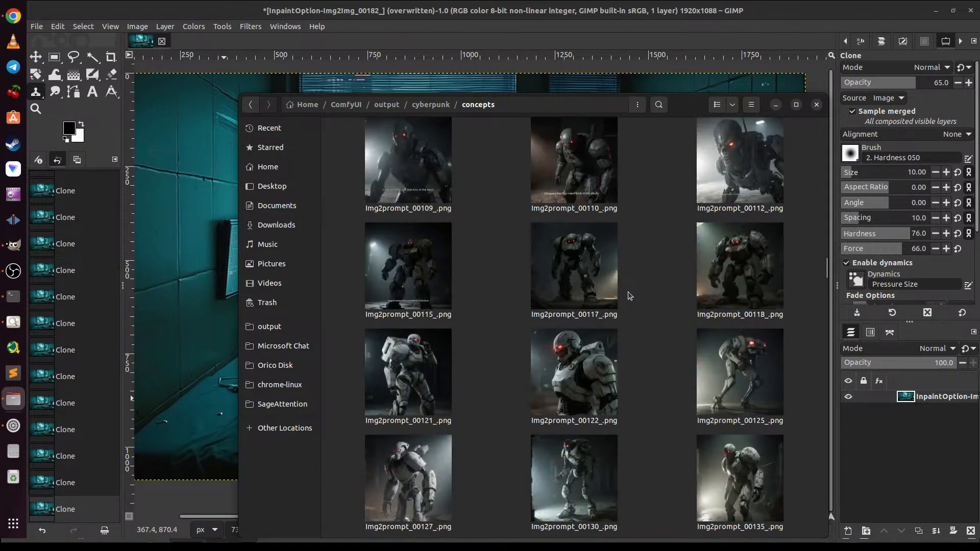
pyautogui.scroll(-20, 630, 295)
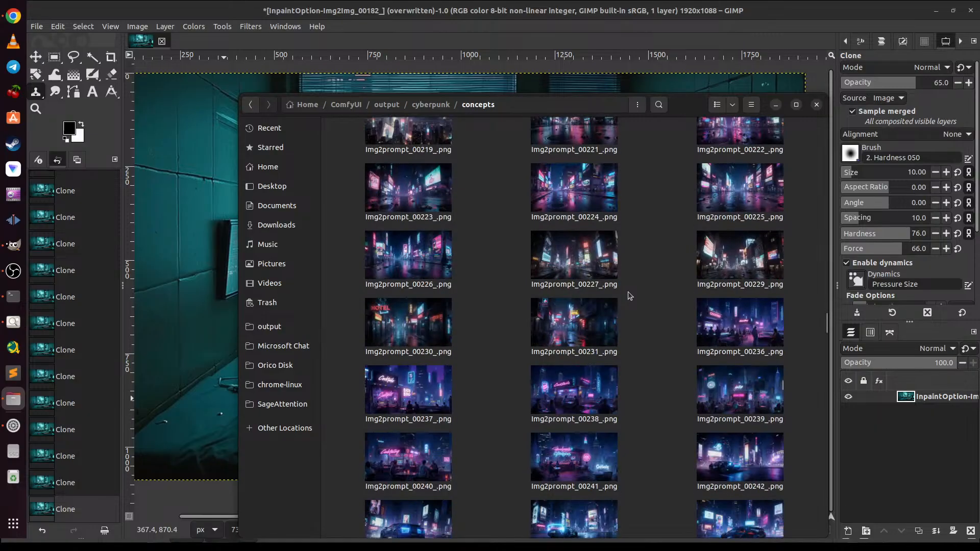
pyautogui.scroll(-15, 630, 295)
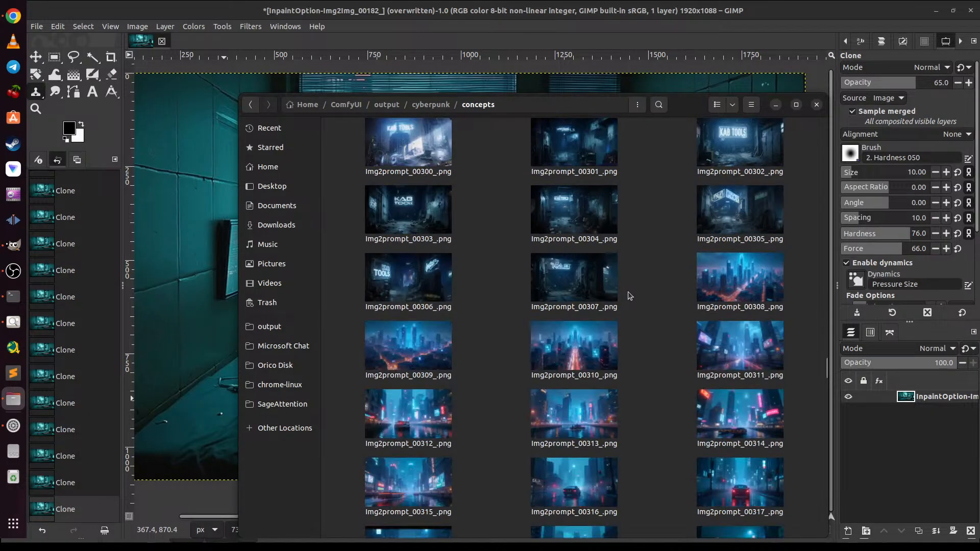
pyautogui.scroll(-20, 629, 295)
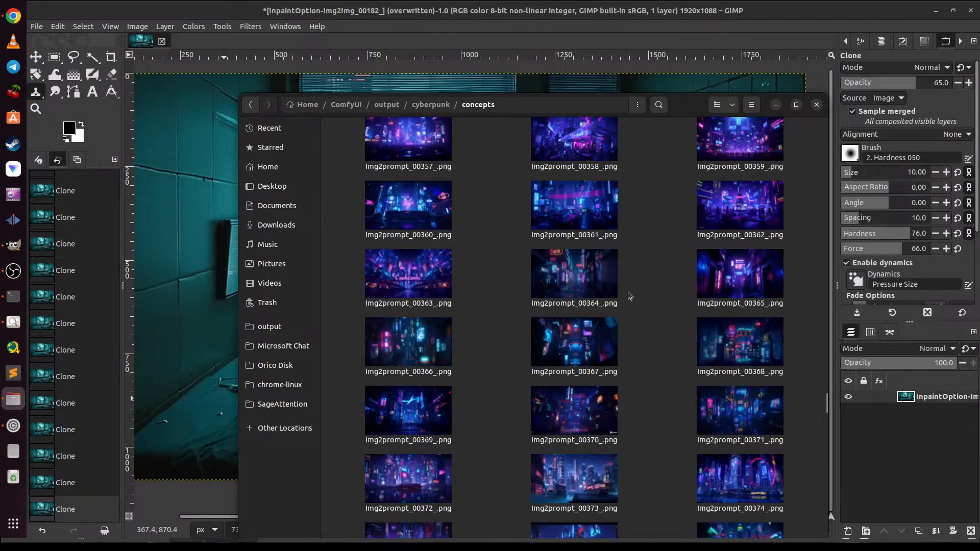
pyautogui.scroll(-15, 630, 295)
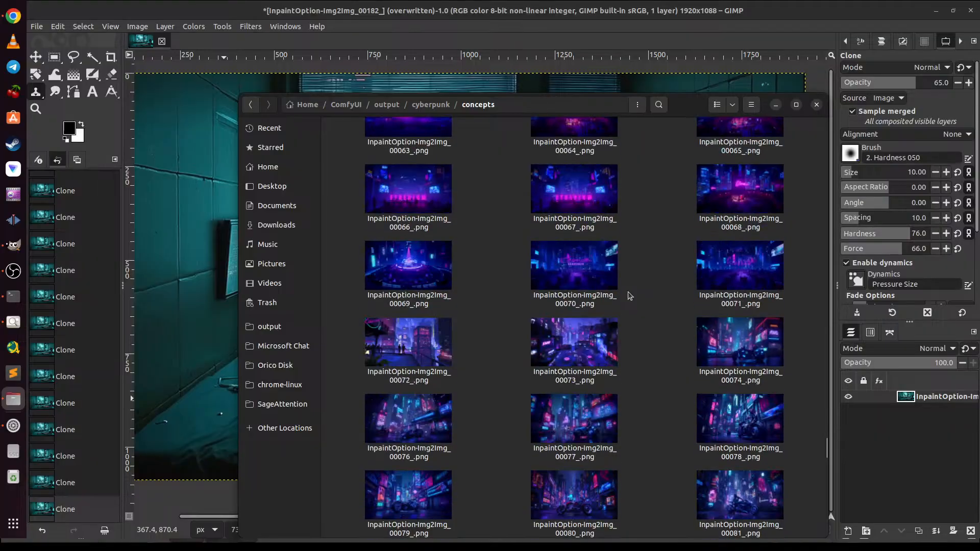
pyautogui.scroll(-4, 629, 295)
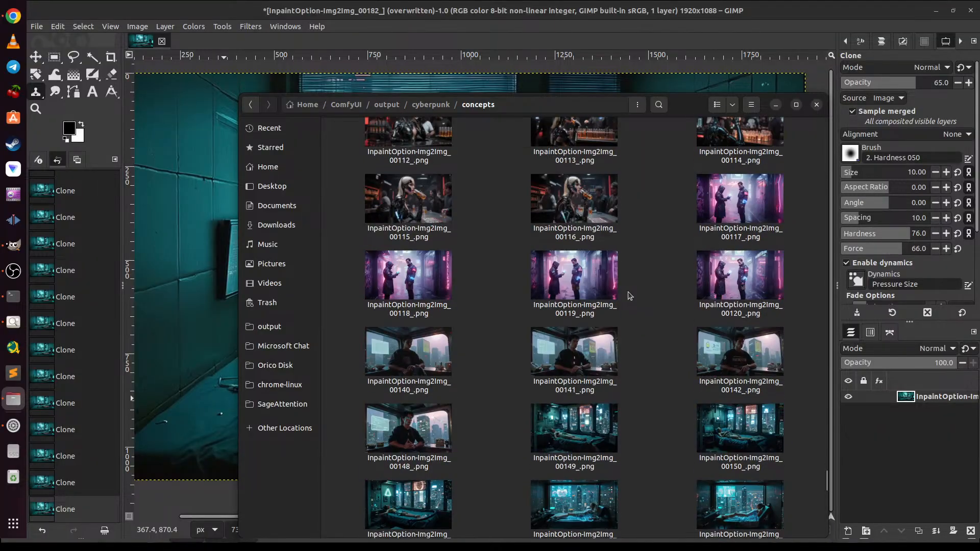
pyautogui.scroll(-3, 629, 295)
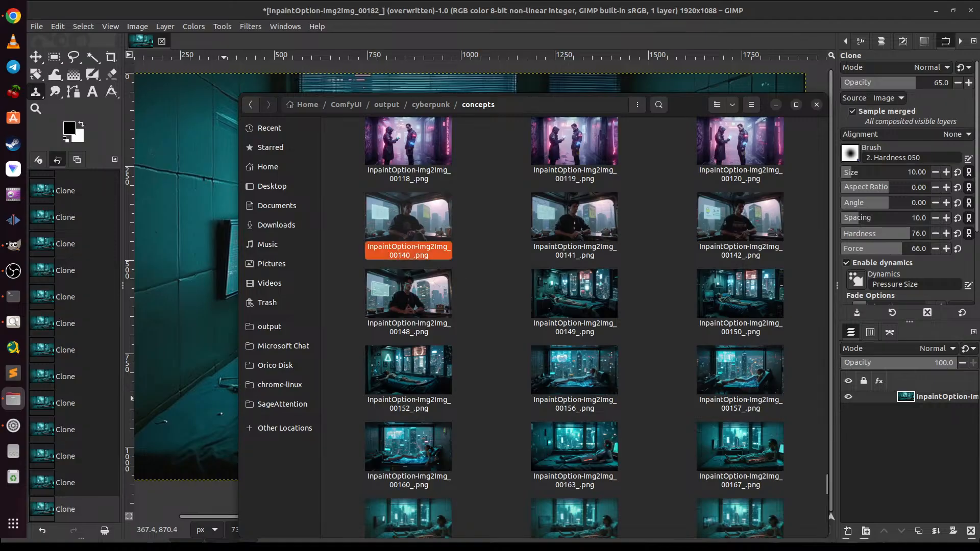
# Step: Open InpaintOption-Img2Img_00140_.png in the image viewer and compare it with variations 00141, 00142 and 00148 of the seated man
pyautogui.press('Return')
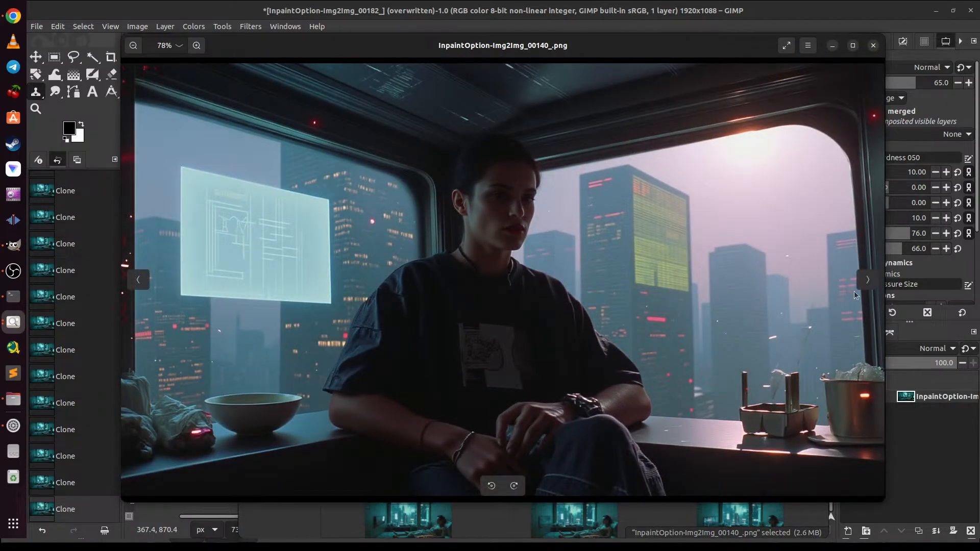
pyautogui.click(868, 280)
pyautogui.click(868, 280)
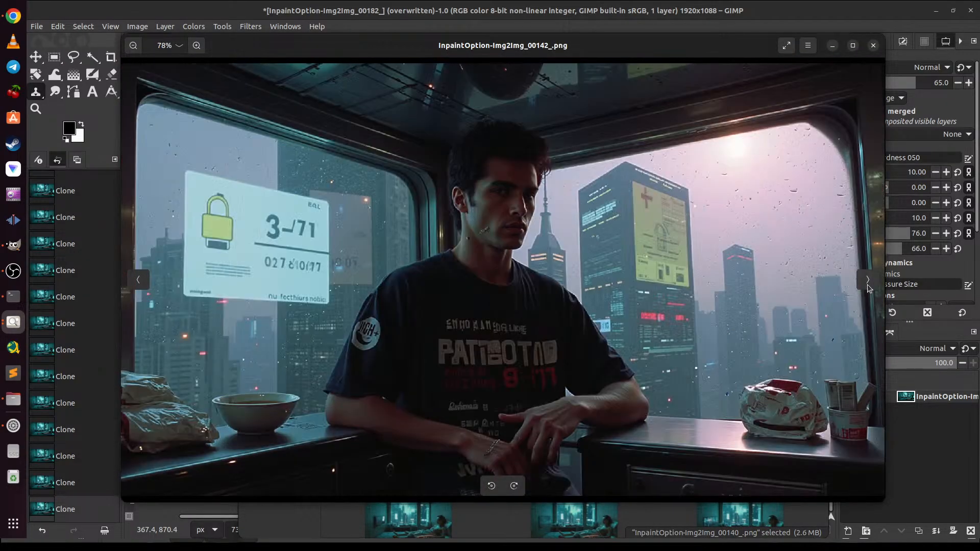
pyautogui.click(867, 286)
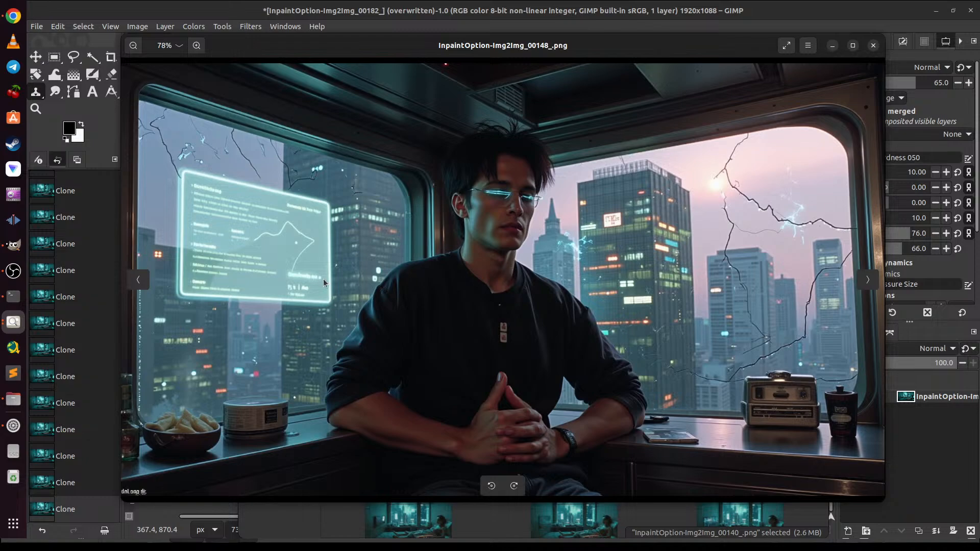
pyautogui.click(137, 284)
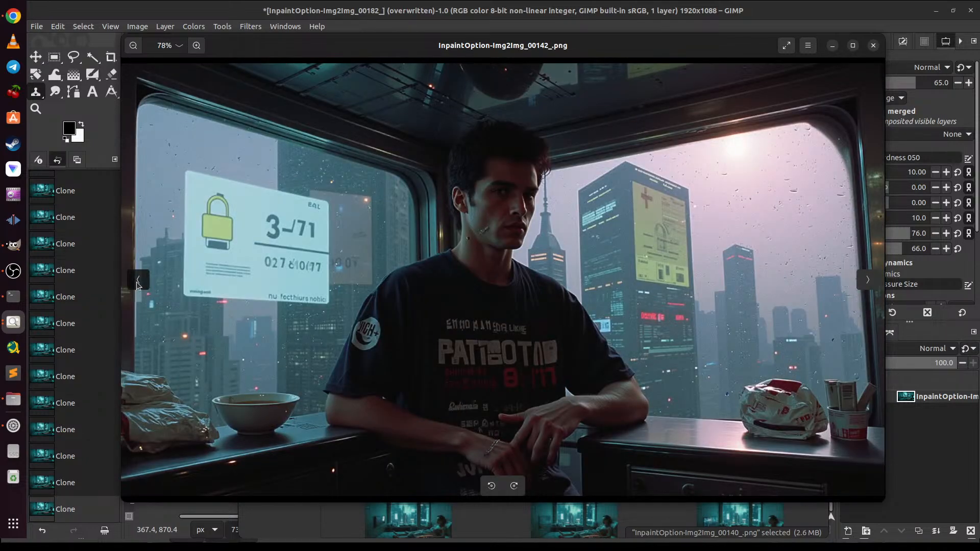
pyautogui.click(136, 281)
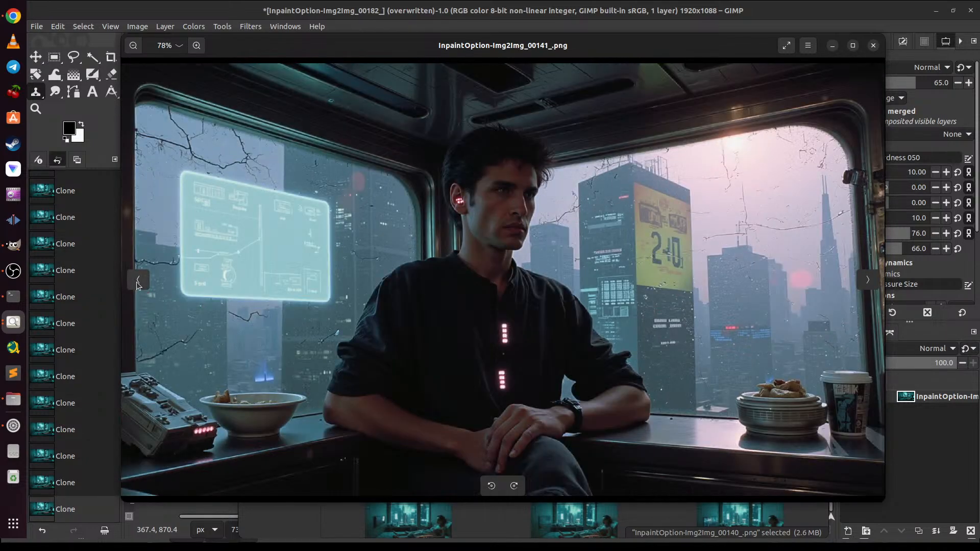
pyautogui.click(868, 280)
pyautogui.click(867, 280)
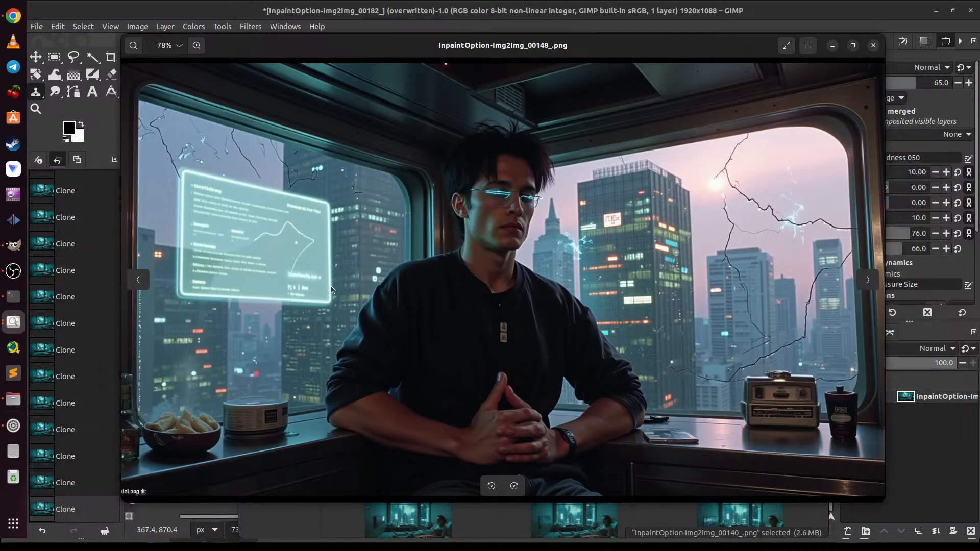
# Step: Examine the bedroom variations from InpaintOption-Img2Img_00149_.png through InpaintOption-Img2Img_00156_.png
pyautogui.click(871, 282)
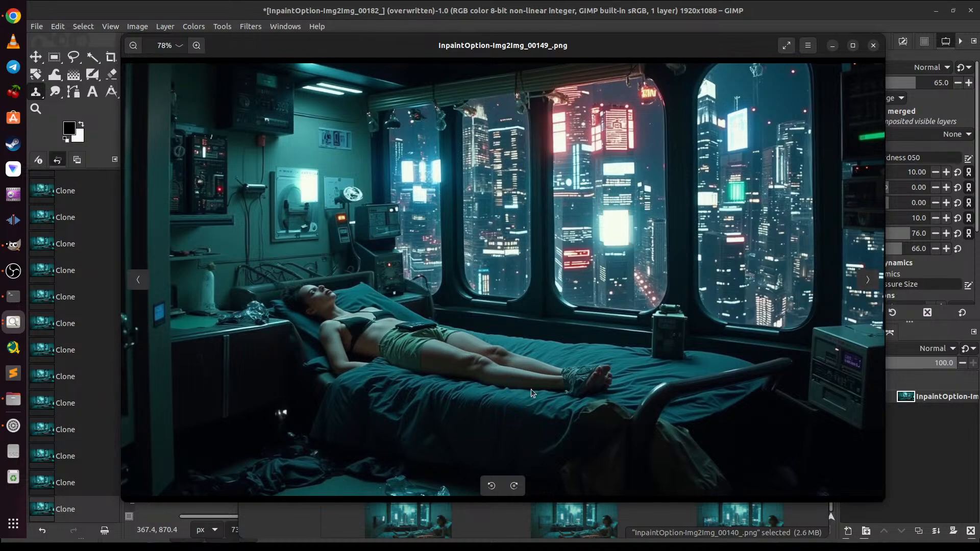
pyautogui.click(869, 279)
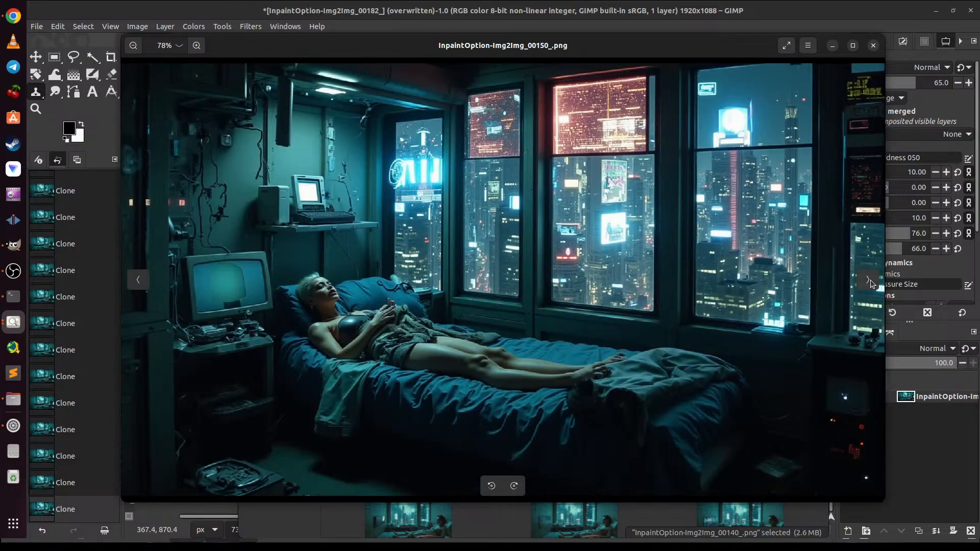
pyautogui.click(869, 280)
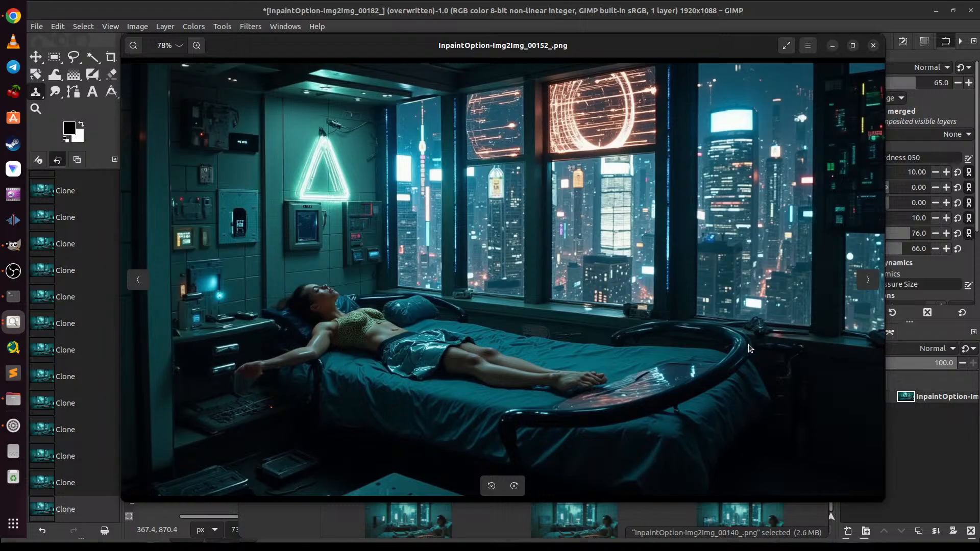
pyautogui.click(868, 279)
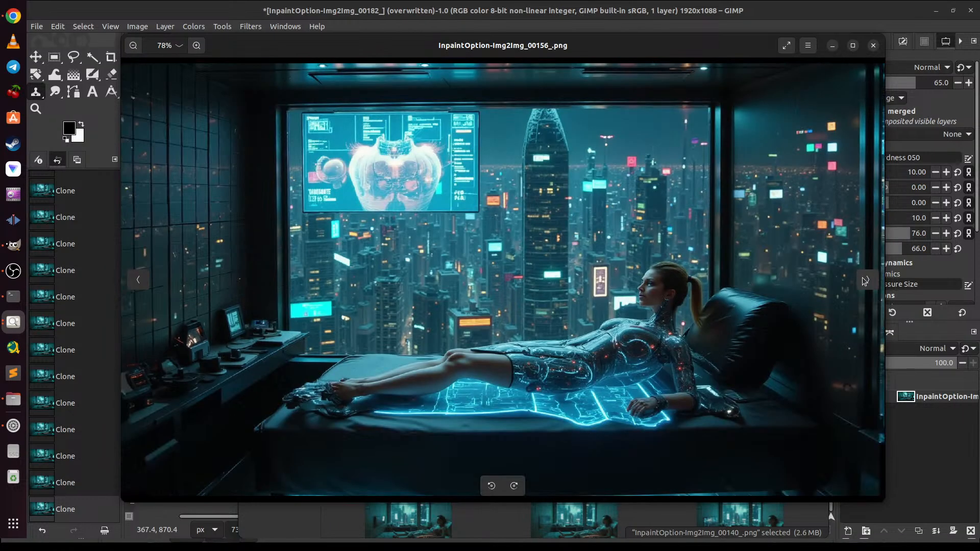
# Step: Examine the bedroom variations from InpaintOption-Img2Img_00157_.png through InpaintOption-Img2Img_00163_.png, and minimize the image viewer
pyautogui.click(868, 279)
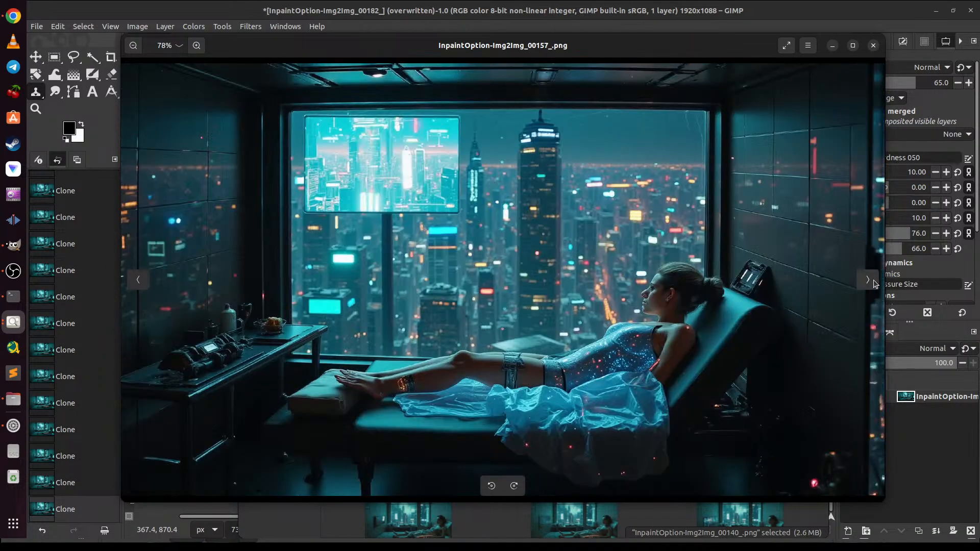
pyautogui.click(871, 280)
pyautogui.click(871, 281)
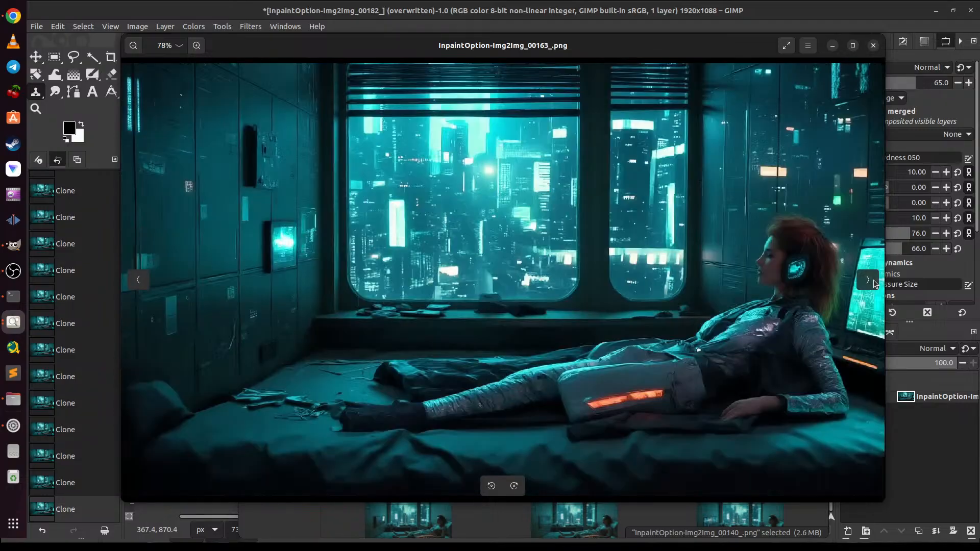
pyautogui.click(832, 50)
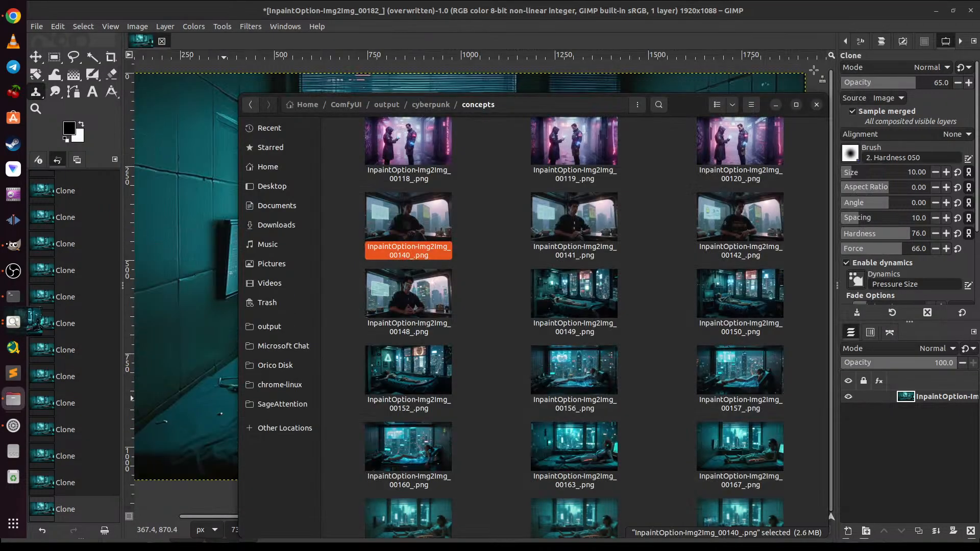
# Step: Browse the concepts thumbnails from 00140 to 00227, moving the folder window aside to compare them with the bedroom image open in GIMP
pyautogui.scroll(-10, 614, 379)
pyautogui.scroll(2, 613, 379)
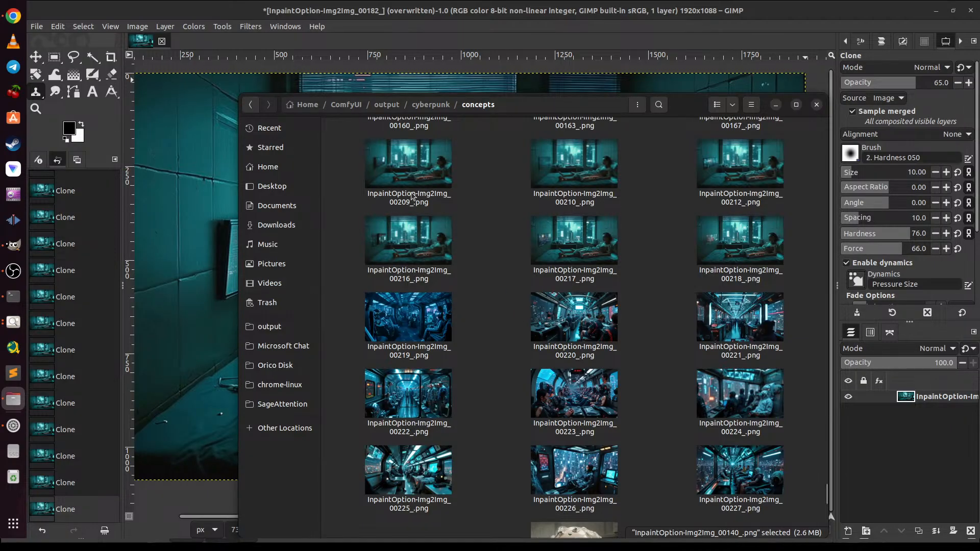
pyautogui.moveTo(692, 108); pyautogui.dragTo(682, 453)
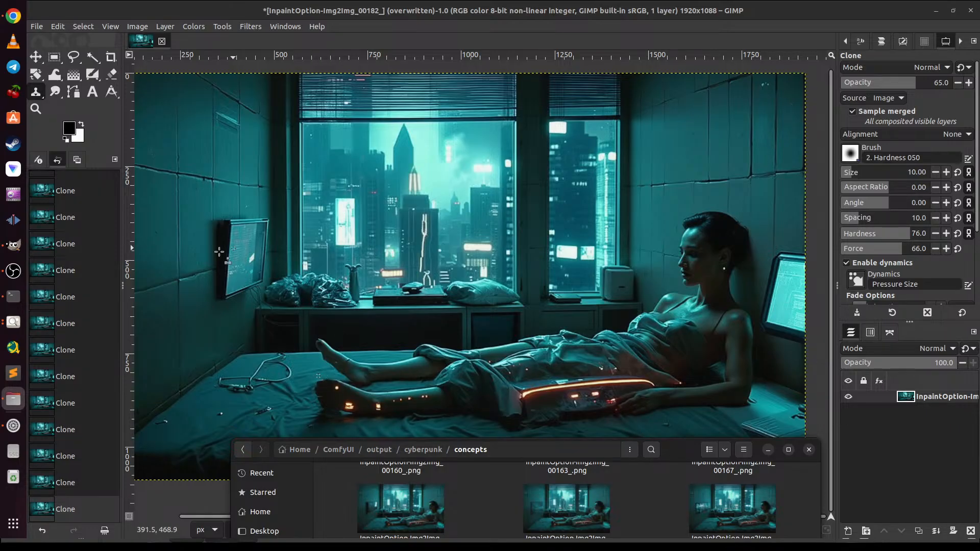
pyautogui.moveTo(675, 453); pyautogui.dragTo(647, 166)
pyautogui.scroll(3, 465, 309)
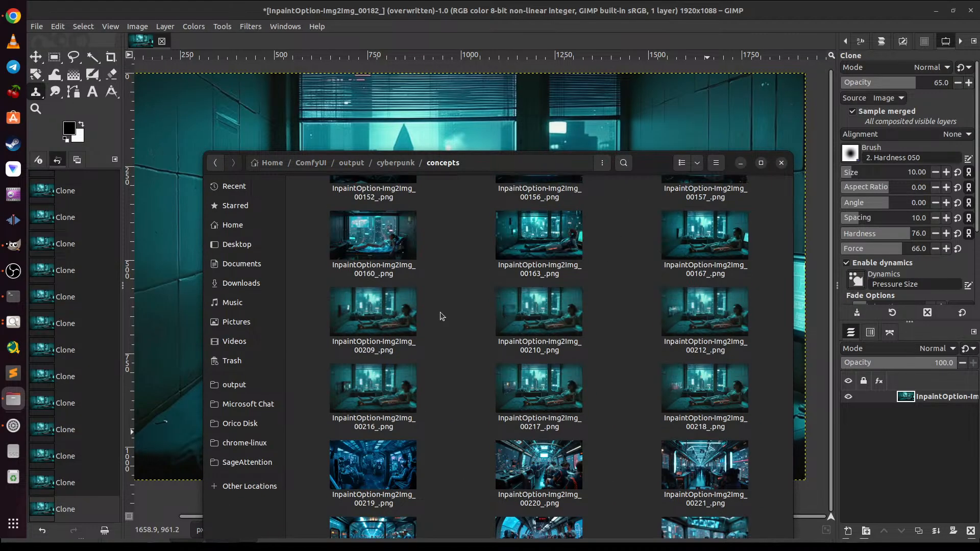
# Step: Open InpaintOption-Img2Img_00167_.png and examine the wall screen in variations 00209, 00210, 00212, 00216 and 00217
pyautogui.doubleClick(699, 252)
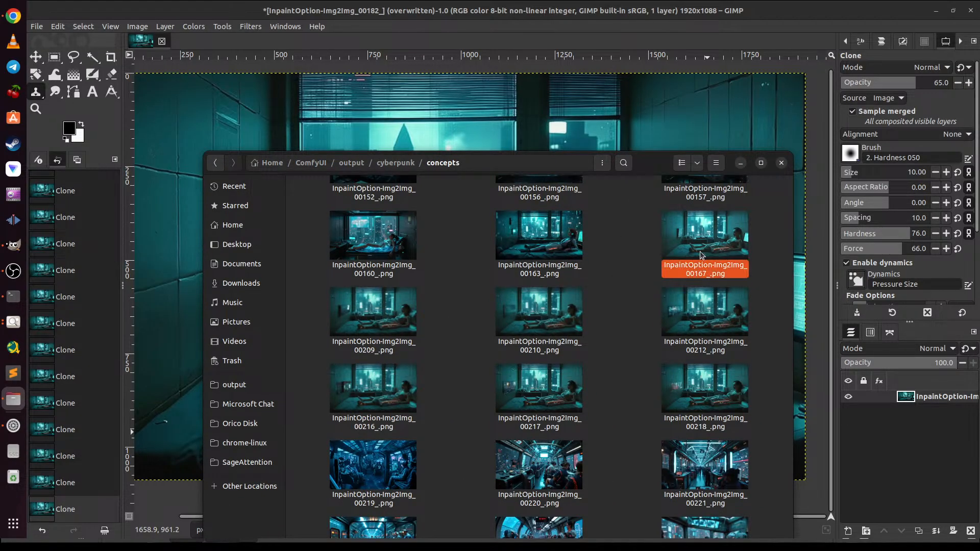
pyautogui.click(874, 282)
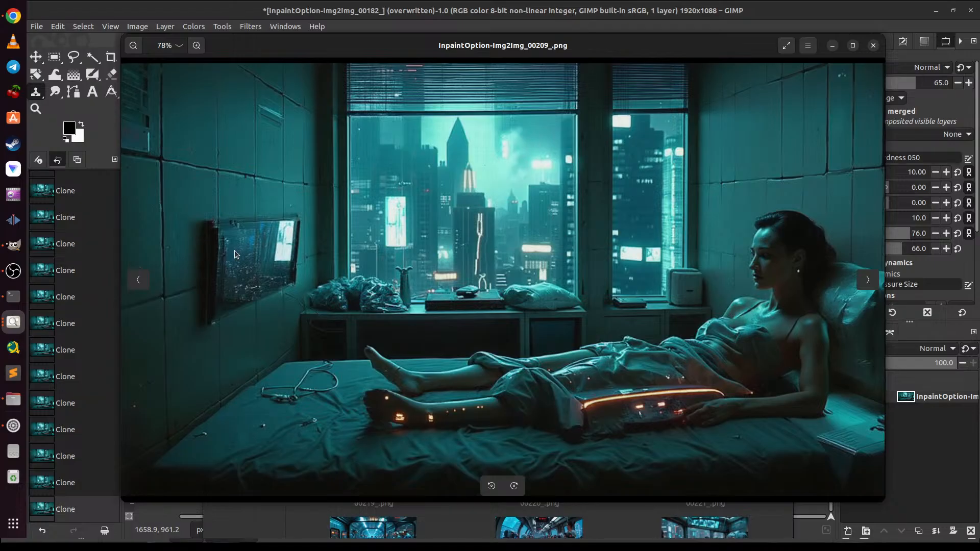
pyautogui.click(874, 282)
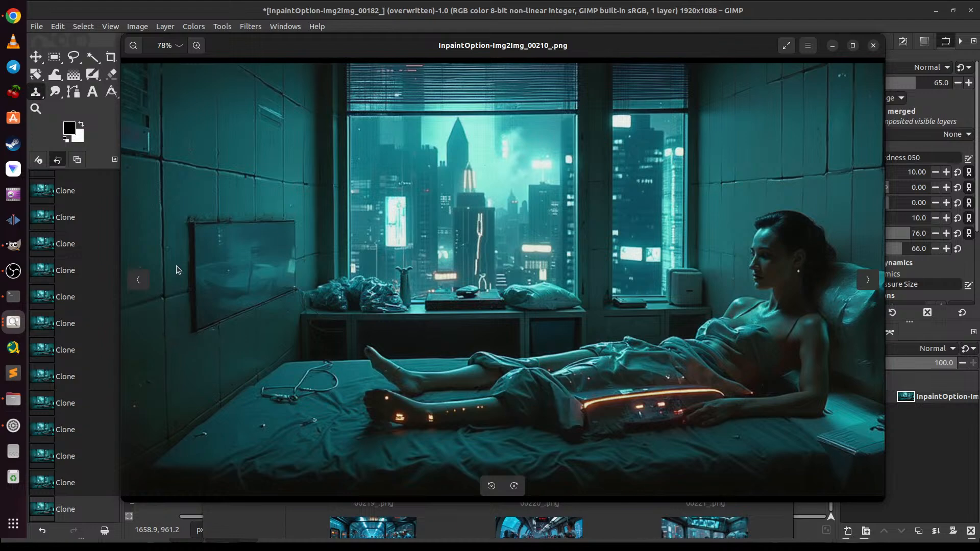
pyautogui.click(875, 280)
pyautogui.click(874, 280)
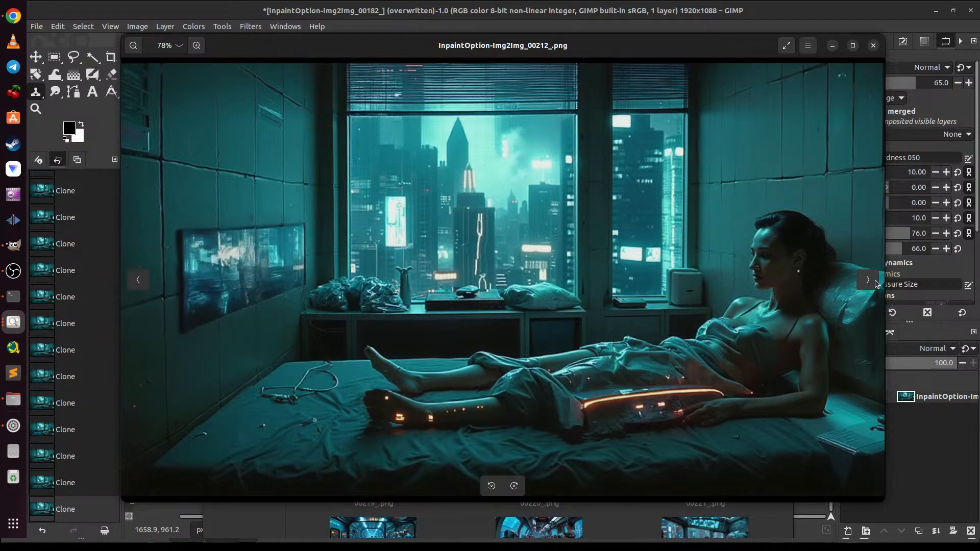
pyautogui.click(875, 280)
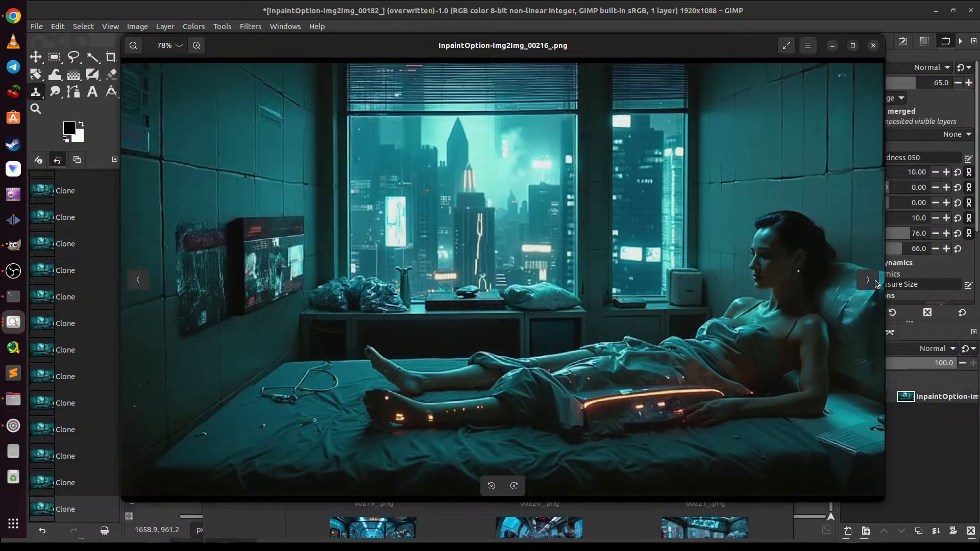
pyautogui.click(875, 280)
pyautogui.click(875, 280)
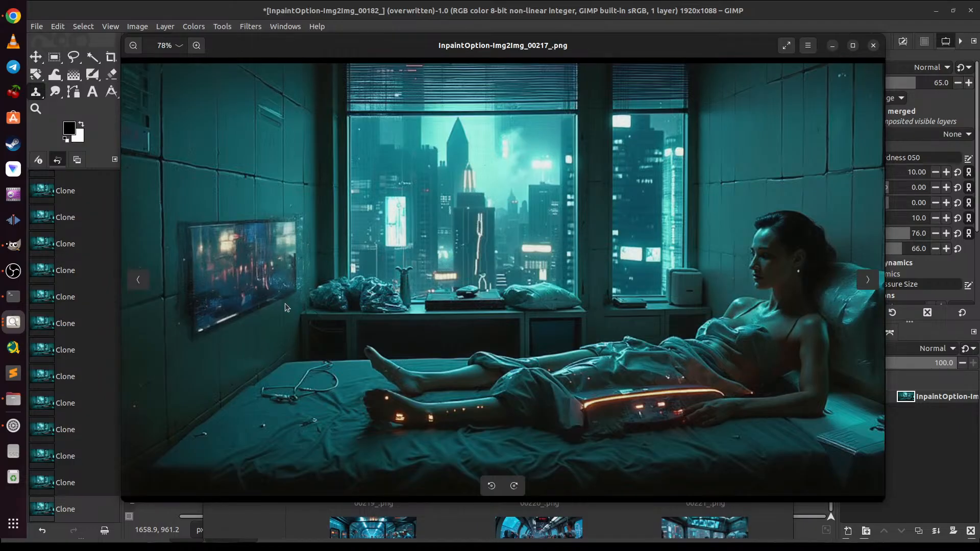
# Step: View InpaintOption-Img2Img_00218_.png and compare its wall screen with the preceding variations
pyautogui.click(867, 280)
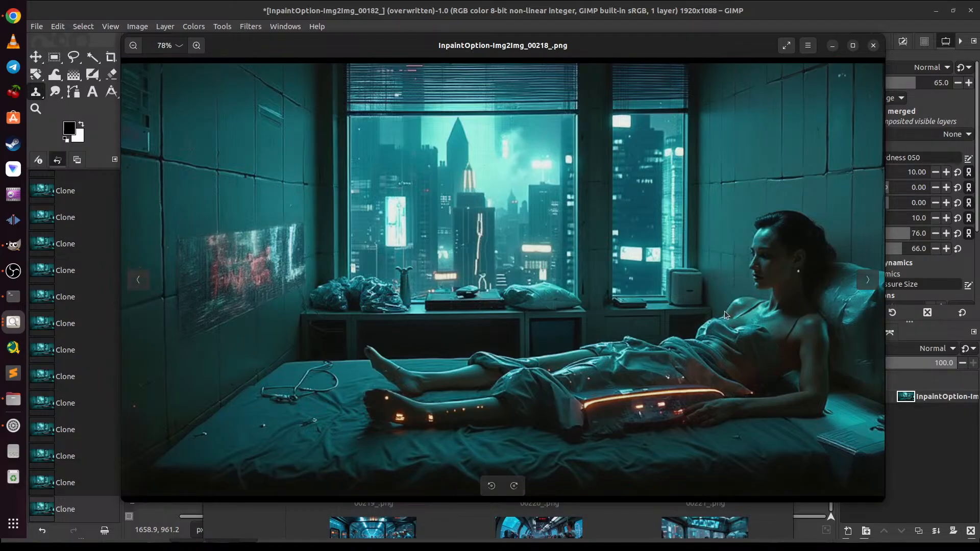
pyautogui.click(142, 290)
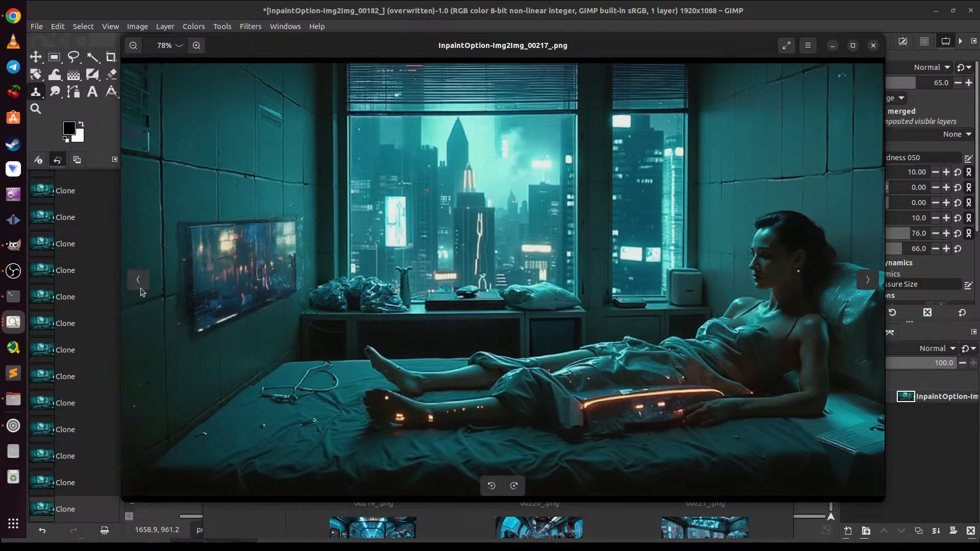
pyautogui.click(142, 291)
pyautogui.click(142, 291)
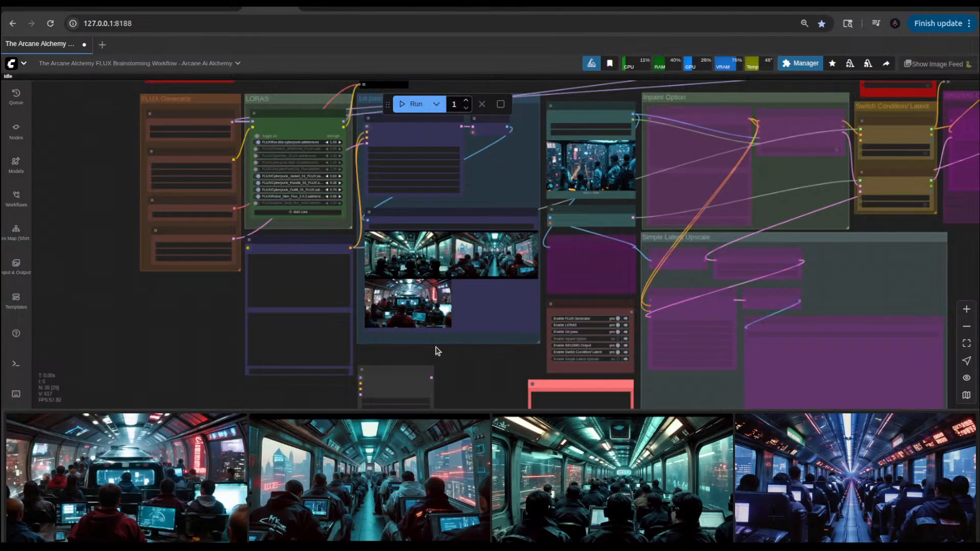
# Step: In the ComfyUI workflow, examine the three crowded skytram images in the Save Image (1st Pass) node
pyautogui.scroll(10, 490, 344)
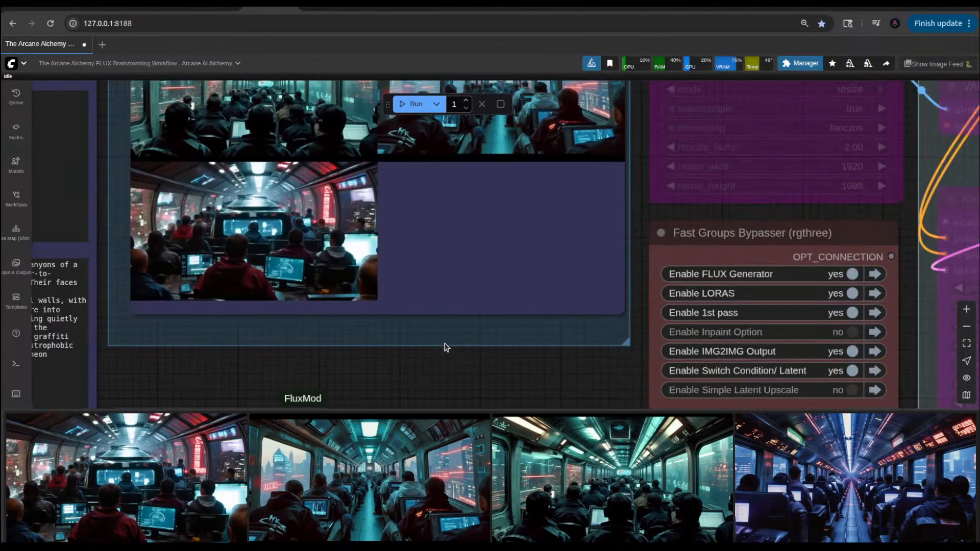
pyautogui.scroll(2, 413, 361)
pyautogui.moveTo(413, 360); pyautogui.dragTo(496, 424)
pyautogui.scroll(-3, 494, 351)
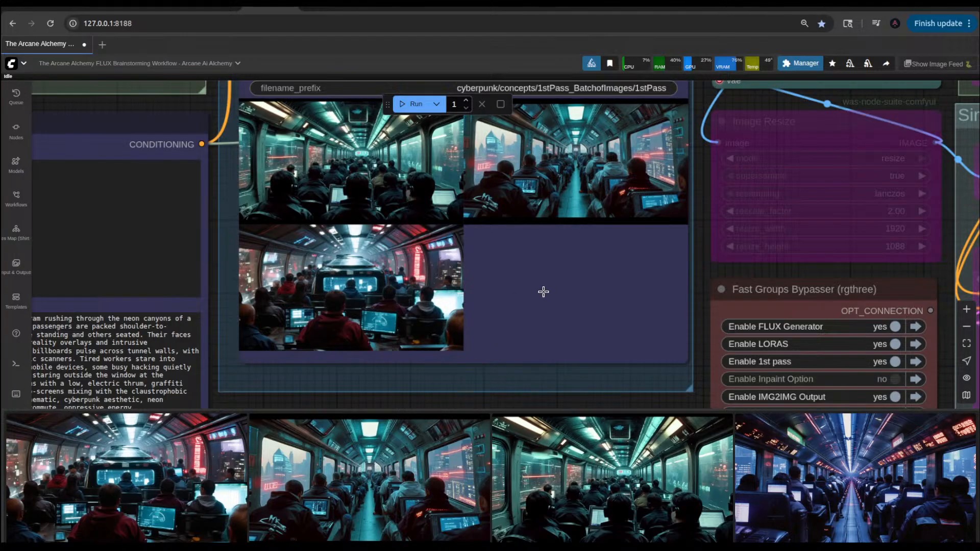
pyautogui.scroll(5, 469, 233)
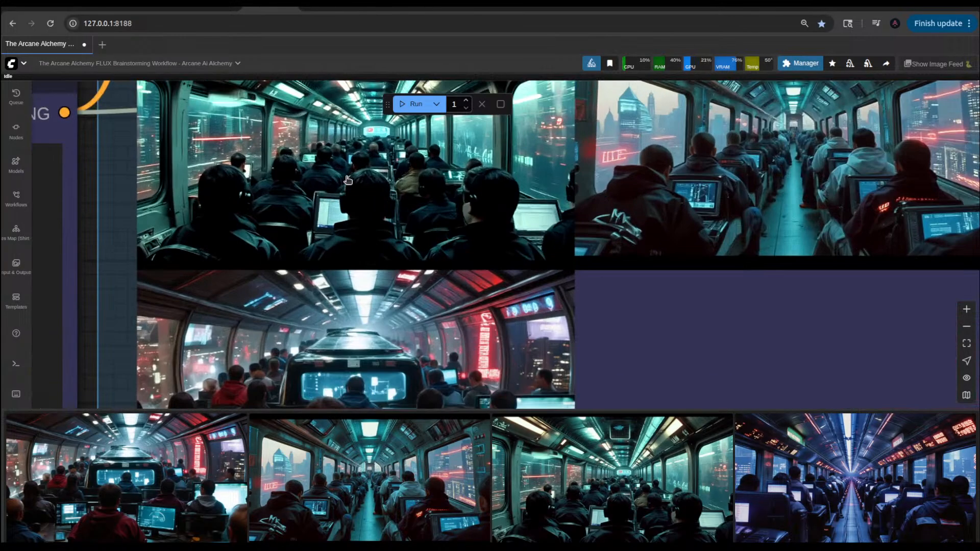
pyautogui.scroll(-3, 493, 242)
pyautogui.scroll(-3, 492, 242)
pyautogui.scroll(2, 601, 273)
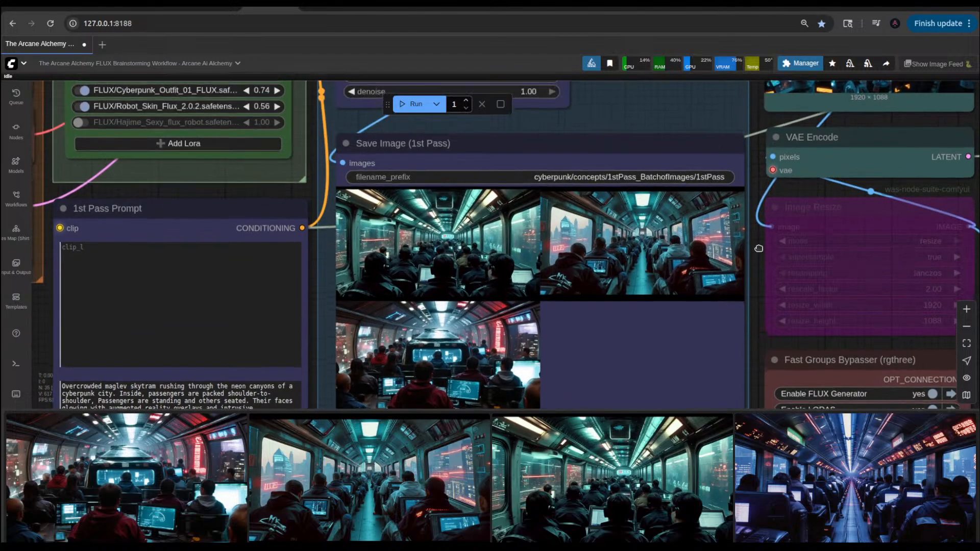
pyautogui.scroll(3, 696, 265)
pyautogui.scroll(6, 697, 265)
pyautogui.scroll(-4, 696, 264)
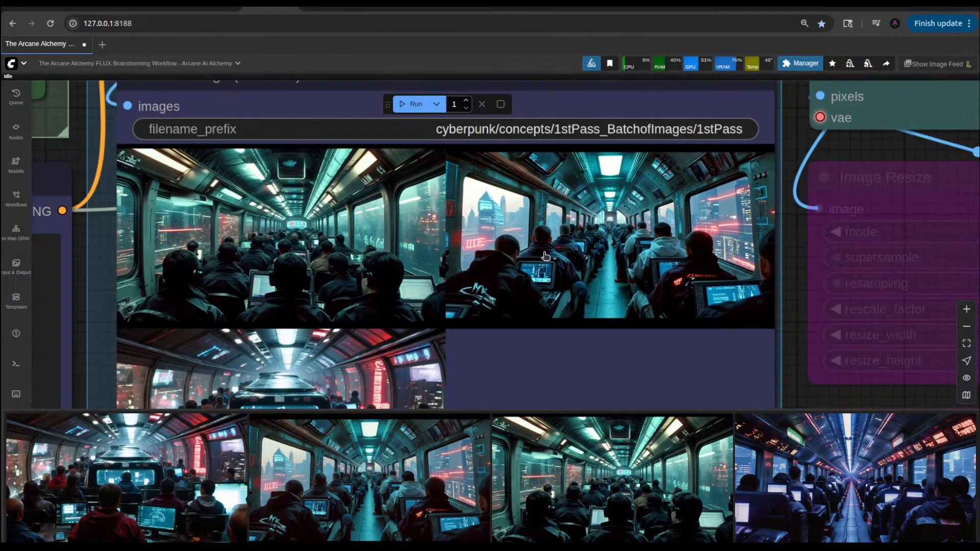
pyautogui.scroll(-5, 381, 281)
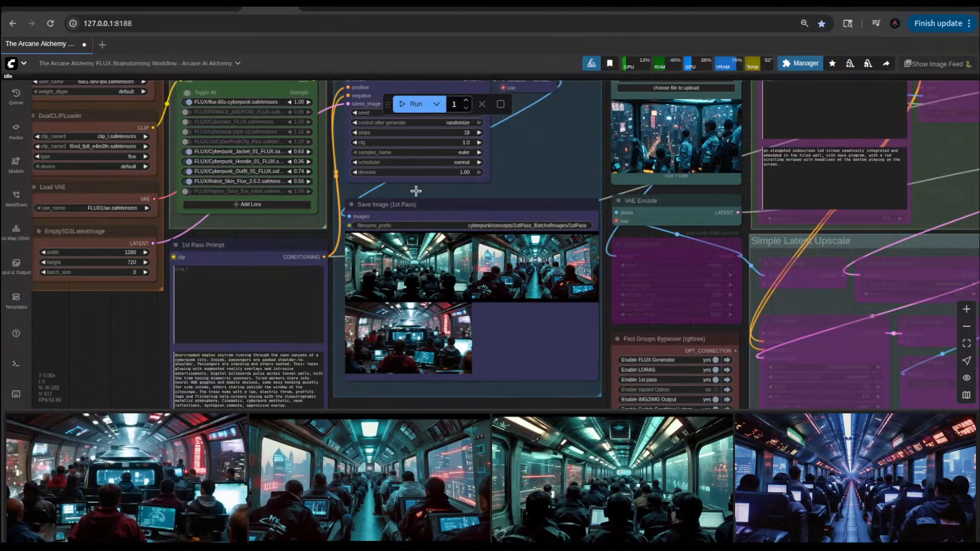
# Step: Run the workflow once to generate another first-pass batch, and inspect the existing skytram images up close meanwhile
pyautogui.click(409, 105)
pyautogui.scroll(10, 405, 262)
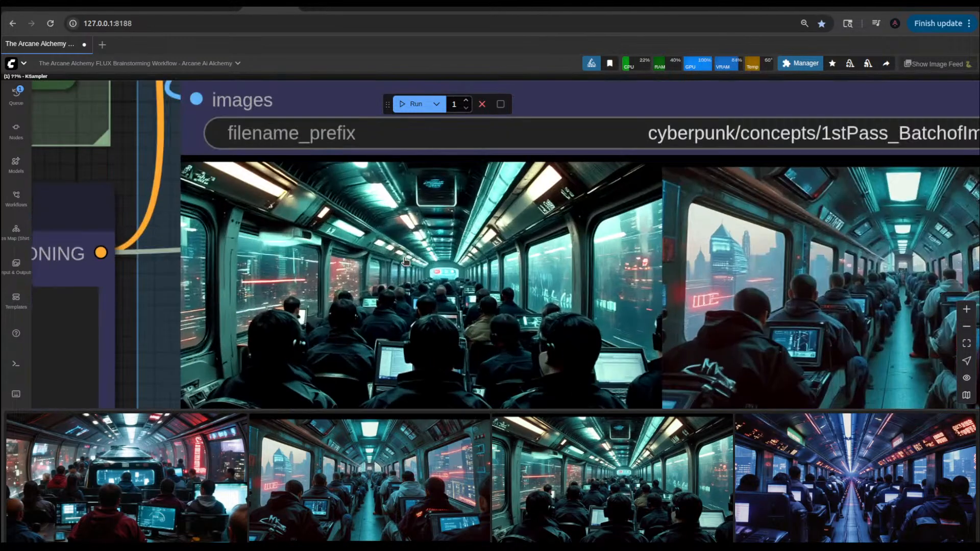
pyautogui.scroll(-5, 559, 308)
pyautogui.scroll(8, 811, 324)
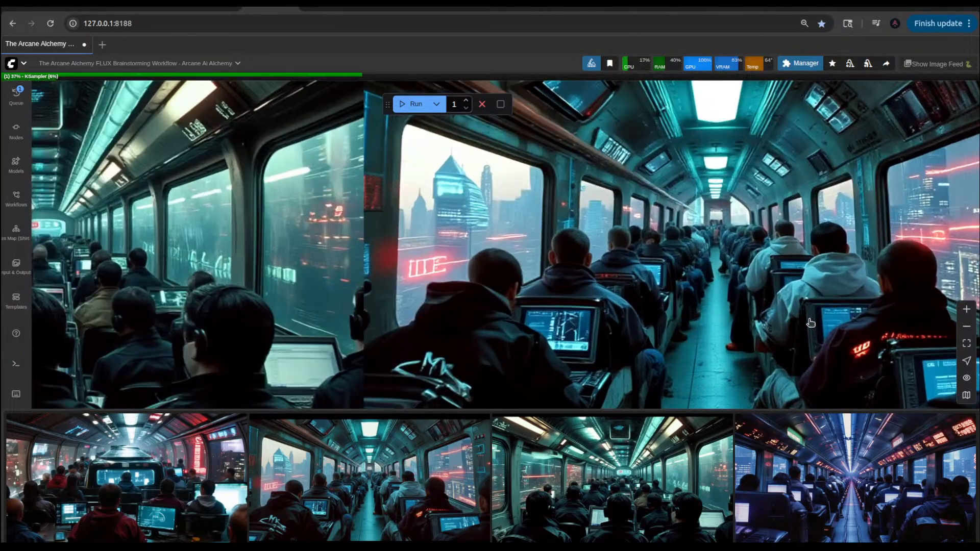
pyautogui.scroll(-4, 731, 282)
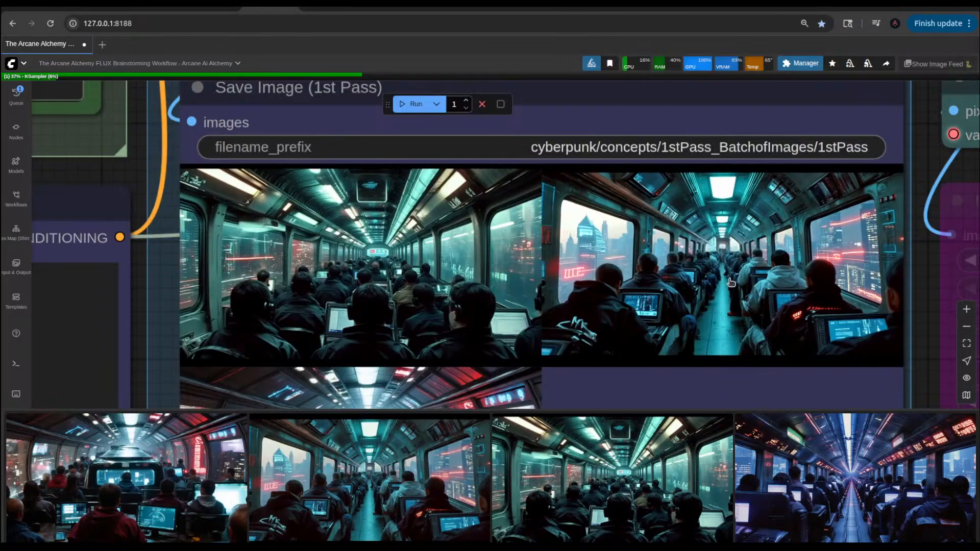
pyautogui.scroll(-1, 402, 325)
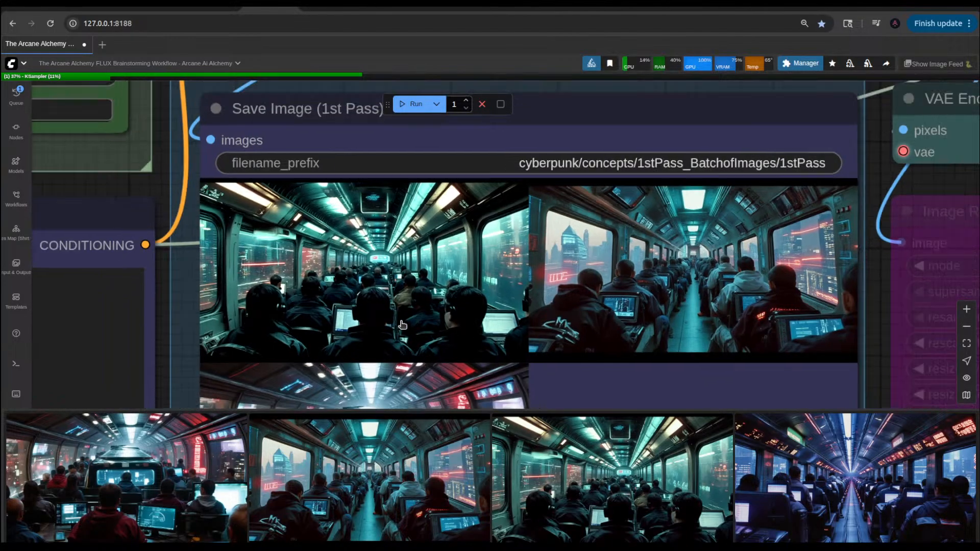
pyautogui.scroll(-6, 402, 325)
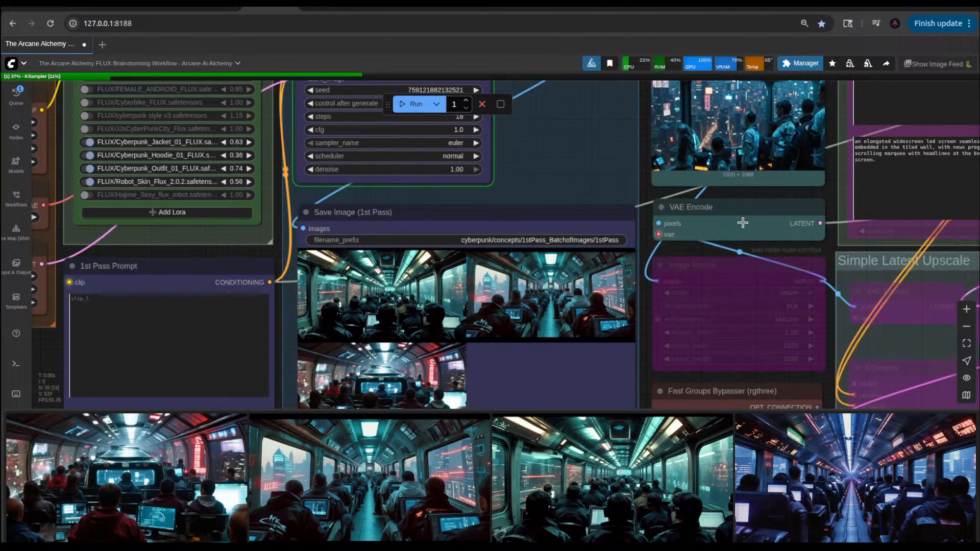
# Step: Examine the reference image 1stPass_00022_.png in the Load Image node and compare it with the first-pass skytram images
pyautogui.scroll(7, 802, 132)
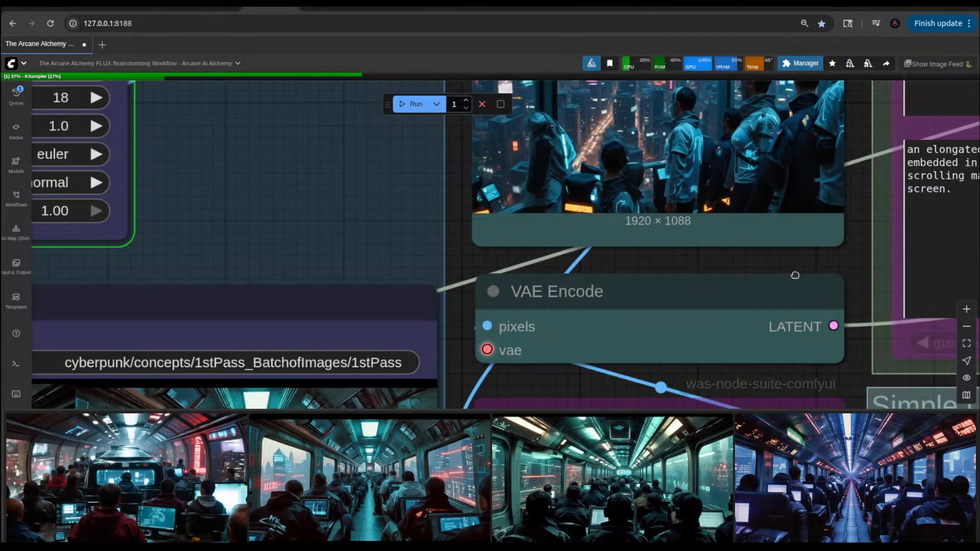
pyautogui.moveTo(794, 275); pyautogui.dragTo(774, 400)
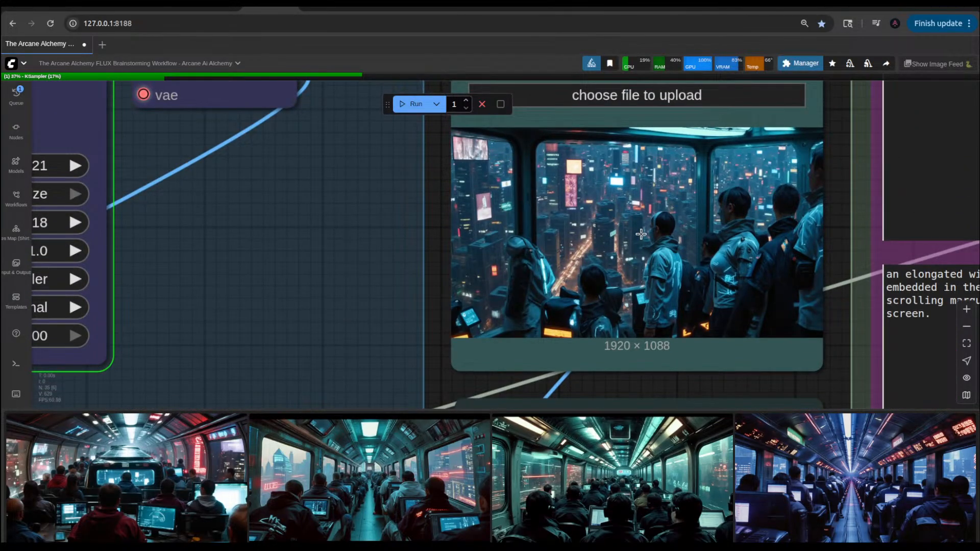
pyautogui.scroll(-5, 640, 234)
pyautogui.scroll(5, 700, 177)
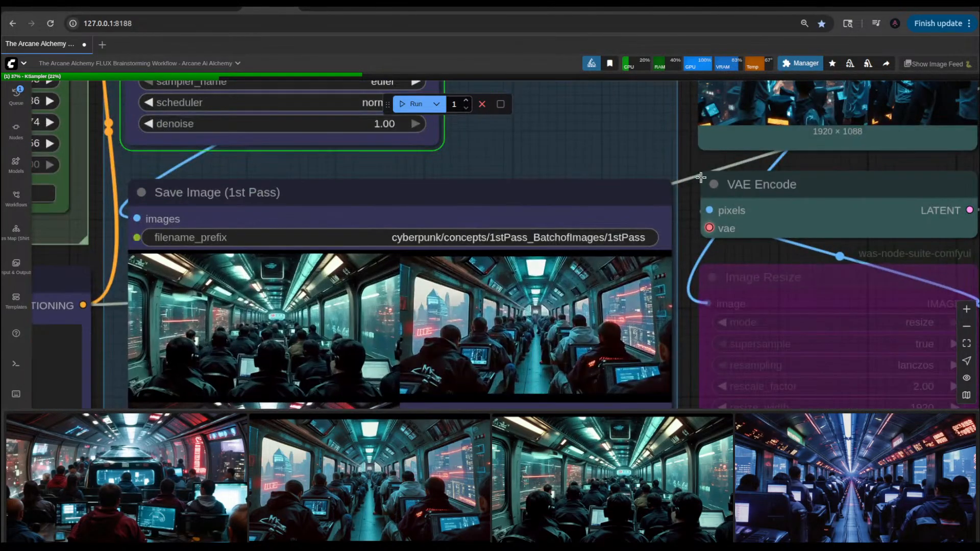
pyautogui.scroll(-6, 435, 310)
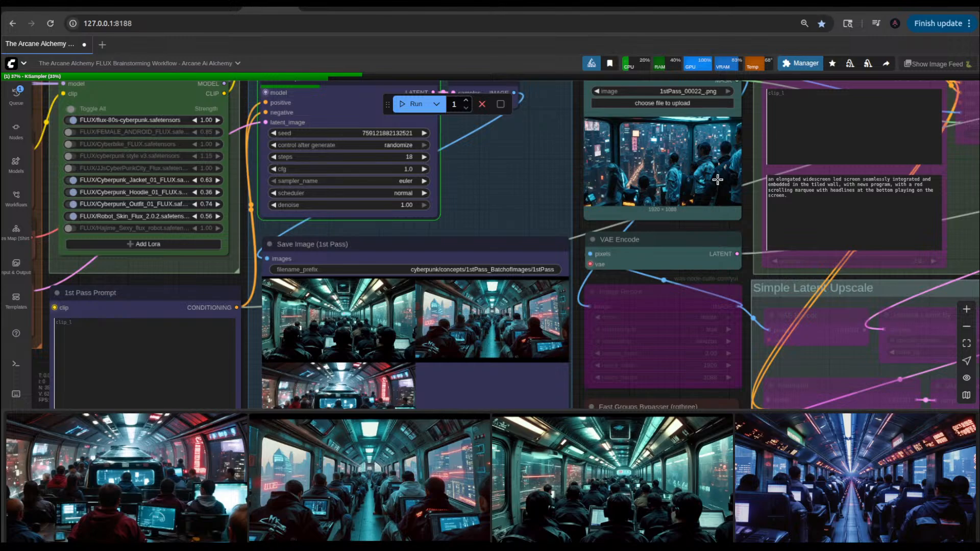
pyautogui.scroll(3, 654, 202)
pyautogui.scroll(-4, 667, 196)
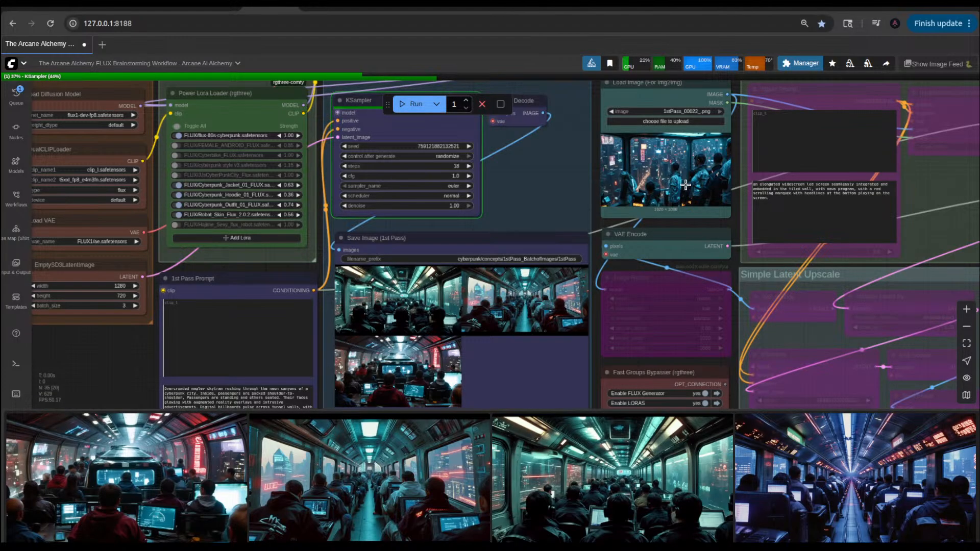
pyautogui.scroll(10, 685, 184)
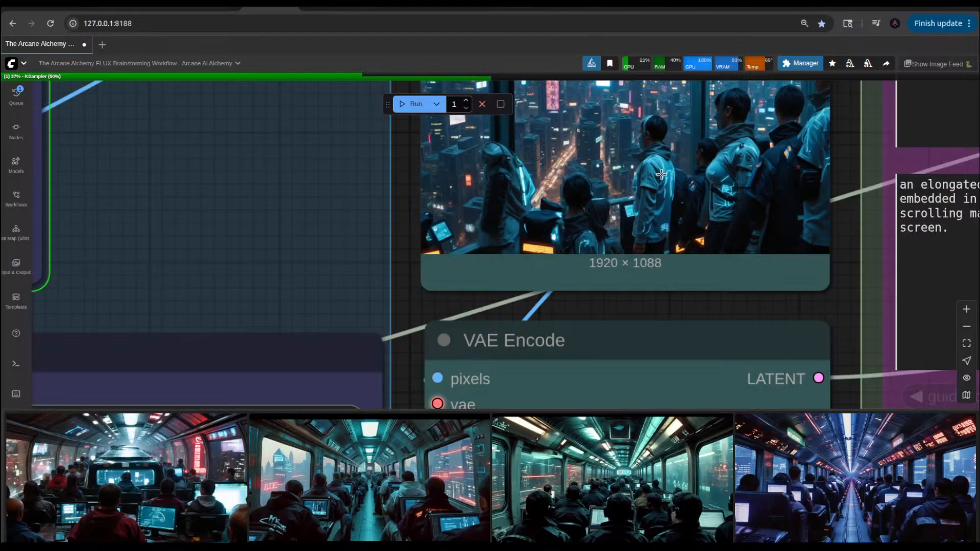
pyautogui.scroll(-4, 702, 266)
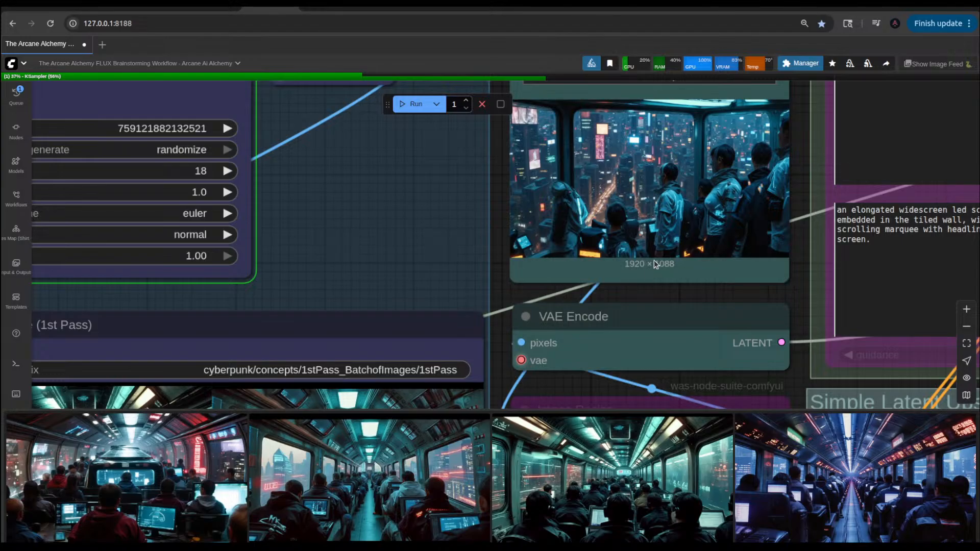
# Step: Review the first-pass skytram images again and look over the whole FLUX brainstorming workflow
pyautogui.scroll(-6, 653, 260)
pyautogui.scroll(3, 486, 396)
pyautogui.scroll(6, 486, 396)
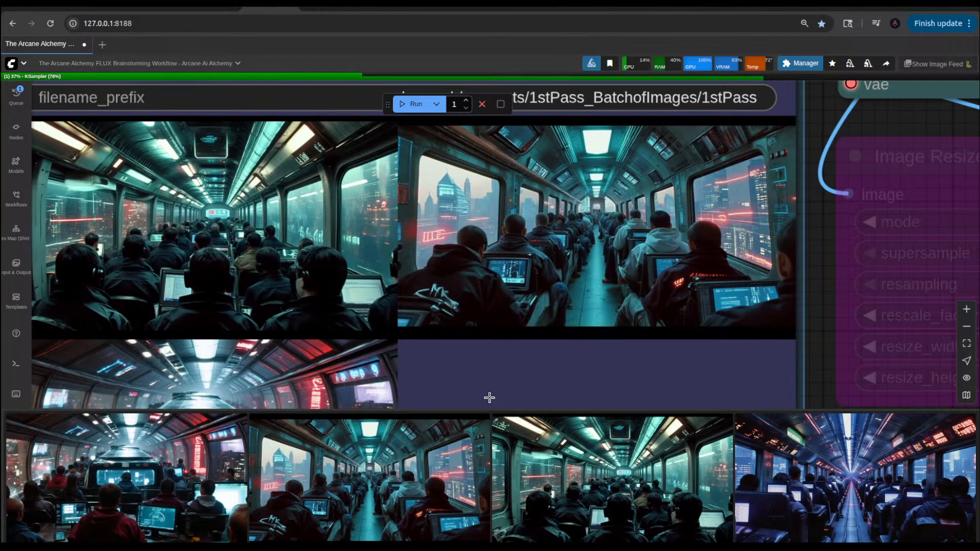
pyautogui.scroll(-10, 527, 339)
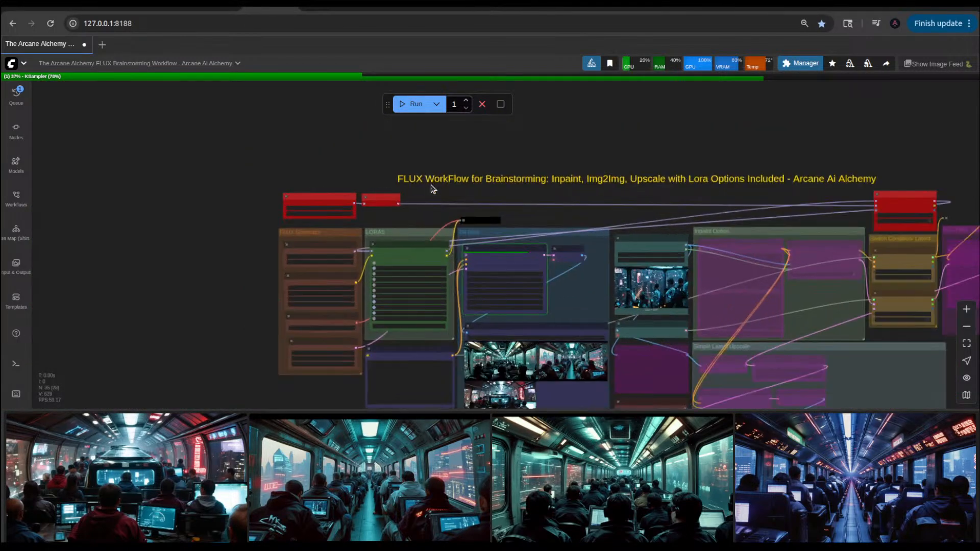
pyautogui.scroll(5, 431, 189)
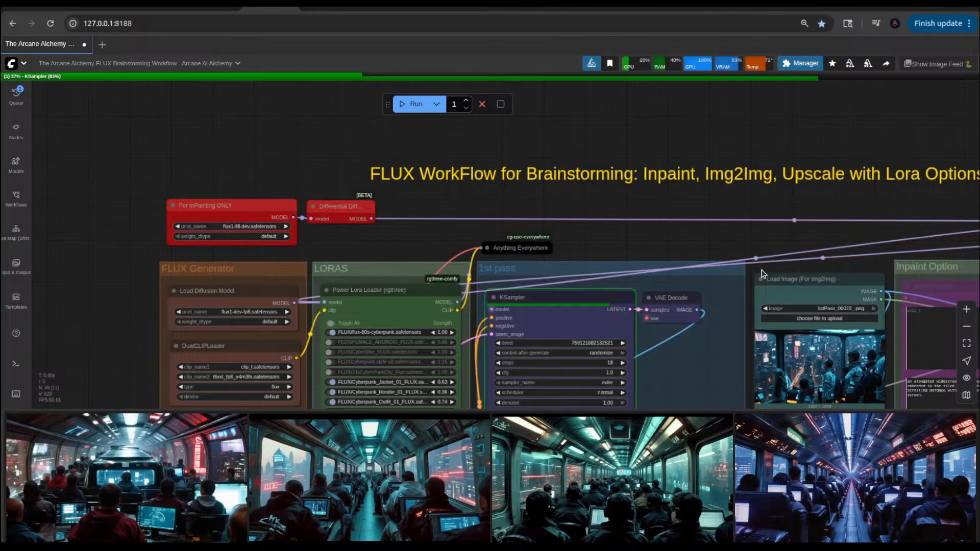
pyautogui.scroll(-5, 768, 255)
pyautogui.moveTo(533, 384); pyautogui.dragTo(388, 310)
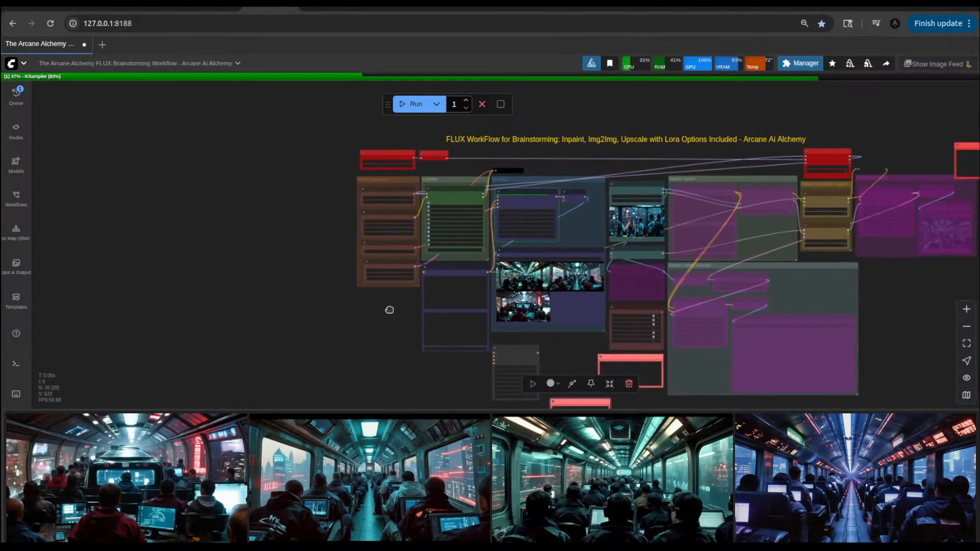
pyautogui.scroll(5, 586, 345)
pyautogui.moveTo(494, 356); pyautogui.dragTo(452, 377)
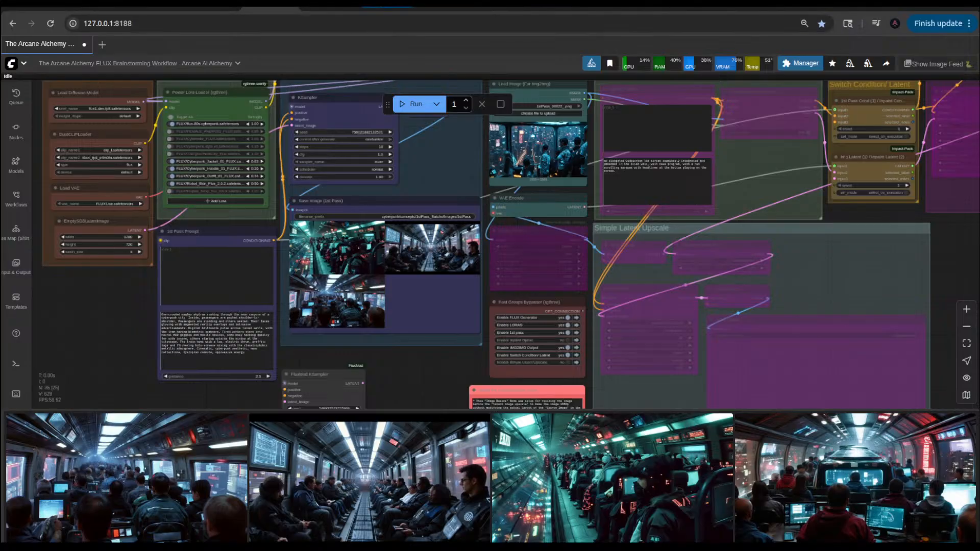
# Step: Check the Discord voice channel and the YouTube Studio livestream chat, and return to the ComfyUI workflow
pyautogui.click(388, 5)
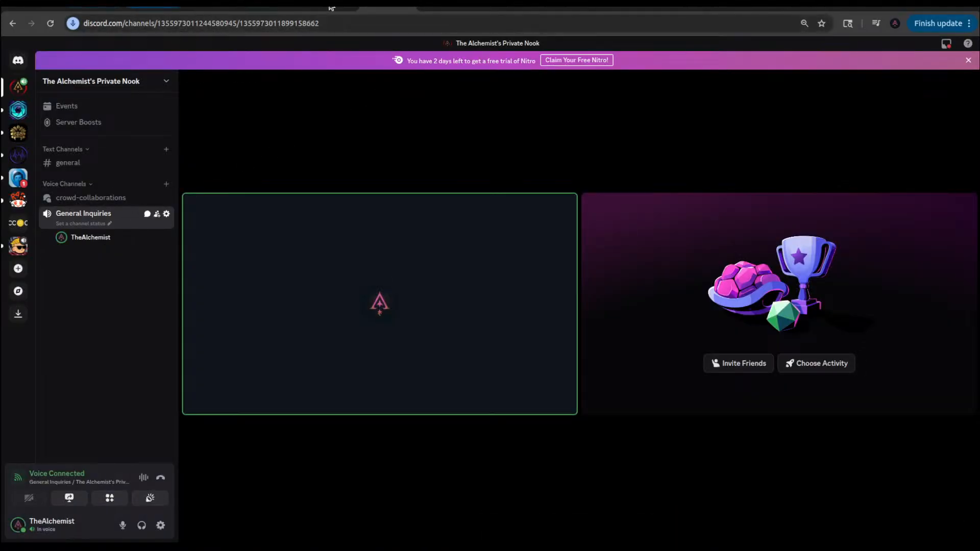
pyautogui.click(786, 7)
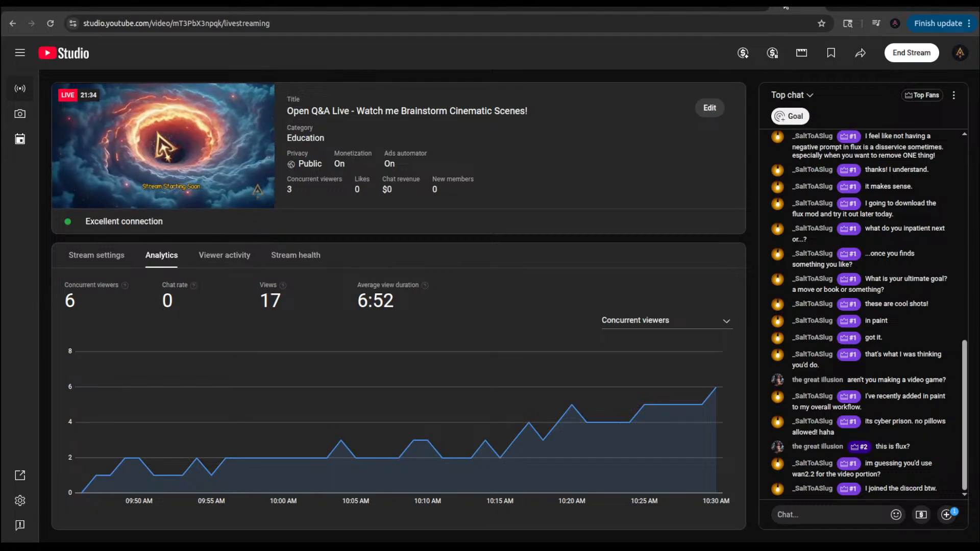
pyautogui.click(276, 7)
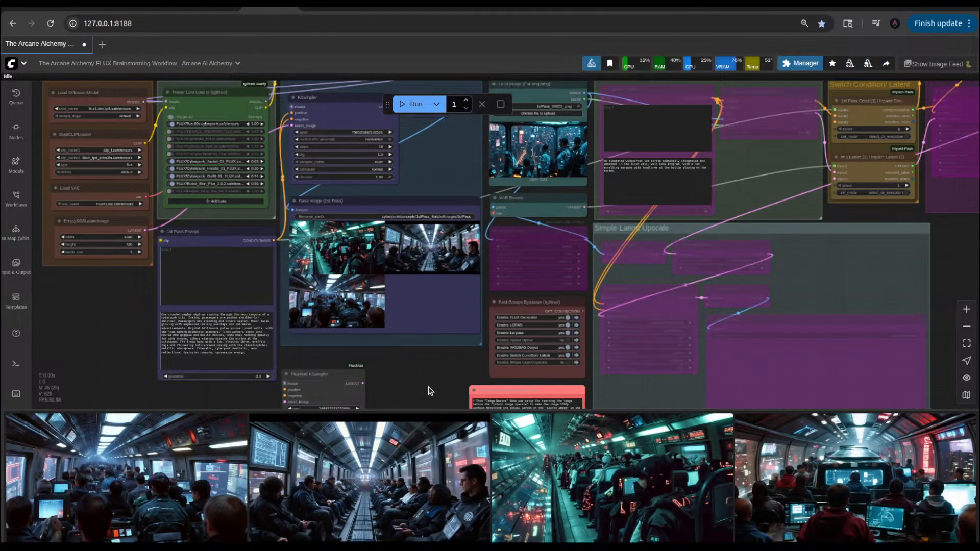
# Step: Examine the newly generated skytram images in the Save Image (1st Pass) node up close, especially the teal one with the city below the aisle
pyautogui.scroll(3, 427, 376)
pyautogui.click(276, 382)
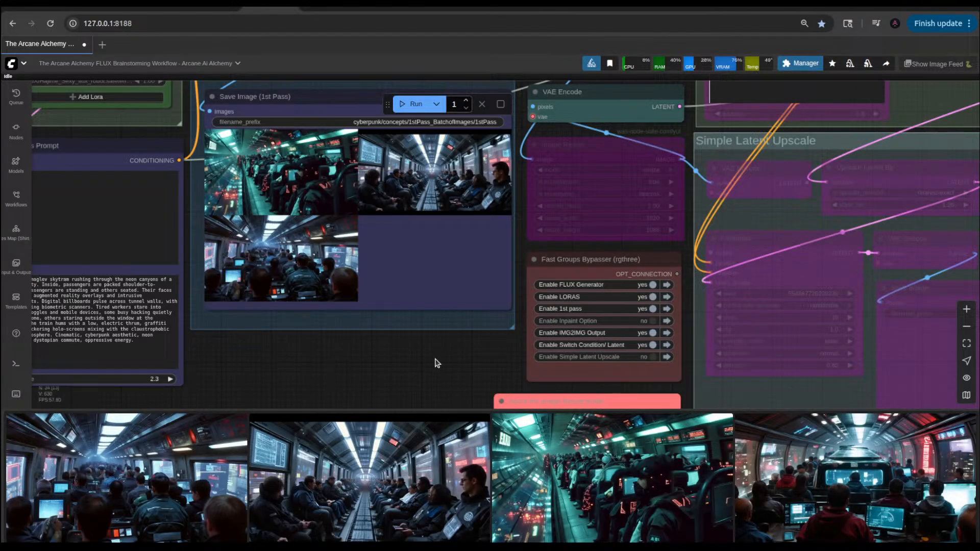
pyautogui.scroll(-5, 435, 360)
pyautogui.scroll(8, 338, 255)
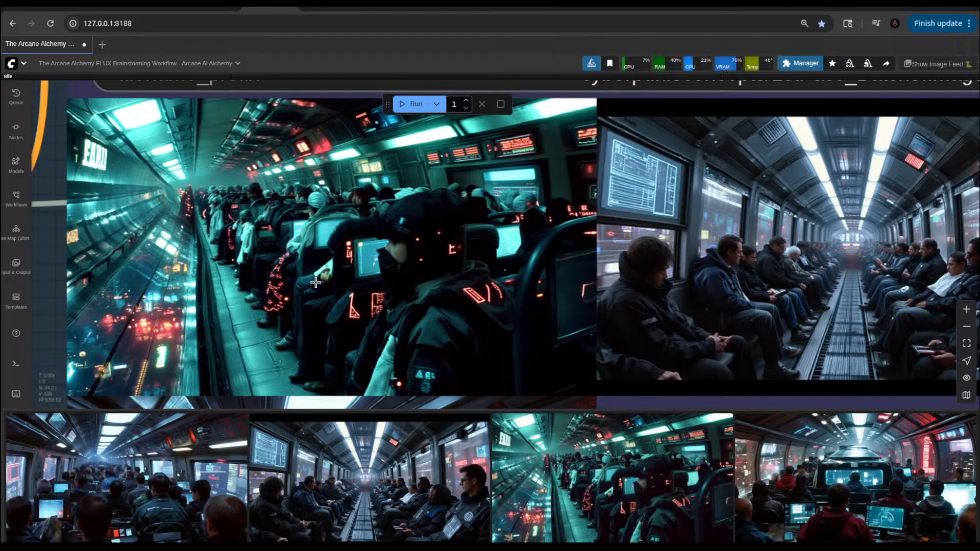
pyautogui.scroll(-3, 190, 315)
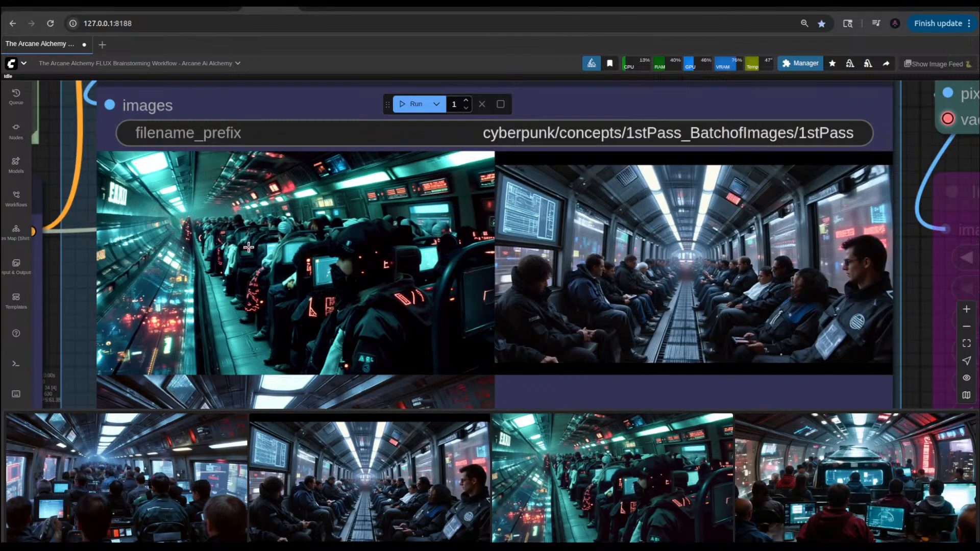
pyautogui.scroll(4, 213, 292)
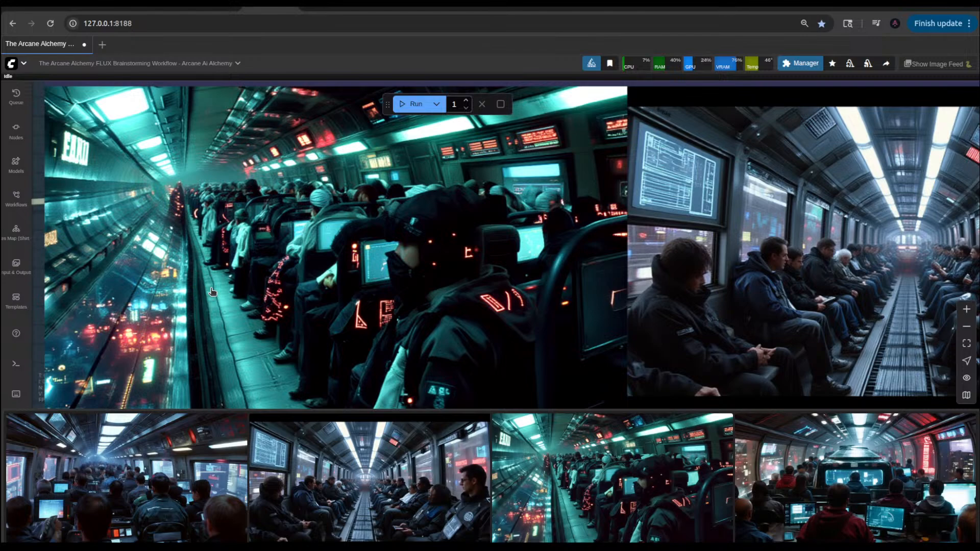
pyautogui.scroll(-3, 213, 292)
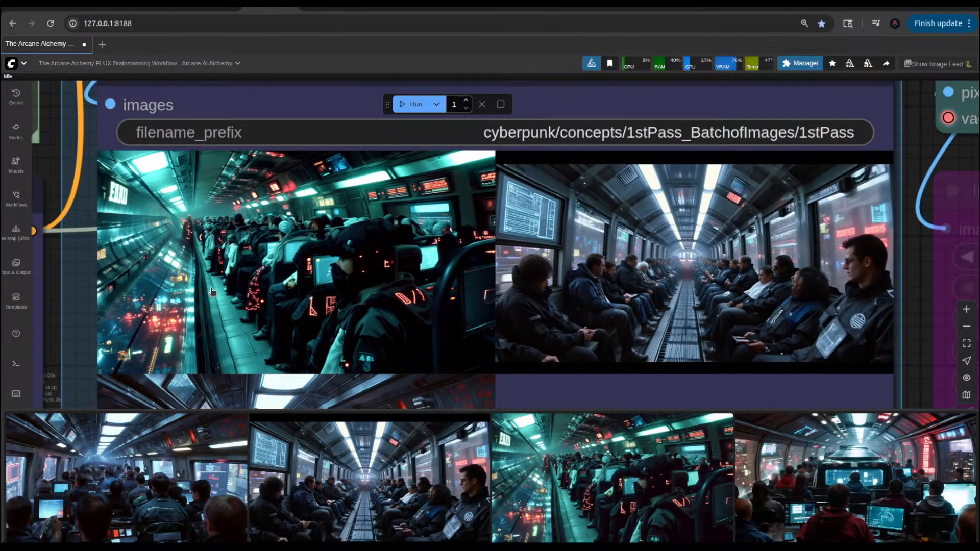
pyautogui.scroll(-2, 212, 291)
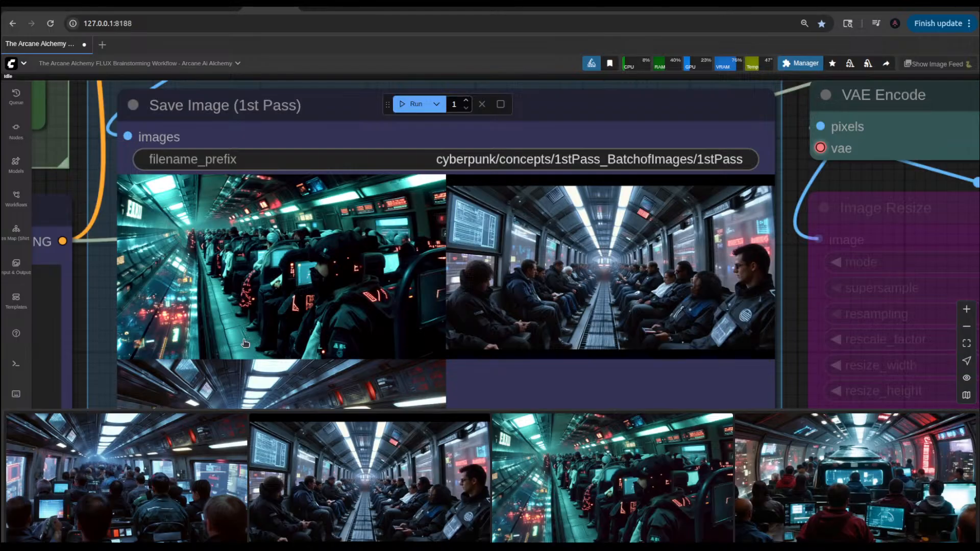
pyautogui.scroll(4, 244, 343)
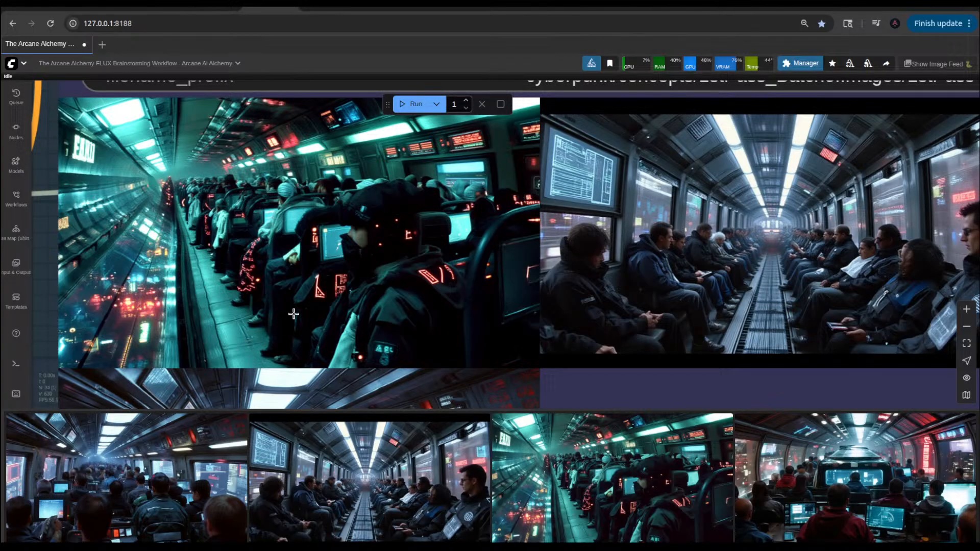
pyautogui.scroll(-10, 288, 312)
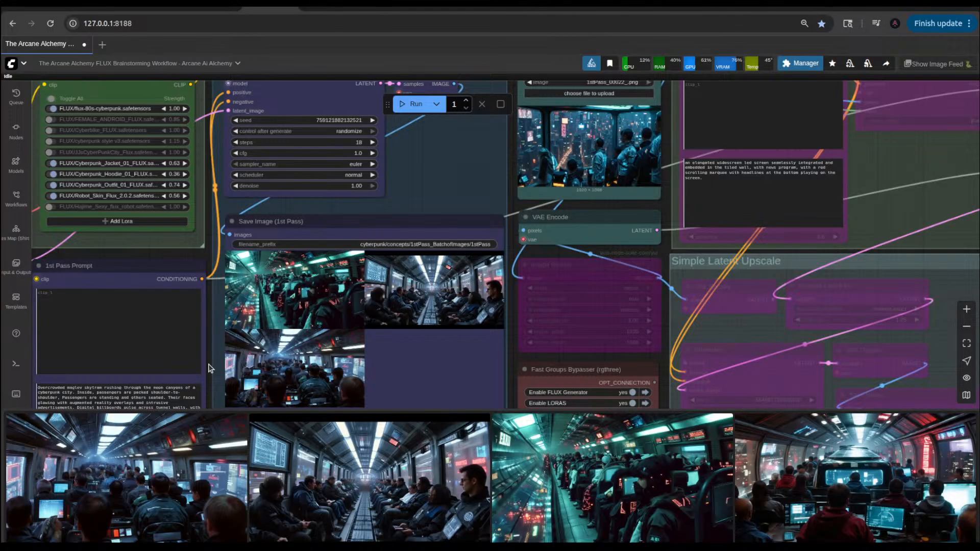
# Step: Reword the seating sentence in the 1st Pass Prompt to read "Passengers are standing, a few are sitting."
pyautogui.moveTo(209, 364); pyautogui.dragTo(224, 235)
pyautogui.moveTo(274, 364); pyautogui.dragTo(481, 392)
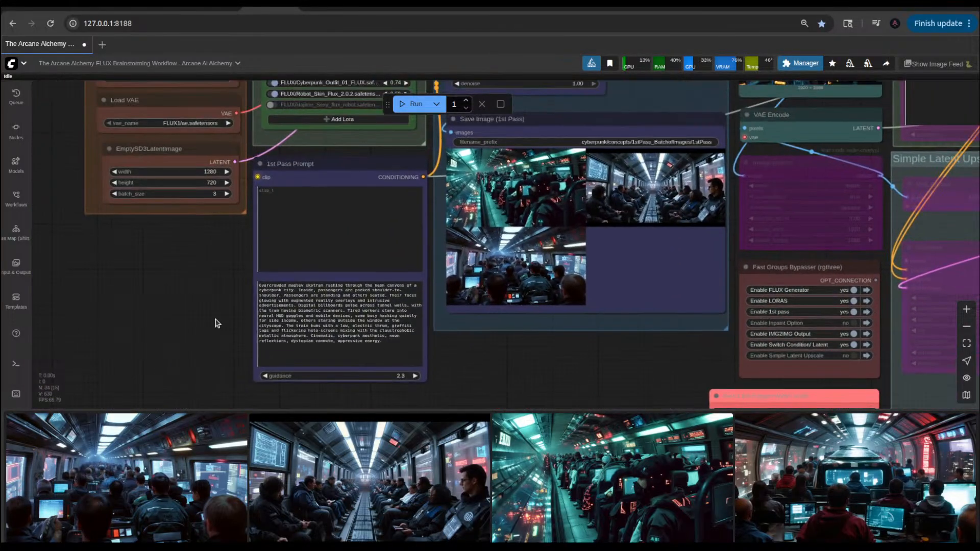
pyautogui.moveTo(213, 301); pyautogui.dragTo(224, 343)
pyautogui.scroll(10, 320, 341)
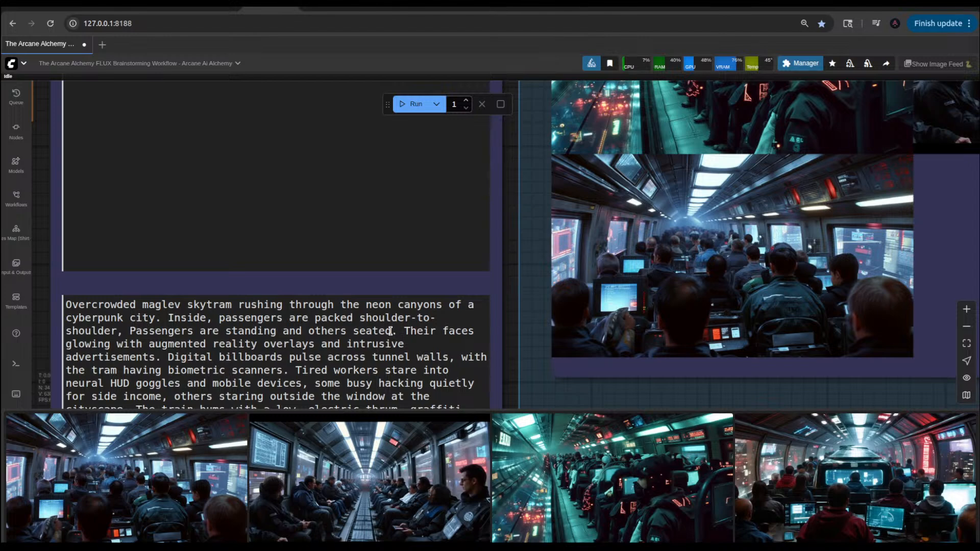
pyautogui.click(352, 333)
pyautogui.press('BackSpace')
pyautogui.press('BackSpace')
pyautogui.press('BackSpace')
pyautogui.press('BackSpace')
pyautogui.press('BackSpace')
pyautogui.press('BackSpace')
pyautogui.press('BackSpace')
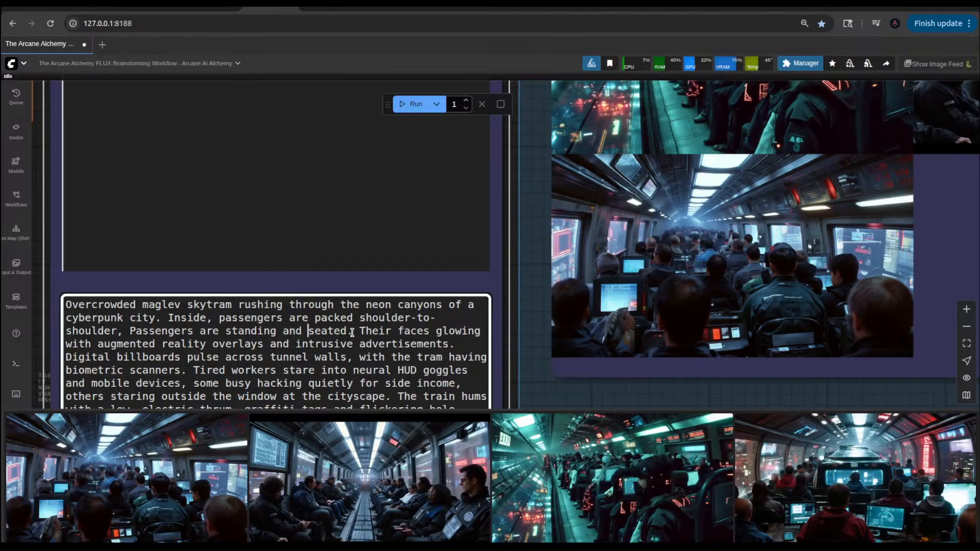
pyautogui.press('BackSpace')
pyautogui.press('BackSpace')
pyautogui.press('BackSpace')
pyautogui.press('BackSpace')
pyautogui.press('BackSpace')
pyautogui.write(', a few ')
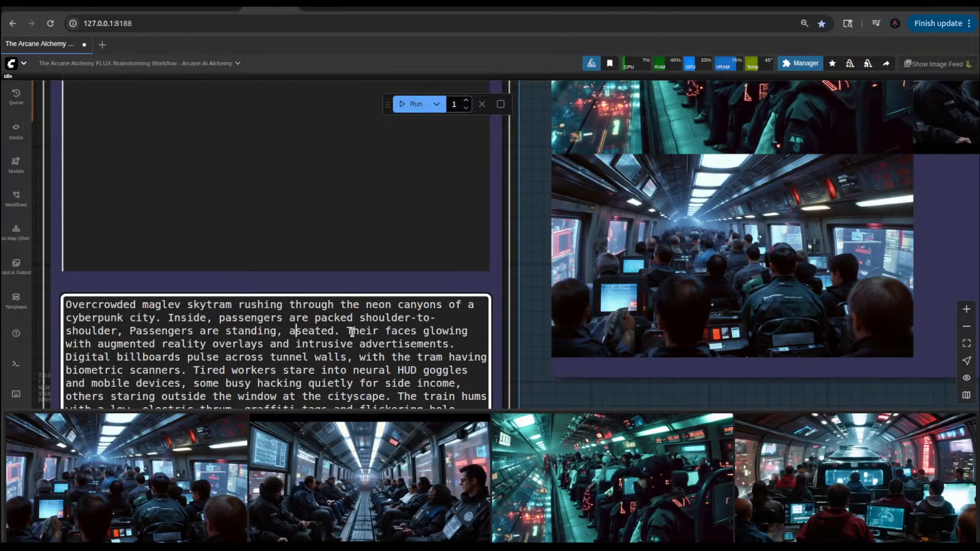
pyautogui.write('are')
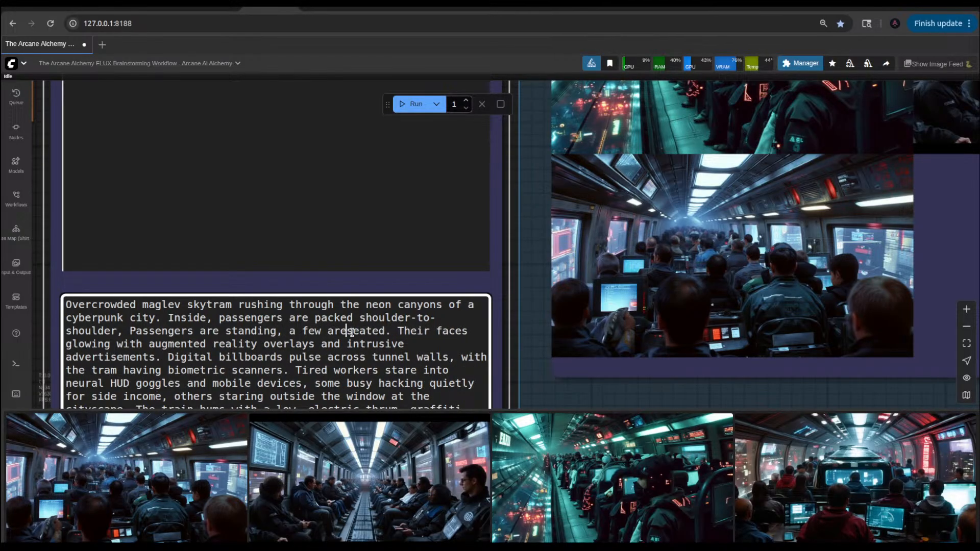
pyautogui.press('Delete')
pyautogui.press('Delete')
pyautogui.press('Delete')
pyautogui.press('Delete')
pyautogui.press('Delete')
pyautogui.press('Delete')
pyautogui.press('Delete')
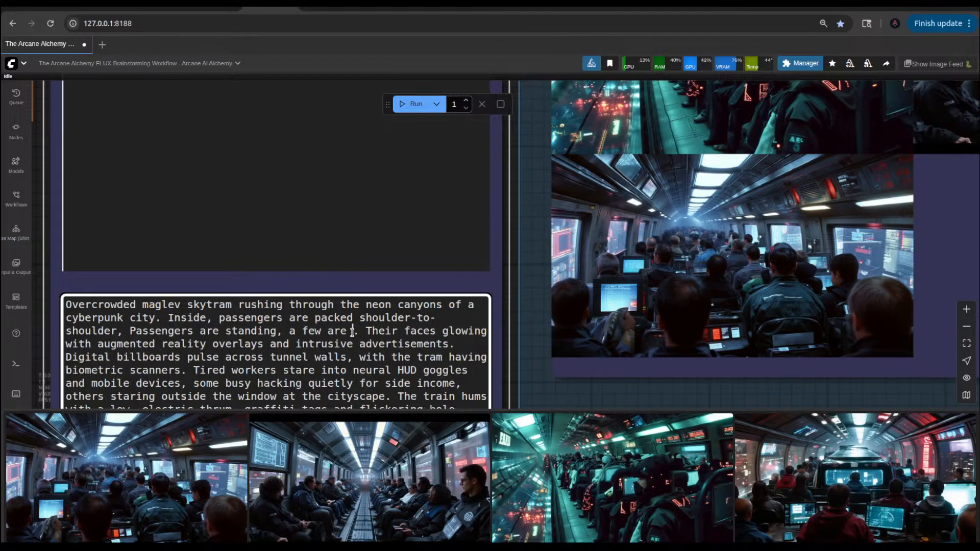
pyautogui.write('sitting.')
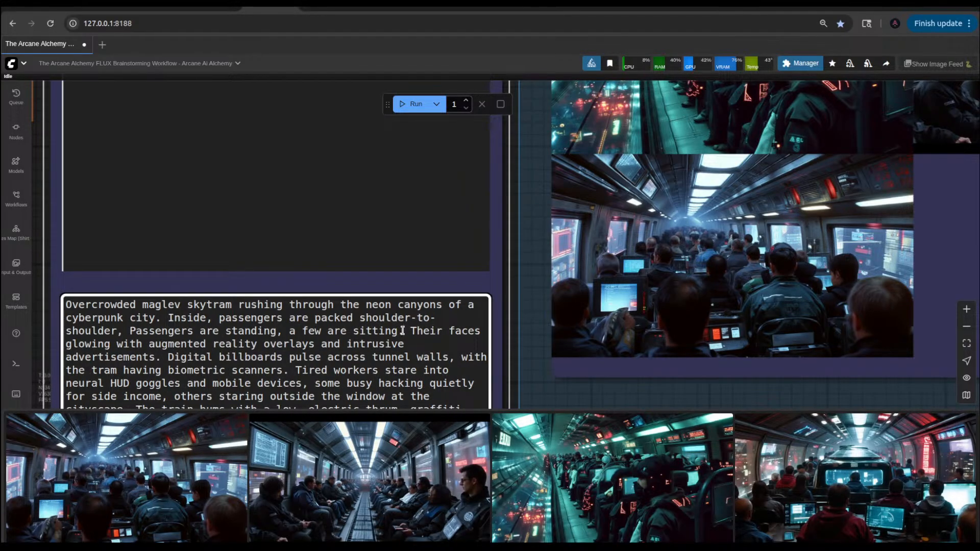
# Step: Run the workflow once with the revised prompt and bring the Save Image (1st Pass) node into view
pyautogui.click(412, 104)
pyautogui.scroll(-5, 609, 233)
pyautogui.scroll(-1, 609, 233)
pyautogui.moveTo(794, 354); pyautogui.dragTo(335, 400)
pyautogui.scroll(-2, 318, 280)
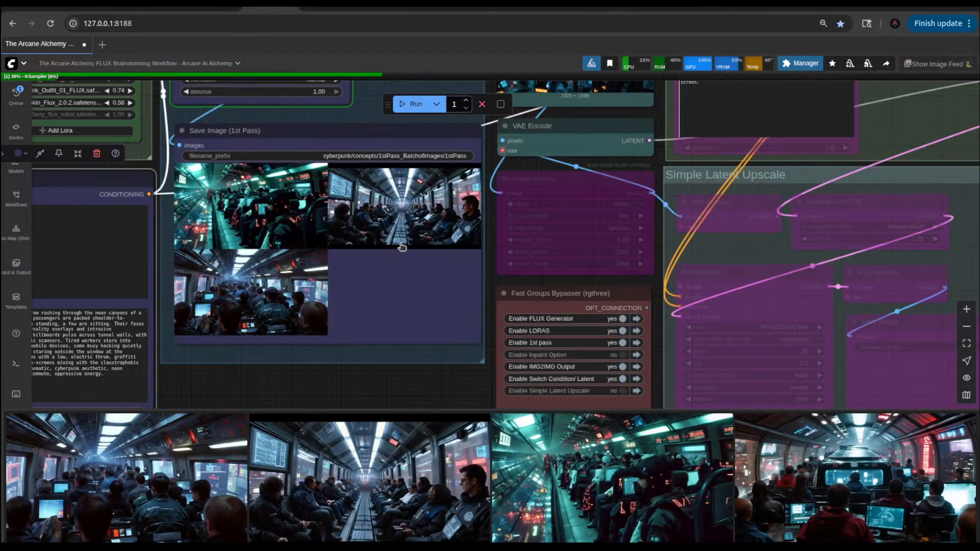
pyautogui.moveTo(493, 284); pyautogui.dragTo(505, 367)
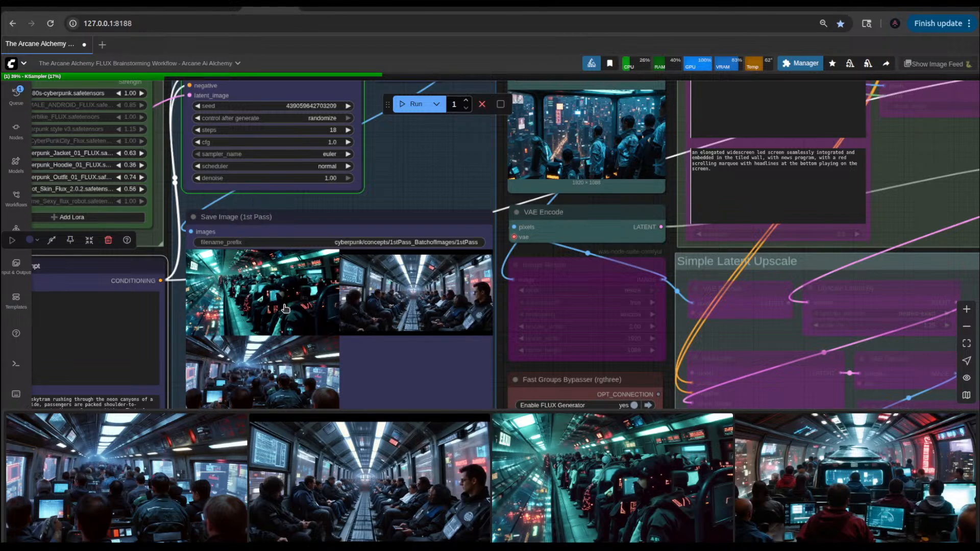
# Step: Enlarge the teal skytram image in the Save Image (1st Pass) node, view it full size from the image feed, and close that view
pyautogui.click(285, 308)
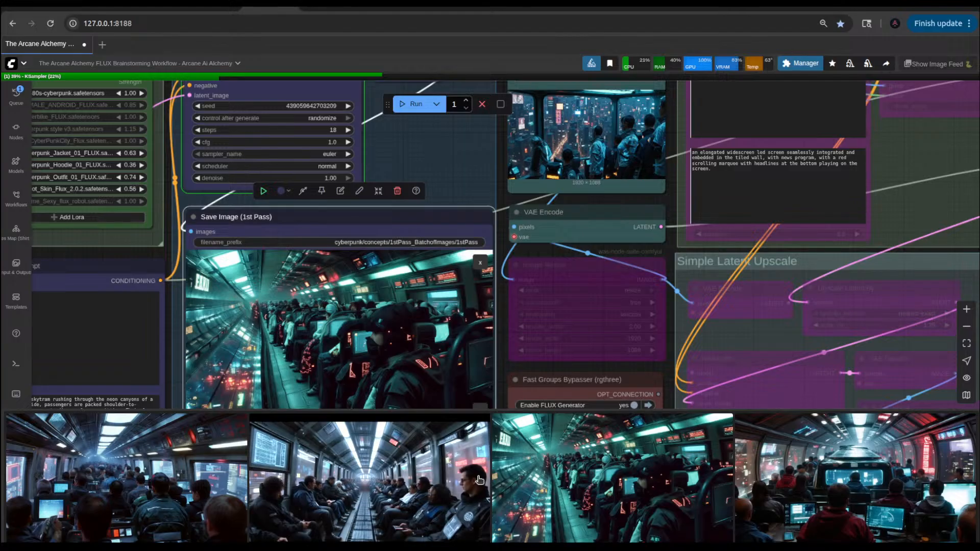
pyautogui.click(565, 470)
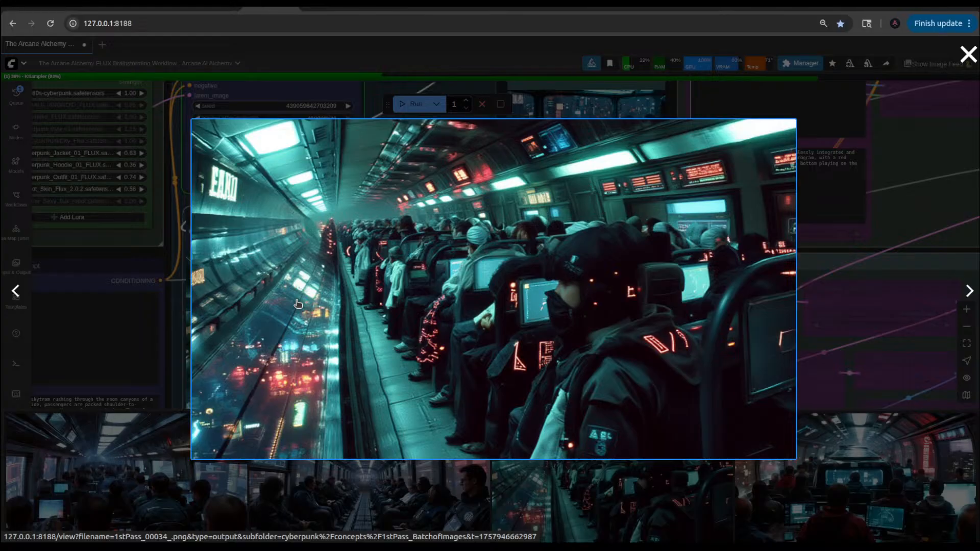
pyautogui.click(968, 55)
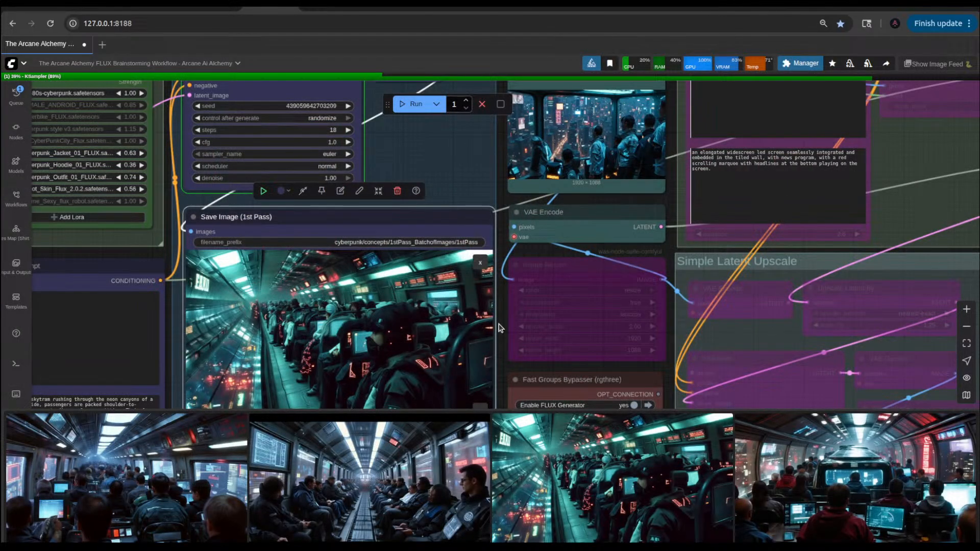
# Step: Examine the reference image 1stPass_00022_.png in the Load Image node and view the new 1stPass_00037_.png skytram image full size
pyautogui.scroll(-5, 499, 328)
pyautogui.scroll(6, 553, 240)
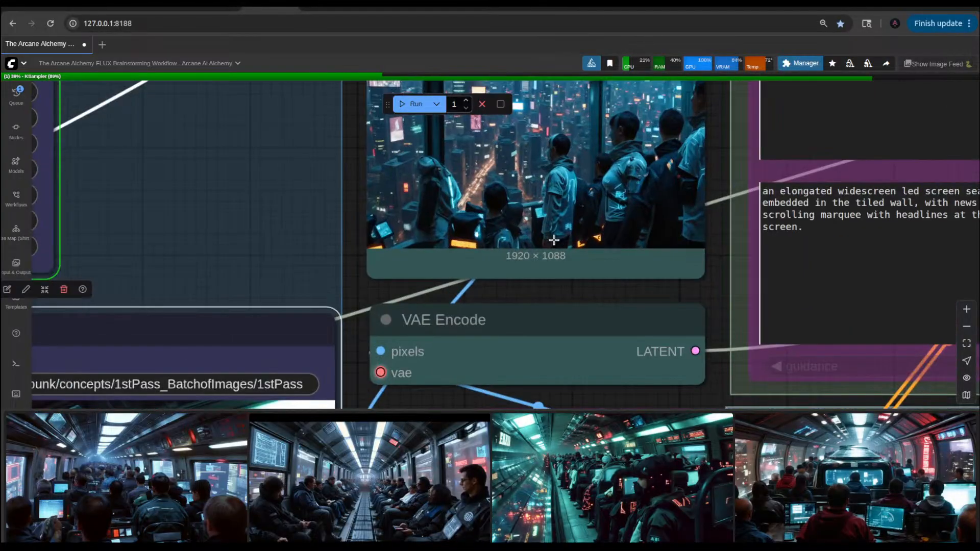
pyautogui.scroll(-1, 568, 211)
pyautogui.scroll(-4, 341, 383)
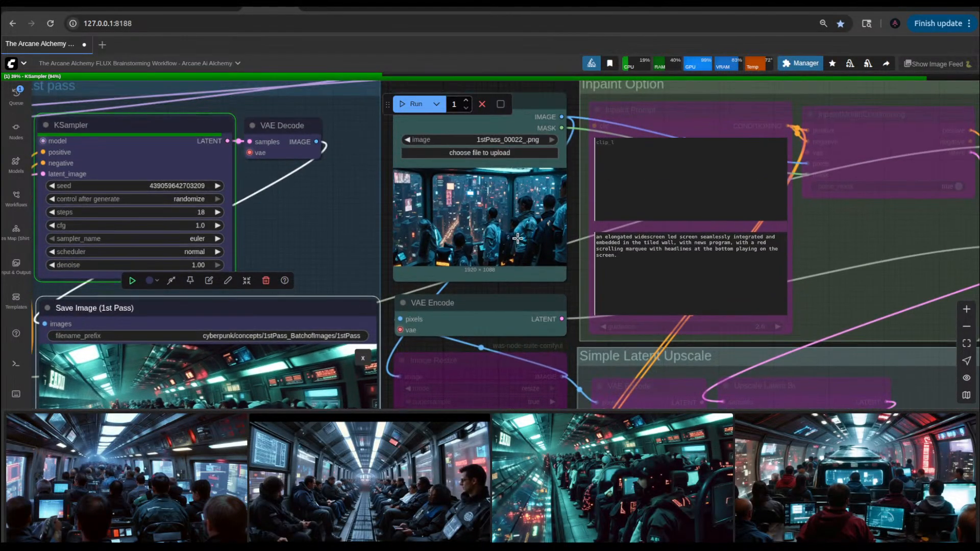
pyautogui.scroll(5, 509, 225)
pyautogui.scroll(3, 509, 225)
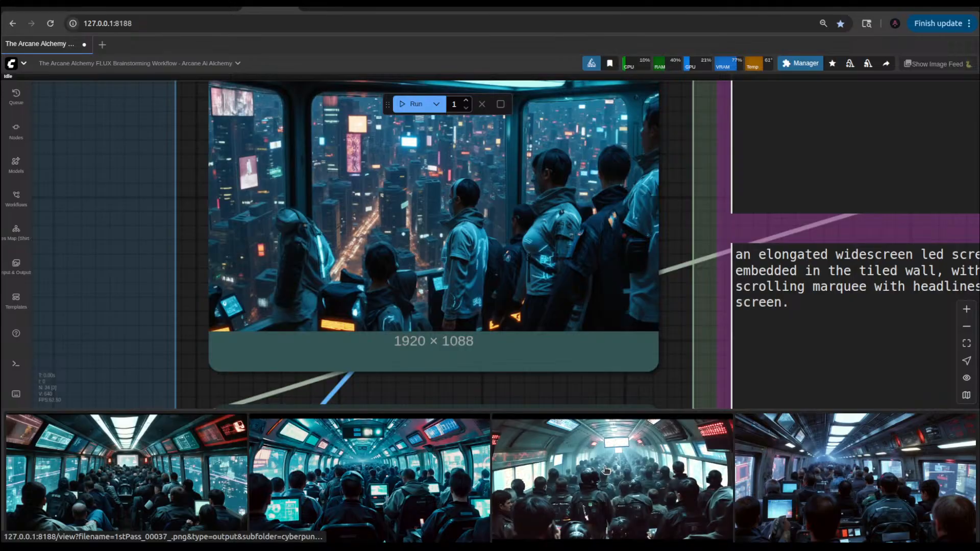
pyautogui.click(605, 471)
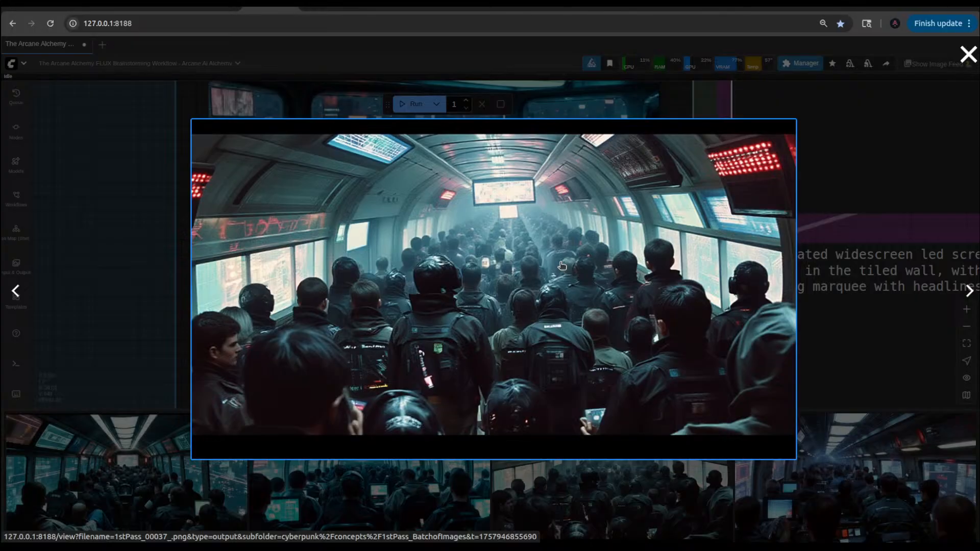
pyautogui.click(673, 113)
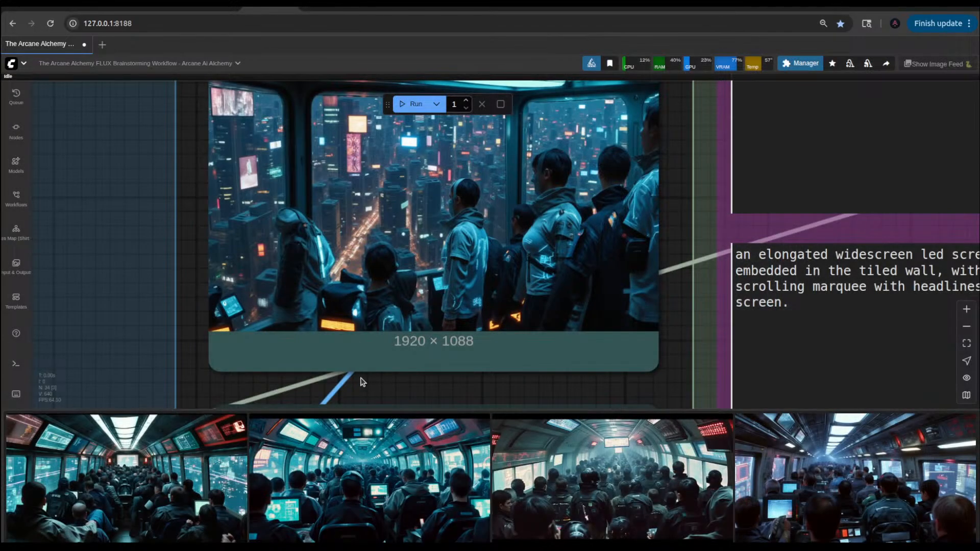
# Step: Disable the 1st pass group in the Fast Groups Bypasser node
pyautogui.scroll(-12, 634, 367)
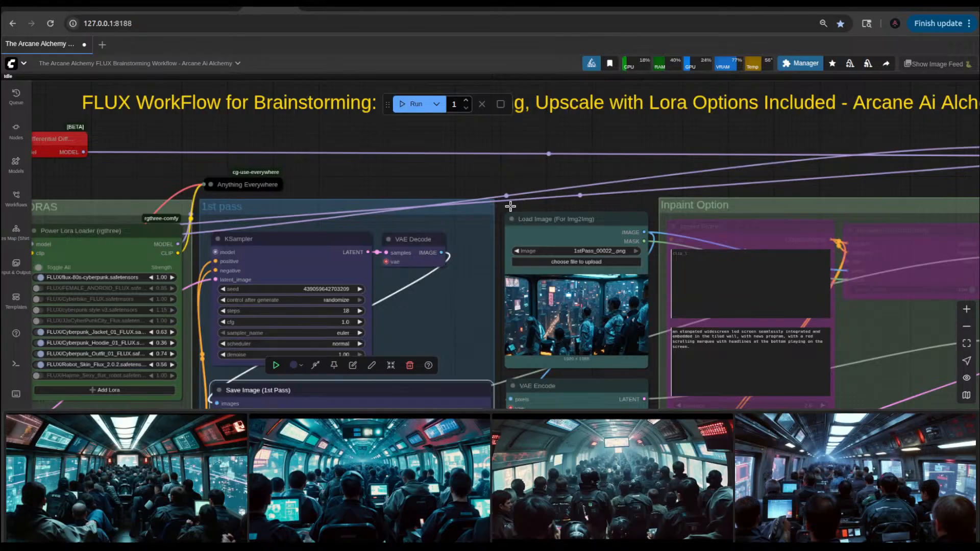
pyautogui.scroll(-6, 506, 202)
pyautogui.scroll(-5, 378, 363)
pyautogui.scroll(3, 480, 347)
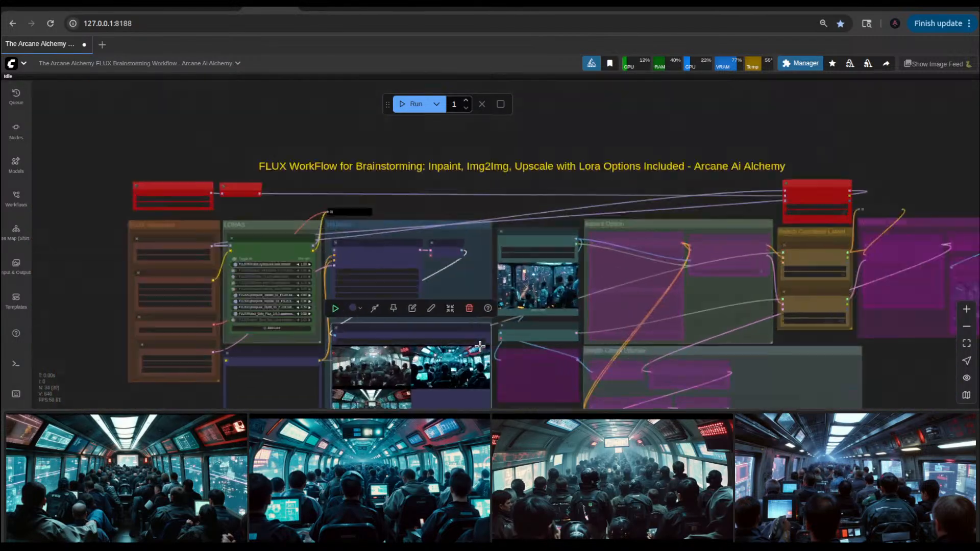
pyautogui.scroll(5, 479, 347)
pyautogui.scroll(-5, 569, 278)
pyautogui.moveTo(221, 373); pyautogui.dragTo(240, 252)
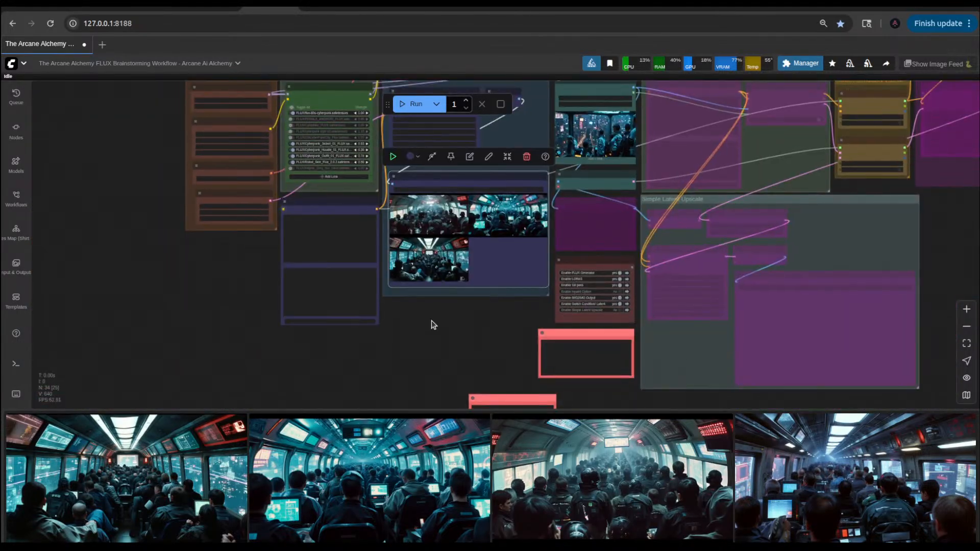
pyautogui.scroll(5, 459, 331)
pyautogui.click(602, 294)
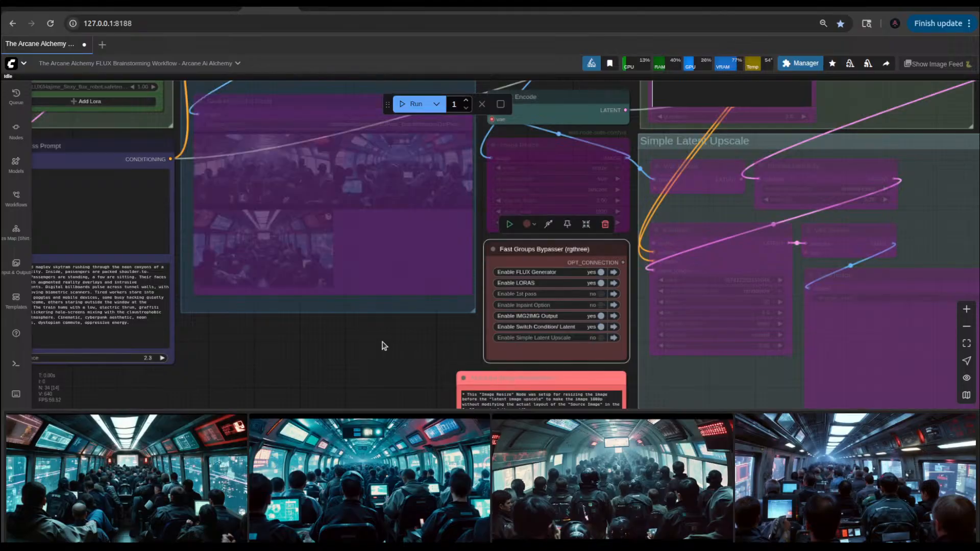
# Step: Enable the Inpaint Option group in the Fast Groups Bypasser node
pyautogui.scroll(-4, 532, 376)
pyautogui.moveTo(544, 372); pyautogui.dragTo(461, 390)
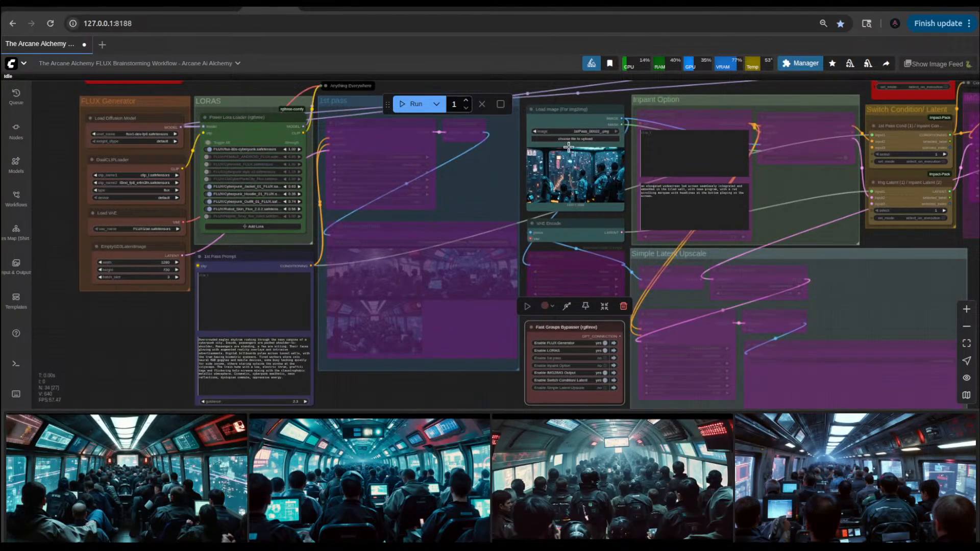
pyautogui.scroll(6, 611, 370)
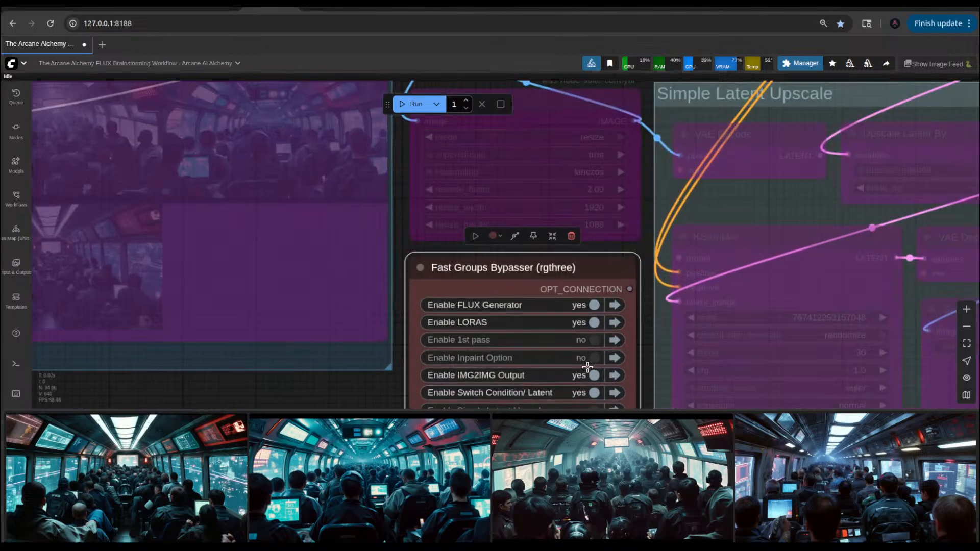
pyautogui.click(588, 359)
pyautogui.scroll(-6, 590, 365)
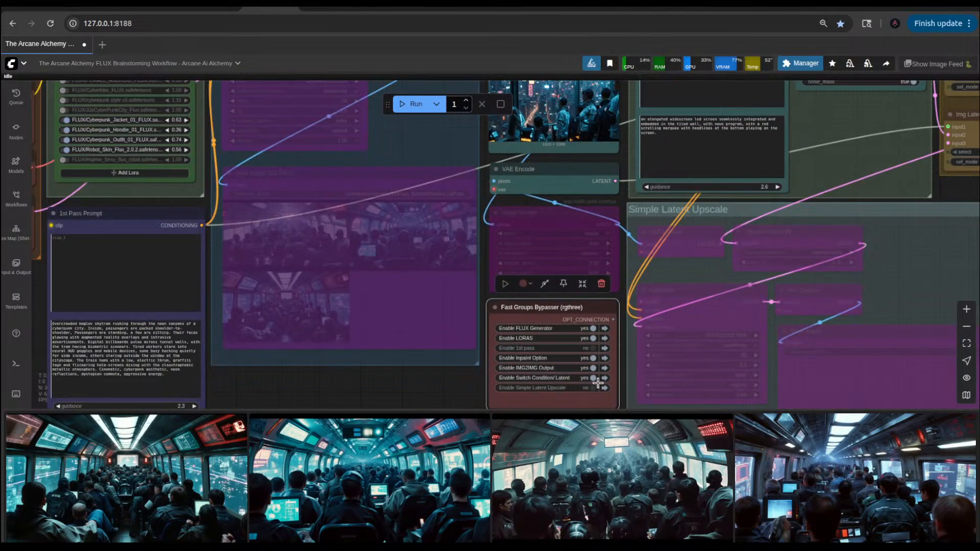
# Step: Examine the Inpaint Option, Switch Condition/Latent and IMG2IMG Output groups together with the About the Inpaint Option note
pyautogui.scroll(-5, 595, 372)
pyautogui.scroll(8, 591, 370)
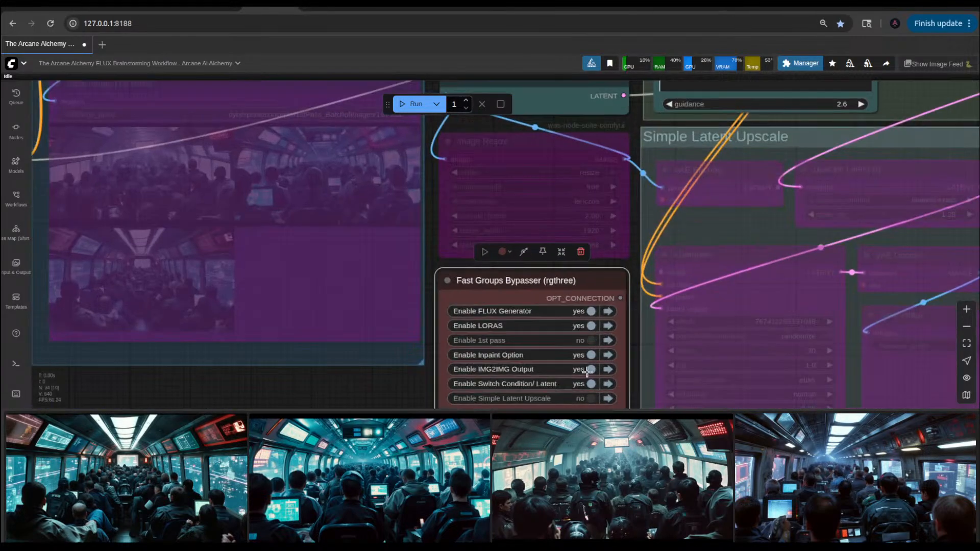
pyautogui.scroll(-5, 589, 370)
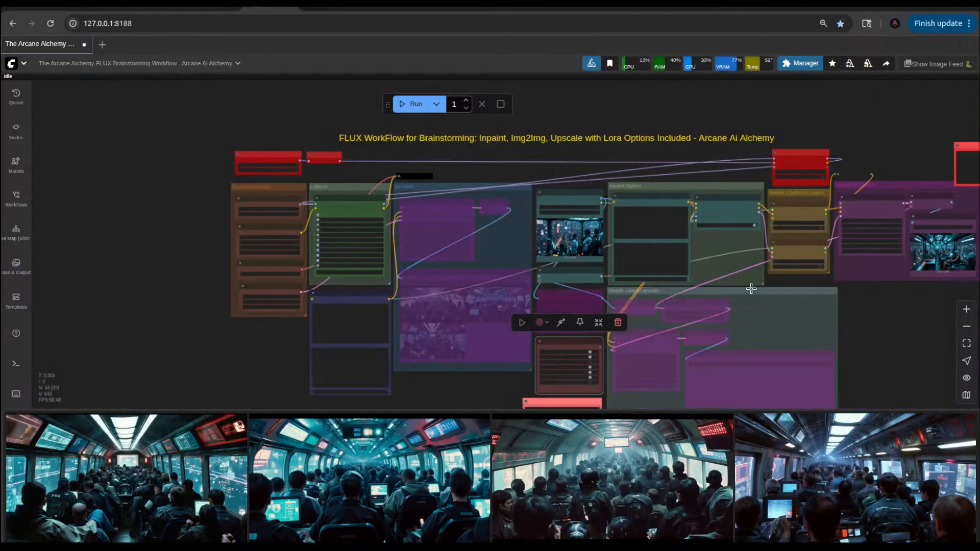
pyautogui.scroll(10, 671, 209)
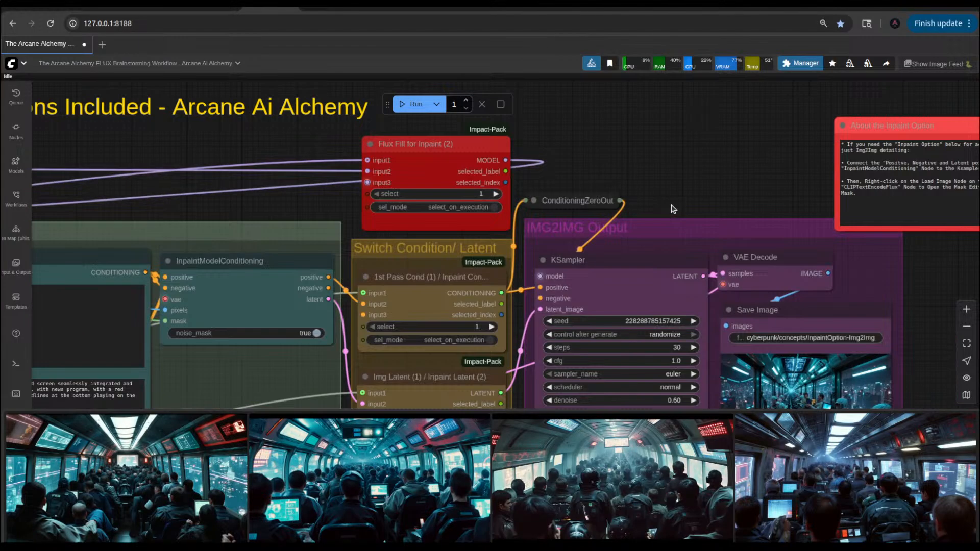
pyautogui.moveTo(672, 208); pyautogui.dragTo(473, 169)
pyautogui.moveTo(654, 97); pyautogui.dragTo(768, 162)
pyautogui.moveTo(647, 137); pyautogui.dragTo(868, 92)
pyautogui.scroll(-6, 622, 206)
pyautogui.scroll(-3, 572, 234)
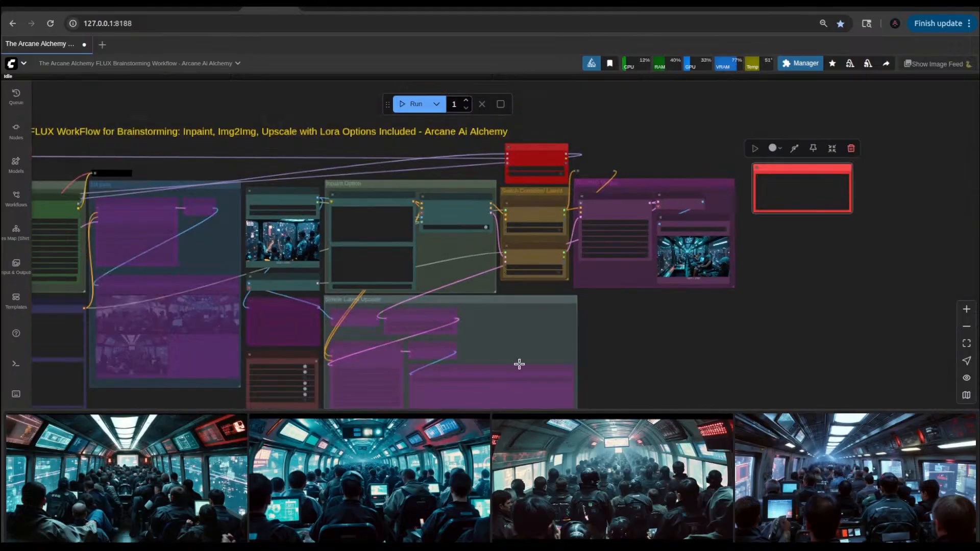
pyautogui.scroll(5, 659, 341)
pyautogui.moveTo(664, 340); pyautogui.dragTo(925, 237)
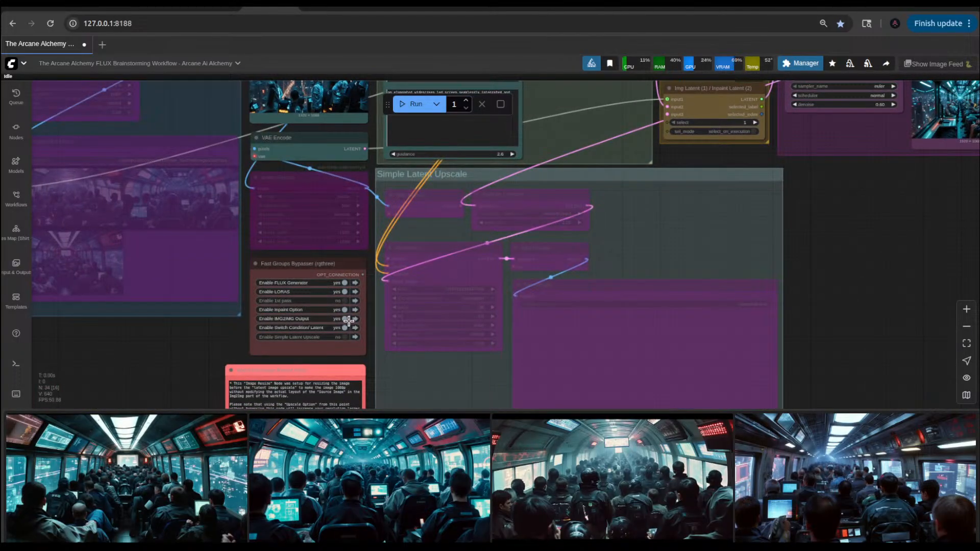
pyautogui.click(349, 322)
pyautogui.moveTo(812, 230); pyautogui.dragTo(693, 382)
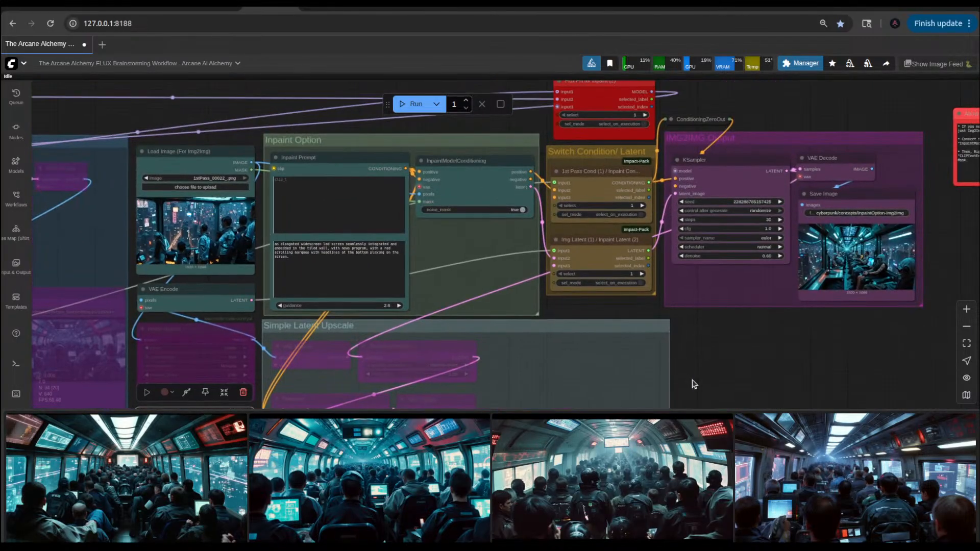
# Step: Disable the Inpaint Option group in the Fast Groups Bypasser node
pyautogui.scroll(-4, 693, 382)
pyautogui.scroll(8, 578, 302)
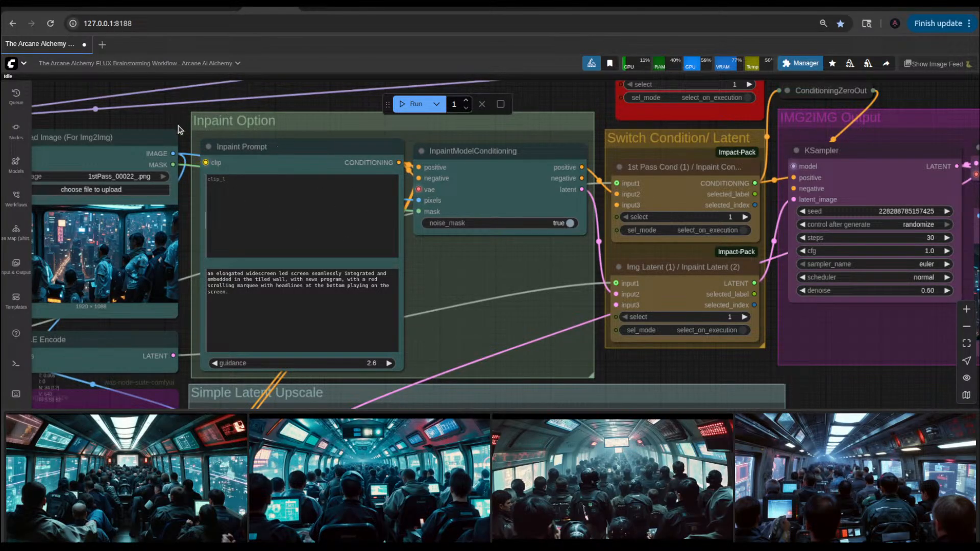
pyautogui.moveTo(172, 205); pyautogui.dragTo(522, 274)
pyautogui.scroll(-8, 521, 274)
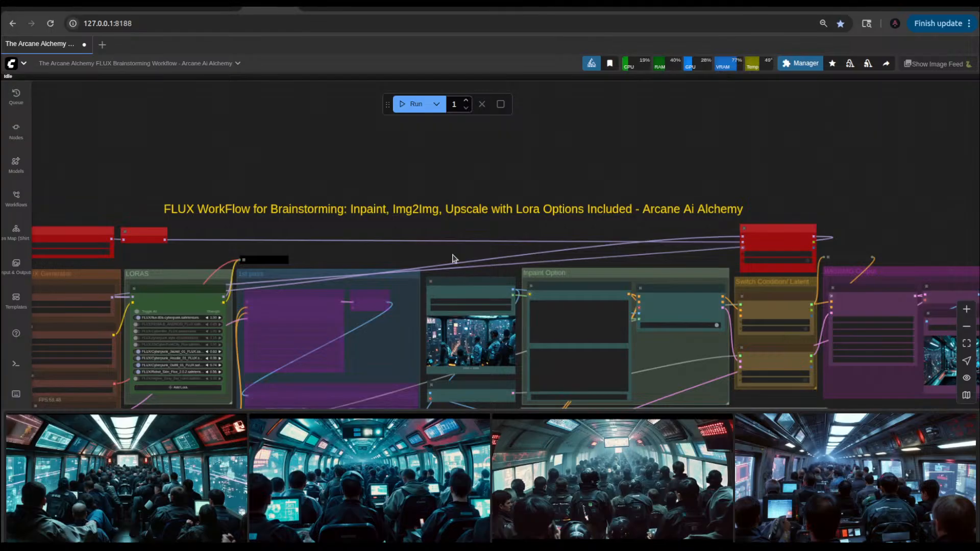
pyautogui.scroll(5, 516, 384)
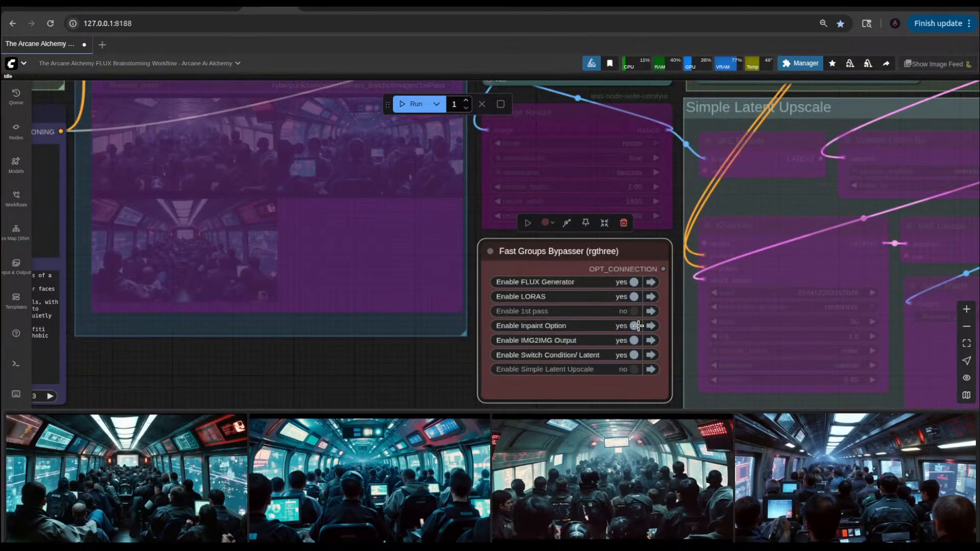
pyautogui.scroll(-5, 638, 326)
# Step: Run the workflow once with the IMG2IMG Output group on the reference image 1stPass_00022_.png
pyautogui.moveTo(764, 125); pyautogui.dragTo(439, 248)
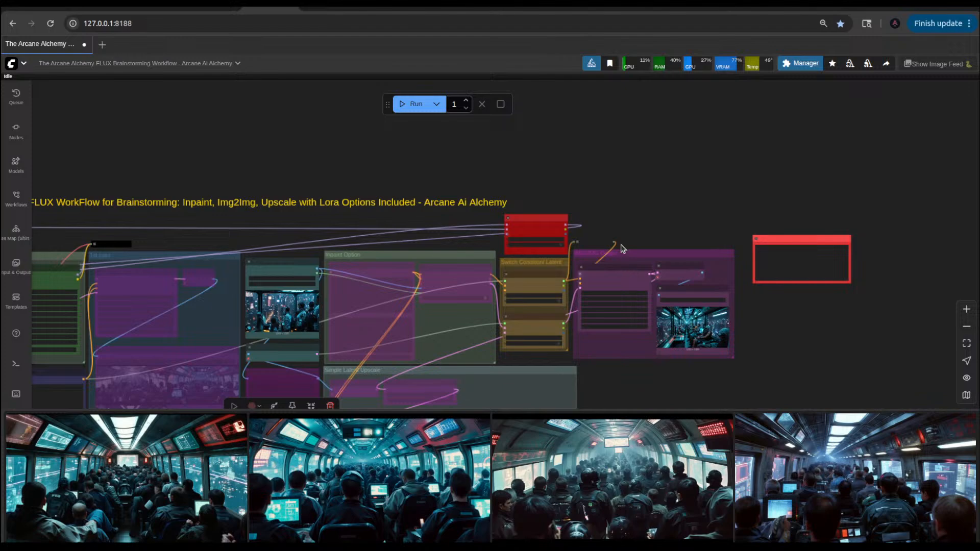
pyautogui.scroll(5, 622, 248)
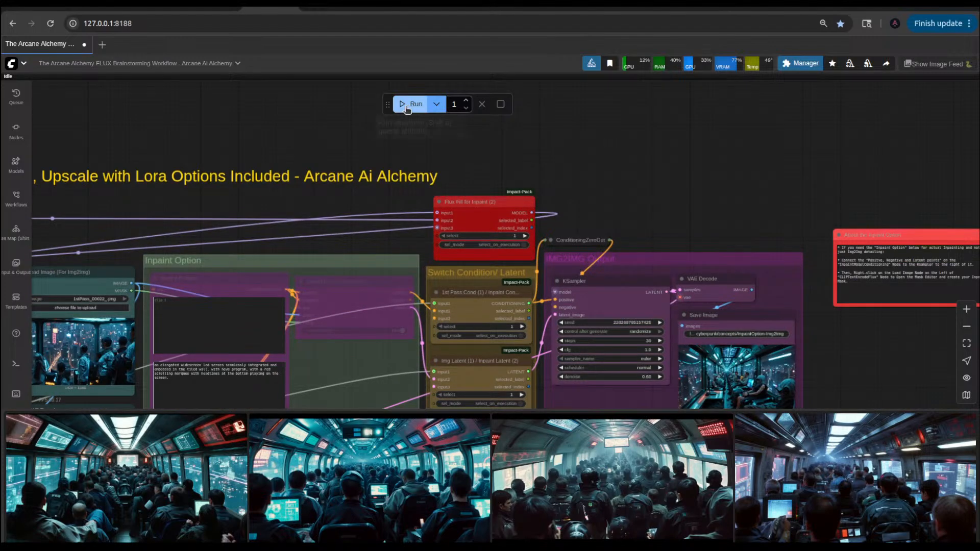
pyautogui.click(406, 105)
pyautogui.scroll(-2, 271, 246)
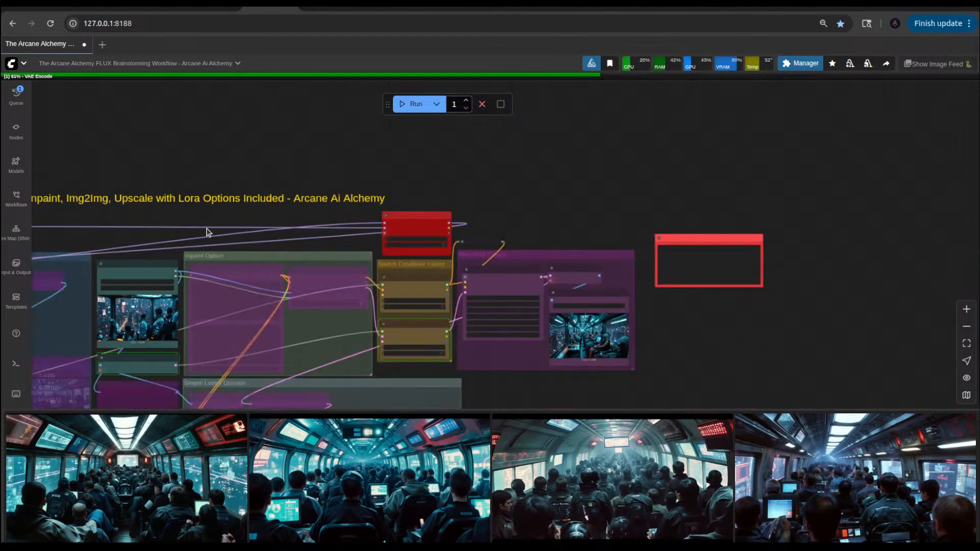
pyautogui.moveTo(206, 233); pyautogui.dragTo(589, 238)
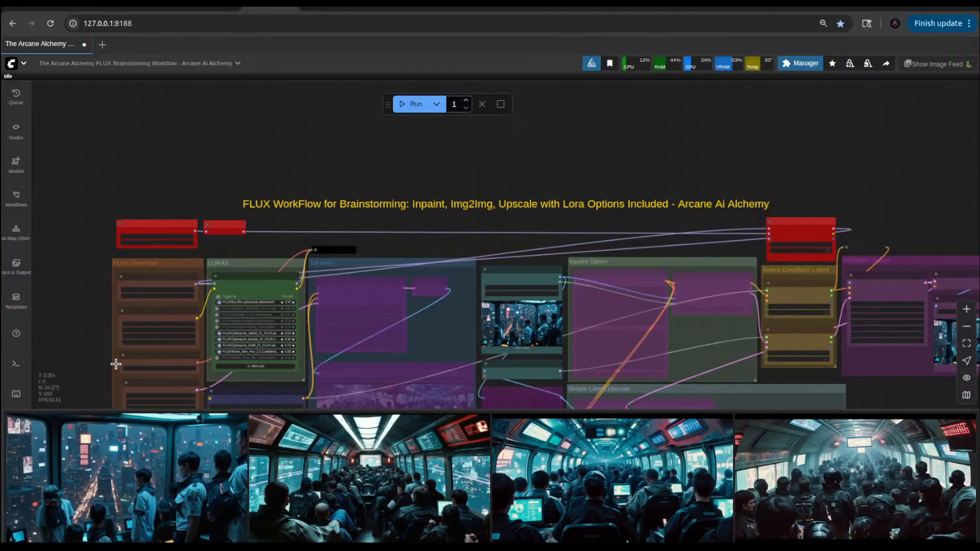
# Step: View the new InpaintOption-Img2Img_00229_.png image full size from the image feed twice, closing the view each time
pyautogui.click(152, 468)
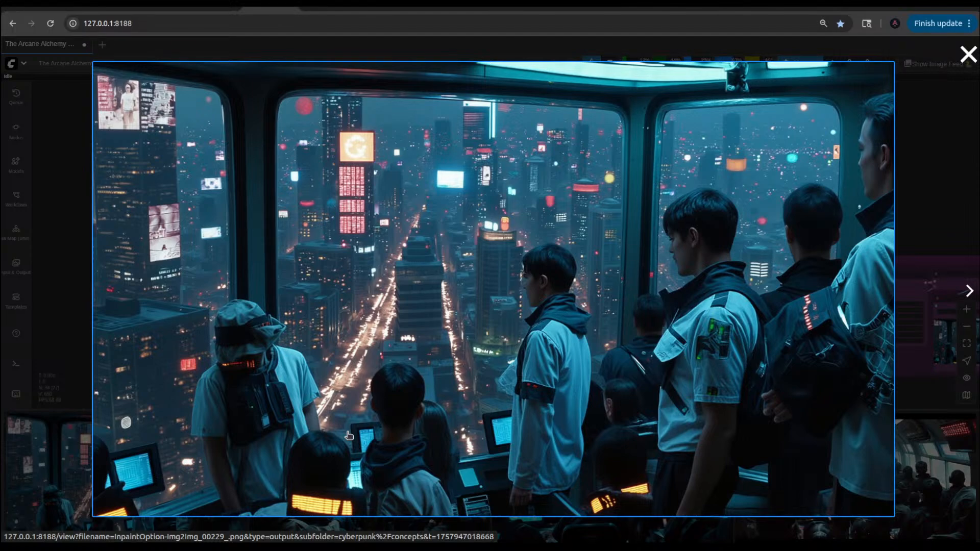
pyautogui.click(967, 54)
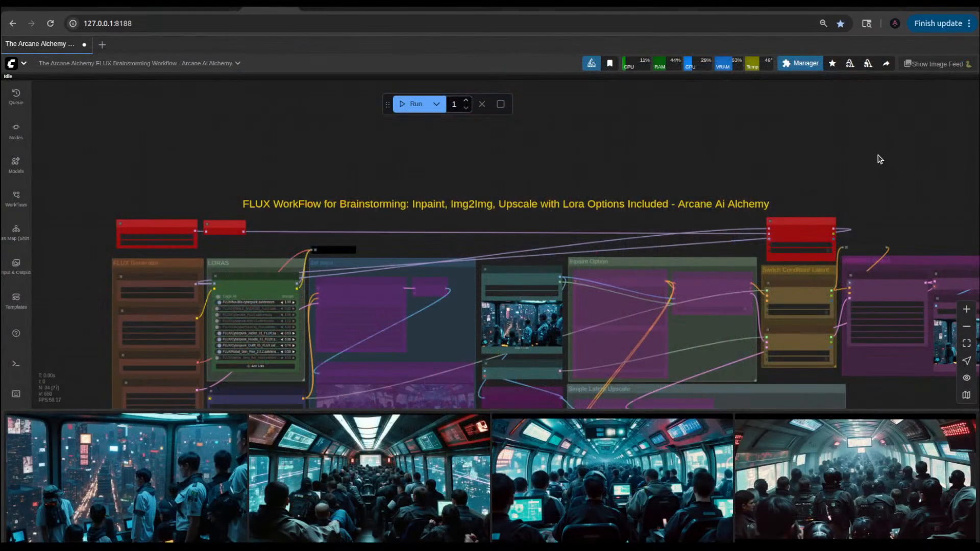
pyautogui.click(216, 464)
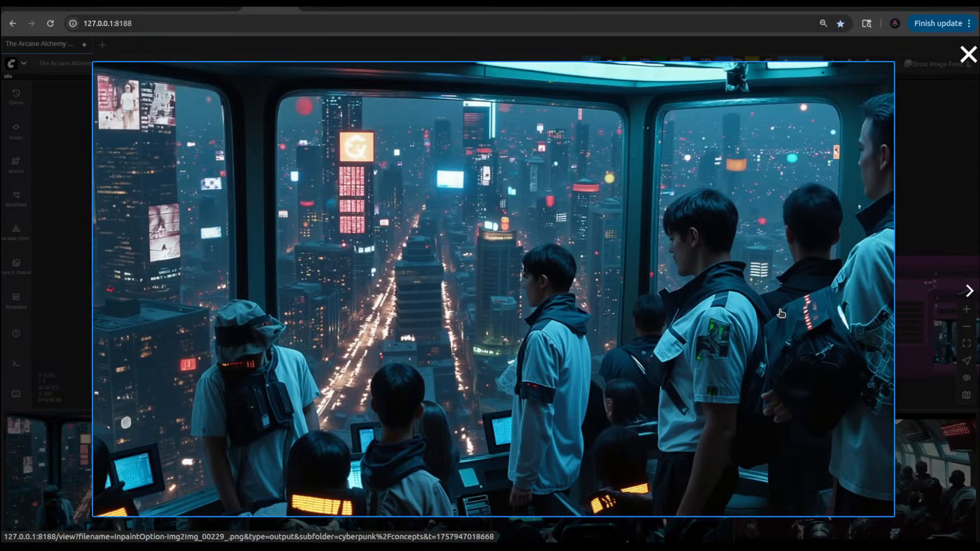
pyautogui.click(958, 189)
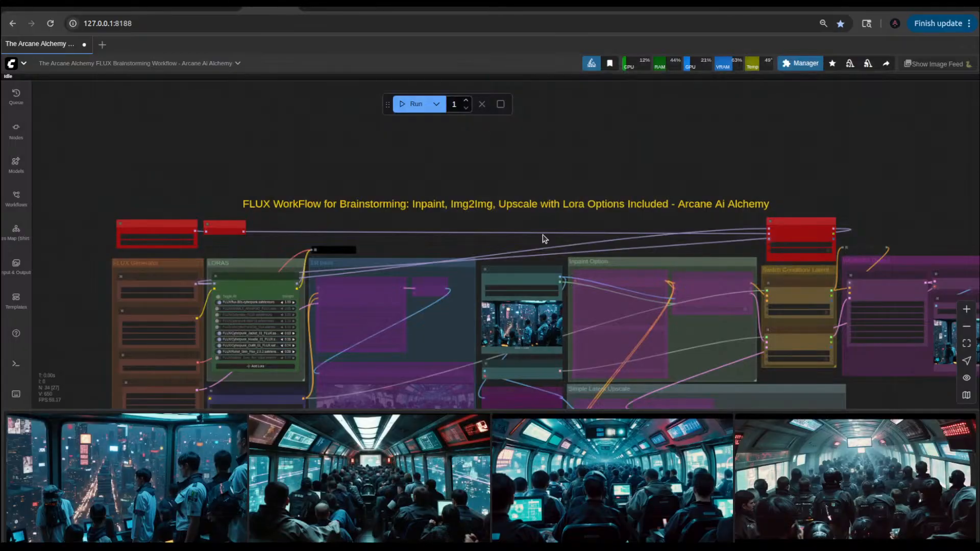
# Step: Examine the Load Image and VAE Encode nodes, the FLUX Generator settings and the enabled groups in the Fast Groups Bypasser
pyautogui.scroll(6, 543, 234)
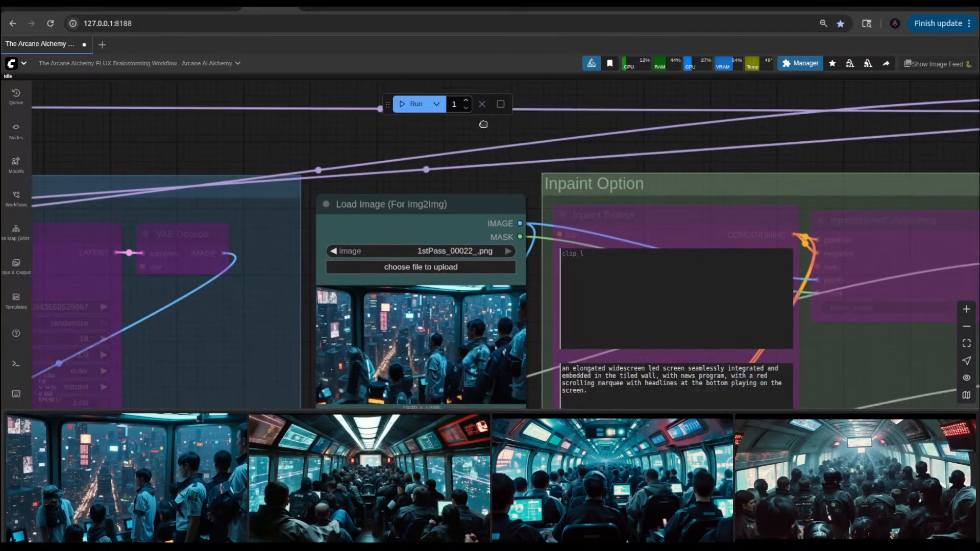
pyautogui.scroll(-6, 526, 272)
pyautogui.scroll(6, 529, 355)
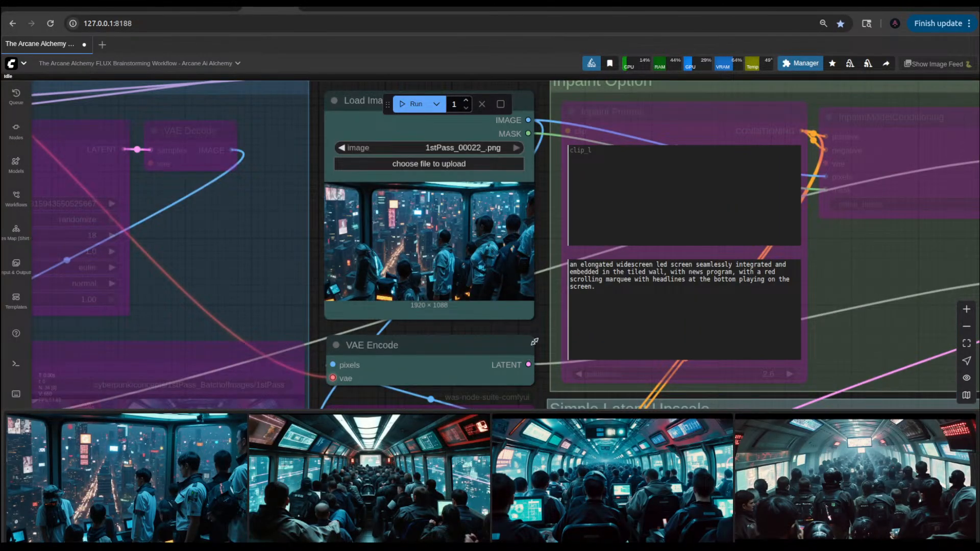
pyautogui.scroll(-11, 534, 343)
pyautogui.scroll(8, 391, 333)
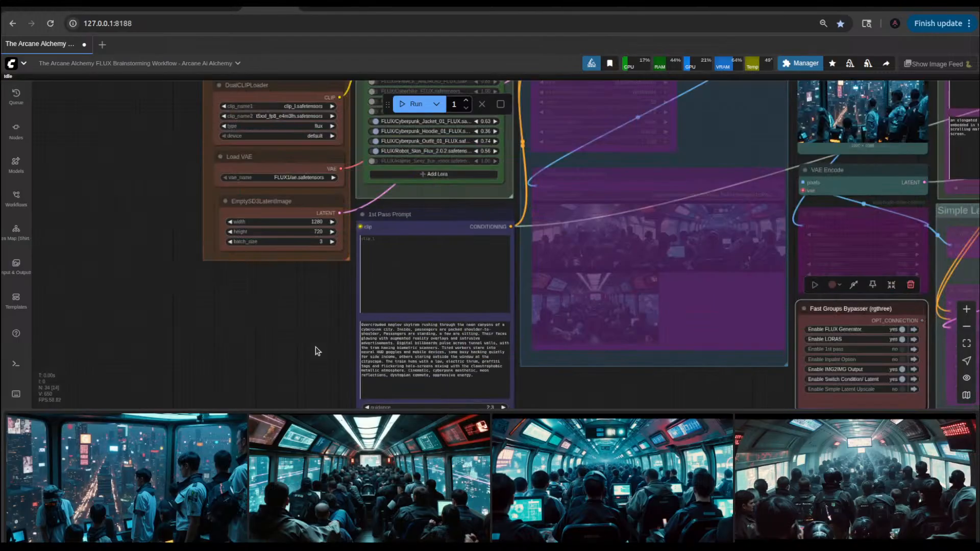
pyautogui.moveTo(299, 279); pyautogui.dragTo(277, 232)
pyautogui.scroll(-5, 272, 287)
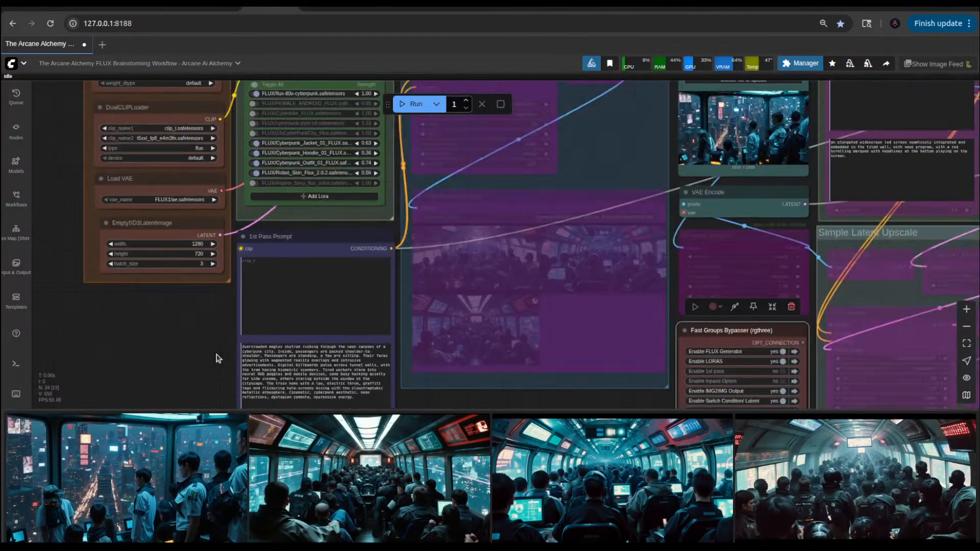
pyautogui.scroll(-5, 632, 306)
pyautogui.scroll(3, 607, 370)
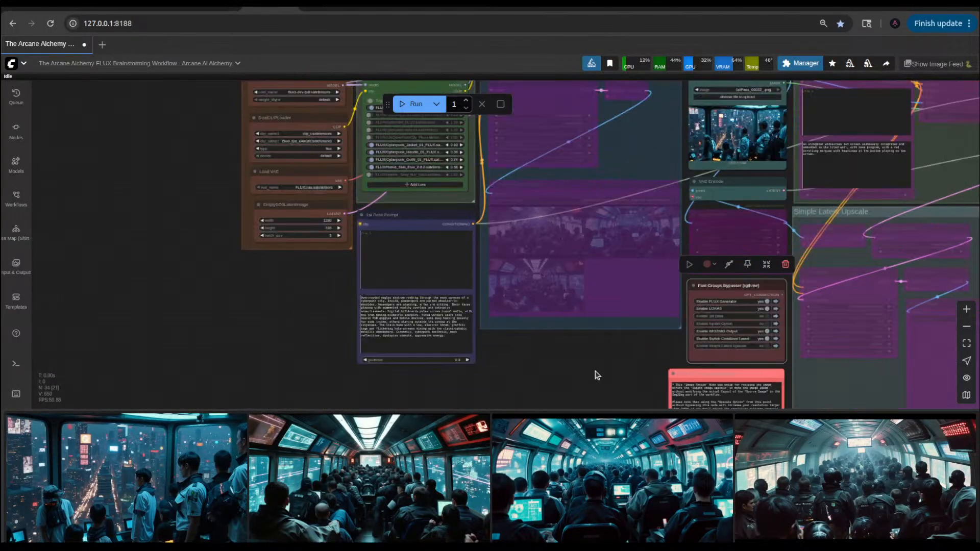
# Step: Reword the graffiti sentence in the 1st Pass Prompt to begin "There are graffiti tags", removing the phrase about the train's electric thrum
pyautogui.scroll(12, 491, 359)
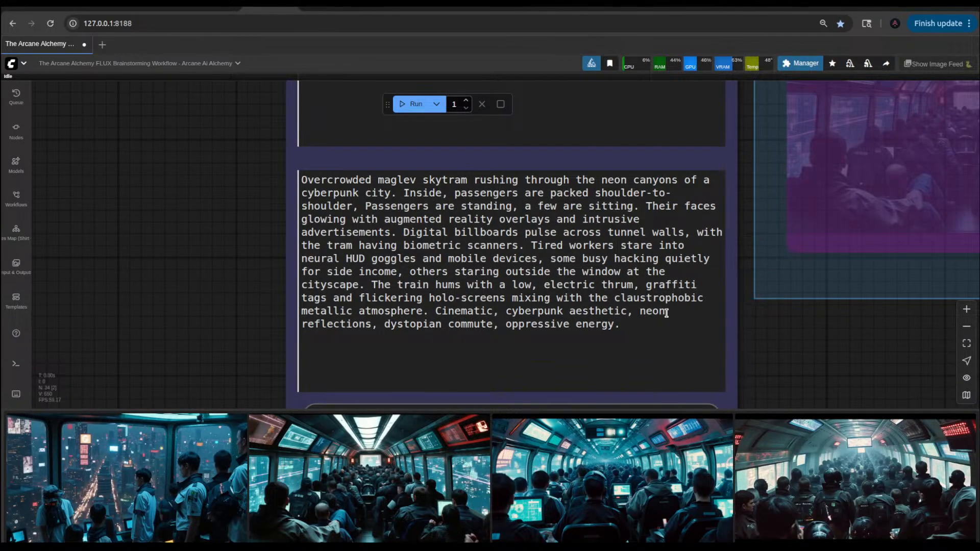
pyautogui.click(435, 285)
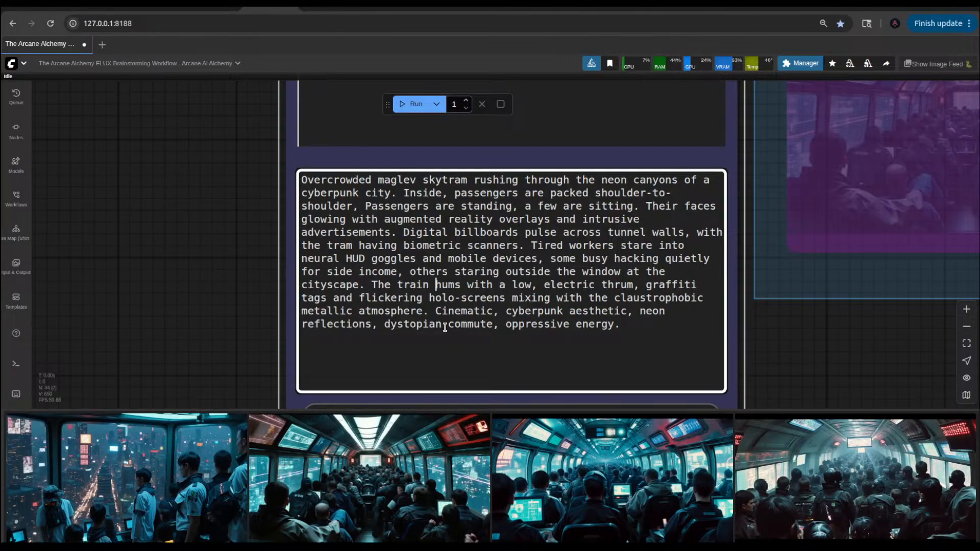
pyautogui.press('Right')
pyautogui.moveTo(397, 284); pyautogui.dragTo(638, 287)
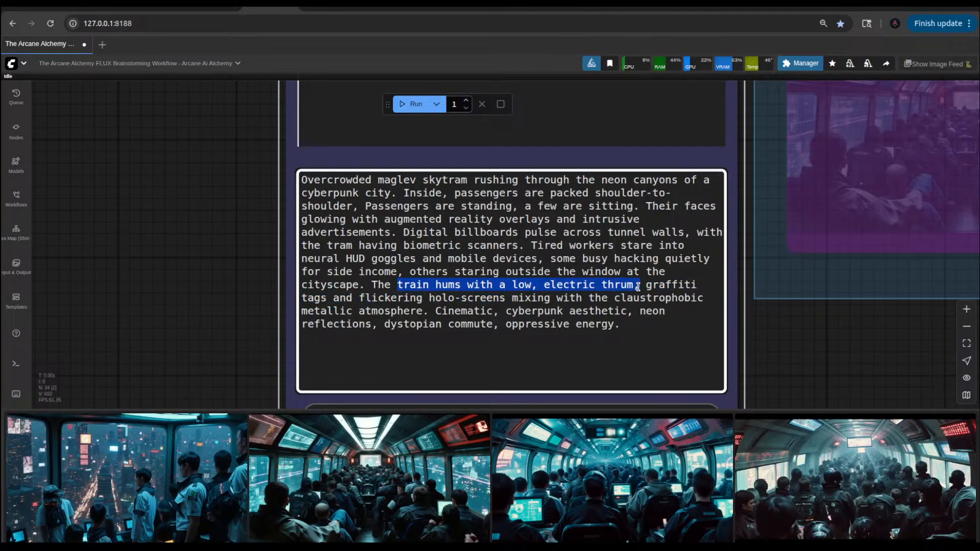
pyautogui.press('BackSpace')
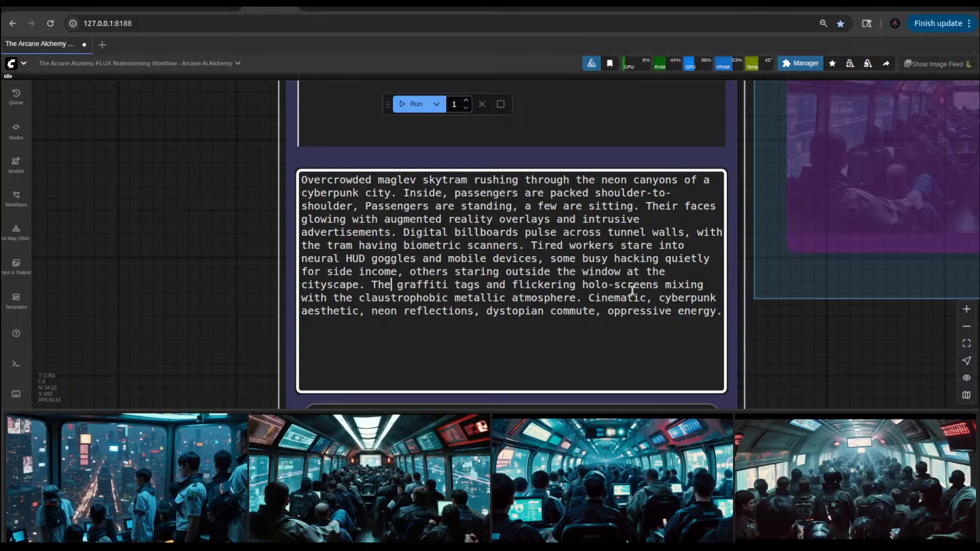
pyautogui.write('re aerw')
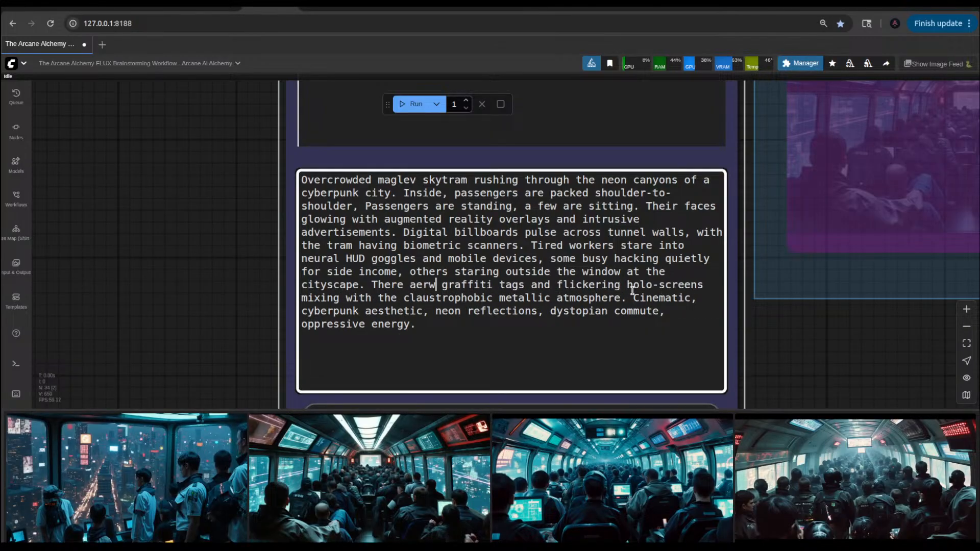
pyautogui.press('BackSpace')
pyautogui.press('BackSpace')
pyautogui.press('BackSpace')
pyautogui.write('re')
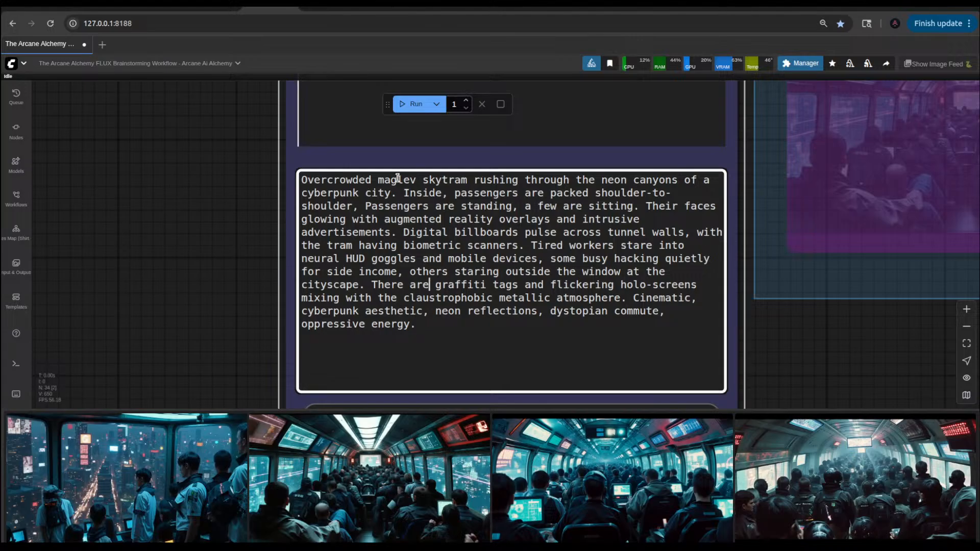
# Step: Replace "maglev skytram" in the prompt's opening sentence with "sky observatory"
pyautogui.moveTo(377, 179); pyautogui.dragTo(421, 182)
pyautogui.press('BackSpace')
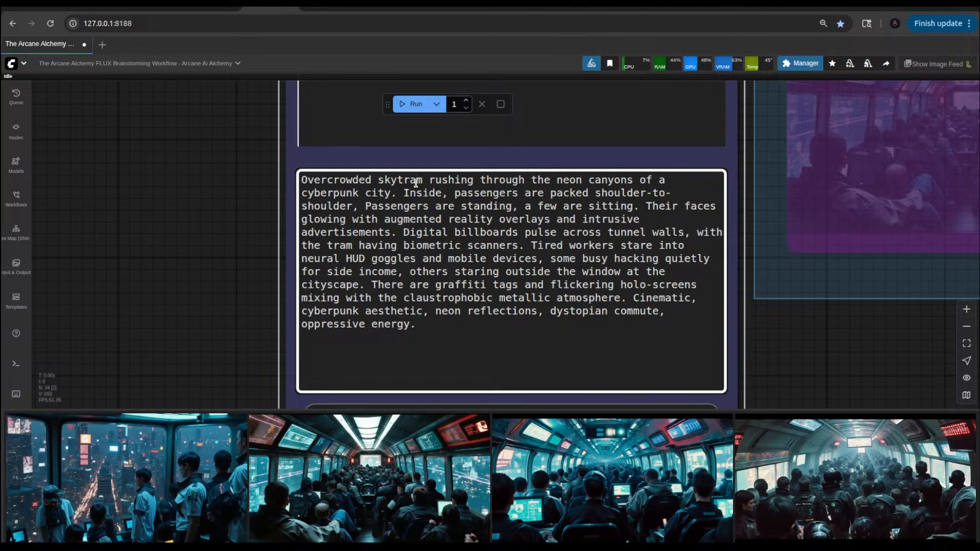
pyautogui.press('BackSpace')
pyautogui.press('BackSpace')
pyautogui.press('BackSpace')
pyautogui.press('BackSpace')
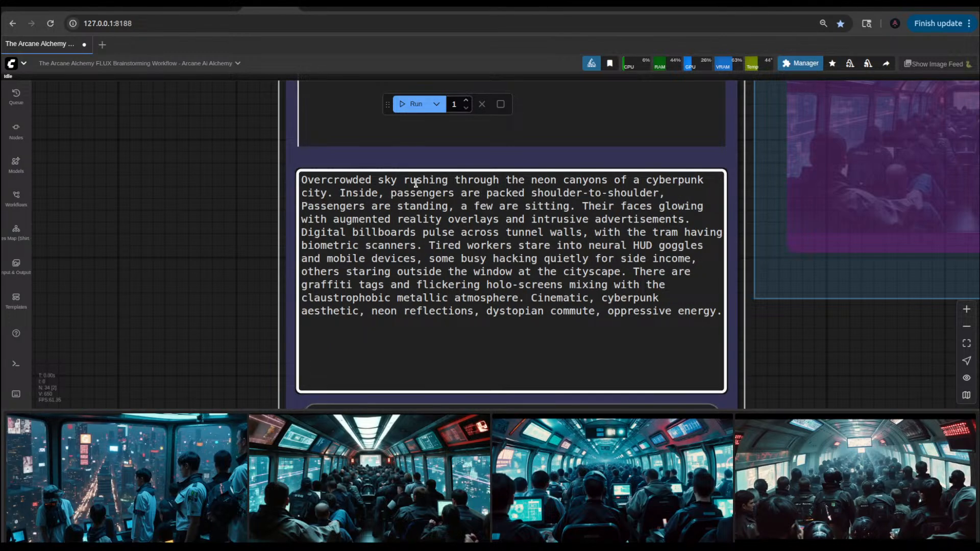
pyautogui.write('observ')
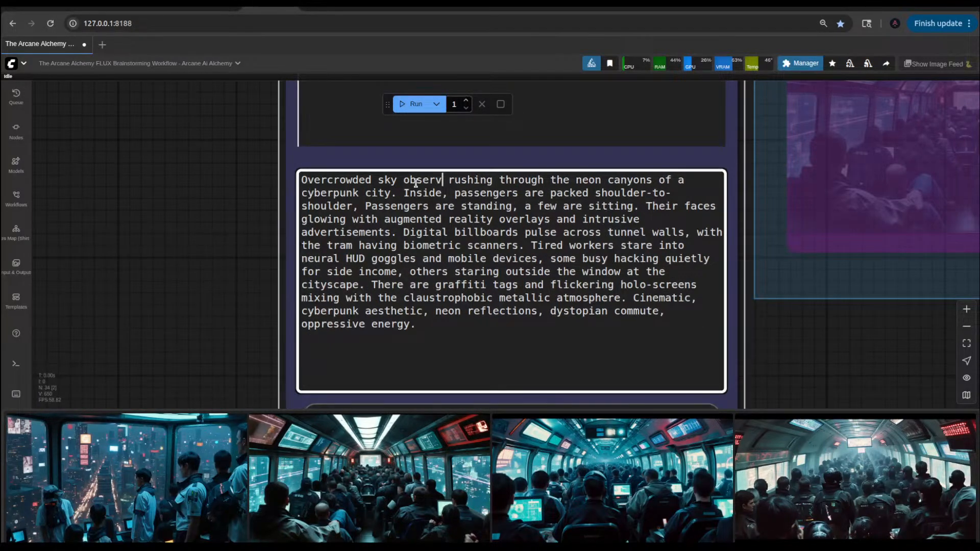
pyautogui.write('atort rushi')
pyautogui.press('BackSpace')
pyautogui.write('ort')
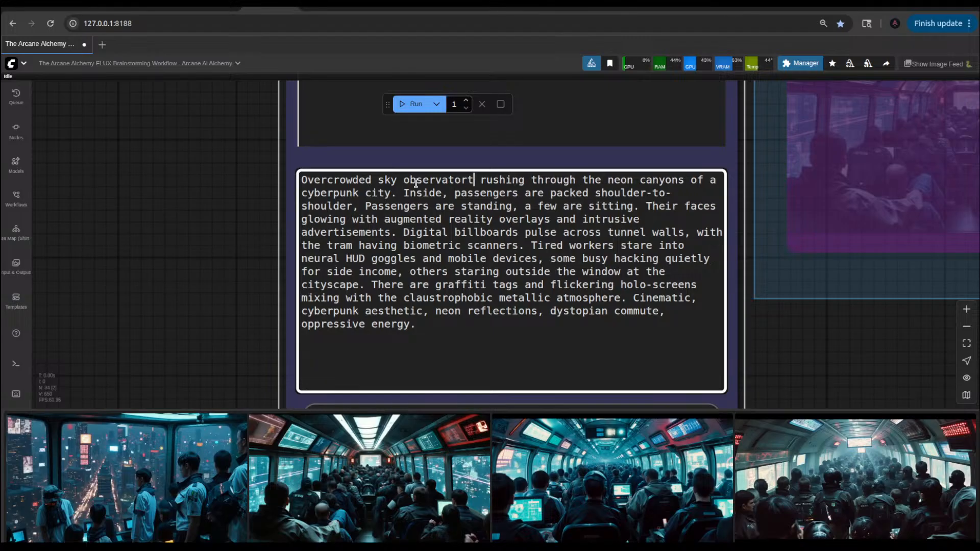
pyautogui.press('BackSpace')
pyautogui.write('y')
# Step: Put "An" before "Overcrowded" in the prompt's first sentence and replace "rushing through" with "viewing"
pyautogui.click(304, 179)
pyautogui.write('An')
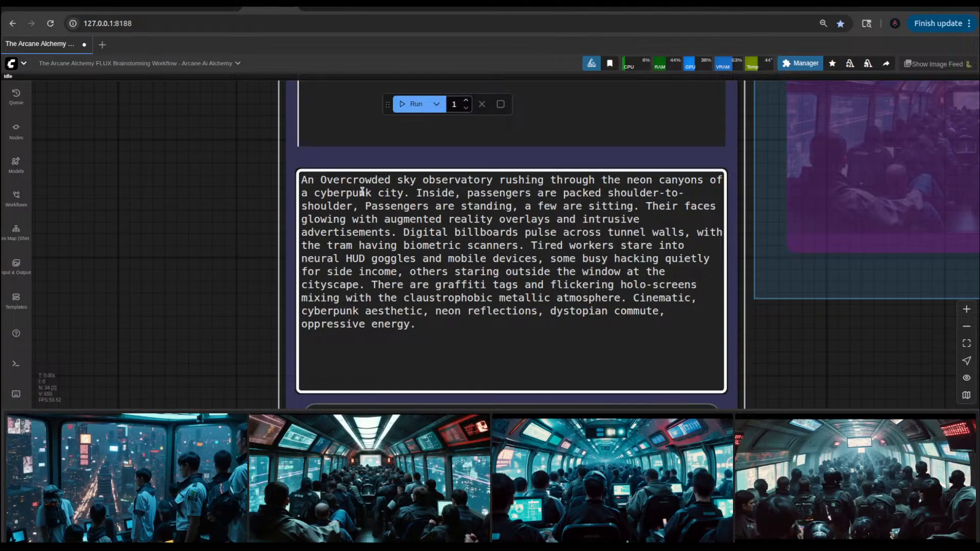
pyautogui.moveTo(492, 181); pyautogui.dragTo(596, 183)
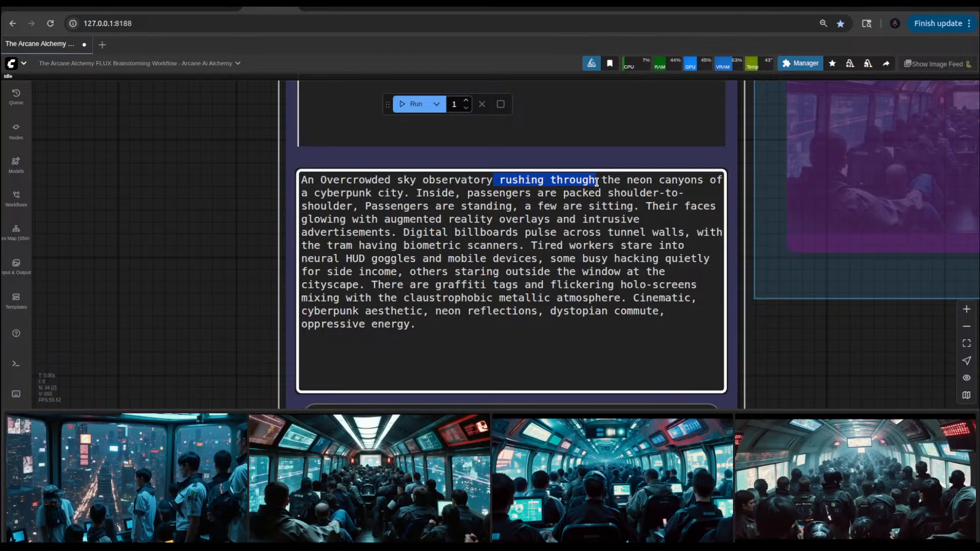
pyautogui.press('BackSpace')
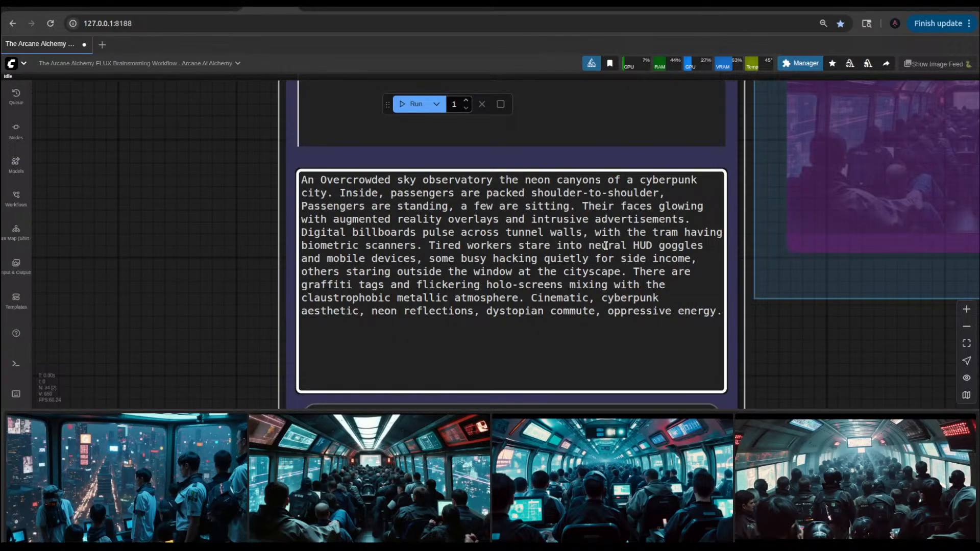
pyautogui.write('viewing')
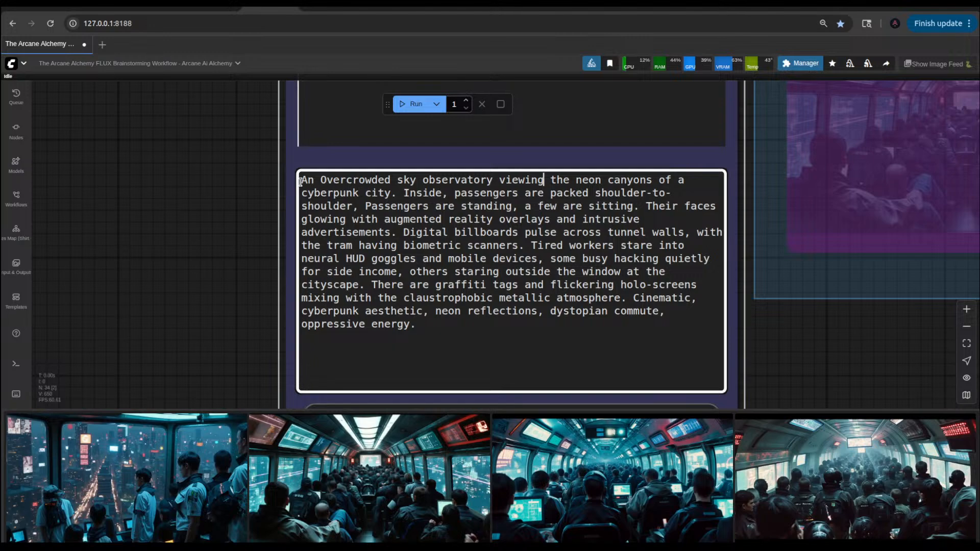
# Step: Reword the start of the prompt to "Inside an overcrowded", with the article and adjective in lower case
pyautogui.write('In')
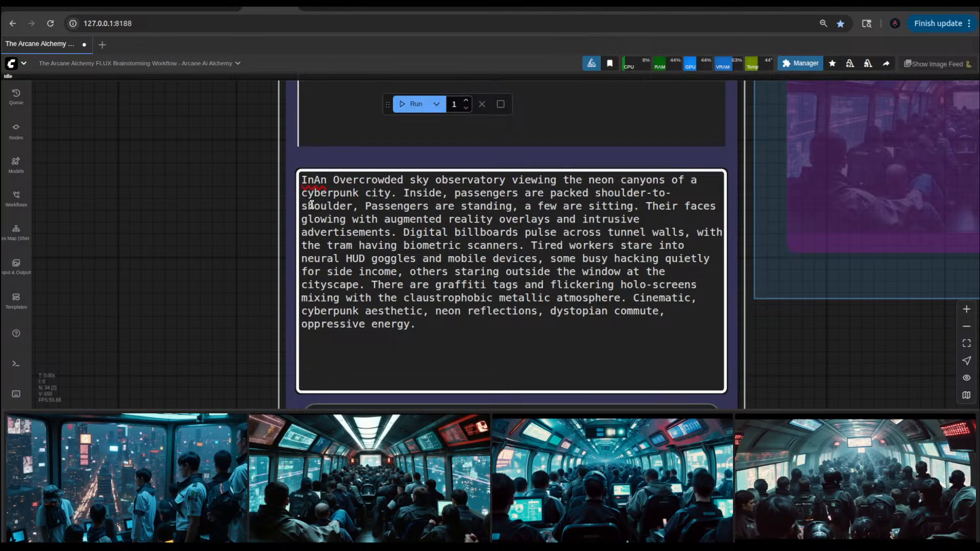
pyautogui.write('side')
pyautogui.press('Right')
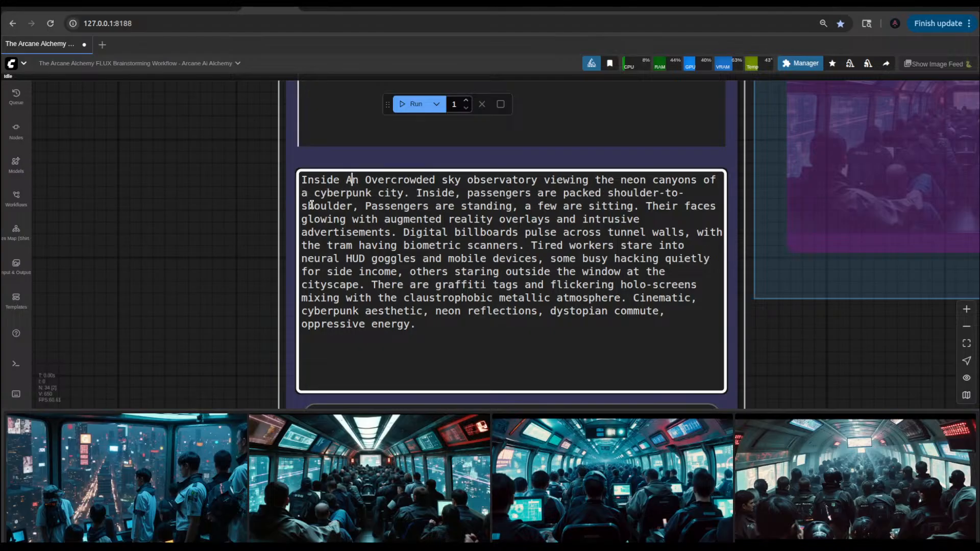
pyautogui.press('Right')
pyautogui.press('Right')
pyautogui.press('Right')
pyautogui.press('BackSpace')
pyautogui.write('o')
# Step: Replace "Inside, passengers" at the start of the second sentence with "Male and female students"
pyautogui.moveTo(417, 194); pyautogui.dragTo(537, 194)
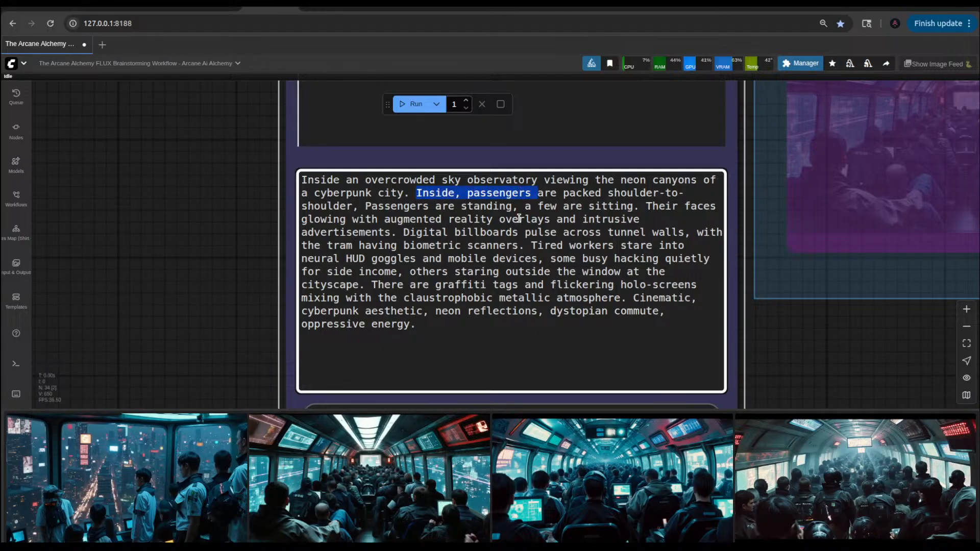
pyautogui.press('BackSpace')
pyautogui.write('Stude')
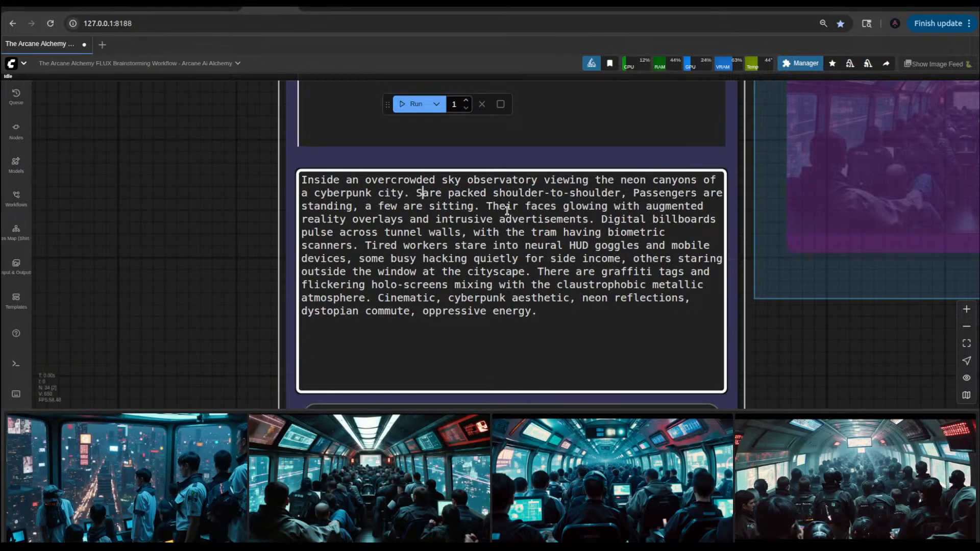
pyautogui.write('nts')
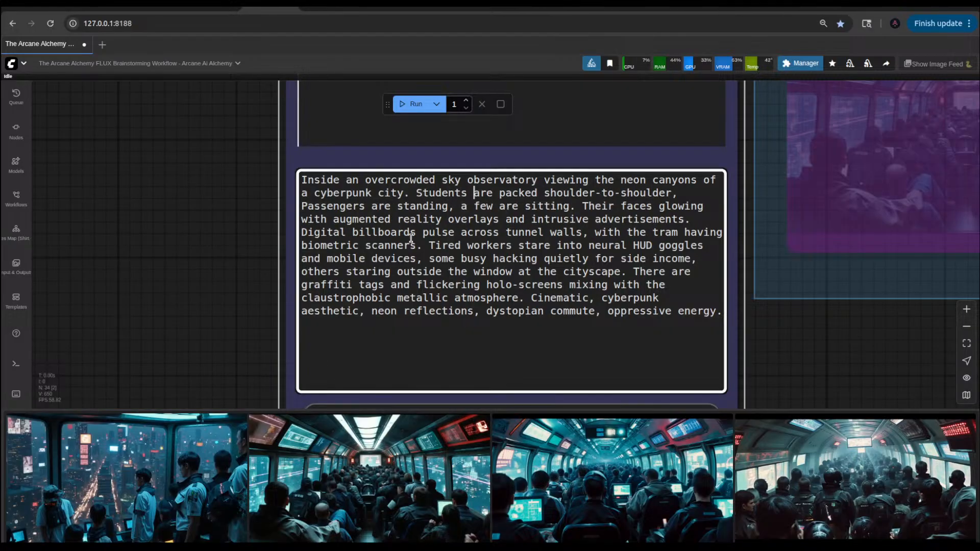
pyautogui.click(418, 194)
pyautogui.write('Mall')
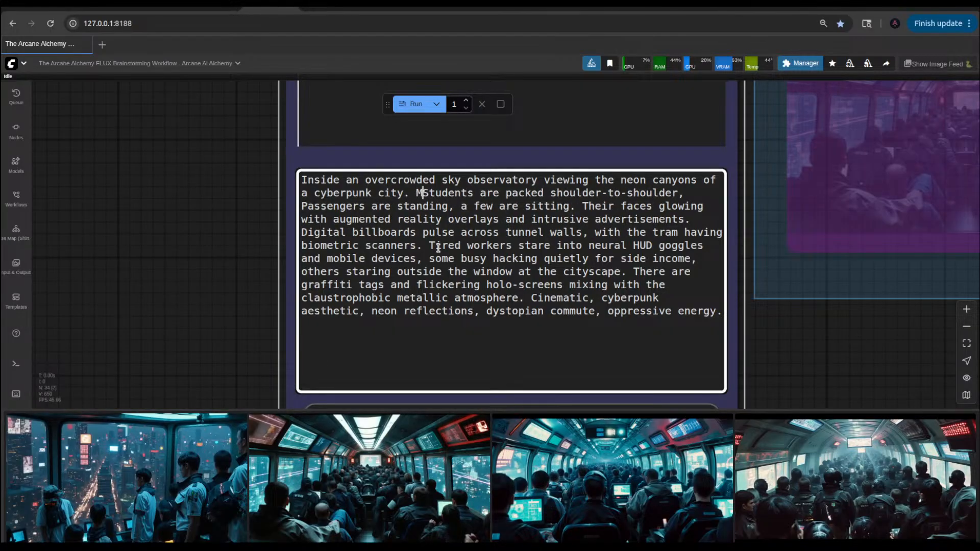
pyautogui.press('BackSpace')
pyautogui.write('e and ')
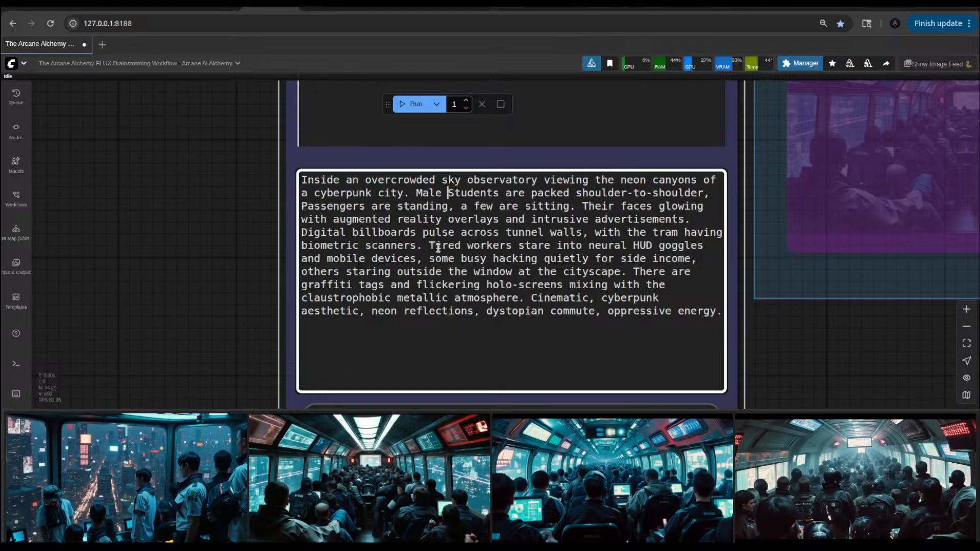
pyautogui.write('female')
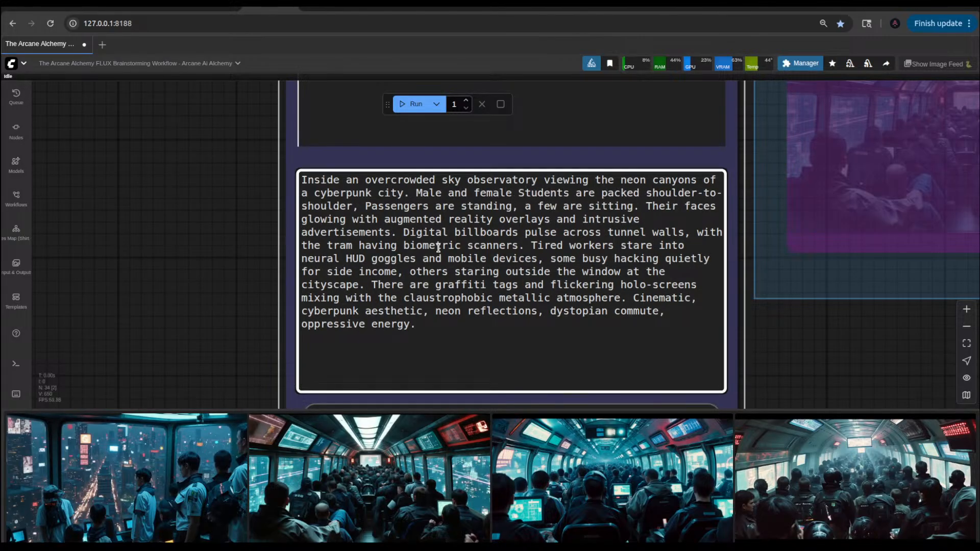
pyautogui.doubleClick(542, 194)
pyautogui.write('students')
# Step: Delete "Passengers are" before "standing" in the students sentence
pyautogui.moveTo(454, 207); pyautogui.dragTo(365, 207)
pyautogui.press('BackSpace')
pyautogui.press('BackSpace')
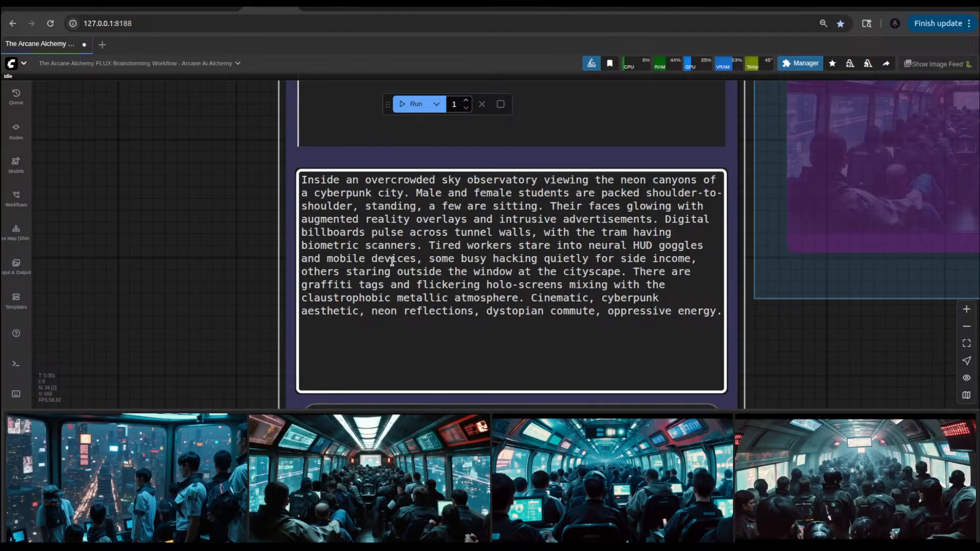
# Step: Delete the wording about tired workers, HUD goggles and hacking, and begin the remaining sentence with "Others are staring"
pyautogui.moveTo(428, 246); pyautogui.dragTo(700, 266)
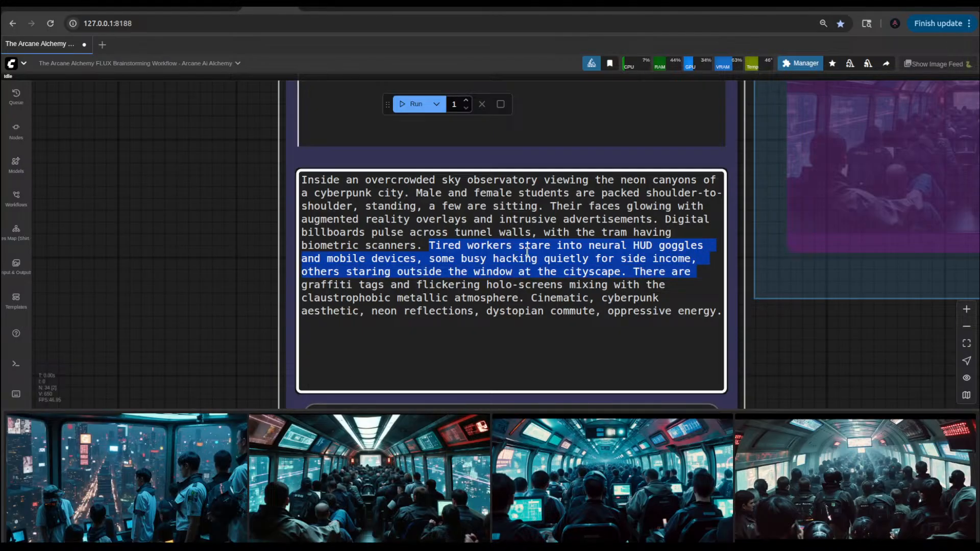
pyautogui.click(438, 245)
pyautogui.moveTo(429, 244); pyautogui.dragTo(696, 259)
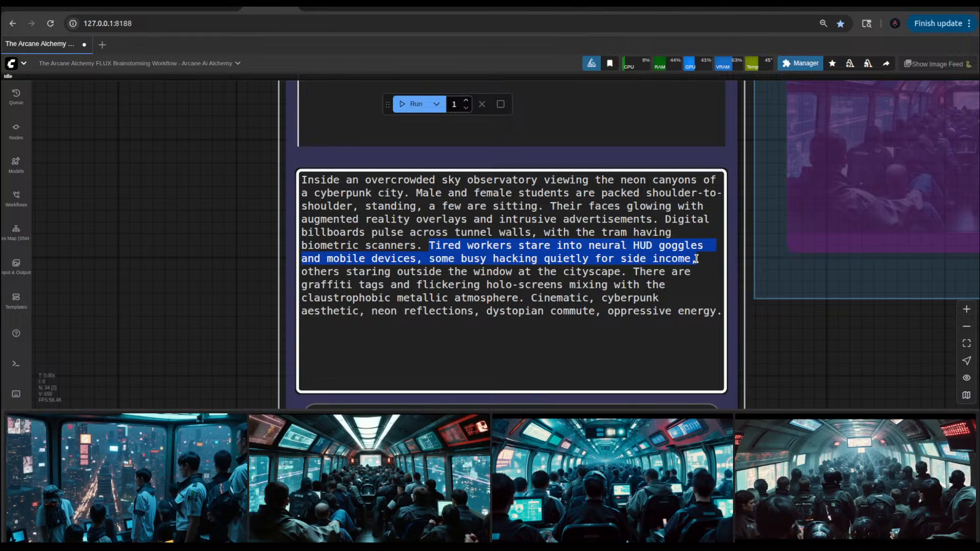
pyautogui.press('BackSpace')
pyautogui.press('Right')
pyautogui.press('Right')
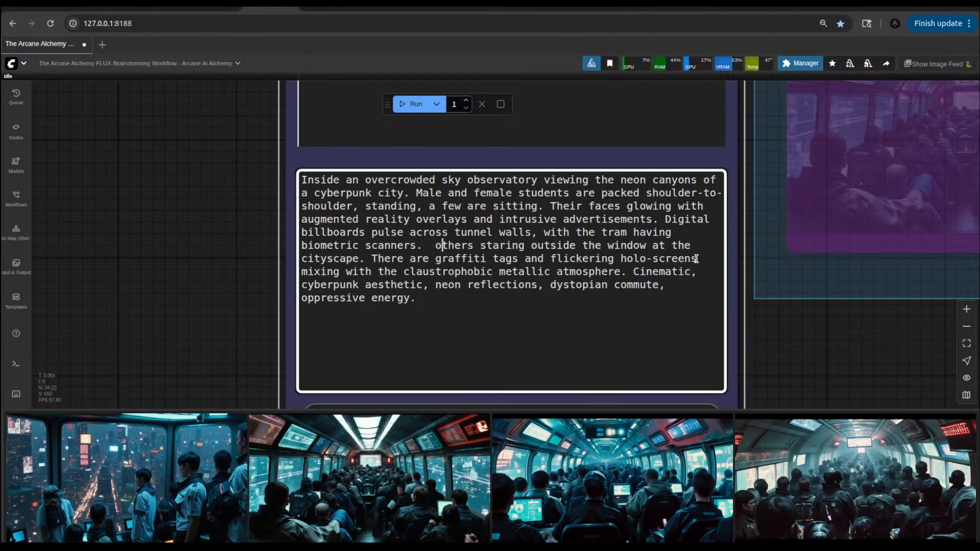
pyautogui.press('BackSpace')
pyautogui.press('BackSpace')
pyautogui.write('Others')
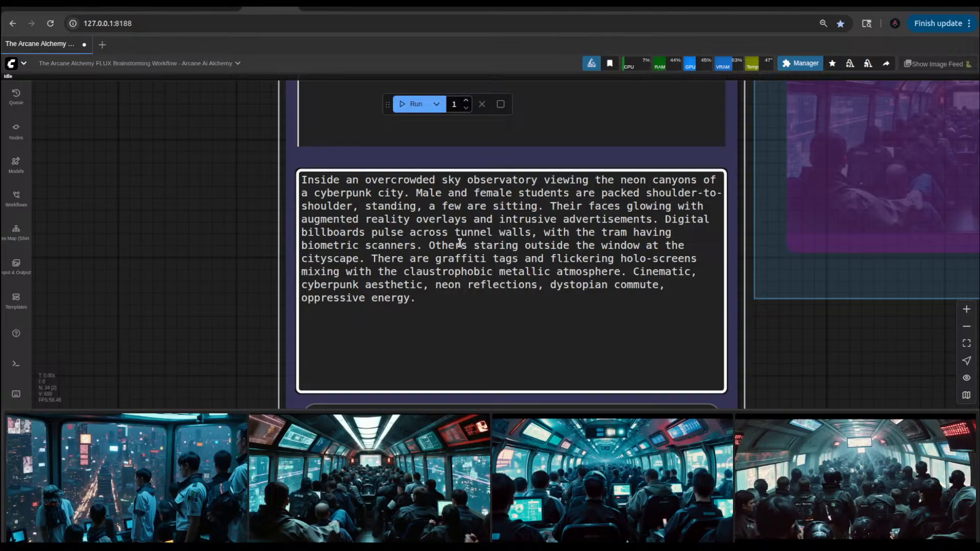
pyautogui.write(' are')
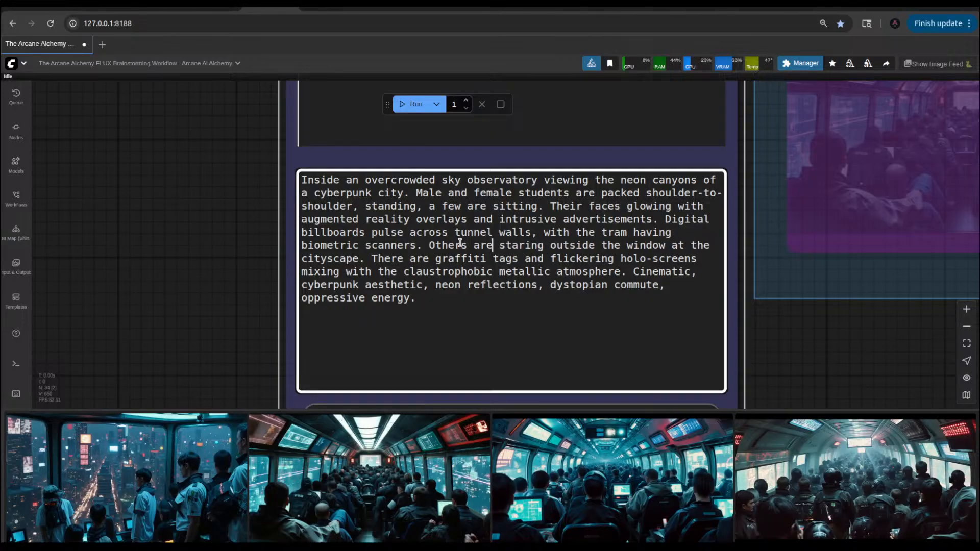
# Step: Change "the tram" to "a tram" in the digital billboards sentence
pyautogui.scroll(2, 461, 271)
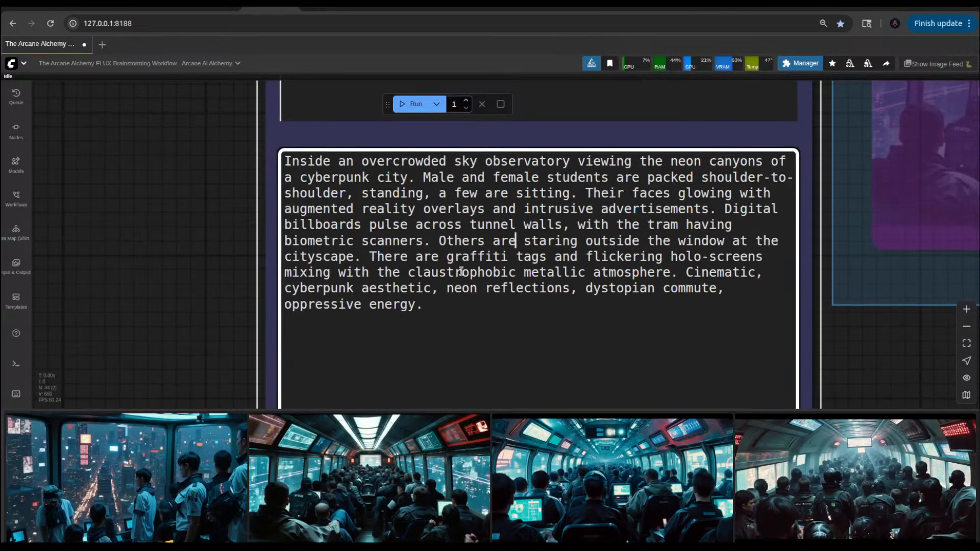
pyautogui.doubleClick(417, 257)
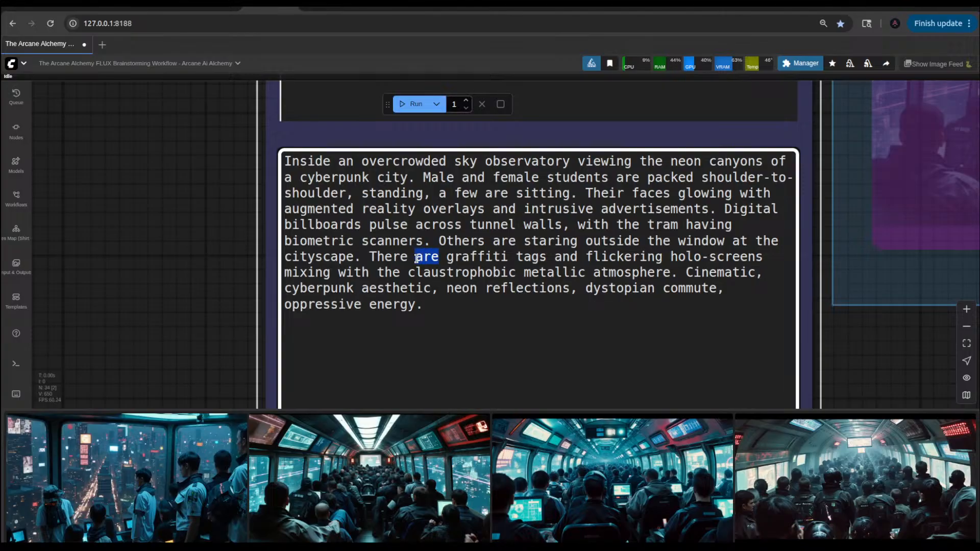
pyautogui.click(547, 258)
pyautogui.scroll(-2, 648, 260)
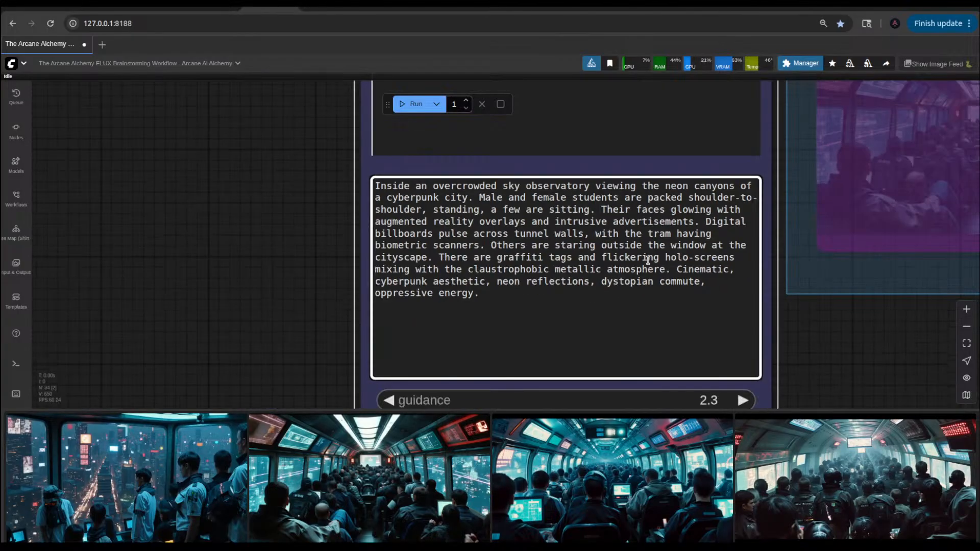
pyautogui.scroll(2, 491, 195)
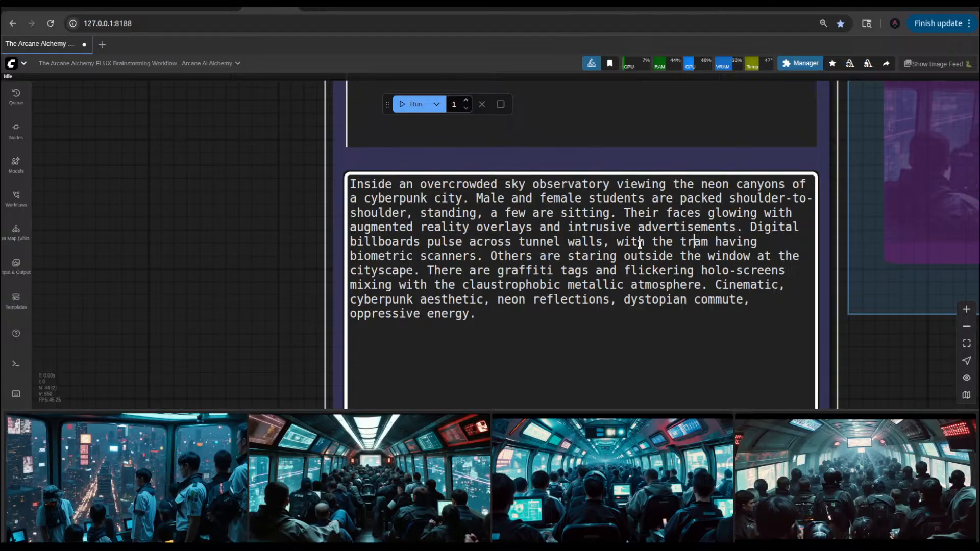
pyautogui.moveTo(677, 244); pyautogui.dragTo(654, 244)
pyautogui.click(656, 242)
pyautogui.write('a')
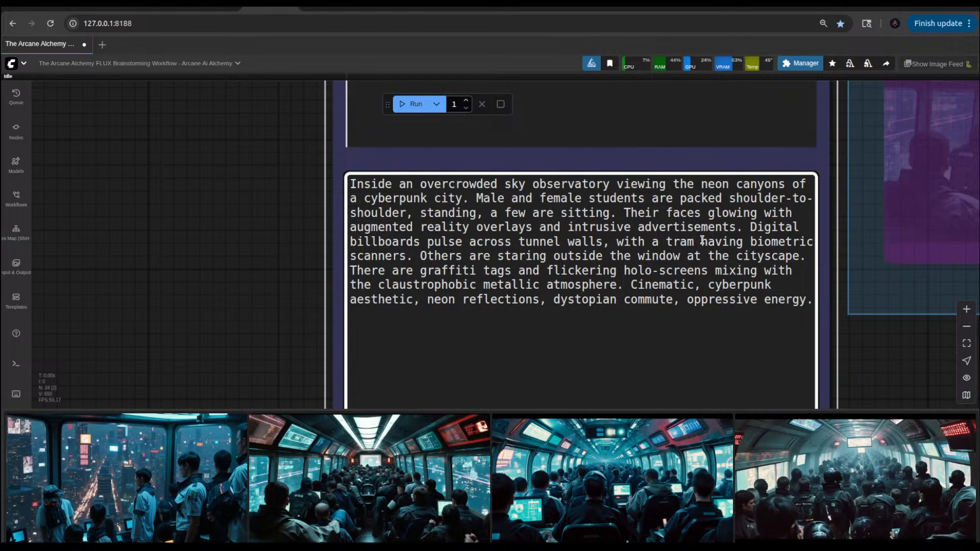
# Step: Replace "having biometric scanners" in the digital billboards sentence with "moving across the cityscape on"
pyautogui.moveTo(702, 240); pyautogui.dragTo(406, 250)
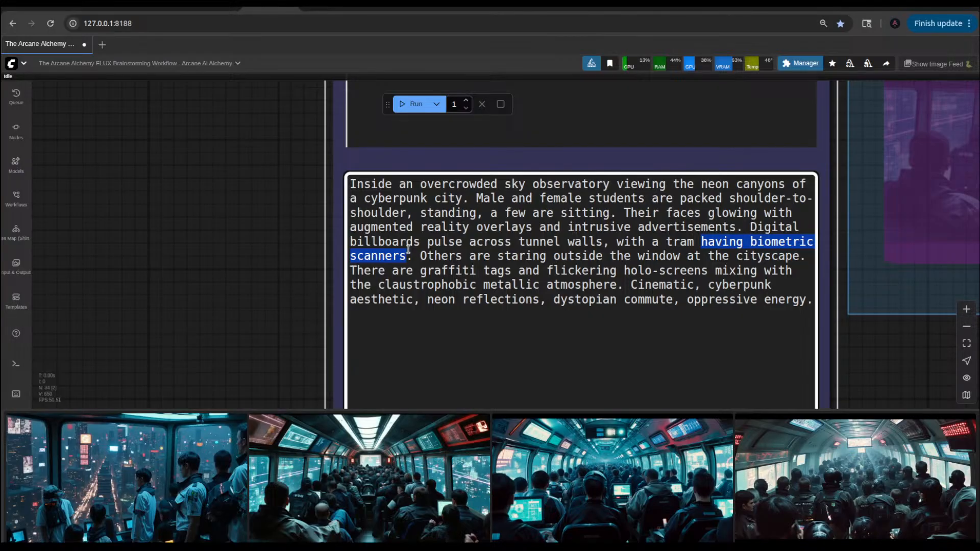
pyautogui.write('moving ')
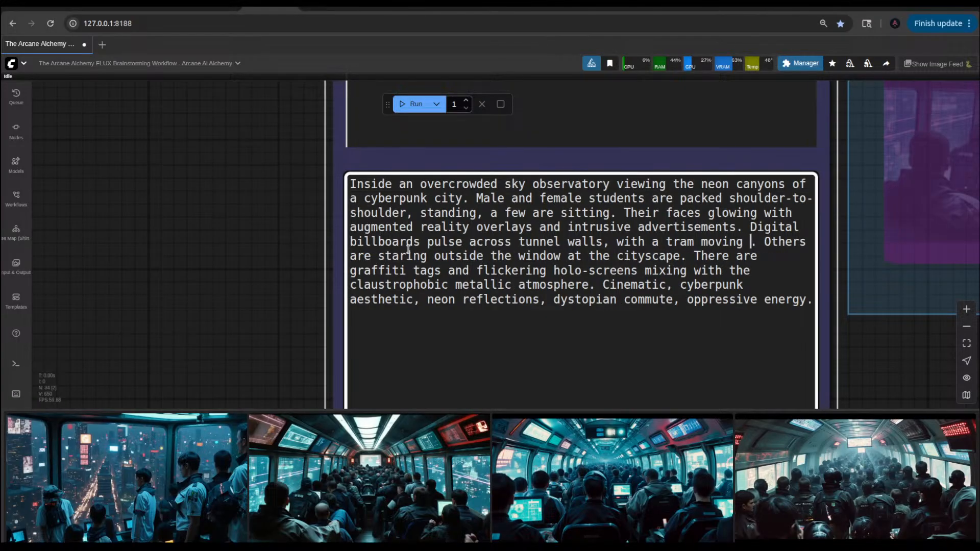
pyautogui.write('acro')
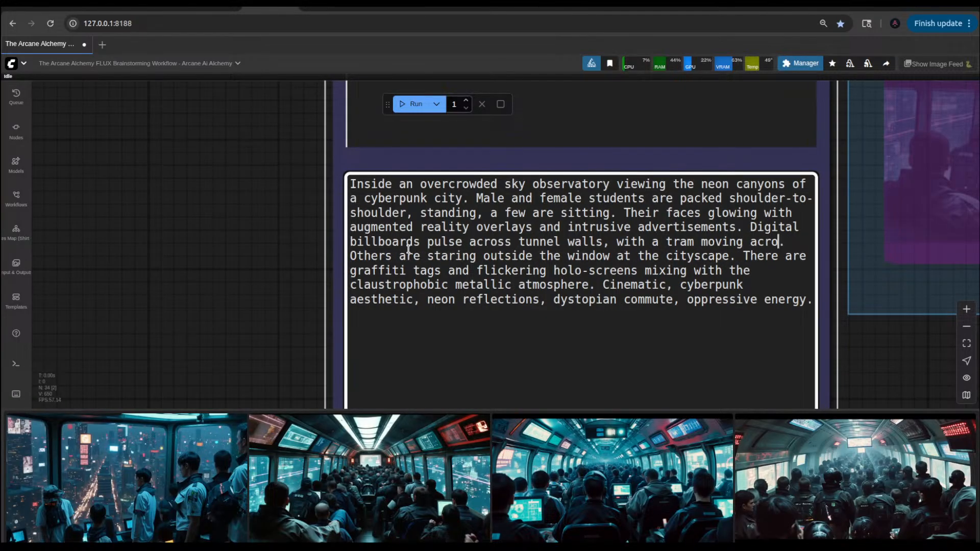
pyautogui.write('ss the ')
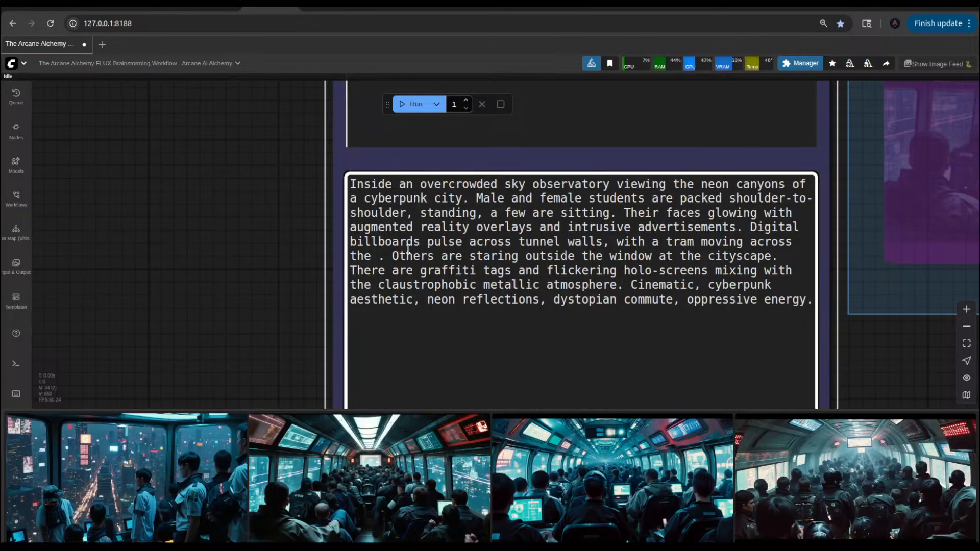
pyautogui.write('cit')
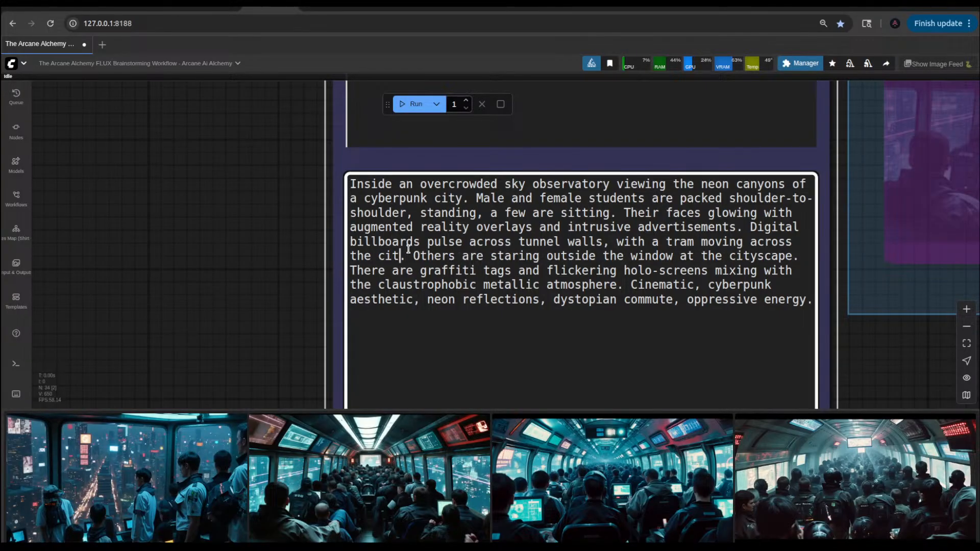
pyautogui.write('yscape on ')
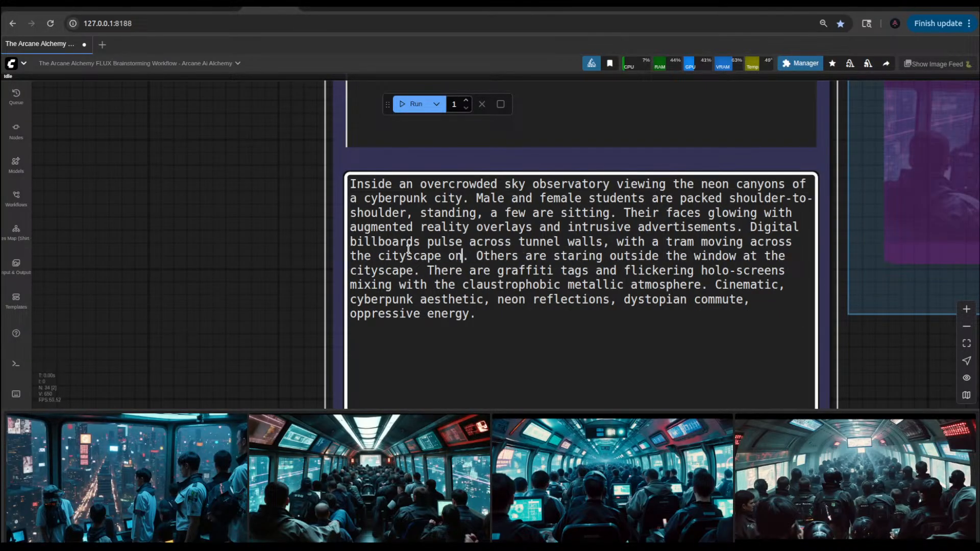
pyautogui.write('a. Others are starin')
# Step: Complete the tram phrase with "an elevated track" and run the workflow
pyautogui.press('BackSpace')
pyautogui.press('BackSpace')
pyautogui.press('BackSpace')
pyautogui.write('a')
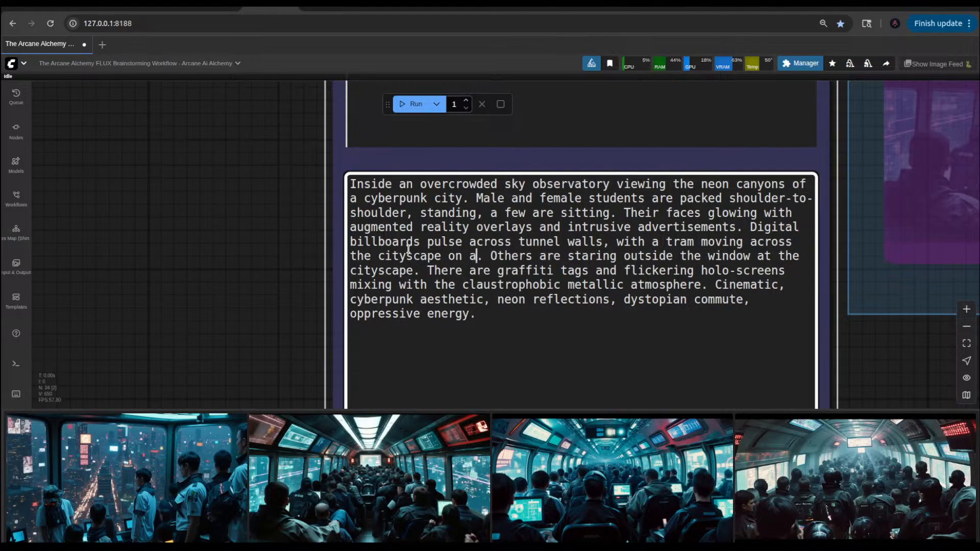
pyautogui.write('n ')
pyautogui.write('elev')
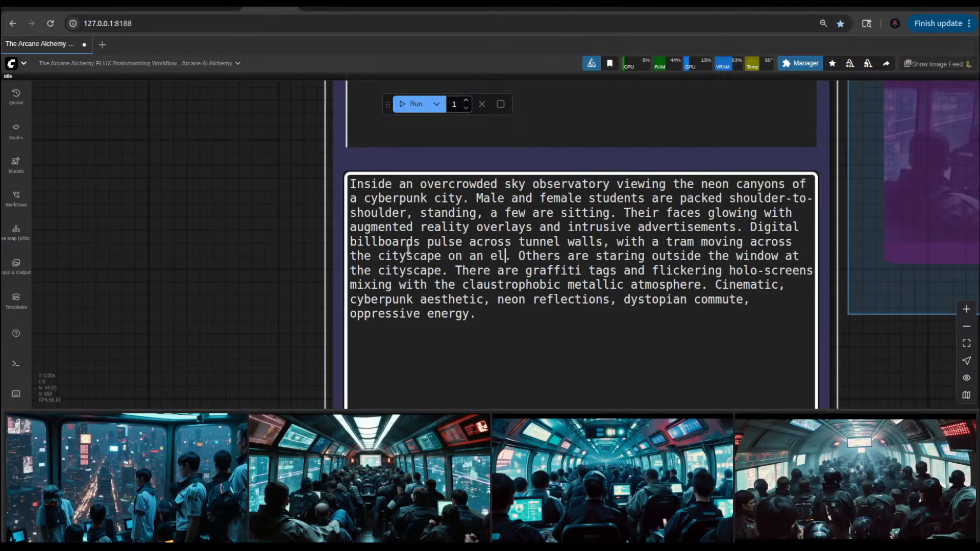
pyautogui.press('BackSpace')
pyautogui.press('BackSpace')
pyautogui.write('a')
pyautogui.press('BackSpace')
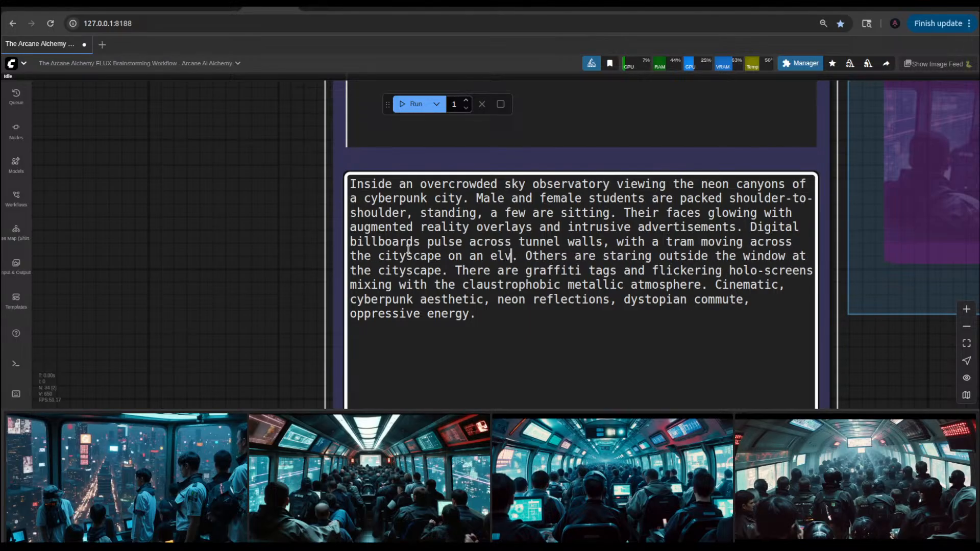
pyautogui.write('evated tr')
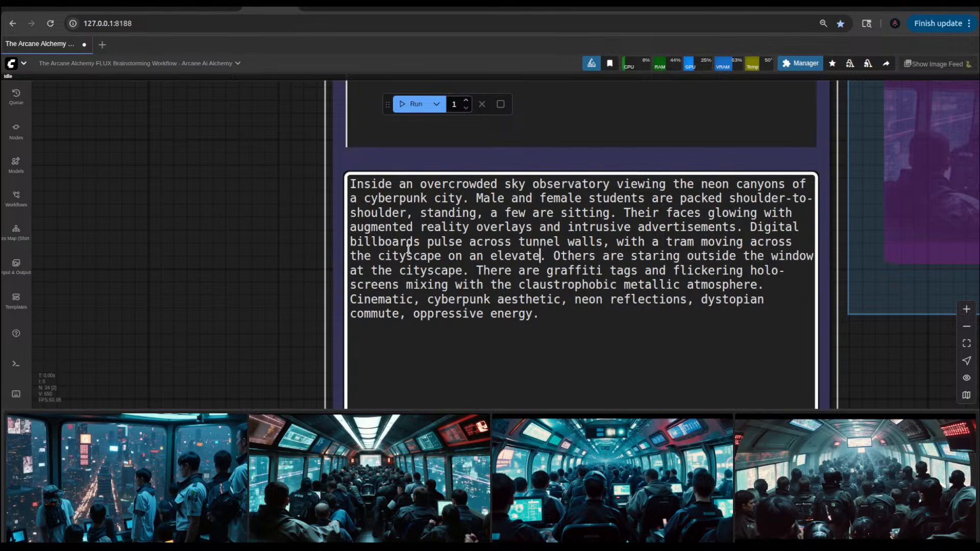
pyautogui.write('ack')
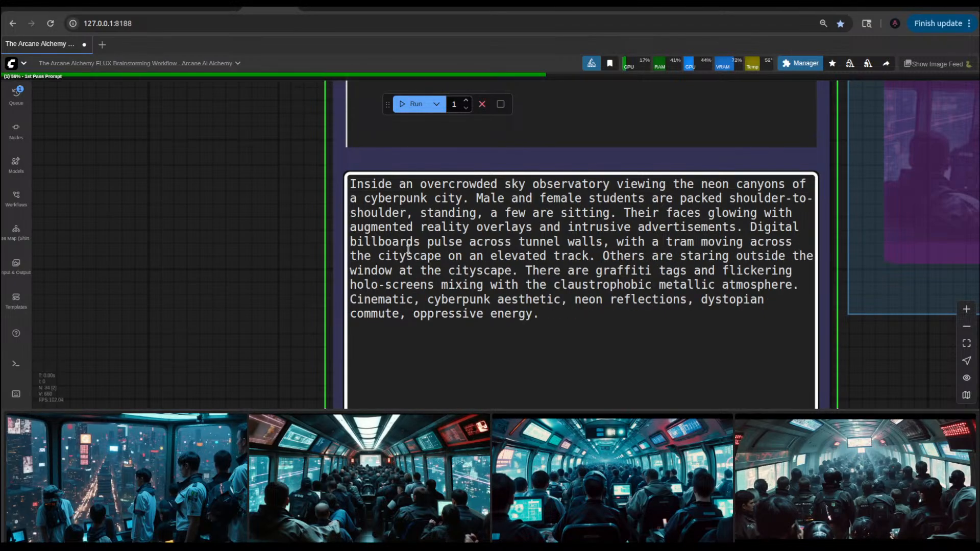
# Step: Examine the img2img source image and the workflow groups from the 1st Pass Prompt to the img2img output
pyautogui.scroll(-6, 280, 267)
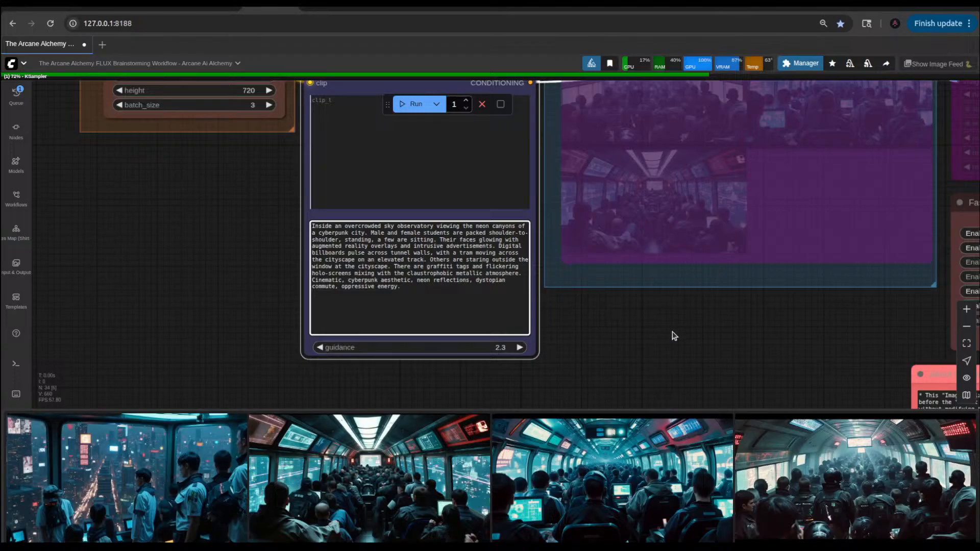
pyautogui.scroll(-6, 575, 339)
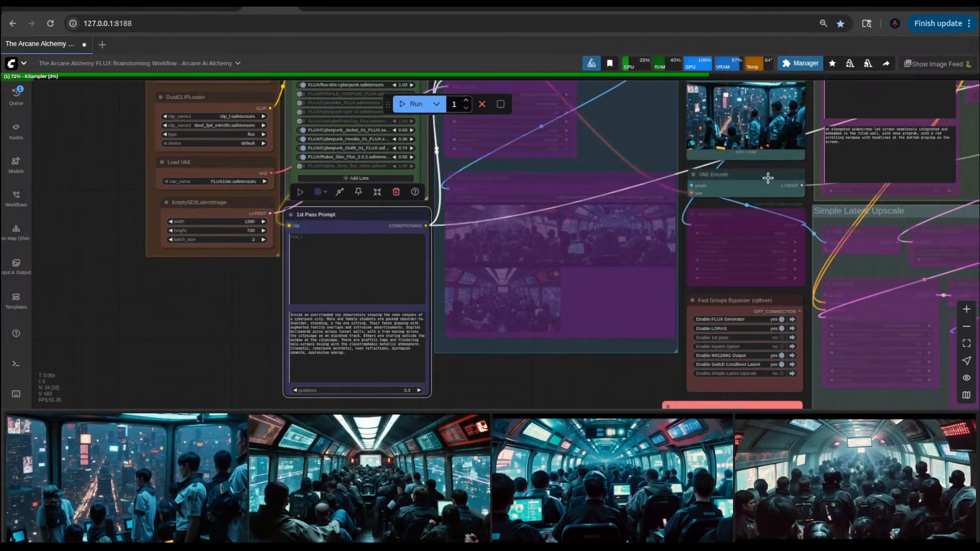
pyautogui.moveTo(794, 168); pyautogui.dragTo(656, 300)
pyautogui.scroll(5, 641, 258)
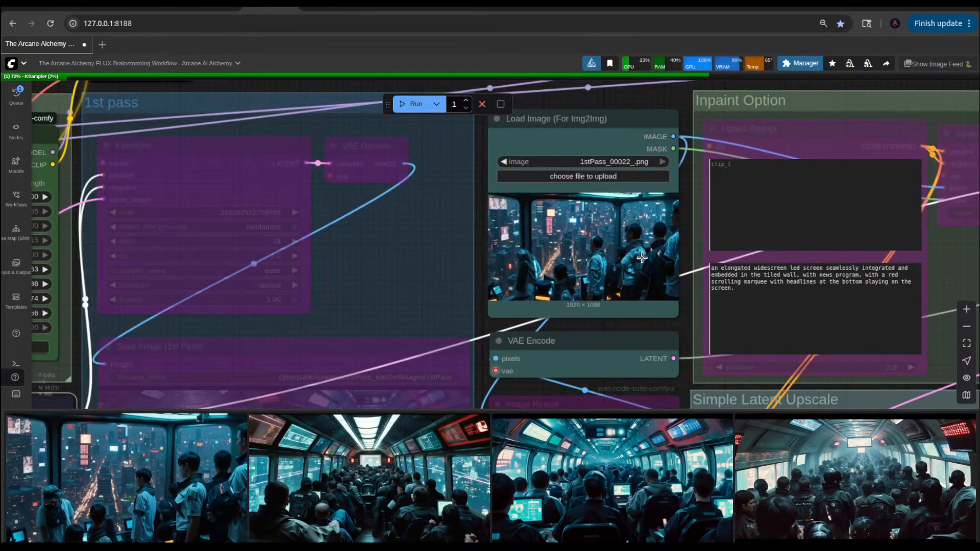
pyautogui.scroll(-5, 587, 271)
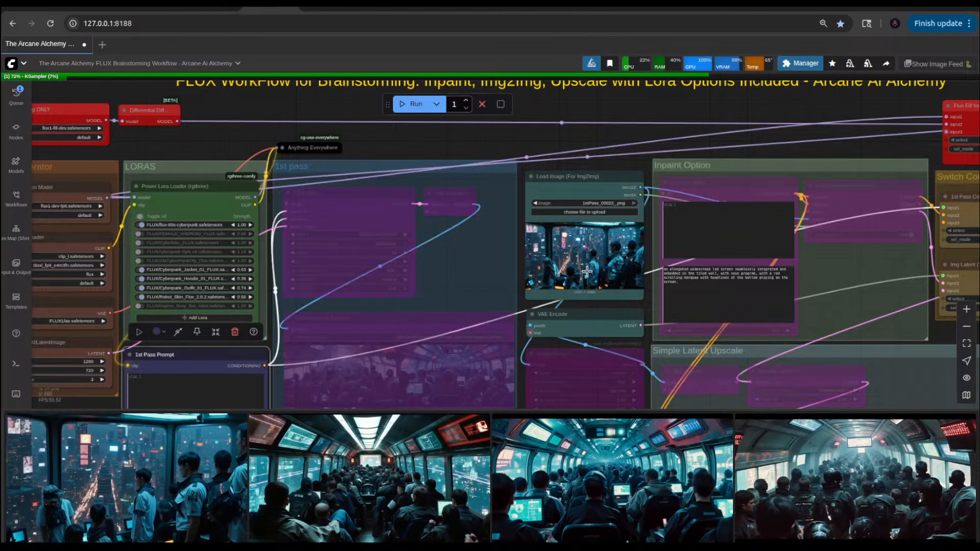
pyautogui.scroll(-2, 587, 270)
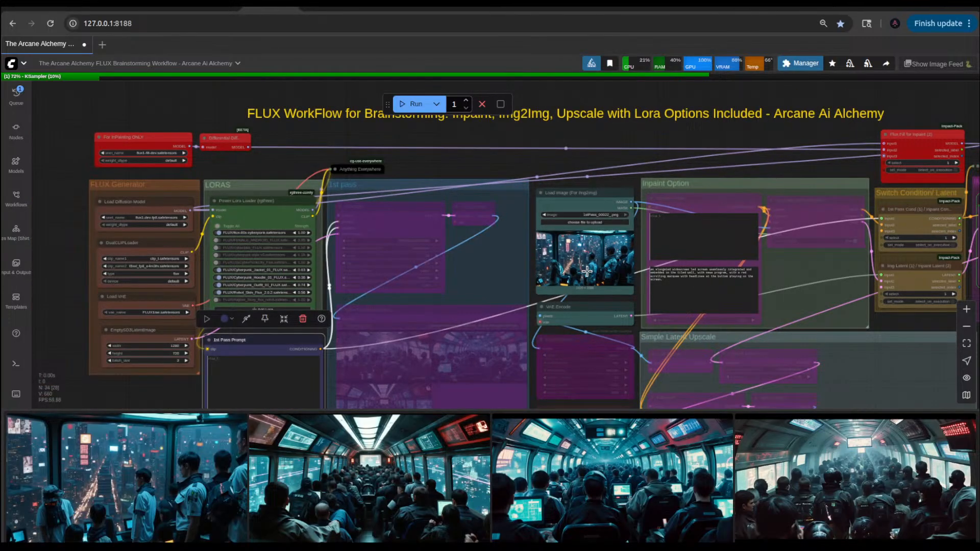
pyautogui.moveTo(689, 159); pyautogui.dragTo(511, 163)
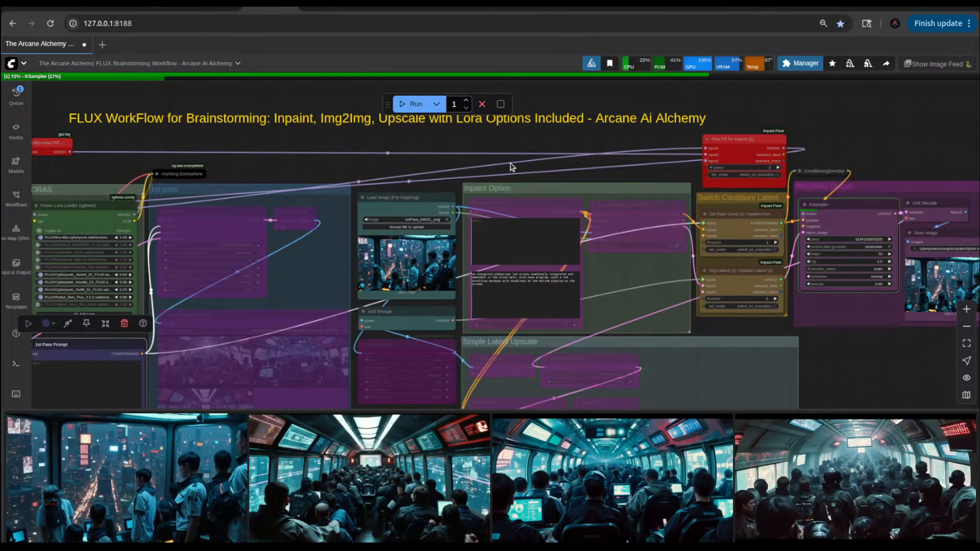
pyautogui.scroll(-4, 511, 167)
pyautogui.scroll(4, 511, 166)
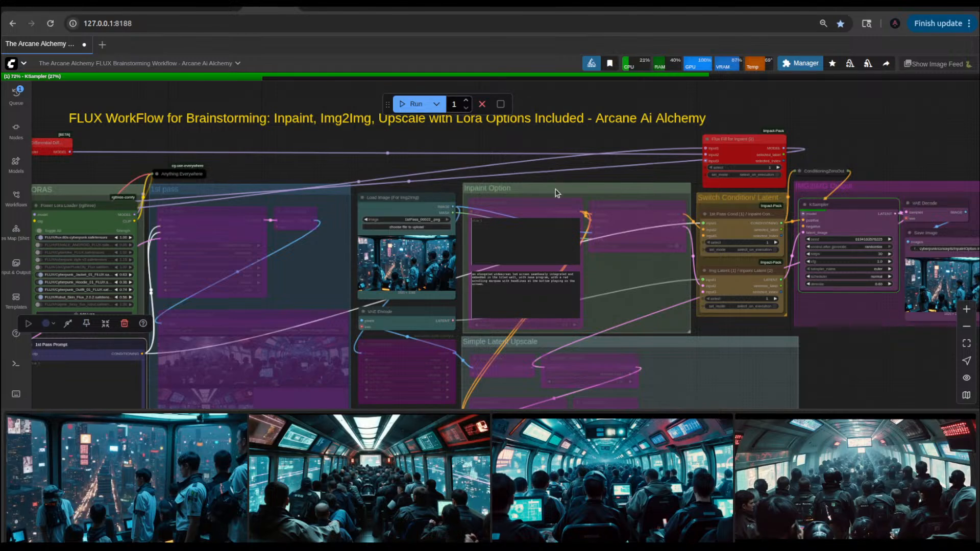
pyautogui.moveTo(482, 259); pyautogui.dragTo(625, 193)
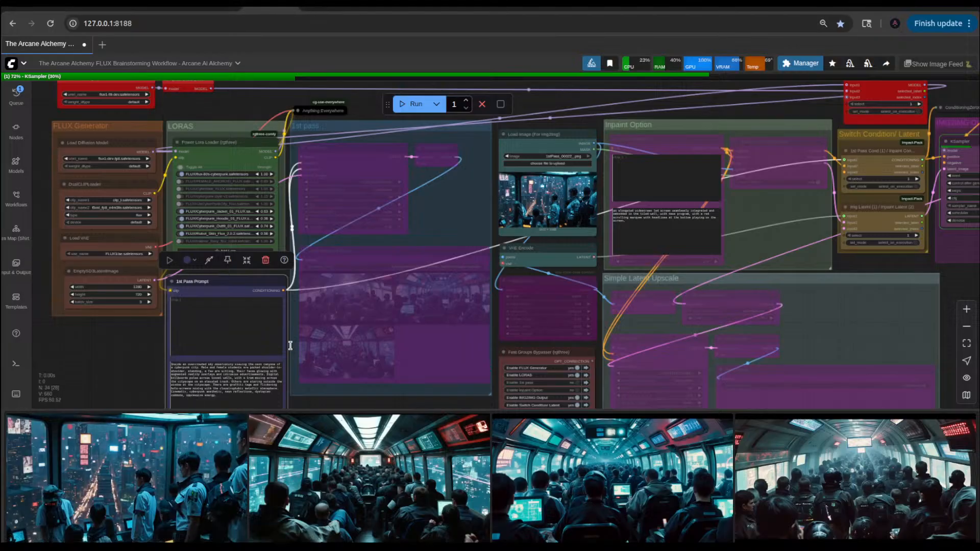
pyautogui.moveTo(719, 97); pyautogui.dragTo(466, 157)
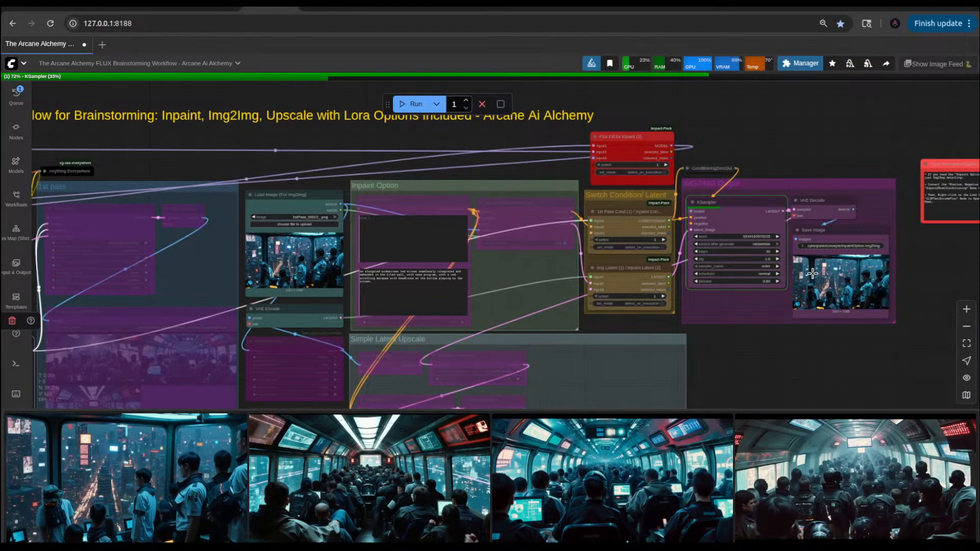
pyautogui.moveTo(757, 362); pyautogui.dragTo(901, 242)
pyautogui.moveTo(334, 351); pyautogui.dragTo(390, 392)
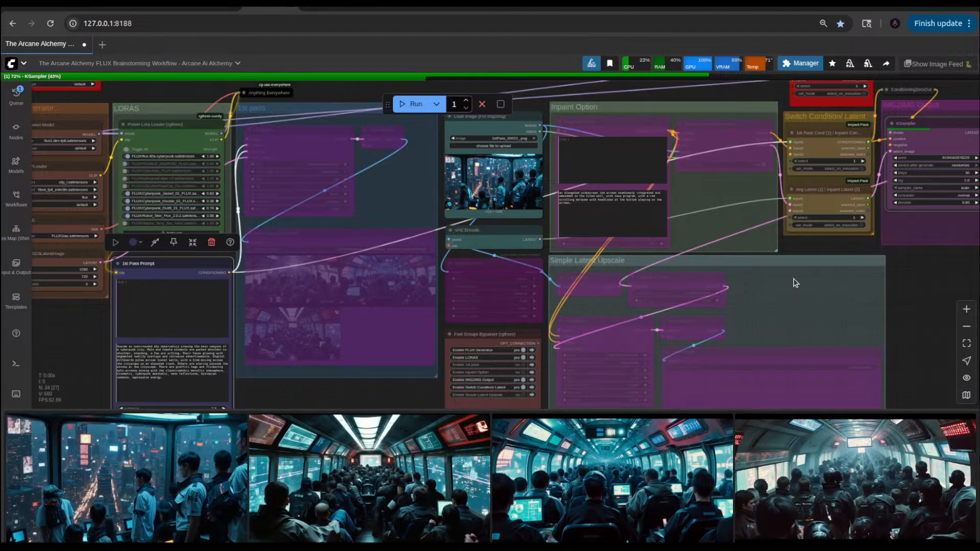
# Step: Examine the overall workflow layout, the img2img KSampler settings and saved image, and the prompt and group bypasser nodes
pyautogui.scroll(-5, 615, 245)
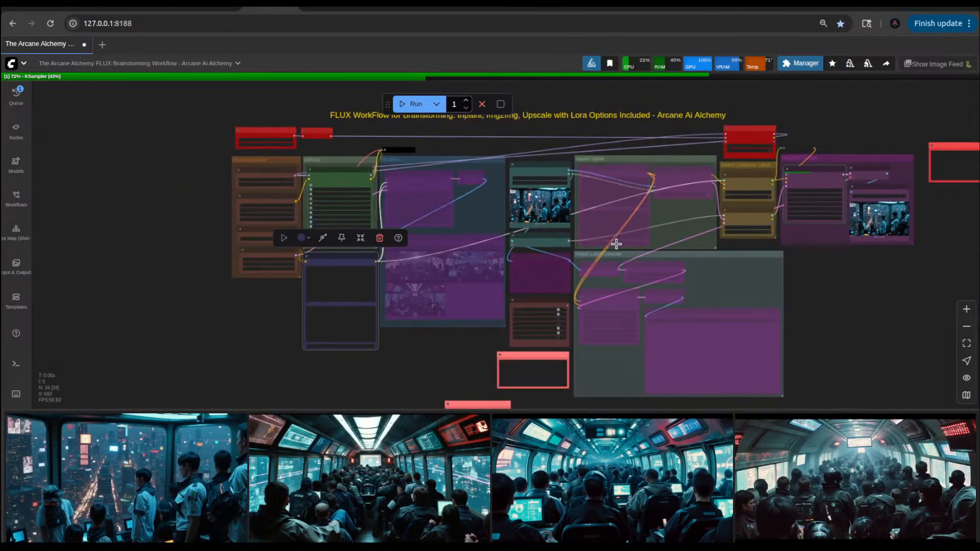
pyautogui.scroll(2, 556, 145)
pyautogui.moveTo(556, 145); pyautogui.dragTo(559, 167)
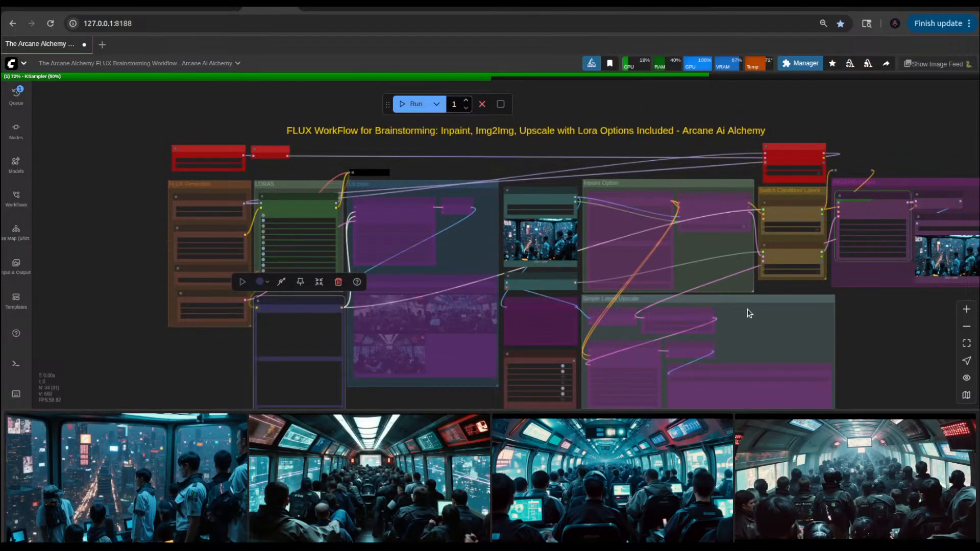
pyautogui.scroll(3, 868, 339)
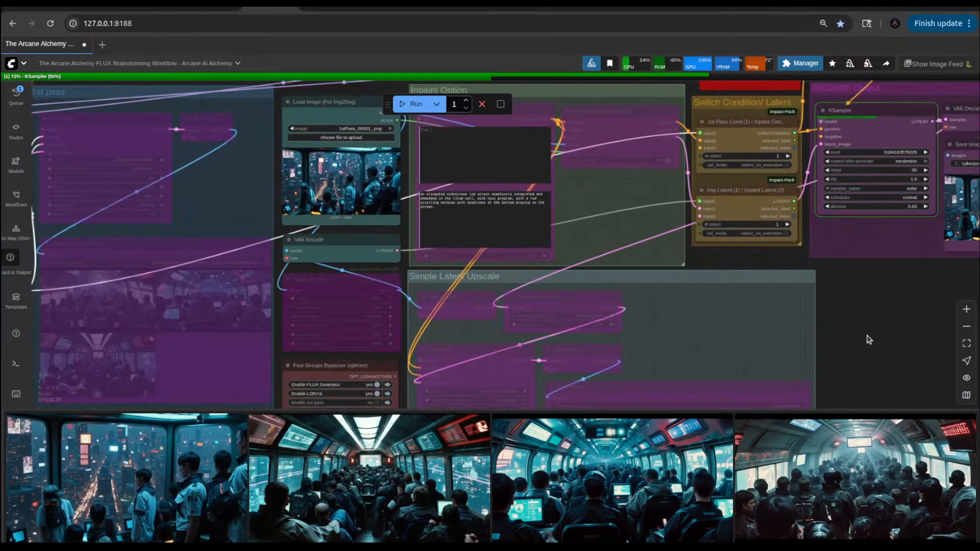
pyautogui.moveTo(886, 297); pyautogui.dragTo(712, 330)
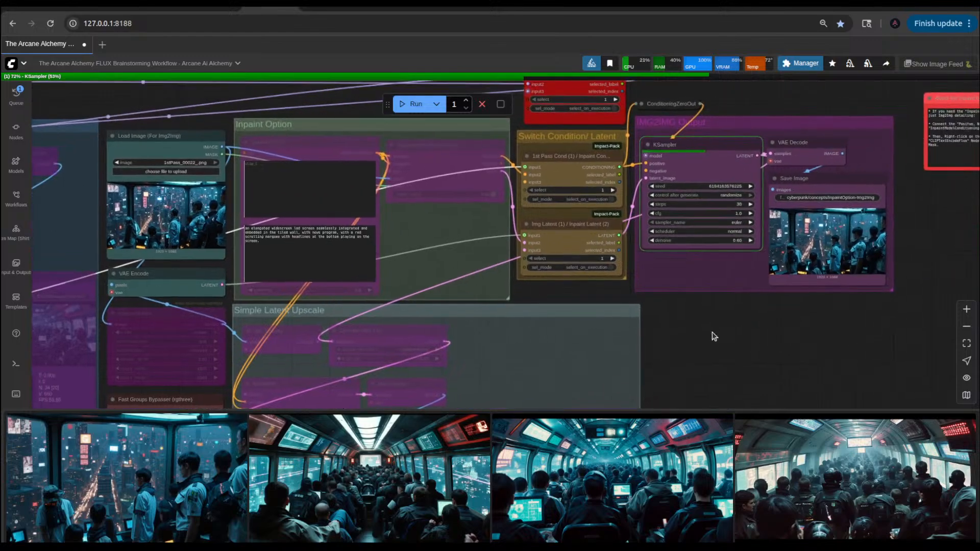
pyautogui.scroll(4, 829, 284)
pyautogui.scroll(-2, 826, 280)
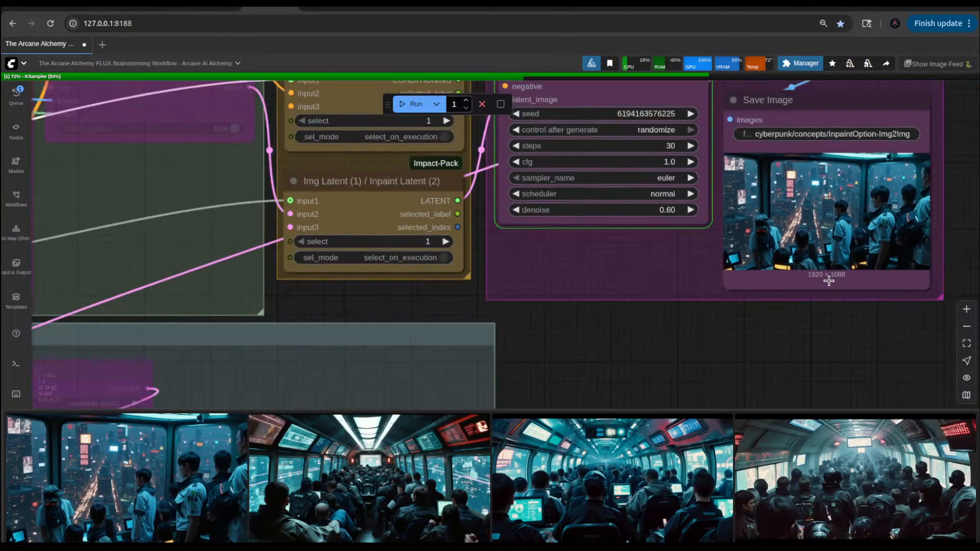
pyautogui.scroll(-5, 828, 280)
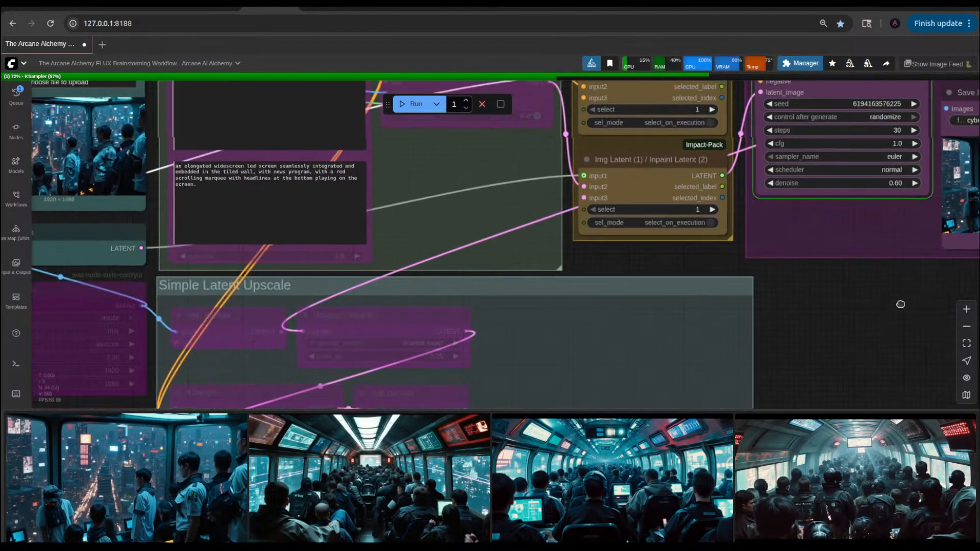
pyautogui.moveTo(724, 278); pyautogui.dragTo(815, 255)
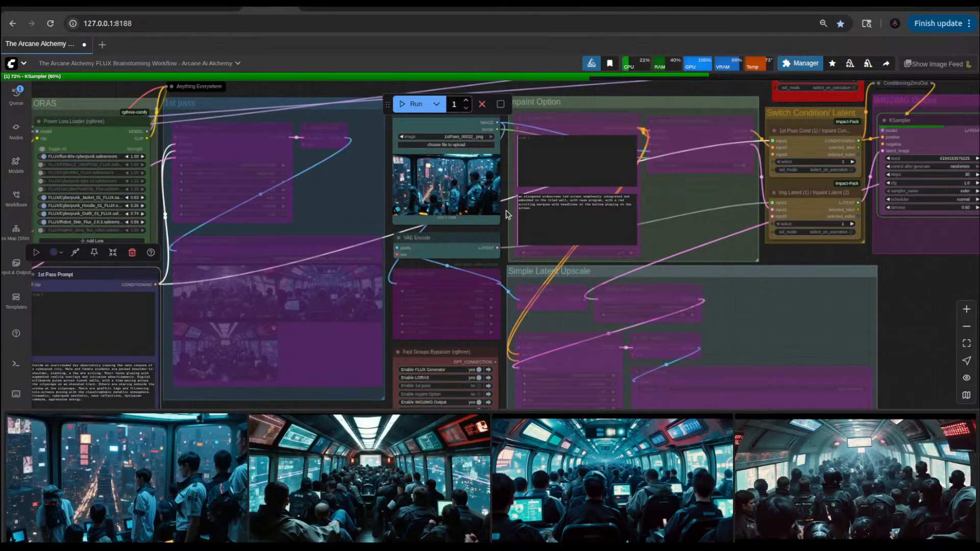
pyautogui.scroll(5, 506, 210)
pyautogui.scroll(-10, 506, 210)
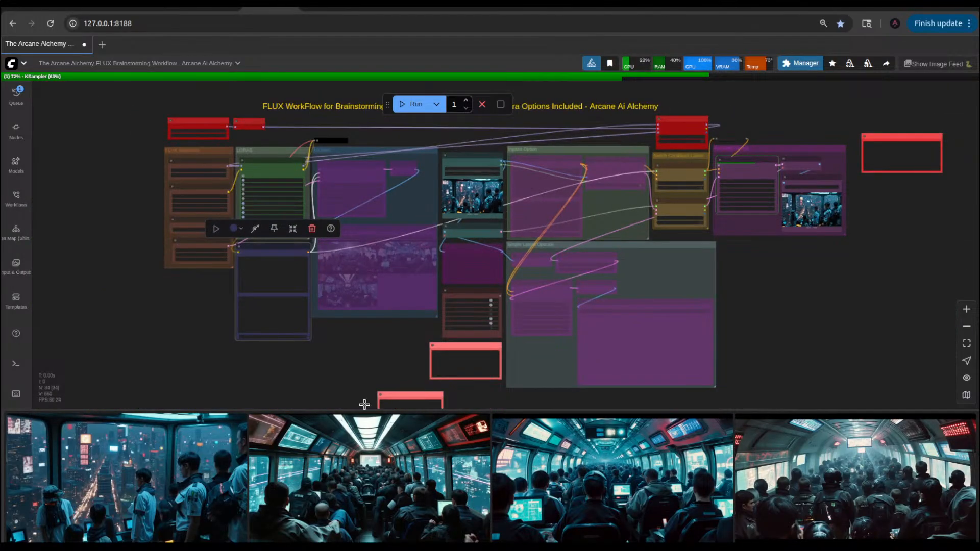
pyautogui.scroll(6, 309, 323)
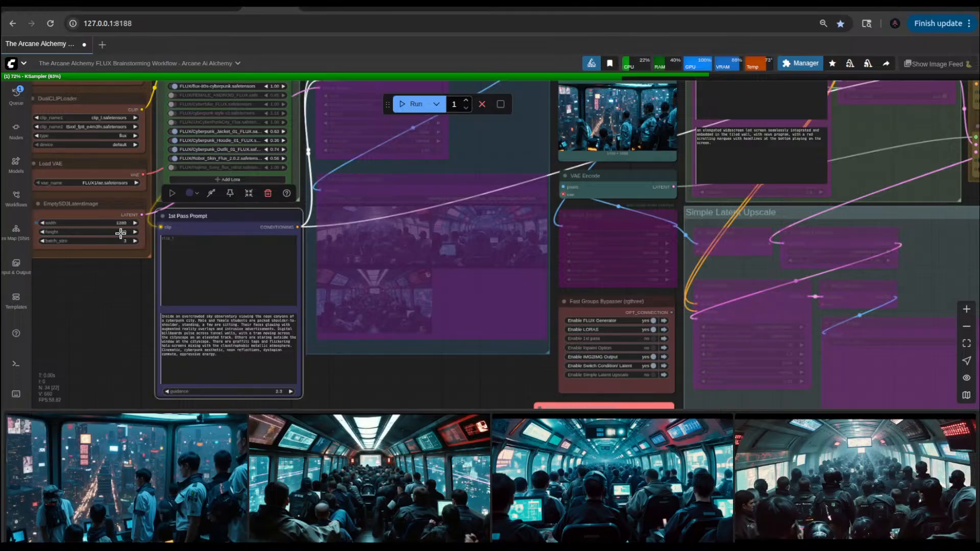
# Step: View enlarged the crowded tram image with laptops and the first sky observatory image from the image feed, and close the preview
pyautogui.click(580, 466)
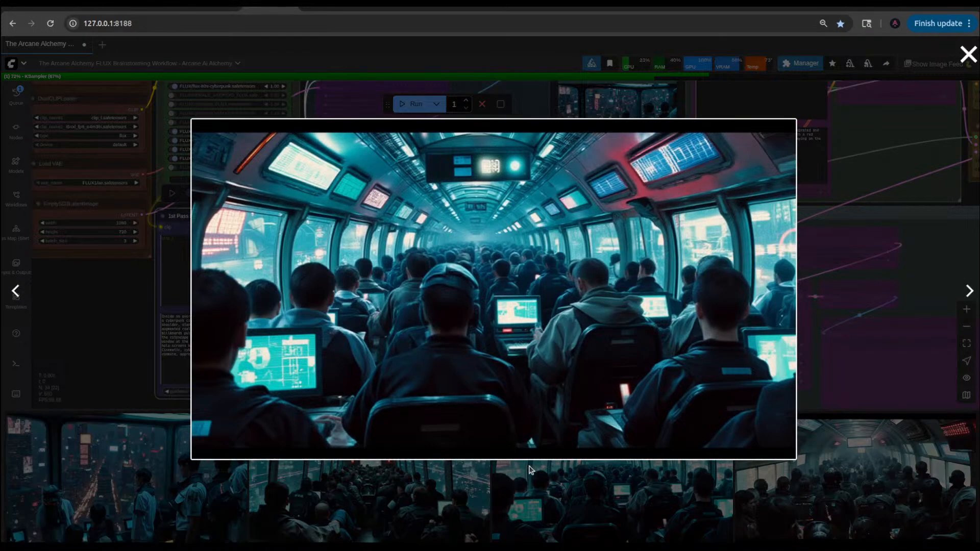
pyautogui.click(129, 452)
pyautogui.click(129, 452)
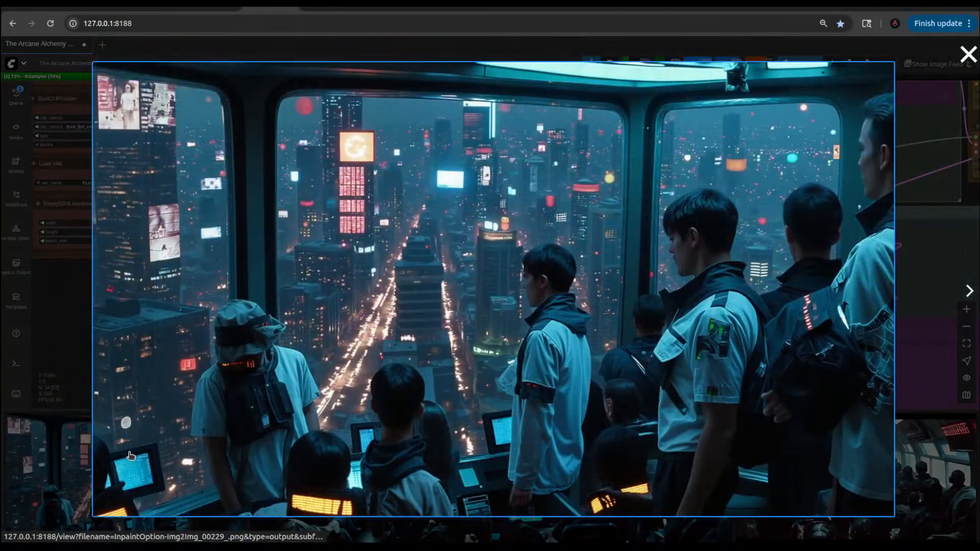
pyautogui.click(76, 347)
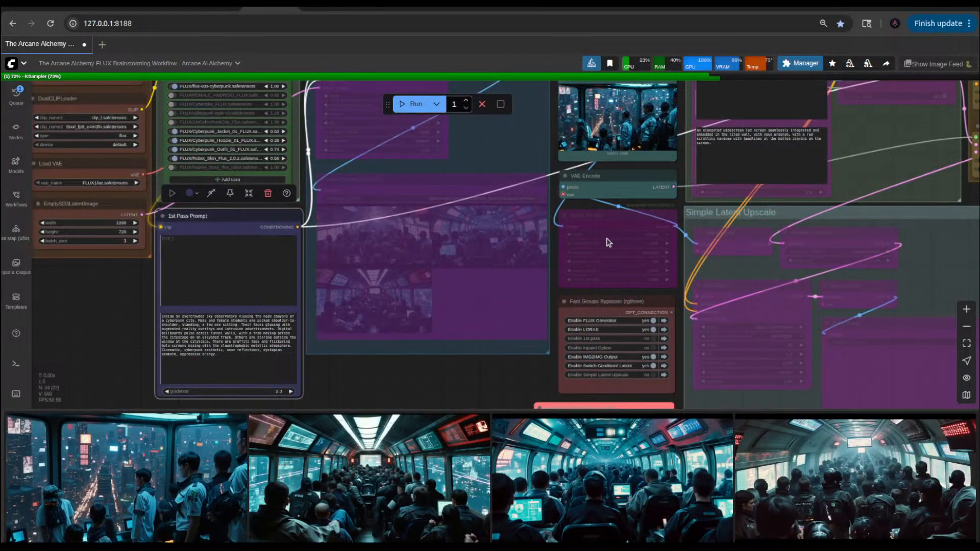
# Step: Open an enlarged view of the newest sky observatory image in the image feed
pyautogui.scroll(-4, 612, 229)
pyautogui.moveTo(881, 210); pyautogui.dragTo(673, 262)
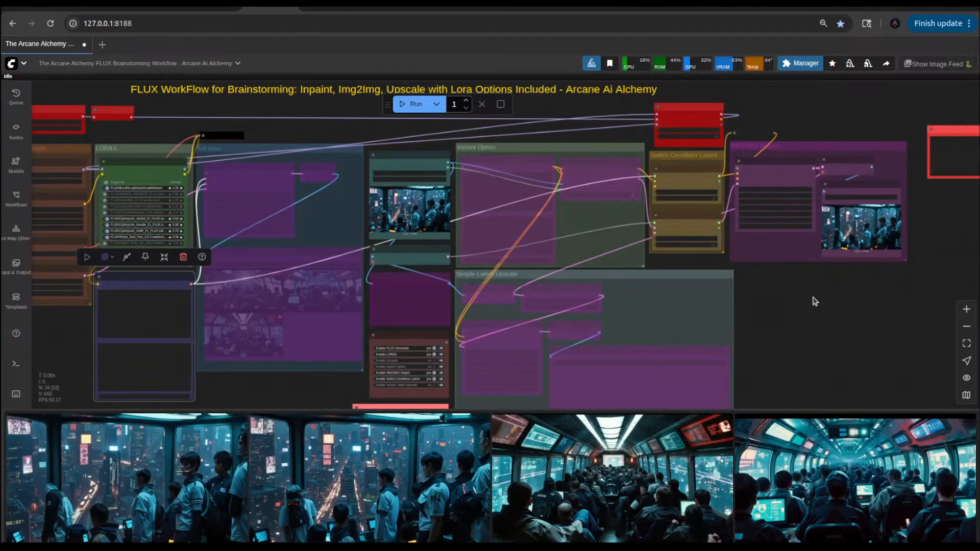
pyautogui.click(174, 462)
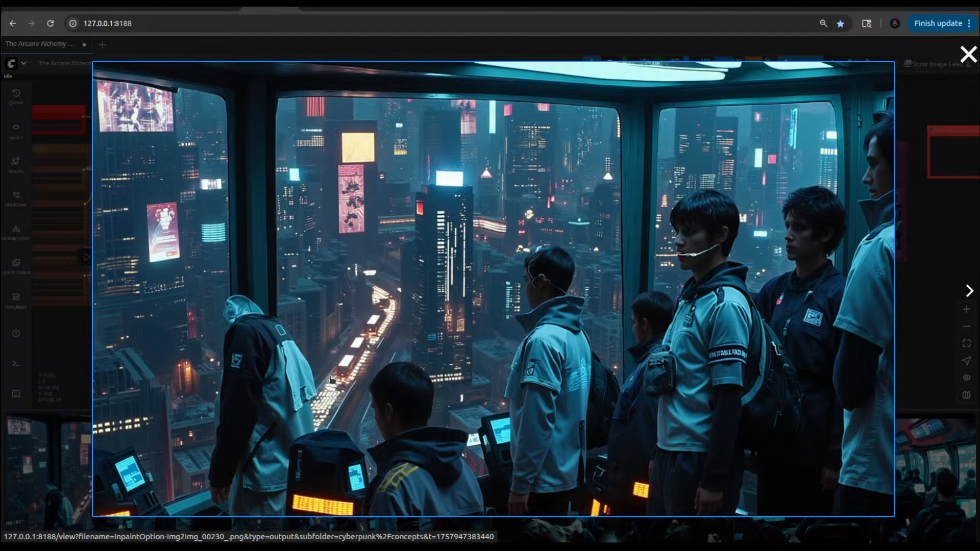
# Step: Close the enlarged preview, set the img2img KSampler's denoise to 0.65, and run the workflow
pyautogui.click(905, 234)
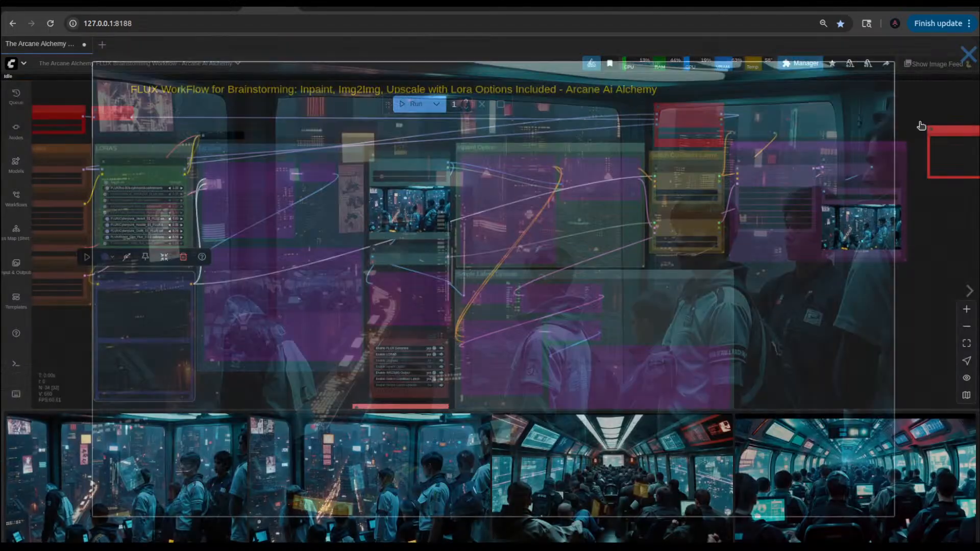
pyautogui.scroll(10, 821, 237)
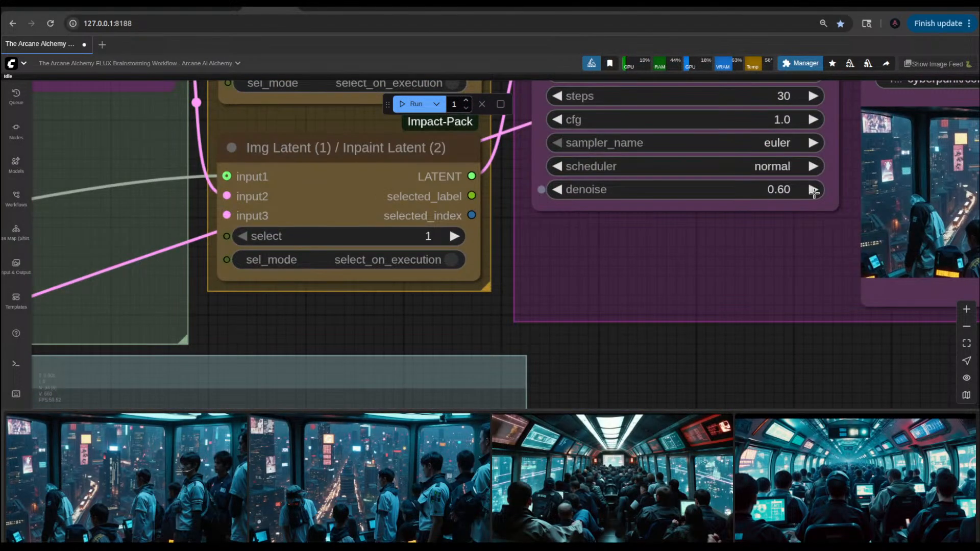
pyautogui.click(814, 190)
pyautogui.click(813, 190)
pyautogui.click(813, 190)
pyautogui.click(813, 190)
pyautogui.click(814, 190)
pyautogui.hotkey('ctrl', 'Return')
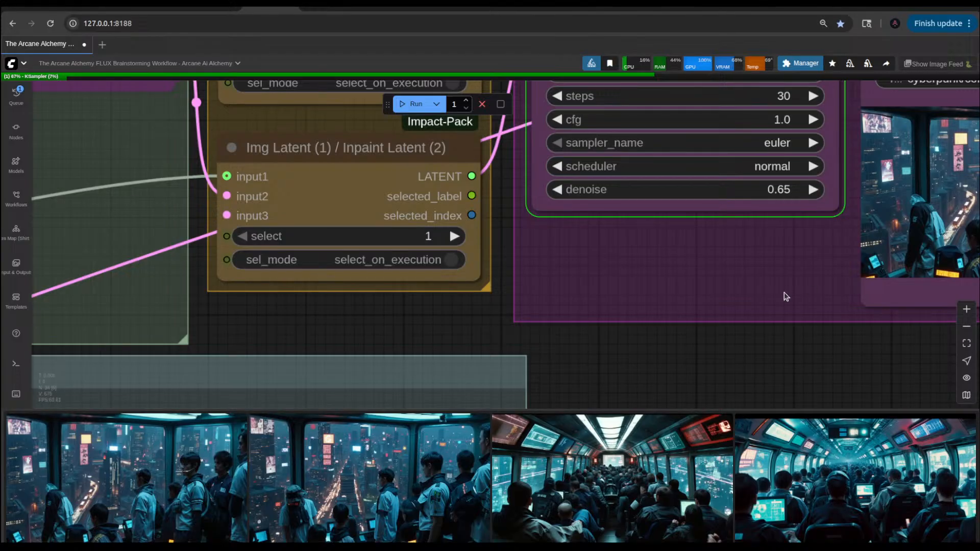
# Step: Examine the saved img2img image up close and the workflow groups from the img2img output back to the LoRAs and 1st Pass Prompt
pyautogui.scroll(-6, 786, 295)
pyautogui.scroll(6, 702, 274)
pyautogui.scroll(4, 702, 275)
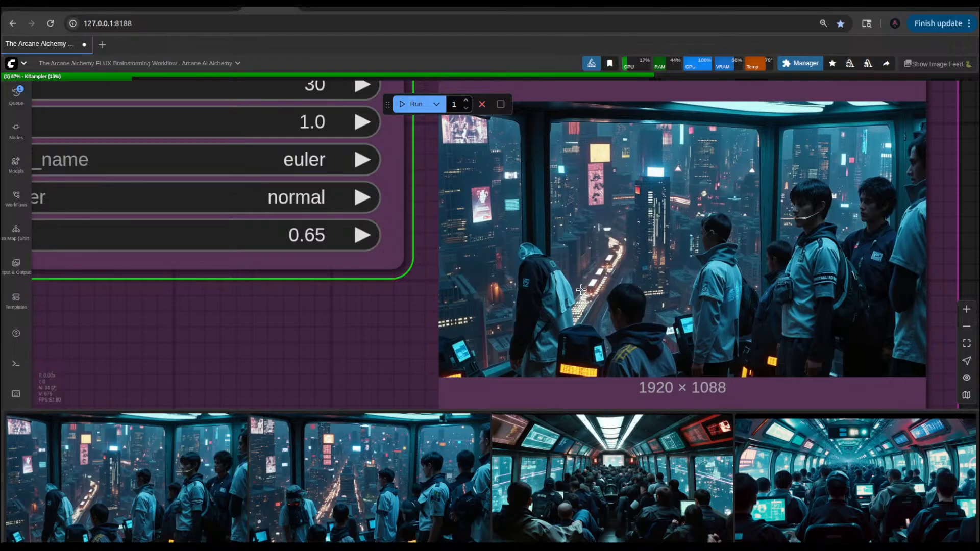
pyautogui.scroll(-11, 632, 314)
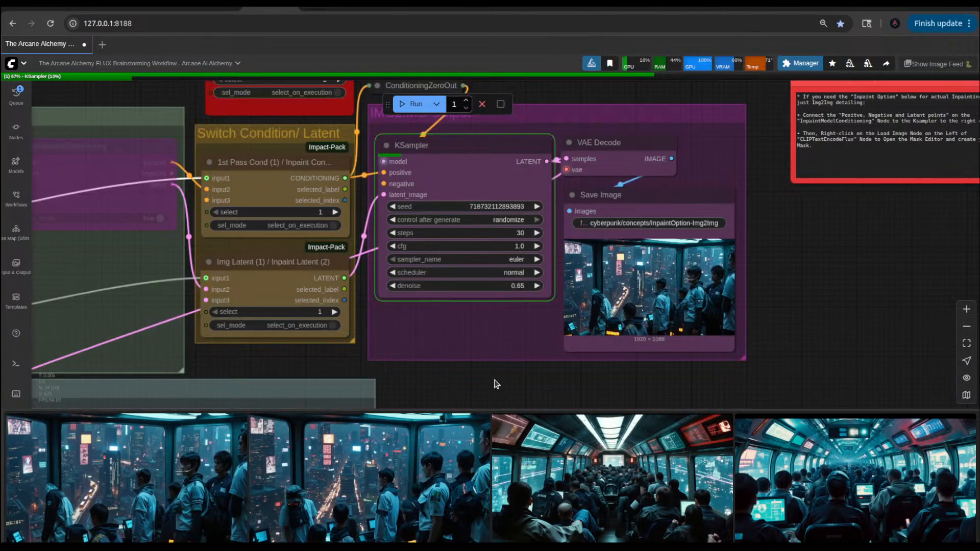
pyautogui.moveTo(494, 380); pyautogui.dragTo(907, 334)
pyautogui.scroll(-6, 517, 345)
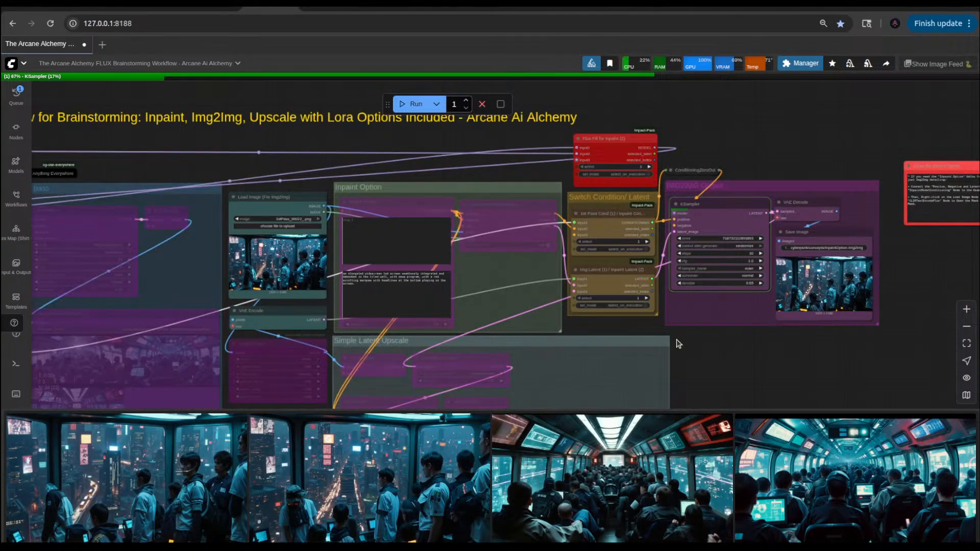
pyautogui.moveTo(736, 341); pyautogui.dragTo(919, 342)
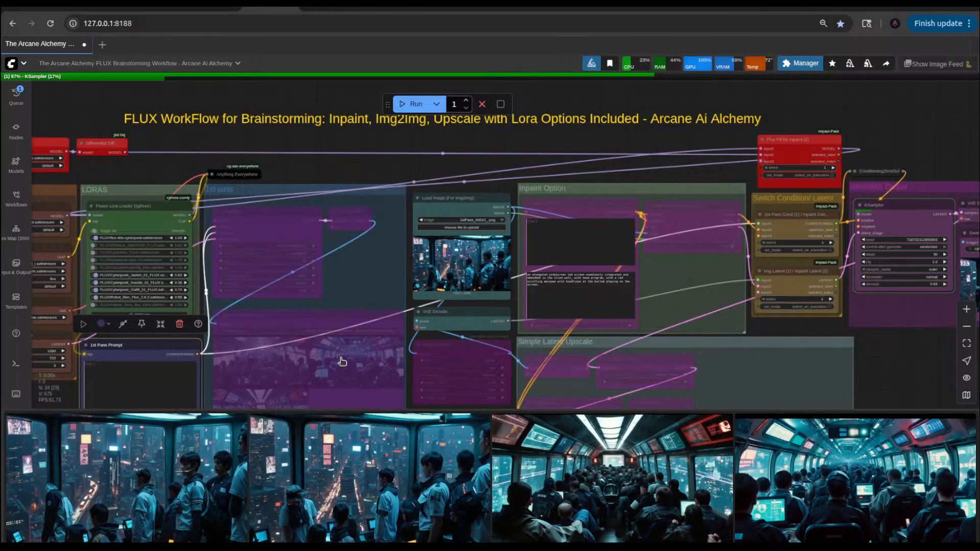
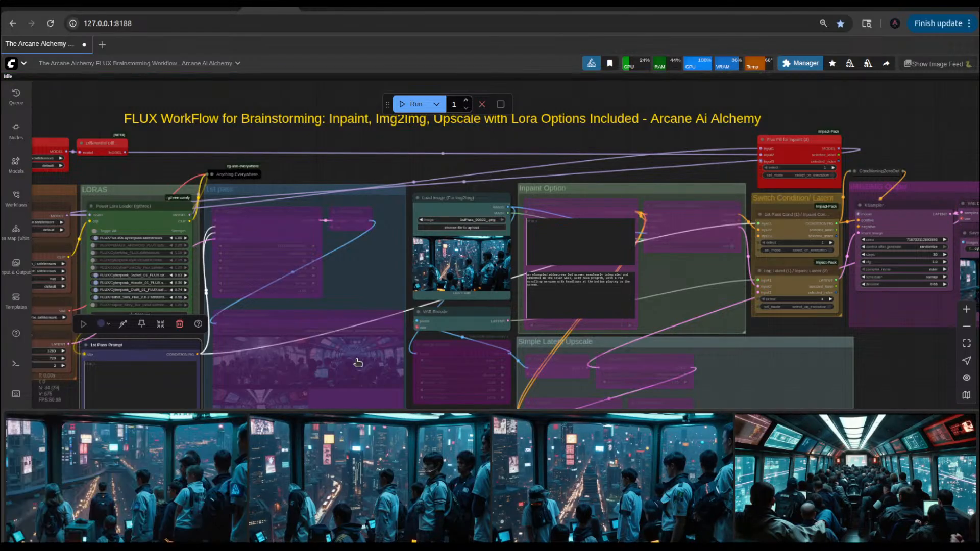
# Step: View the newest sky observatory image enlarged from the image feed twice, closing the preview each time
pyautogui.click(188, 490)
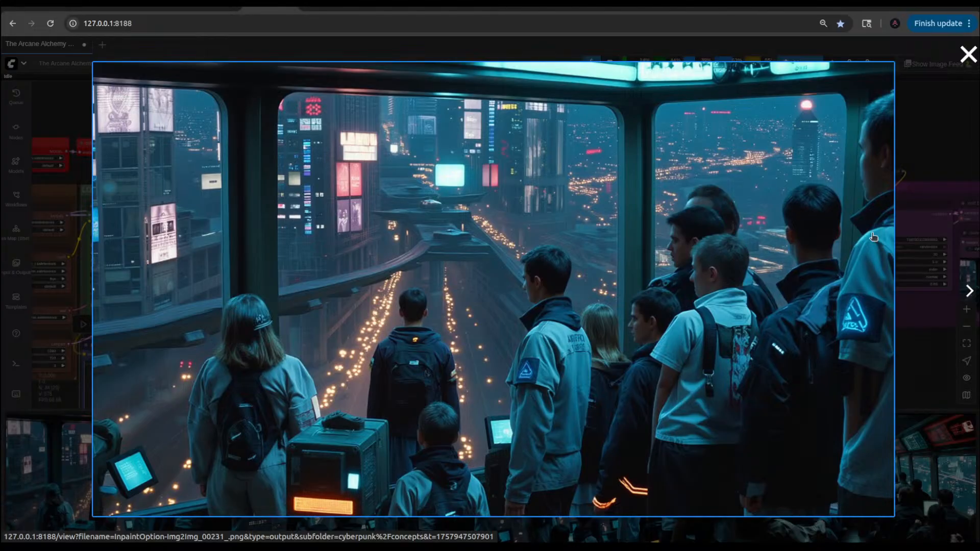
pyautogui.click(920, 163)
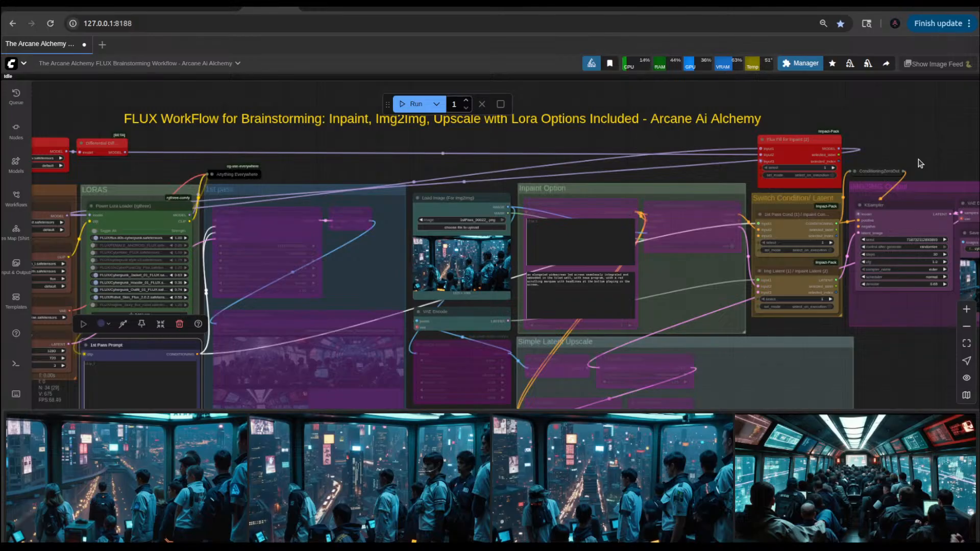
pyautogui.scroll(6, 408, 340)
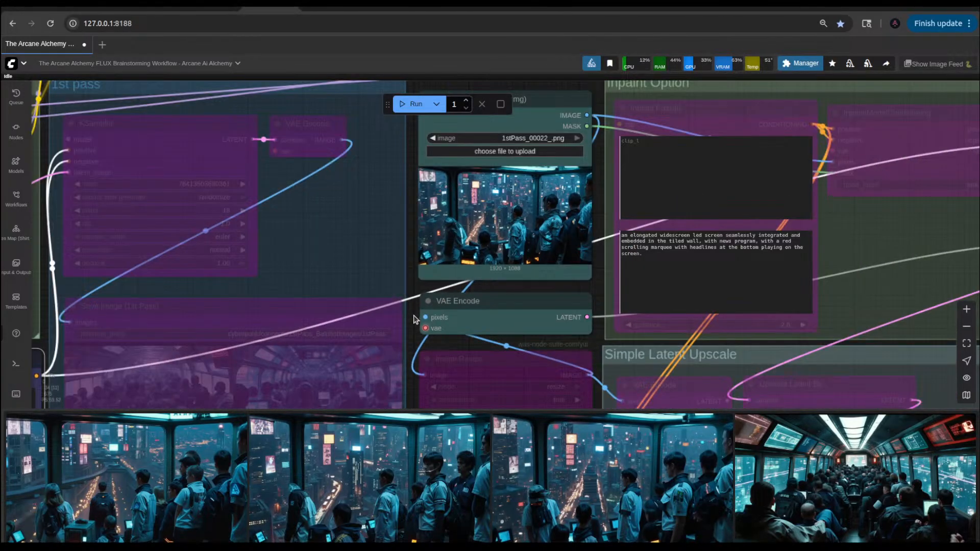
pyautogui.scroll(-8, 414, 319)
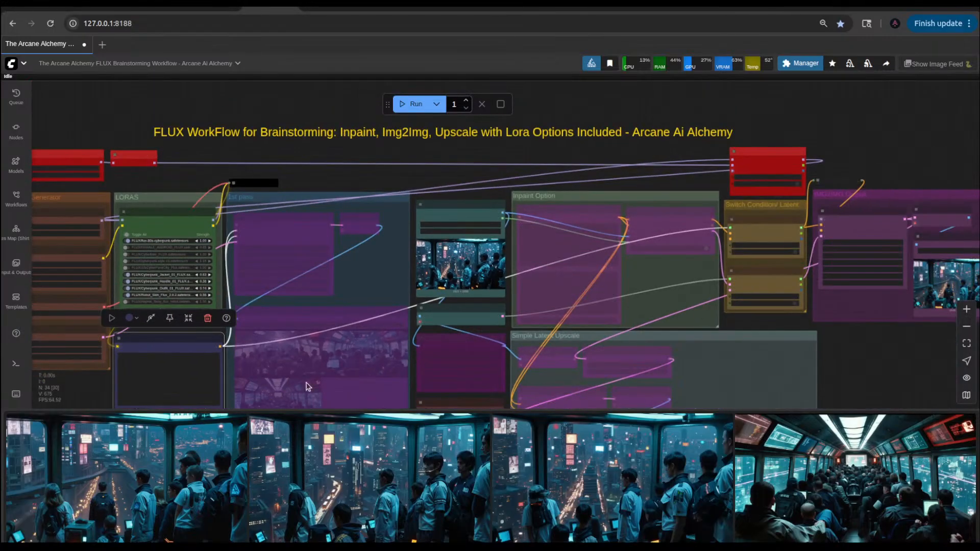
pyautogui.click(241, 433)
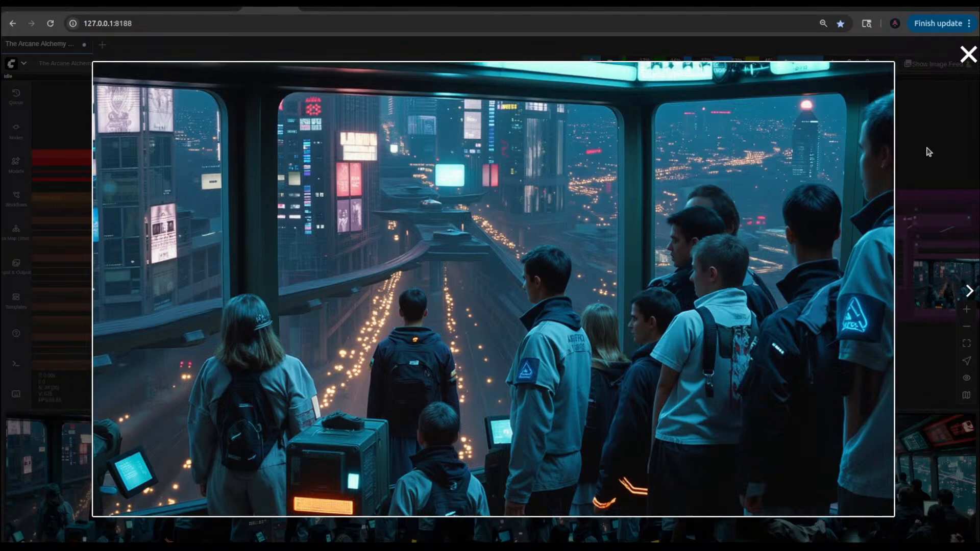
pyautogui.click(968, 54)
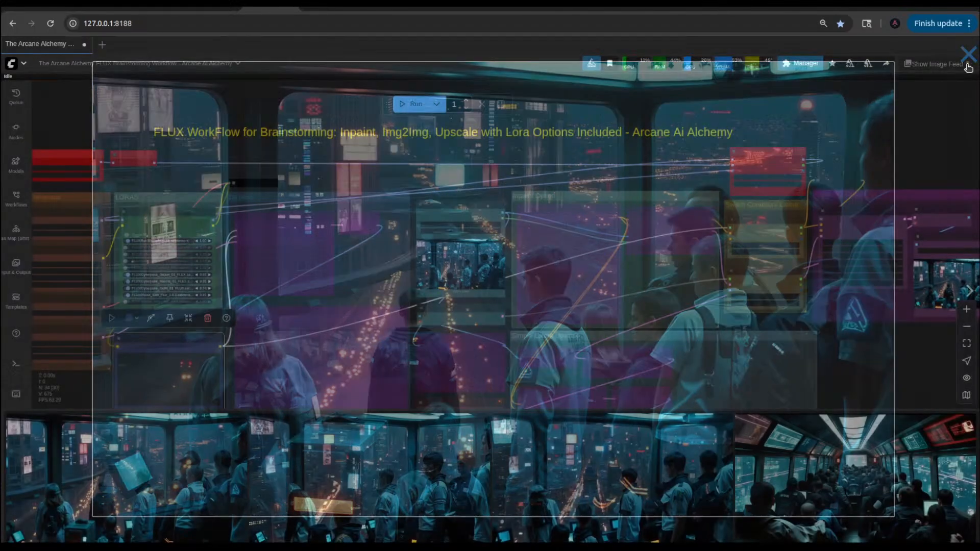
# Step: Check the IMG2IMG Output group's KSampler settings and saved image, and run the workflow again
pyautogui.scroll(10, 840, 351)
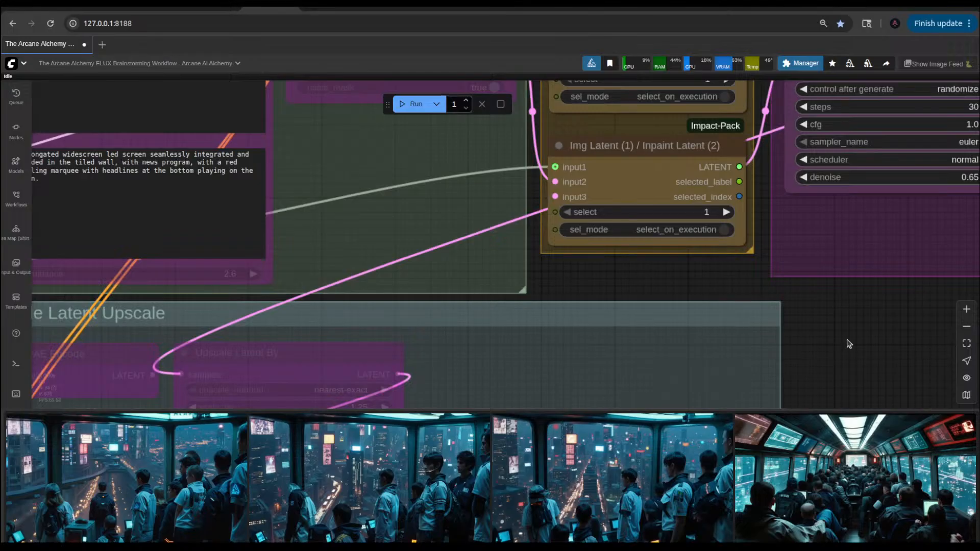
pyautogui.moveTo(864, 302); pyautogui.dragTo(761, 368)
pyautogui.scroll(-7, 762, 369)
pyautogui.moveTo(840, 363); pyautogui.dragTo(730, 382)
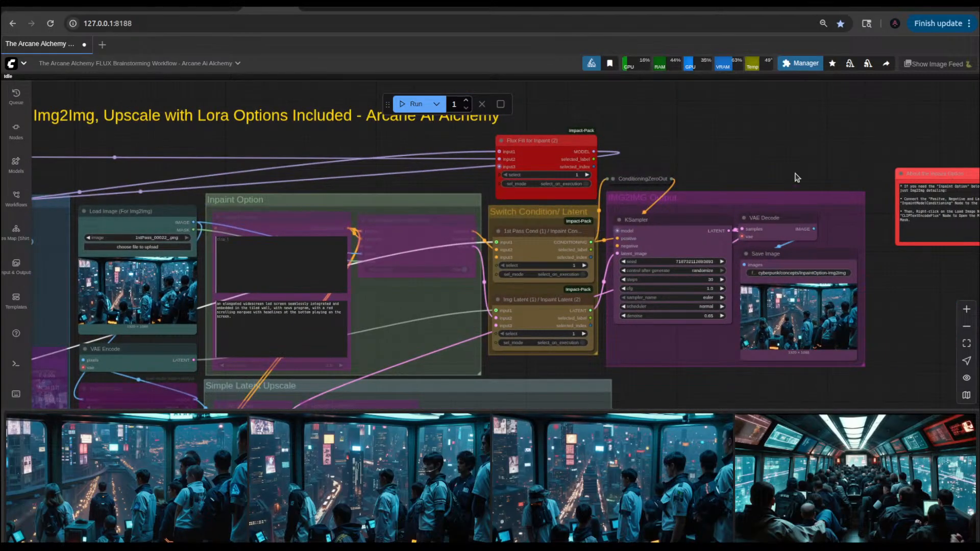
pyautogui.scroll(7, 780, 324)
pyautogui.scroll(9, 780, 324)
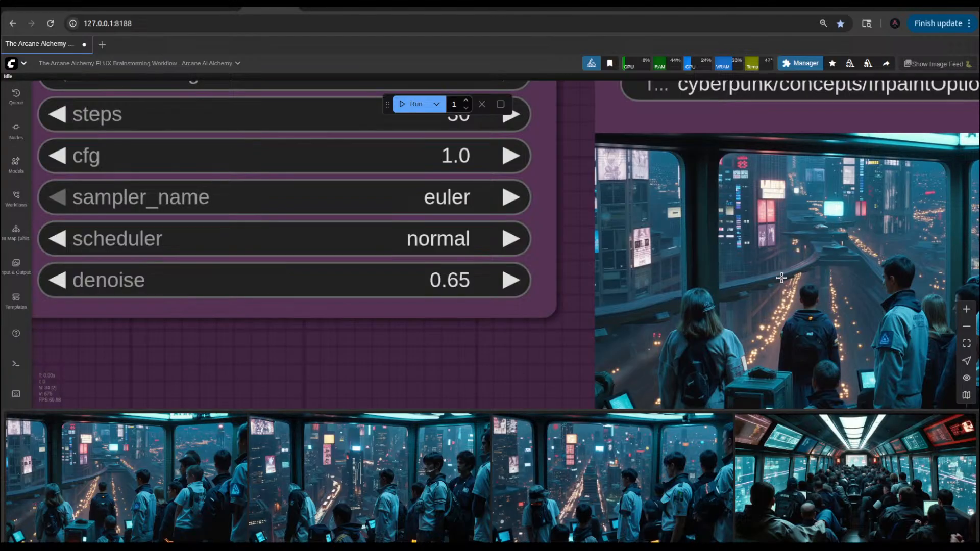
pyautogui.scroll(-10, 818, 246)
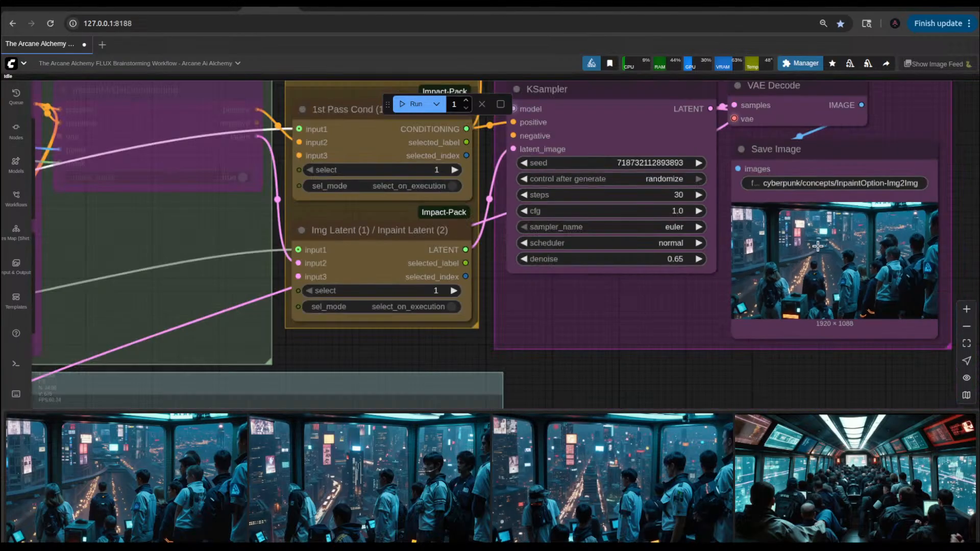
pyautogui.click(413, 104)
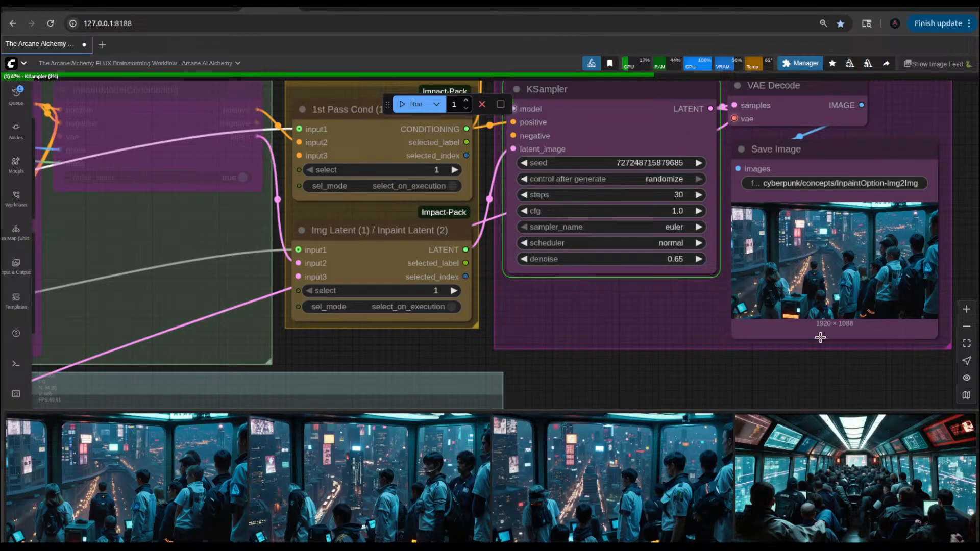
# Step: Examine the saved sky observatory image up close in the IMG2IMG Output group
pyautogui.scroll(10, 742, 292)
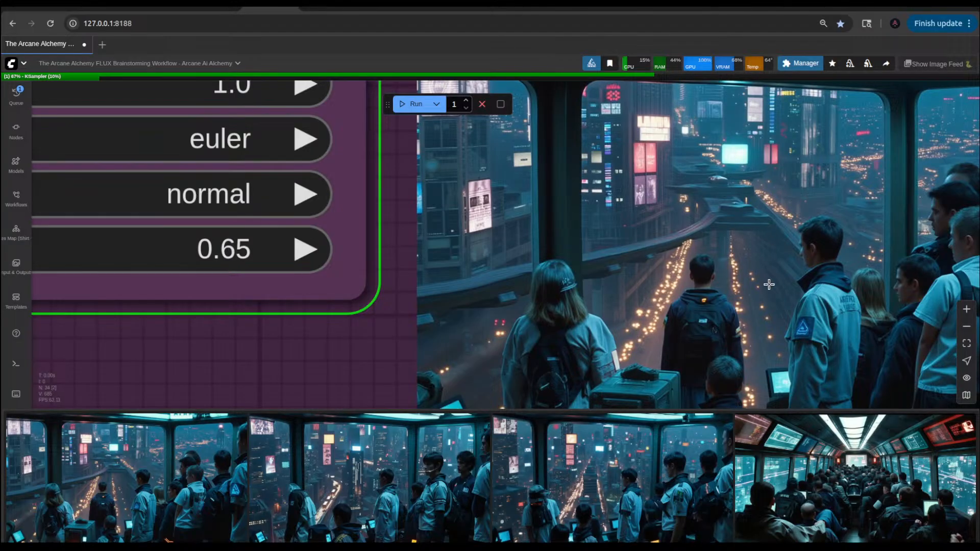
pyautogui.scroll(-10, 769, 285)
pyautogui.moveTo(537, 329); pyautogui.dragTo(629, 215)
# Step: Find the crowded tram image 1stPass_00034_.png in the image feed and load it into the Load Image (For Img2Img) node
pyautogui.scroll(-5, 584, 446)
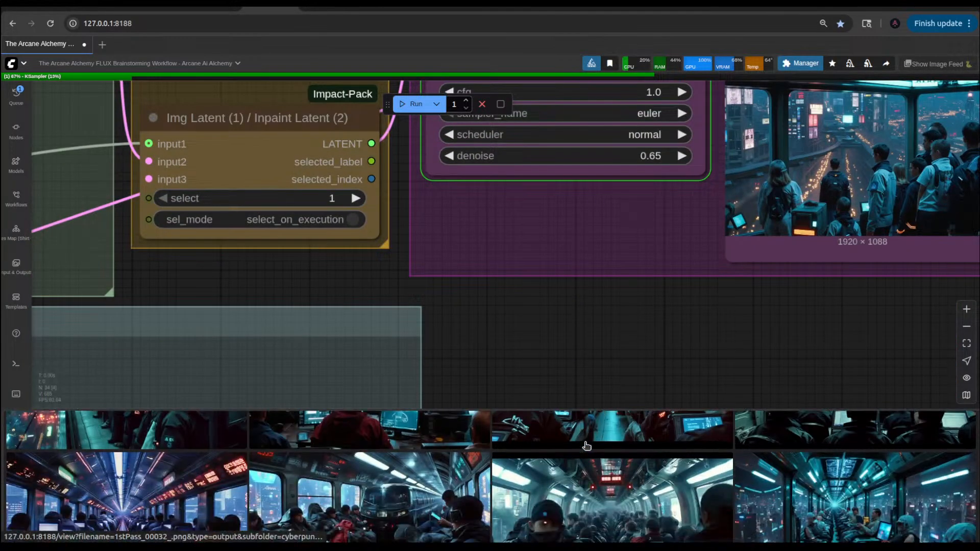
pyautogui.scroll(3, 452, 465)
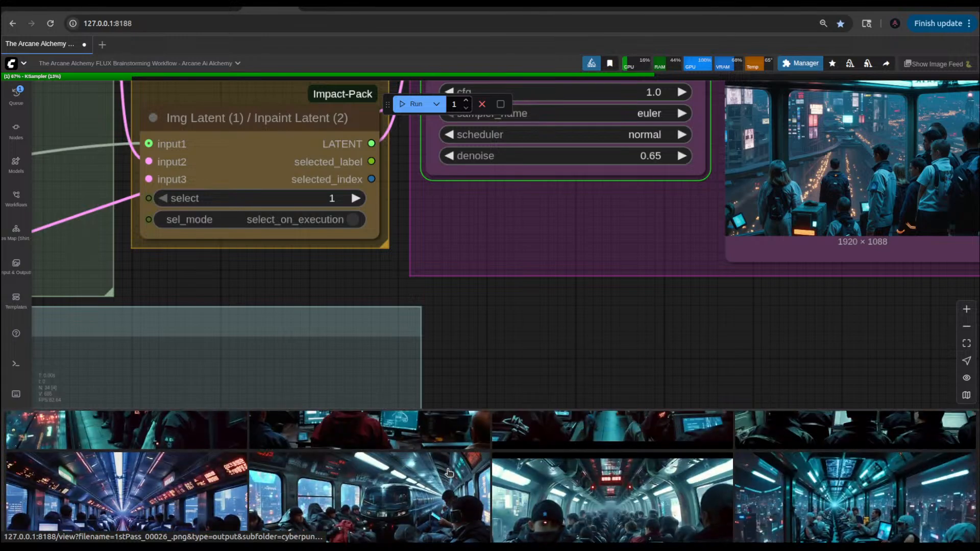
pyautogui.scroll(1, 447, 470)
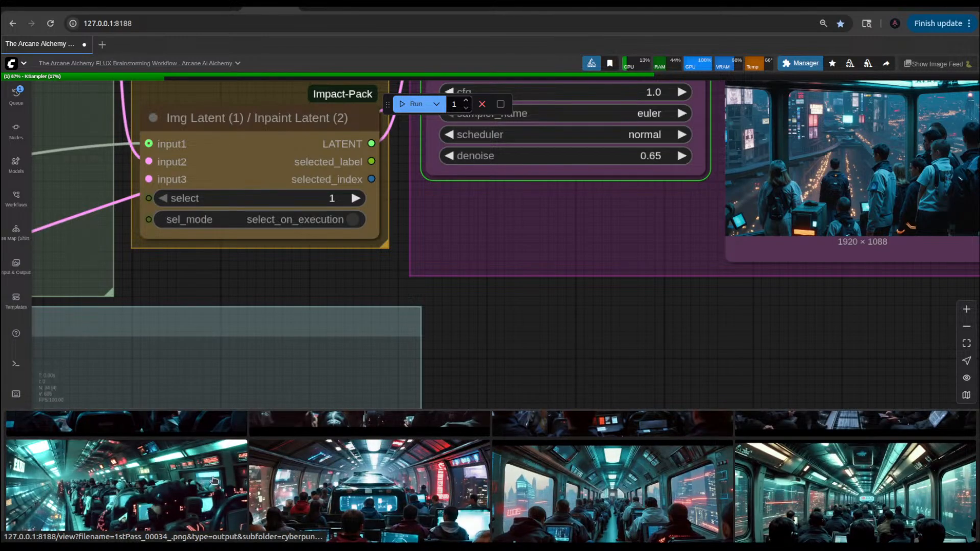
pyautogui.moveTo(623, 328); pyautogui.dragTo(842, 282)
pyautogui.scroll(-4, 842, 282)
pyautogui.moveTo(705, 299); pyautogui.dragTo(764, 266)
pyautogui.scroll(-4, 632, 317)
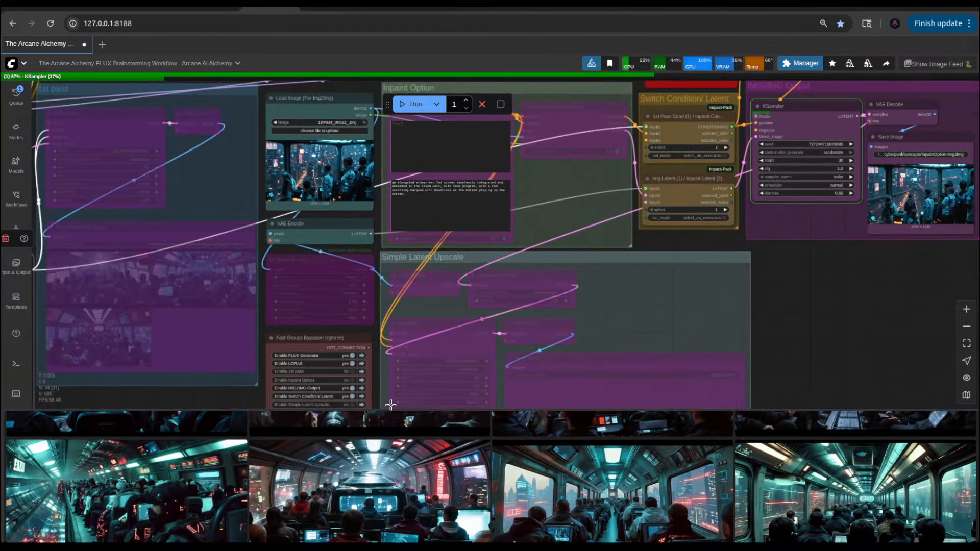
pyautogui.moveTo(787, 306); pyautogui.dragTo(829, 371)
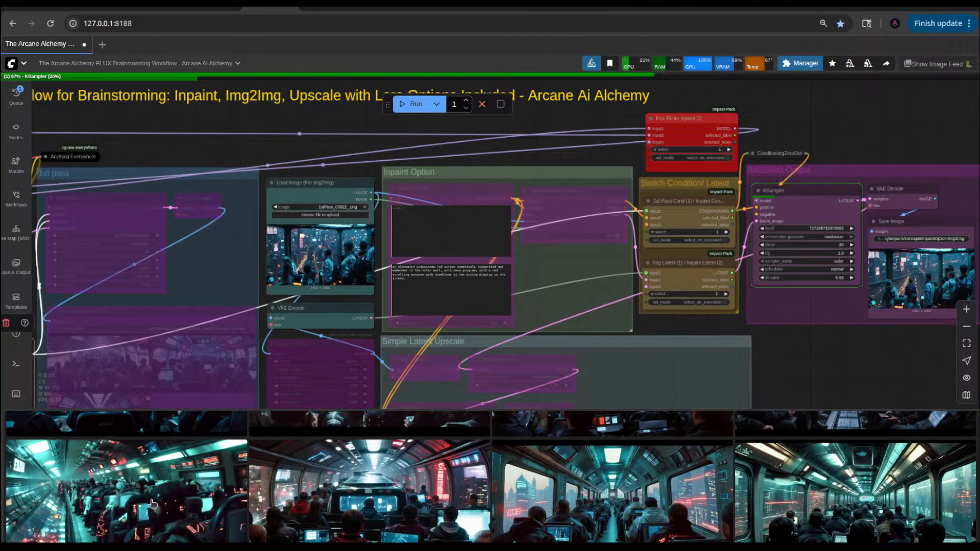
pyautogui.moveTo(152, 501); pyautogui.dragTo(332, 251)
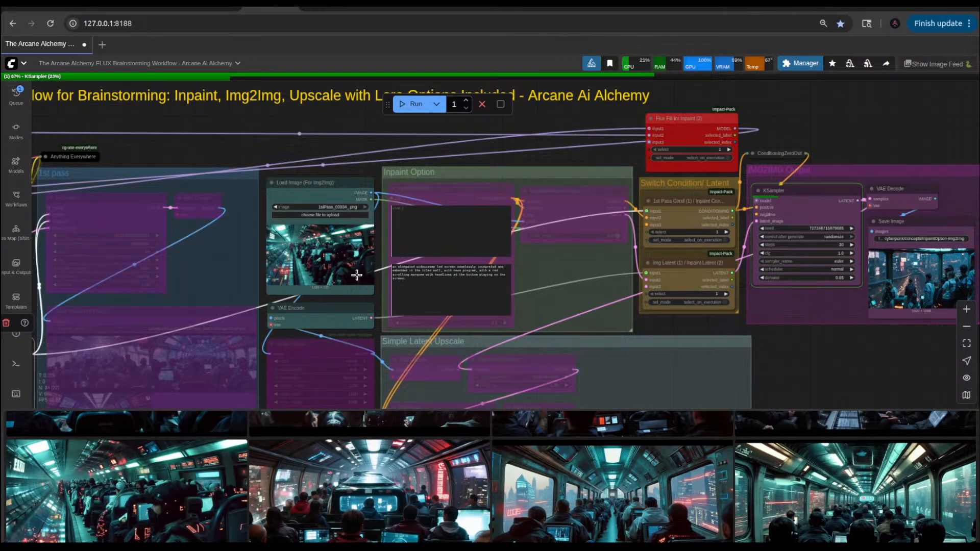
# Step: Examine the seated passengers and interior details of the loaded tram image up close in the Load Image (For Img2Img) node
pyautogui.scroll(10, 319, 255)
pyautogui.scroll(3, 279, 257)
pyautogui.scroll(-4, 278, 257)
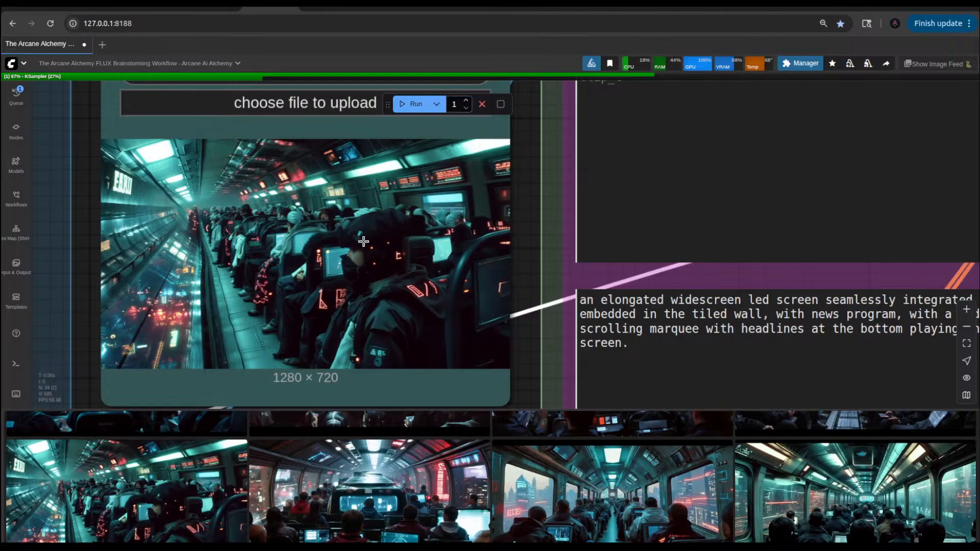
pyautogui.scroll(4, 374, 234)
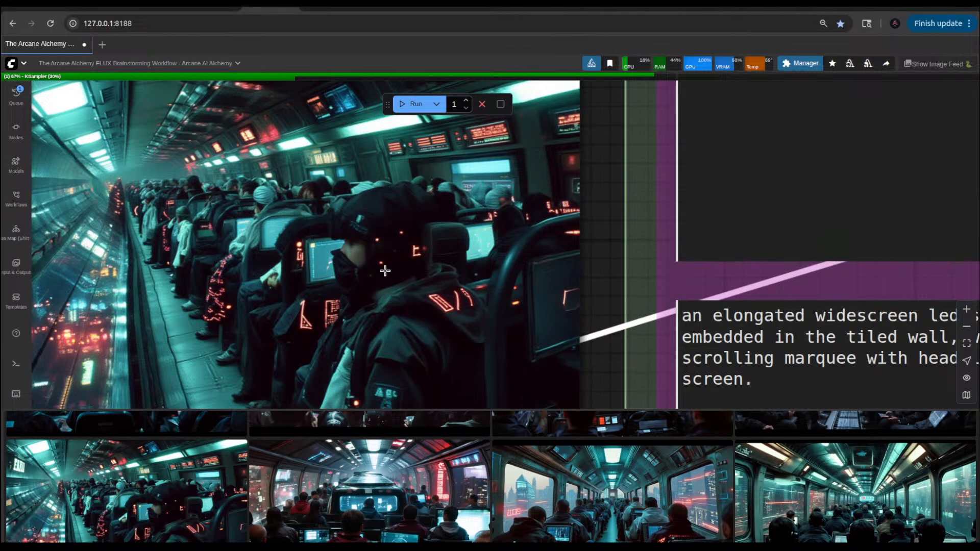
pyautogui.scroll(-1, 369, 304)
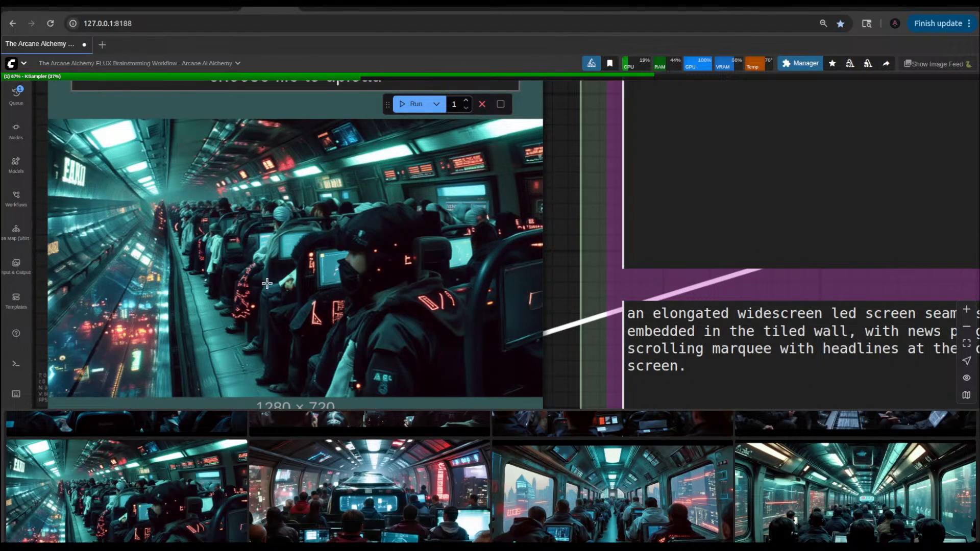
pyautogui.scroll(-3, 411, 297)
pyautogui.scroll(-4, 411, 297)
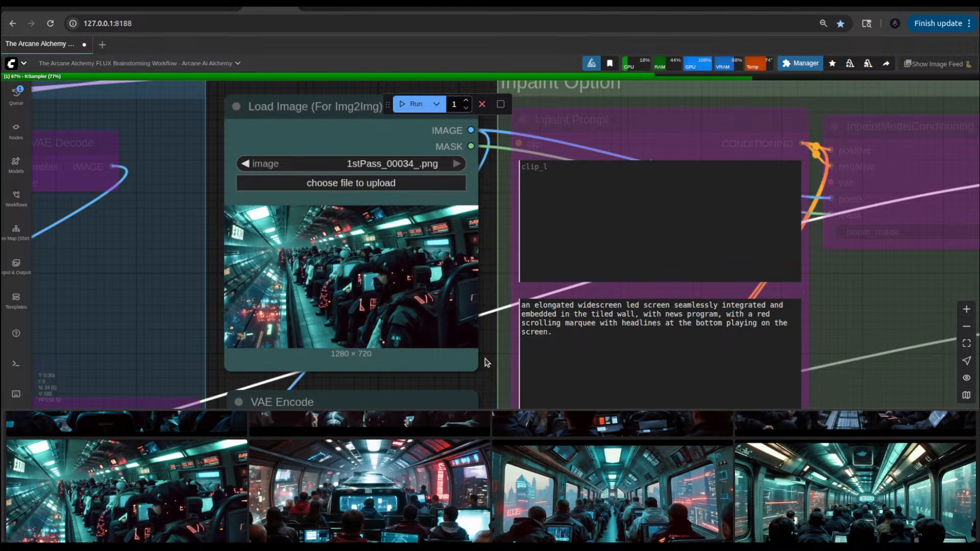
pyautogui.scroll(-5, 486, 375)
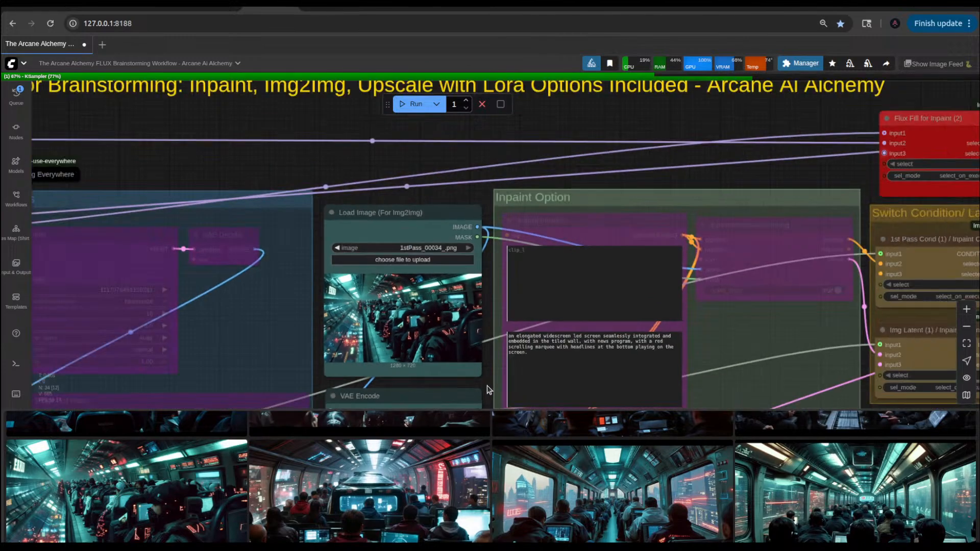
# Step: Review the LoRAs group and read the sky observatory text in the 1st Pass Prompt node
pyautogui.moveTo(275, 179); pyautogui.dragTo(400, 120)
pyautogui.scroll(-3, 409, 337)
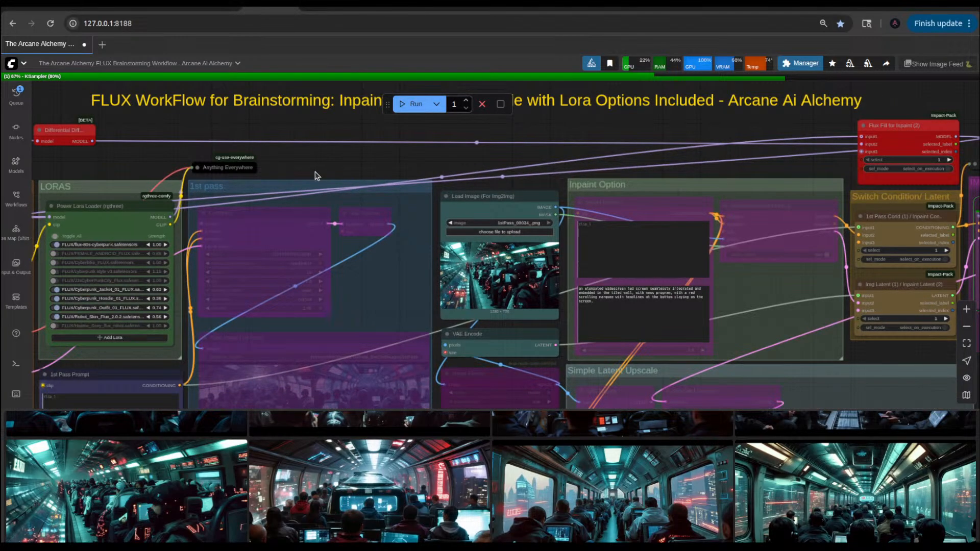
pyautogui.moveTo(315, 171); pyautogui.dragTo(393, 100)
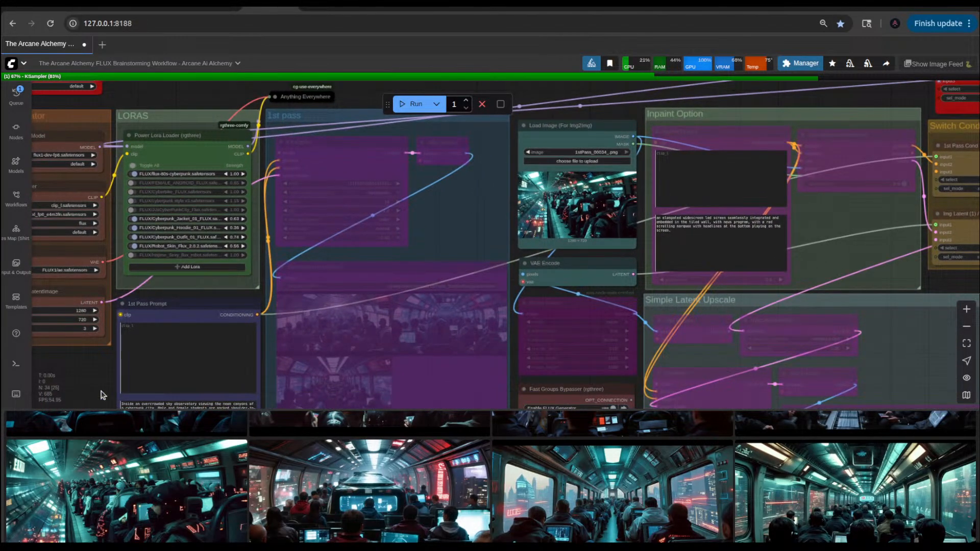
pyautogui.moveTo(102, 394); pyautogui.dragTo(106, 342)
pyautogui.scroll(8, 183, 201)
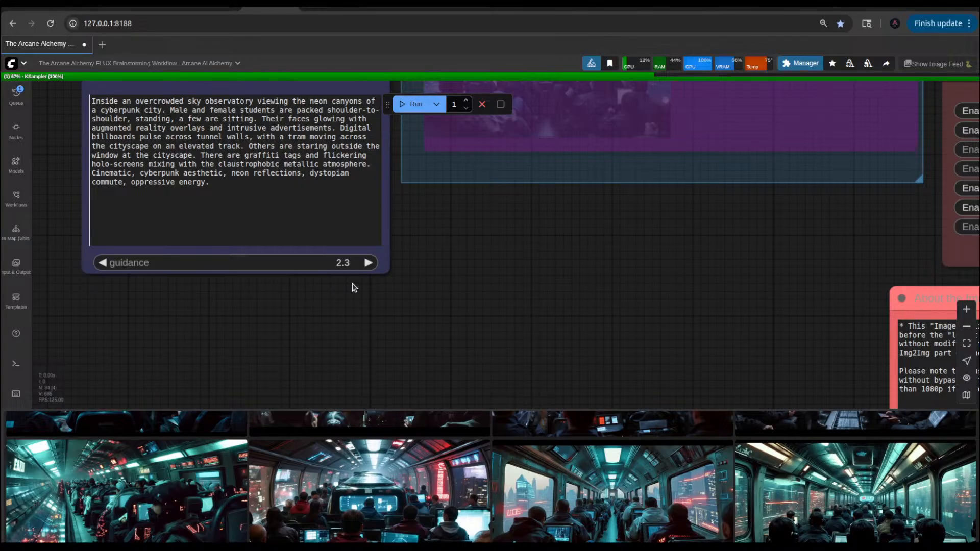
pyautogui.scroll(-5, 595, 280)
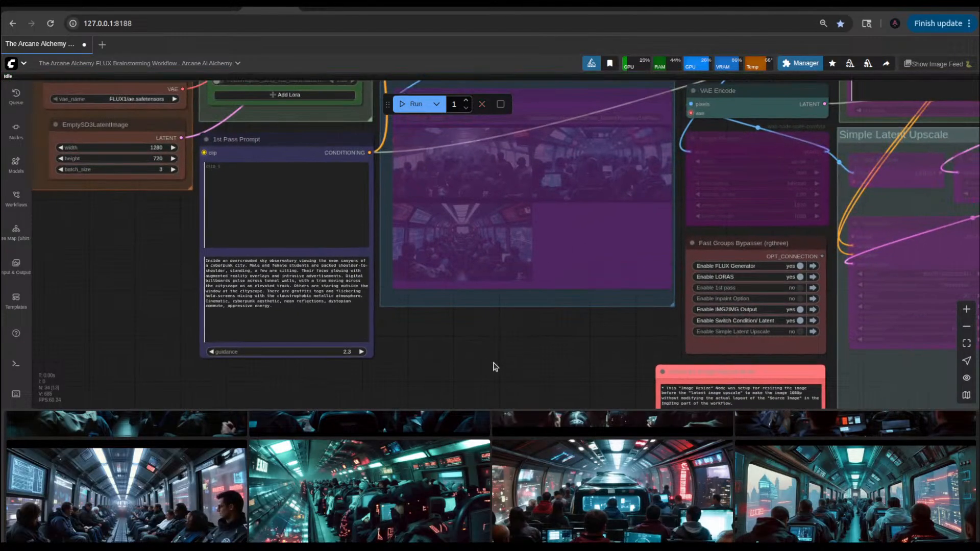
# Step: Return to the start of the image feed, view the newest img2img result enlarged, and close the preview
pyautogui.scroll(8, 426, 466)
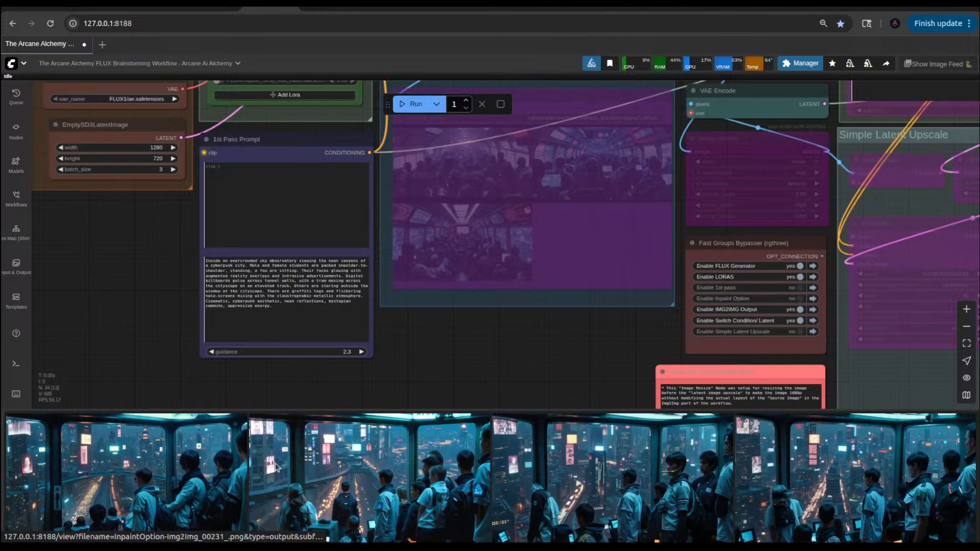
pyautogui.click(169, 479)
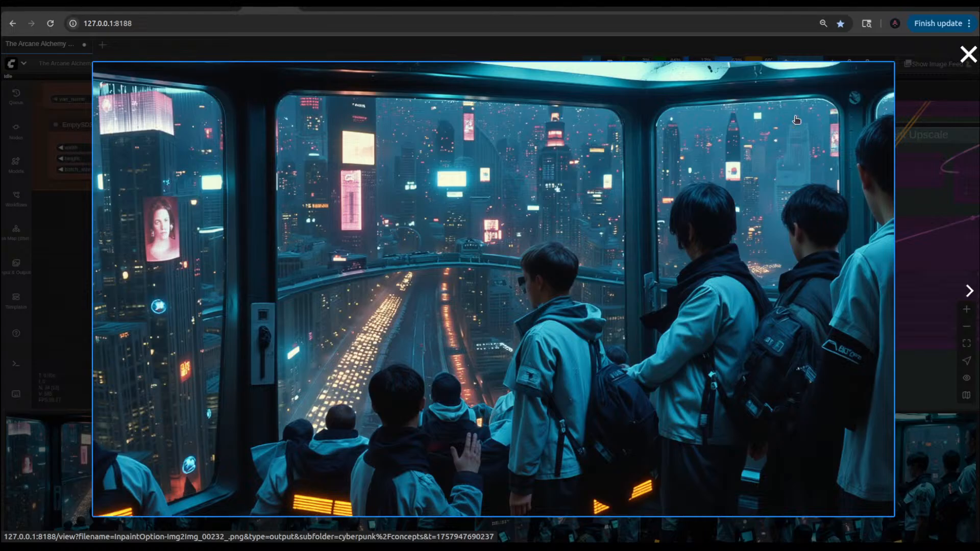
pyautogui.click(966, 56)
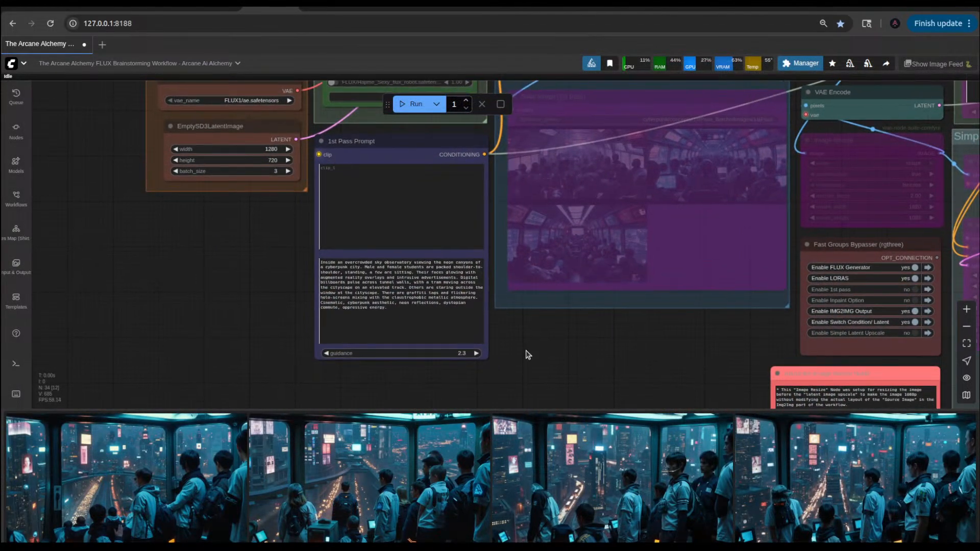
# Step: Recheck the 1st Pass Prompt text and run the workflow with the crowded tram image as the img2img source
pyautogui.scroll(5, 526, 352)
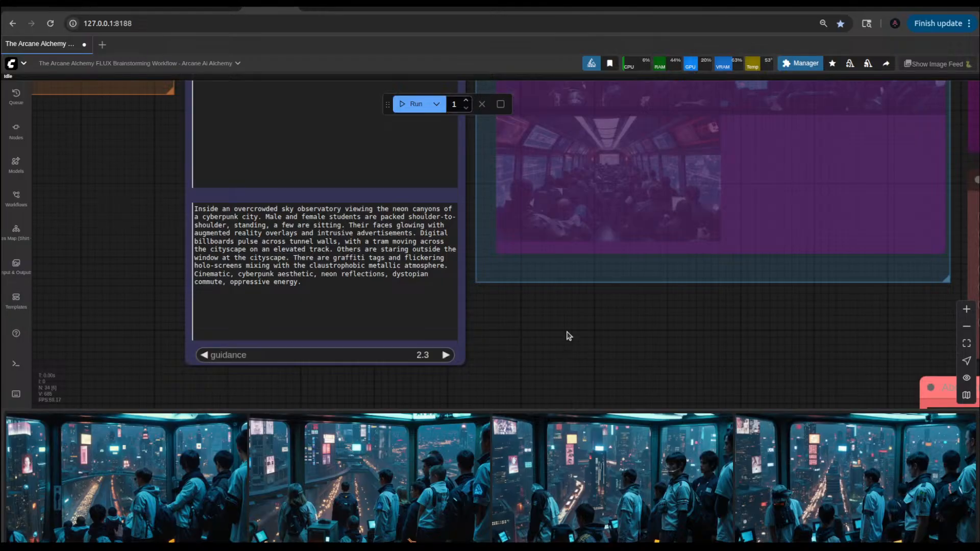
pyautogui.scroll(-5, 684, 347)
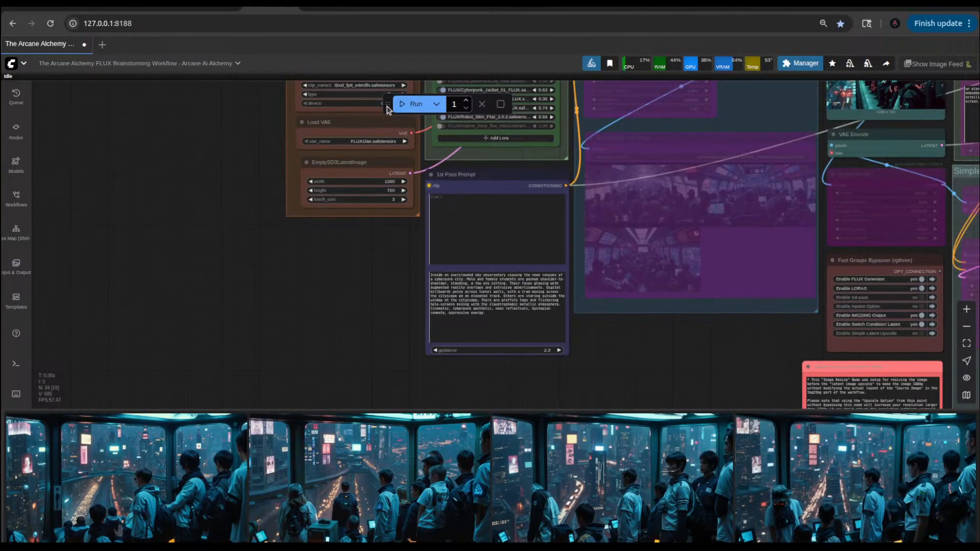
pyautogui.hotkey('ctrl', 'Return')
# Step: Inspect the tram source image and the VAE Encode node below it while the workflow runs
pyautogui.moveTo(771, 385); pyautogui.dragTo(526, 412)
pyautogui.scroll(7, 657, 134)
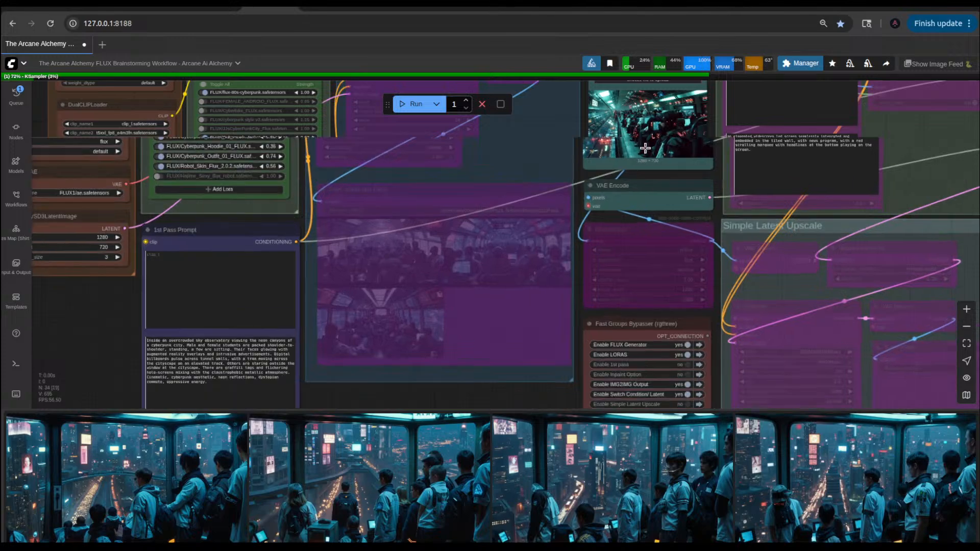
pyautogui.scroll(2, 679, 128)
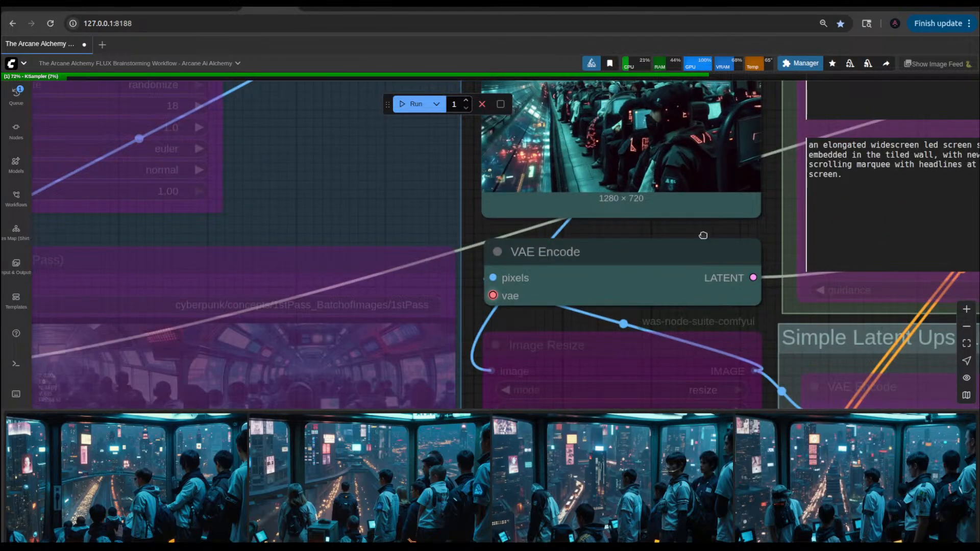
pyautogui.moveTo(702, 236); pyautogui.dragTo(703, 341)
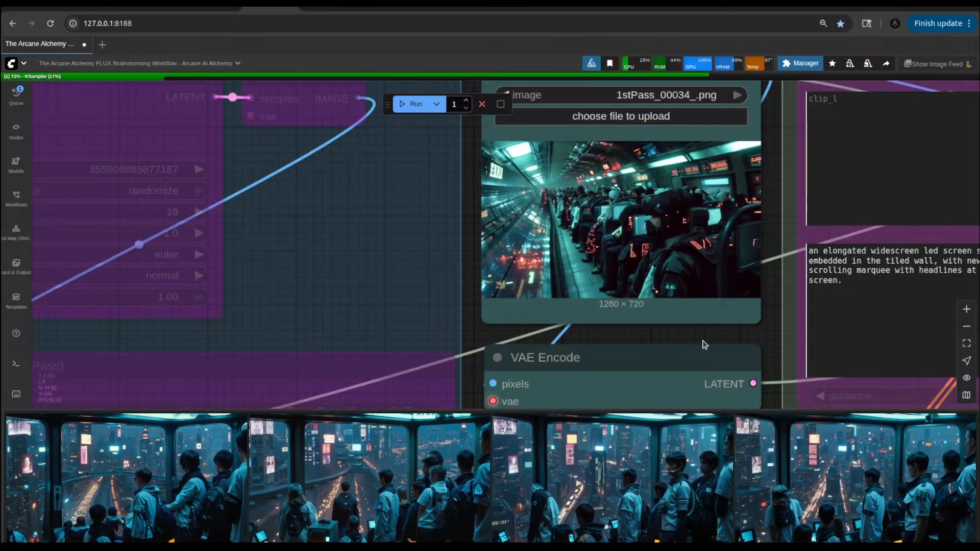
# Step: Examine the tram source image in the Load Image node, view the newest img2img result enlarged, and close the preview
pyautogui.scroll(-5, 631, 232)
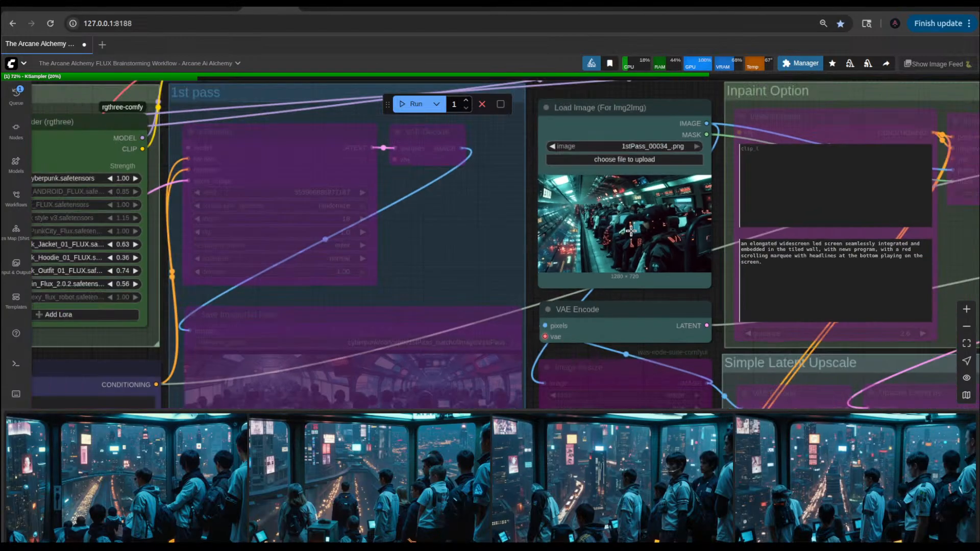
pyautogui.scroll(9, 631, 231)
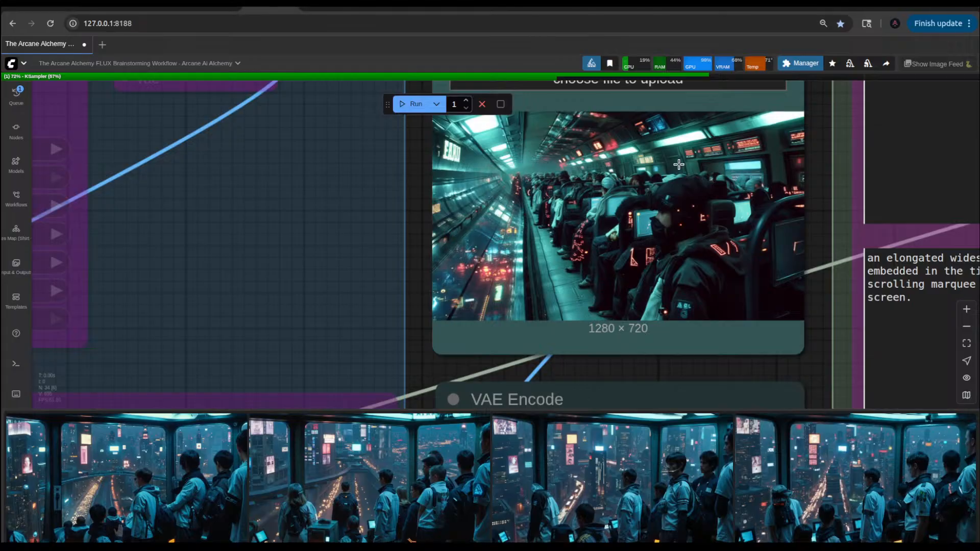
pyautogui.scroll(-2, 679, 165)
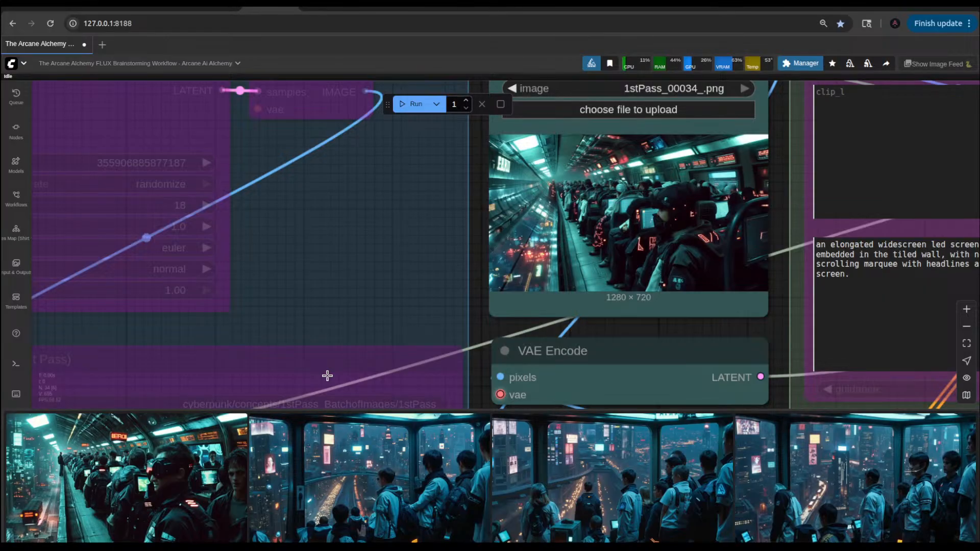
pyautogui.click(269, 455)
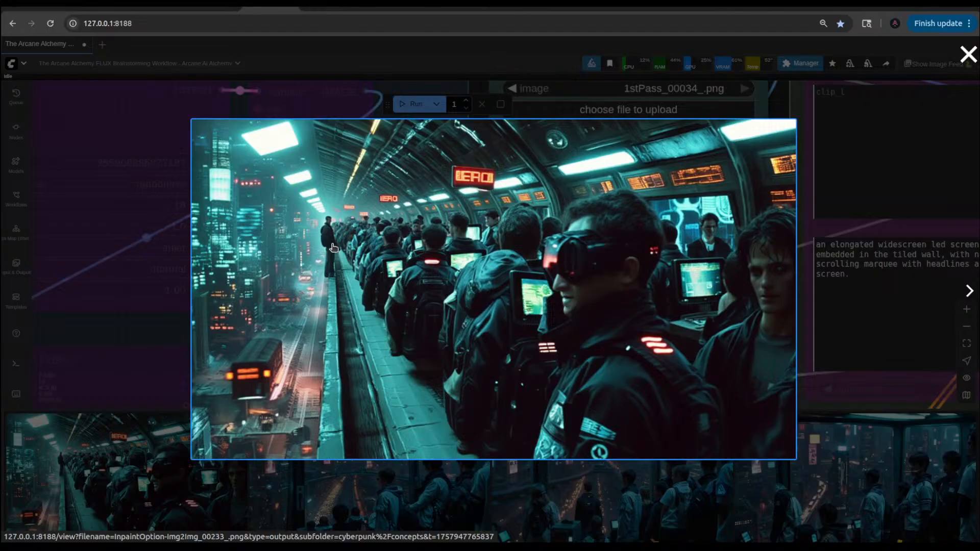
pyautogui.click(967, 54)
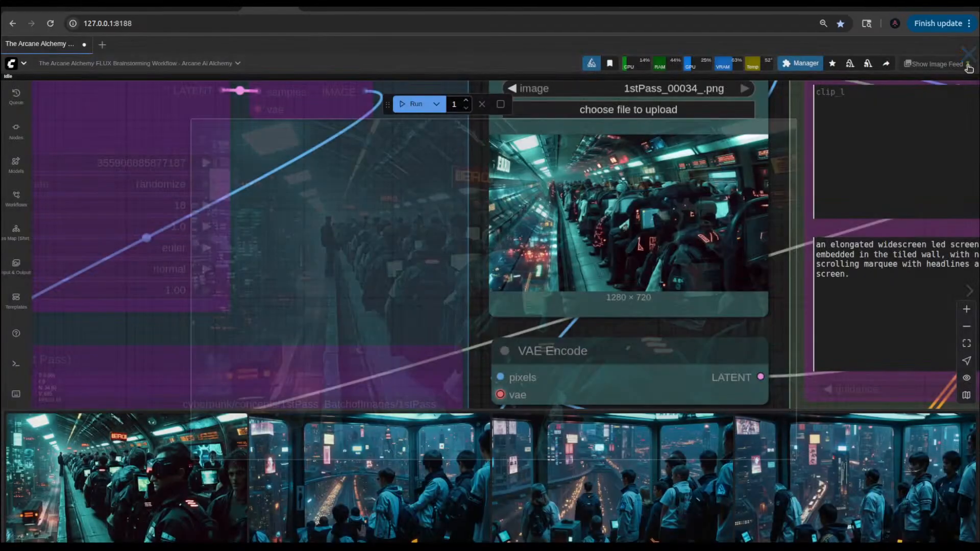
# Step: Run the workflow again and view the latest tram result enlarged while it generates, closing the preview when done
pyautogui.click(411, 104)
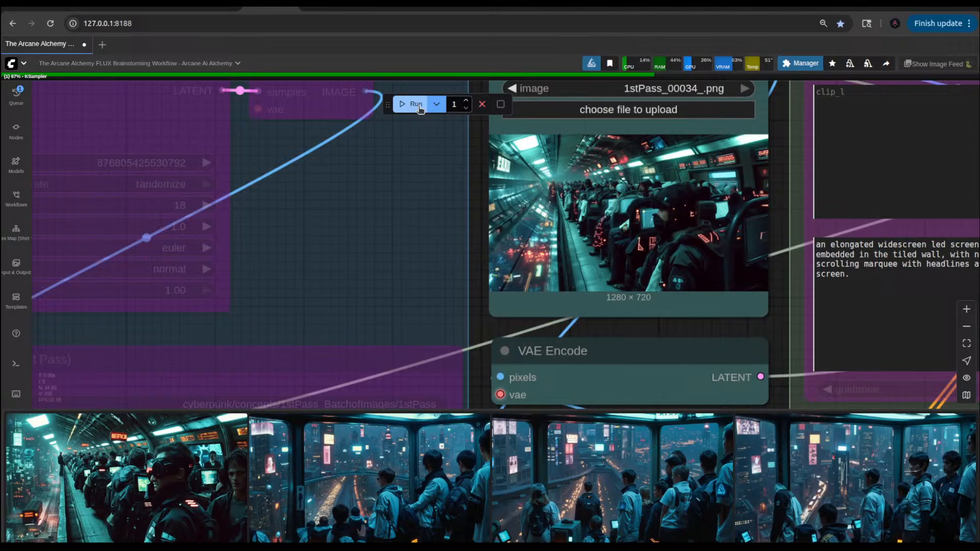
pyautogui.click(196, 480)
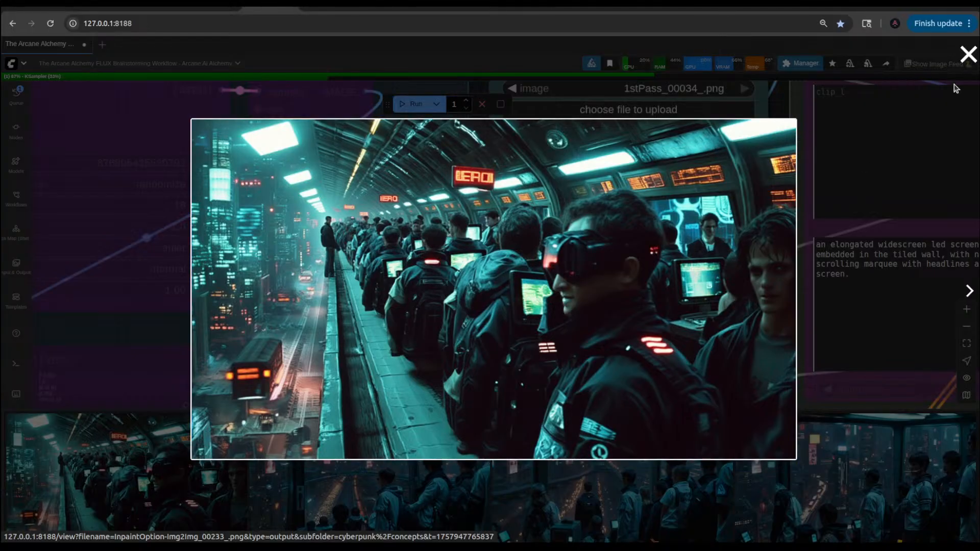
pyautogui.click(968, 54)
# Step: Set the denoise of the KSampler in the IMG2IMG Output group to 0.60
pyautogui.scroll(-6, 712, 261)
pyautogui.scroll(-5, 712, 261)
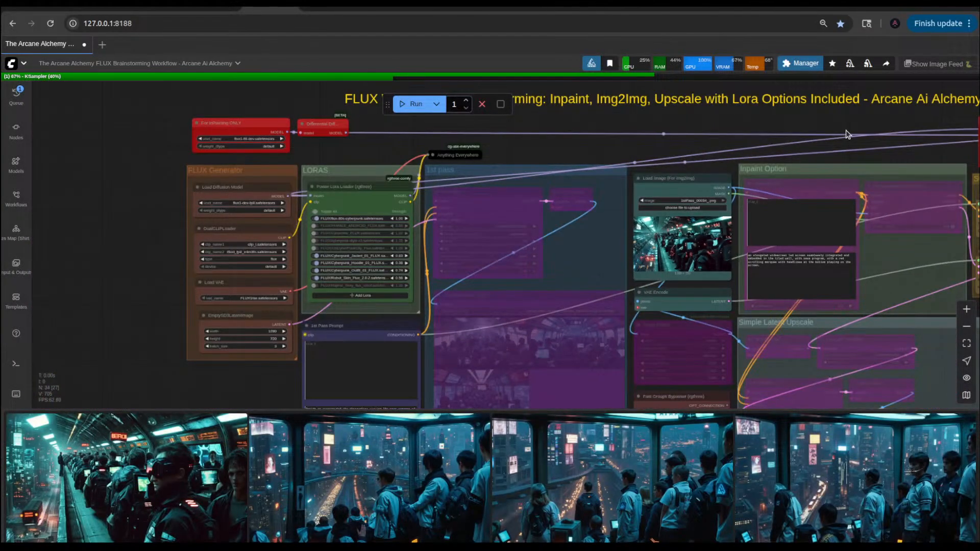
pyautogui.moveTo(847, 132); pyautogui.dragTo(485, 175)
pyautogui.scroll(5, 803, 360)
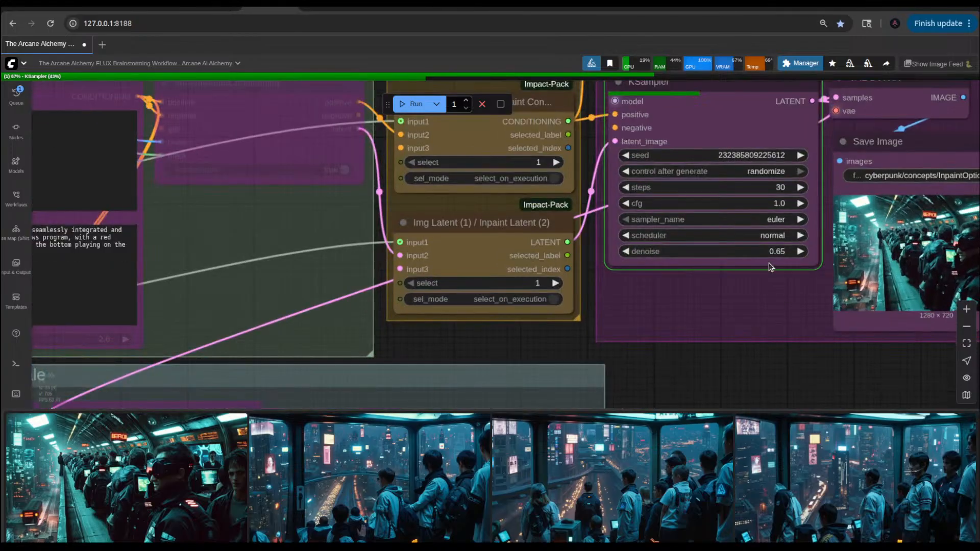
pyautogui.click(624, 252)
pyautogui.click(624, 252)
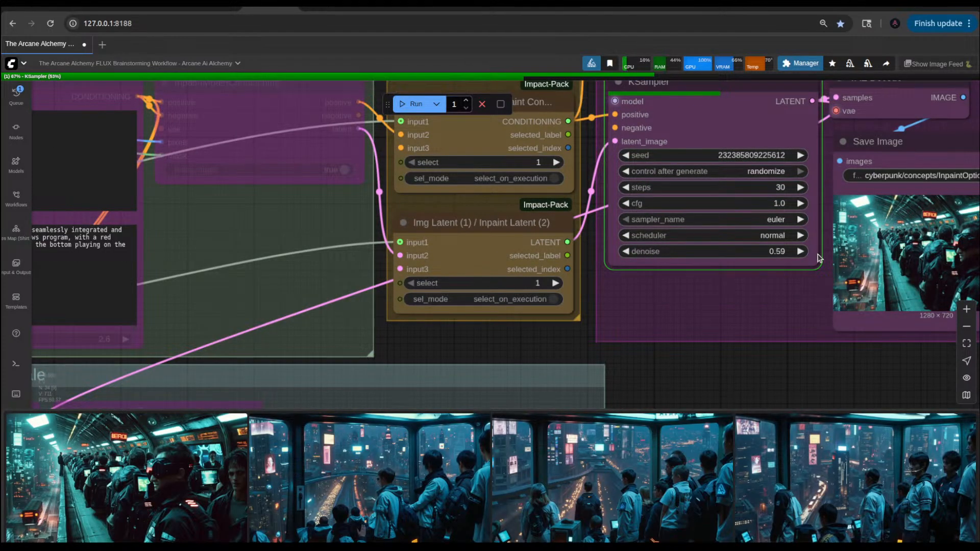
pyautogui.click(798, 251)
pyautogui.click(625, 251)
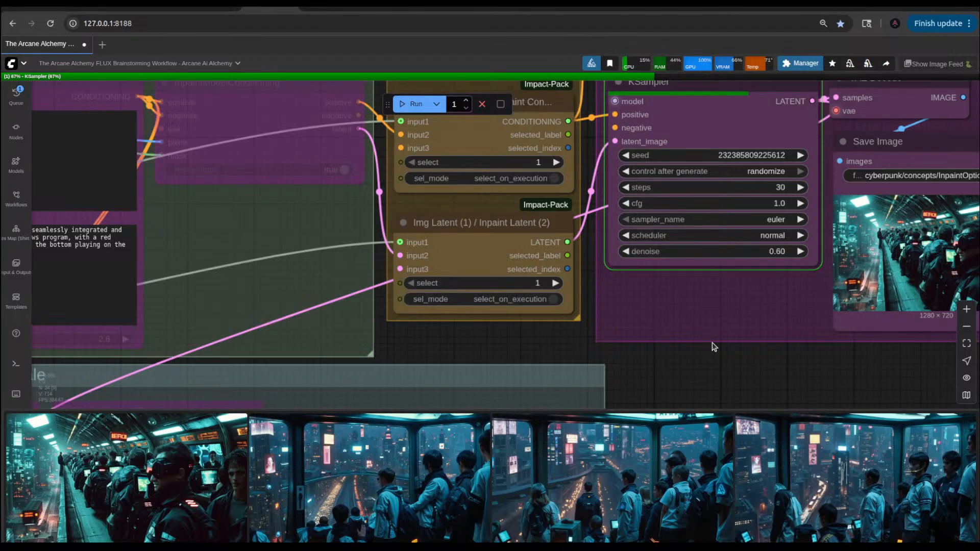
# Step: Check the Save Image node in the IMG2IMG Output group, view the latest tram result enlarged, and close the preview
pyautogui.scroll(-5, 713, 346)
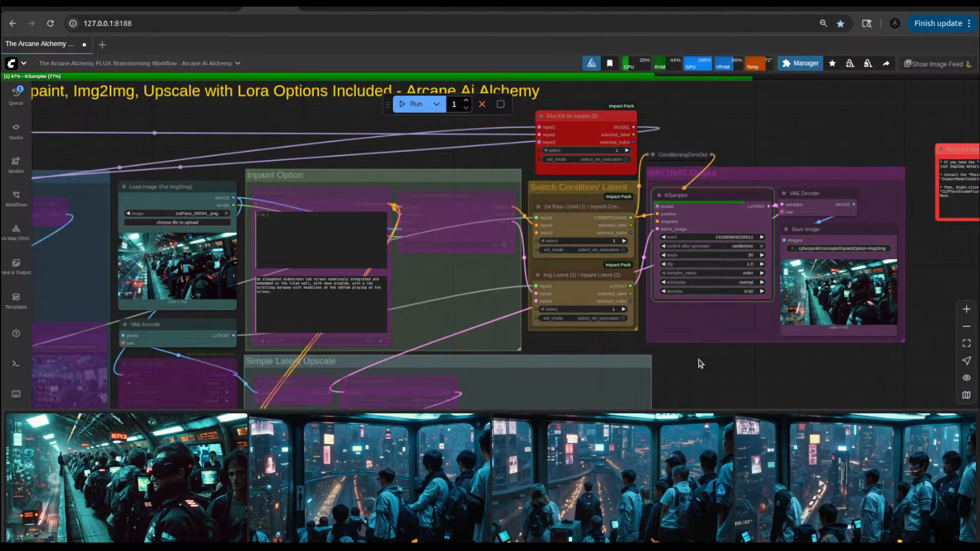
pyautogui.click(869, 291)
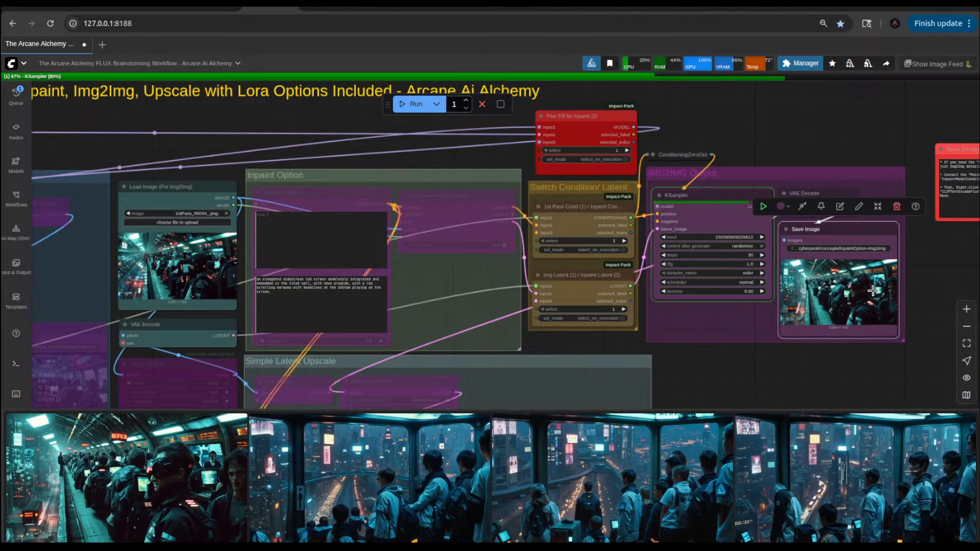
pyautogui.click(163, 485)
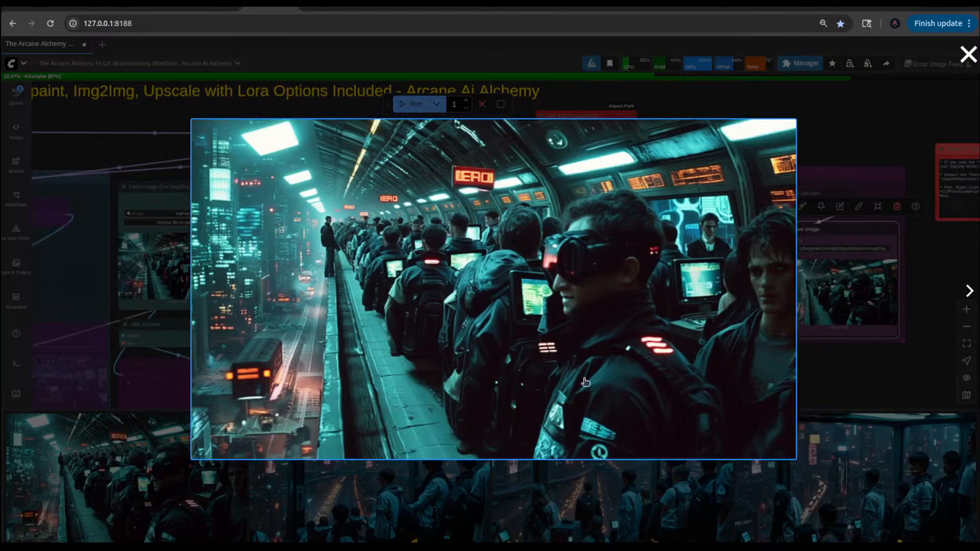
pyautogui.click(845, 368)
# Step: Change "a few are sitting" to "and few are sitting" in the 1st Pass Prompt text
pyautogui.moveTo(573, 387); pyautogui.dragTo(784, 305)
pyautogui.scroll(-6, 785, 305)
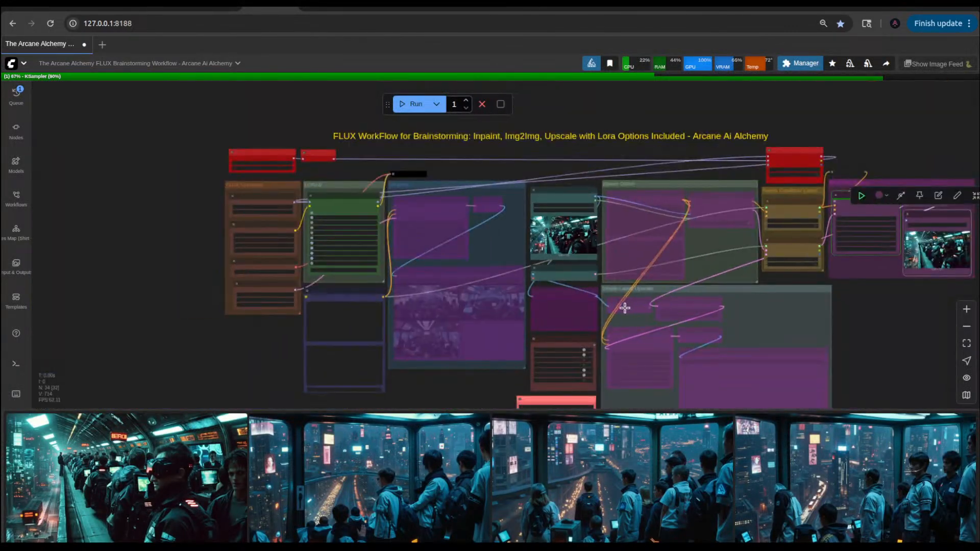
pyautogui.scroll(5, 439, 348)
pyautogui.scroll(8, 327, 366)
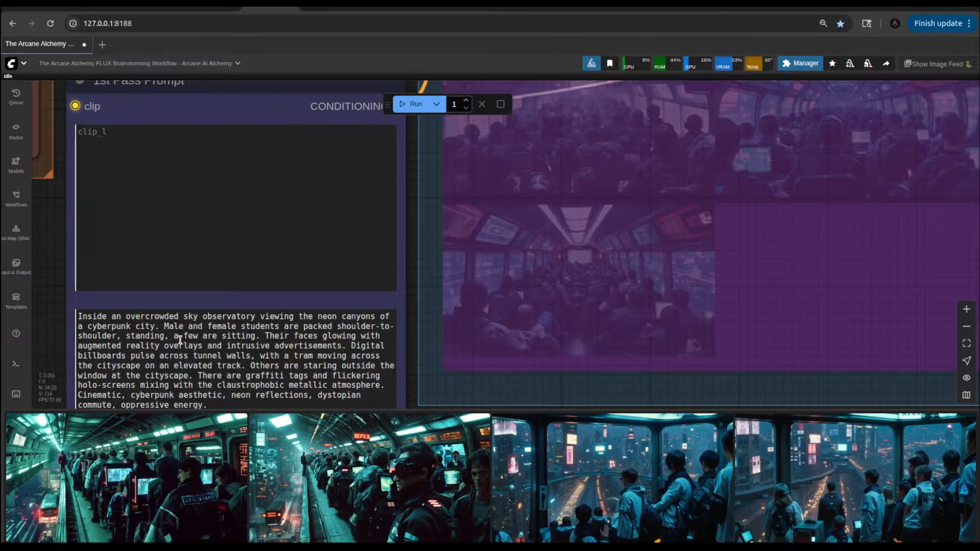
pyautogui.click(181, 337)
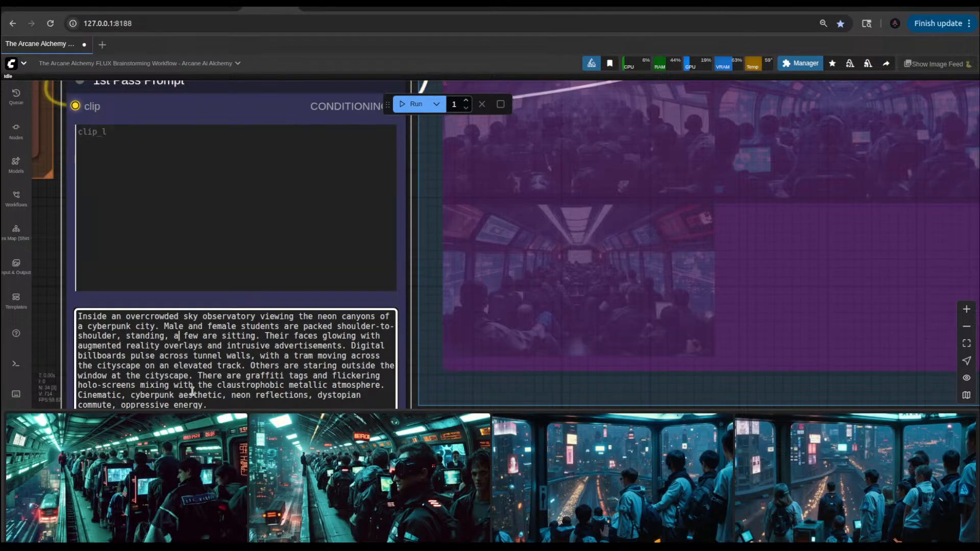
pyautogui.write('nd')
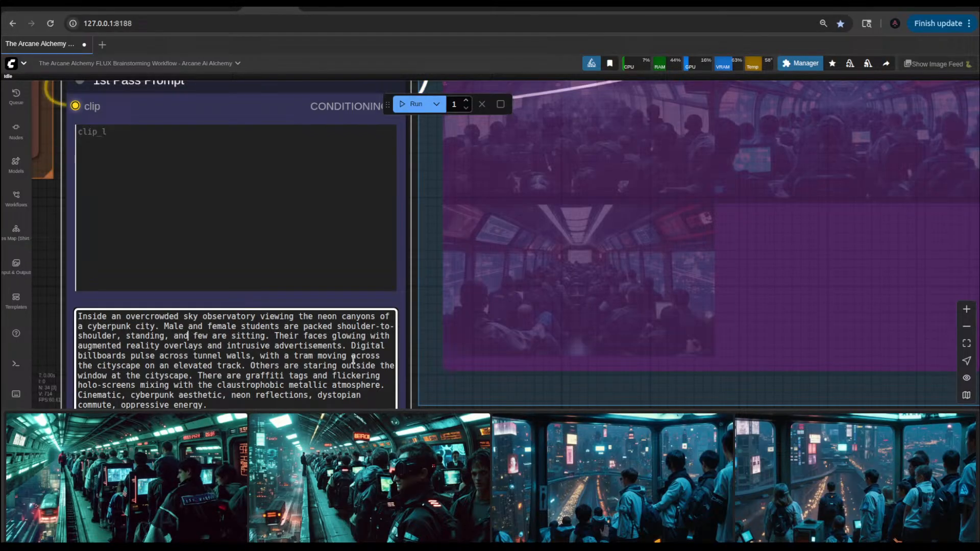
# Step: Examine the newly generated tram image up close in the Save Image node of the IMG2IMG Output group
pyautogui.scroll(-5, 422, 269)
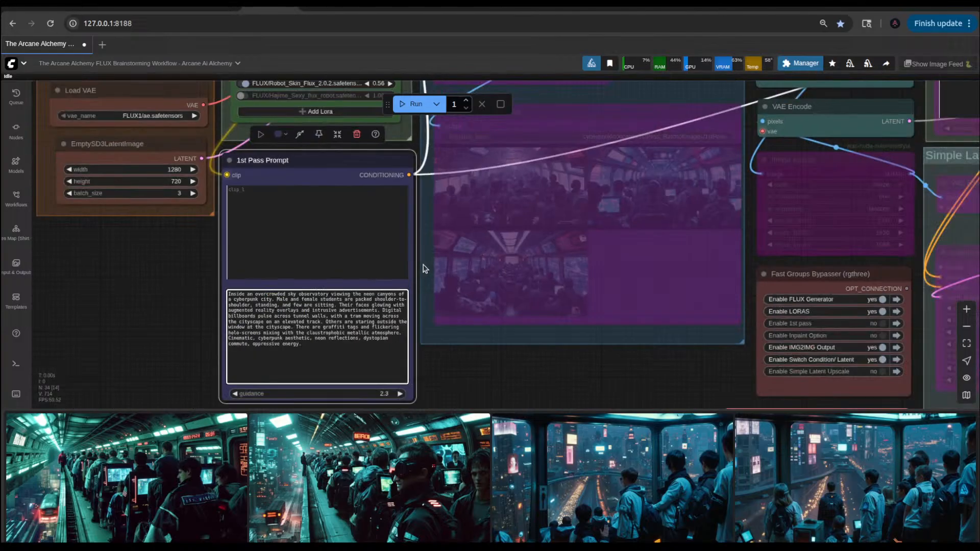
pyautogui.moveTo(881, 255); pyautogui.dragTo(568, 319)
pyautogui.scroll(10, 645, 280)
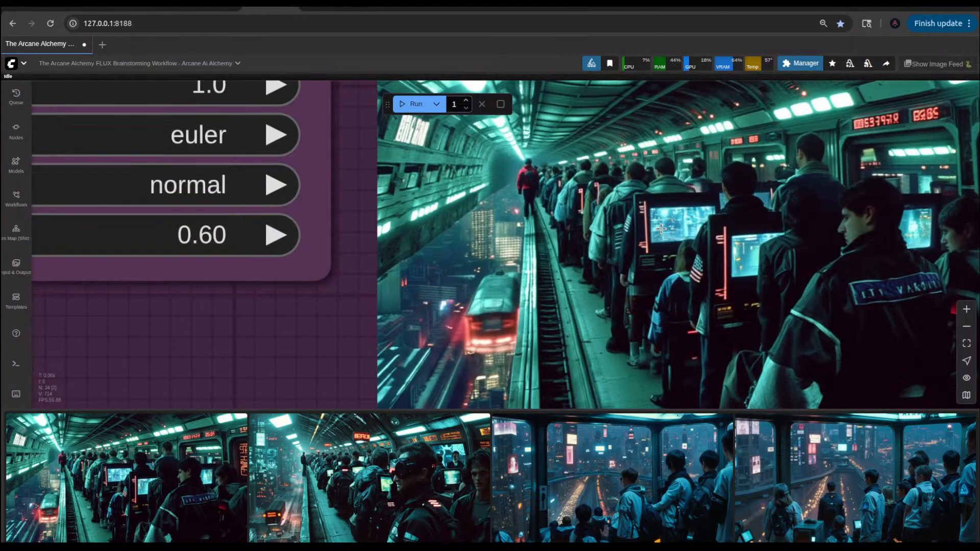
pyautogui.scroll(-5, 561, 243)
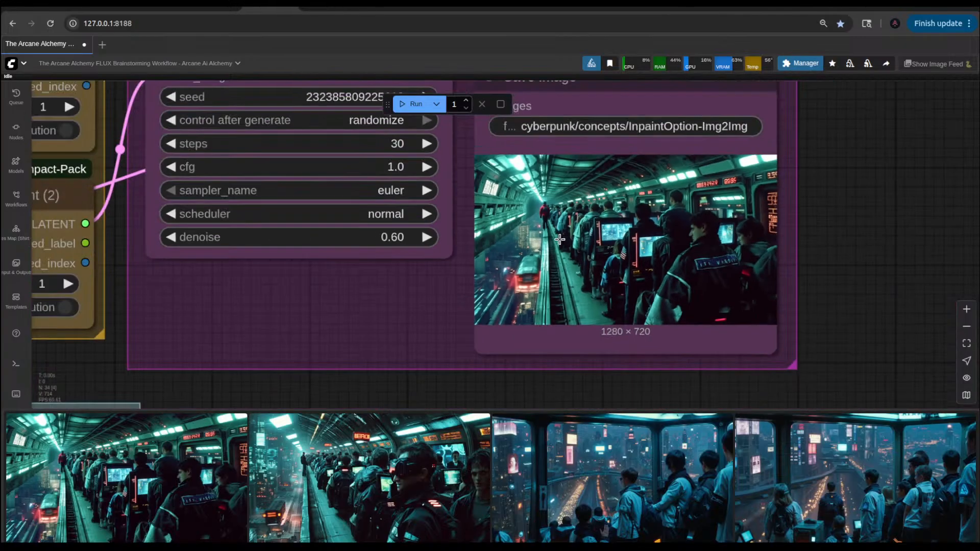
pyautogui.scroll(-8, 542, 309)
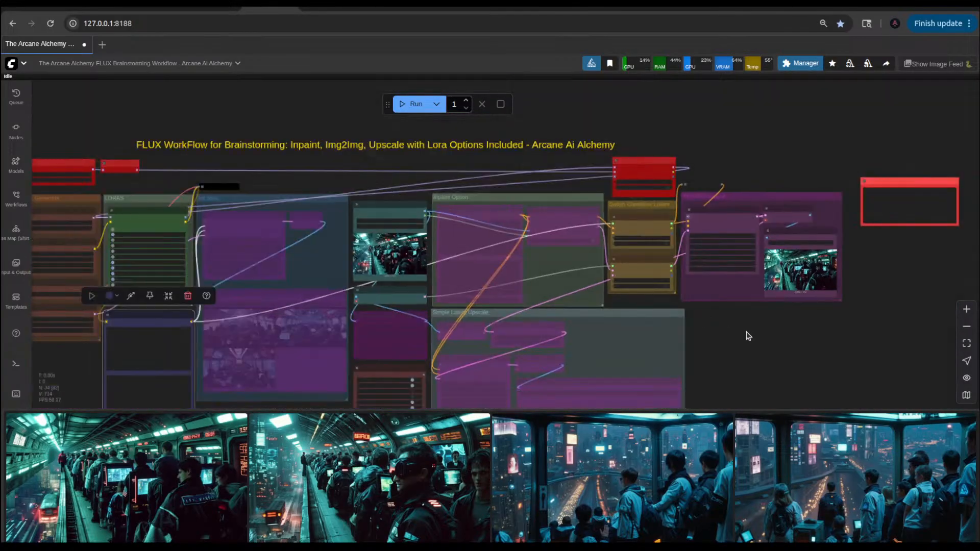
# Step: Insert "with large glass paneling" after "sky observatory" in the 1st Pass Prompt text
pyautogui.scroll(8, 356, 340)
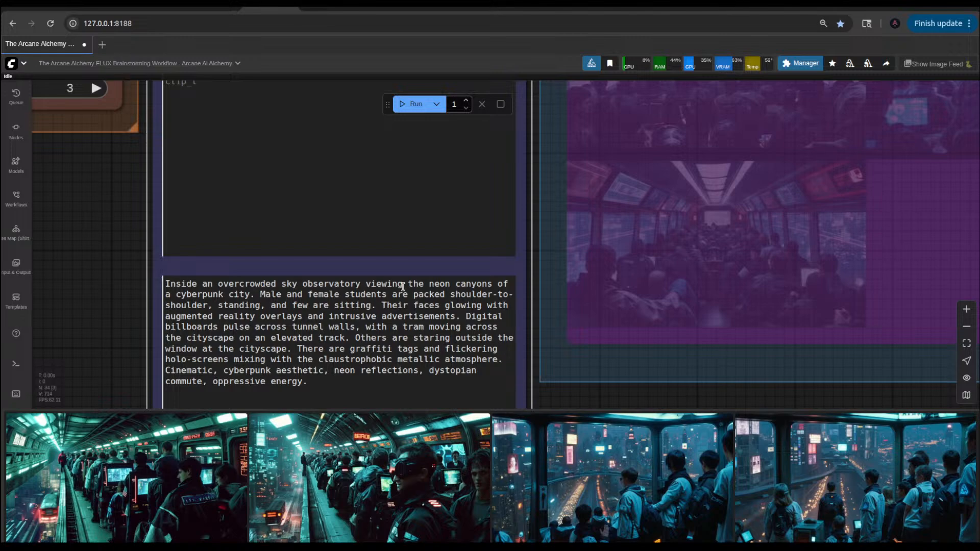
pyautogui.click(359, 283)
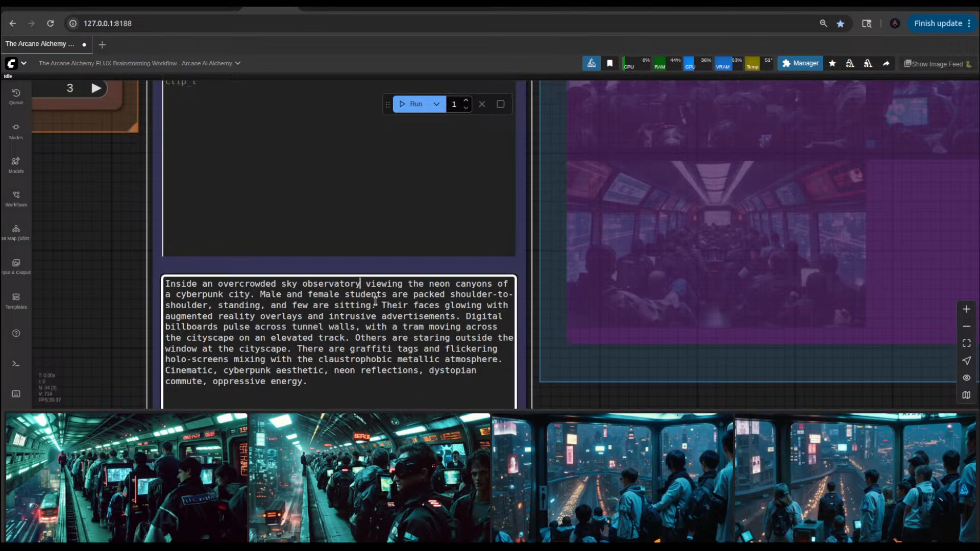
pyautogui.write('with a  ')
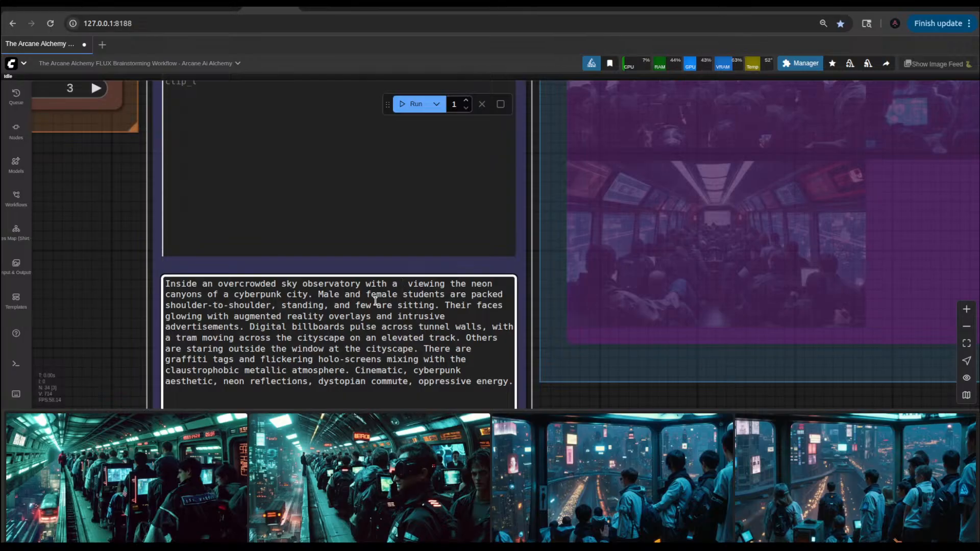
pyautogui.write('large gla')
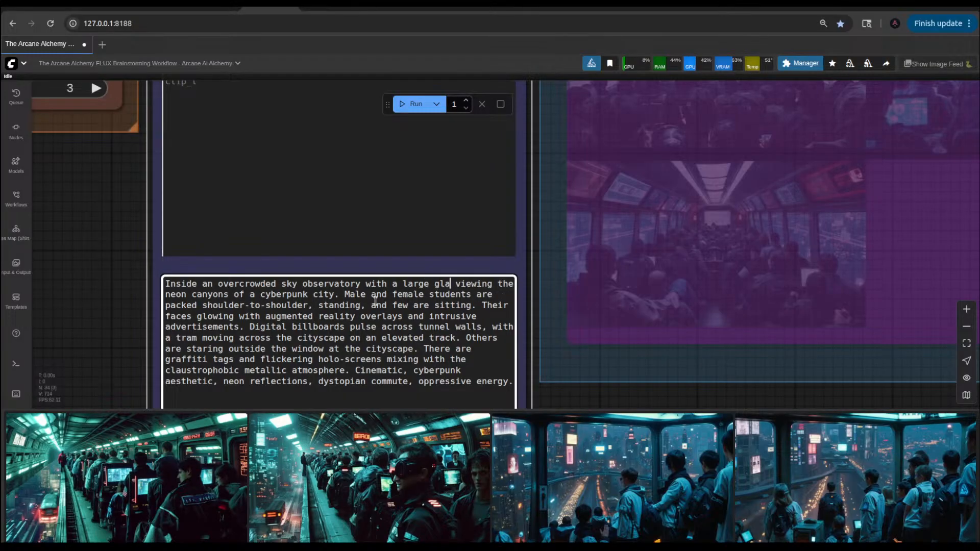
pyautogui.write('ss ')
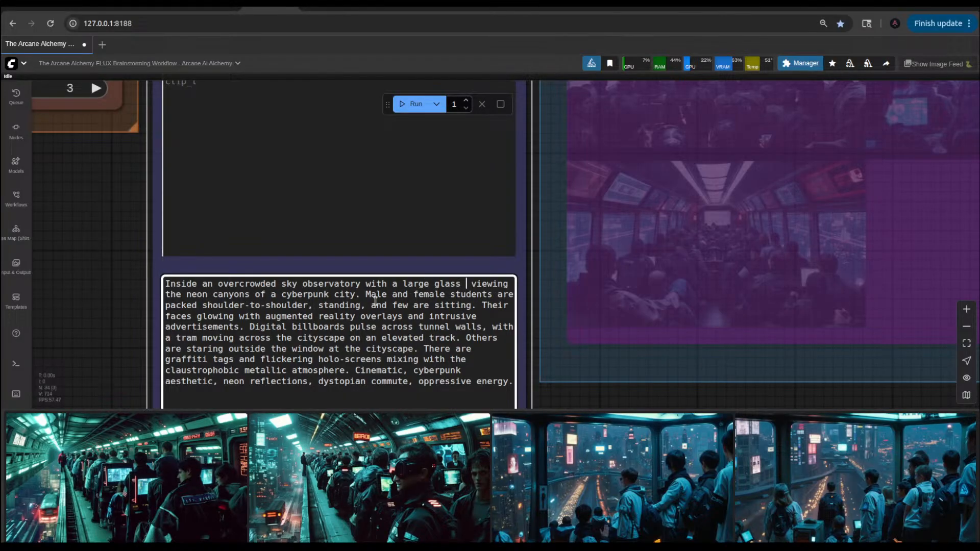
pyautogui.write('pane')
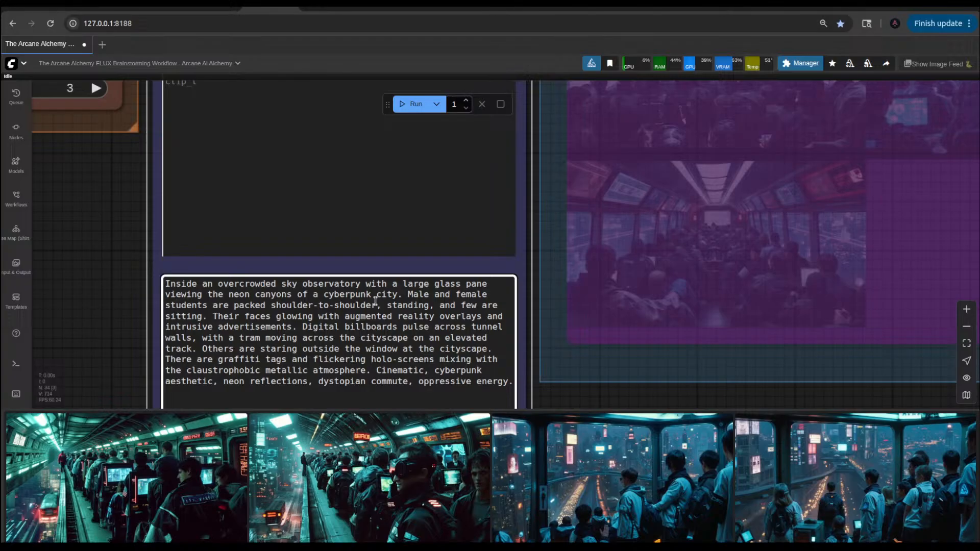
pyautogui.write('ling')
pyautogui.hotkey('ctrl', 'Left')
pyautogui.hotkey('ctrl', 'Left')
pyautogui.hotkey('ctrl', 'Left')
pyautogui.press('BackSpace')
pyautogui.press('BackSpace')
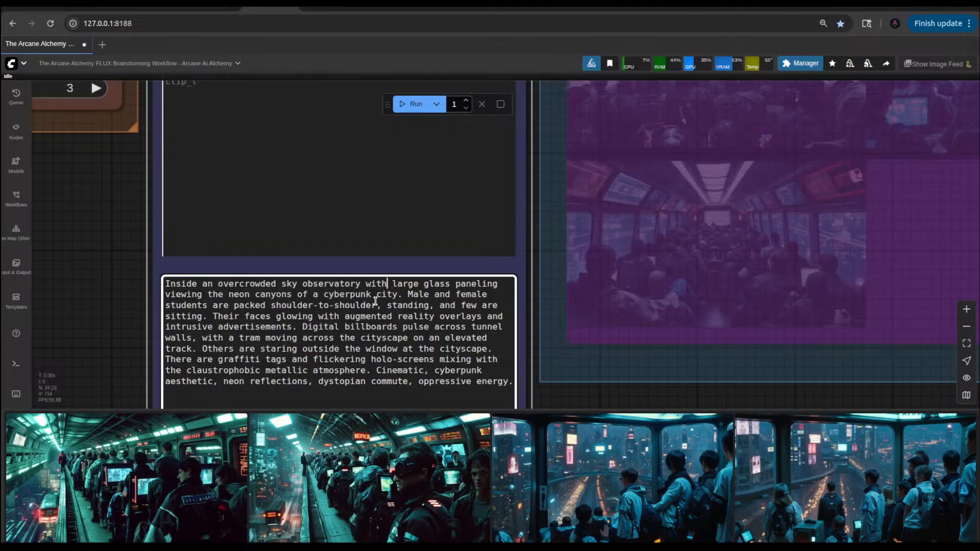
# Step: Add "below" after "cyberpunk city" in the 1st Pass Prompt text
pyautogui.press('Left')
pyautogui.press('Left')
pyautogui.press('Left')
pyautogui.press('Left')
pyautogui.press('Left')
pyautogui.press('Left')
pyautogui.press('Left')
pyautogui.press('Left')
pyautogui.press('Left')
pyautogui.press('Left')
pyautogui.click(398, 297)
pyautogui.write('below')
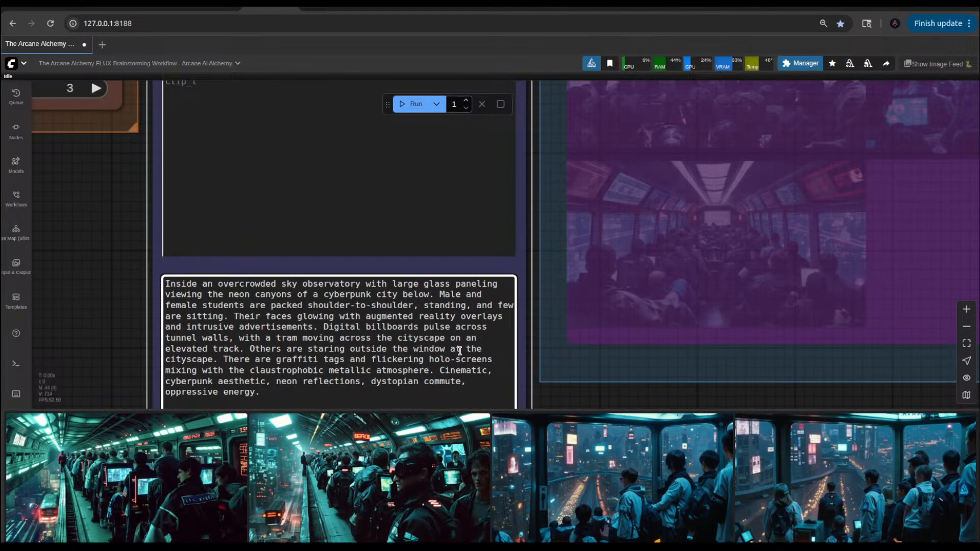
# Step: Run the workflow with the revised prompt, view the previous and newest tram results enlarged, and close the preview
pyautogui.click(411, 105)
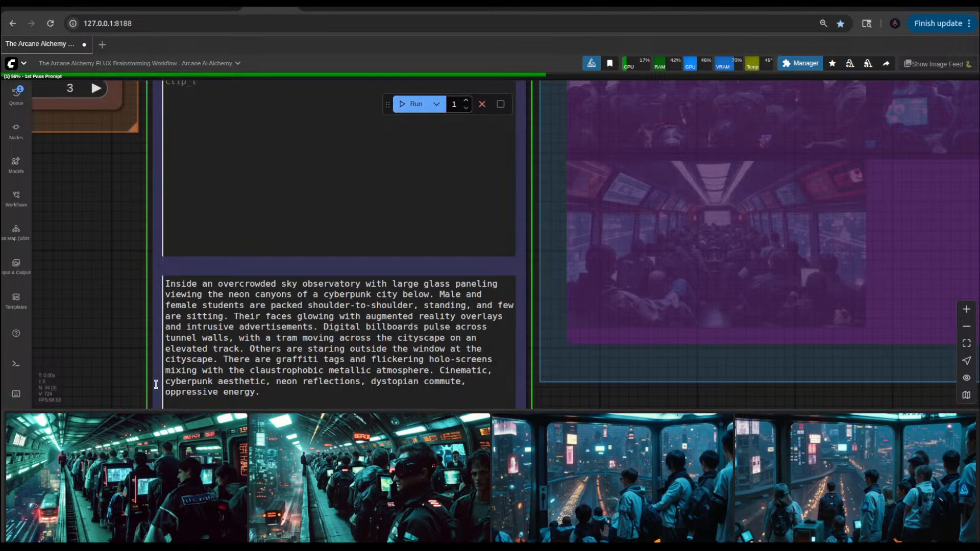
pyautogui.click(132, 486)
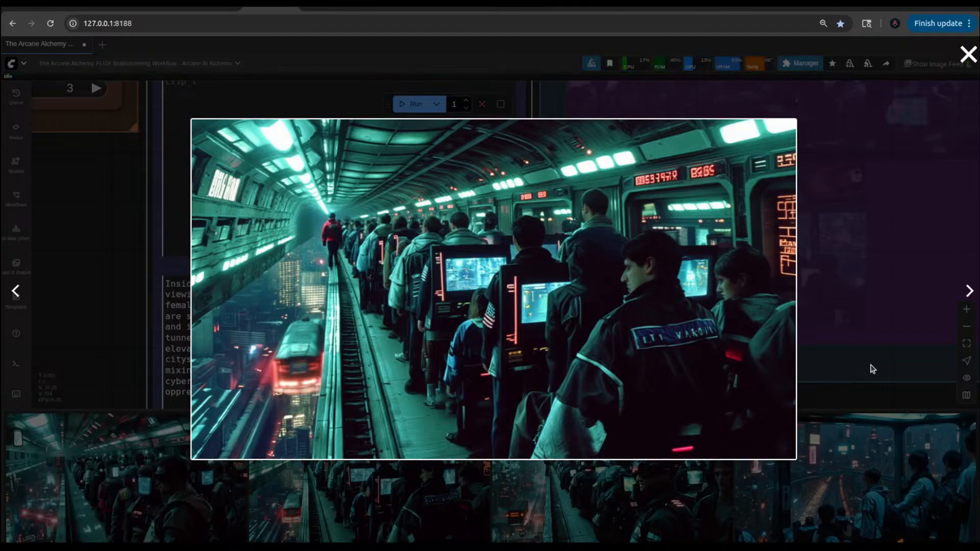
pyautogui.click(844, 367)
pyautogui.click(142, 482)
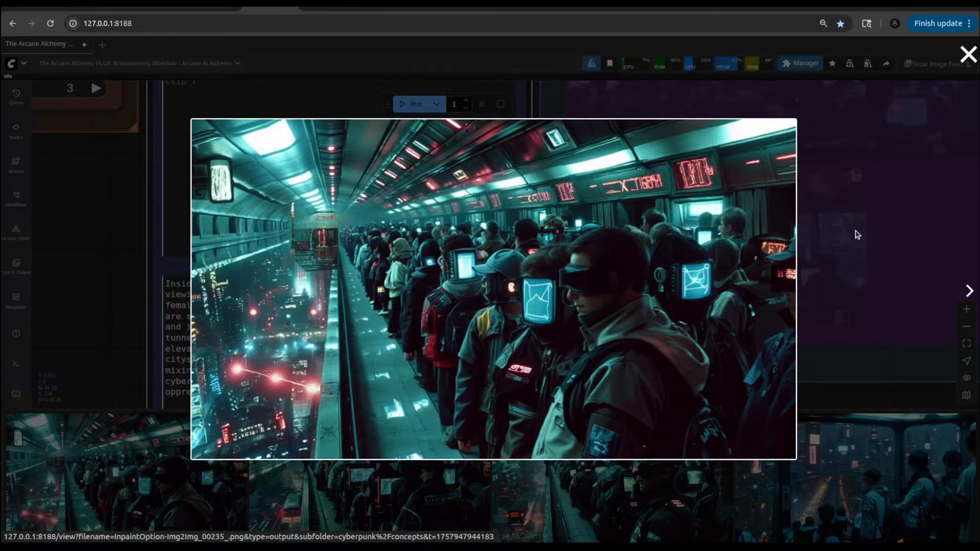
pyautogui.click(857, 235)
# Step: Run the workflow once more with the same prompt to generate another tram variation
pyautogui.click(419, 106)
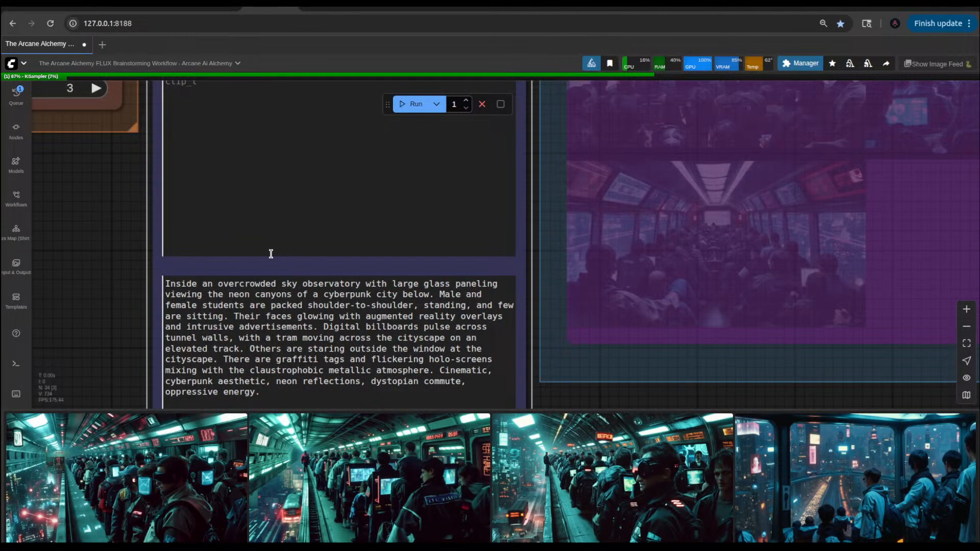
pyautogui.scroll(-8, 320, 241)
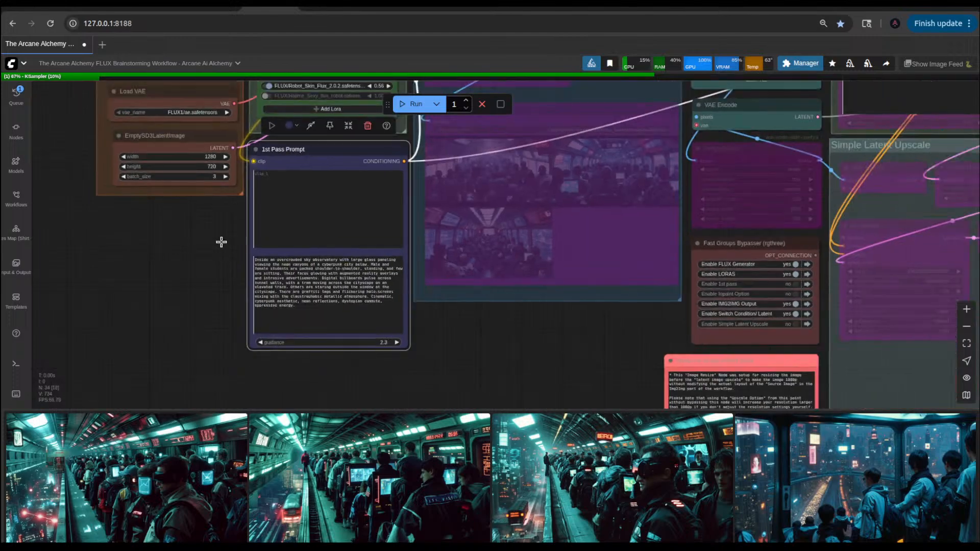
# Step: Inspect the img2img source image and the surrounding workflow groups while the generation runs
pyautogui.moveTo(219, 240); pyautogui.dragTo(185, 311)
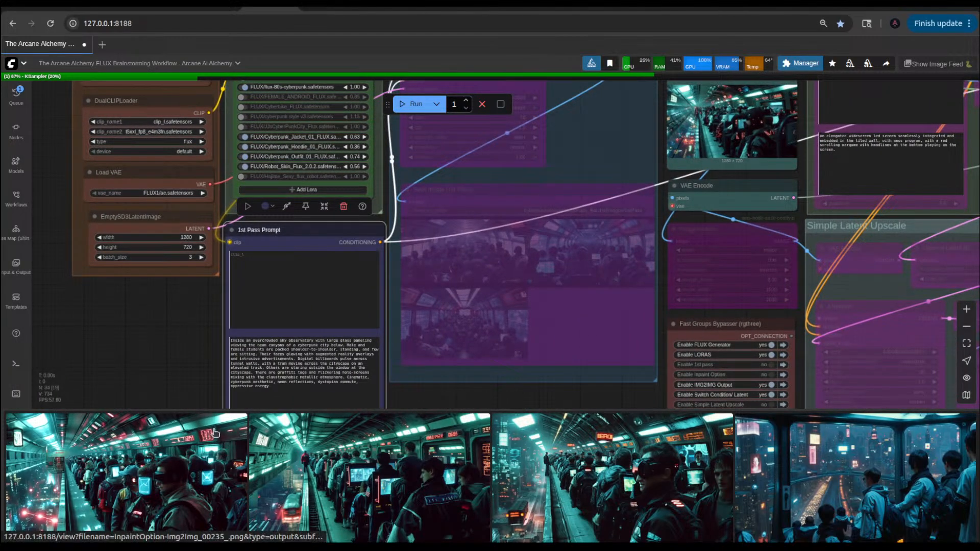
pyautogui.moveTo(143, 309); pyautogui.dragTo(123, 356)
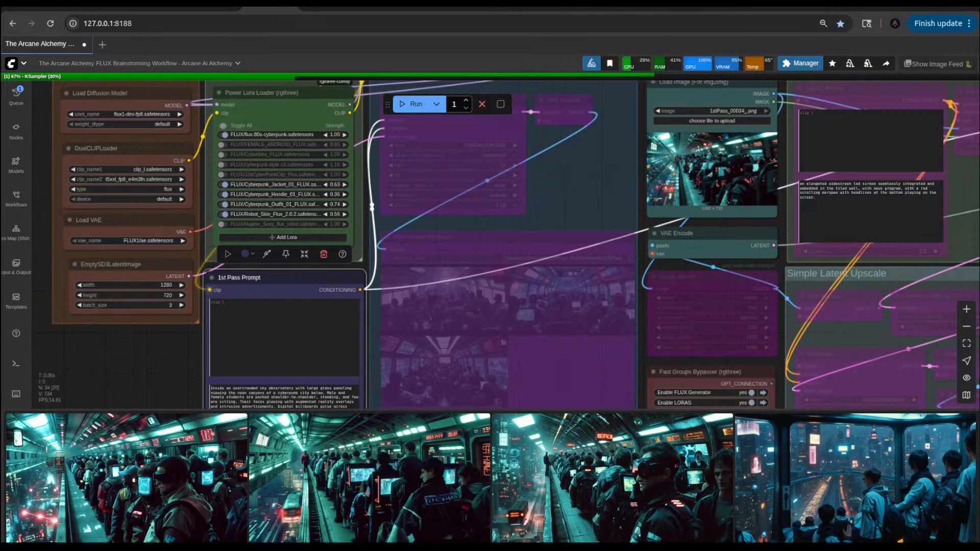
pyautogui.scroll(5, 739, 176)
pyautogui.scroll(3, 741, 173)
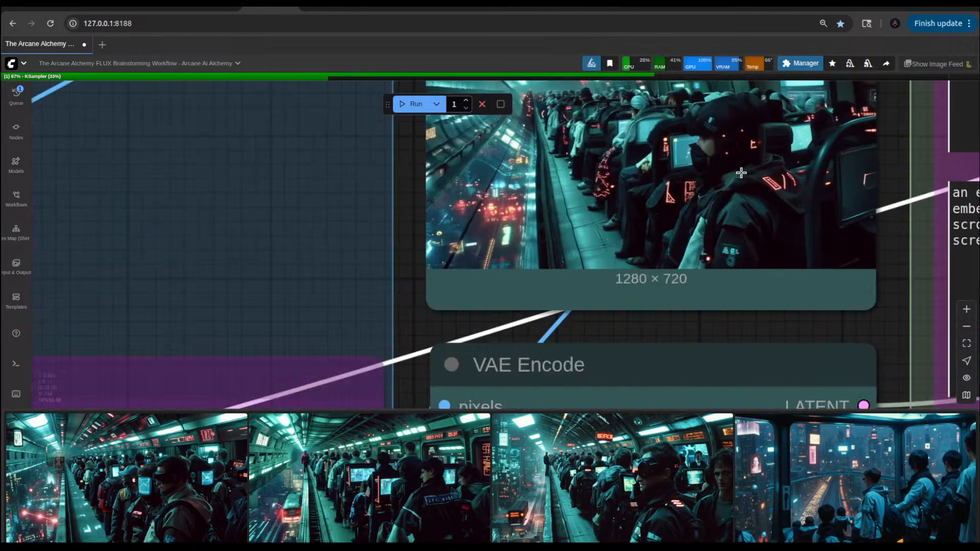
pyautogui.scroll(-6, 744, 163)
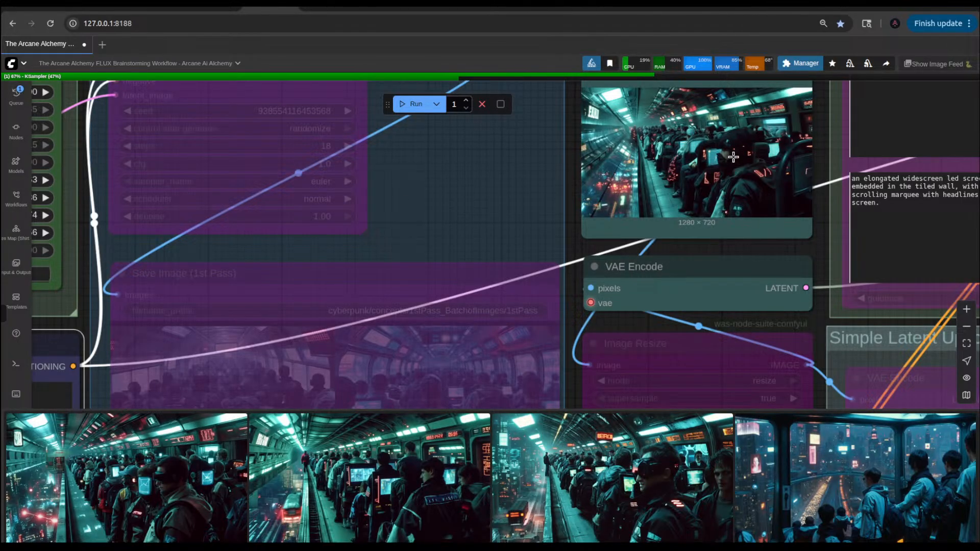
pyautogui.scroll(-7, 733, 157)
pyautogui.moveTo(234, 341); pyautogui.dragTo(181, 422)
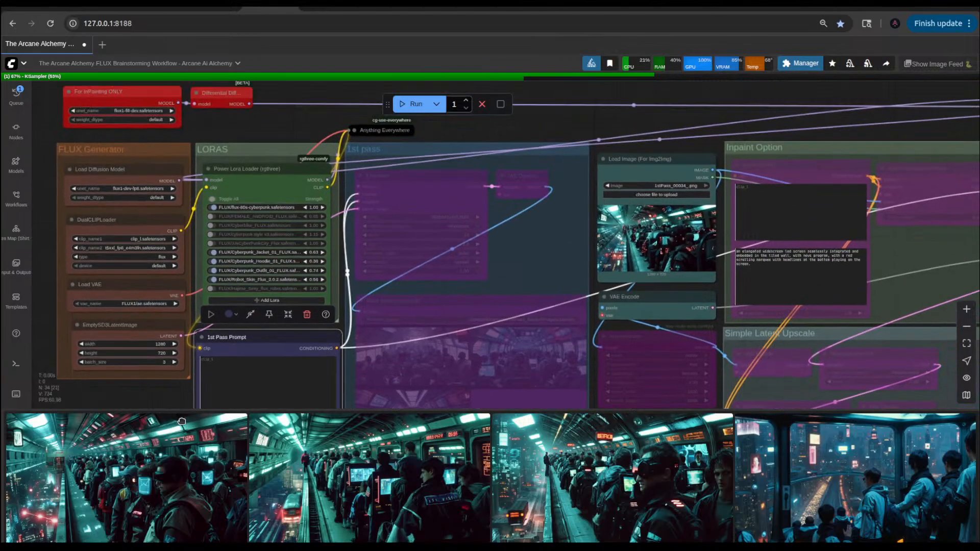
# Step: Search the node library for merge nodes, trying "merger" and "merge la"
pyautogui.scroll(-5, 613, 245)
pyautogui.moveTo(694, 160); pyautogui.dragTo(443, 156)
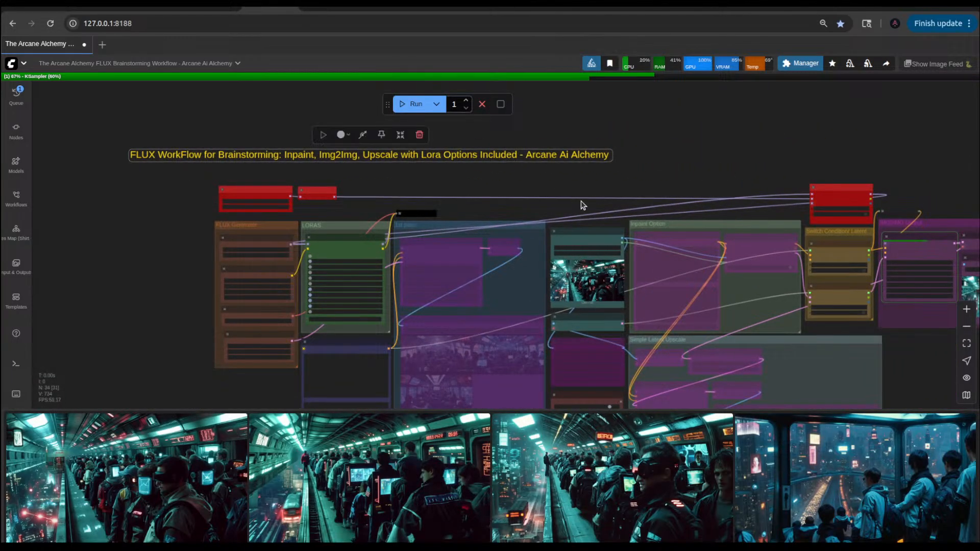
pyautogui.scroll(3, 582, 206)
pyautogui.doubleClick(654, 176)
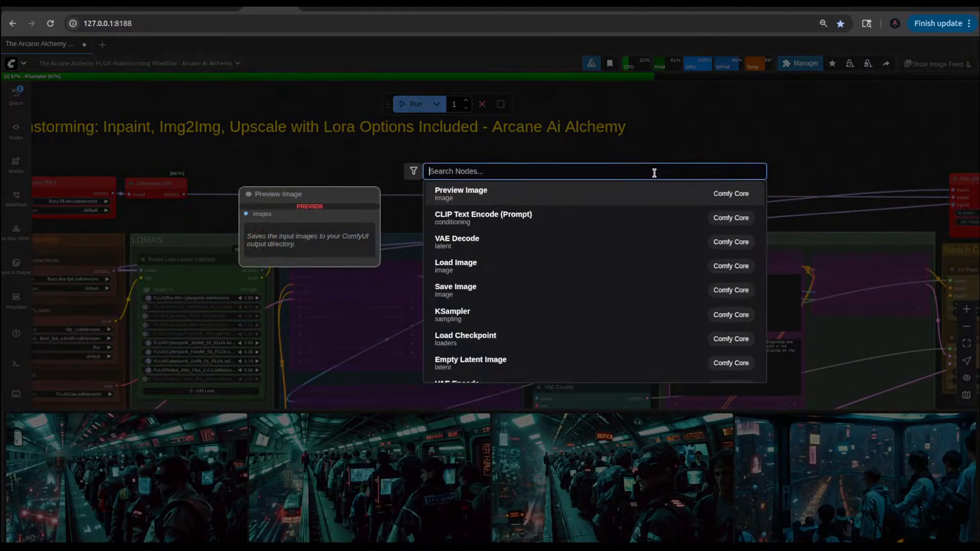
pyautogui.write('l')
pyautogui.press('BackSpace')
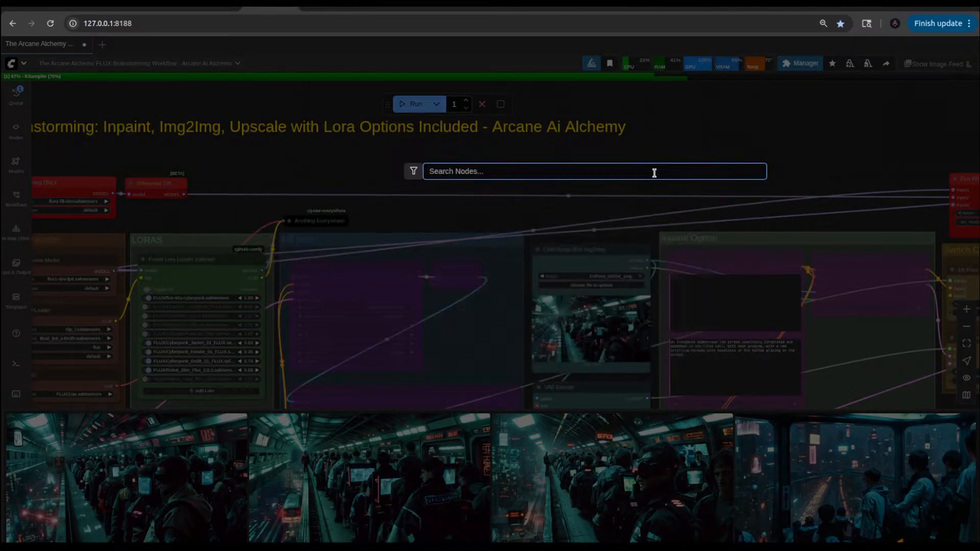
pyautogui.write('merger')
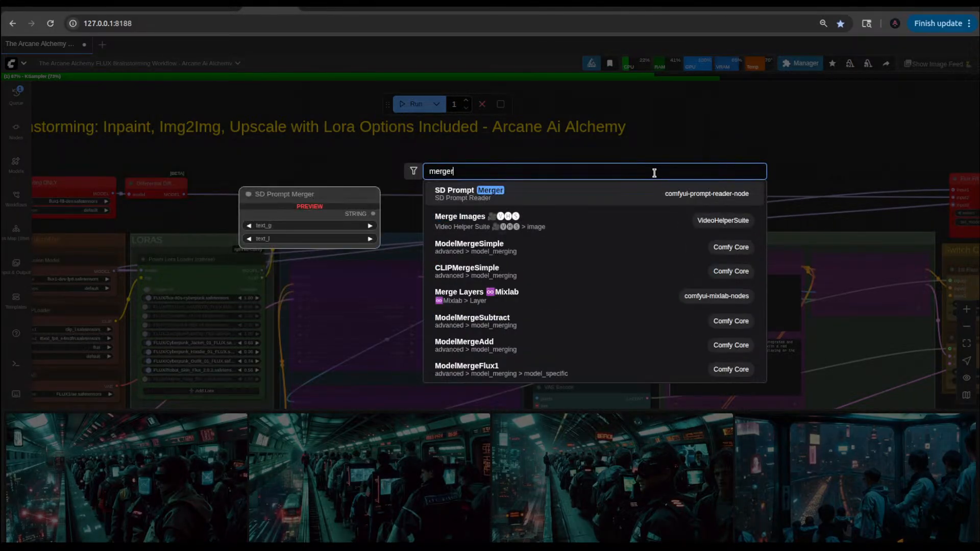
pyautogui.press('BackSpace')
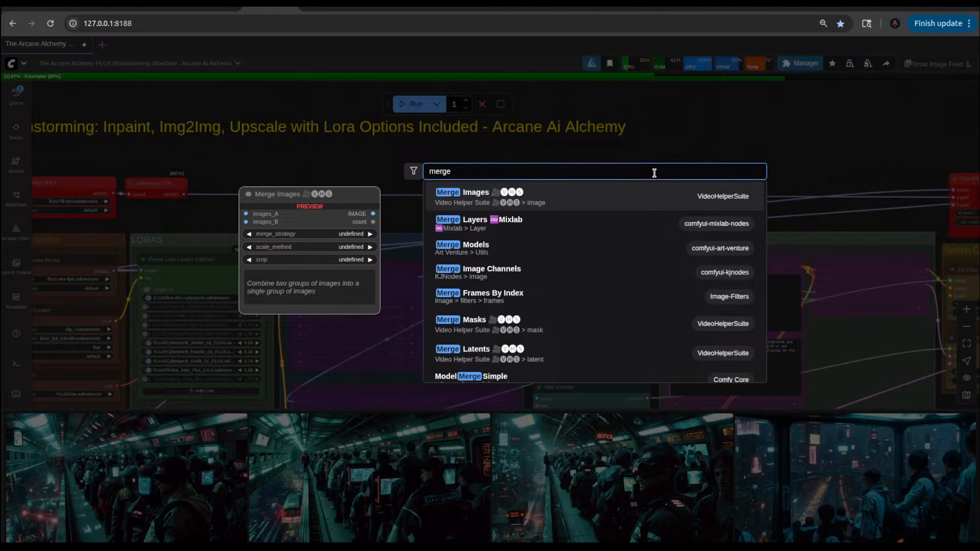
pyautogui.write('la')
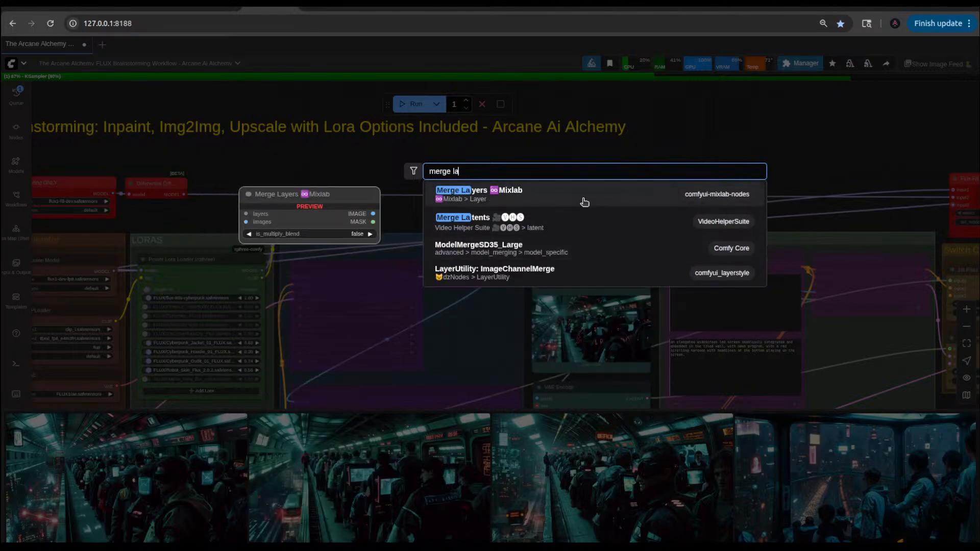
pyautogui.press('BackSpace')
pyautogui.press('BackSpace')
pyautogui.press('BackSpace')
pyautogui.press('BackSpace')
pyautogui.press('BackSpace')
pyautogui.press('BackSpace')
pyautogui.press('BackSpace')
pyautogui.press('BackSpace')
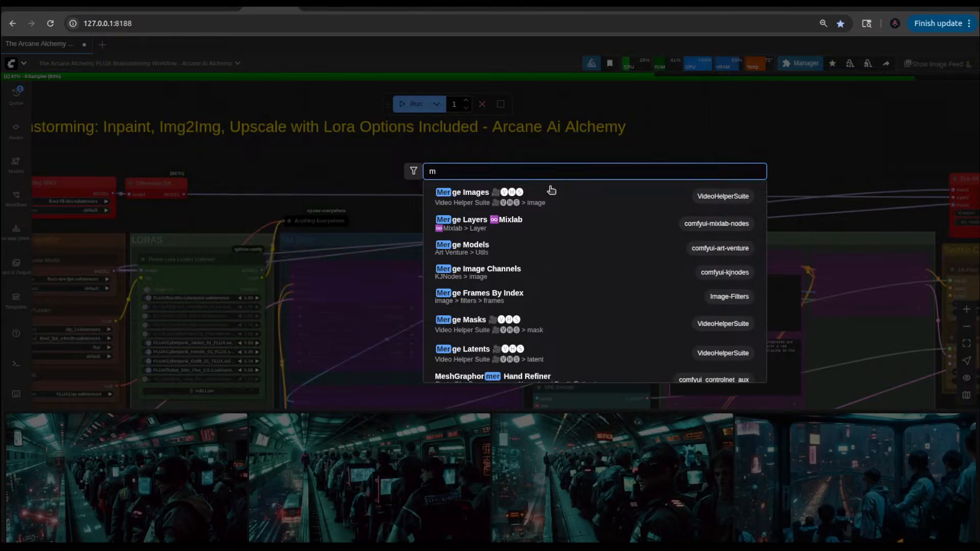
# Step: Search the node library for "latent" and add a Latent Blend node above the Inpaint Option group
pyautogui.write('latent')
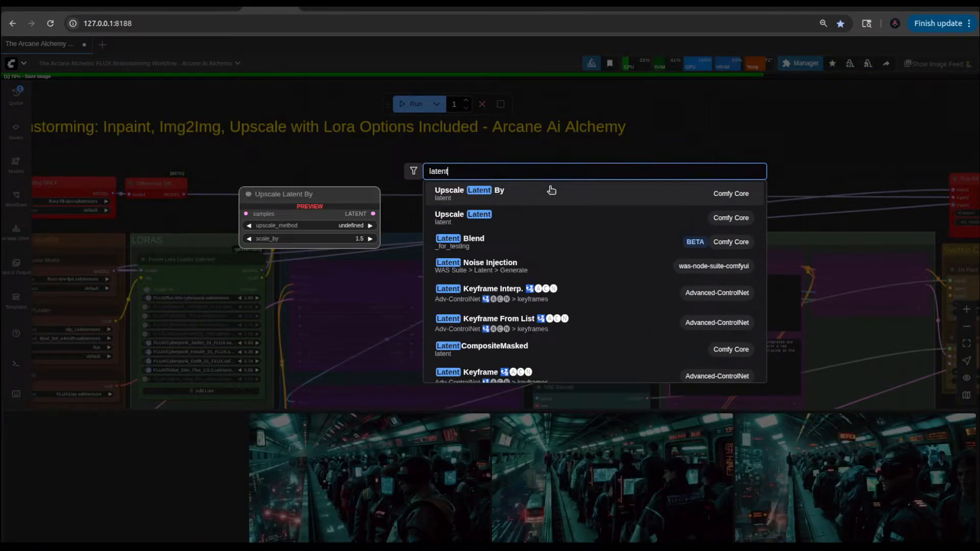
pyautogui.click(482, 240)
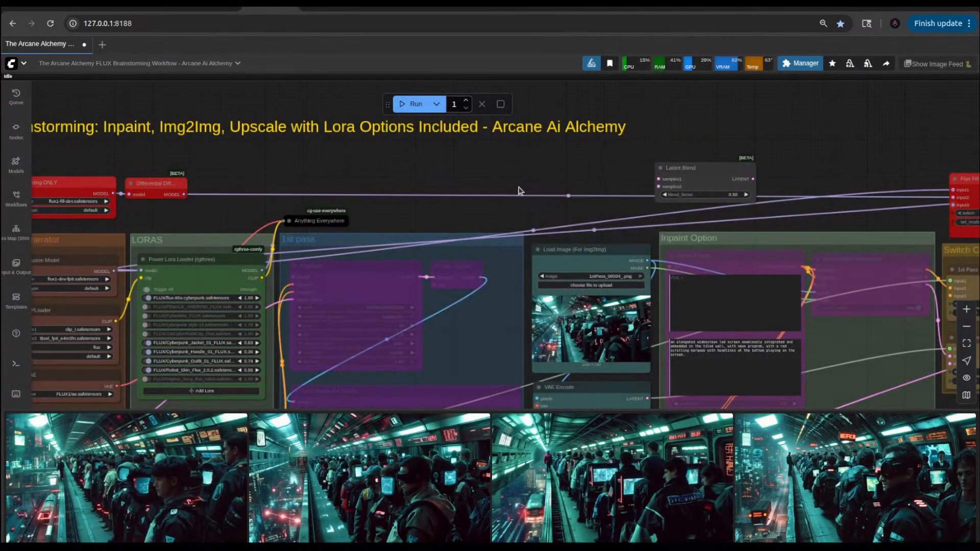
pyautogui.moveTo(635, 186); pyautogui.dragTo(572, 164)
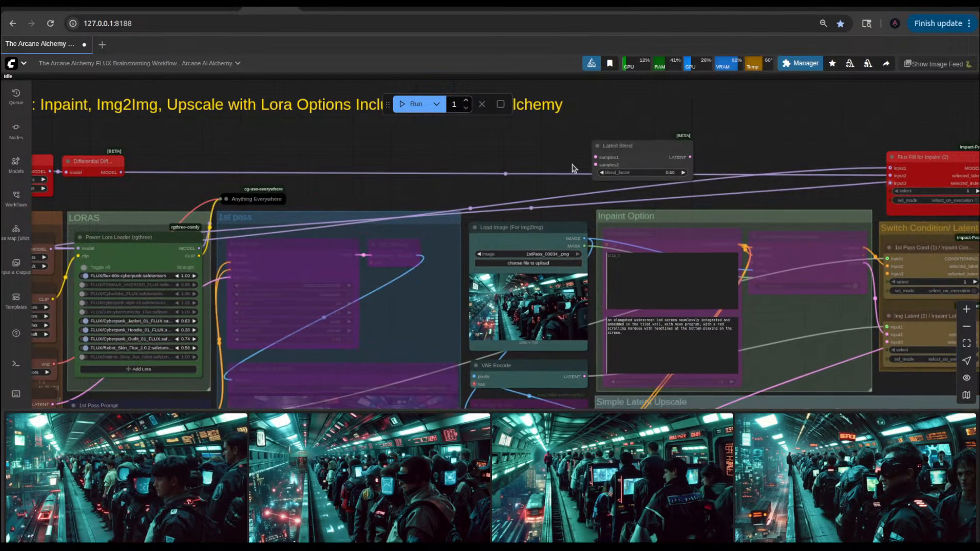
# Step: View the two newest tram results enlarged one after the other, closing each preview
pyautogui.click(202, 485)
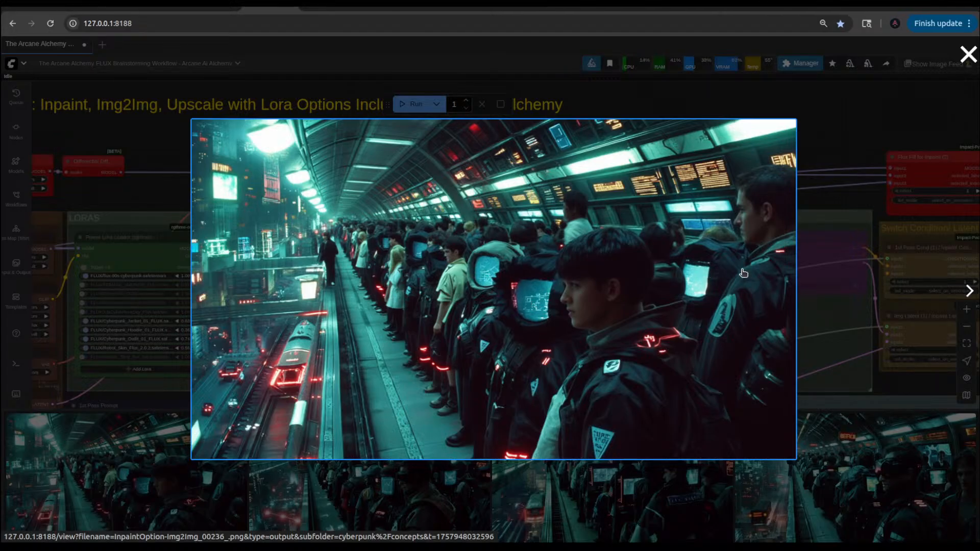
pyautogui.click(715, 107)
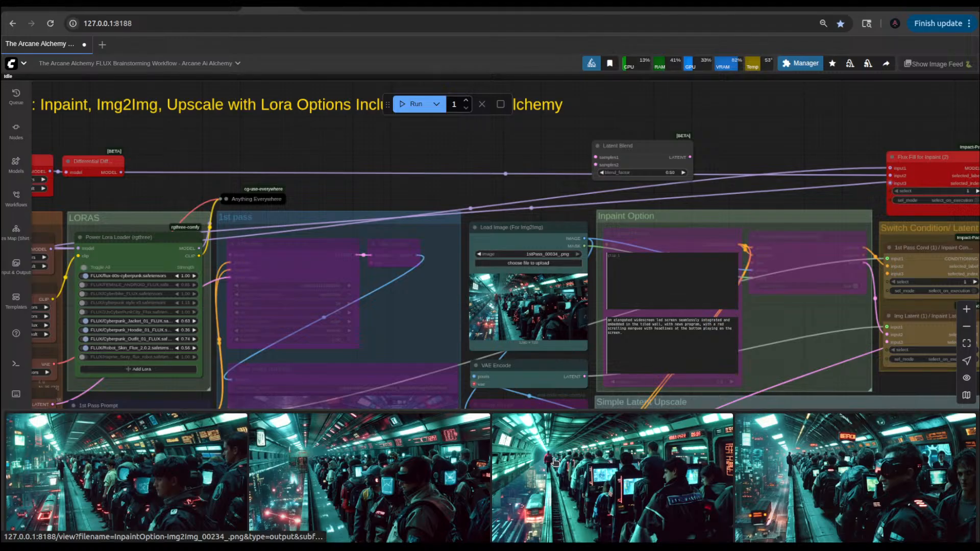
pyautogui.click(425, 465)
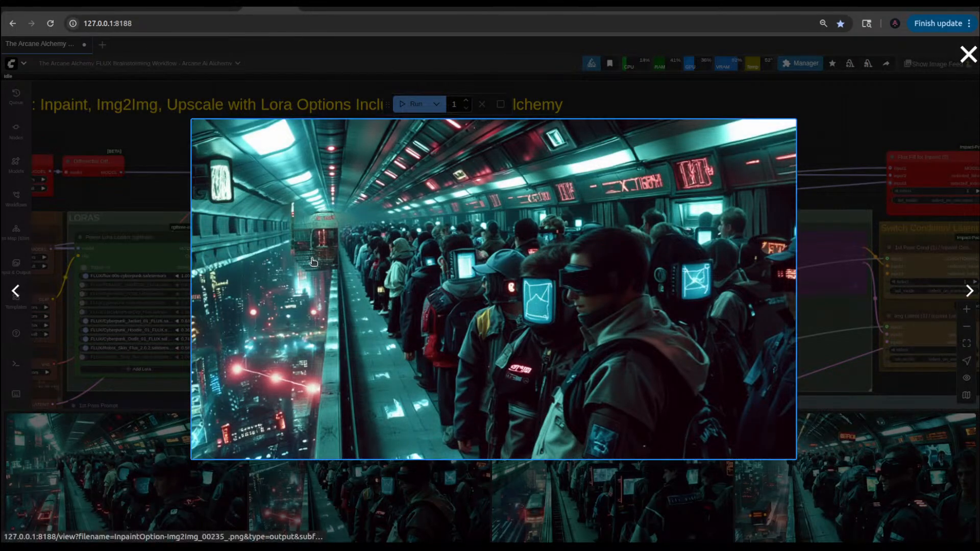
pyautogui.click(164, 202)
# Step: Replace "sky observatory" with "train station" in the 1st Pass Prompt text
pyautogui.scroll(-6, 407, 361)
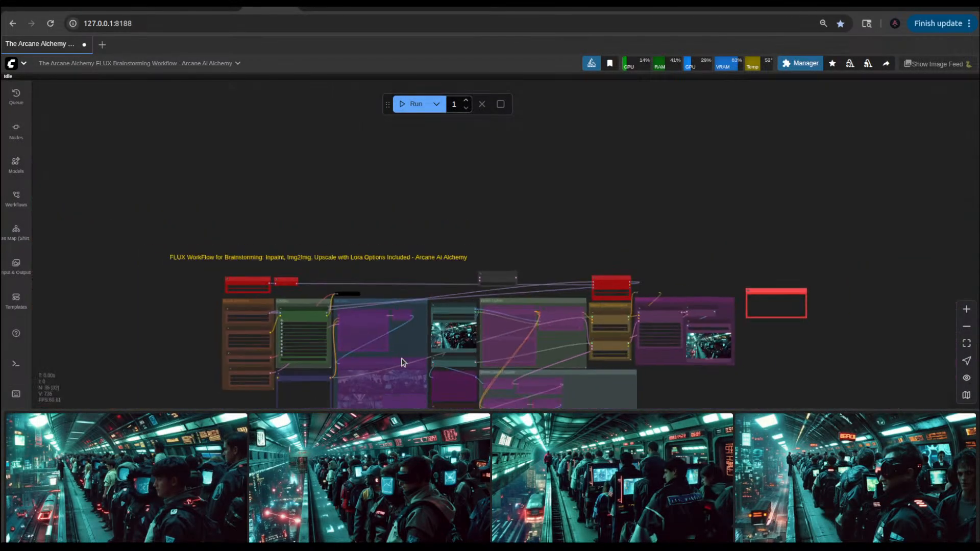
pyautogui.scroll(15, 284, 345)
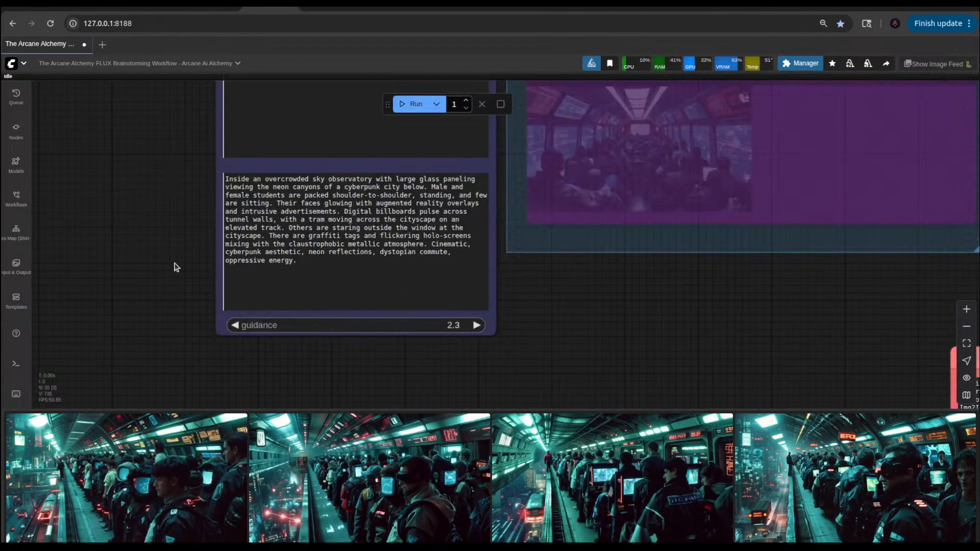
pyautogui.moveTo(307, 224); pyautogui.dragTo(367, 224)
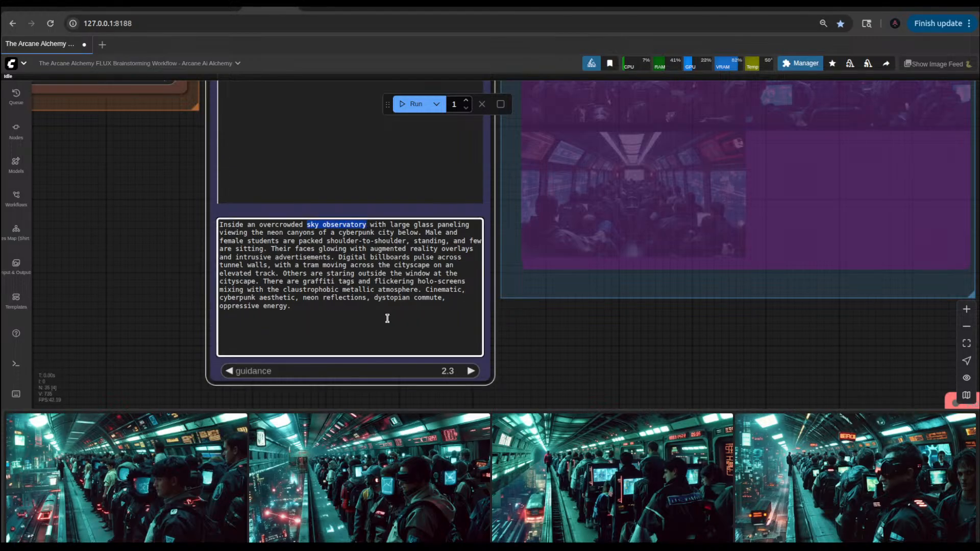
pyautogui.write('train stat')
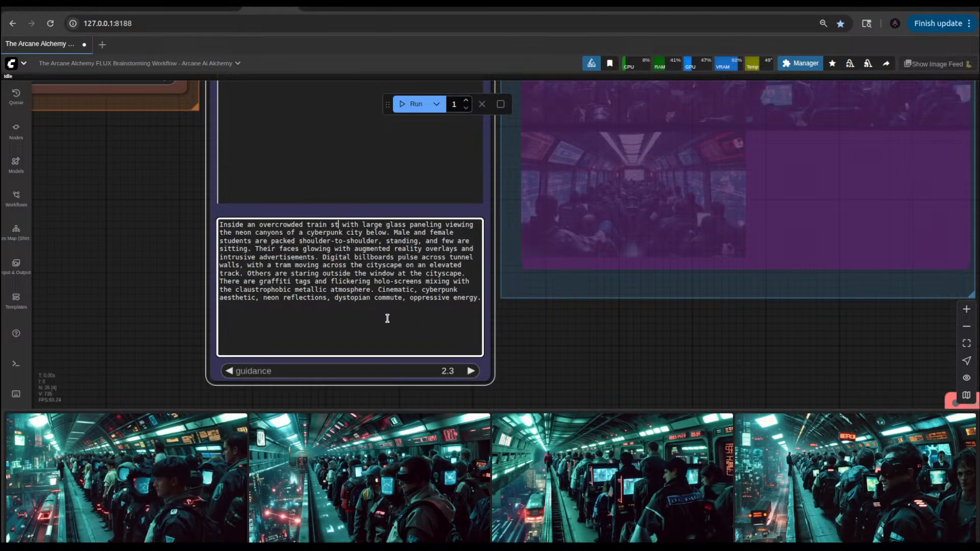
pyautogui.write('ion')
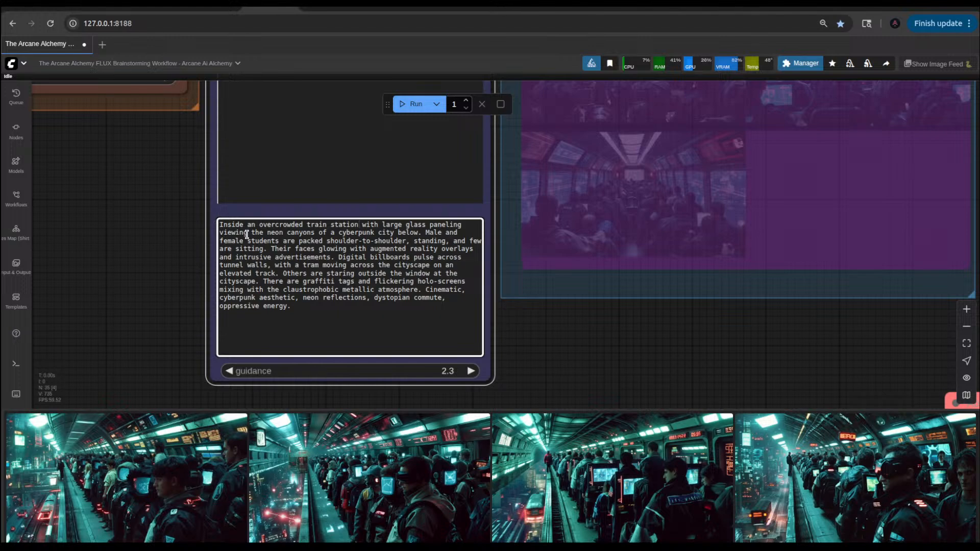
# Step: End the prompt's first sentence after "train station" and begin a new one with "The tram is approaching the station"
pyautogui.moveTo(251, 233); pyautogui.dragTo(297, 231)
pyautogui.click(402, 233)
pyautogui.click(406, 225)
pyautogui.press('BackSpace')
pyautogui.write('. ?')
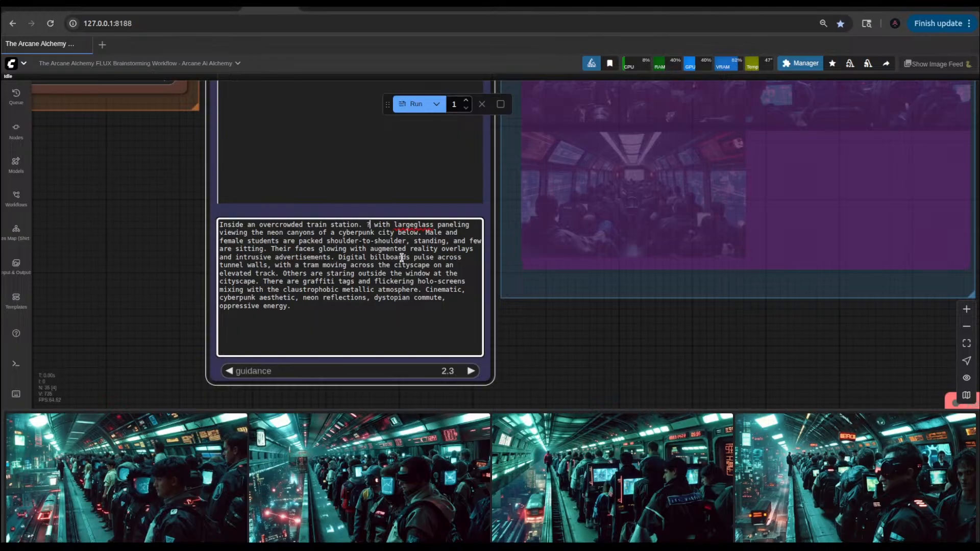
pyautogui.press('BackSpace')
pyautogui.write('Th')
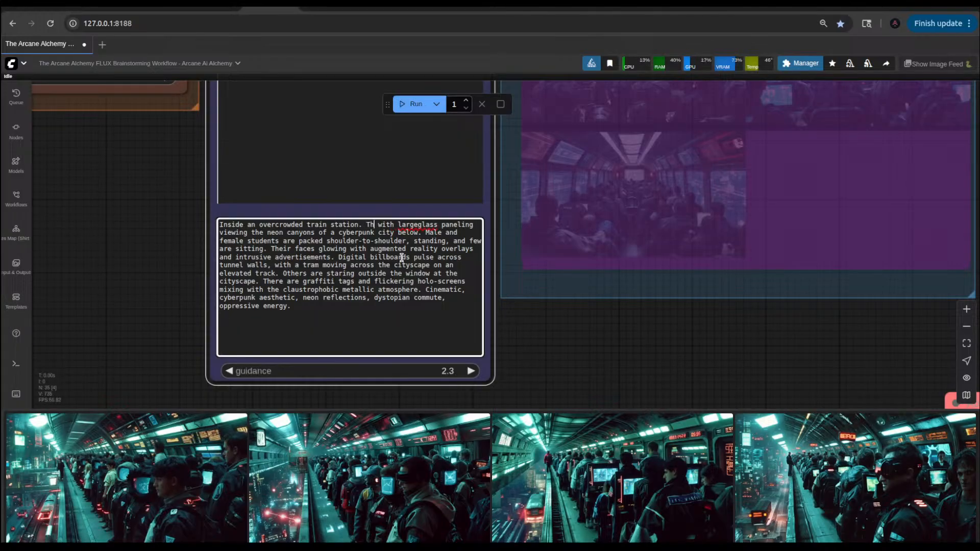
pyautogui.write('e tram is ')
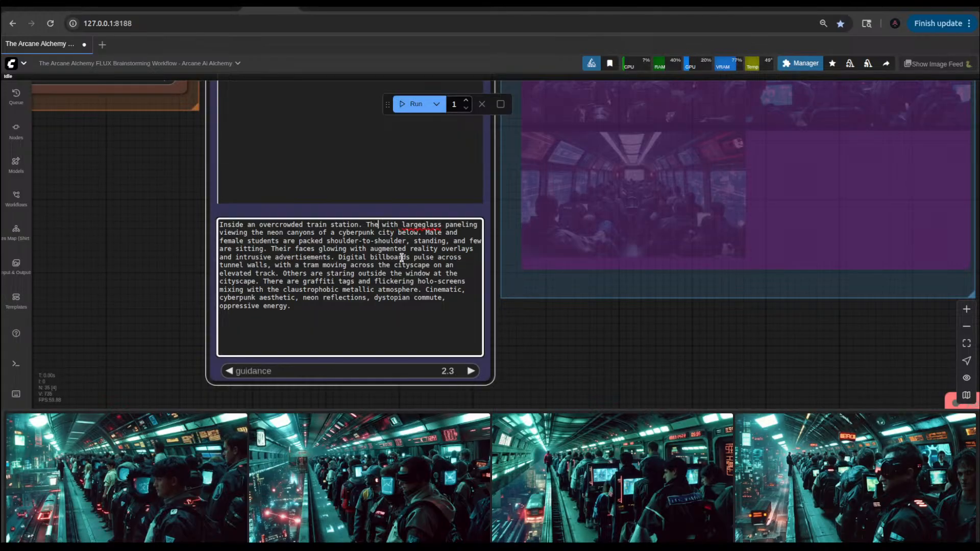
pyautogui.write('approac')
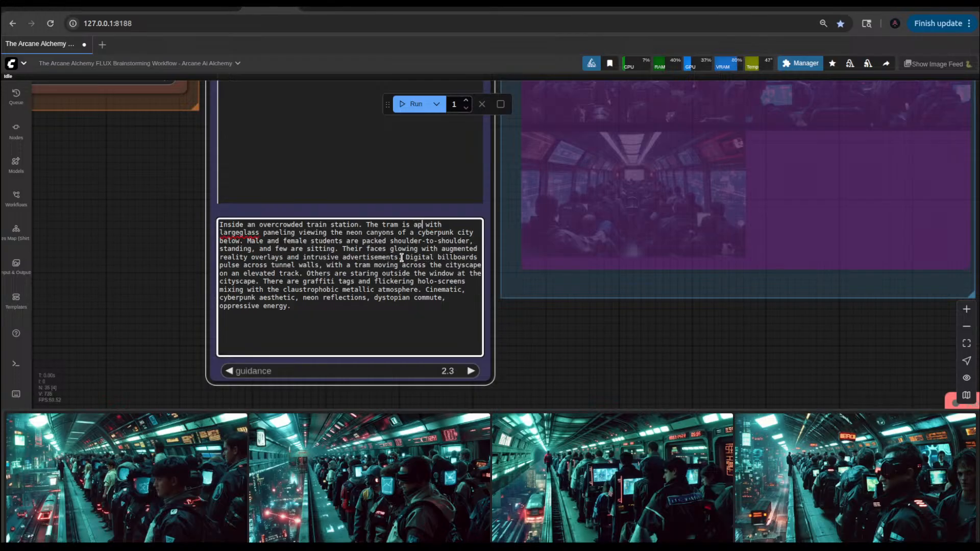
pyautogui.write('hing the stati')
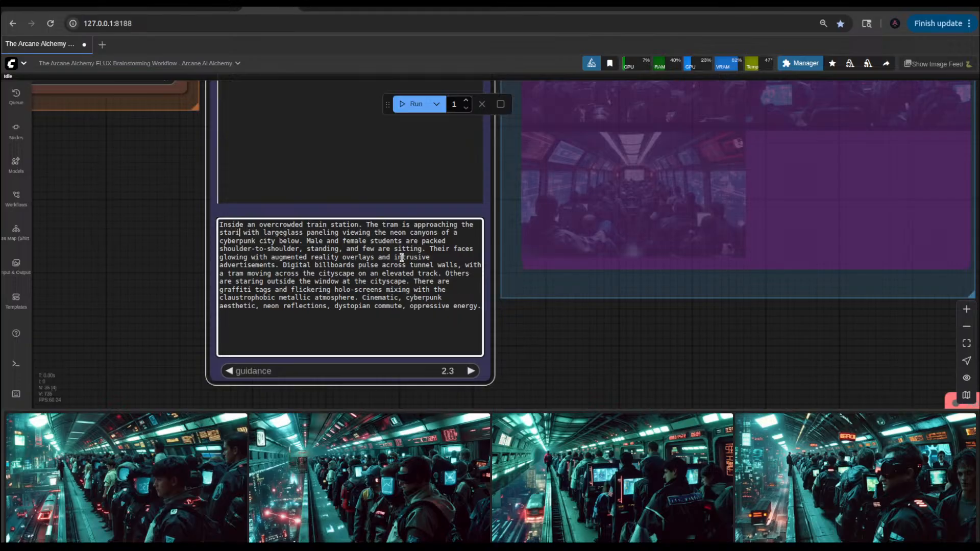
pyautogui.write('o')
# Step: Complete the new tram sentence with "in perspective in the distance."
pyautogui.write('n persope')
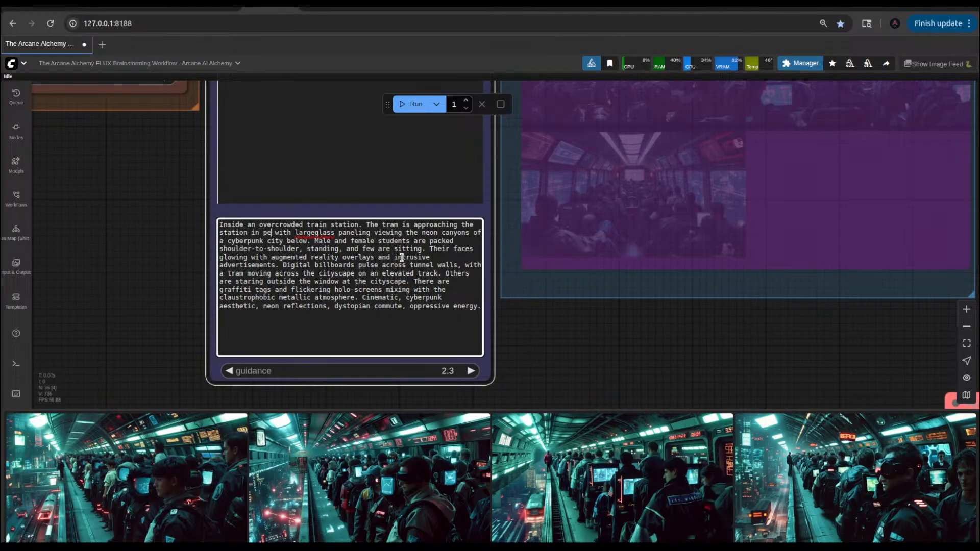
pyautogui.press('BackSpace')
pyautogui.press('BackSpace')
pyautogui.press('BackSpace')
pyautogui.write('pectiv')
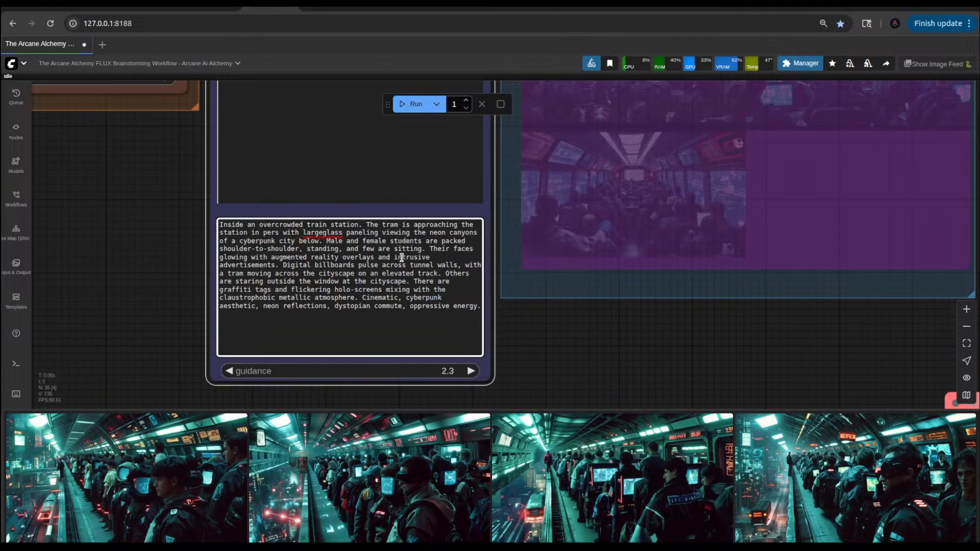
pyautogui.write('e i')
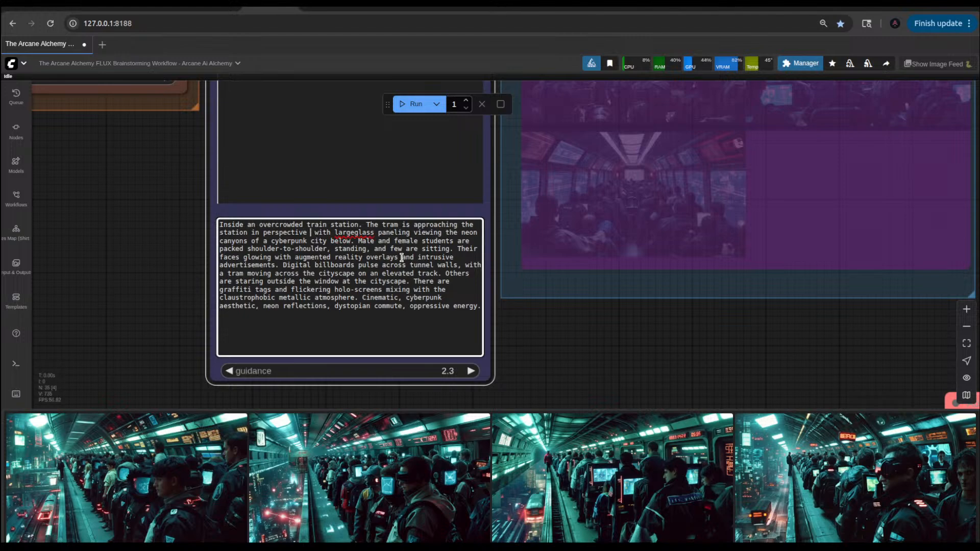
pyautogui.write('n the ds')
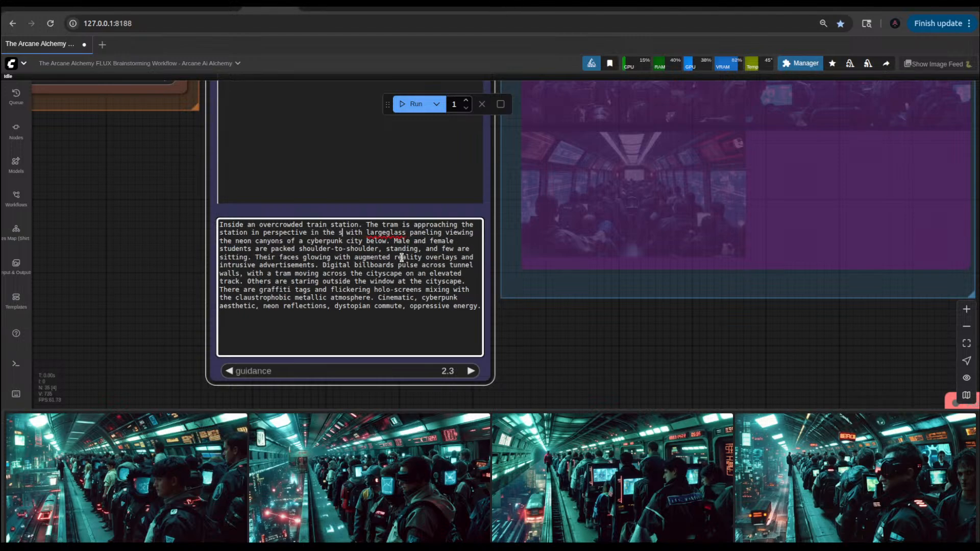
pyautogui.press('BackSpace')
pyautogui.write('istance')
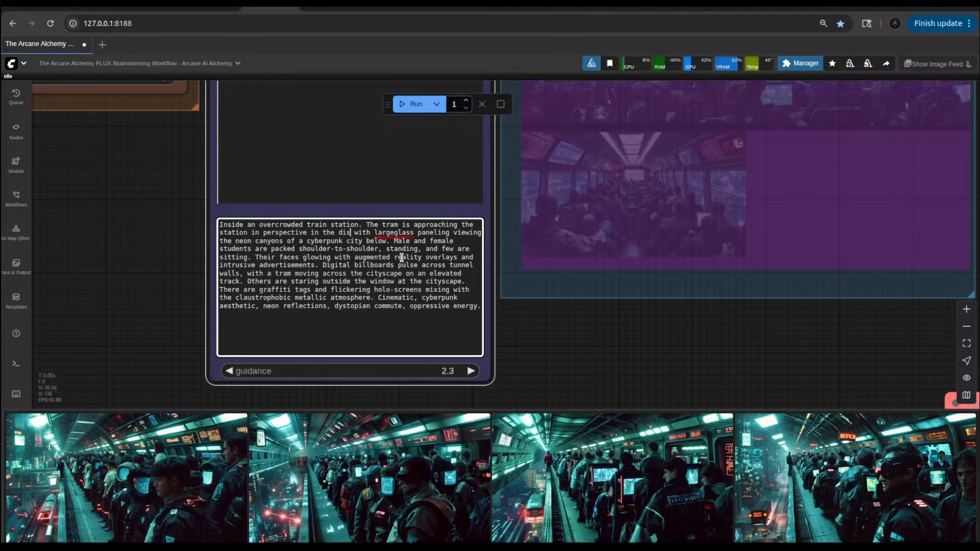
pyautogui.write('.')
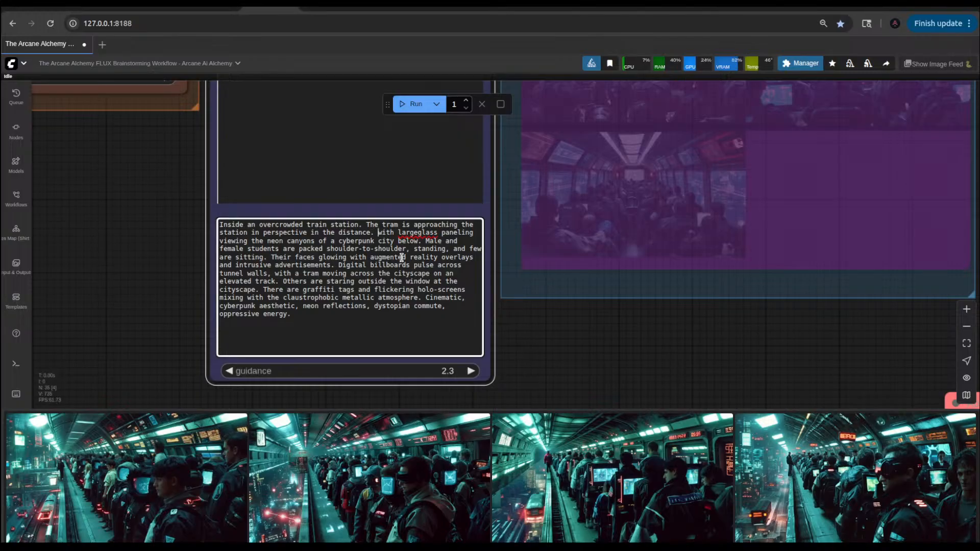
# Step: Replace "with" before "large glass paneling" in the prompt with "There is a" to make it a separate sentence
pyautogui.press('Right')
pyautogui.press('BackSpace')
pyautogui.press('BackSpace')
pyautogui.press('BackSpace')
pyautogui.press('BackSpace')
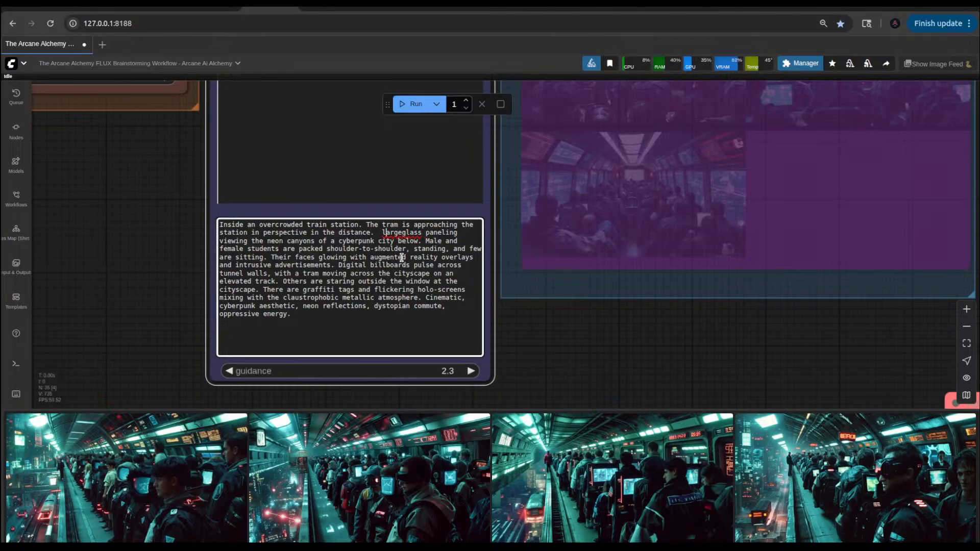
pyautogui.press('Right')
pyautogui.press('Right')
pyautogui.press('Right')
pyautogui.press('Right')
pyautogui.press('Right')
pyautogui.press('Right')
pyautogui.press('Left')
pyautogui.press('Left')
pyautogui.press('Left')
pyautogui.press('Left')
pyautogui.write('There is a')
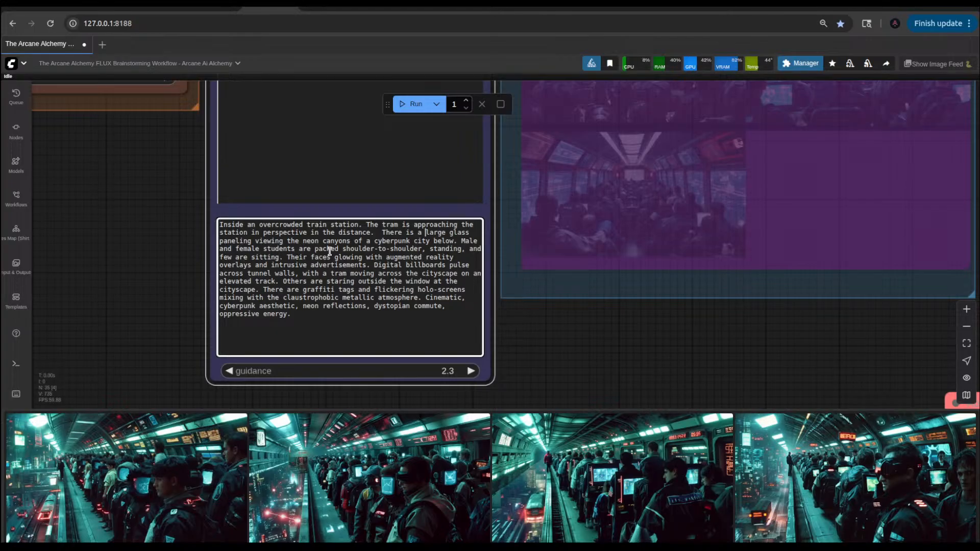
# Step: Reword "Male and female students" as "Female and male students" in the prompt and queue a new generation
pyautogui.click(465, 240)
pyautogui.press('BackSpace')
pyautogui.write('Fem')
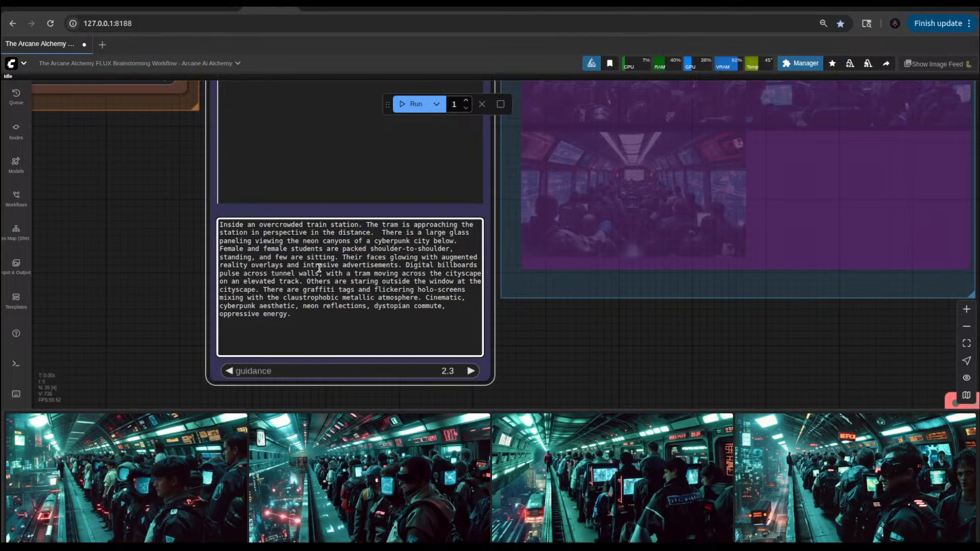
pyautogui.click(271, 249)
pyautogui.press('BackSpace')
pyautogui.press('BackSpace')
pyautogui.hotkey('ctrl', 'Return')
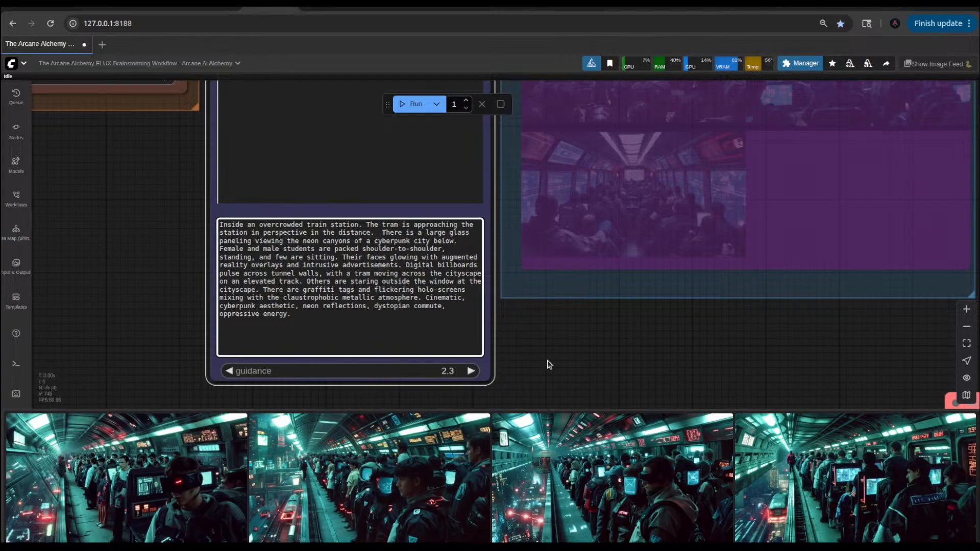
# Step: View the newest train station result enlarged and close the preview
pyautogui.click(155, 462)
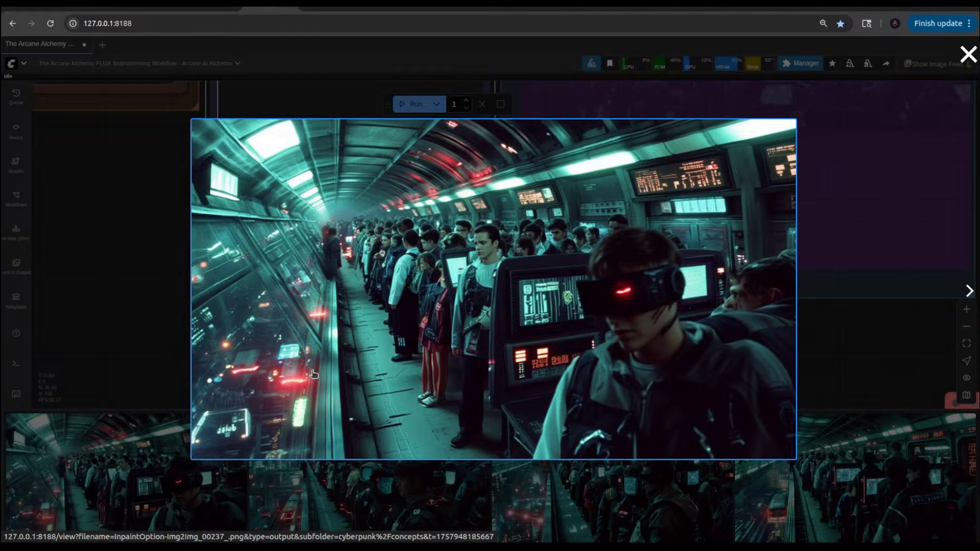
pyautogui.click(164, 310)
# Step: Insert "on benches" after "few are sitting" in the prompt text
pyautogui.scroll(5, 380, 305)
pyautogui.scroll(-5, 663, 334)
pyautogui.moveTo(767, 342); pyautogui.dragTo(806, 350)
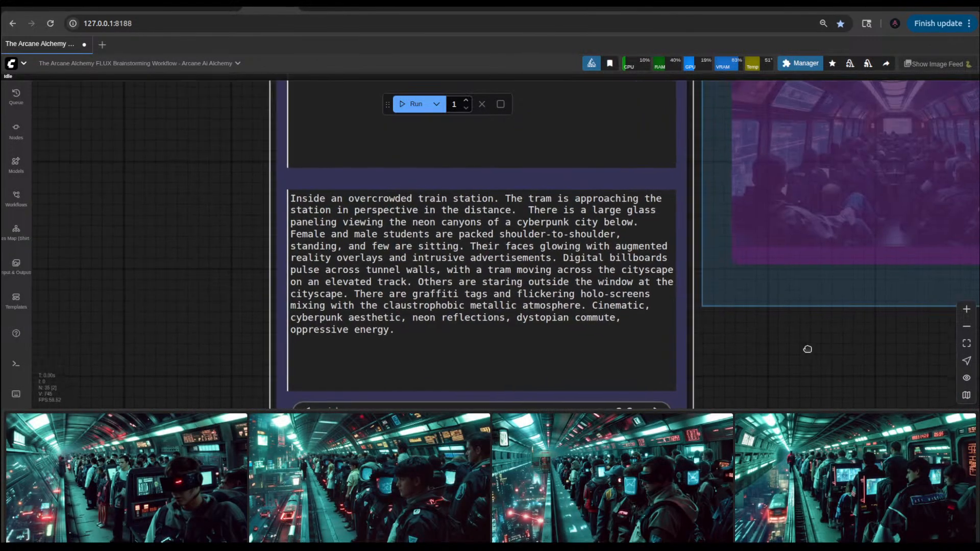
pyautogui.scroll(2, 584, 302)
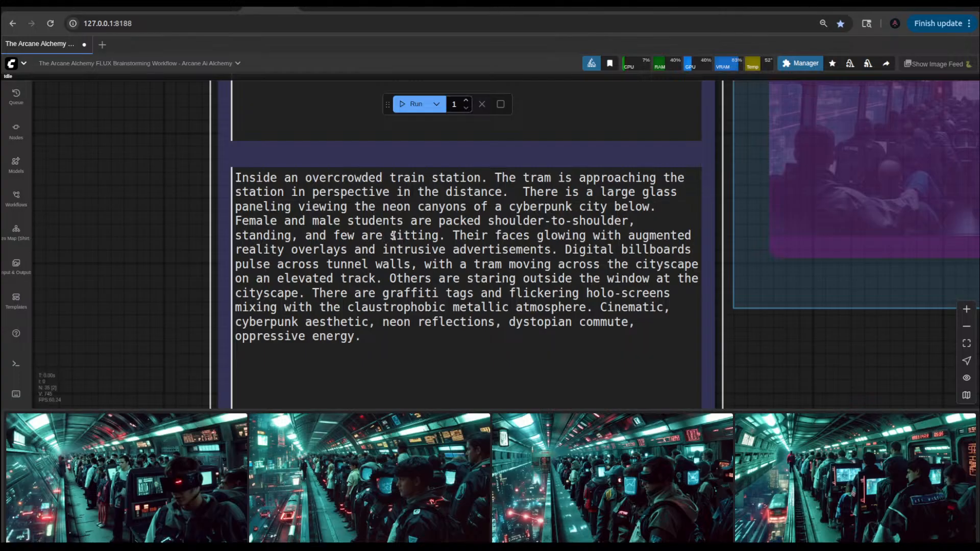
pyautogui.click(440, 236)
pyautogui.write('on ')
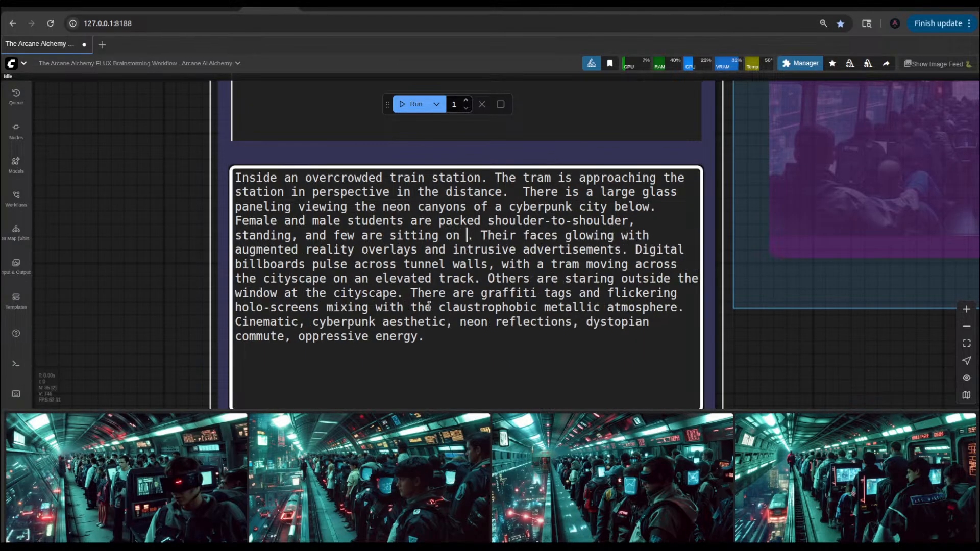
pyautogui.write('benche')
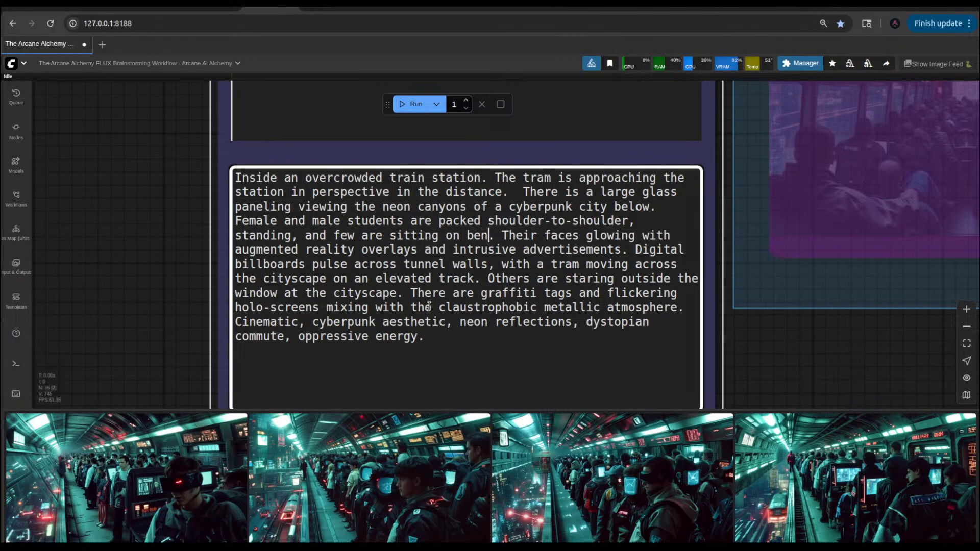
pyautogui.write('s')
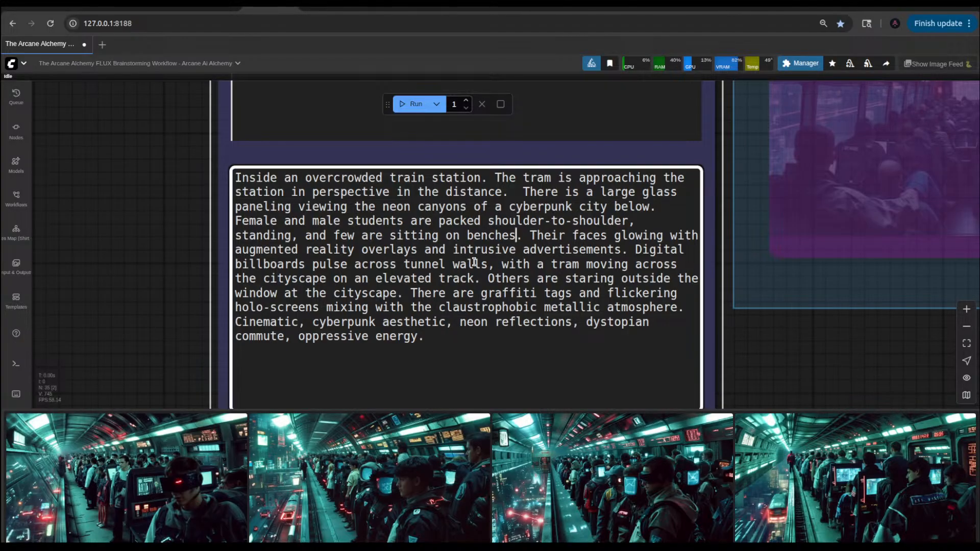
# Step: Remove "across the cityscape" from the "with a tram moving" phrase of the prompt and queue a new generation
pyautogui.moveTo(501, 264); pyautogui.dragTo(478, 279)
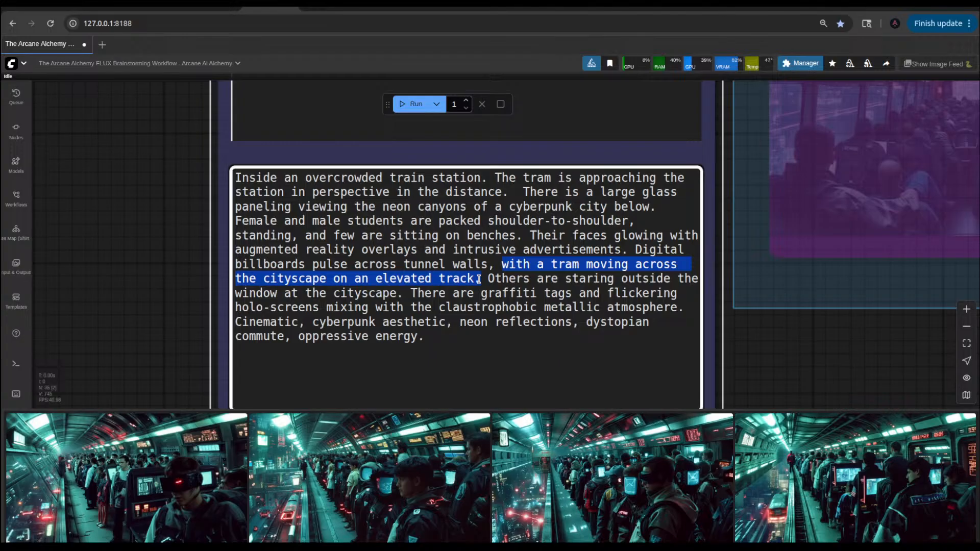
pyautogui.click(478, 279)
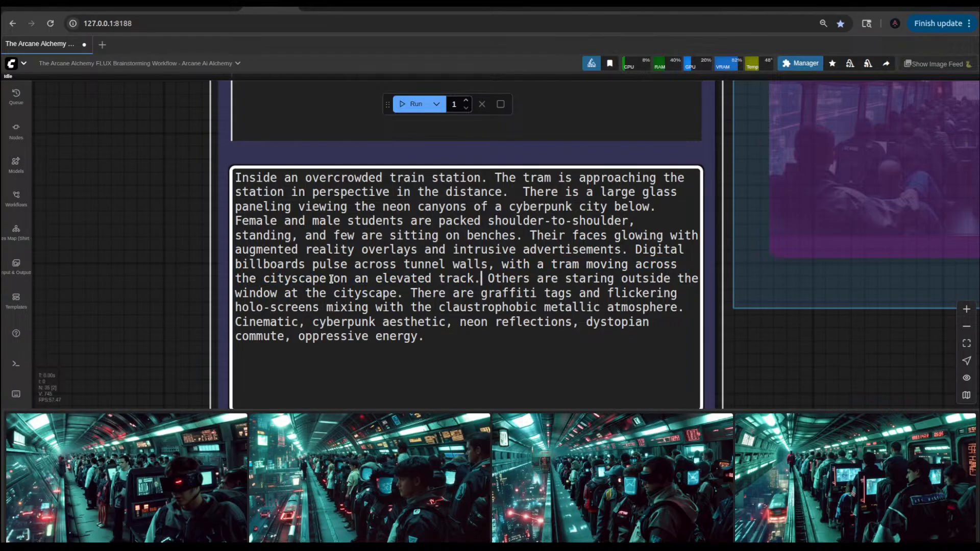
pyautogui.moveTo(332, 280); pyautogui.dragTo(636, 264)
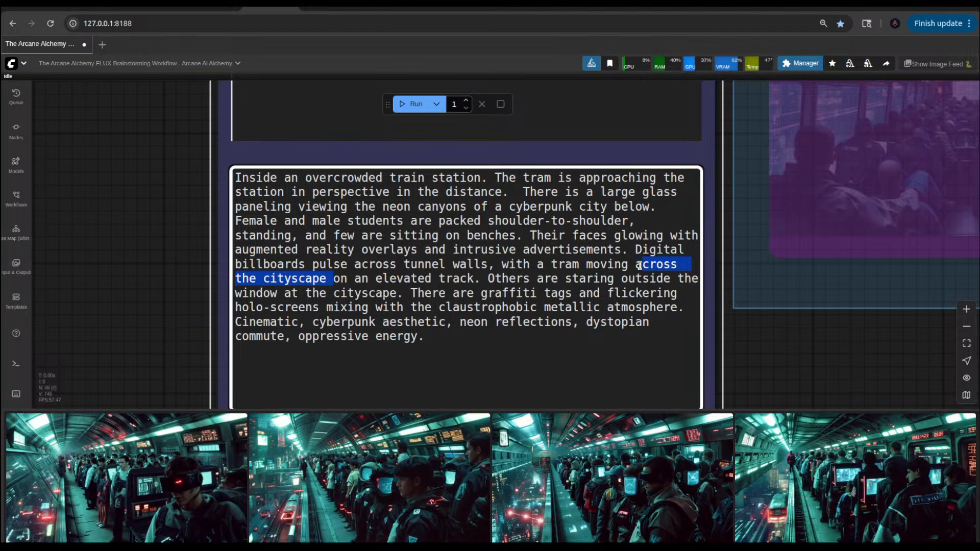
pyautogui.press('BackSpace')
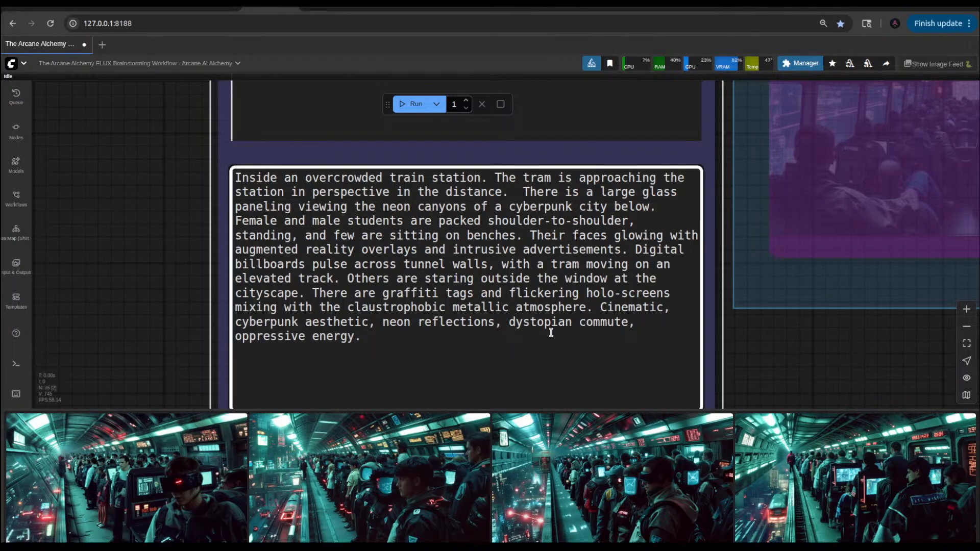
pyautogui.hotkey('ctrl', 'Return')
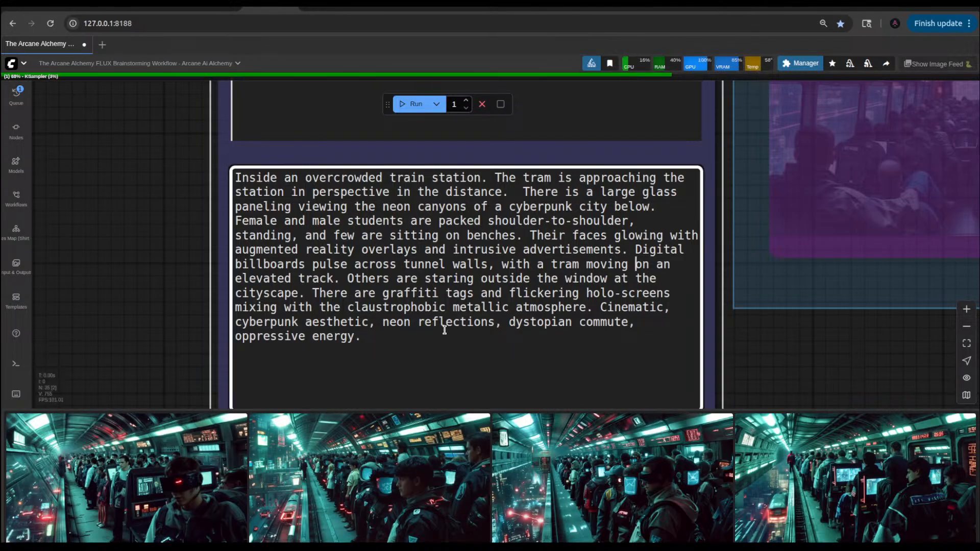
# Step: View the previous and the newest train station results enlarged one after the other, closing each preview
pyautogui.click(177, 486)
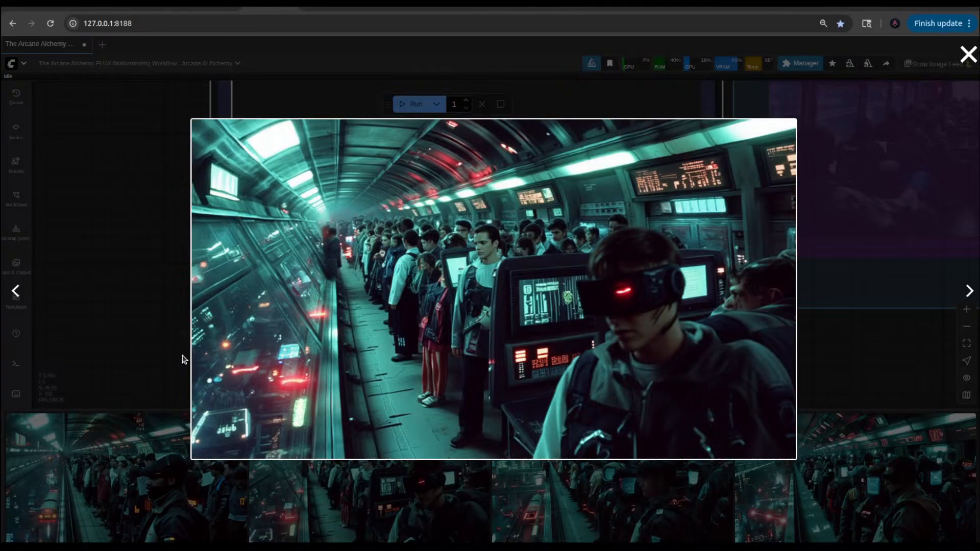
pyautogui.click(151, 228)
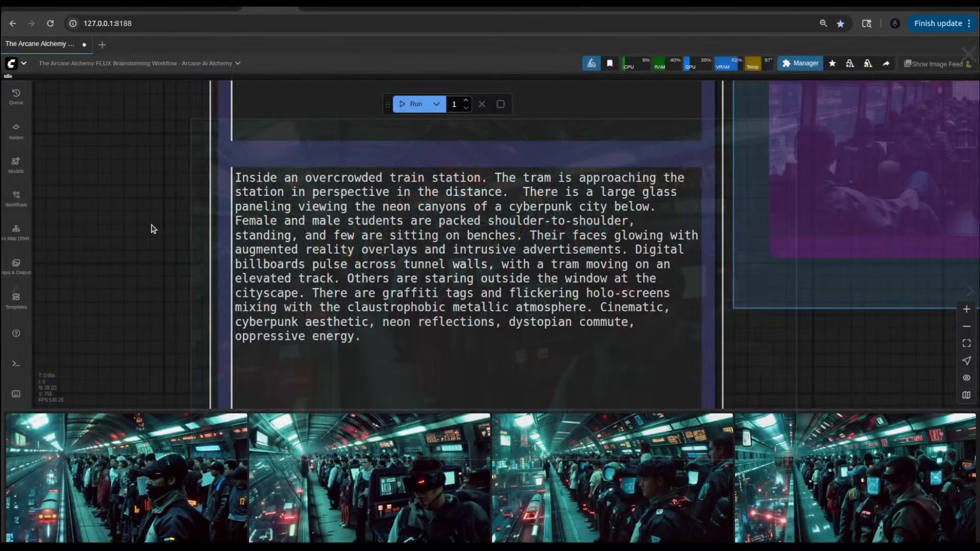
pyautogui.click(202, 462)
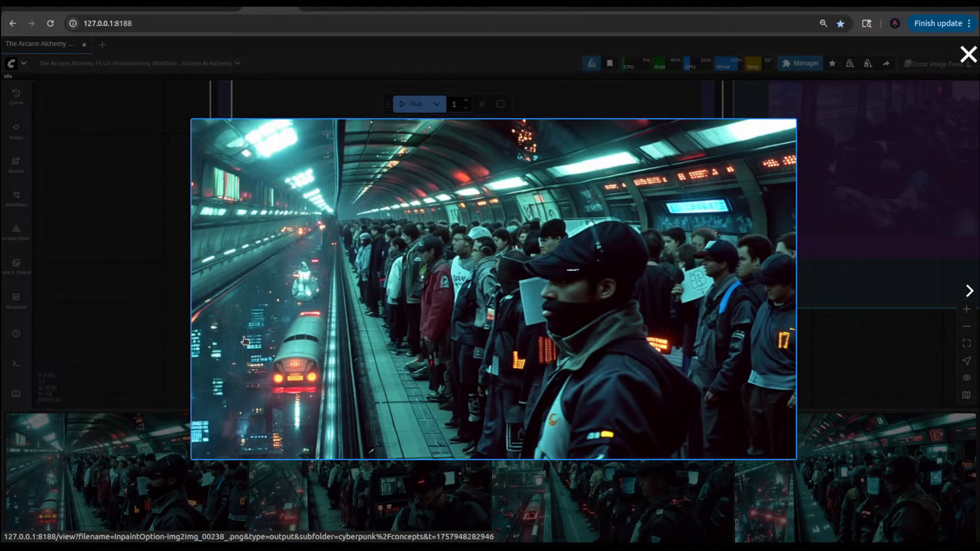
pyautogui.click(186, 302)
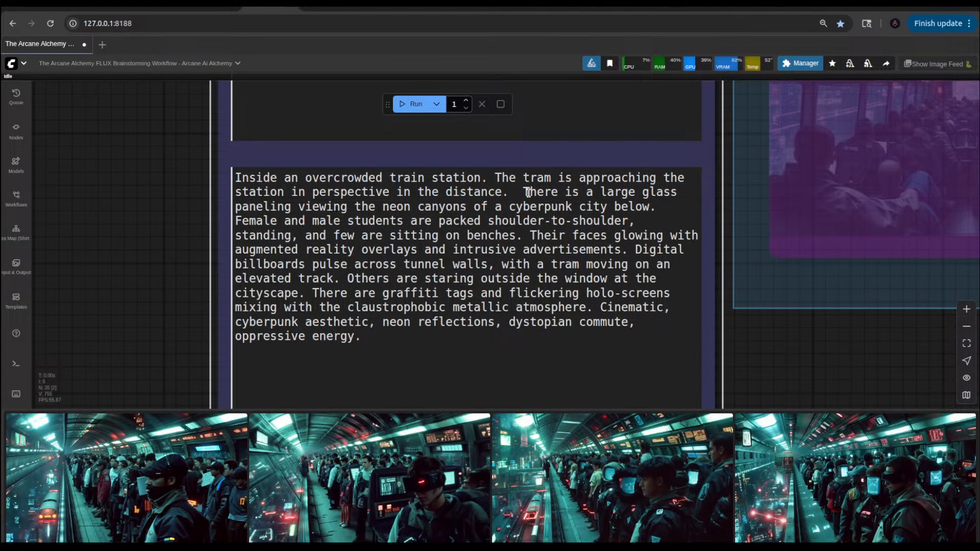
# Step: Delete "There is a large glass paneling viewing the" from the prompt so the sentence starts with a capitalised "Neon canyons"
pyautogui.moveTo(528, 193); pyautogui.dragTo(298, 207)
pyautogui.press('BackSpace')
pyautogui.press('BackSpace')
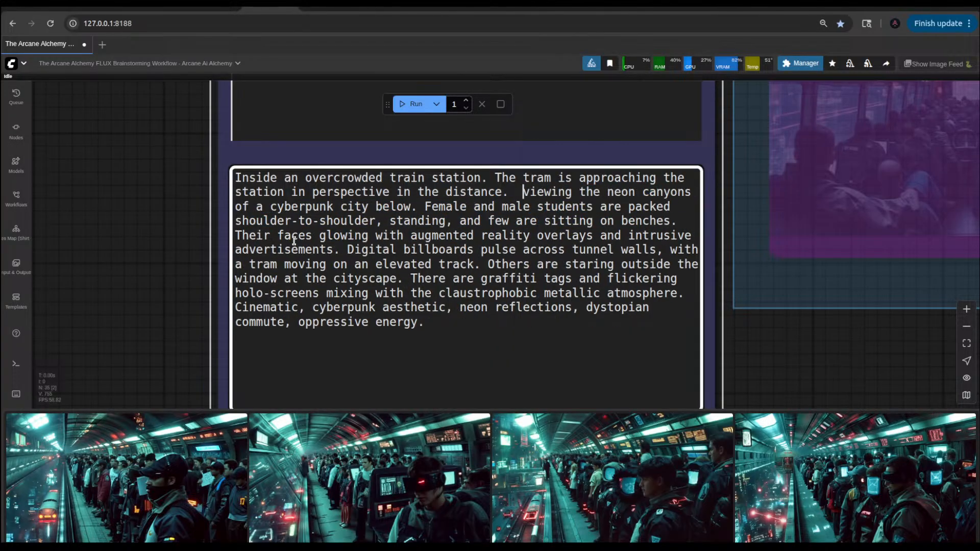
pyautogui.press('Right')
pyautogui.press('Right')
pyautogui.press('Right')
pyautogui.press('Right')
pyautogui.press('Right')
pyautogui.press('Right')
pyautogui.press('Right')
pyautogui.press('Right')
pyautogui.press('Right')
pyautogui.press('Right')
pyautogui.press('BackSpace')
pyautogui.press('BackSpace')
pyautogui.press('BackSpace')
pyautogui.press('BackSpace')
pyautogui.press('BackSpace')
pyautogui.press('BackSpace')
pyautogui.press('BackSpace')
pyautogui.press('BackSpace')
pyautogui.press('BackSpace')
pyautogui.press('BackSpace')
pyautogui.press('BackSpace')
pyautogui.press('BackSpace')
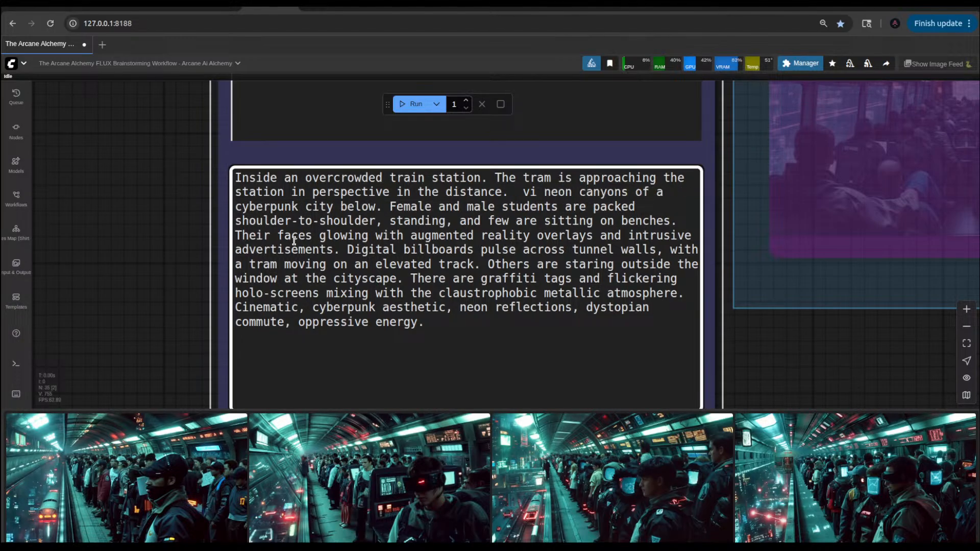
pyautogui.press('Right')
pyautogui.press('BackSpace')
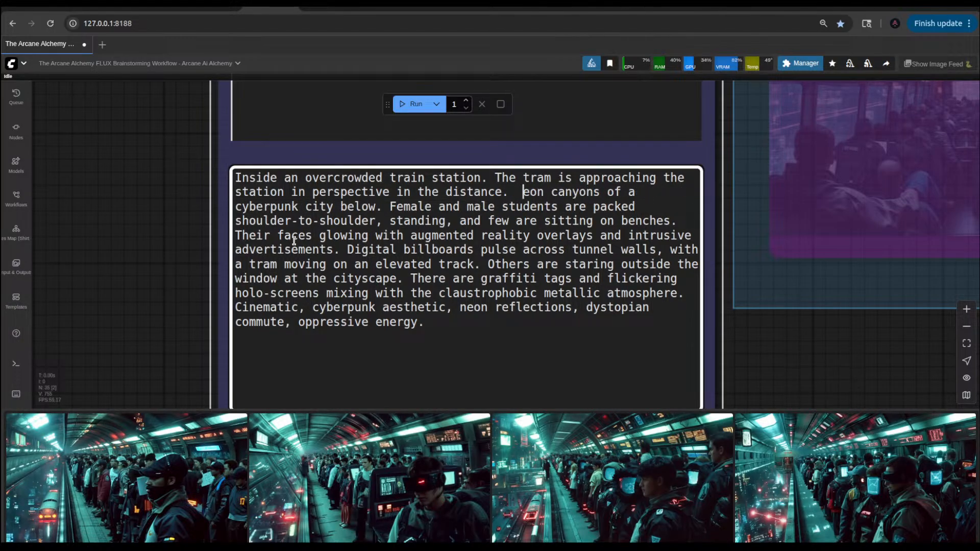
pyautogui.write('N')
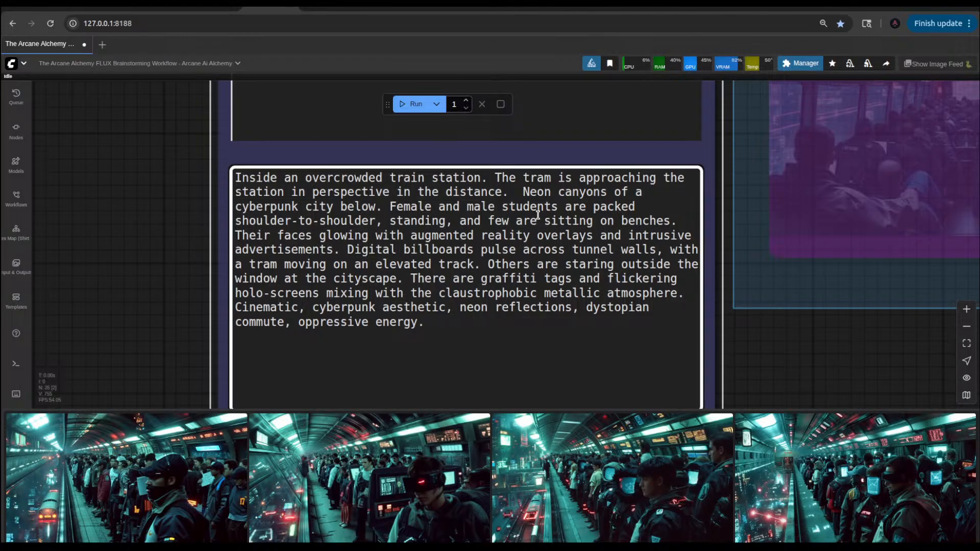
pyautogui.press('BackSpace')
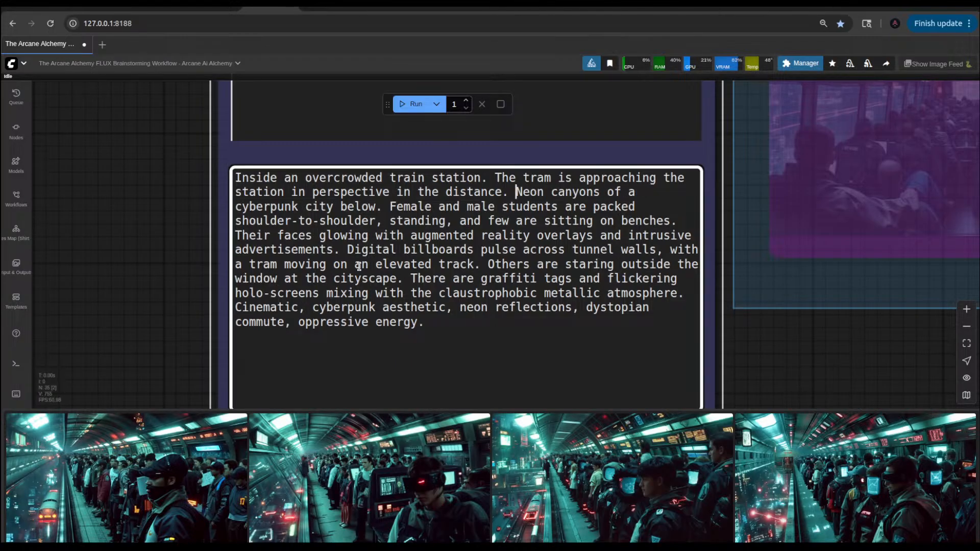
# Step: Insert "can be seen" between "cyberpunk city" and "below" in the prompt and queue a new generation
pyautogui.click(336, 207)
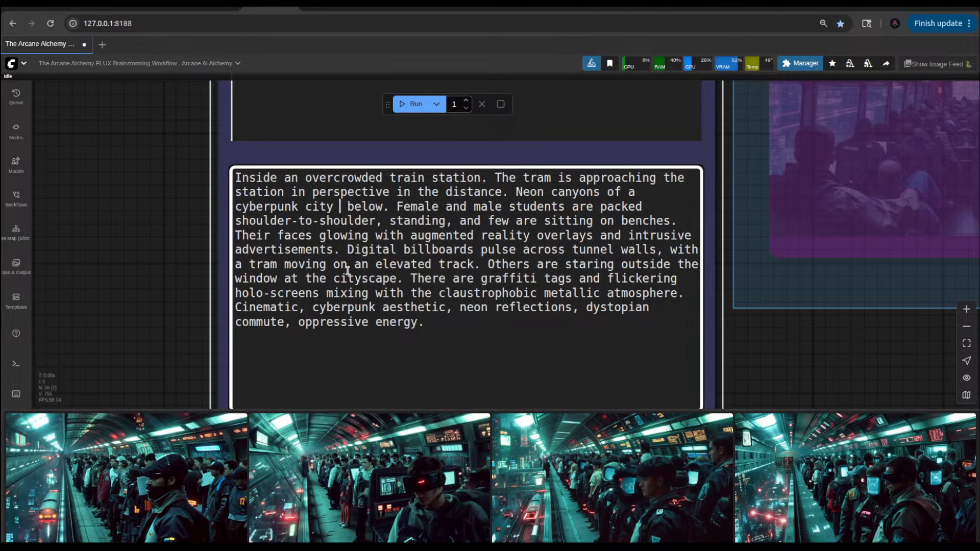
pyautogui.write('can ')
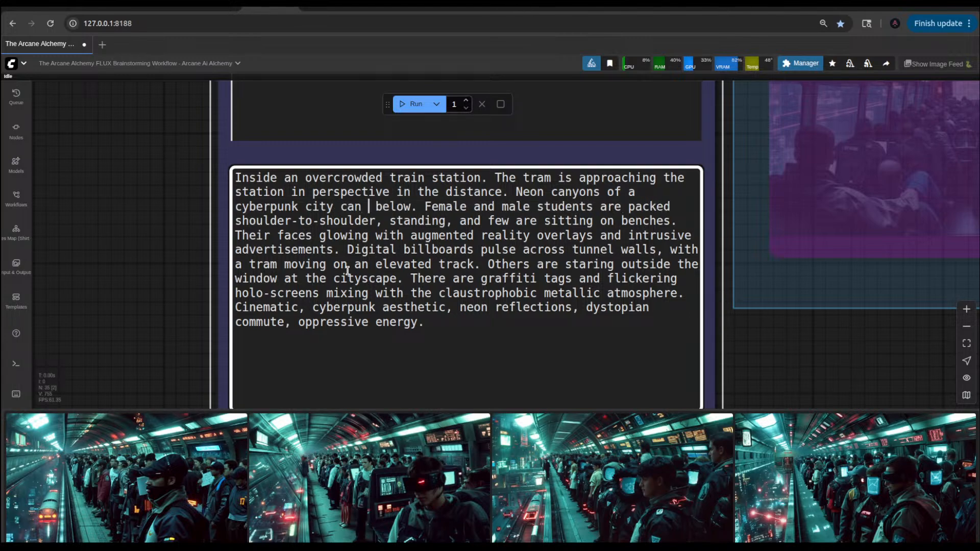
pyautogui.write('be see')
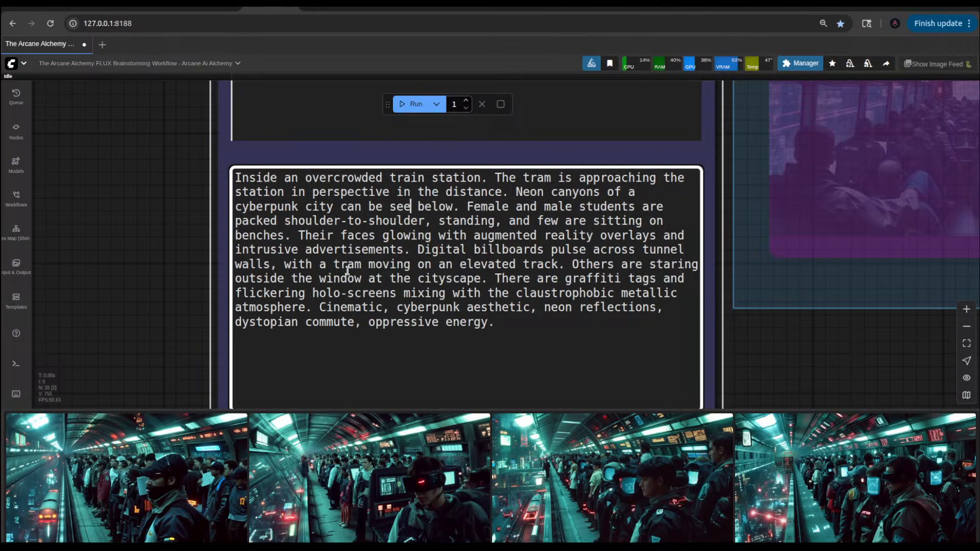
pyautogui.write('n')
pyautogui.hotkey('ctrl', 'Return')
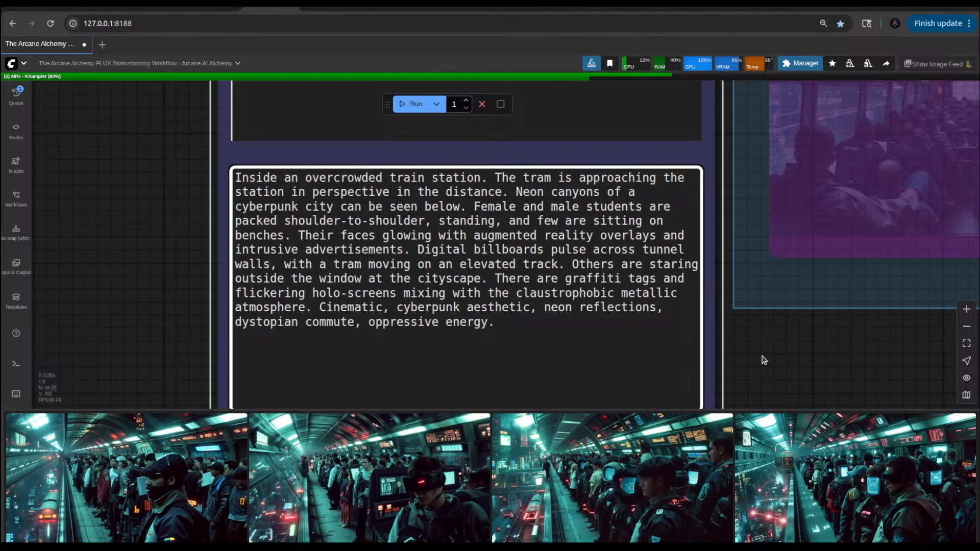
# Step: Re-examine the existing capped-commuter station result enlarged, view the newly generated image, and close each preview
pyautogui.click(764, 359)
pyautogui.click(201, 473)
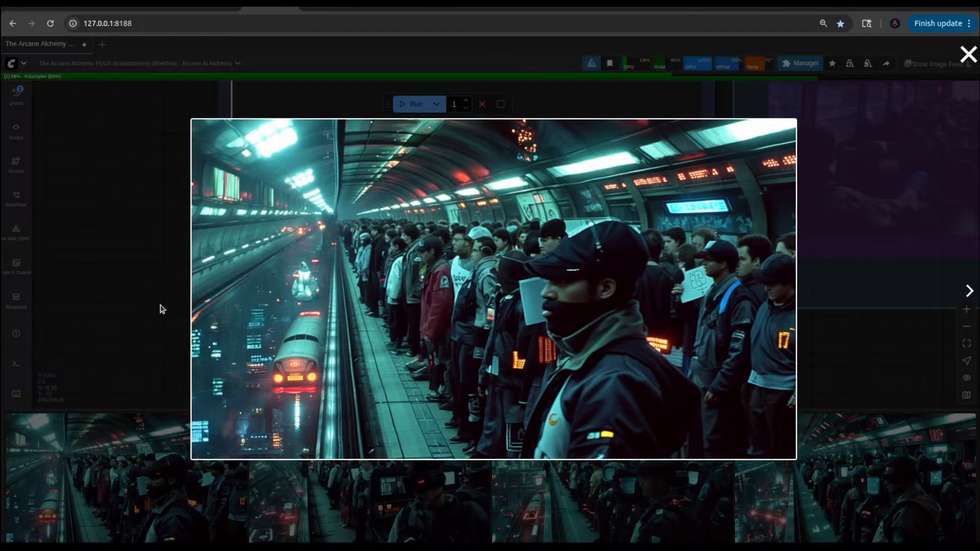
pyautogui.click(145, 295)
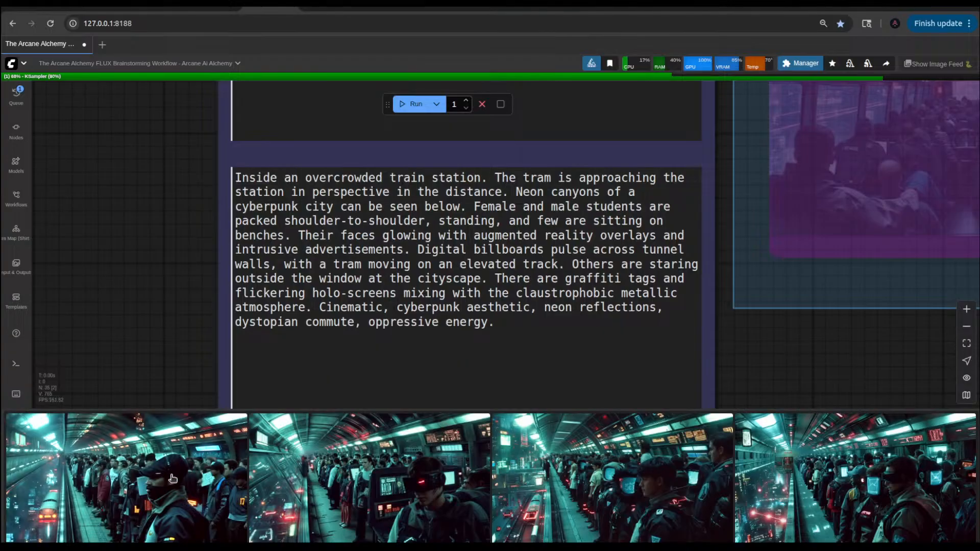
pyautogui.click(172, 478)
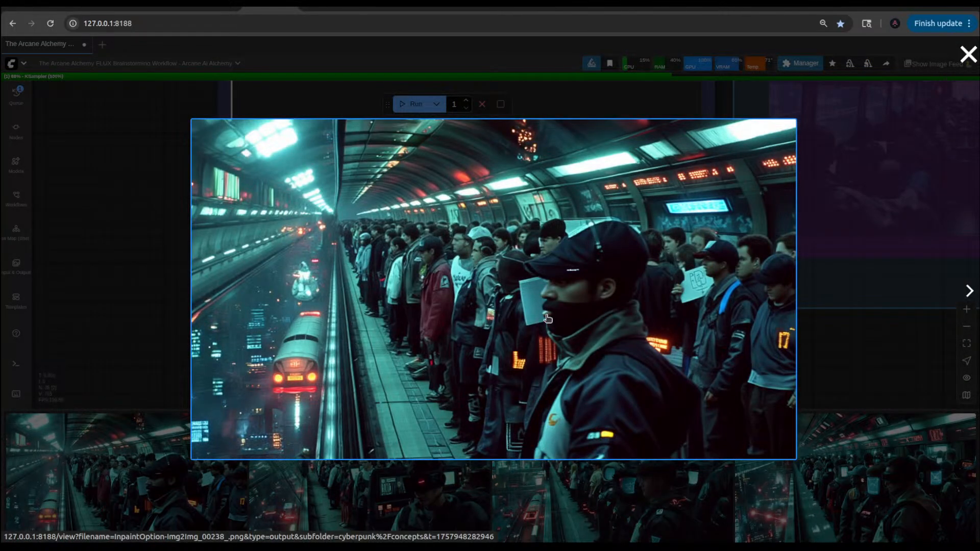
pyautogui.click(169, 314)
pyautogui.click(143, 490)
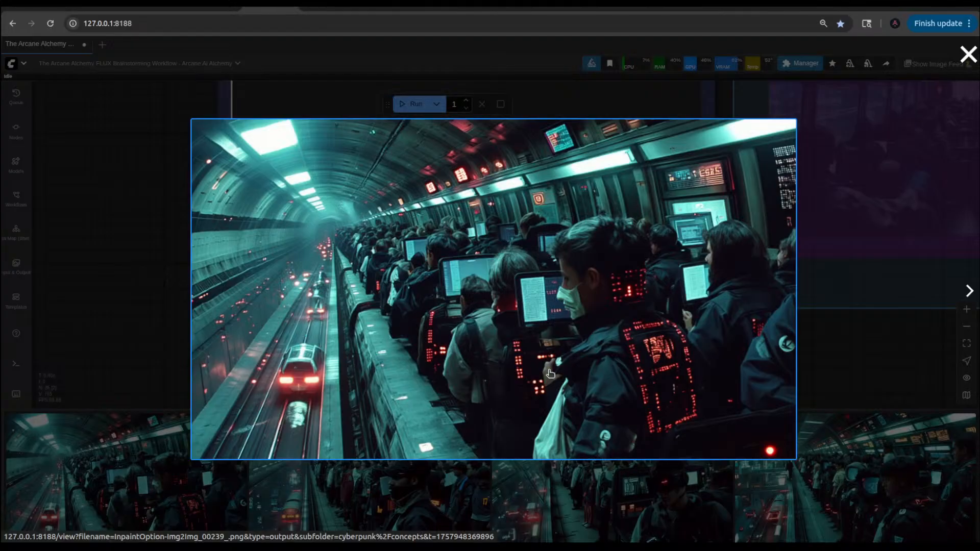
pyautogui.click(124, 259)
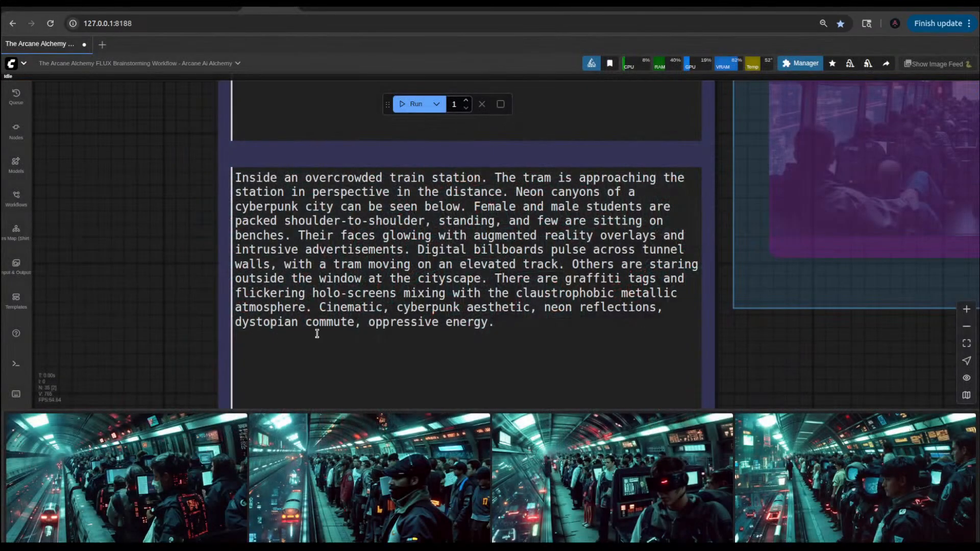
# Step: Queue another generation using the current overcrowded train station prompt
pyautogui.scroll(1, 534, 258)
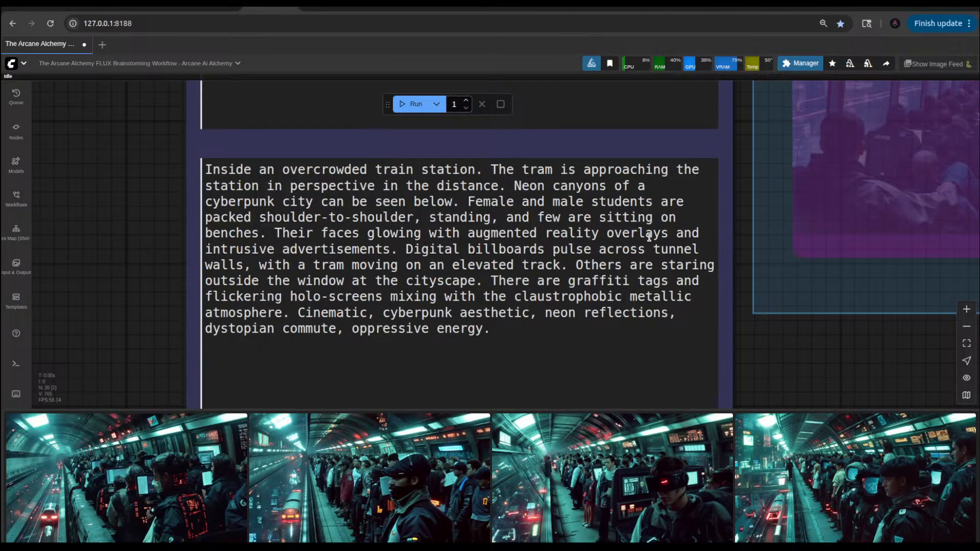
pyautogui.click(399, 263)
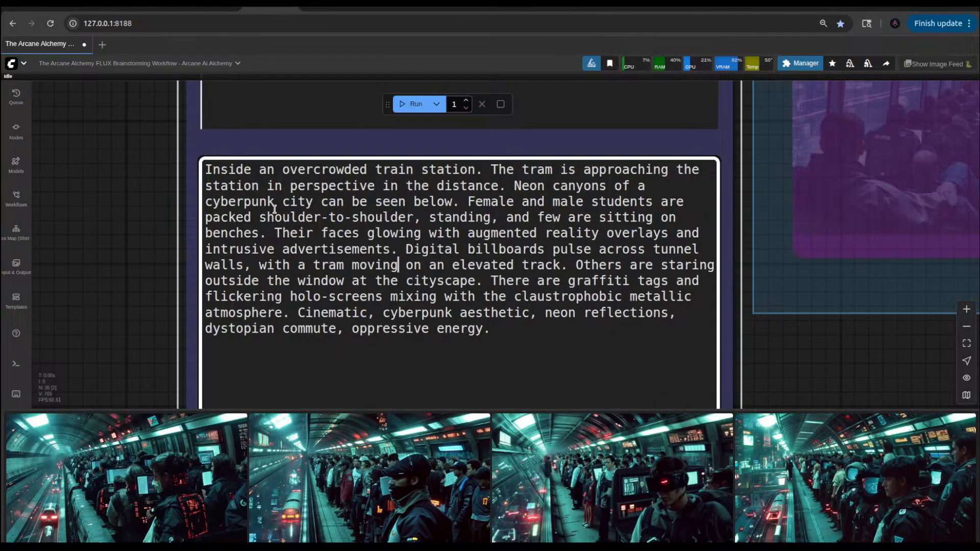
pyautogui.click(414, 104)
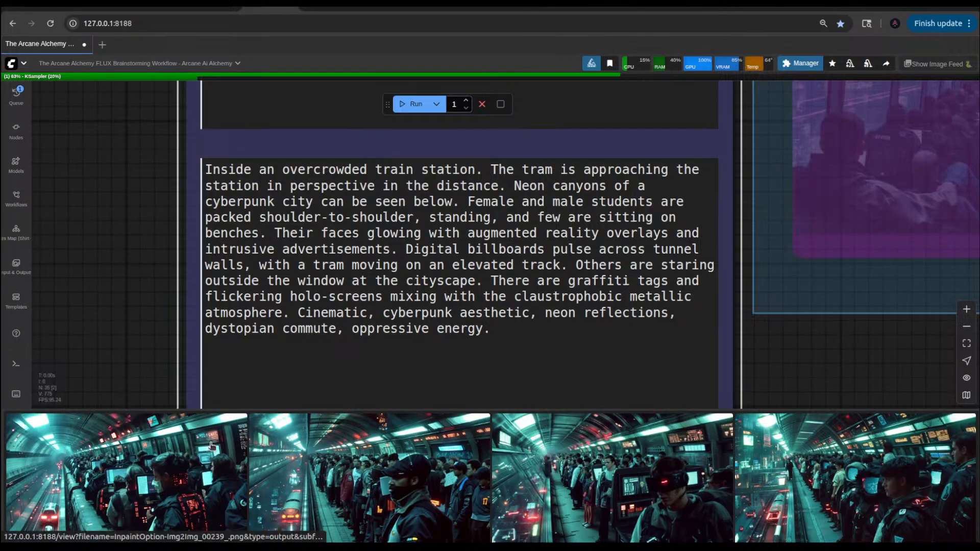
# Step: View the existing station result with the face-masked commuter enlarged and close the preview
pyautogui.click(212, 447)
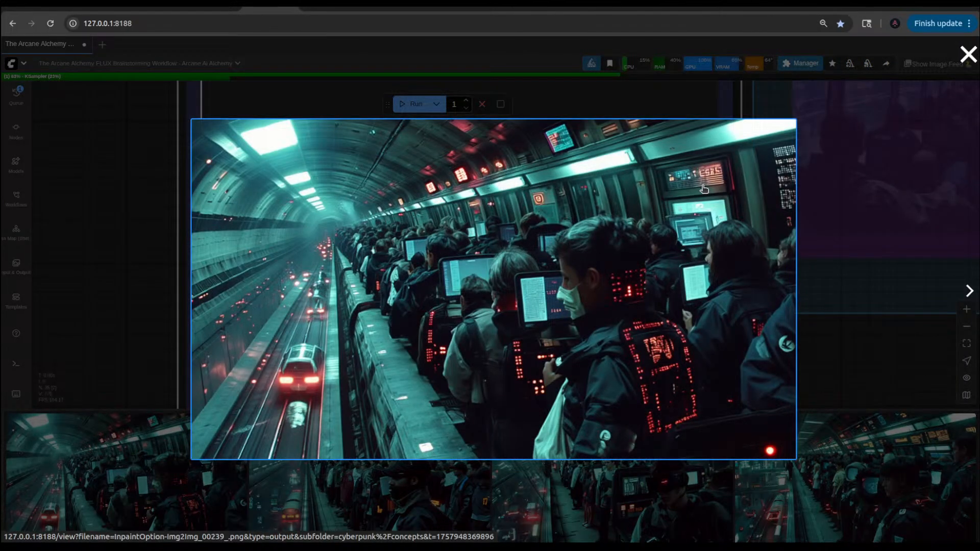
pyautogui.click(133, 313)
pyautogui.click(591, 296)
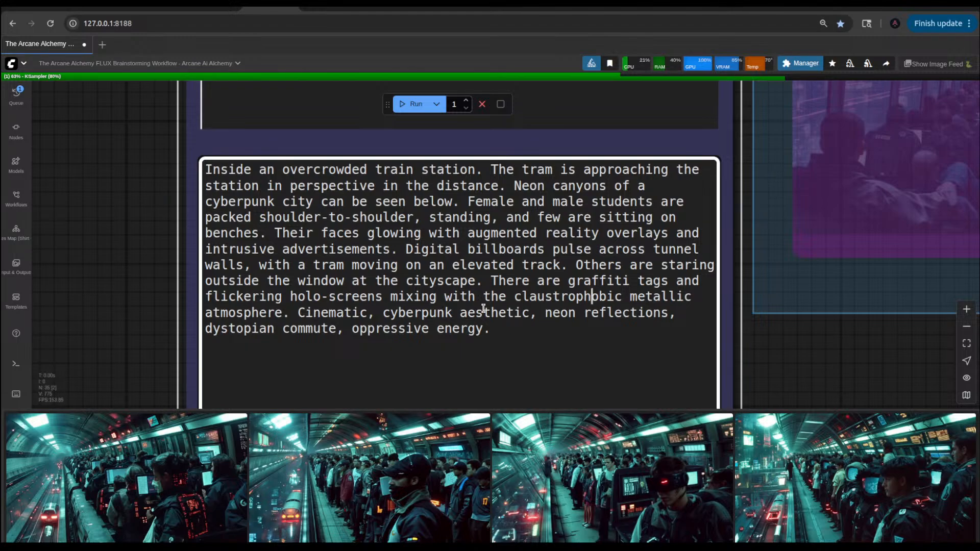
# Step: Set the strength of the flux-80s-cyberpunk LoRA to 0.90 in the Power Lora Loader
pyautogui.scroll(-4, 156, 220)
pyautogui.scroll(-10, 160, 255)
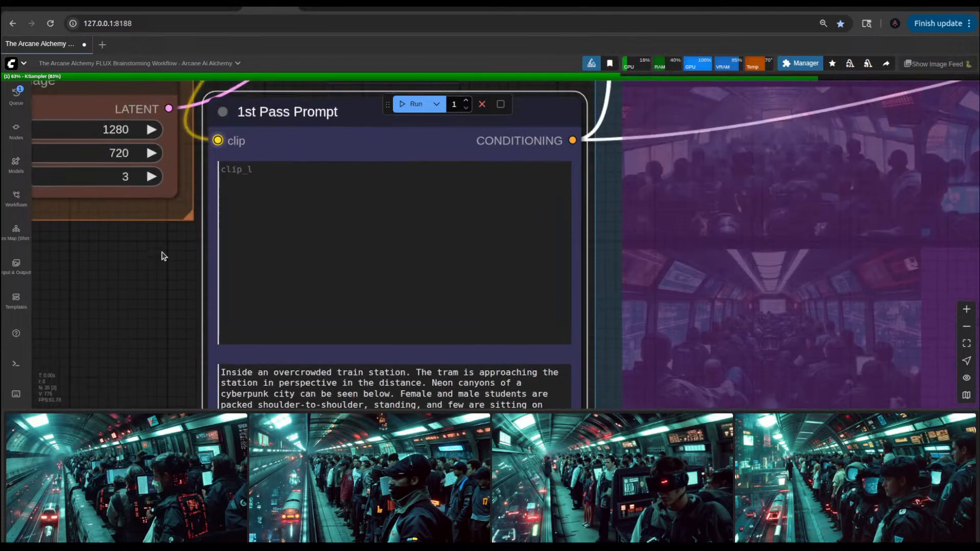
pyautogui.scroll(3, 423, 166)
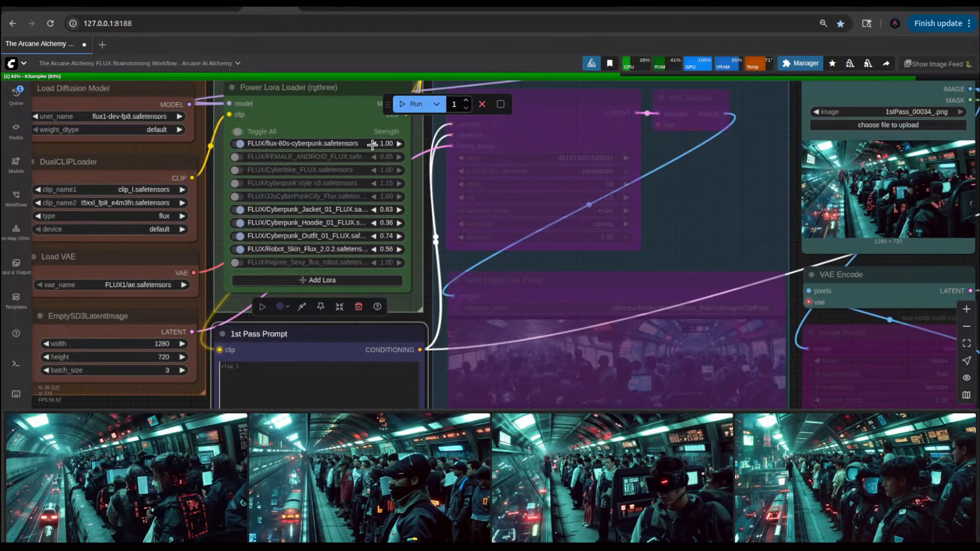
pyautogui.click(372, 144)
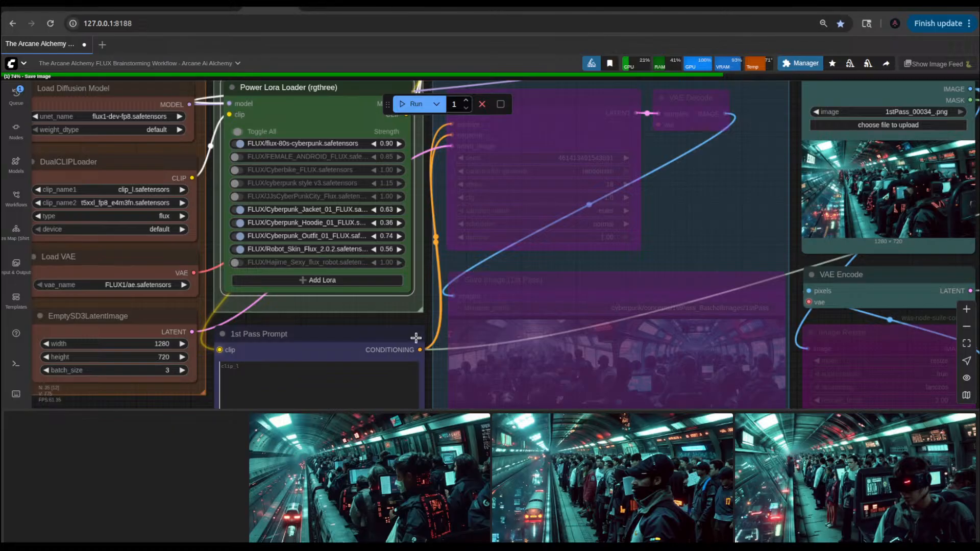
# Step: View the newly generated station image enlarged, close it, and queue another generation
pyautogui.click(202, 477)
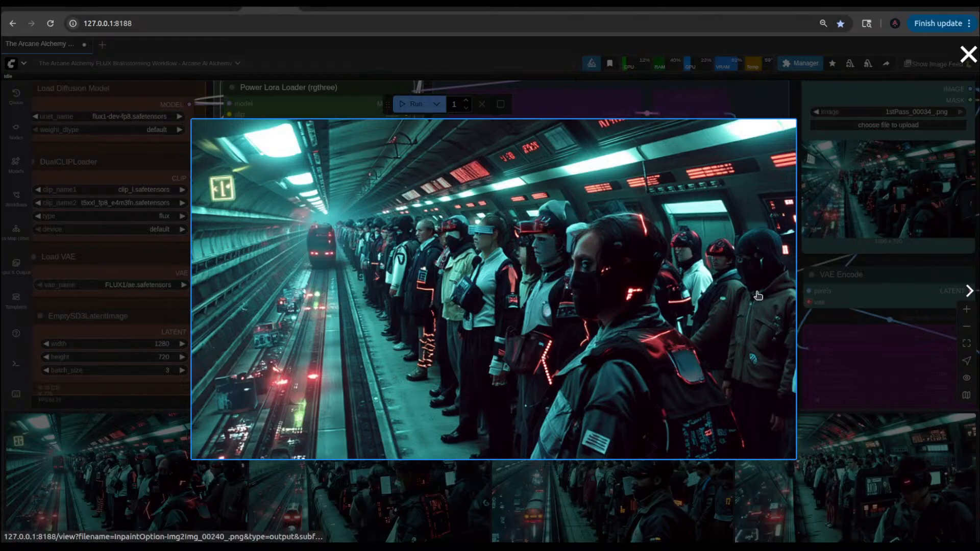
pyautogui.click(784, 110)
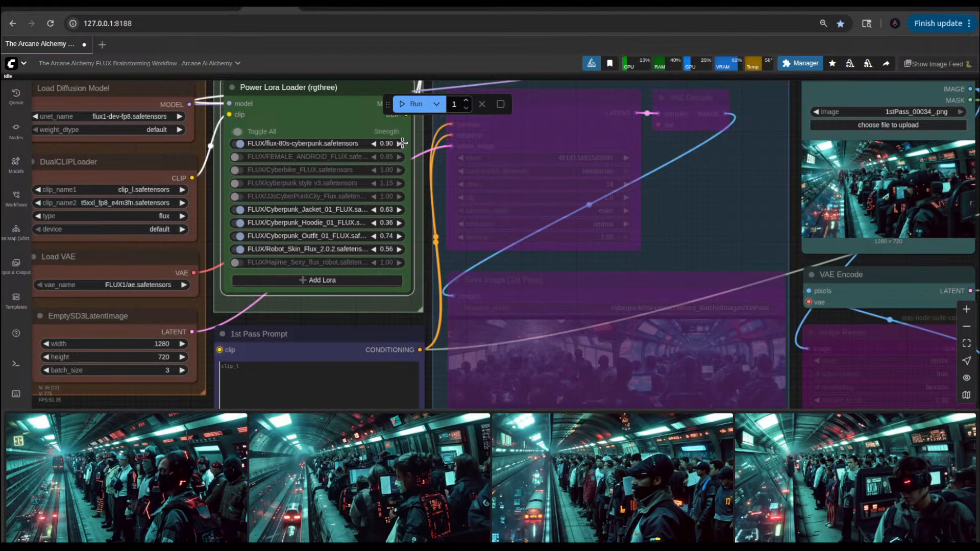
pyautogui.click(413, 104)
# Step: Compare the newest, the face-masked commuter and the VR-headset station results enlarged, closing each preview
pyautogui.click(187, 474)
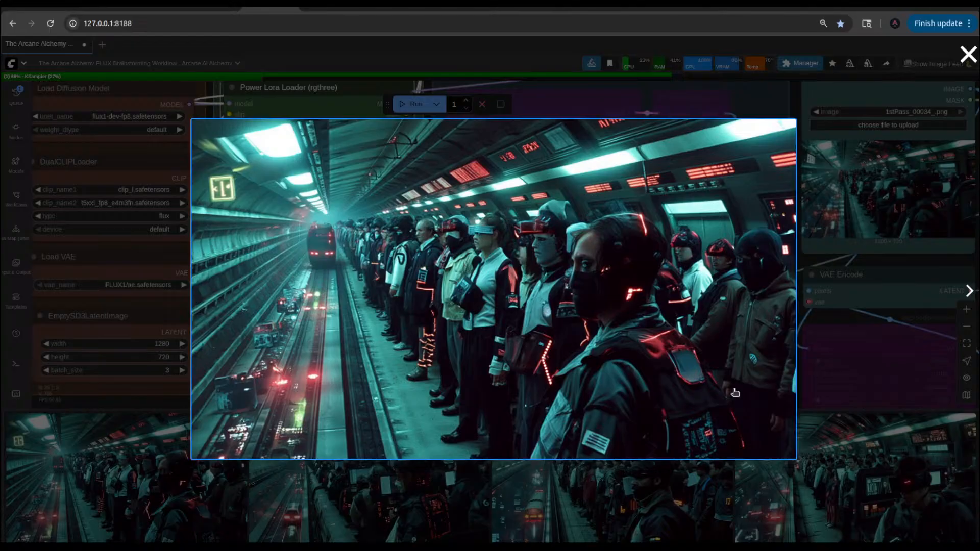
pyautogui.click(849, 318)
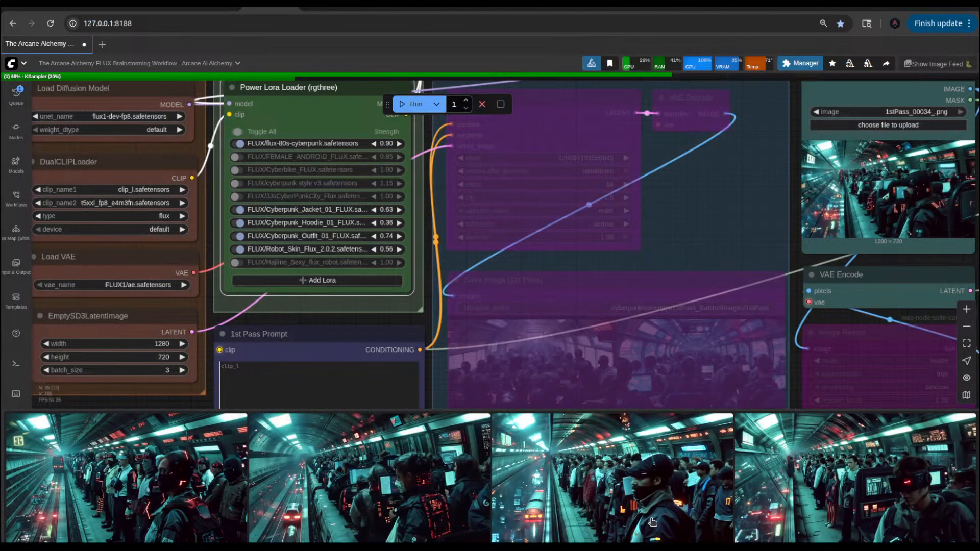
pyautogui.click(340, 469)
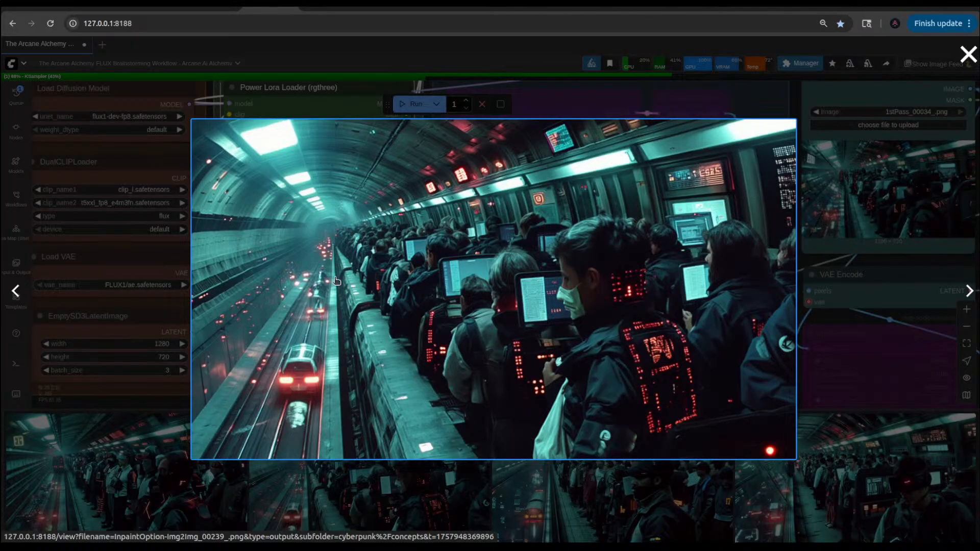
pyautogui.click(388, 499)
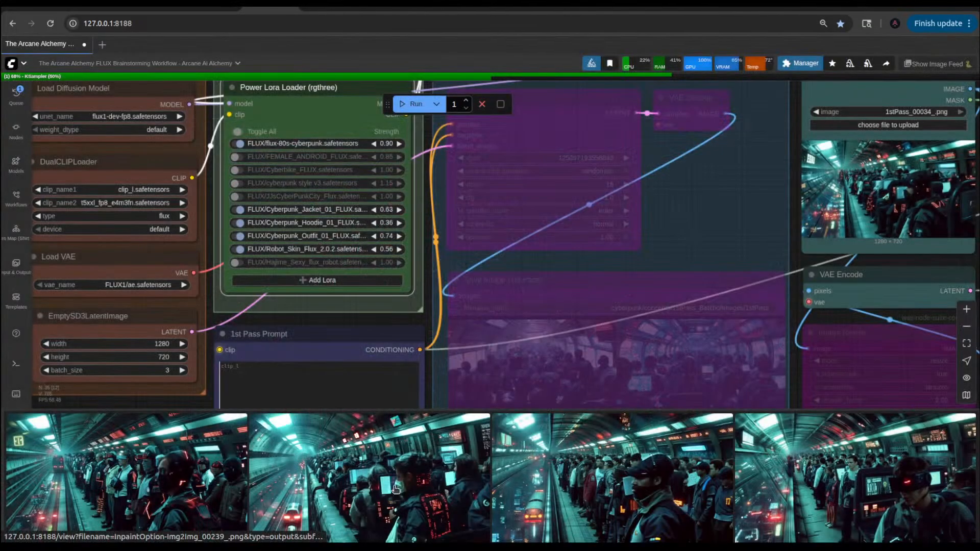
pyautogui.scroll(2, 398, 459)
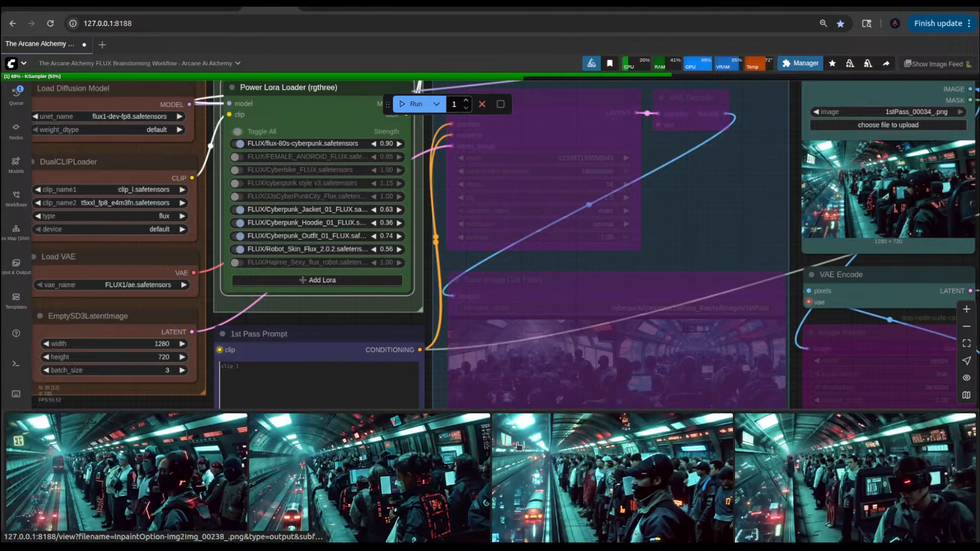
pyautogui.scroll(-5, 745, 209)
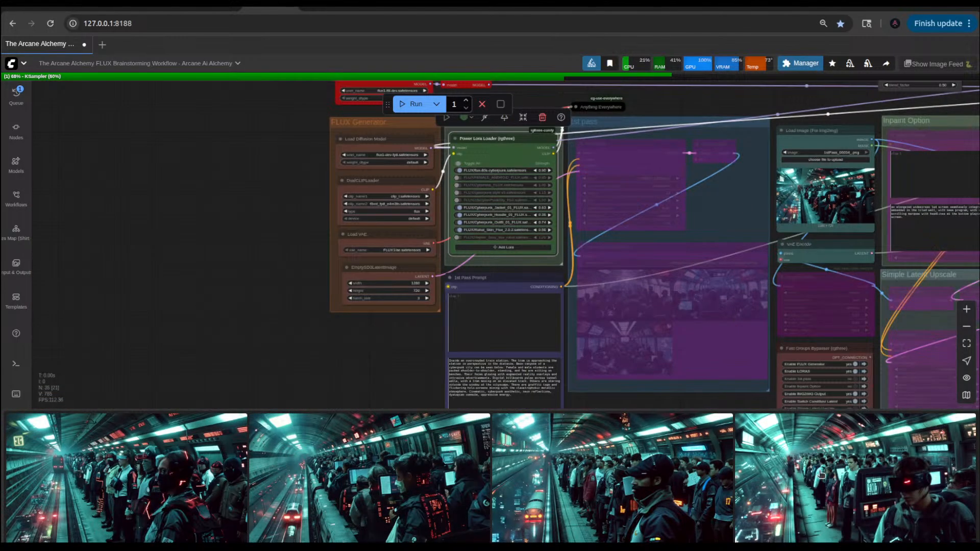
pyautogui.click(820, 475)
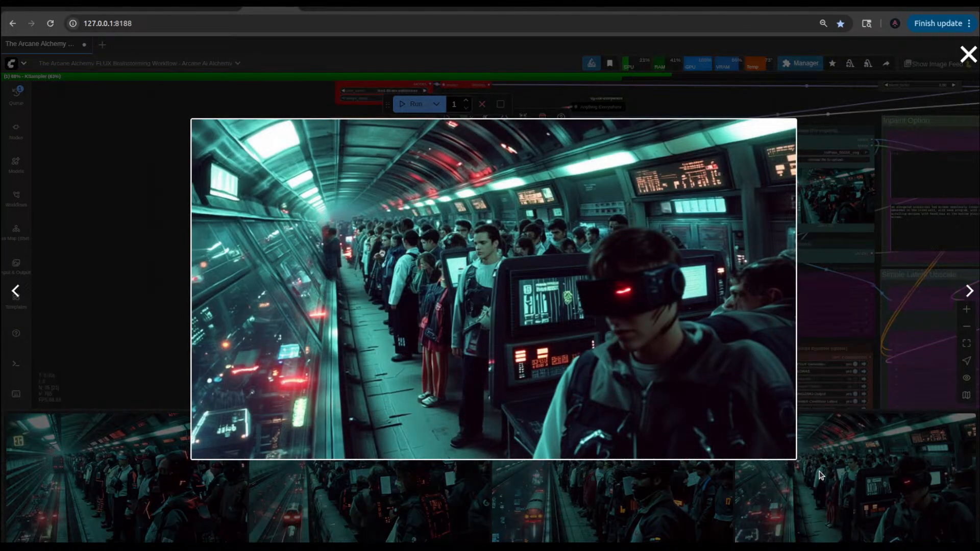
pyautogui.click(138, 273)
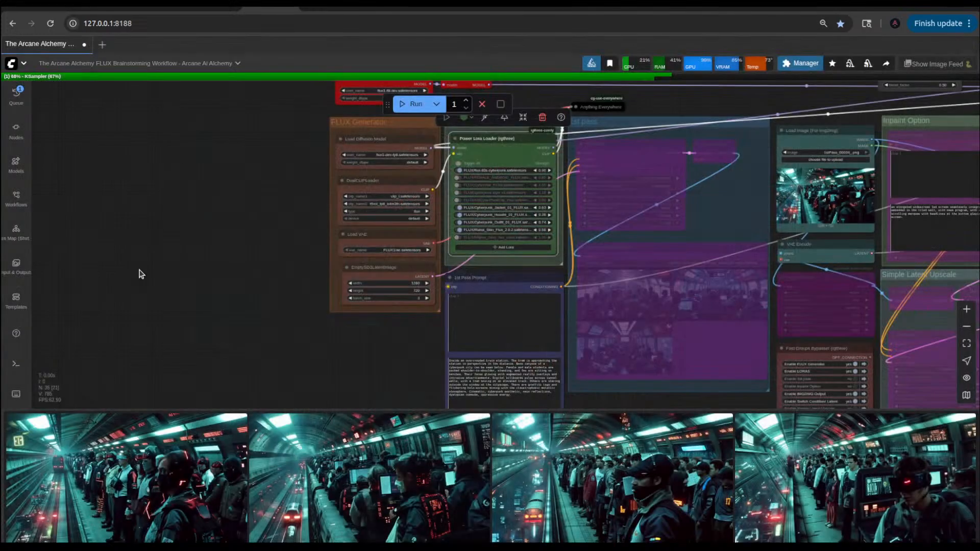
# Step: Load the face-masked commuter result InpaintOption-Img2Img_00239_.png into the Load Image (For Img2Img) node
pyautogui.moveTo(345, 318); pyautogui.dragTo(213, 351)
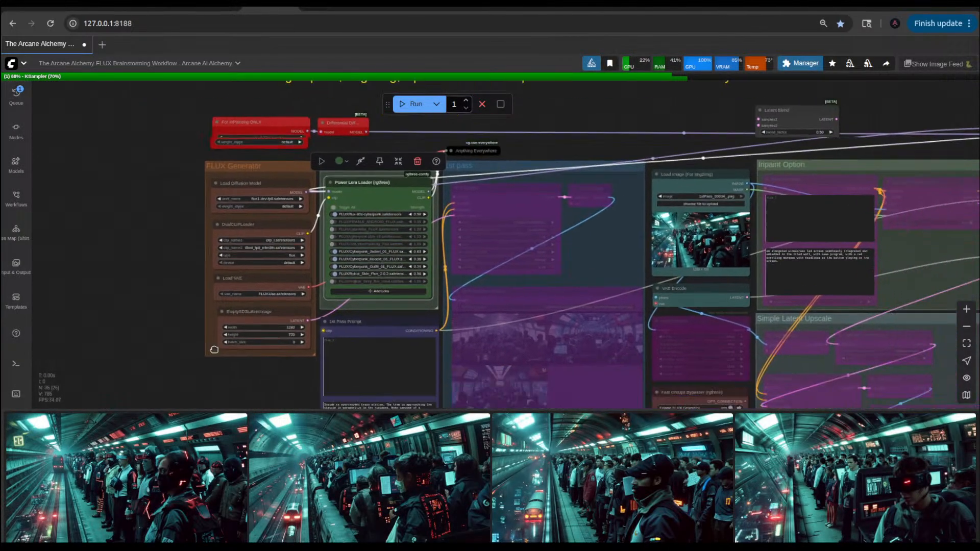
pyautogui.moveTo(298, 482); pyautogui.dragTo(697, 229)
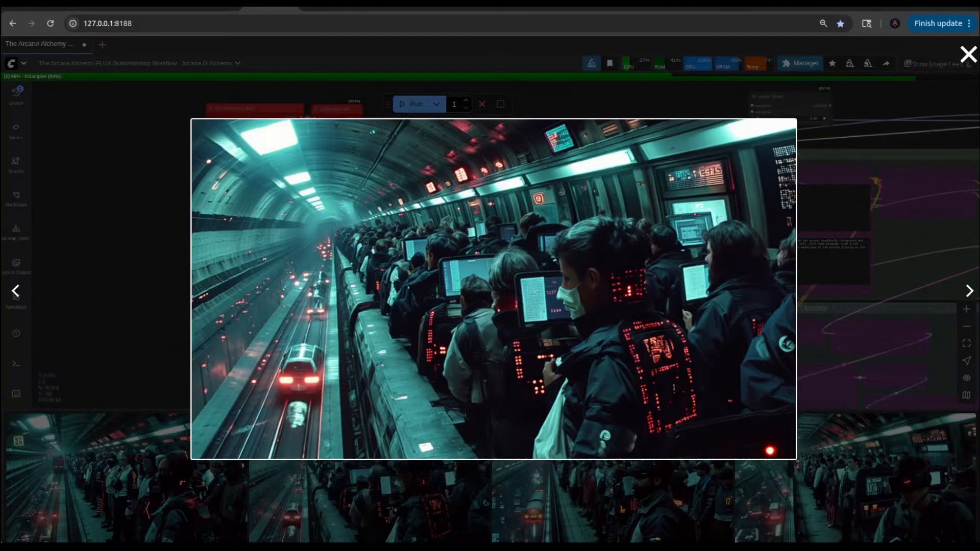
pyautogui.click(38, 467)
# Step: View the black-masked commuter line-up result and the new hooded commuter result enlarged, closing the preview
pyautogui.click(225, 422)
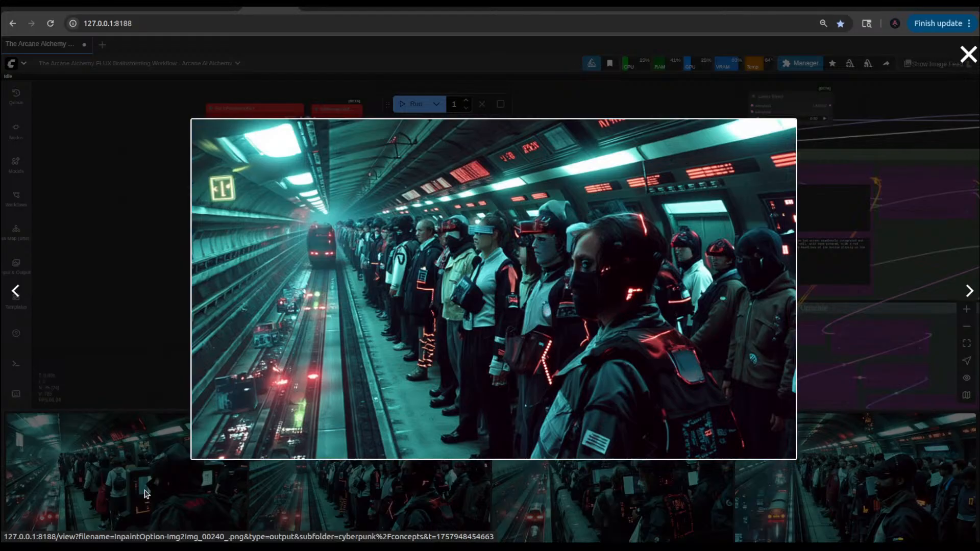
pyautogui.click(102, 472)
pyautogui.click(102, 472)
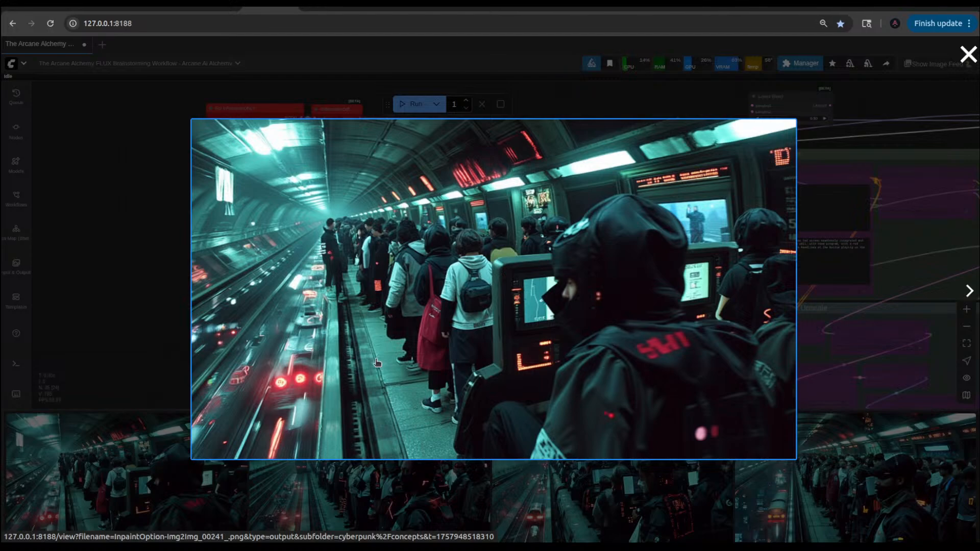
pyautogui.click(153, 271)
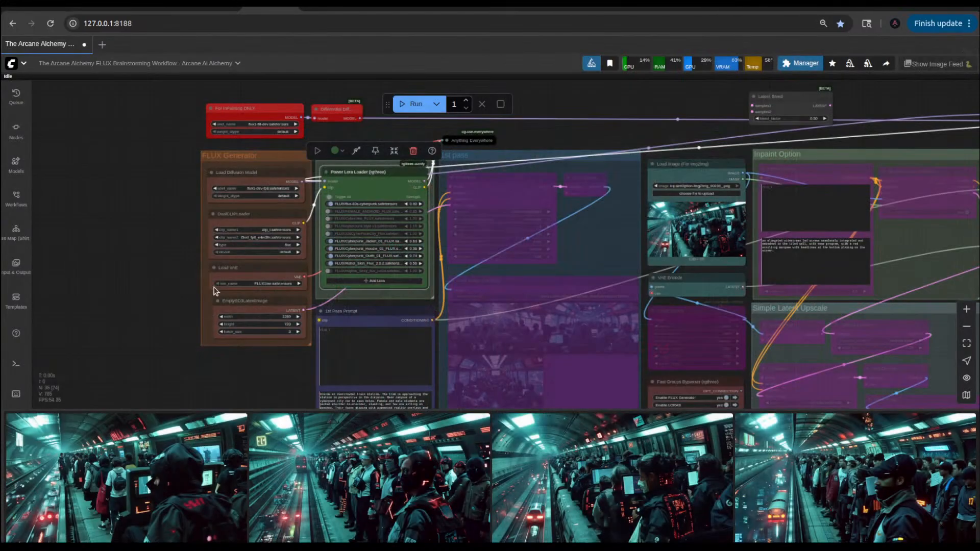
# Step: Queue a generation from the newly loaded source image, then view the hooded commuter result enlarged and close it
pyautogui.click(416, 104)
pyautogui.click(127, 477)
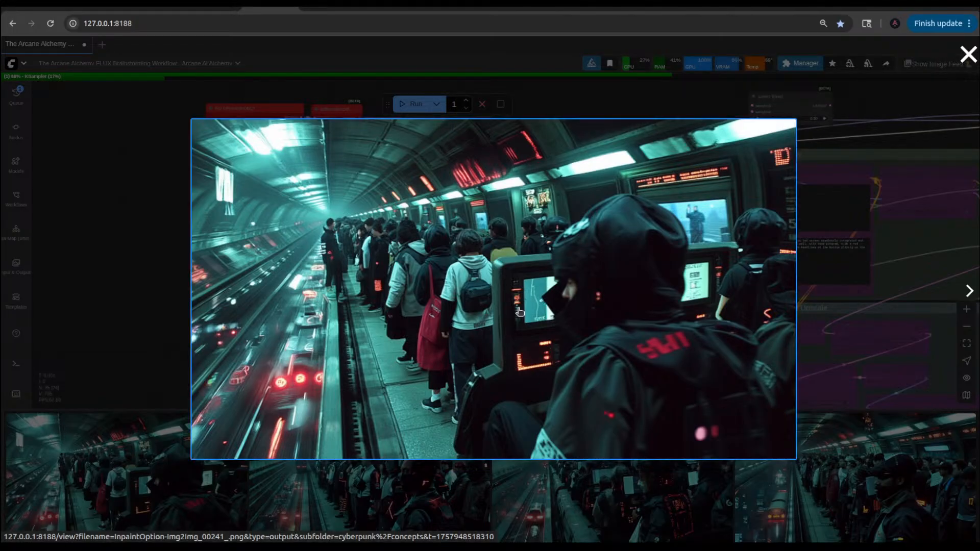
pyautogui.click(175, 293)
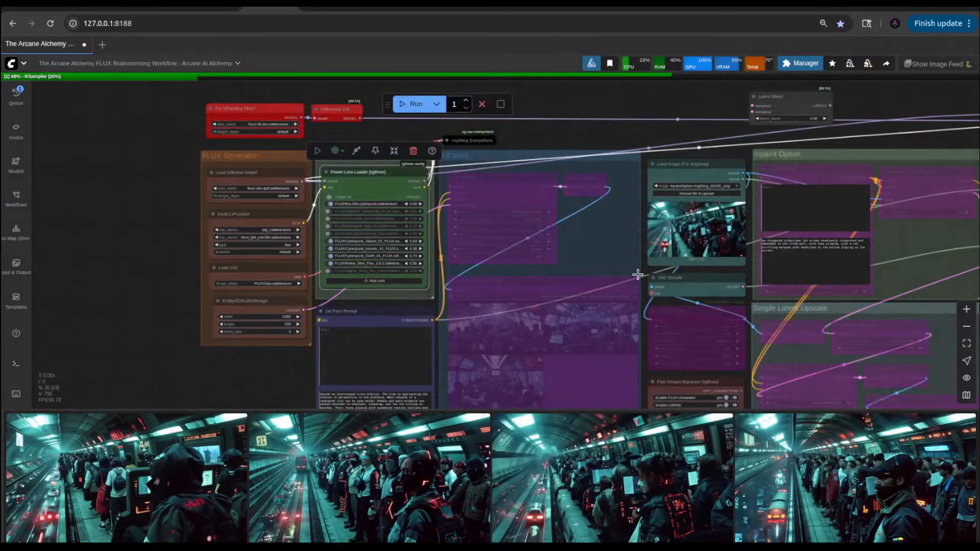
# Step: Examine the source image in the Load Image node up close, then view the hooded commuter result enlarged again and close it
pyautogui.scroll(15, 719, 234)
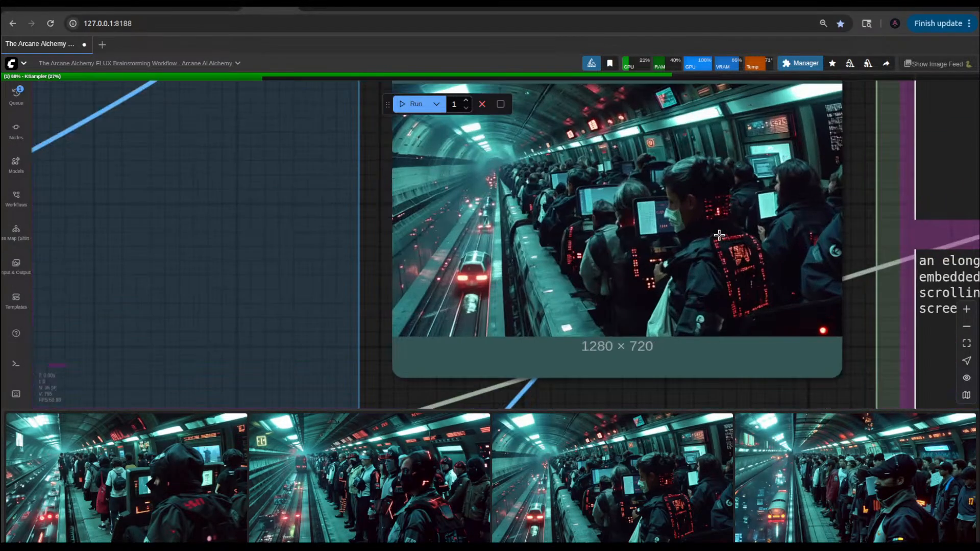
pyautogui.scroll(-14, 719, 235)
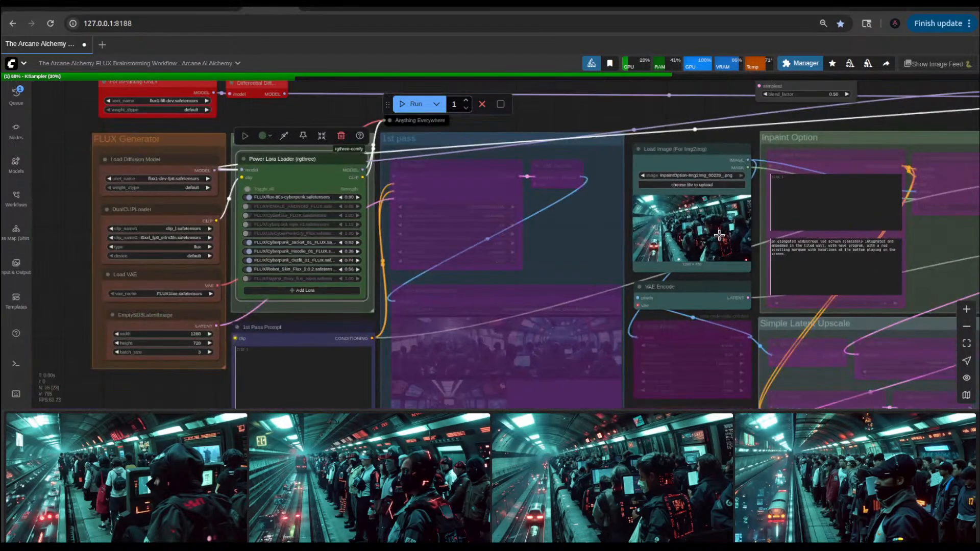
pyautogui.scroll(-2, 719, 234)
pyautogui.scroll(9, 720, 234)
pyautogui.scroll(-10, 720, 235)
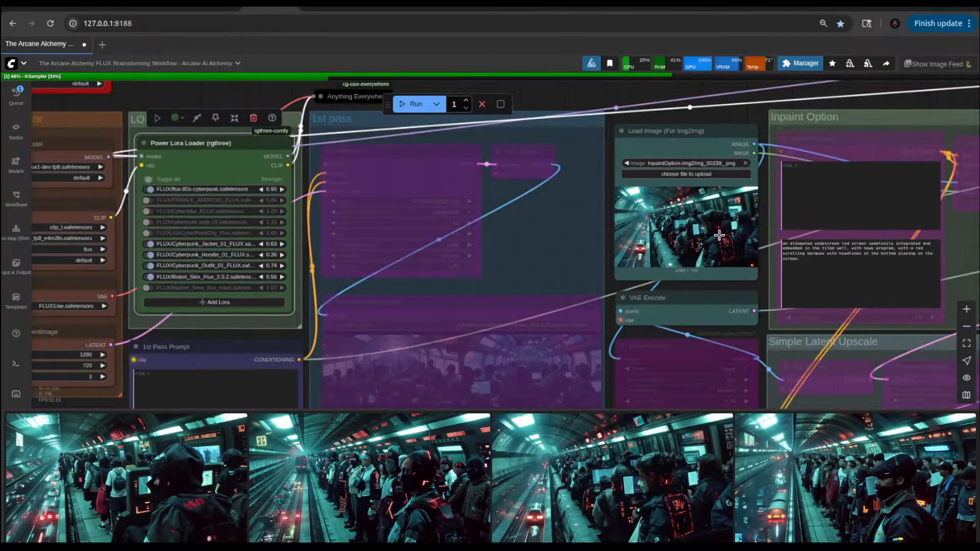
pyautogui.click(189, 482)
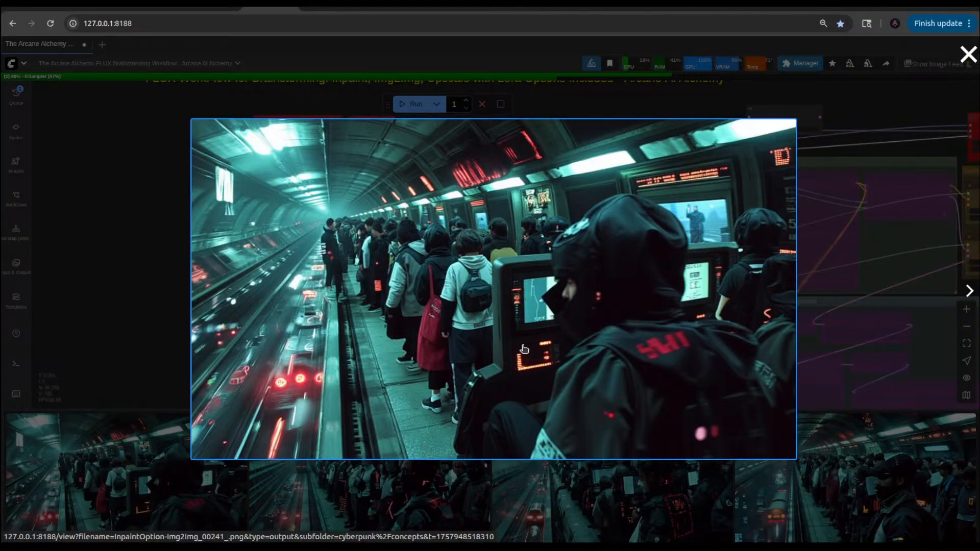
pyautogui.click(121, 327)
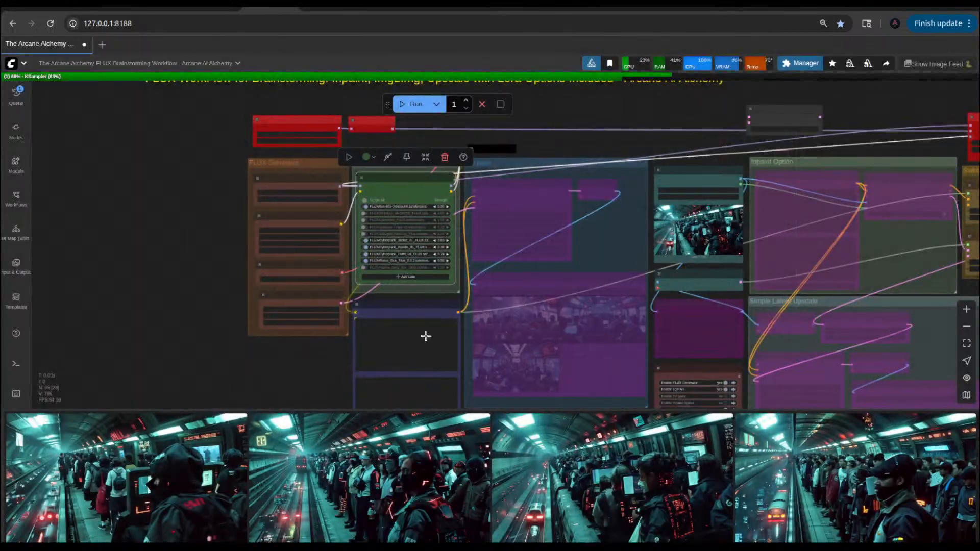
# Step: Replace the period after "intrusive advertisements" with a comma in the 1st Pass Prompt
pyautogui.scroll(6, 425, 335)
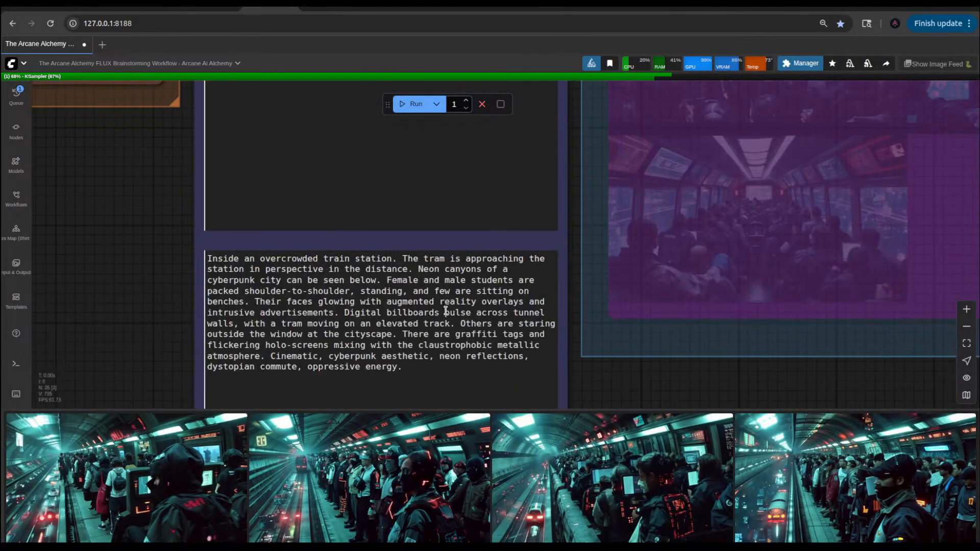
pyautogui.scroll(3, 445, 311)
pyautogui.scroll(-2, 631, 388)
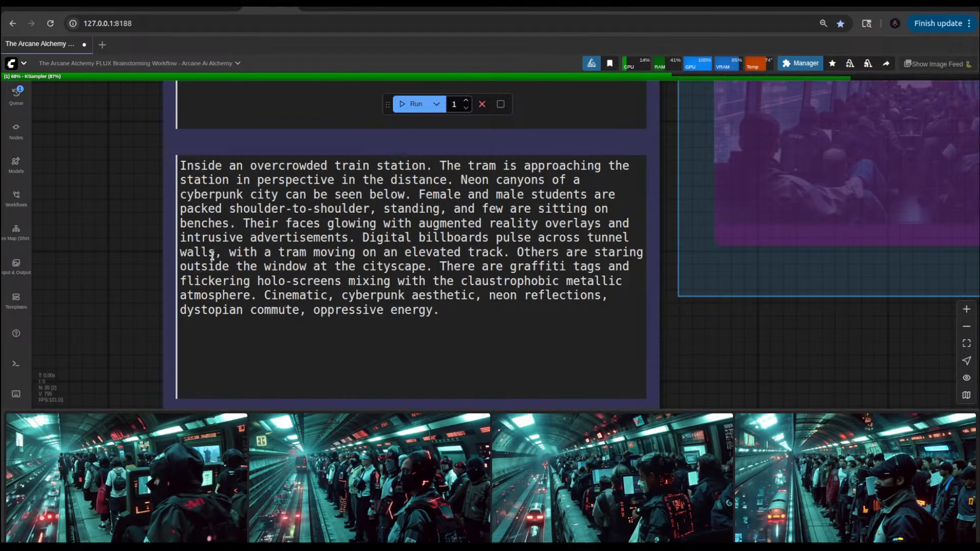
pyautogui.click(346, 235)
pyautogui.press('Delete')
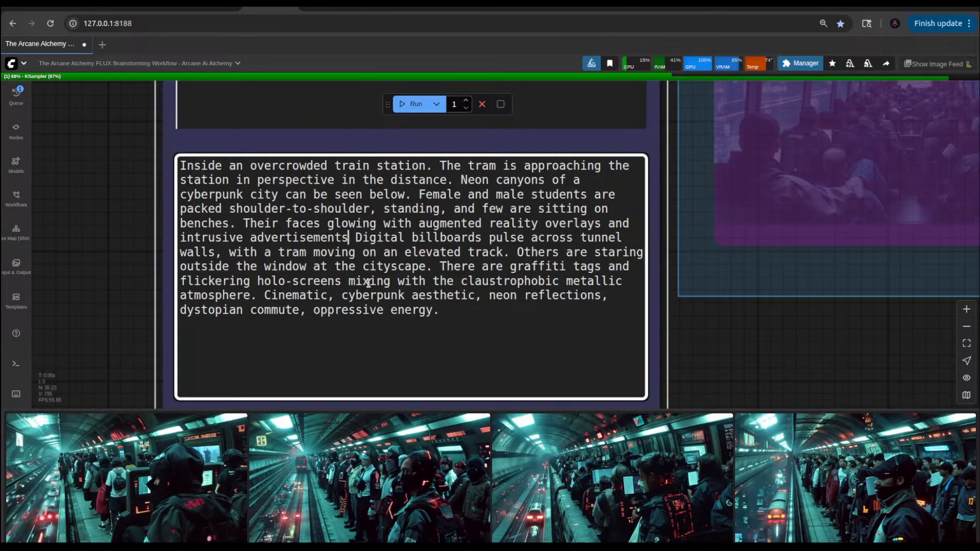
pyautogui.write(',')
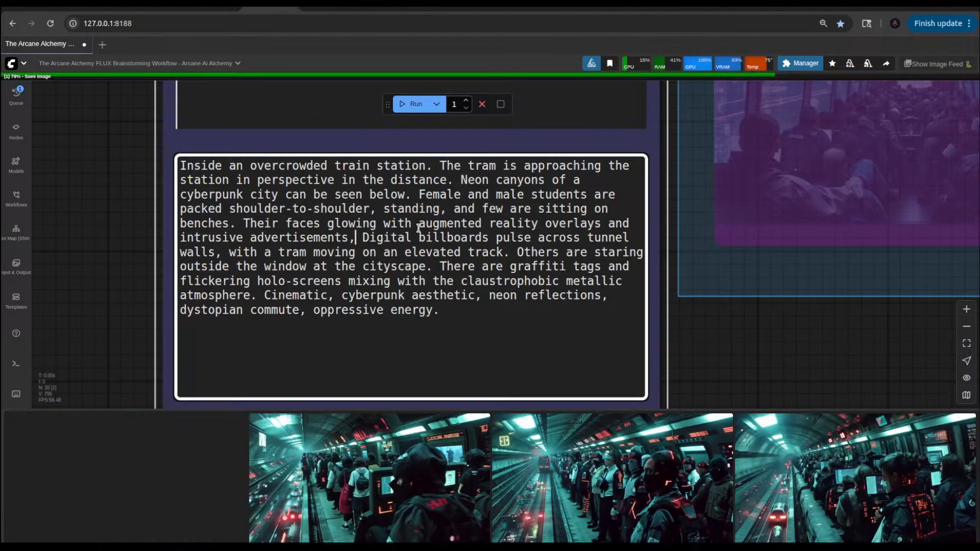
# Step: Add a period after "augmented reality overlays" and insert "are" before "glowing" in the prompt
pyautogui.click(600, 226)
pyautogui.write('.')
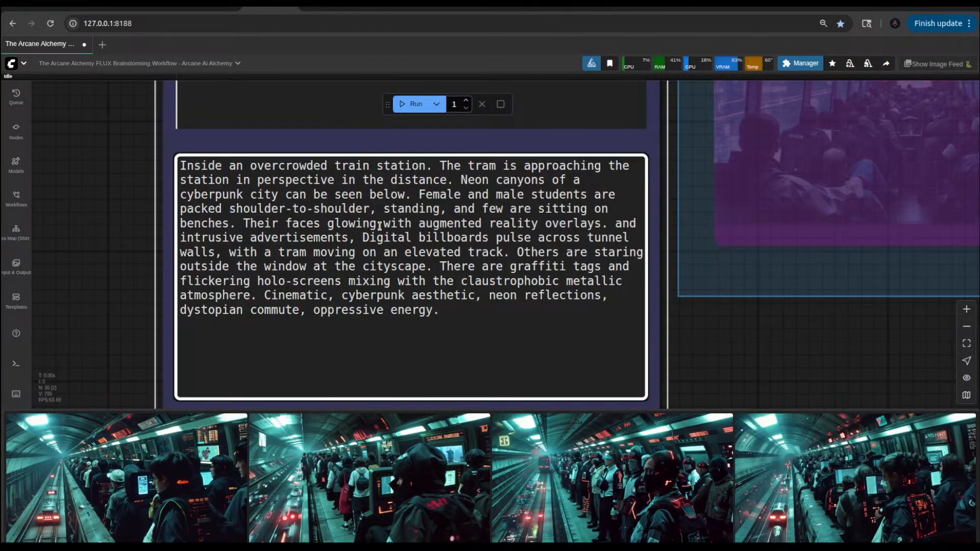
pyautogui.click(325, 227)
pyautogui.write('are')
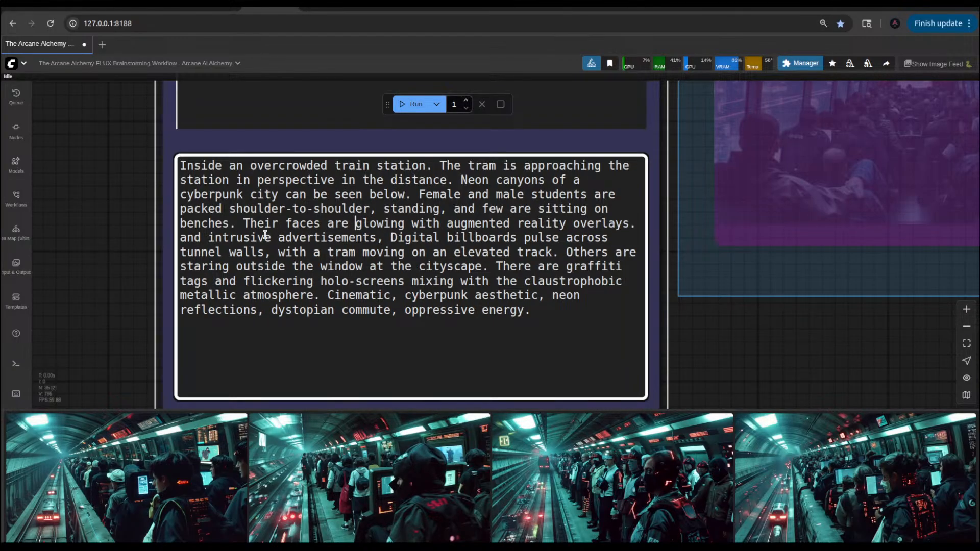
# Step: Reword the prompt phrase to "There are intrusive advertisements and Digital billboards that pulse across tunnel walls"
pyautogui.moveTo(200, 237); pyautogui.dragTo(174, 233)
pyautogui.write('There are')
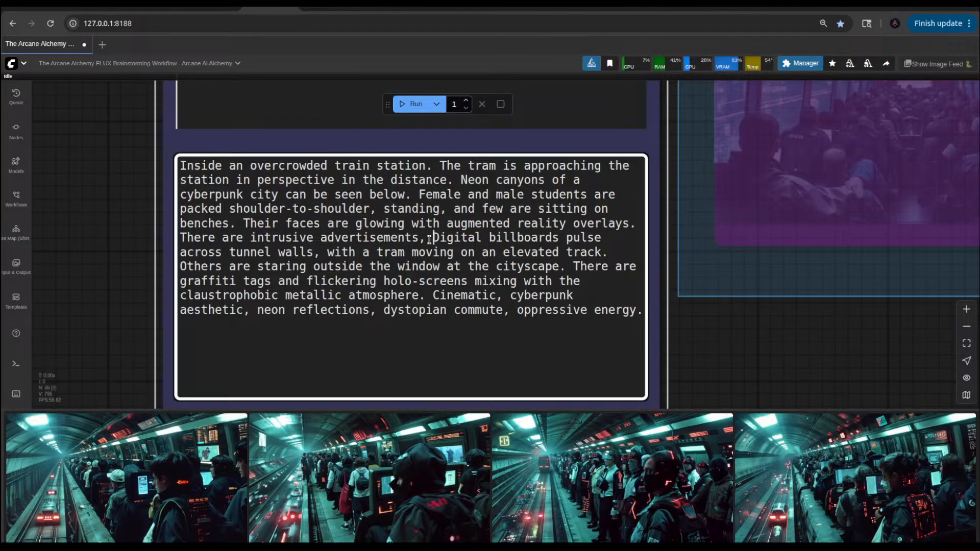
pyautogui.press('BackSpace')
pyautogui.press('BackSpace')
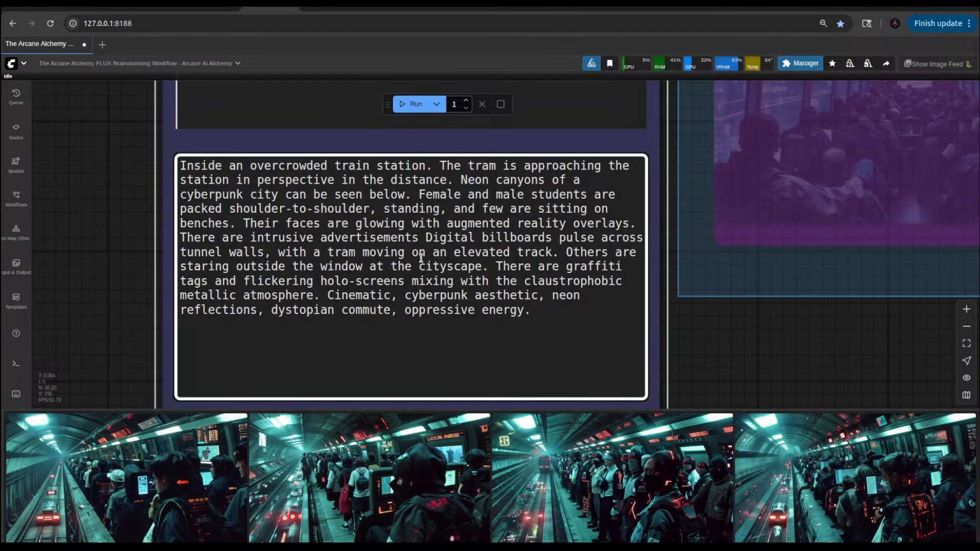
pyautogui.write('and')
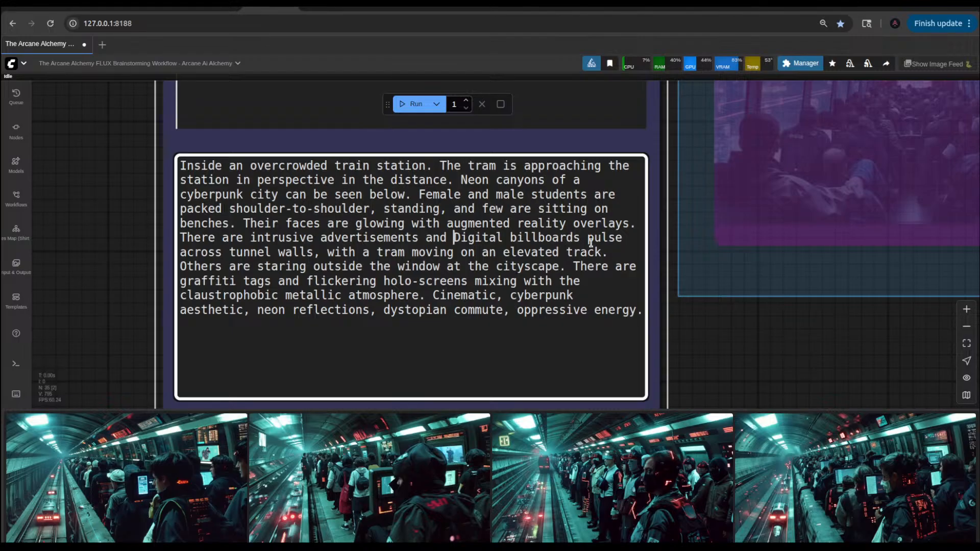
pyautogui.click(581, 242)
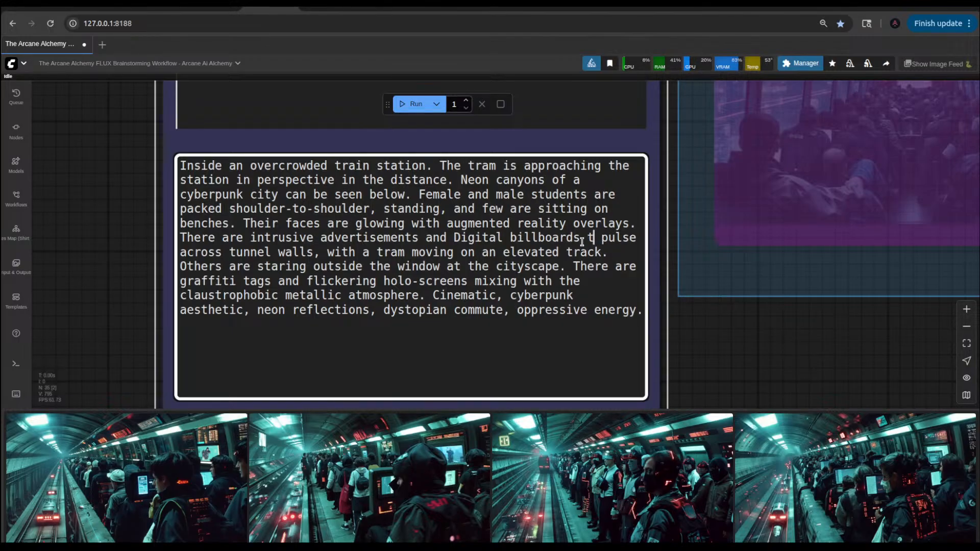
pyautogui.write('that')
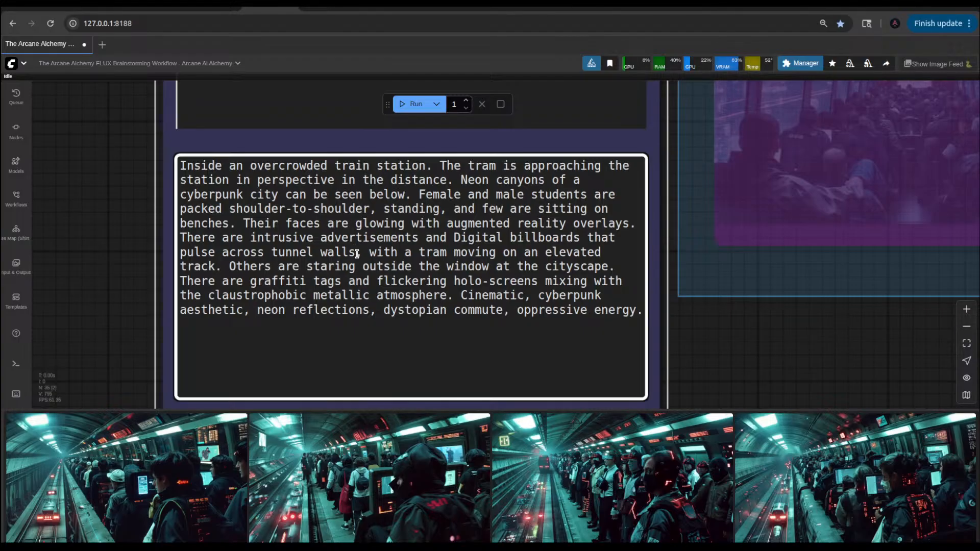
# Step: Turn the phrase "with a tram moving on an elevated track" into its own sentence, "The tram is moving on an elevated track."
pyautogui.press('Delete')
pyautogui.write(',')
pyautogui.press('Right')
pyautogui.press('Right')
pyautogui.press('Right')
pyautogui.press('Right')
pyautogui.press('Right')
pyautogui.press('Right')
pyautogui.press('Right')
pyautogui.press('BackSpace')
pyautogui.press('BackSpace')
pyautogui.press('BackSpace')
pyautogui.press('BackSpace')
pyautogui.press('BackSpace')
pyautogui.press('BackSpace')
pyautogui.press('BackSpace')
pyautogui.press('BackSpace')
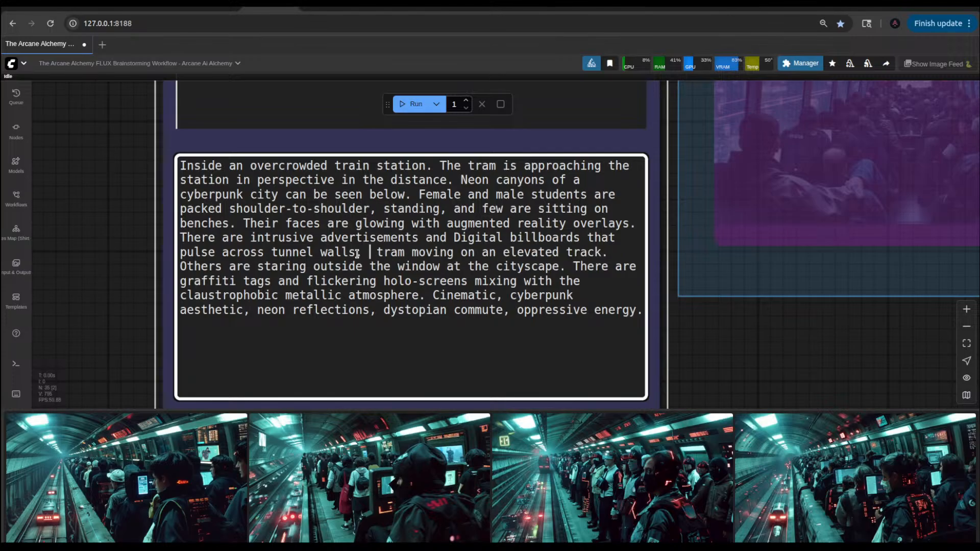
pyautogui.write('. The')
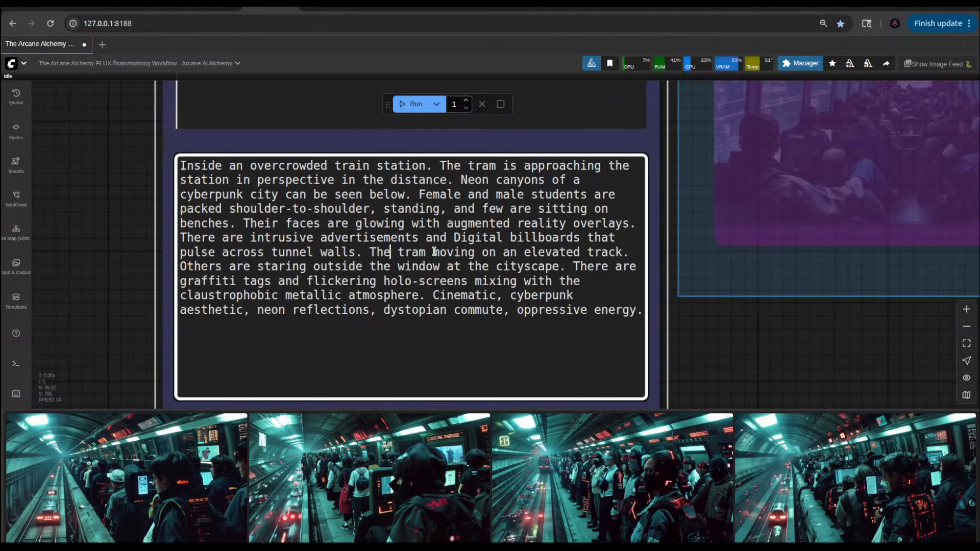
pyautogui.write(' tram is')
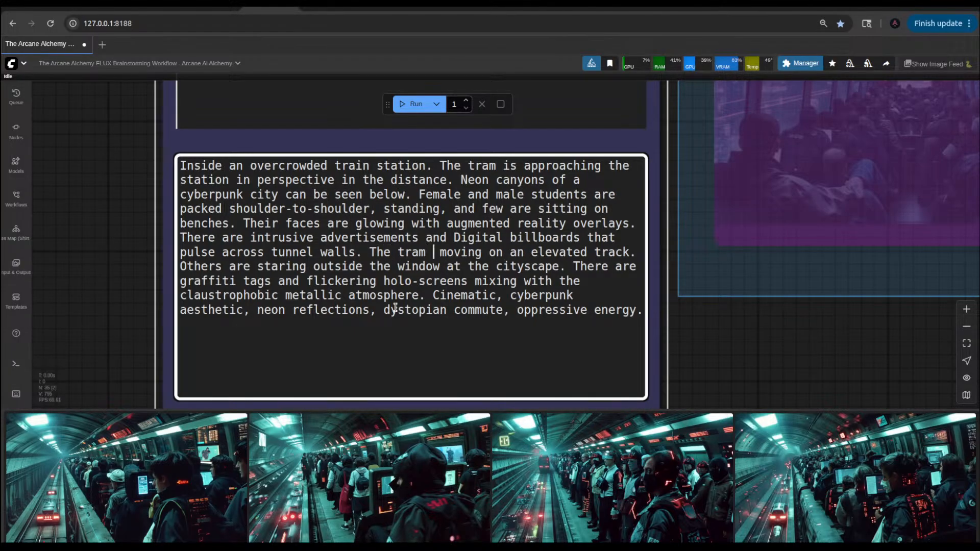
pyautogui.press('BackSpace')
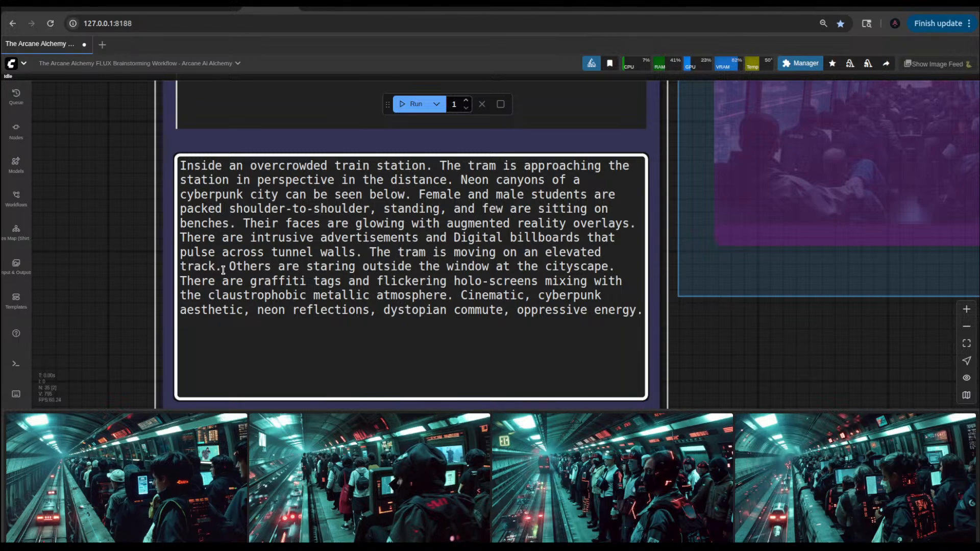
# Step: Move the sentence "The tram is moving on an elevated track." to directly after "in perspective in the distance."
pyautogui.moveTo(223, 269); pyautogui.dragTo(365, 254)
pyautogui.hotkey('ctrl', 'c')
pyautogui.press('BackSpace')
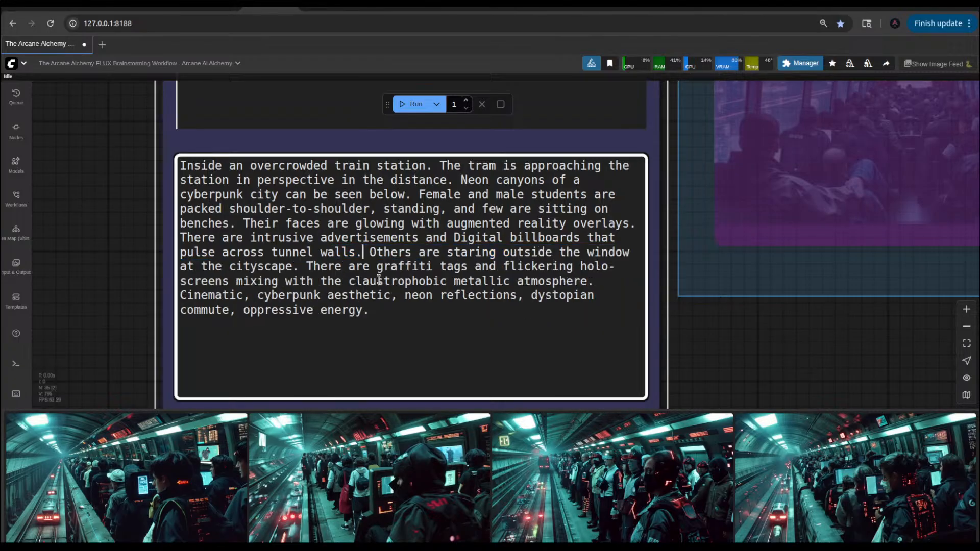
pyautogui.click(453, 183)
pyautogui.hotkey('ctrl', 'v')
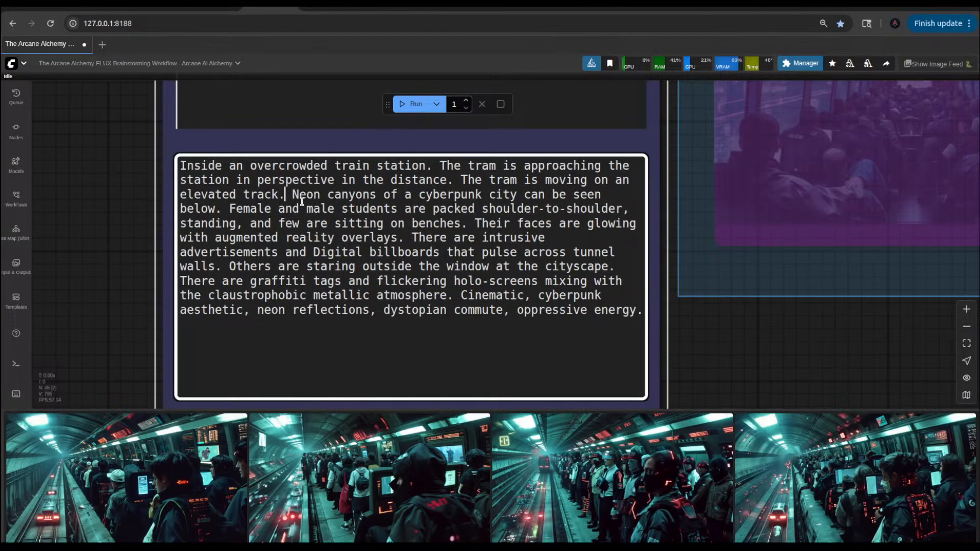
# Step: Queue a generation with the revised prompt, then view the dark-haired commuter result enlarged and close it
pyautogui.click(412, 104)
pyautogui.click(226, 420)
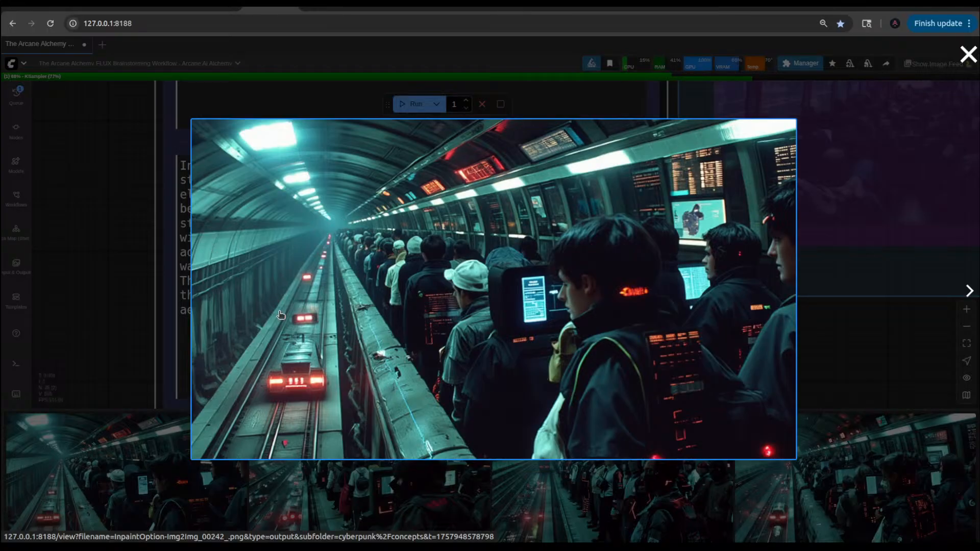
pyautogui.click(137, 260)
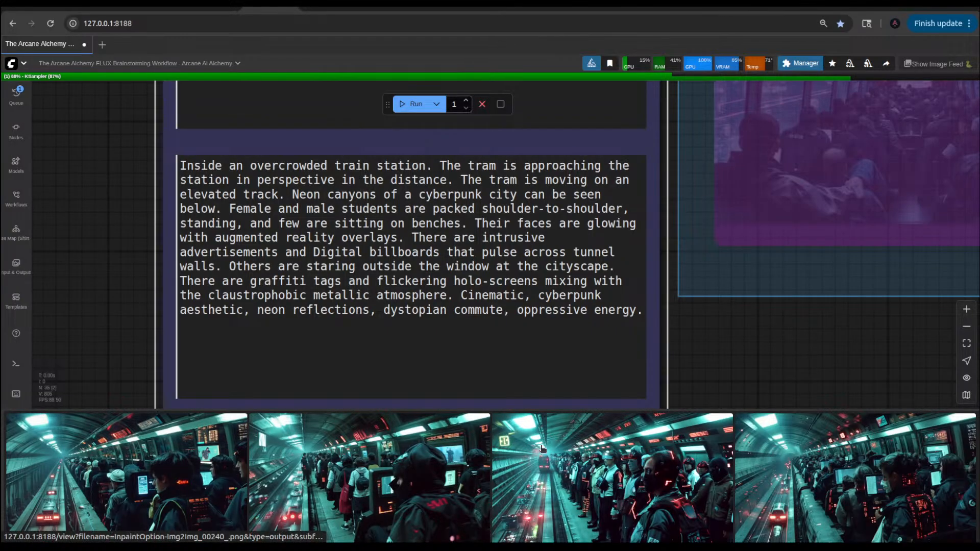
# Step: Compare the hooded commuter, newly generated helmeted commuter and dark-haired commuter results enlarged, closing each one
pyautogui.click(407, 481)
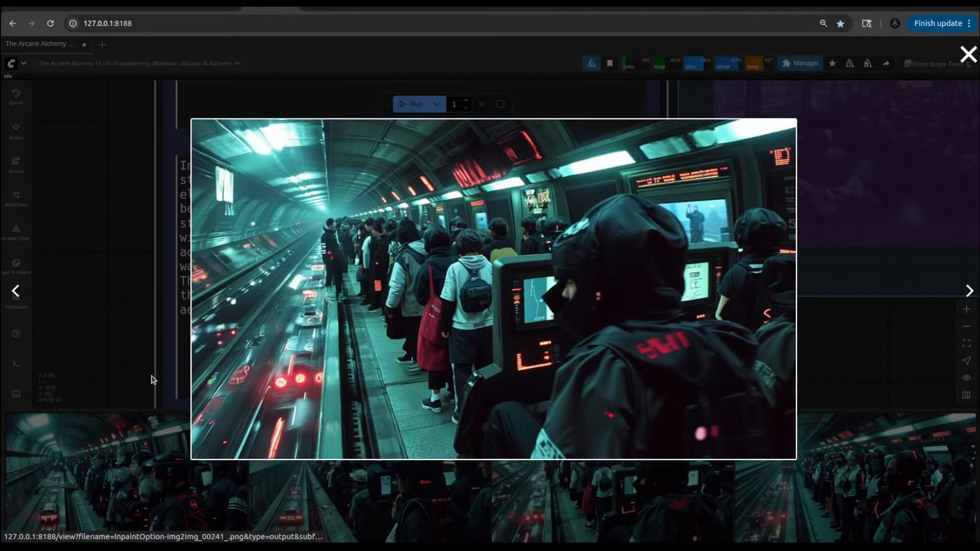
pyautogui.click(114, 476)
pyautogui.click(115, 476)
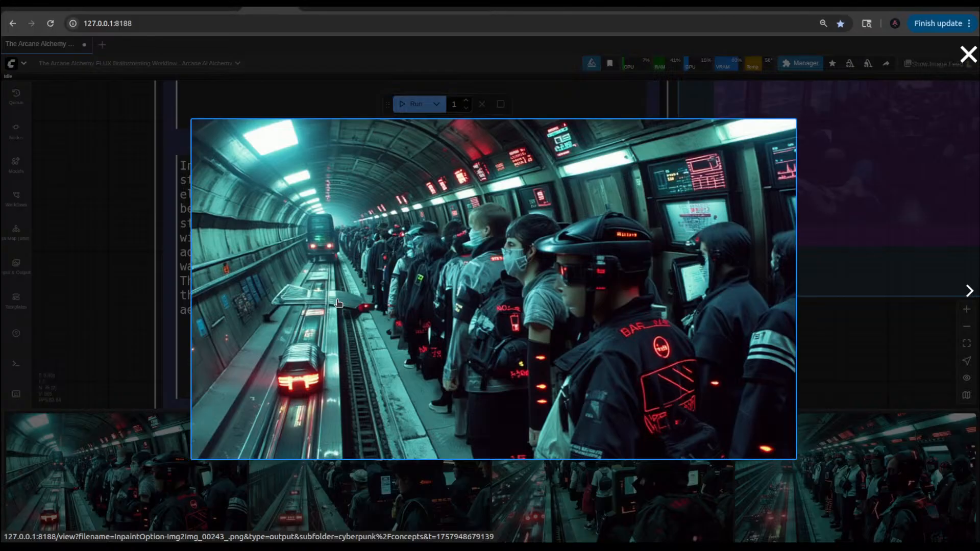
pyautogui.click(331, 500)
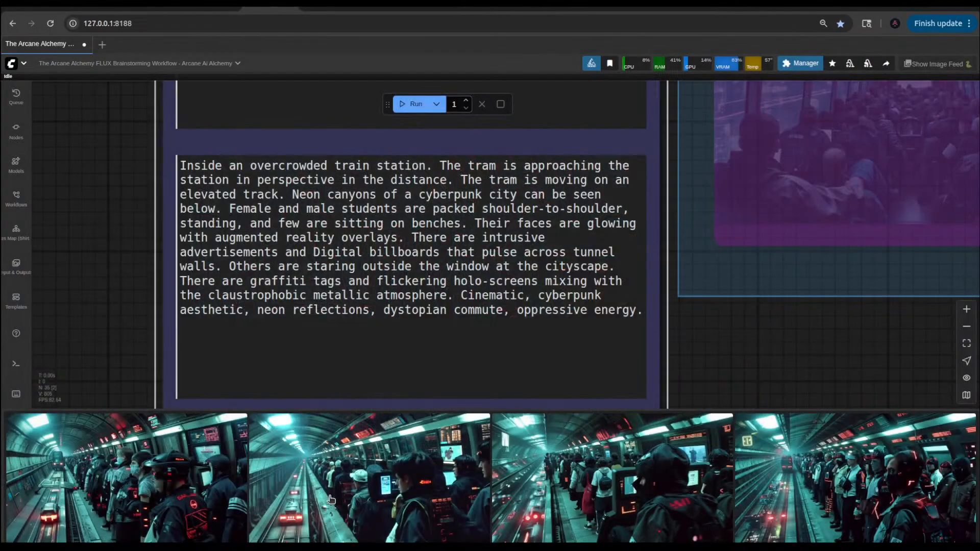
pyautogui.click(329, 500)
pyautogui.click(126, 329)
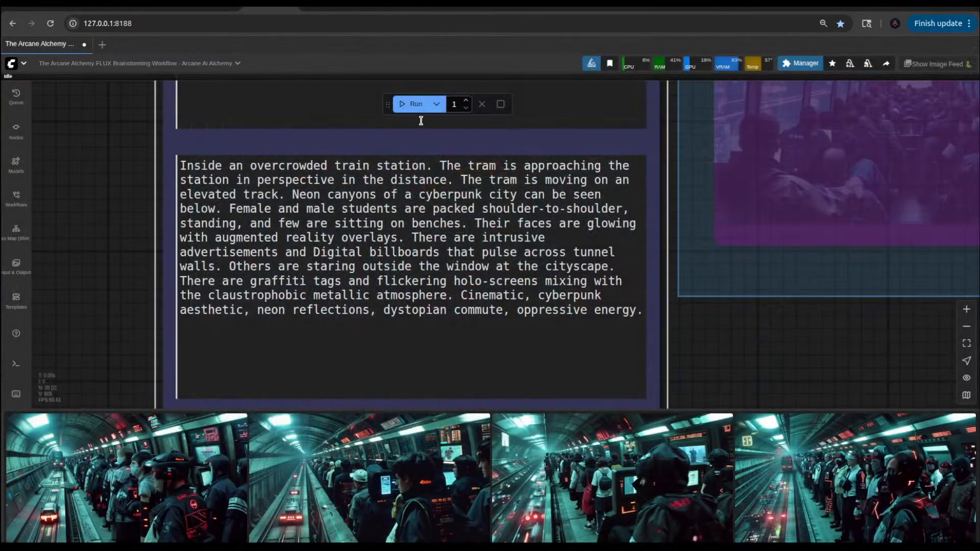
# Step: Queue another generation and review the dark-haired and helmeted commuter results enlarged while it runs
pyautogui.click(412, 104)
pyautogui.click(439, 521)
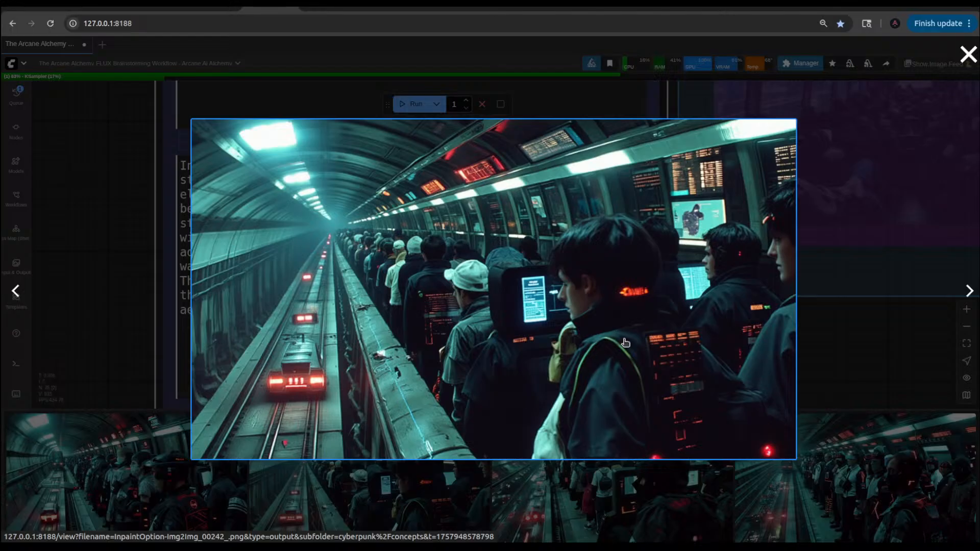
pyautogui.click(120, 404)
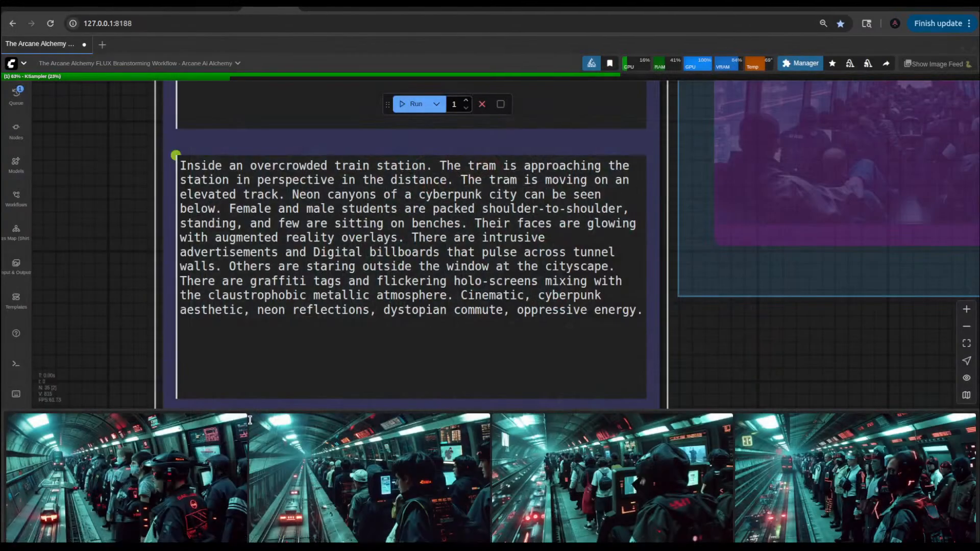
pyautogui.click(199, 492)
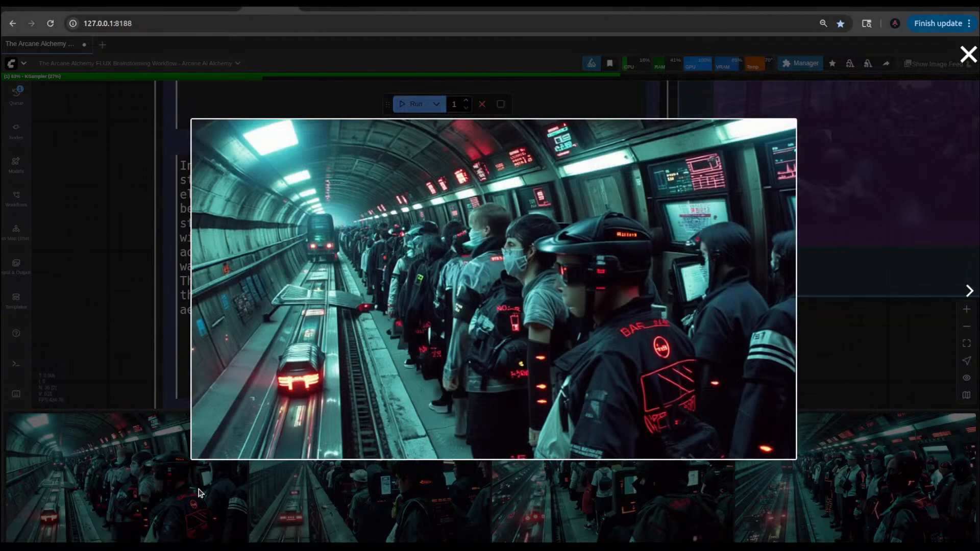
pyautogui.click(168, 290)
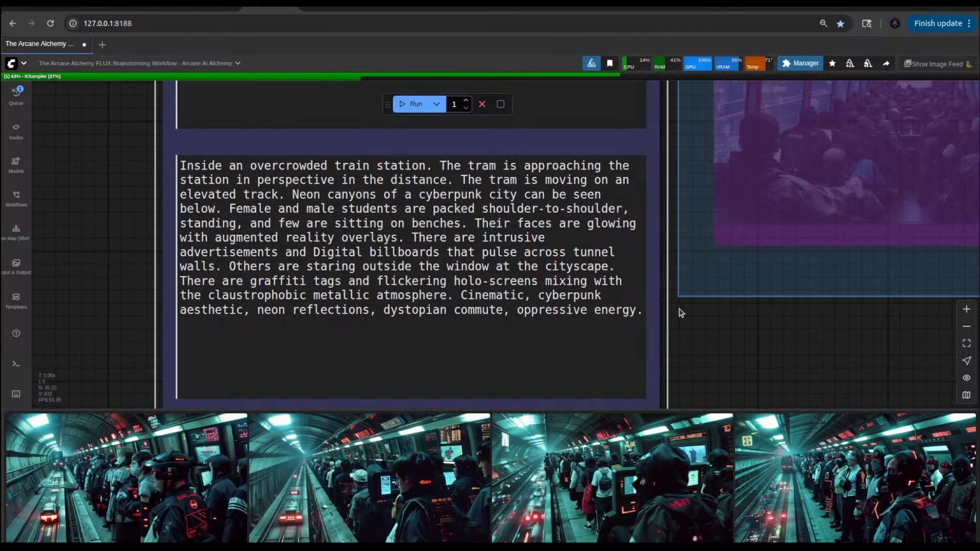
# Step: Move the Latent Blend node into the empty canvas area above the Inpaint Option group
pyautogui.scroll(-10, 681, 313)
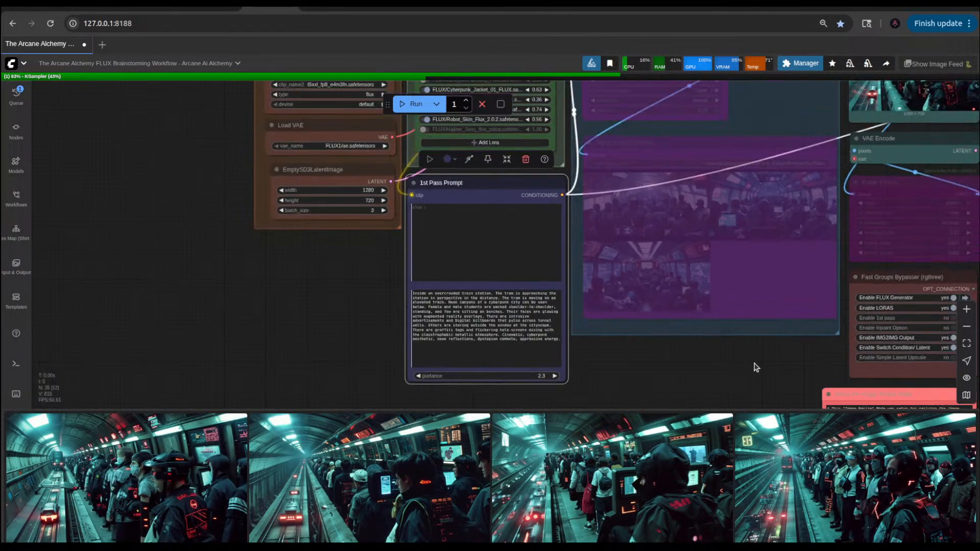
pyautogui.moveTo(757, 368); pyautogui.dragTo(574, 390)
pyautogui.moveTo(658, 139); pyautogui.dragTo(533, 309)
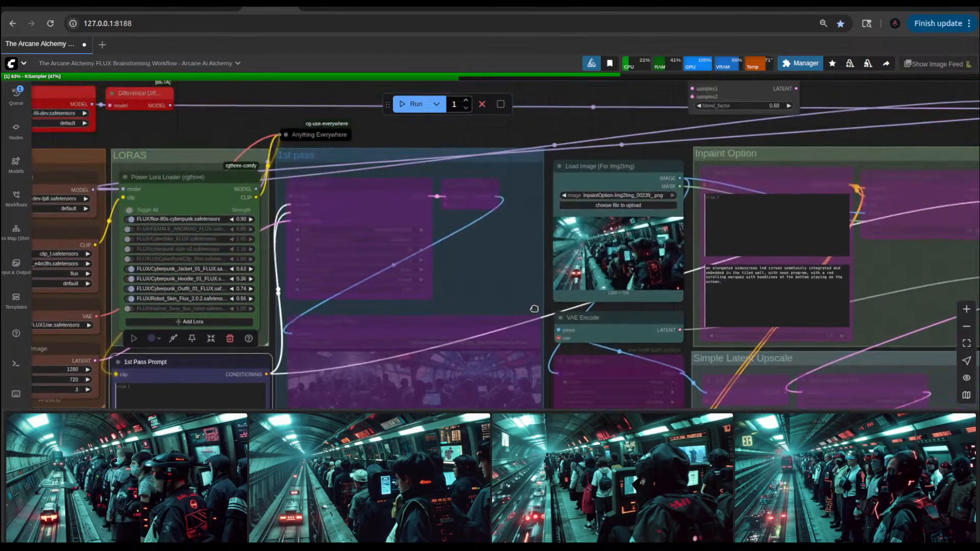
pyautogui.moveTo(642, 150); pyautogui.dragTo(551, 264)
pyautogui.moveTo(635, 200); pyautogui.dragTo(743, 158)
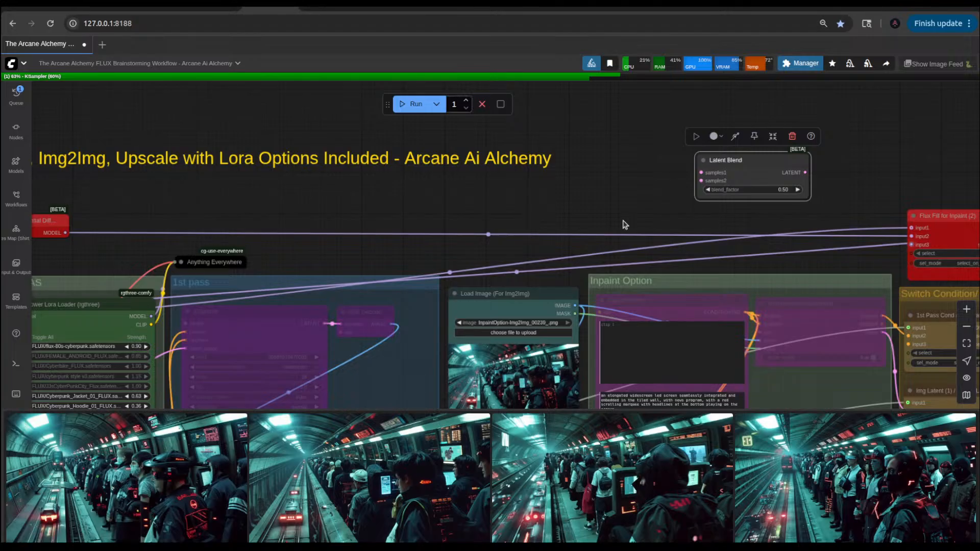
# Step: Connect the VAE Encode node's LATENT output to the samples2 input of the Latent Blend node
pyautogui.moveTo(556, 227); pyautogui.dragTo(356, 196)
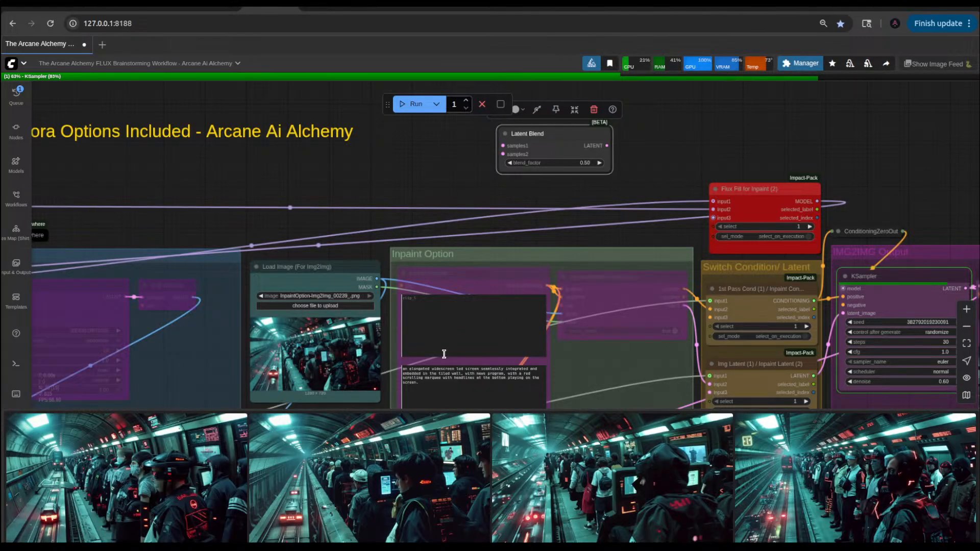
pyautogui.moveTo(392, 224); pyautogui.dragTo(437, 114)
pyautogui.click(462, 241)
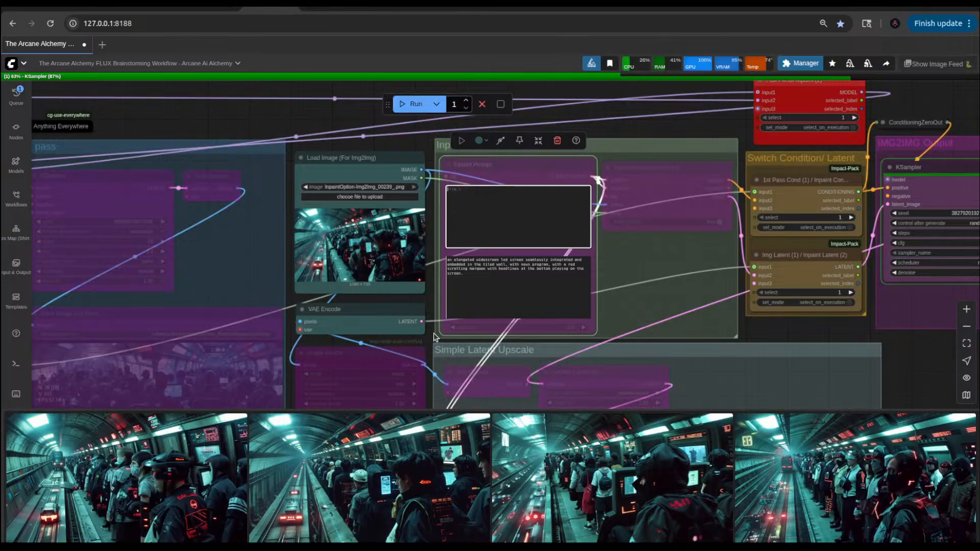
pyautogui.moveTo(430, 309); pyautogui.dragTo(441, 373)
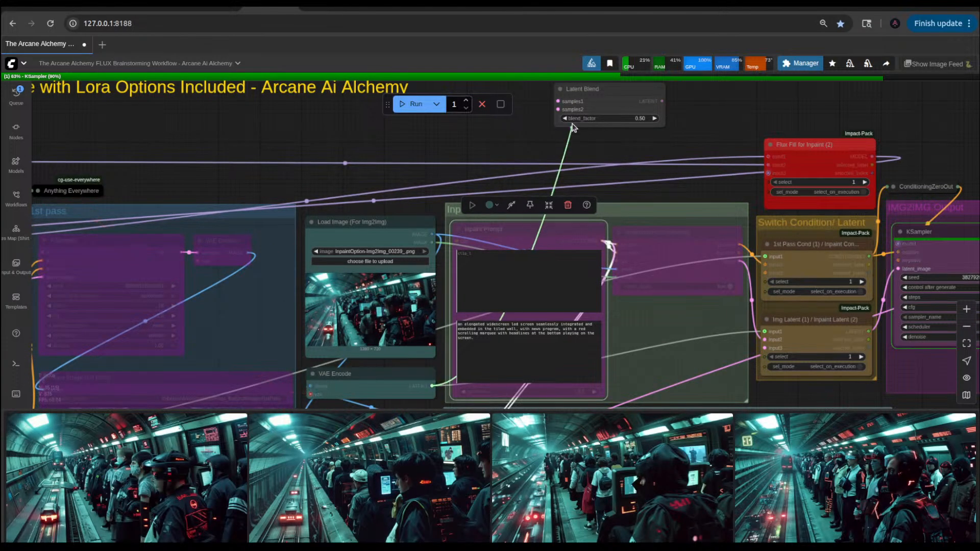
pyautogui.moveTo(559, 113); pyautogui.dragTo(682, 161)
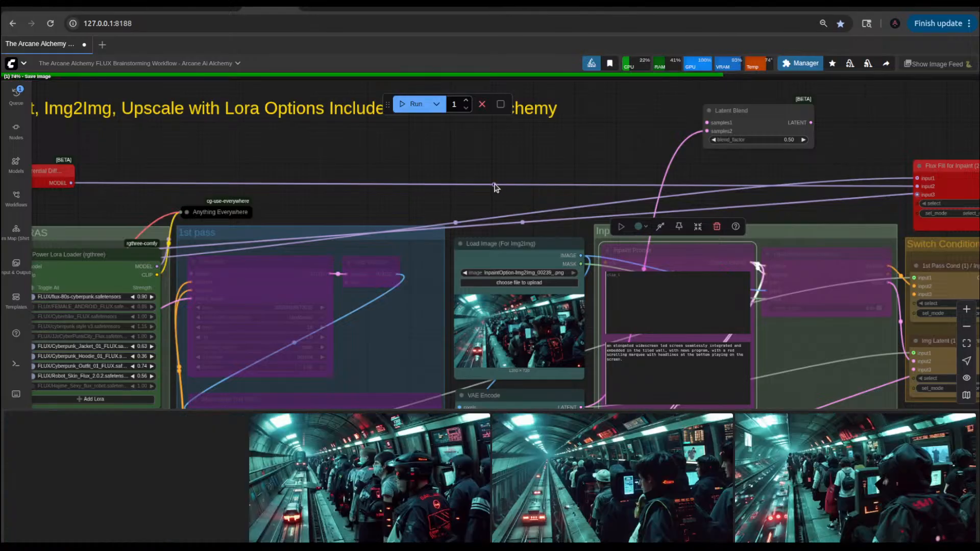
# Step: View the newest result with the seated commuters at screens enlarged, and close it
pyautogui.click(153, 489)
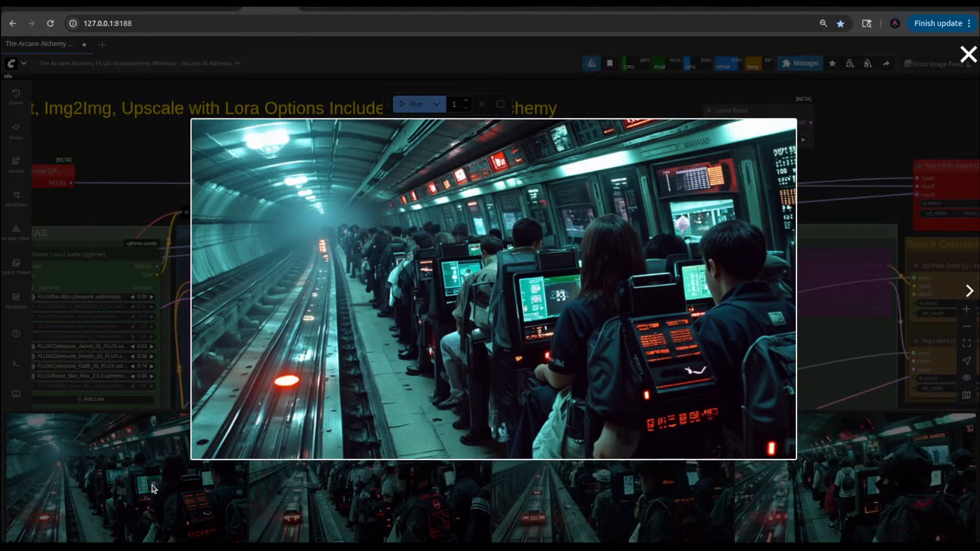
pyautogui.click(853, 169)
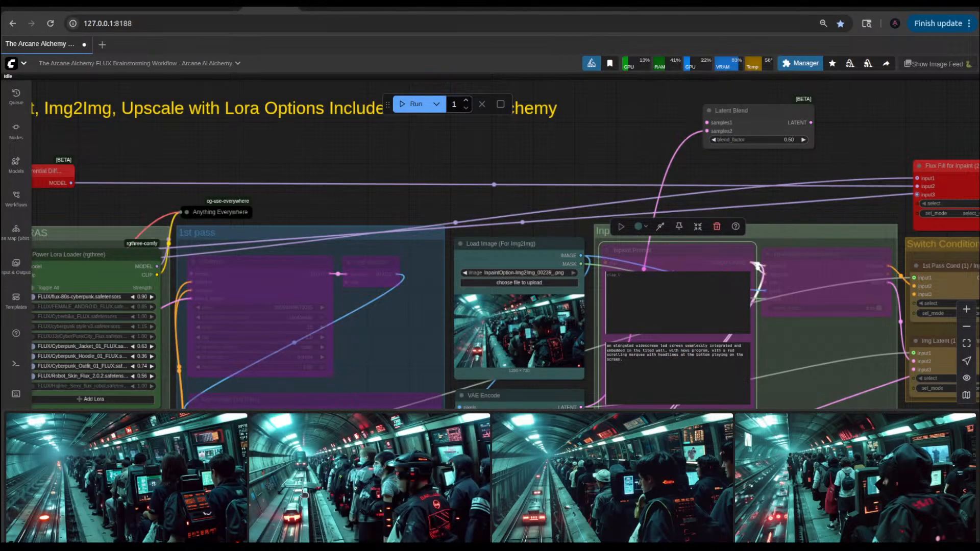
# Step: Clone the Load Image (For Img2Img) node and place the copy beside the Latent Blend node
pyautogui.moveTo(601, 149); pyautogui.dragTo(548, 234)
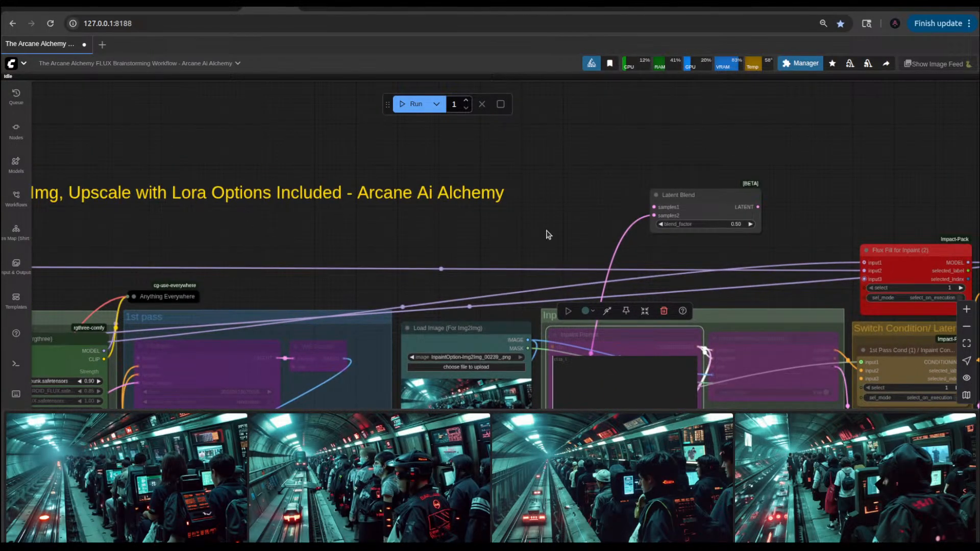
pyautogui.click(476, 331)
pyautogui.rightClick(476, 332)
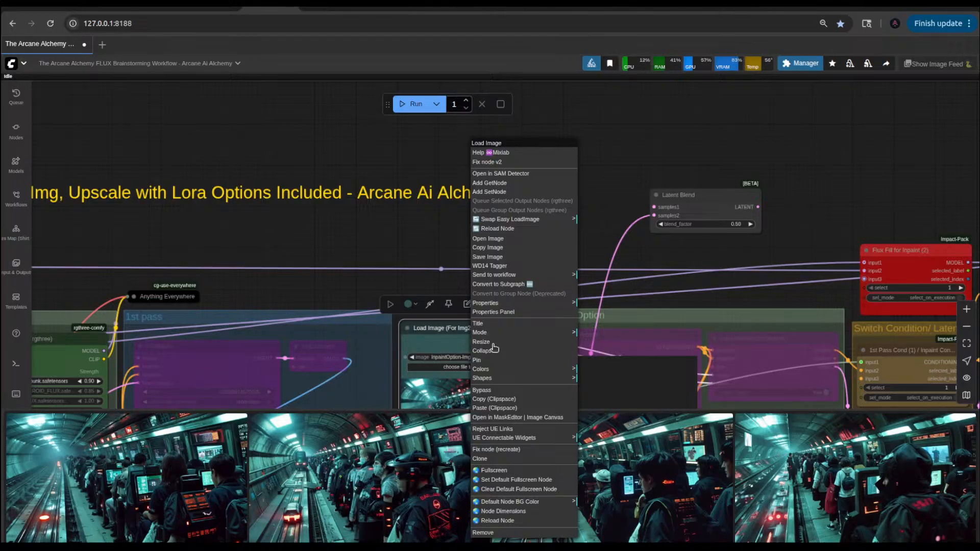
pyautogui.click(480, 458)
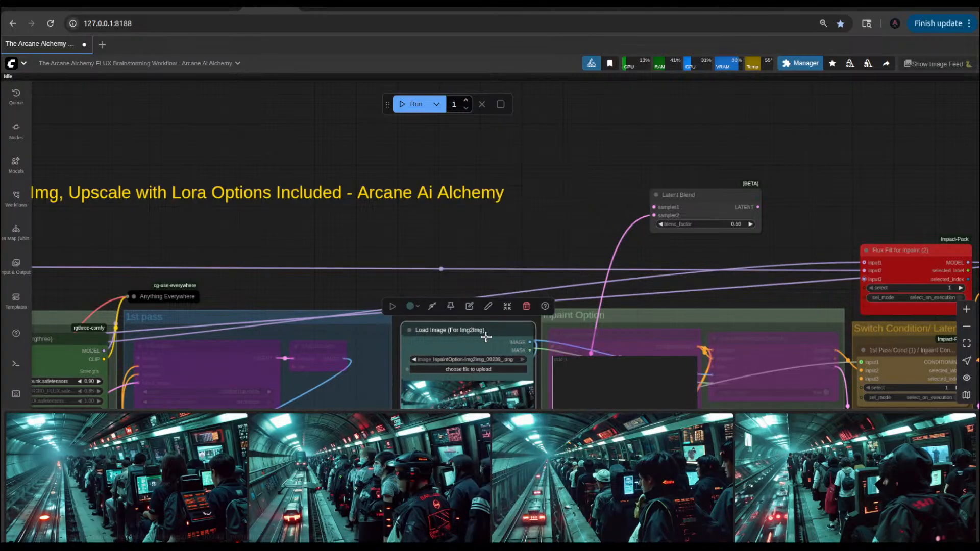
pyautogui.moveTo(460, 329); pyautogui.dragTo(550, 216)
pyautogui.moveTo(588, 175)
pyautogui.mouseDown()
pyautogui.moveTo(589, 111)
pyautogui.moveTo(565, 103)
pyautogui.mouseUp()
pyautogui.moveTo(706, 149); pyautogui.dragTo(755, 122)
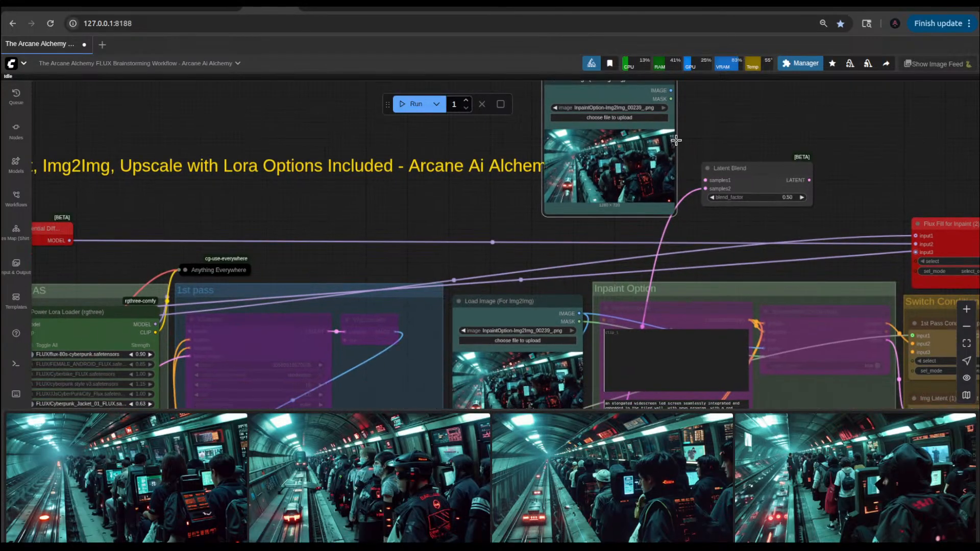
# Step: Reposition the cloned Load Image node farther from Latent Blend, directly above the original Load Image node
pyautogui.moveTo(644, 148); pyautogui.dragTo(638, 204)
pyautogui.moveTo(489, 227); pyautogui.dragTo(365, 134)
pyautogui.moveTo(445, 220); pyautogui.dragTo(368, 222)
pyautogui.moveTo(521, 139); pyautogui.dragTo(446, 152)
pyautogui.moveTo(568, 232); pyautogui.dragTo(603, 103)
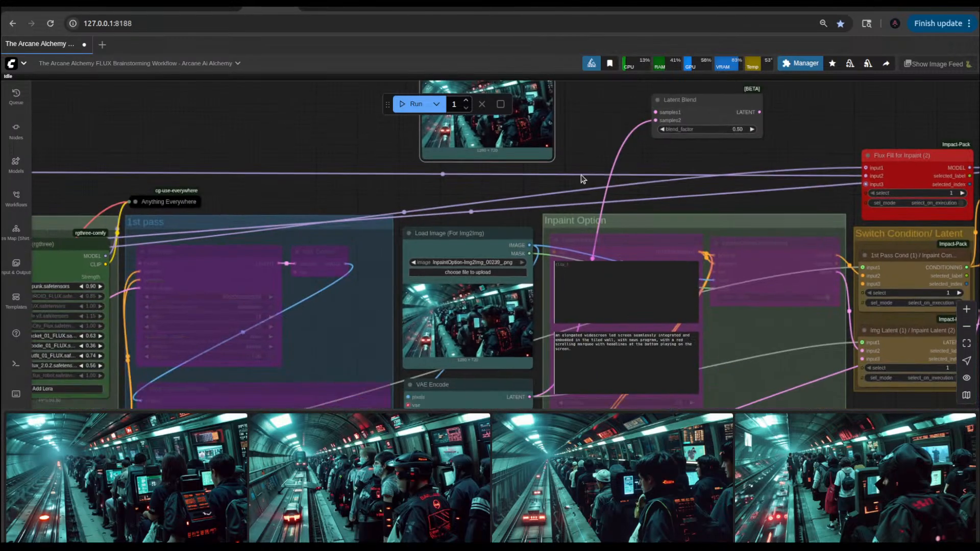
# Step: Clone the VAE Encode node and place the copy above the Latent Blend node, beside the cloned Load Image node
pyautogui.click(478, 389)
pyautogui.rightClick(478, 388)
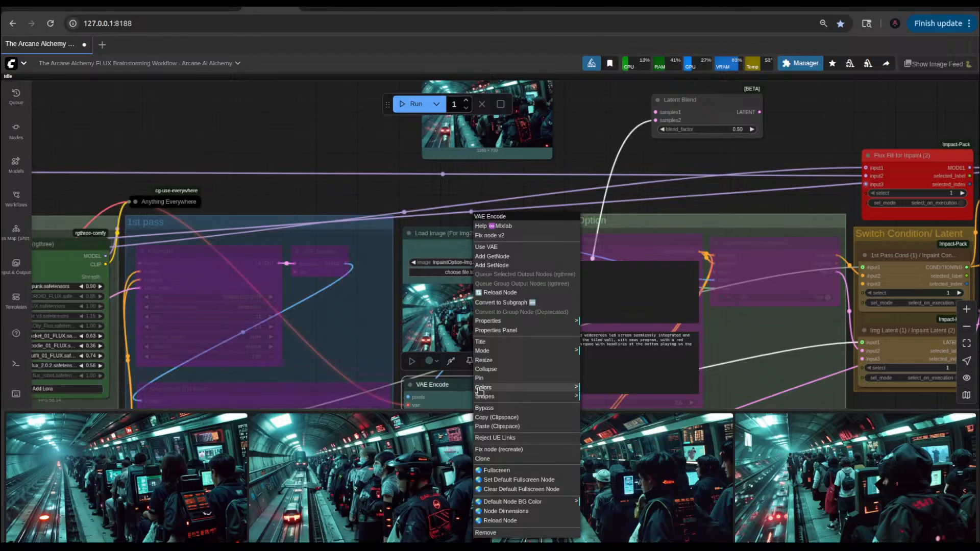
pyautogui.click(501, 459)
pyautogui.moveTo(463, 385)
pyautogui.mouseDown()
pyautogui.moveTo(513, 307)
pyautogui.moveTo(601, 86)
pyautogui.mouseUp()
pyautogui.moveTo(646, 171)
pyautogui.mouseDown()
pyautogui.moveTo(642, 299)
pyautogui.moveTo(628, 345)
pyautogui.mouseUp()
pyautogui.moveTo(553, 270); pyautogui.dragTo(611, 180)
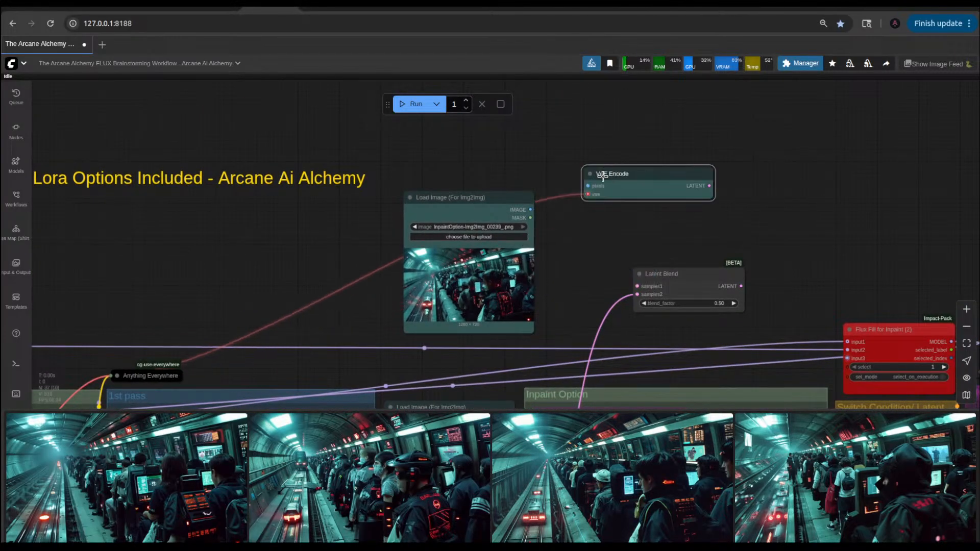
# Step: Connect the cloned Load Image's IMAGE output to the cloned VAE Encode's pixels input and its LATENT output to samples1 of Latent Blend
pyautogui.moveTo(531, 210); pyautogui.dragTo(589, 186)
pyautogui.moveTo(704, 185); pyautogui.dragTo(637, 286)
pyautogui.scroll(-3, 553, 278)
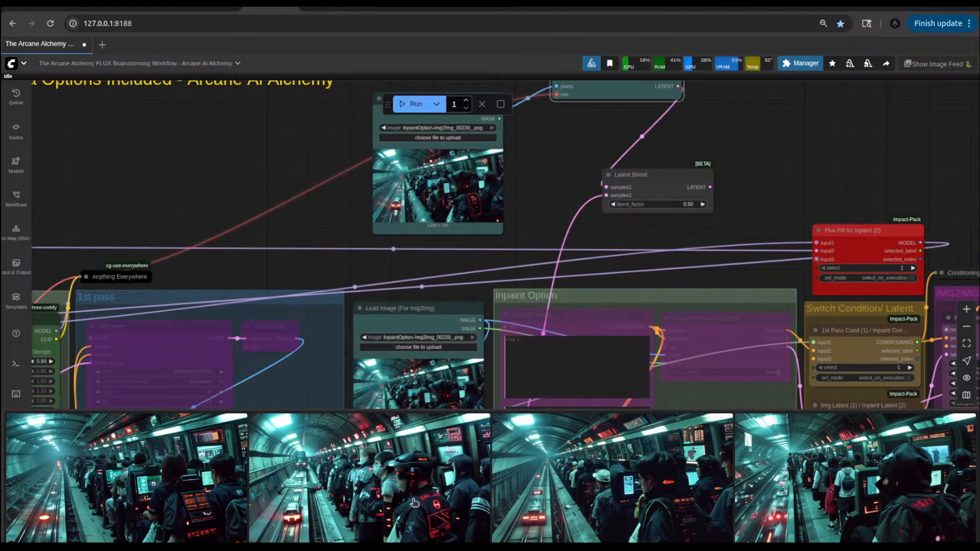
# Step: Load InpaintOption-Img2Img_00242_.png from the image feed into the cloned Load Image node and InpaintOption-Img2Img_00240_.png into the original one
pyautogui.moveTo(631, 496); pyautogui.dragTo(442, 193)
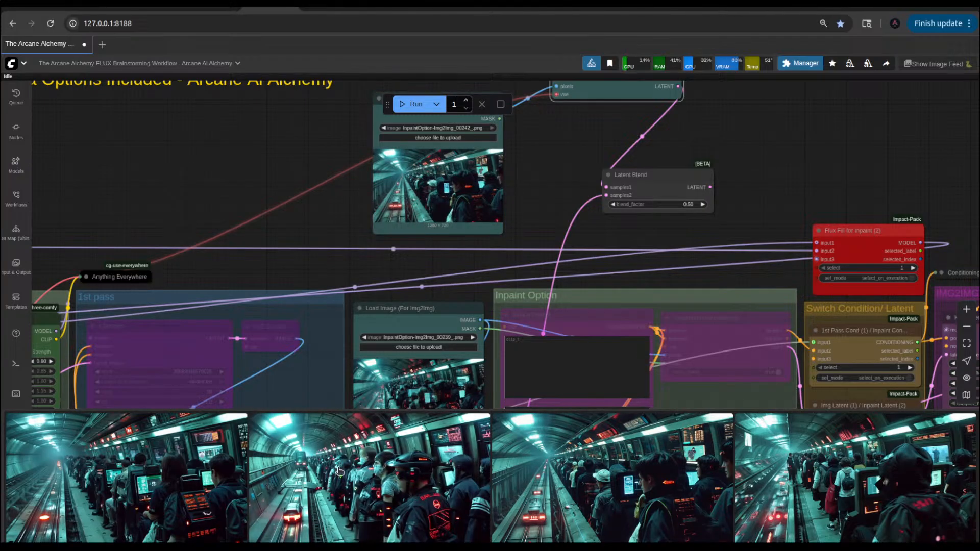
pyautogui.scroll(-5, 355, 495)
pyautogui.scroll(-2, 355, 496)
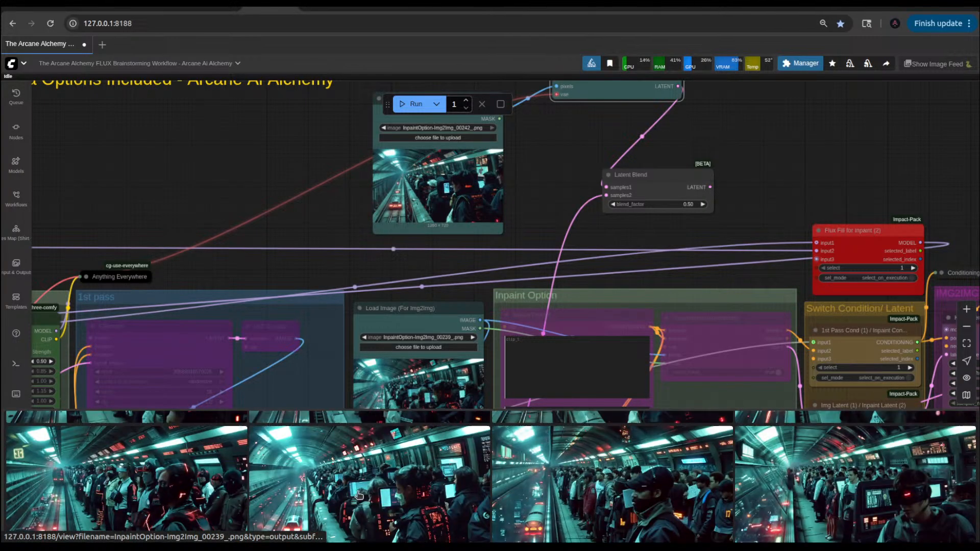
pyautogui.scroll(-1, 337, 500)
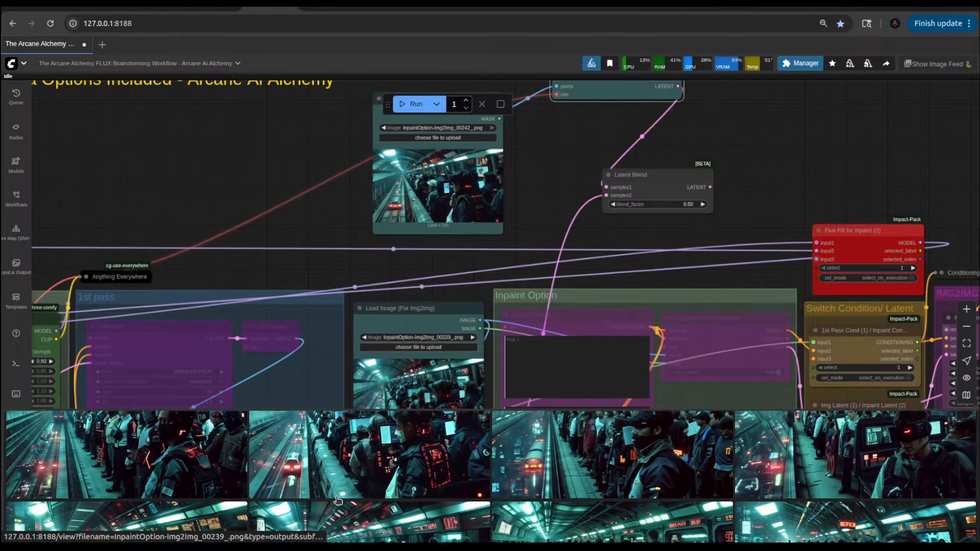
pyautogui.scroll(1, 337, 500)
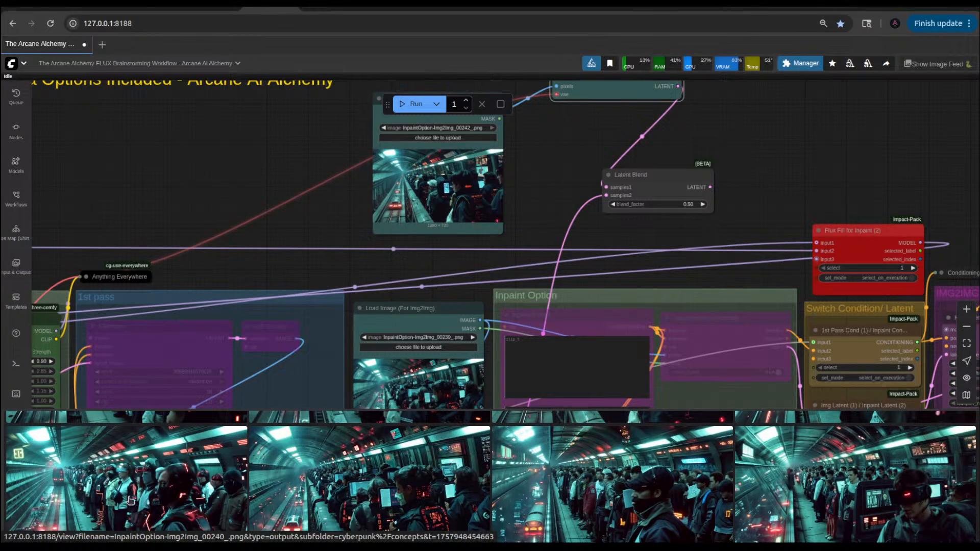
pyautogui.moveTo(284, 221); pyautogui.dragTo(319, 190)
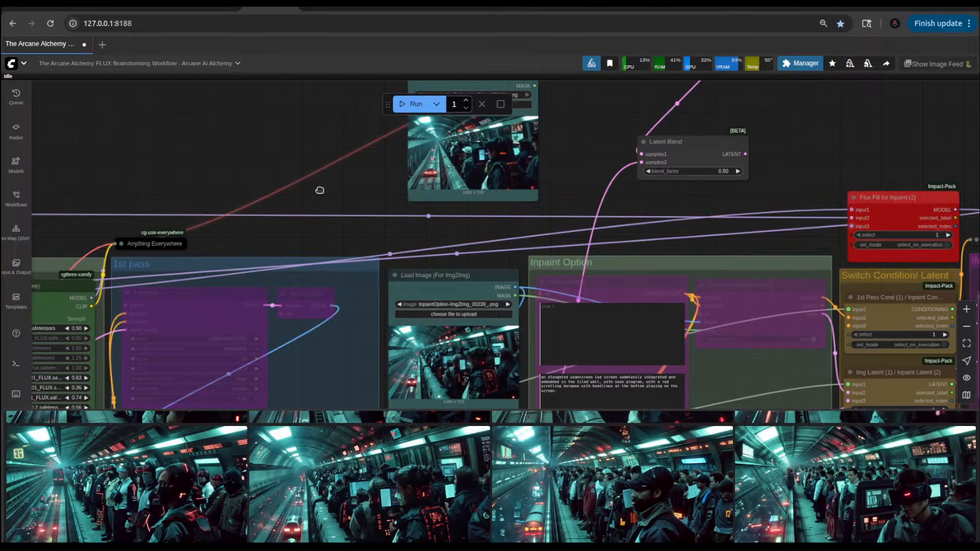
pyautogui.scroll(4, 480, 337)
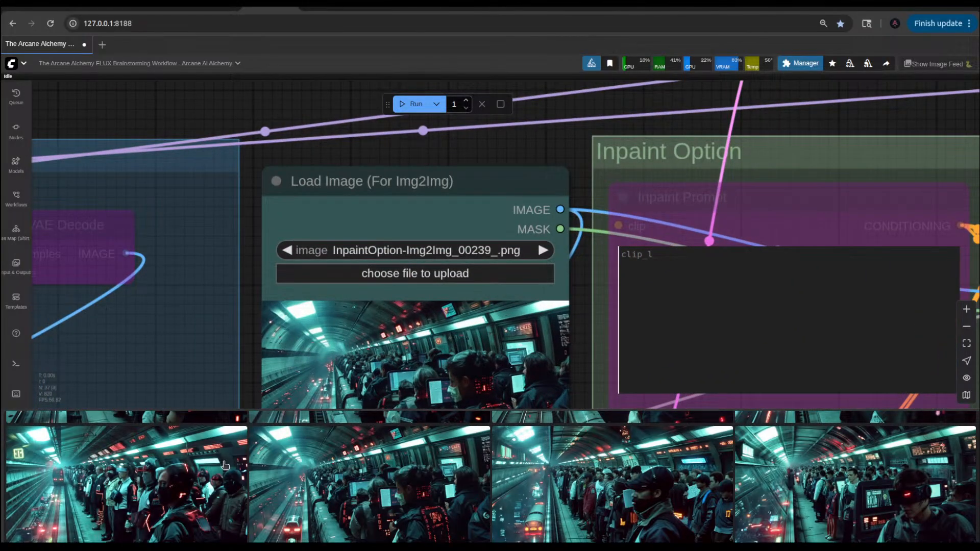
pyautogui.moveTo(148, 511); pyautogui.dragTo(456, 353)
# Step: Move the cloned VAE Encode node up against the output side of the cloned Load Image node
pyautogui.scroll(-3, 535, 153)
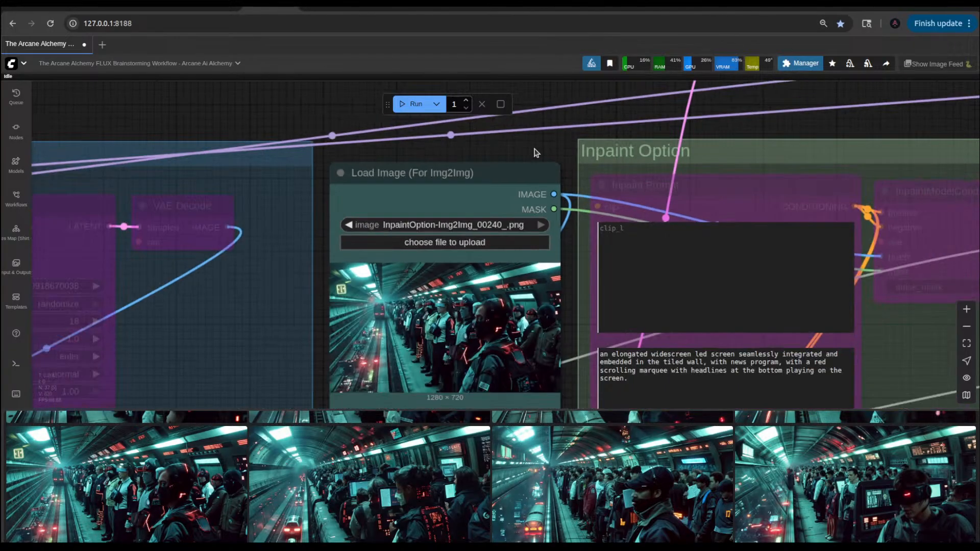
pyautogui.moveTo(536, 153); pyautogui.dragTo(398, 299)
pyautogui.scroll(-5, 493, 240)
pyautogui.moveTo(505, 186); pyautogui.dragTo(463, 285)
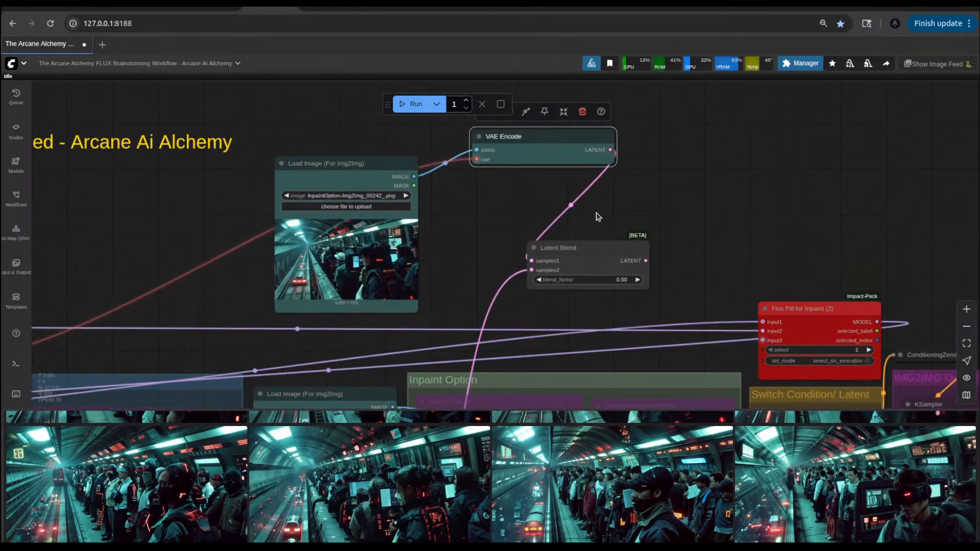
pyautogui.moveTo(521, 153); pyautogui.dragTo(466, 187)
# Step: Add a VAE Decode node to Latent Blend's LATENT output and a Save Image node to the decoder's IMAGE output
pyautogui.moveTo(645, 260); pyautogui.dragTo(688, 236)
pyautogui.click(710, 291)
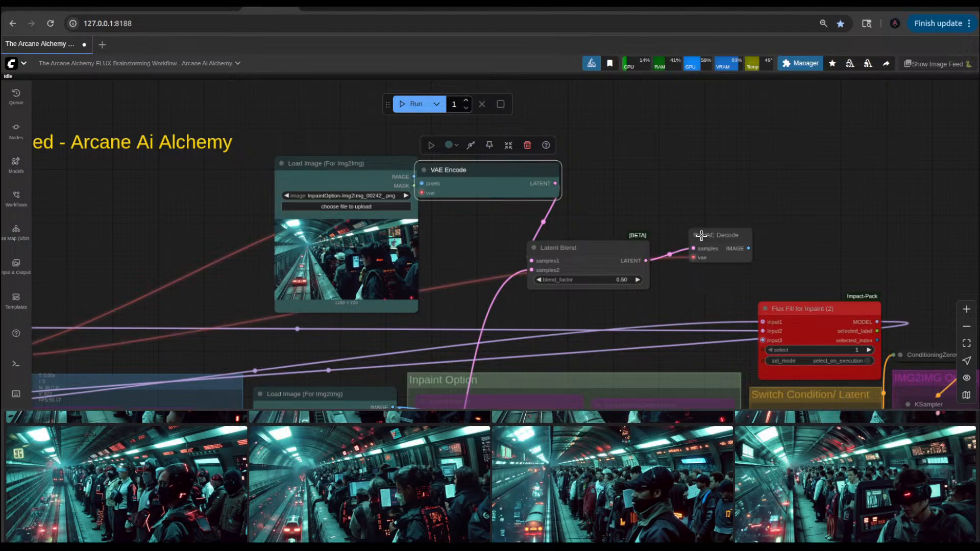
pyautogui.moveTo(701, 235); pyautogui.dragTo(773, 177)
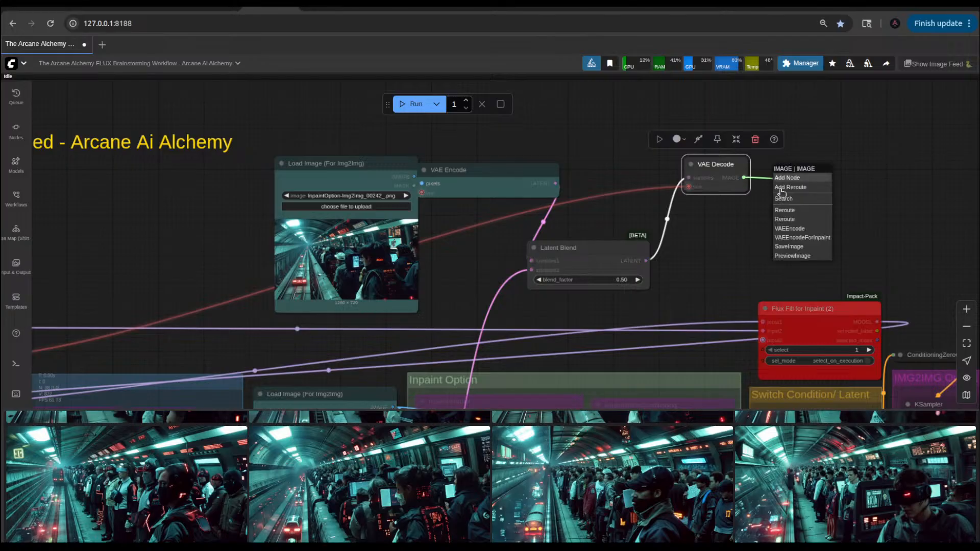
pyautogui.click(791, 246)
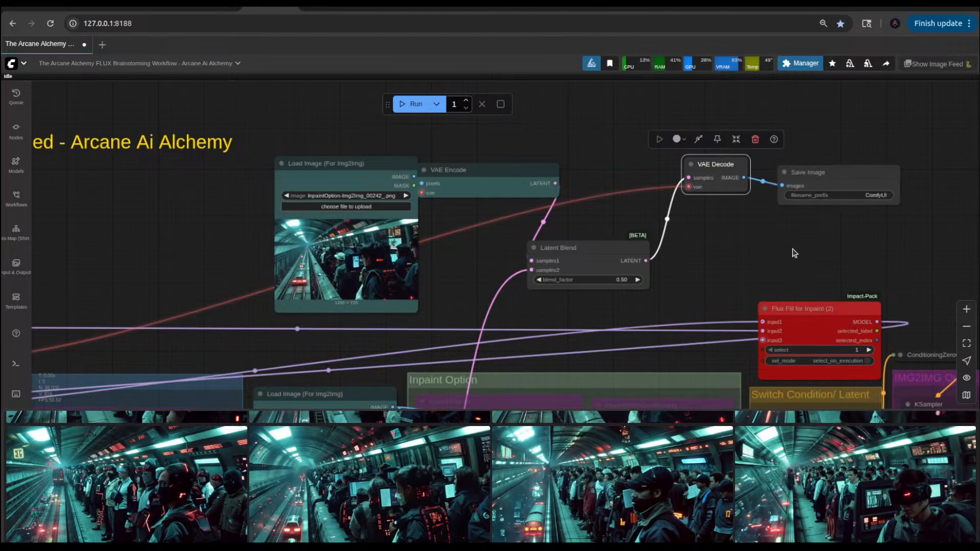
# Step: Set the new Save Image node's filename_prefix to cyberpunk/concepts/mergedLat
pyautogui.moveTo(744, 243); pyautogui.dragTo(563, 264)
pyautogui.scroll(4, 683, 261)
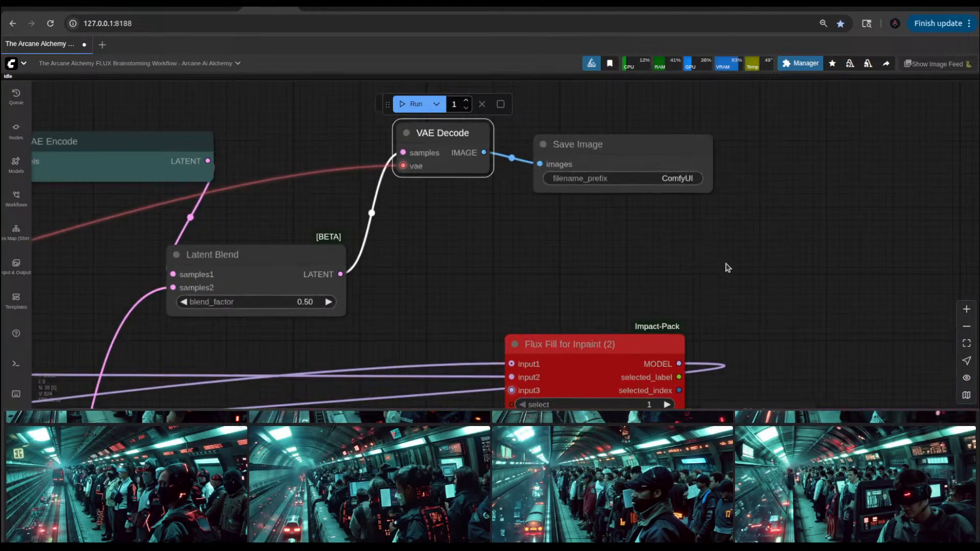
pyautogui.moveTo(727, 275); pyautogui.dragTo(668, 241)
pyautogui.moveTo(751, 293); pyautogui.dragTo(670, 181)
pyautogui.scroll(-5, 681, 191)
pyautogui.moveTo(750, 191); pyautogui.dragTo(713, 357)
pyautogui.scroll(5, 716, 307)
pyautogui.scroll(-5, 789, 293)
pyautogui.moveTo(650, 265); pyautogui.dragTo(730, 332)
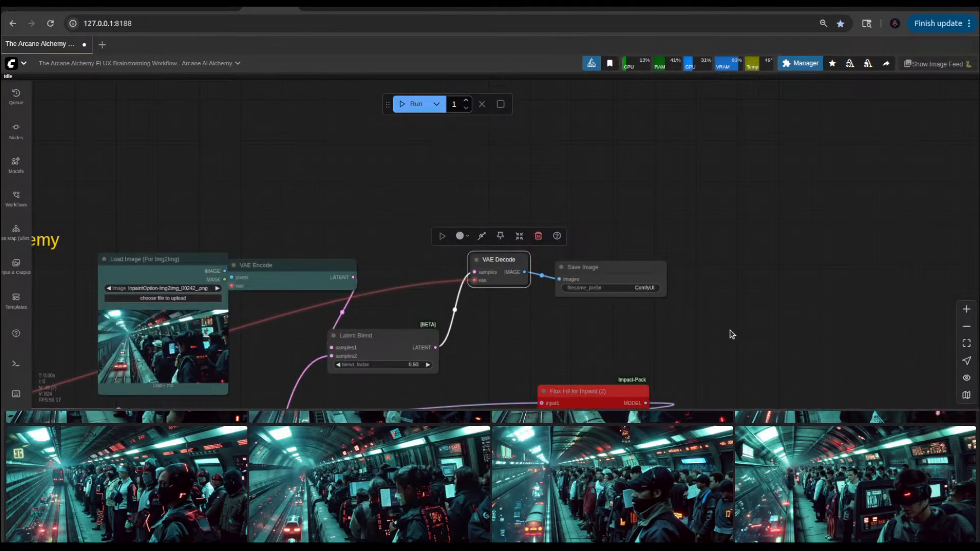
pyautogui.click(634, 289)
pyautogui.write('cyberpunk/concepts/merged')
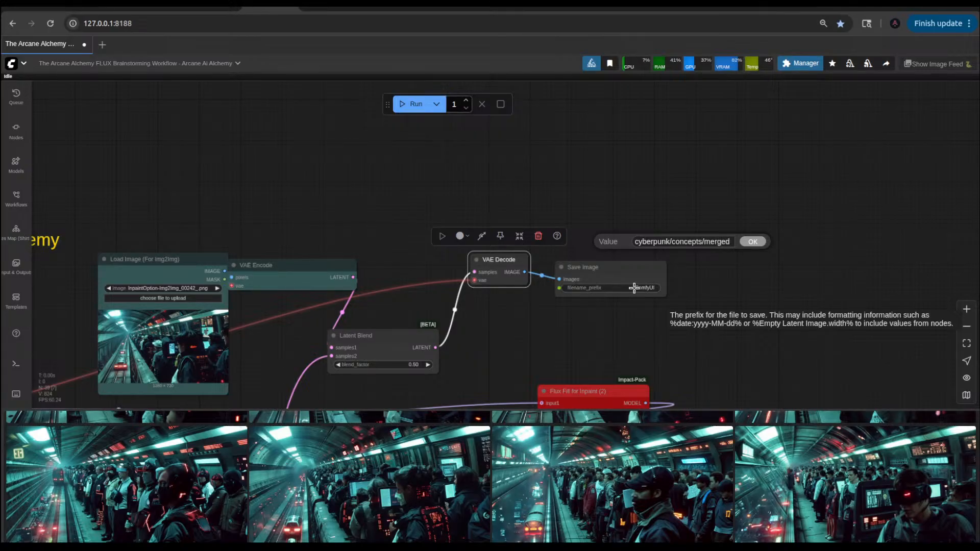
pyautogui.write('Lat')
pyautogui.press('Return')
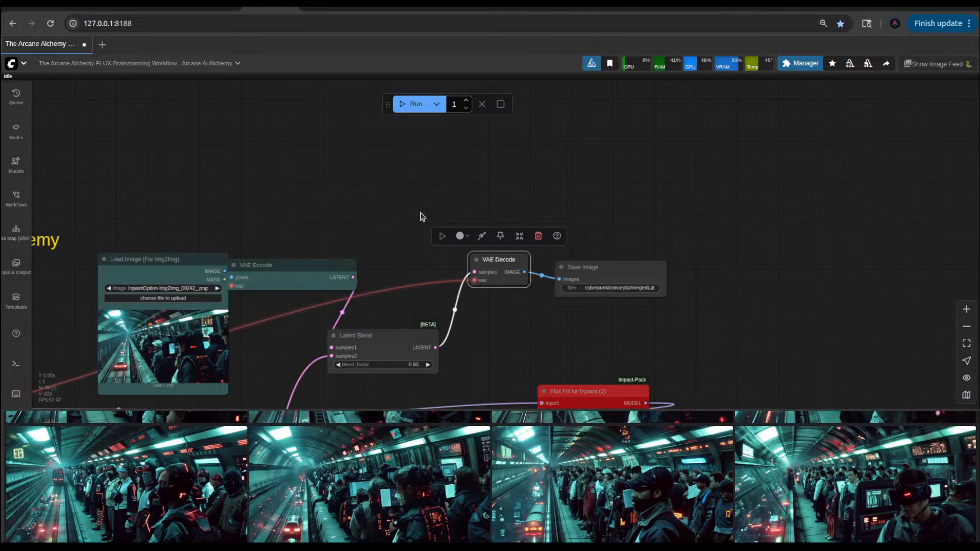
# Step: Execute the workflow only up to the mergedLat Save Image node and inspect the blended picture
pyautogui.click(575, 266)
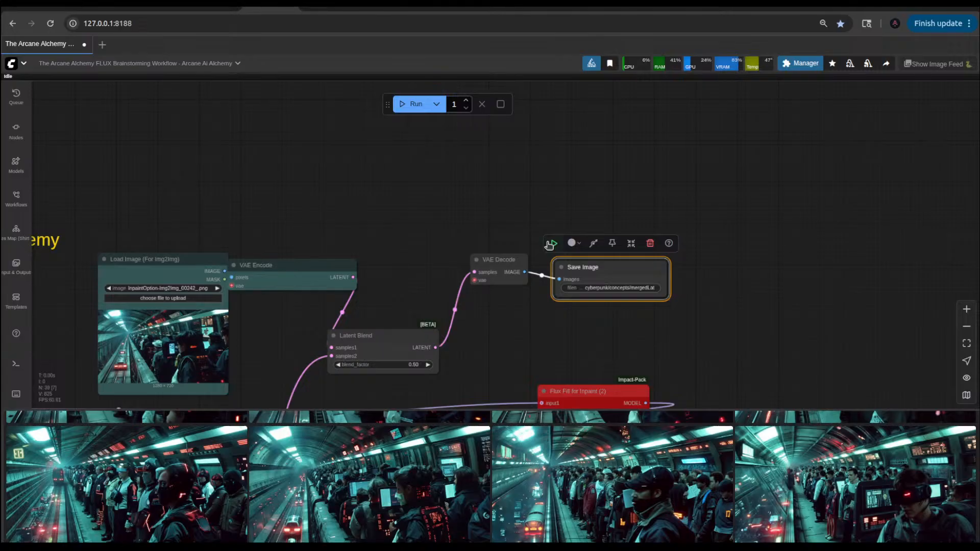
pyautogui.click(549, 245)
pyautogui.scroll(-3, 415, 247)
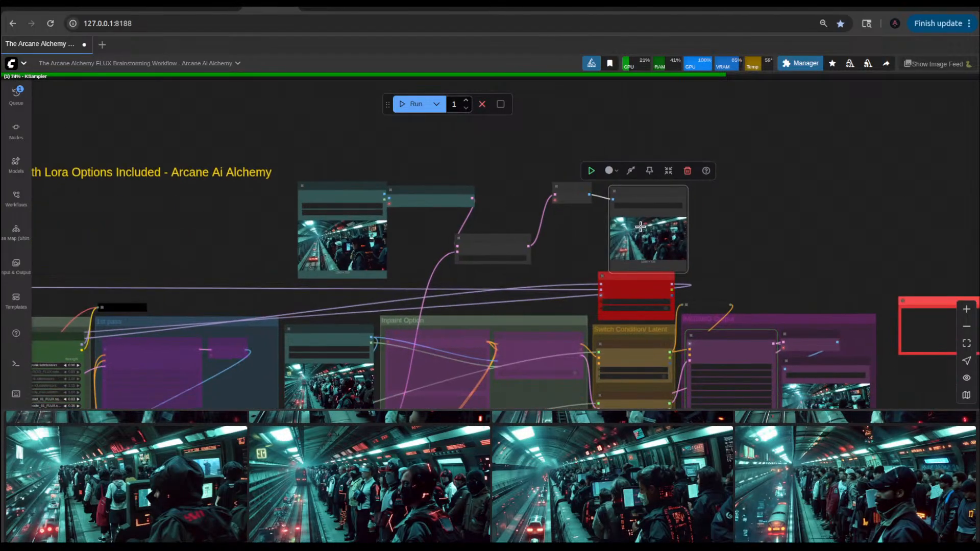
pyautogui.scroll(10, 641, 227)
pyautogui.scroll(-5, 659, 250)
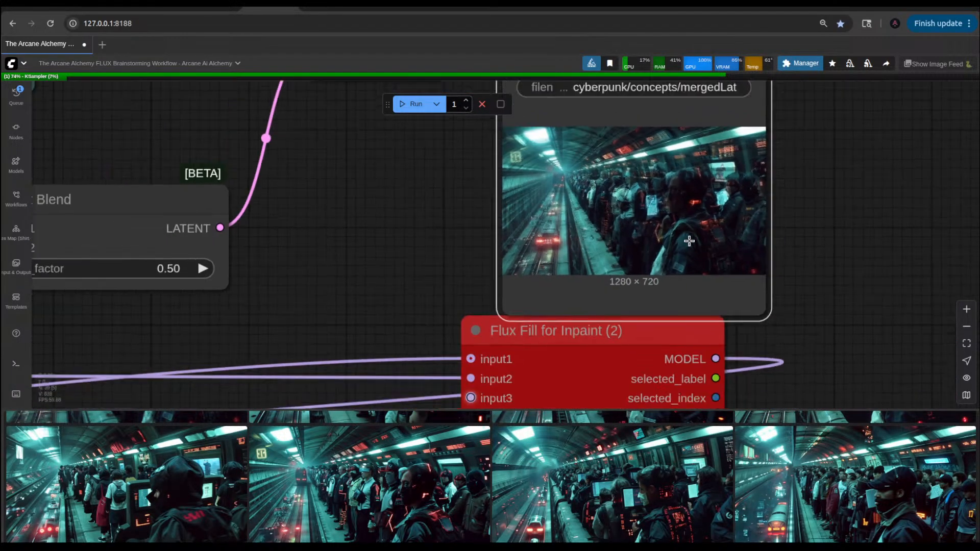
pyautogui.scroll(3, 740, 237)
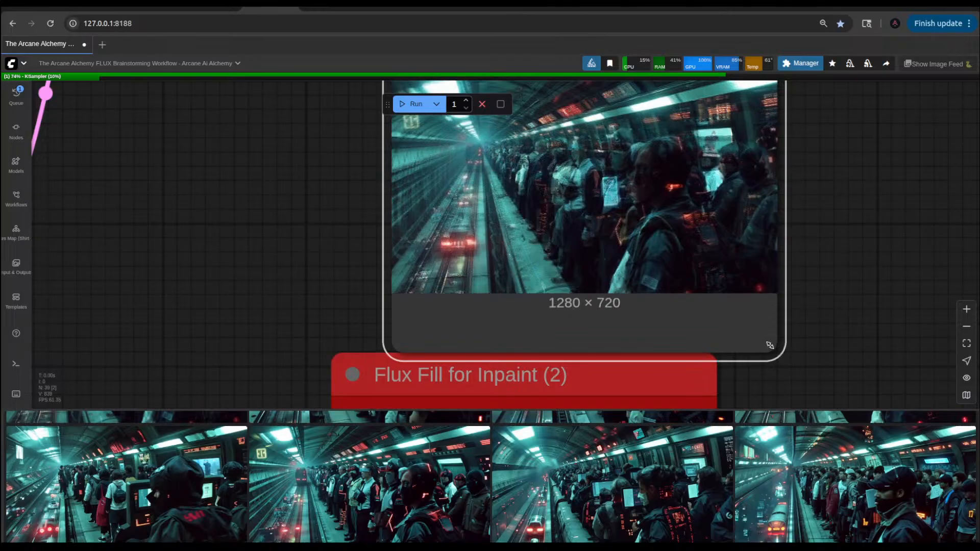
# Step: Enlarge the mergedLat Save Image node and move it clear of the Flux Fill for Inpaint (2) node
pyautogui.moveTo(769, 345); pyautogui.dragTo(855, 304)
pyautogui.scroll(-5, 329, 306)
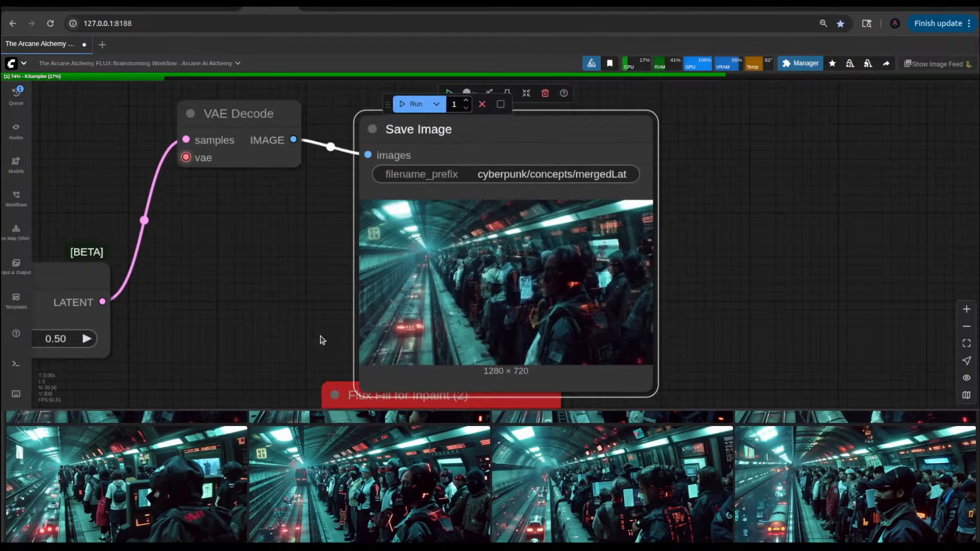
pyautogui.scroll(-2, 432, 287)
pyautogui.scroll(-2, 430, 288)
pyautogui.scroll(-2, 459, 327)
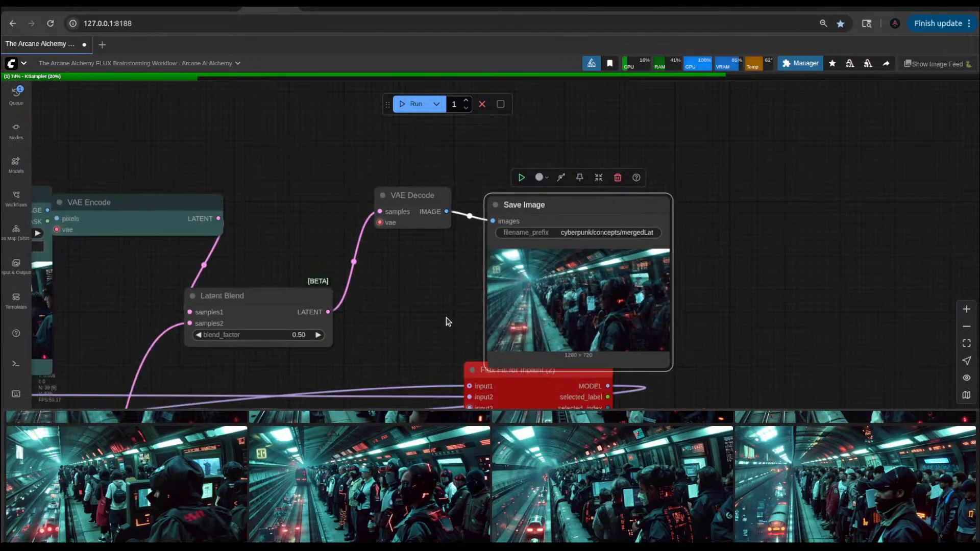
pyautogui.scroll(-1, 448, 321)
pyautogui.moveTo(524, 164); pyautogui.dragTo(547, 118)
# Step: Set the Latent Blend node's blend_factor to 0.75
pyautogui.scroll(5, 456, 267)
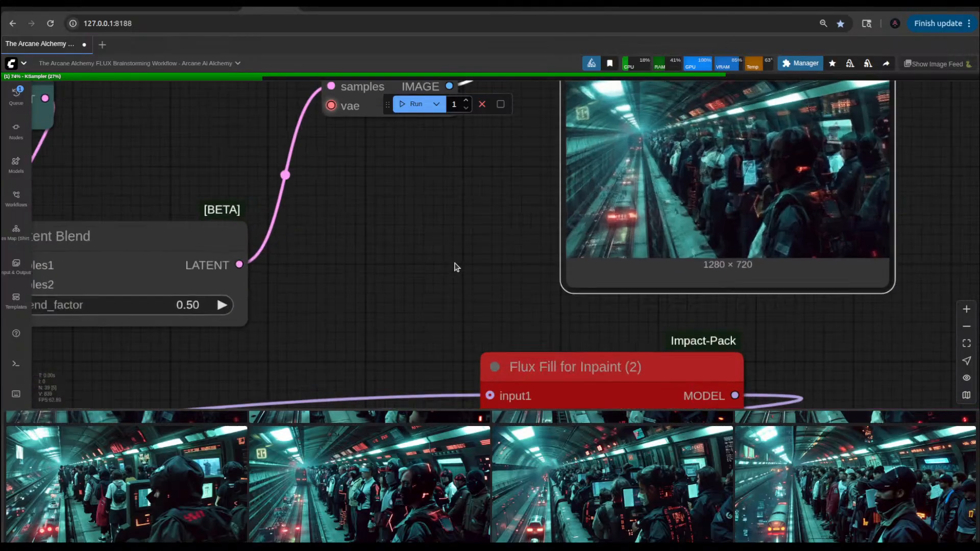
pyautogui.scroll(-1, 443, 273)
pyautogui.scroll(-2, 408, 286)
pyautogui.scroll(-2, 390, 293)
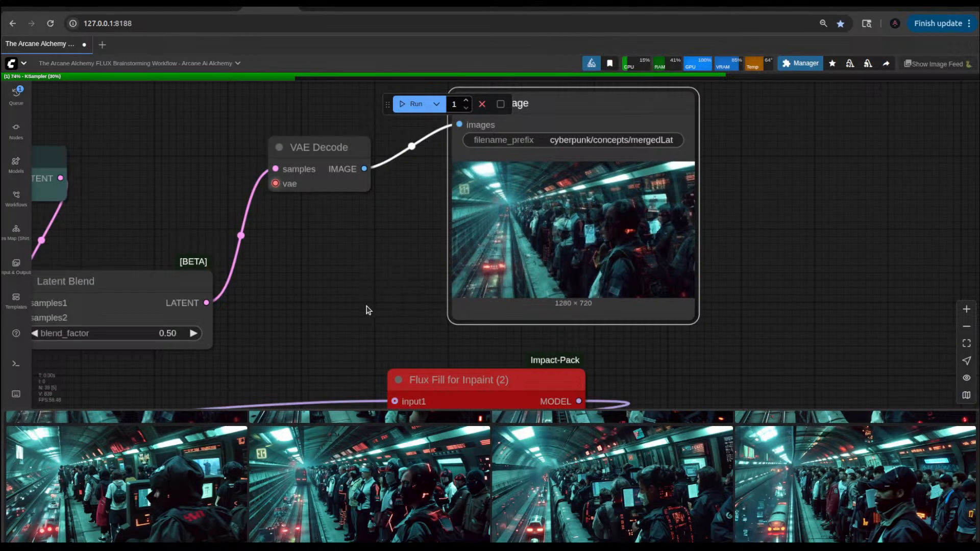
pyautogui.moveTo(367, 309); pyautogui.dragTo(693, 317)
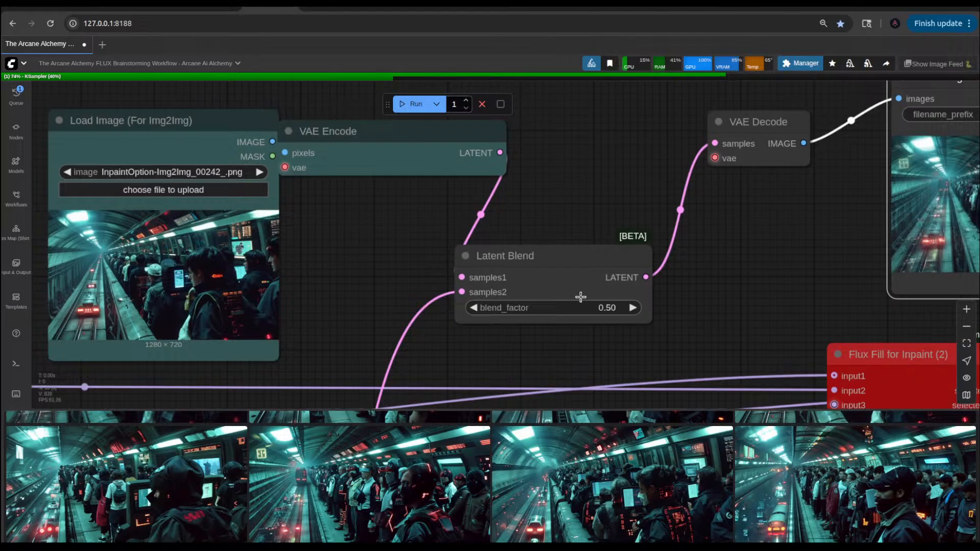
pyautogui.click(612, 307)
pyautogui.press('BackSpace')
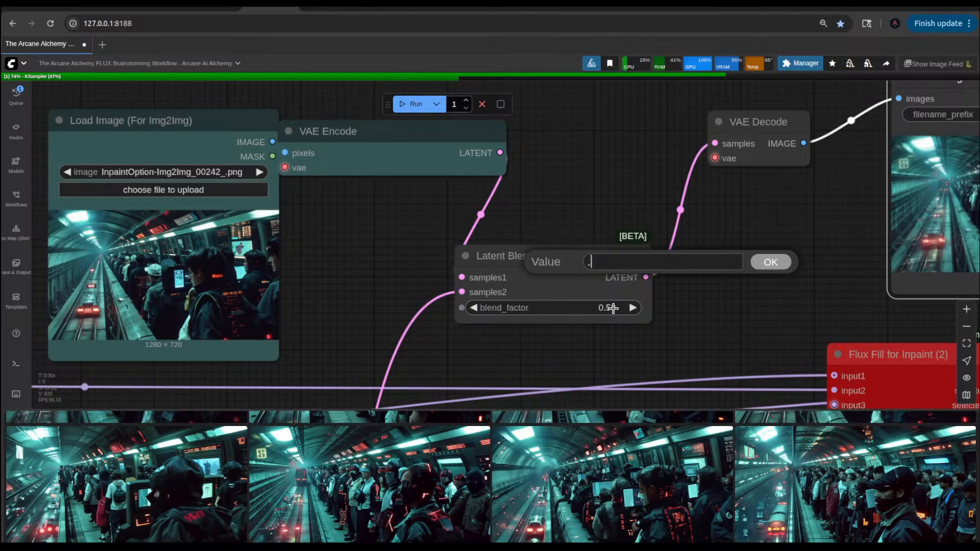
pyautogui.write('0.75')
pyautogui.press('Return')
# Step: Examine the new result in the IMG2IMG output's Save Image node, closely checking the waiting commuters
pyautogui.scroll(-5, 728, 276)
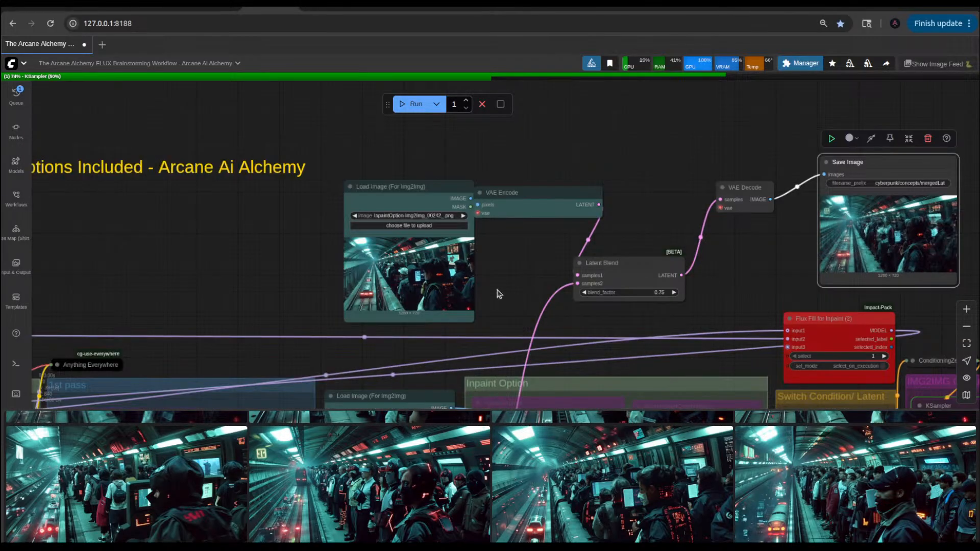
pyautogui.moveTo(499, 294); pyautogui.dragTo(544, 230)
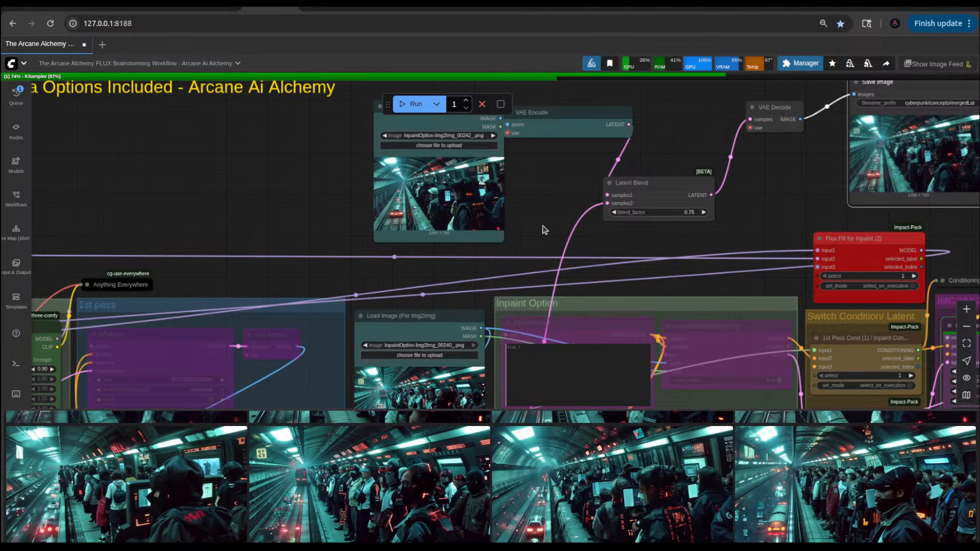
pyautogui.scroll(-6, 544, 230)
pyautogui.moveTo(408, 255); pyautogui.dragTo(391, 152)
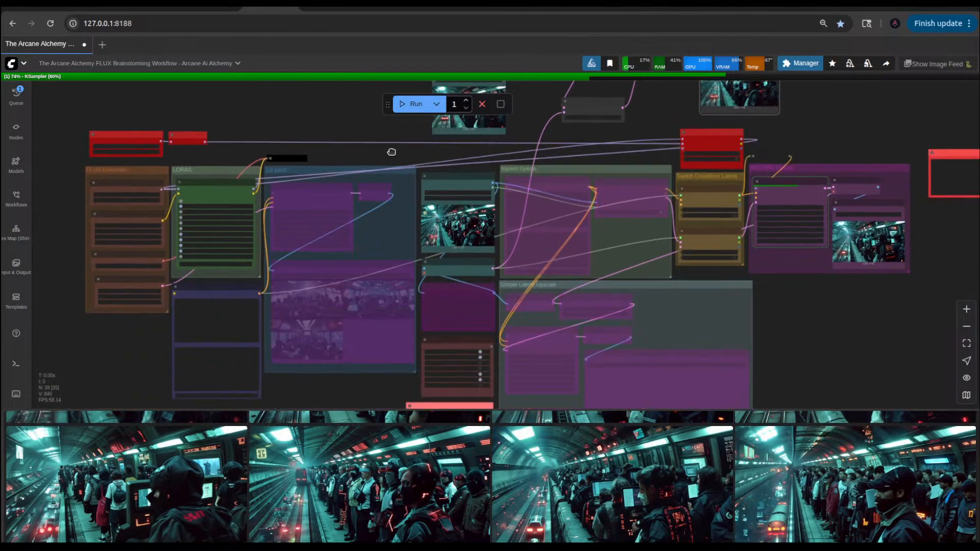
pyautogui.moveTo(844, 323); pyautogui.dragTo(693, 335)
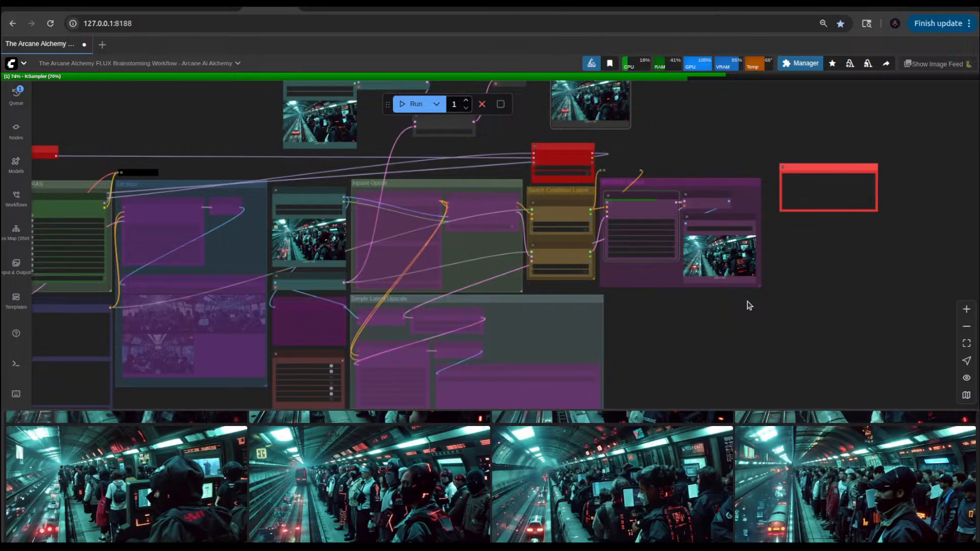
pyautogui.scroll(5, 769, 262)
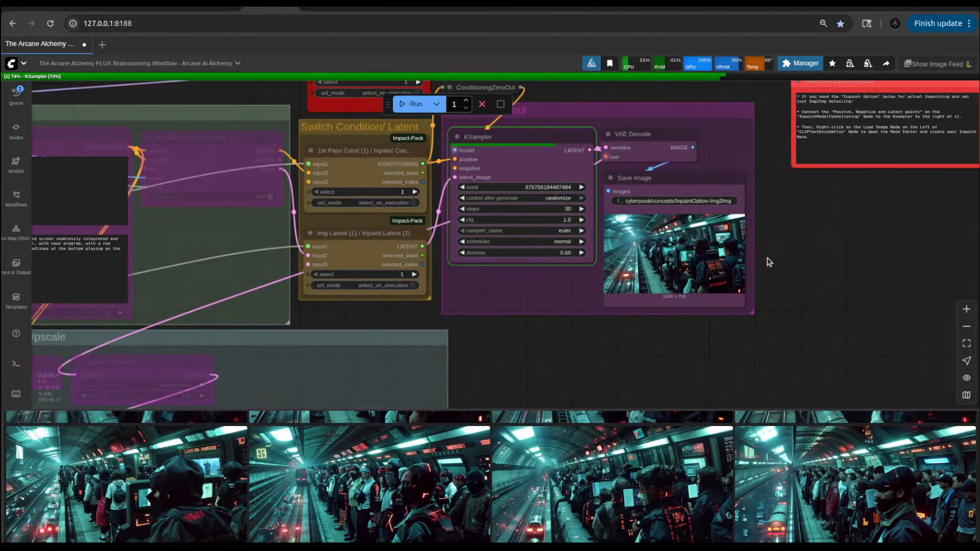
pyautogui.scroll(10, 719, 272)
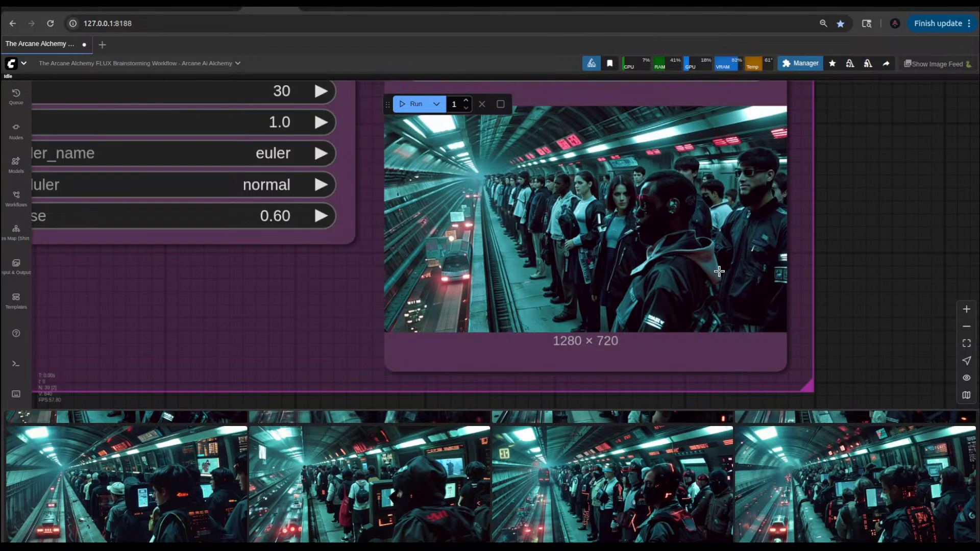
pyautogui.scroll(5, 622, 229)
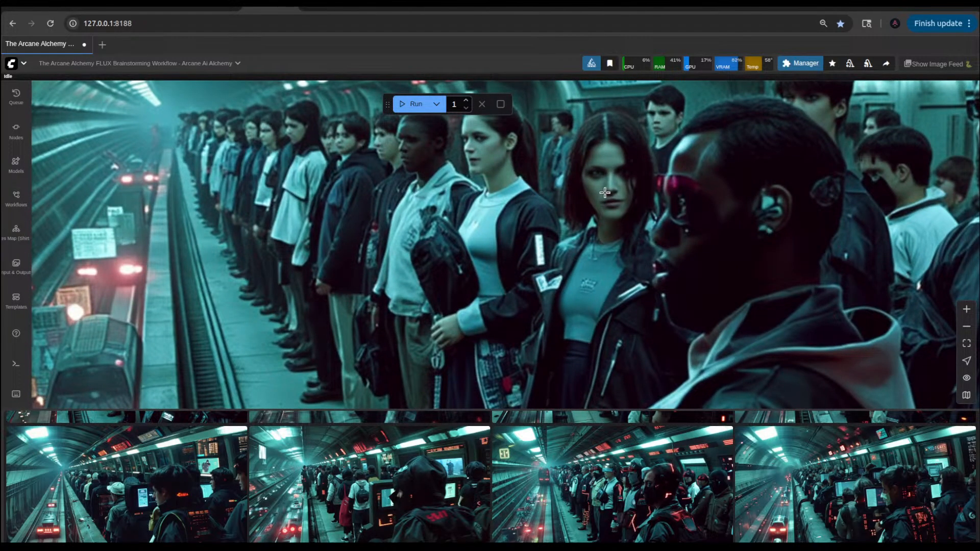
# Step: Run the workflow again after reviewing the IMG2IMG output, and inspect the blended picture in the mergedLat Save Image node
pyautogui.scroll(-5, 605, 193)
pyautogui.scroll(-5, 752, 233)
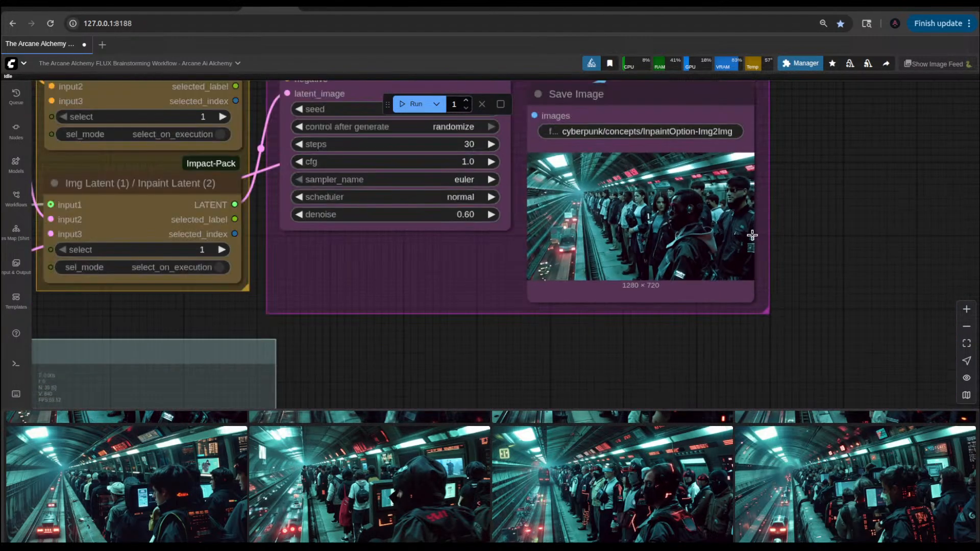
pyautogui.scroll(-5, 812, 215)
pyautogui.scroll(9, 690, 212)
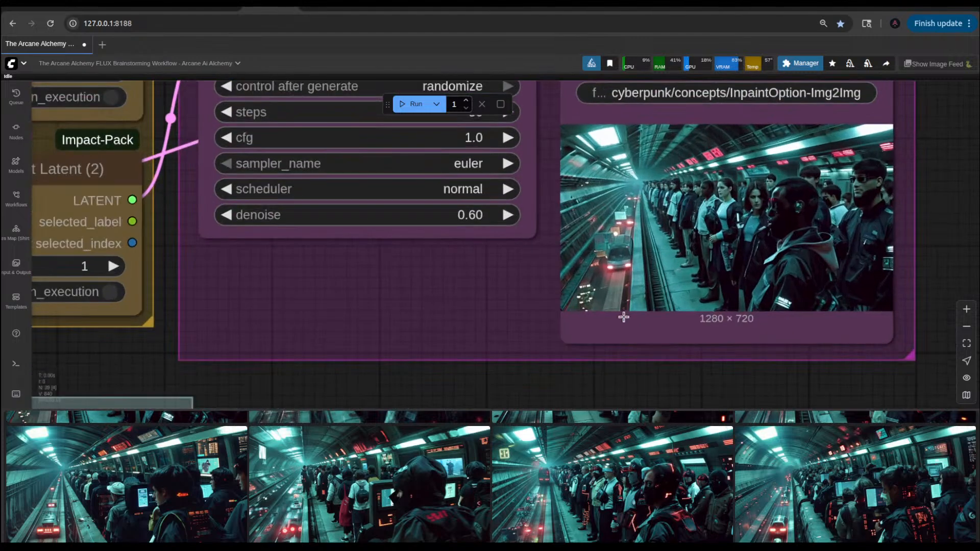
pyautogui.scroll(-8, 623, 317)
pyautogui.scroll(-3, 623, 321)
pyautogui.moveTo(542, 381); pyautogui.dragTo(733, 333)
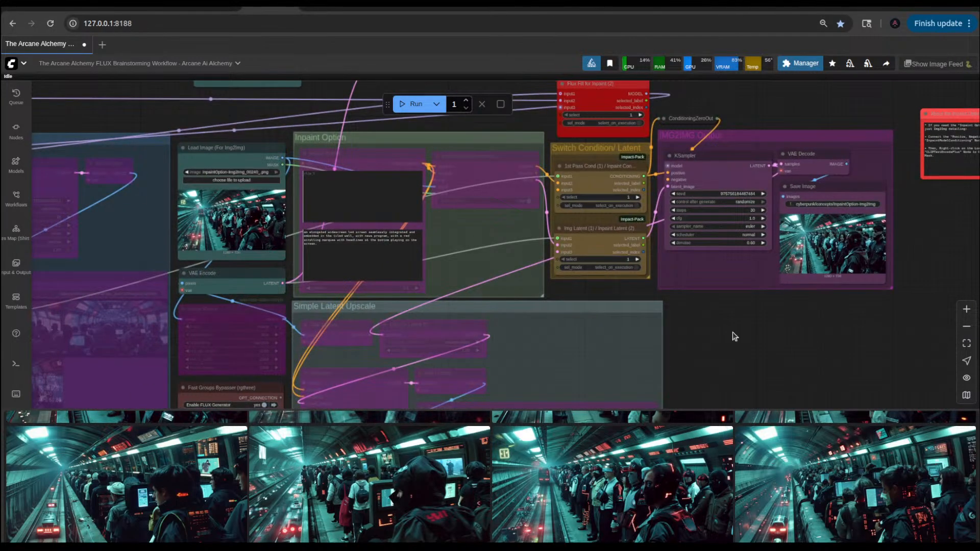
pyautogui.scroll(-8, 733, 336)
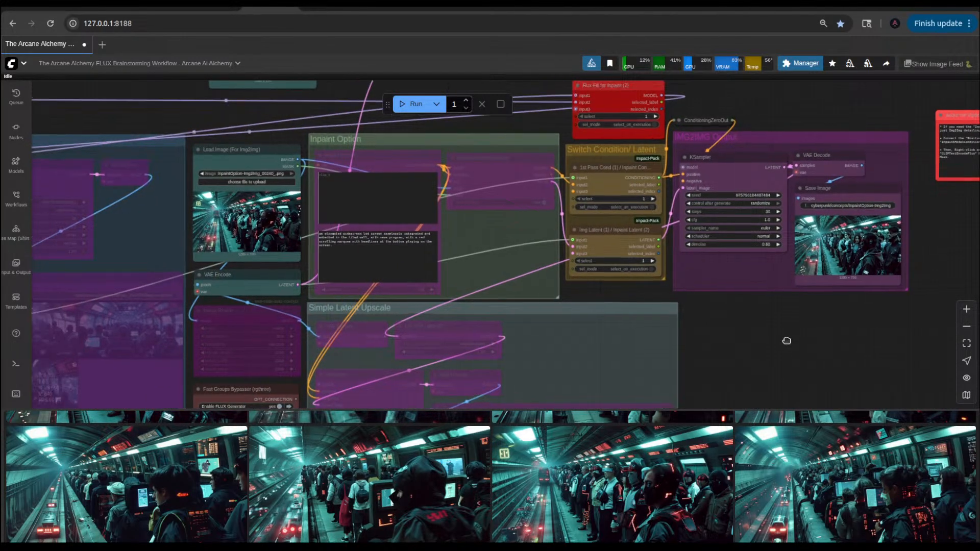
pyautogui.moveTo(780, 354); pyautogui.dragTo(732, 381)
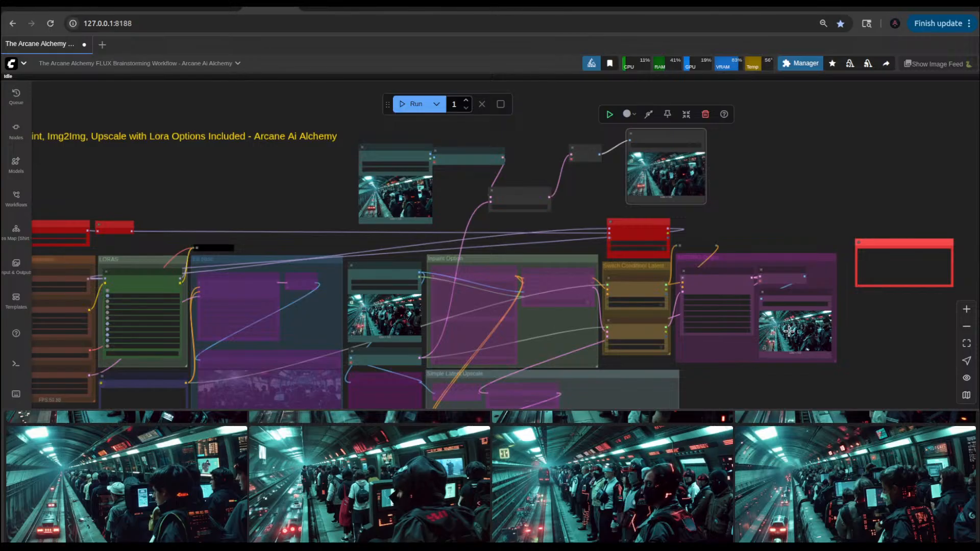
pyautogui.click(609, 114)
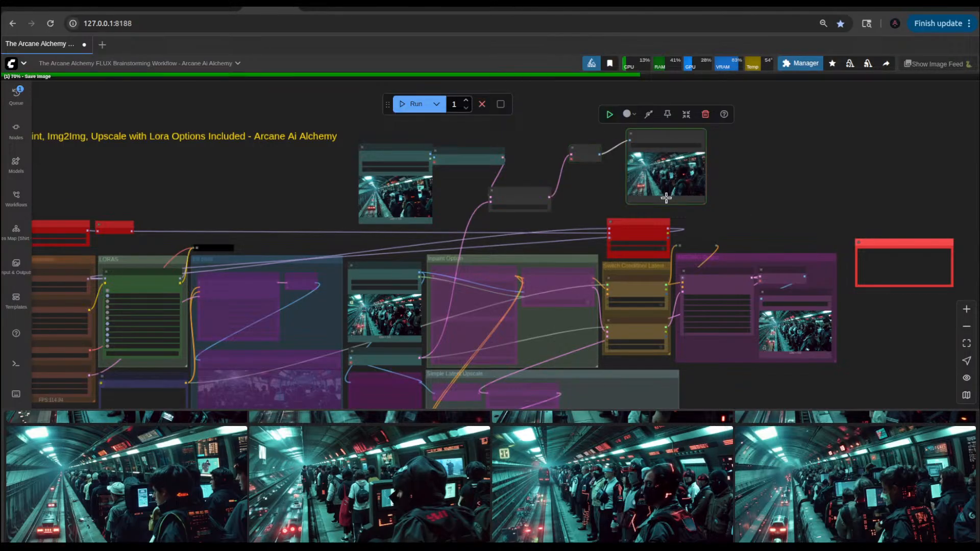
pyautogui.scroll(10, 691, 197)
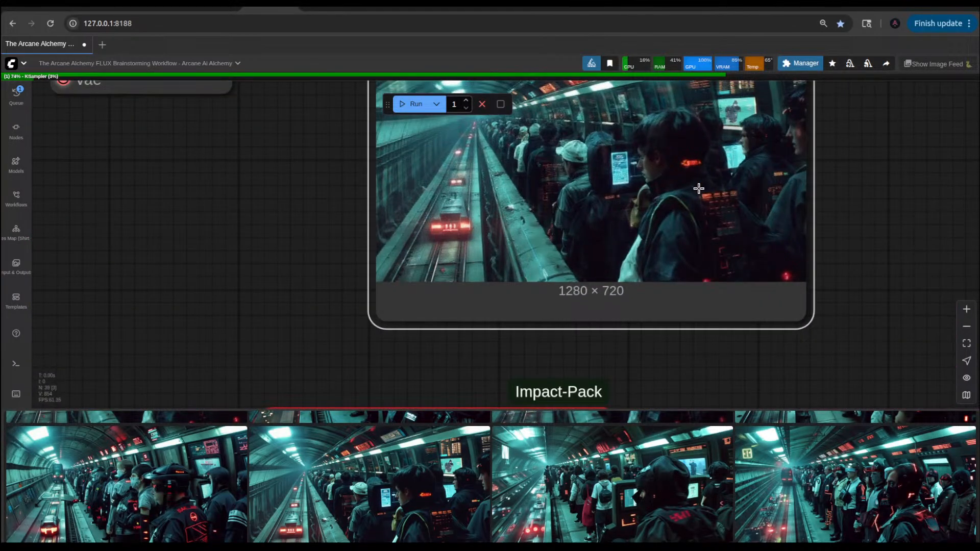
pyautogui.scroll(-5, 698, 189)
pyautogui.moveTo(457, 204); pyautogui.dragTo(493, 285)
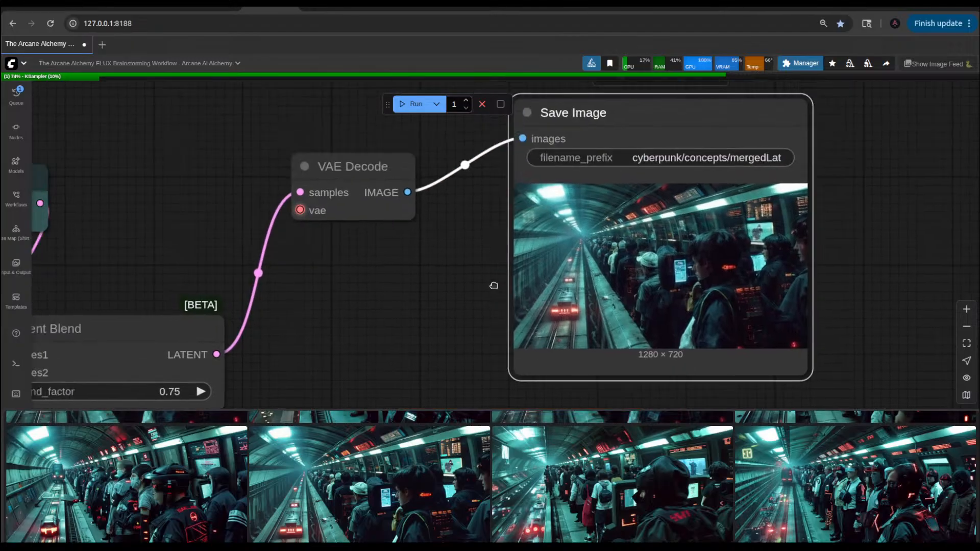
pyautogui.moveTo(452, 310); pyautogui.dragTo(393, 299)
pyautogui.moveTo(393, 299); pyautogui.dragTo(700, 237)
pyautogui.scroll(-4, 593, 290)
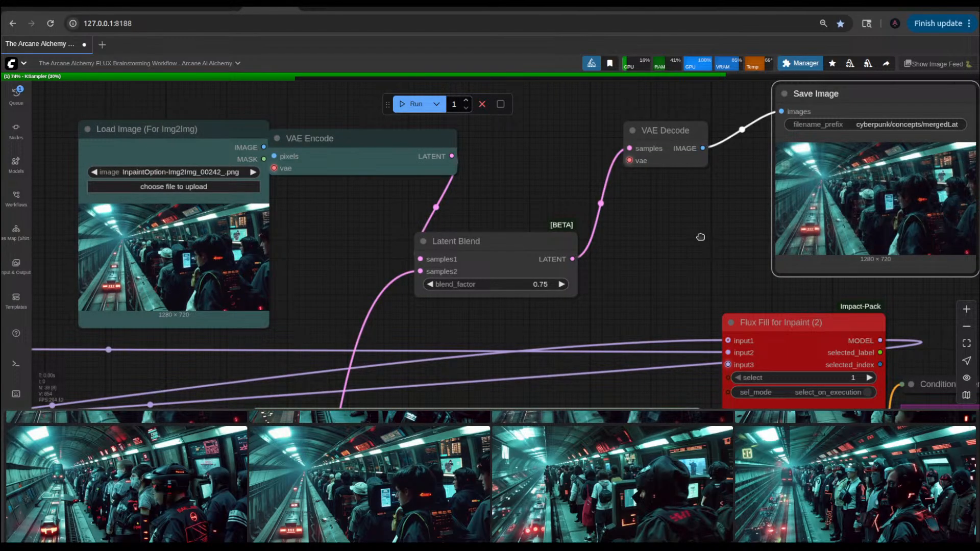
pyautogui.doubleClick(656, 257)
pyautogui.press('Return')
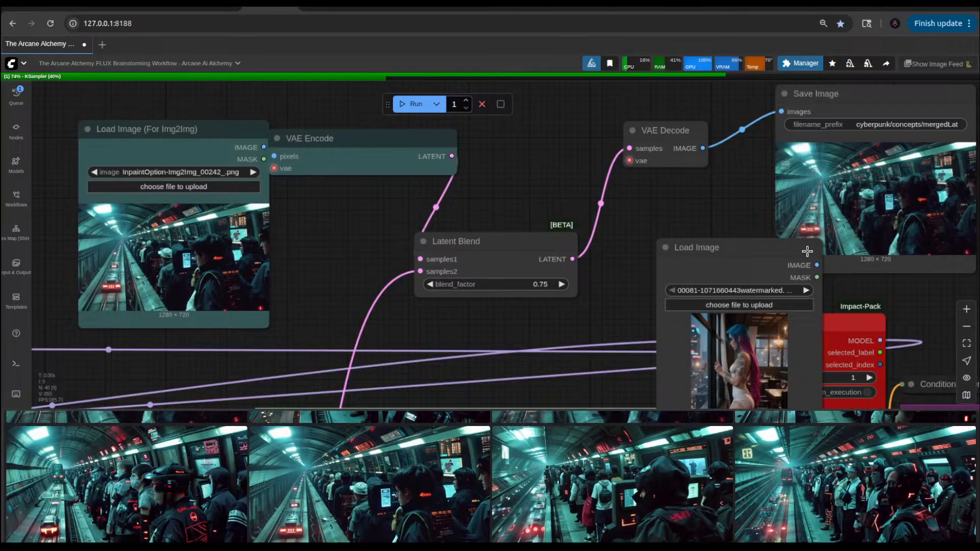
pyautogui.click(796, 251)
pyautogui.click(797, 219)
# Step: Add a core KSampler node in the space beside the Latent Blend node
pyautogui.scroll(-5, 654, 256)
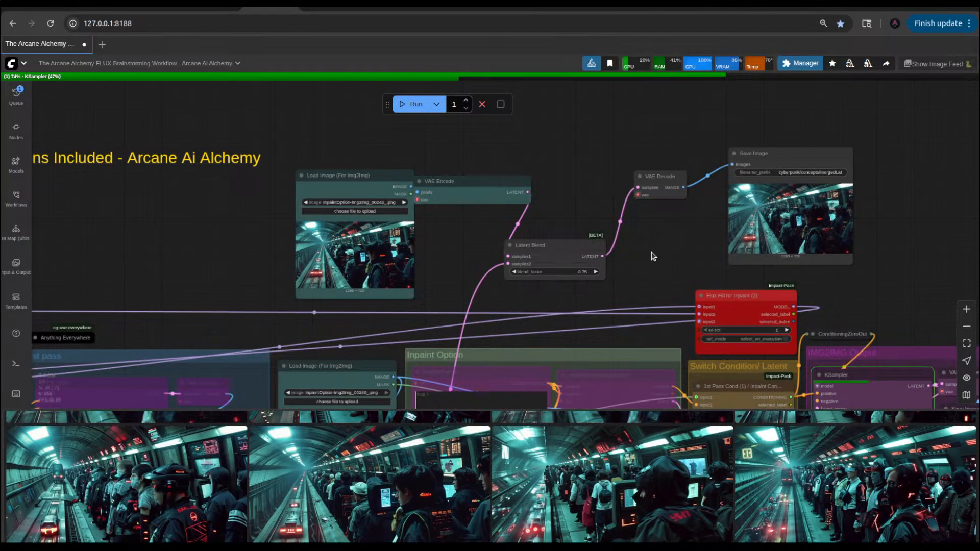
pyautogui.doubleClick(652, 255)
pyautogui.write('ksp')
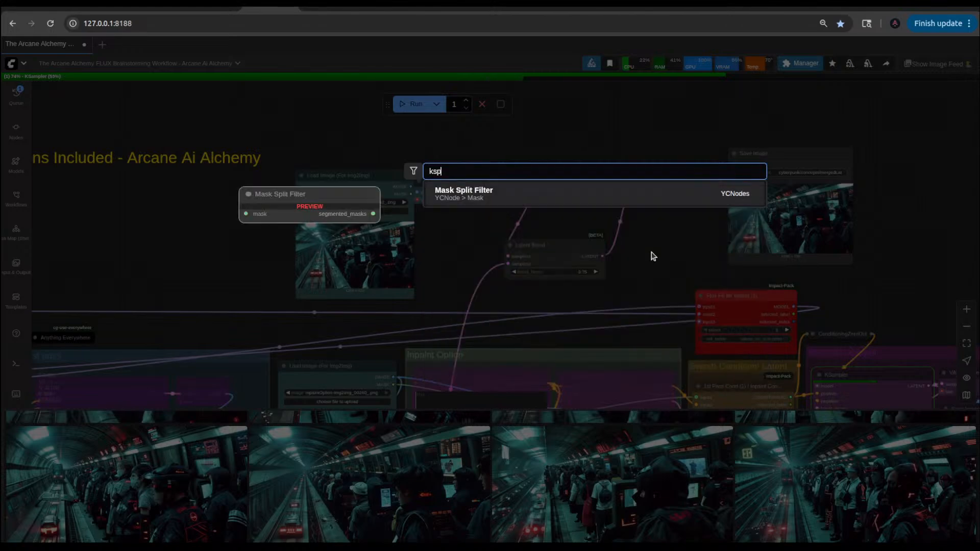
pyautogui.press('BackSpace')
pyautogui.write('a')
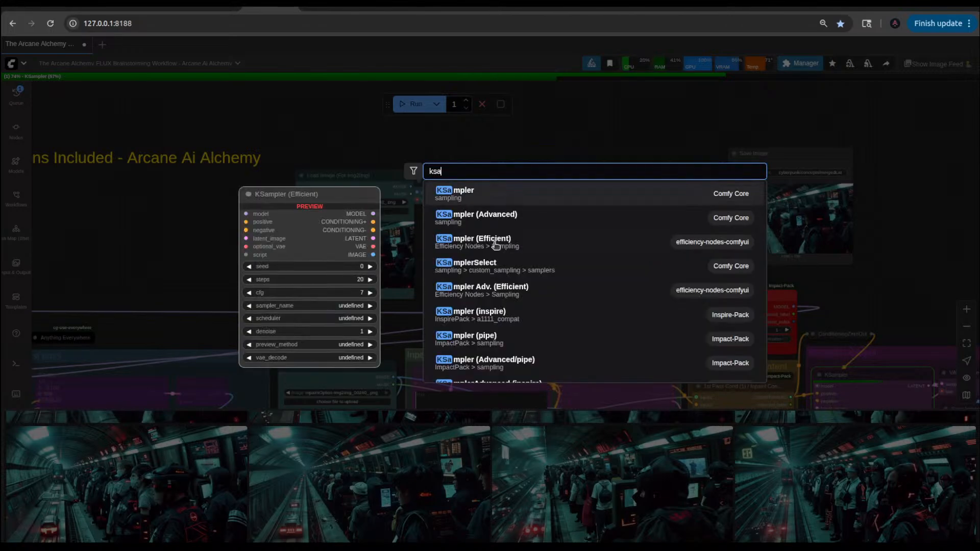
pyautogui.click(486, 194)
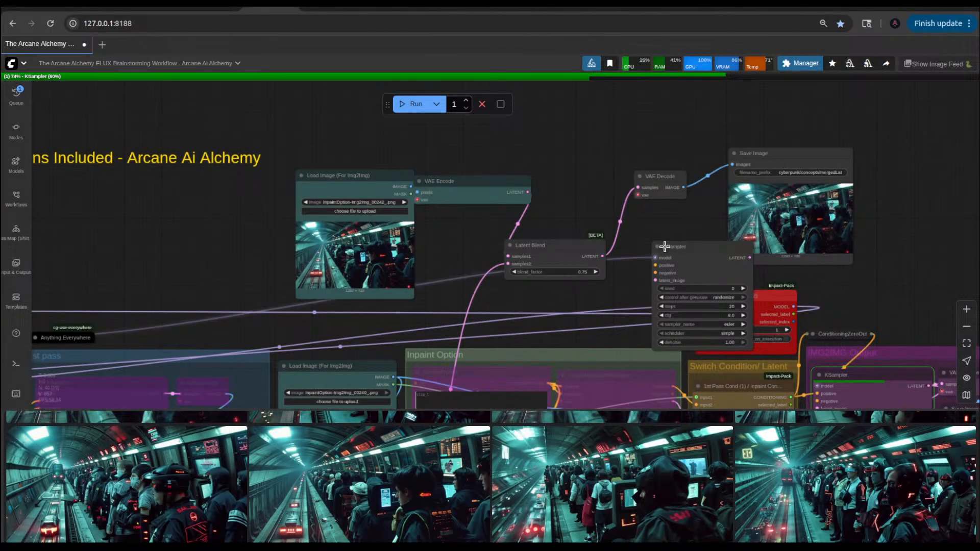
# Step: Connect Latent Blend, the 1st Pass Cond switch and ConditioningZeroOut to the new KSampler's latent_image, positive and negative inputs
pyautogui.moveTo(566, 243); pyautogui.dragTo(575, 218)
pyautogui.scroll(-3, 627, 285)
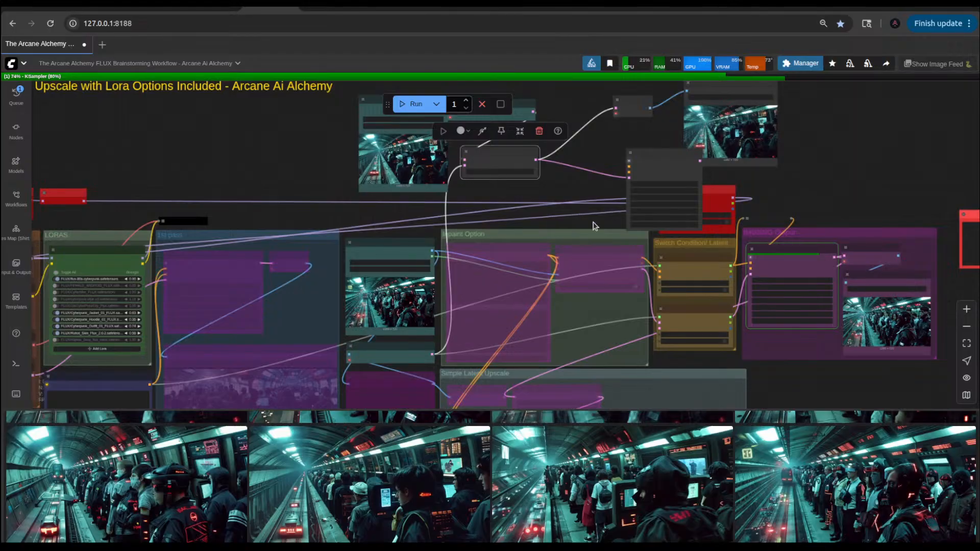
pyautogui.hscroll(3, 594, 226)
pyautogui.scroll(5, 690, 214)
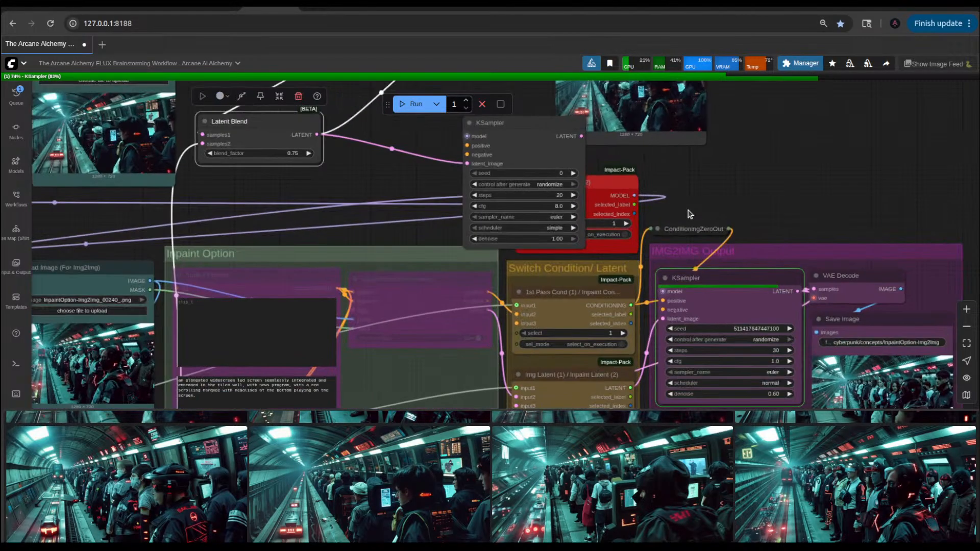
pyautogui.moveTo(631, 305); pyautogui.dragTo(478, 146)
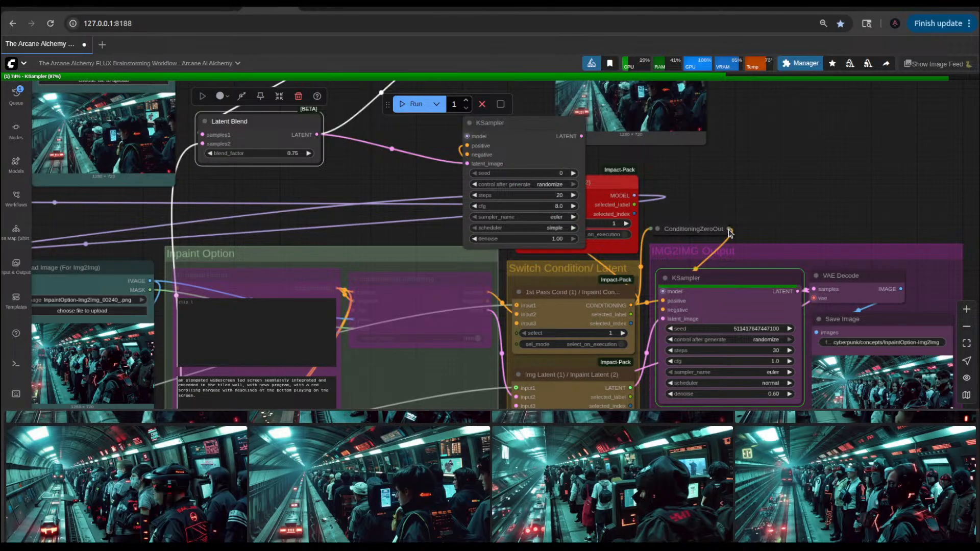
pyautogui.moveTo(728, 233); pyautogui.dragTo(737, 224)
pyautogui.moveTo(477, 147); pyautogui.dragTo(741, 220)
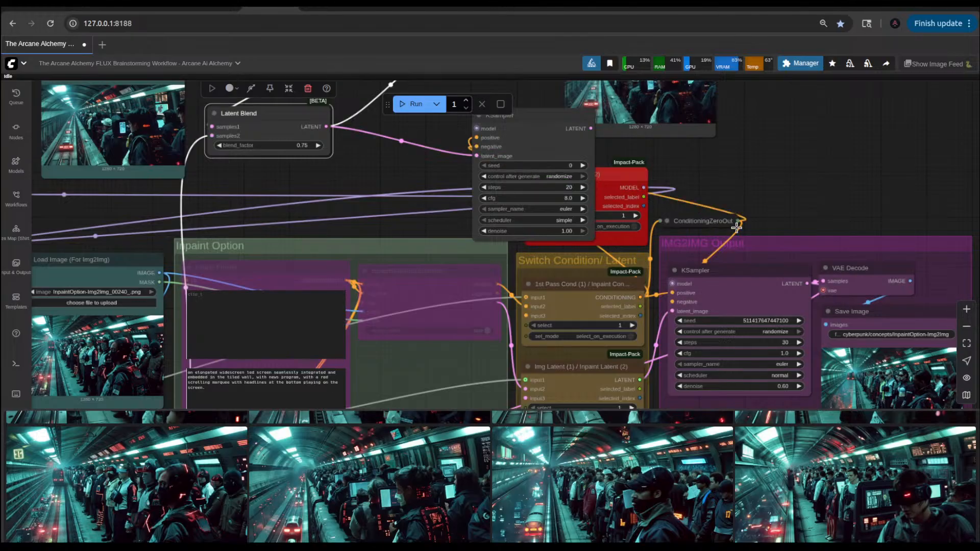
# Step: Feed the new KSampler's latent into the upper VAE Decode, arranging both in a row with the mergedLat Save Image node
pyautogui.moveTo(520, 144); pyautogui.dragTo(416, 142)
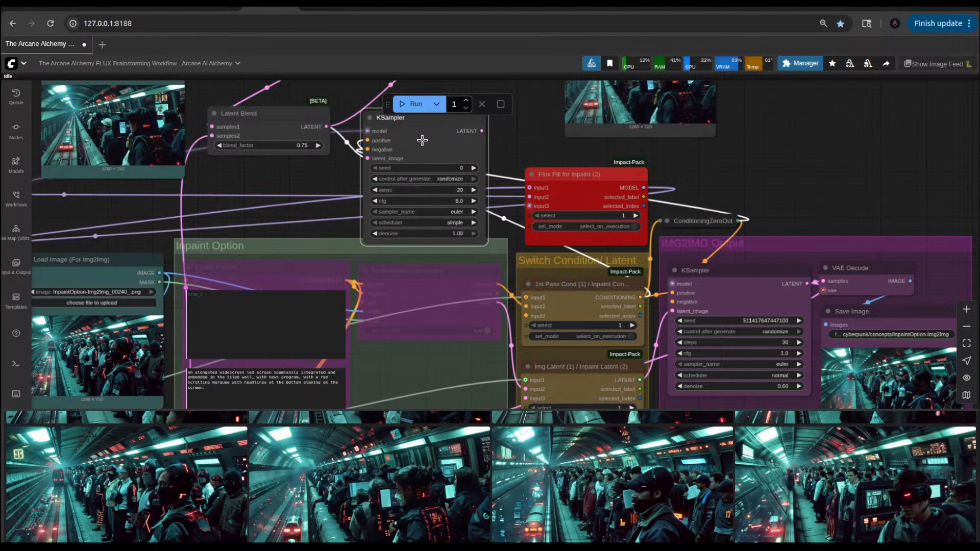
pyautogui.moveTo(502, 160); pyautogui.dragTo(415, 174)
pyautogui.moveTo(597, 131); pyautogui.dragTo(735, 131)
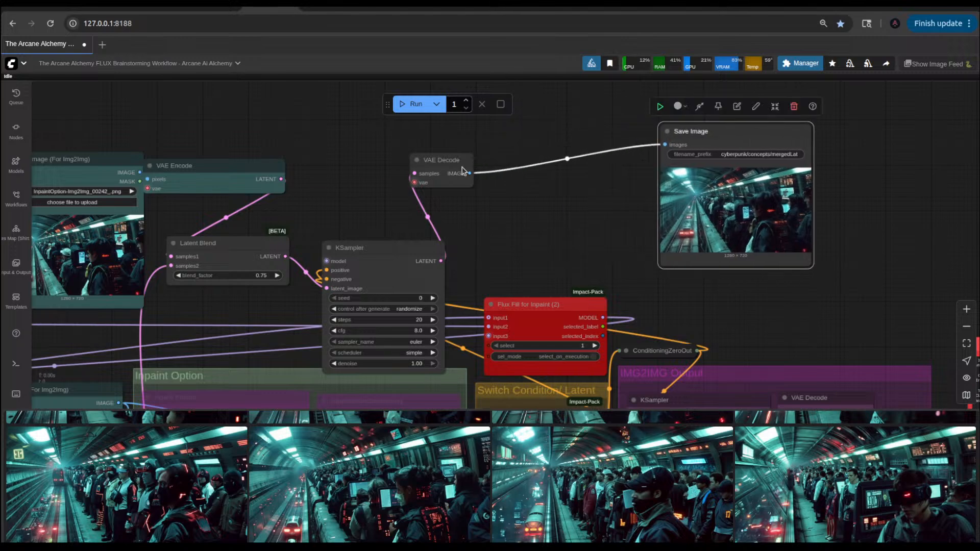
pyautogui.moveTo(441, 160); pyautogui.dragTo(599, 158)
pyautogui.moveTo(349, 248); pyautogui.dragTo(409, 154)
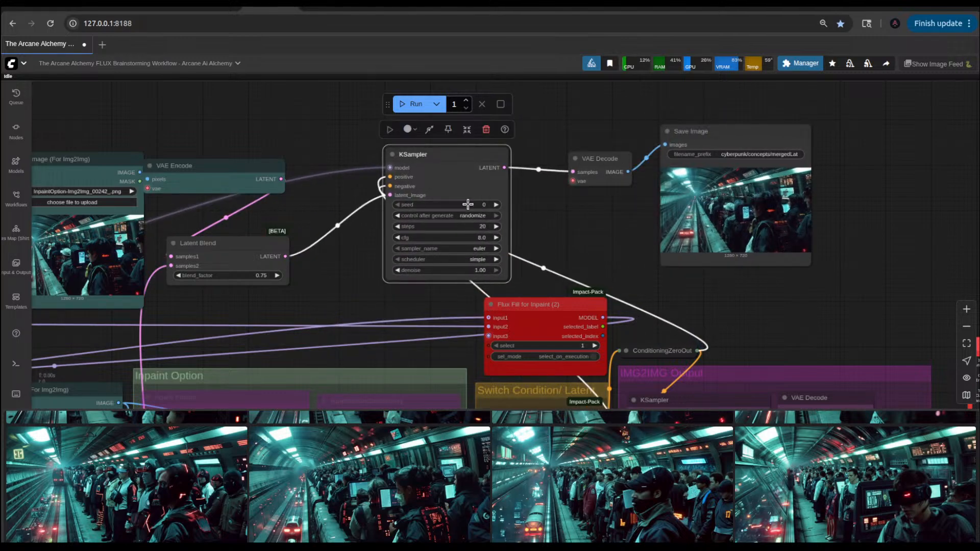
# Step: Set the new KSampler's steps to 10 and its cfg to 1.0
pyautogui.click(483, 227)
pyautogui.write('10')
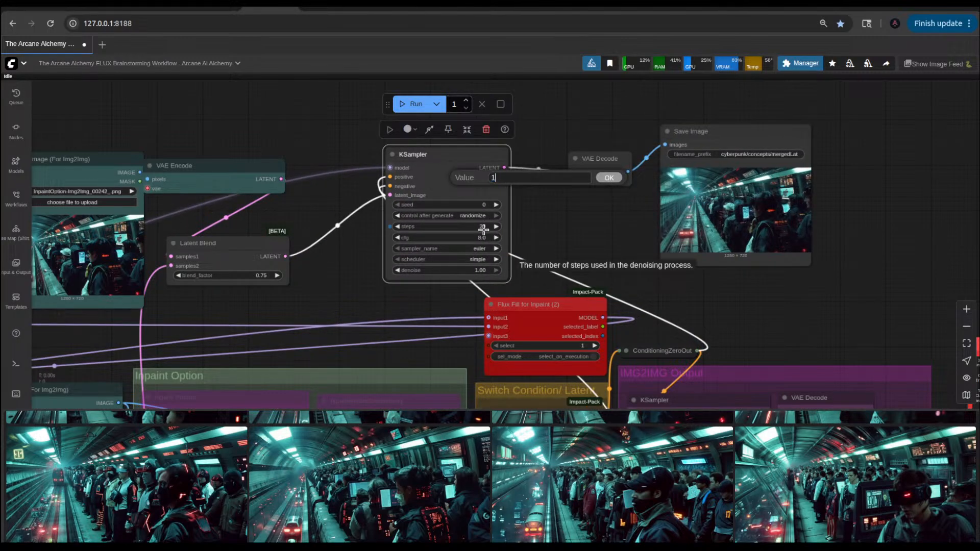
pyautogui.press('Return')
pyautogui.click(482, 227)
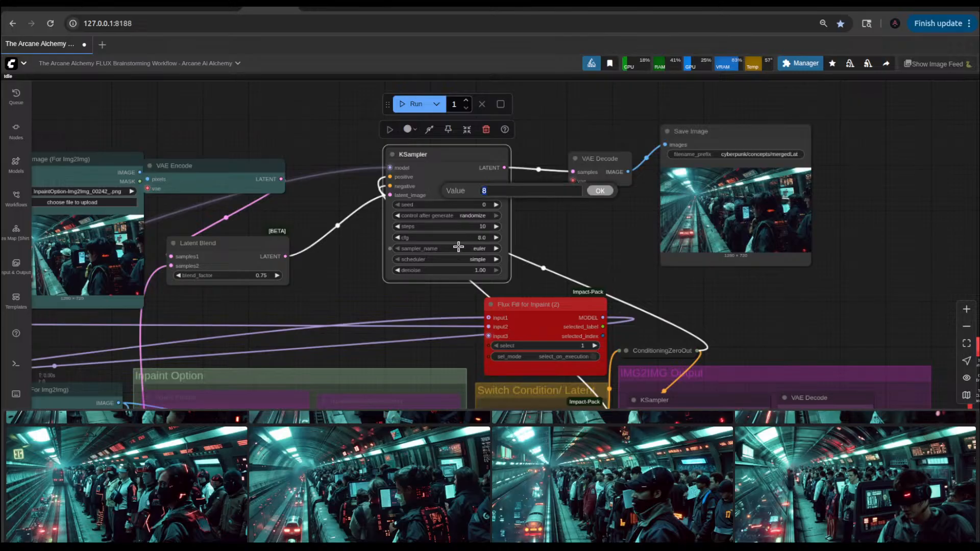
pyautogui.press('BackSpace')
pyautogui.press('Return')
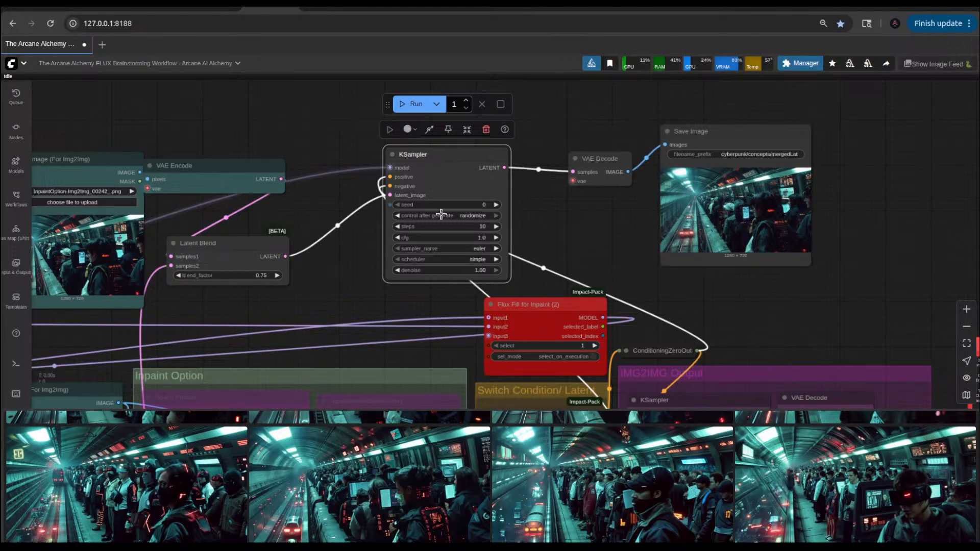
# Step: Set the new KSampler's denoise to 0.75
pyautogui.click(479, 271)
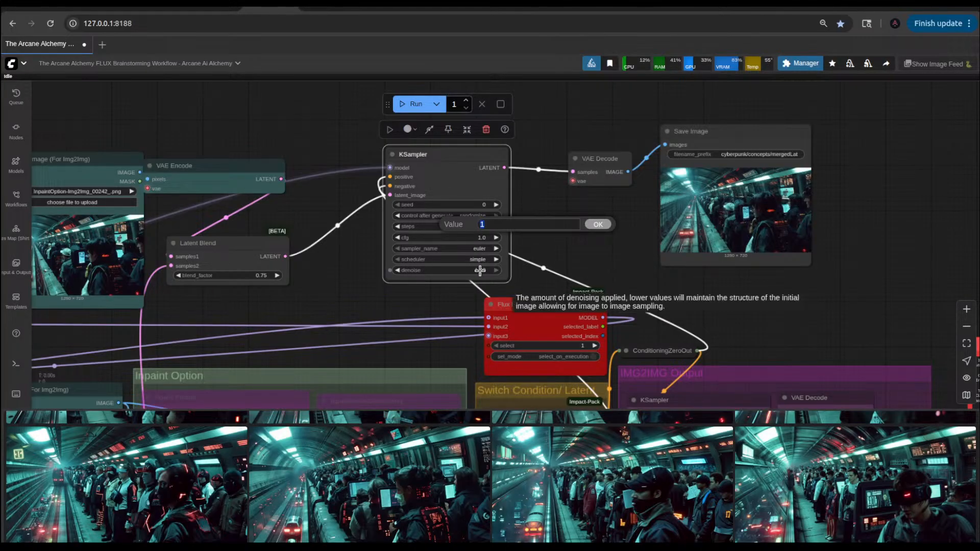
pyautogui.write('.75')
pyautogui.press('Return')
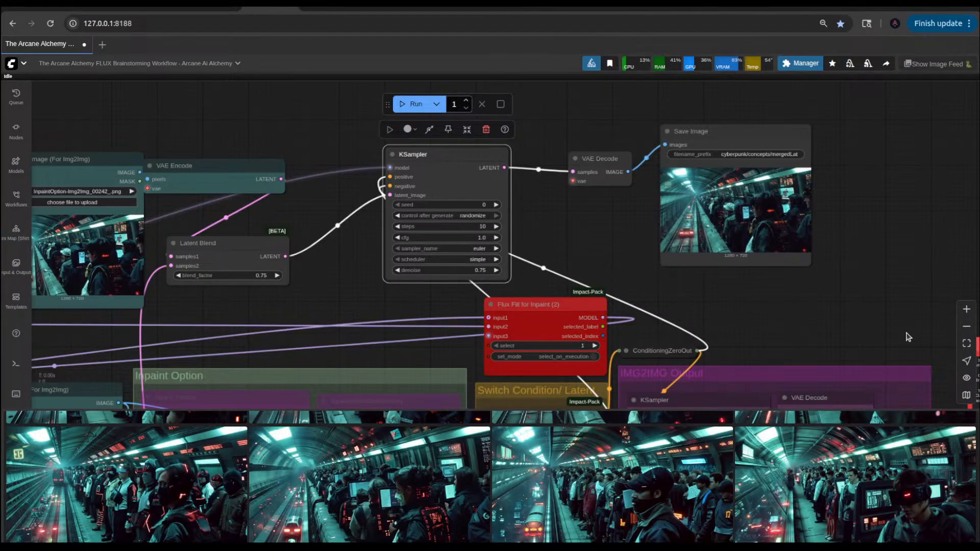
# Step: View the newest Img2Img picture from the image feed at large size and close it again
pyautogui.scroll(3, 792, 477)
pyautogui.click(184, 483)
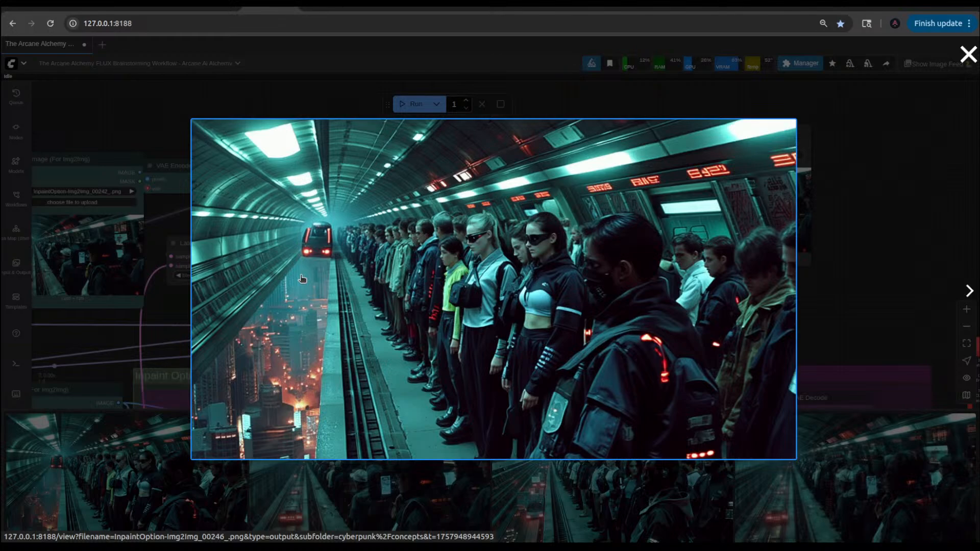
pyautogui.click(822, 209)
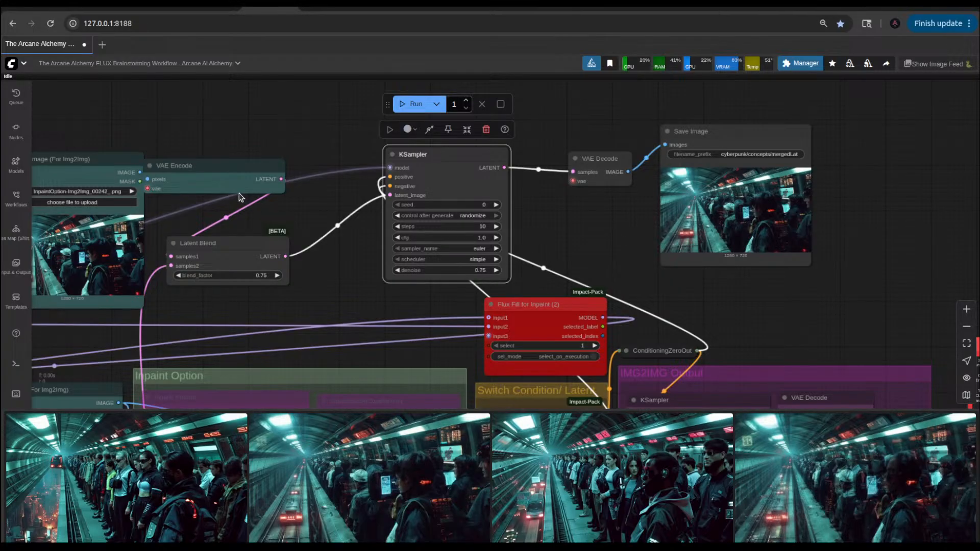
# Step: Shift the Latent Blend, new KSampler and VAE Decode nodes closer to the mergedLat Save Image node and run the workflow
pyautogui.moveTo(228, 249); pyautogui.dragTo(309, 234)
pyautogui.moveTo(421, 155); pyautogui.dragTo(470, 174)
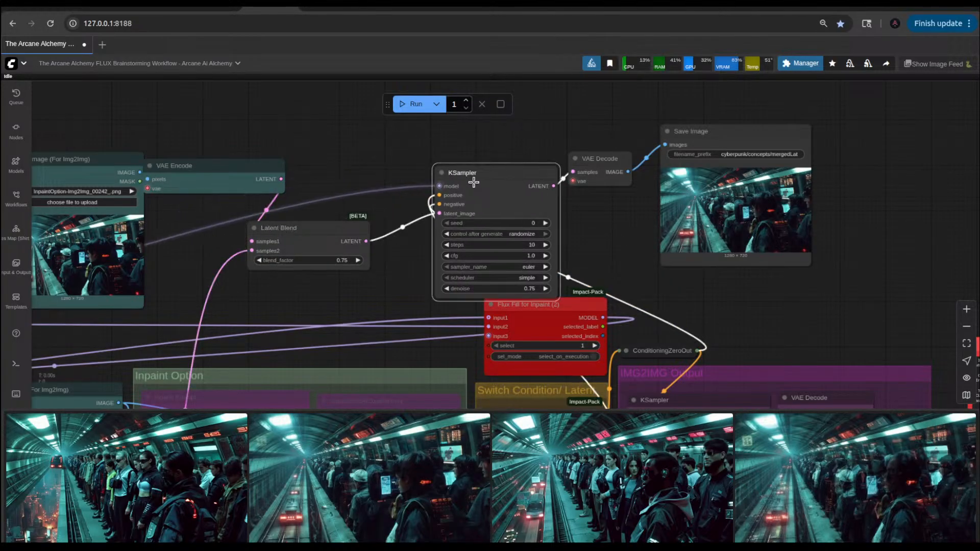
pyautogui.moveTo(594, 169); pyautogui.dragTo(608, 166)
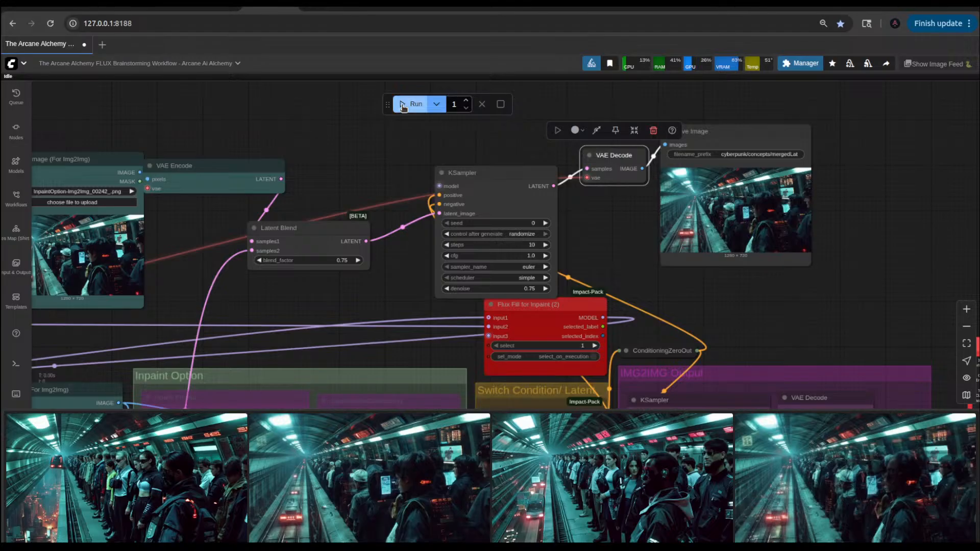
pyautogui.click(403, 105)
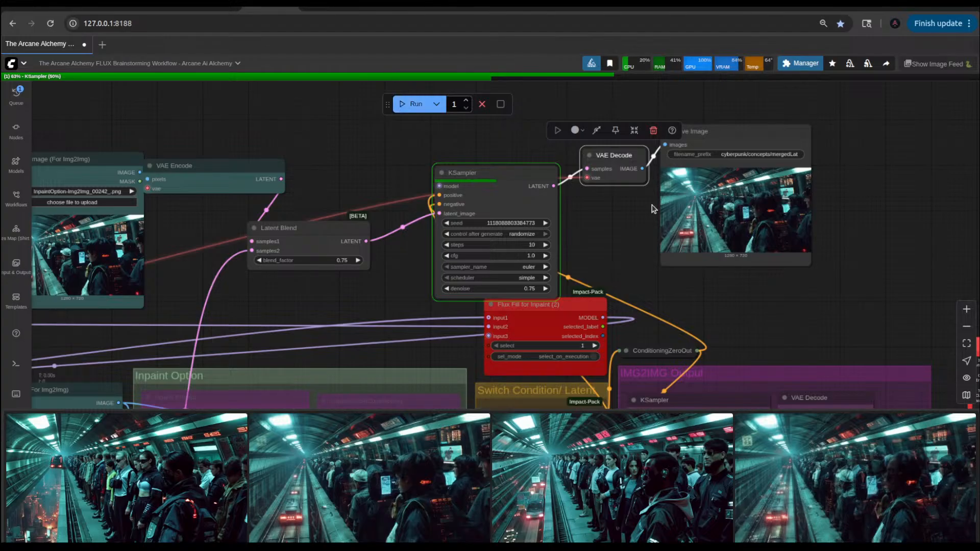
# Step: Enlarge the mergedLat Save Image node and move the new KSampler clear of Flux Fill for Inpaint (2), inspecting the resampled picture
pyautogui.moveTo(811, 264); pyautogui.dragTo(923, 318)
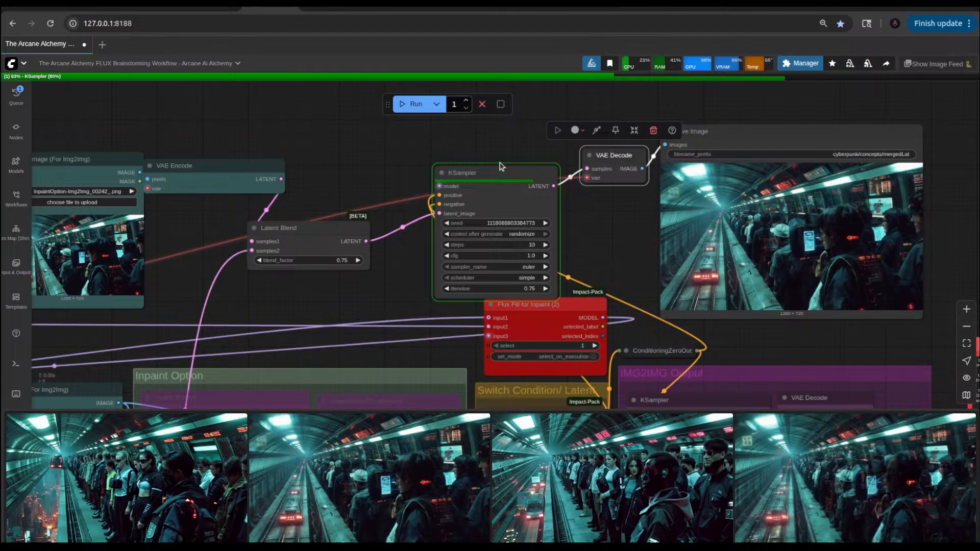
pyautogui.moveTo(498, 171); pyautogui.dragTo(464, 135)
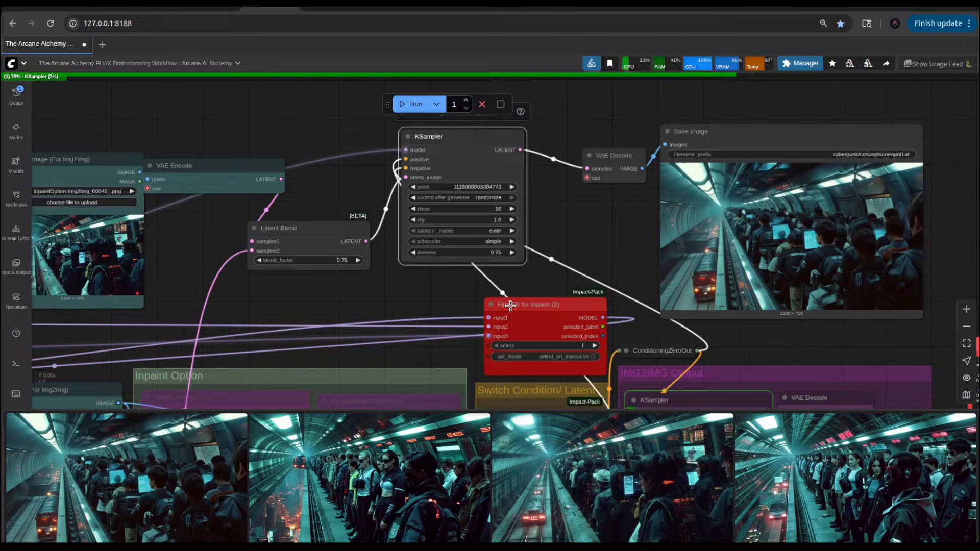
pyautogui.moveTo(742, 345); pyautogui.dragTo(673, 356)
pyautogui.scroll(5, 729, 337)
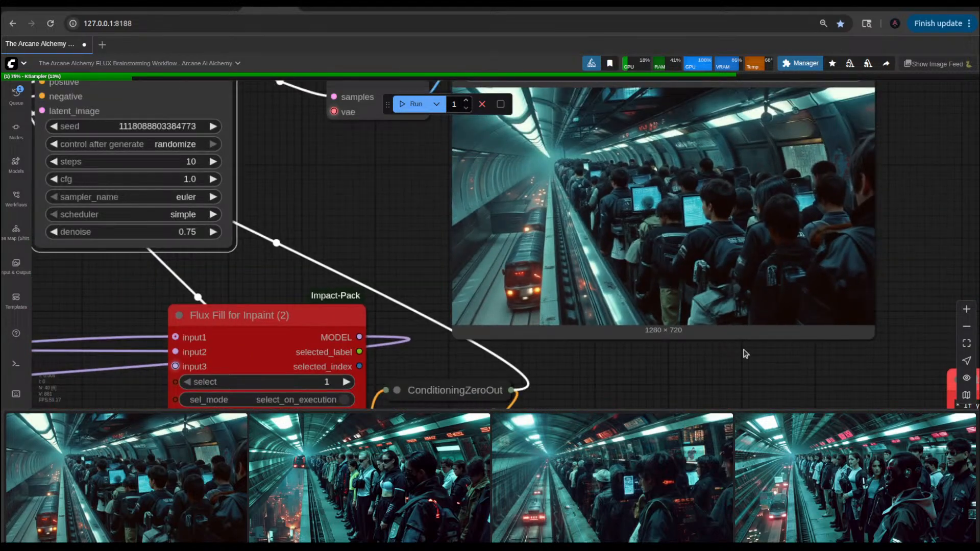
pyautogui.click(795, 357)
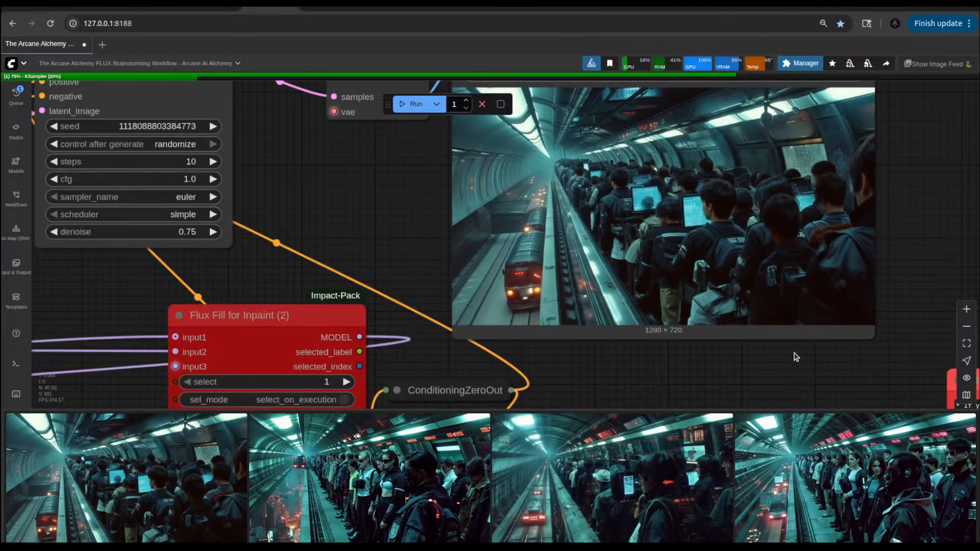
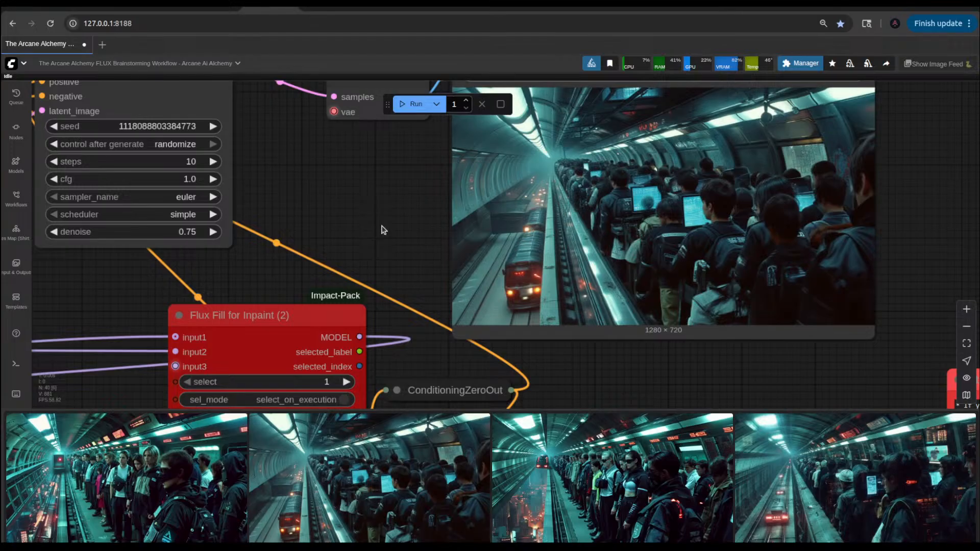
# Step: Review the latent-blend nodes and run the workflow again for another blended picture
pyautogui.scroll(-4, 382, 230)
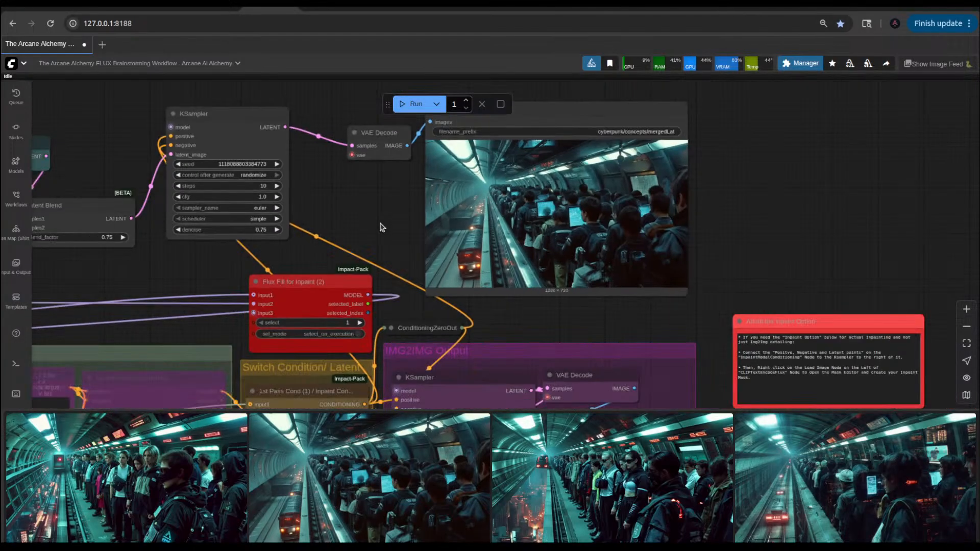
pyautogui.scroll(2, 470, 230)
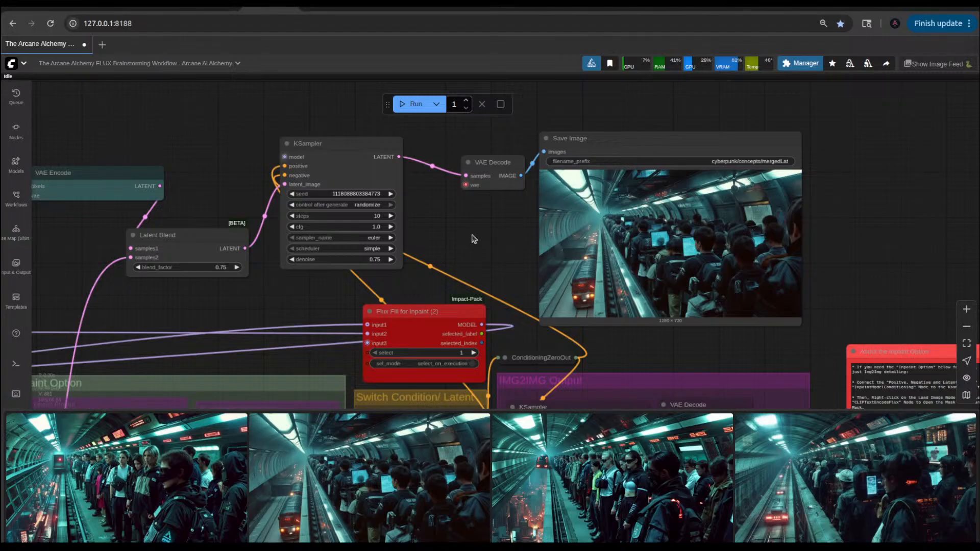
pyautogui.scroll(4, 474, 238)
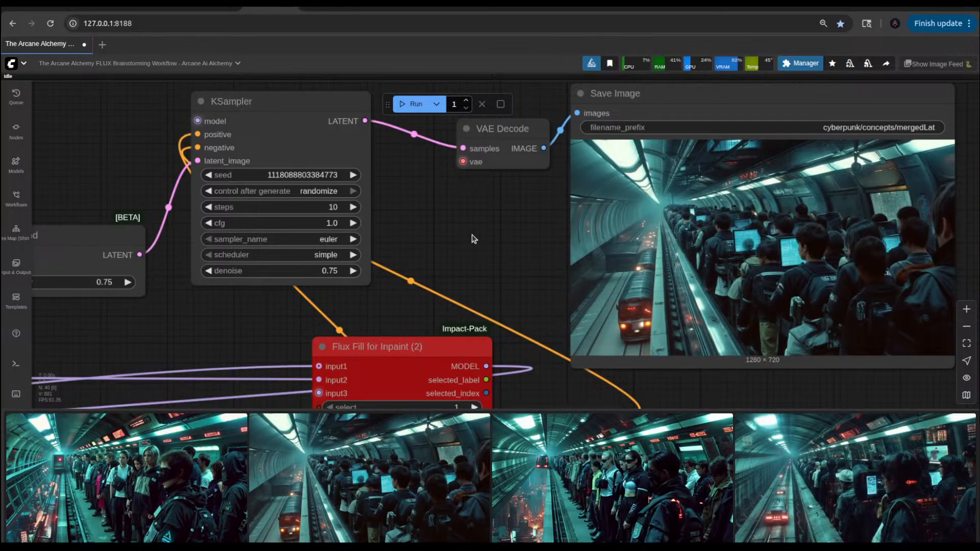
pyautogui.scroll(-5, 434, 241)
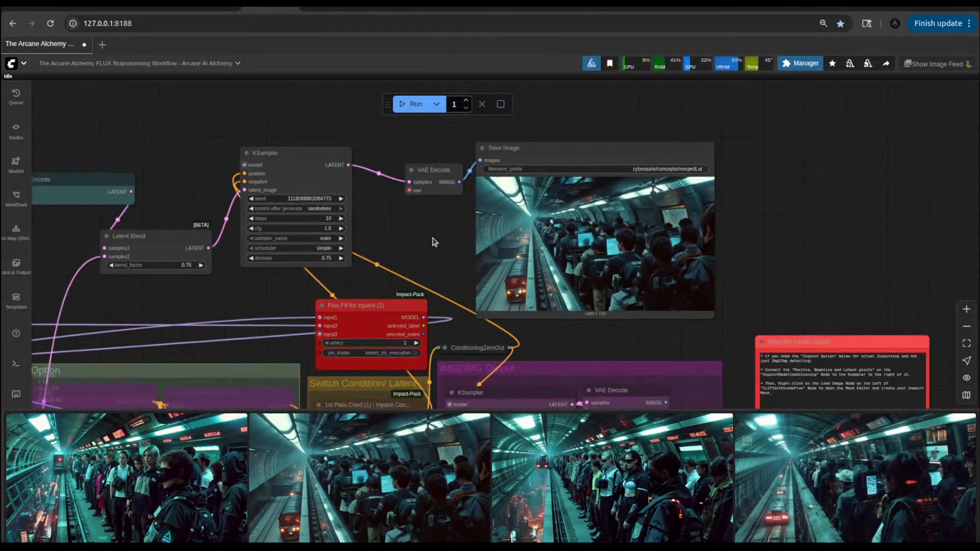
pyautogui.scroll(-5, 428, 243)
pyautogui.scroll(5, 308, 234)
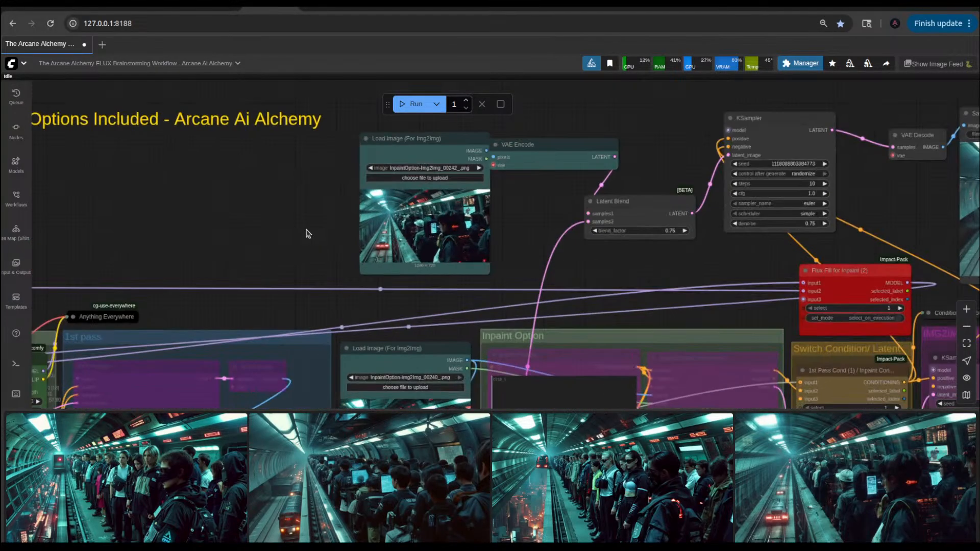
pyautogui.scroll(3, 308, 233)
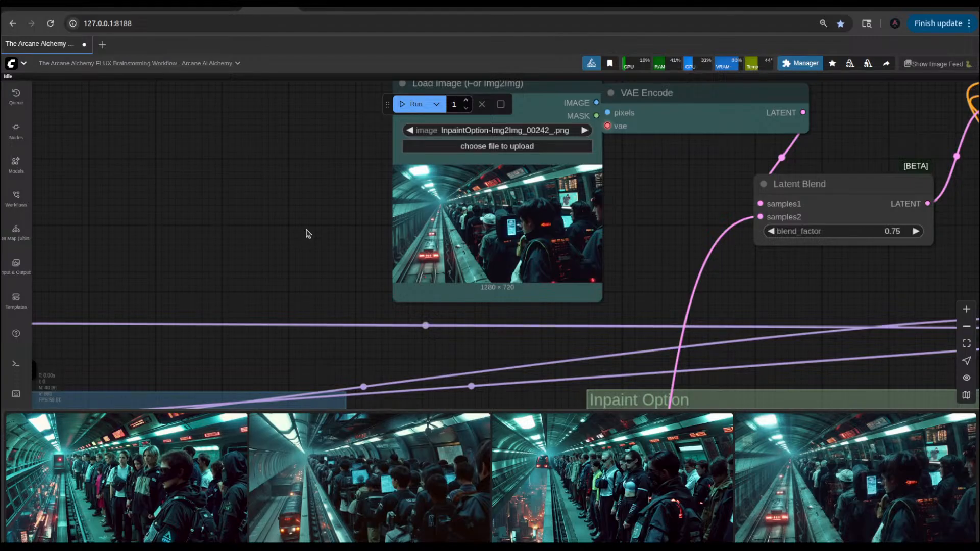
pyautogui.hotkey('ctrl', 'Return')
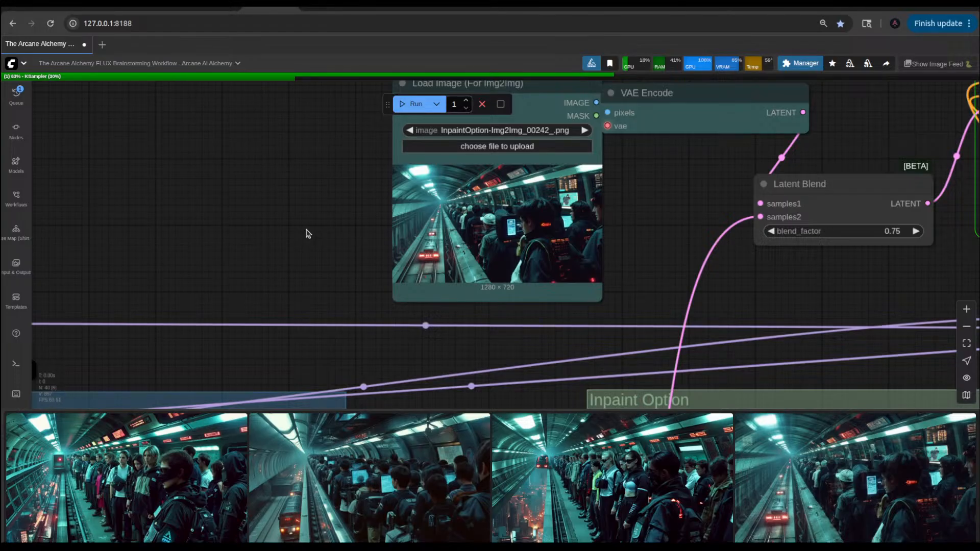
# Step: Move the upper Load Image (For Img2Img) and VAE Encode nodes farther away from the Latent Blend node, side by side
pyautogui.scroll(-2, 308, 233)
pyautogui.scroll(-3, 308, 234)
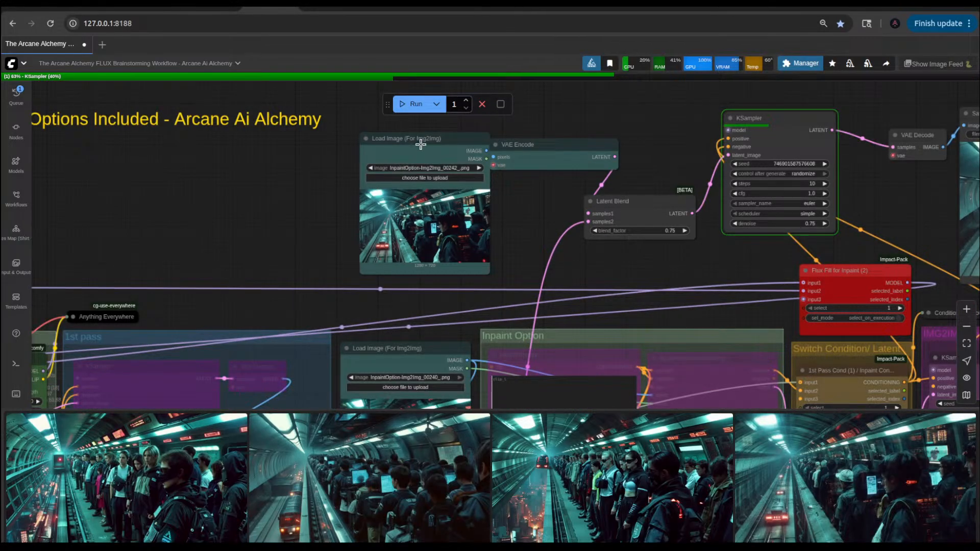
pyautogui.moveTo(422, 153); pyautogui.dragTo(351, 162)
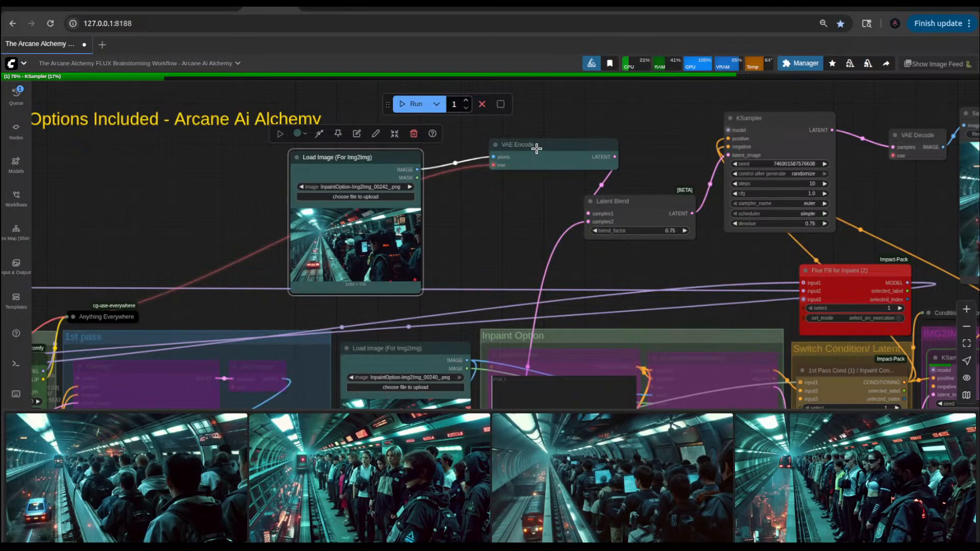
pyautogui.moveTo(536, 148); pyautogui.dragTo(483, 159)
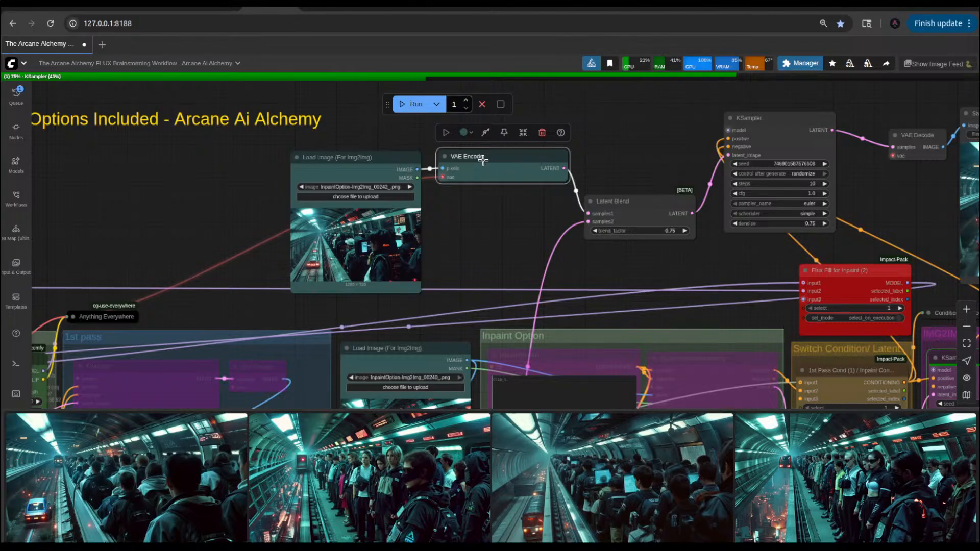
# Step: View the recent Img2Img and mergedLat pictures from the image feed at large size, closing the enlarged view after comparing them
pyautogui.click(404, 456)
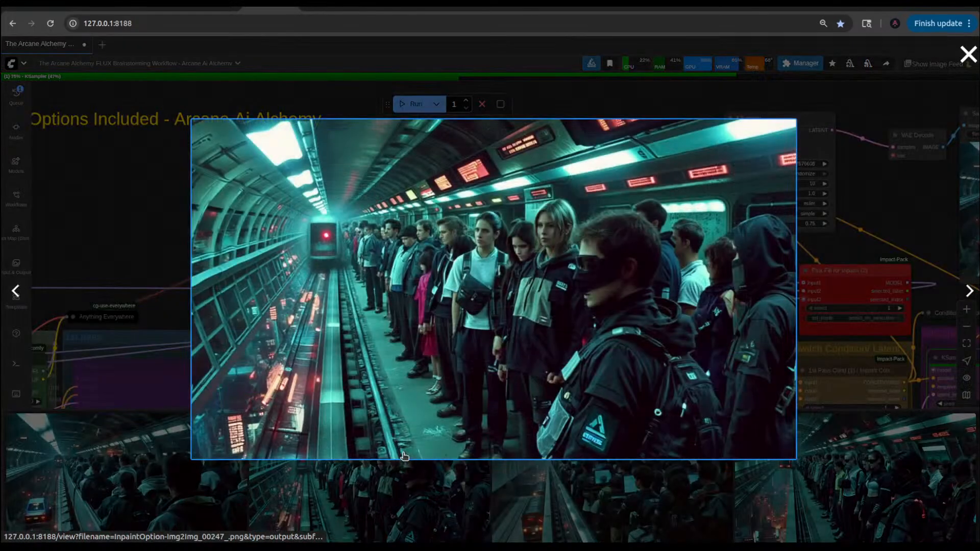
pyautogui.click(175, 275)
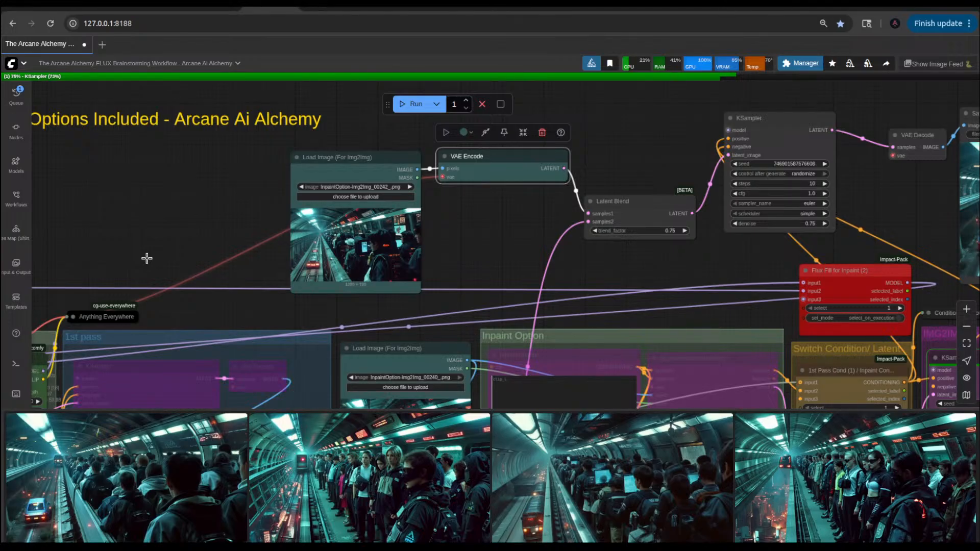
pyautogui.scroll(5, 349, 248)
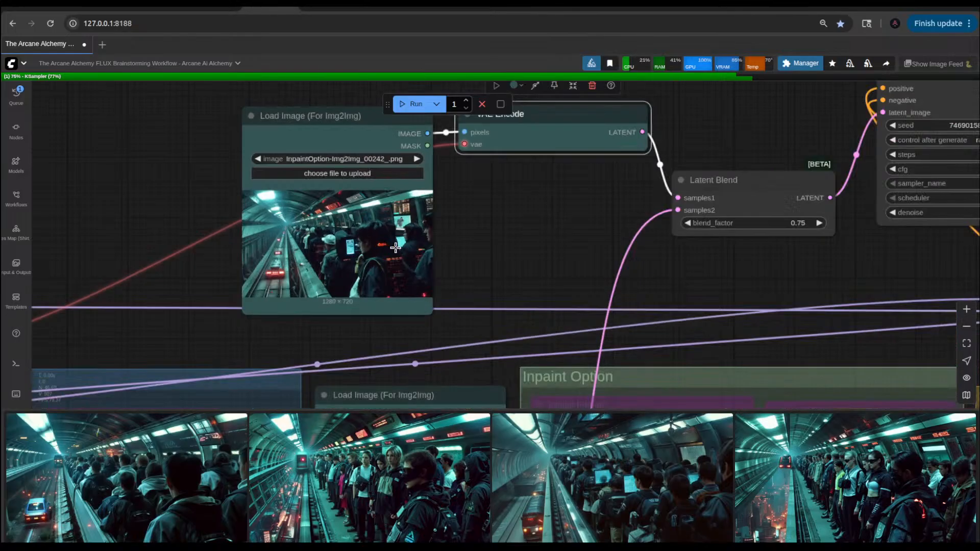
pyautogui.click(178, 478)
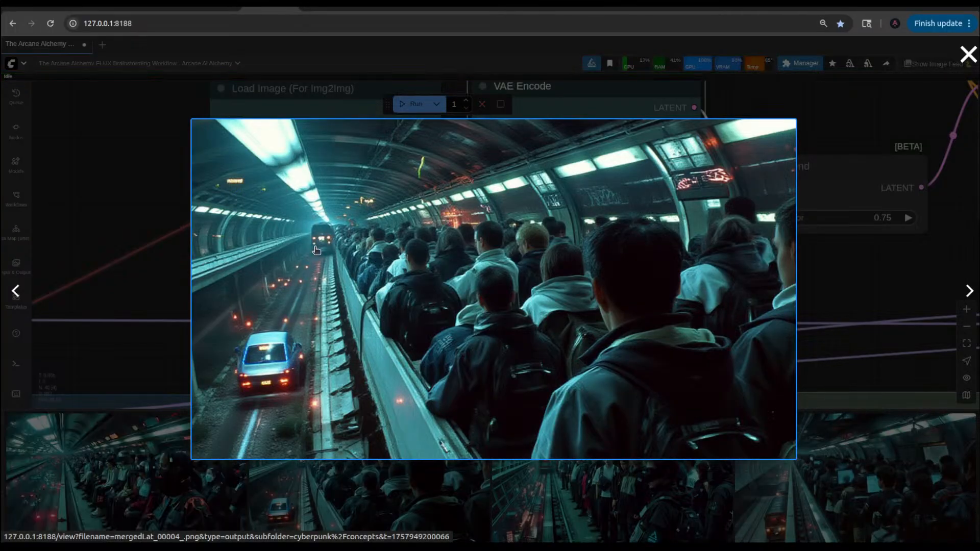
pyautogui.click(123, 476)
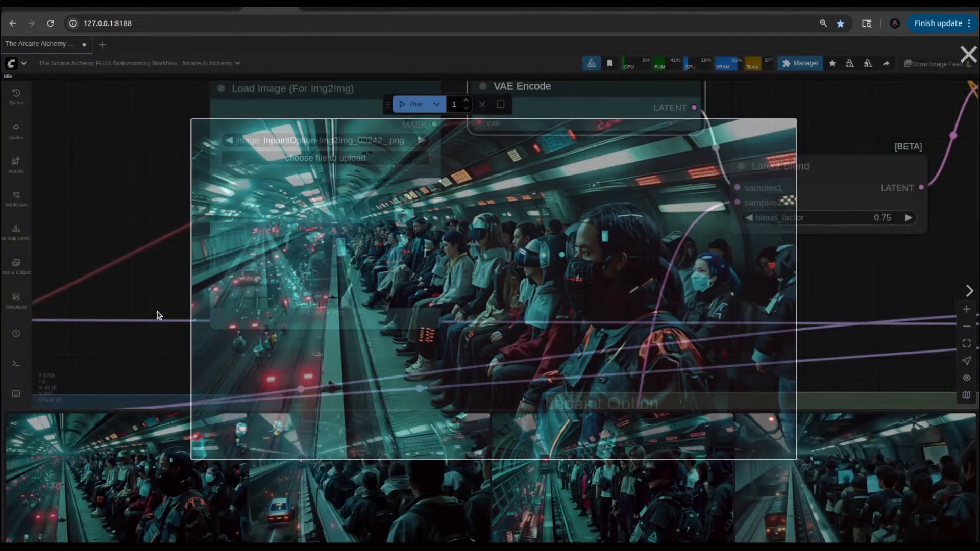
pyautogui.click(158, 314)
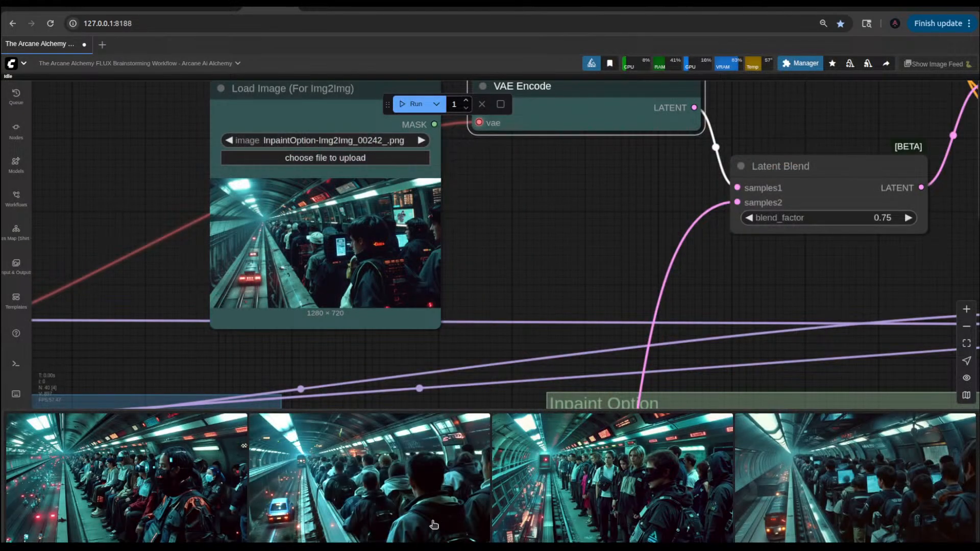
pyautogui.click(416, 508)
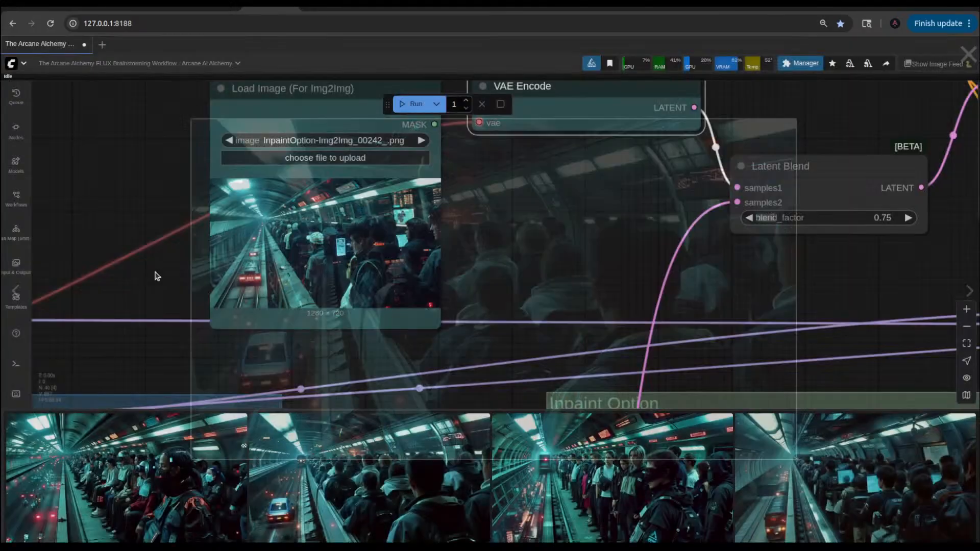
pyautogui.click(155, 275)
# Step: Look over the workflow's node groups and inspect the newest picture in the mergedLat Save Image node
pyautogui.scroll(-10, 538, 247)
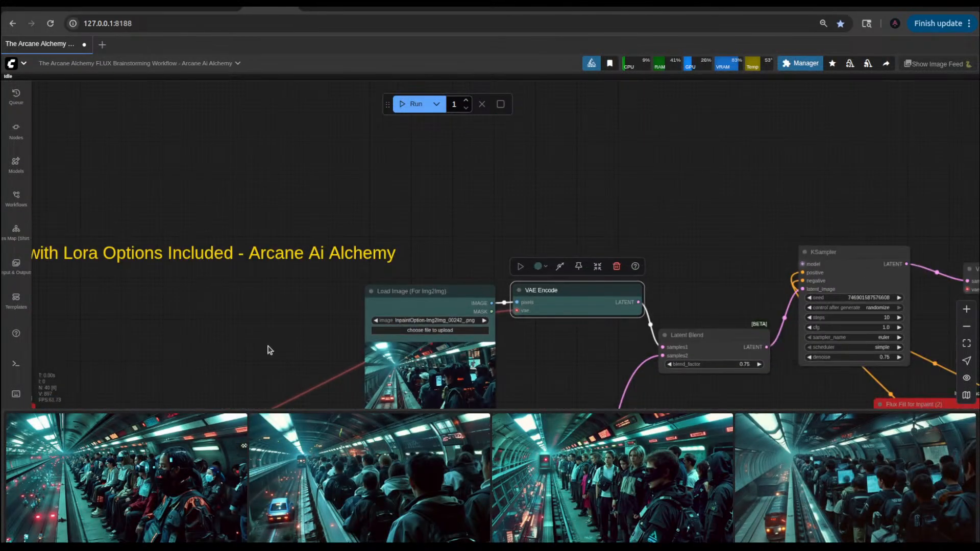
pyautogui.scroll(3, 441, 228)
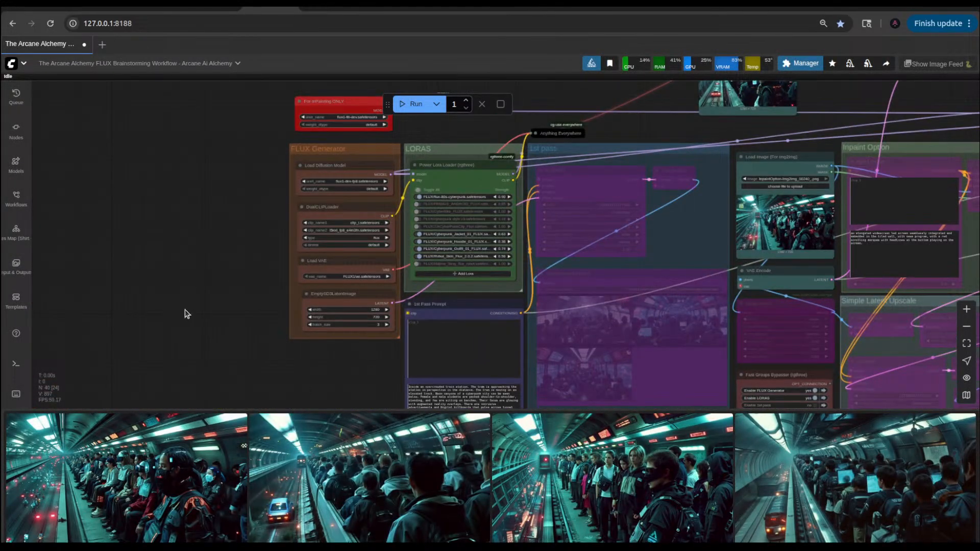
pyautogui.scroll(-6, 185, 309)
pyautogui.scroll(4, 722, 179)
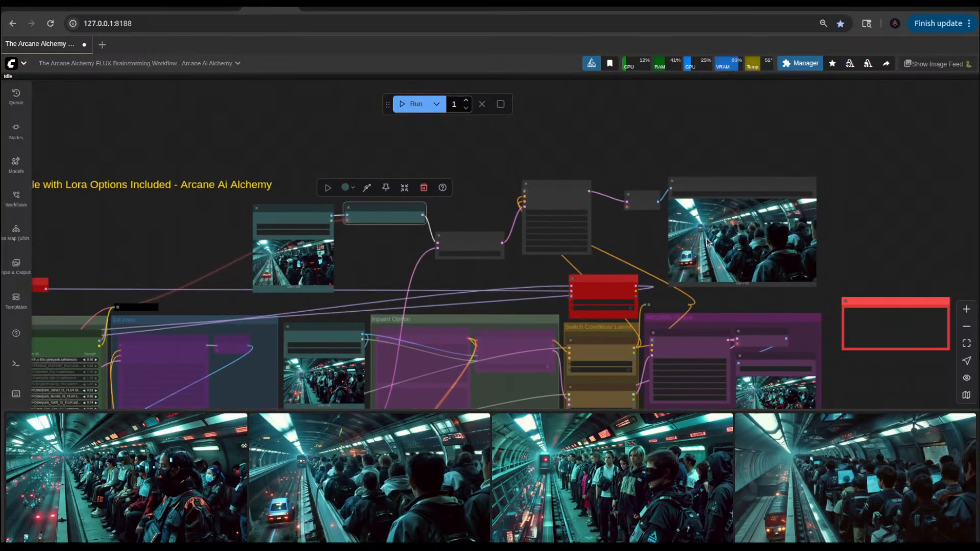
pyautogui.scroll(8, 744, 238)
pyautogui.scroll(5, 744, 238)
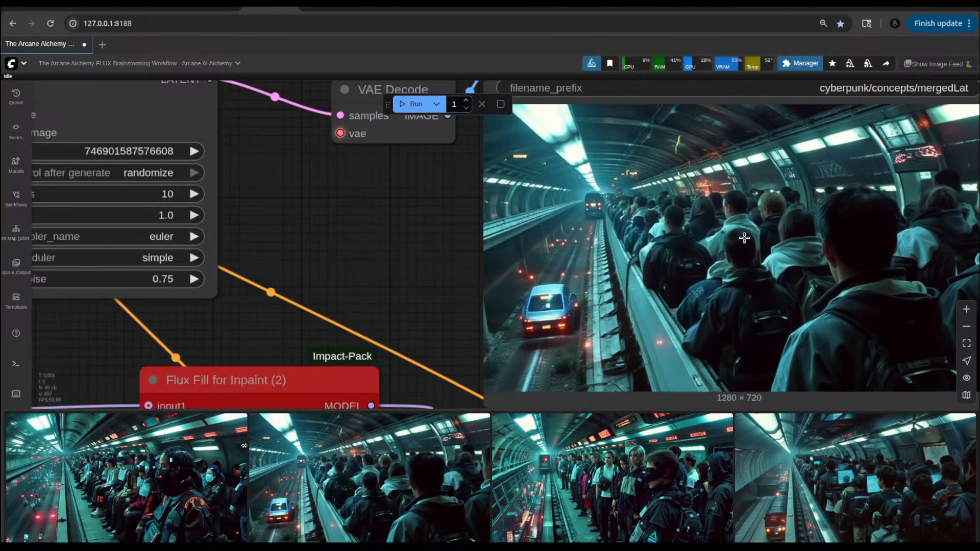
pyautogui.scroll(-8, 744, 238)
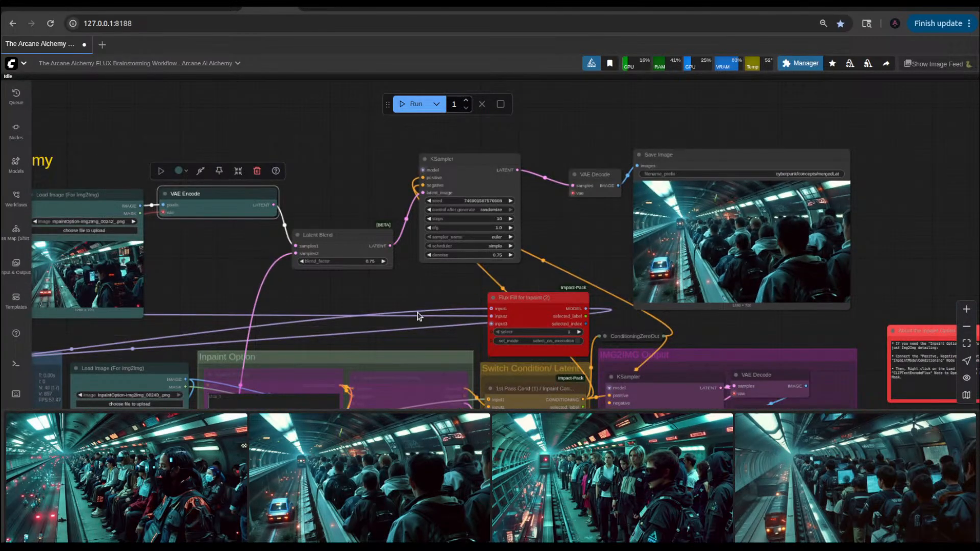
# Step: Set the steps of the KSampler after Latent Blend to 15 and run the workflow
pyautogui.moveTo(418, 316); pyautogui.dragTo(472, 281)
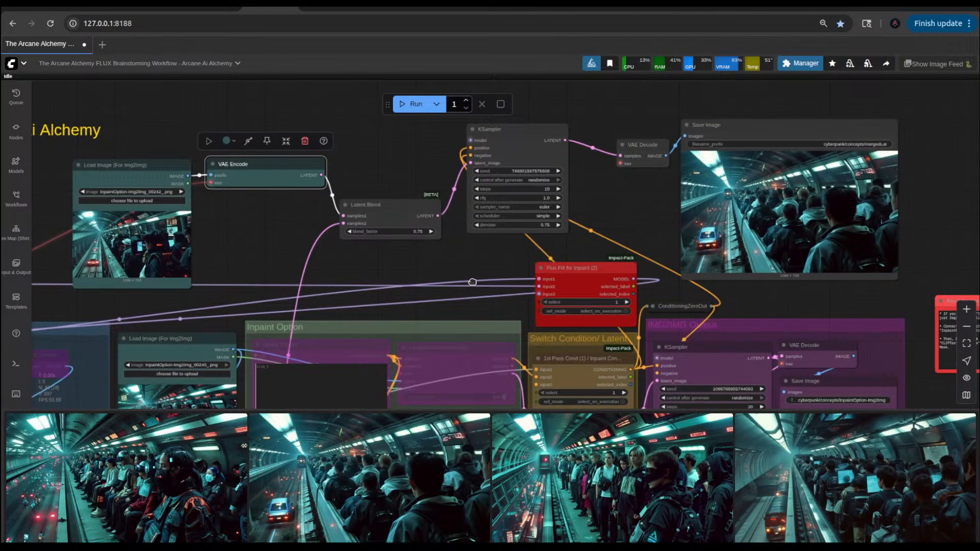
pyautogui.scroll(5, 519, 234)
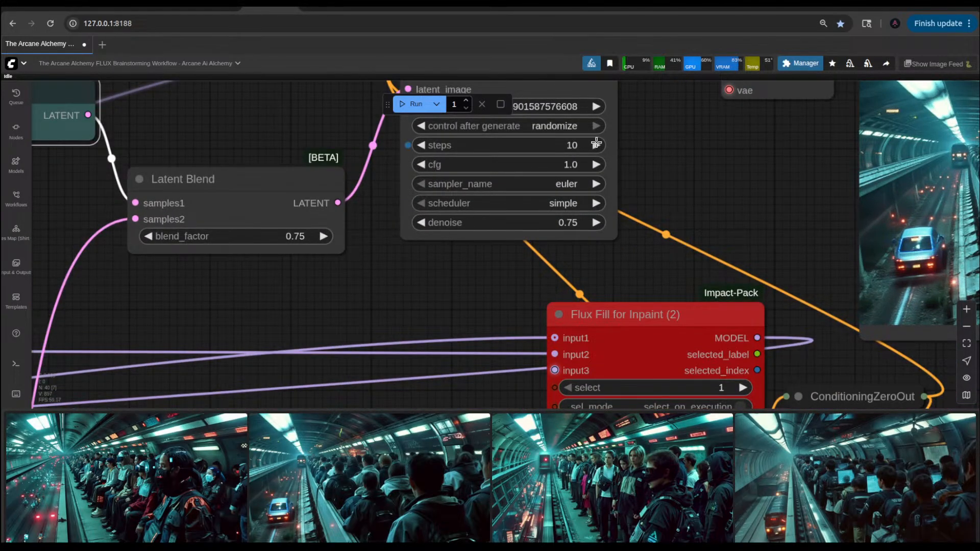
pyautogui.click(595, 145)
pyautogui.click(596, 145)
pyautogui.click(596, 145)
pyautogui.click(596, 145)
pyautogui.click(596, 145)
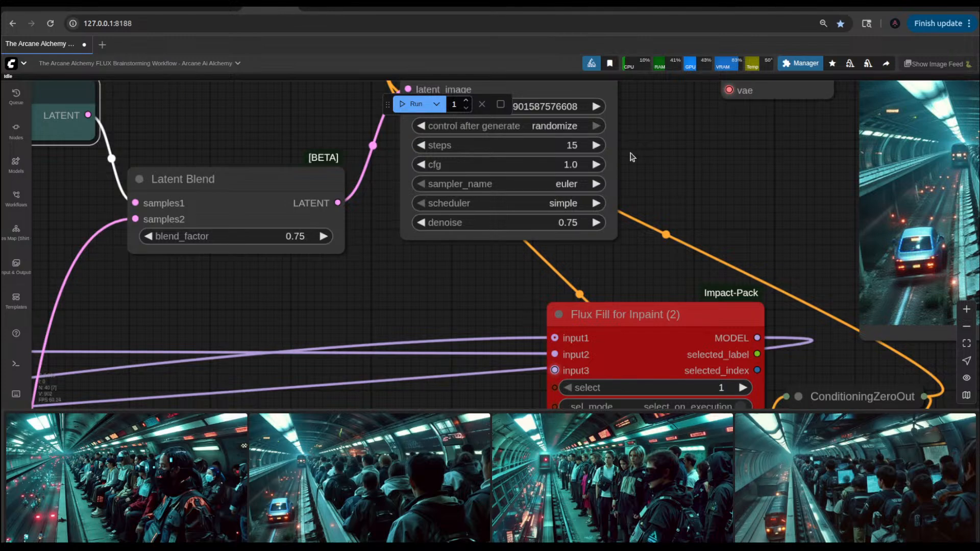
pyautogui.hotkey('ctrl', 'Return')
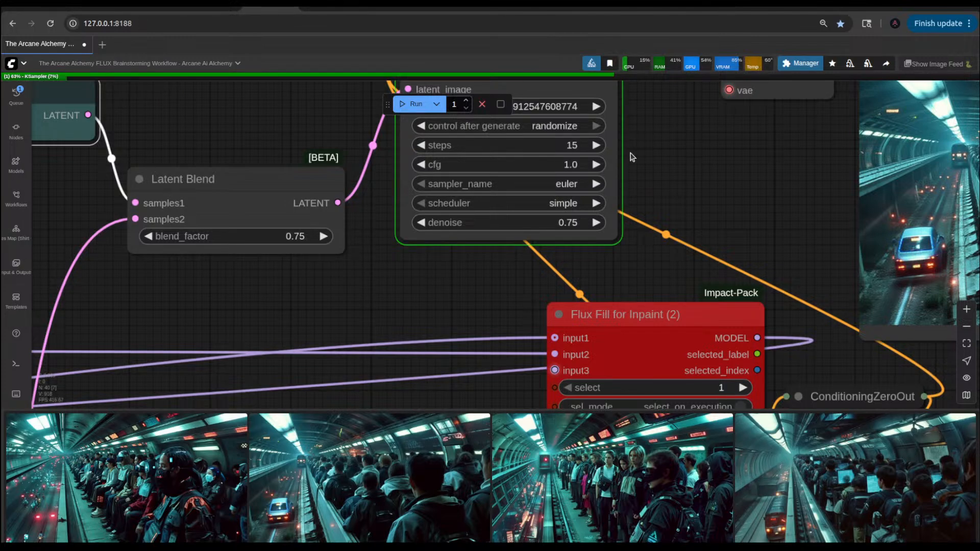
# Step: Examine the added branch from the upper Load Image node through VAE Encode and Latent Blend to the KSampler
pyautogui.scroll(-5, 402, 263)
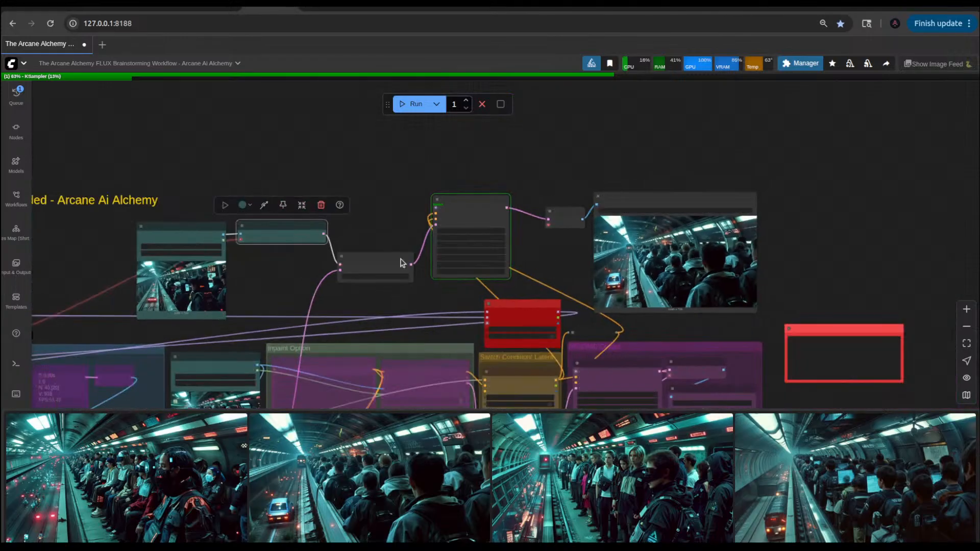
pyautogui.scroll(8, 566, 283)
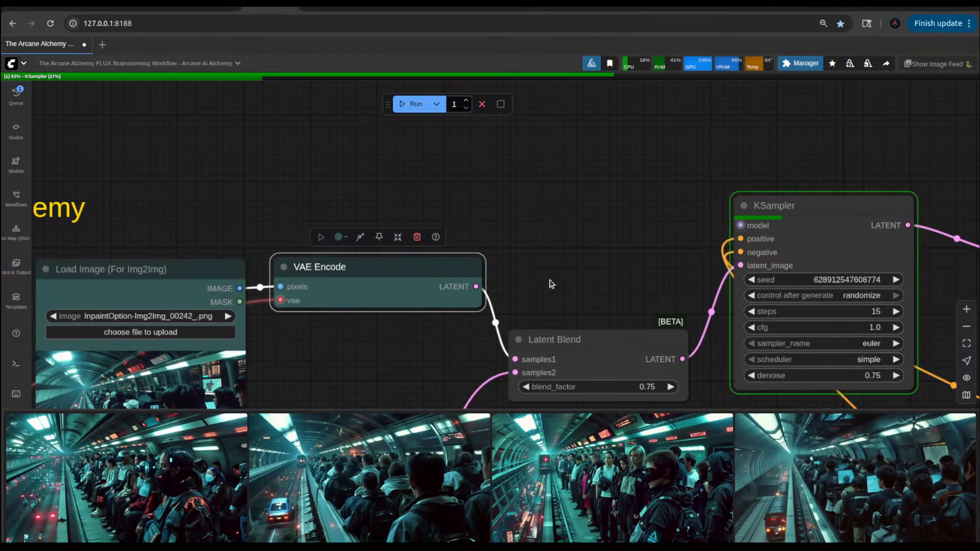
pyautogui.moveTo(551, 284); pyautogui.dragTo(688, 236)
pyautogui.moveTo(500, 332); pyautogui.dragTo(634, 297)
pyautogui.scroll(-2, 627, 304)
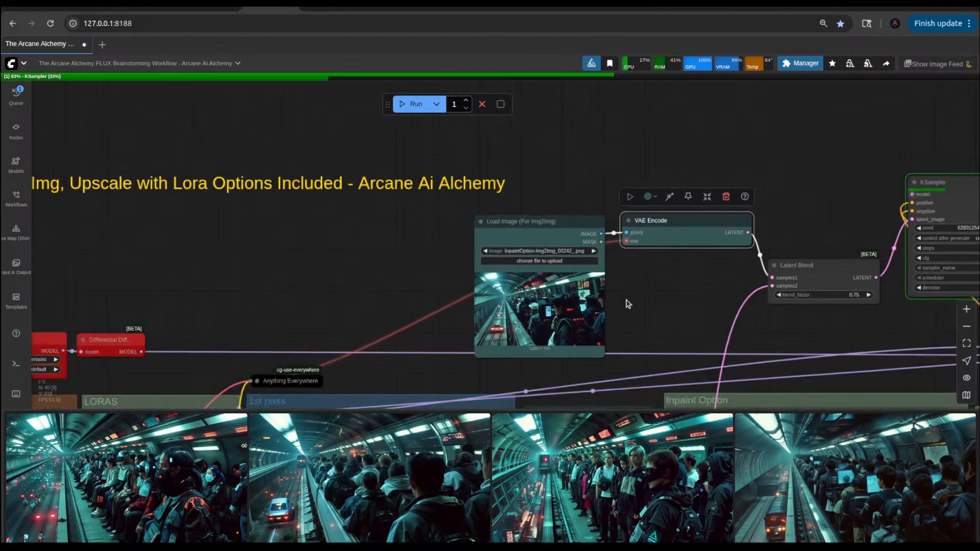
pyautogui.moveTo(427, 328); pyautogui.dragTo(500, 313)
pyautogui.scroll(4, 433, 319)
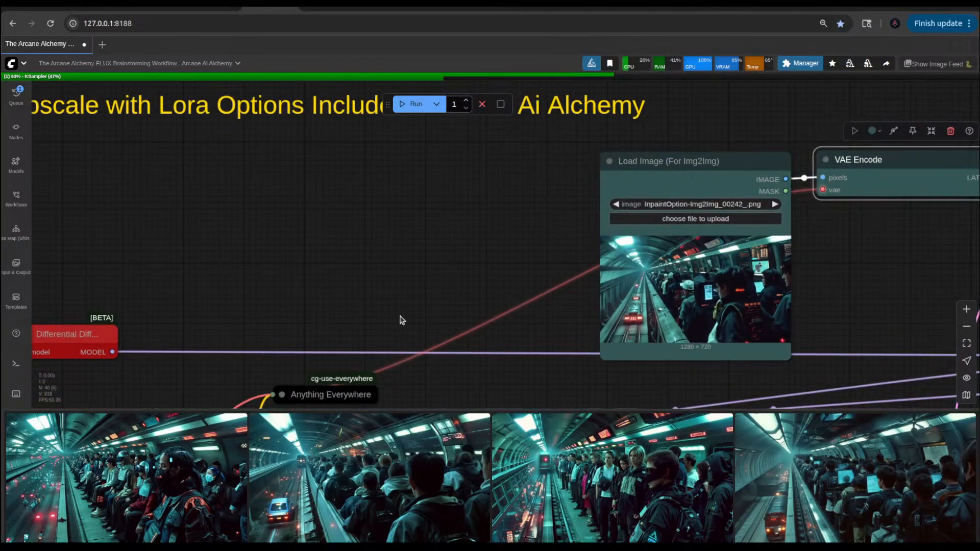
pyautogui.moveTo(401, 320); pyautogui.dragTo(502, 302)
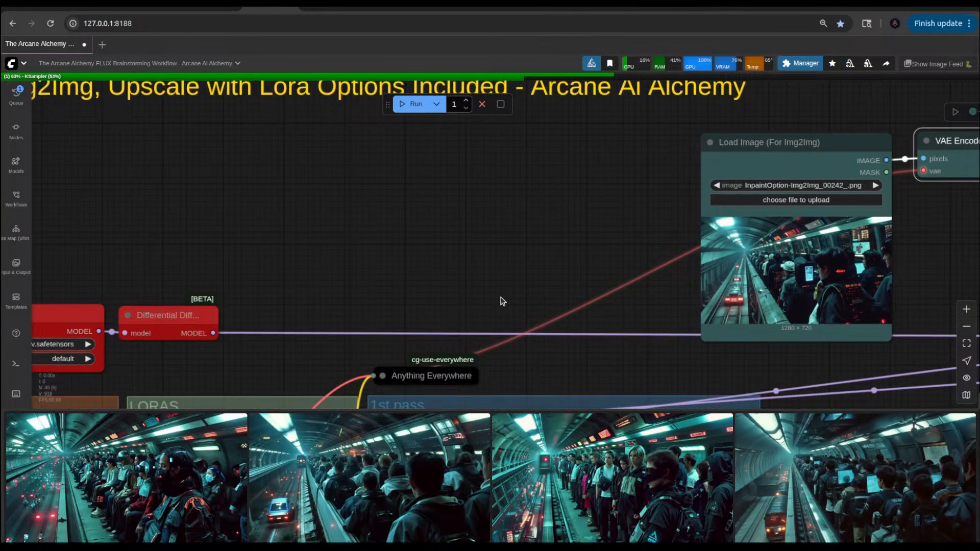
pyautogui.scroll(-8, 502, 301)
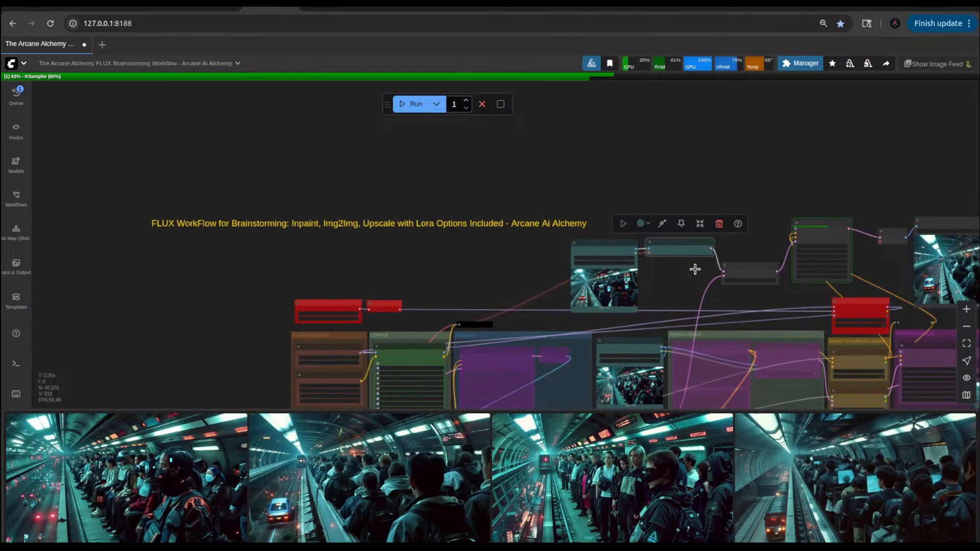
pyautogui.moveTo(757, 304); pyautogui.dragTo(617, 282)
pyautogui.scroll(10, 617, 285)
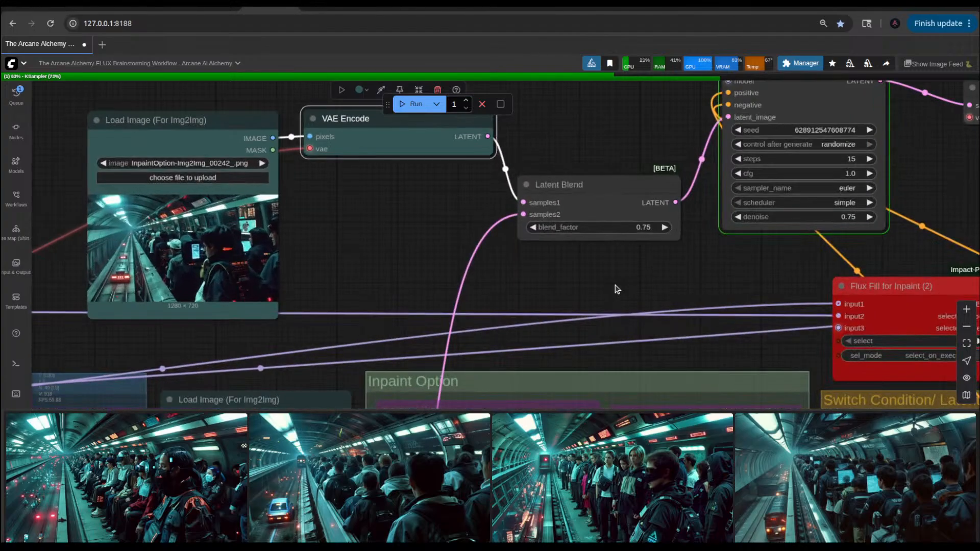
# Step: Move the Latent Blend node up directly beside the VAE Encode node and deselect it
pyautogui.moveTo(582, 193); pyautogui.dragTo(573, 127)
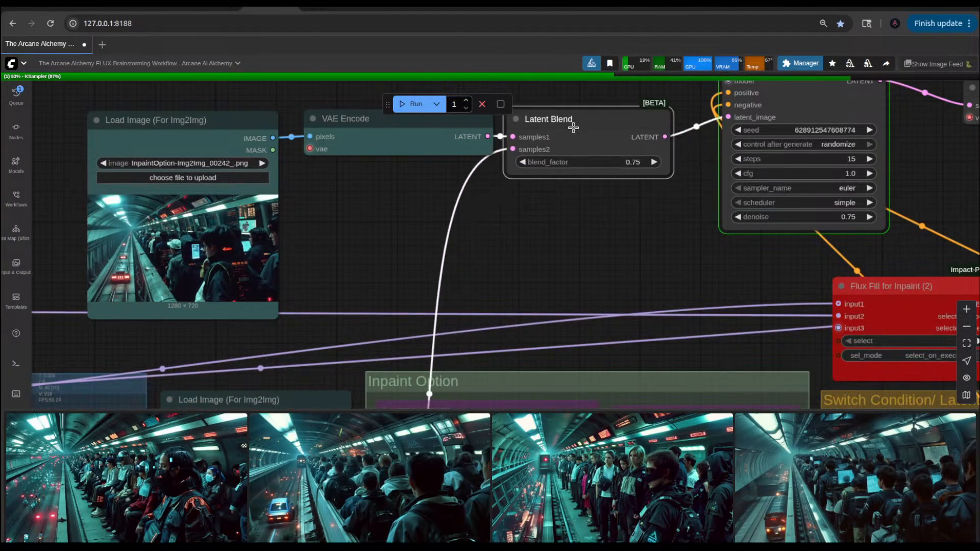
pyautogui.click(595, 225)
pyautogui.scroll(-6, 623, 296)
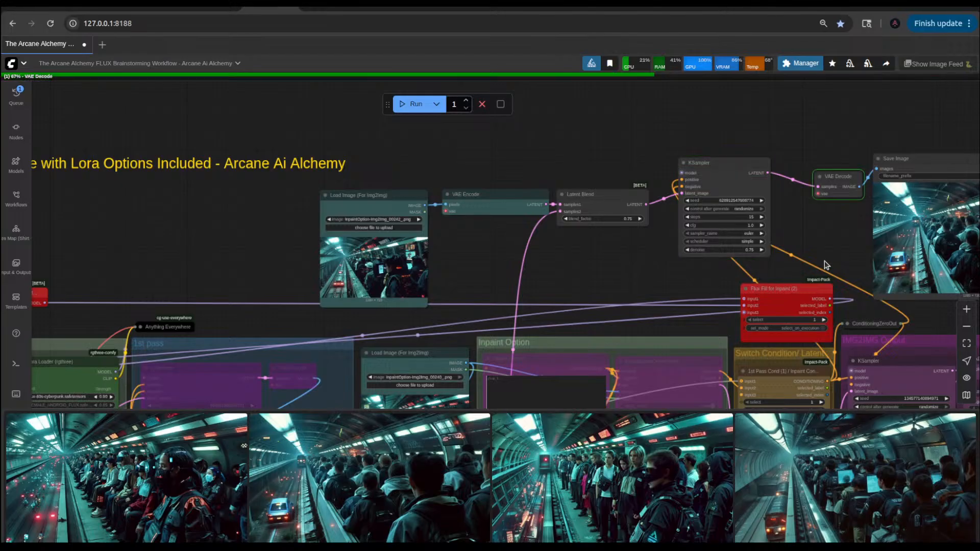
# Step: Inspect the newest mergedLat picture in the Save Image node and trace its branch back through KSampler and Latent Blend to the upper Load Image node
pyautogui.moveTo(966, 260); pyautogui.dragTo(688, 311)
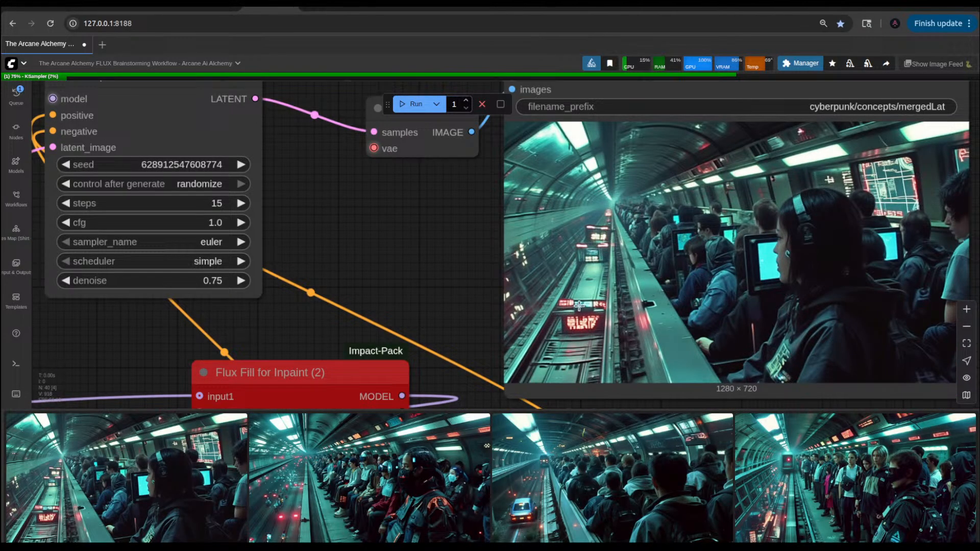
pyautogui.scroll(4, 582, 305)
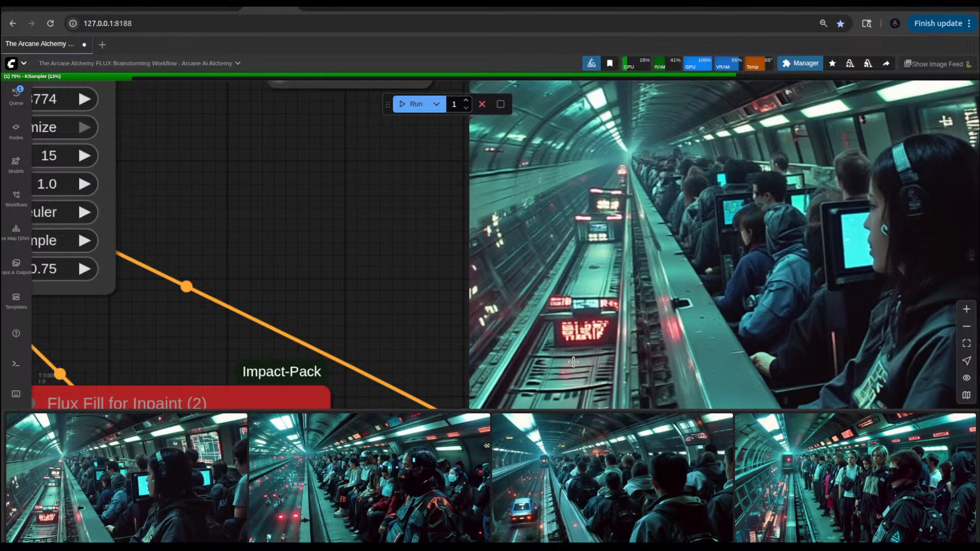
pyautogui.scroll(-5, 573, 362)
pyautogui.moveTo(499, 315); pyautogui.dragTo(779, 311)
pyautogui.moveTo(582, 327); pyautogui.dragTo(365, 333)
pyautogui.scroll(6, 779, 346)
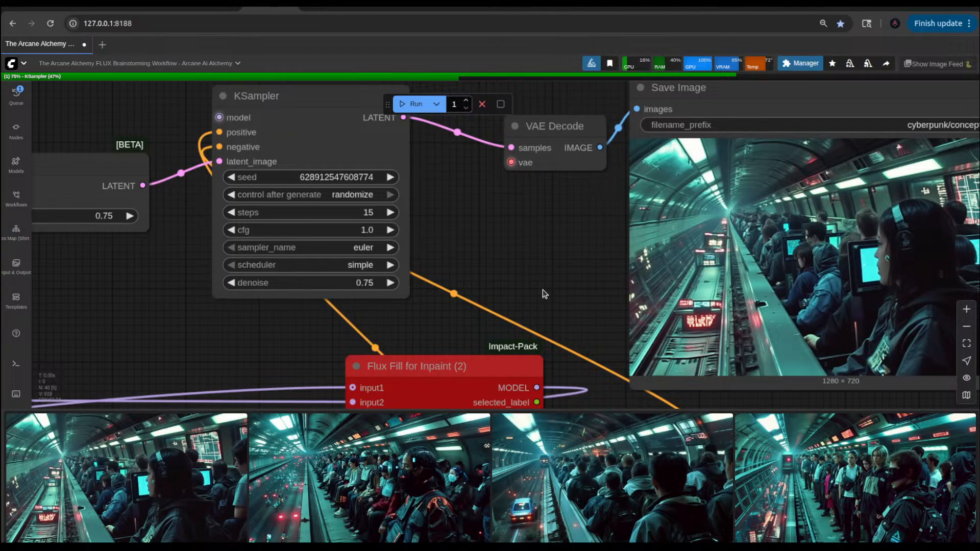
pyautogui.scroll(-7, 542, 289)
pyautogui.scroll(-1, 543, 289)
pyautogui.scroll(5, 427, 317)
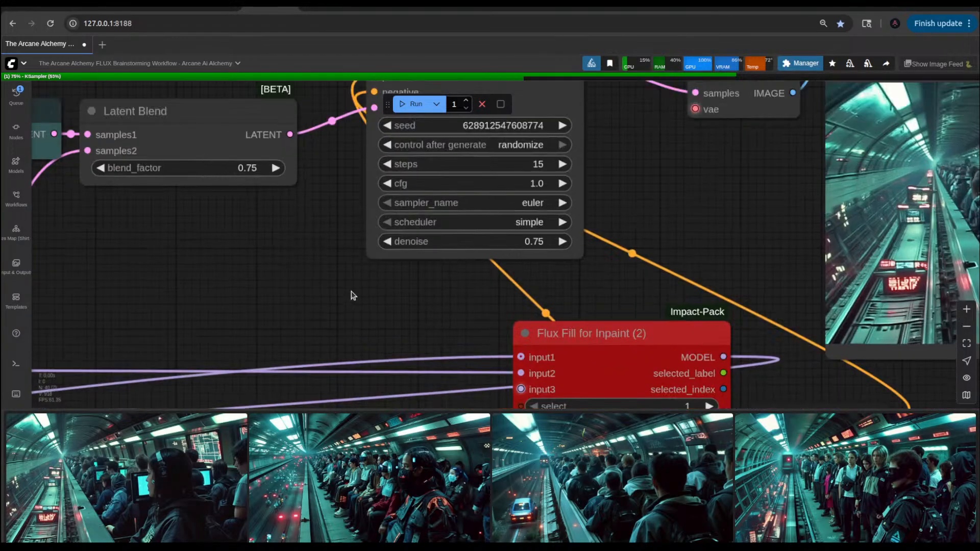
pyautogui.moveTo(350, 291); pyautogui.dragTo(598, 353)
pyautogui.moveTo(494, 293); pyautogui.dragTo(777, 235)
pyautogui.moveTo(412, 286); pyautogui.dragTo(731, 277)
pyautogui.scroll(-3, 295, 313)
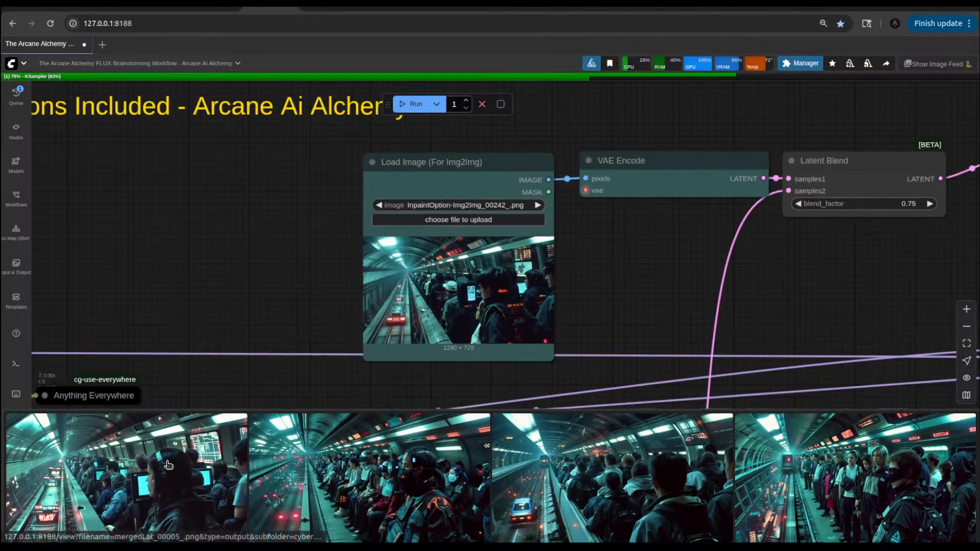
# Step: Load InpaintOption-Img2Img_00248_.png into the upper Load Image node and mergedLat_00005_.png into the lower Load Image node
pyautogui.click(167, 462)
pyautogui.click(155, 281)
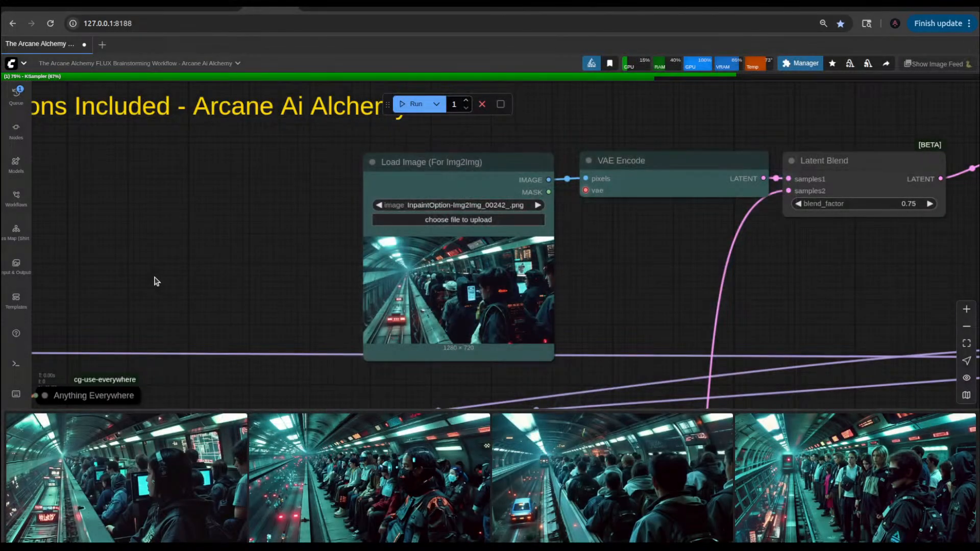
pyautogui.scroll(-5, 602, 306)
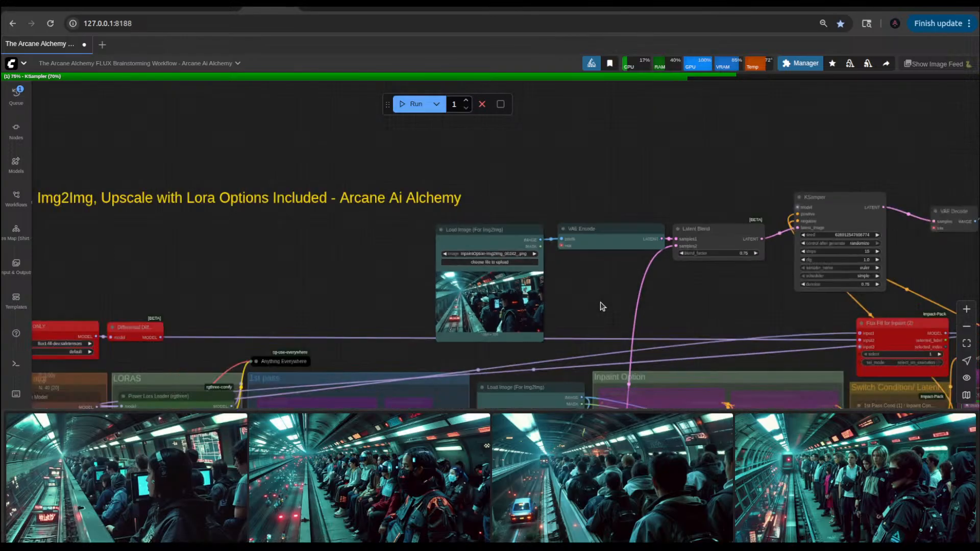
pyautogui.moveTo(602, 306); pyautogui.dragTo(620, 204)
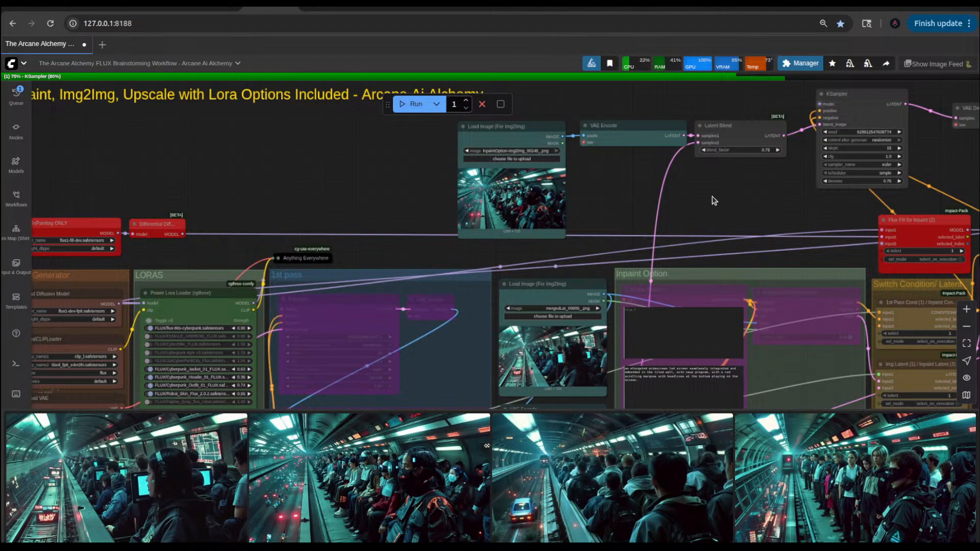
pyautogui.moveTo(743, 212); pyautogui.dragTo(605, 246)
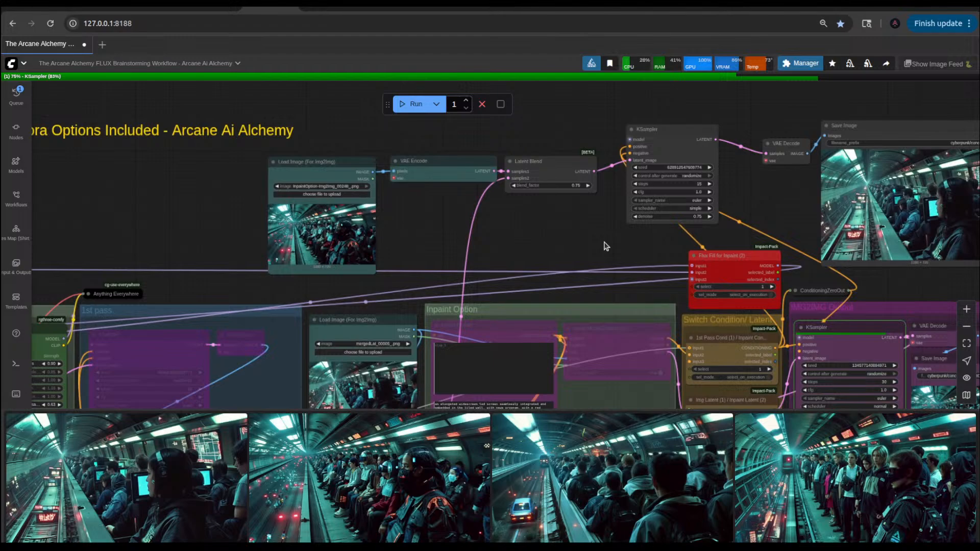
pyautogui.moveTo(476, 237); pyautogui.dragTo(778, 109)
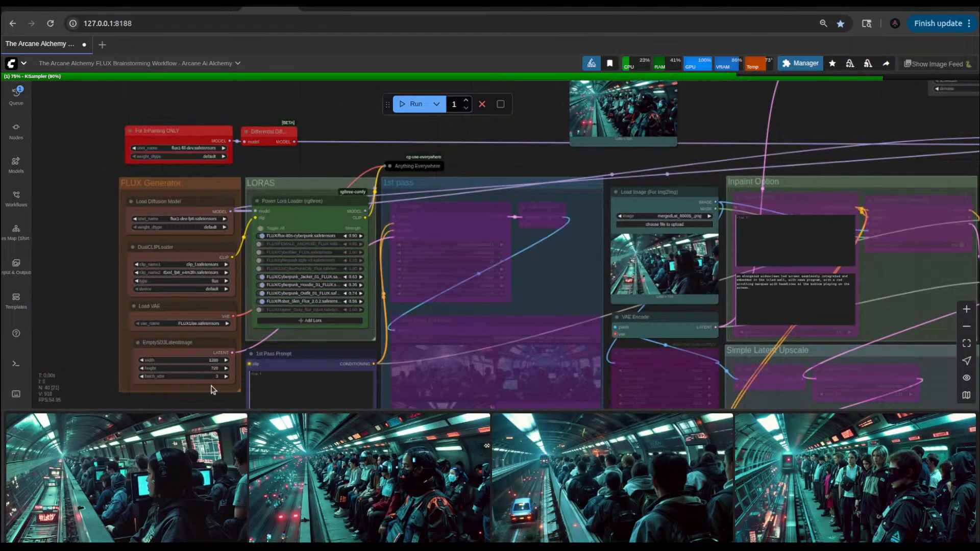
# Step: View the picture of seated masked passengers and the newest img2img result enlarged from the image feed, and close the preview
pyautogui.click(389, 472)
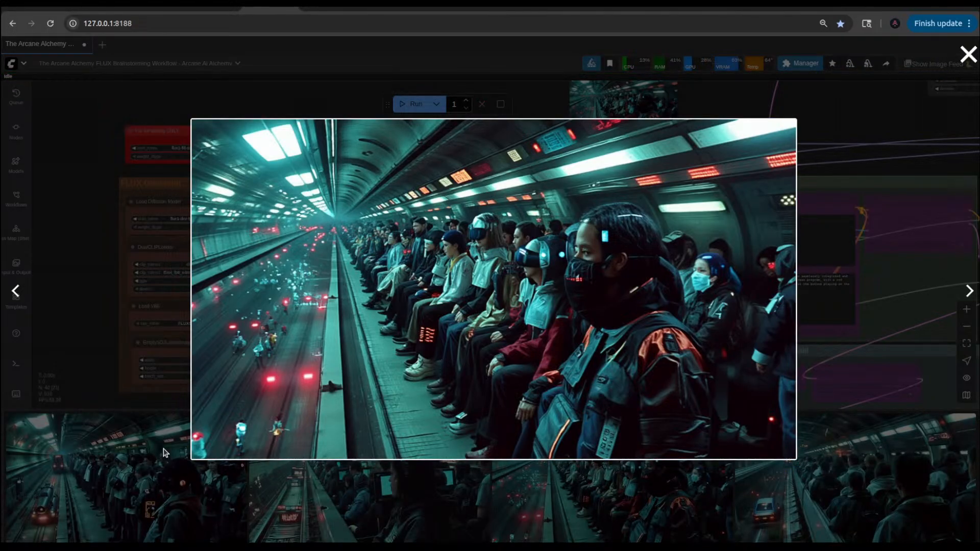
pyautogui.click(113, 469)
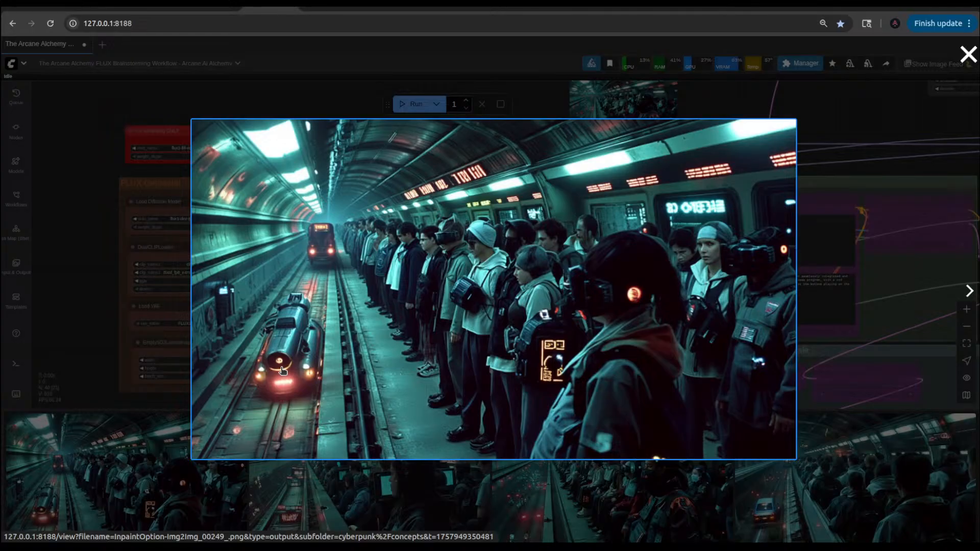
pyautogui.click(125, 284)
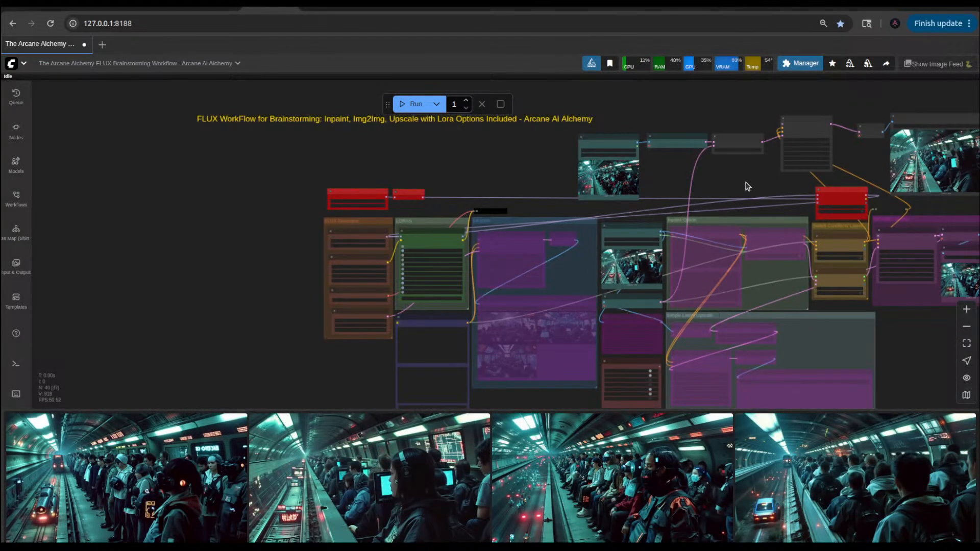
# Step: Run the workflow with the newly loaded pair of source images
pyautogui.moveTo(743, 186); pyautogui.dragTo(616, 236)
pyautogui.click(414, 105)
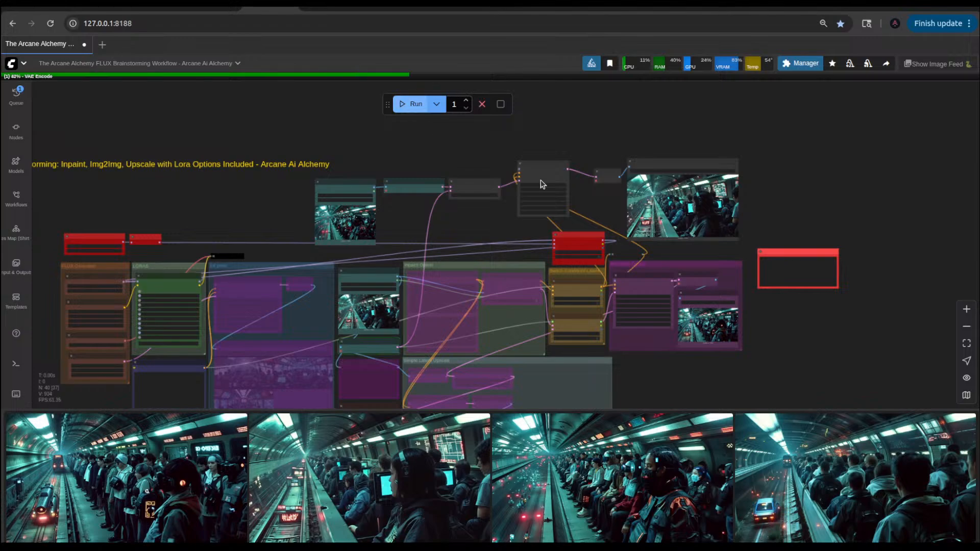
pyautogui.scroll(8, 688, 216)
pyautogui.scroll(-5, 687, 216)
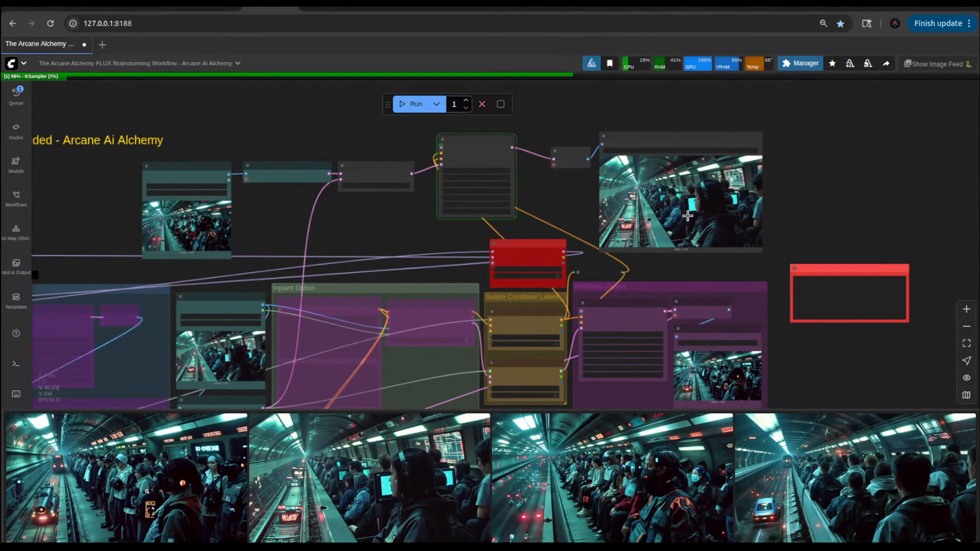
# Step: Look over the blend branch and source nodes during the run, and view the new mergedLat result enlarged and in its Save Image node
pyautogui.scroll(5, 687, 216)
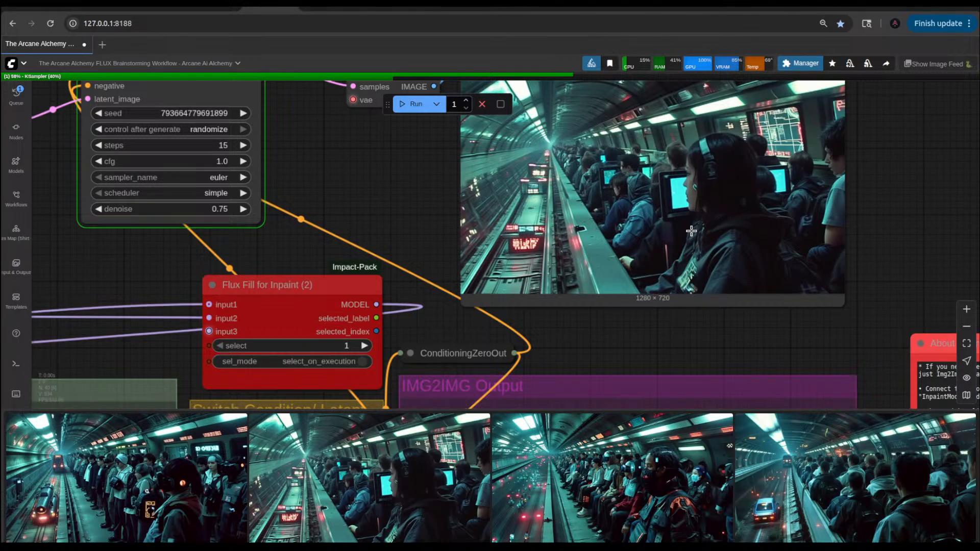
pyautogui.scroll(-6, 399, 224)
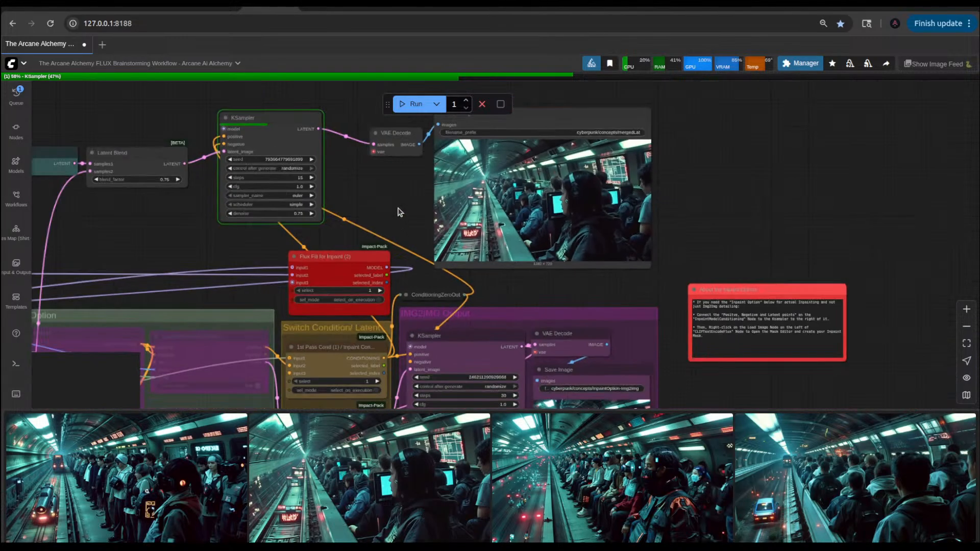
pyautogui.moveTo(264, 234); pyautogui.dragTo(533, 291)
pyautogui.moveTo(472, 306); pyautogui.dragTo(606, 229)
pyautogui.moveTo(494, 257)
pyautogui.mouseDown()
pyautogui.moveTo(606, 212)
pyautogui.moveTo(672, 139)
pyautogui.mouseUp()
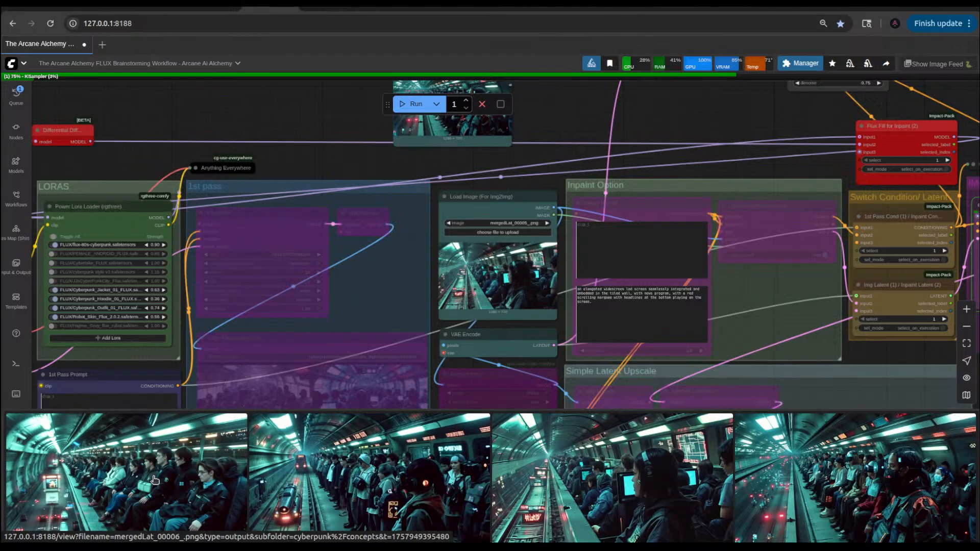
pyautogui.click(153, 481)
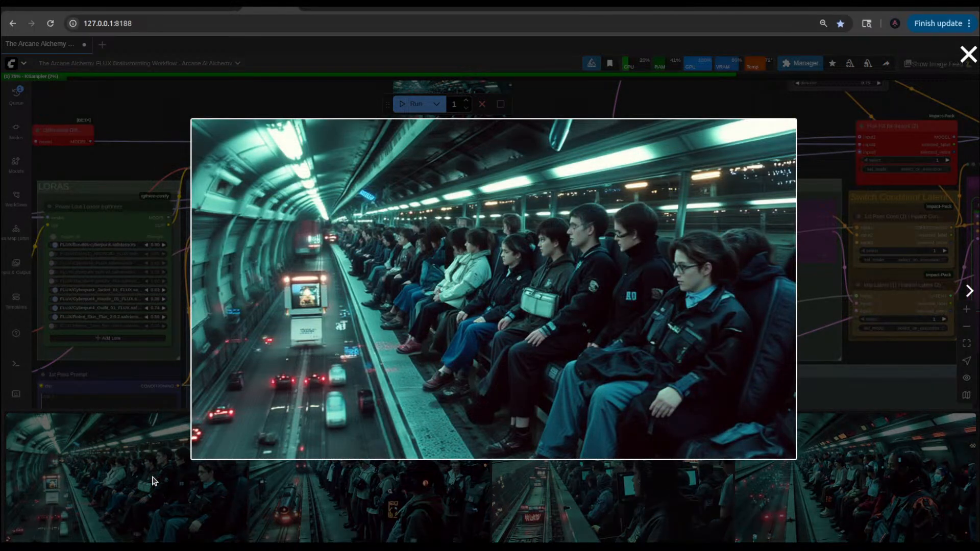
pyautogui.click(137, 148)
pyautogui.scroll(-10, 599, 228)
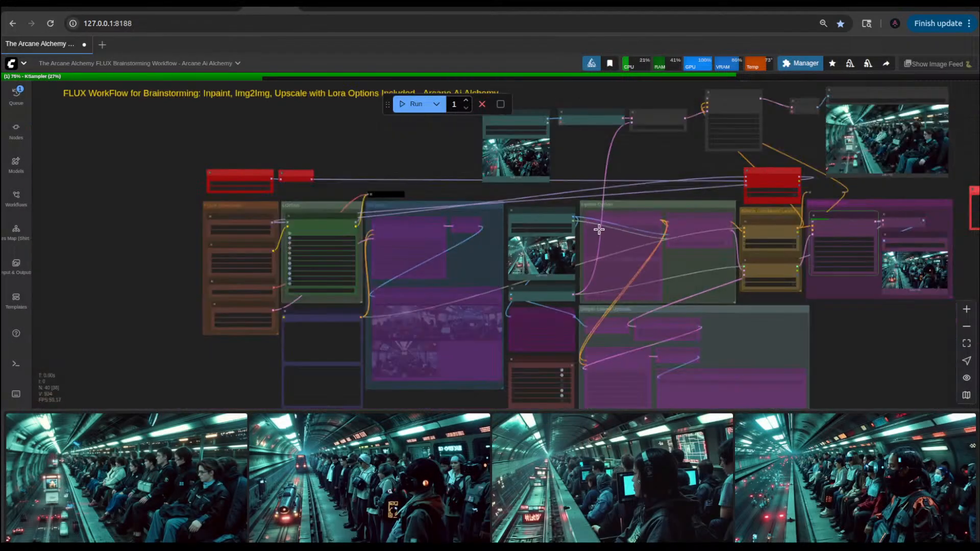
pyautogui.moveTo(873, 269); pyautogui.dragTo(766, 378)
pyautogui.scroll(10, 689, 265)
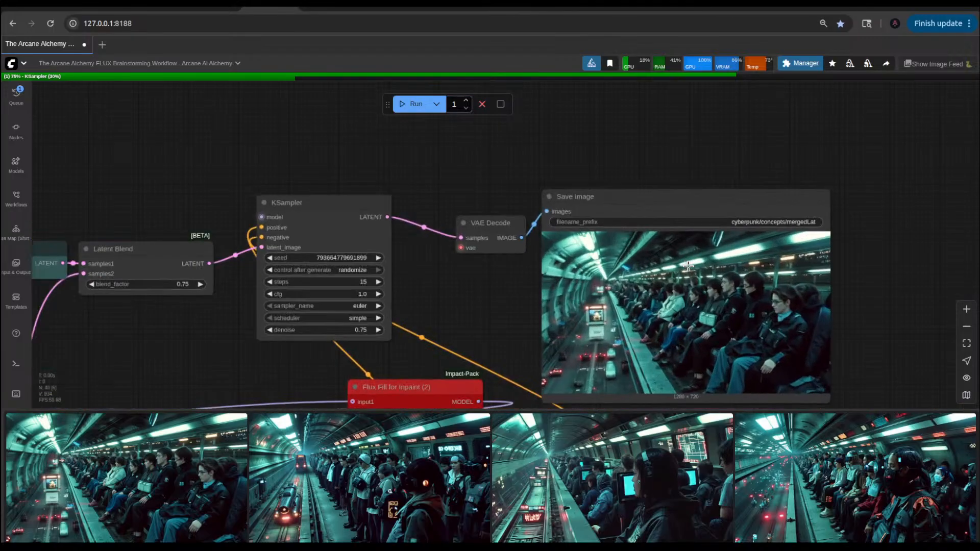
# Step: Set the denoise of the KSampler after Latent Blend to 0.60
pyautogui.moveTo(462, 308); pyautogui.dragTo(881, 218)
pyautogui.scroll(-6, 847, 239)
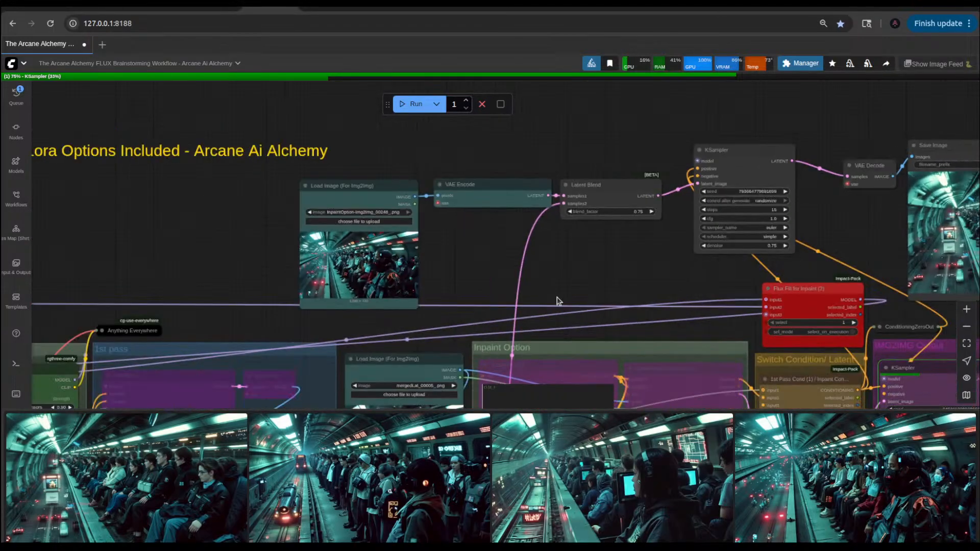
pyautogui.scroll(2, 410, 277)
pyautogui.moveTo(649, 279); pyautogui.dragTo(407, 285)
pyautogui.scroll(-2, 408, 287)
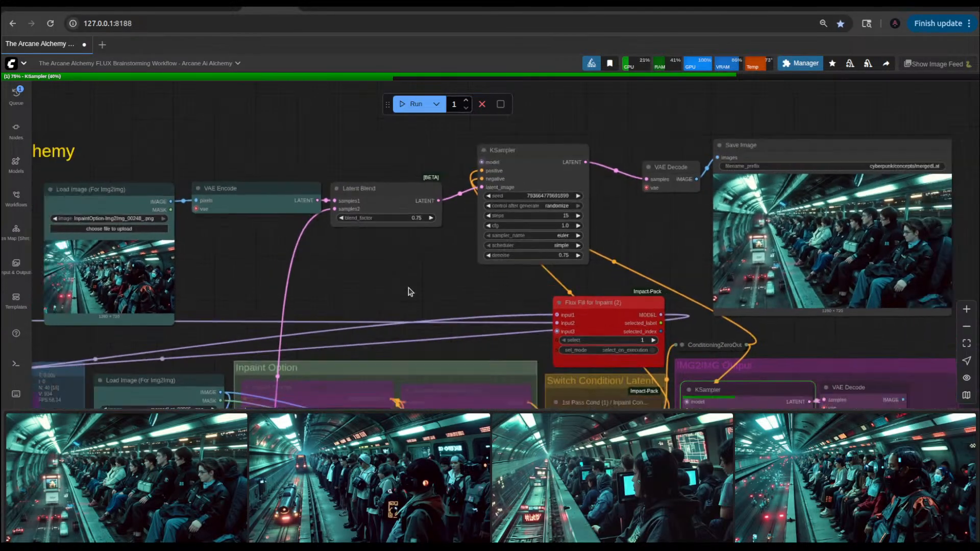
pyautogui.scroll(2, 484, 291)
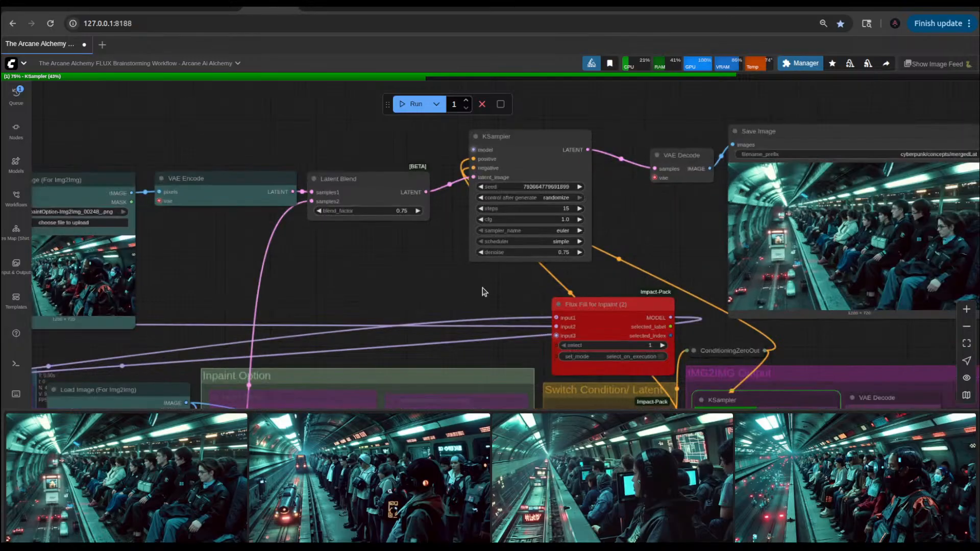
pyautogui.click(573, 249)
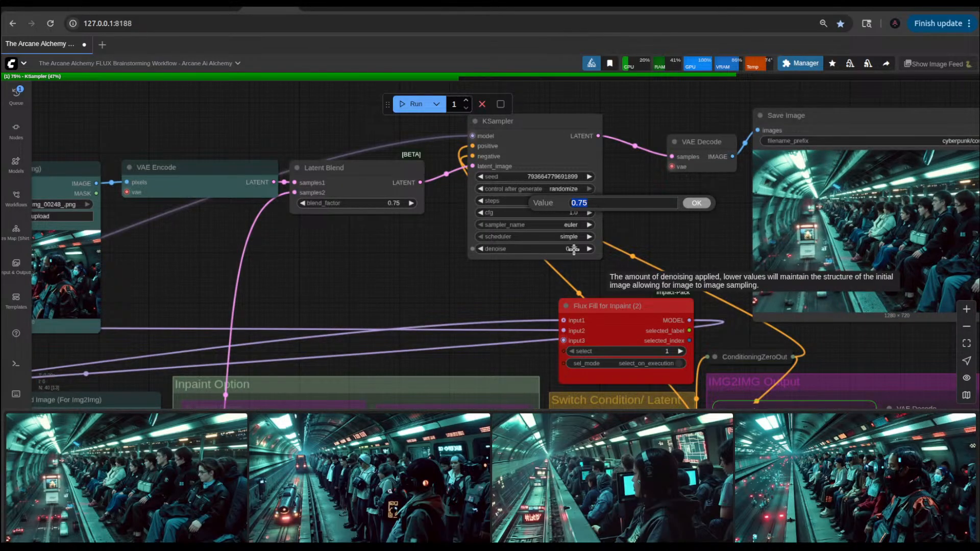
pyautogui.write('.80')
pyautogui.press('Return')
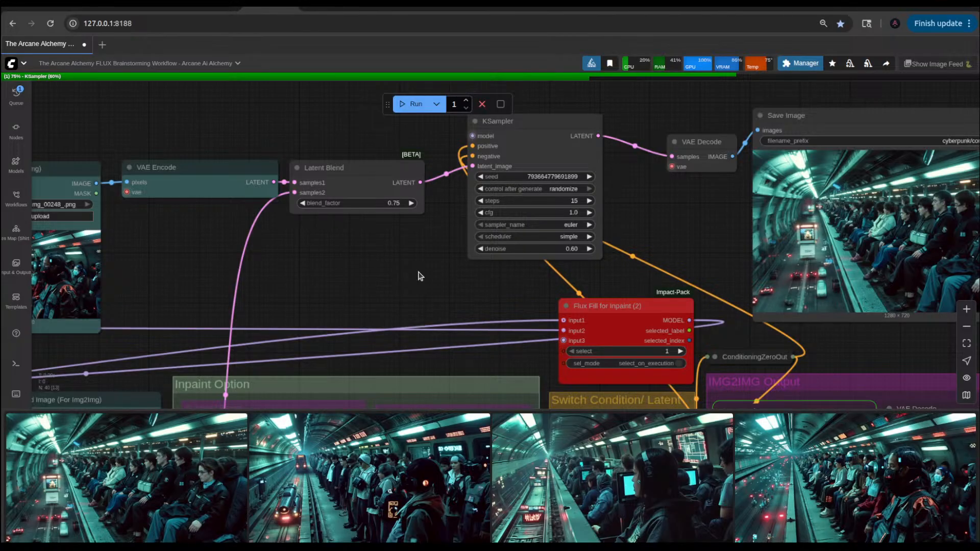
# Step: Raise the flux-80s-cyberpunk LoRA strength to 1.00 in the Power Lora Loader and deselect the node
pyautogui.moveTo(418, 275); pyautogui.dragTo(480, 252)
pyautogui.scroll(-3, 492, 267)
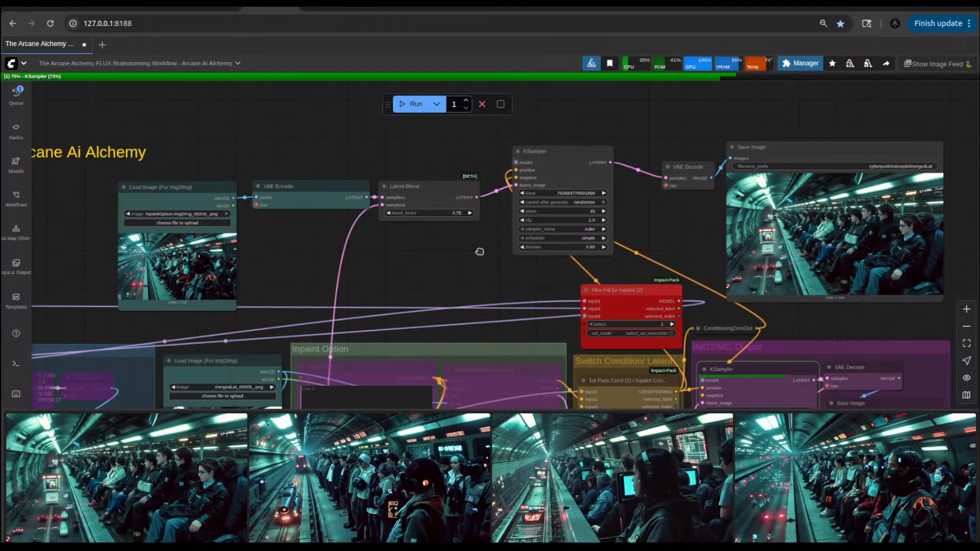
pyautogui.moveTo(420, 258); pyautogui.dragTo(634, 224)
pyautogui.scroll(-4, 602, 225)
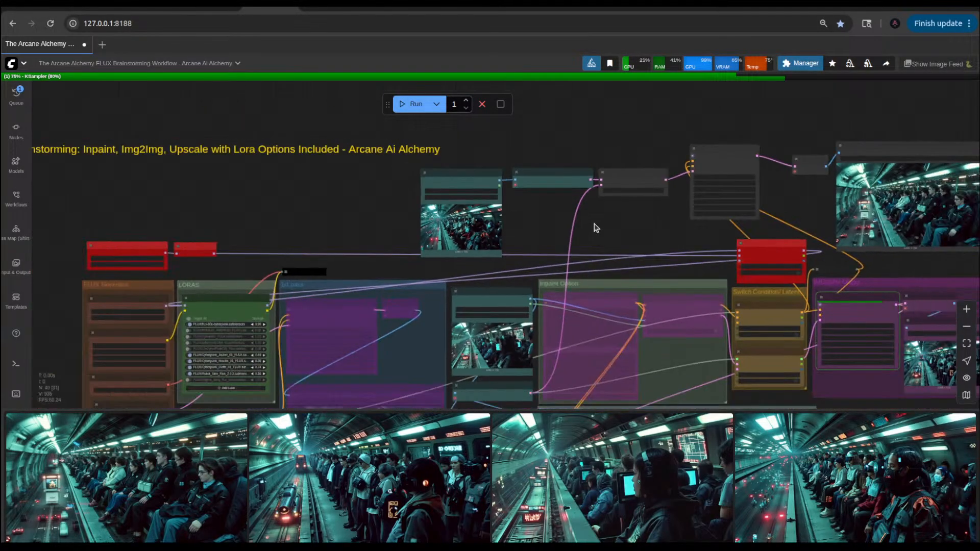
pyautogui.scroll(5, 322, 299)
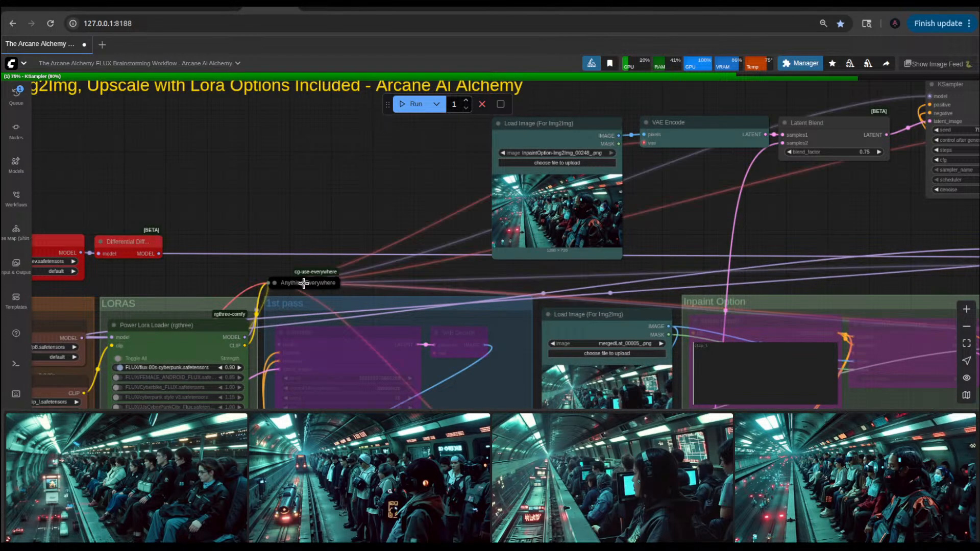
pyautogui.moveTo(446, 234); pyautogui.dragTo(411, 183)
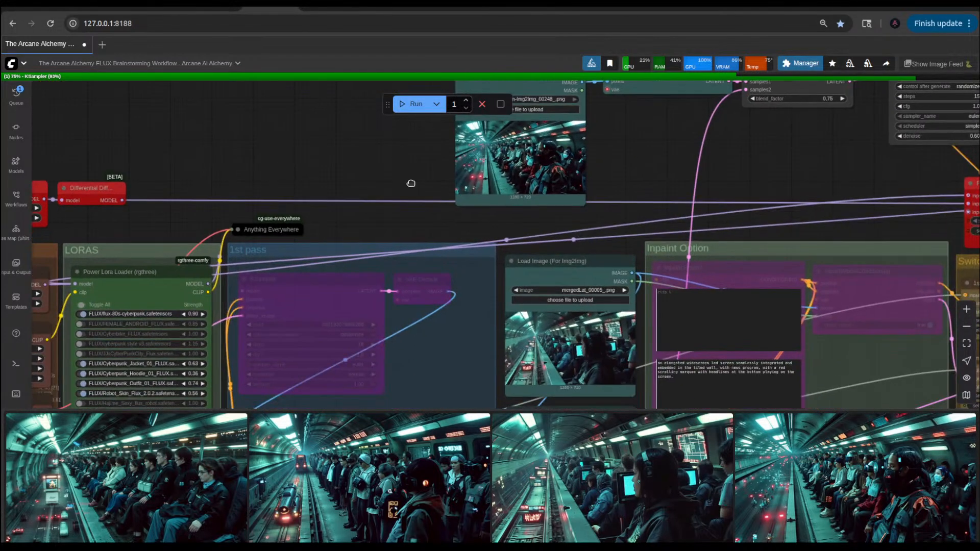
pyautogui.click(203, 313)
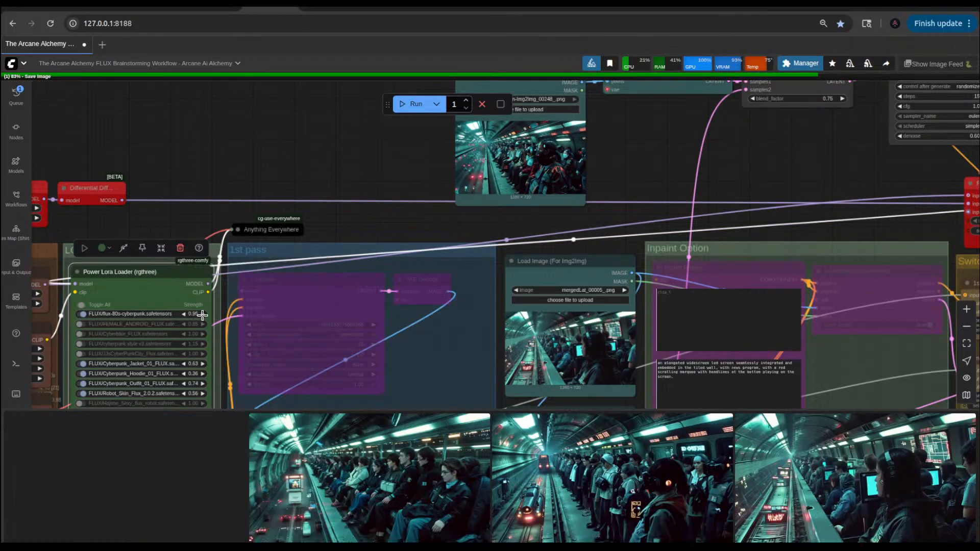
pyautogui.click(366, 162)
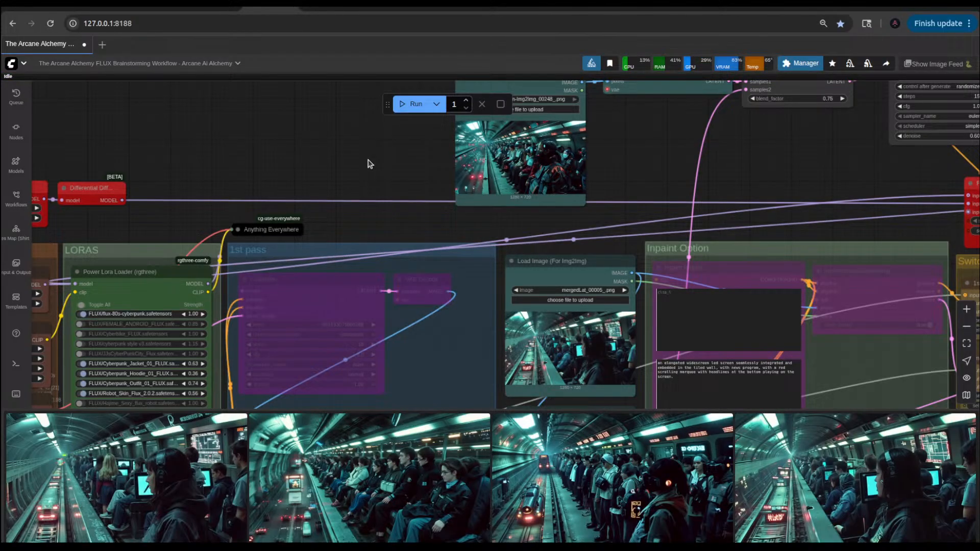
# Step: View the newest img2img result enlarged, close the preview, and look over the 1st Pass Prompt node
pyautogui.click(176, 466)
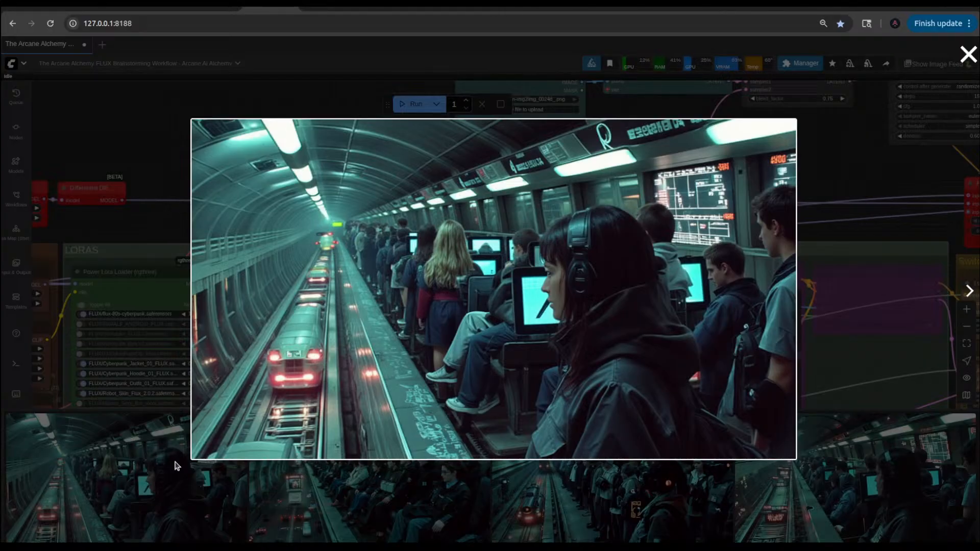
pyautogui.click(156, 167)
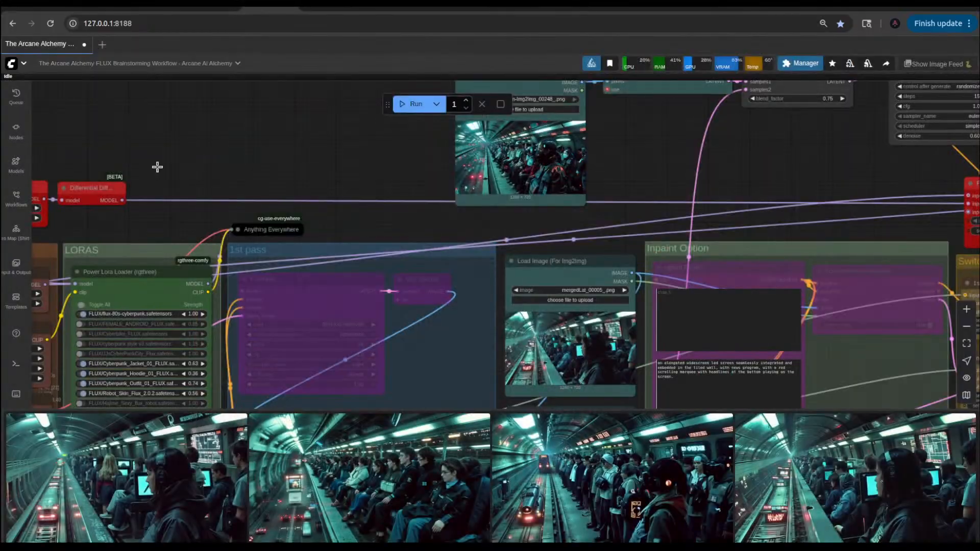
pyautogui.moveTo(403, 356); pyautogui.dragTo(433, 212)
pyautogui.scroll(-7, 431, 219)
pyautogui.scroll(14, 237, 367)
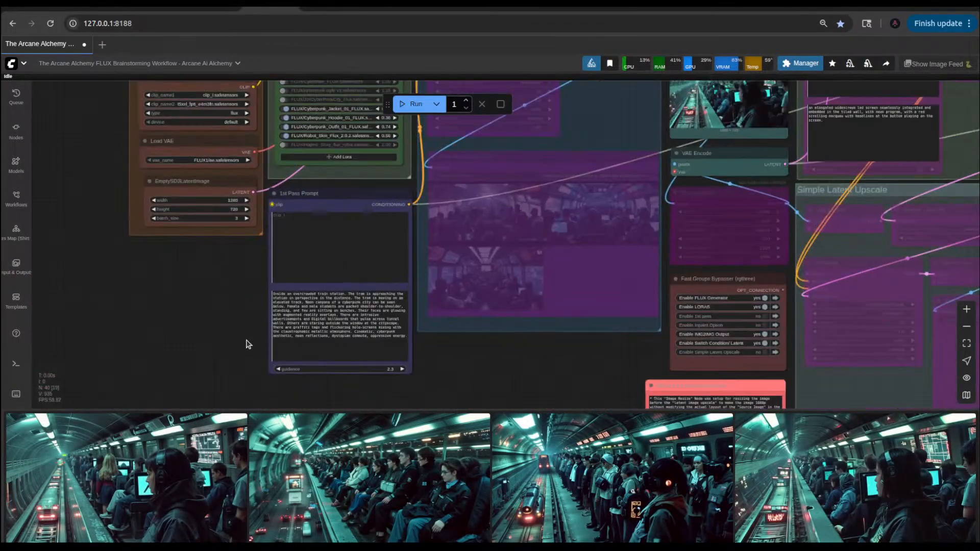
# Step: Replace "students" with "day workers" in the 1st Pass Prompt text and run the workflow
pyautogui.scroll(5, 201, 328)
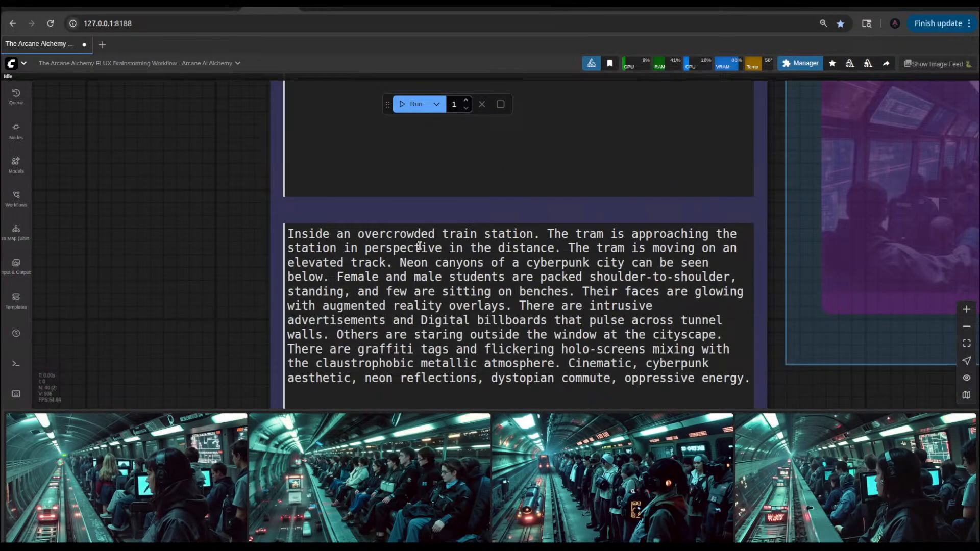
pyautogui.moveTo(506, 276); pyautogui.dragTo(452, 278)
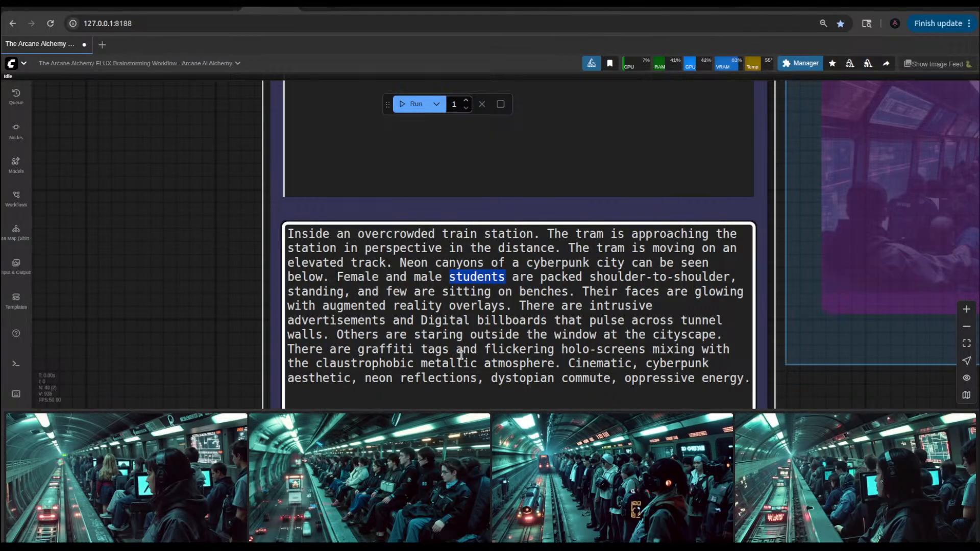
pyautogui.write('day waor')
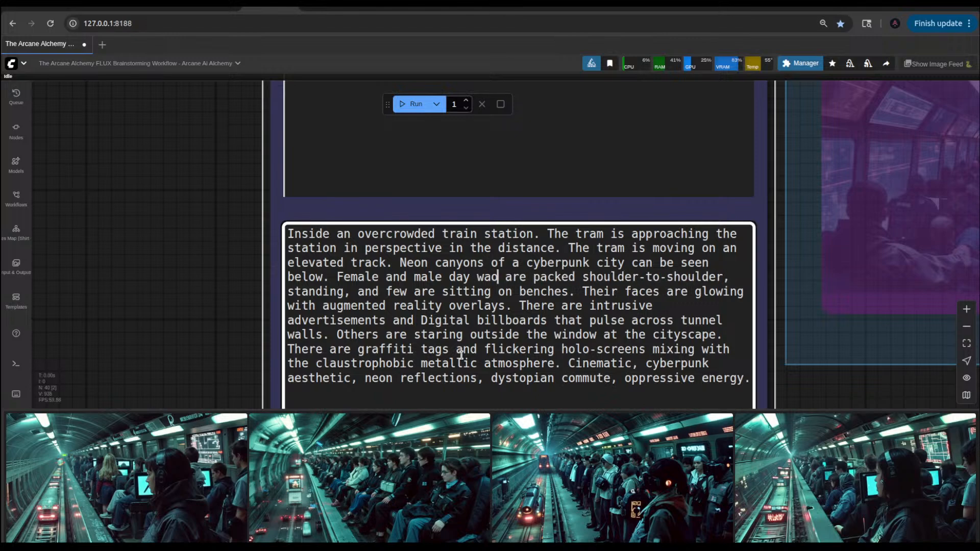
pyautogui.press('BackSpace')
pyautogui.press('BackSpace')
pyautogui.press('BackSpace')
pyautogui.write('orkes')
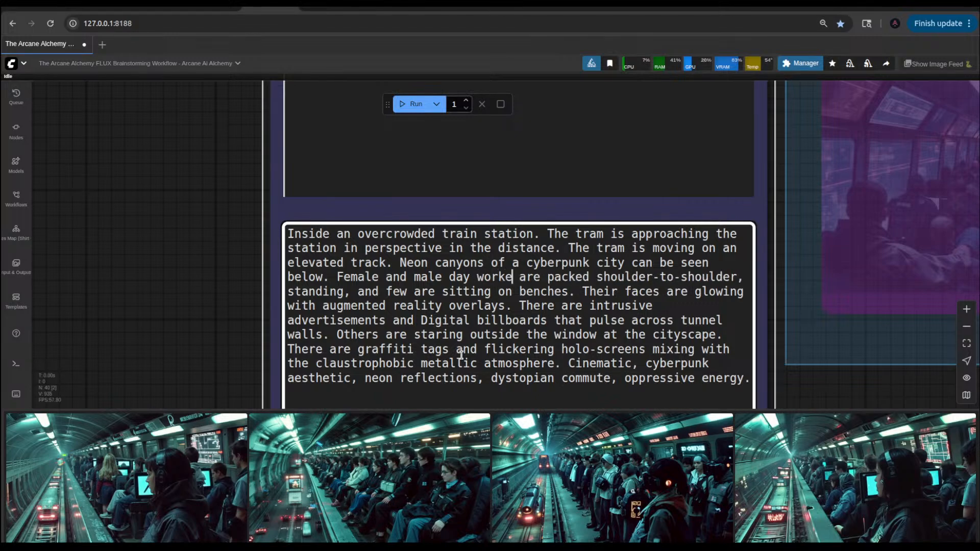
pyautogui.press('Left')
pyautogui.write('r')
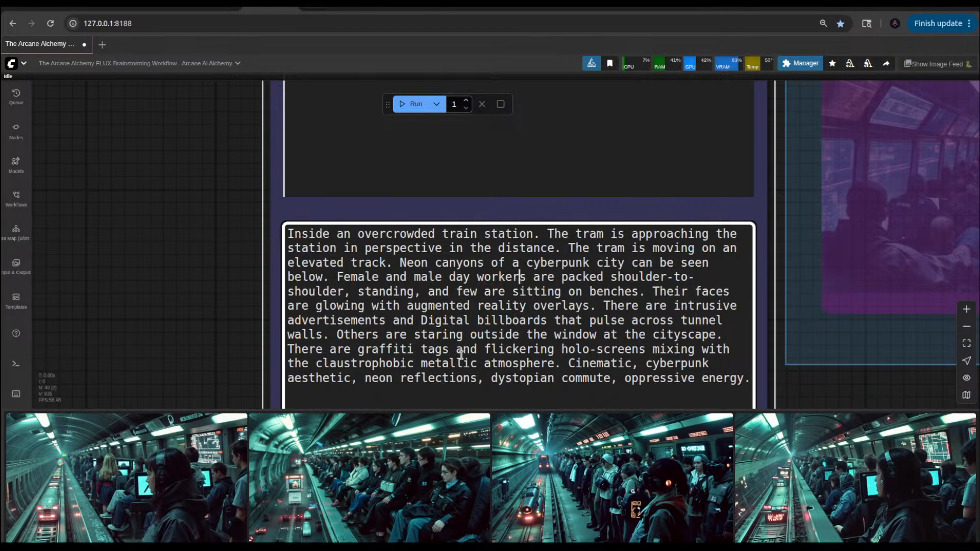
pyautogui.press('Left')
pyautogui.press('Left')
pyautogui.press('Left')
pyautogui.hotkey('ctrl', 'Return')
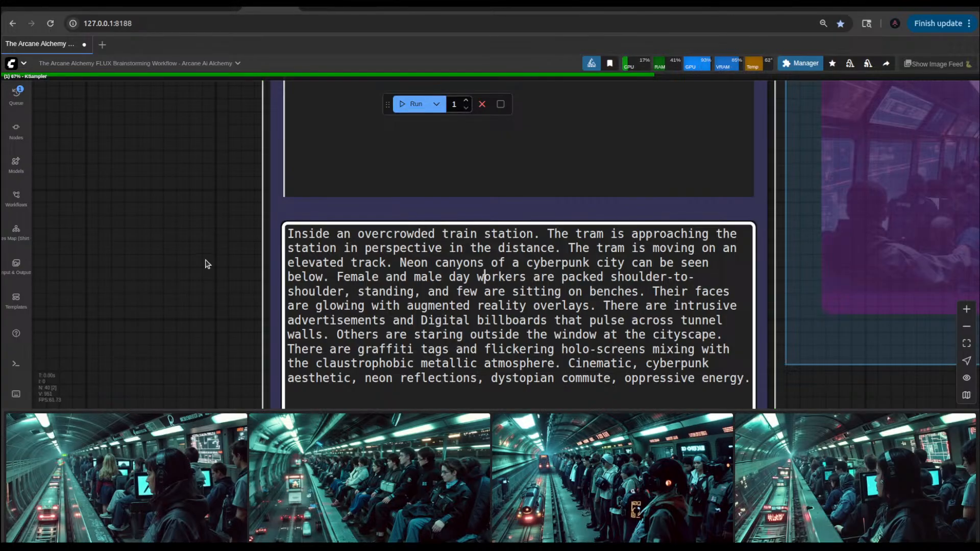
# Step: Look over the latent blend branch, the Inpaint Option group and the IMG2IMG Output group during the run
pyautogui.scroll(-10, 209, 262)
pyautogui.moveTo(758, 227); pyautogui.dragTo(726, 325)
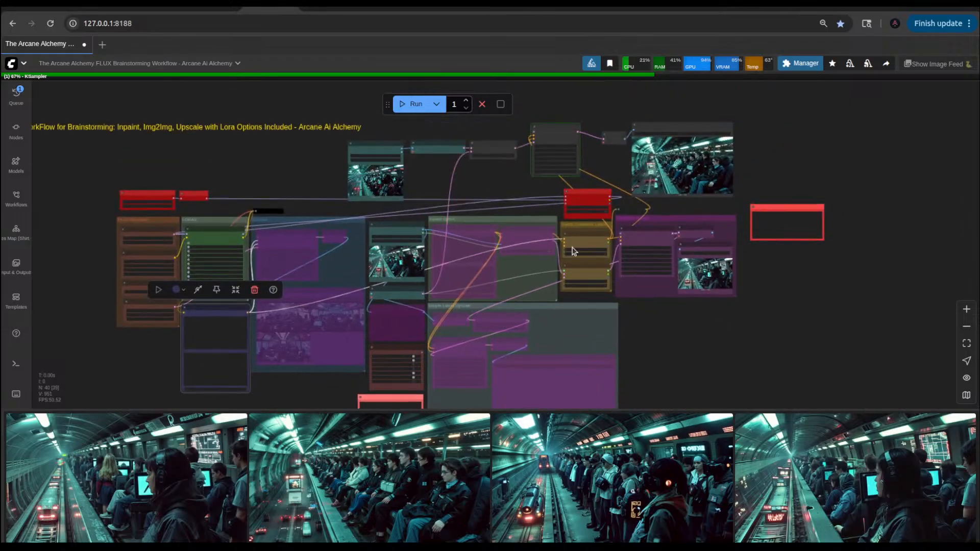
pyautogui.scroll(10, 657, 140)
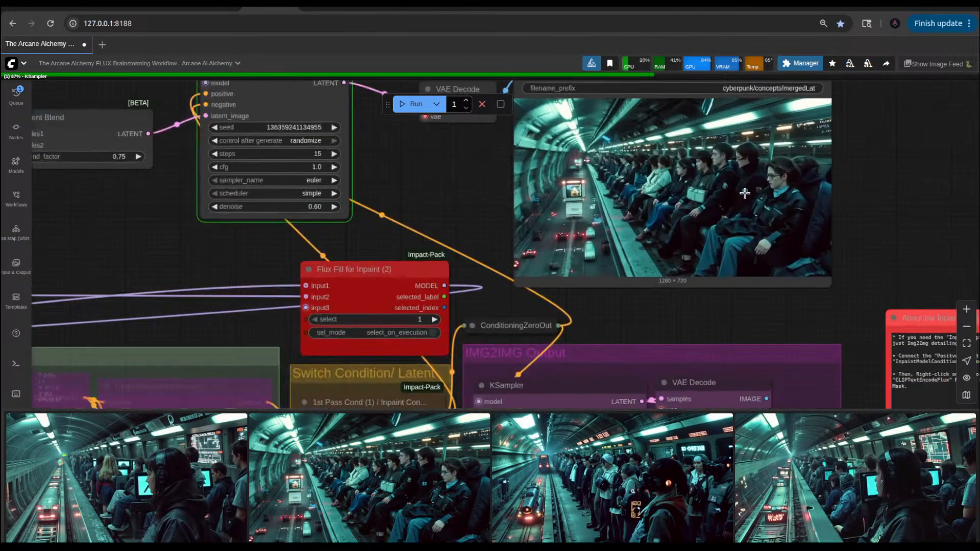
pyautogui.scroll(-8, 745, 192)
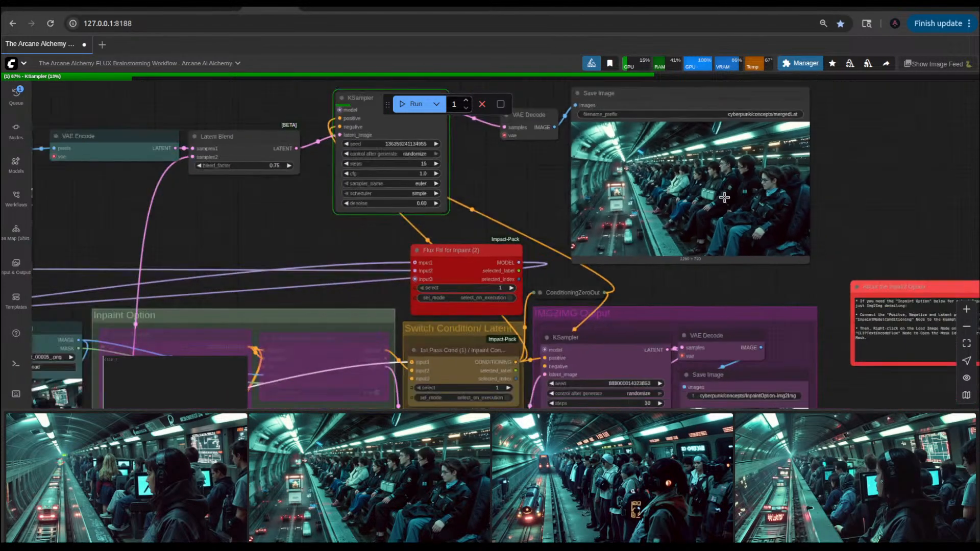
pyautogui.moveTo(546, 171); pyautogui.dragTo(674, 212)
pyautogui.scroll(-5, 543, 237)
pyautogui.moveTo(543, 236); pyautogui.dragTo(599, 158)
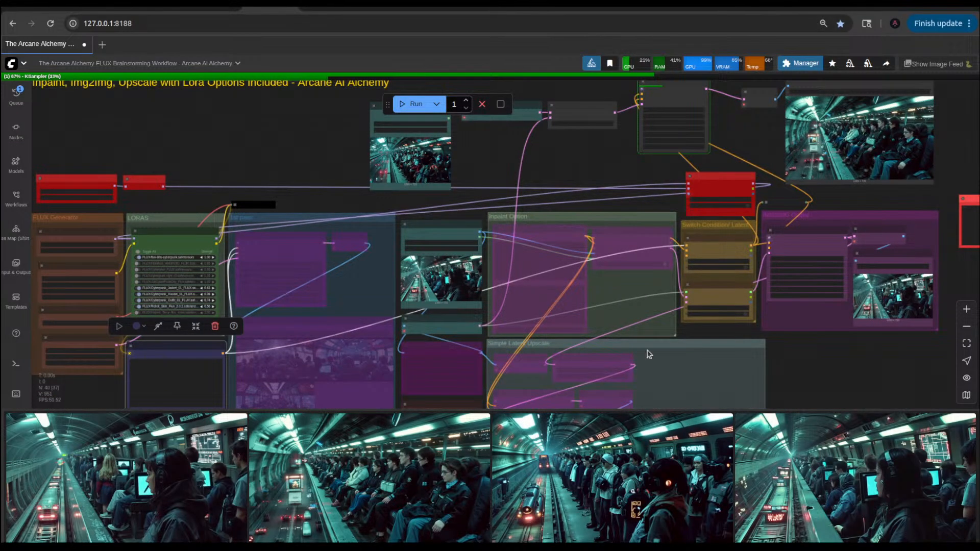
pyautogui.scroll(6, 816, 353)
pyautogui.moveTo(816, 353); pyautogui.dragTo(711, 400)
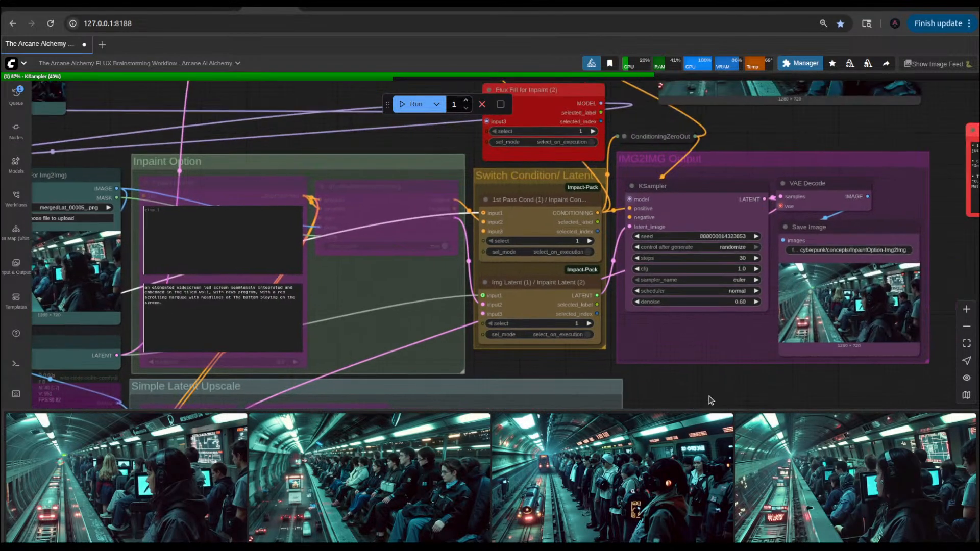
pyautogui.scroll(-3, 710, 400)
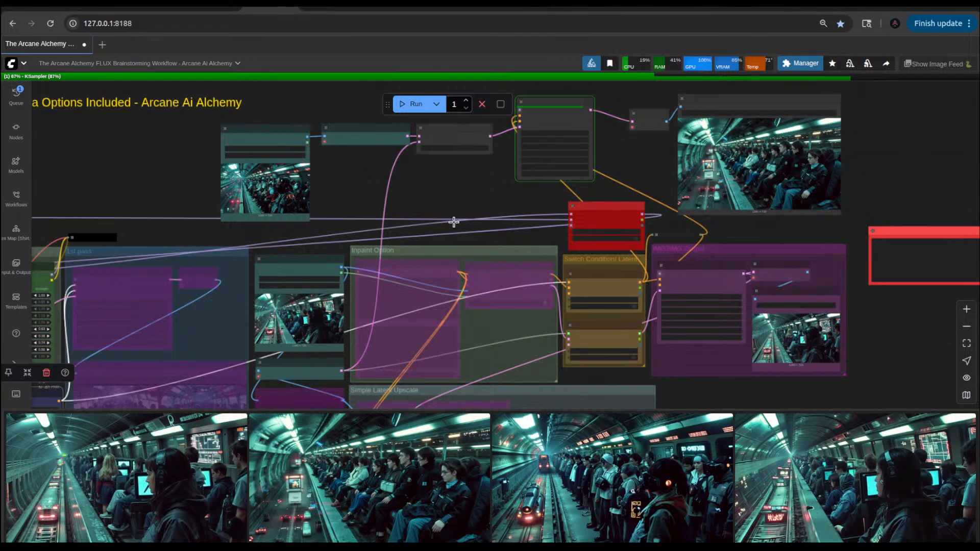
pyautogui.scroll(5, 316, 195)
pyautogui.scroll(-5, 283, 183)
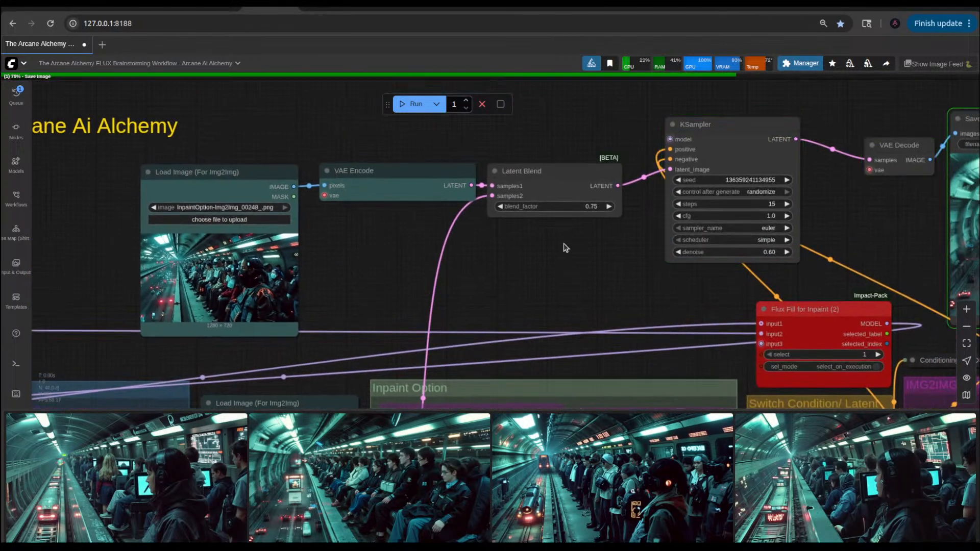
pyautogui.moveTo(565, 248); pyautogui.dragTo(491, 244)
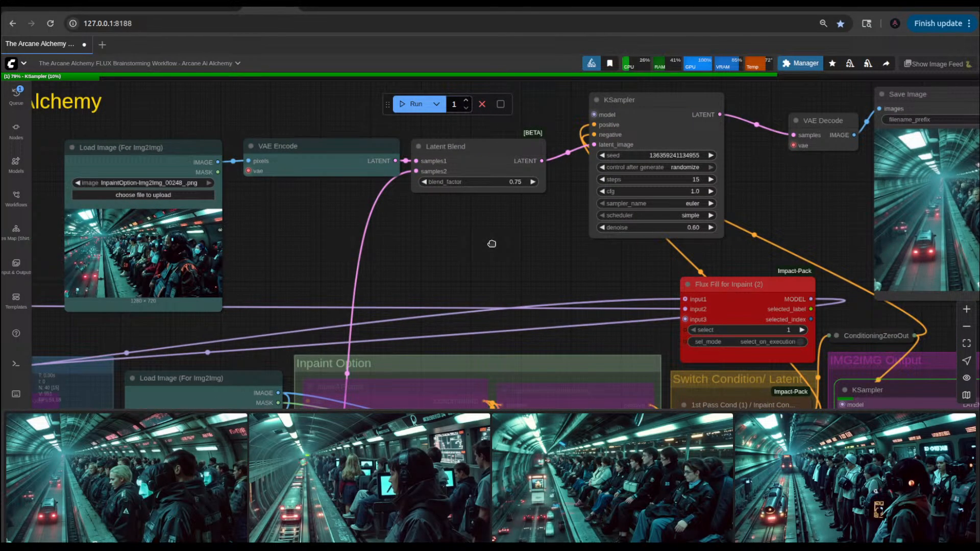
pyautogui.moveTo(491, 244); pyautogui.dragTo(501, 272)
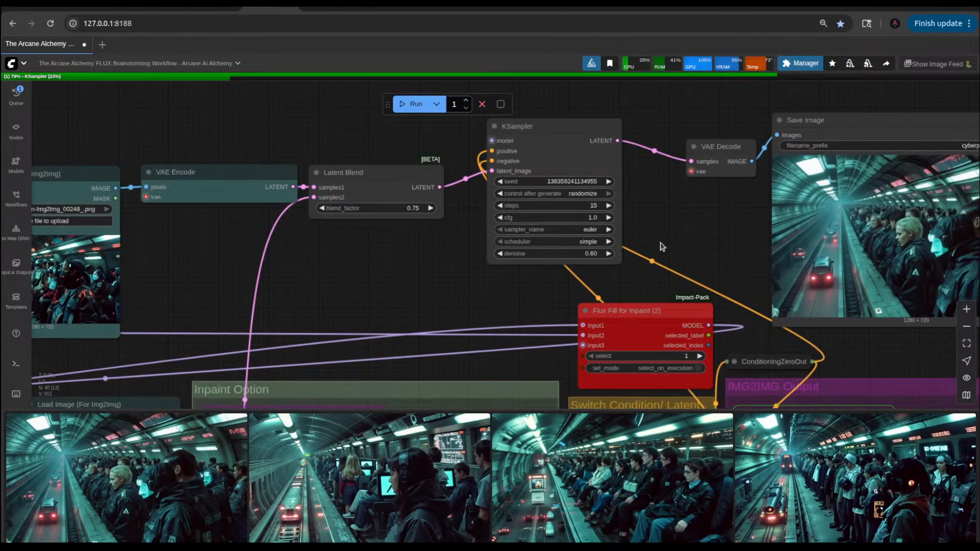
# Step: Examine the new mergedLat image up close in its Save Image node, along with the settings of the KSampler after Latent Blend
pyautogui.moveTo(663, 246); pyautogui.dragTo(461, 246)
pyautogui.scroll(5, 796, 265)
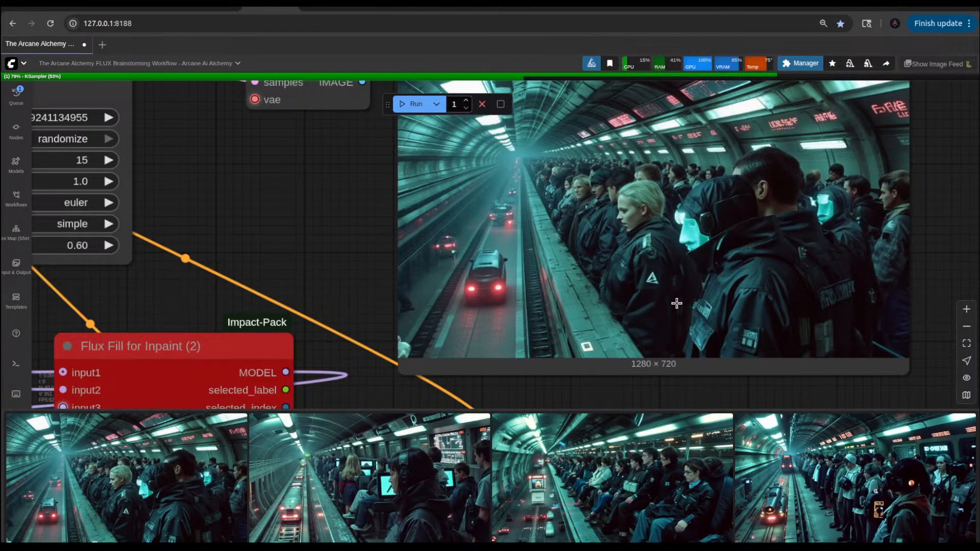
pyautogui.scroll(-5, 648, 263)
pyautogui.scroll(5, 647, 263)
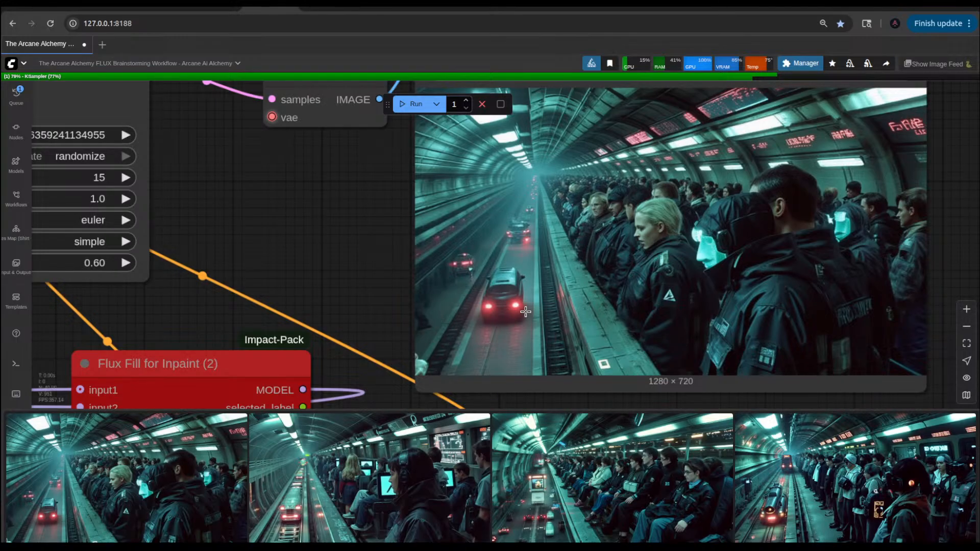
pyautogui.scroll(-4, 511, 328)
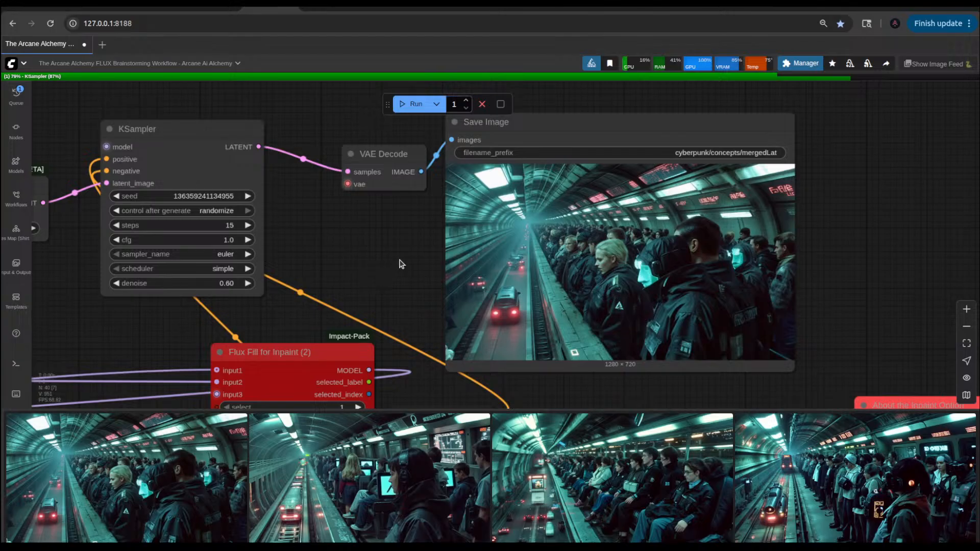
pyautogui.moveTo(400, 264); pyautogui.dragTo(513, 270)
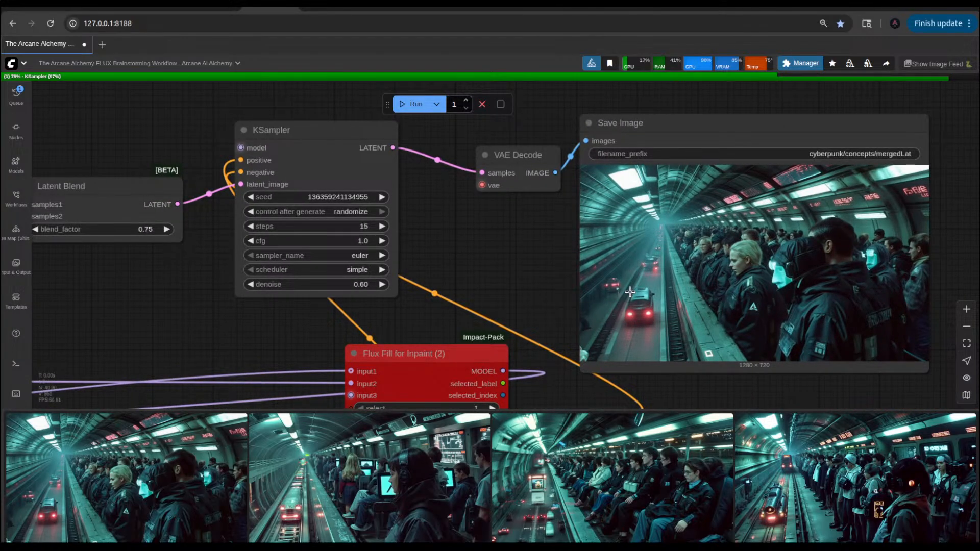
pyautogui.scroll(3, 629, 317)
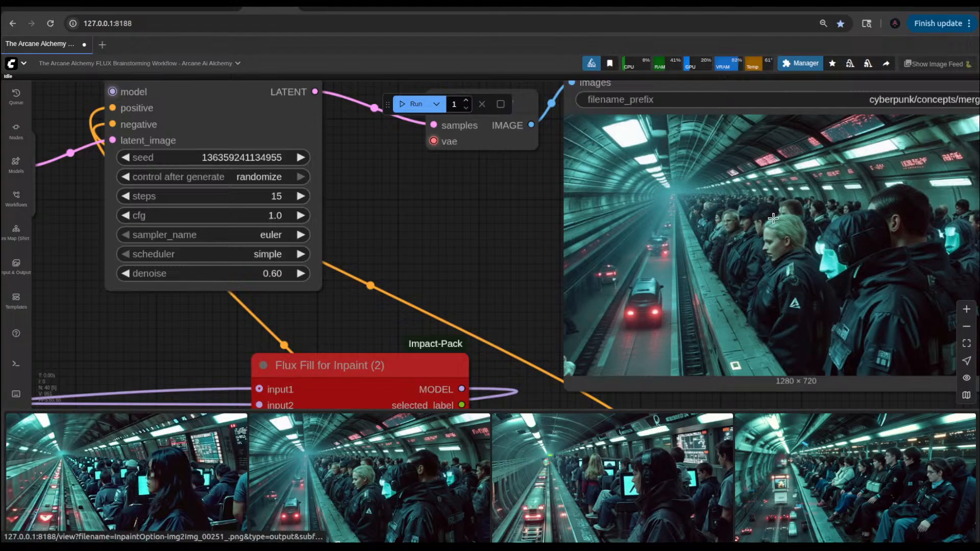
# Step: Check the newest img2img result, and compare the blend branch's source image with the new mergedLat image
pyautogui.click(182, 482)
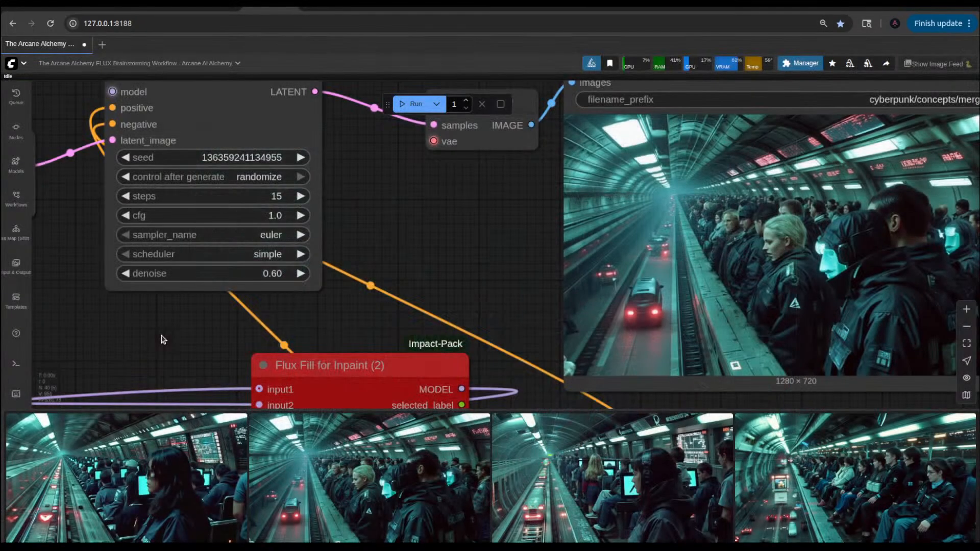
pyautogui.click(164, 340)
pyautogui.scroll(-5, 429, 240)
pyautogui.scroll(-5, 426, 240)
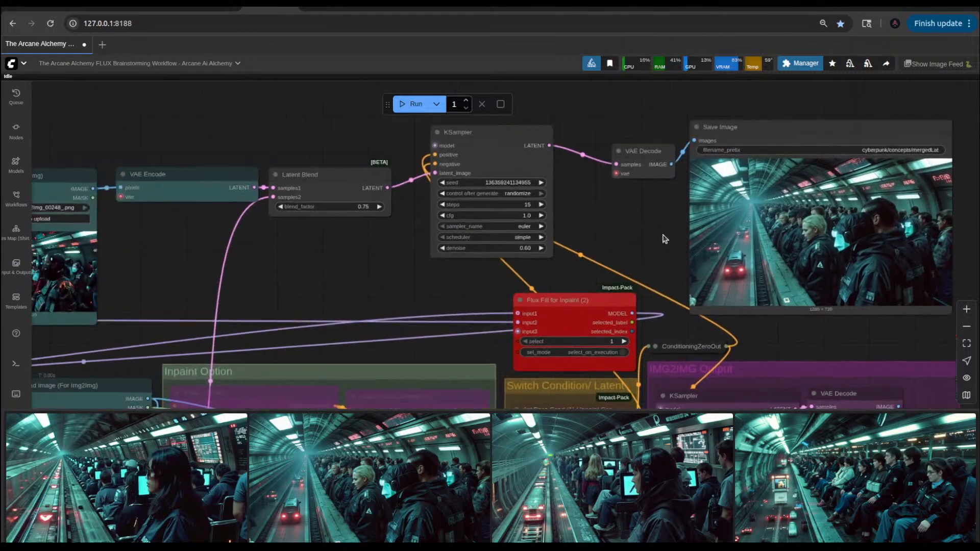
pyautogui.scroll(8, 444, 264)
pyautogui.scroll(-2, 477, 240)
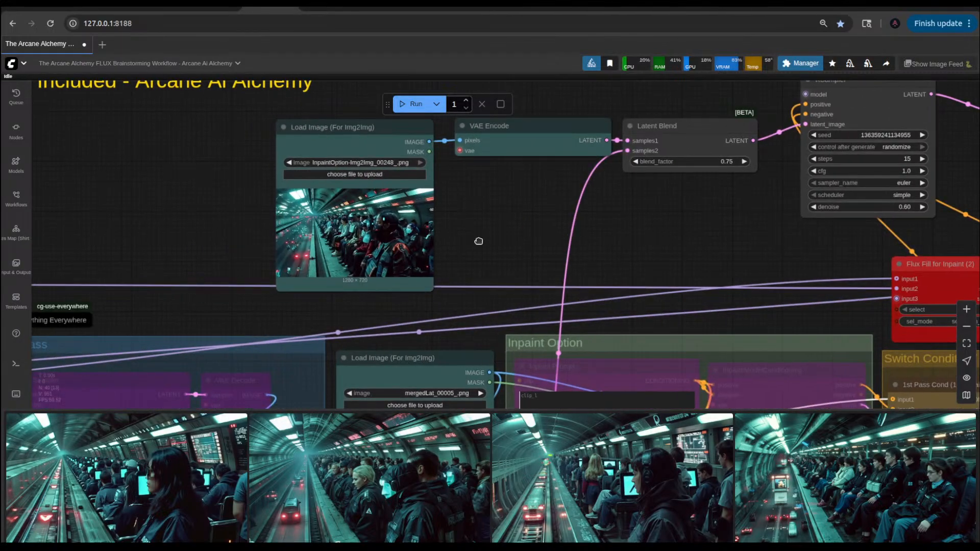
pyautogui.scroll(6, 414, 255)
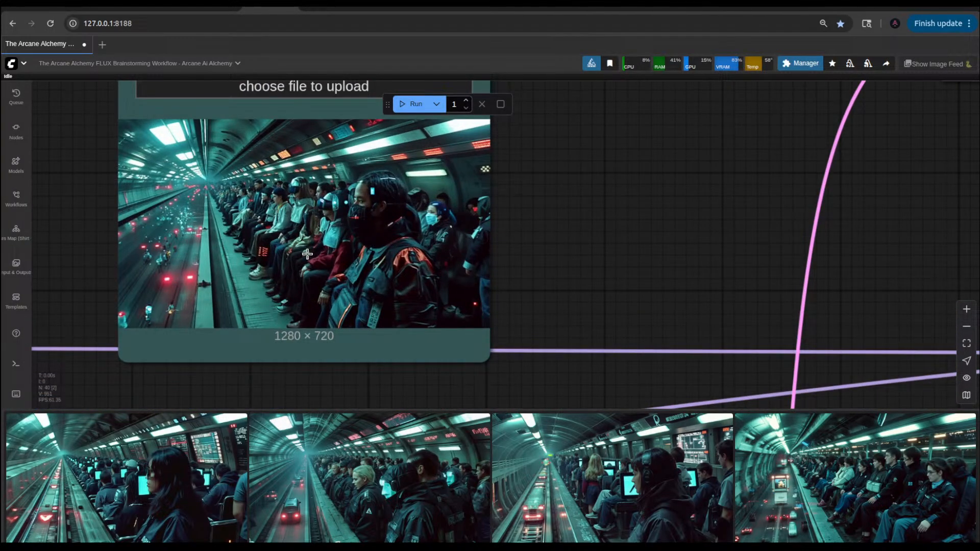
pyautogui.scroll(-4, 586, 284)
pyautogui.moveTo(944, 258); pyautogui.dragTo(324, 282)
pyautogui.scroll(-5, 633, 277)
pyautogui.scroll(8, 807, 273)
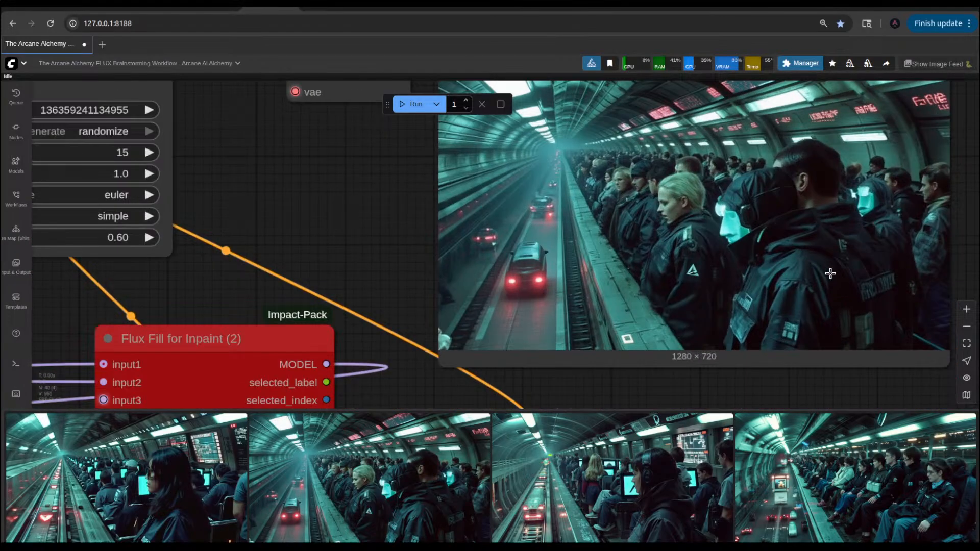
pyautogui.scroll(-6, 830, 273)
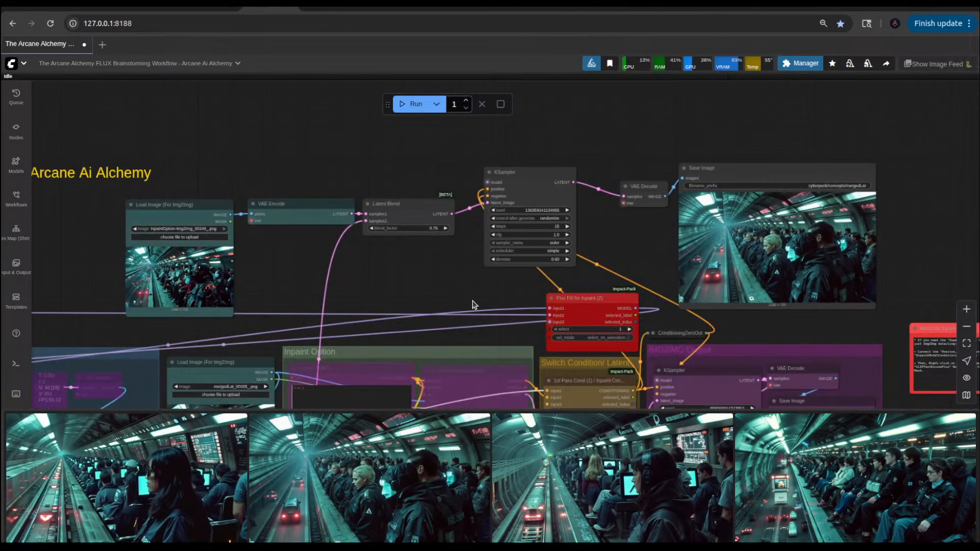
# Step: Load mergedLat_00007_.png into the Load Image (For Img2Img) node beside the Inpaint Option group and run the workflow again
pyautogui.moveTo(475, 305); pyautogui.dragTo(529, 233)
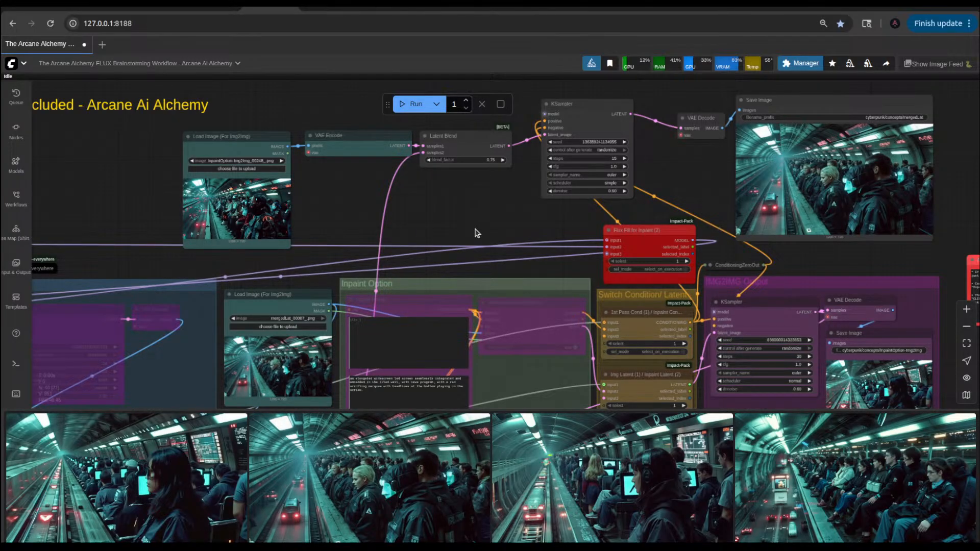
pyautogui.click(415, 104)
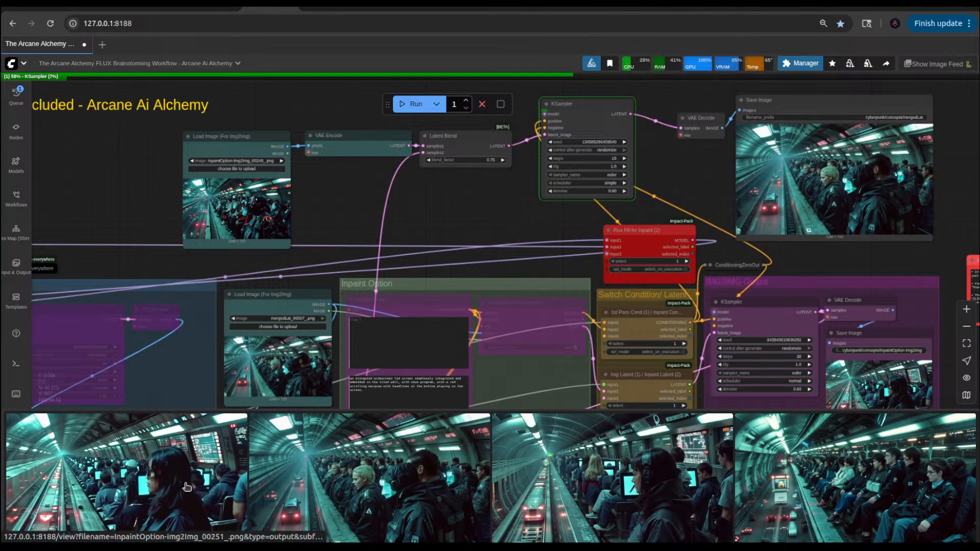
# Step: View the latest img2img result enlarged, close the preview, and look over the IMG2IMG Output group and blend branch during the run
pyautogui.click(187, 486)
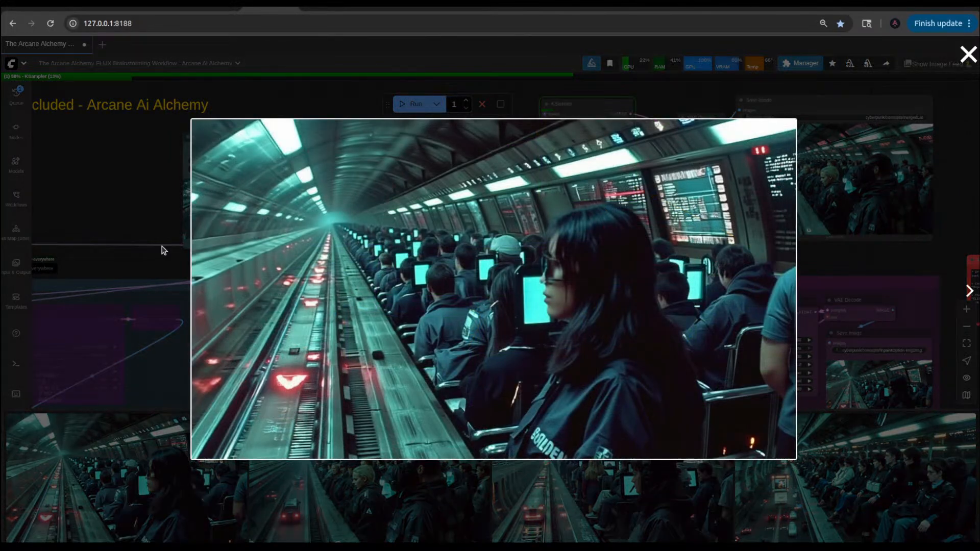
pyautogui.click(137, 193)
pyautogui.scroll(-2, 413, 234)
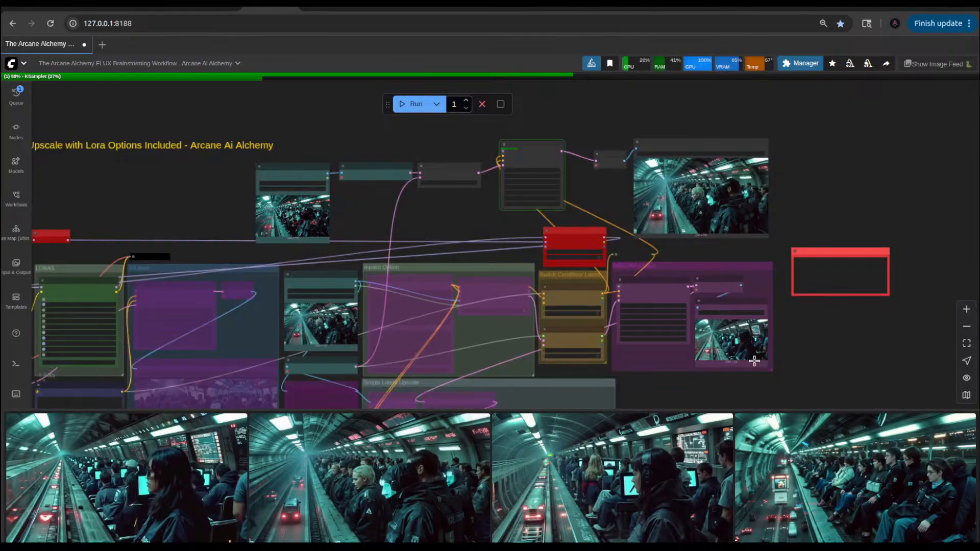
pyautogui.scroll(10, 754, 361)
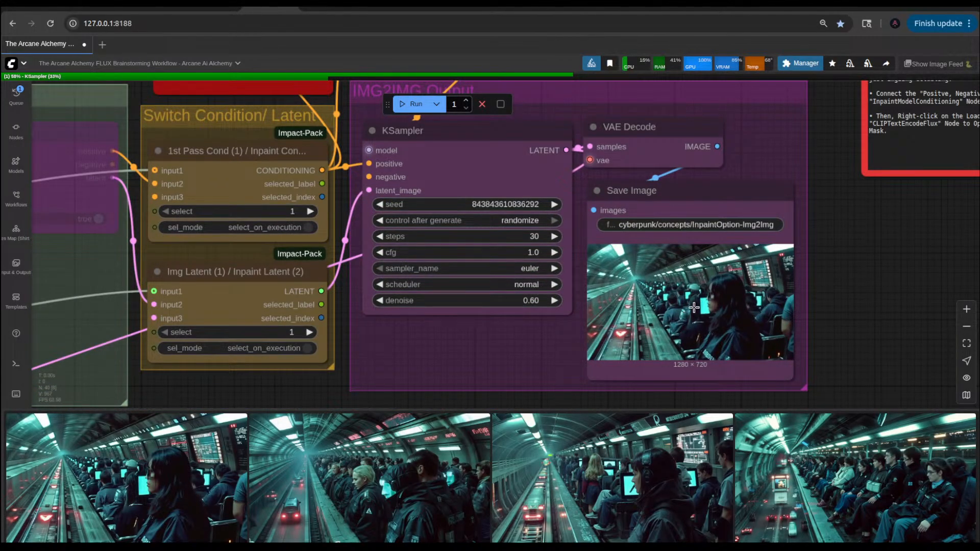
pyautogui.scroll(-5, 693, 308)
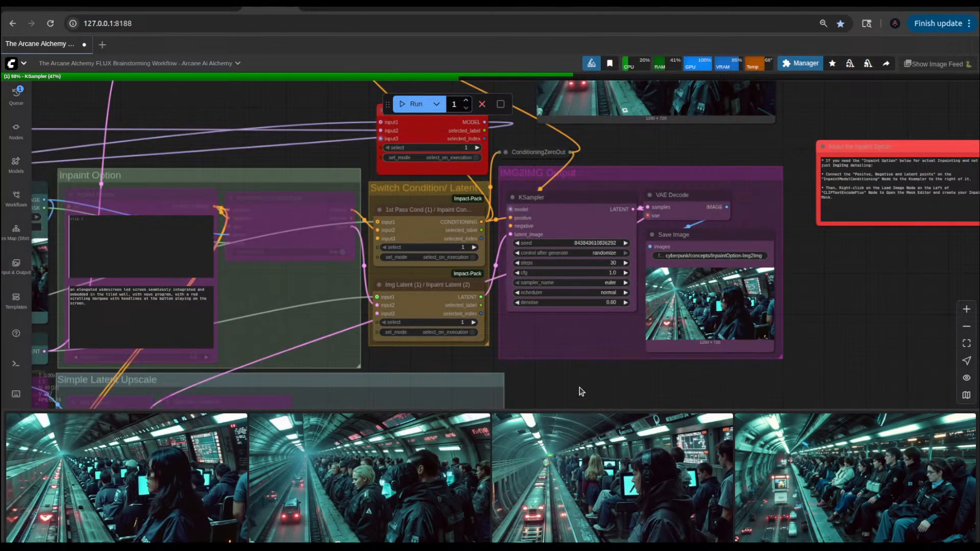
pyautogui.moveTo(579, 390); pyautogui.dragTo(754, 383)
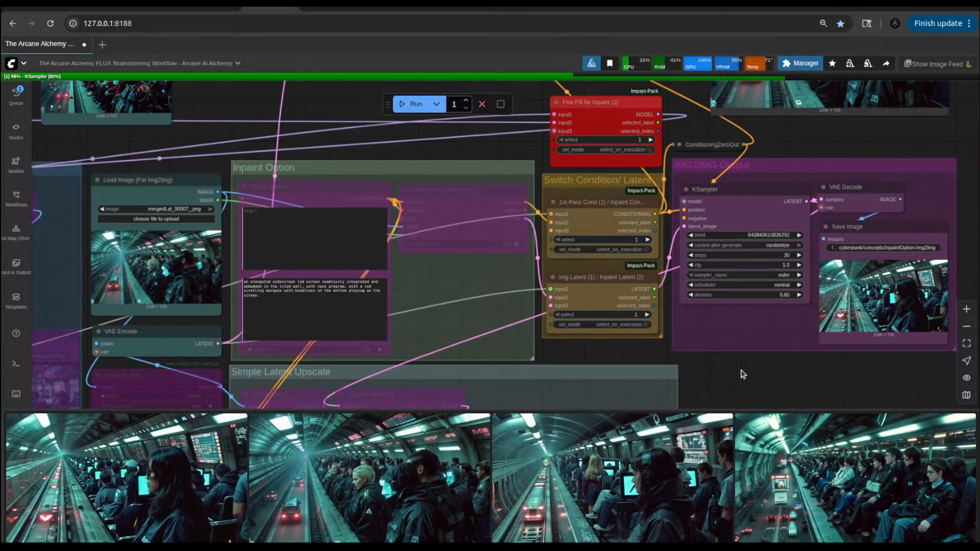
pyautogui.scroll(-3, 742, 374)
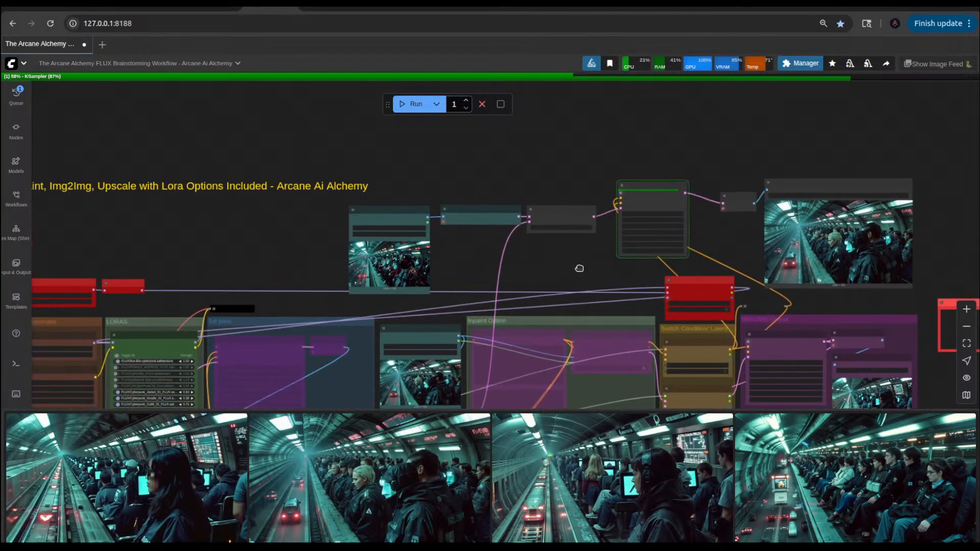
pyautogui.moveTo(539, 195); pyautogui.dragTo(579, 269)
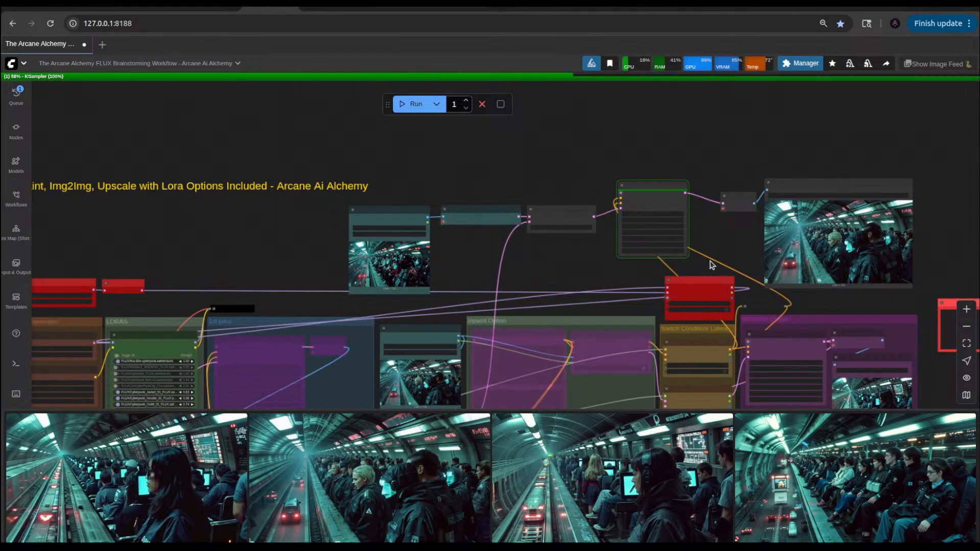
# Step: Examine the new mergedLat image up close, along with the blend branch's nodes and both img2img source images
pyautogui.scroll(12, 714, 251)
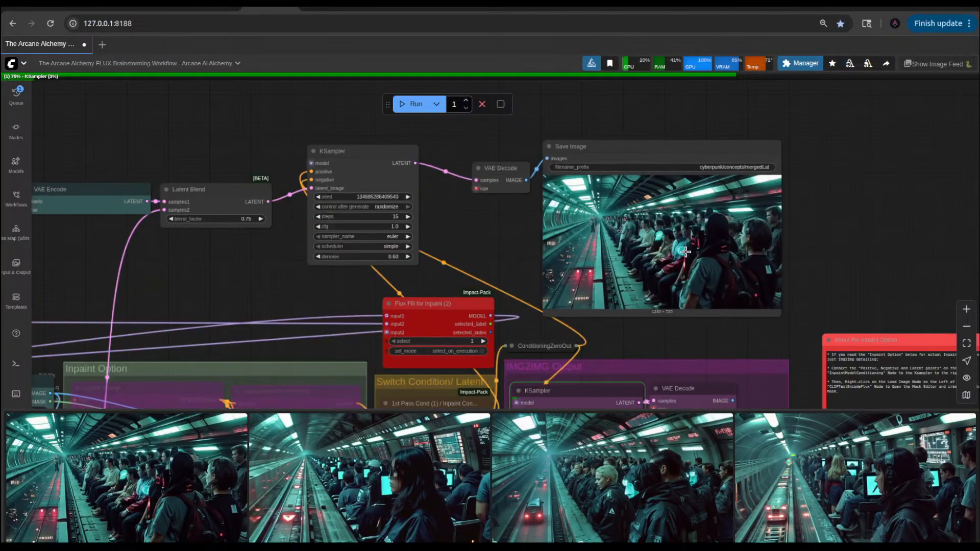
pyautogui.scroll(-5, 685, 252)
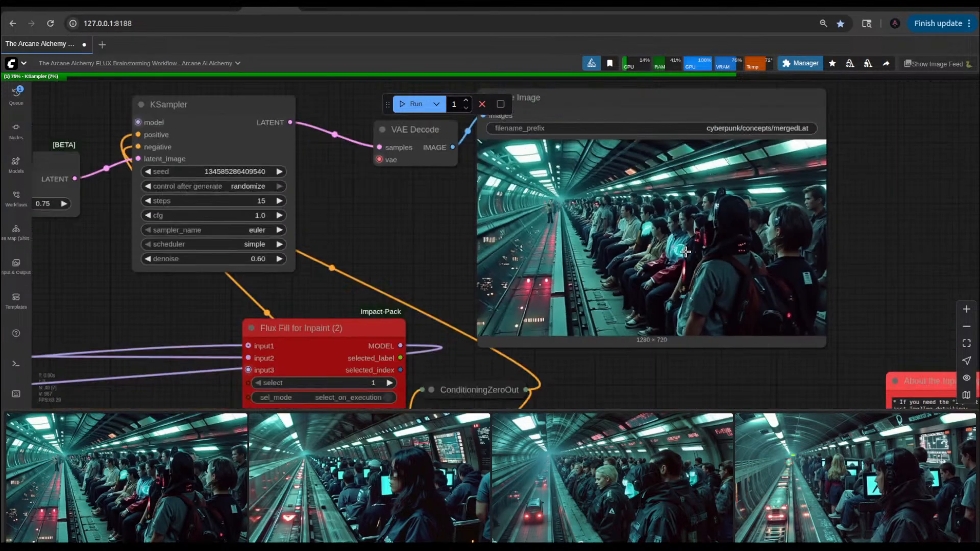
pyautogui.scroll(-4, 684, 252)
pyautogui.moveTo(306, 272); pyautogui.dragTo(586, 283)
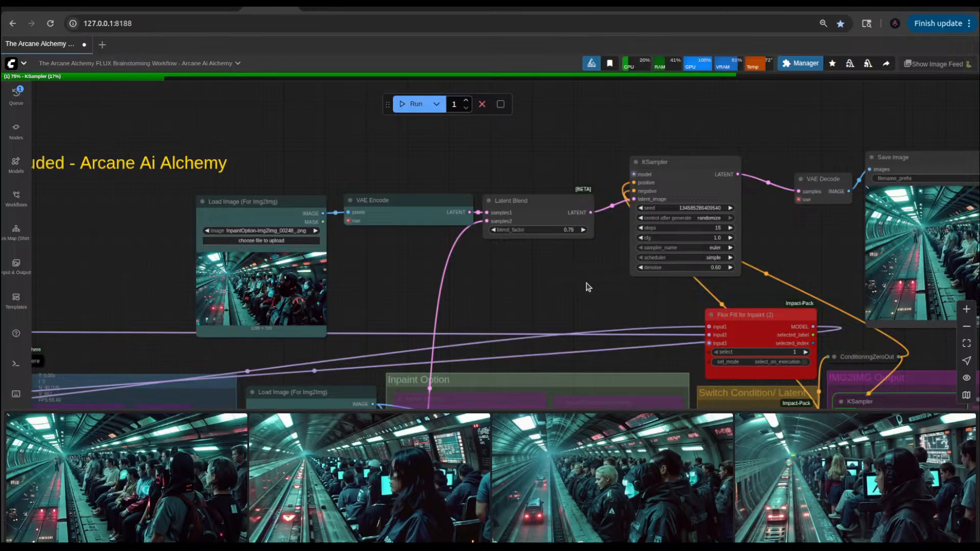
pyautogui.moveTo(510, 288); pyautogui.dragTo(509, 169)
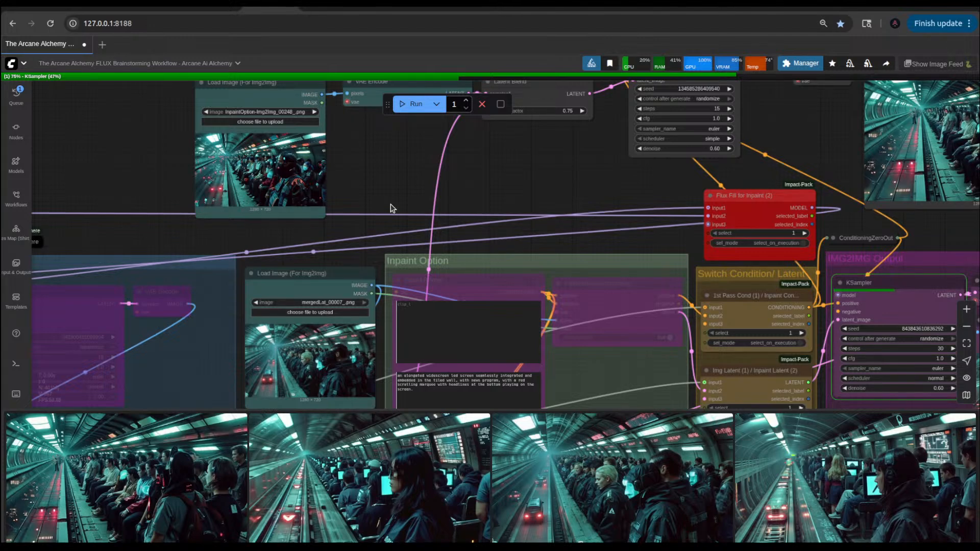
pyautogui.scroll(-3, 392, 206)
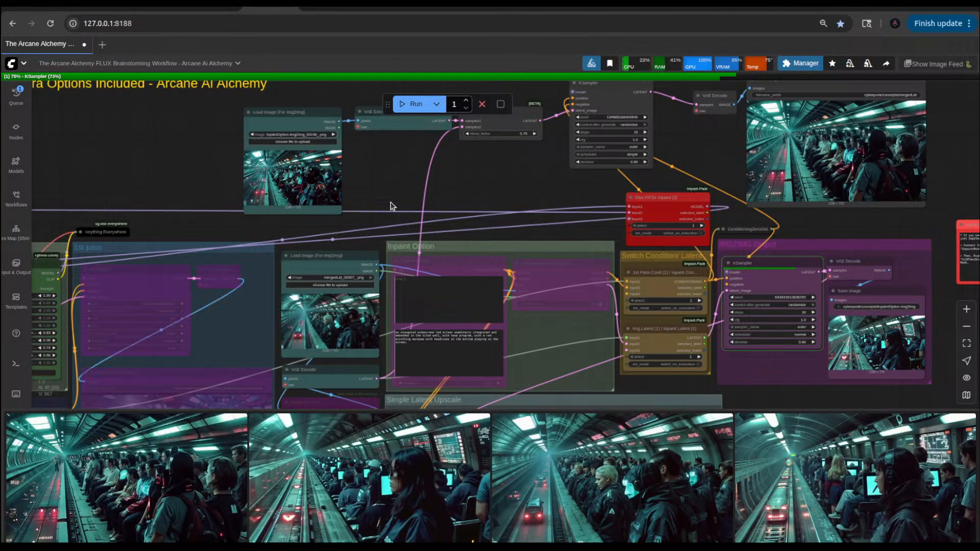
pyautogui.scroll(5, 391, 206)
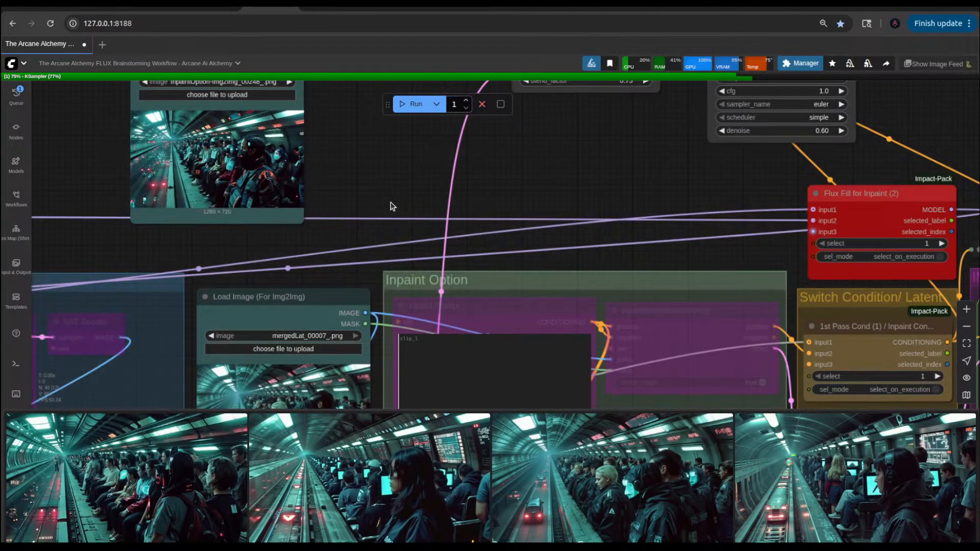
# Step: Inspect the blend branch's source image up close, and look over the Power Lora Loader and the whole workflow
pyautogui.moveTo(390, 206); pyautogui.dragTo(540, 228)
pyautogui.scroll(4, 541, 227)
pyautogui.scroll(7, 387, 170)
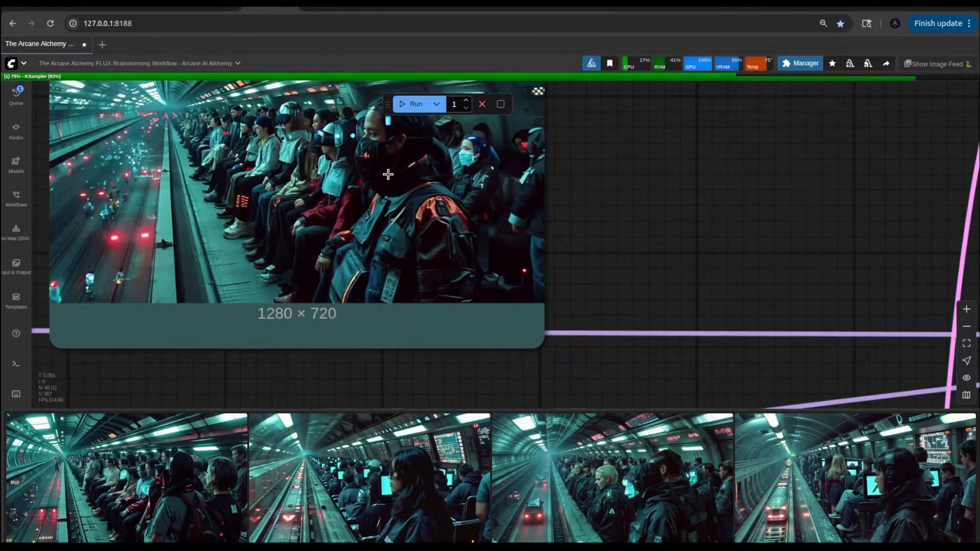
pyautogui.moveTo(597, 210); pyautogui.dragTo(700, 273)
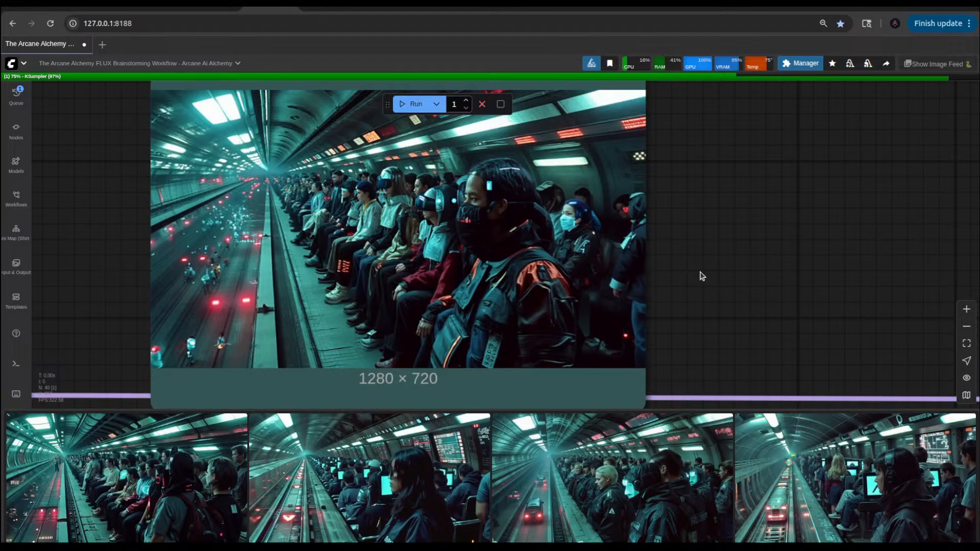
pyautogui.scroll(-8, 699, 276)
pyautogui.scroll(4, 497, 203)
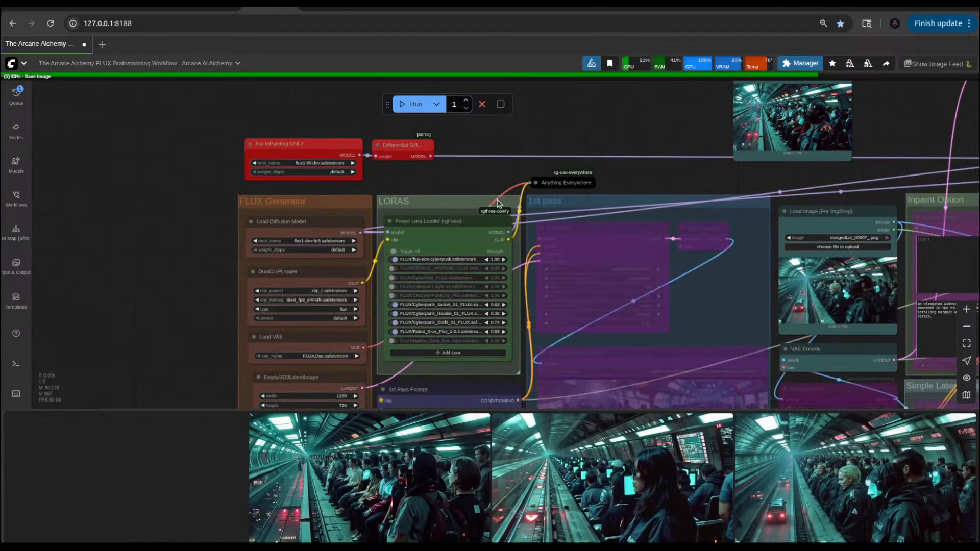
pyautogui.scroll(3, 497, 202)
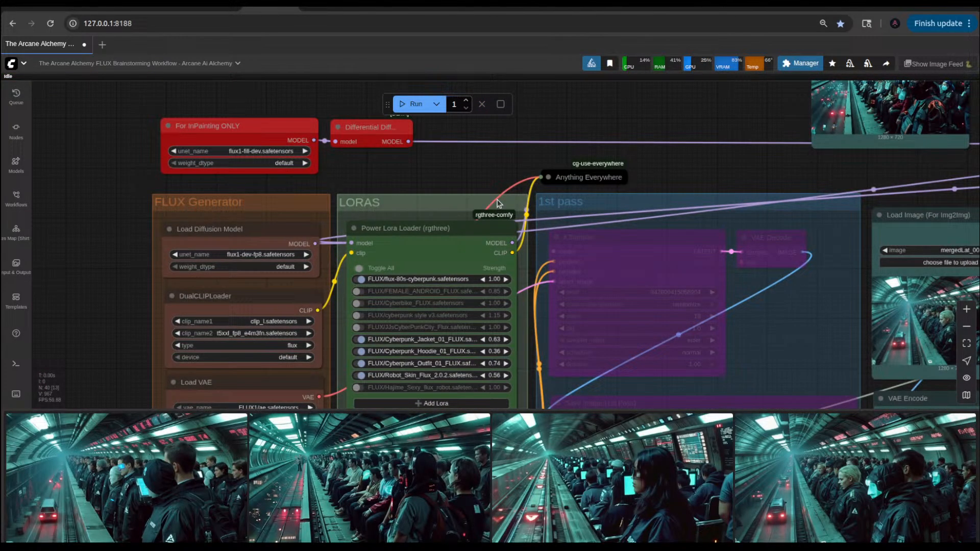
pyautogui.scroll(-10, 498, 203)
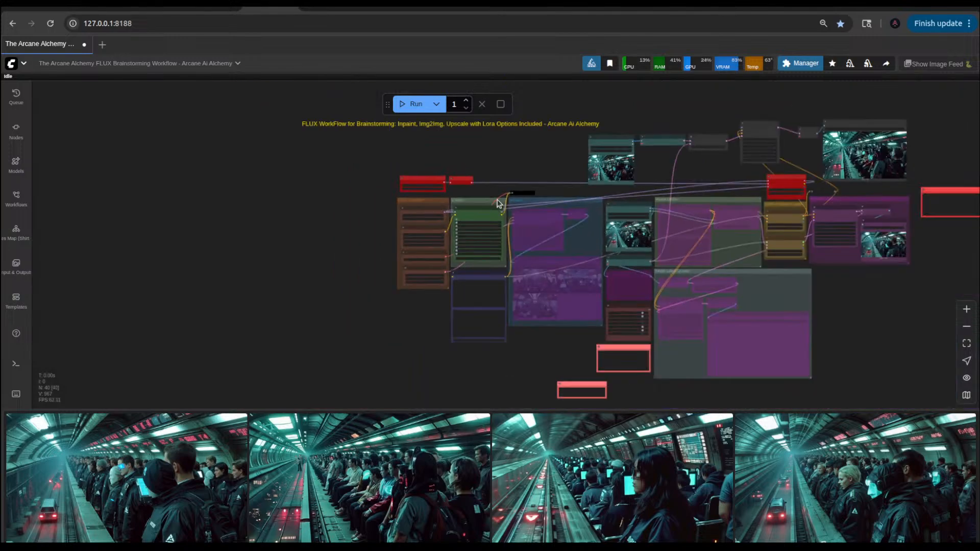
pyautogui.scroll(5, 712, 208)
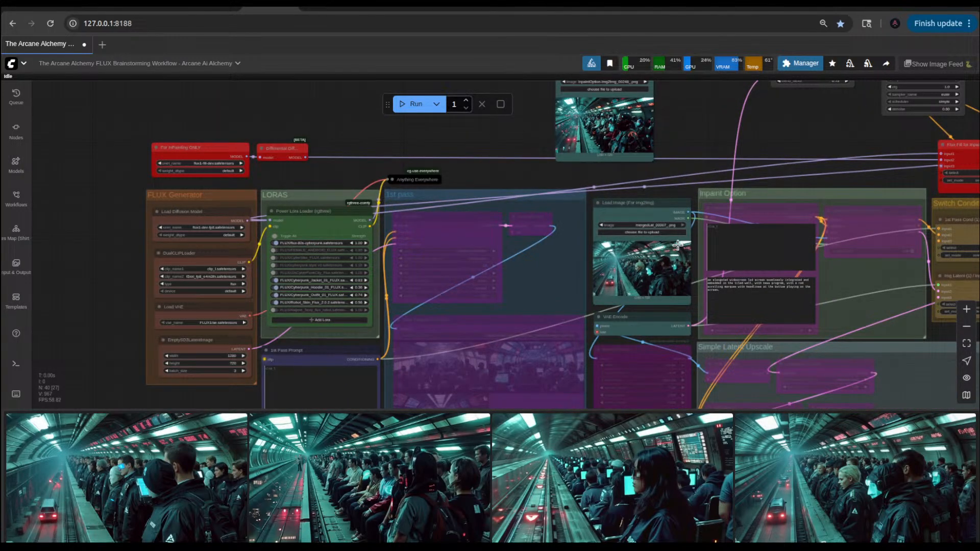
# Step: Bypass the whole latent blend branch, from its Load Image node through VAE Decode to the mergedLat Save Image node
pyautogui.moveTo(709, 152); pyautogui.dragTo(352, 243)
pyautogui.moveTo(144, 180); pyautogui.dragTo(832, 214)
pyautogui.click(533, 111)
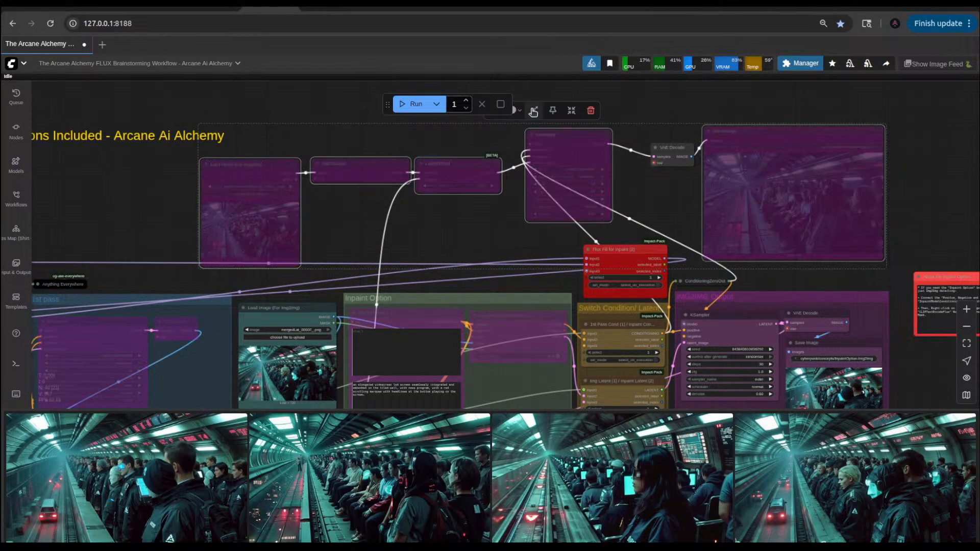
pyautogui.click(454, 247)
pyautogui.moveTo(593, 220); pyautogui.dragTo(601, 208)
pyautogui.click(673, 137)
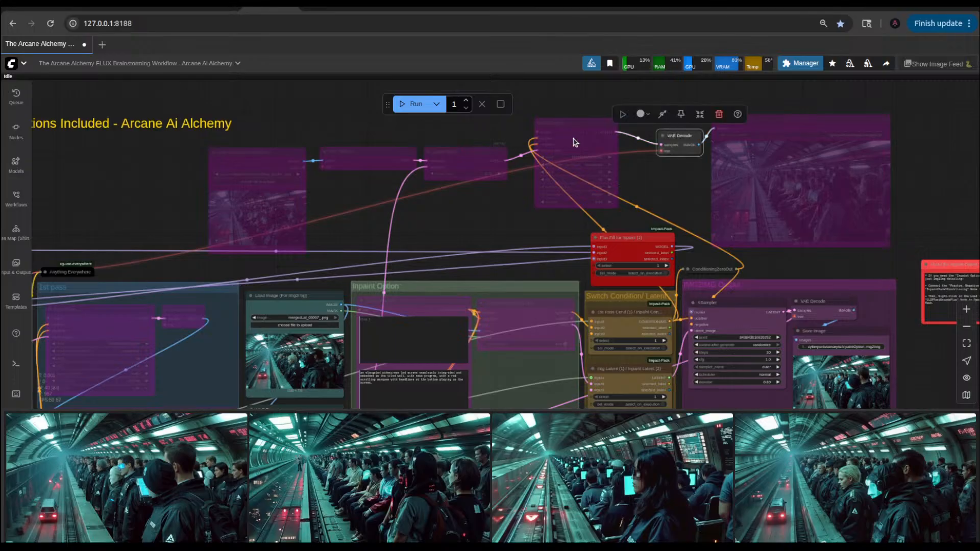
pyautogui.click(664, 116)
# Step: Set the denoise of the KSampler in the IMG2IMG Output group to 0.62
pyautogui.moveTo(449, 218); pyautogui.dragTo(529, 142)
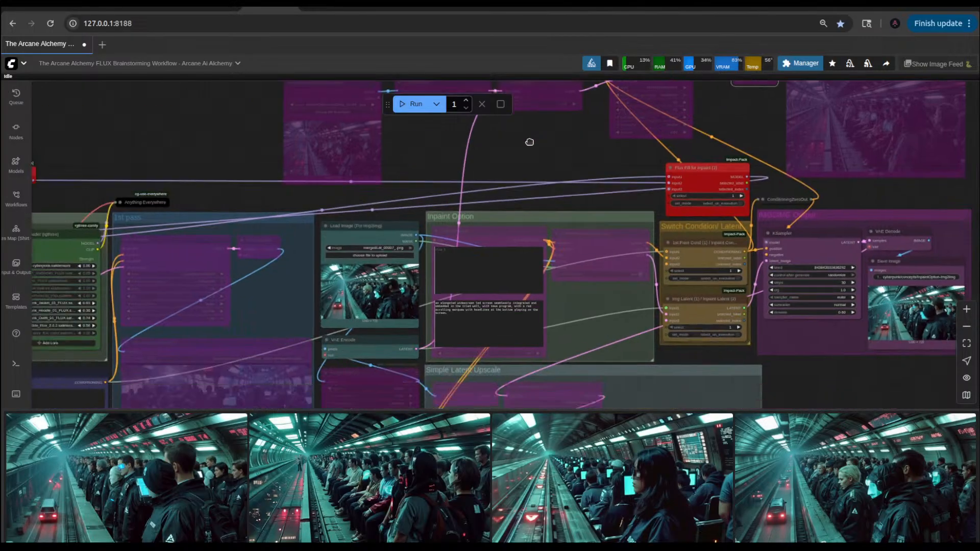
pyautogui.scroll(-5, 530, 138)
pyautogui.scroll(5, 539, 269)
pyautogui.scroll(4, 539, 271)
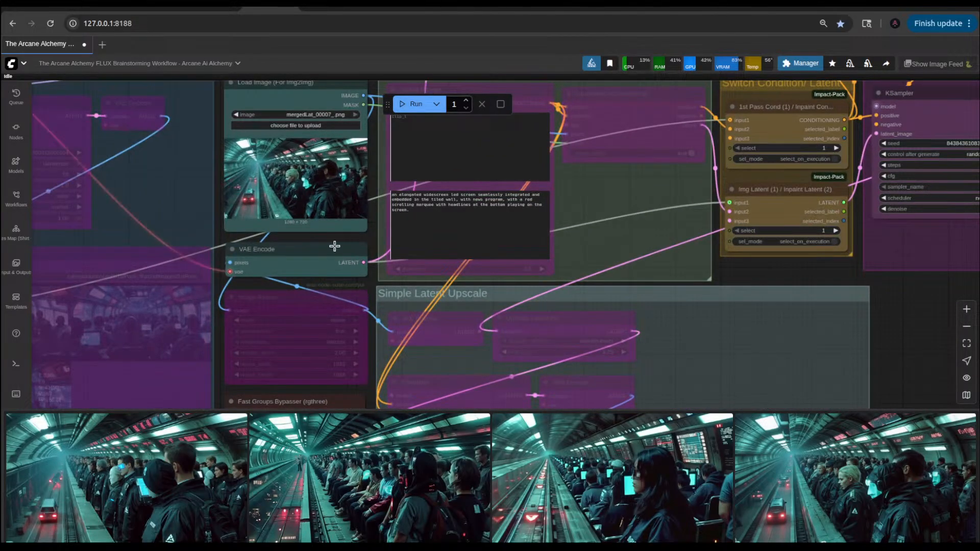
pyautogui.scroll(-5, 487, 271)
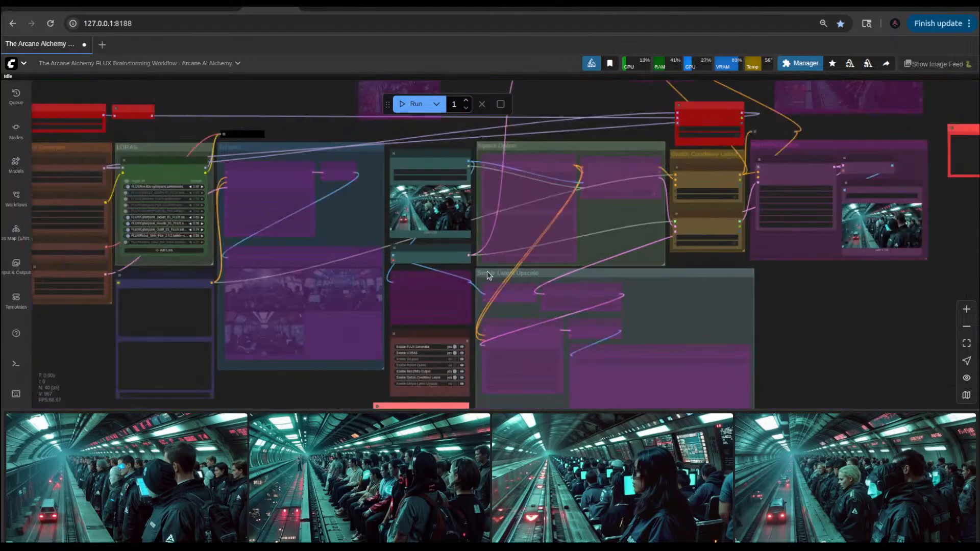
pyautogui.scroll(6, 400, 262)
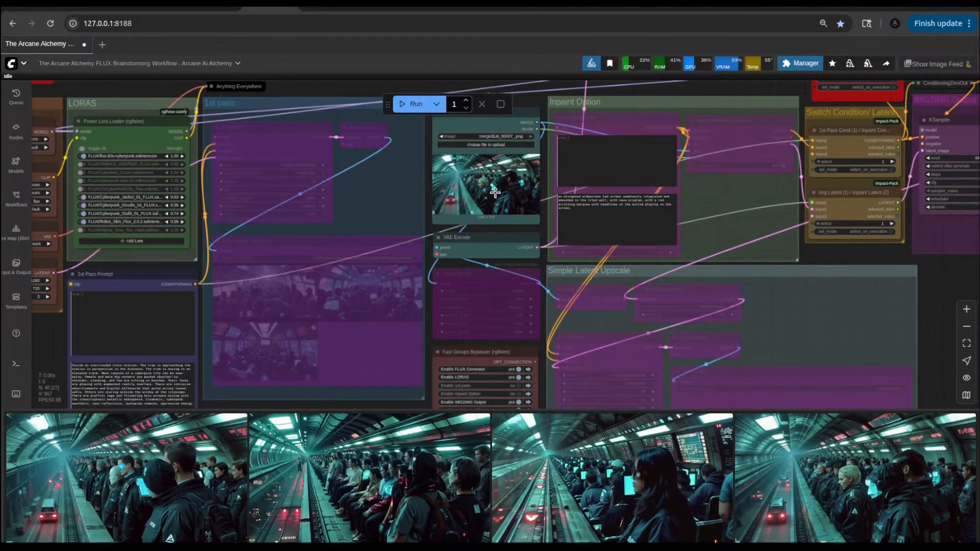
pyautogui.moveTo(879, 252); pyautogui.dragTo(516, 263)
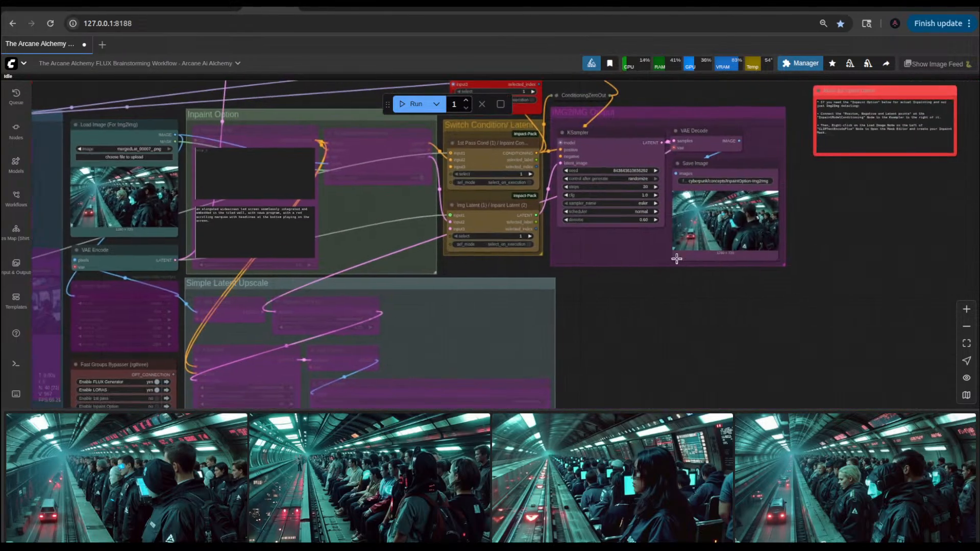
pyautogui.scroll(8, 667, 246)
pyautogui.scroll(1, 662, 228)
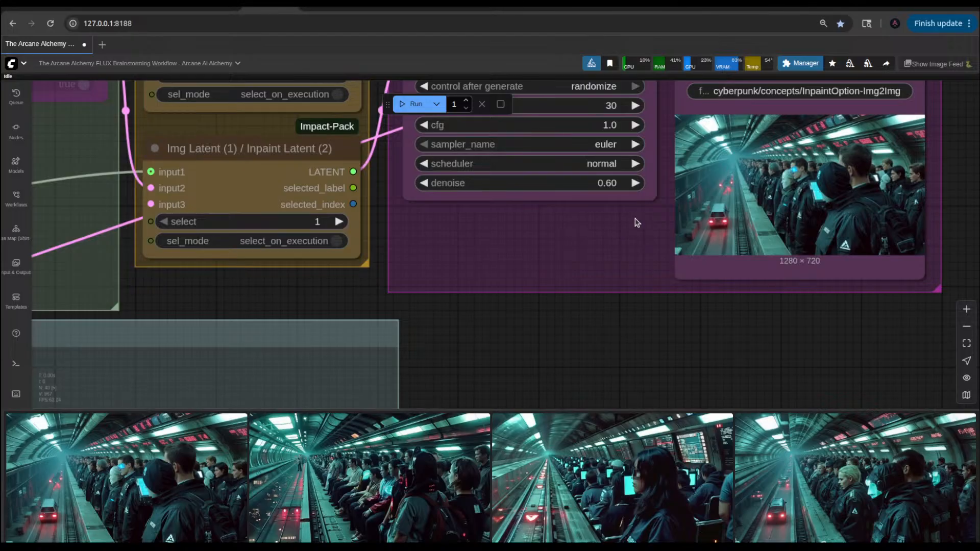
pyautogui.click(635, 182)
pyautogui.scroll(-5, 625, 338)
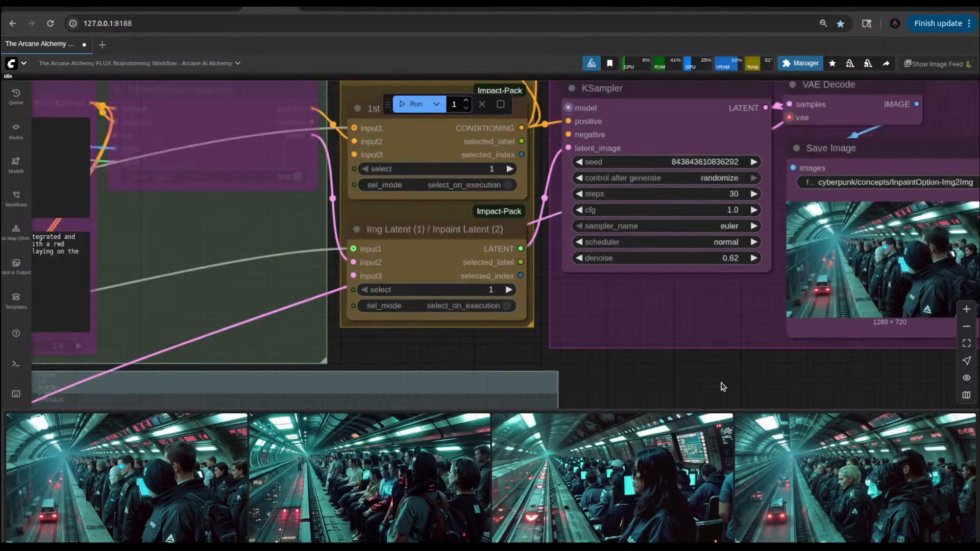
pyautogui.moveTo(435, 343); pyautogui.dragTo(762, 349)
pyautogui.scroll(5, 374, 323)
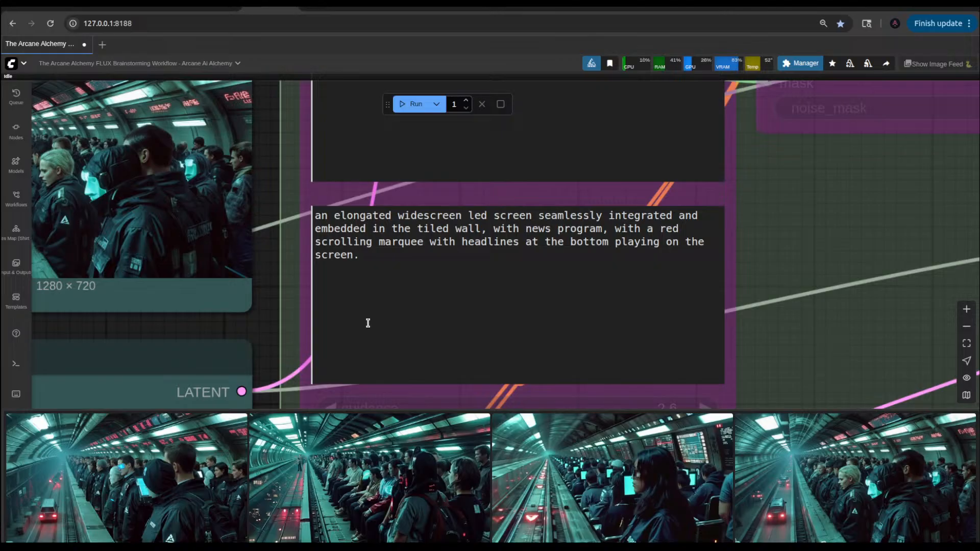
pyautogui.click(408, 268)
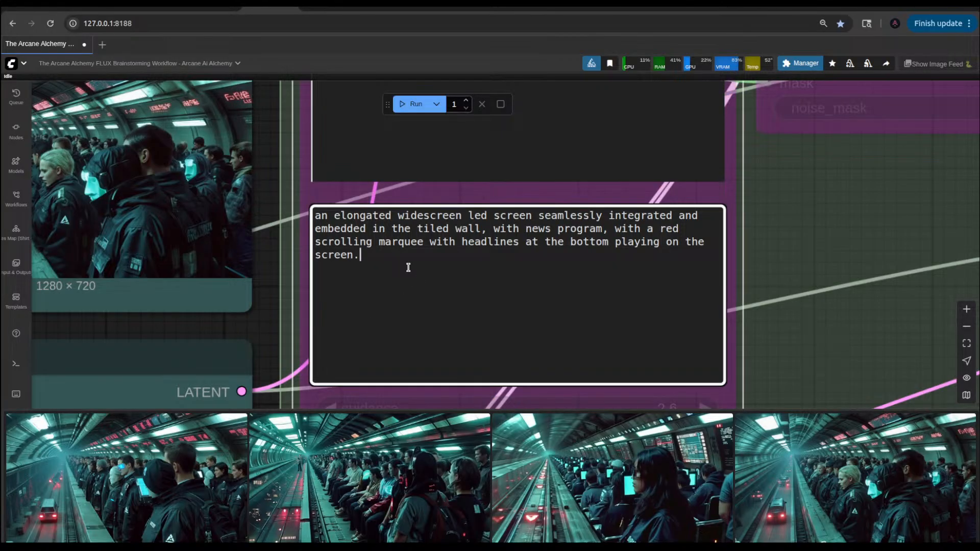
pyautogui.moveTo(281, 310); pyautogui.dragTo(764, 340)
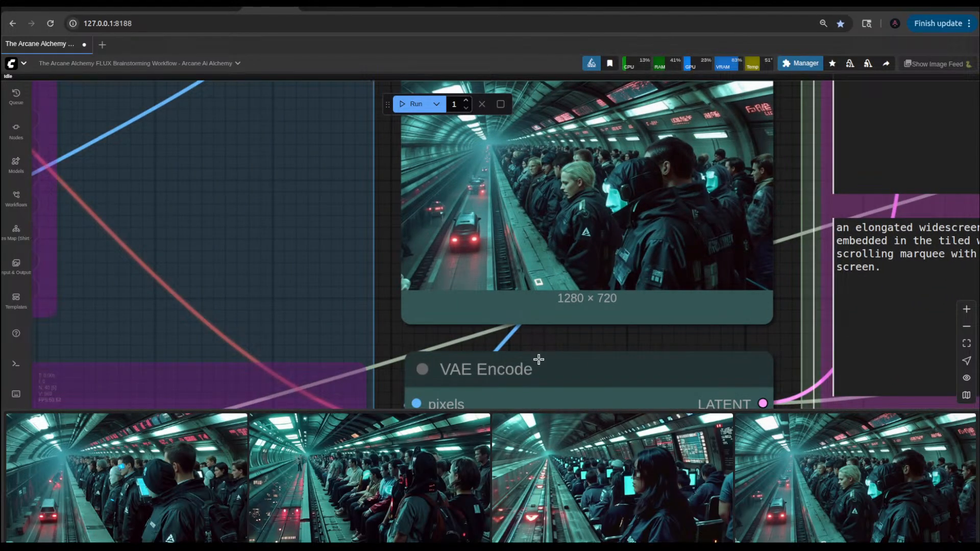
# Step: Set the Robot_Skin_Flux_2.0.2 LoRA strength to 0.91 and the Cyberpunk_Outfit_01_FLUX strength to 0.79, and run the workflow
pyautogui.scroll(-10, 538, 359)
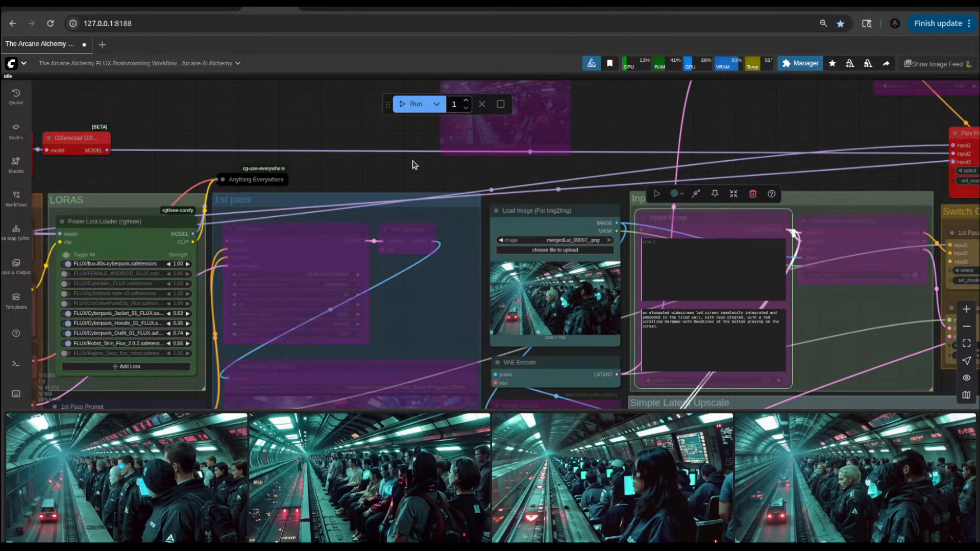
pyautogui.scroll(5, 161, 281)
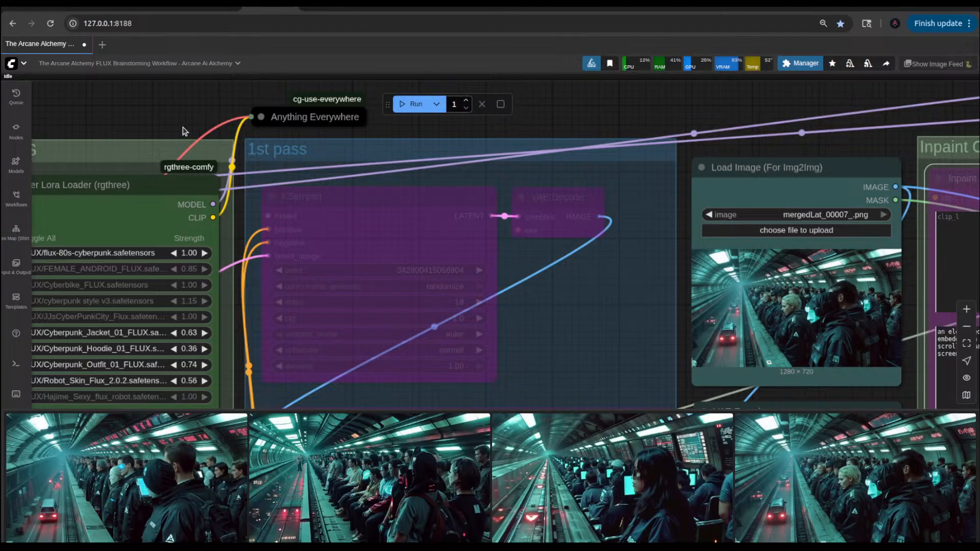
pyautogui.moveTo(182, 131); pyautogui.dragTo(349, 133)
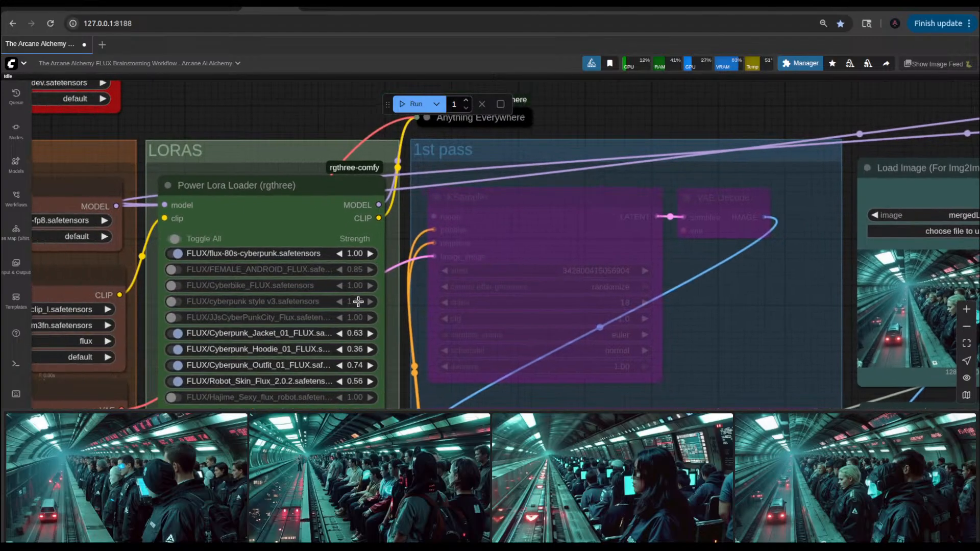
pyautogui.click(368, 381)
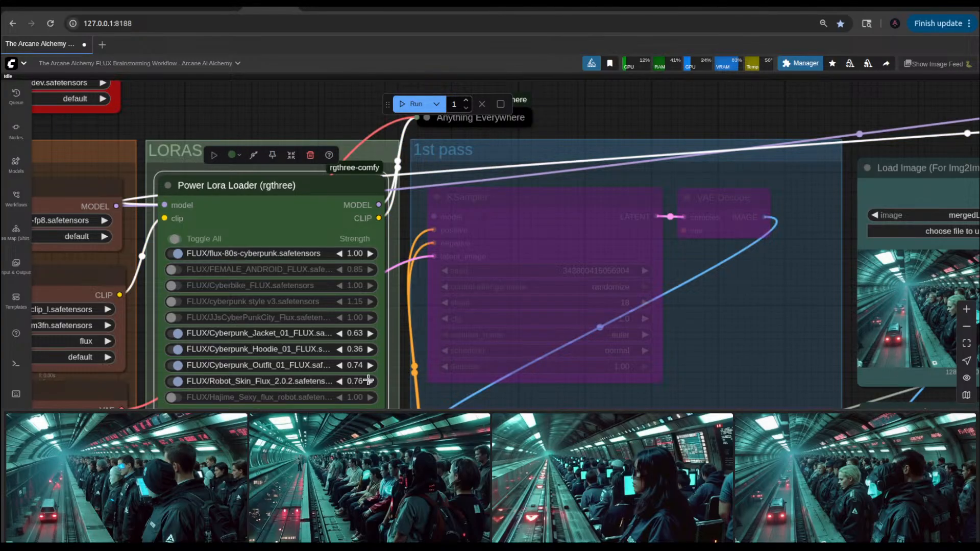
pyautogui.hotkey('ctrl', 'Return')
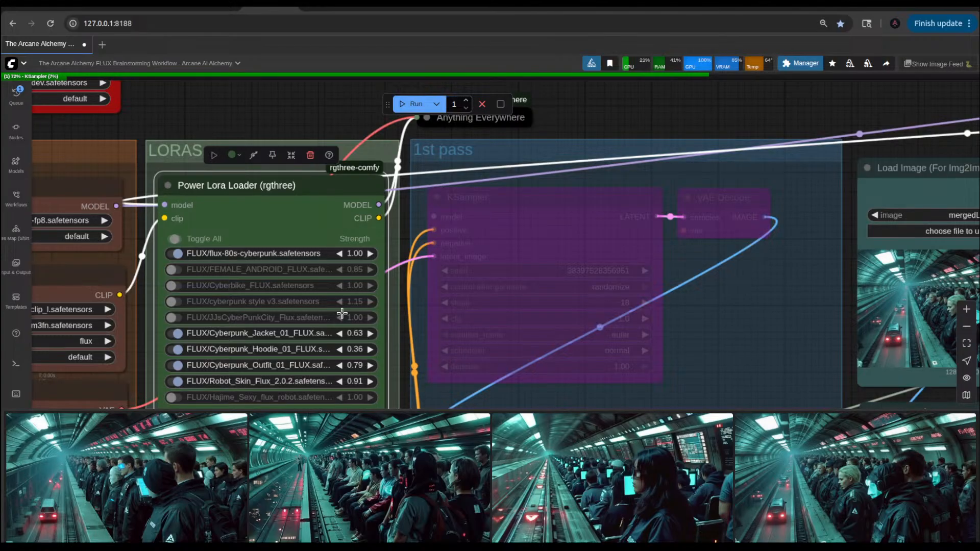
# Step: Insert "with a variety of different colored clothes" after "Female and male day workers" in the 1st Pass Prompt and run the workflow
pyautogui.scroll(-1, 511, 153)
pyautogui.scroll(-3, 663, 185)
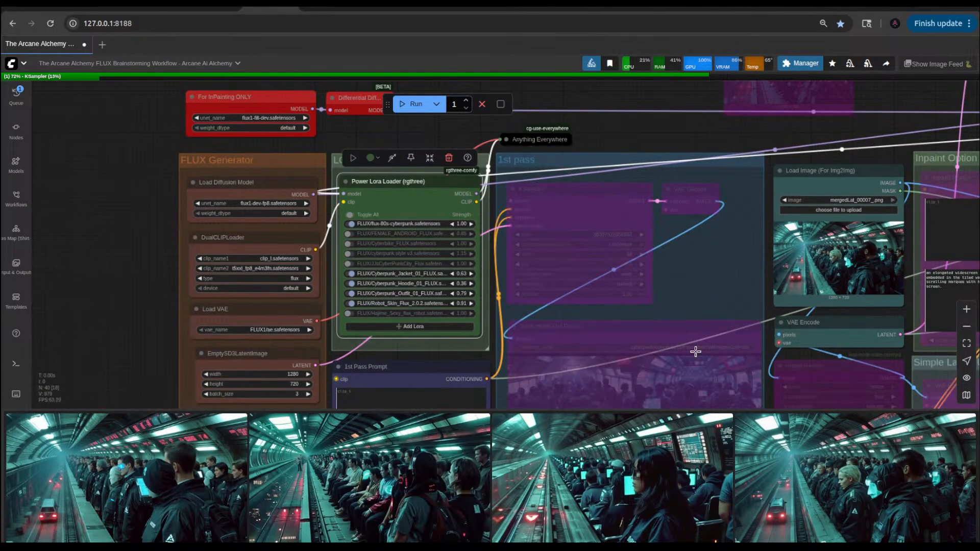
pyautogui.moveTo(149, 348); pyautogui.dragTo(155, 179)
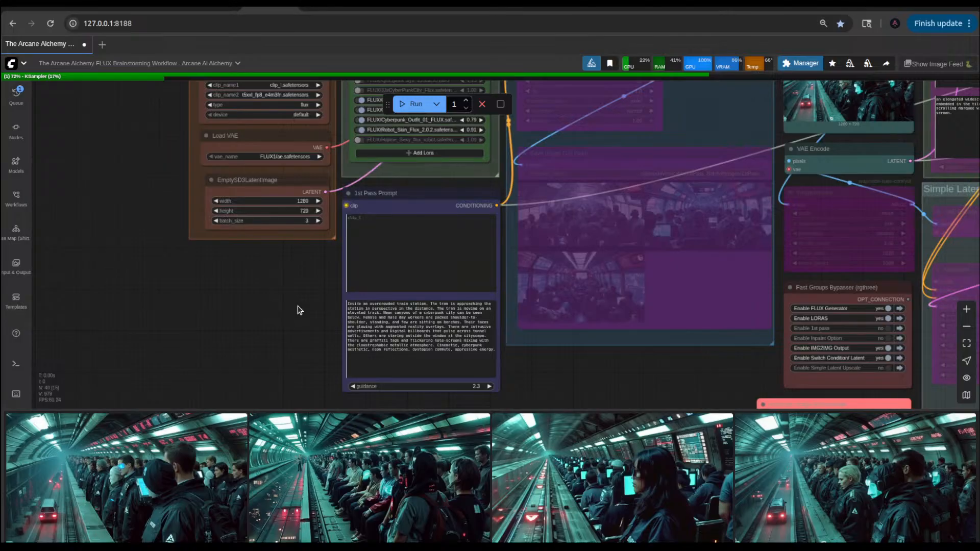
pyautogui.scroll(5, 298, 307)
pyautogui.moveTo(340, 327); pyautogui.dragTo(243, 218)
pyautogui.scroll(4, 270, 209)
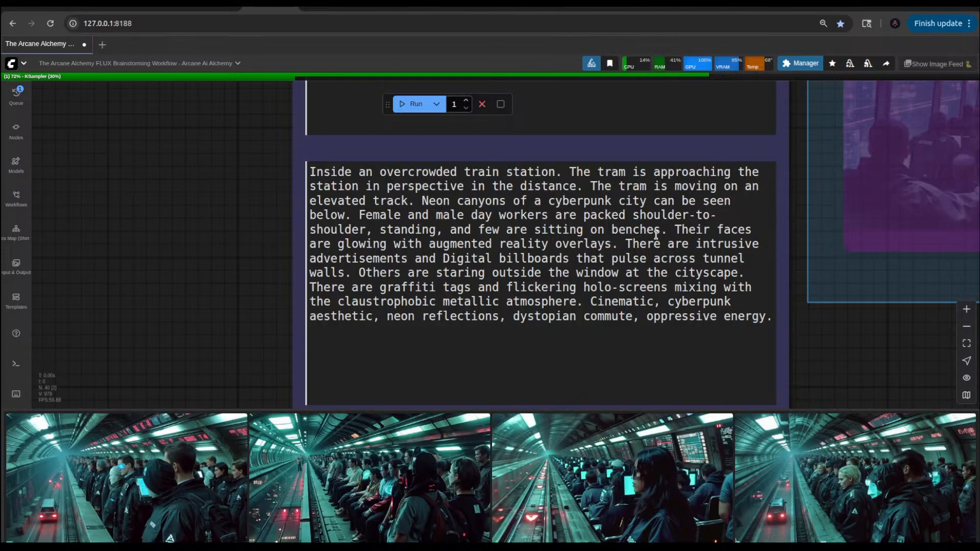
pyautogui.click(549, 259)
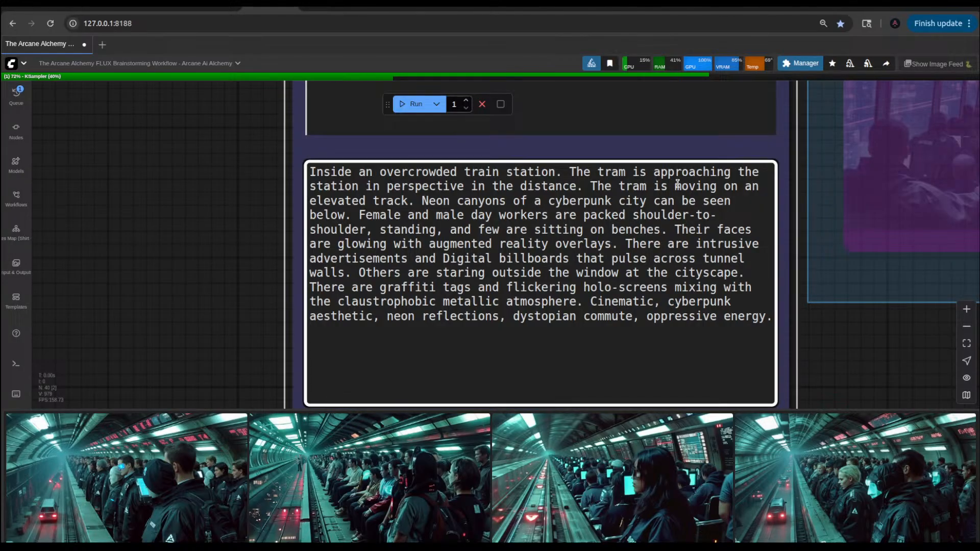
pyautogui.click(552, 217)
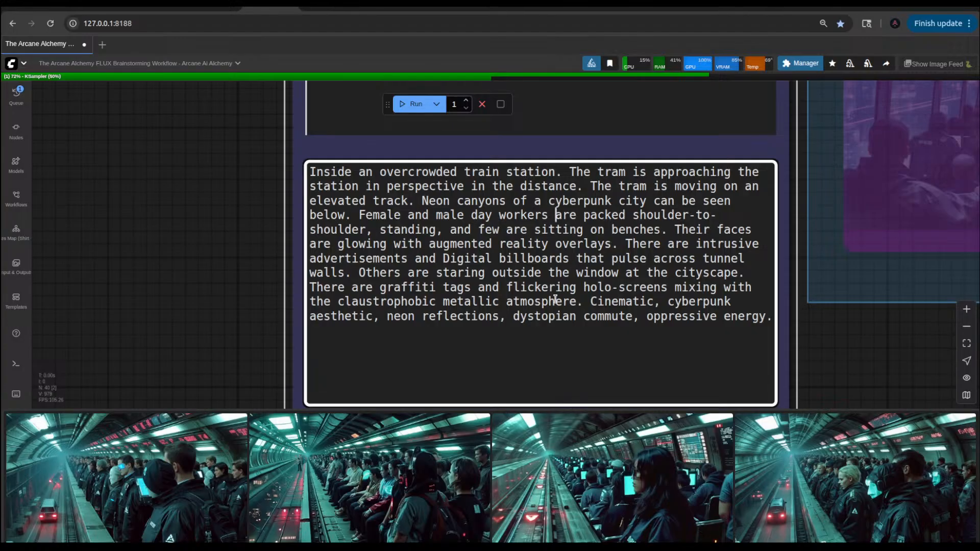
pyautogui.write('with a var')
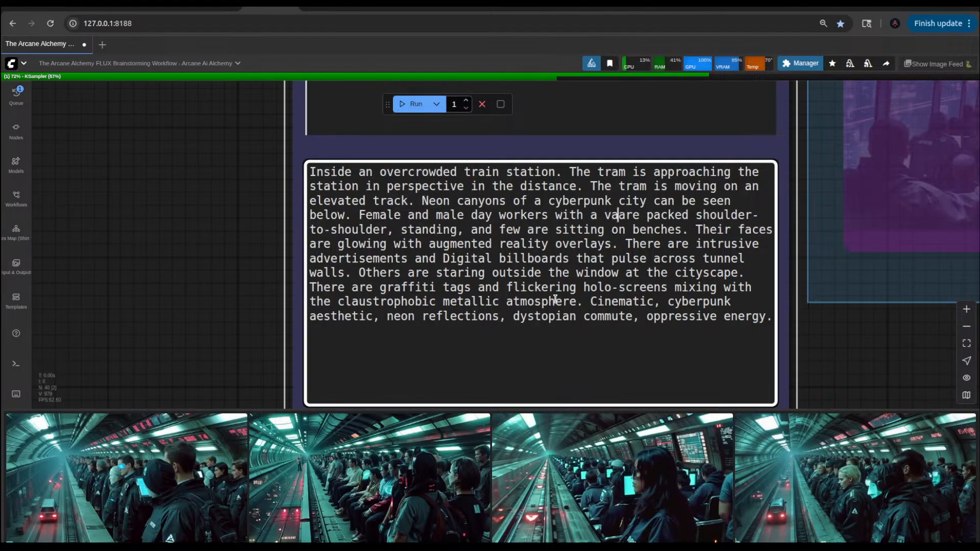
pyautogui.write('iety of ')
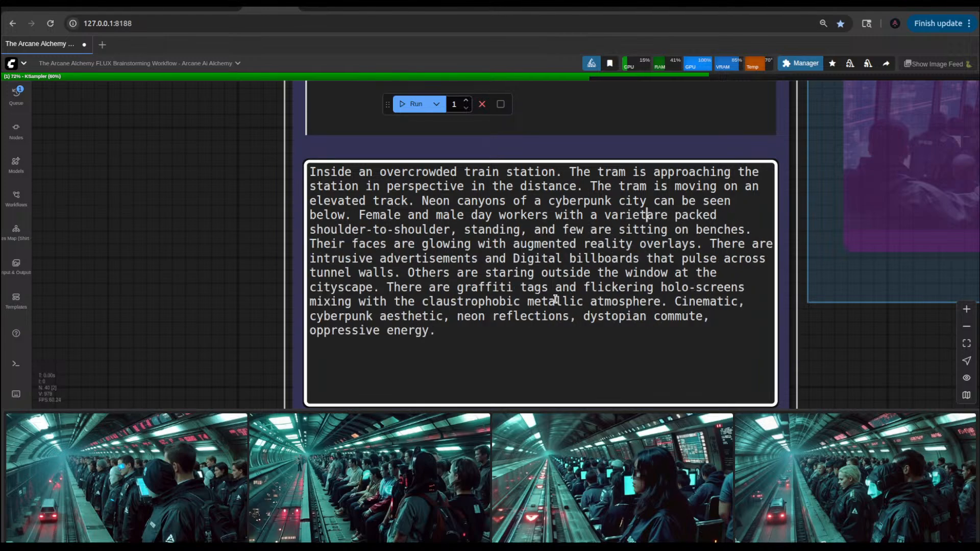
pyautogui.write('diffr')
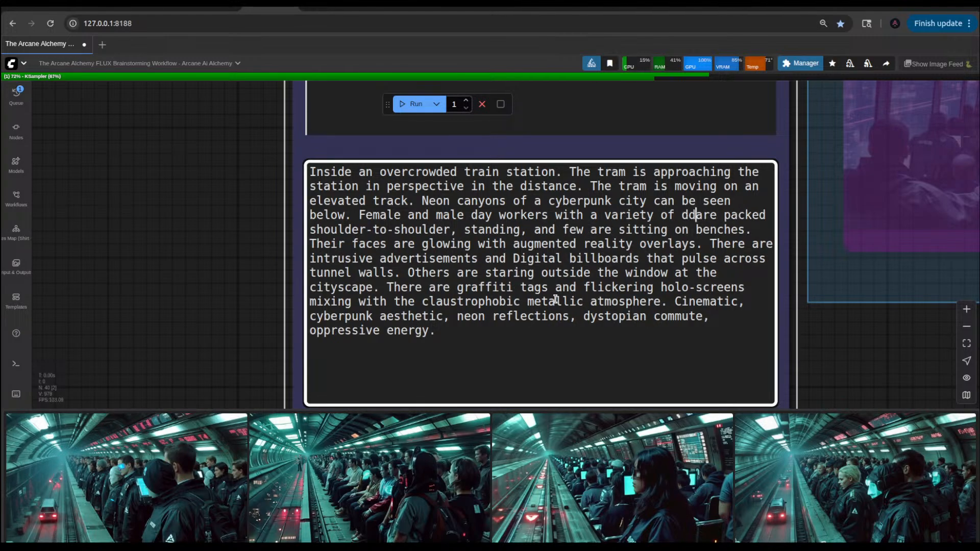
pyautogui.press('BackSpace')
pyautogui.write('erent c')
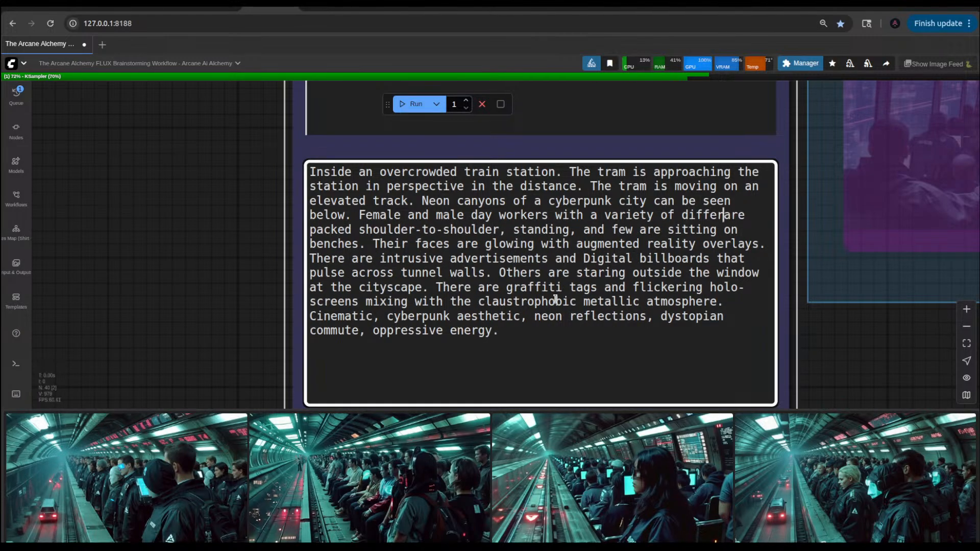
pyautogui.write('o')
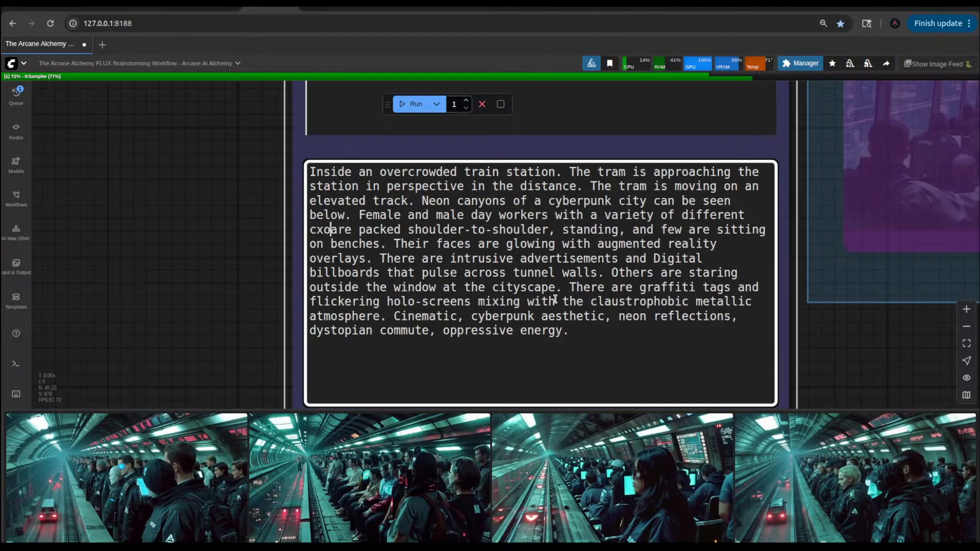
pyautogui.press('BackSpace')
pyautogui.write('olored')
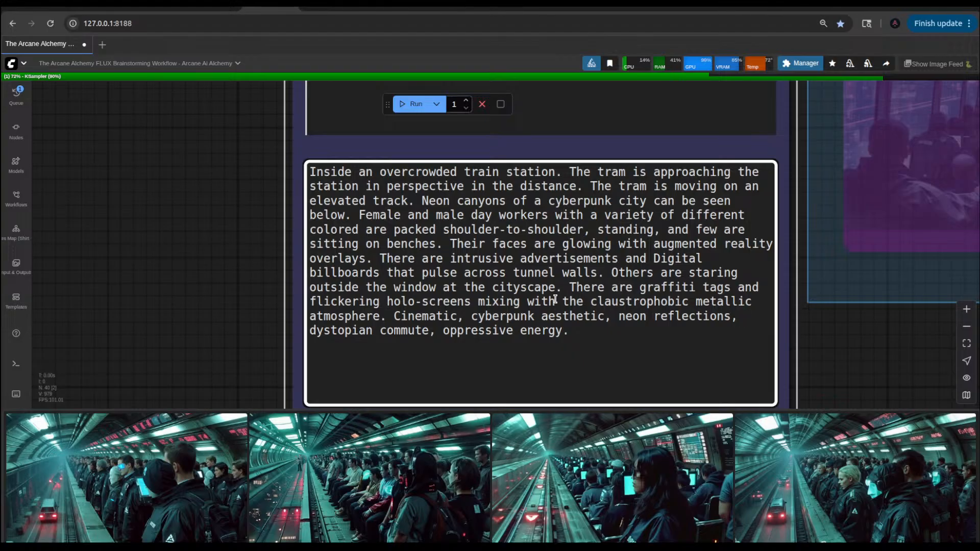
pyautogui.write(' cloth')
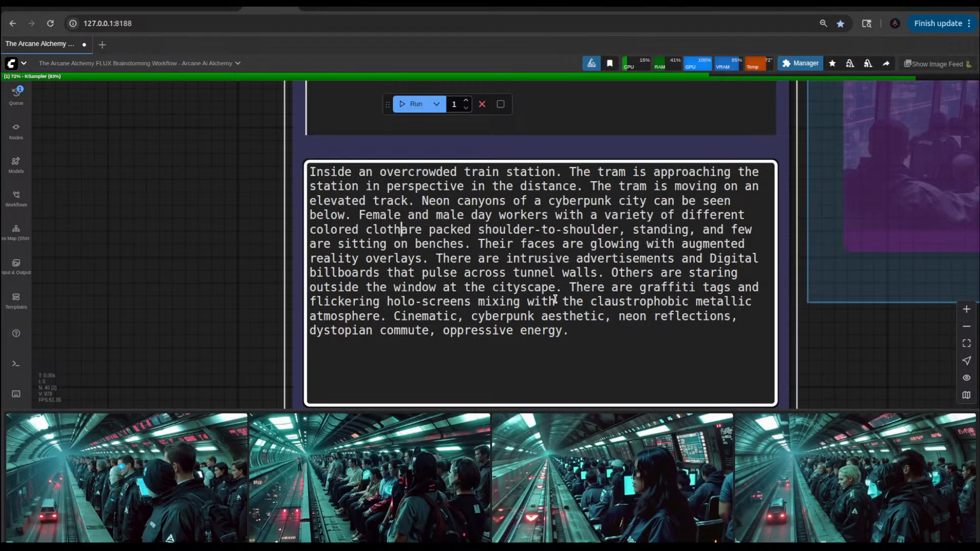
pyautogui.write('es')
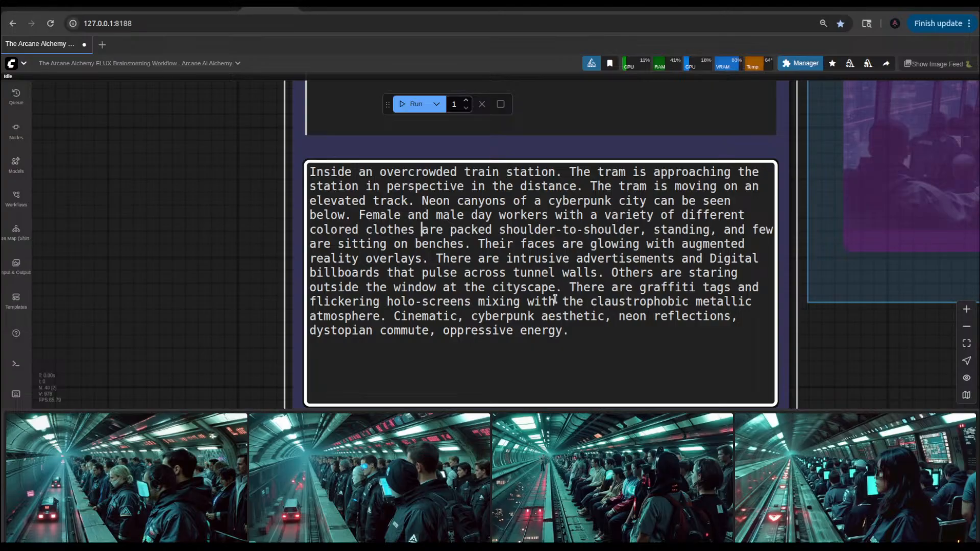
pyautogui.hotkey('ctrl', 'Return')
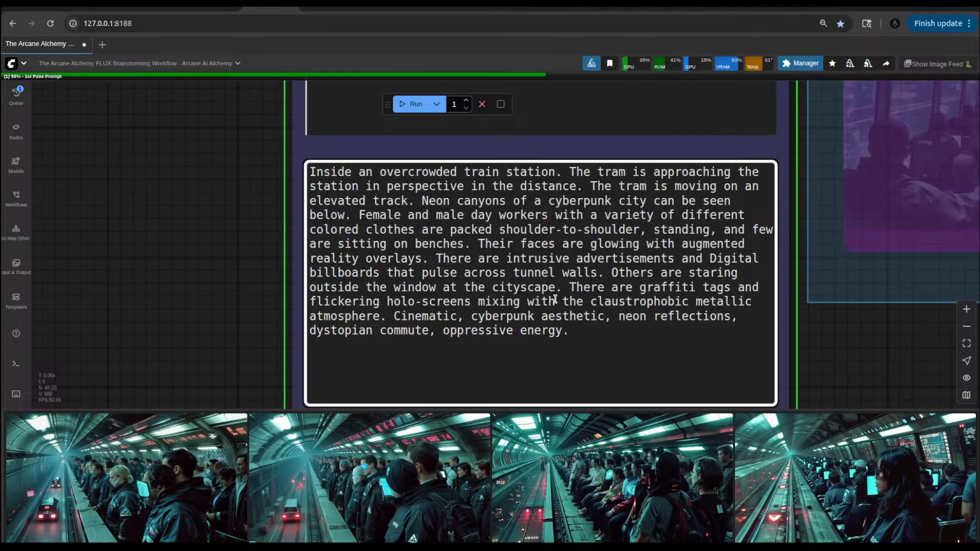
# Step: Examine the enlarged img2img results 00253 and 00254 from the image feed
pyautogui.click(196, 441)
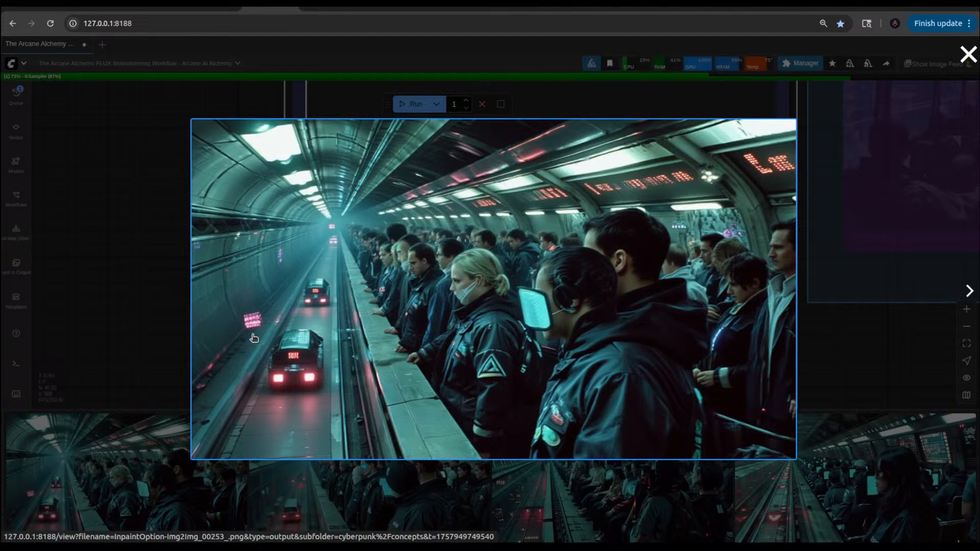
pyautogui.click(174, 317)
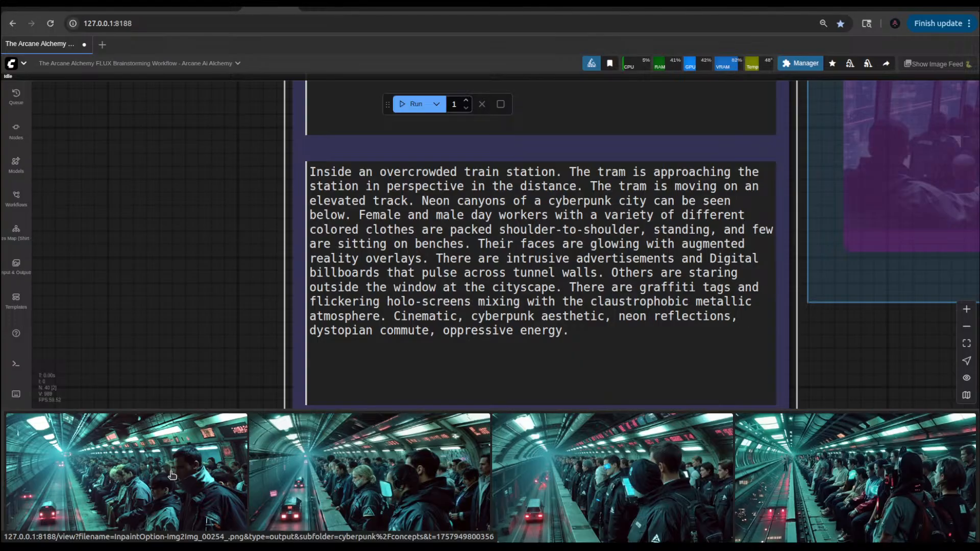
pyautogui.click(172, 475)
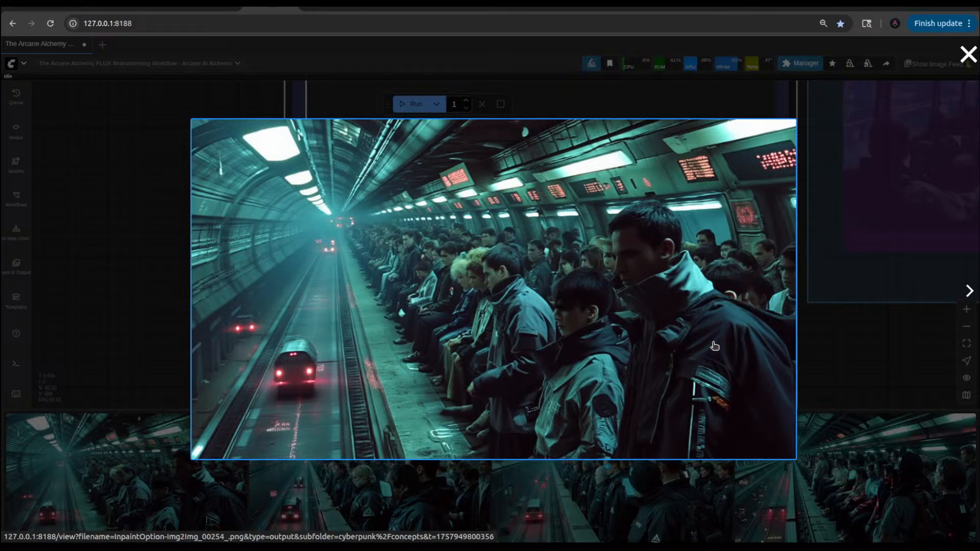
pyautogui.click(833, 342)
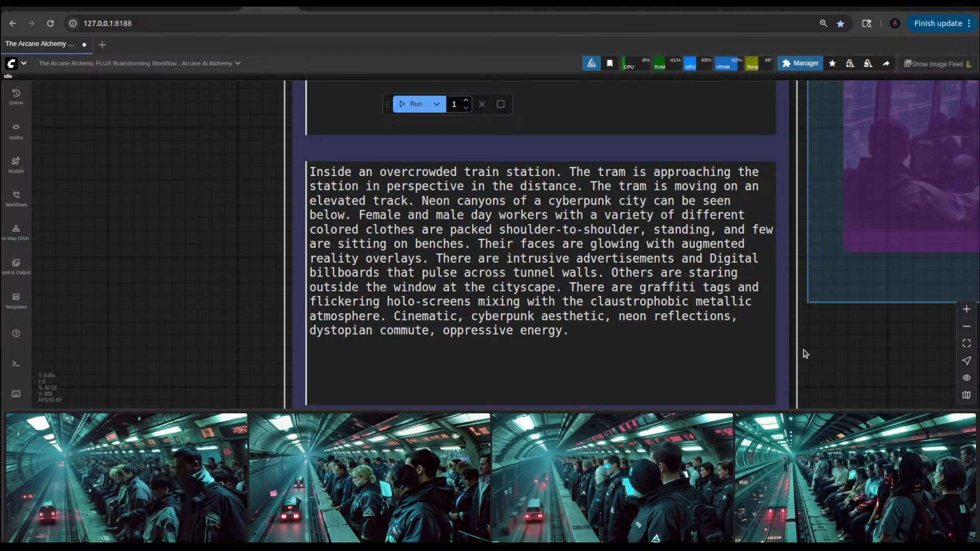
# Step: Run the workflow again with the same prompt and compare the enlarged new result with the two previous ones
pyautogui.click(409, 101)
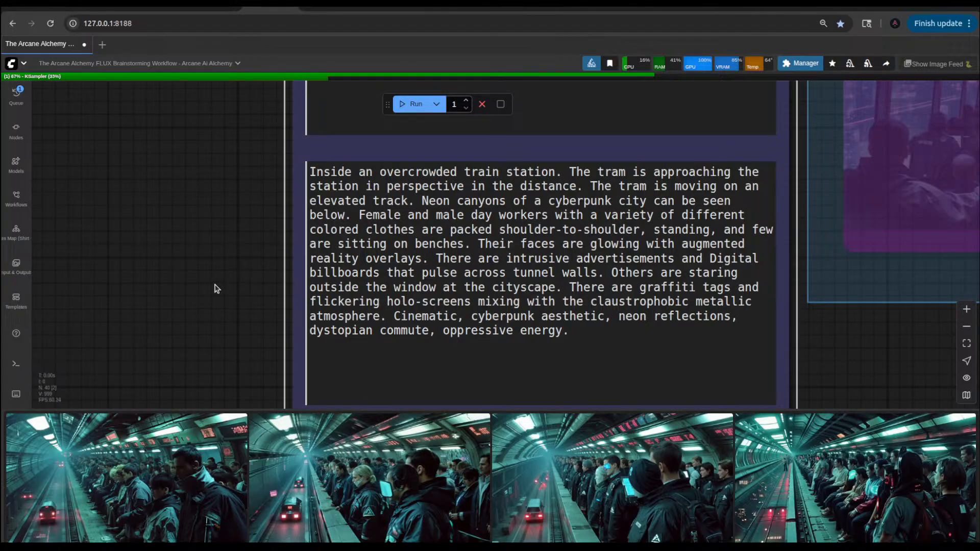
pyautogui.scroll(-5, 216, 258)
pyautogui.click(204, 469)
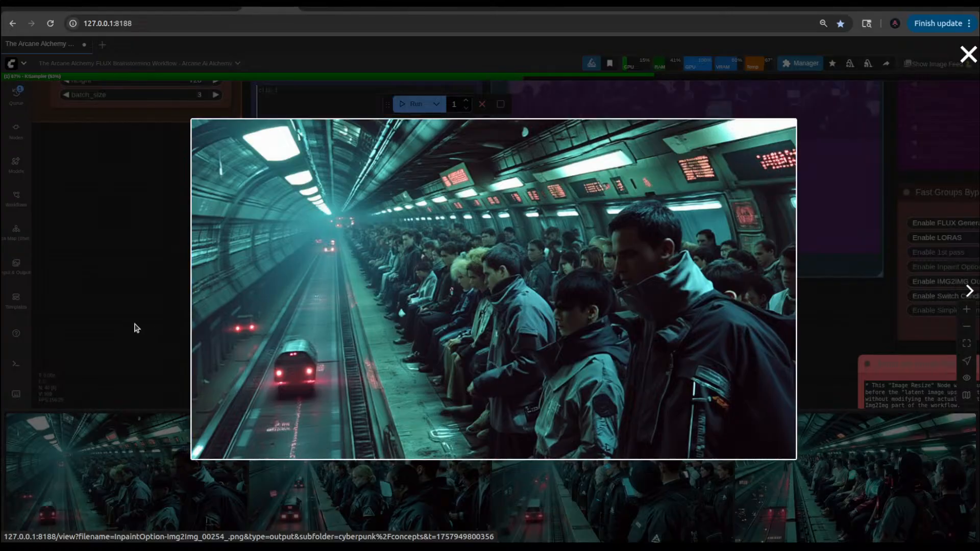
pyautogui.click(153, 344)
pyautogui.click(356, 502)
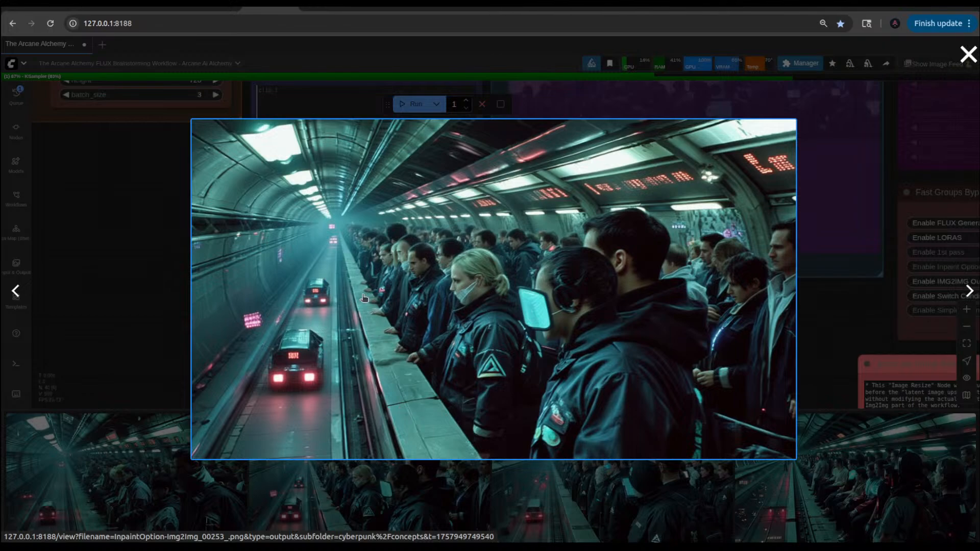
pyautogui.click(165, 305)
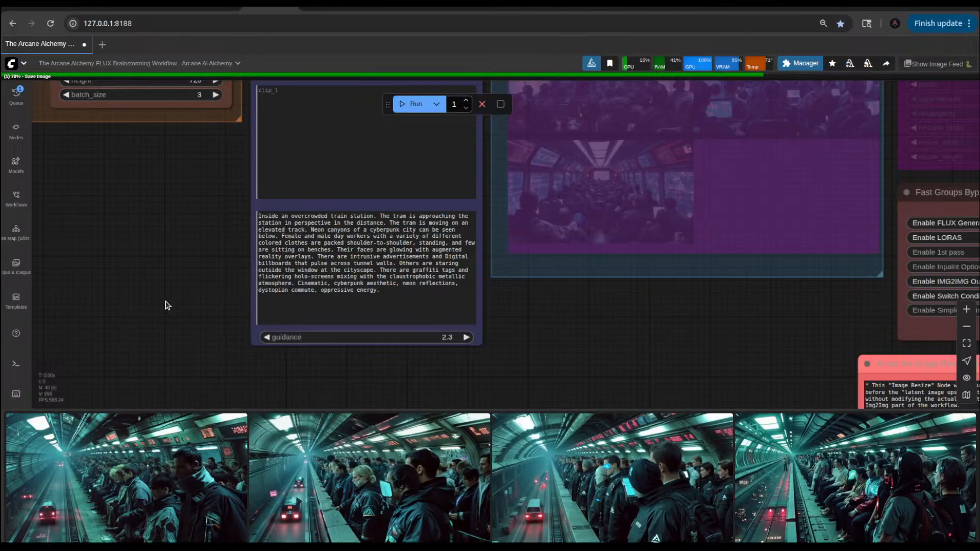
pyautogui.click(142, 475)
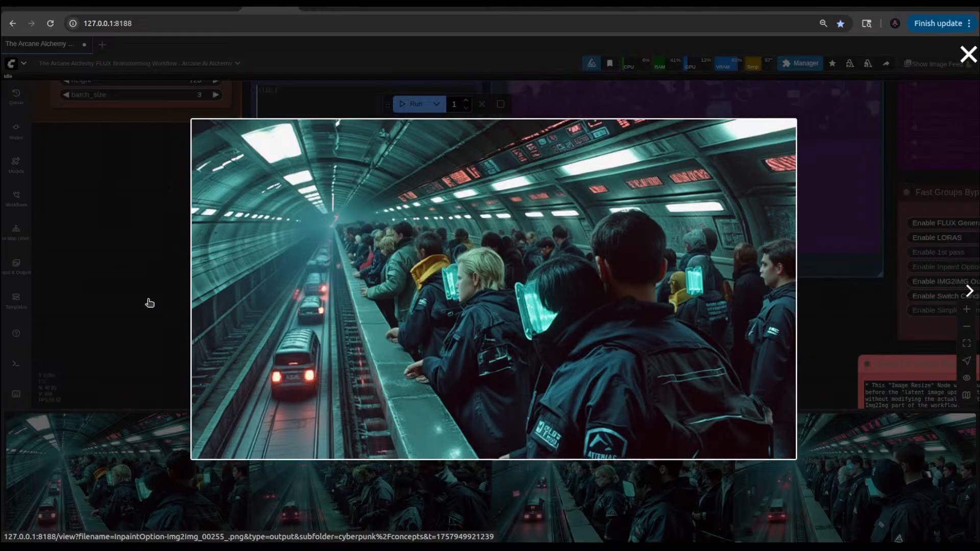
pyautogui.click(129, 300)
# Step: Review the prompt text, switch to the Cyberpunk daily routine chat in ChatGPT, and read through its day-in-the-life Flux prompts
pyautogui.scroll(5, 337, 277)
pyautogui.scroll(1, 336, 277)
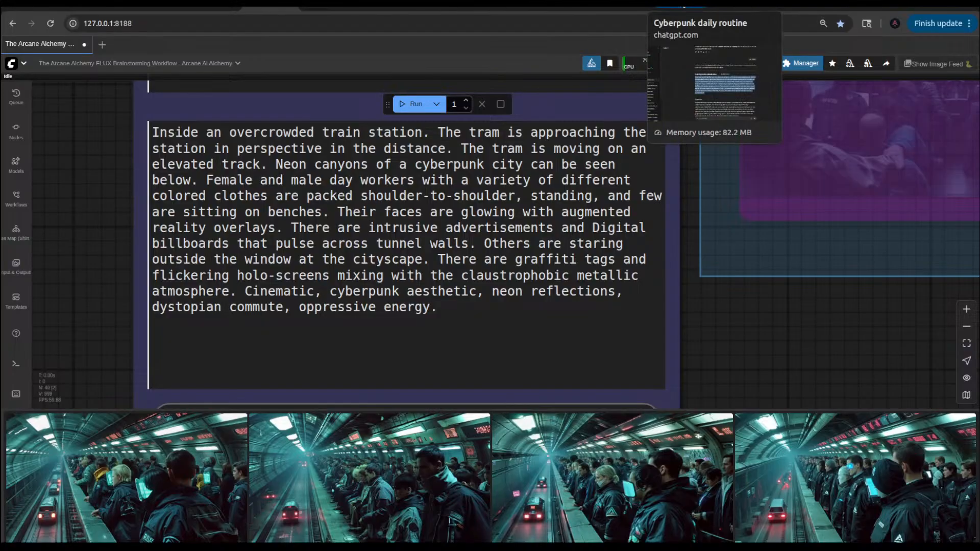
pyautogui.click(682, 8)
pyautogui.click(327, 286)
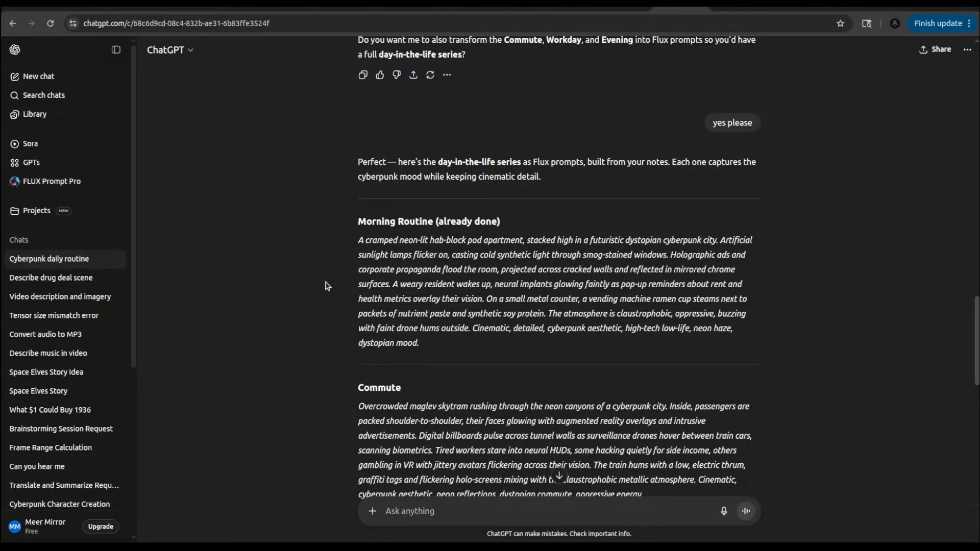
pyautogui.scroll(-8, 327, 285)
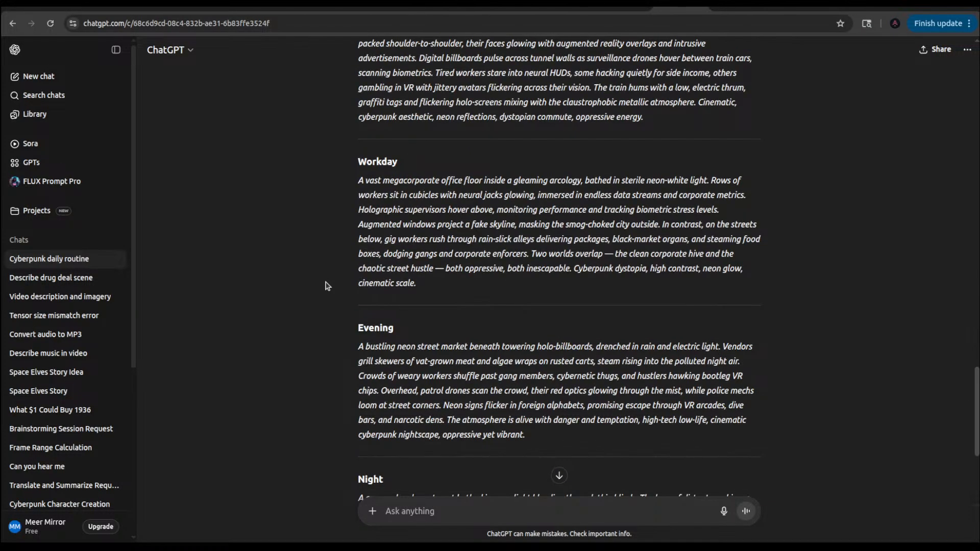
pyautogui.scroll(-3, 327, 285)
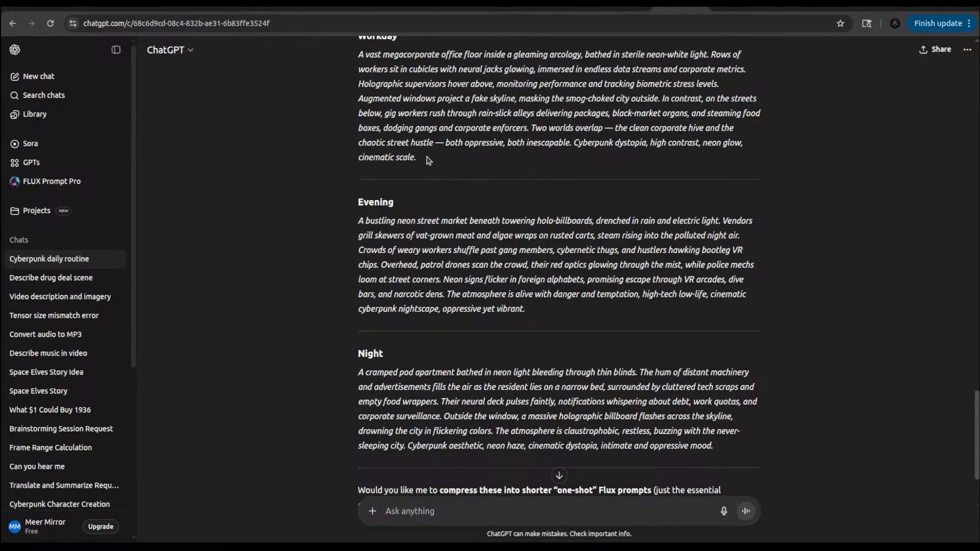
pyautogui.scroll(-2, 428, 160)
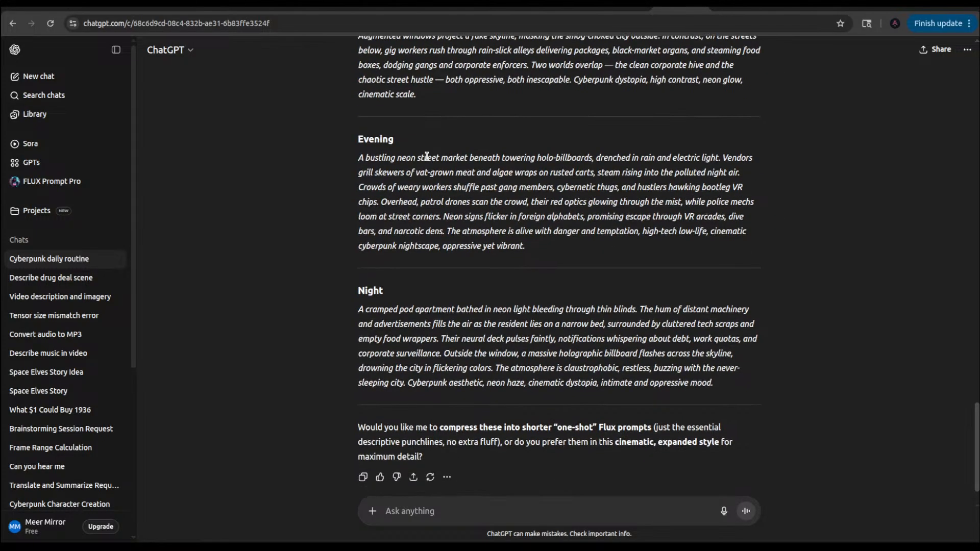
pyautogui.scroll(6, 427, 156)
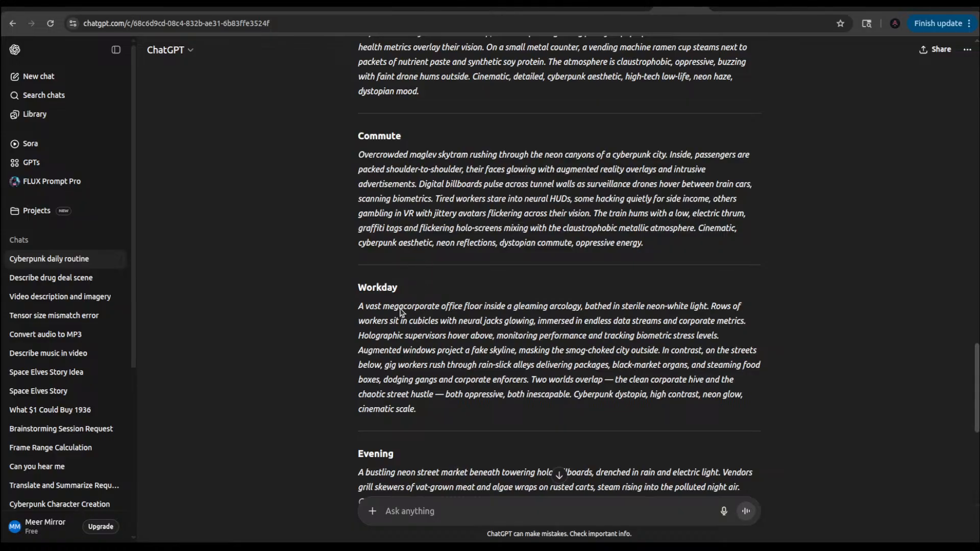
pyautogui.scroll(-2, 405, 269)
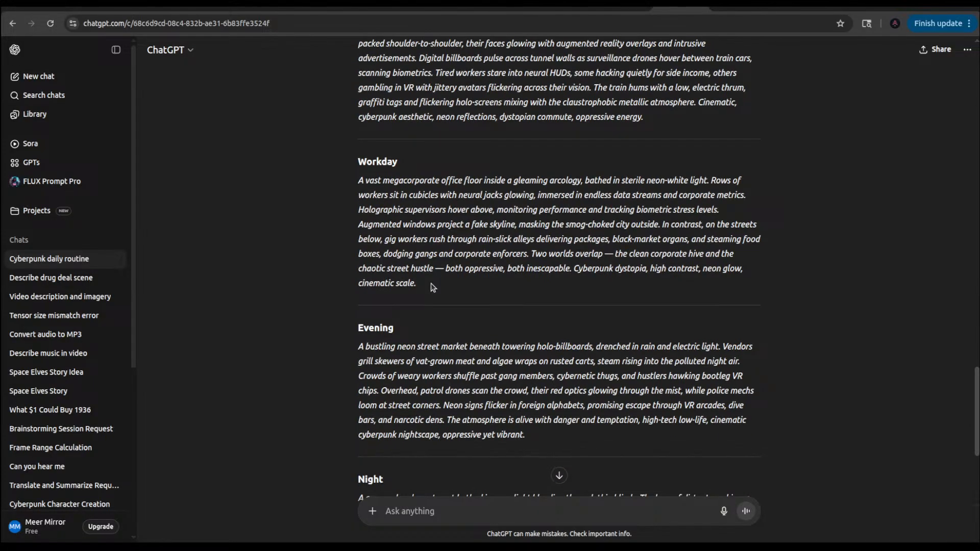
pyautogui.scroll(14, 435, 289)
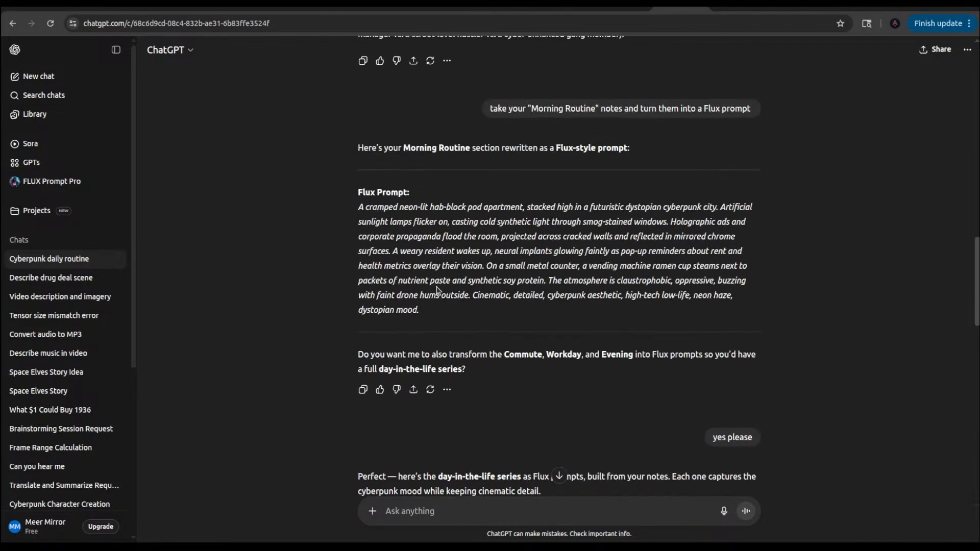
pyautogui.scroll(-5, 438, 290)
pyautogui.scroll(-15, 438, 290)
pyautogui.scroll(20, 436, 287)
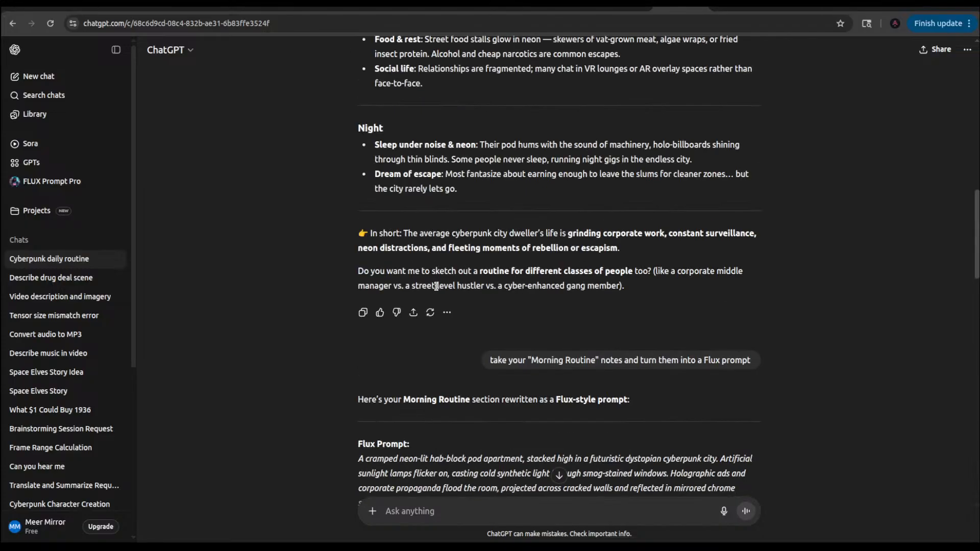
# Step: Ask ChatGPT to "make a flux prompt about the same subject but through the point of view of a criminal"
pyautogui.scroll(-20, 436, 287)
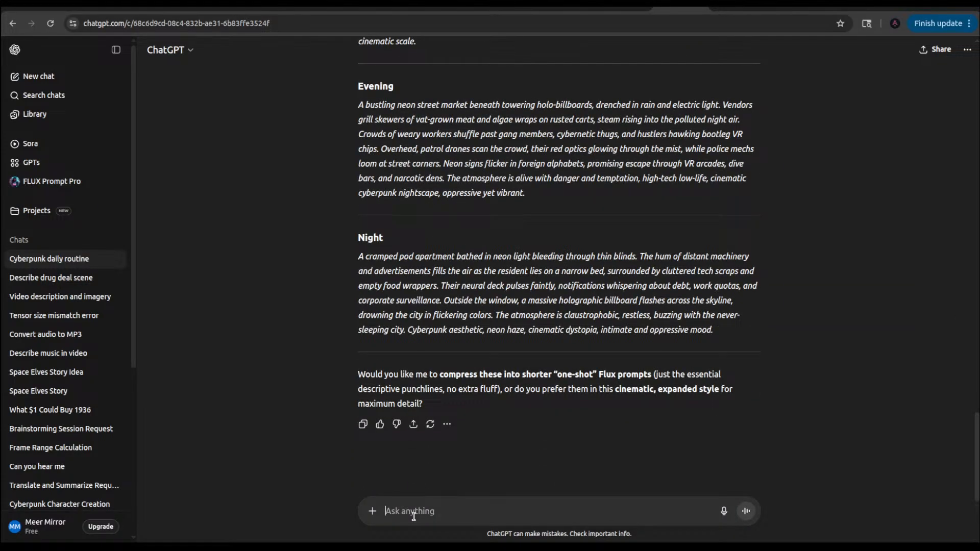
pyautogui.write('make a')
pyautogui.write(' flux ')
pyautogui.write('pron')
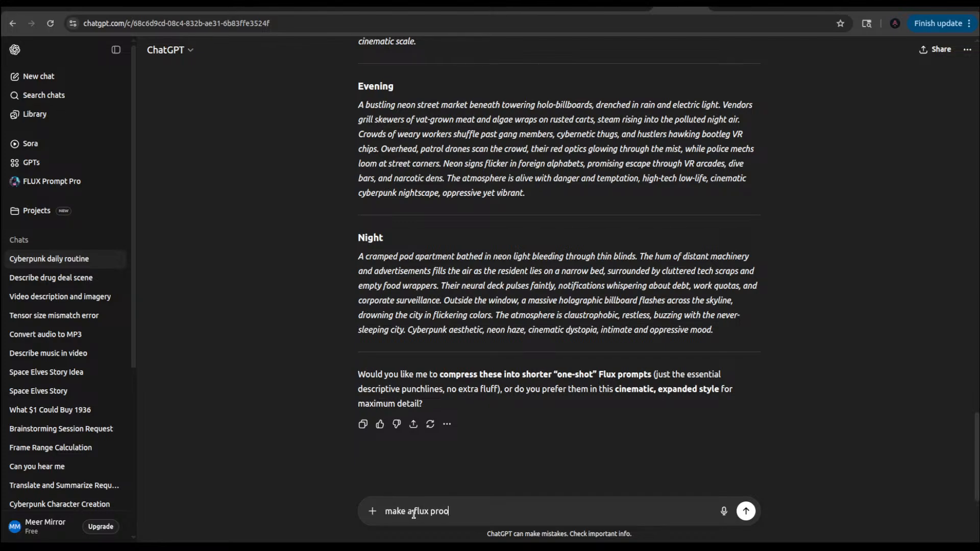
pyautogui.press('BackSpace')
pyautogui.write('mpt about the same sub')
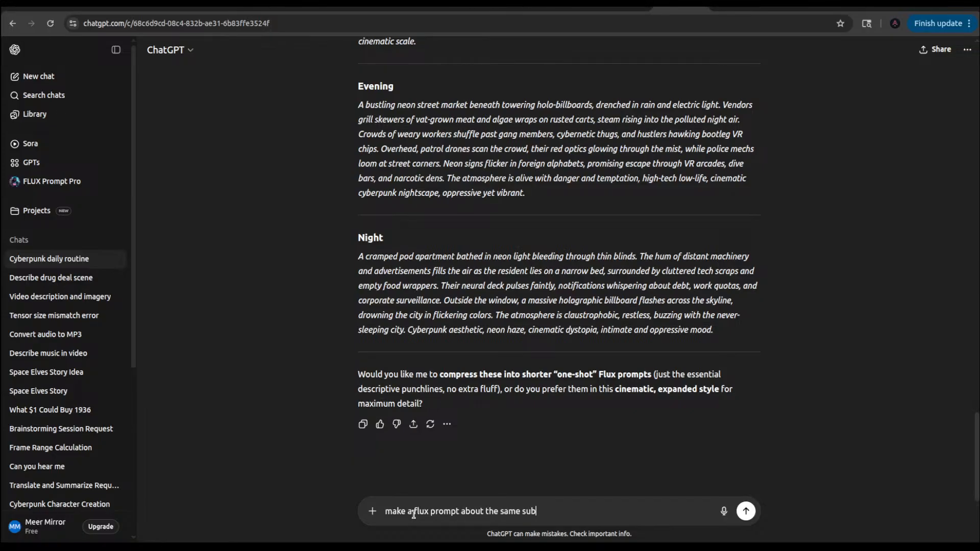
pyautogui.write('ject but through the point of')
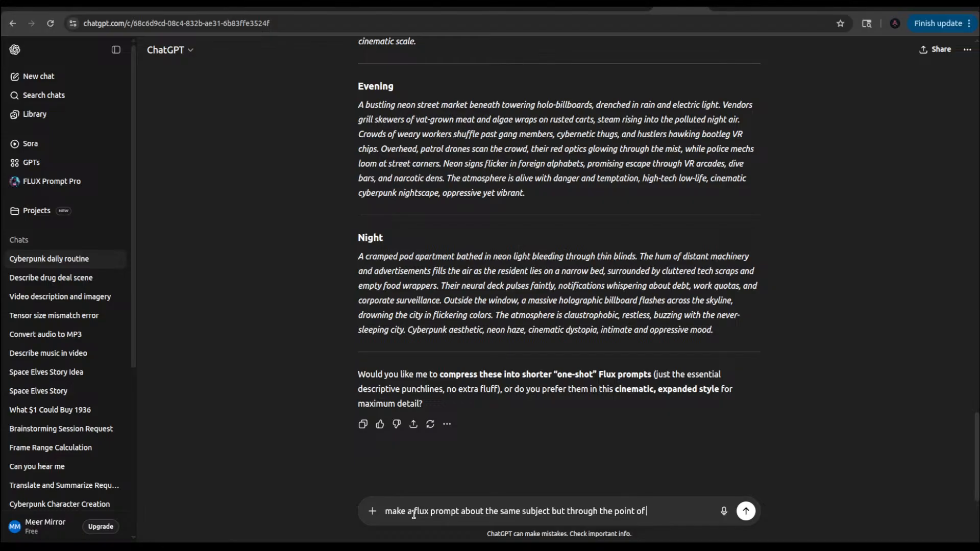
pyautogui.write(' view of a criminal')
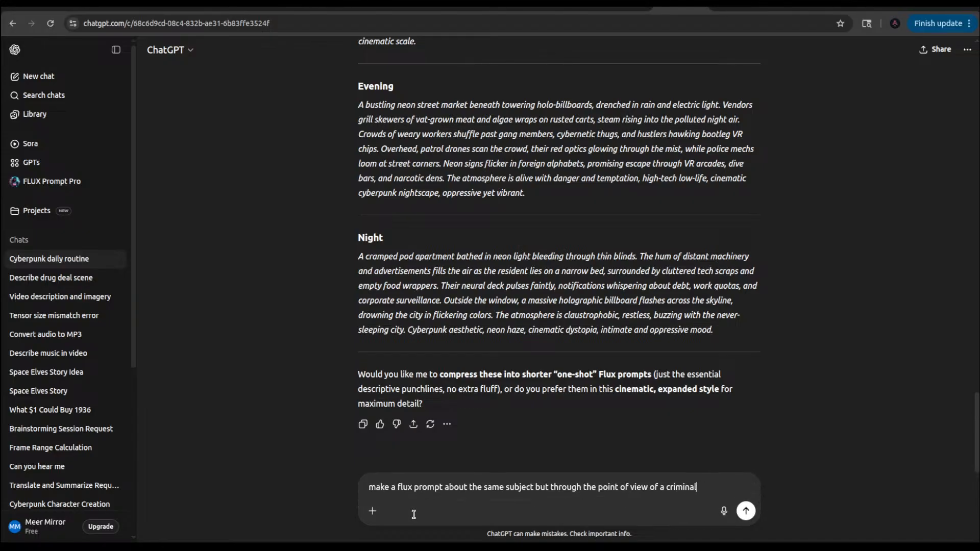
pyautogui.press('Return')
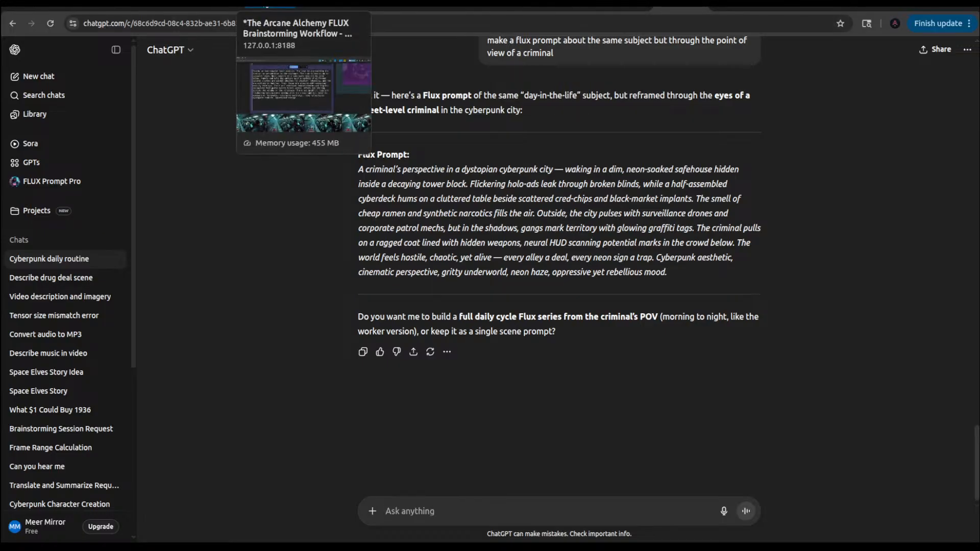
# Step: Switch to the ComfyUI workflow and delete "and few are sitting on benches." from the 1st Pass Prompt
pyautogui.click(271, 4)
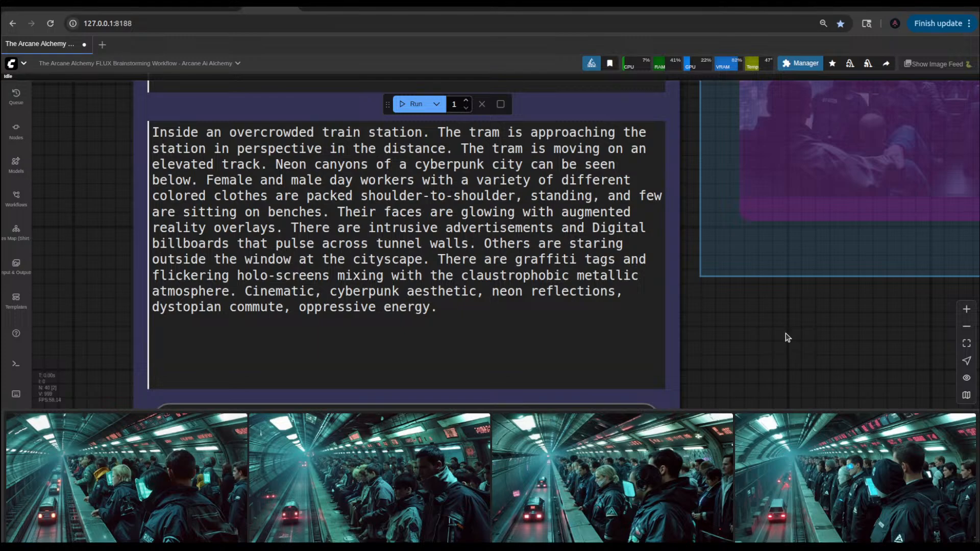
pyautogui.scroll(-3, 786, 338)
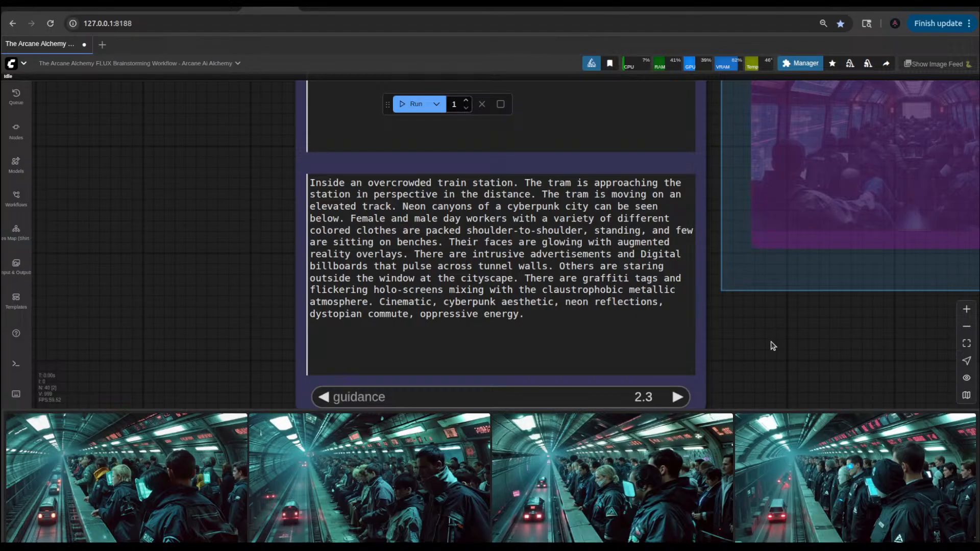
pyautogui.click(393, 303)
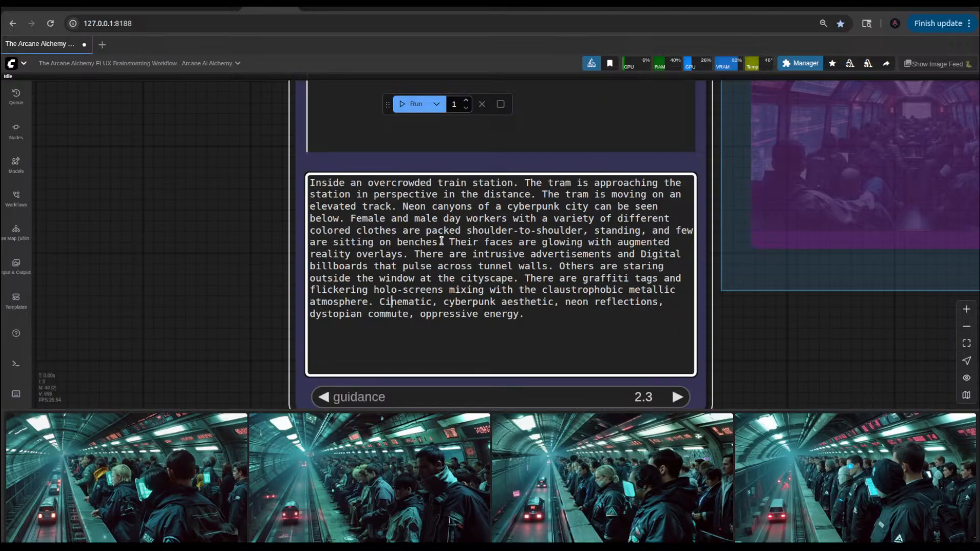
pyautogui.moveTo(441, 241); pyautogui.dragTo(311, 241)
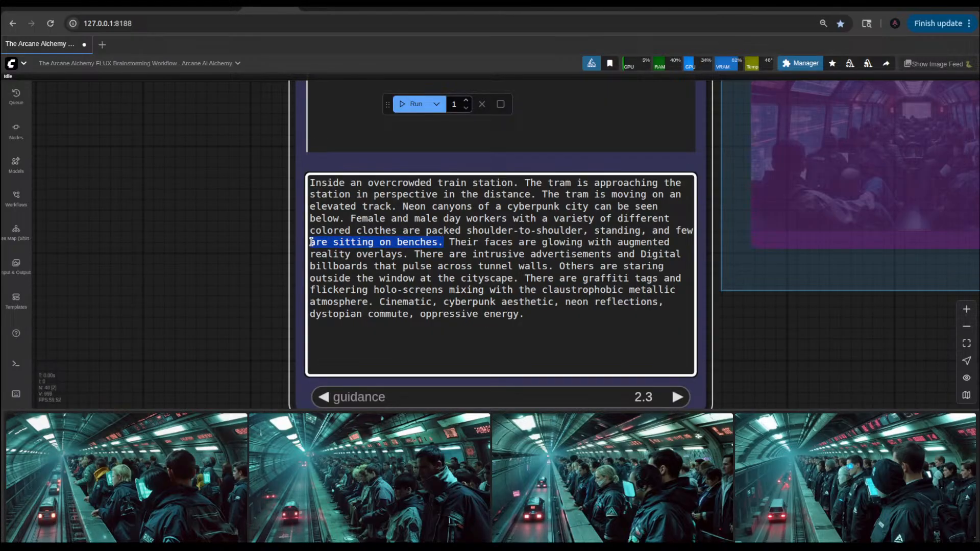
pyautogui.press('BackSpace')
pyautogui.press('BackSpace')
pyautogui.press('BackSpace')
pyautogui.press('BackSpace')
pyautogui.press('BackSpace')
pyautogui.press('BackSpace')
pyautogui.press('BackSpace')
pyautogui.press('BackSpace')
pyautogui.press('BackSpace')
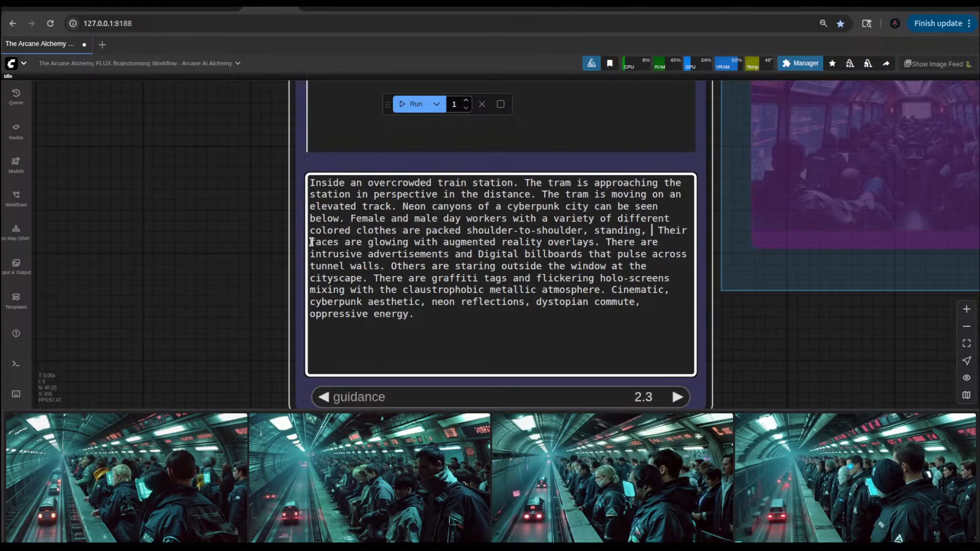
# Step: End the day workers sentence with "standing beside a small retaining wall." and run the workflow
pyautogui.press('Left')
pyautogui.press('BackSpace')
pyautogui.write('a')
pyautogui.press('BackSpace')
pyautogui.write('besi')
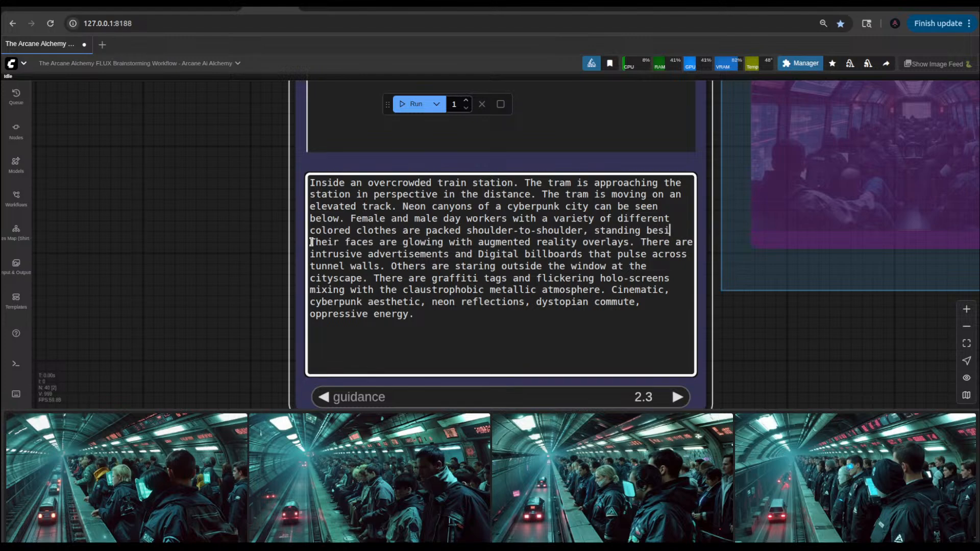
pyautogui.write('de a tm')
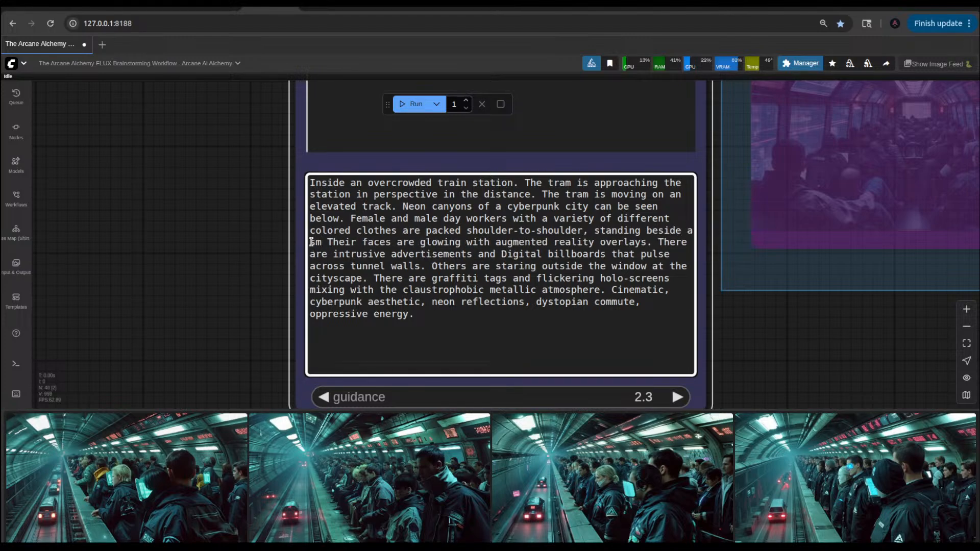
pyautogui.write('all reati')
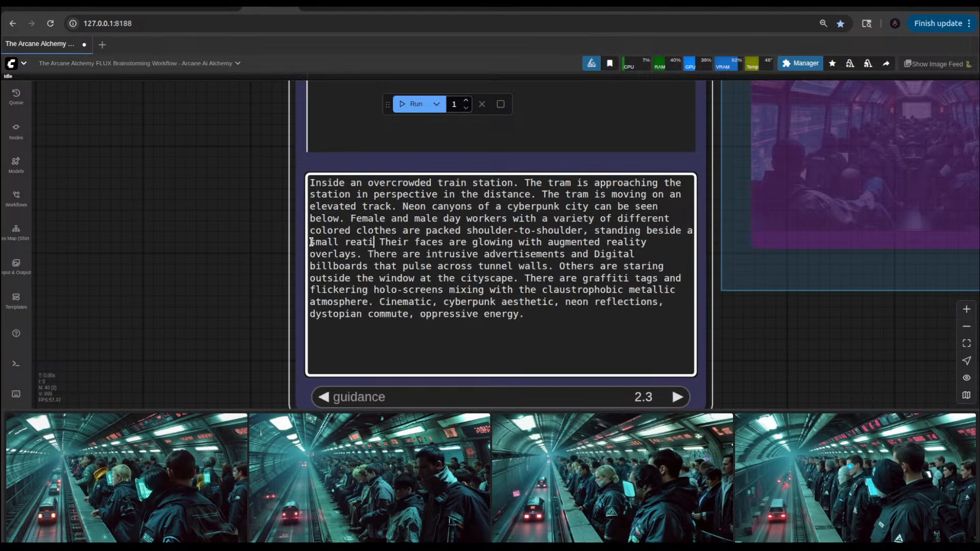
pyautogui.press('BackSpace')
pyautogui.press('BackSpace')
pyautogui.press('BackSpace')
pyautogui.write('tainin')
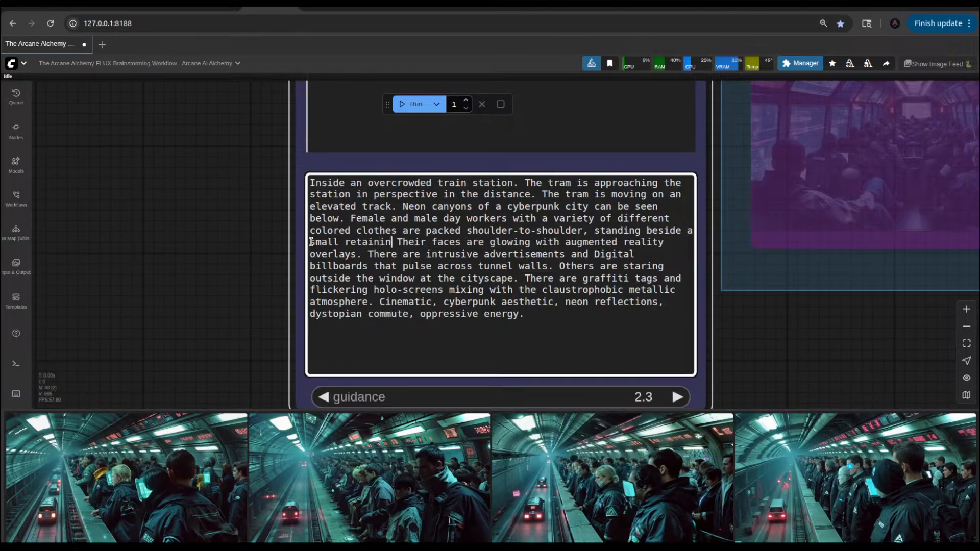
pyautogui.write('g wall.')
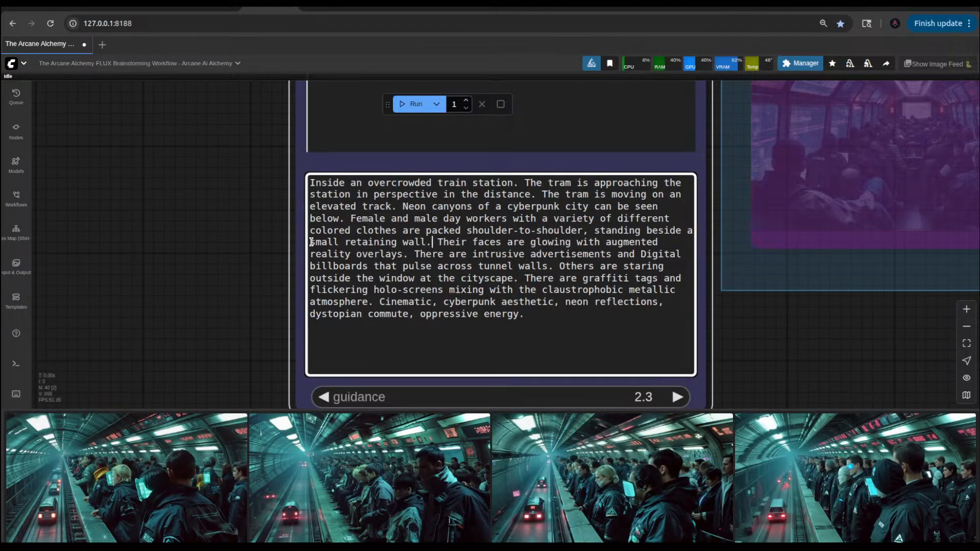
pyautogui.hotkey('ctrl', 'Return')
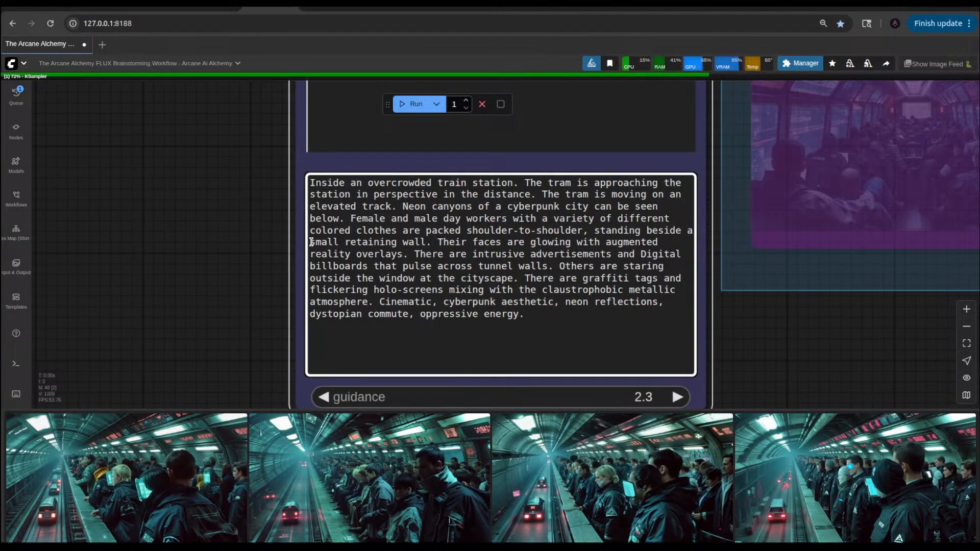
# Step: Compare the enlarged img2img result 00255 with the two preceding results in the image feed, then close the viewer
pyautogui.click(168, 420)
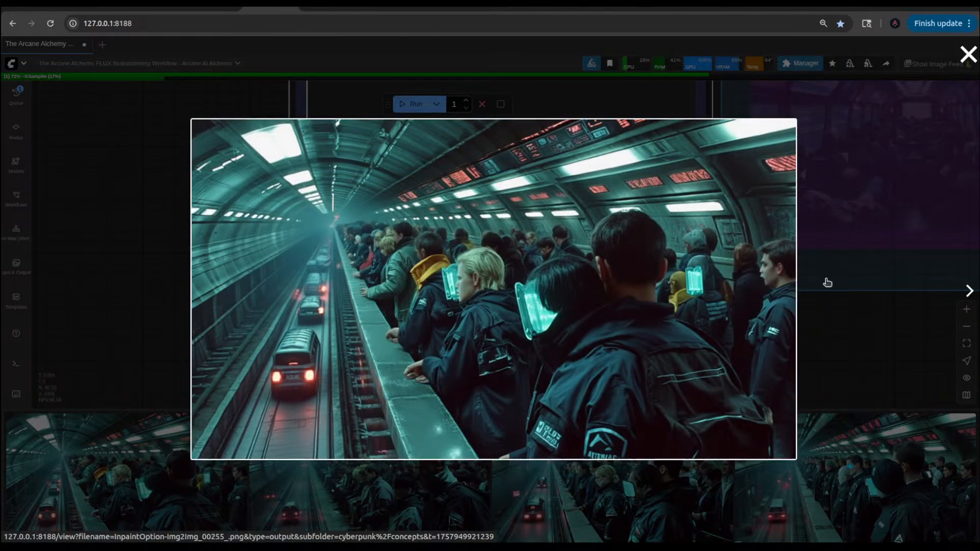
pyautogui.click(966, 292)
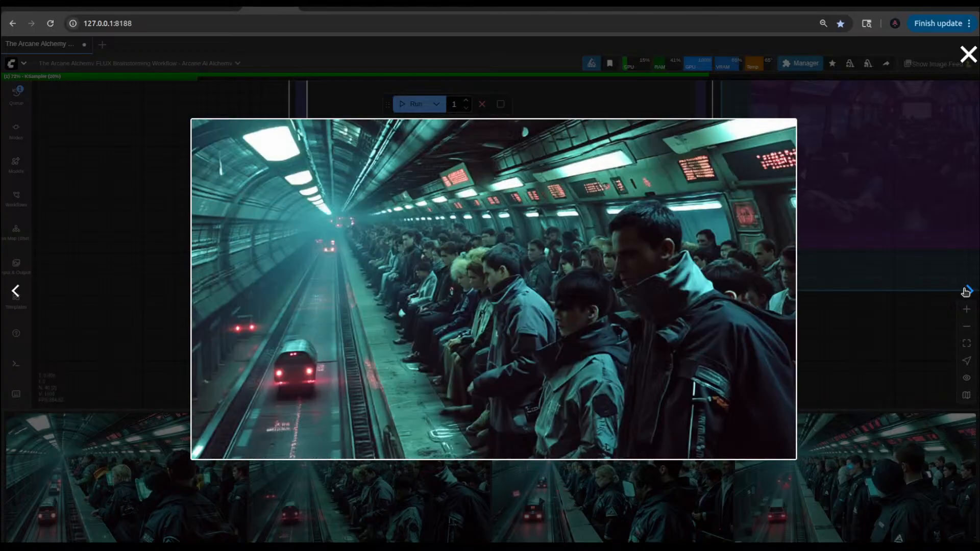
pyautogui.click(966, 292)
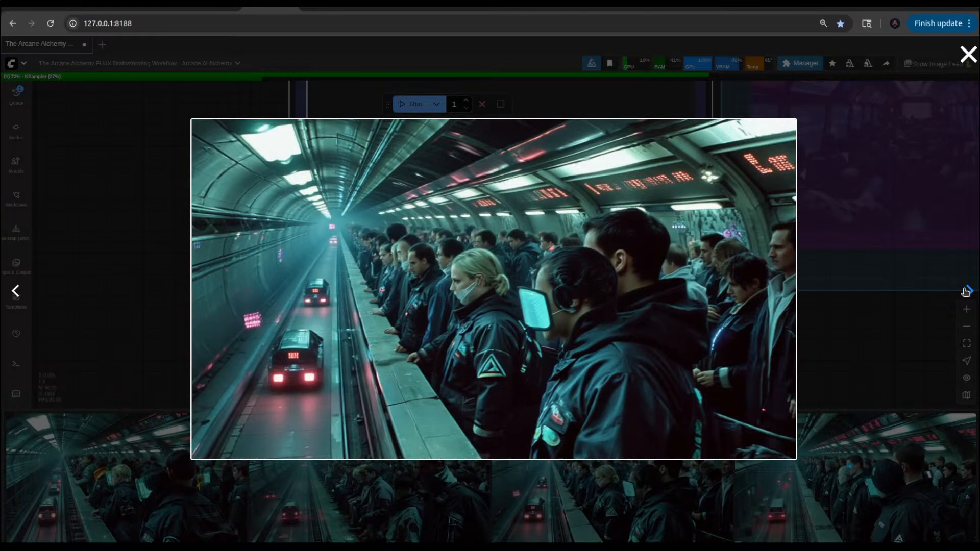
pyautogui.click(159, 247)
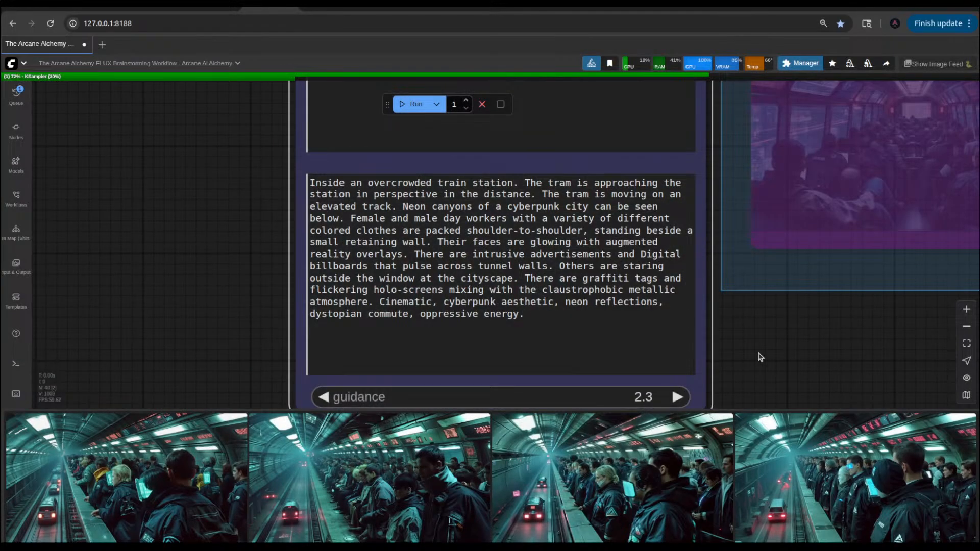
# Step: Insert "on a train station platform" after "small retaining wall" in the 1st Pass Prompt
pyautogui.scroll(-7, 760, 357)
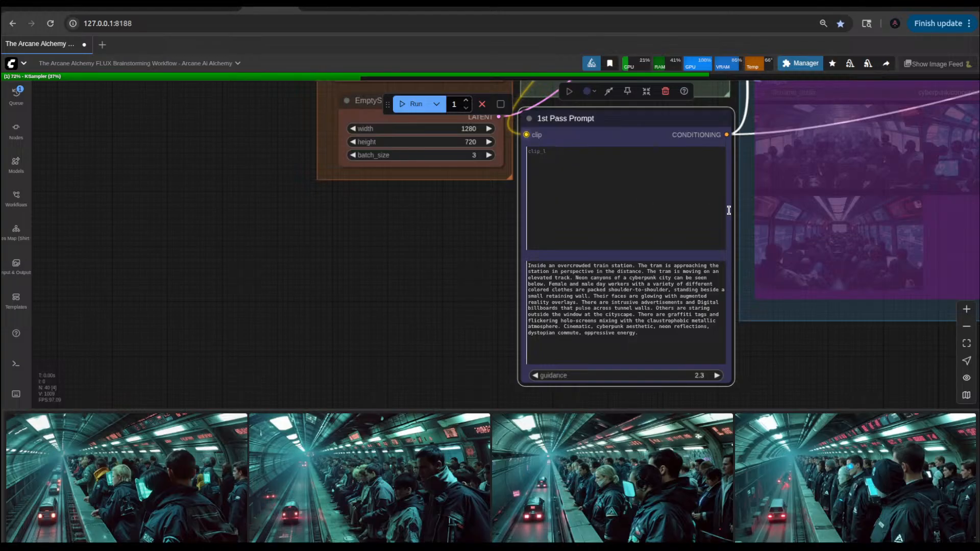
pyautogui.scroll(10, 626, 277)
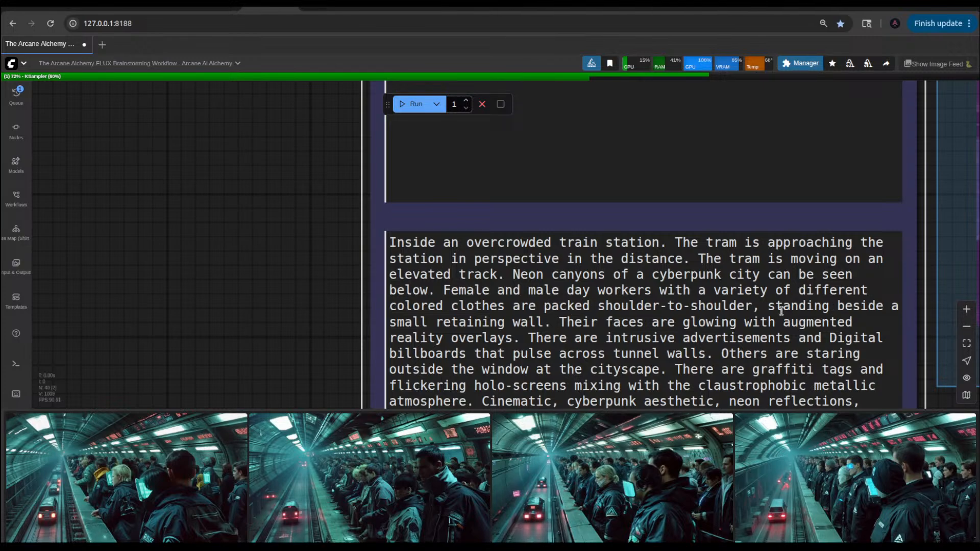
pyautogui.click(546, 322)
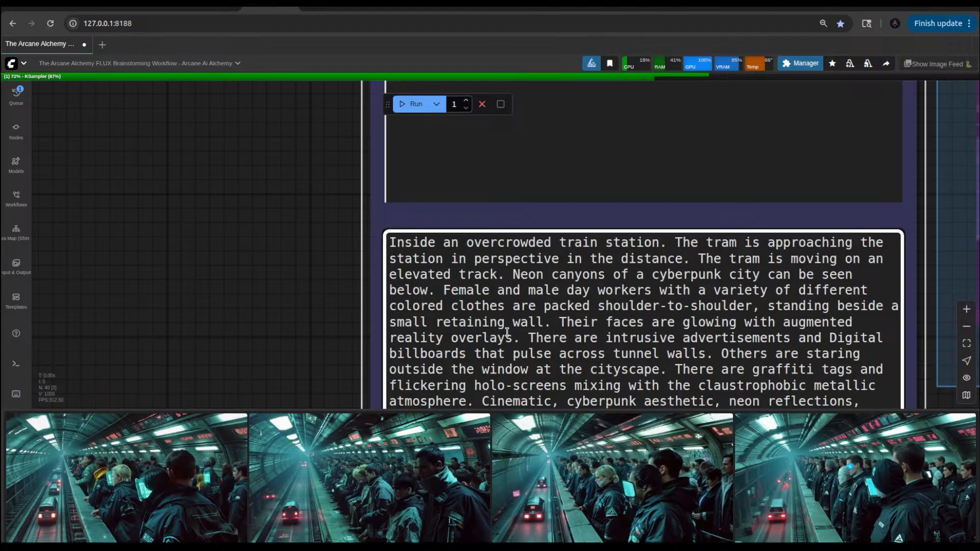
pyautogui.write('on ')
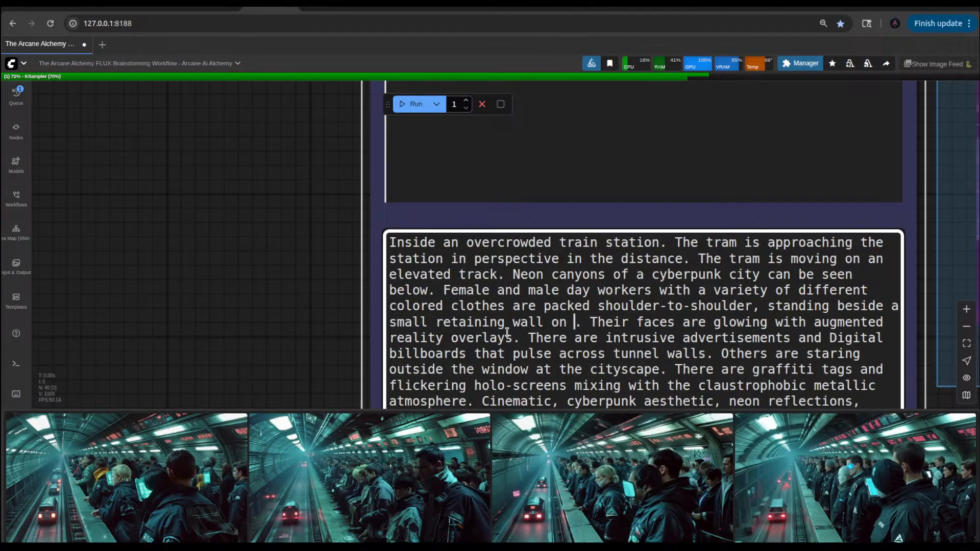
pyautogui.write('a')
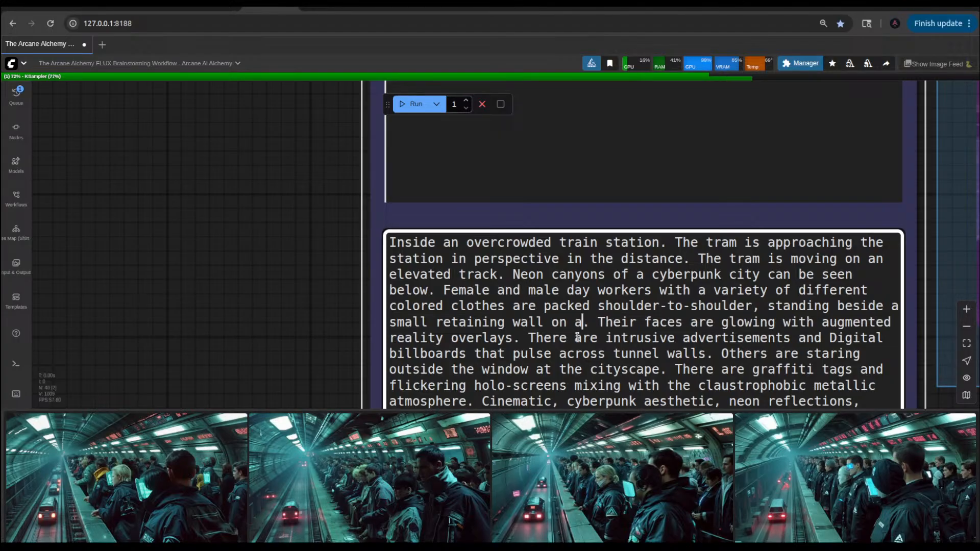
pyautogui.write(' ntra')
pyautogui.press('BackSpace')
pyautogui.press('BackSpace')
pyautogui.press('BackSpace')
pyautogui.press('BackSpace')
pyautogui.press('BackSpace')
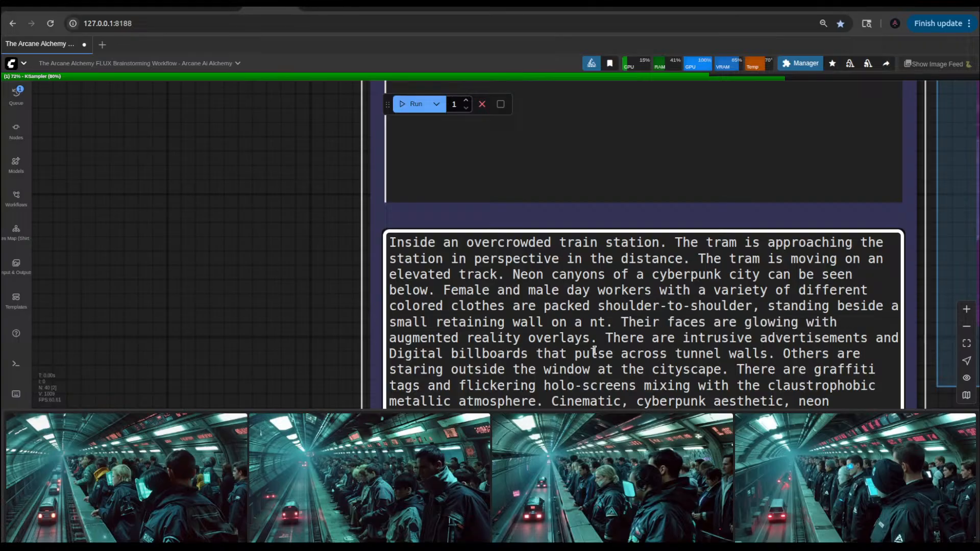
pyautogui.write('train st')
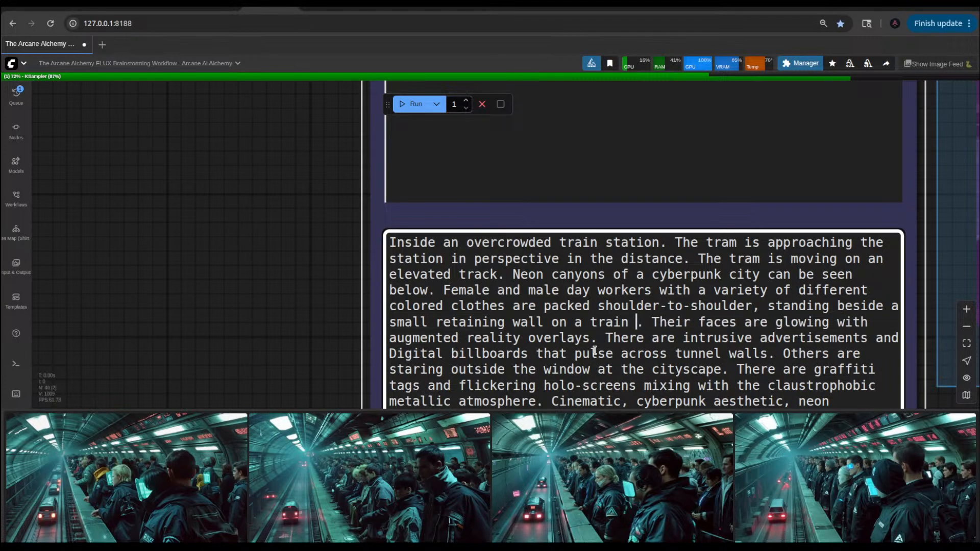
pyautogui.write('ation pla')
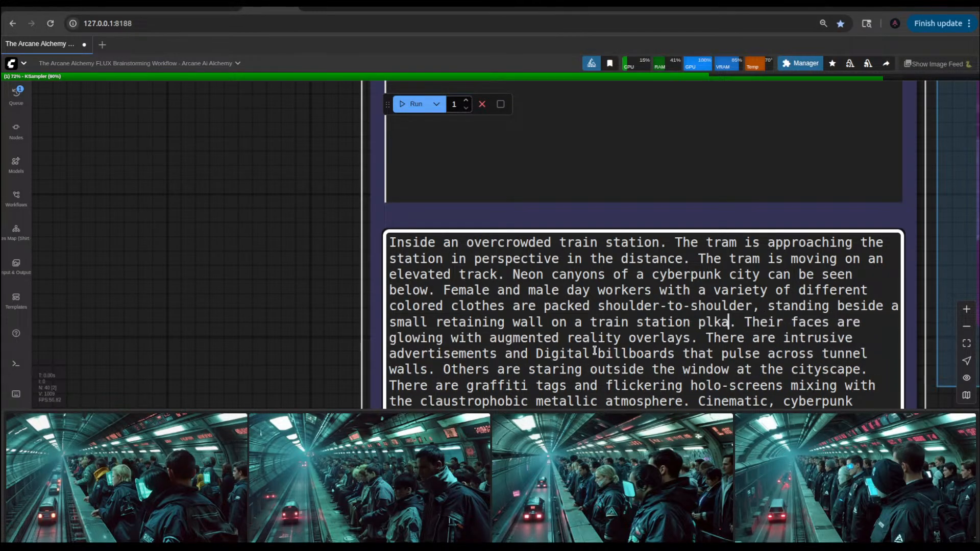
pyautogui.write('tfor')
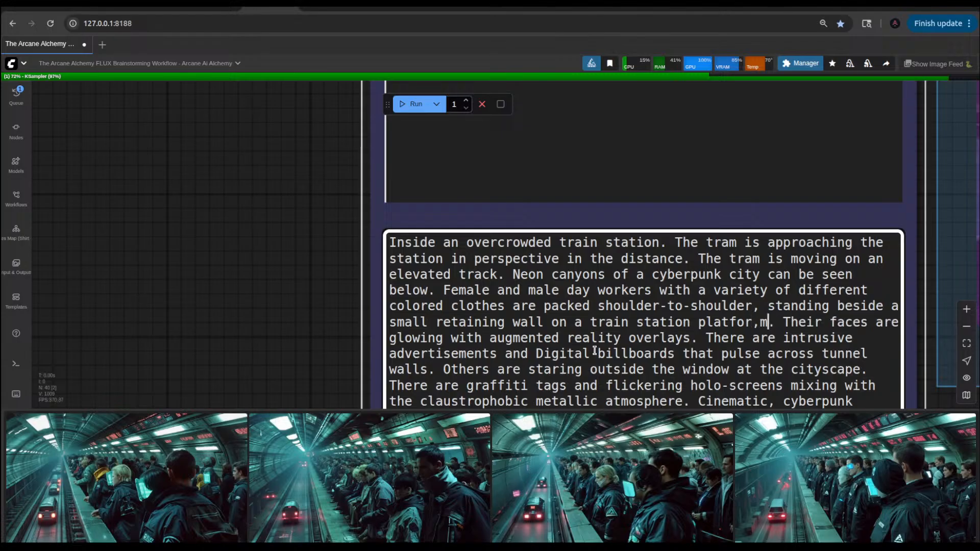
pyautogui.write('m')
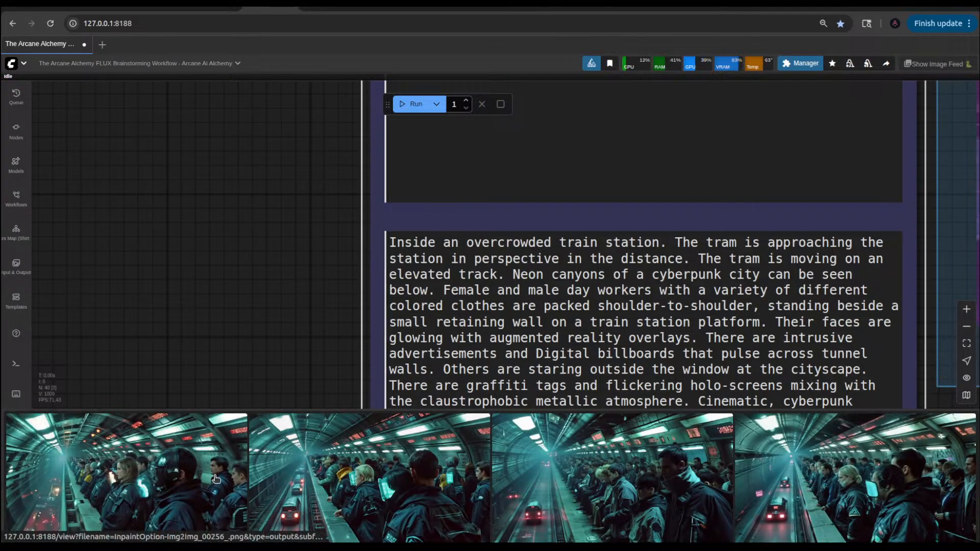
# Step: Examine the enlarged img2img result 00256 and run the workflow with the updated platform prompt
pyautogui.click(201, 526)
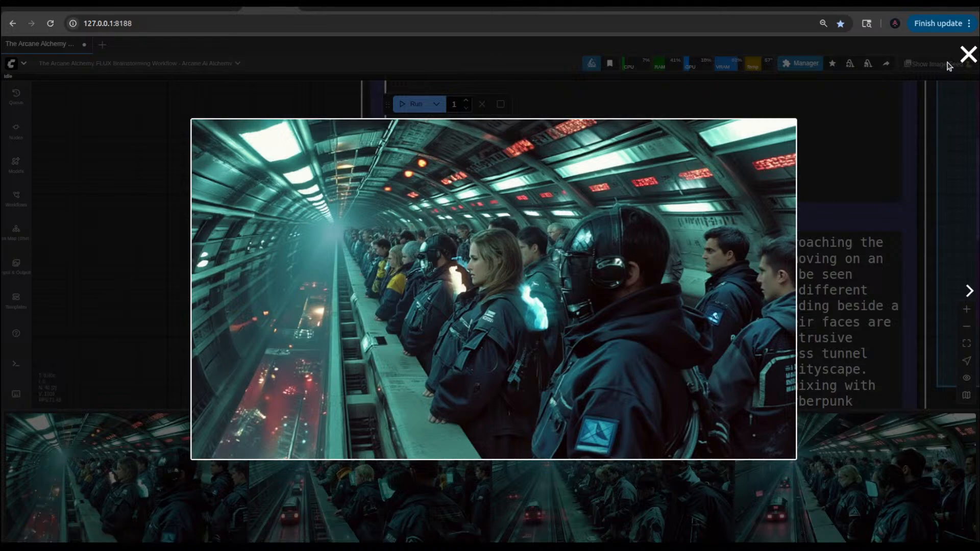
pyautogui.click(964, 52)
pyautogui.click(410, 103)
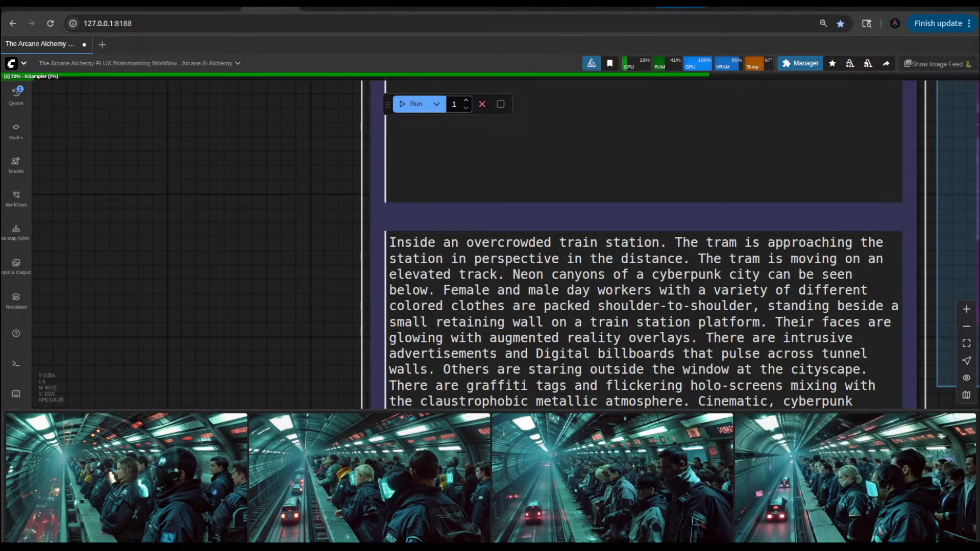
# Step: Switch to ChatGPT and reply "yes" to its offer of a full daily cycle Flux series from the criminal's POV
pyautogui.click(680, 7)
pyautogui.scroll(5, 418, 194)
pyautogui.scroll(1, 417, 194)
pyautogui.scroll(-7, 417, 194)
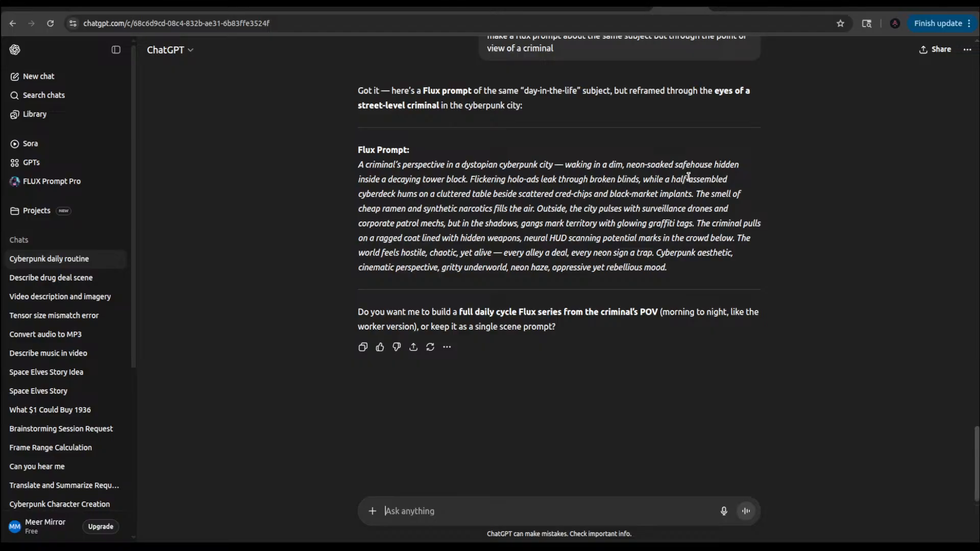
pyautogui.click(411, 506)
pyautogui.write('yes')
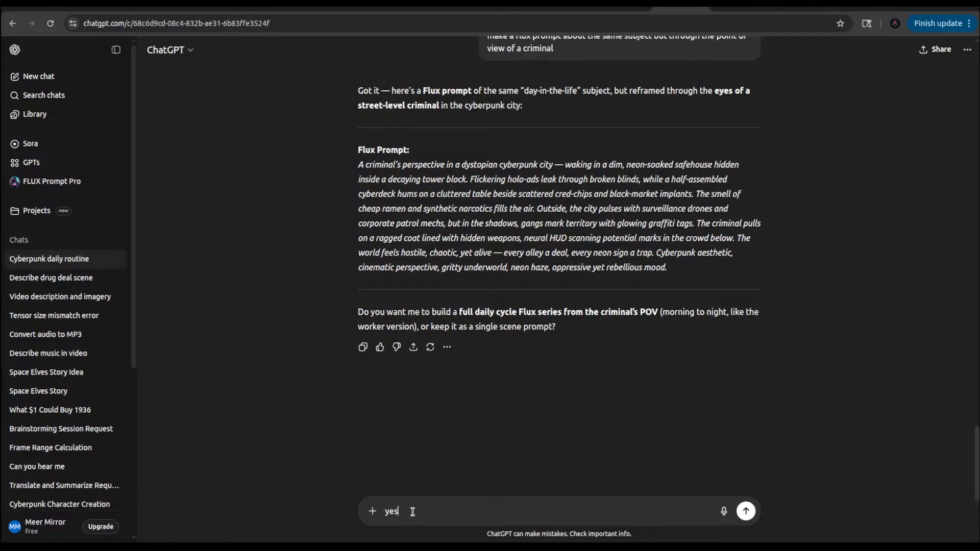
pyautogui.press('Return')
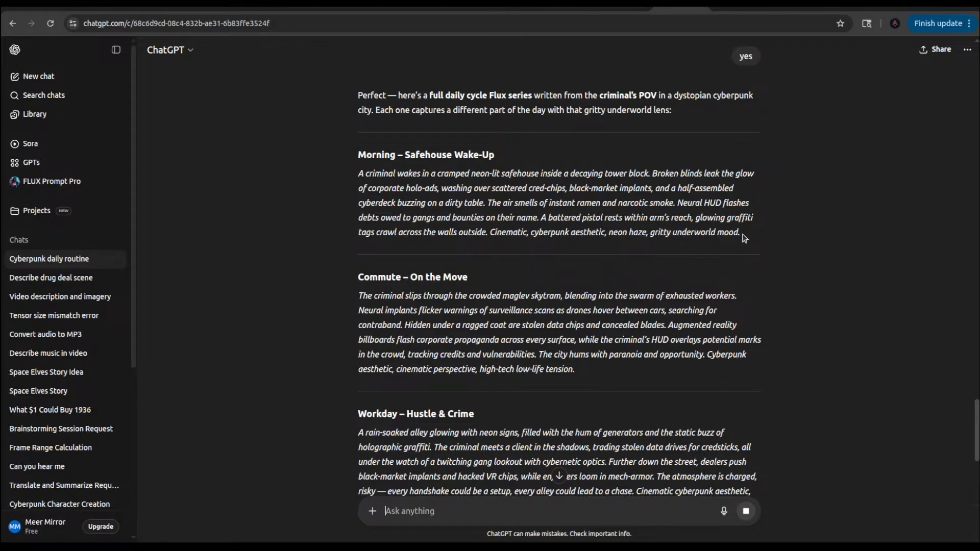
# Step: Copy the "Evening – Streets & Survival" prompt paragraph from the criminal's POV series
pyautogui.moveTo(744, 238); pyautogui.dragTo(359, 190)
pyautogui.scroll(-5, 380, 331)
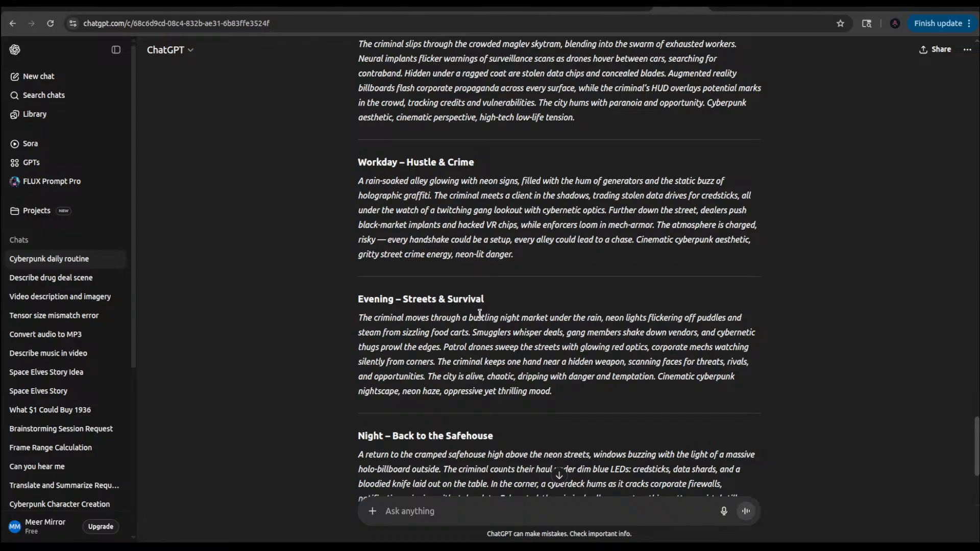
pyautogui.scroll(-2, 442, 414)
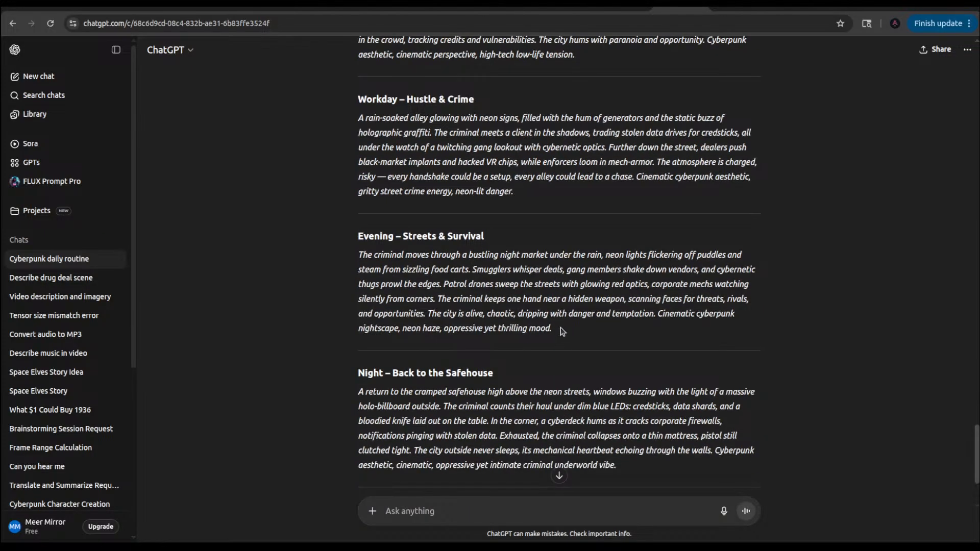
pyautogui.moveTo(561, 326); pyautogui.dragTo(357, 255)
pyautogui.hotkey('ctrl', 'c')
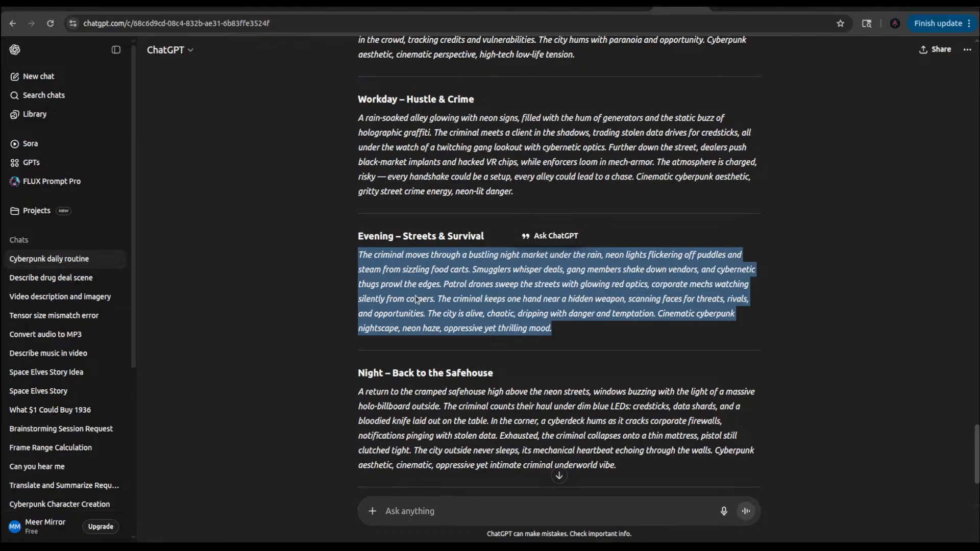
# Step: Switch back to ComfyUI, examine the newest train station image enlarged from the image feed, and close the viewer
pyautogui.click(268, 8)
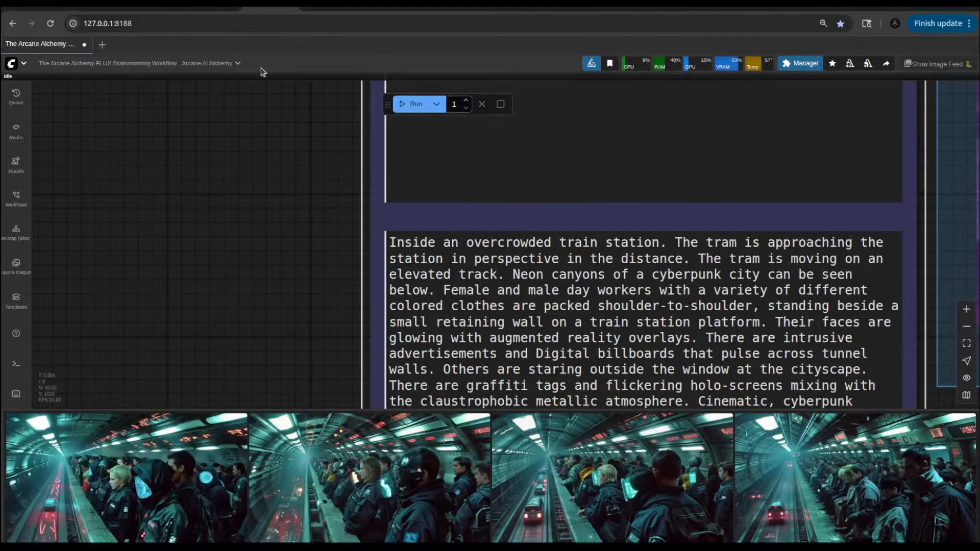
pyautogui.click(153, 497)
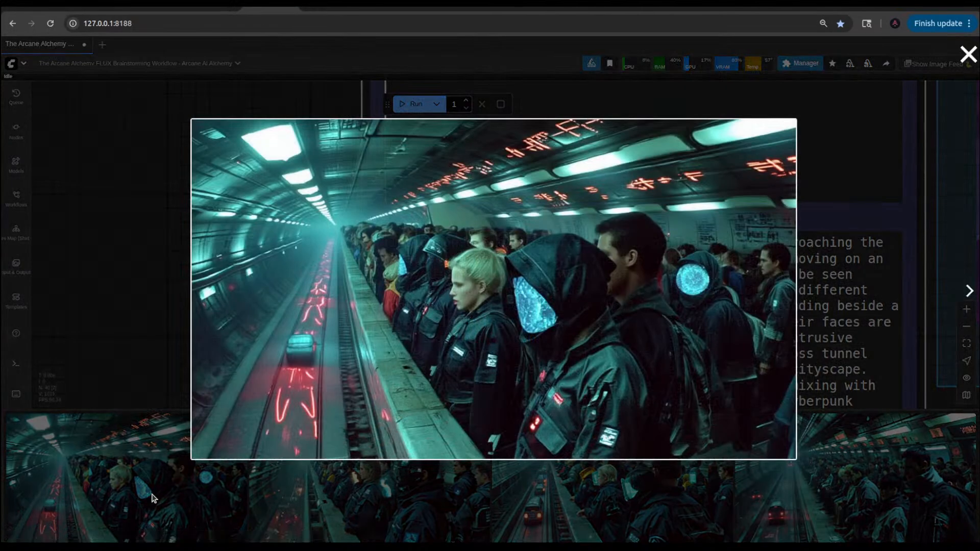
pyautogui.click(163, 335)
# Step: Replace the whole train station text in the 1st Pass Prompt with the copied night market criminal prompt
pyautogui.scroll(-5, 192, 338)
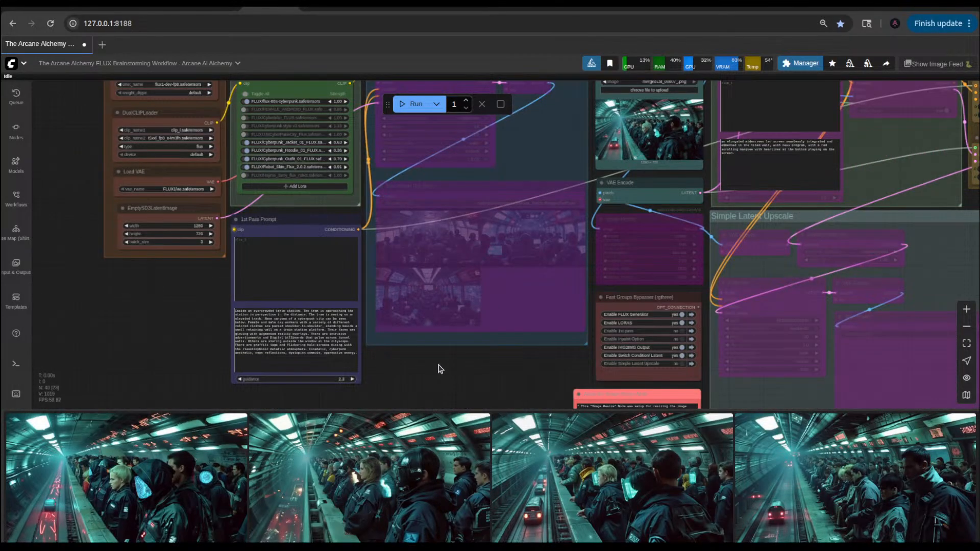
pyautogui.scroll(6, 439, 368)
pyautogui.moveTo(400, 350); pyautogui.dragTo(632, 395)
pyautogui.moveTo(549, 395); pyautogui.dragTo(329, 289)
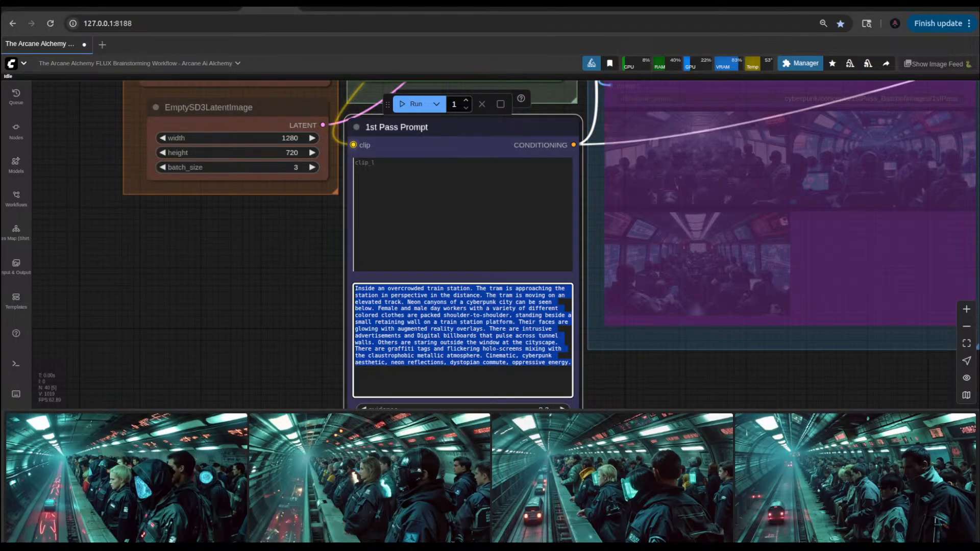
pyautogui.hotkey('ctrl', 'v')
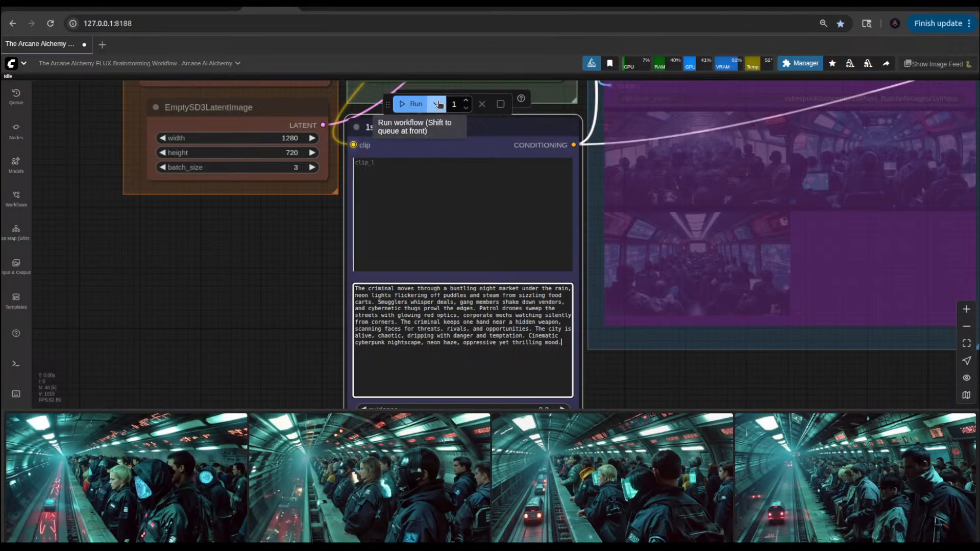
# Step: Enable the 1st pass group in the Fast Groups Bypasser and run the workflow
pyautogui.scroll(-4, 765, 230)
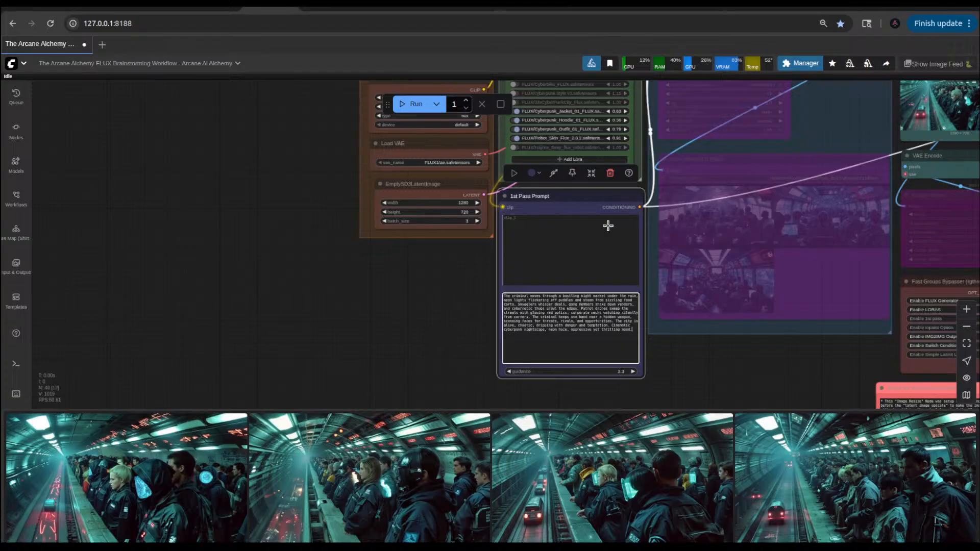
pyautogui.scroll(-3, 262, 310)
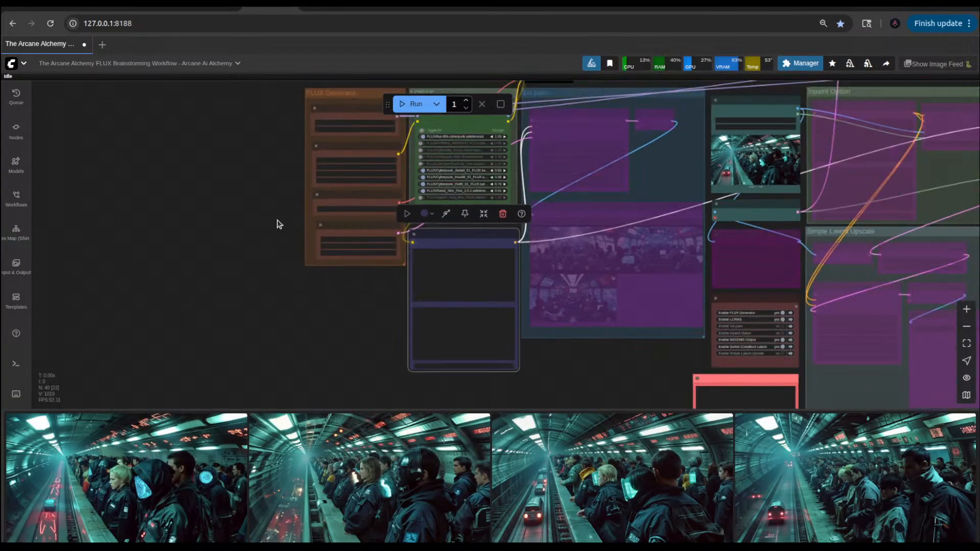
pyautogui.scroll(5, 290, 184)
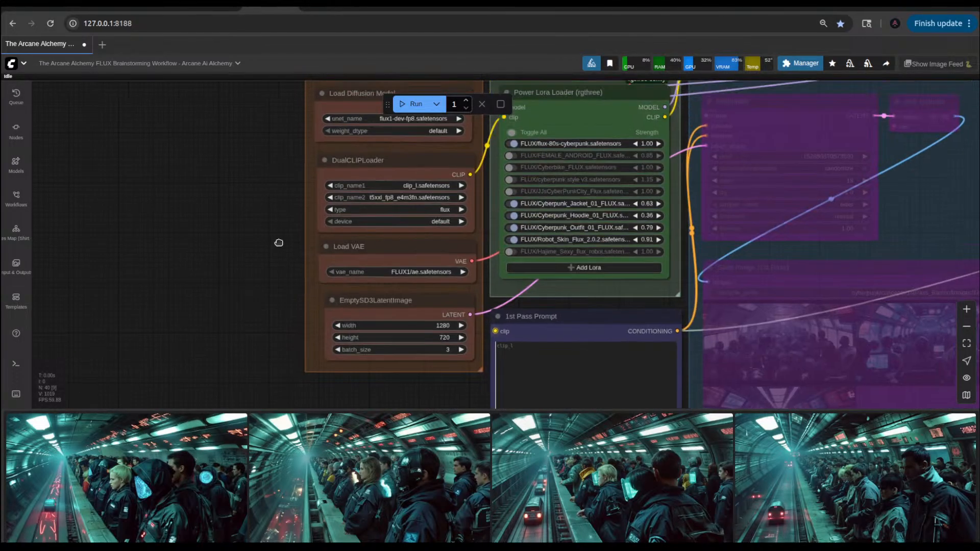
pyautogui.scroll(-8, 705, 325)
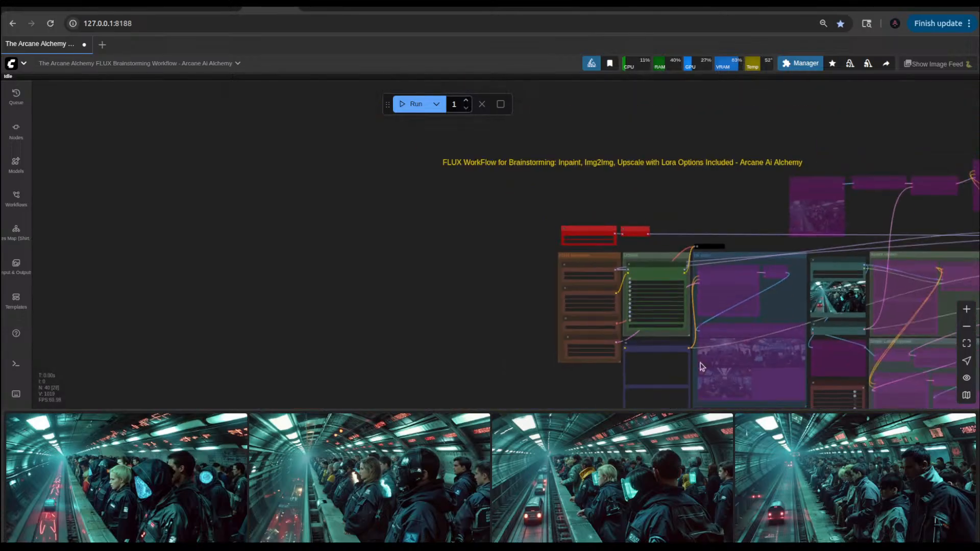
pyautogui.scroll(7, 658, 358)
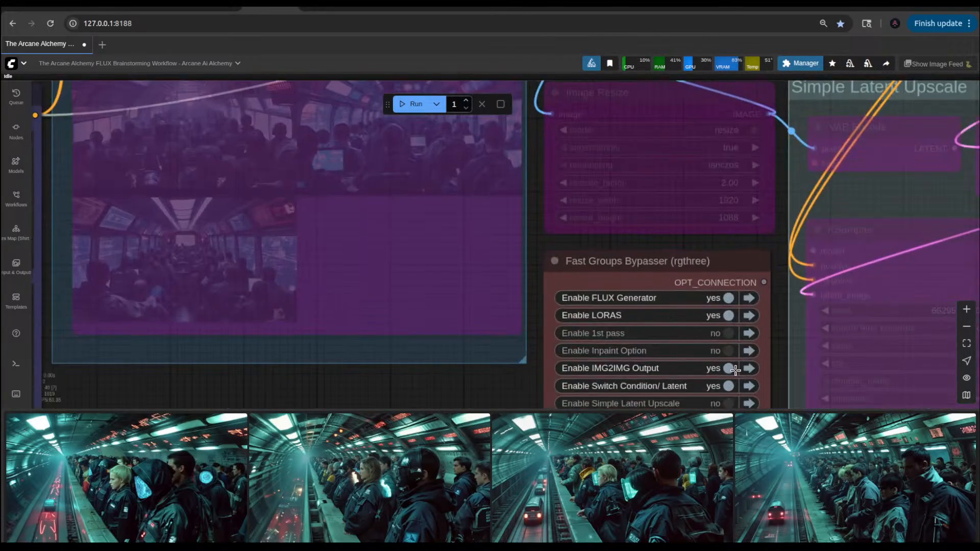
pyautogui.click(718, 334)
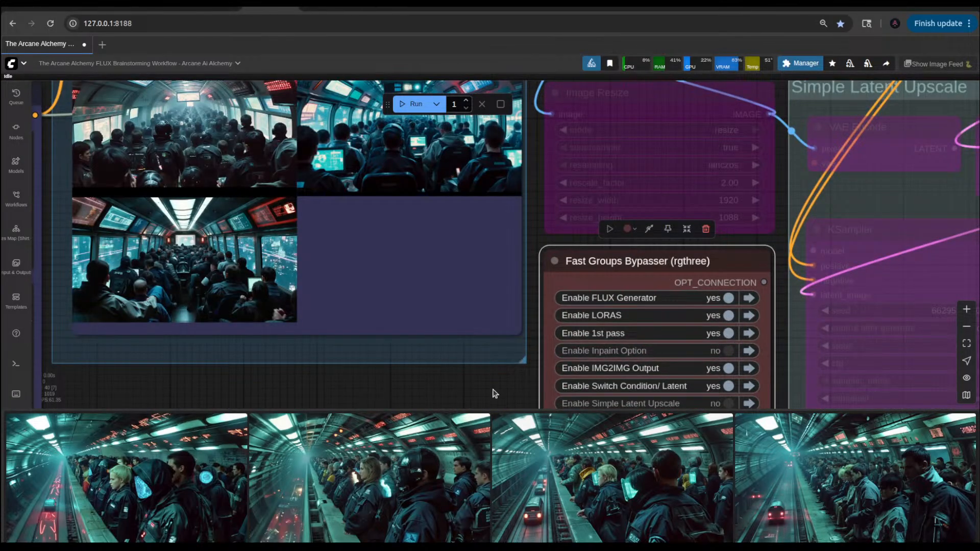
pyautogui.moveTo(514, 375); pyautogui.dragTo(538, 346)
pyautogui.scroll(-5, 538, 345)
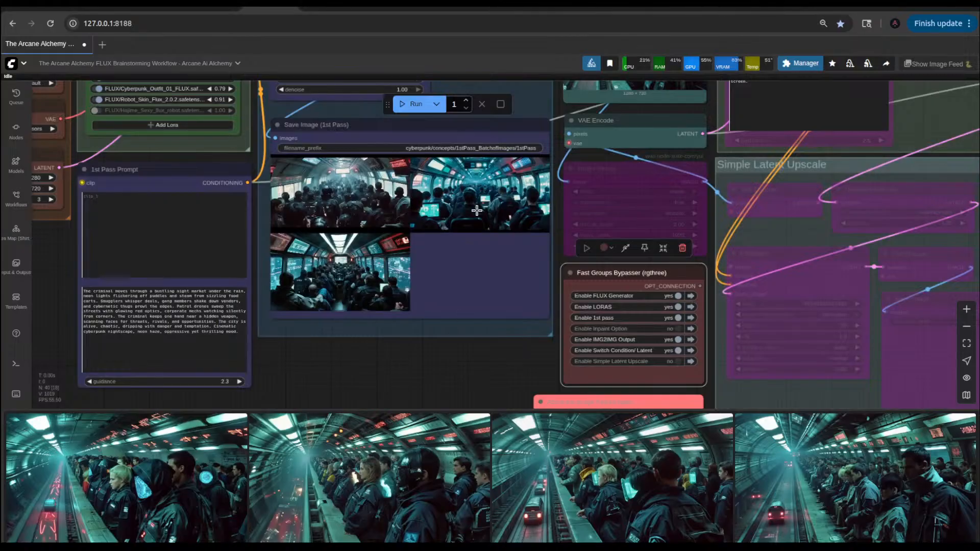
pyautogui.click(403, 104)
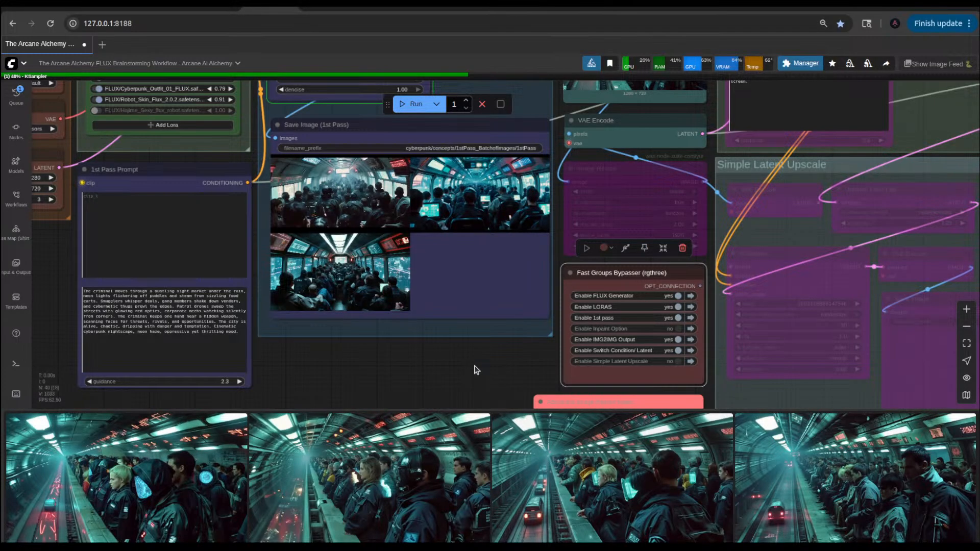
# Step: Inspect the Load Image node's img2img source picture and the enlarged img2img result 00257 while the workflow runs
pyautogui.scroll(-6, 470, 369)
pyautogui.scroll(6, 515, 322)
pyautogui.scroll(-5, 530, 291)
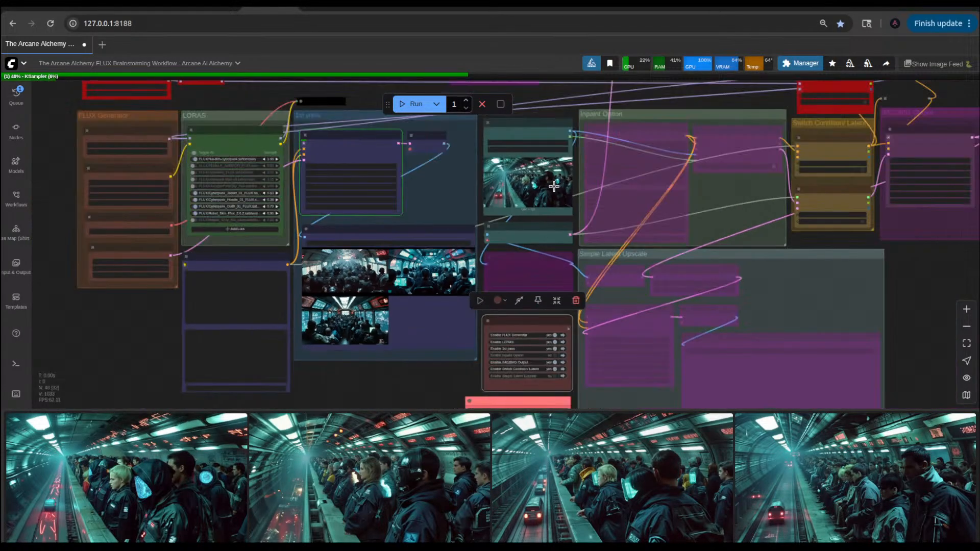
pyautogui.scroll(8, 553, 186)
pyautogui.scroll(3, 554, 186)
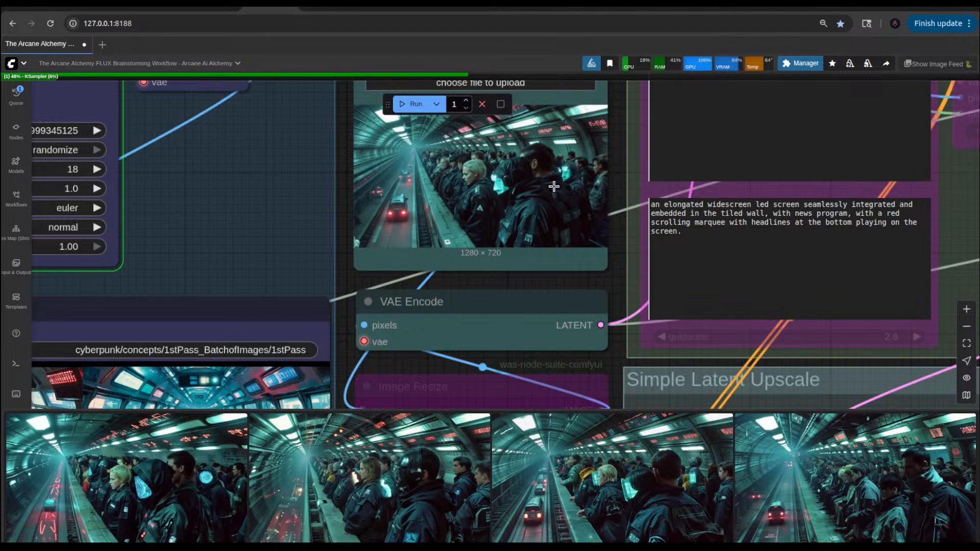
pyautogui.scroll(-3, 521, 191)
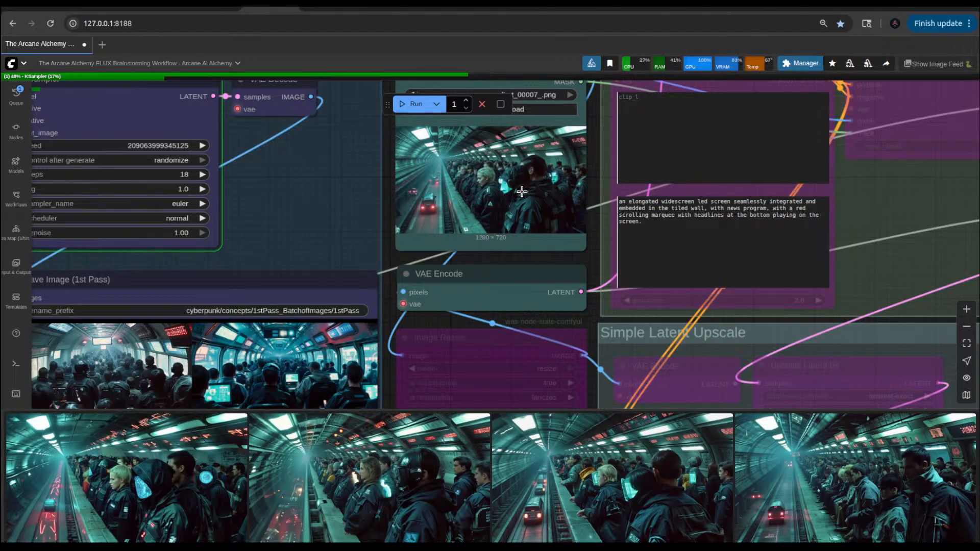
pyautogui.scroll(-3, 525, 298)
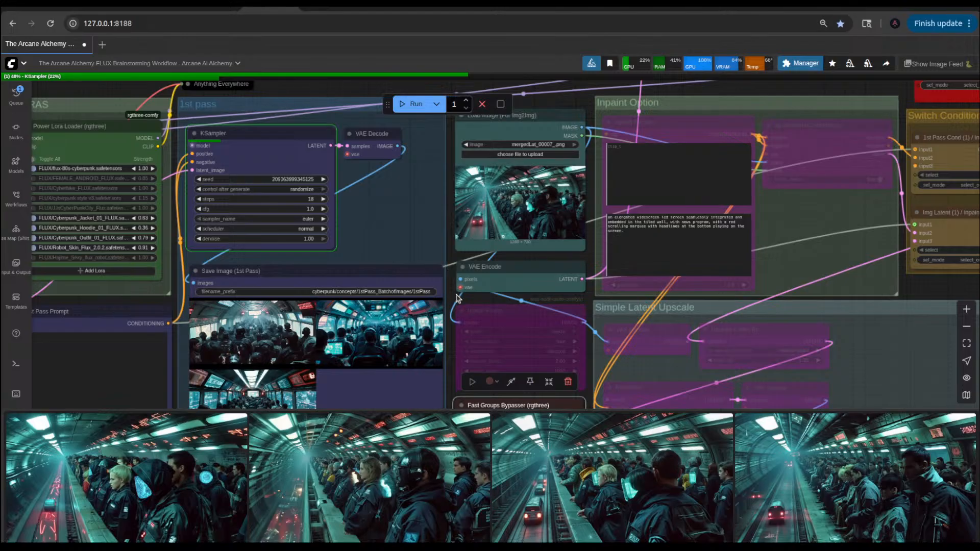
pyautogui.click(179, 465)
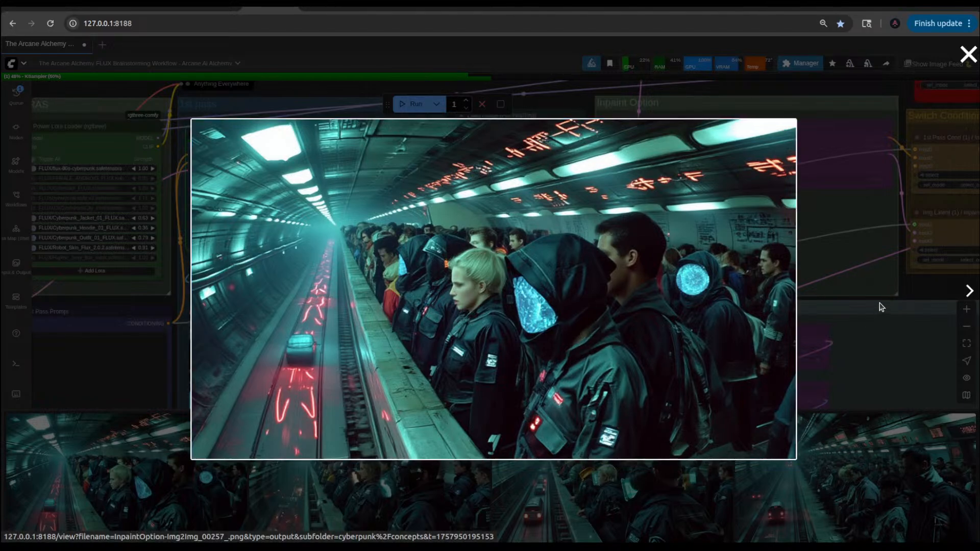
pyautogui.click(938, 287)
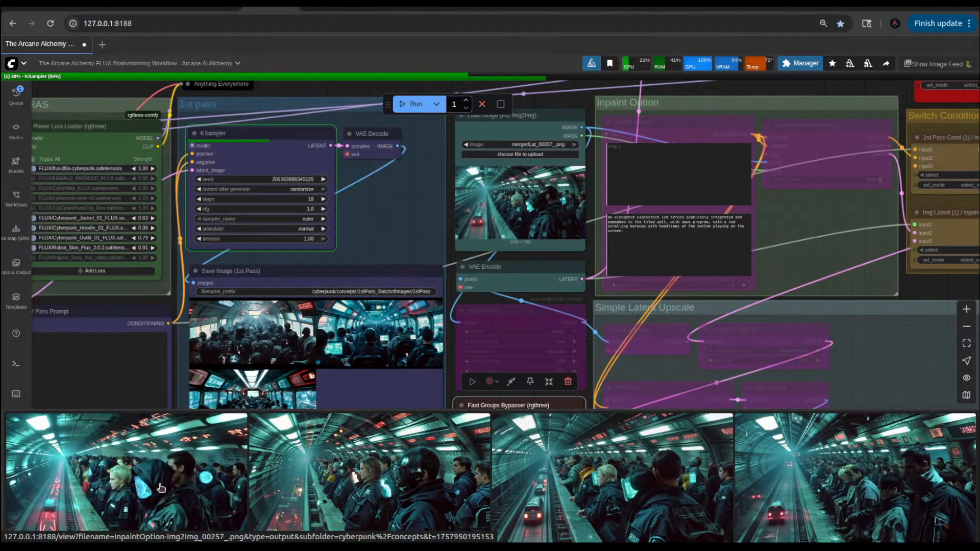
pyautogui.click(202, 479)
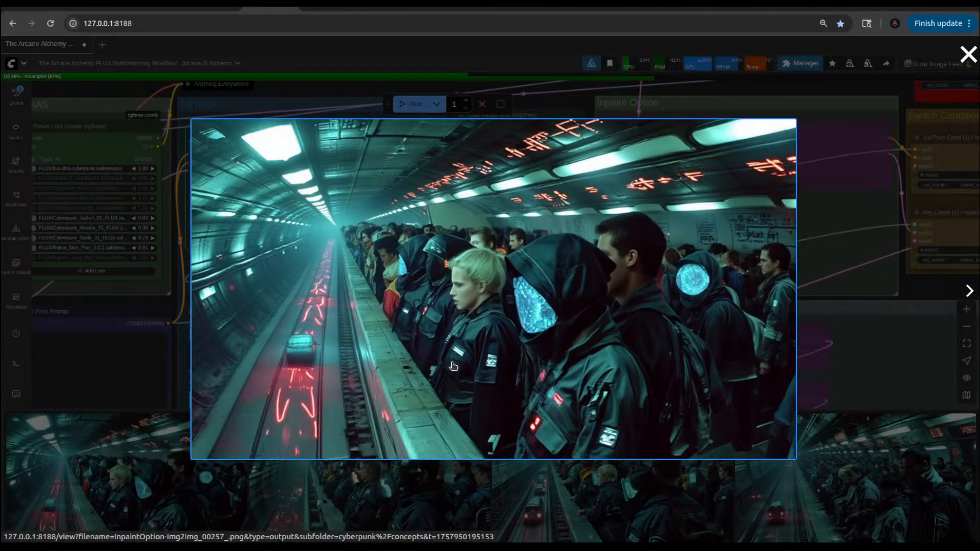
pyautogui.click(951, 286)
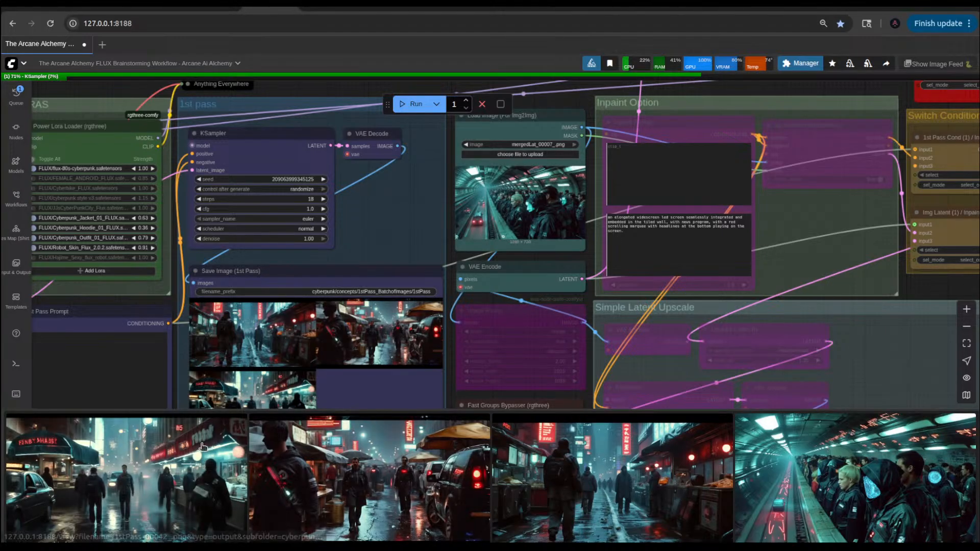
# Step: Compare the new first-pass night market images enlarged, starting with 1stPass_00042, against the previous train station result, then close the viewer
pyautogui.click(151, 474)
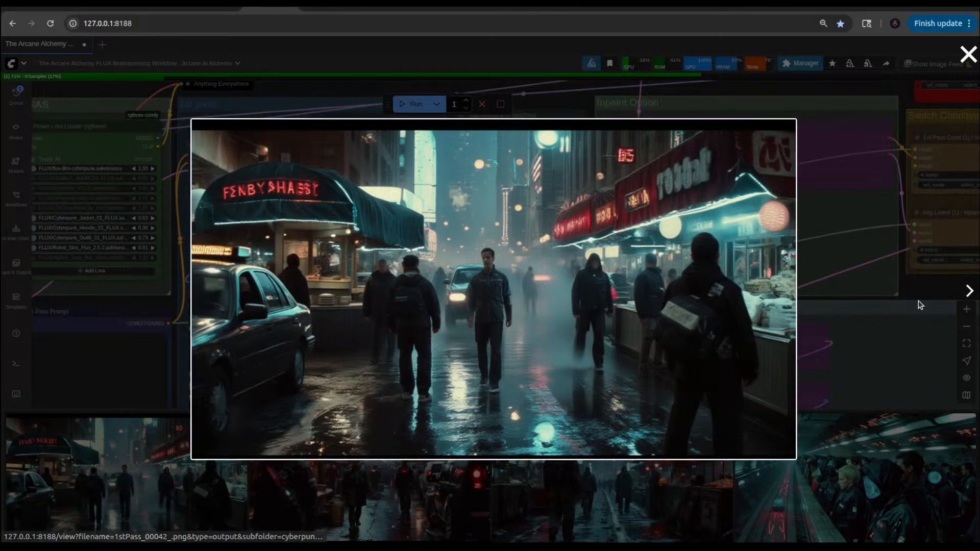
pyautogui.click(968, 290)
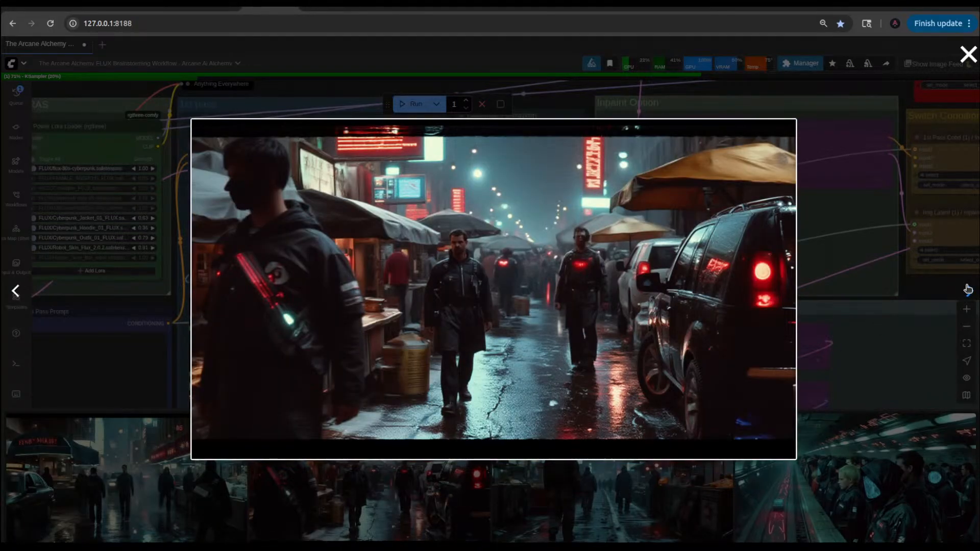
pyautogui.click(968, 290)
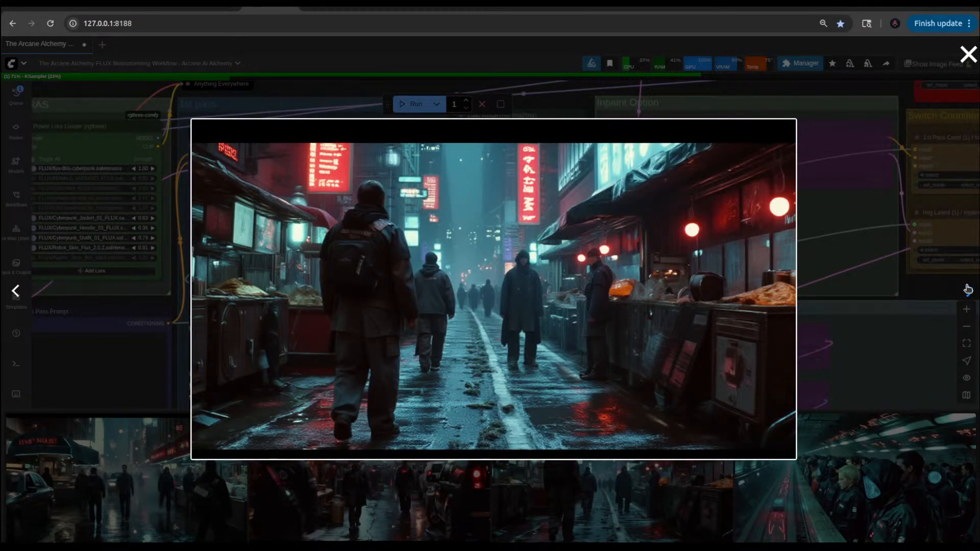
pyautogui.click(968, 290)
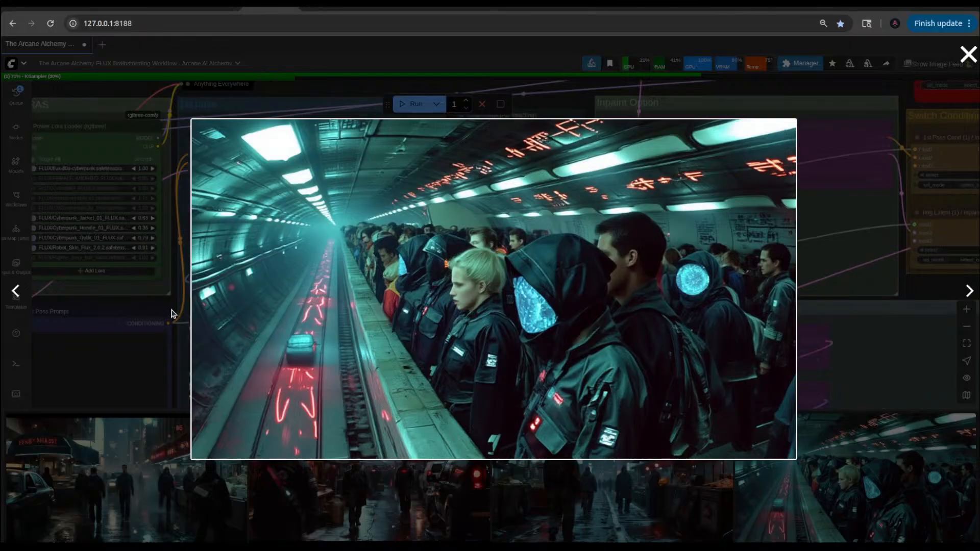
pyautogui.click(166, 335)
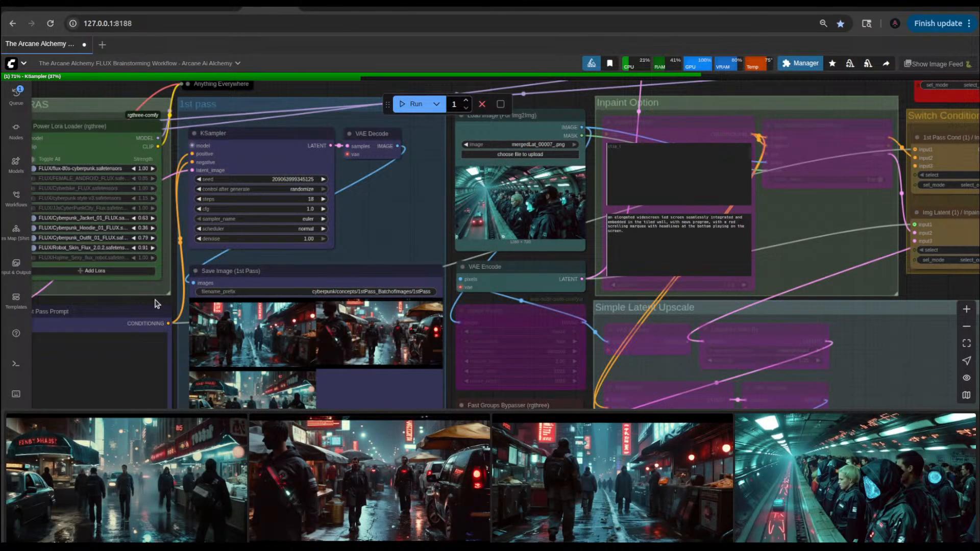
# Step: Replace the opening word "The" with "A" in the 1st Pass Prompt's night market text
pyautogui.moveTo(155, 300); pyautogui.dragTo(481, 118)
pyautogui.scroll(11, 430, 261)
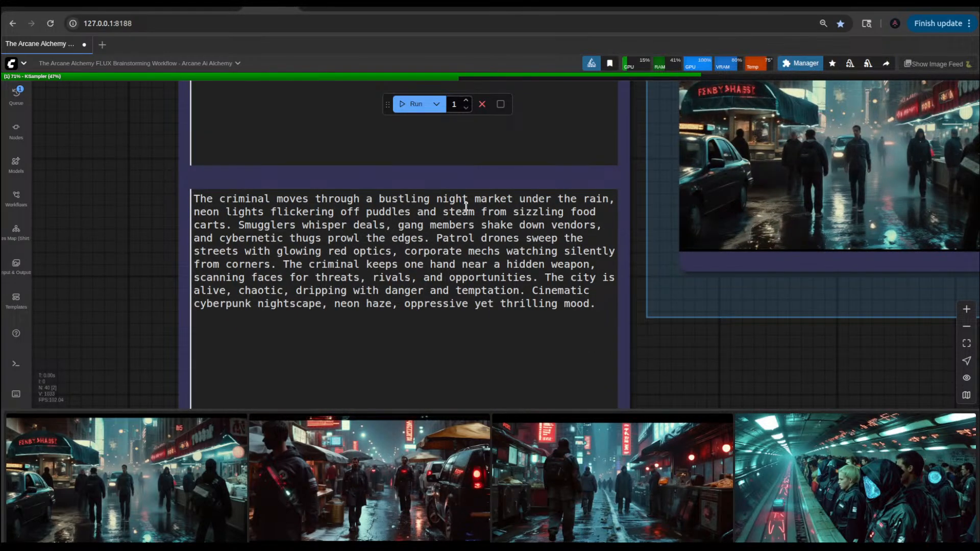
pyautogui.moveTo(220, 200); pyautogui.dragTo(194, 198)
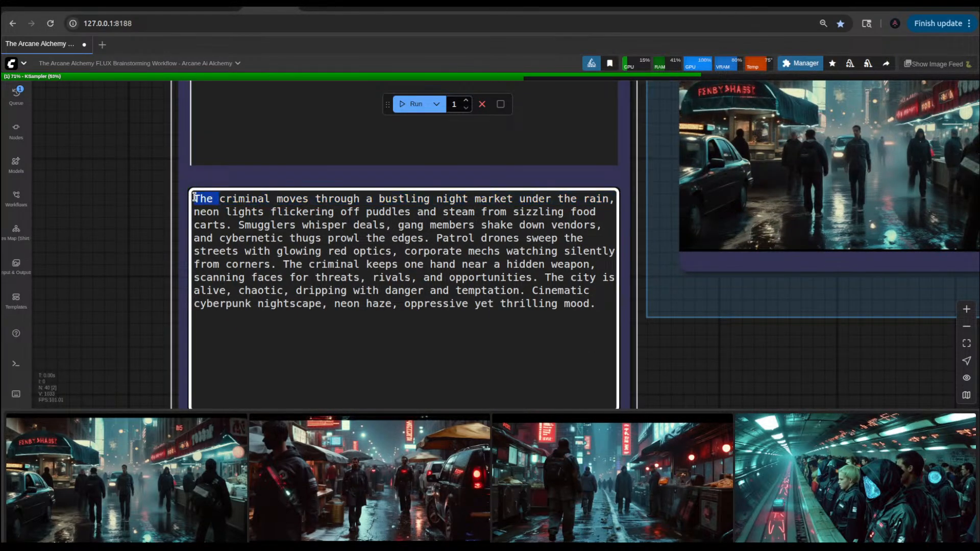
pyautogui.write('A')
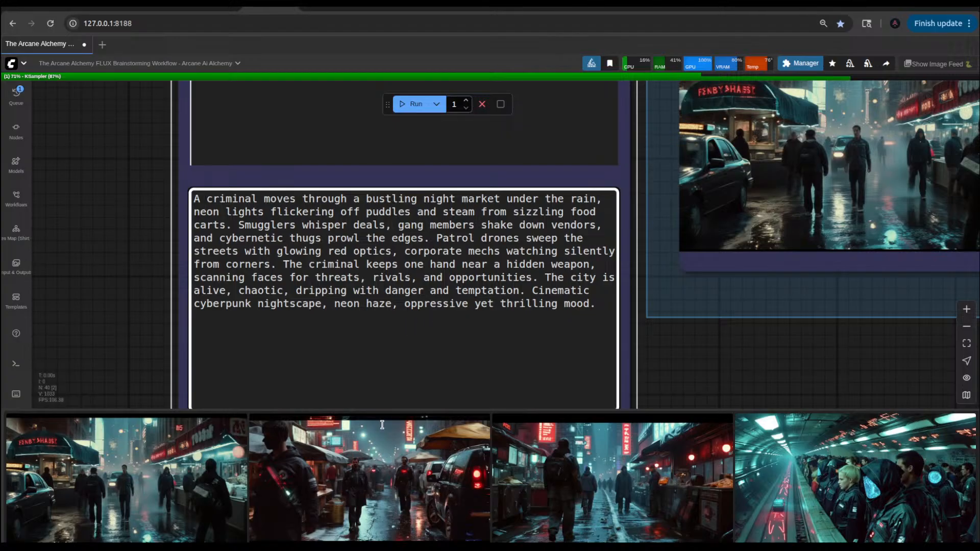
# Step: Compare the enlarged night market images 1stPass_00042 and 1stPass_00041 with the new img2img train station result 00258, then close the viewer
pyautogui.click(198, 491)
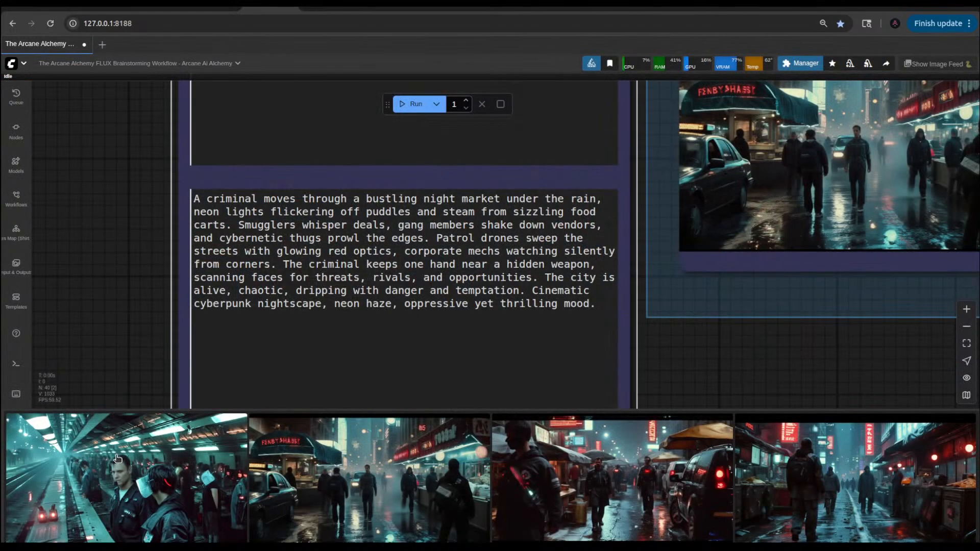
pyautogui.click(119, 462)
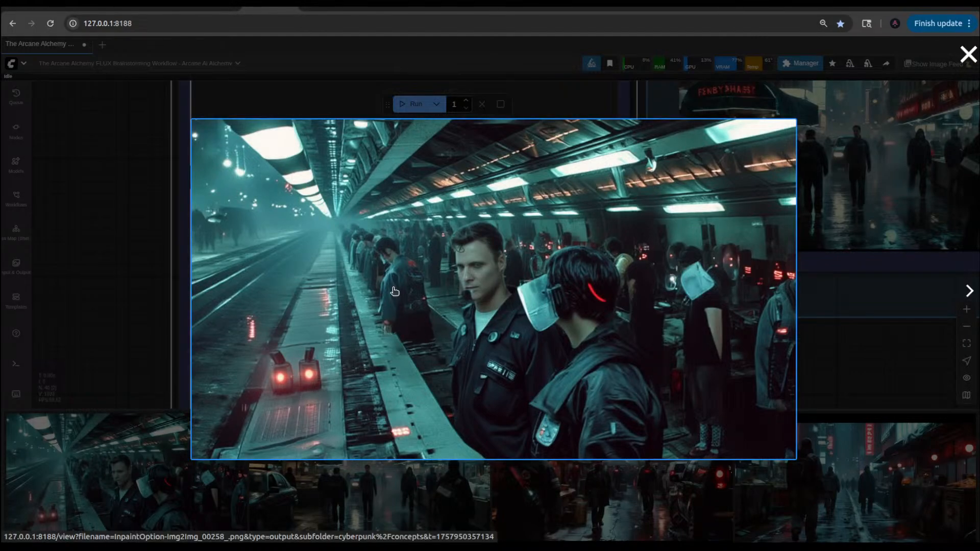
pyautogui.press('Right')
pyautogui.press('Right')
pyautogui.press('Right')
pyautogui.press('Right')
pyautogui.press('Left')
pyautogui.press('Left')
pyautogui.press('Left')
pyautogui.press('Left')
pyautogui.click(158, 253)
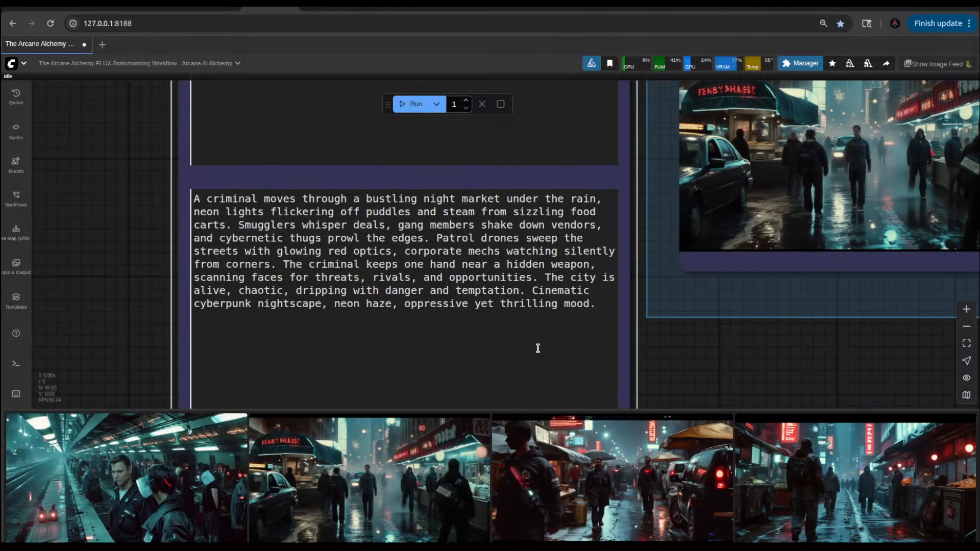
pyautogui.click(608, 454)
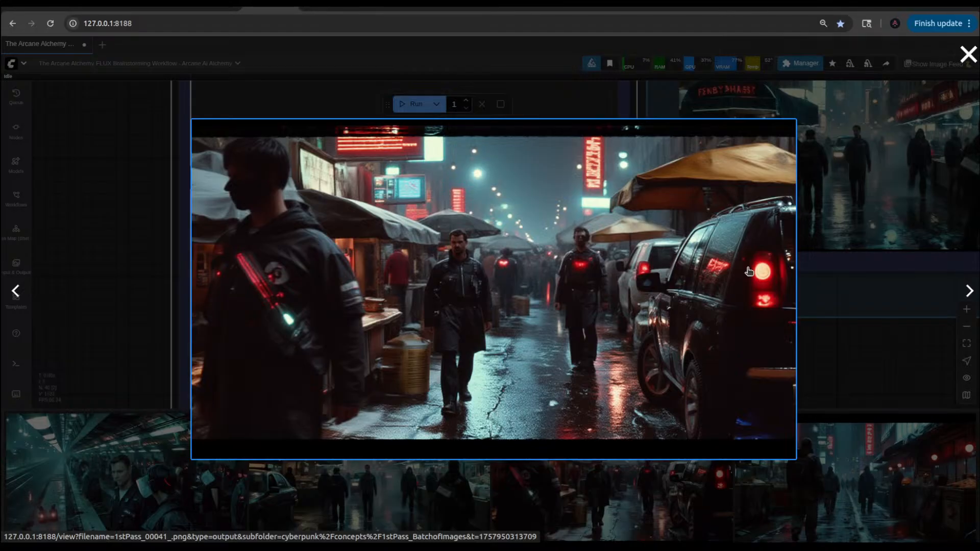
pyautogui.click(816, 361)
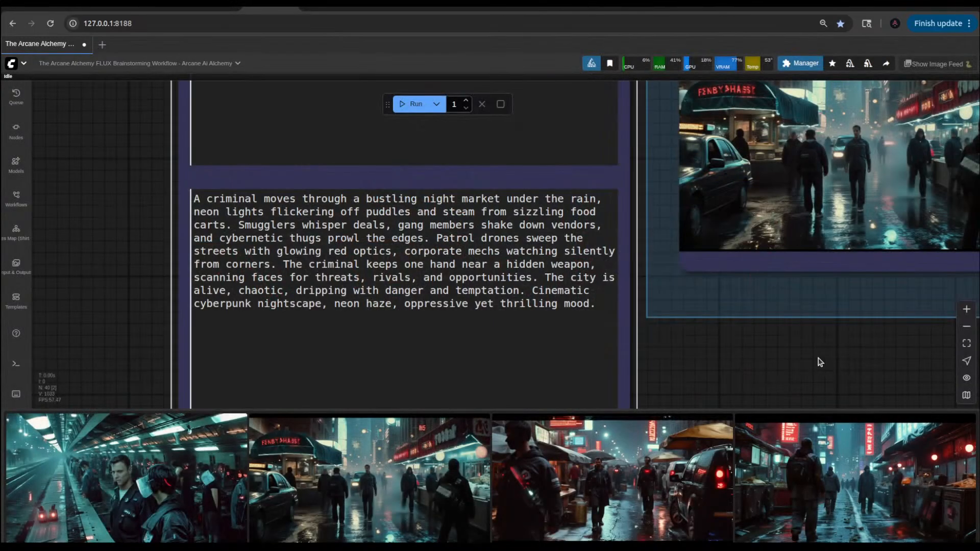
# Step: Enable the cyberpunk style v3 LoRA in the Power Lora Loader at strength 0.56 and run the workflow
pyautogui.scroll(-6, 127, 290)
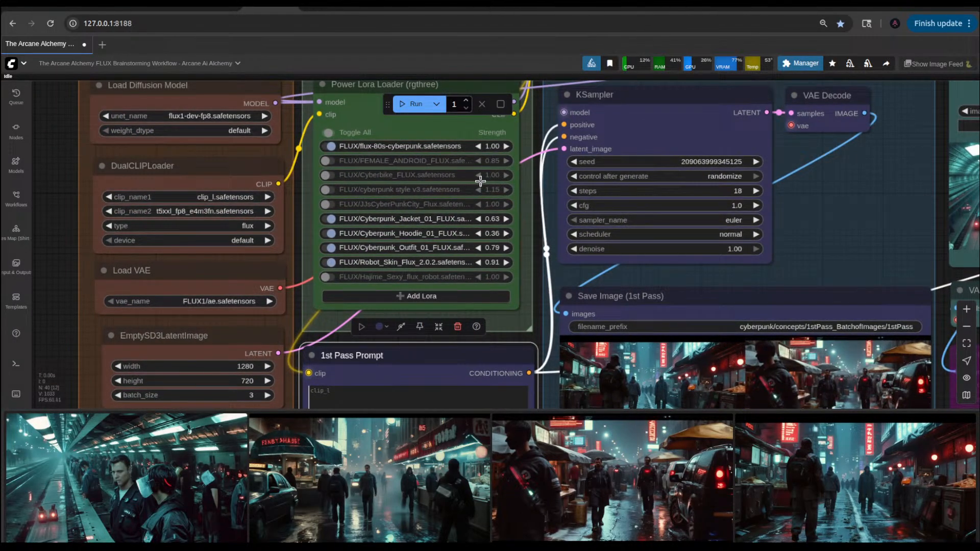
pyautogui.scroll(3, 377, 182)
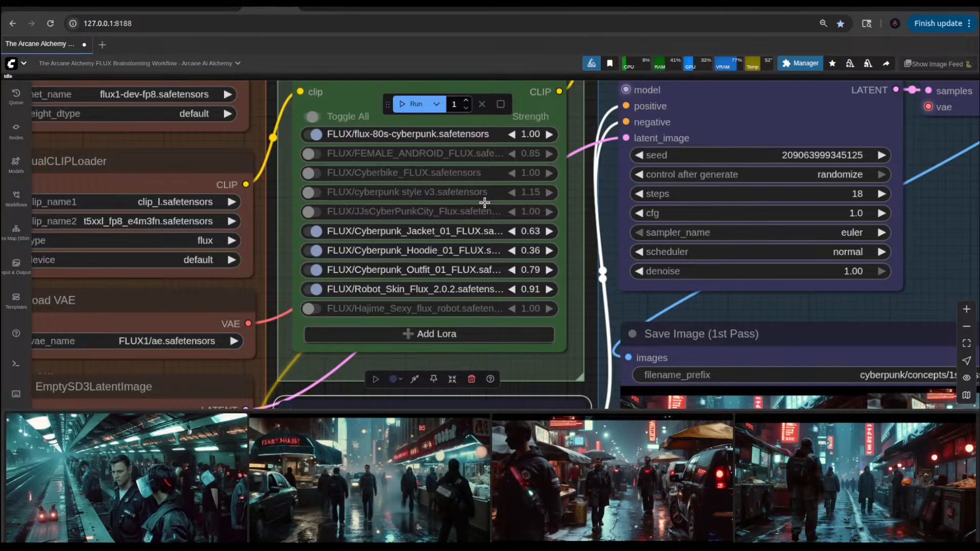
pyautogui.click(310, 194)
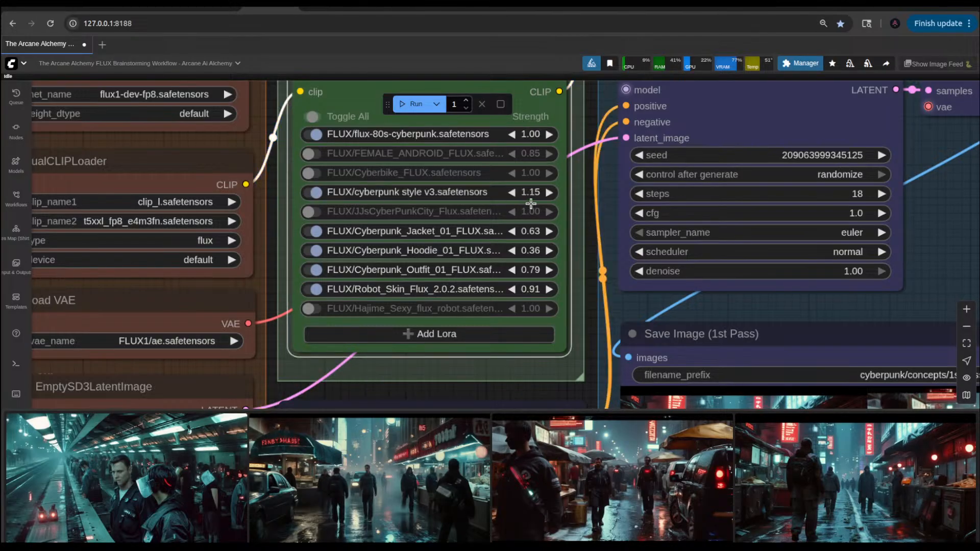
pyautogui.click(529, 193)
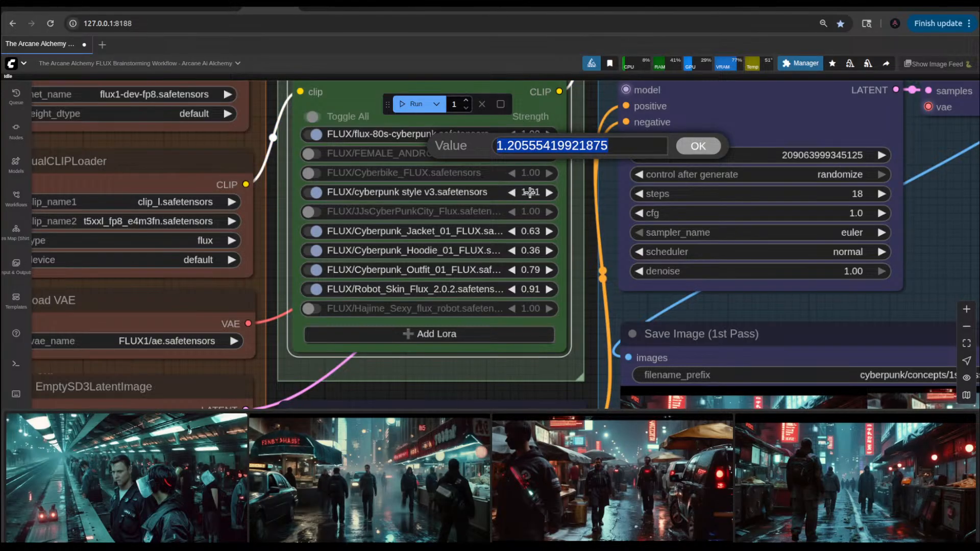
pyautogui.write('.56')
pyautogui.press('Return')
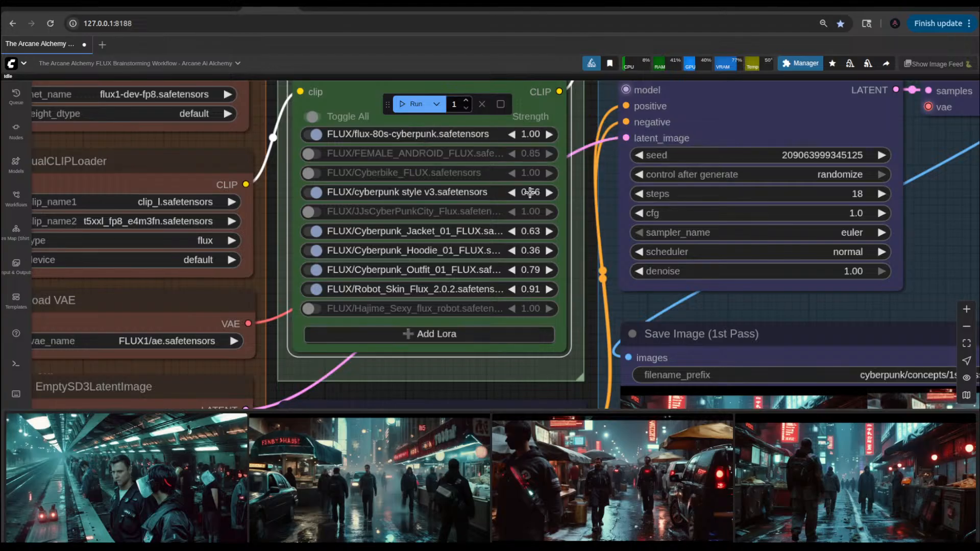
pyautogui.click(414, 104)
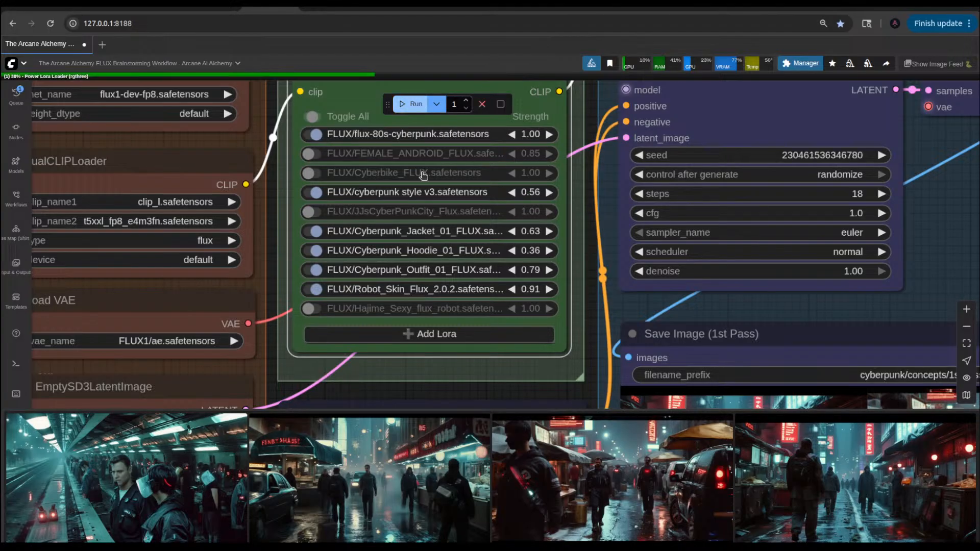
# Step: Examine the three night market images in the Save Image (1st Pass) node up close, especially the one with the parked vehicles
pyautogui.scroll(-5, 474, 336)
pyautogui.scroll(-3, 473, 335)
pyautogui.moveTo(206, 352); pyautogui.dragTo(199, 236)
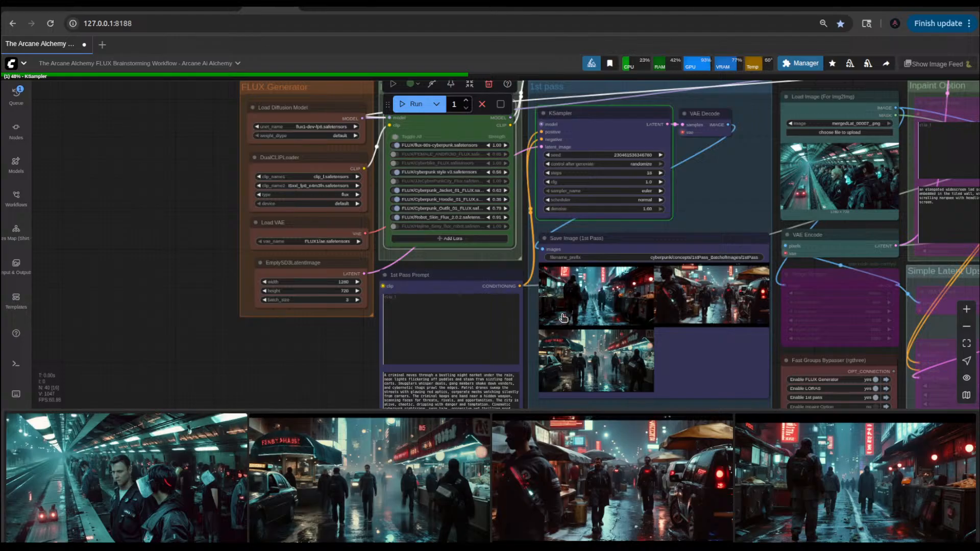
pyautogui.moveTo(267, 356); pyautogui.dragTo(243, 230)
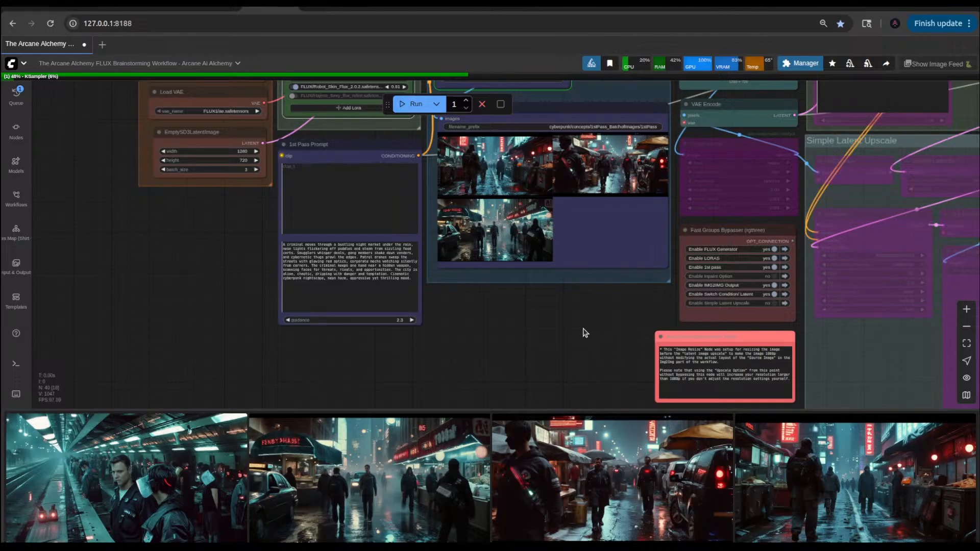
pyautogui.moveTo(585, 331); pyautogui.dragTo(574, 372)
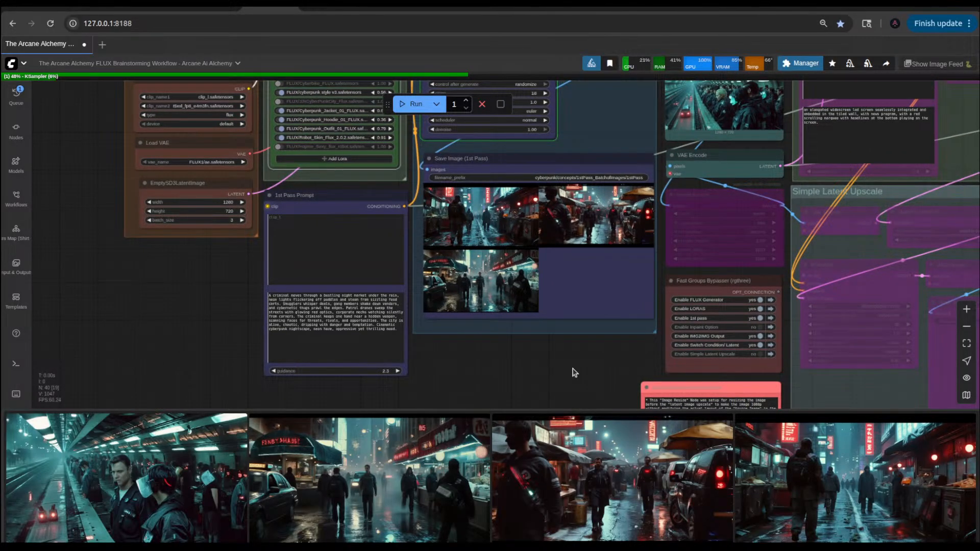
pyautogui.scroll(-3, 600, 361)
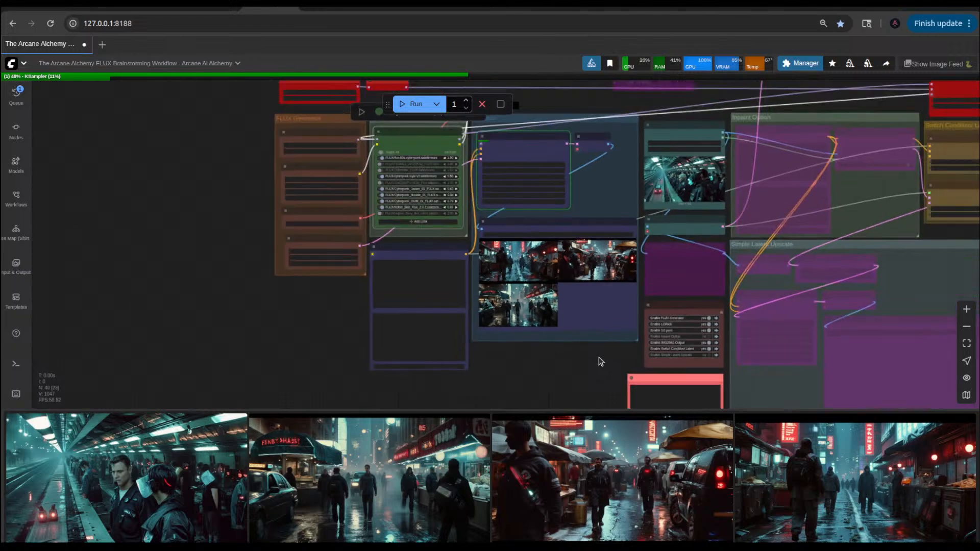
pyautogui.scroll(6, 628, 195)
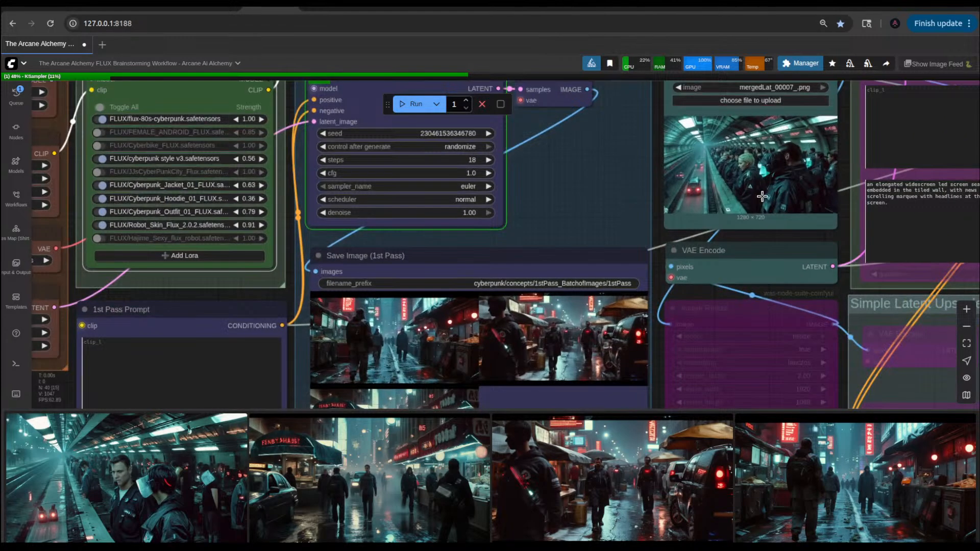
pyautogui.scroll(10, 559, 353)
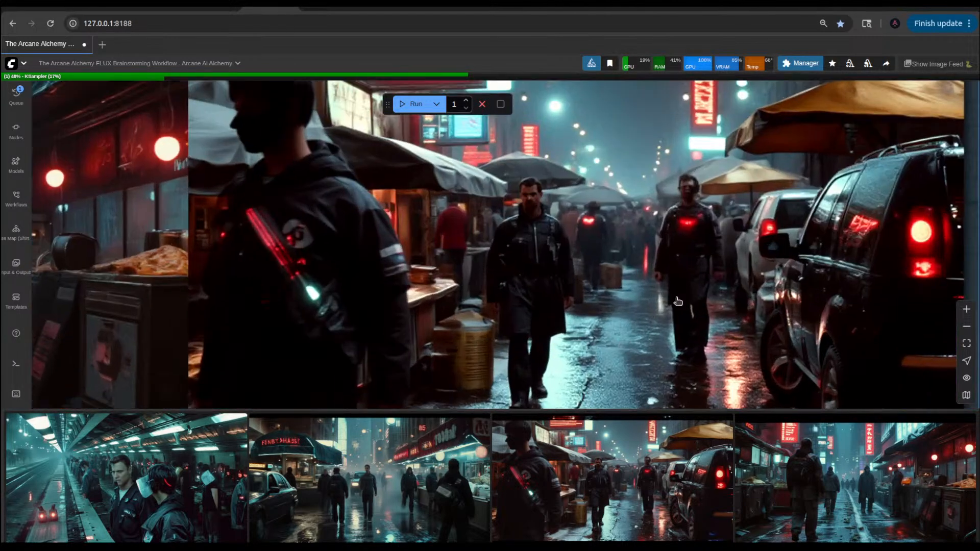
pyautogui.scroll(-6, 685, 286)
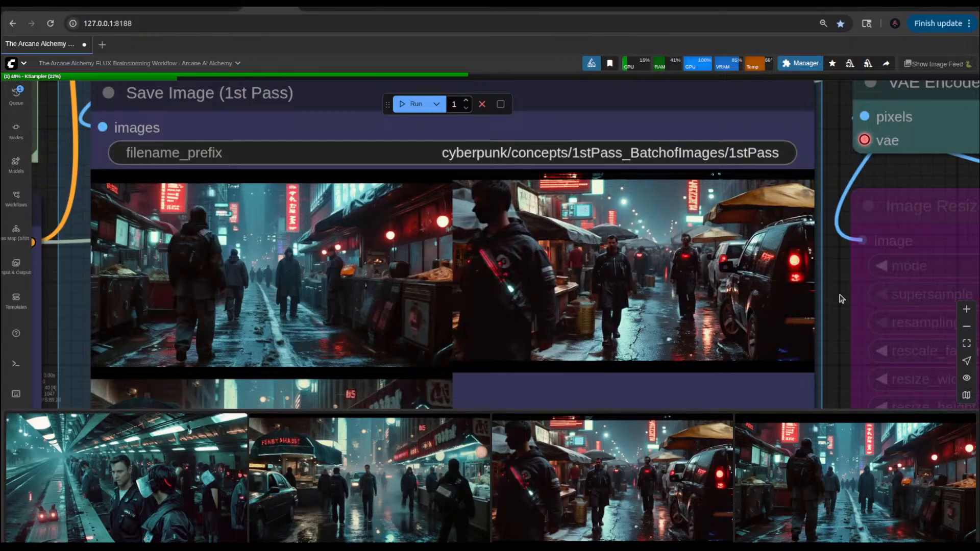
pyautogui.moveTo(841, 287); pyautogui.dragTo(838, 234)
pyautogui.scroll(-5, 839, 235)
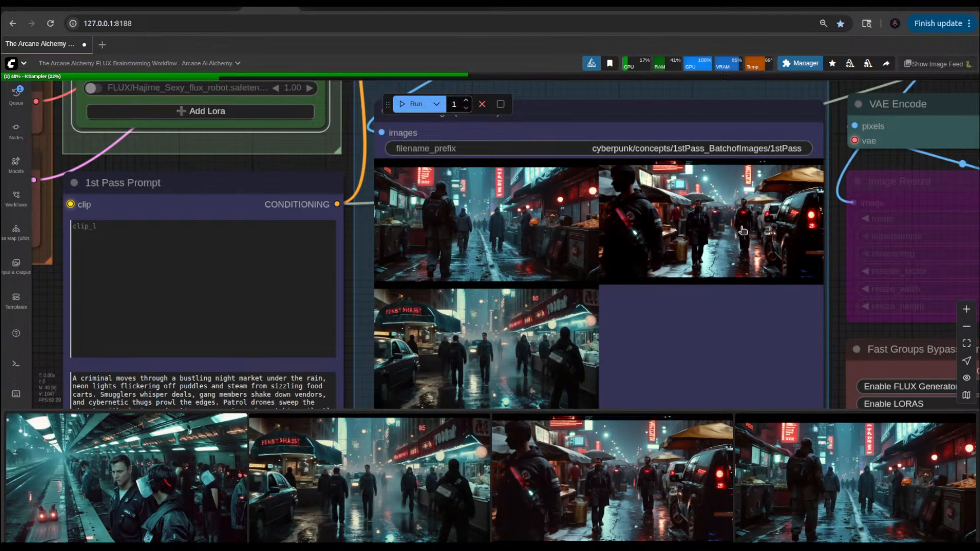
pyautogui.scroll(5, 745, 225)
pyautogui.scroll(-2, 753, 209)
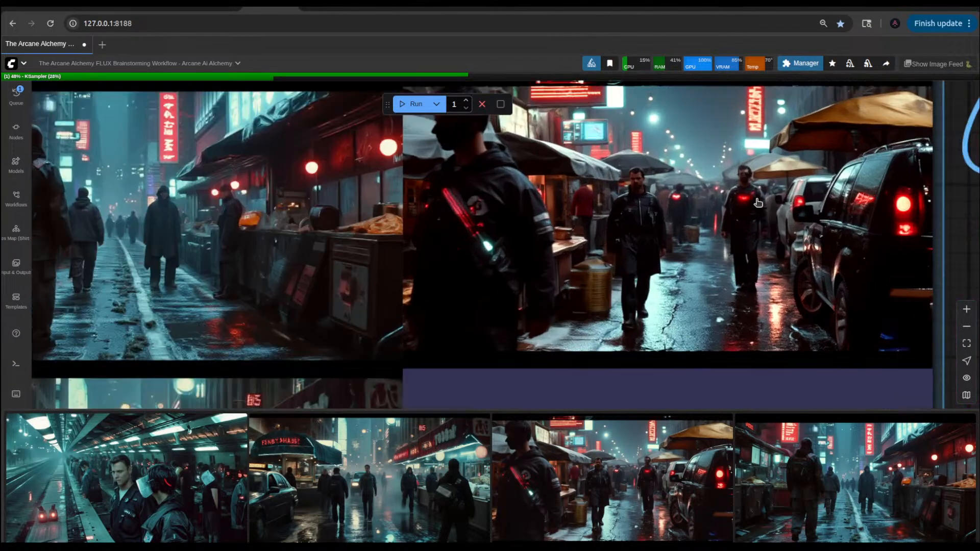
pyautogui.scroll(1, 757, 202)
pyautogui.scroll(-3, 758, 202)
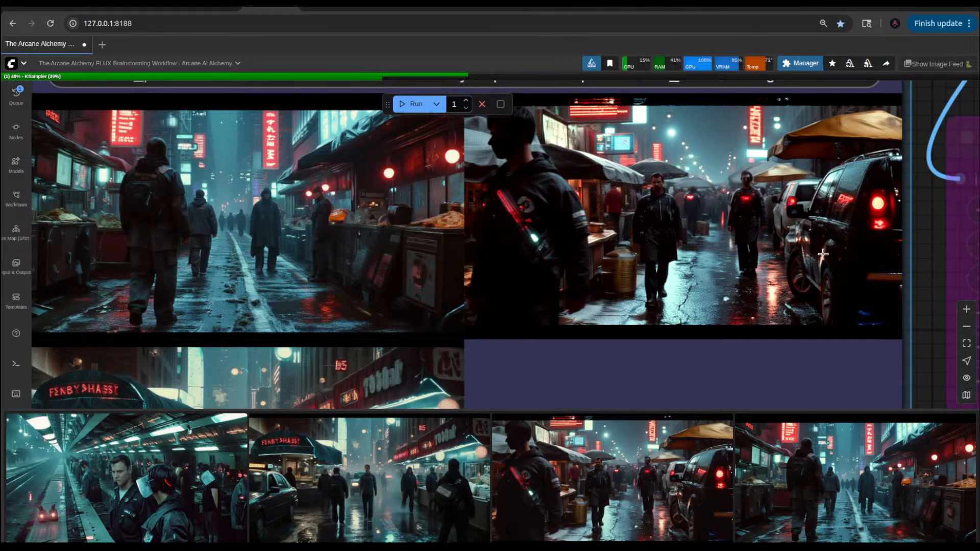
pyautogui.scroll(-3, 775, 307)
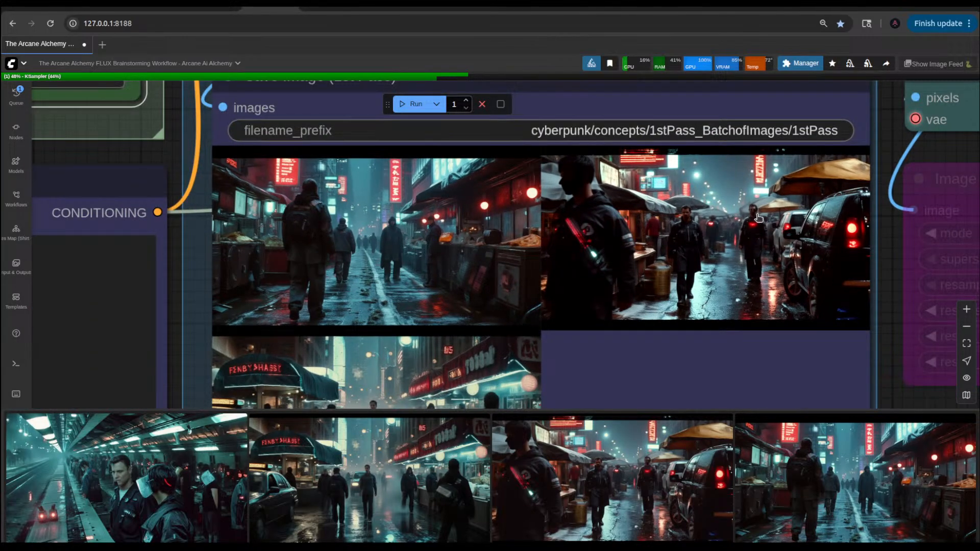
pyautogui.scroll(-8, 758, 218)
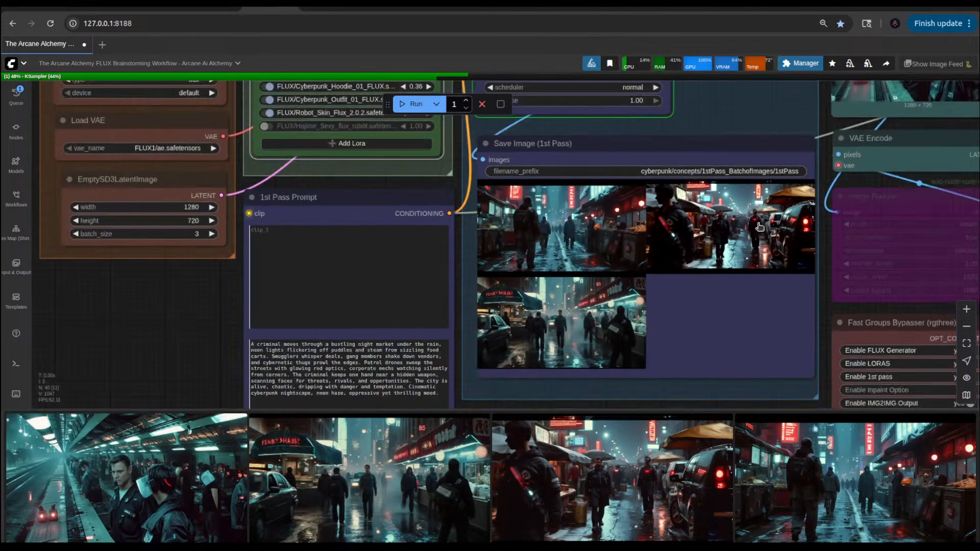
# Step: Load the night market image 1stPass_00041 from the image feed into the Load Image (For Img2Img) node and open it in the MaskEditor
pyautogui.moveTo(820, 297); pyautogui.dragTo(616, 381)
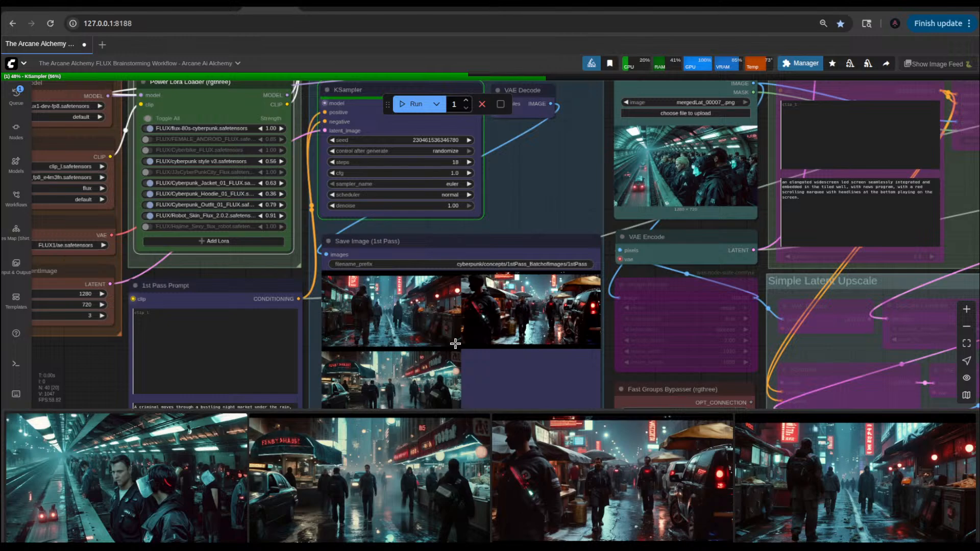
pyautogui.moveTo(722, 494); pyautogui.dragTo(703, 179)
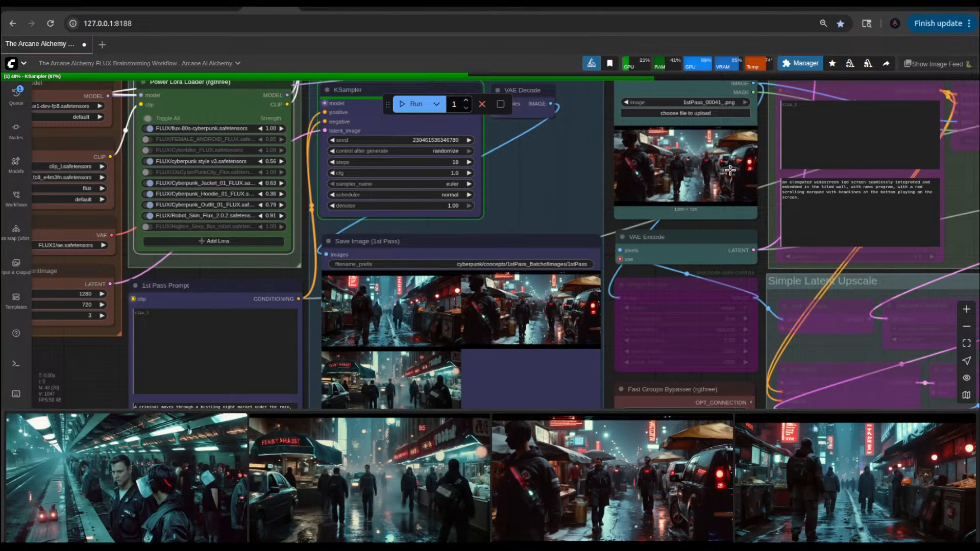
pyautogui.scroll(10, 729, 170)
pyautogui.moveTo(827, 280); pyautogui.dragTo(708, 402)
pyautogui.scroll(-3, 720, 320)
pyautogui.click(592, 259)
pyautogui.rightClick(591, 259)
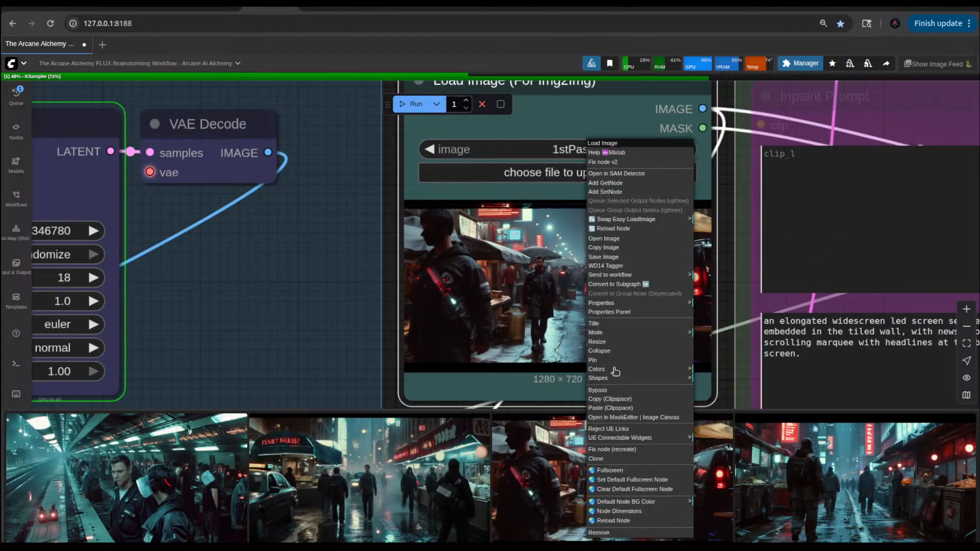
pyautogui.click(626, 417)
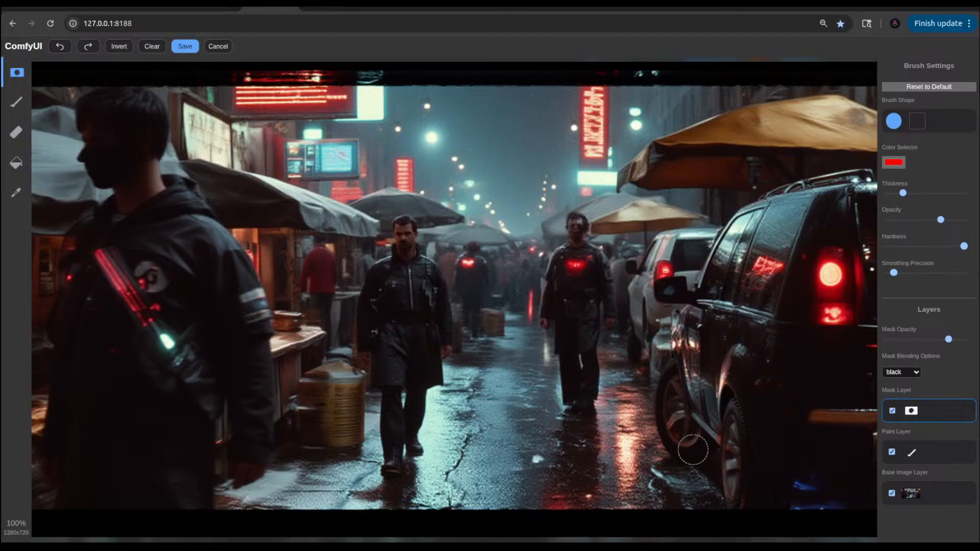
# Step: Mask both parked vehicles by outlining them, filling the interior with the paint bucket and touching up with the mask brush, then save the mask
pyautogui.moveTo(692, 449)
pyautogui.mouseDown()
pyautogui.moveTo(665, 407)
pyautogui.moveTo(671, 350)
pyautogui.moveTo(642, 350)
pyautogui.moveTo(642, 266)
pyautogui.moveTo(668, 247)
pyautogui.moveTo(659, 245)
pyautogui.moveTo(690, 234)
pyautogui.moveTo(738, 231)
pyautogui.moveTo(744, 245)
pyautogui.moveTo(742, 217)
pyautogui.moveTo(819, 185)
pyautogui.moveTo(872, 182)
pyautogui.moveTo(876, 246)
pyautogui.moveTo(854, 378)
pyautogui.moveTo(855, 450)
pyautogui.moveTo(870, 357)
pyautogui.moveTo(852, 458)
pyautogui.moveTo(811, 440)
pyautogui.moveTo(783, 445)
pyautogui.moveTo(777, 493)
pyautogui.moveTo(742, 502)
pyautogui.moveTo(727, 401)
pyautogui.moveTo(762, 413)
pyautogui.moveTo(777, 485)
pyautogui.moveTo(798, 437)
pyautogui.moveTo(864, 453)
pyautogui.moveTo(853, 411)
pyautogui.moveTo(728, 408)
pyautogui.moveTo(703, 439)
pyautogui.moveTo(685, 388)
pyautogui.moveTo(699, 337)
pyautogui.moveTo(765, 397)
pyautogui.moveTo(698, 423)
pyautogui.moveTo(808, 396)
pyautogui.moveTo(748, 462)
pyautogui.moveTo(814, 409)
pyautogui.mouseUp()
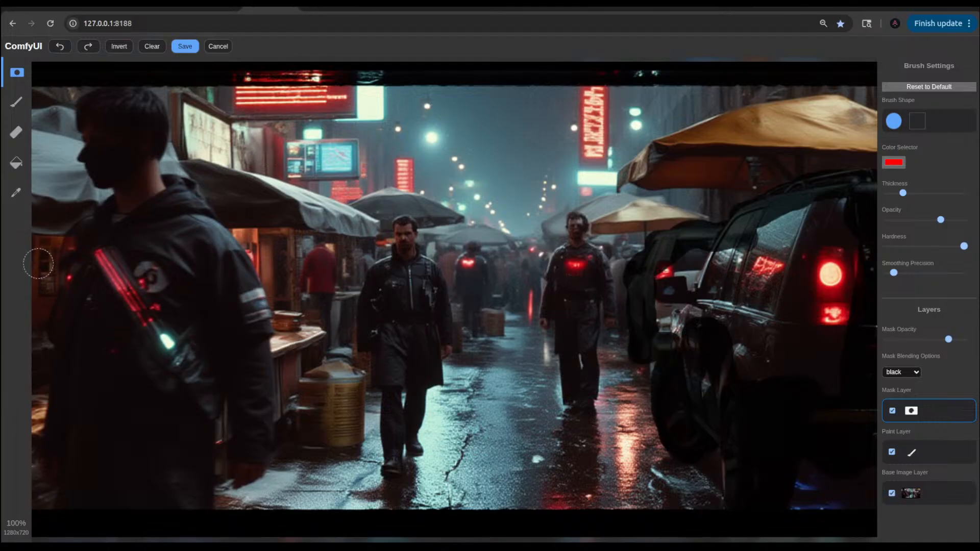
pyautogui.click(15, 162)
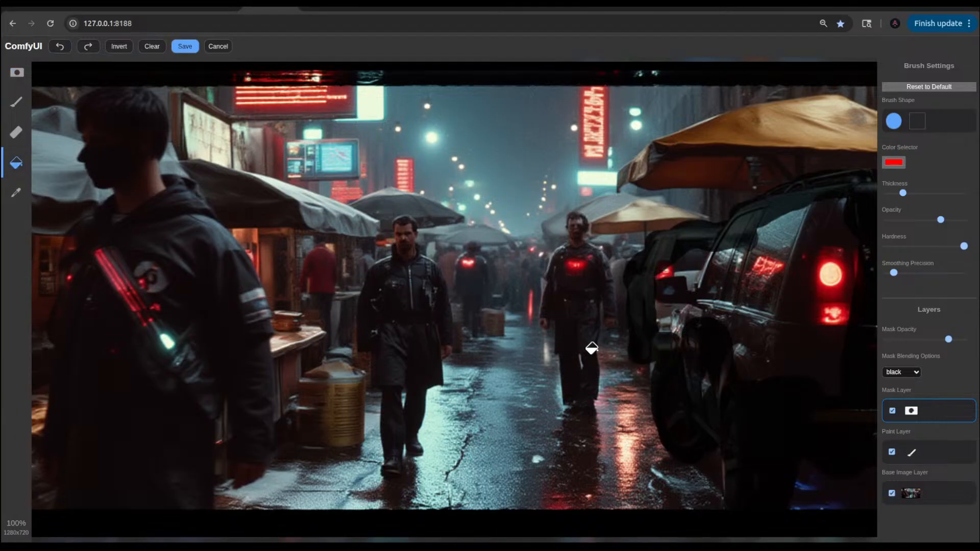
pyautogui.click(764, 298)
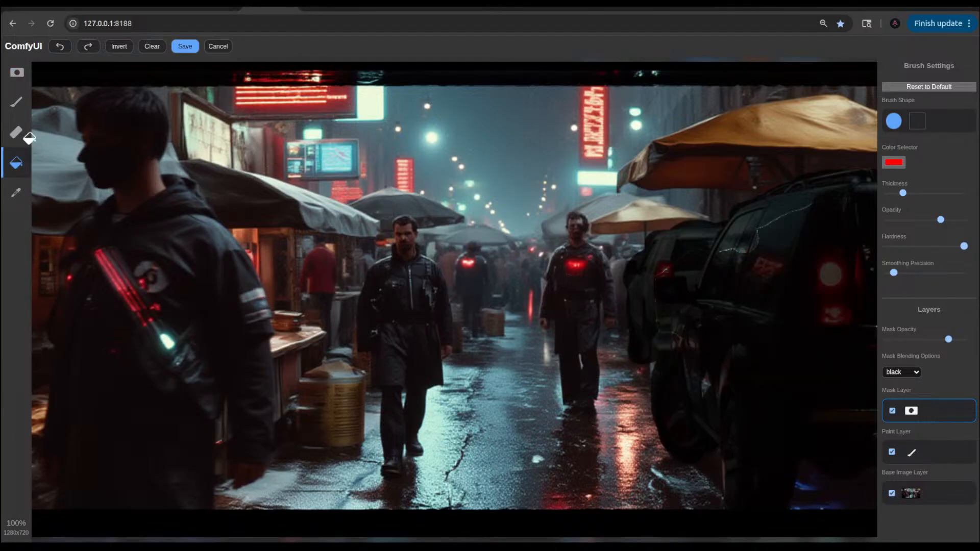
pyautogui.click(17, 74)
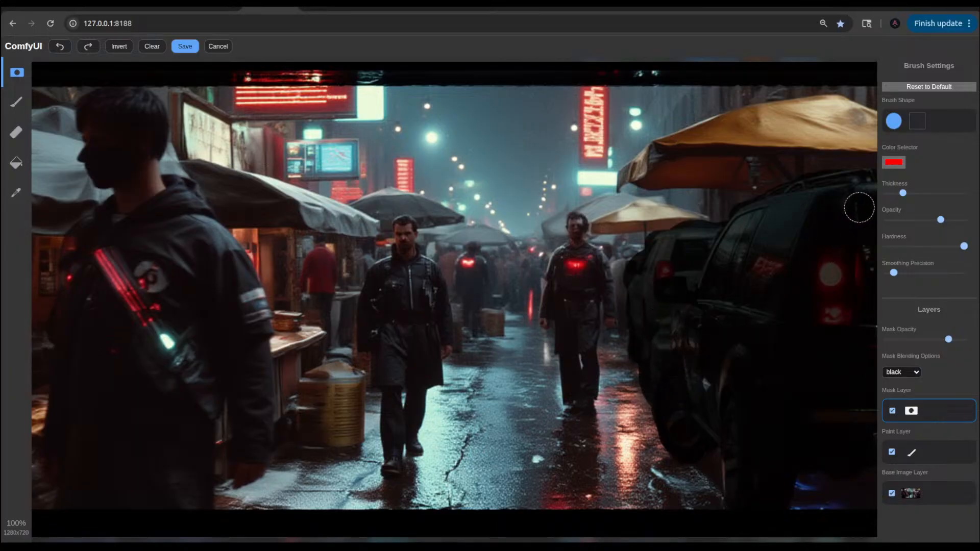
pyautogui.click(195, 49)
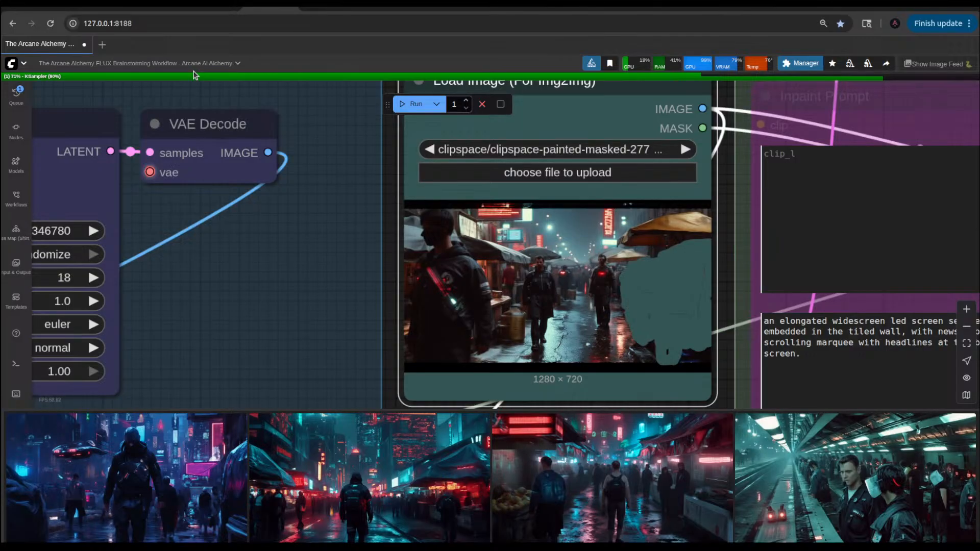
# Step: Reopen the image in the MaskEditor, set mask blending to white, paint over the remaining gaps in the vehicle mask and save
pyautogui.rightClick(658, 322)
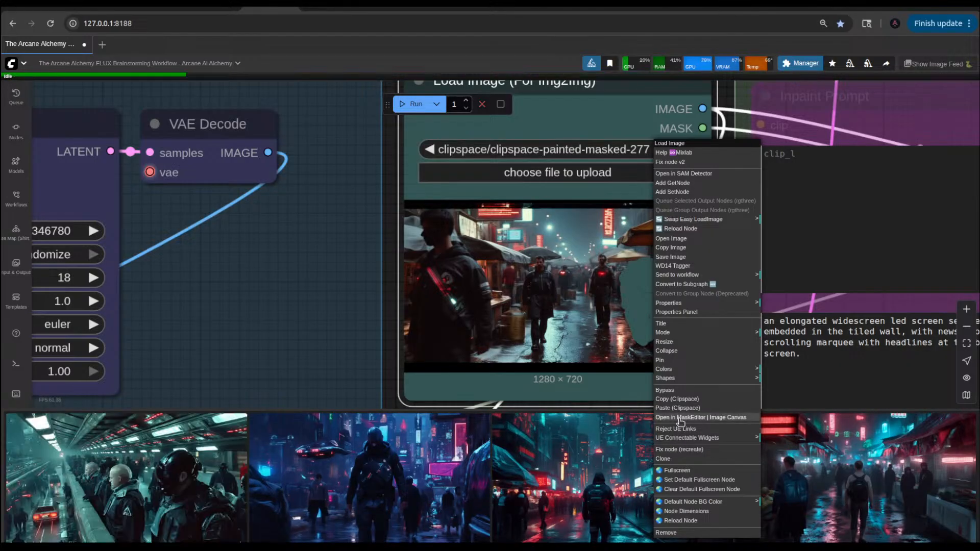
pyautogui.click(676, 418)
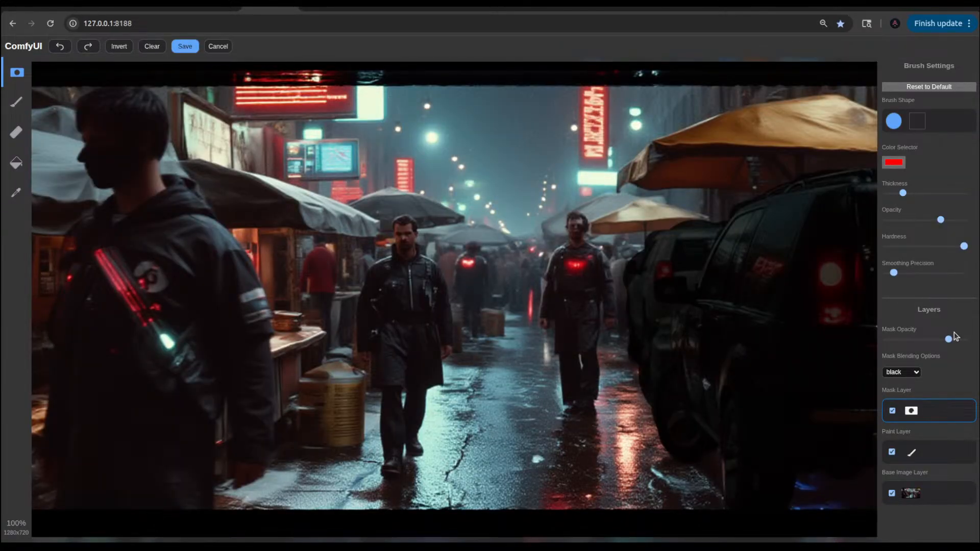
pyautogui.click(919, 371)
pyautogui.click(906, 397)
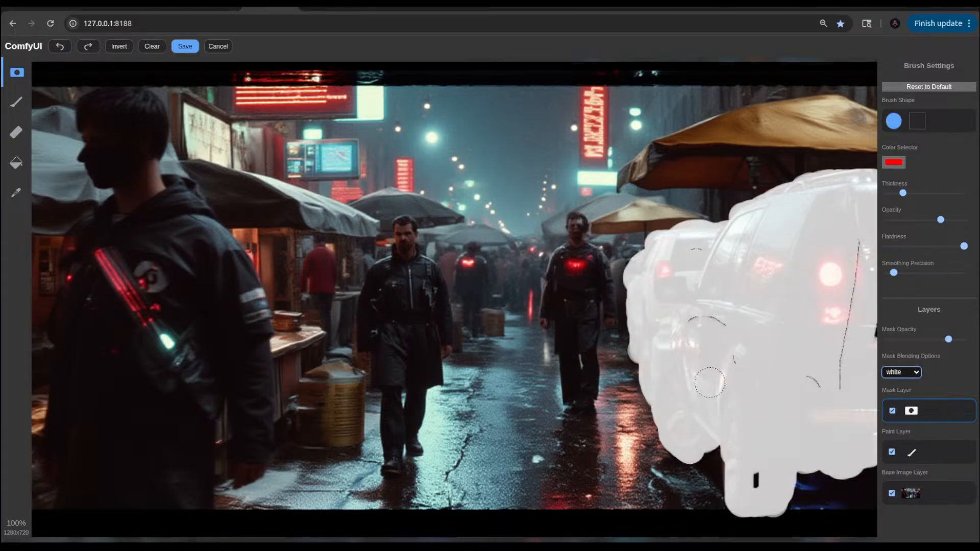
pyautogui.moveTo(686, 327)
pyautogui.mouseDown()
pyautogui.moveTo(713, 322)
pyautogui.moveTo(745, 357)
pyautogui.moveTo(743, 389)
pyautogui.mouseUp()
pyautogui.moveTo(757, 469)
pyautogui.mouseDown()
pyautogui.moveTo(799, 373)
pyautogui.moveTo(812, 367)
pyautogui.moveTo(828, 392)
pyautogui.moveTo(857, 250)
pyautogui.mouseUp()
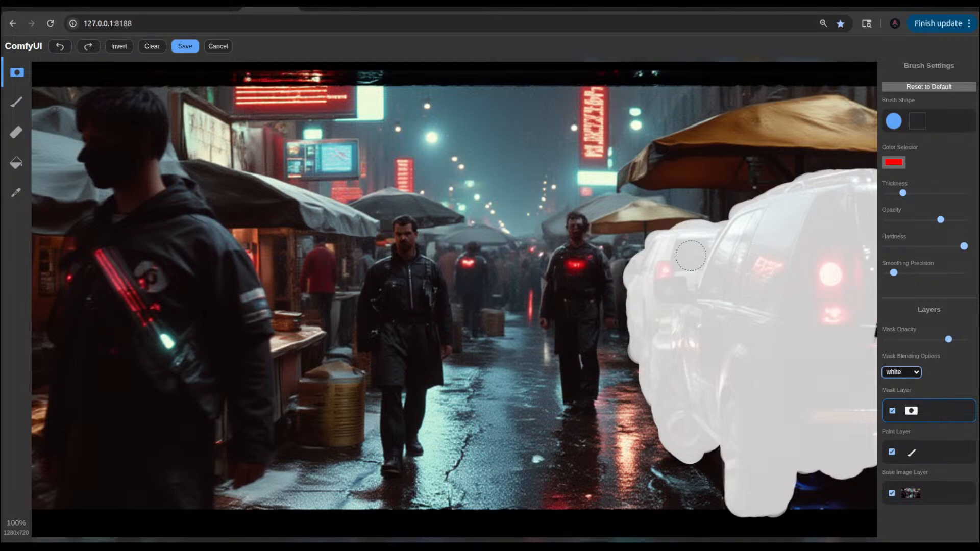
pyautogui.moveTo(864, 321); pyautogui.dragTo(866, 334)
pyautogui.click(184, 46)
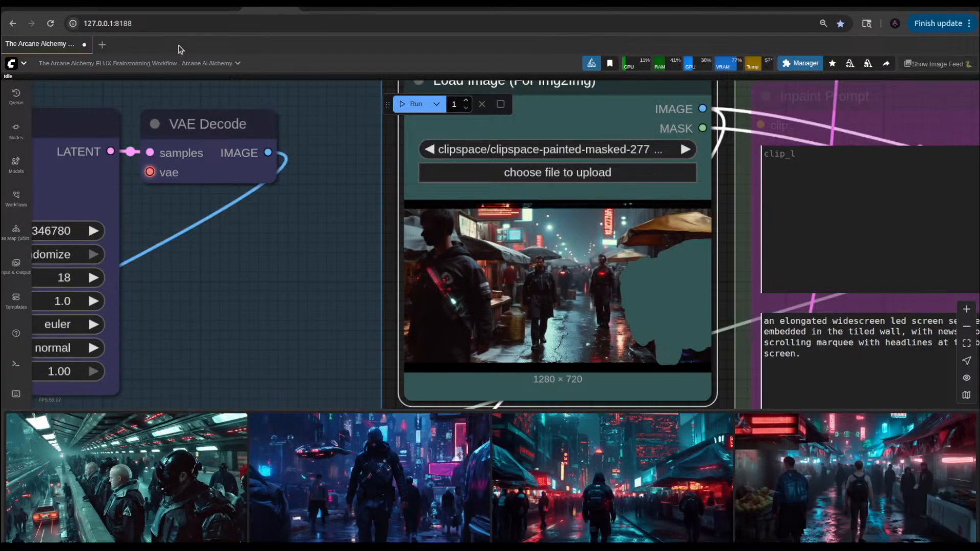
# Step: Inspect the newest train station img2img result enlarged from the image feed
pyautogui.click(193, 472)
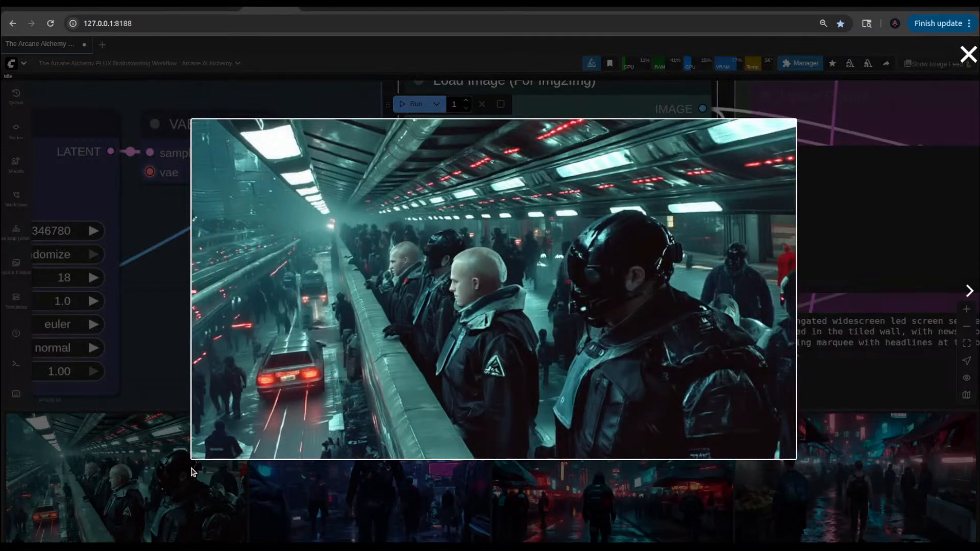
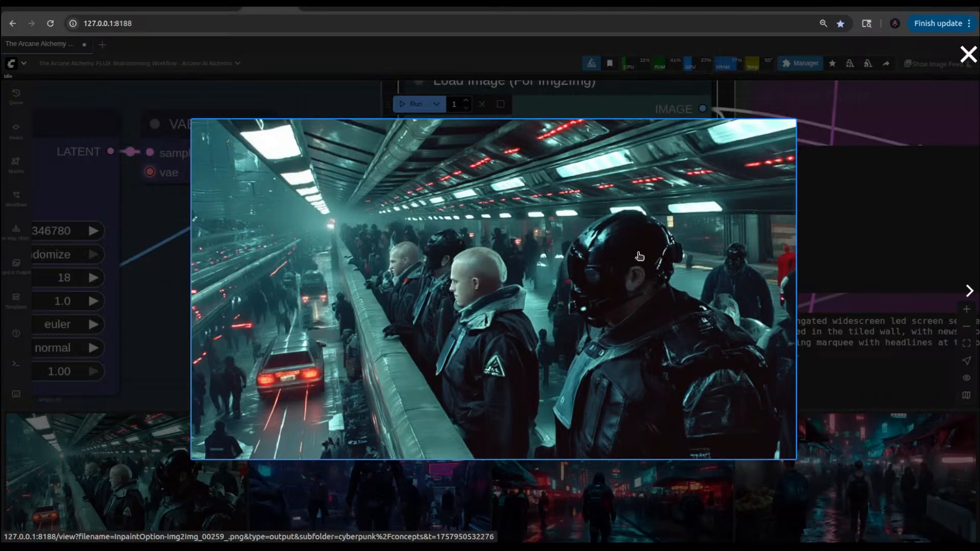
# Step: Look through the enlarged cyberpunk street and station images in the image feed, then return to the workflow
pyautogui.click(826, 230)
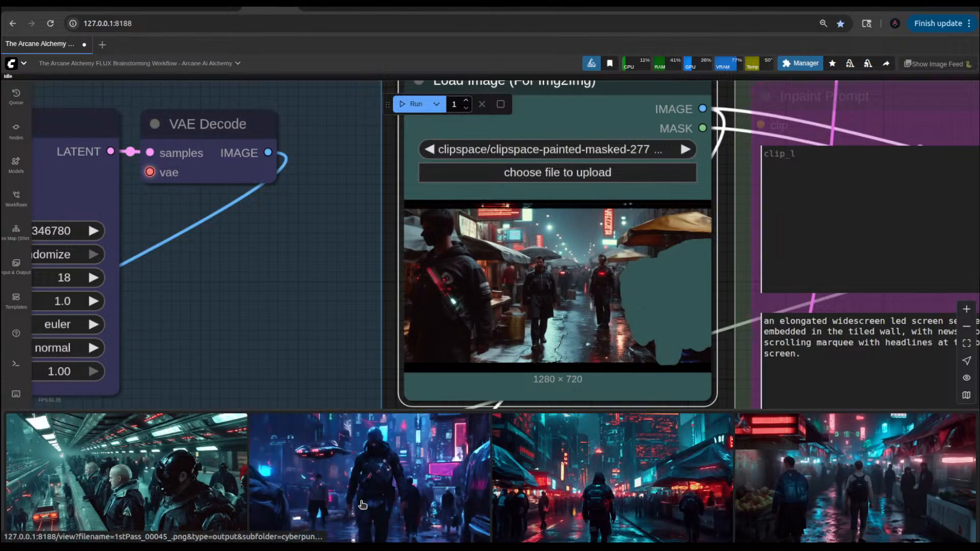
pyautogui.click(399, 470)
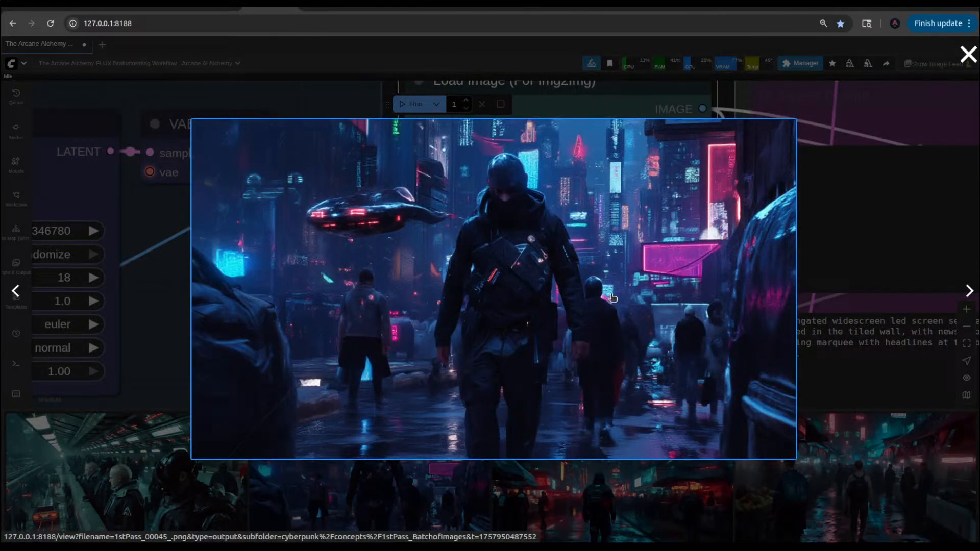
pyautogui.click(968, 292)
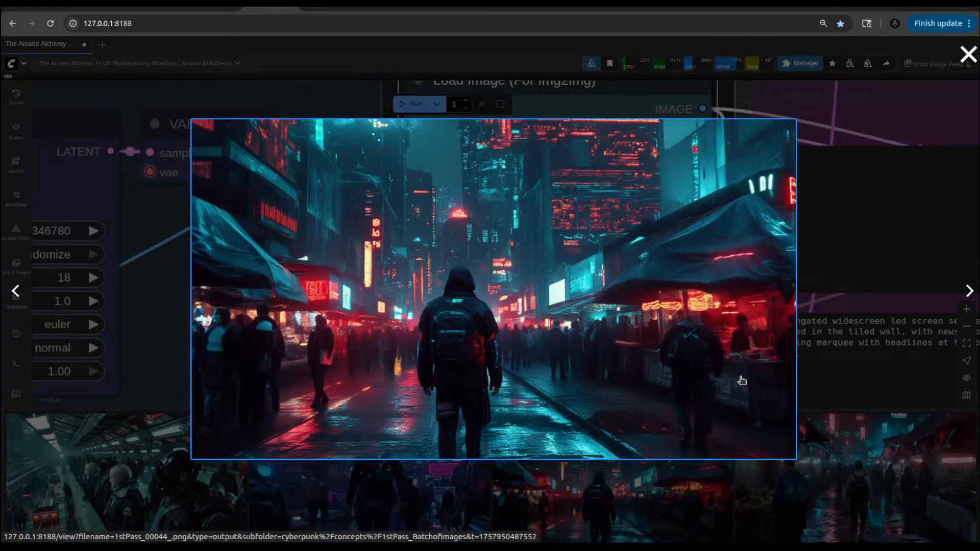
pyautogui.click(969, 291)
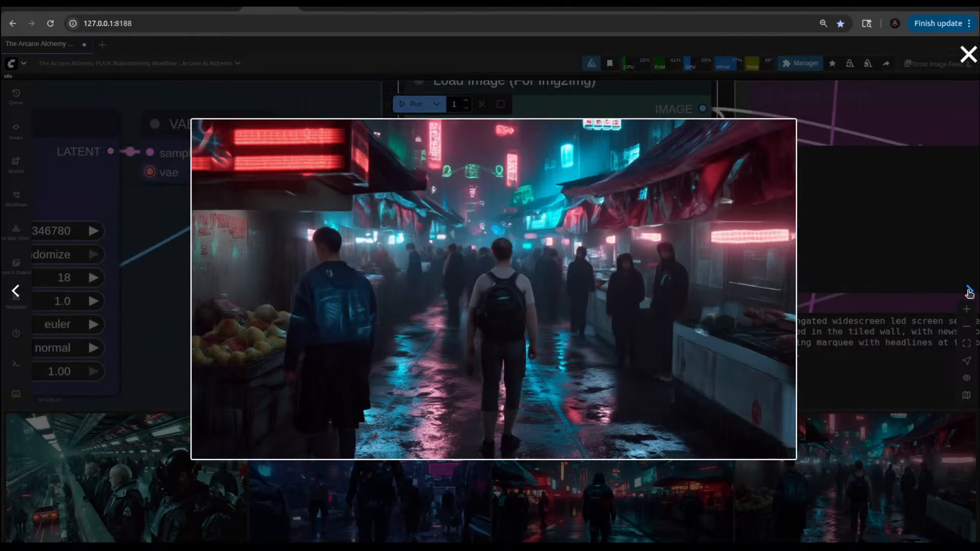
pyautogui.click(969, 292)
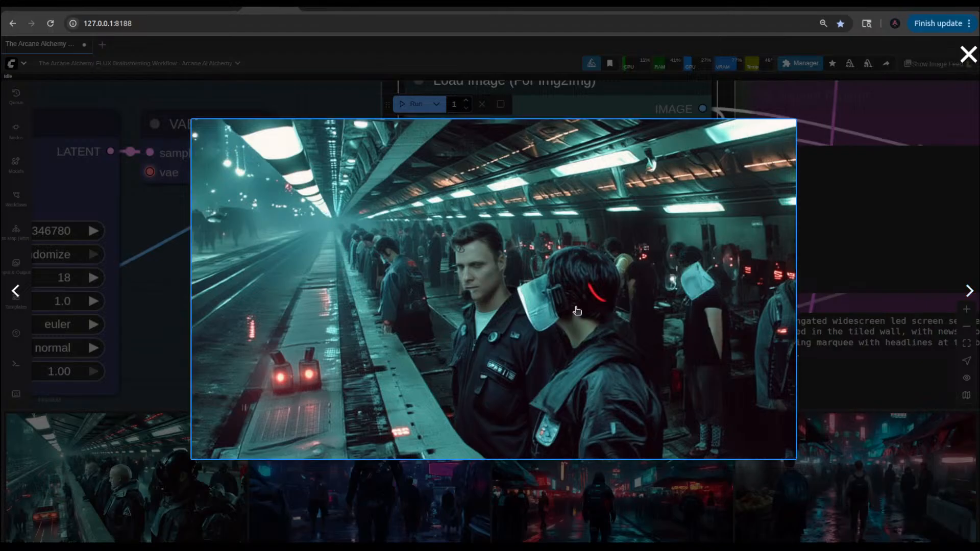
pyautogui.click(877, 245)
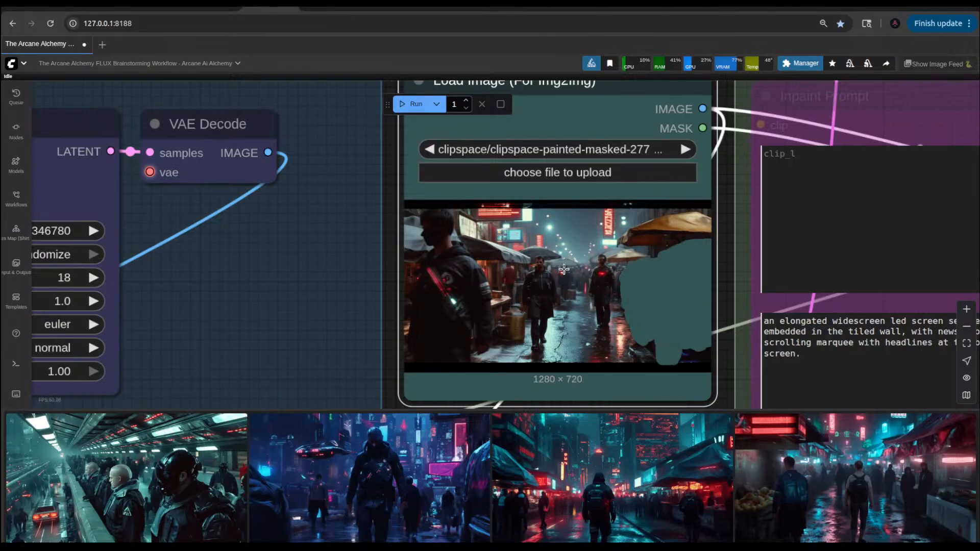
# Step: Unload the models, free the execution cache and run the VRAM usage cleanup
pyautogui.scroll(-5, 352, 257)
pyautogui.scroll(-4, 350, 254)
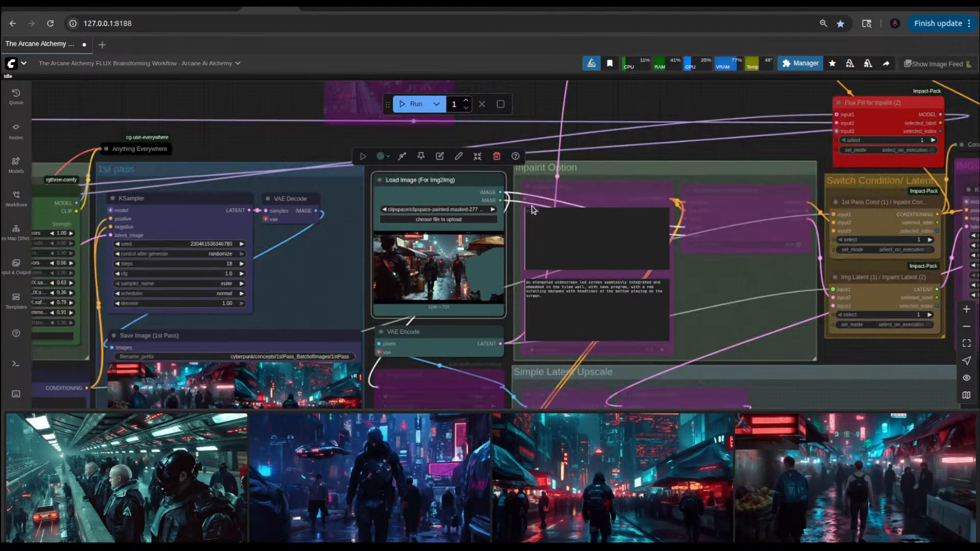
pyautogui.moveTo(649, 112); pyautogui.dragTo(626, 200)
pyautogui.scroll(-5, 662, 193)
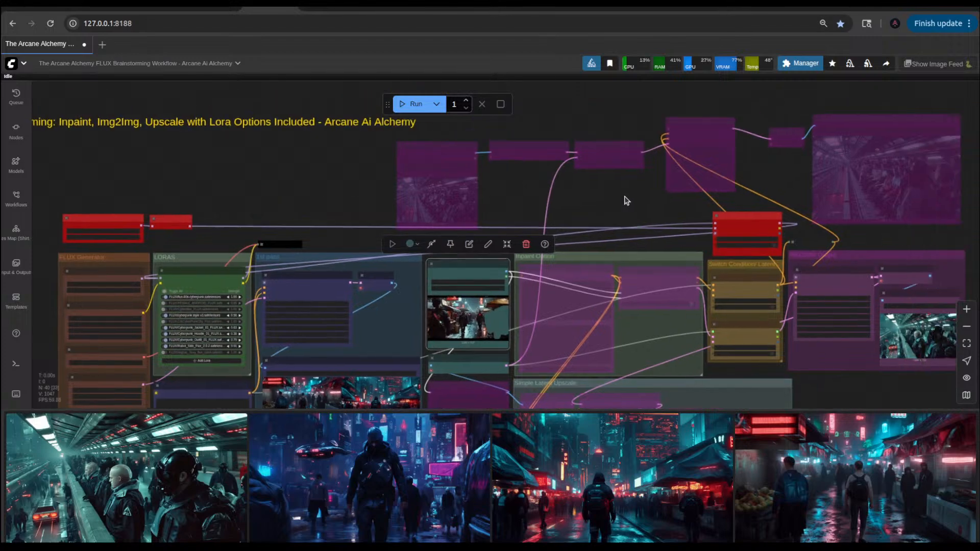
pyautogui.click(850, 64)
pyautogui.click(868, 63)
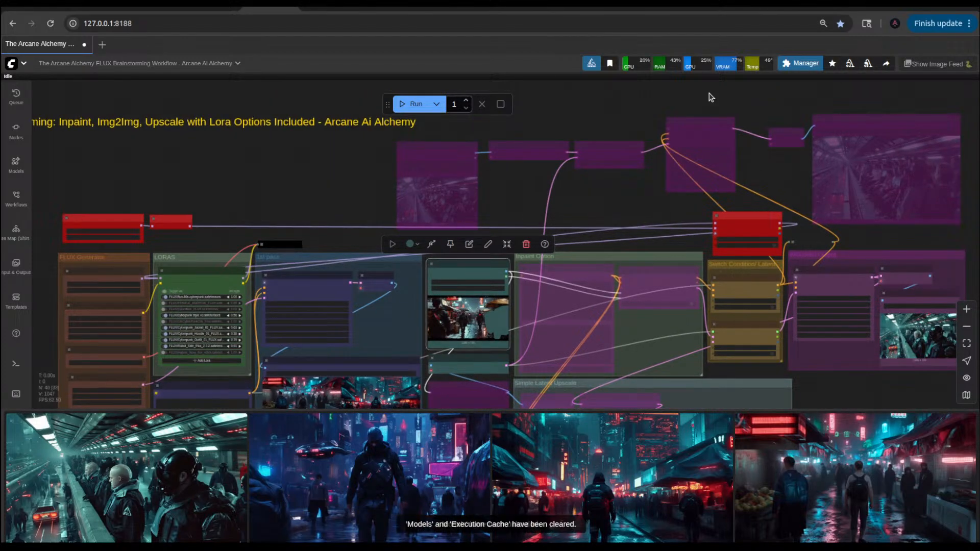
pyautogui.rightClick(611, 112)
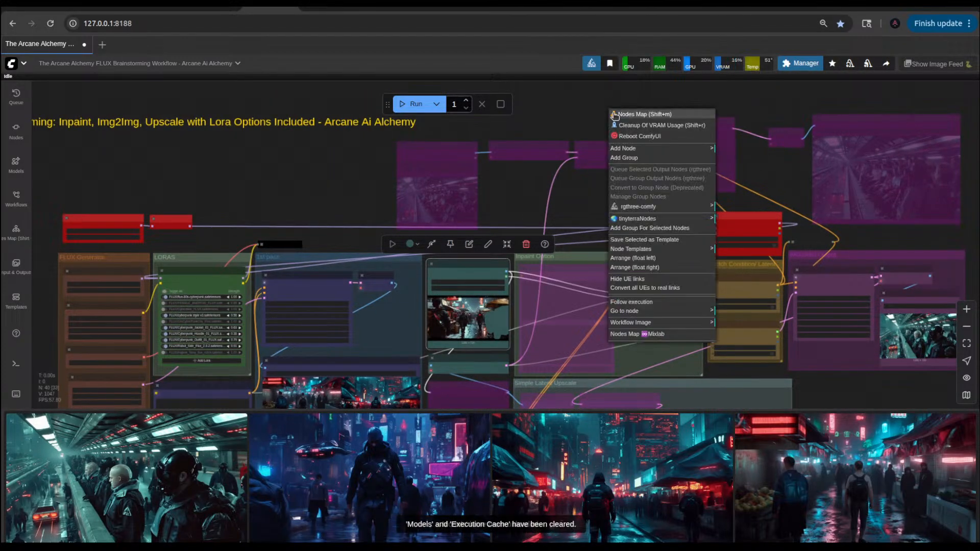
pyautogui.click(650, 128)
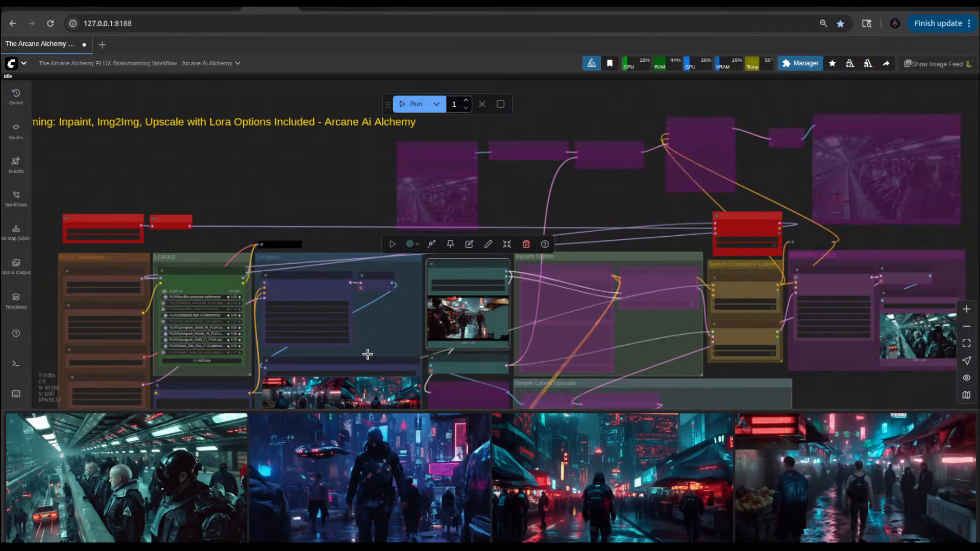
# Step: Disable the 1st pass group and enable the Inpaint Option group in the Fast Groups Bypasser
pyautogui.moveTo(329, 228); pyautogui.dragTo(353, 164)
pyautogui.scroll(-3, 353, 163)
pyautogui.scroll(5, 434, 391)
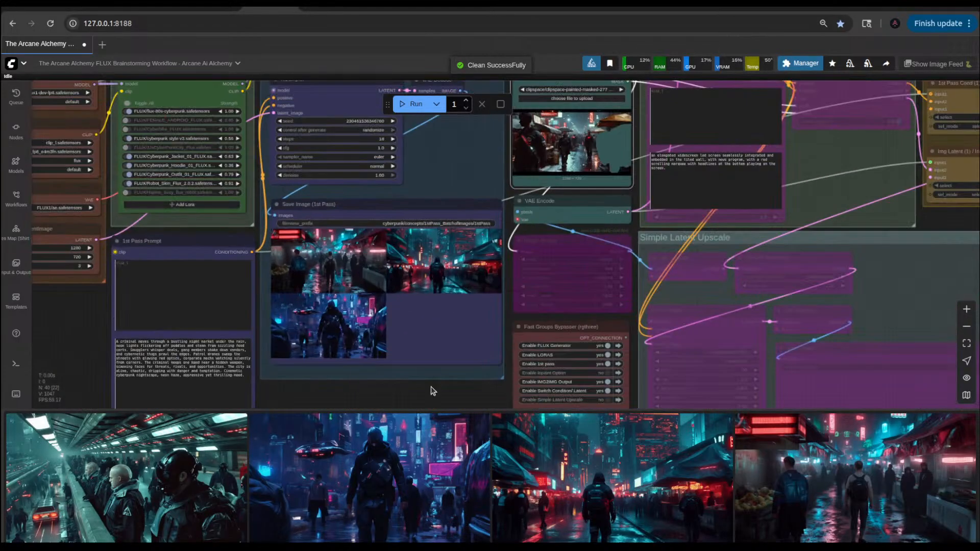
pyautogui.scroll(2, 610, 383)
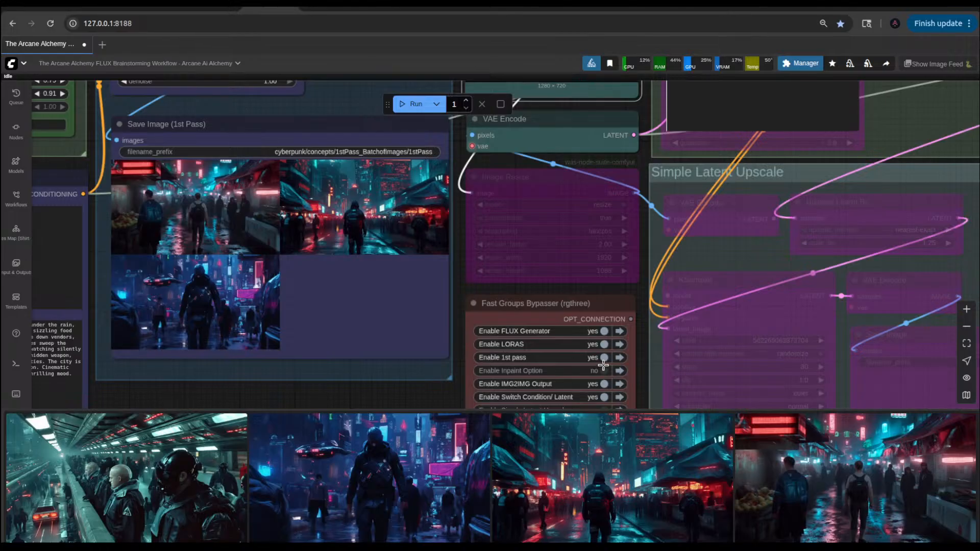
pyautogui.click(604, 357)
pyautogui.click(603, 370)
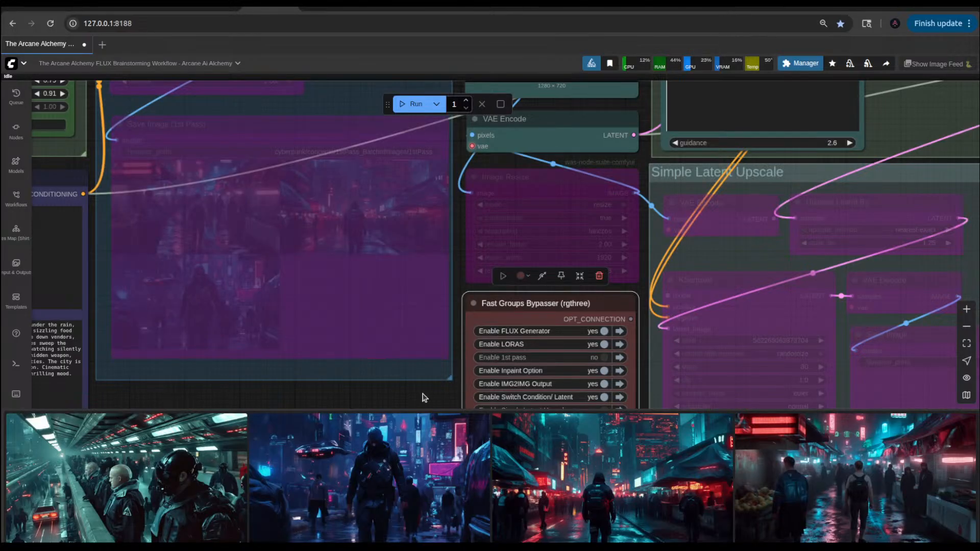
# Step: Set select to 2 on the Flux Fill for Inpaint, 1st Pass Cond / Inpaint Cond and Img Latent / Inpaint Latent switches
pyautogui.moveTo(425, 399); pyautogui.dragTo(388, 316)
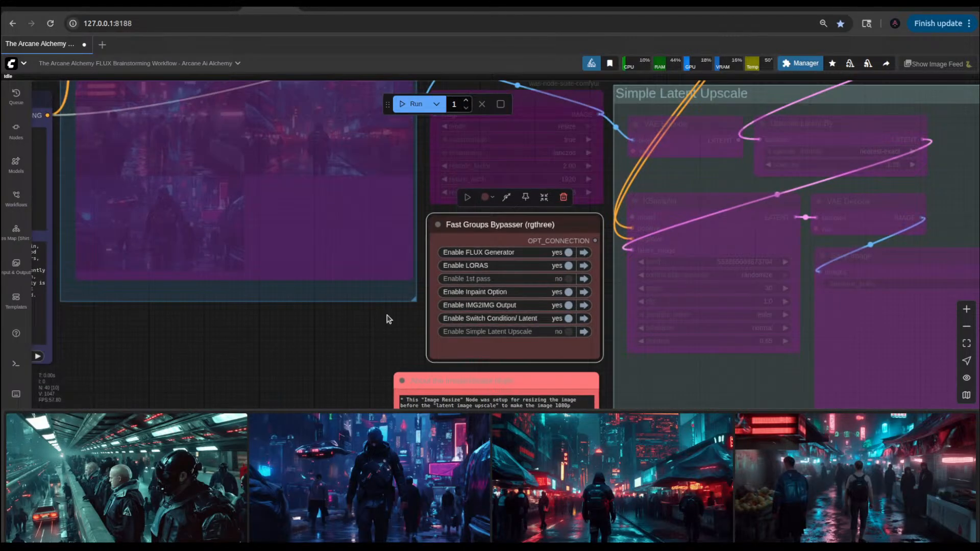
pyautogui.scroll(-5, 387, 315)
pyautogui.scroll(5, 561, 148)
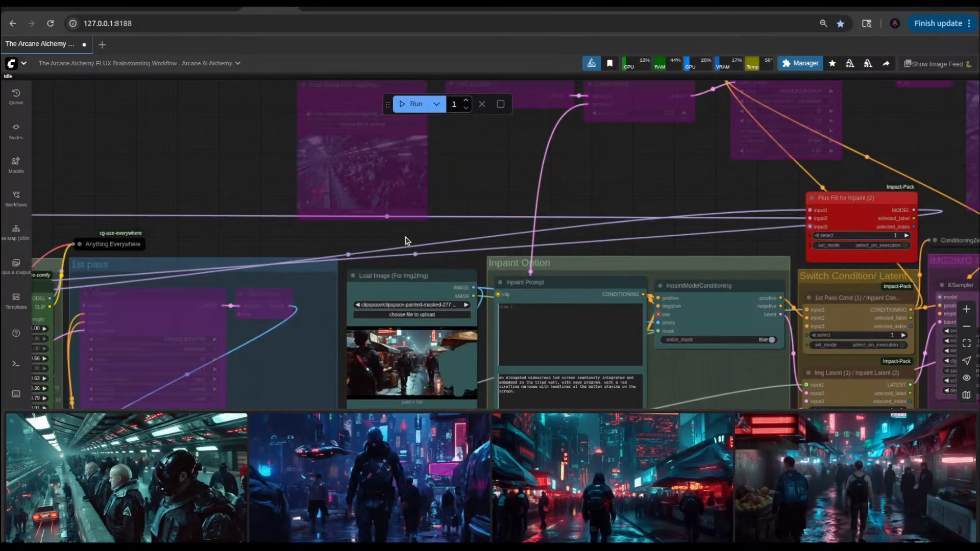
pyautogui.moveTo(442, 232); pyautogui.dragTo(703, 141)
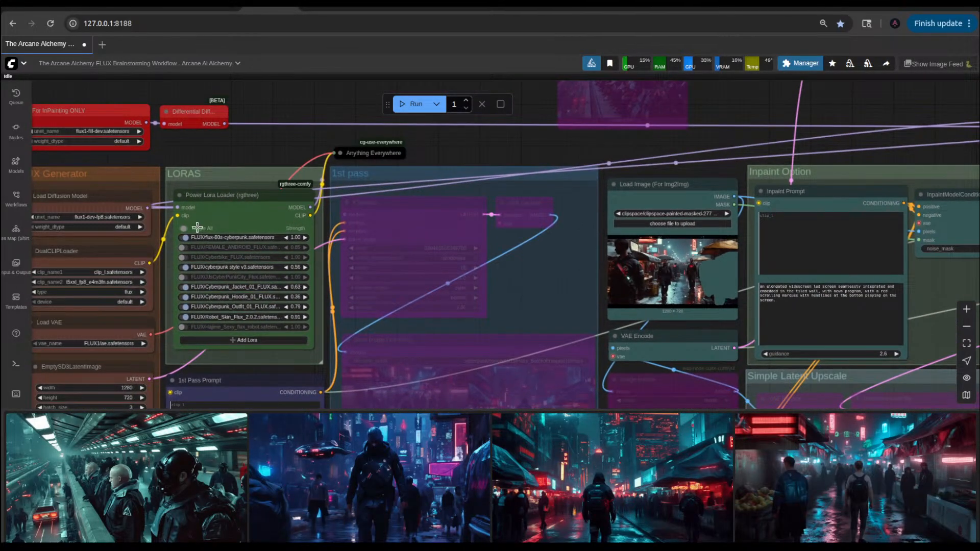
pyautogui.moveTo(893, 128); pyautogui.dragTo(590, 161)
pyautogui.moveTo(676, 159); pyautogui.dragTo(495, 173)
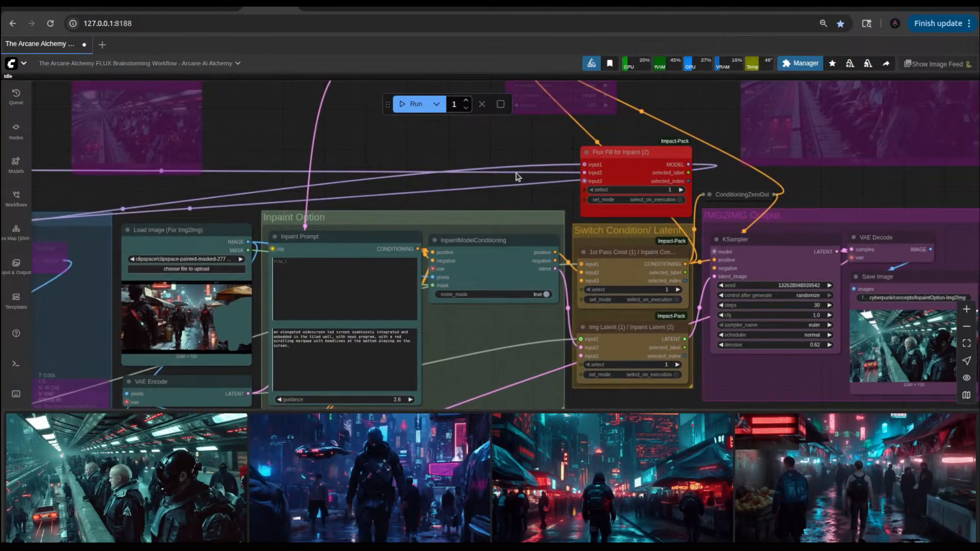
pyautogui.click(682, 189)
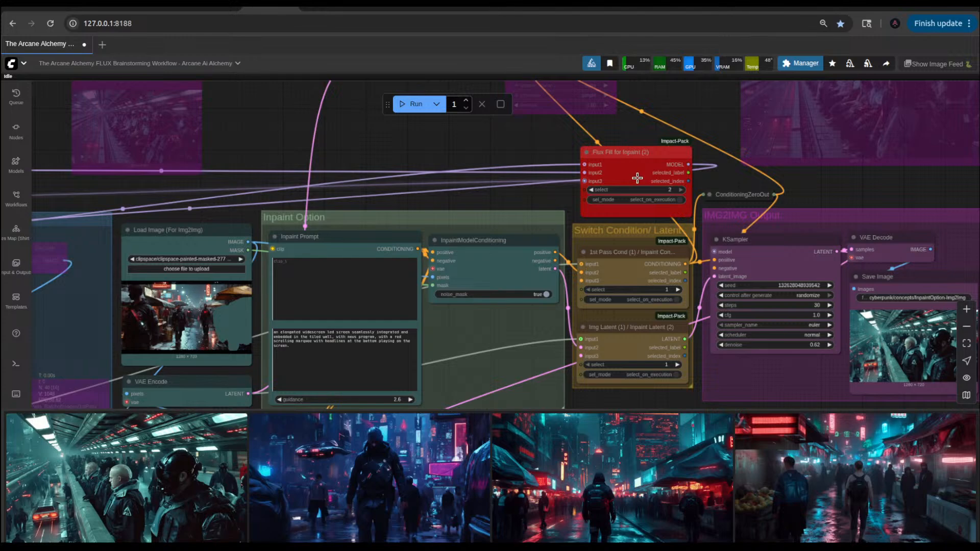
pyautogui.click(677, 290)
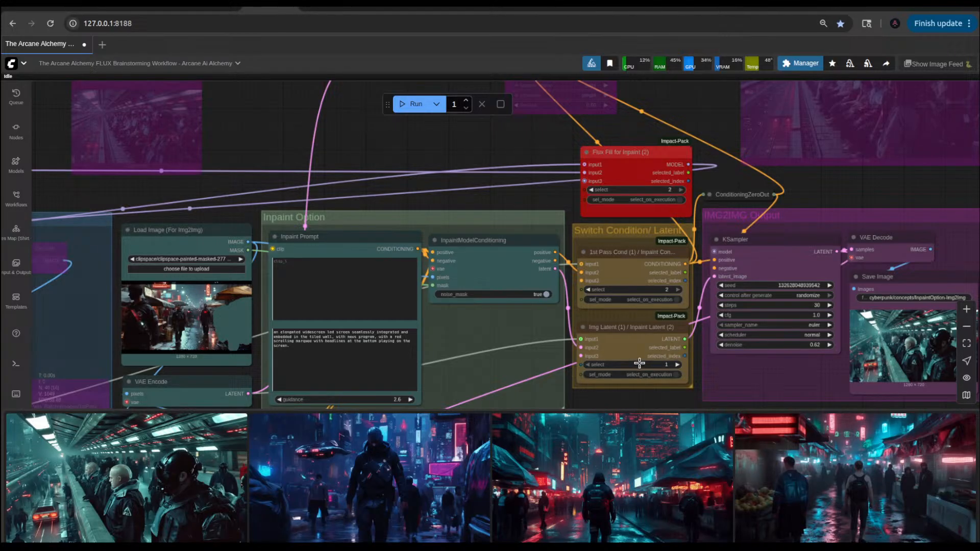
pyautogui.click(678, 366)
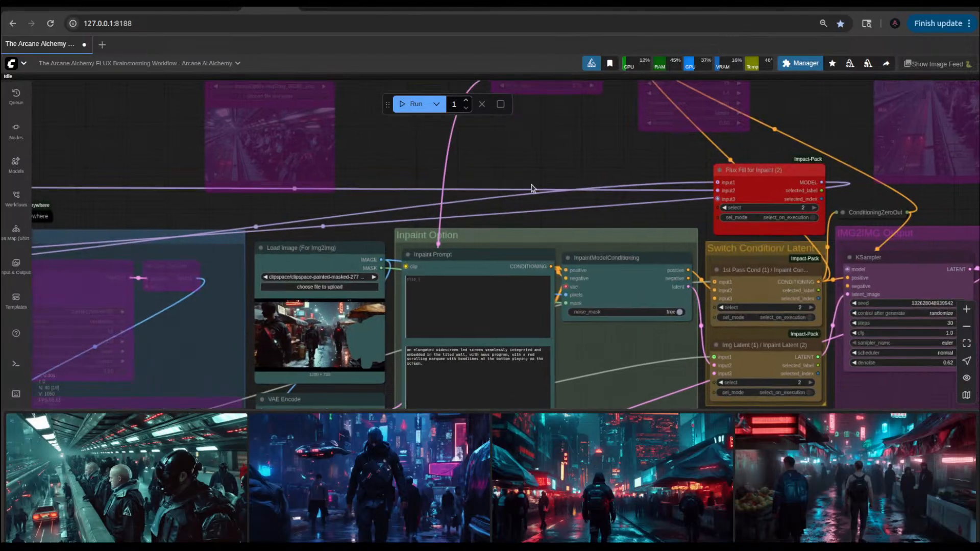
# Step: Replace the lower Inpaint Prompt text with "A futuristic retro sport utility vehicle." and queue the workflow
pyautogui.moveTo(446, 168); pyautogui.dragTo(579, 186)
pyautogui.scroll(1, 452, 378)
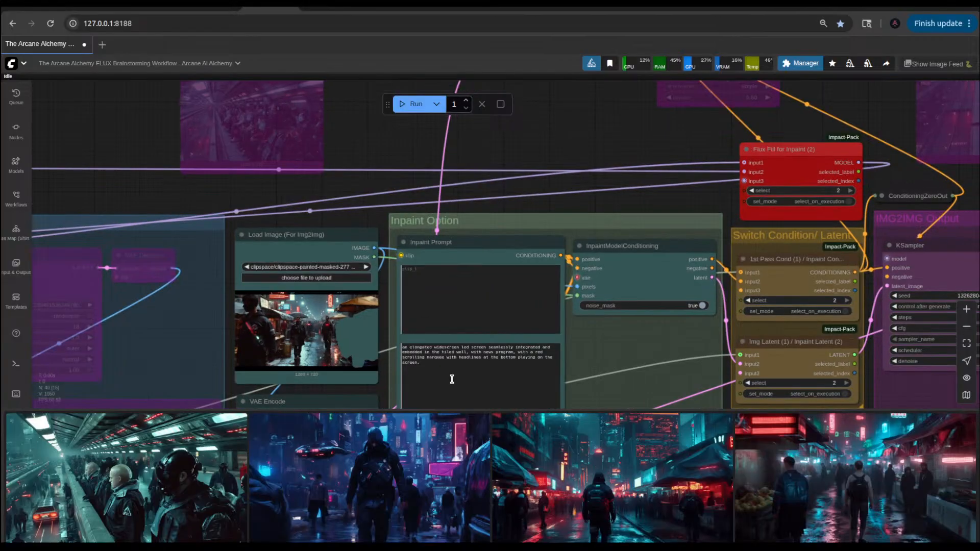
pyautogui.tripleClick(432, 361)
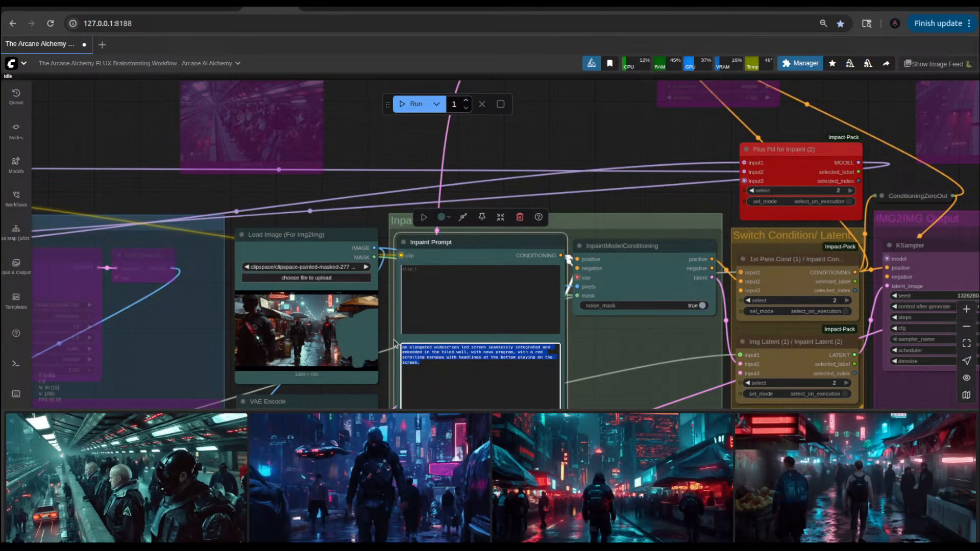
pyautogui.press('BackSpace')
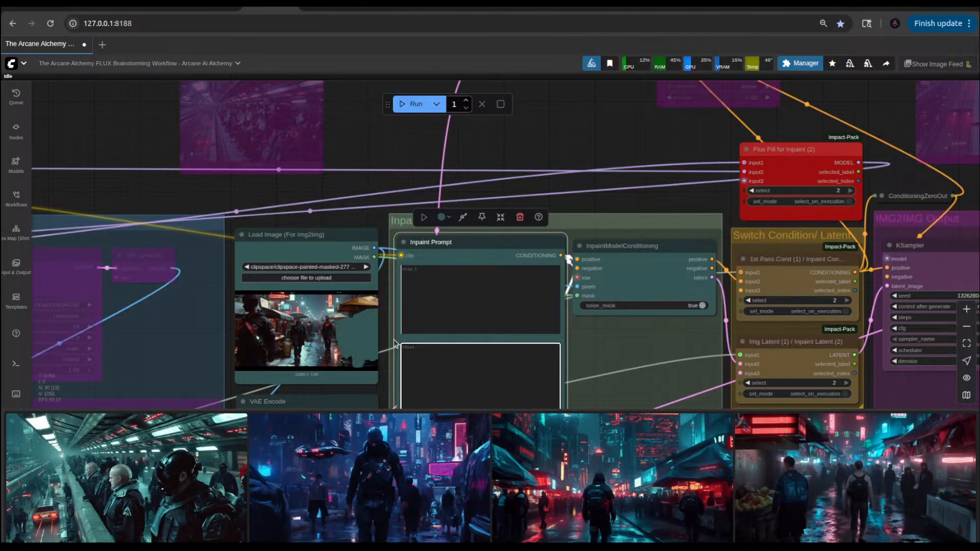
pyautogui.scroll(4, 465, 384)
pyautogui.write('A futuristic retro ves')
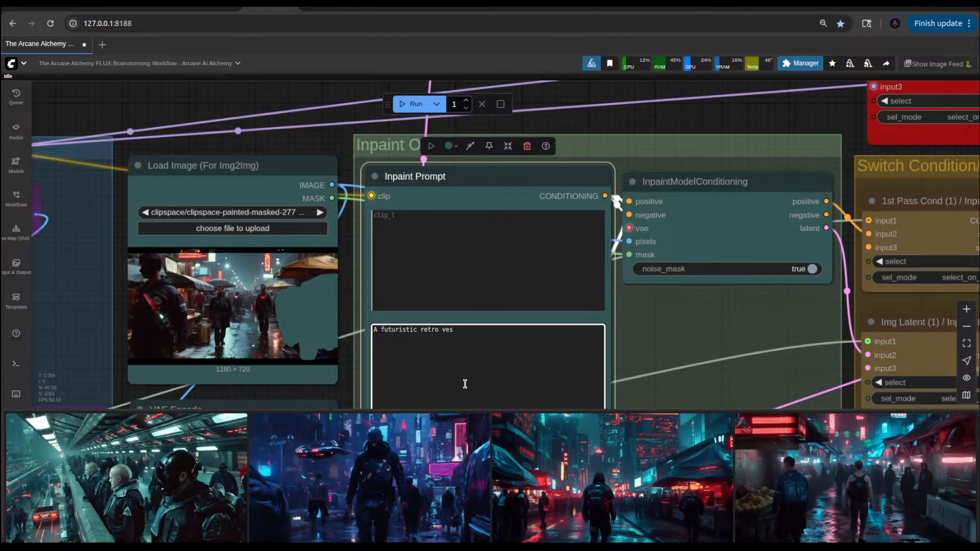
pyautogui.write('hile.')
pyautogui.press('BackSpace')
pyautogui.press('BackSpace')
pyautogui.press('BackSpace')
pyautogui.write('l')
pyautogui.press('BackSpace')
pyautogui.press('BackSpace')
pyautogui.press('BackSpace')
pyautogui.press('BackSpace')
pyautogui.press('BackSpace')
pyautogui.press('Left')
pyautogui.press('Left')
pyautogui.write('sport utility vehicl')
pyautogui.hotkey('ctrl', 'Return')
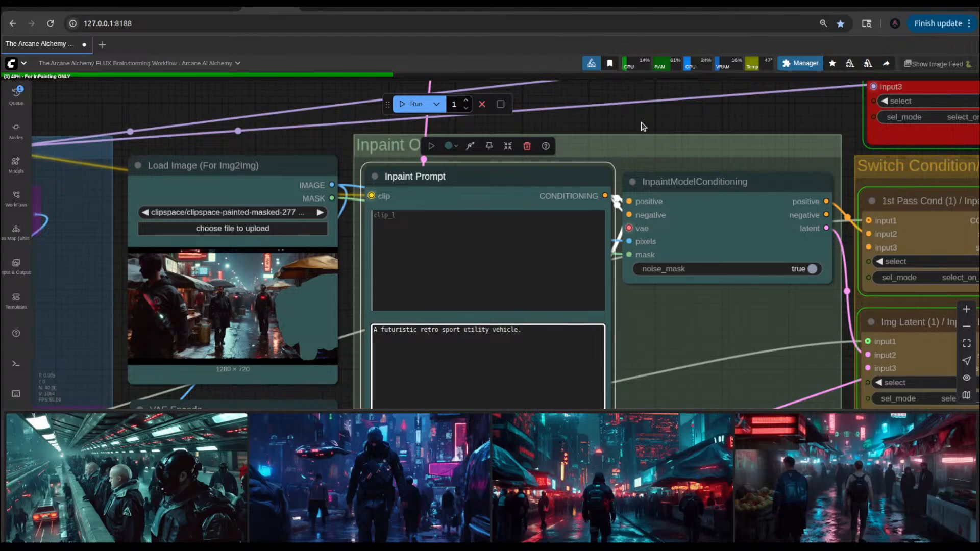
# Step: Review the earlier generated images enlarged from the image feed while the inpaint run processes
pyautogui.scroll(-2, 641, 126)
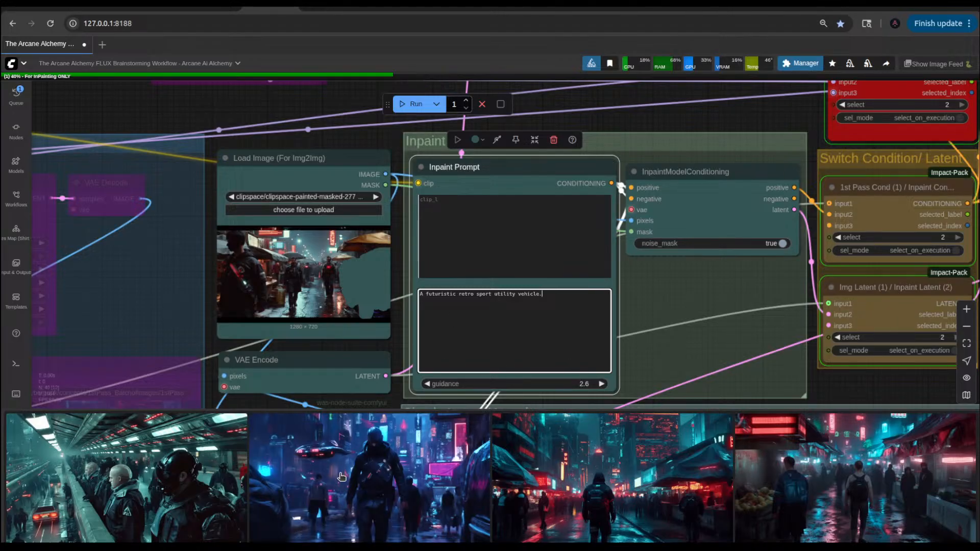
pyautogui.click(367, 455)
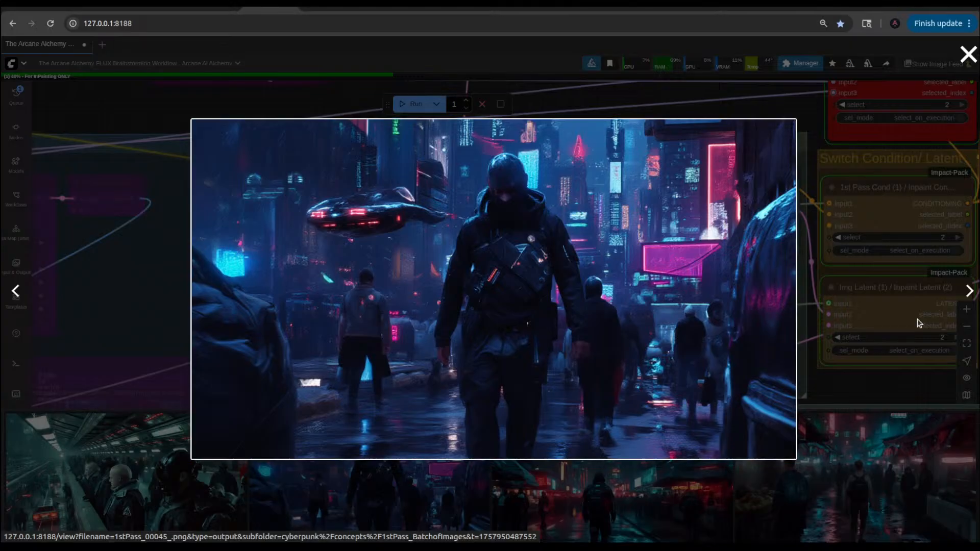
pyautogui.click(967, 290)
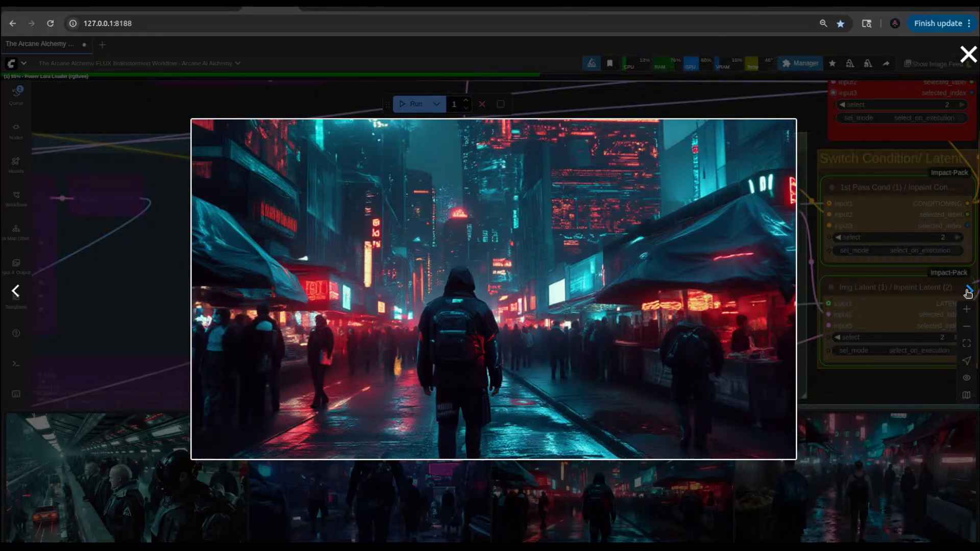
pyautogui.click(968, 291)
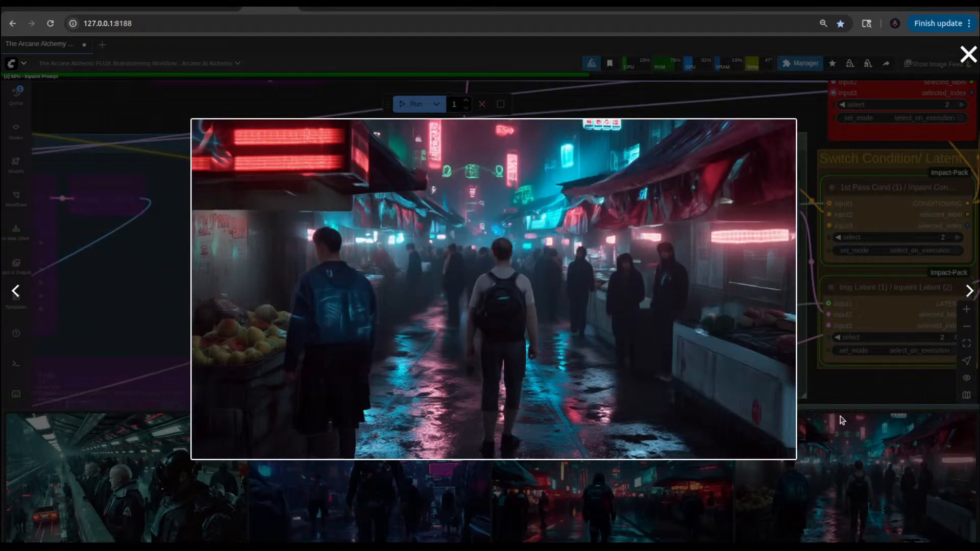
pyautogui.click(968, 291)
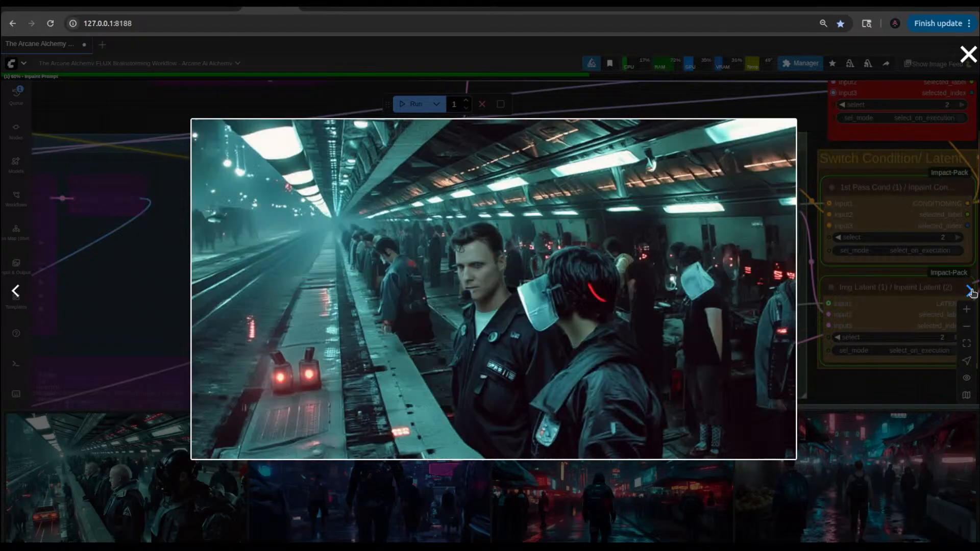
pyautogui.click(969, 291)
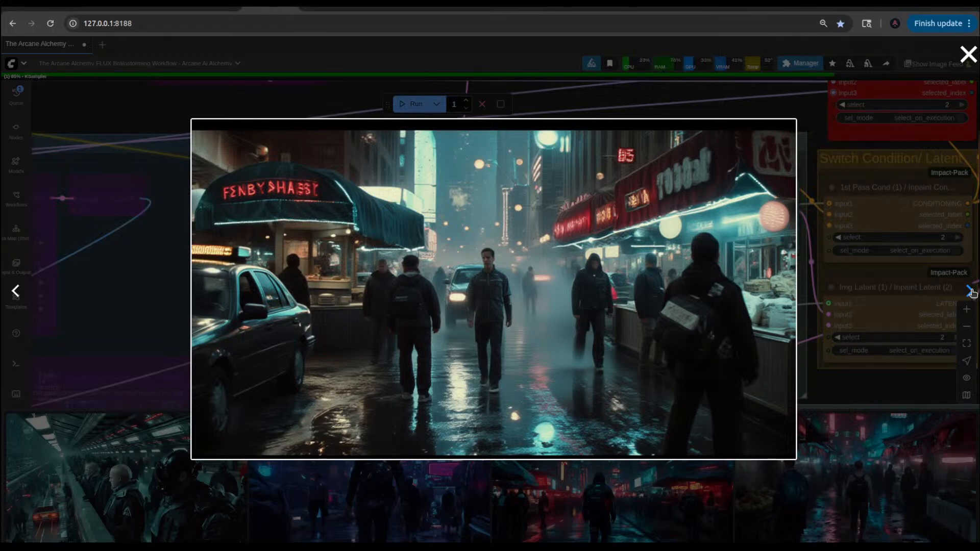
pyautogui.click(864, 383)
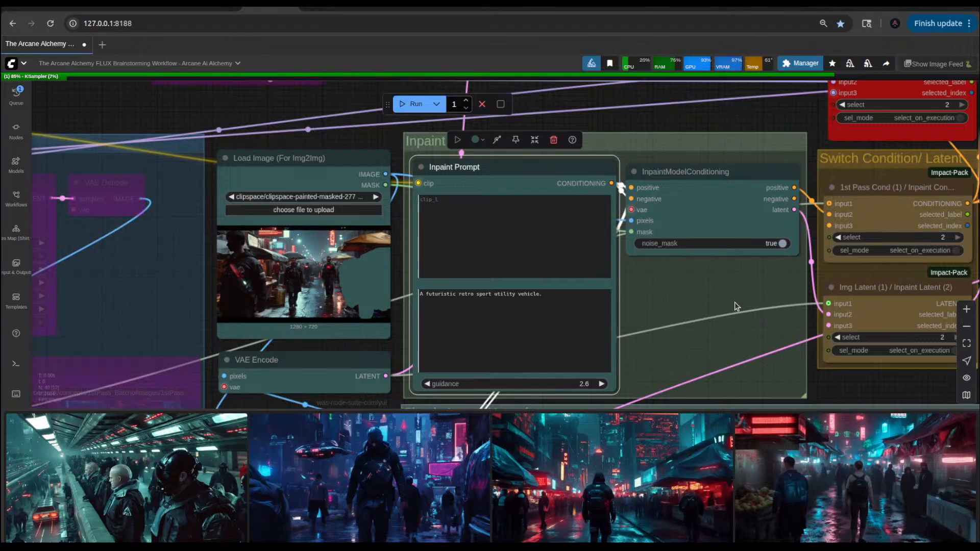
pyautogui.scroll(-4, 665, 307)
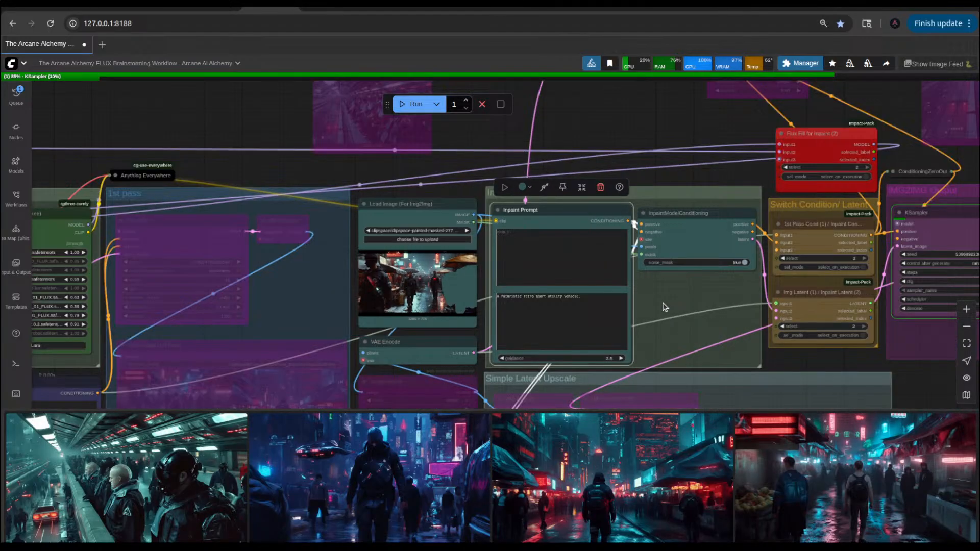
pyautogui.scroll(-3, 664, 306)
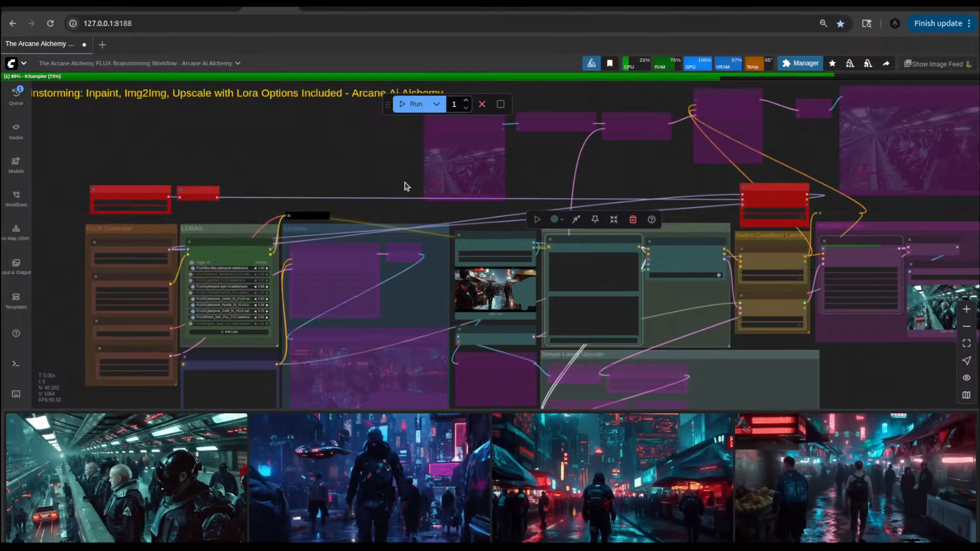
pyautogui.scroll(1, 356, 190)
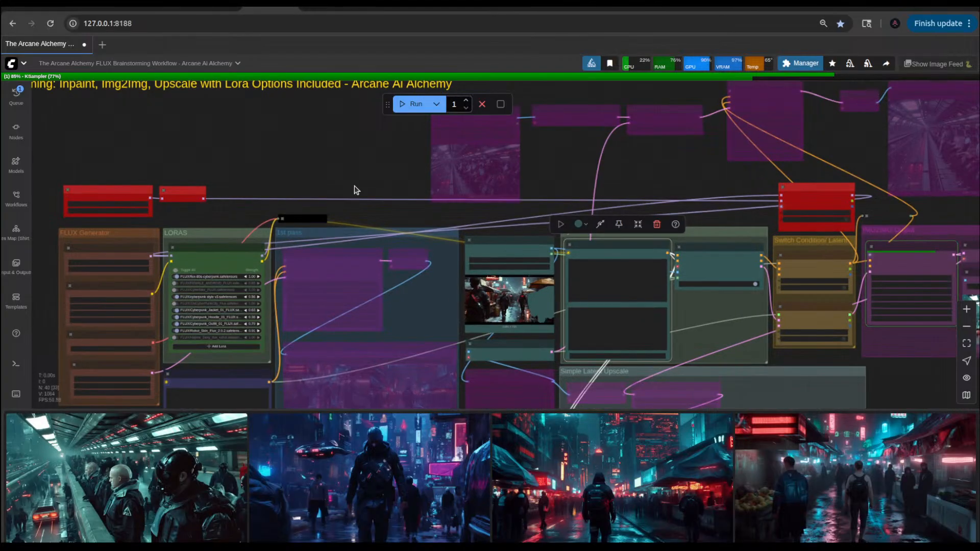
# Step: Clear the loaded models and execution cache, and clean up the VRAM usage
pyautogui.scroll(8, 356, 190)
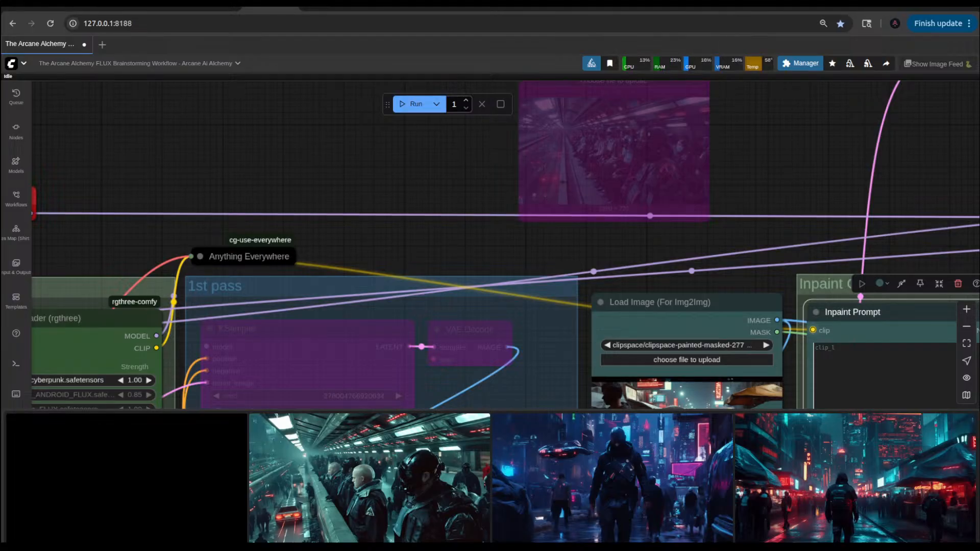
pyautogui.rightClick(771, 169)
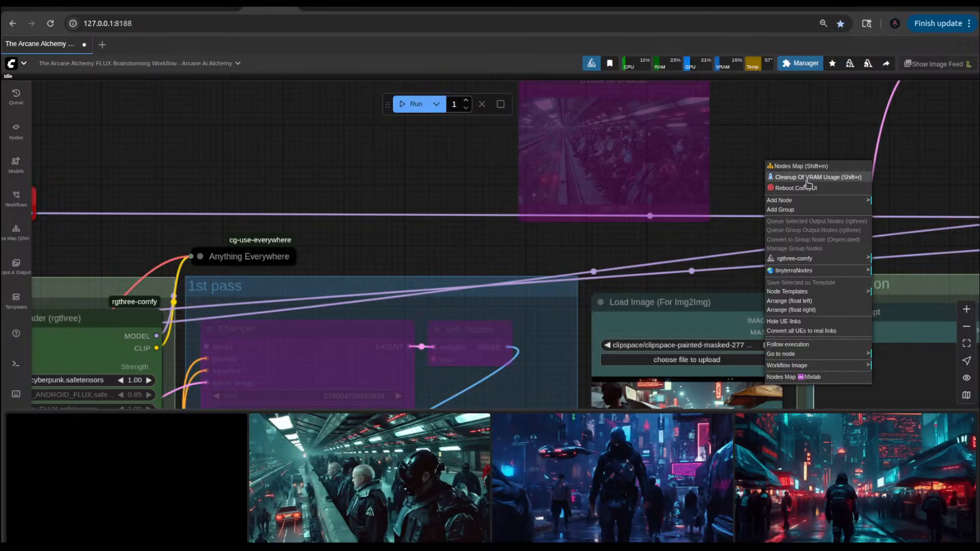
pyautogui.click(868, 64)
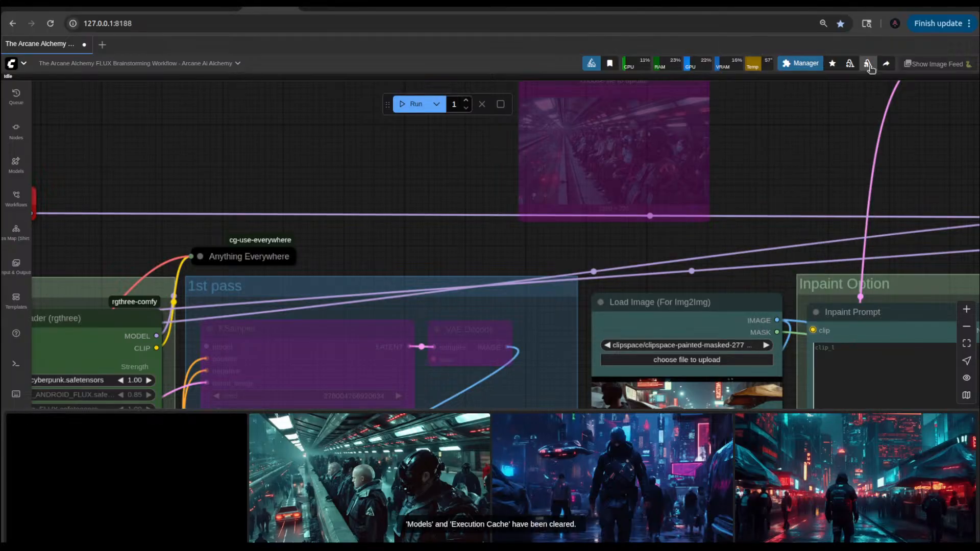
pyautogui.click(850, 64)
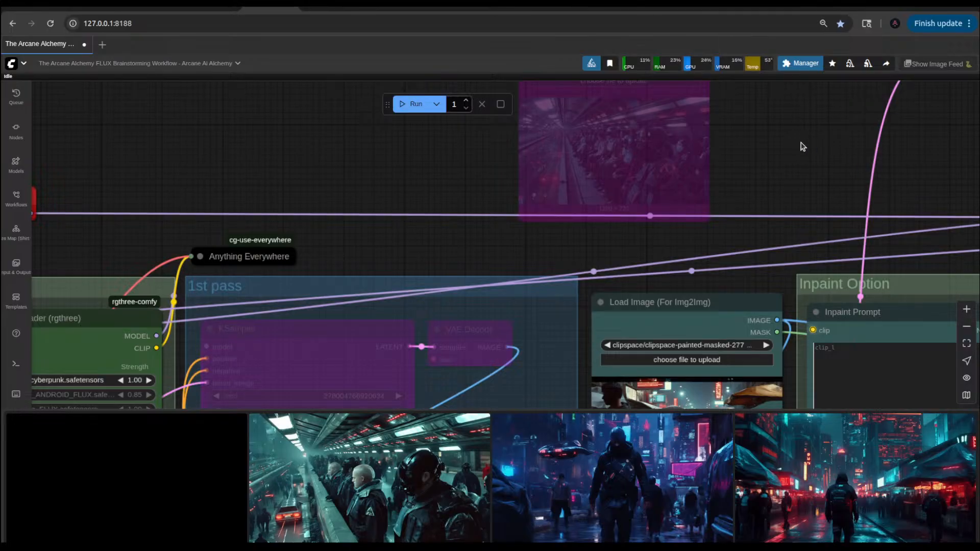
pyautogui.rightClick(796, 145)
pyautogui.click(819, 156)
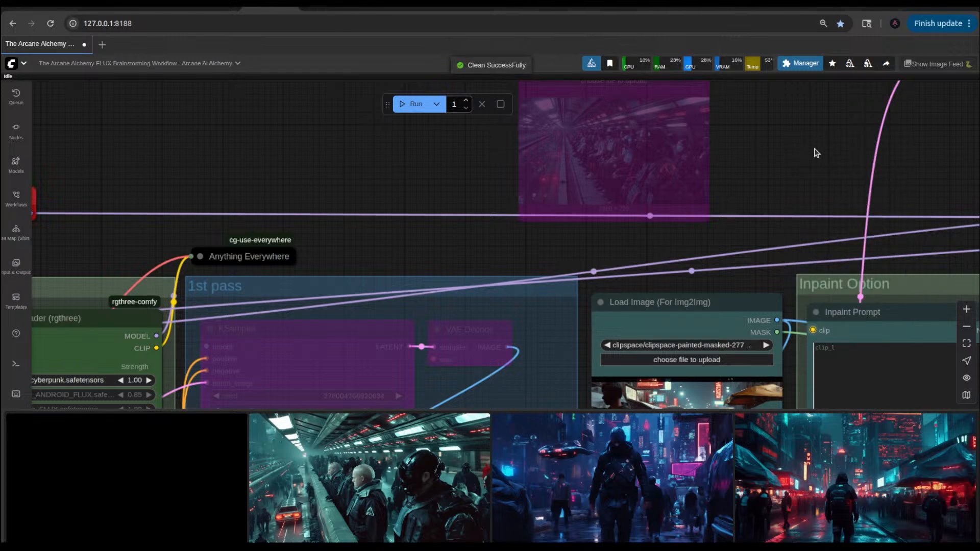
# Step: Reload the For InPainting ONLY model node and queue the inpaint workflow again
pyautogui.scroll(-5, 816, 153)
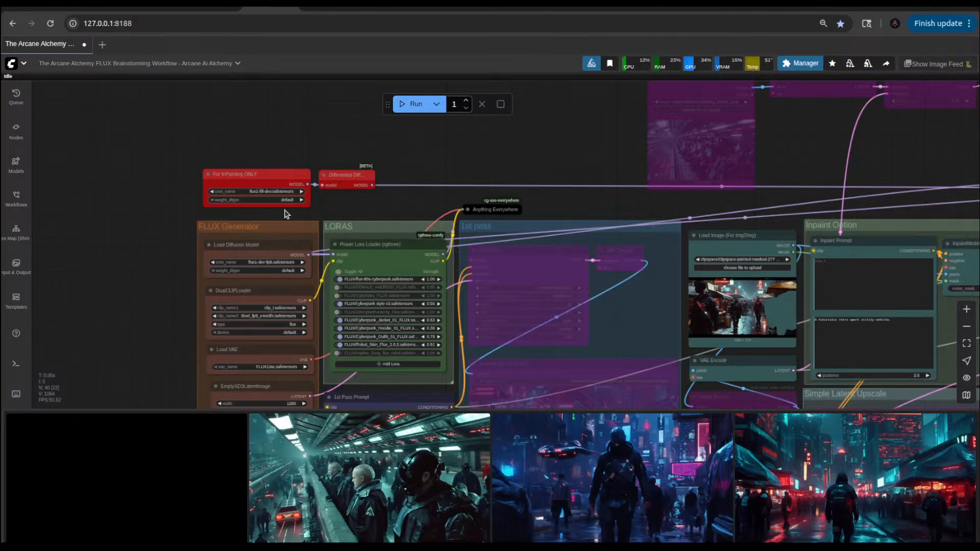
pyautogui.rightClick(280, 169)
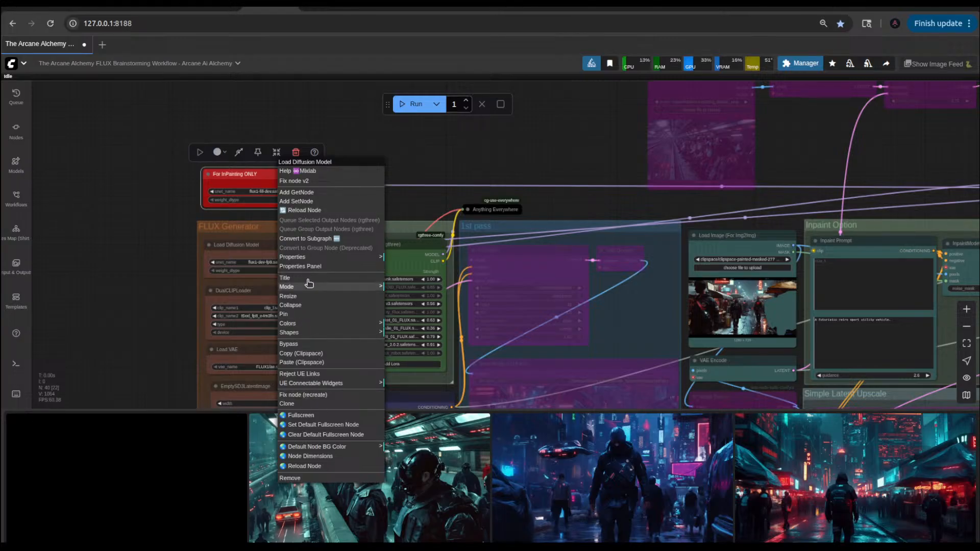
pyautogui.click(305, 210)
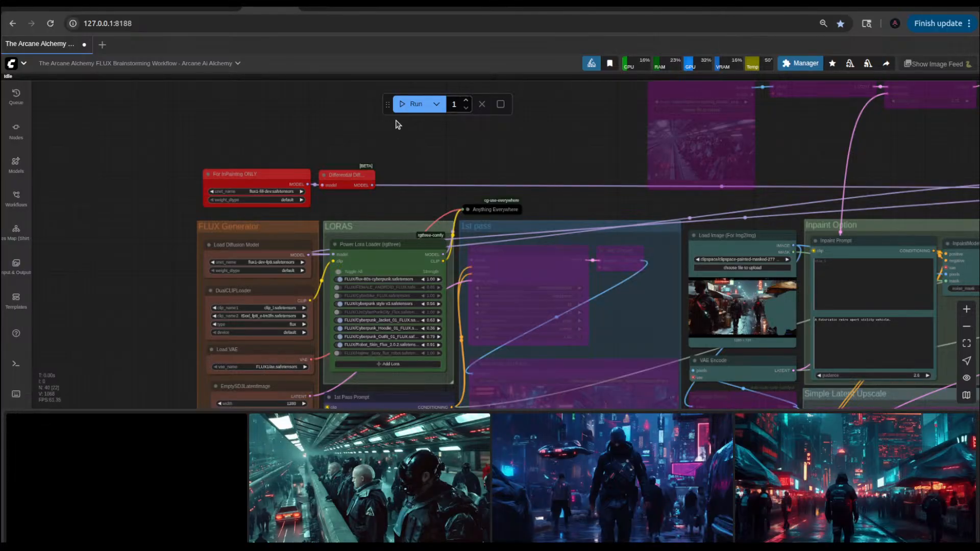
pyautogui.click(407, 104)
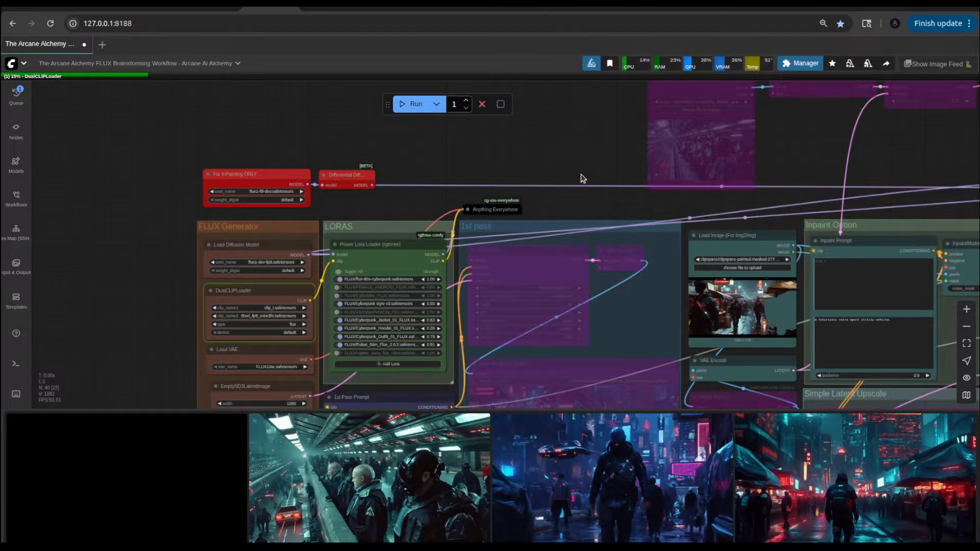
pyautogui.scroll(-10, 593, 153)
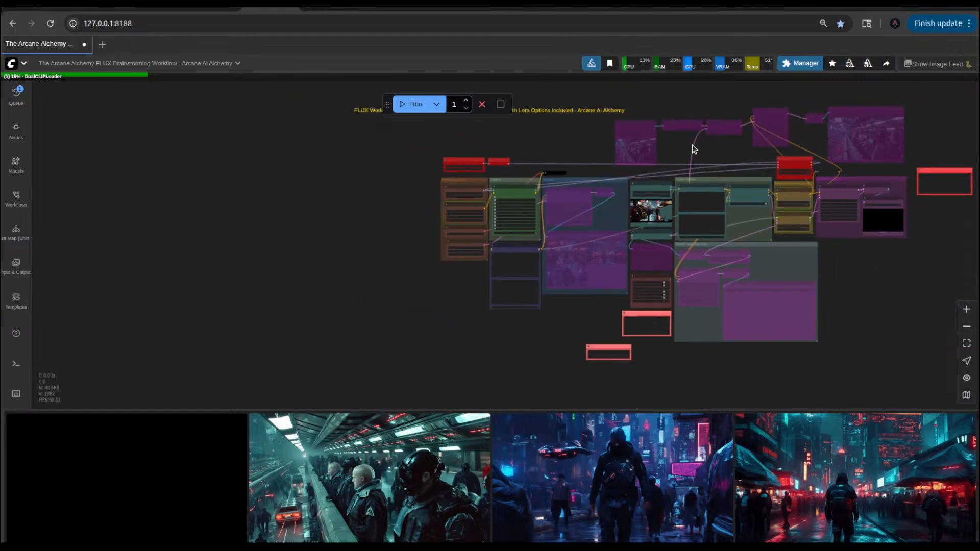
pyautogui.moveTo(694, 149); pyautogui.dragTo(561, 179)
pyautogui.scroll(8, 561, 178)
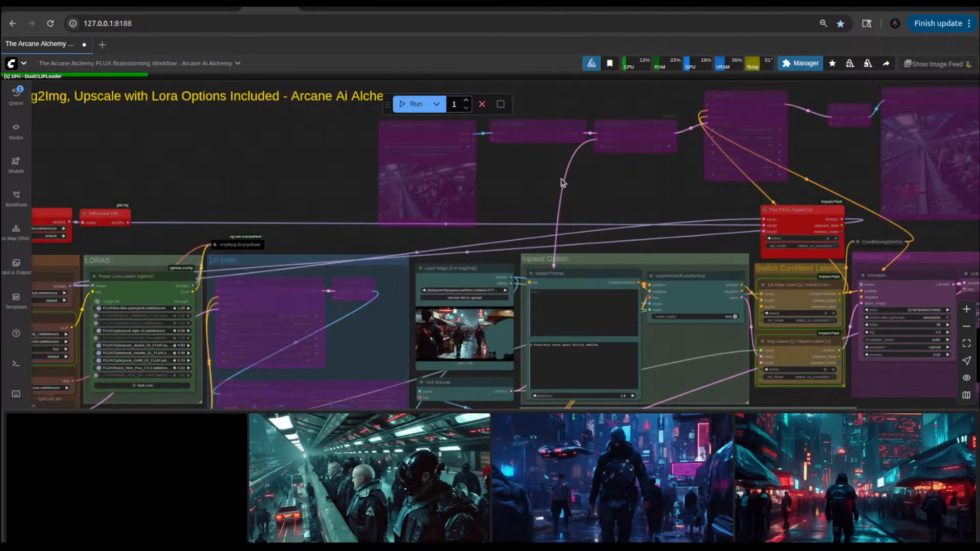
pyautogui.scroll(1, 561, 179)
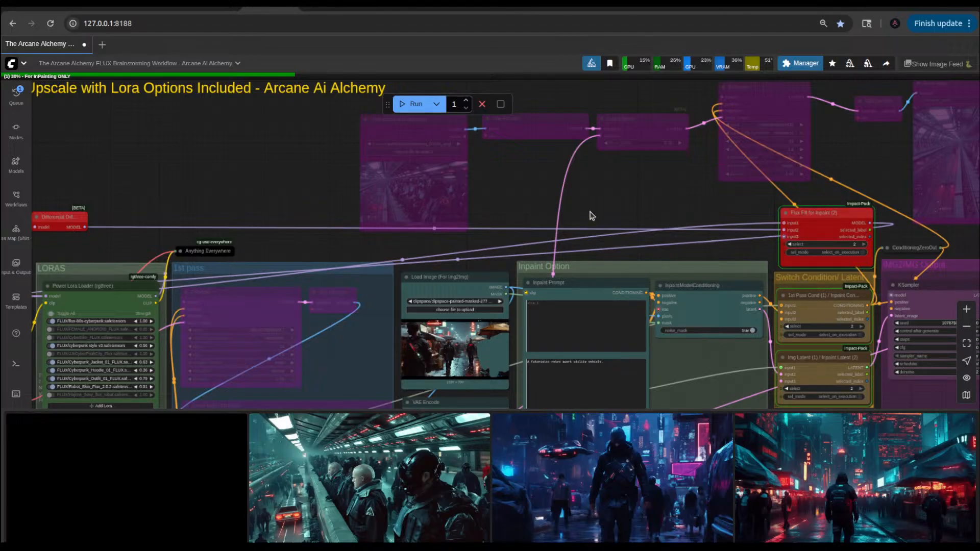
pyautogui.scroll(-4, 624, 204)
pyautogui.scroll(-5, 623, 204)
pyautogui.scroll(2, 623, 212)
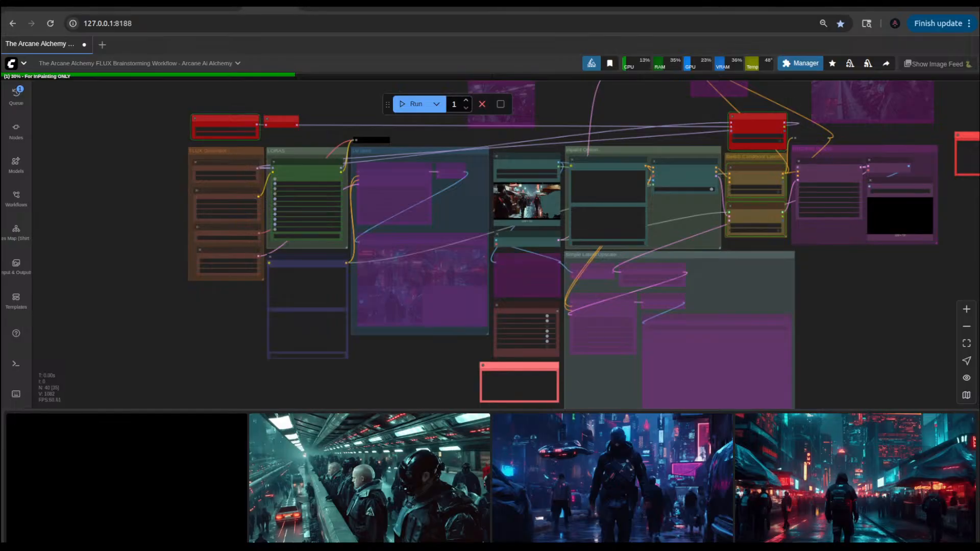
pyautogui.scroll(-4, 868, 317)
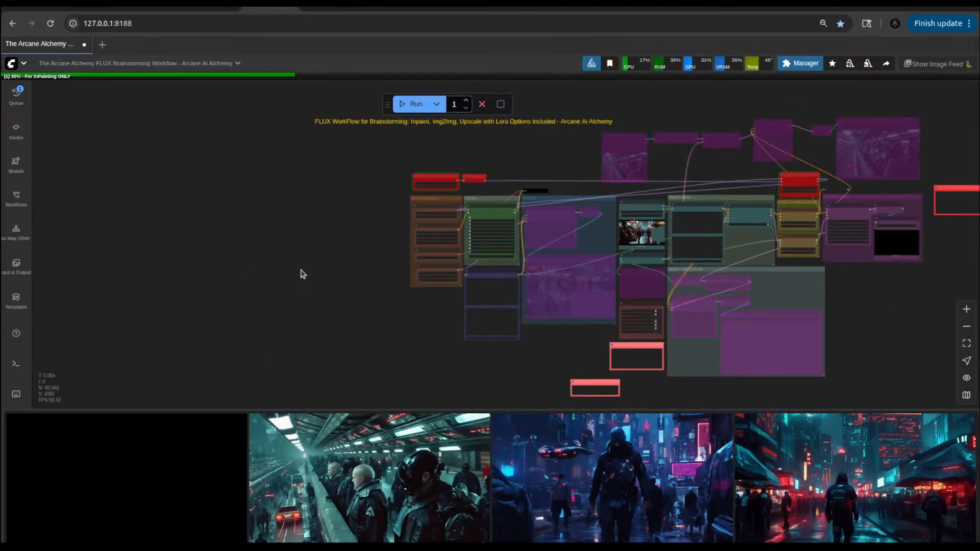
pyautogui.scroll(5, 361, 270)
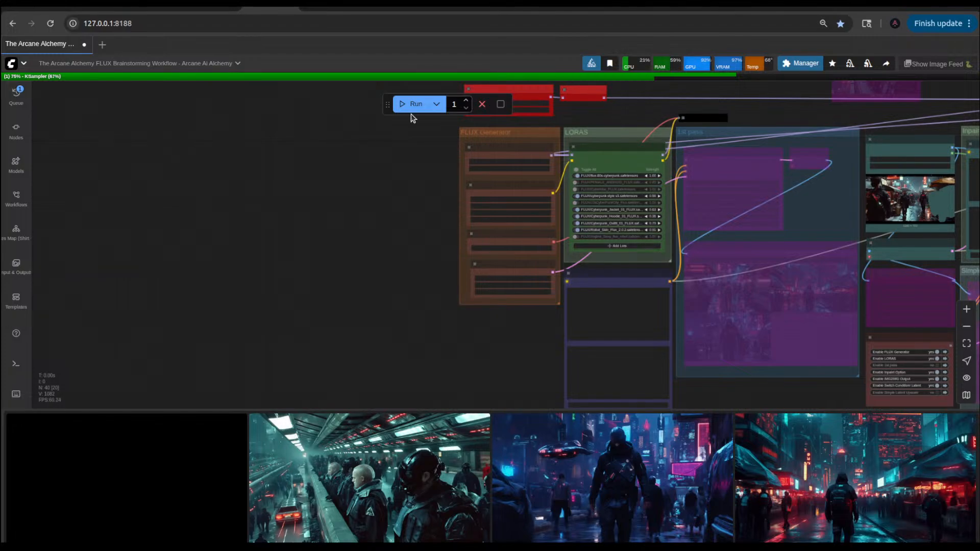
pyautogui.scroll(-3, 360, 263)
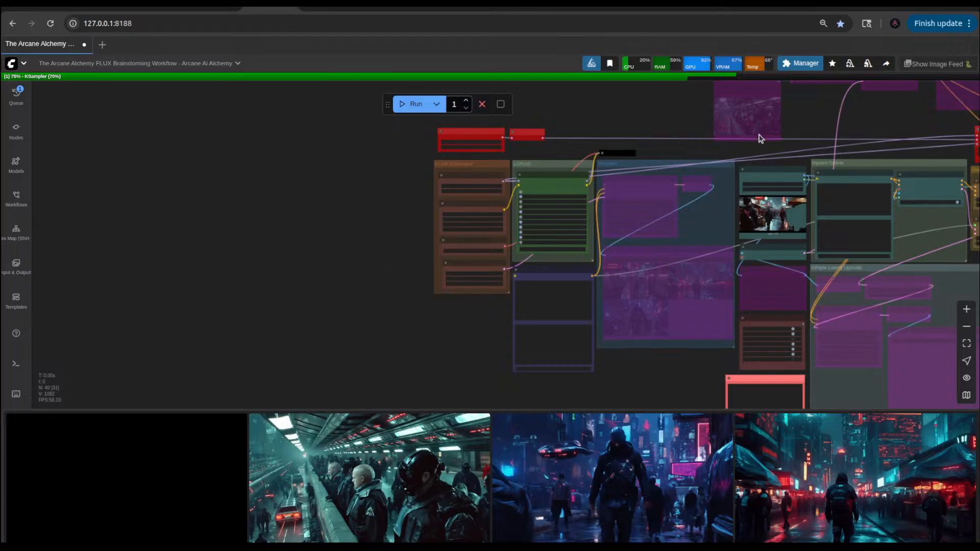
pyautogui.moveTo(815, 120); pyautogui.dragTo(718, 128)
pyautogui.moveTo(792, 139); pyautogui.dragTo(623, 151)
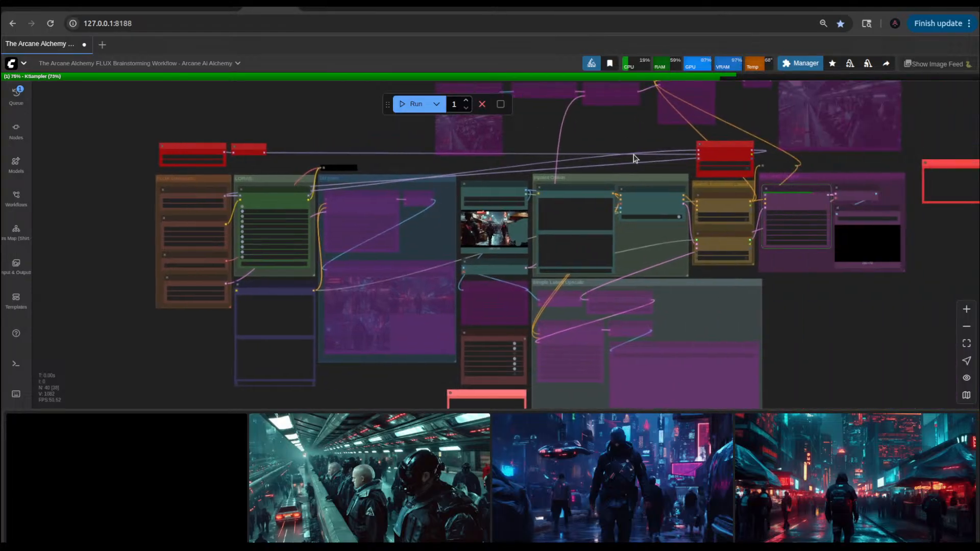
# Step: Examine the inpainted vehicle in the IMG2IMG Output group's Save Image preview and look through earlier results in the image feed
pyautogui.scroll(3, 820, 315)
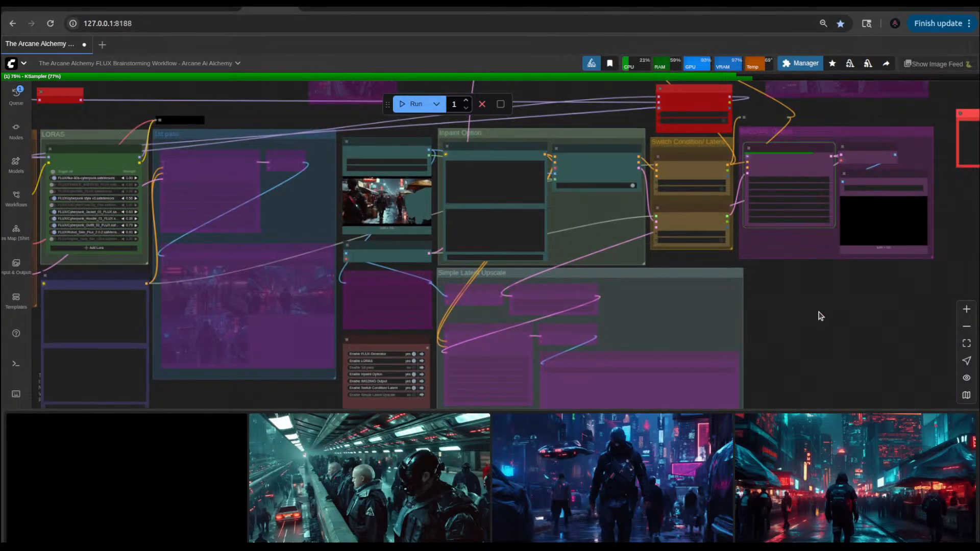
pyautogui.scroll(3, 819, 316)
pyautogui.moveTo(846, 298); pyautogui.dragTo(762, 360)
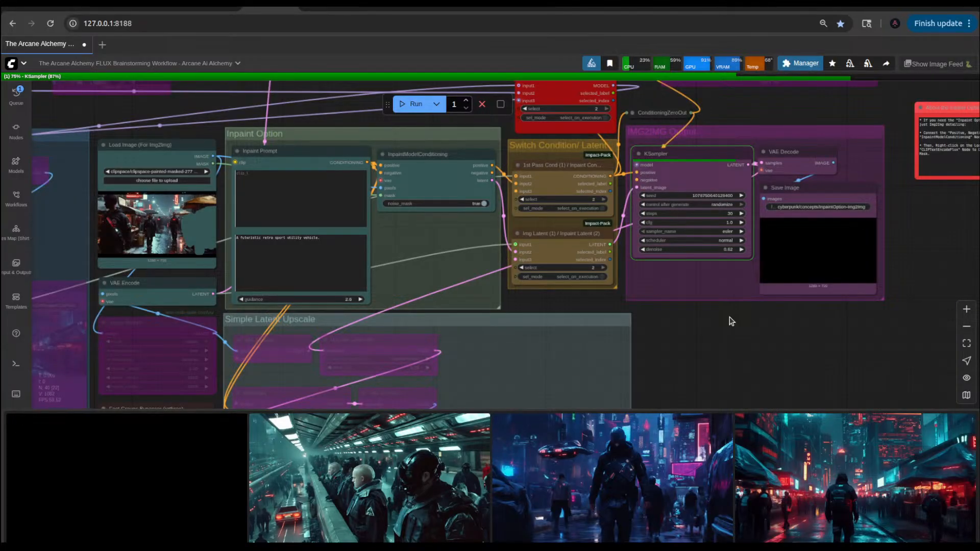
pyautogui.moveTo(731, 320); pyautogui.dragTo(764, 327)
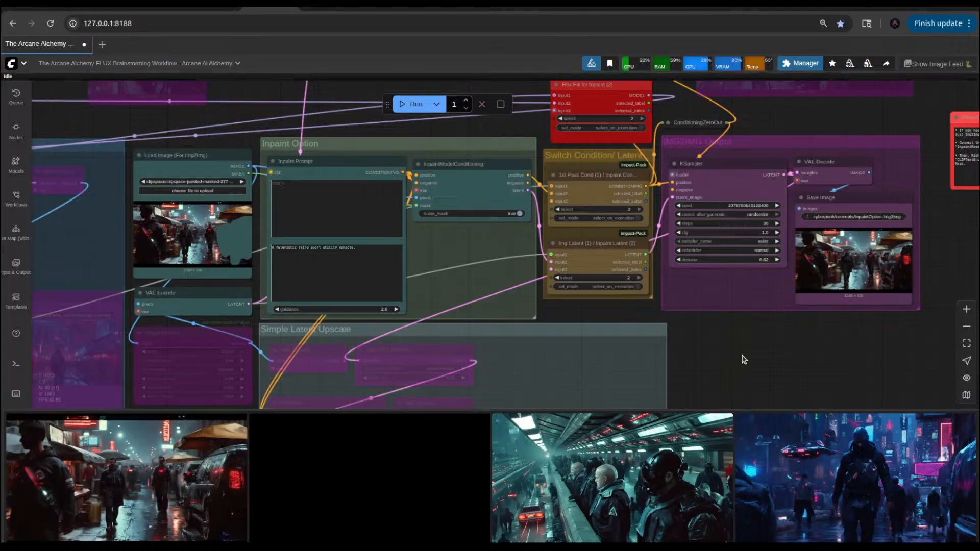
pyautogui.scroll(15, 783, 260)
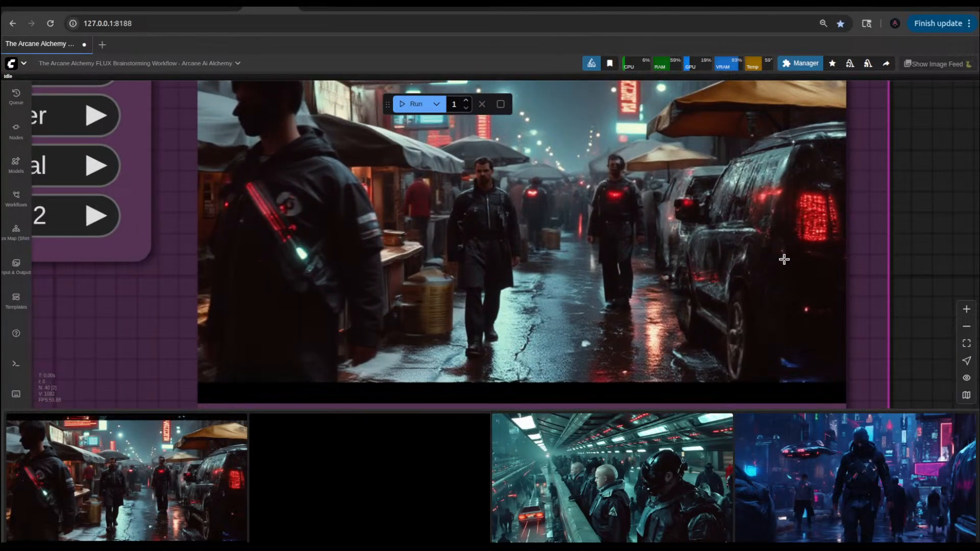
pyautogui.scroll(-6, 783, 259)
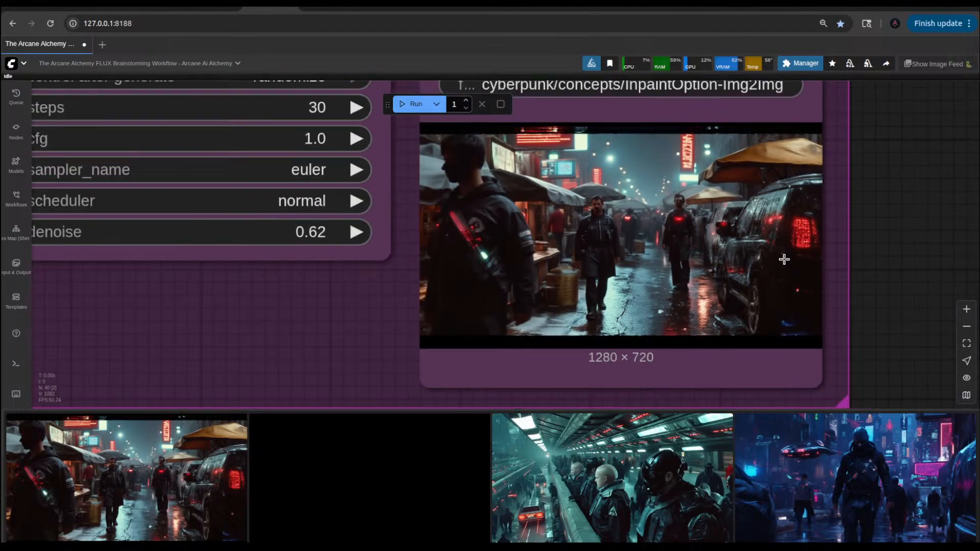
pyautogui.scroll(-4, 791, 281)
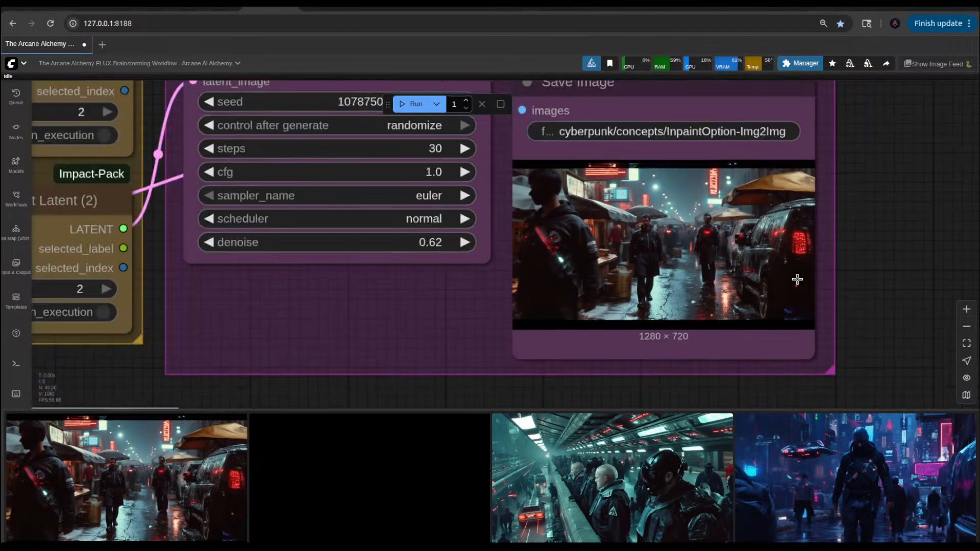
pyautogui.scroll(-5, 455, 375)
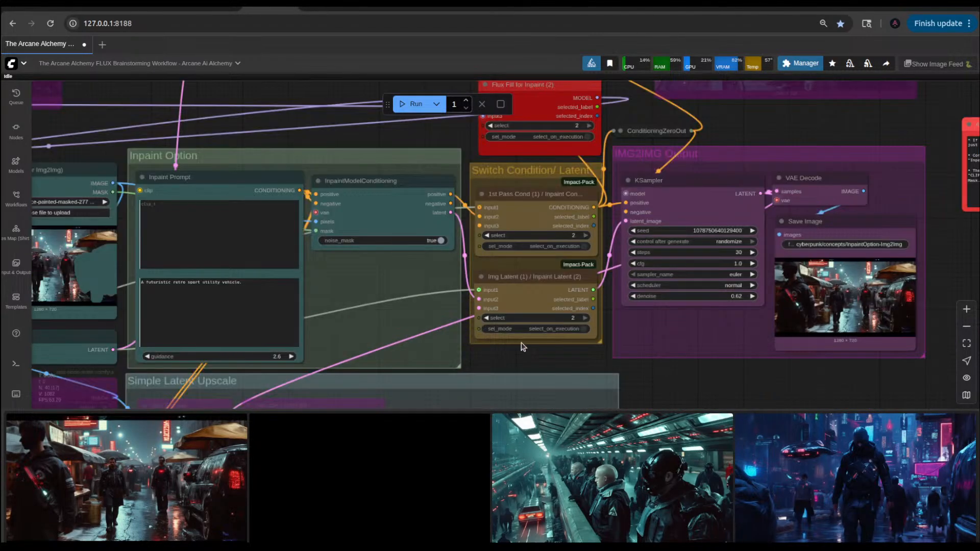
pyautogui.moveTo(533, 363); pyautogui.dragTo(692, 336)
pyautogui.scroll(-3, 565, 459)
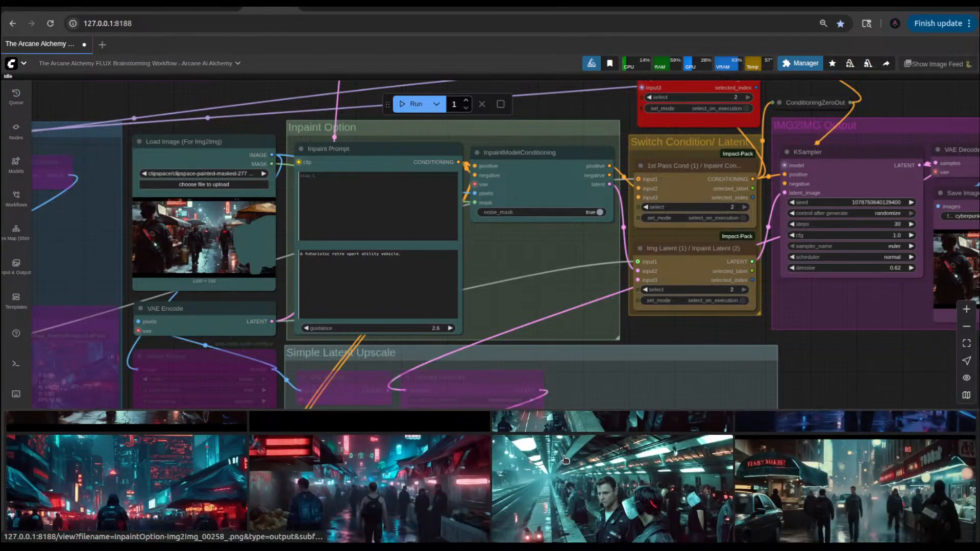
pyautogui.scroll(2, 565, 459)
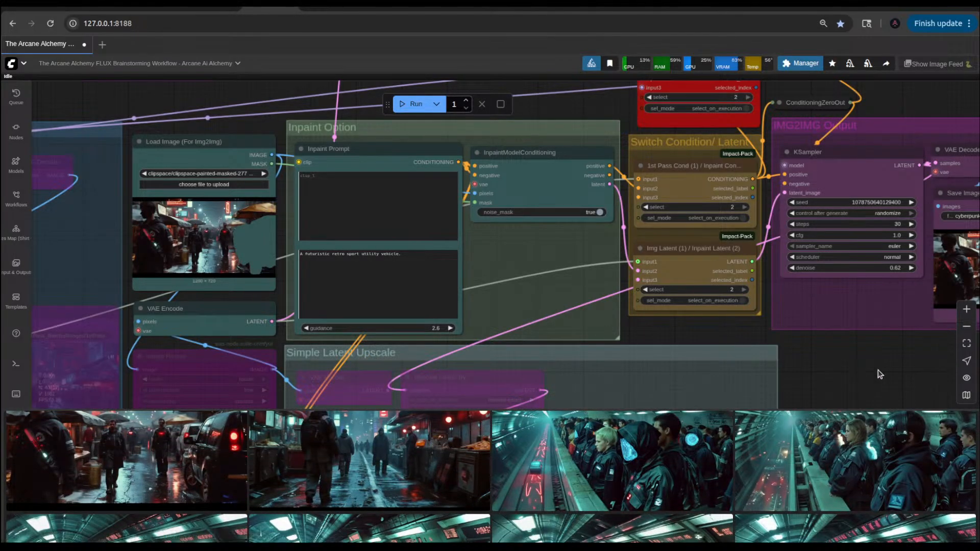
# Step: Set the denoise of the IMG2IMG Output KSampler to 0.83 and queue the inpaint workflow
pyautogui.moveTo(879, 372); pyautogui.dragTo(518, 394)
pyautogui.scroll(2, 581, 320)
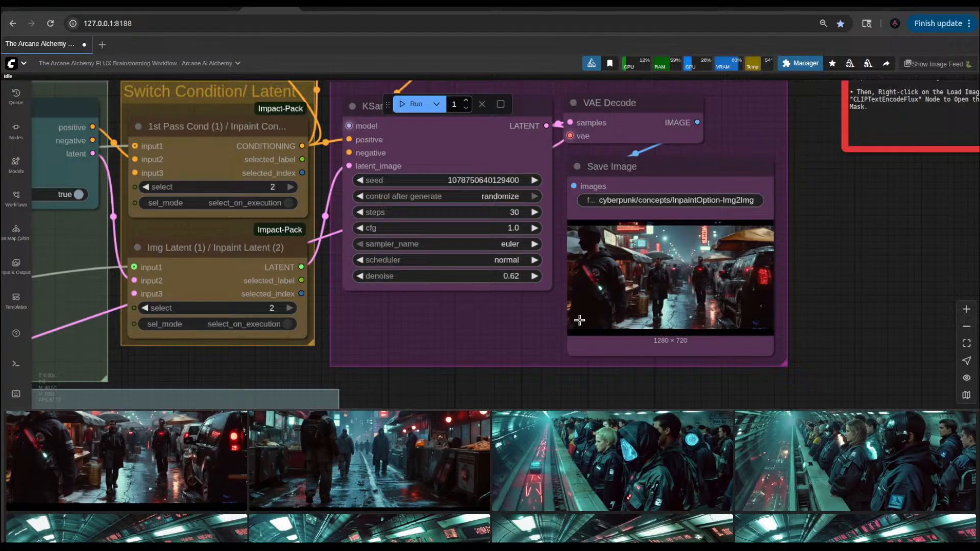
pyautogui.click(530, 277)
pyautogui.click(530, 276)
pyautogui.click(531, 277)
pyautogui.click(531, 277)
pyautogui.click(530, 277)
pyautogui.click(530, 276)
pyautogui.click(531, 277)
pyautogui.click(530, 276)
pyautogui.click(531, 276)
pyautogui.click(530, 277)
pyautogui.click(530, 277)
pyautogui.click(531, 276)
pyautogui.click(531, 277)
pyautogui.click(531, 277)
pyautogui.click(531, 277)
pyautogui.click(530, 277)
pyautogui.click(531, 277)
pyautogui.click(531, 277)
pyautogui.hotkey('ctrl', 'Return')
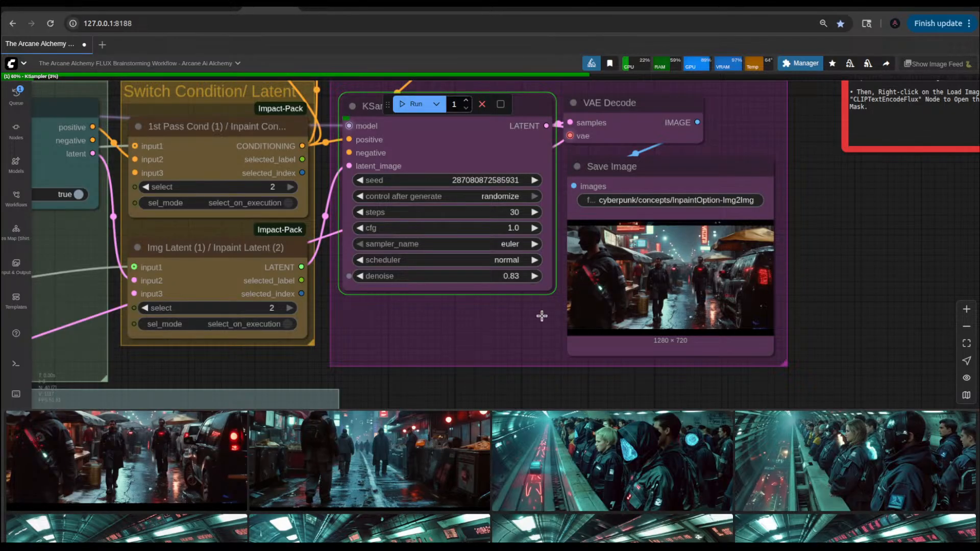
# Step: Inspect the vehicle in the Save Image preview and set the KSampler denoise to 0.92
pyautogui.scroll(10, 711, 308)
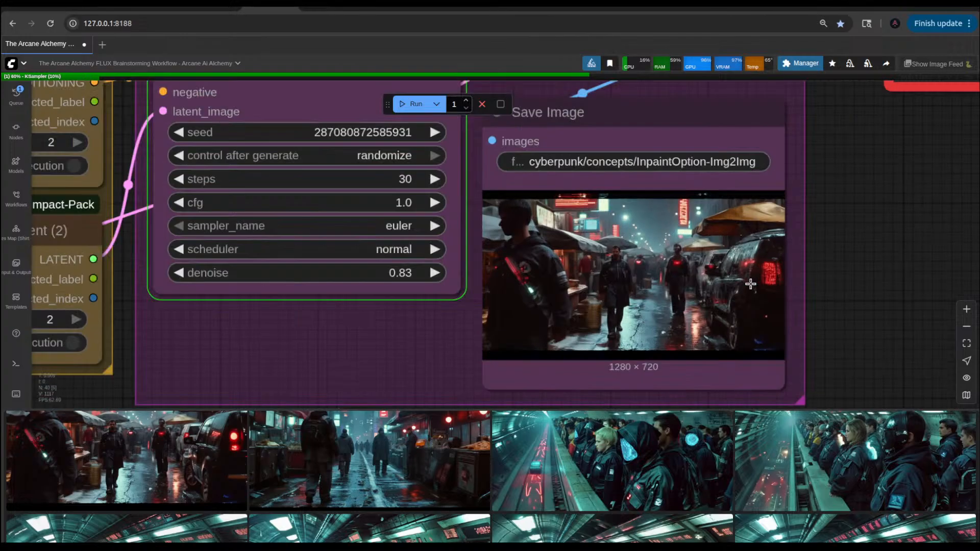
pyautogui.scroll(-10, 750, 284)
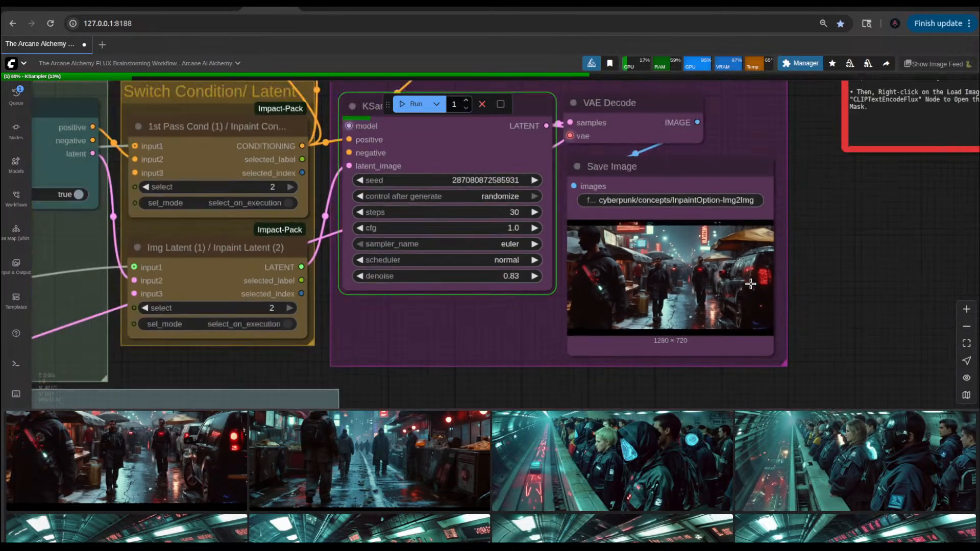
pyautogui.click(533, 275)
pyautogui.scroll(-5, 533, 275)
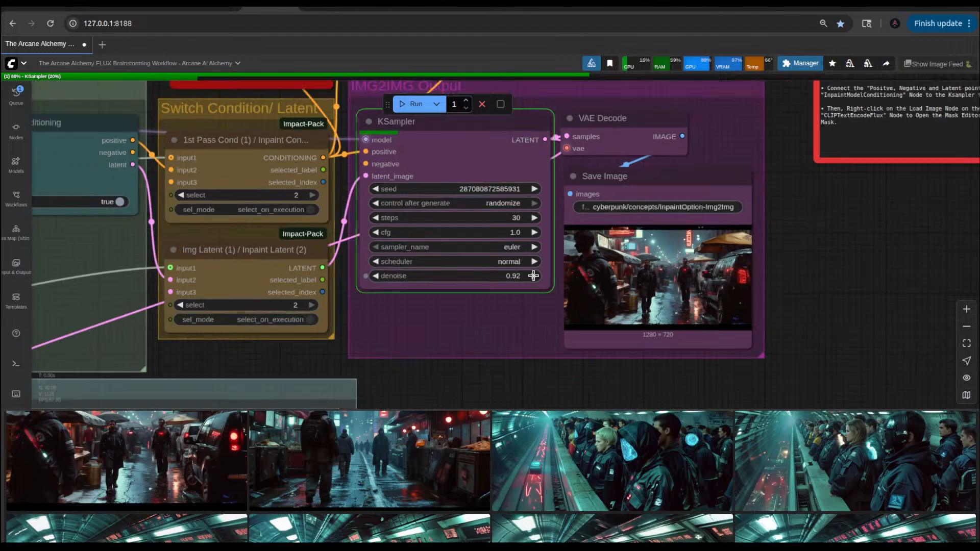
pyautogui.scroll(-5, 568, 363)
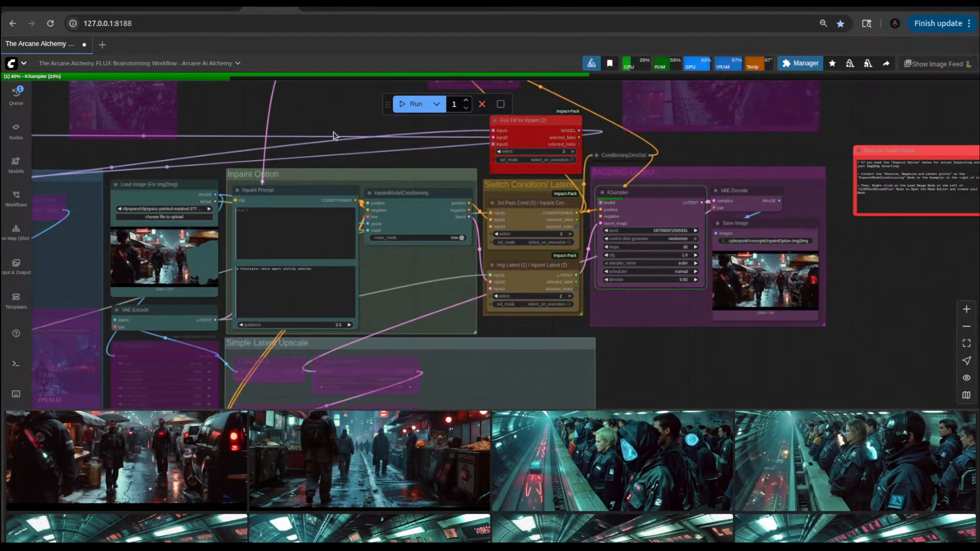
pyautogui.moveTo(334, 134); pyautogui.dragTo(740, 251)
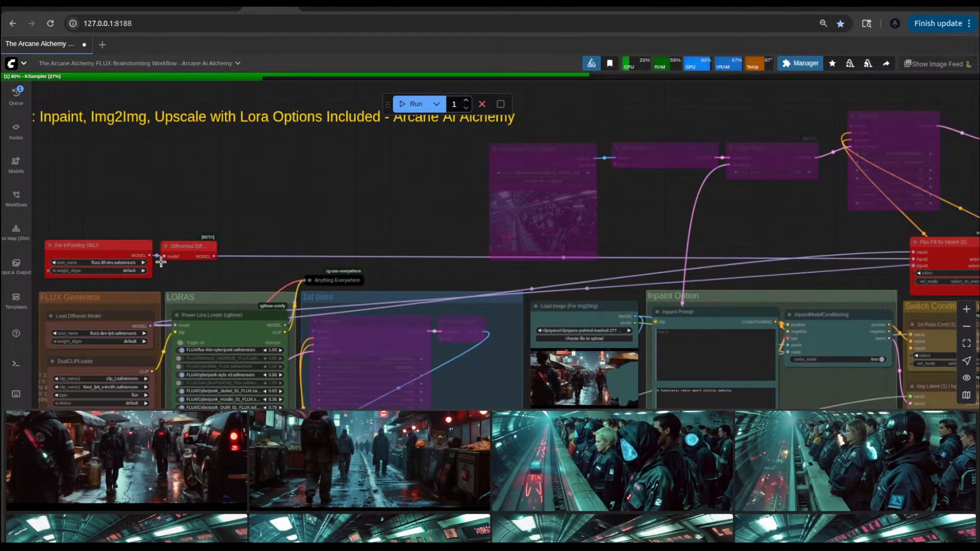
pyautogui.moveTo(776, 241); pyautogui.dragTo(423, 174)
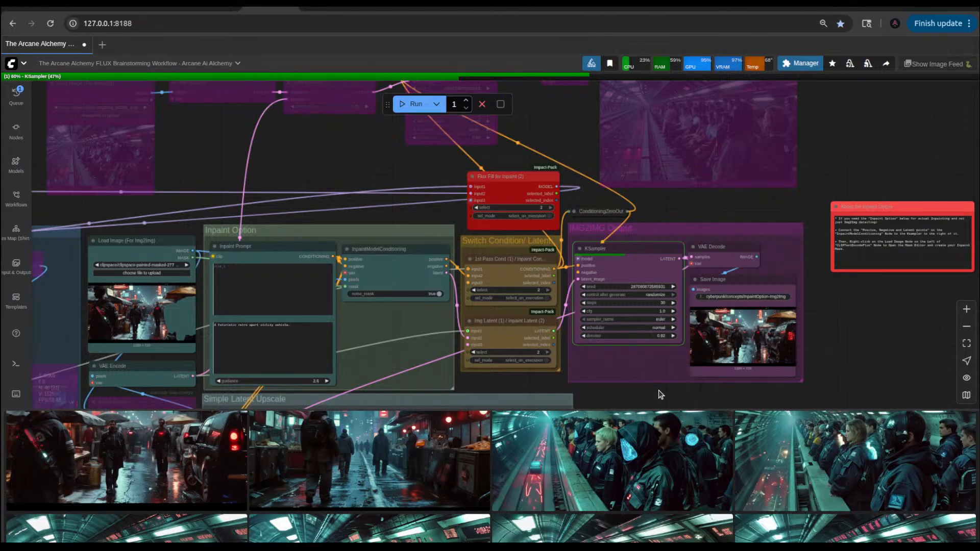
pyautogui.moveTo(661, 394); pyautogui.dragTo(598, 377)
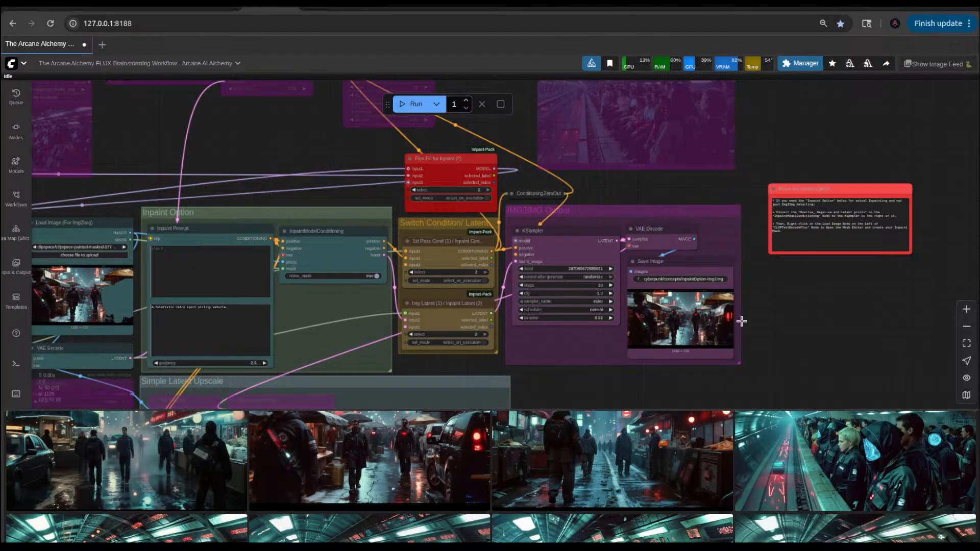
# Step: Inspect the vehicle in the Save Image preview, set the IMG2IMG Output KSampler's denoise to 0.95 and queue the workflow
pyautogui.scroll(10, 757, 327)
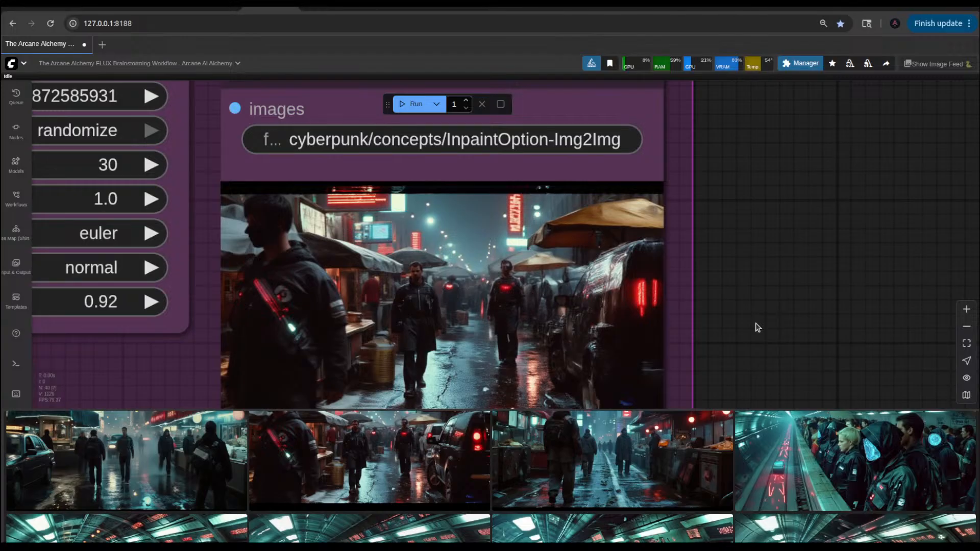
pyautogui.moveTo(748, 319); pyautogui.dragTo(794, 286)
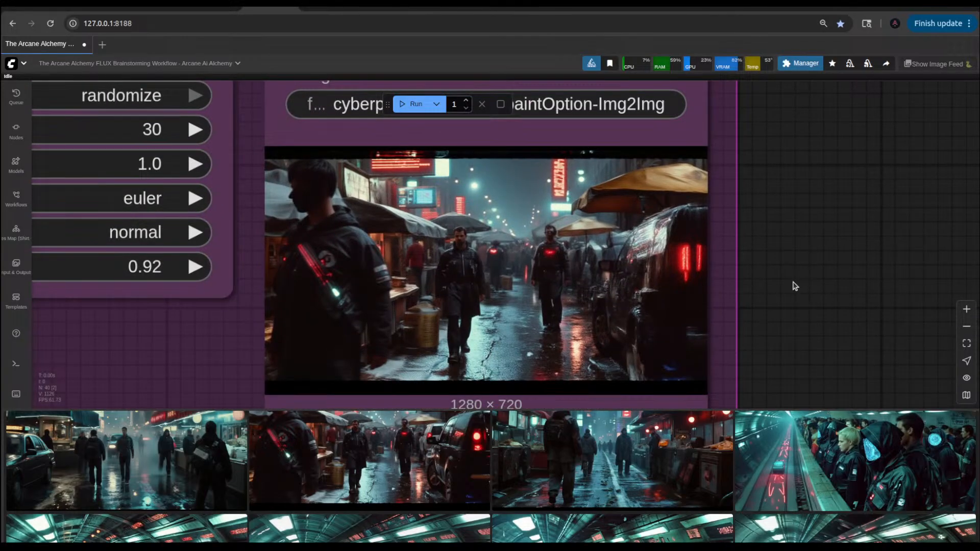
pyautogui.scroll(-4, 801, 271)
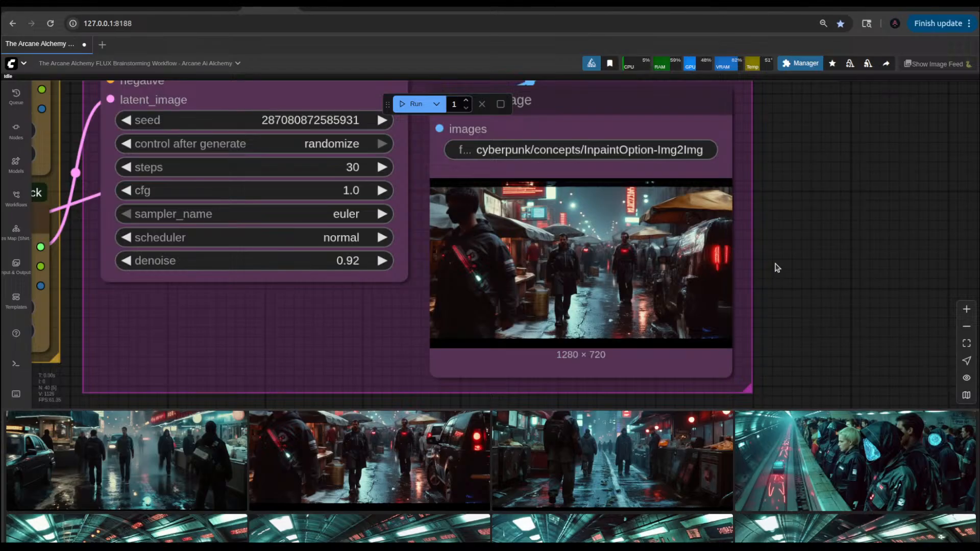
pyautogui.scroll(4, 682, 434)
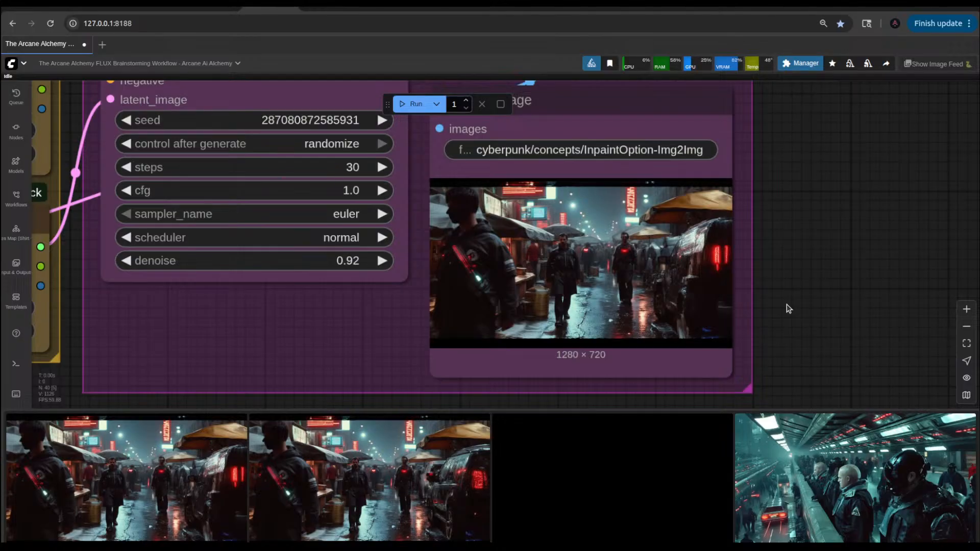
pyautogui.scroll(5, 786, 304)
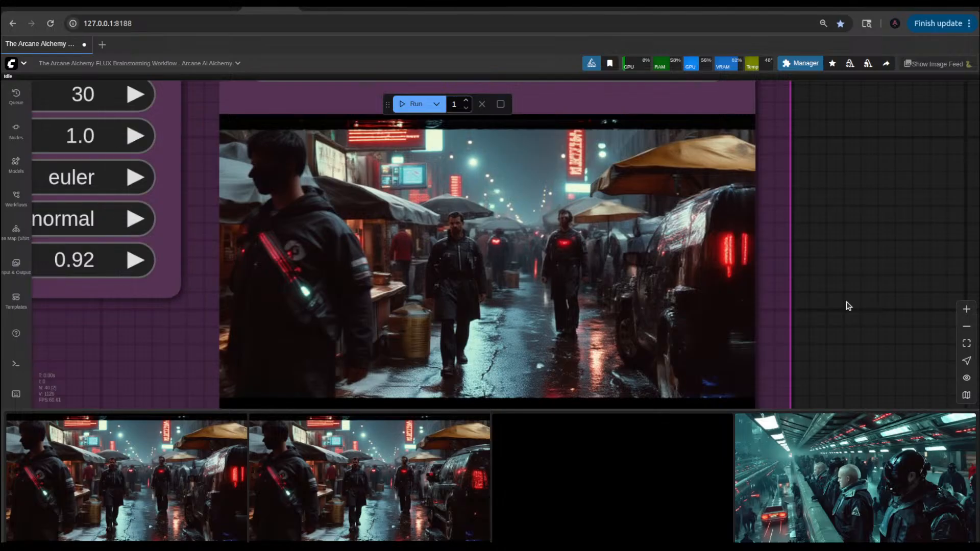
pyautogui.scroll(-10, 847, 305)
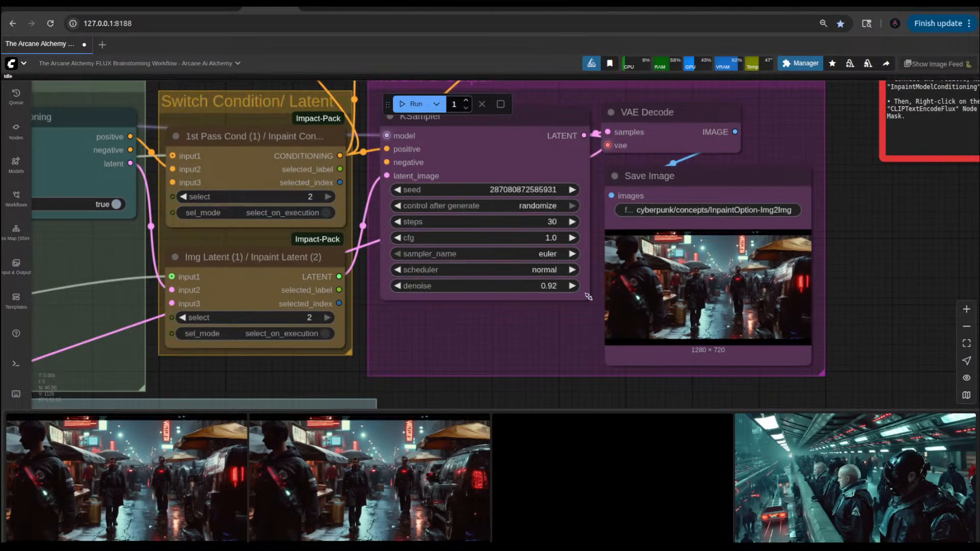
pyautogui.click(571, 285)
pyautogui.click(571, 285)
pyautogui.click(571, 285)
pyautogui.click(414, 104)
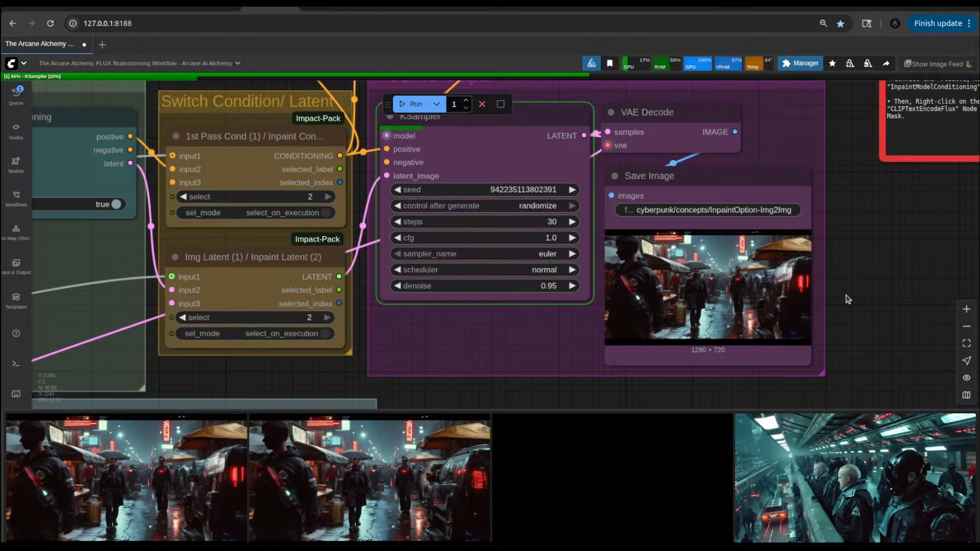
# Step: Raise the denoise of the IMG2IMG Output KSampler to 1.00
pyautogui.click(570, 285)
pyautogui.scroll(10, 856, 283)
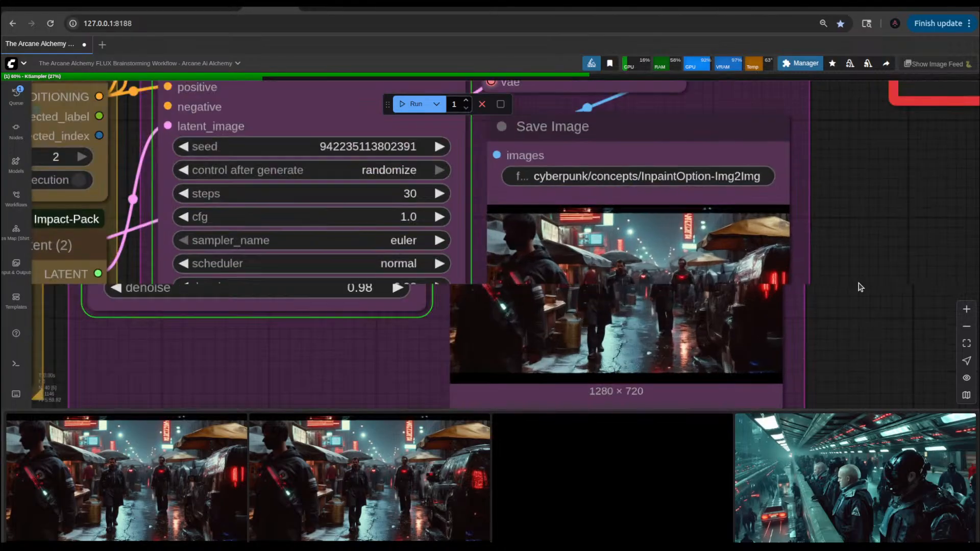
pyautogui.scroll(2, 812, 287)
pyautogui.scroll(-6, 812, 287)
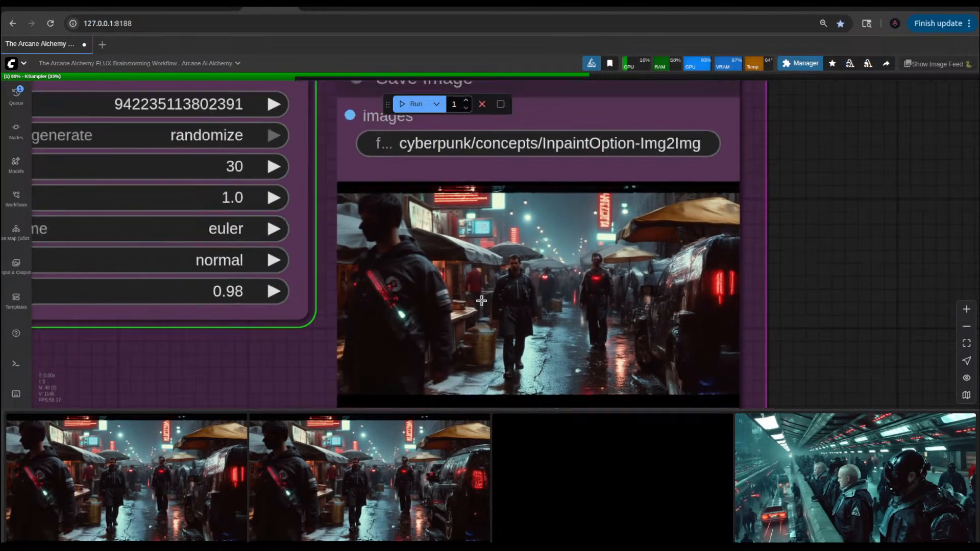
pyautogui.click(288, 295)
pyautogui.click(288, 295)
pyautogui.scroll(-6, 820, 231)
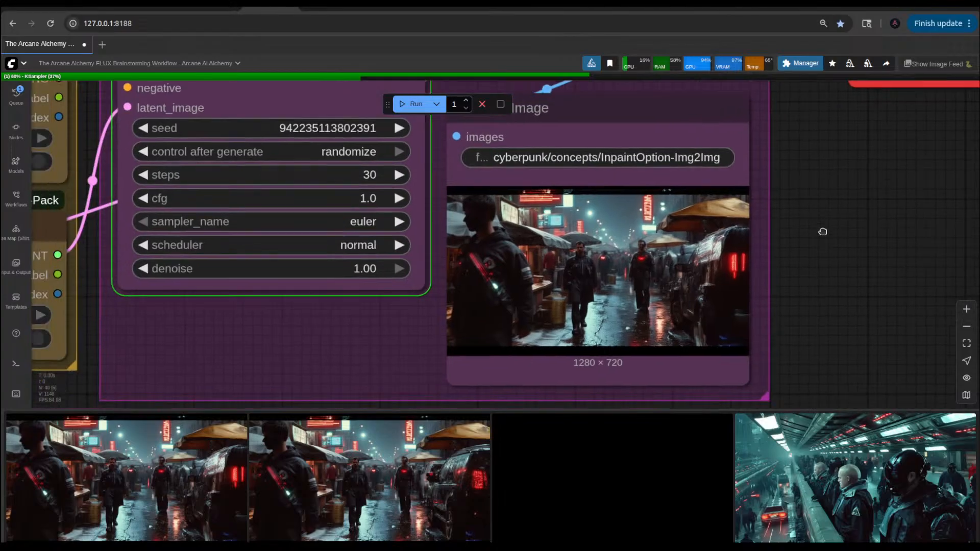
# Step: Insert "rain soaked" between "futuristic" and "retro" in the Inpaint Prompt text
pyautogui.moveTo(473, 355); pyautogui.dragTo(923, 387)
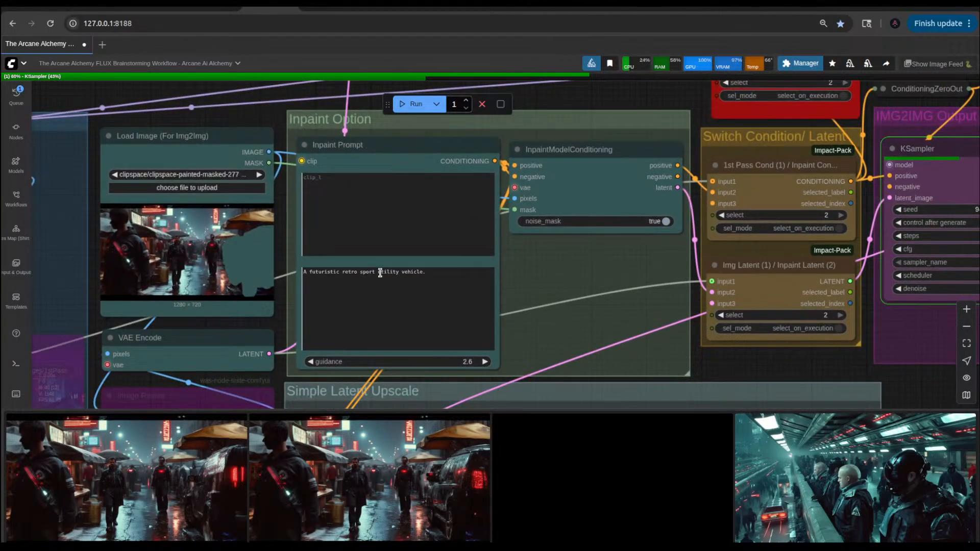
pyautogui.scroll(3, 385, 284)
pyautogui.click(441, 270)
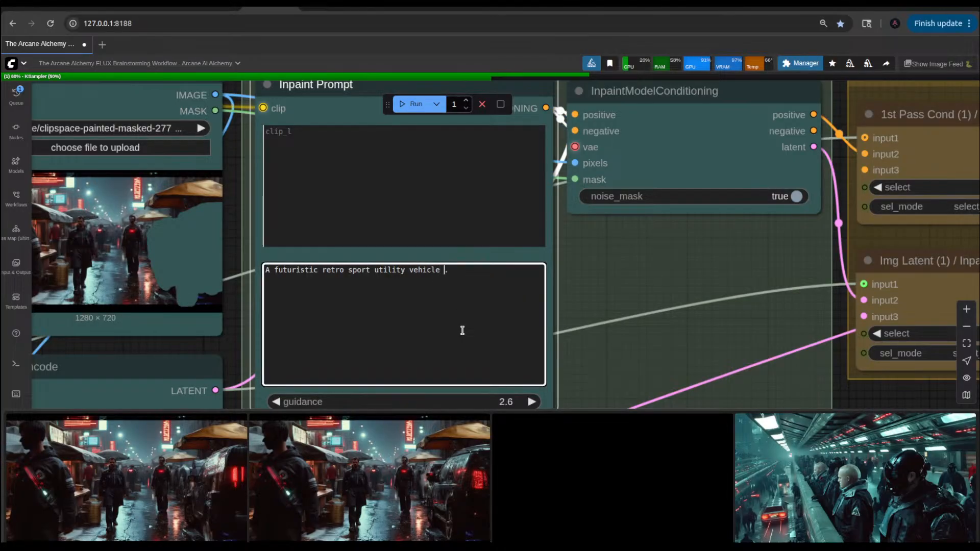
pyautogui.press('BackSpace')
pyautogui.press('Left')
pyautogui.press('Left')
pyautogui.press('Left')
pyautogui.press('Left')
pyautogui.press('Left')
pyautogui.press('Left')
pyautogui.press('Left')
pyautogui.press('Left')
pyautogui.press('Left')
pyautogui.press('Left')
pyautogui.press('Left')
pyautogui.press('Left')
pyautogui.press('Left')
pyautogui.press('Left')
pyautogui.press('Left')
pyautogui.press('Left')
pyautogui.press('Left')
pyautogui.press('Left')
pyautogui.press('Left')
pyautogui.press('Left')
pyautogui.press('Left')
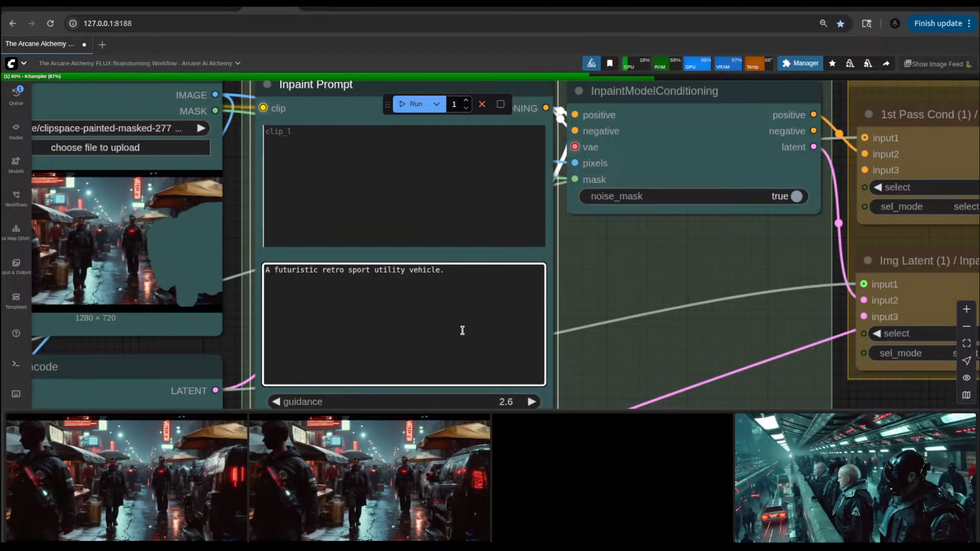
pyautogui.write('rains')
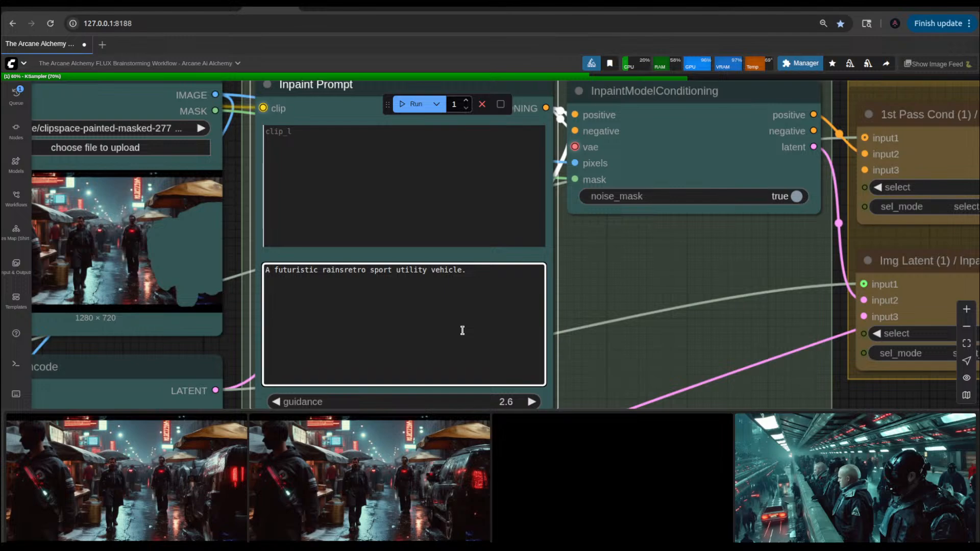
pyautogui.write('oac')
pyautogui.press('BackSpace')
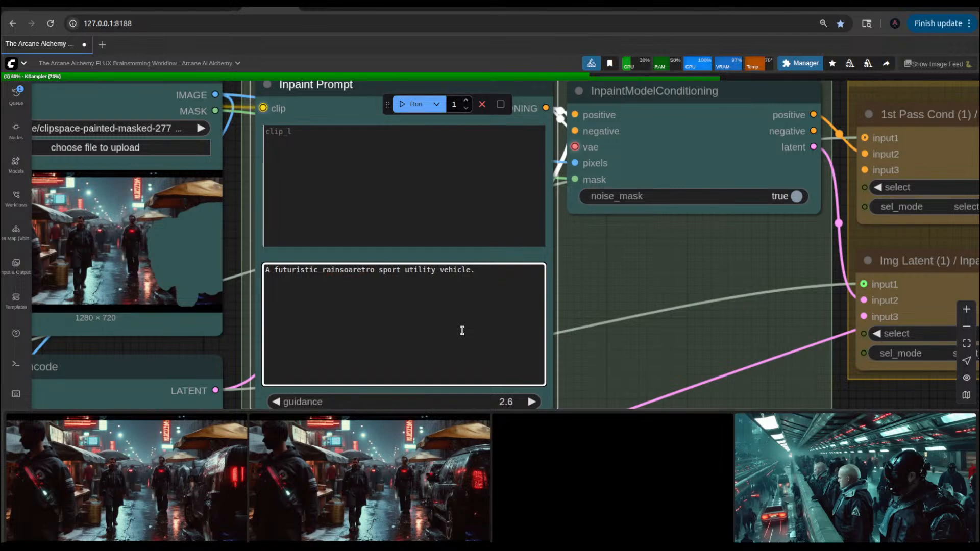
pyautogui.write('ked')
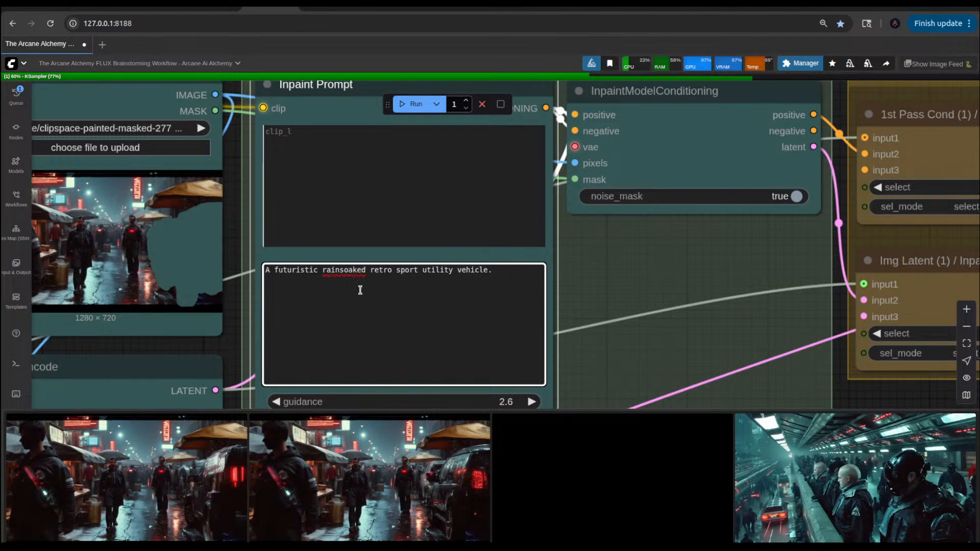
pyautogui.click(341, 269)
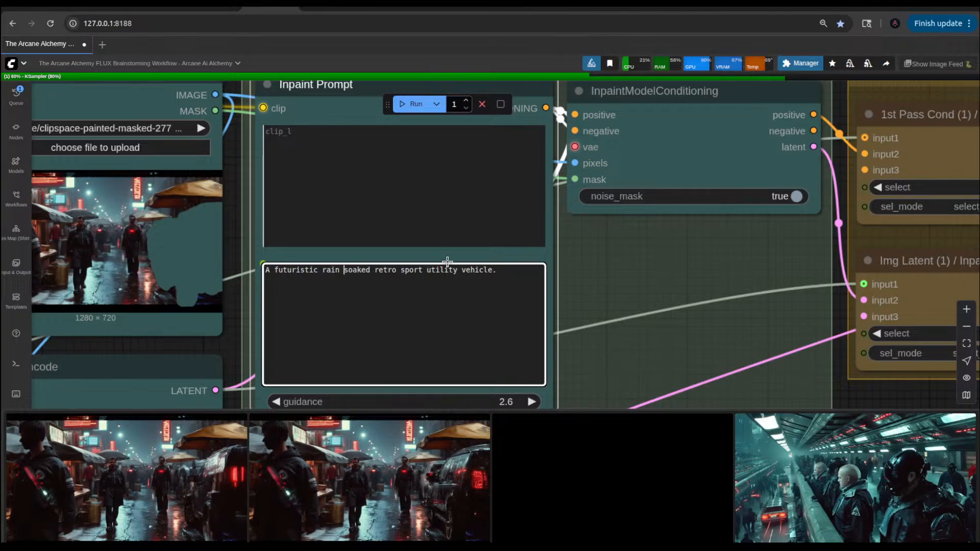
# Step: Add "styled" after "retro" in the Inpaint Prompt so it reads "retro styled sport utility vehicle."
pyautogui.click(395, 268)
pyautogui.write('styled')
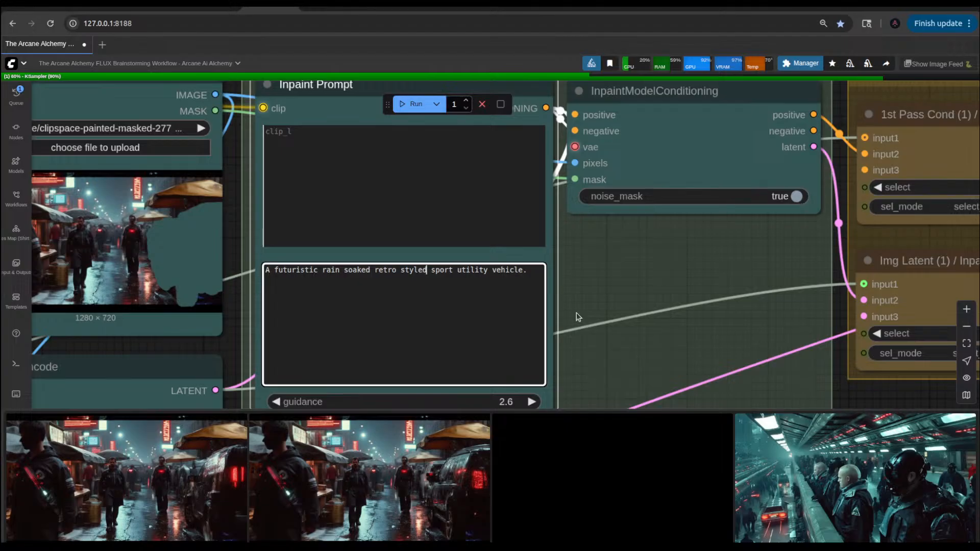
pyautogui.click(530, 270)
pyautogui.scroll(-5, 618, 269)
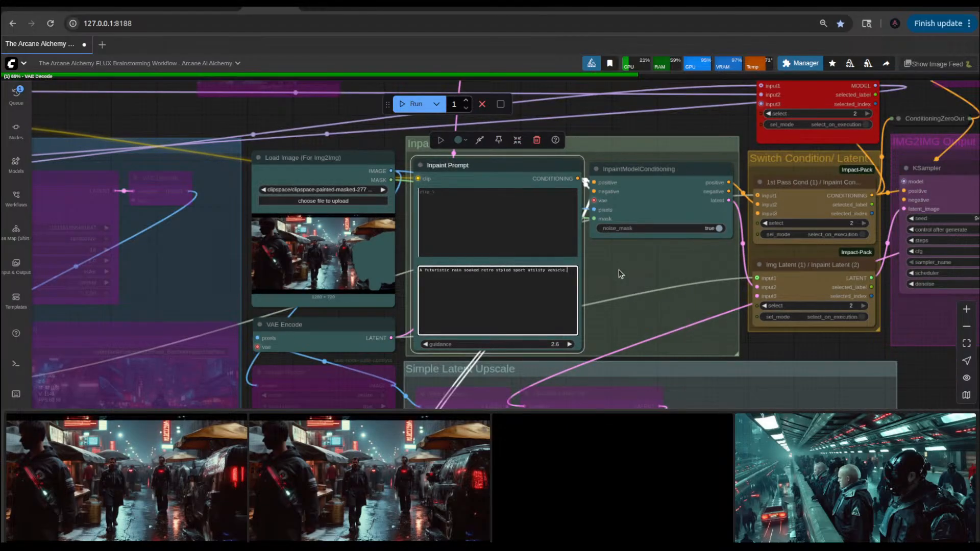
# Step: Queue the workflow with the reworded prompt and view the newest image feed result enlarged
pyautogui.click(190, 472)
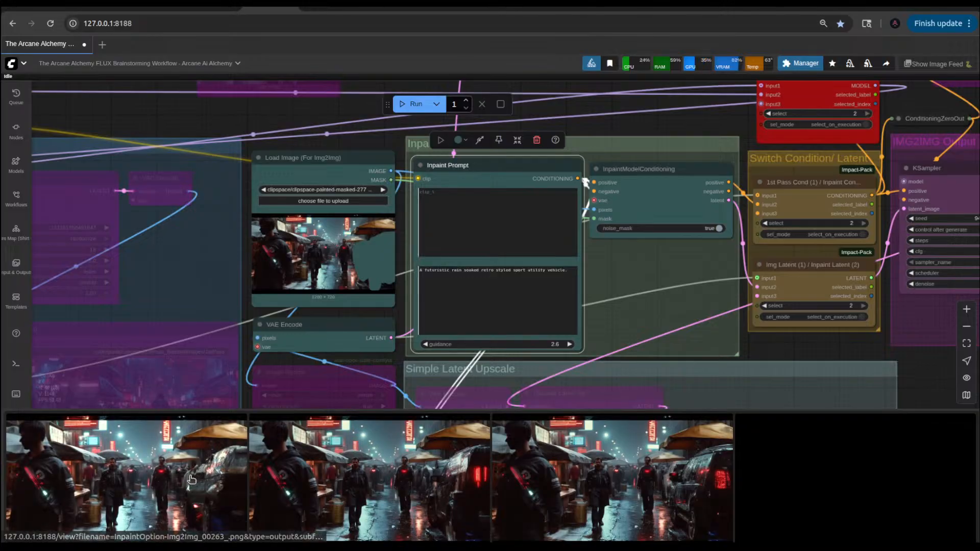
pyautogui.click(864, 344)
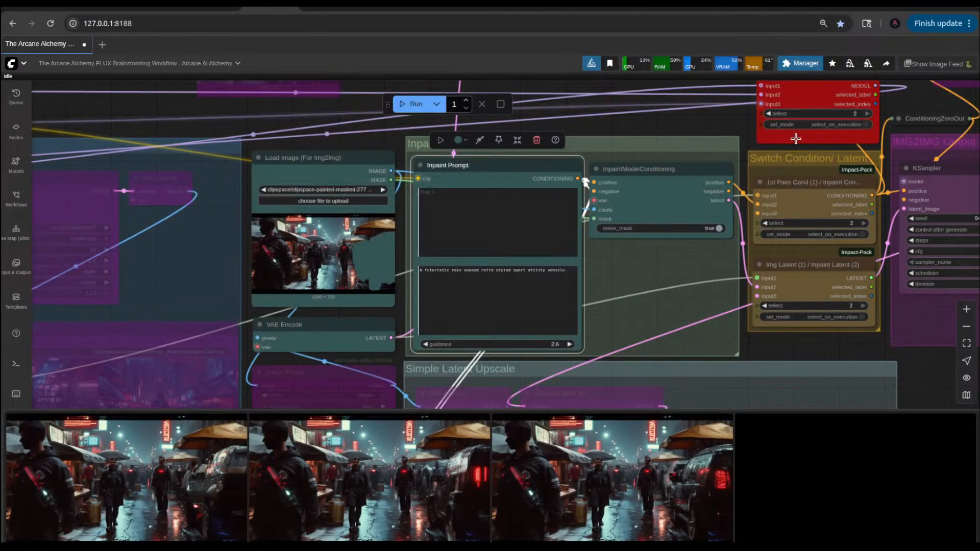
pyautogui.hotkey('ctrl', 'Return')
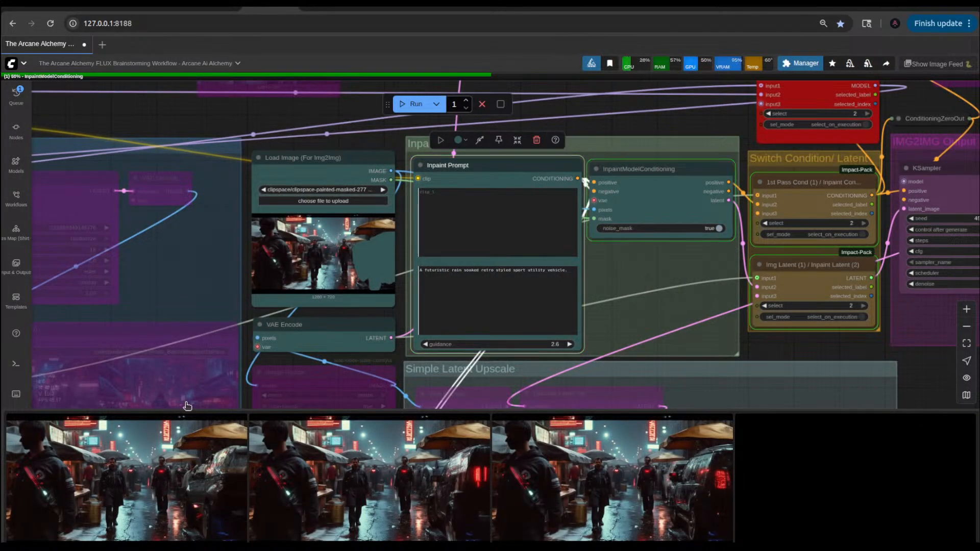
pyautogui.click(211, 474)
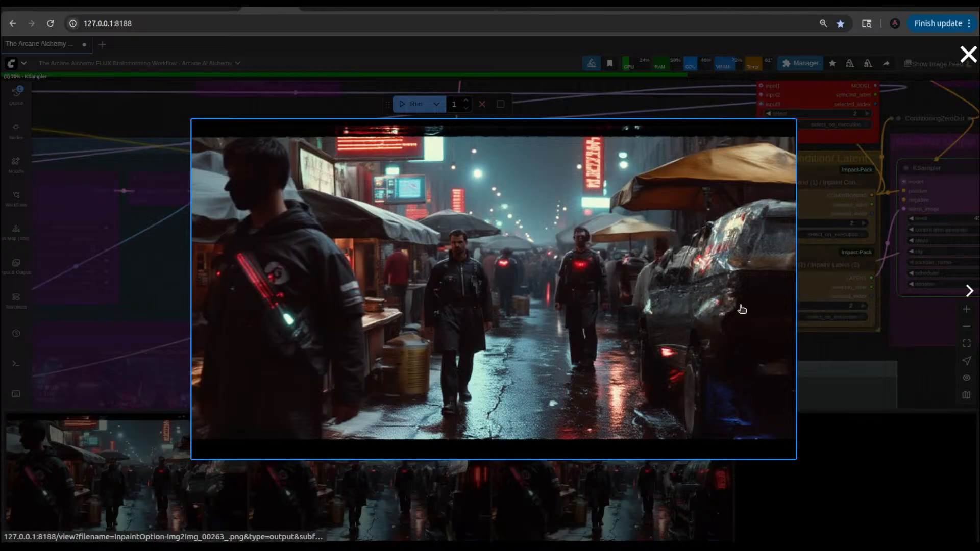
pyautogui.click(855, 342)
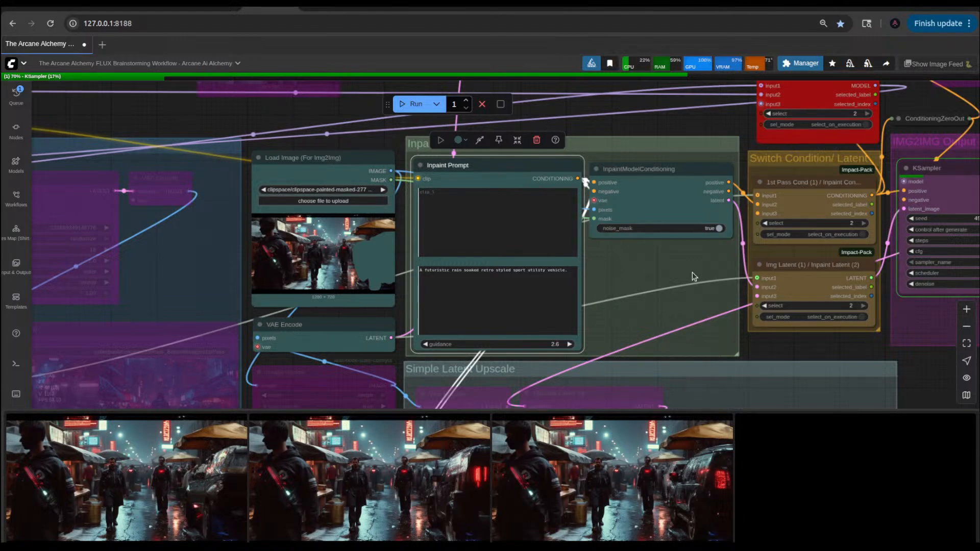
# Step: Look over the node graph and examine the vehicle in the IMG2IMG Output group's Save Image preview
pyautogui.scroll(-10, 699, 276)
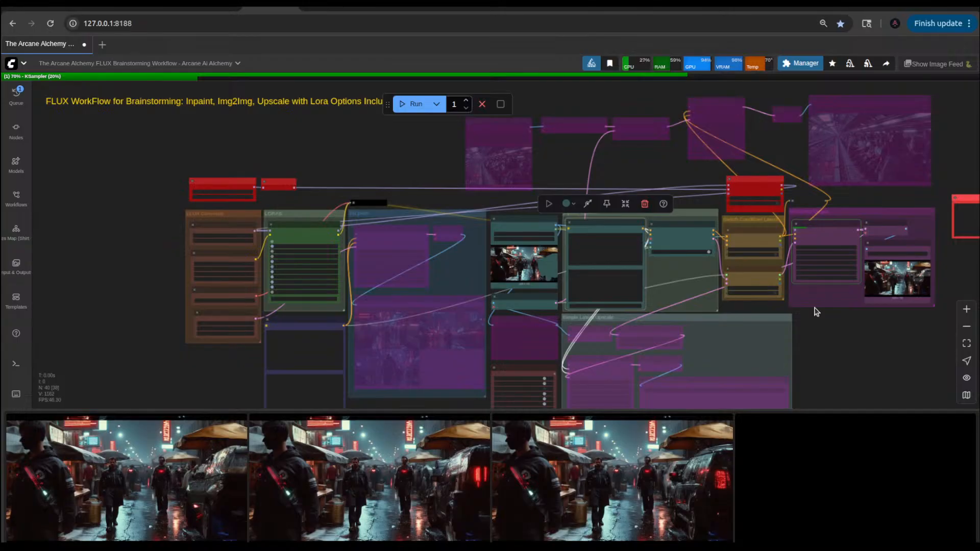
pyautogui.scroll(4, 815, 312)
pyautogui.scroll(2, 815, 311)
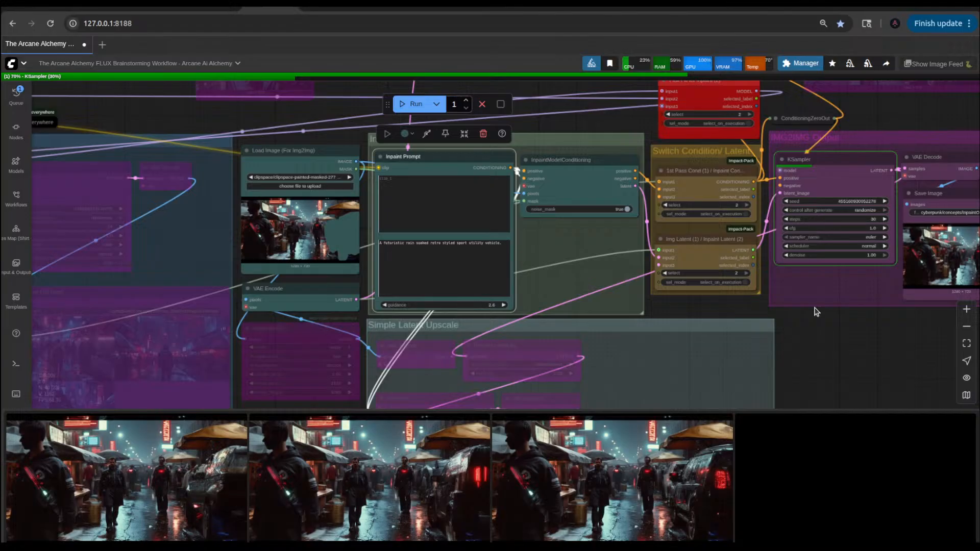
pyautogui.scroll(-5, 815, 311)
pyautogui.scroll(5, 664, 327)
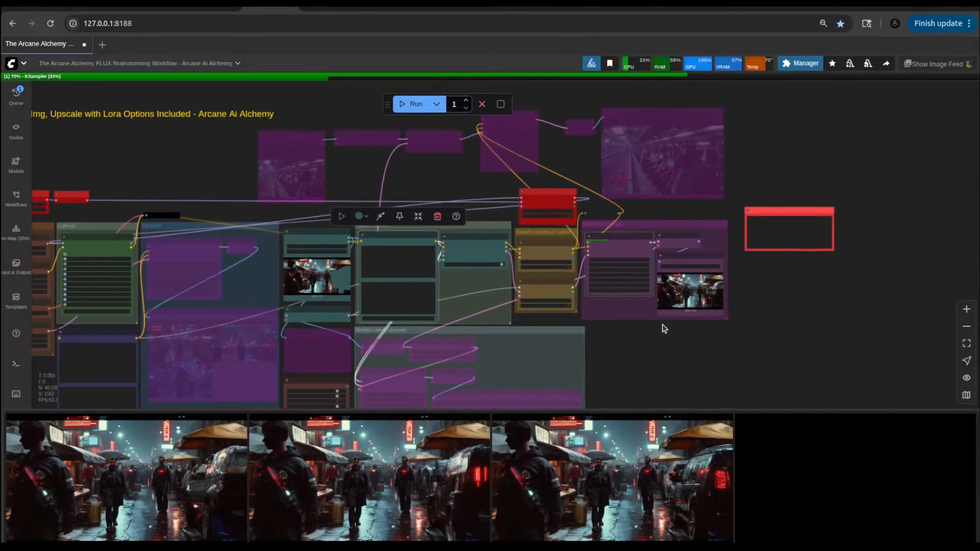
pyautogui.scroll(8, 718, 296)
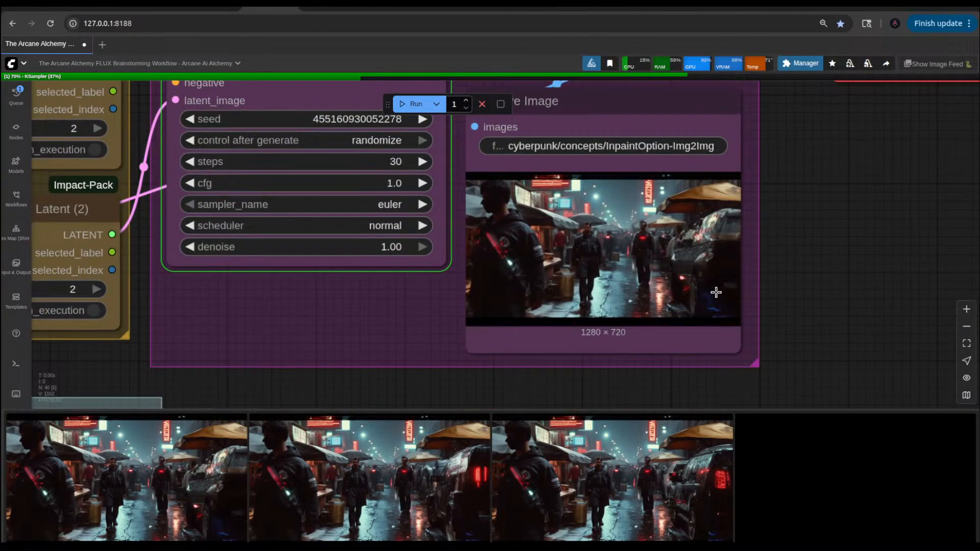
pyautogui.scroll(-8, 714, 291)
pyautogui.scroll(3, 640, 338)
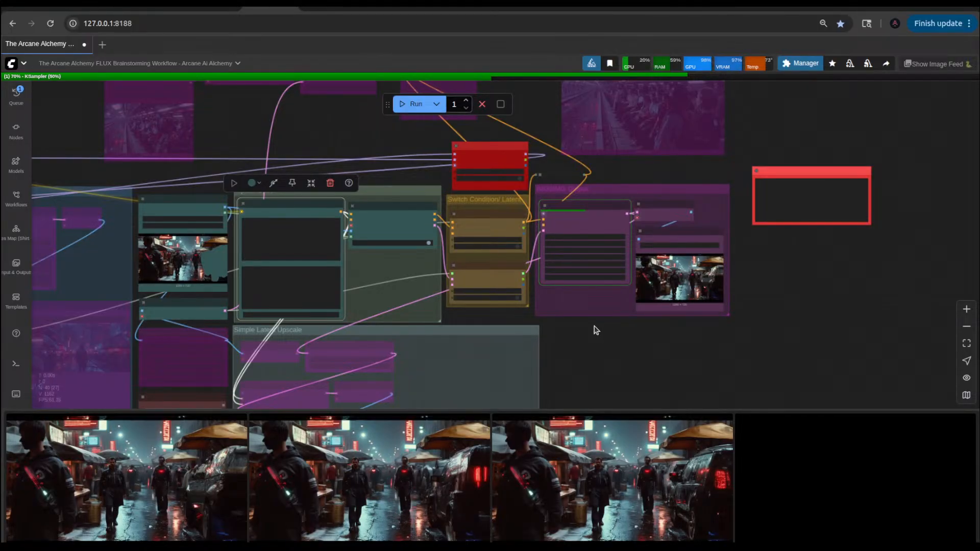
# Step: Hyphenate "retro-styled" and add a comma after "soaked" in the Inpaint Prompt text
pyautogui.moveTo(594, 329); pyautogui.dragTo(724, 340)
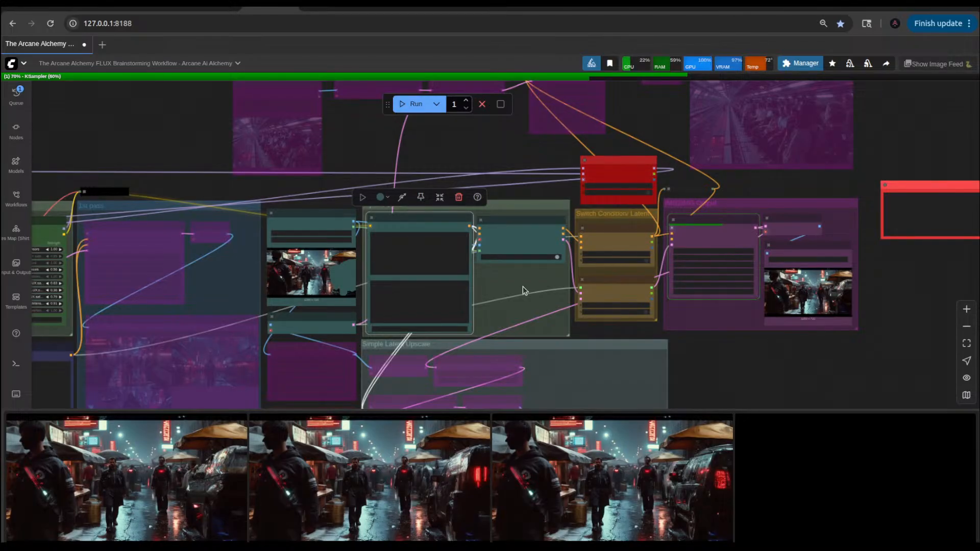
pyautogui.scroll(5, 457, 286)
pyautogui.scroll(5, 456, 286)
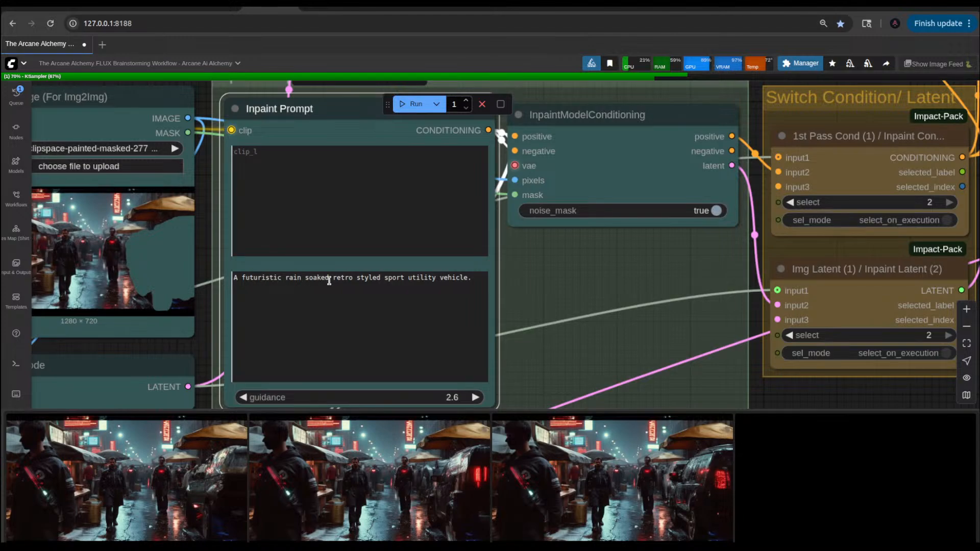
pyautogui.click(358, 278)
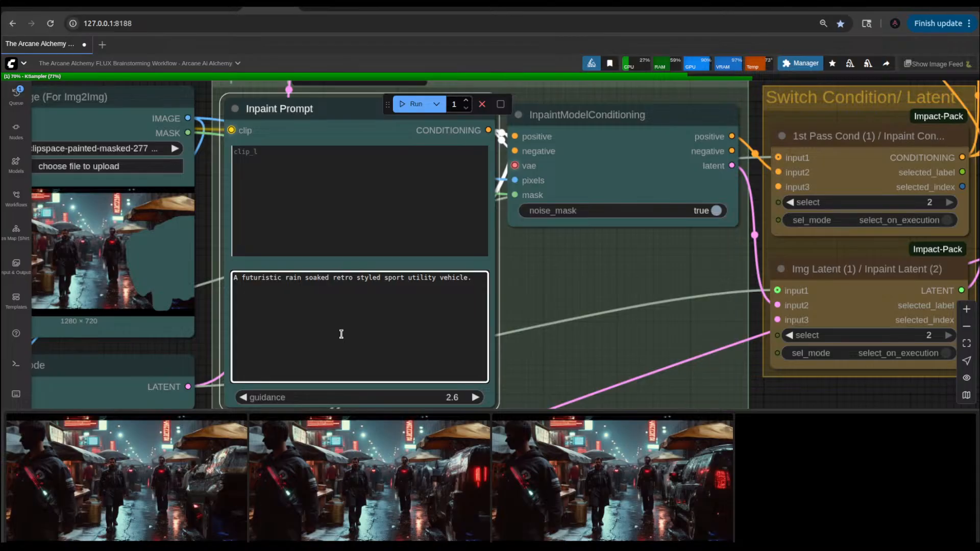
pyautogui.press('BackSpace')
pyautogui.write('-')
pyautogui.press('Left')
pyautogui.press('Left')
pyautogui.press('Left')
pyautogui.press('Left')
pyautogui.press('Left')
pyautogui.press('Left')
pyautogui.write(',')
# Step: Hyphenate "rain-soaked" and add a comma after "futuristic" in the Inpaint Prompt text
pyautogui.press('Left')
pyautogui.press('Left')
pyautogui.press('Left')
pyautogui.press('Left')
pyautogui.press('Left')
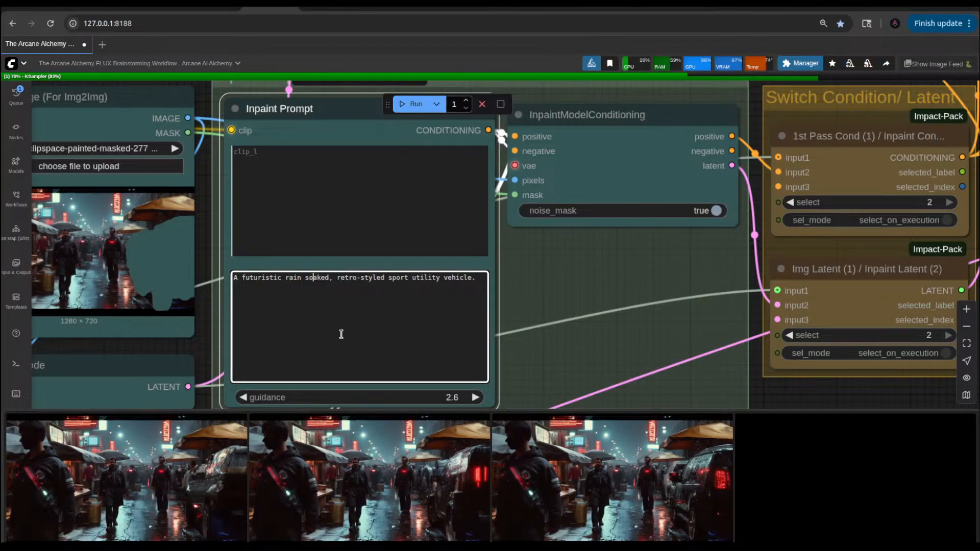
pyautogui.press('BackSpace')
pyautogui.write('-')
pyautogui.write(',')
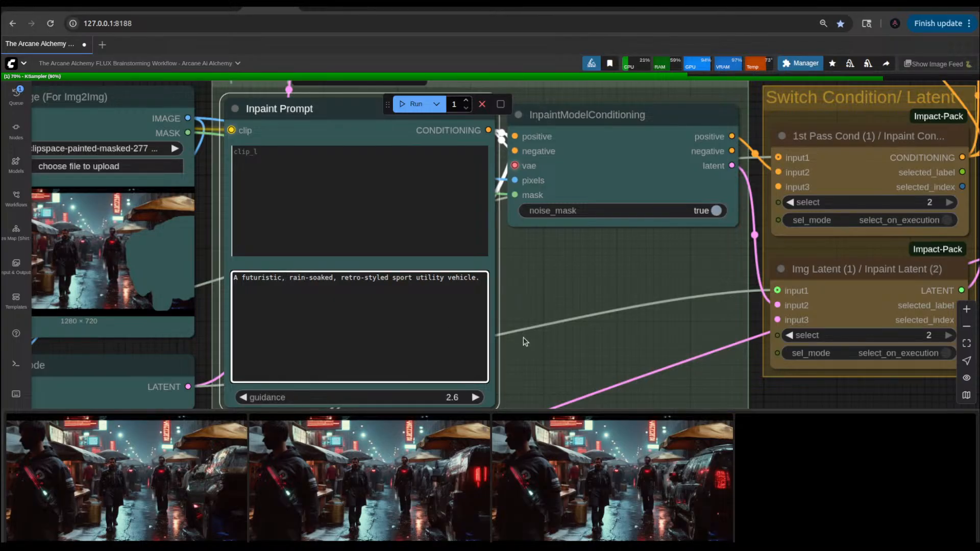
pyautogui.click(789, 386)
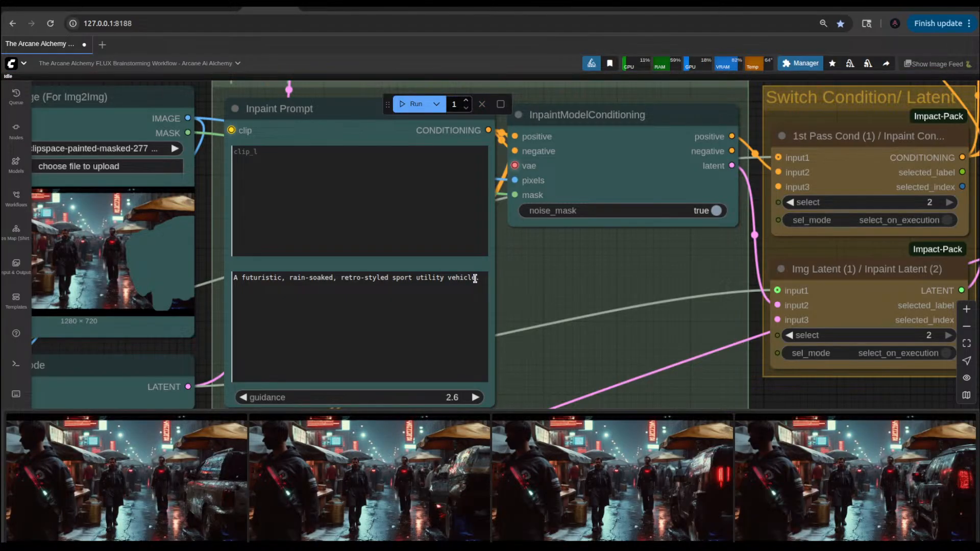
# Step: Replace "sport utility vehicle" with "alien spacecraft" in the Inpaint Prompt text and queue the workflow
pyautogui.tripleClick(474, 279)
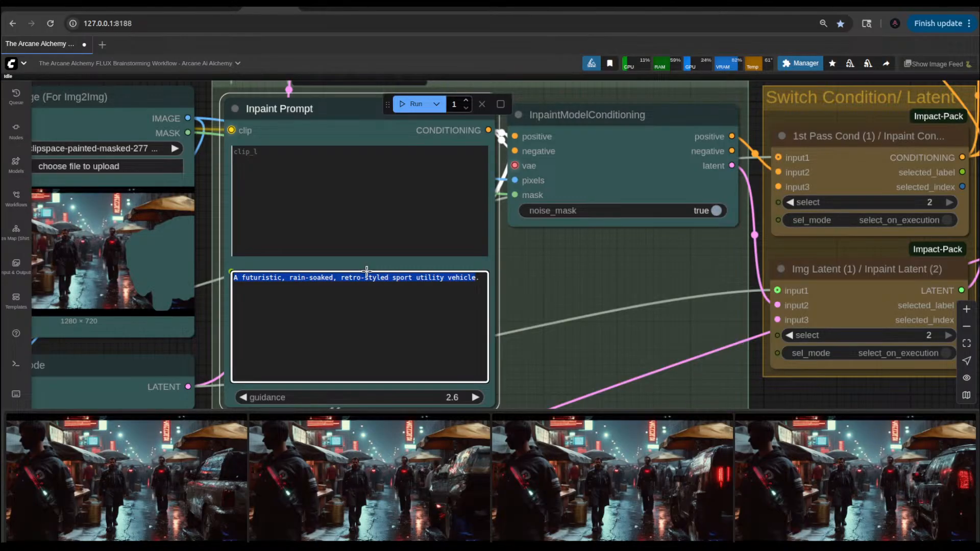
pyautogui.moveTo(366, 271); pyautogui.dragTo(392, 277)
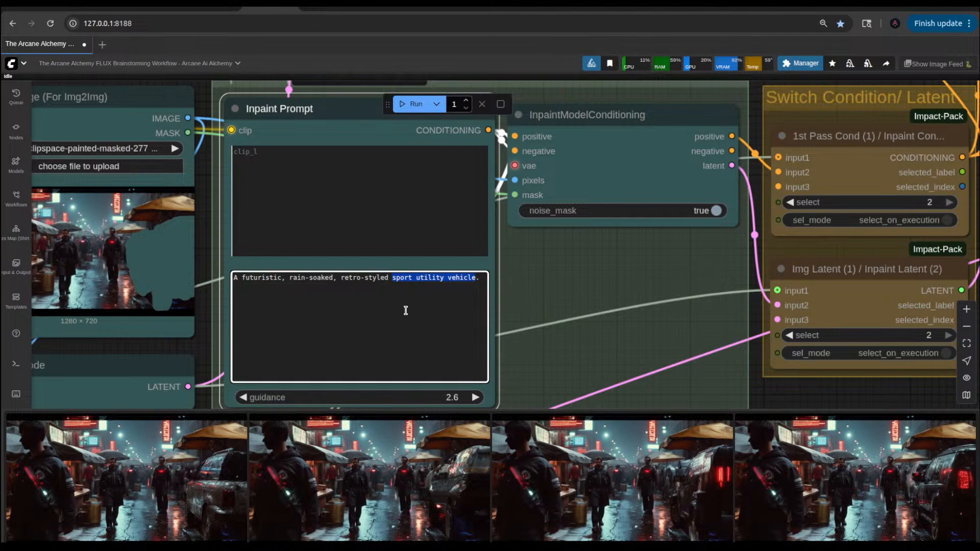
pyautogui.write('space')
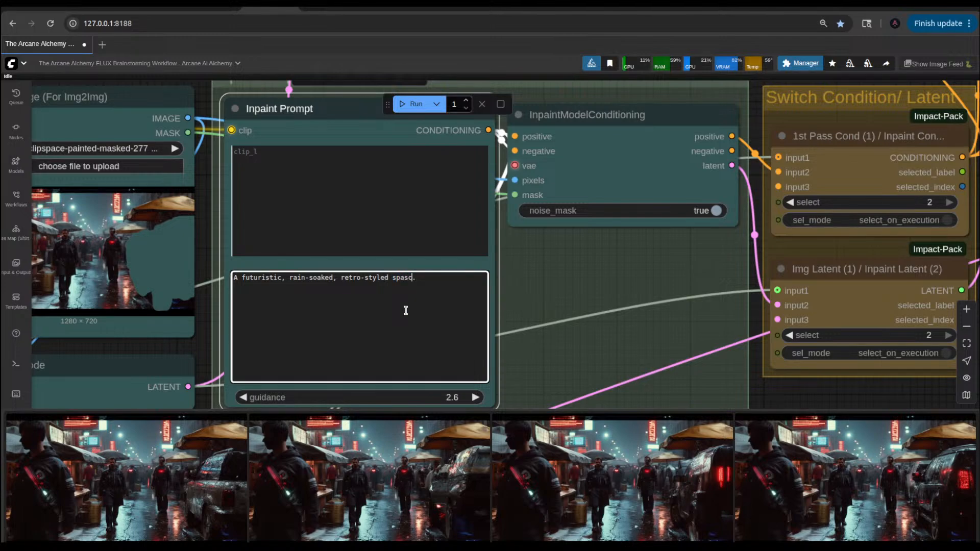
pyautogui.write('craft')
pyautogui.write('alien')
pyautogui.hotkey('ctrl', 'Return')
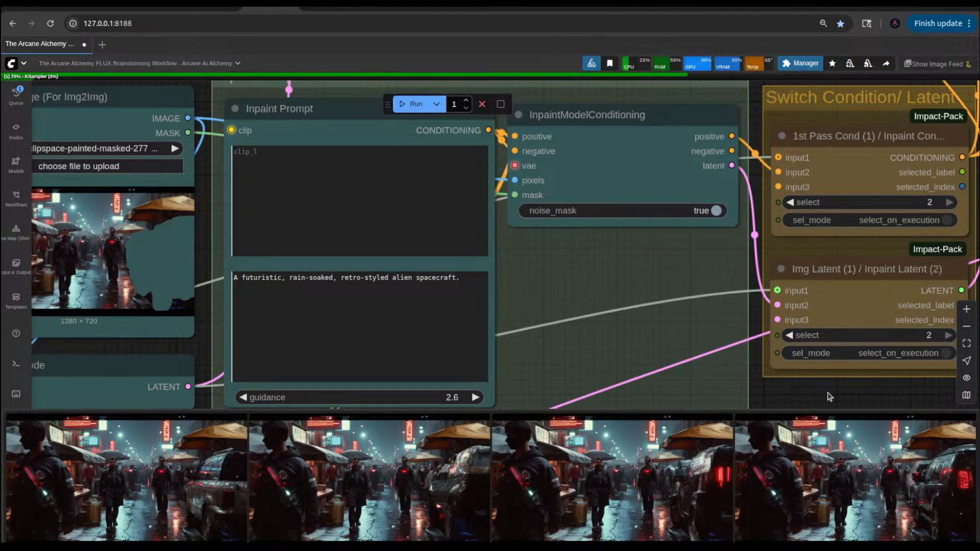
# Step: Examine the IMG2IMG Output group's Save Image preview and view the newest image feed result enlarged
pyautogui.scroll(-5, 826, 398)
pyautogui.moveTo(891, 406); pyautogui.dragTo(550, 338)
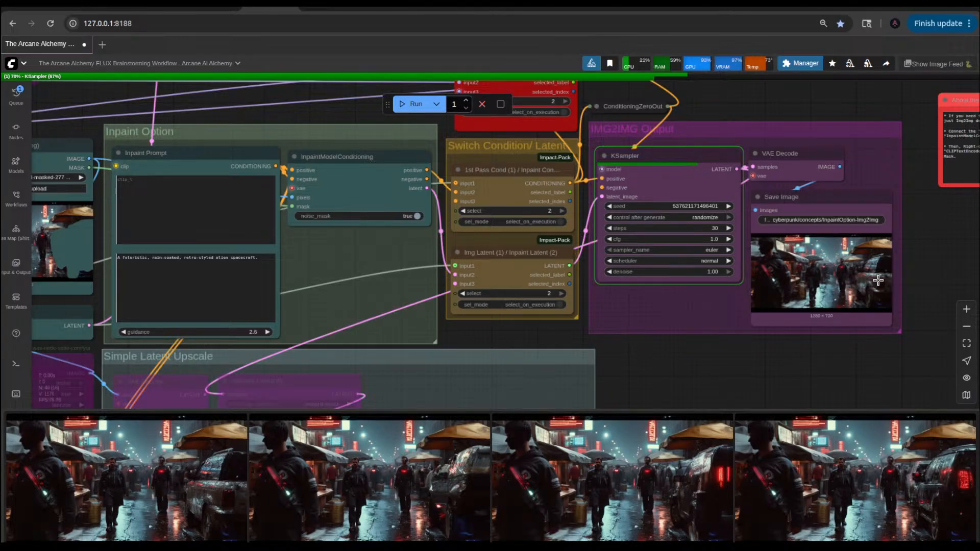
pyautogui.scroll(10, 878, 280)
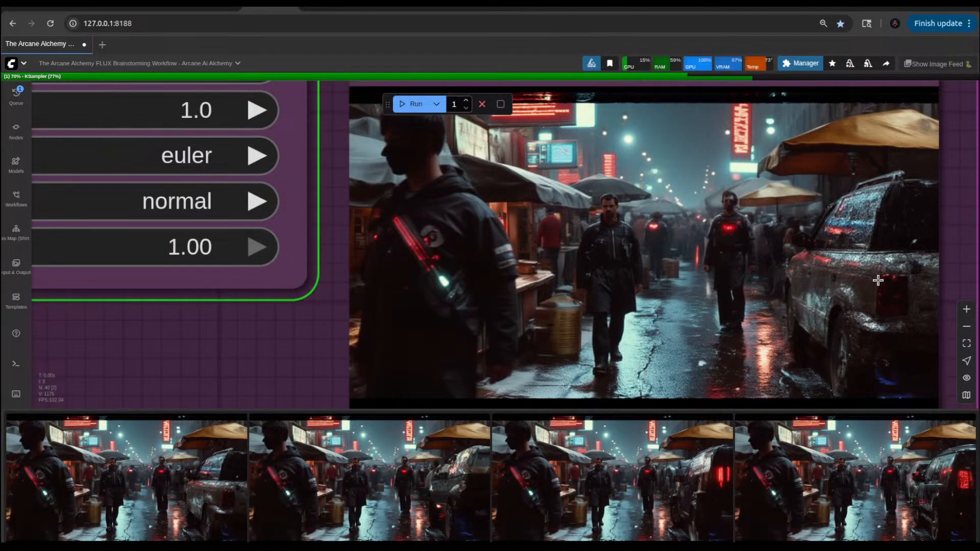
pyautogui.scroll(-10, 878, 280)
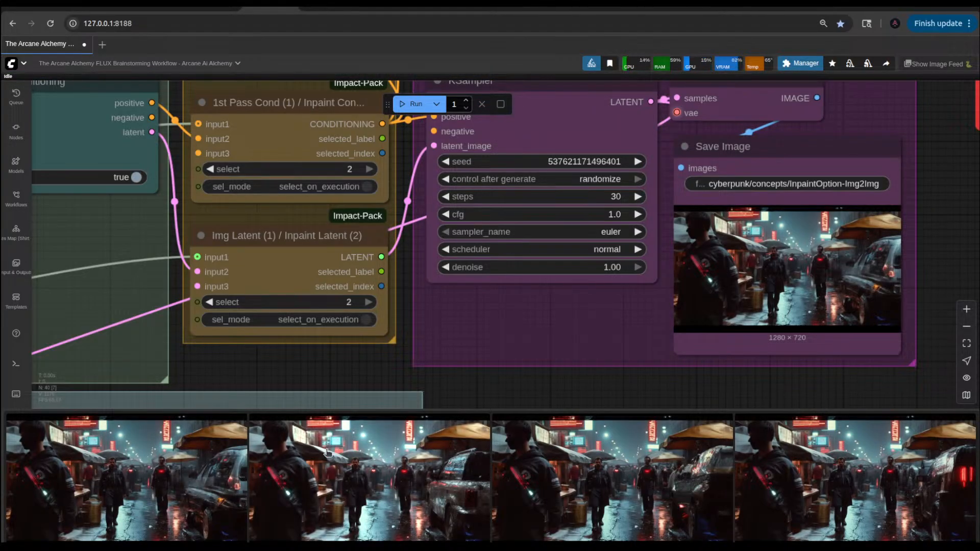
pyautogui.click(183, 477)
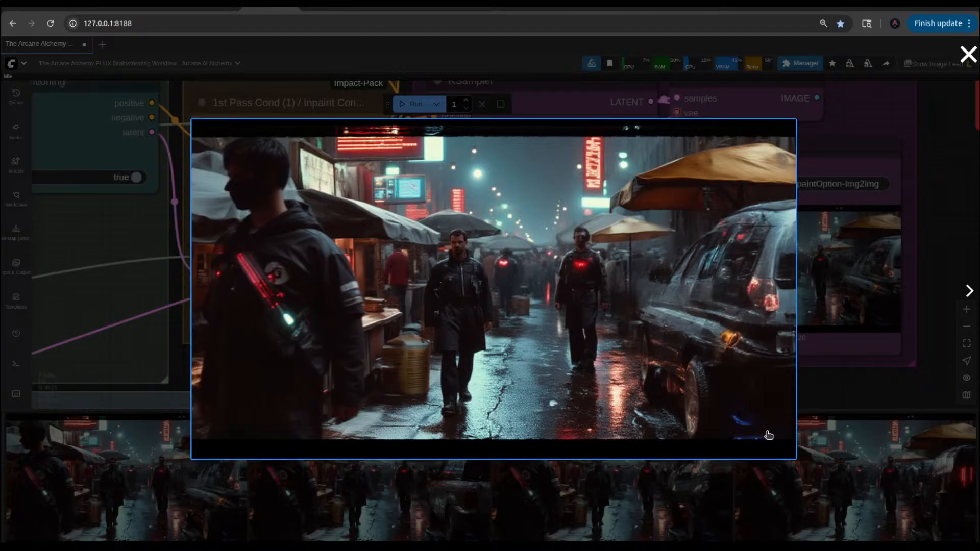
pyautogui.click(861, 383)
# Step: Look over the Simple Latent Upscale group, its incoming links and the neighbouring Fast Groups Bypasser node
pyautogui.scroll(-10, 860, 383)
pyautogui.moveTo(731, 394); pyautogui.dragTo(729, 246)
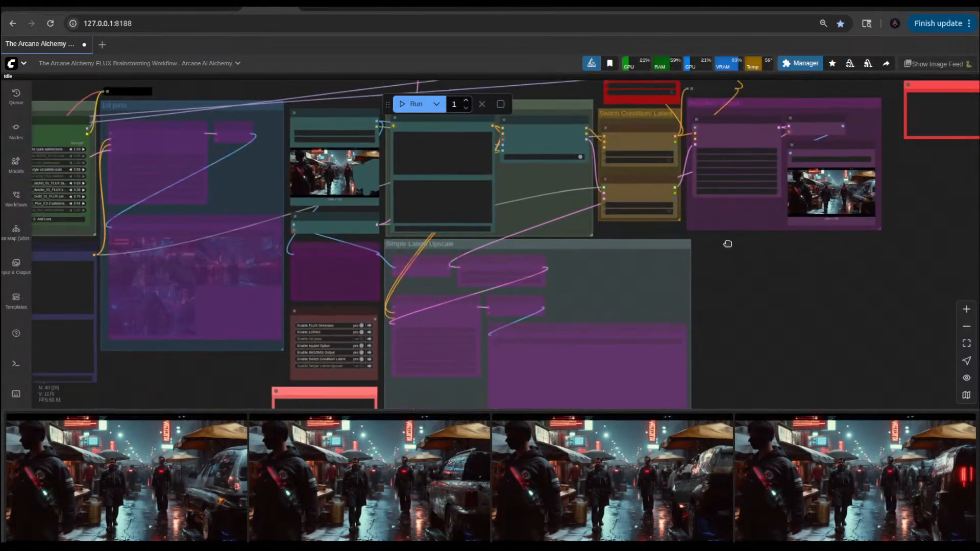
pyautogui.scroll(4, 734, 295)
pyautogui.scroll(-5, 734, 295)
pyautogui.scroll(4, 734, 296)
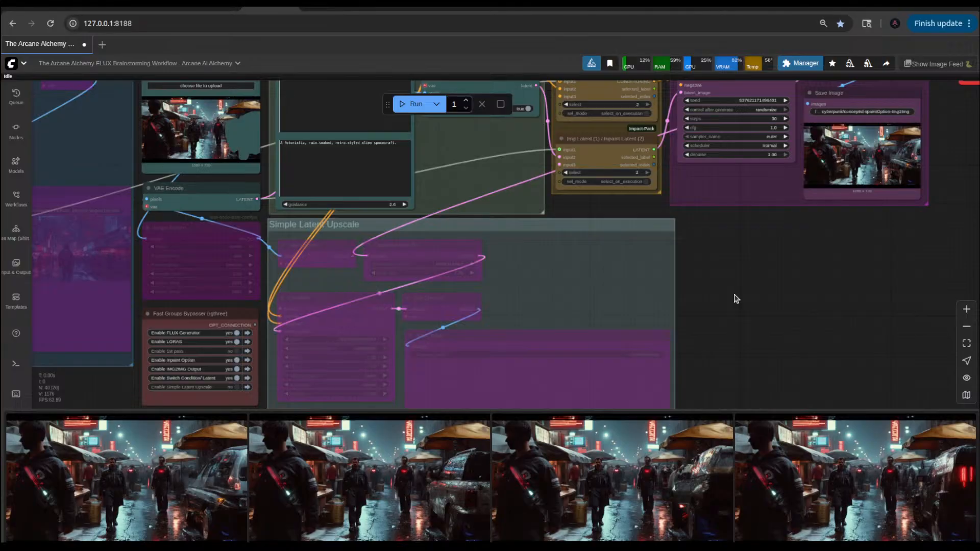
pyautogui.moveTo(734, 298); pyautogui.dragTo(758, 221)
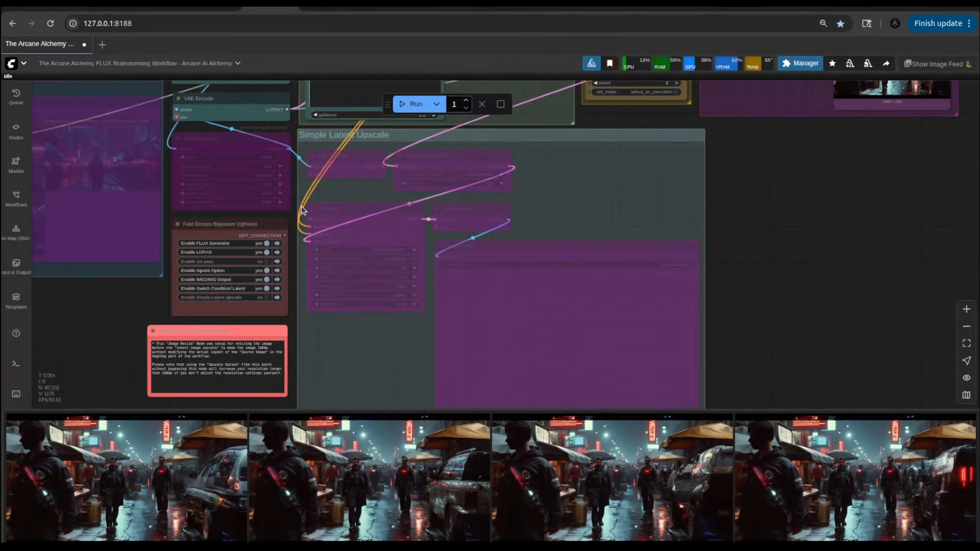
pyautogui.moveTo(744, 182); pyautogui.dragTo(764, 324)
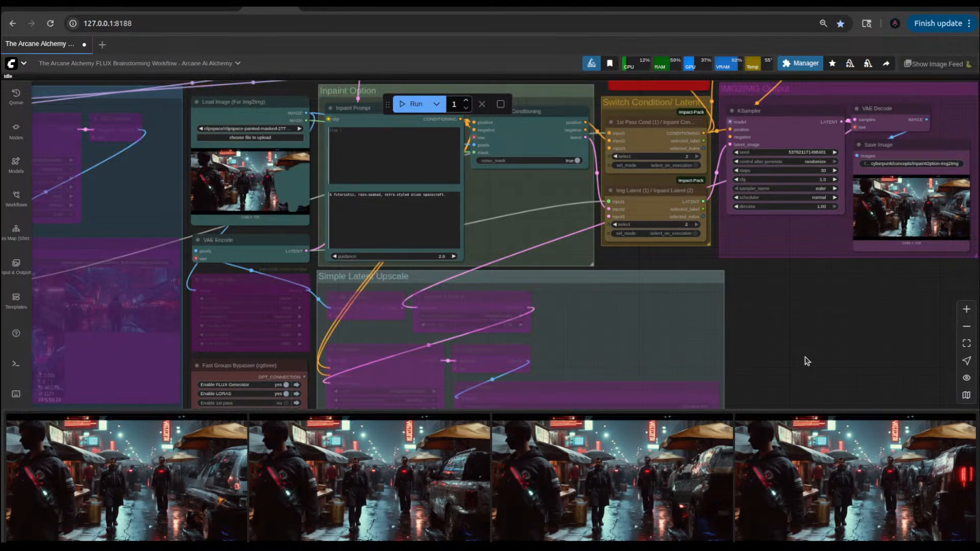
pyautogui.moveTo(806, 361); pyautogui.dragTo(832, 309)
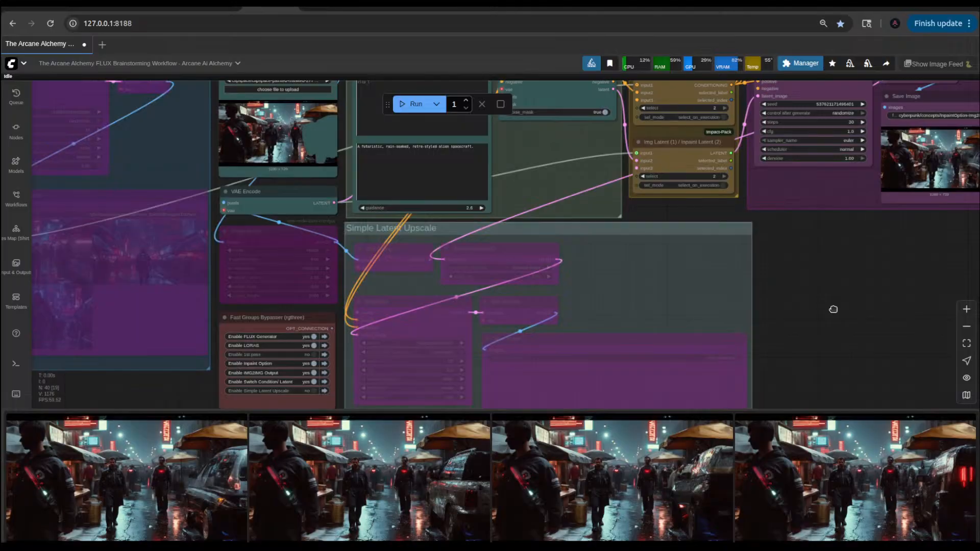
pyautogui.scroll(-8, 833, 309)
pyautogui.scroll(7, 832, 313)
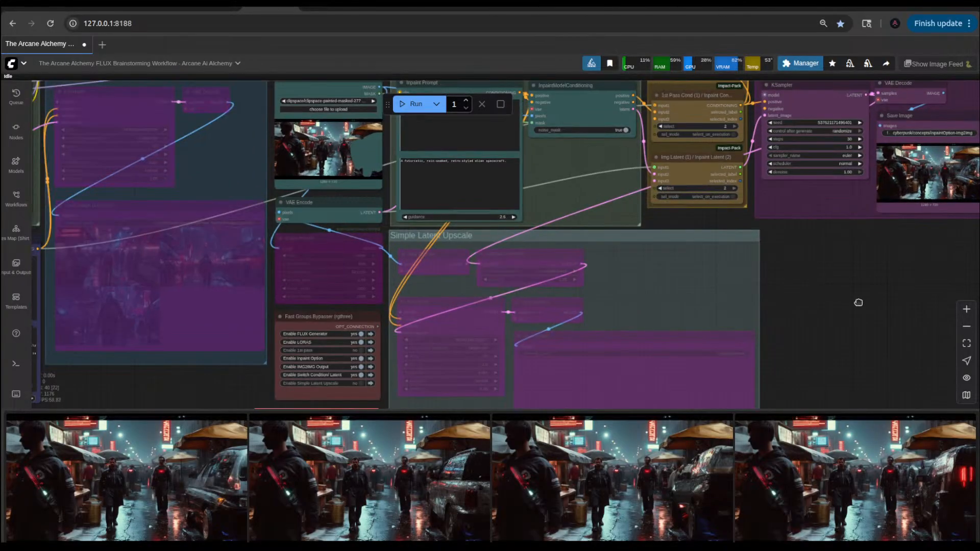
# Step: Enable the Simple Latent Upscale group and link the 1st Pass Prompt's CONDITIONING output to its KSampler's positive and negative inputs
pyautogui.moveTo(459, 329); pyautogui.dragTo(569, 317)
pyautogui.moveTo(293, 389); pyautogui.dragTo(483, 384)
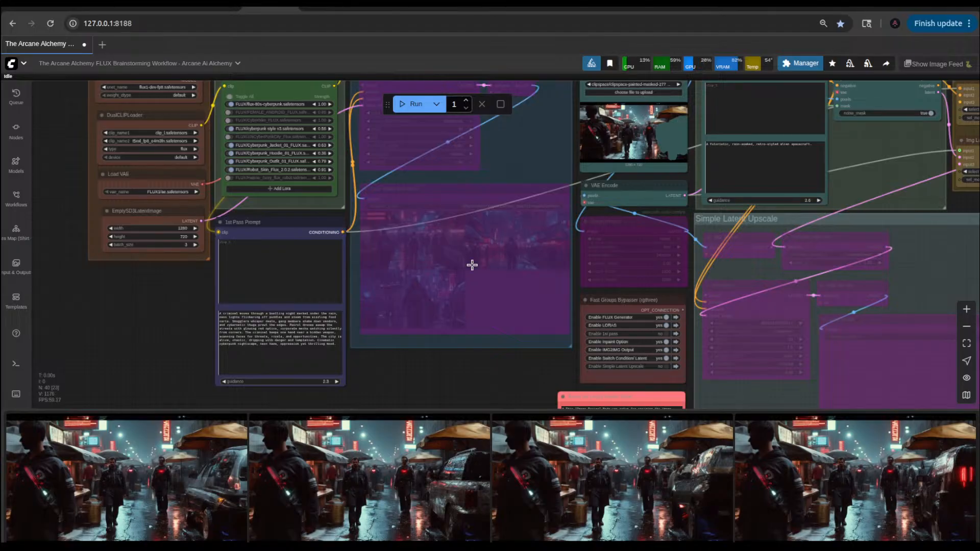
pyautogui.click(666, 365)
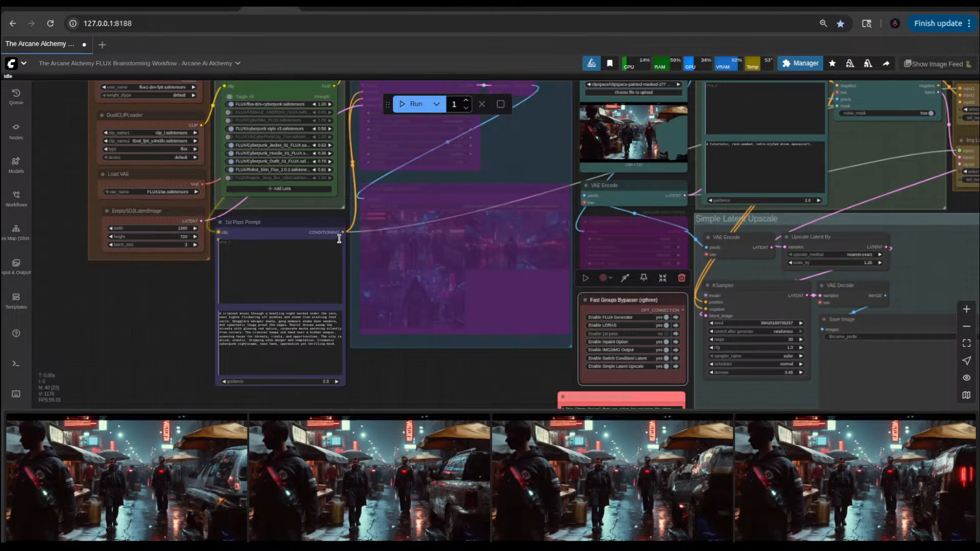
pyautogui.moveTo(341, 233); pyautogui.dragTo(706, 302)
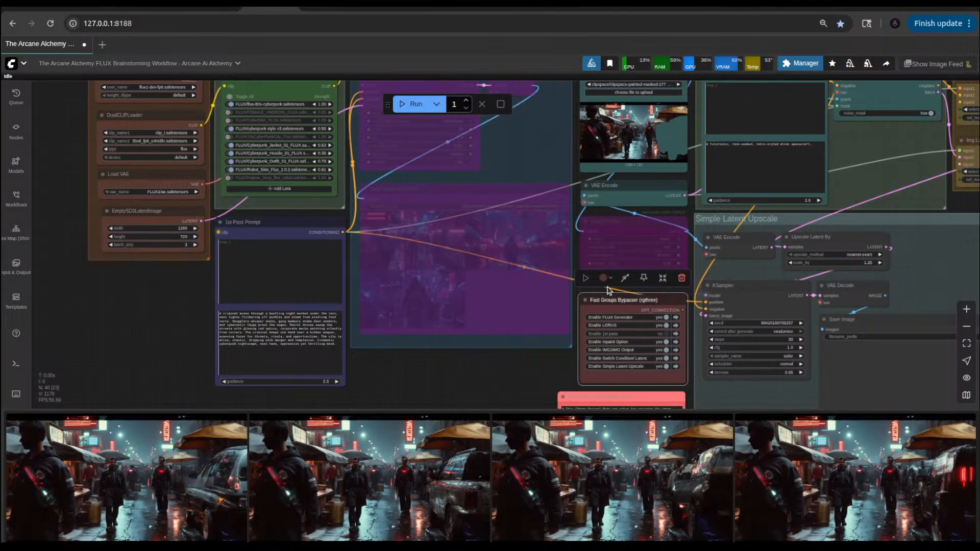
pyautogui.moveTo(342, 232); pyautogui.dragTo(716, 307)
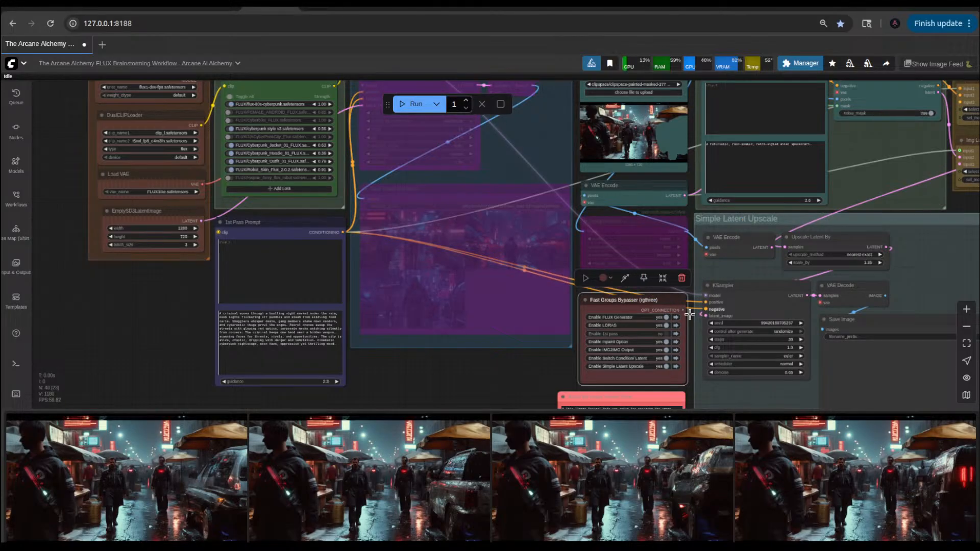
# Step: Insert "He is a walking beside" before "Smugglers" in the 1st Pass Prompt text
pyautogui.scroll(6, 393, 300)
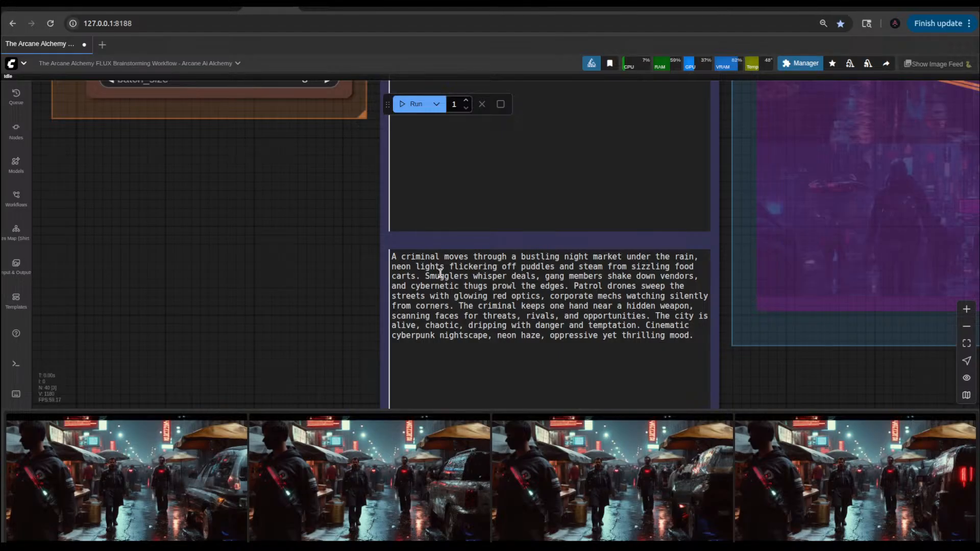
pyautogui.click(425, 275)
pyautogui.press('shift')
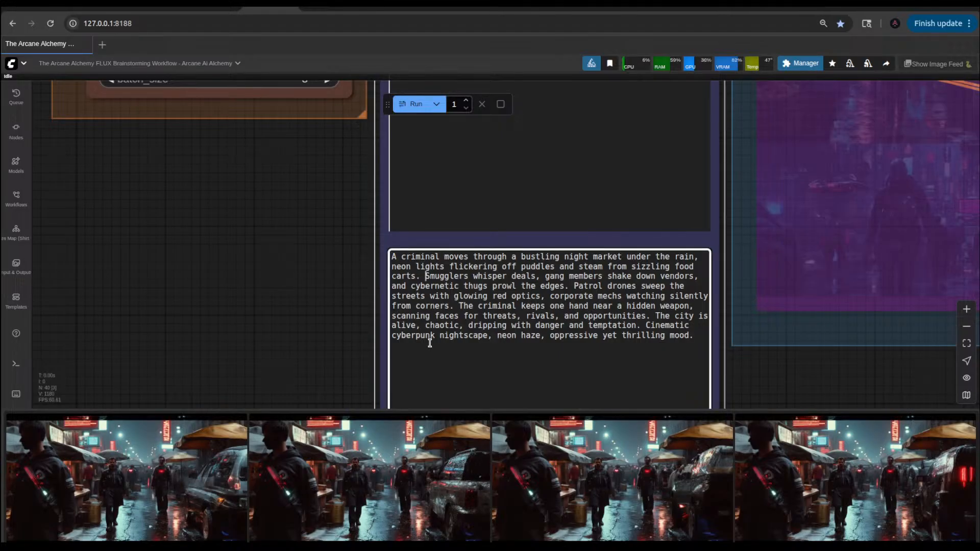
pyautogui.write('He is awa')
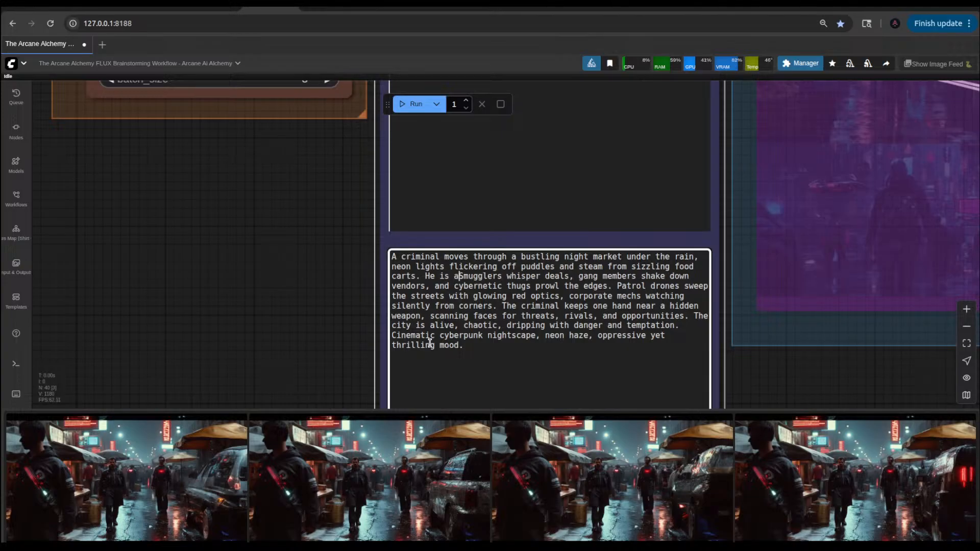
pyautogui.write('n')
pyautogui.press('BackSpace')
pyautogui.press('BackSpace')
pyautogui.write('a')
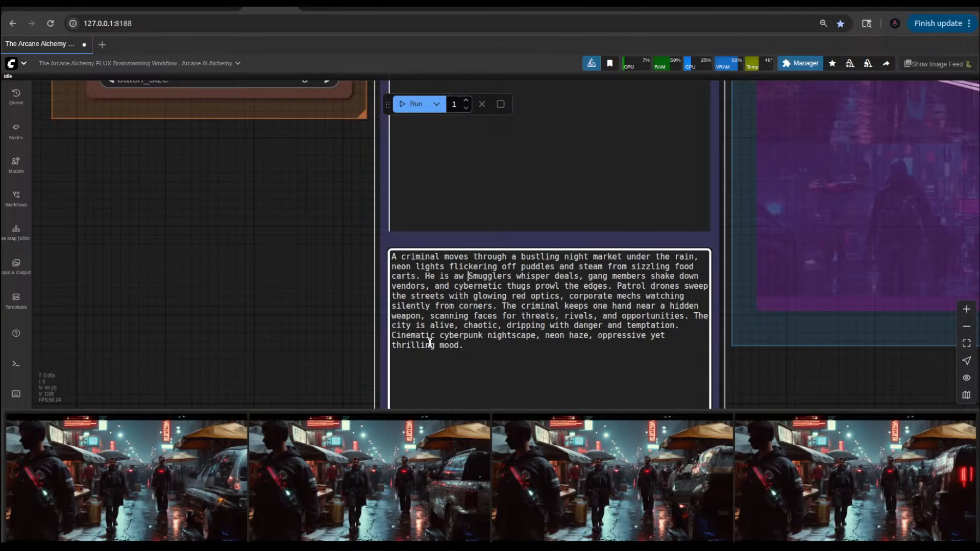
pyautogui.press('BackSpace')
pyautogui.press('BackSpace')
pyautogui.write('walk')
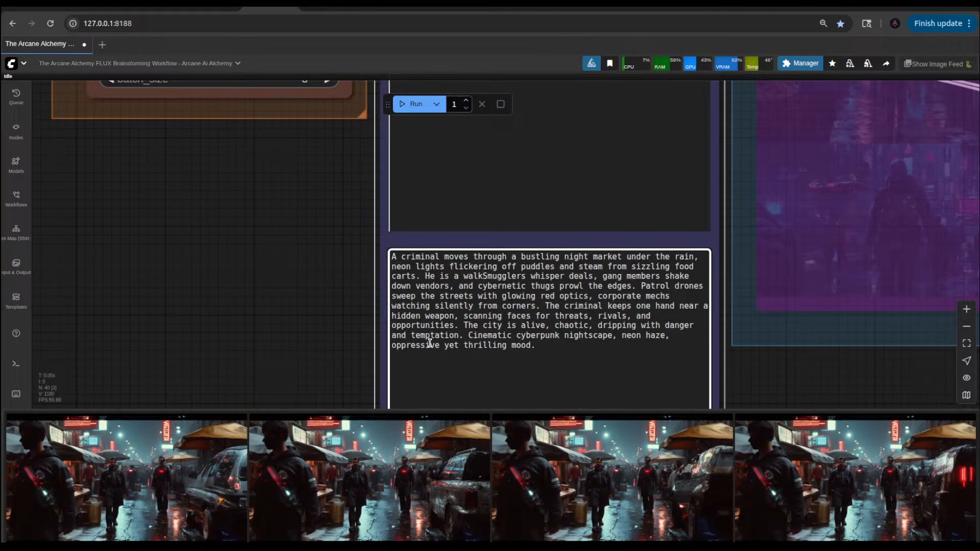
pyautogui.write('ing beside ')
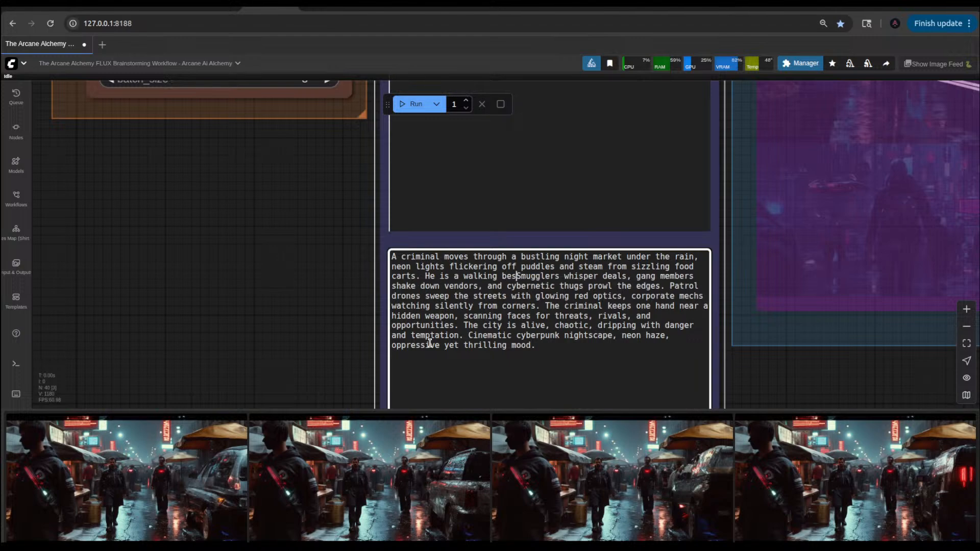
pyautogui.write('an al')
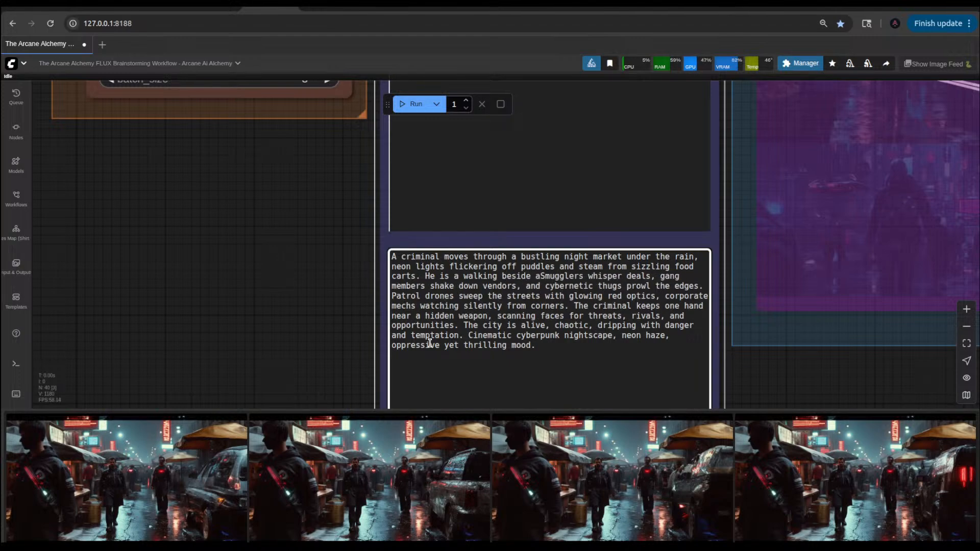
pyautogui.write('ien')
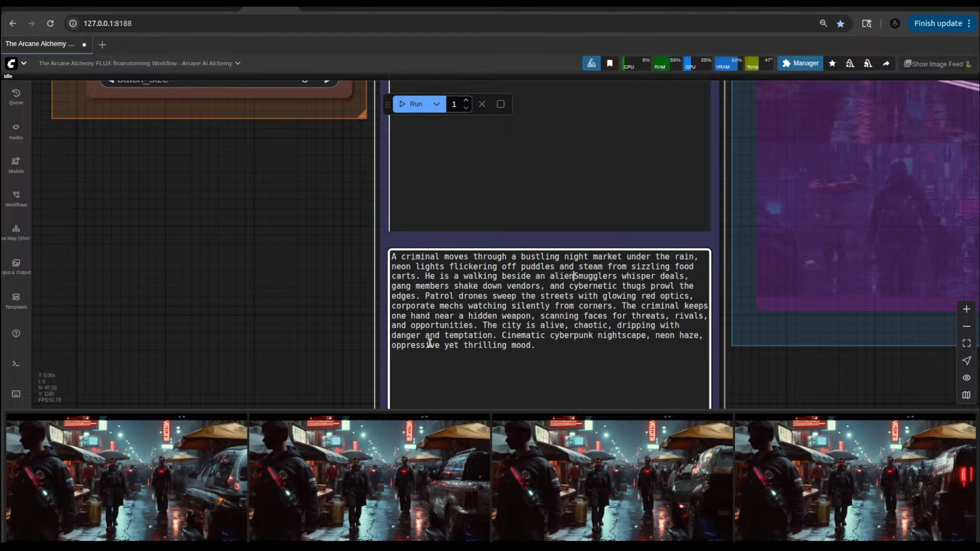
pyautogui.write(' sp')
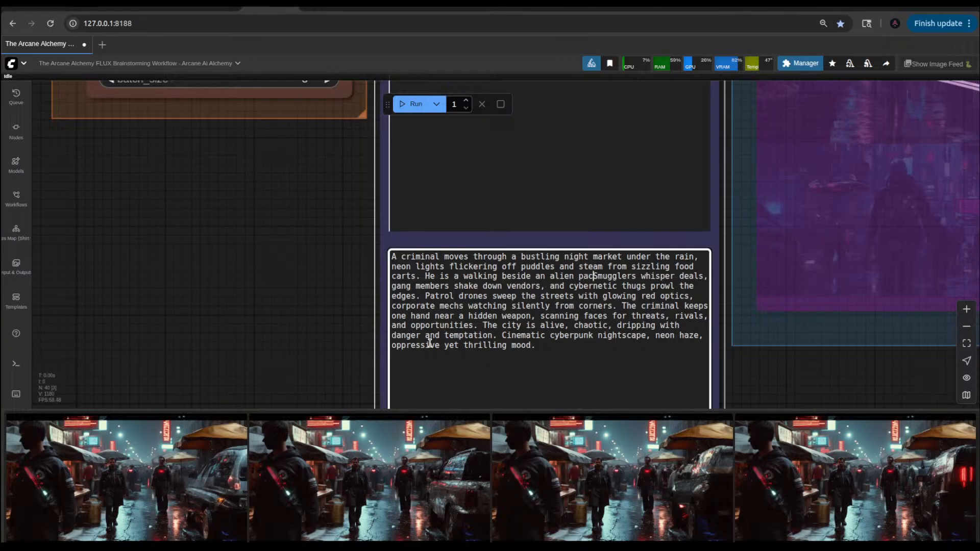
# Step: Continue the inserted 1st Pass Prompt sentence with "an alien spacecraft" after "beside"
pyautogui.press('BackSpace')
pyautogui.press('BackSpace')
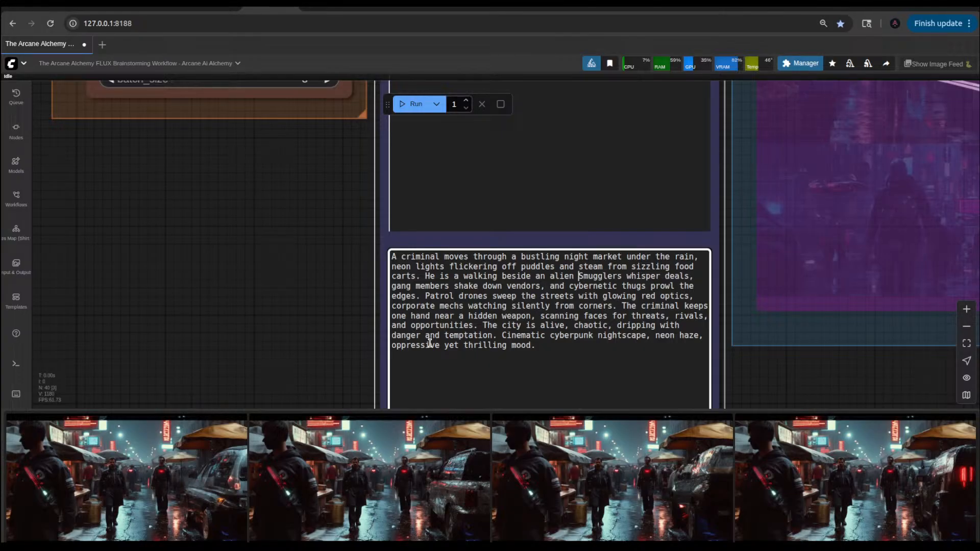
pyautogui.write('space')
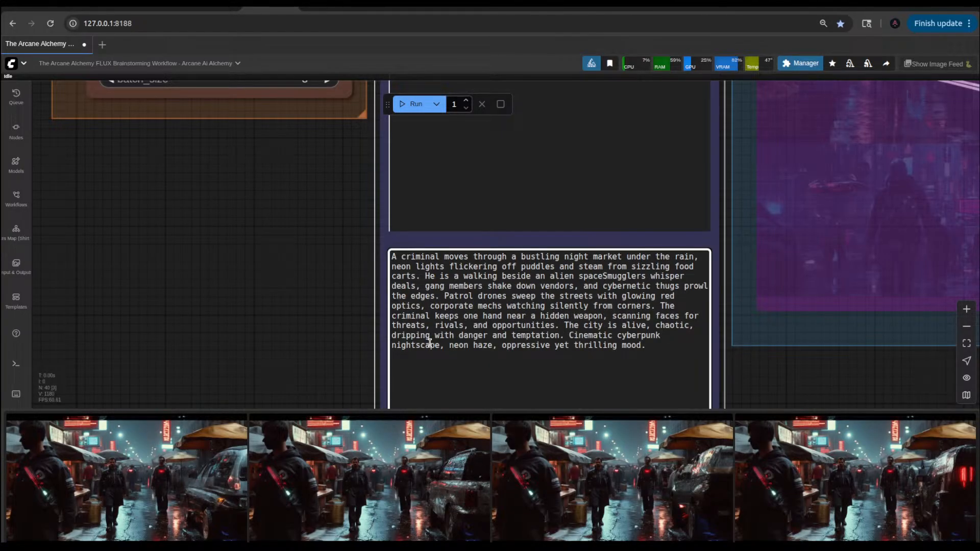
pyautogui.write('craft')
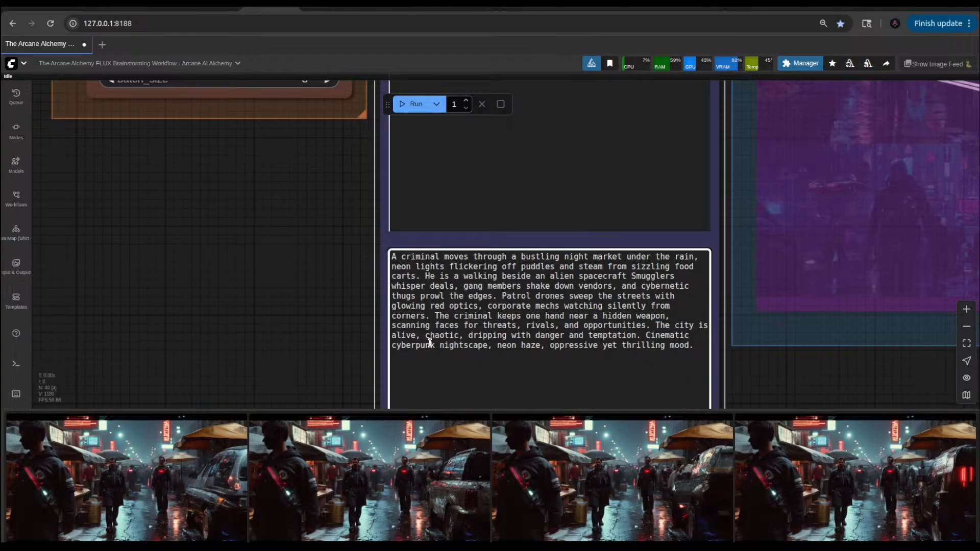
# Step: Add "parked" after "an alien spacecraft" in the 1st Pass Prompt text
pyautogui.write('parked')
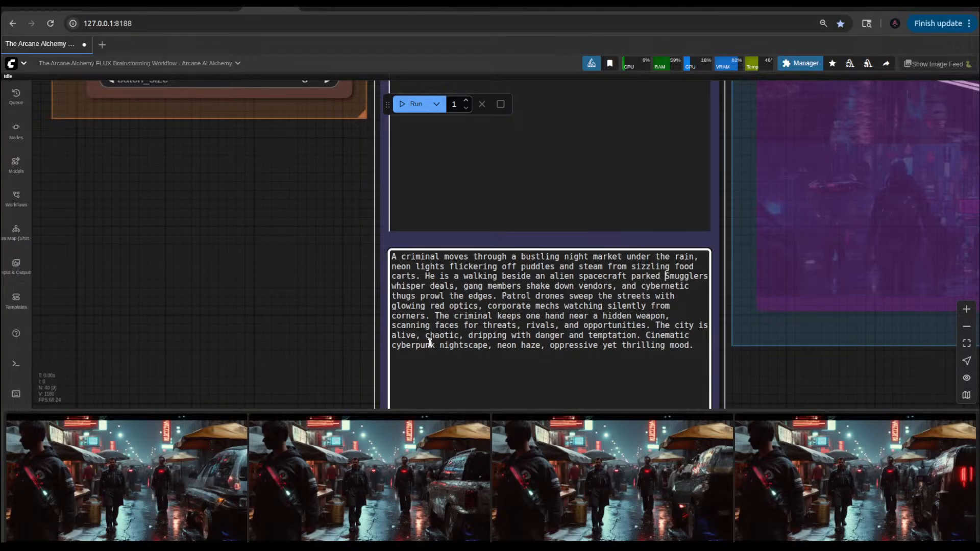
pyautogui.write(' o')
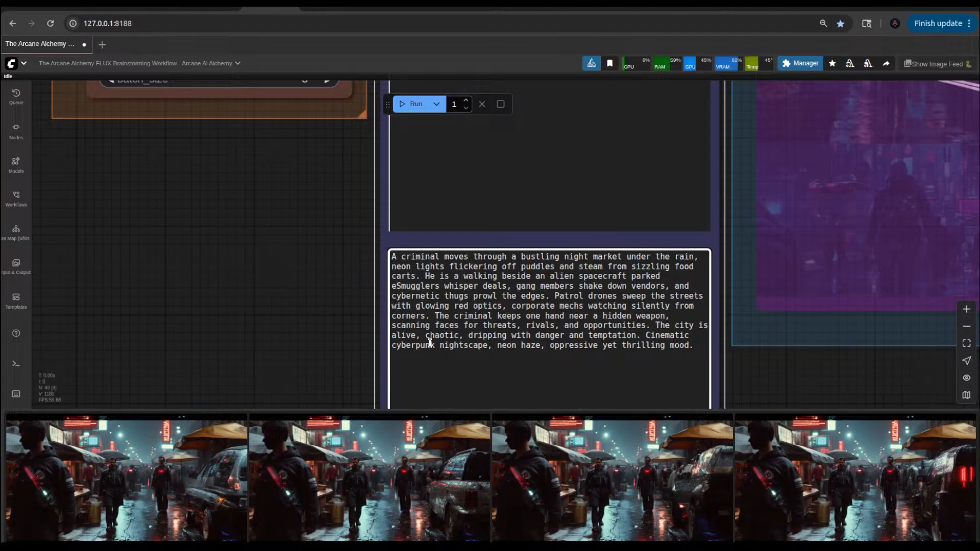
pyautogui.press('BackSpace')
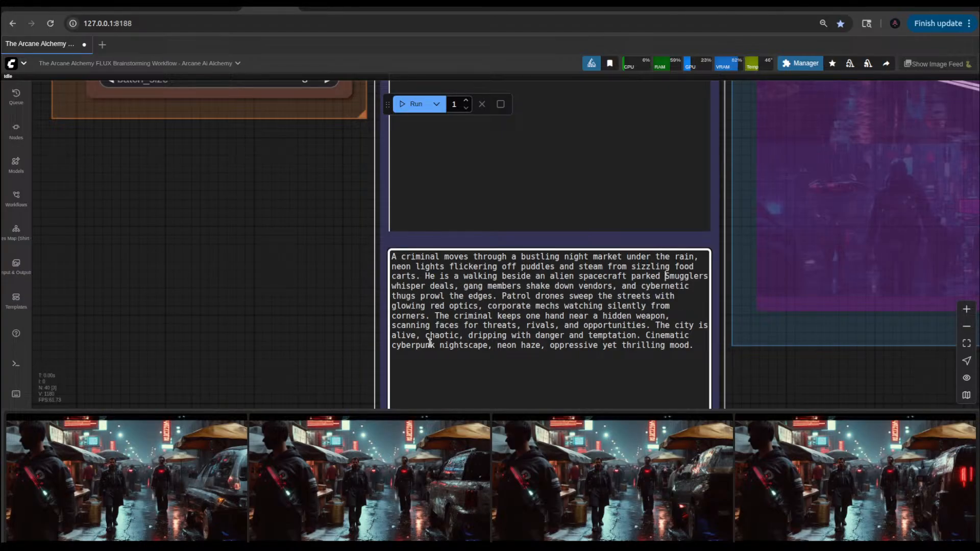
pyautogui.press('Left')
pyautogui.press('Left')
pyautogui.press('Left')
pyautogui.press('Left')
pyautogui.press('Left')
pyautogui.press('Left')
pyautogui.press('Left')
pyautogui.press('Left')
pyautogui.press('Left')
pyautogui.press('Left')
pyautogui.press('Left')
pyautogui.press('Left')
pyautogui.press('Left')
pyautogui.press('Right')
pyautogui.press('Right')
pyautogui.press('Right')
pyautogui.press('Right')
pyautogui.press('Right')
pyautogui.press('Right')
pyautogui.press('Right')
pyautogui.press('Right')
pyautogui.press('Right')
pyautogui.press('Right')
pyautogui.press('Right')
pyautogui.press('Right')
pyautogui.press('Right')
pyautogui.press('Right')
pyautogui.press('Right')
pyautogui.press('Right')
pyautogui.press('Right')
pyautogui.press('Right')
pyautogui.press('Right')
pyautogui.press('Right')
# Step: Finish the 1st Pass Prompt sentence with "near the sidewalk." before "Smugglers" and run the workflow
pyautogui.write('near the sdi')
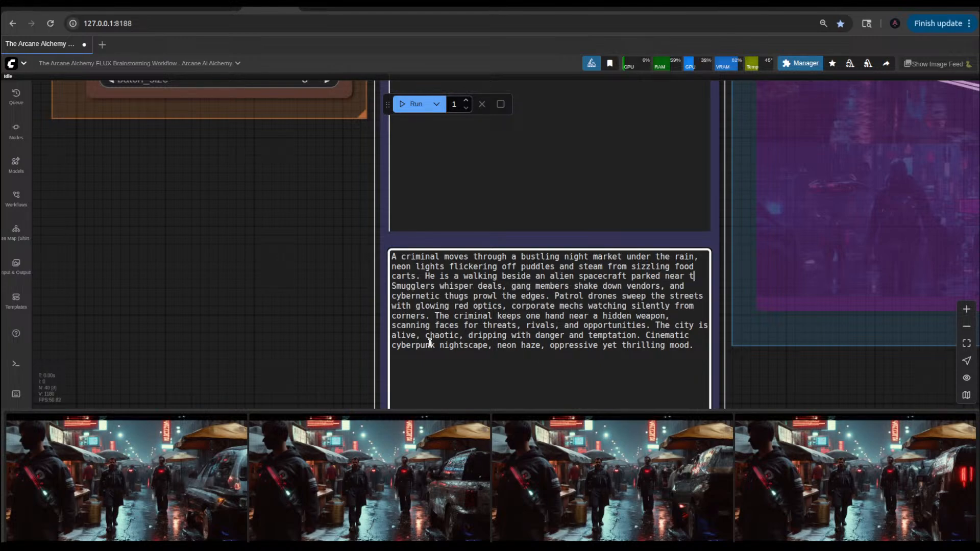
pyautogui.press('BackSpace')
pyautogui.press('BackSpace')
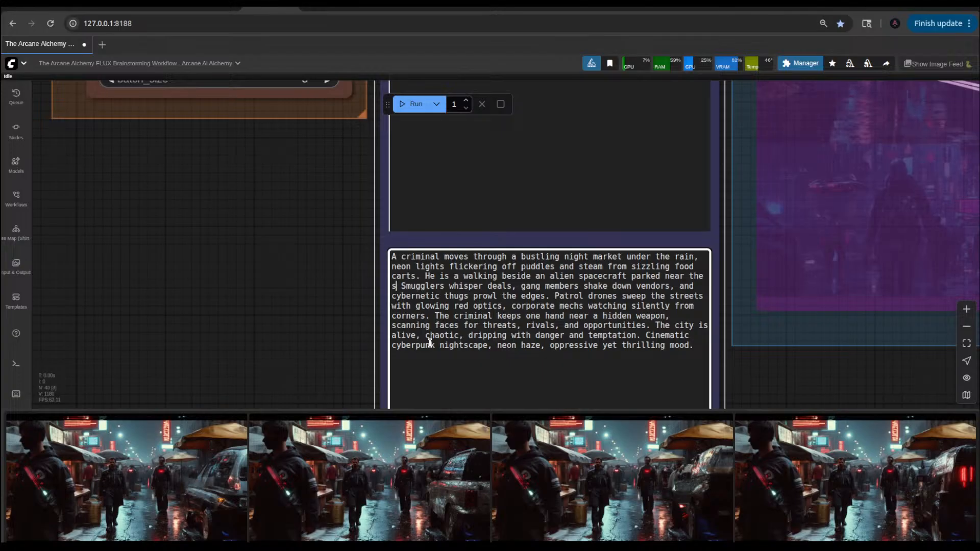
pyautogui.write('i')
pyautogui.write('d')
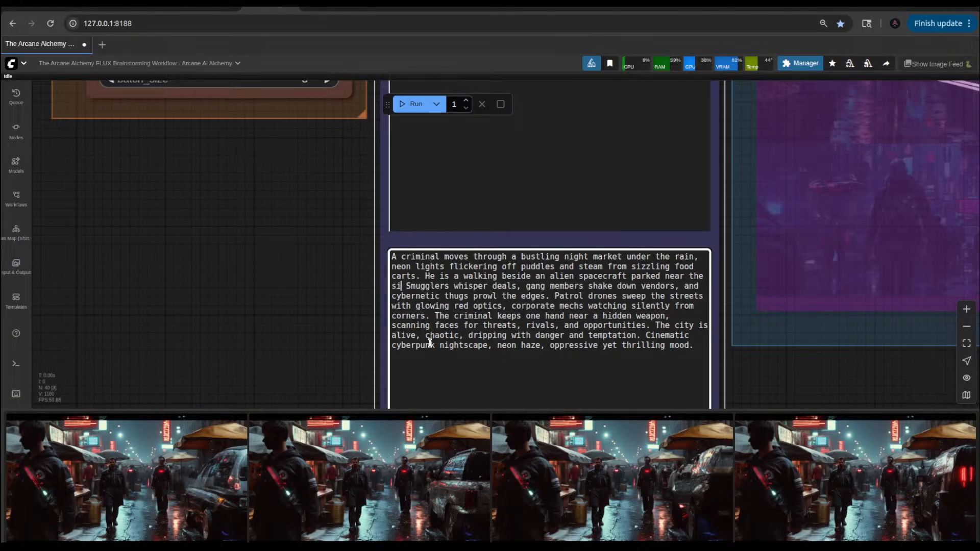
pyautogui.write('ewalk.')
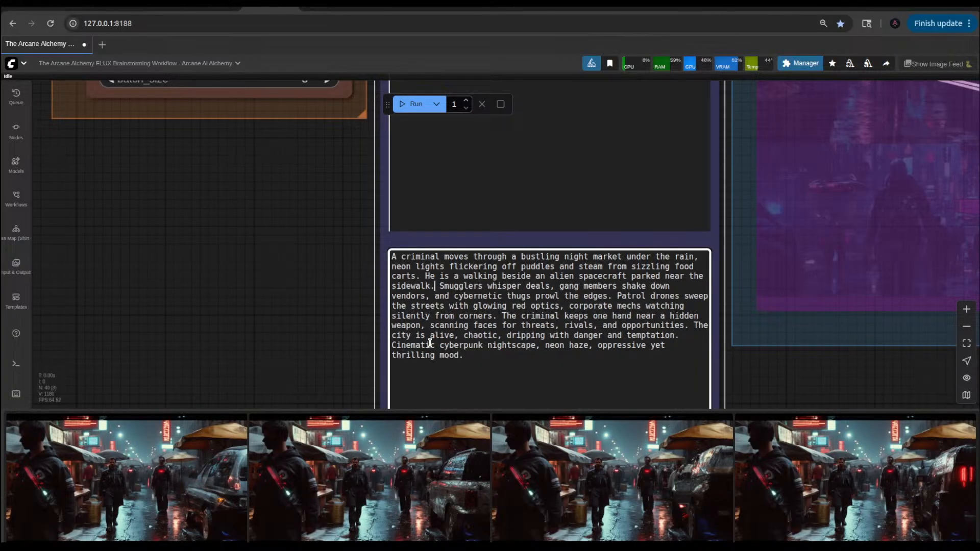
pyautogui.hotkey('ctrl', 'Return')
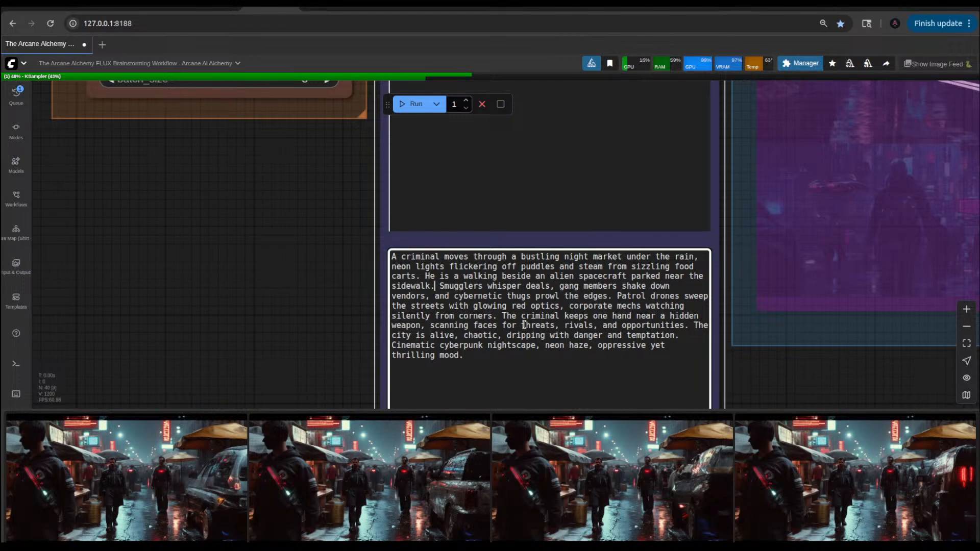
# Step: Examine the vehicle area of the saved image preview in the IMG2IMG Output group during the run
pyautogui.scroll(-10, 317, 246)
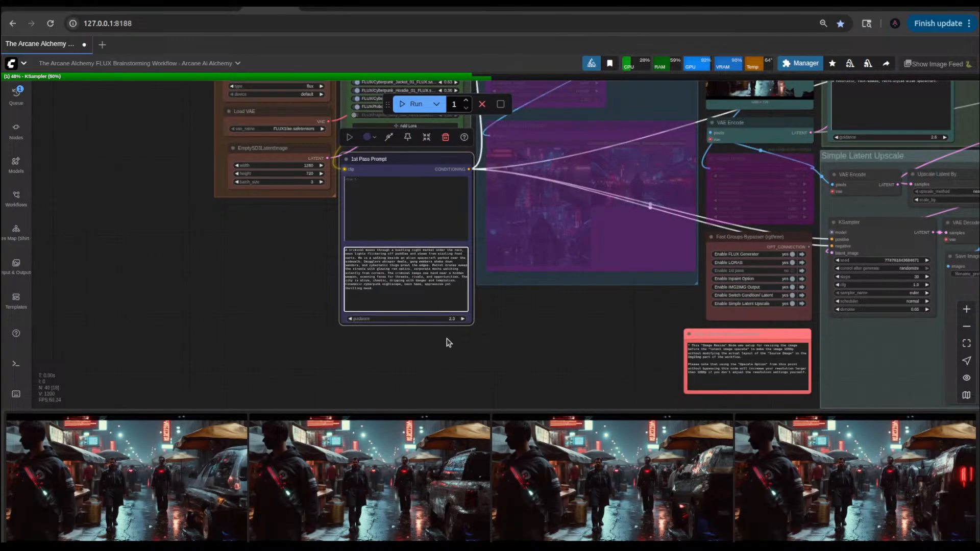
pyautogui.click(600, 330)
pyautogui.moveTo(600, 332); pyautogui.dragTo(374, 352)
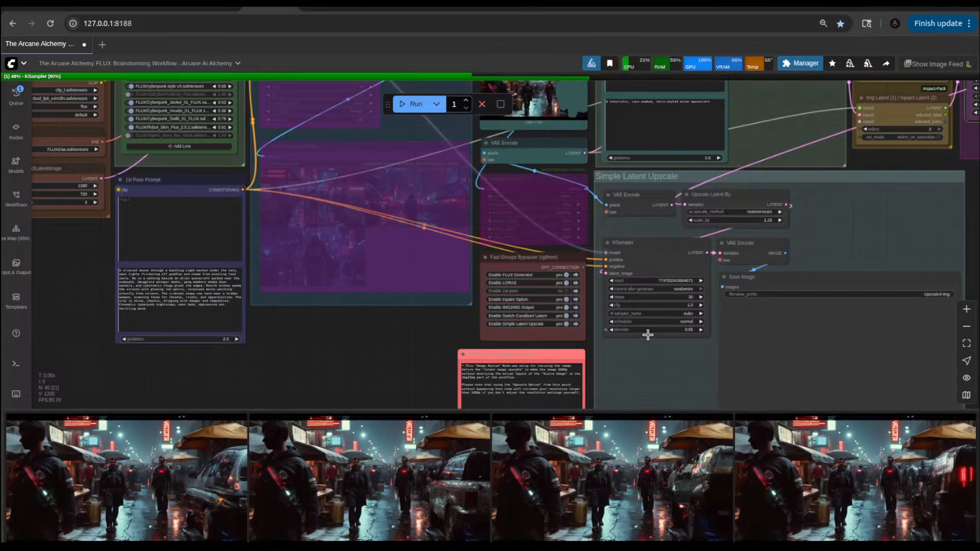
pyautogui.scroll(-5, 644, 336)
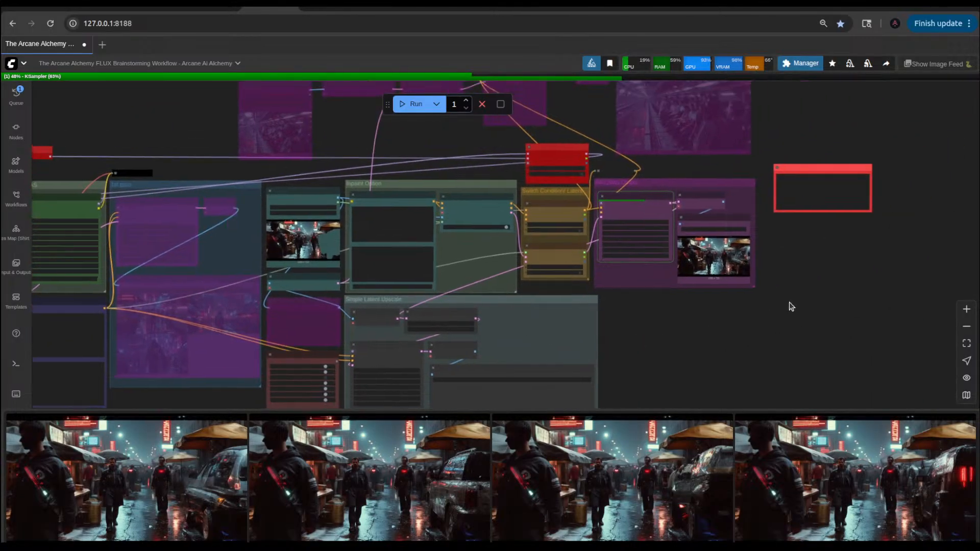
pyautogui.scroll(10, 749, 270)
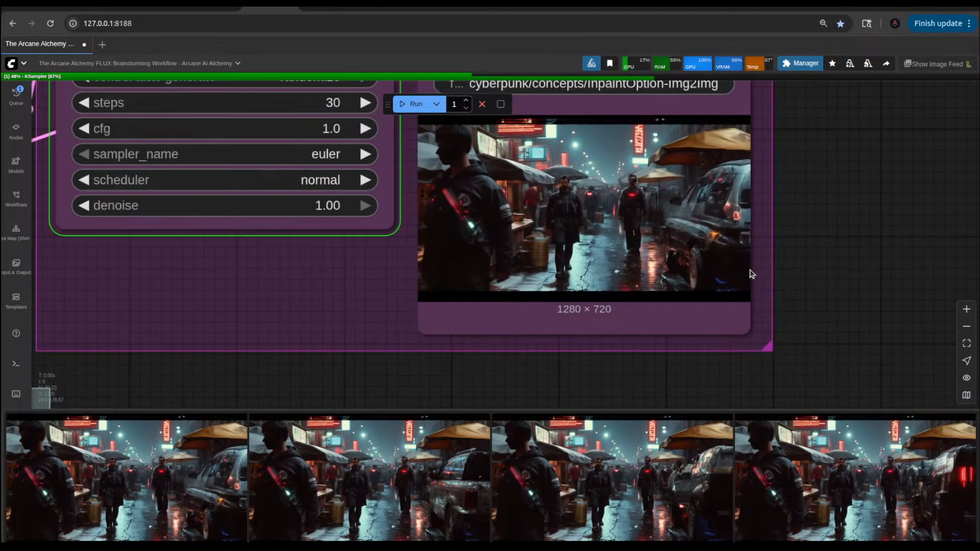
pyautogui.moveTo(802, 241); pyautogui.dragTo(794, 295)
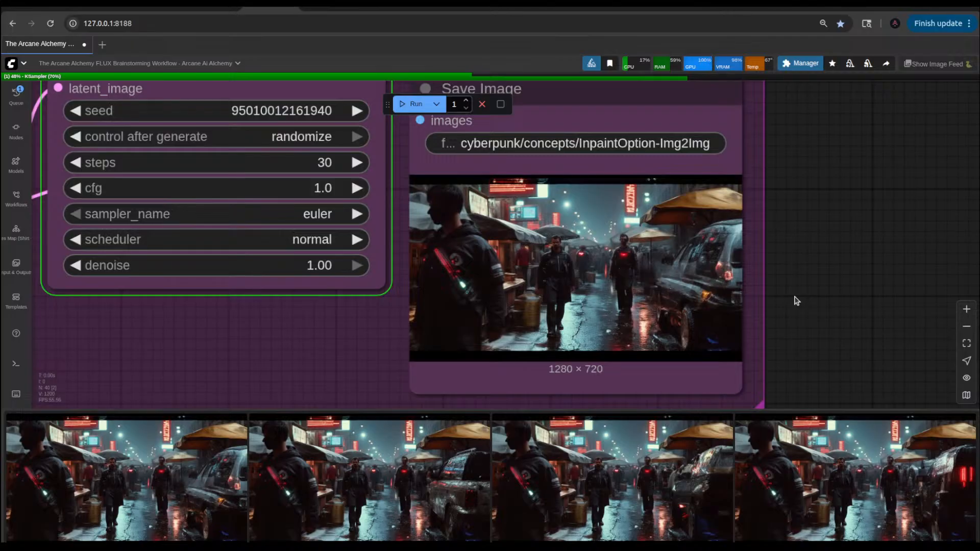
pyautogui.scroll(3, 794, 301)
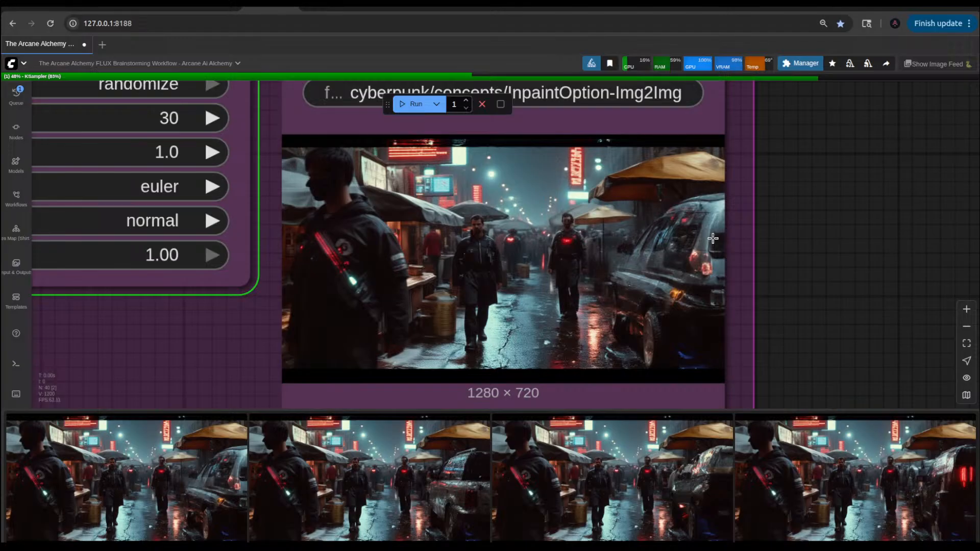
pyautogui.scroll(-15, 713, 238)
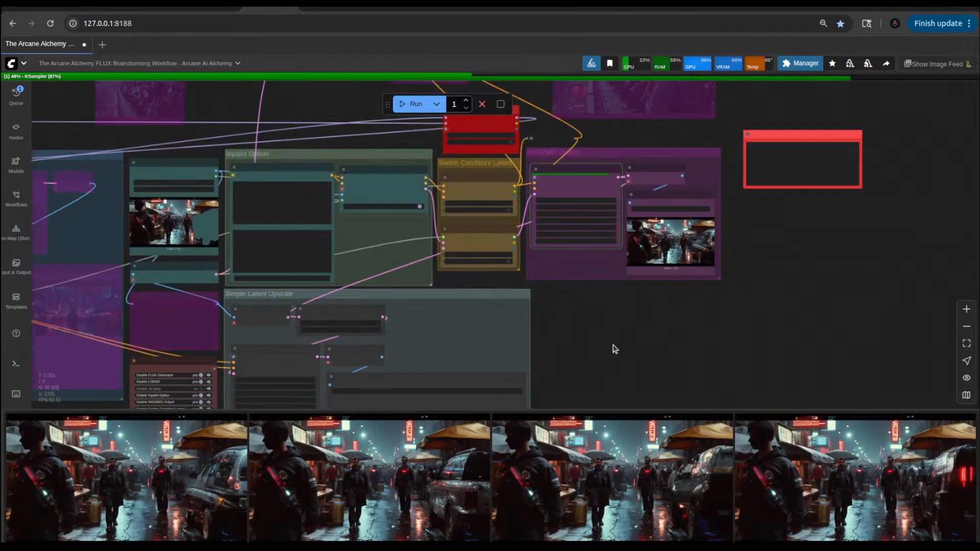
# Step: Set scale_by to 1.5 in the Upscale Latent By node of the Simple Latent Upscale group
pyautogui.scroll(6, 612, 345)
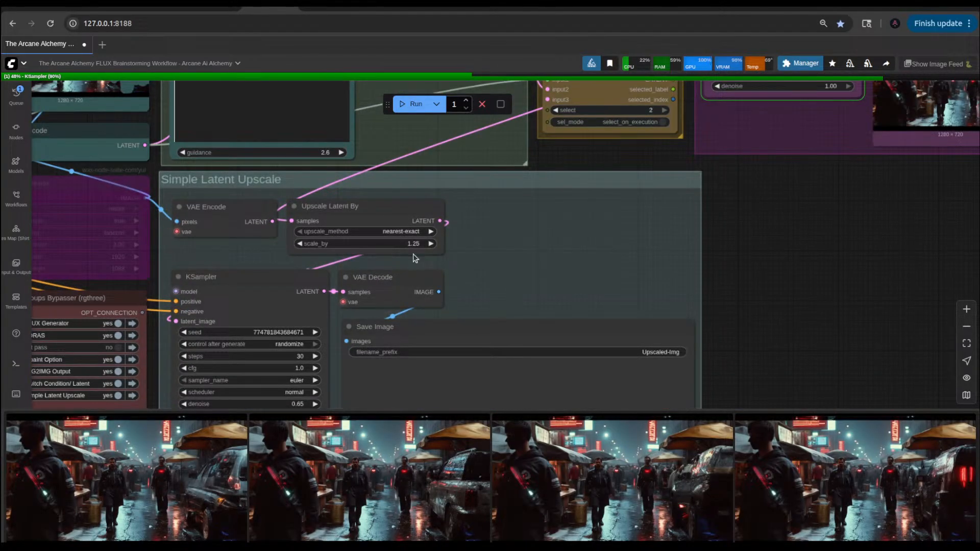
pyautogui.click(413, 244)
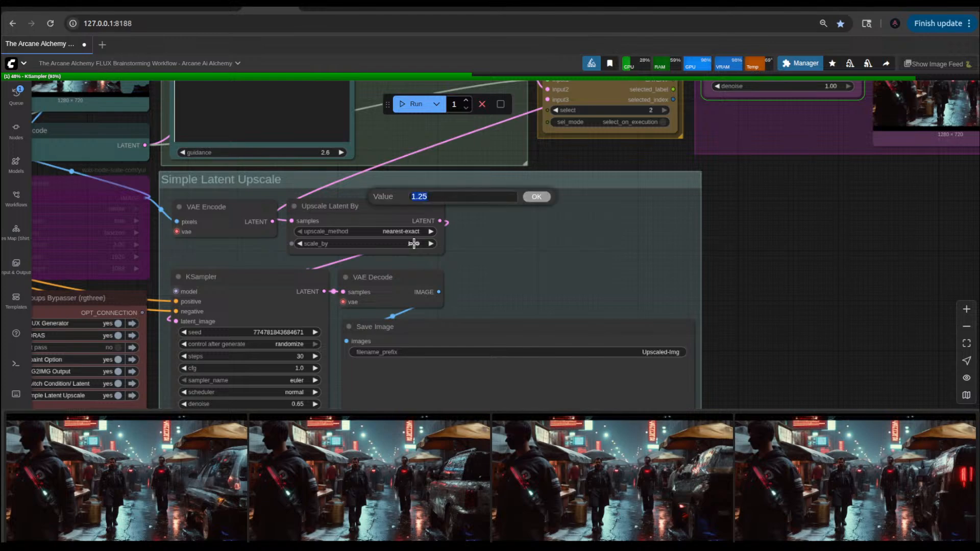
pyautogui.write('1.5')
pyautogui.press('Return')
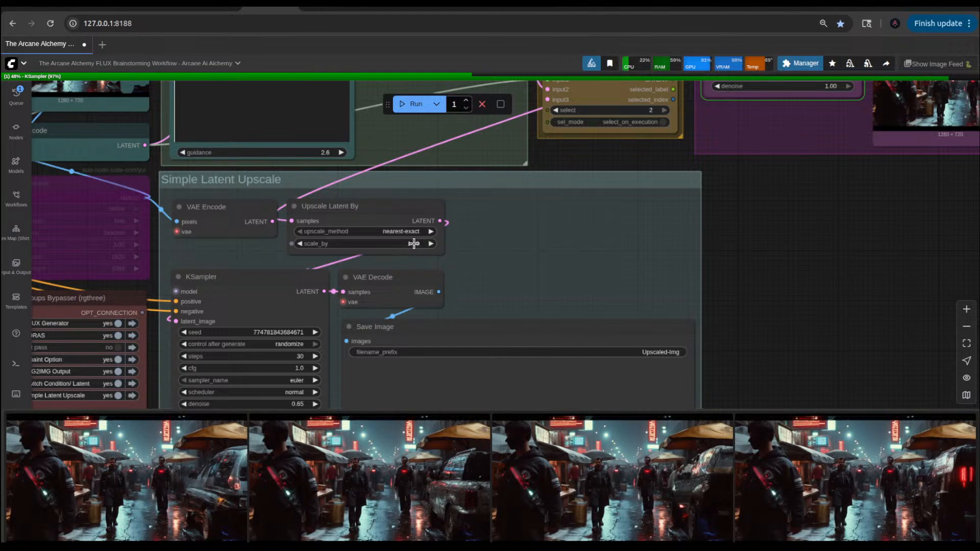
# Step: Inspect the newly generated inpaint image in the IMG2IMG Output group, checking the vehicle and the figures' faces up close
pyautogui.scroll(-5, 772, 285)
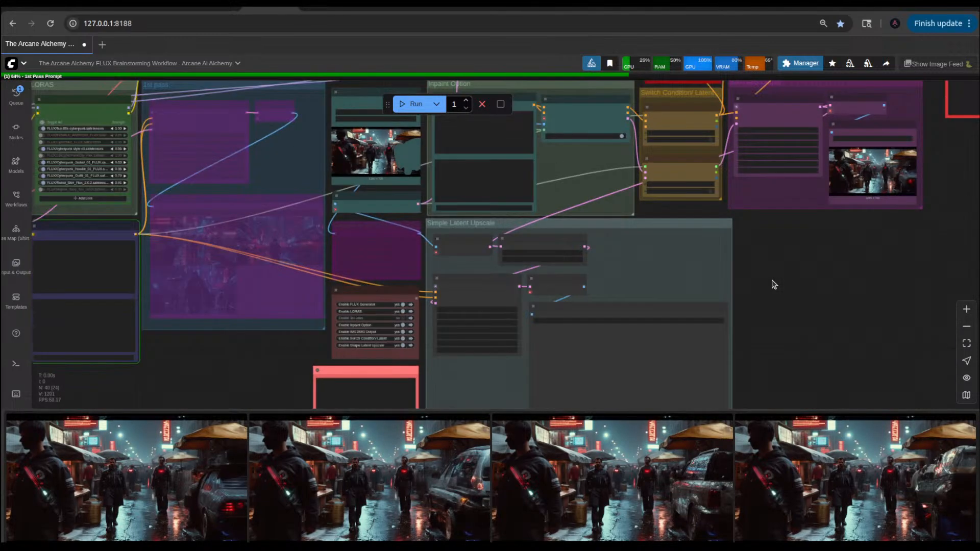
pyautogui.scroll(10, 920, 173)
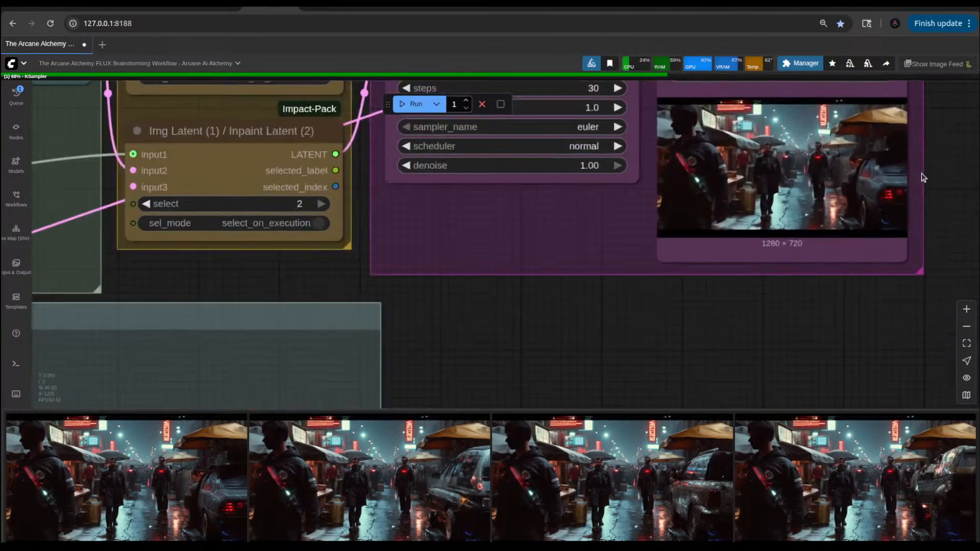
pyautogui.scroll(8, 921, 173)
pyautogui.scroll(-4, 920, 173)
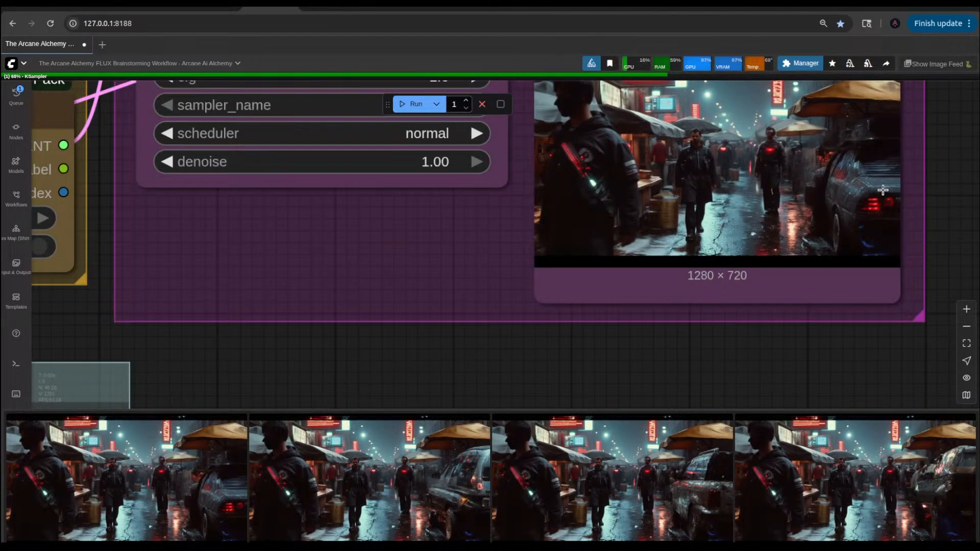
pyautogui.moveTo(842, 356); pyautogui.dragTo(721, 387)
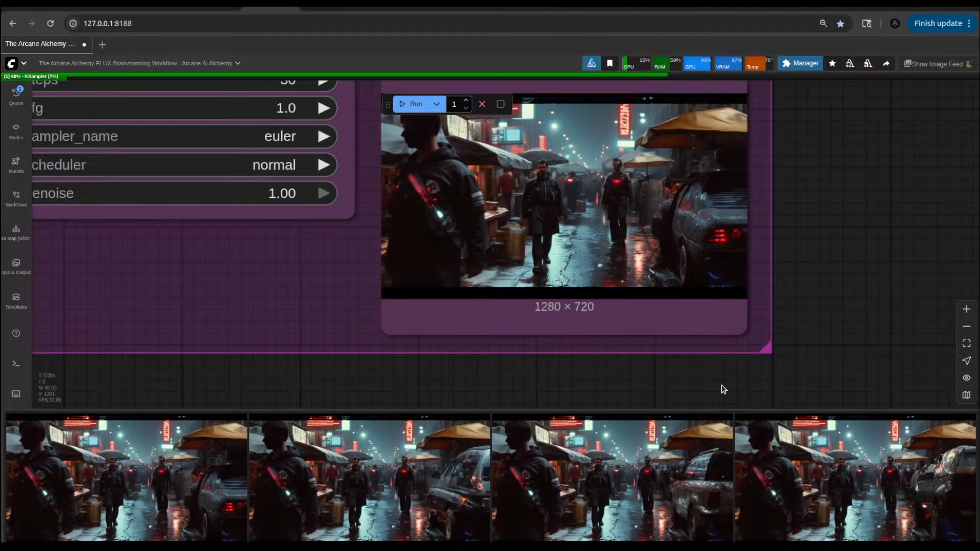
pyautogui.scroll(-10, 724, 390)
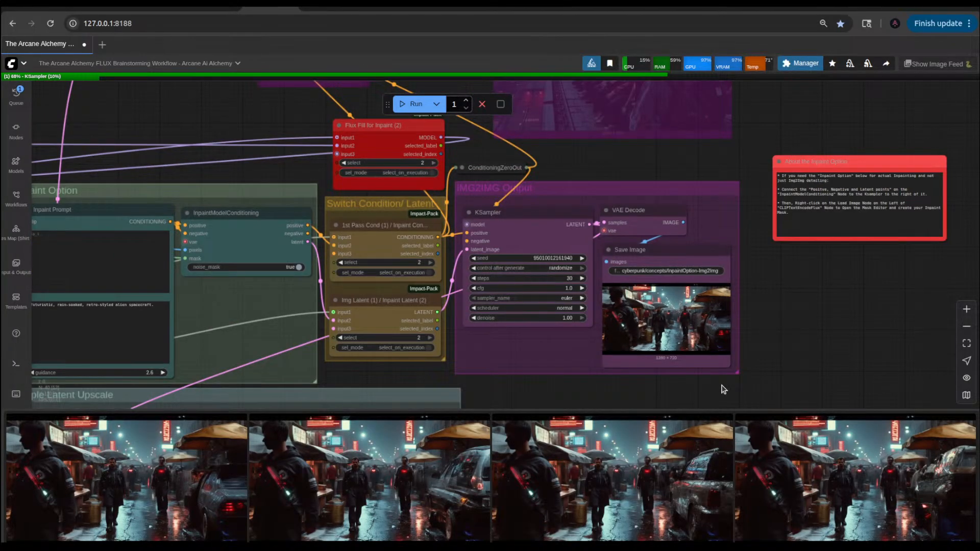
pyautogui.moveTo(516, 397); pyautogui.dragTo(745, 183)
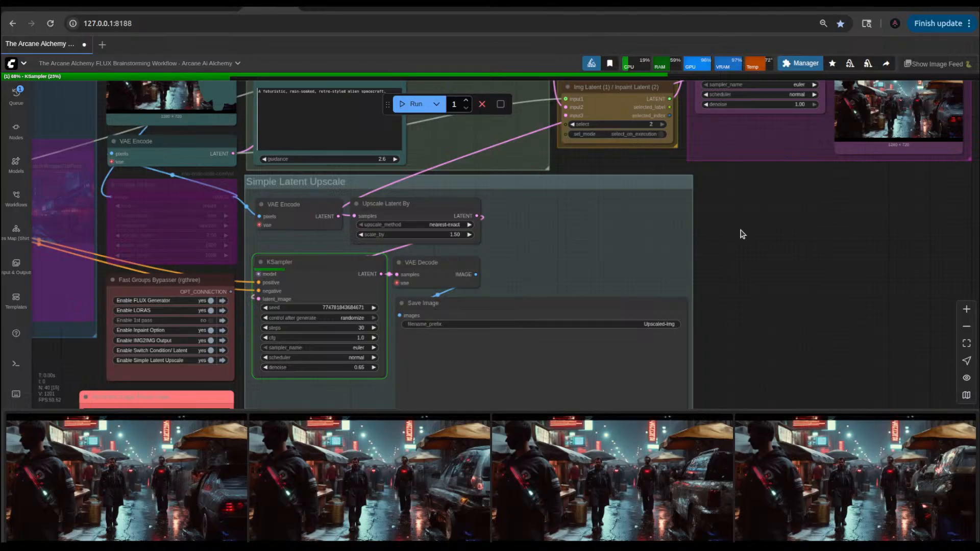
pyautogui.moveTo(842, 232); pyautogui.dragTo(559, 357)
pyautogui.scroll(6, 662, 234)
pyautogui.scroll(10, 661, 234)
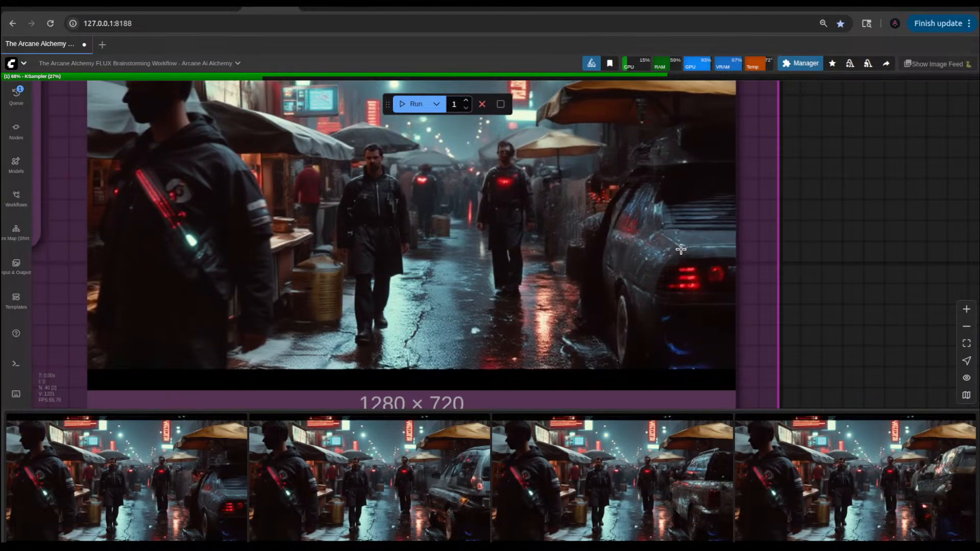
pyautogui.scroll(-5, 681, 249)
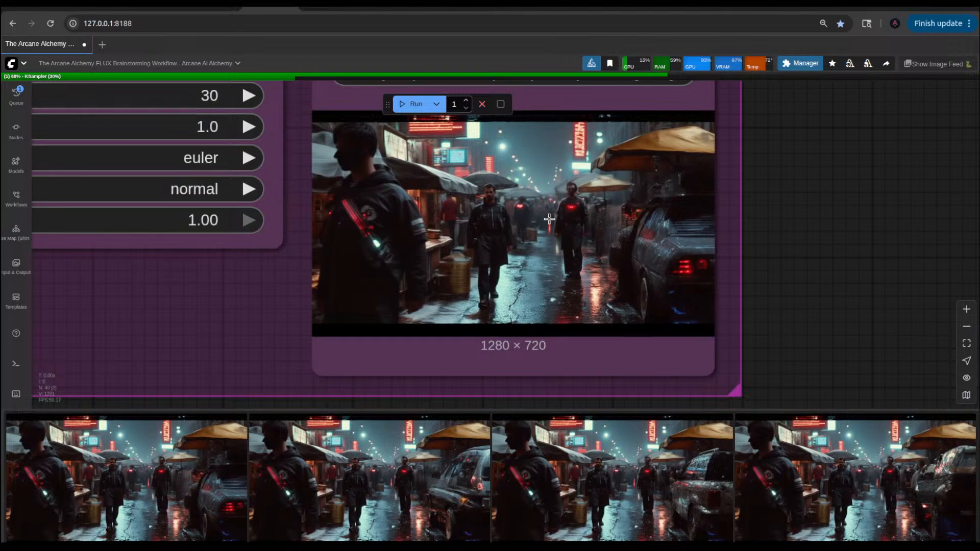
pyautogui.scroll(10, 580, 189)
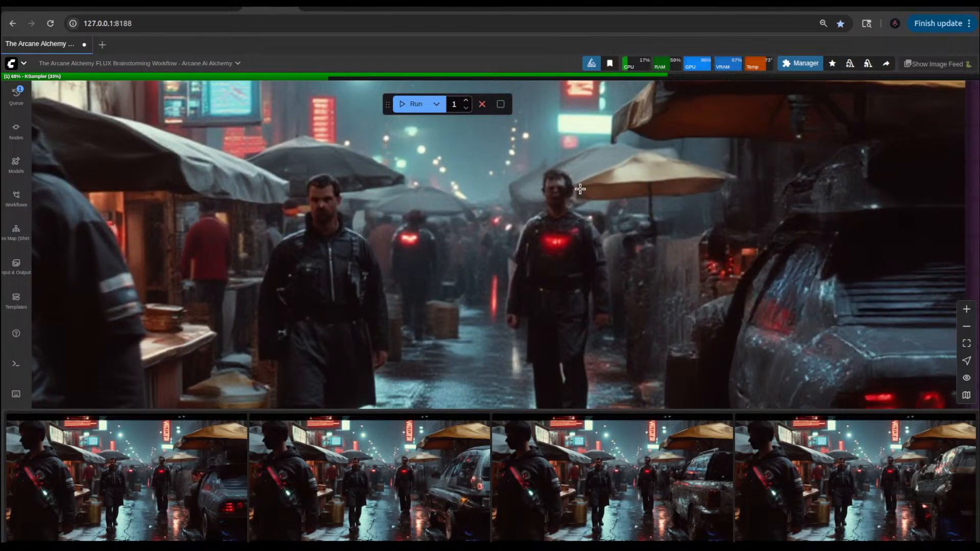
pyautogui.scroll(-18, 581, 189)
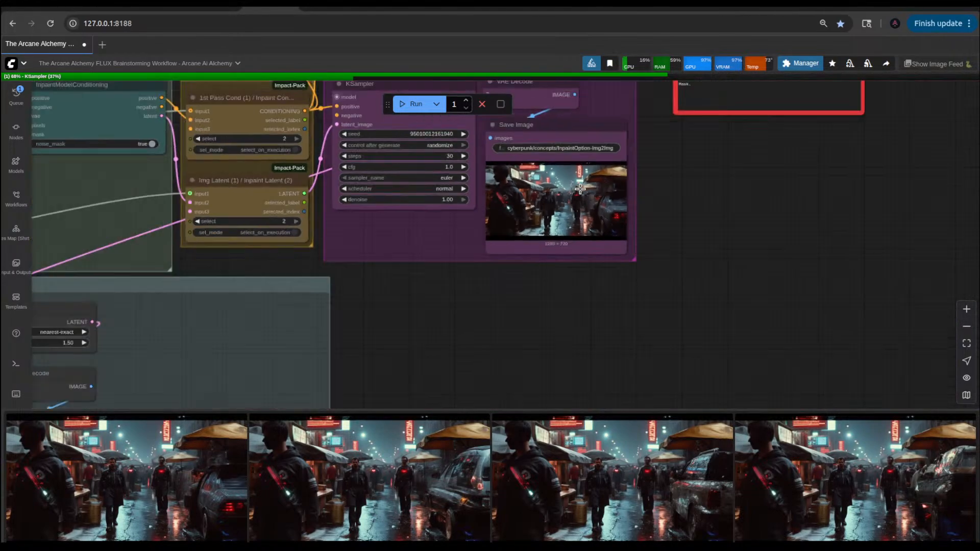
# Step: Review the Simple Latent Upscale group during sampling, tracing the links into its VAE Encode node and the neighbouring Image Resize node
pyautogui.moveTo(488, 351); pyautogui.dragTo(715, 234)
pyautogui.moveTo(658, 271); pyautogui.dragTo(750, 196)
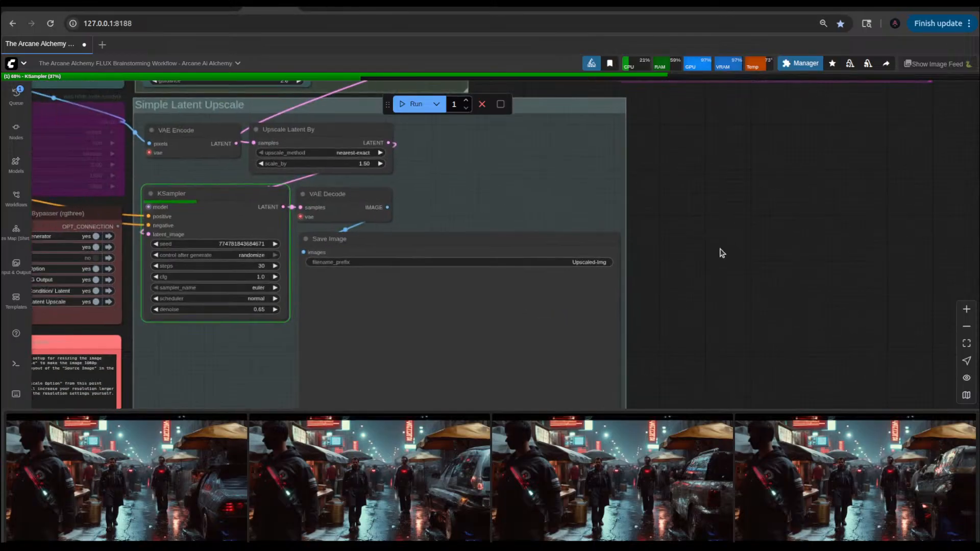
pyautogui.moveTo(721, 253); pyautogui.dragTo(790, 253)
pyautogui.scroll(-5, 805, 213)
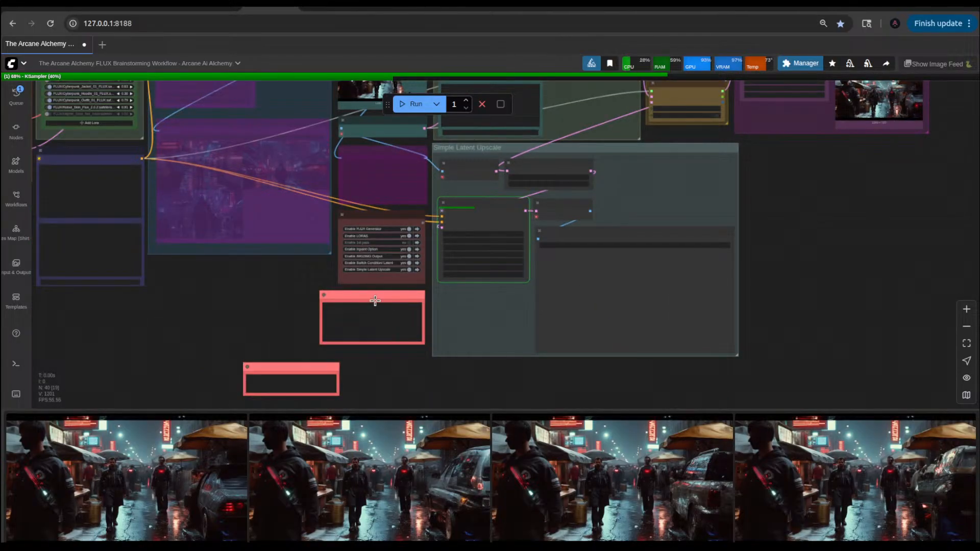
pyautogui.moveTo(259, 286); pyautogui.dragTo(272, 351)
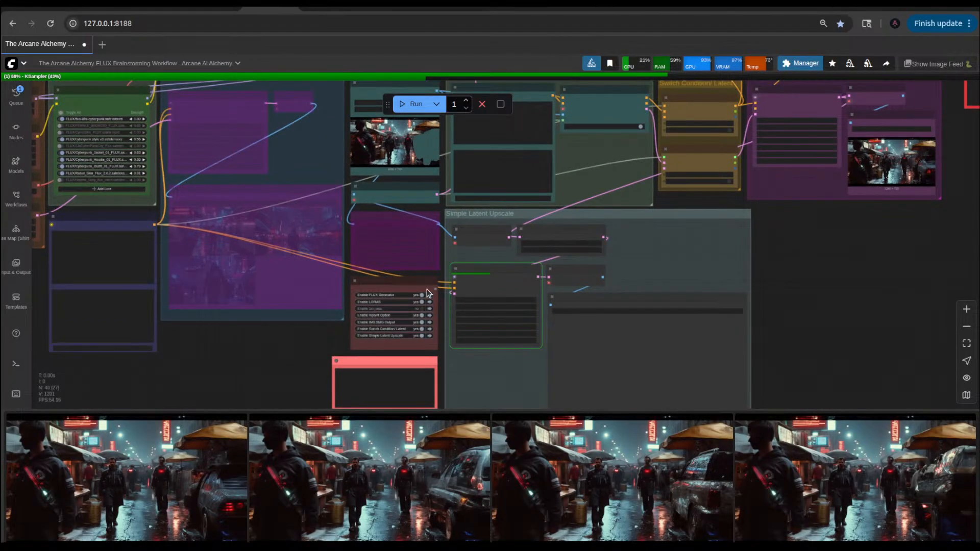
pyautogui.scroll(8, 484, 240)
pyautogui.click(437, 235)
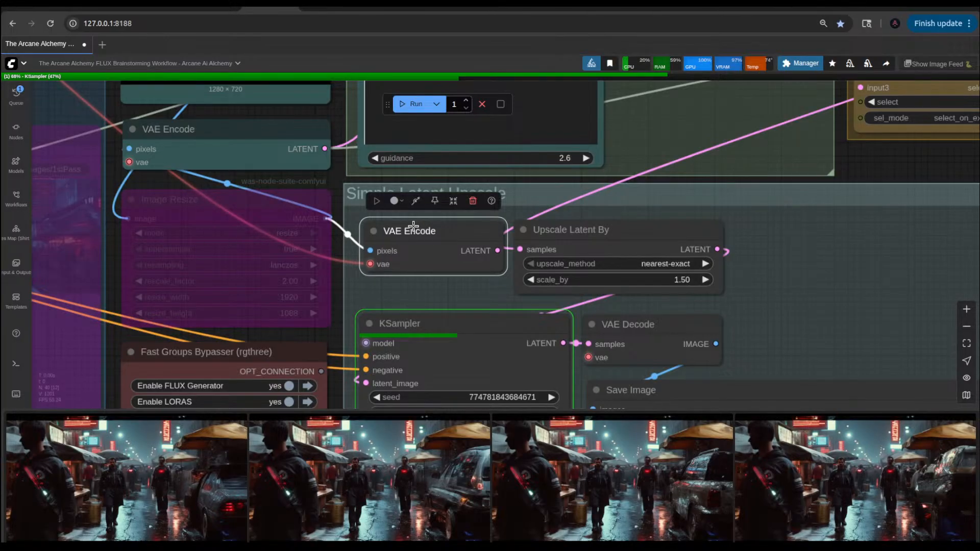
pyautogui.scroll(-4, 264, 161)
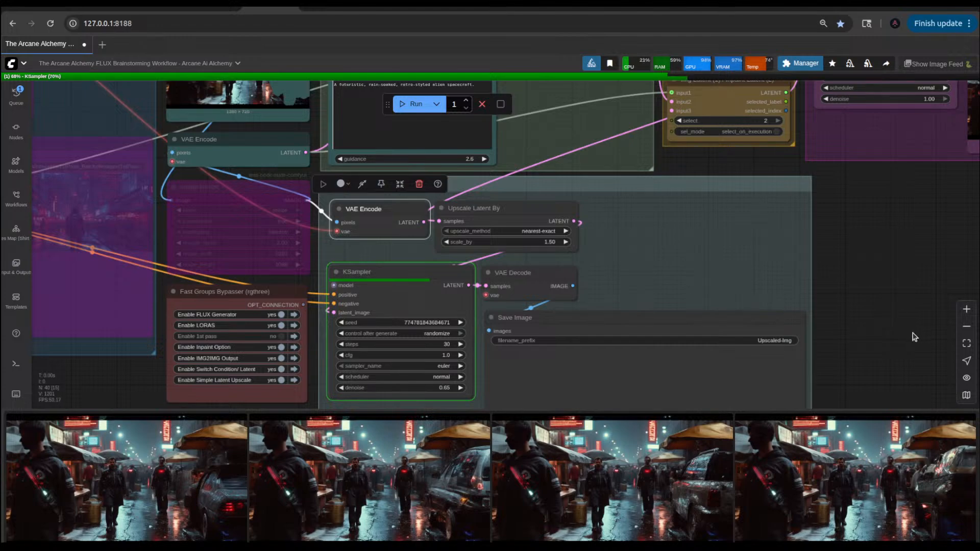
pyautogui.click(870, 263)
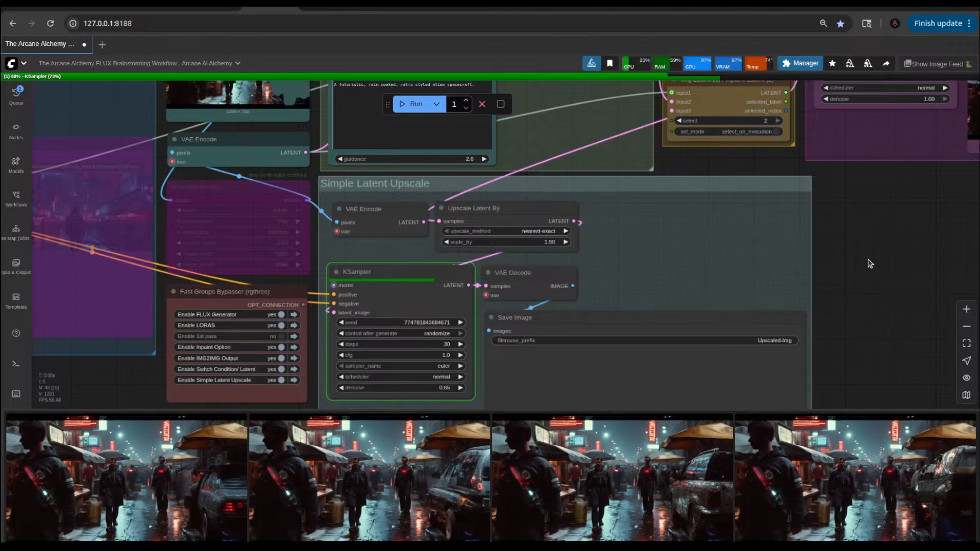
pyautogui.scroll(-3, 870, 263)
pyautogui.moveTo(879, 241); pyautogui.dragTo(798, 277)
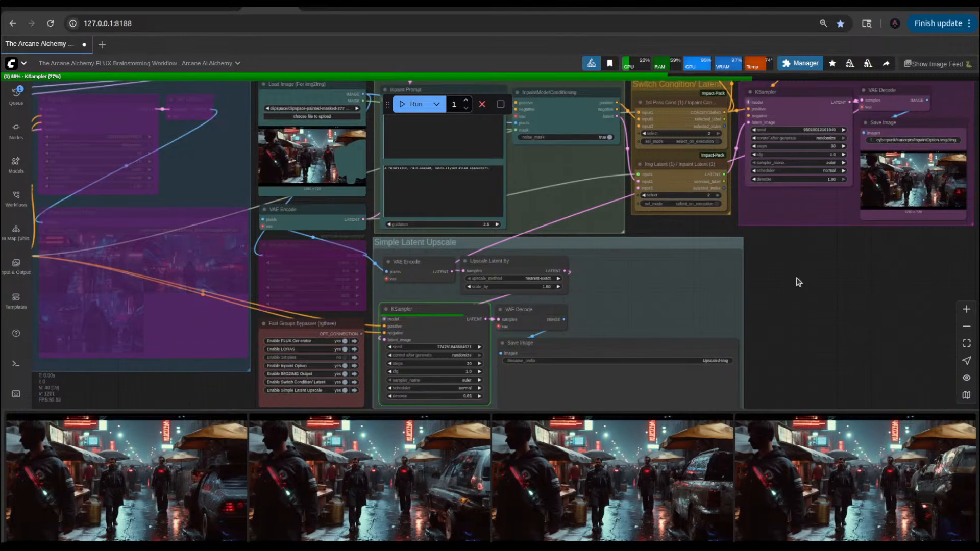
# Step: Move the Upscale Latent By node away from VAE Encode in the Simple Latent Upscale group to trace its samples link
pyautogui.moveTo(886, 277); pyautogui.dragTo(679, 327)
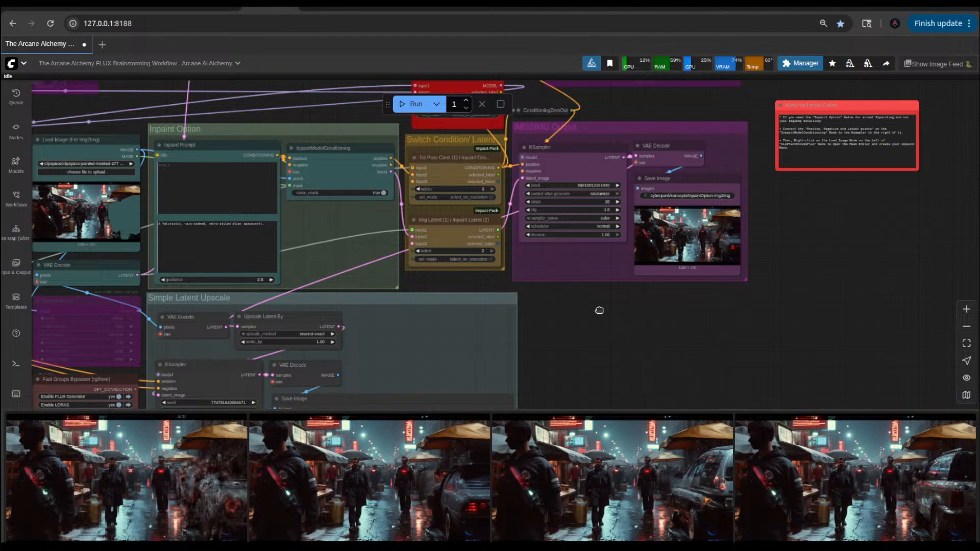
pyautogui.moveTo(599, 310); pyautogui.dragTo(847, 287)
pyautogui.scroll(2, 770, 327)
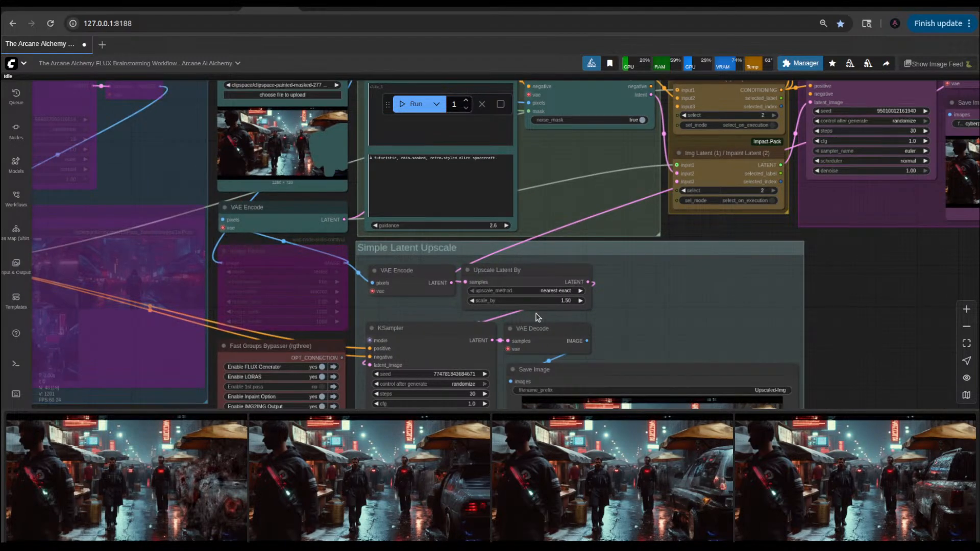
pyautogui.moveTo(871, 305); pyautogui.dragTo(756, 341)
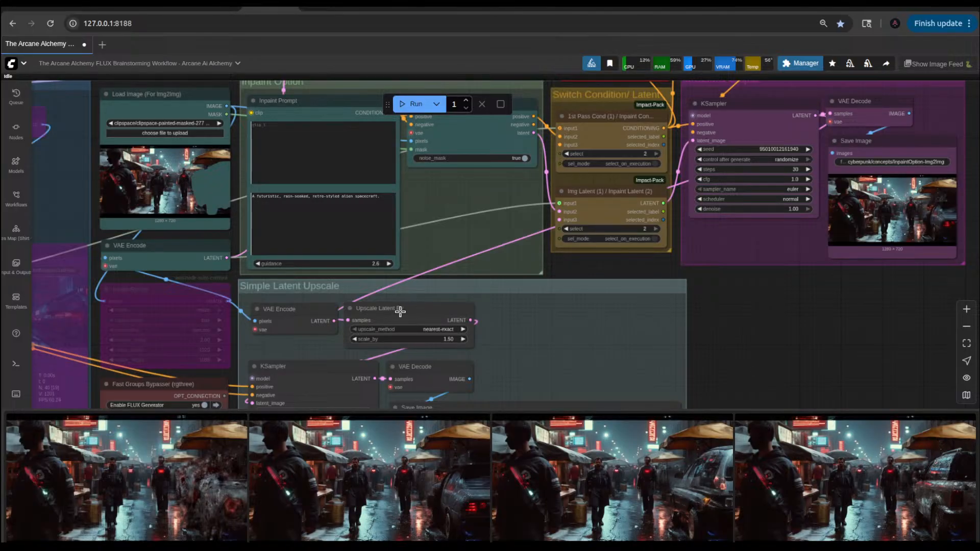
pyautogui.moveTo(398, 311); pyautogui.dragTo(461, 308)
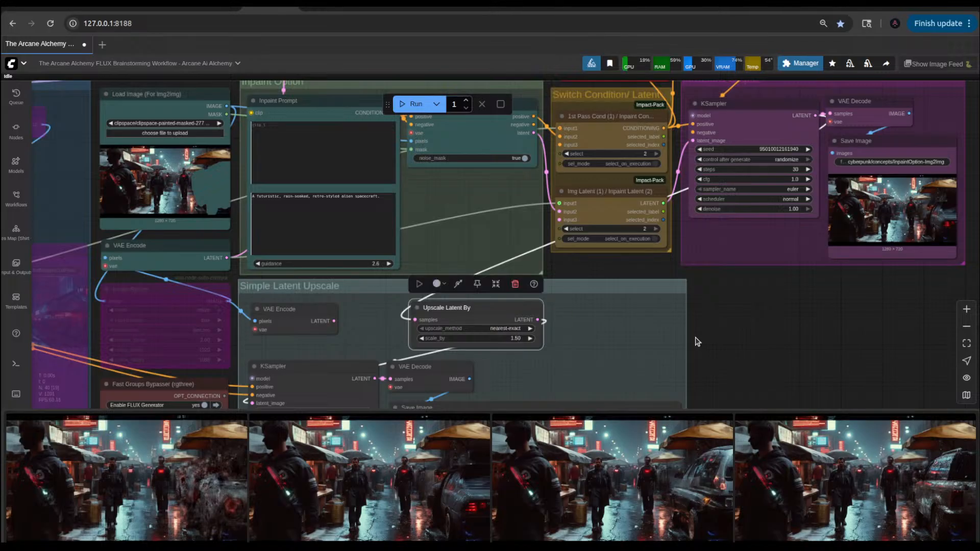
# Step: Examine the latest upscaled image enlarged from the image feed, then close it
pyautogui.moveTo(698, 342); pyautogui.dragTo(764, 274)
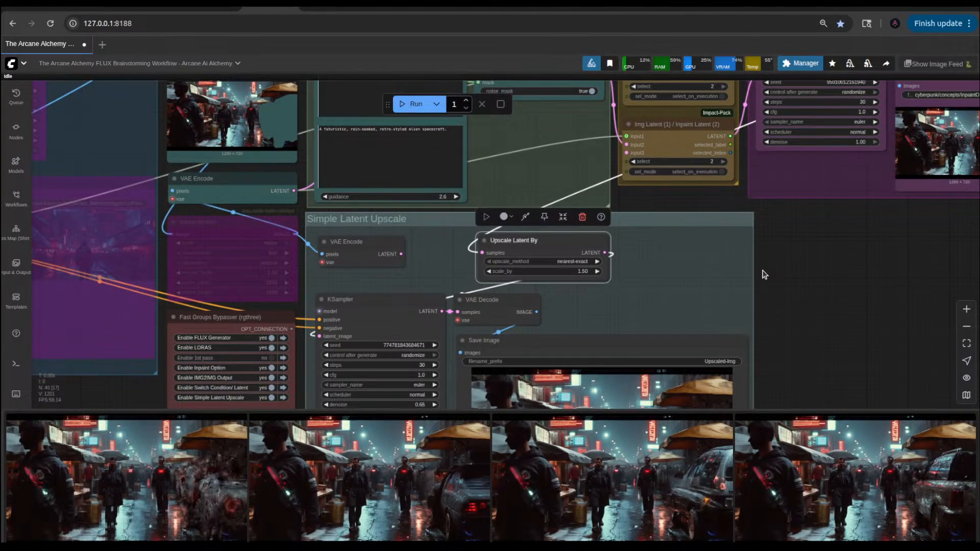
pyautogui.click(217, 482)
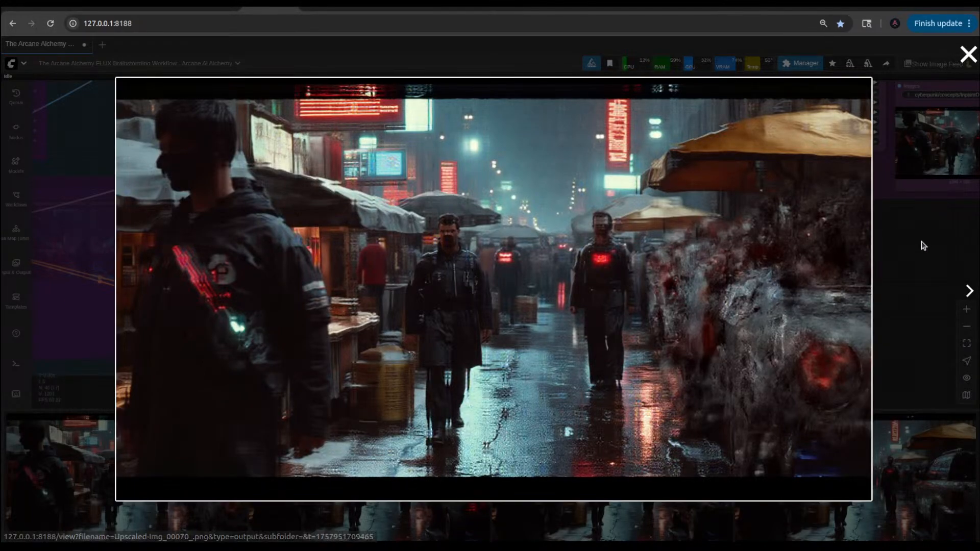
pyautogui.press('Escape')
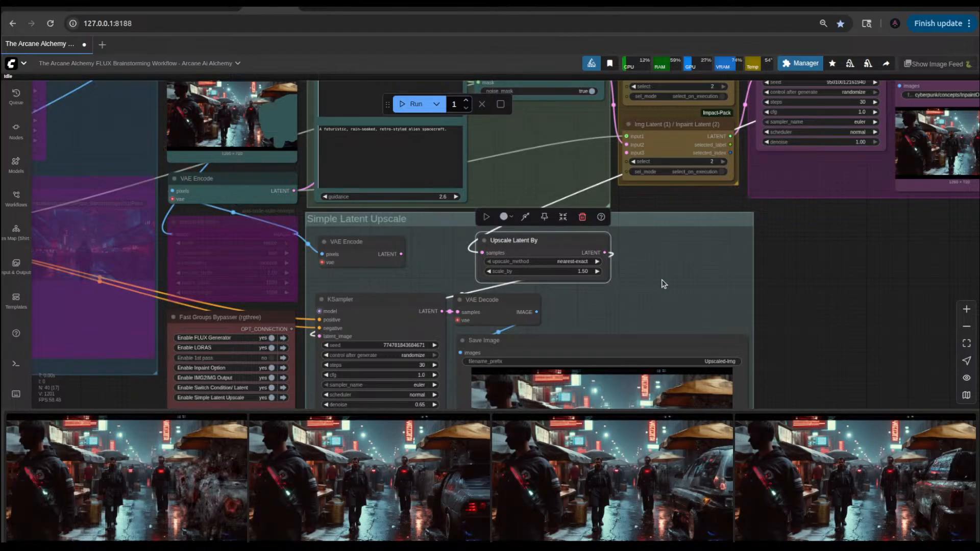
# Step: Shift the VAE Decode node in the IMG2IMG Output group slightly and move Upscale Latent By back closer to VAE Encode
pyautogui.moveTo(823, 270); pyautogui.dragTo(570, 401)
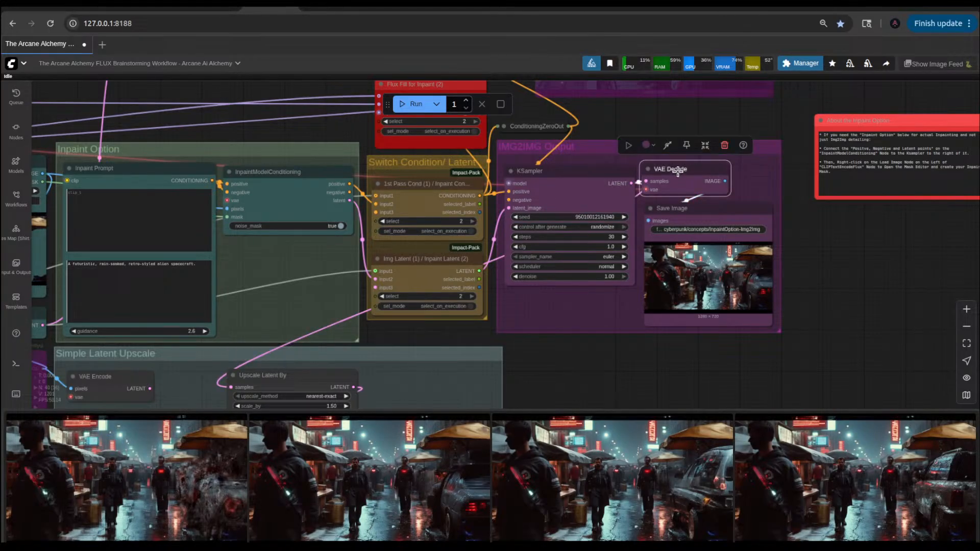
pyautogui.moveTo(684, 167); pyautogui.dragTo(682, 159)
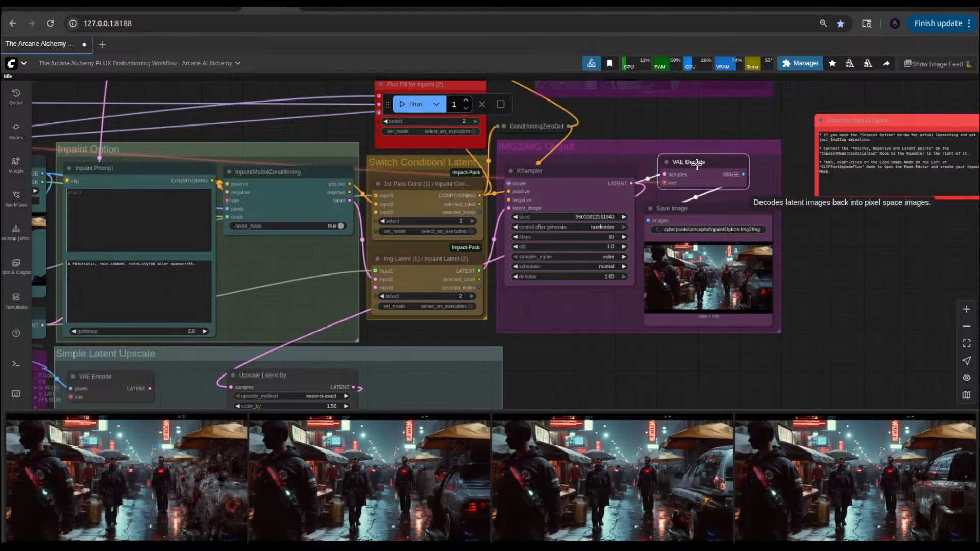
pyautogui.moveTo(544, 373); pyautogui.dragTo(688, 240)
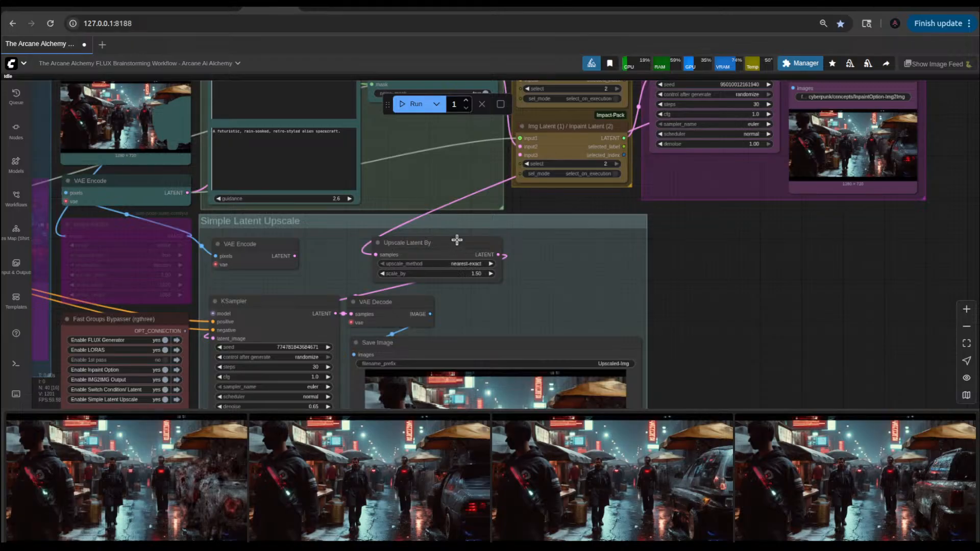
pyautogui.moveTo(452, 243); pyautogui.dragTo(398, 244)
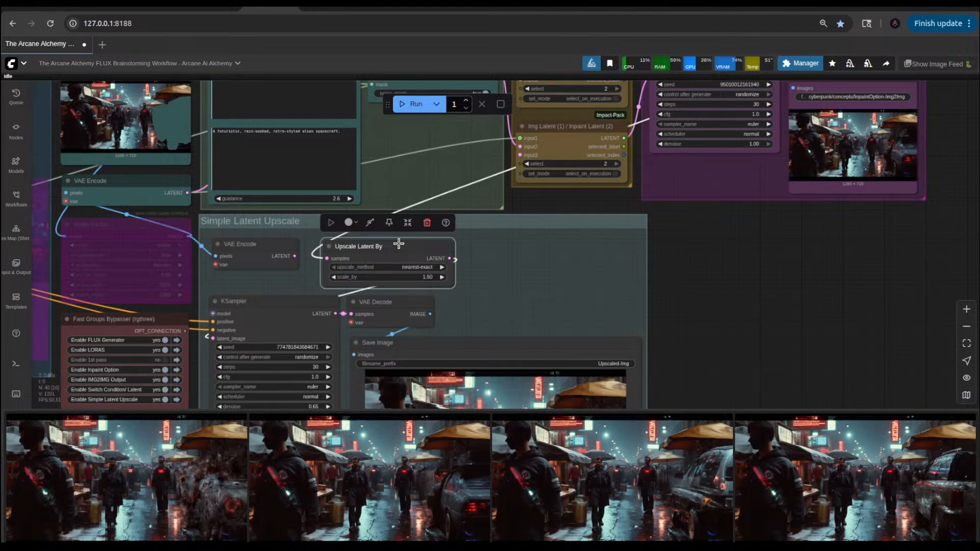
# Step: Set denoise to 0.68 in the KSampler of the Simple Latent Upscale group and run the workflow
pyautogui.moveTo(715, 350); pyautogui.dragTo(750, 262)
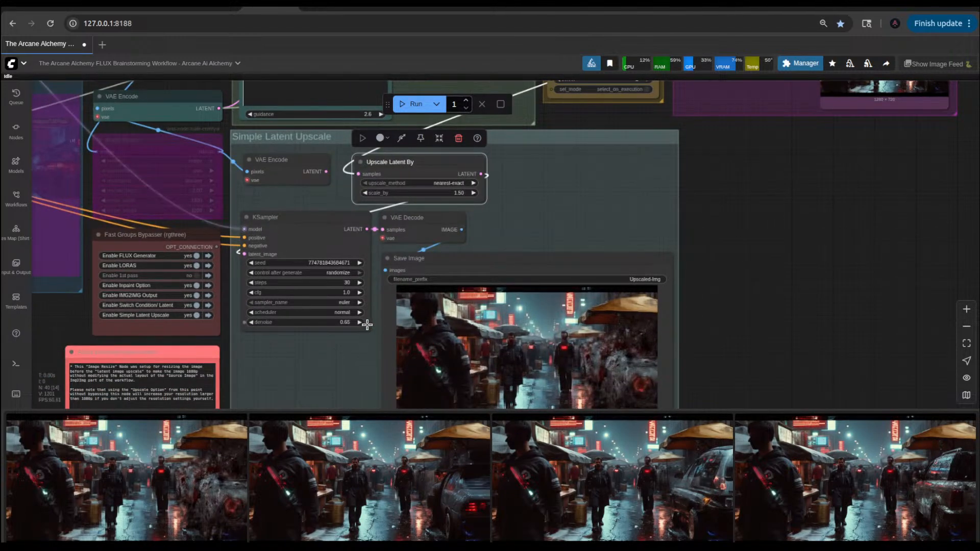
pyautogui.click(362, 322)
pyautogui.click(362, 322)
pyautogui.click(361, 322)
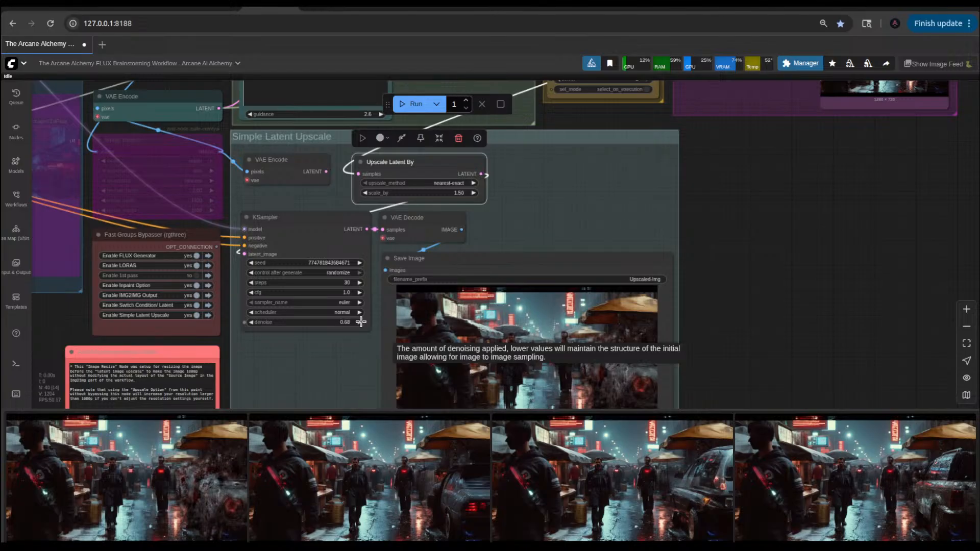
pyautogui.click(407, 104)
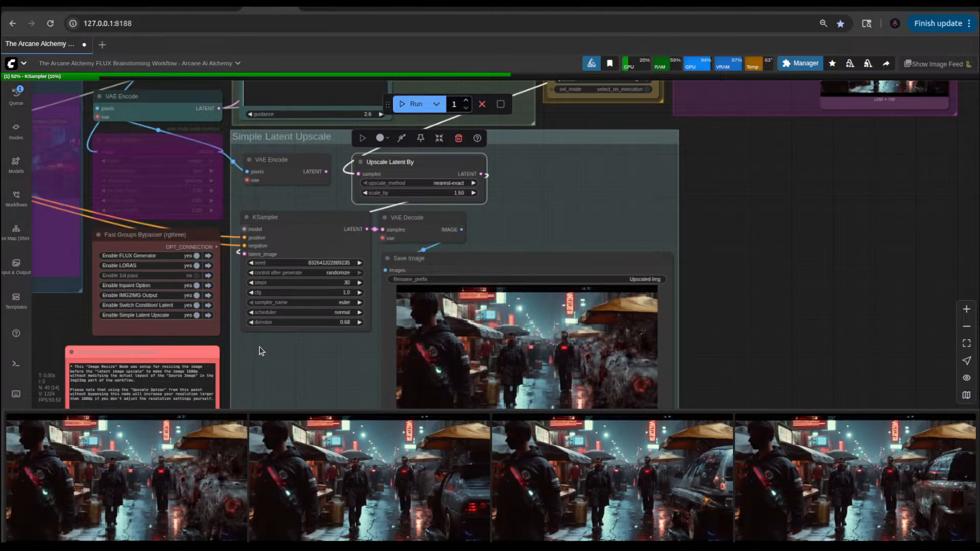
# Step: Check the available upscale_method options of the Upscale Latent By node without changing the selection
pyautogui.click(452, 182)
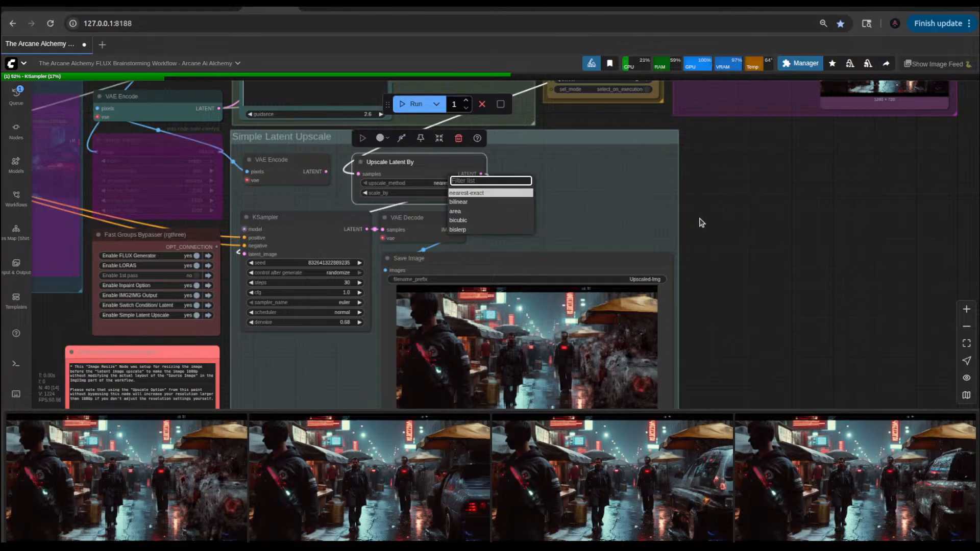
pyautogui.click(736, 222)
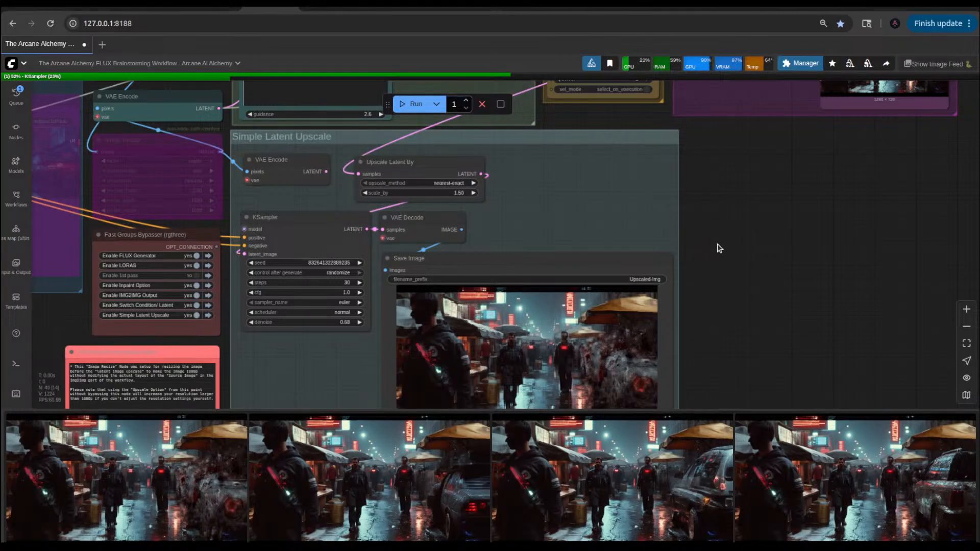
# Step: Delete the red note about the Image Resize node from beneath the Fast Groups Bypasser
pyautogui.scroll(-4, 750, 211)
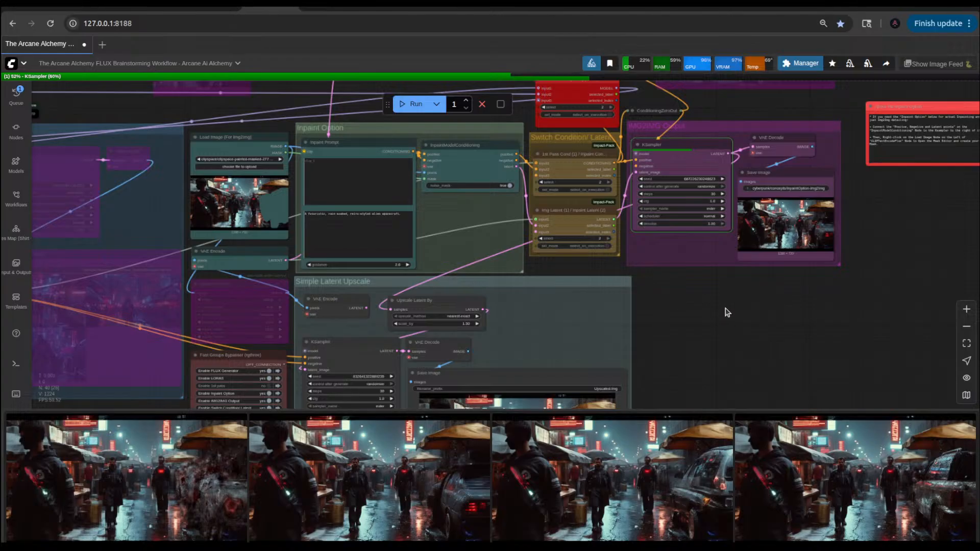
pyautogui.scroll(-4, 724, 311)
pyautogui.moveTo(709, 326); pyautogui.dragTo(724, 289)
pyautogui.scroll(2, 721, 298)
pyautogui.moveTo(709, 336); pyautogui.dragTo(749, 249)
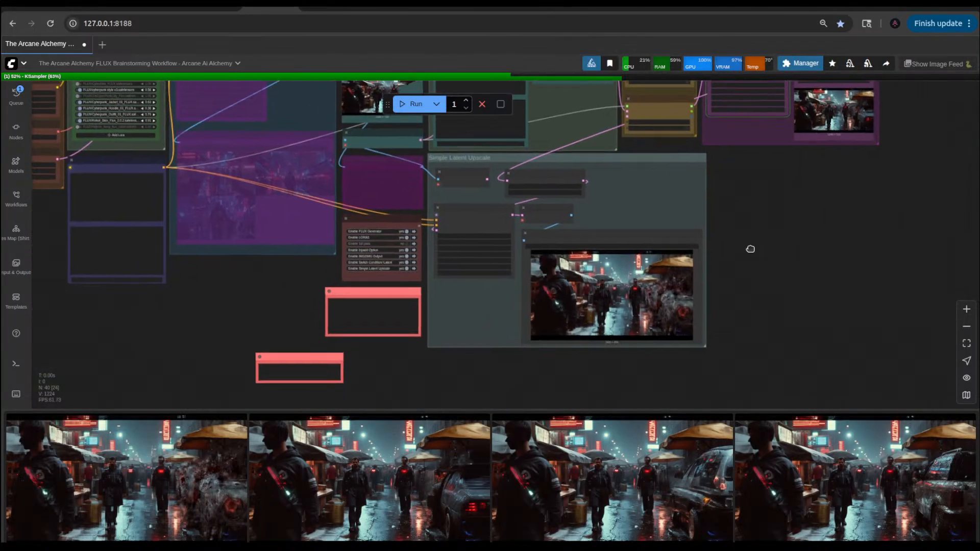
pyautogui.moveTo(358, 388); pyautogui.dragTo(461, 385)
pyautogui.scroll(8, 414, 334)
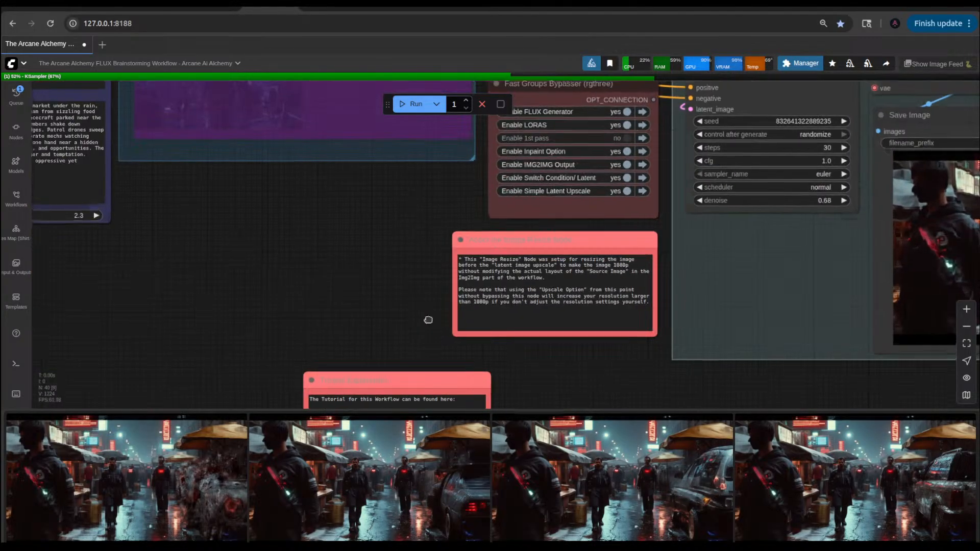
pyautogui.moveTo(399, 286); pyautogui.dragTo(441, 335)
pyautogui.scroll(-5, 451, 309)
pyautogui.click(521, 293)
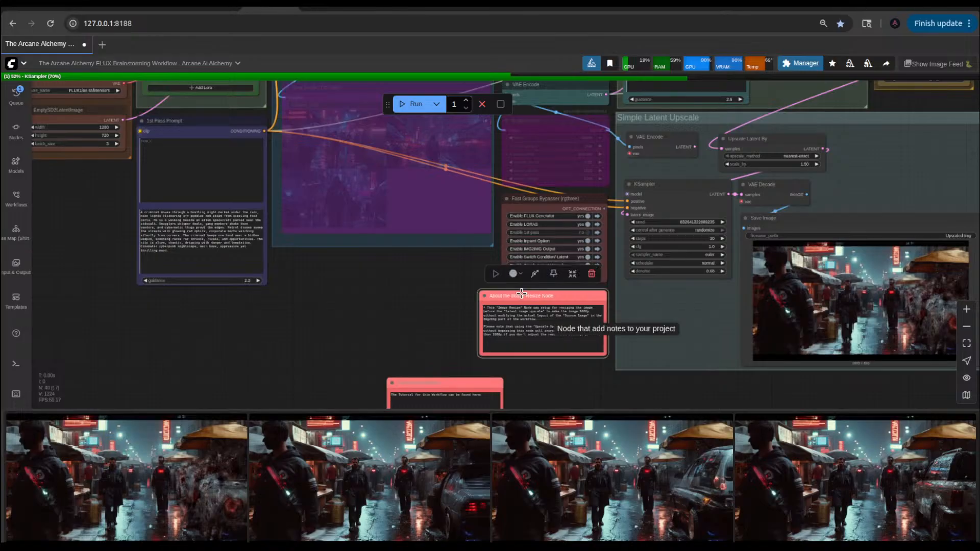
pyautogui.click(587, 274)
# Step: Delete the bypassed Image Resize node and the VAE Encode node inside the Simple Latent Upscale group
pyautogui.click(588, 130)
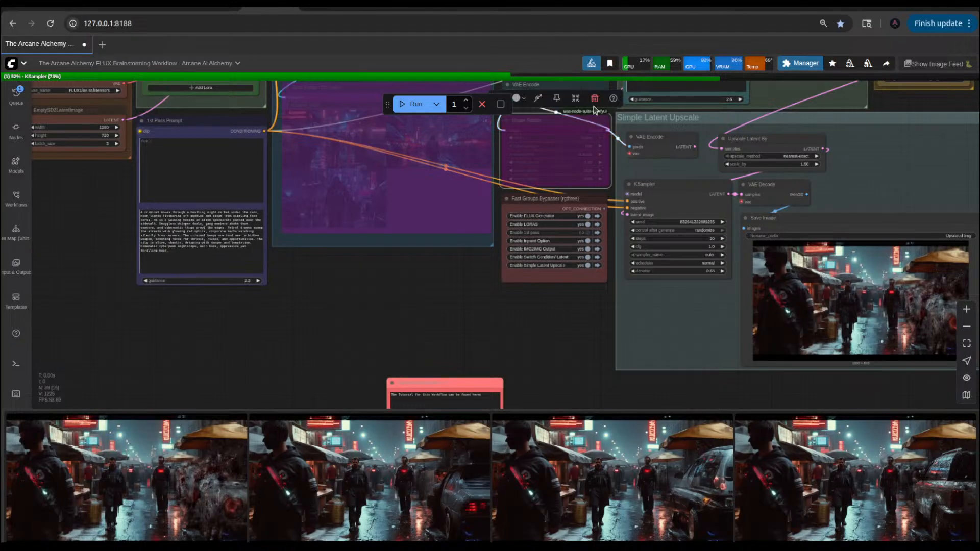
pyautogui.click(595, 105)
pyautogui.click(651, 144)
pyautogui.moveTo(556, 175); pyautogui.dragTo(564, 344)
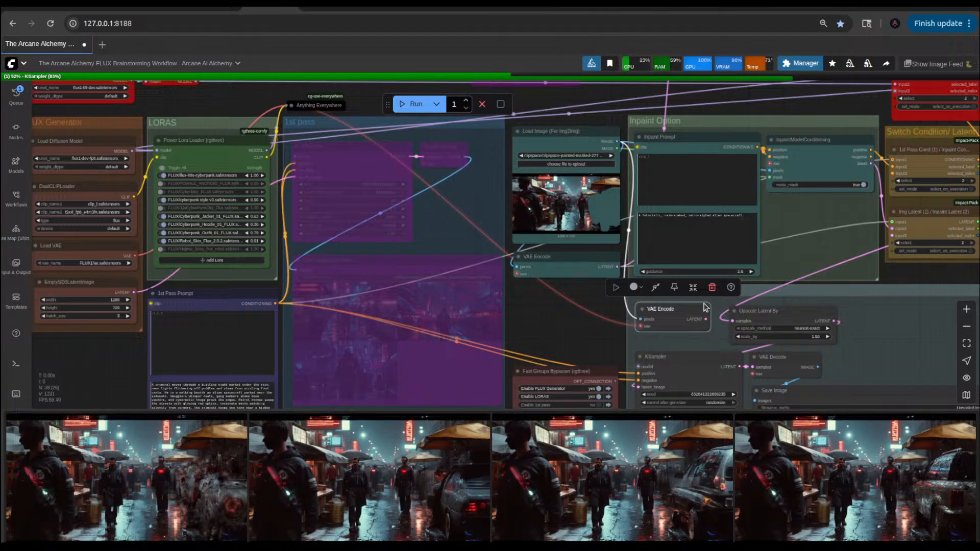
pyautogui.click(712, 288)
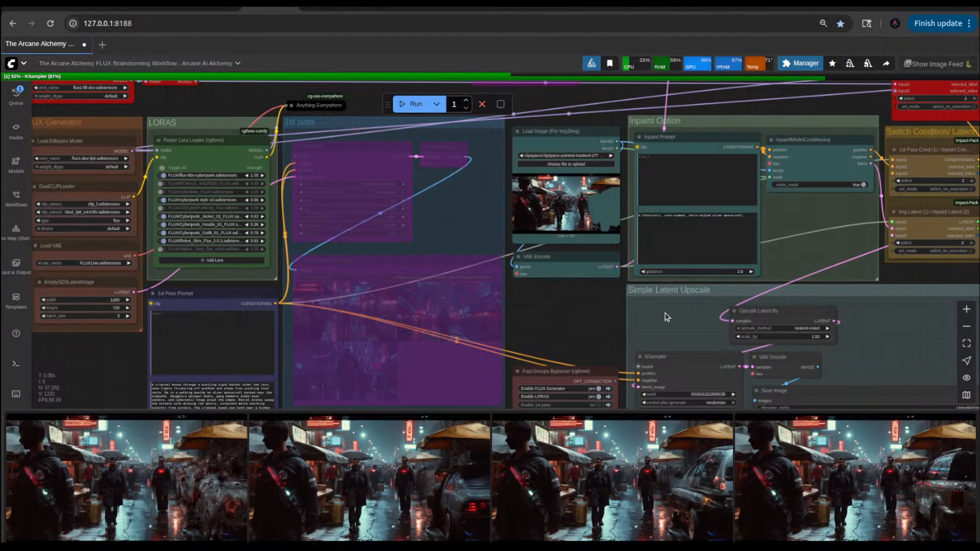
# Step: Move the Fast Groups Bypasser node up directly beneath the teal VAE Encode node
pyautogui.moveTo(564, 310); pyautogui.dragTo(558, 271)
pyautogui.moveTo(552, 329); pyautogui.dragTo(554, 253)
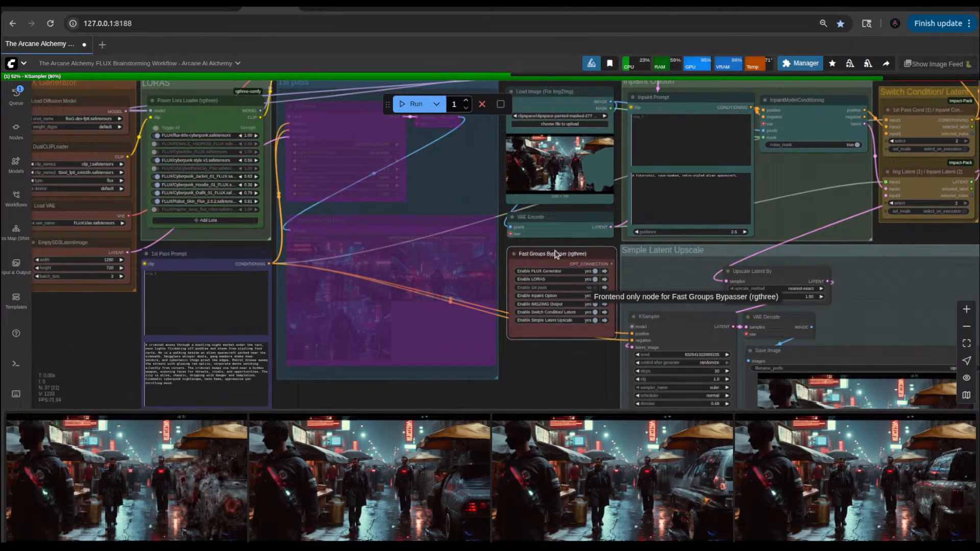
pyautogui.click(542, 395)
# Step: Delete all the bypassed purple nodes in the row above the main workflow groups
pyautogui.scroll(-7, 534, 386)
pyautogui.moveTo(536, 388); pyautogui.dragTo(482, 350)
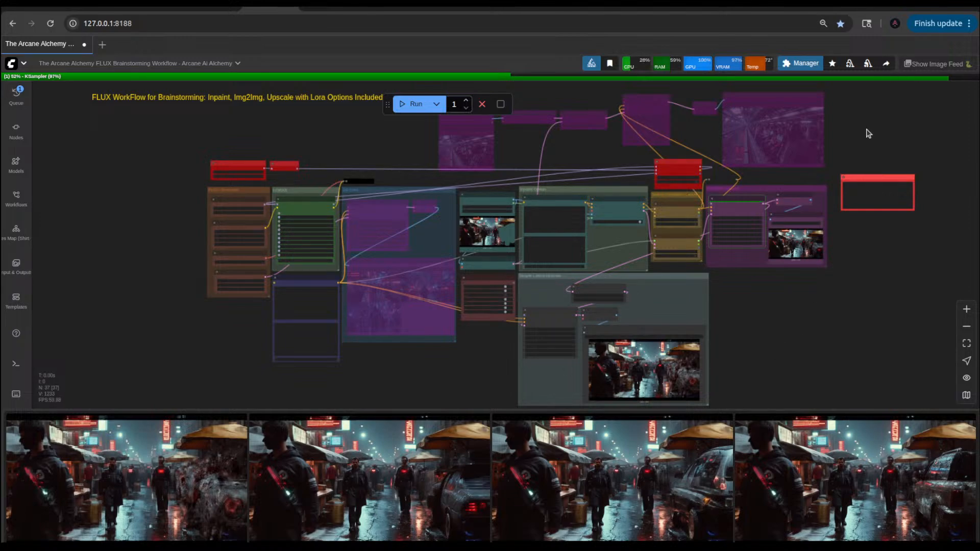
pyautogui.moveTo(868, 131); pyautogui.dragTo(344, 255)
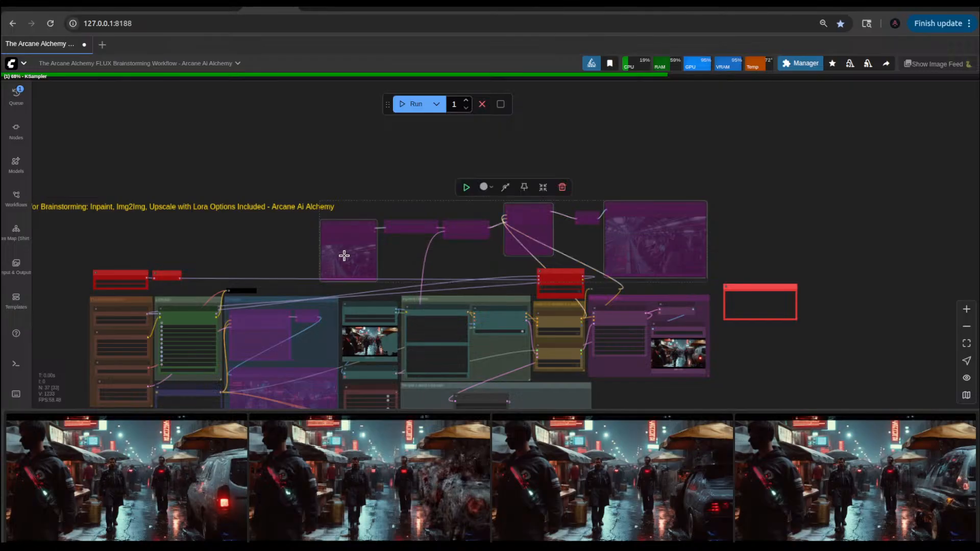
pyautogui.press('Delete')
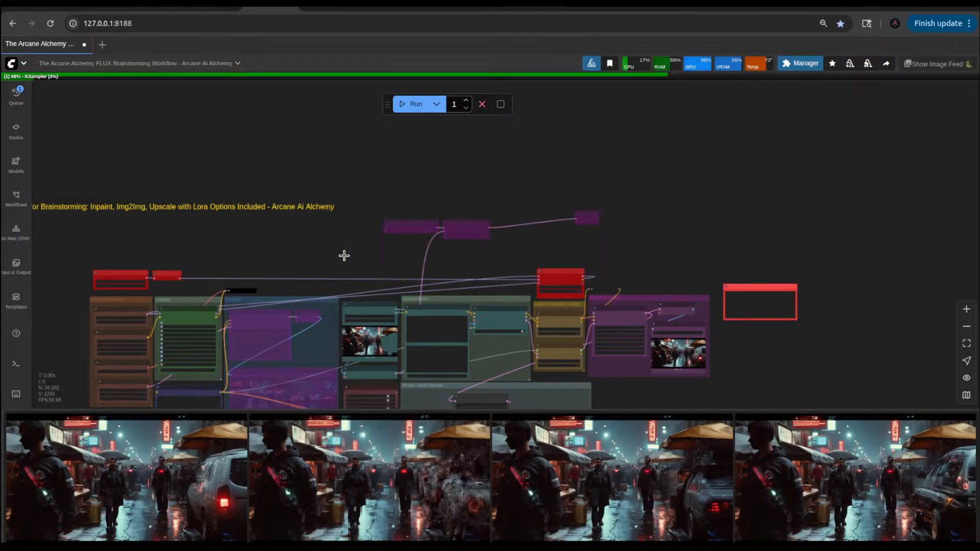
pyautogui.moveTo(655, 213); pyautogui.dragTo(476, 114)
pyautogui.press('Delete')
# Step: Inspect the newest InpaintOption-Img2Img image enlarged from the image feed, looking at the vehicle
pyautogui.click(121, 538)
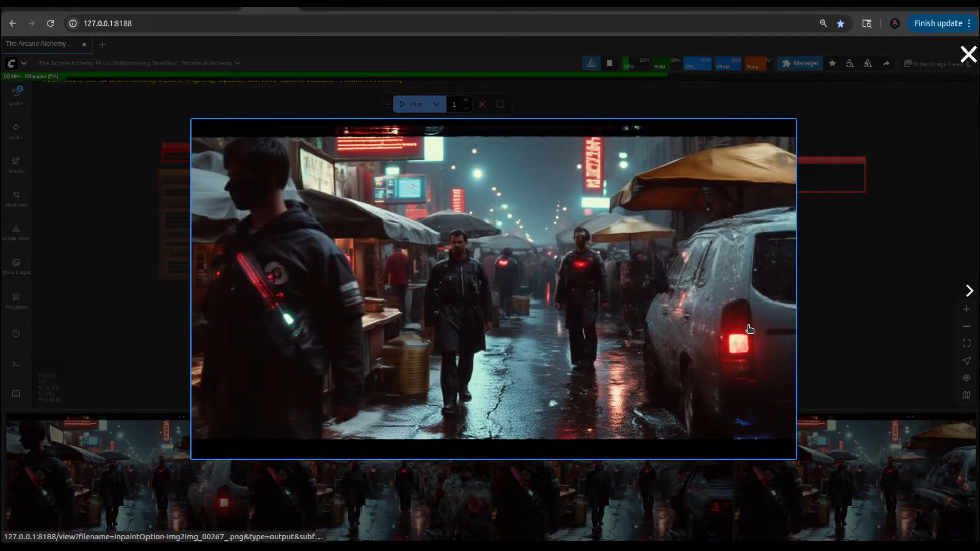
pyautogui.click(824, 279)
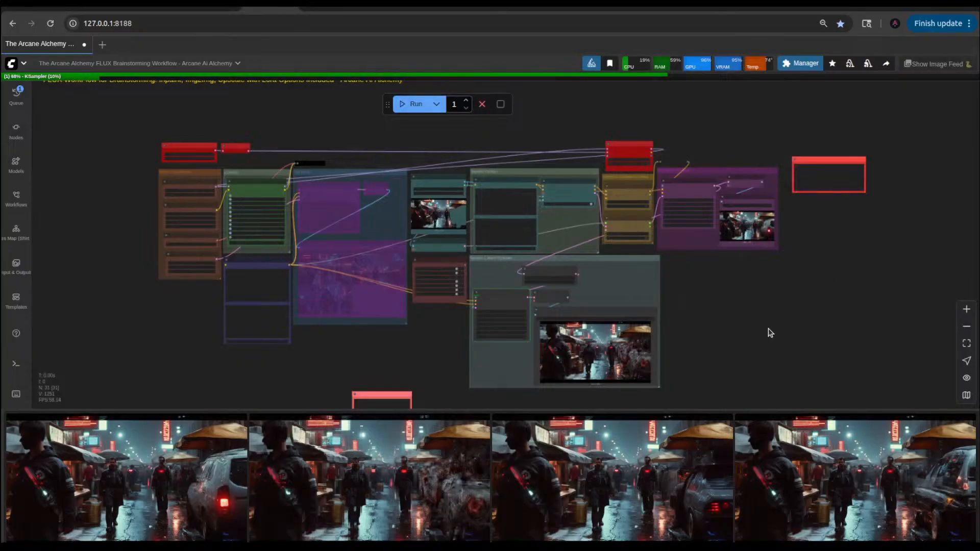
# Step: Move the tutorial note beneath the Fast Groups Bypasser and narrow it to fit beside the Simple Latent Upscale group
pyautogui.moveTo(724, 343); pyautogui.dragTo(783, 273)
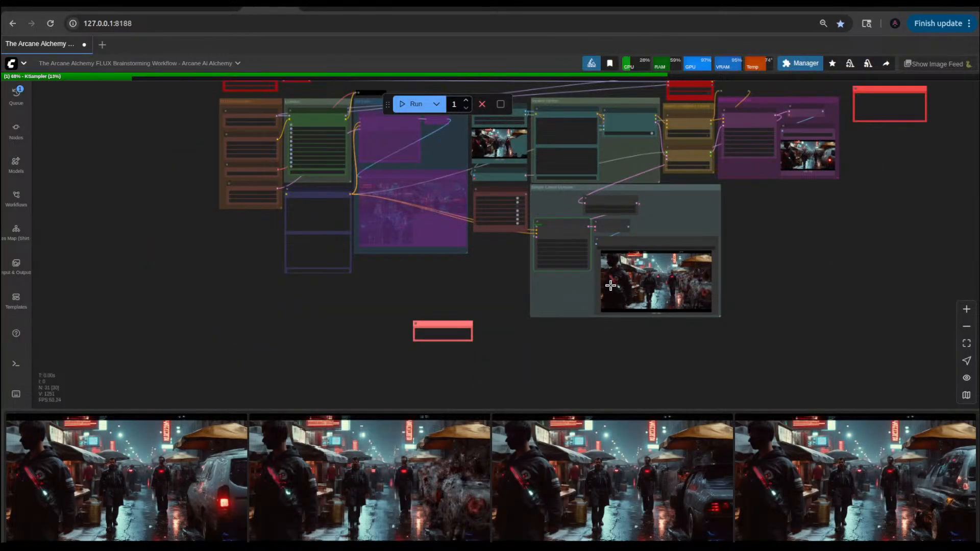
pyautogui.moveTo(491, 278); pyautogui.dragTo(519, 341)
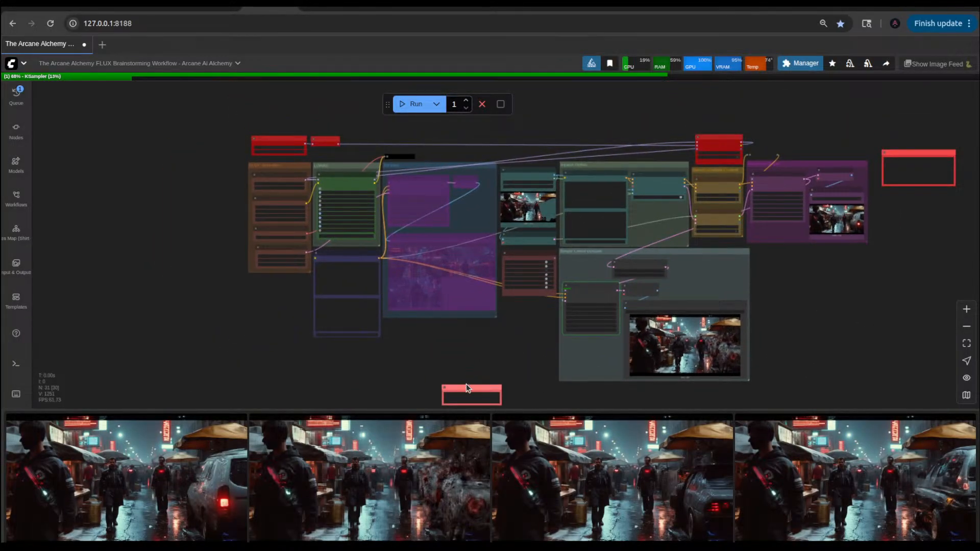
pyautogui.moveTo(466, 388); pyautogui.dragTo(575, 244)
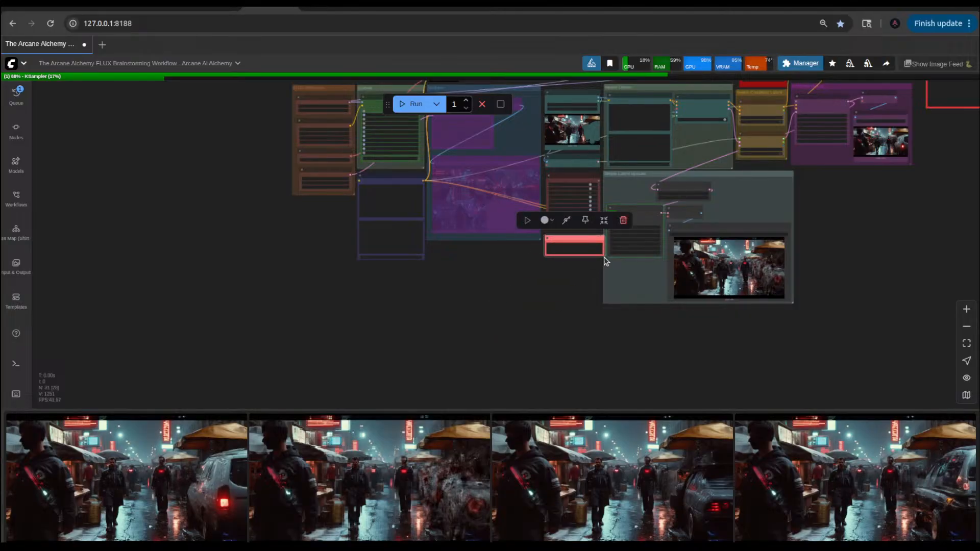
pyautogui.scroll(6, 571, 261)
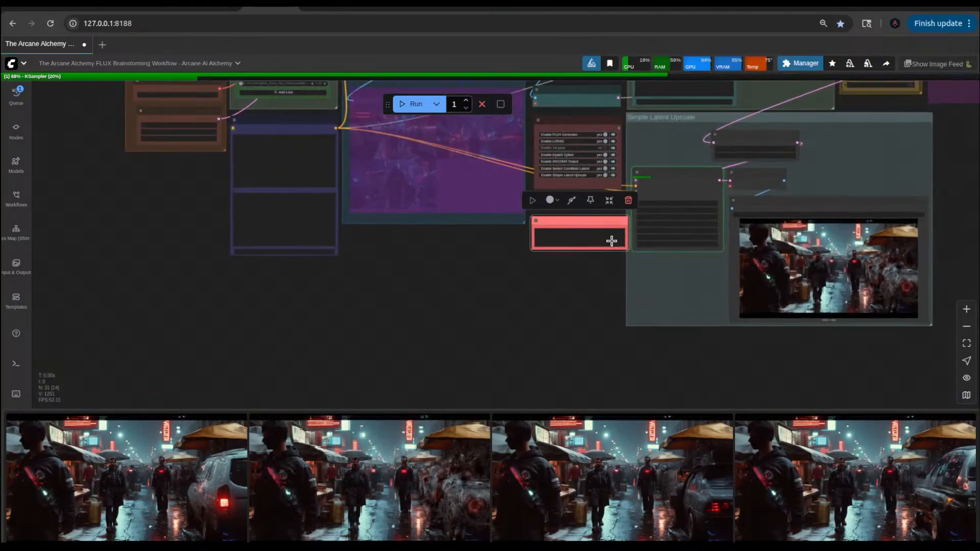
pyautogui.moveTo(629, 249); pyautogui.dragTo(610, 250)
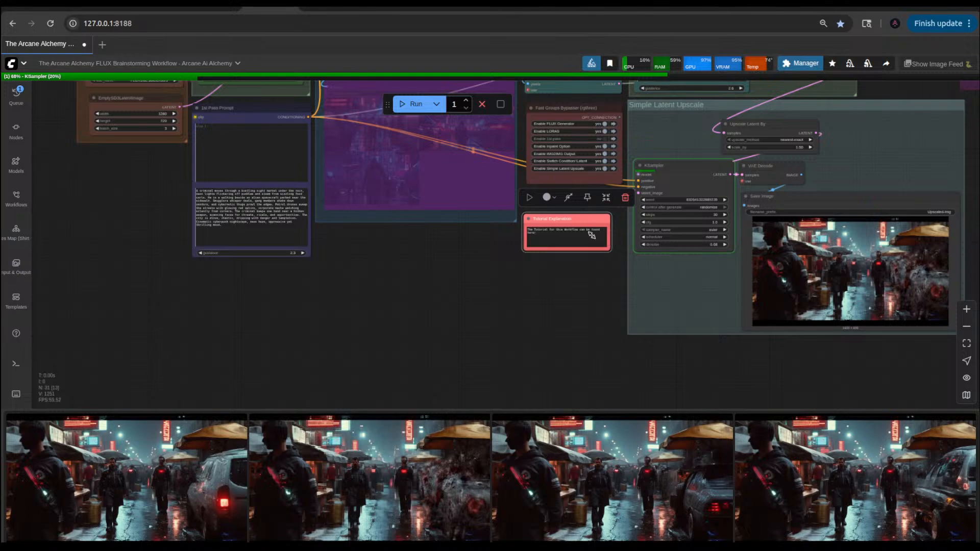
pyautogui.moveTo(574, 218); pyautogui.dragTo(581, 209)
pyautogui.click(555, 286)
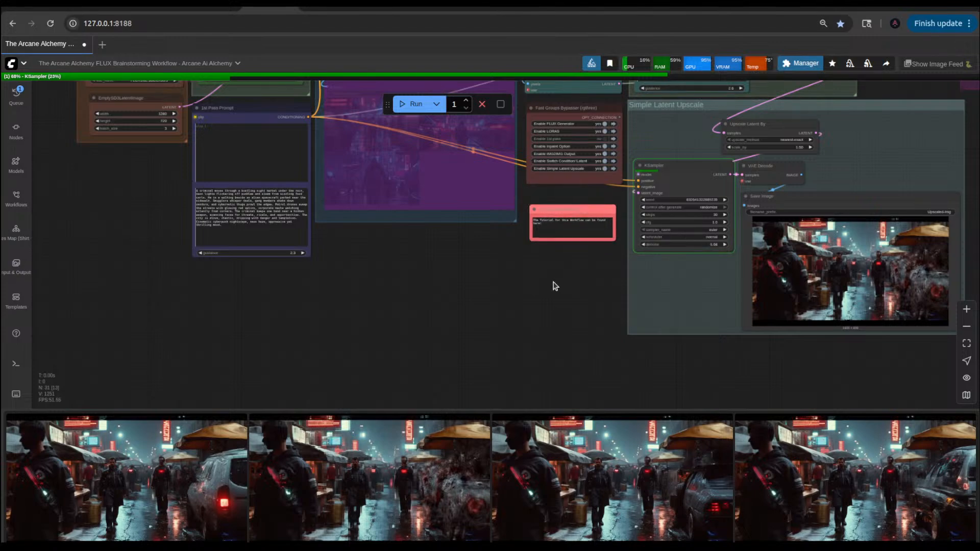
# Step: Move the "About the Inpaint Option" note from the far right to just above the Flux Fill for Inpaint (2) node
pyautogui.click(571, 209)
pyautogui.scroll(-5, 509, 265)
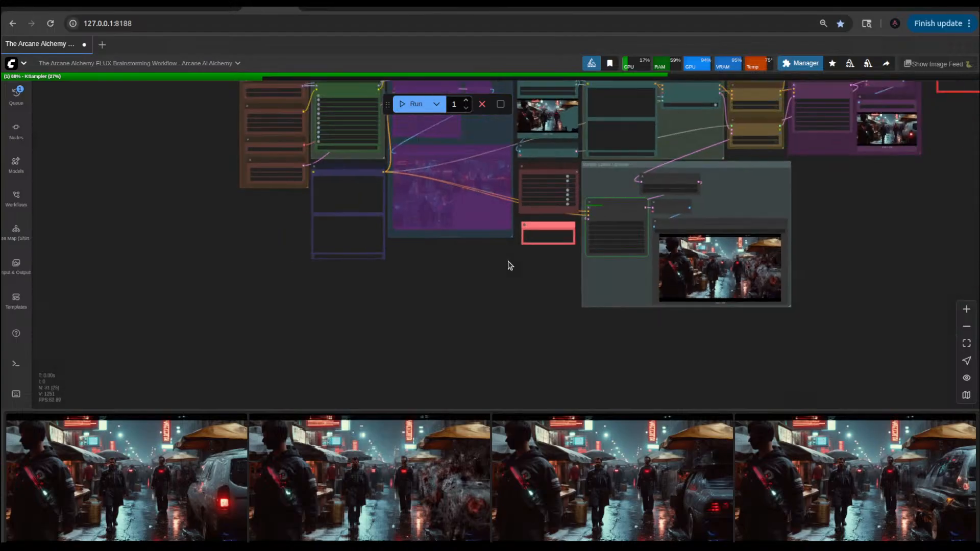
pyautogui.moveTo(484, 273); pyautogui.dragTo(408, 374)
pyautogui.scroll(5, 903, 156)
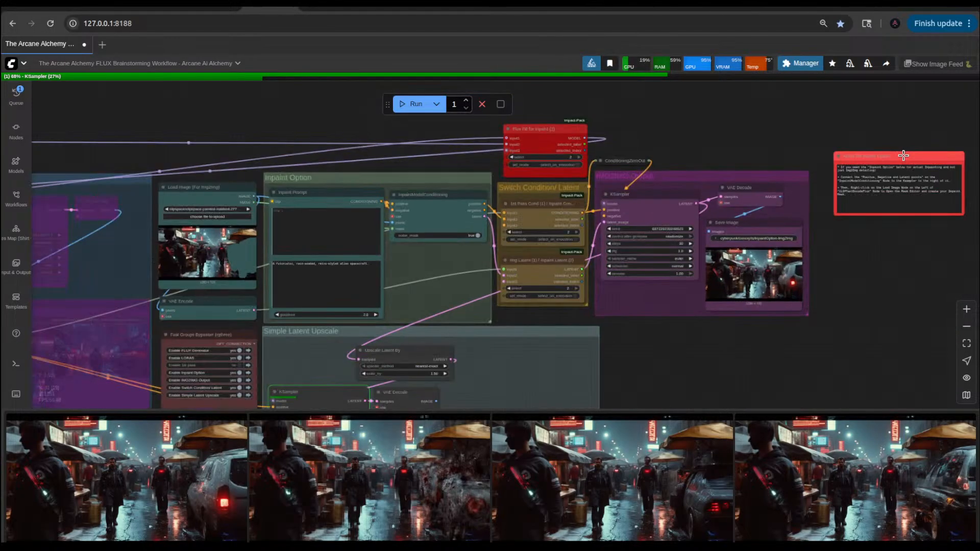
pyautogui.scroll(3, 903, 155)
pyautogui.moveTo(903, 155); pyautogui.dragTo(607, 100)
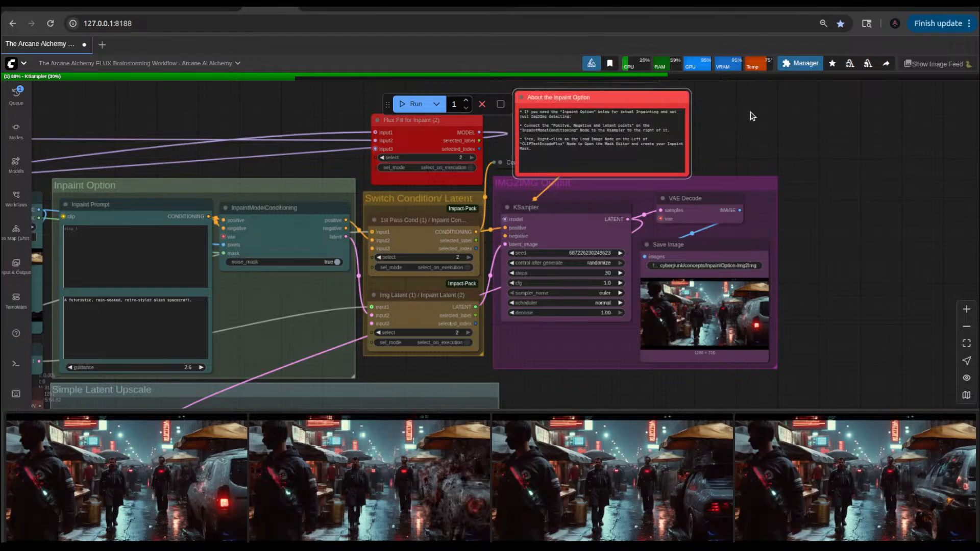
pyautogui.moveTo(753, 116); pyautogui.dragTo(959, 263)
pyautogui.moveTo(842, 250); pyautogui.dragTo(668, 169)
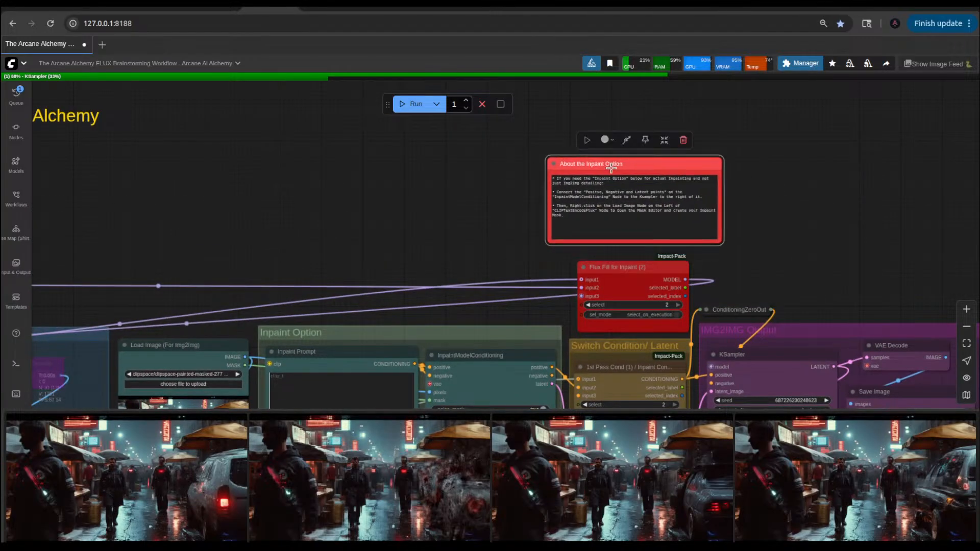
# Step: Rename the moved note as "About the Inpaint Option and Switch Nodes"
pyautogui.doubleClick(611, 167)
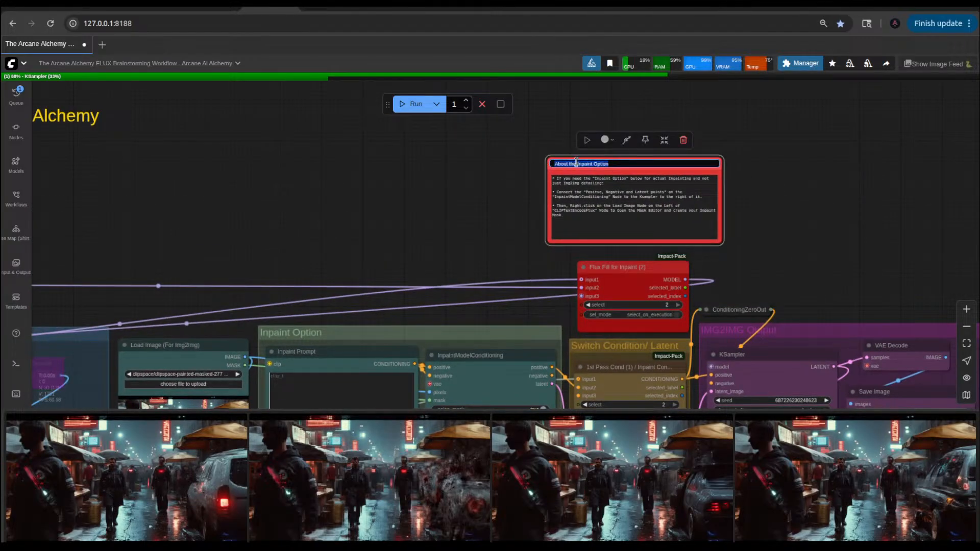
pyautogui.click(634, 166)
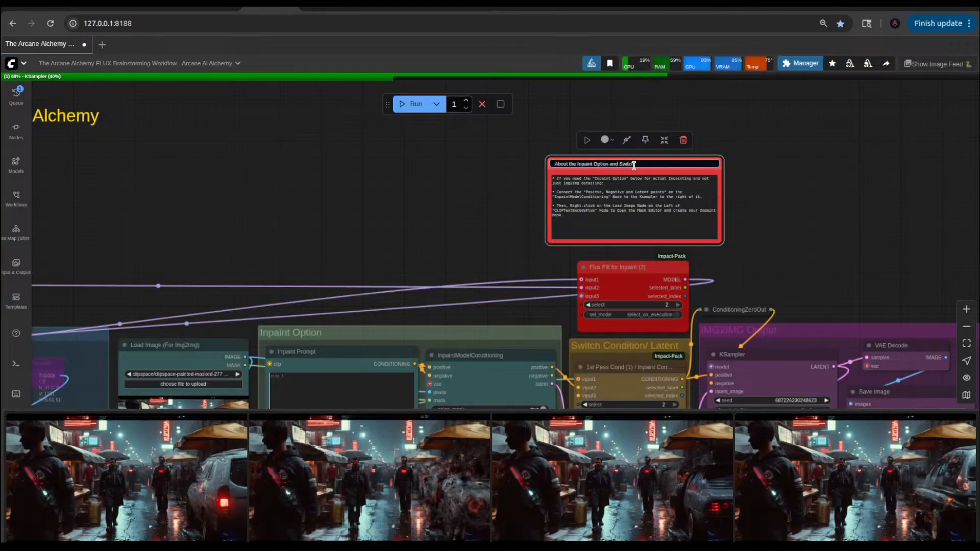
pyautogui.write('and Switch Nodes')
pyautogui.press('Return')
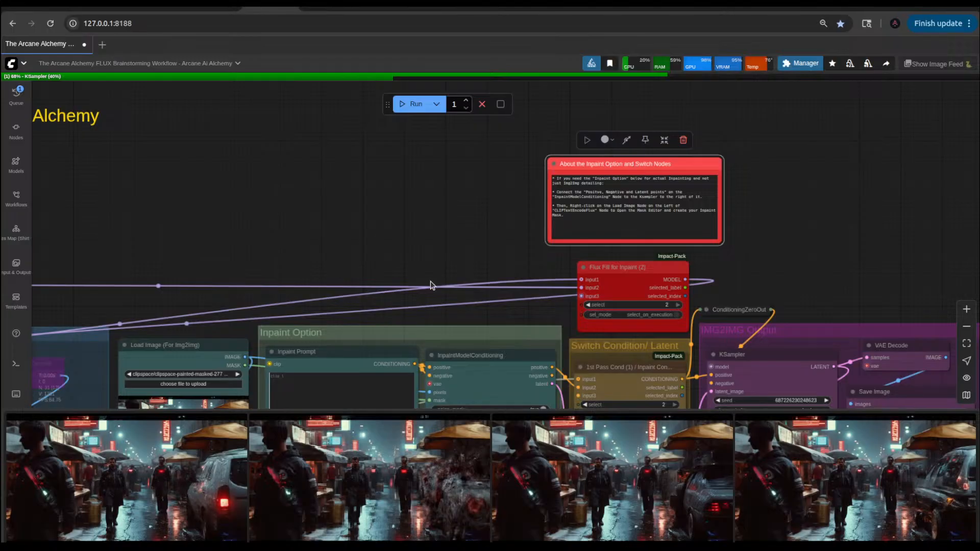
# Step: Put the Flux Fill for Inpaint node and the Switch Condition/ Latent group together inside a new group
pyautogui.moveTo(502, 247); pyautogui.dragTo(500, 200)
pyautogui.scroll(-3, 500, 200)
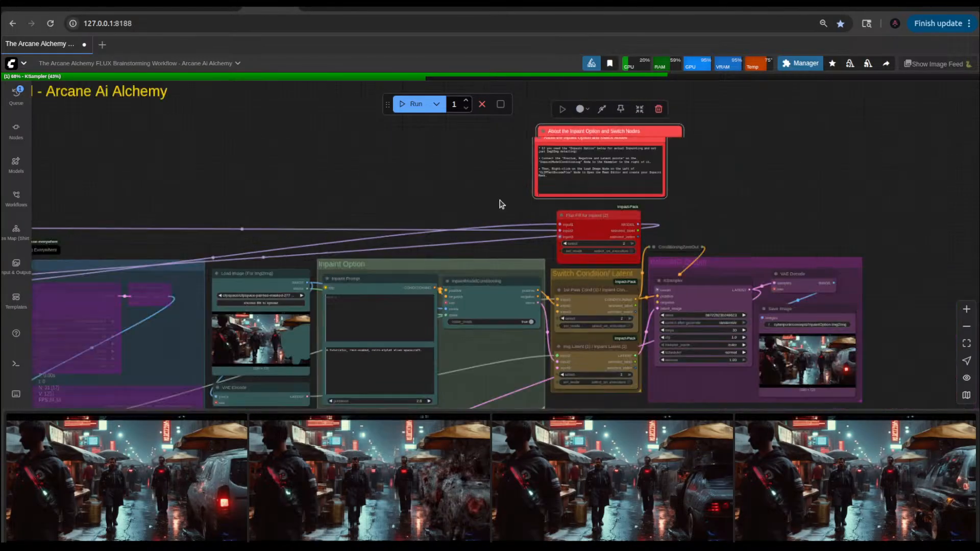
pyautogui.scroll(-2, 500, 204)
pyautogui.moveTo(189, 150); pyautogui.dragTo(446, 219)
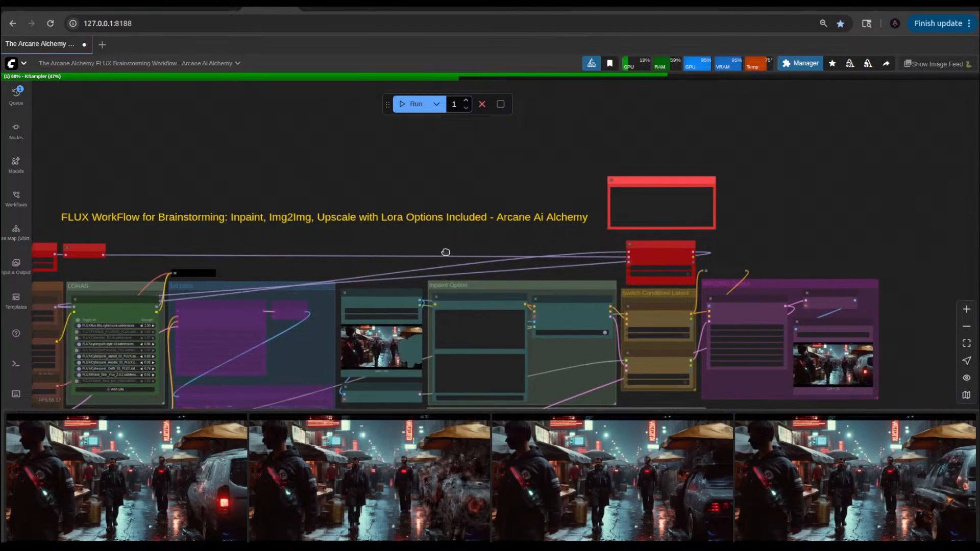
pyautogui.scroll(5, 446, 252)
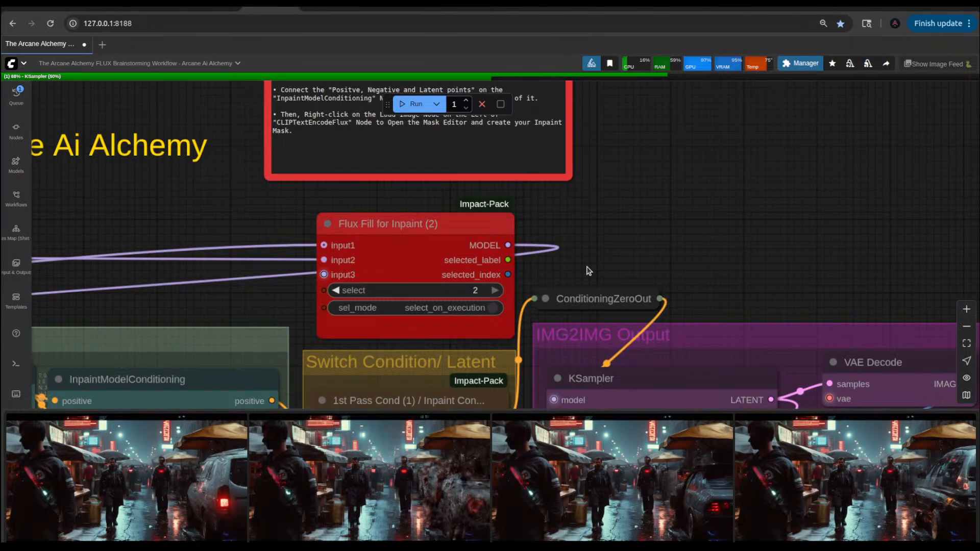
pyautogui.scroll(-3, 615, 243)
pyautogui.moveTo(614, 223); pyautogui.dragTo(632, 158)
pyautogui.scroll(-8, 649, 148)
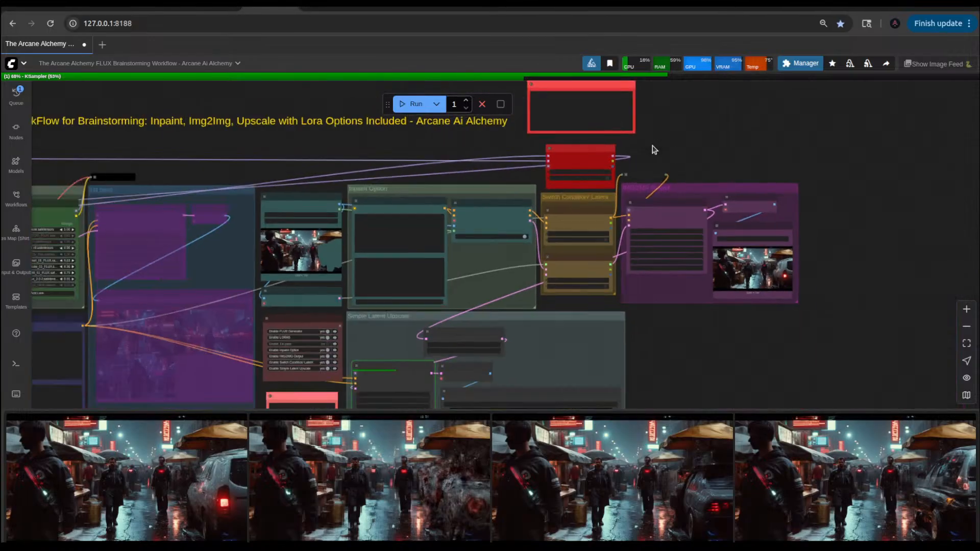
pyautogui.click(571, 149)
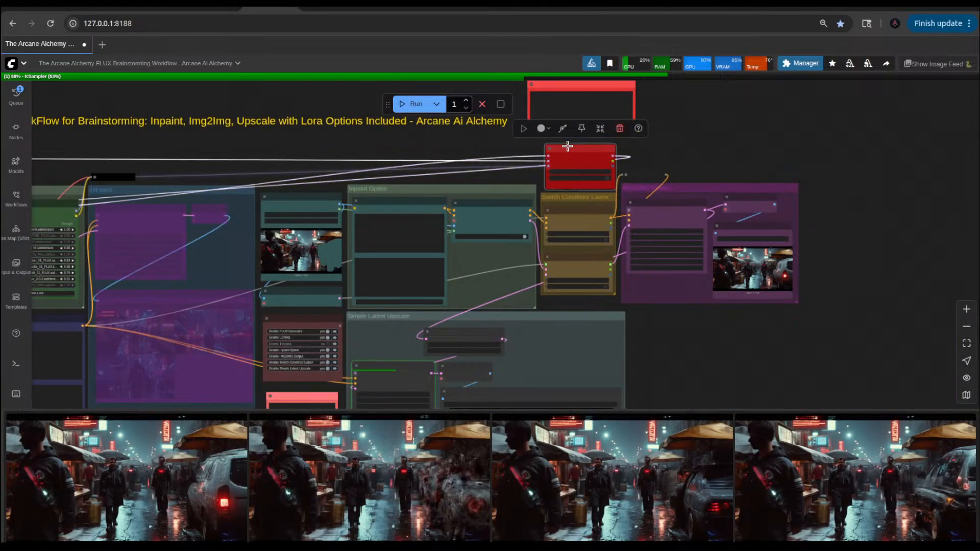
pyautogui.keyDown('shift'); pyautogui.click(574, 199); pyautogui.keyUp('shift')
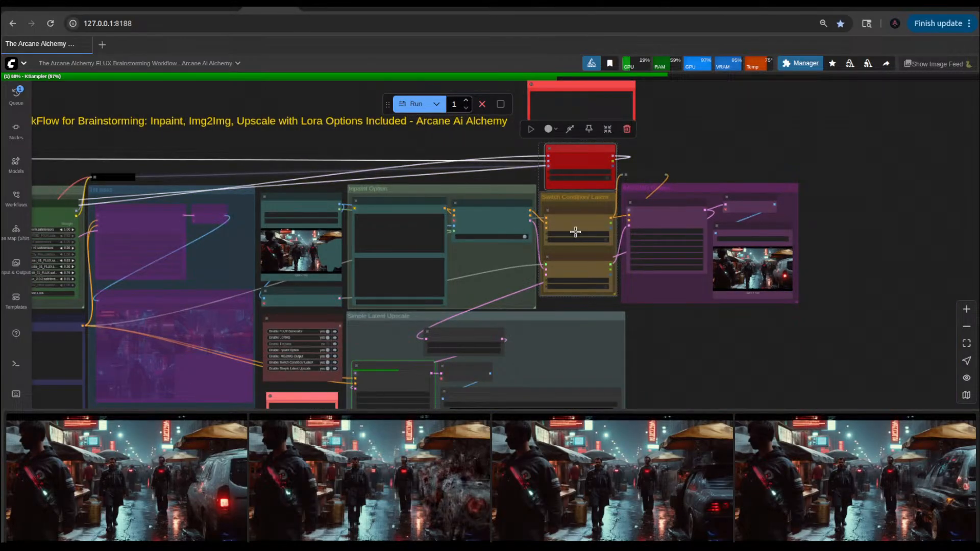
pyautogui.rightClick(653, 146)
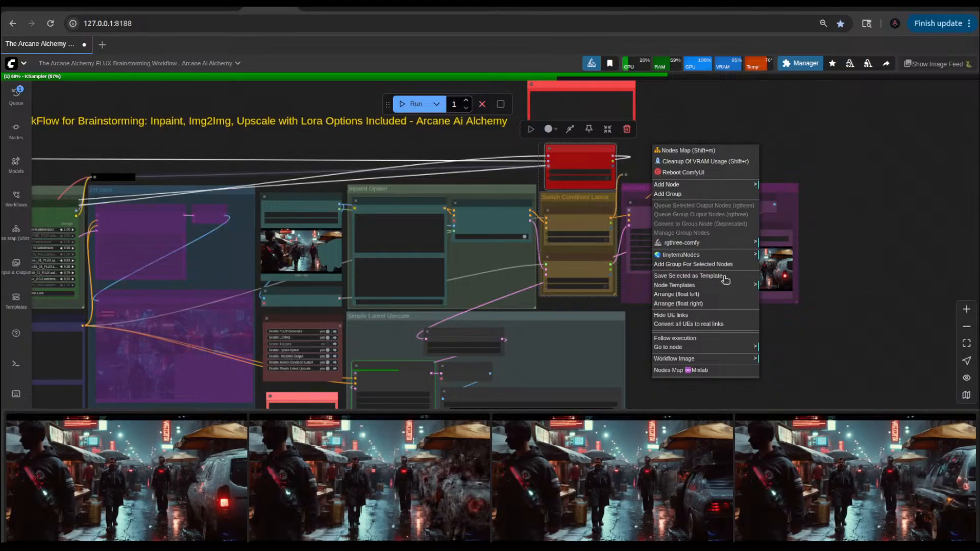
pyautogui.click(720, 265)
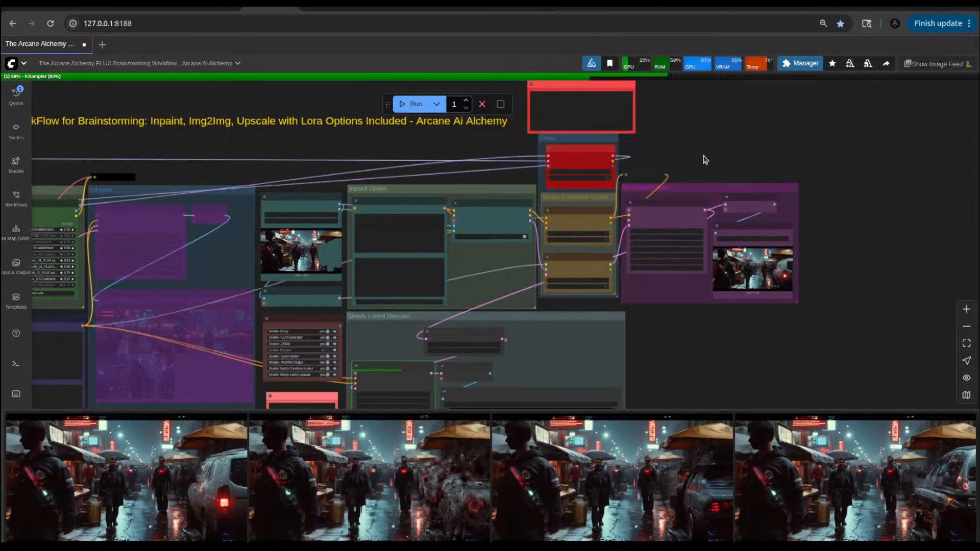
# Step: Colour the new group red and move the inpaint note off it, to the right above the IMG2IMG Output group
pyautogui.moveTo(631, 186); pyautogui.dragTo(655, 224)
pyautogui.click(599, 176)
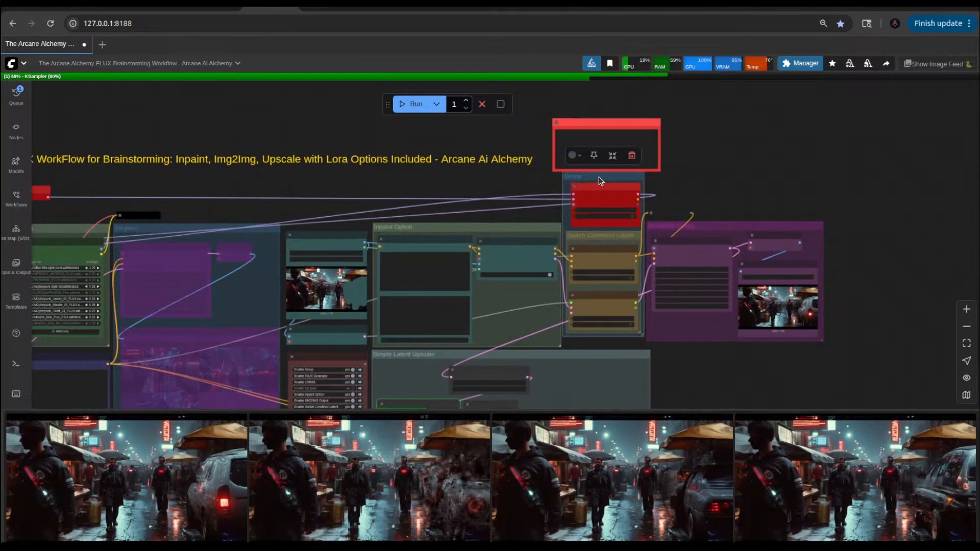
pyautogui.click(582, 160)
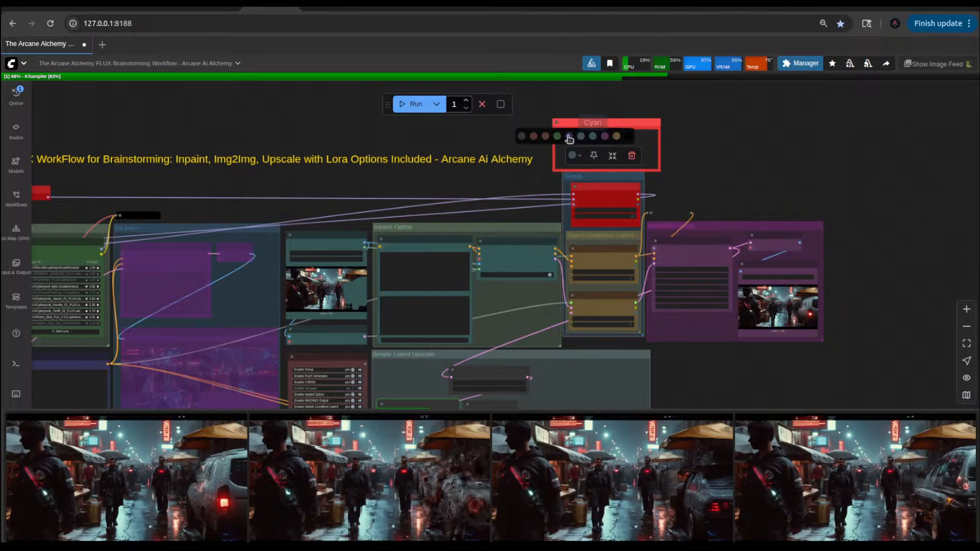
pyautogui.click(533, 137)
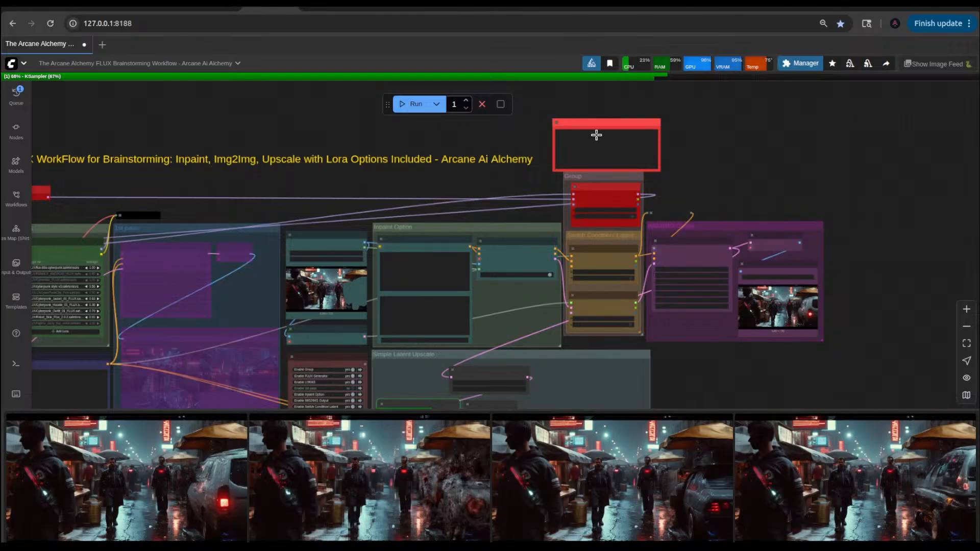
pyautogui.moveTo(590, 126); pyautogui.dragTo(711, 155)
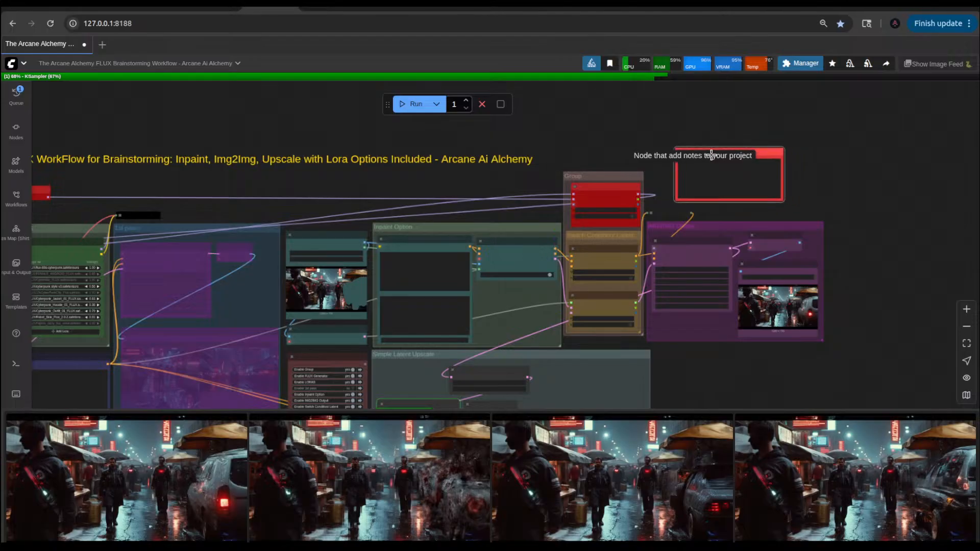
# Step: Rename the new red group as "Switch Nodes"
pyautogui.scroll(3, 666, 187)
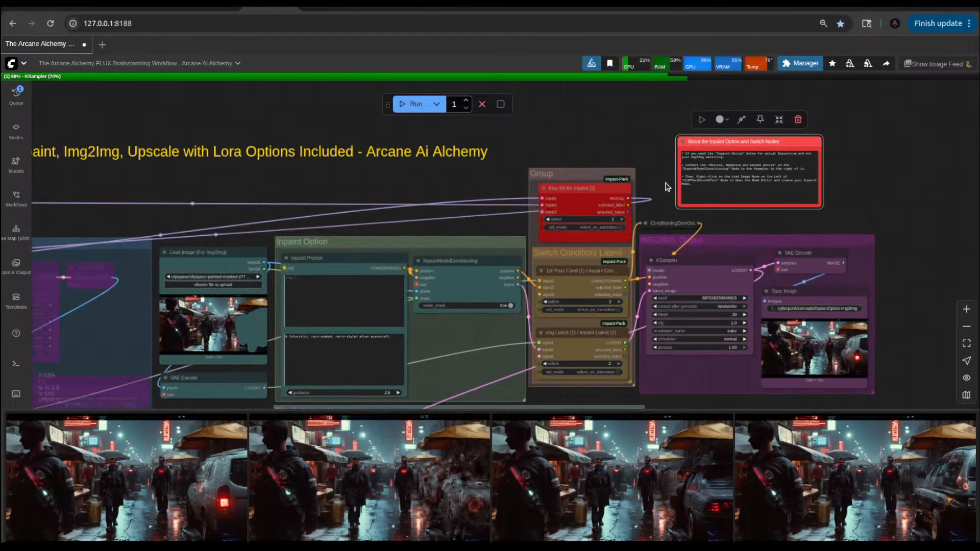
pyautogui.doubleClick(556, 174)
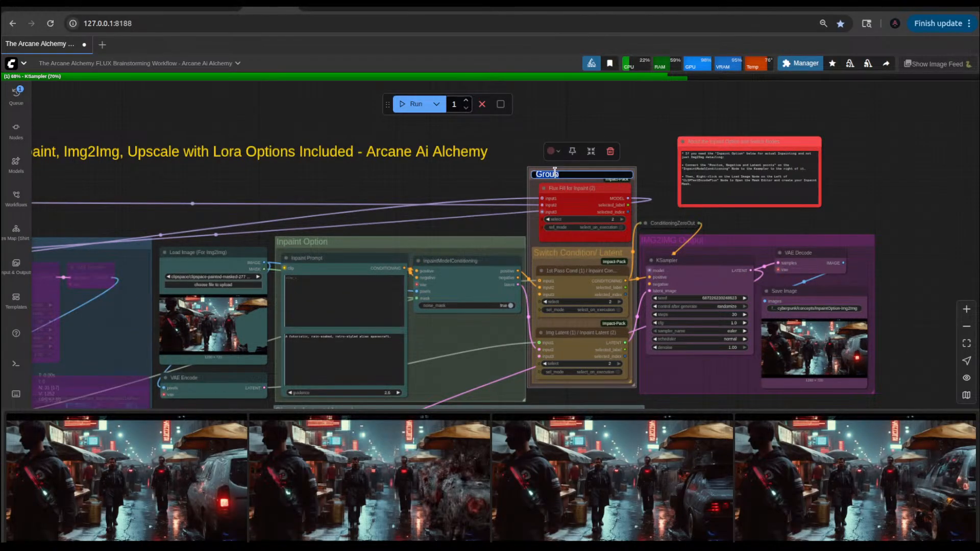
pyautogui.write('Switch Nodes')
pyautogui.press('Return')
# Step: Shift the Switch Nodes group slightly down and nudge the Flux Fill for Inpaint node a little left inside it
pyautogui.moveTo(556, 175); pyautogui.dragTo(557, 189)
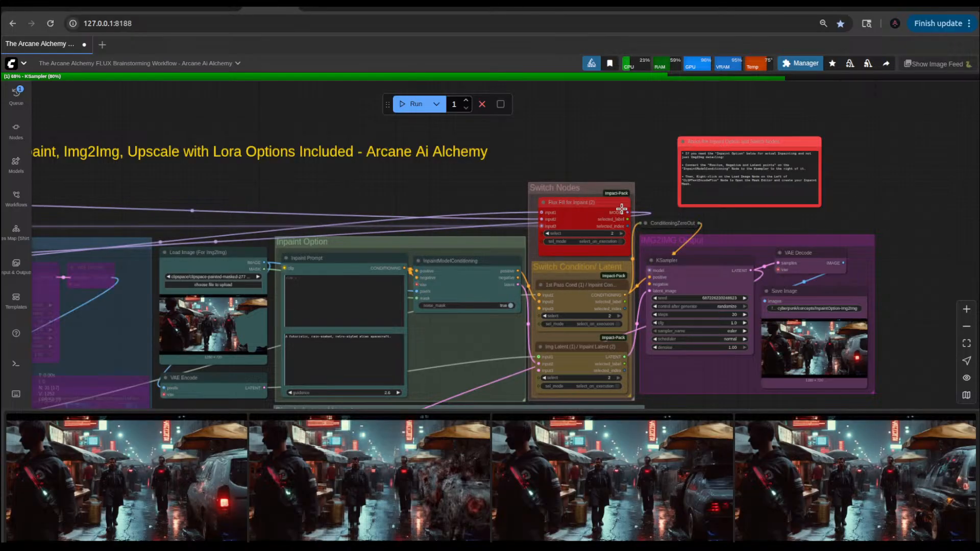
pyautogui.moveTo(600, 204); pyautogui.dragTo(597, 204)
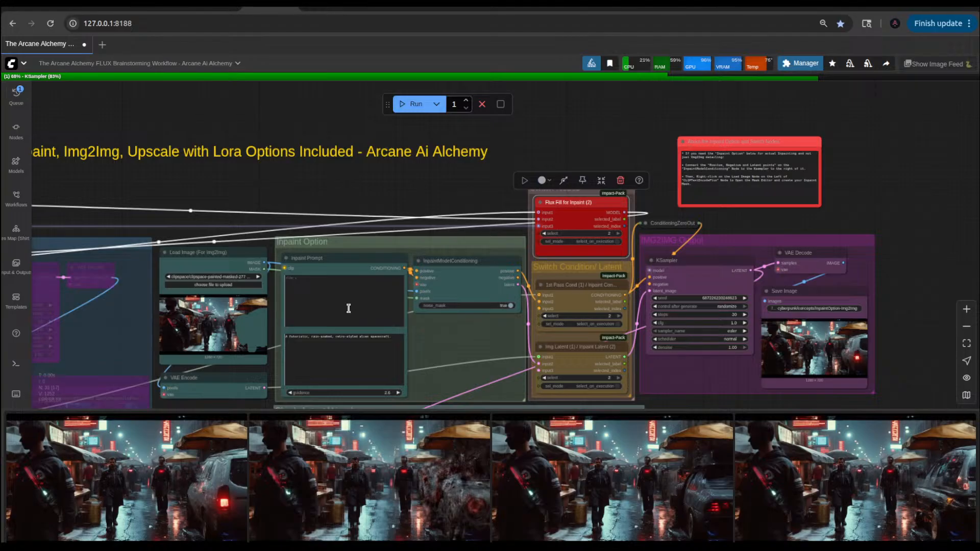
pyautogui.click(571, 134)
# Step: Enable the 1st pass group in the Fast Groups Bypasser
pyautogui.scroll(-5, 580, 133)
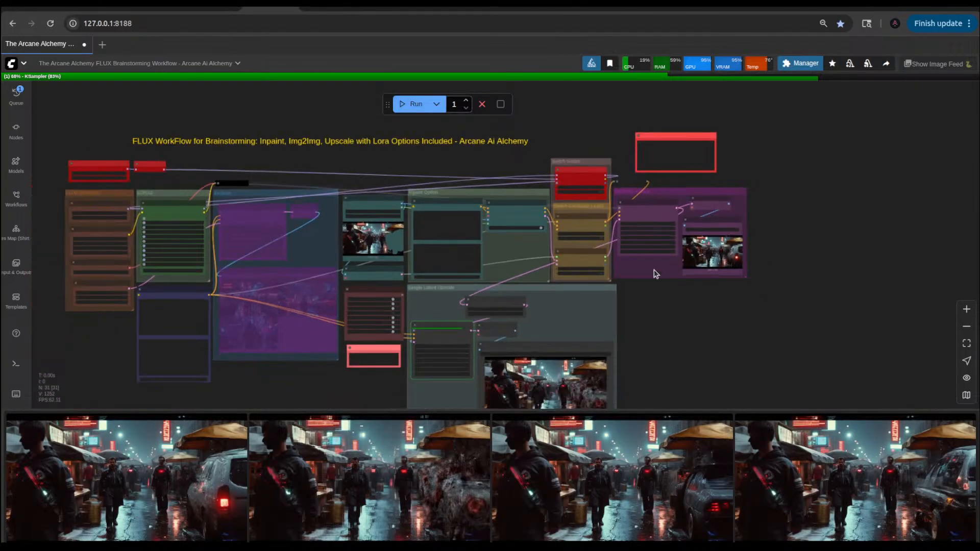
pyautogui.scroll(6, 654, 269)
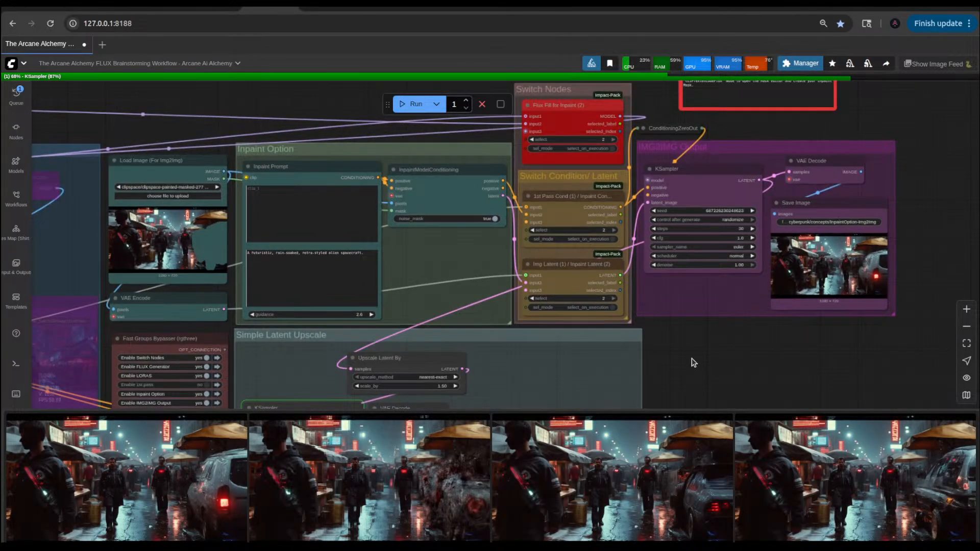
pyautogui.scroll(-5, 601, 286)
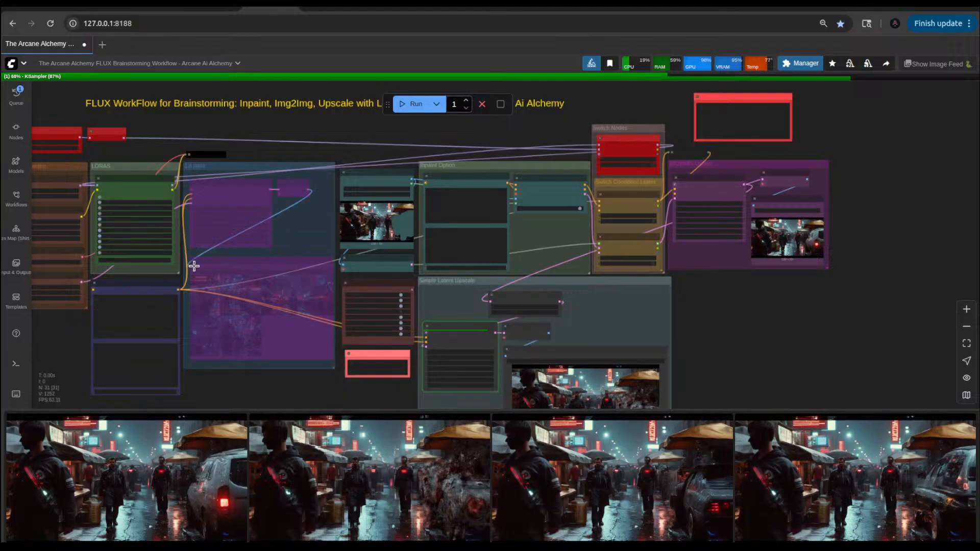
pyautogui.scroll(3, 194, 266)
pyautogui.scroll(-4, 321, 374)
pyautogui.scroll(4, 370, 341)
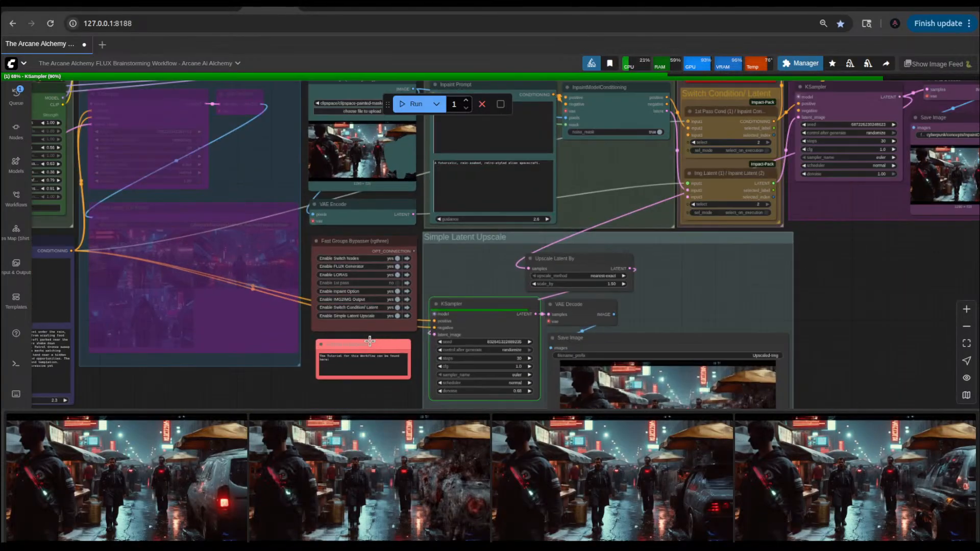
pyautogui.scroll(4, 375, 335)
pyautogui.click(408, 258)
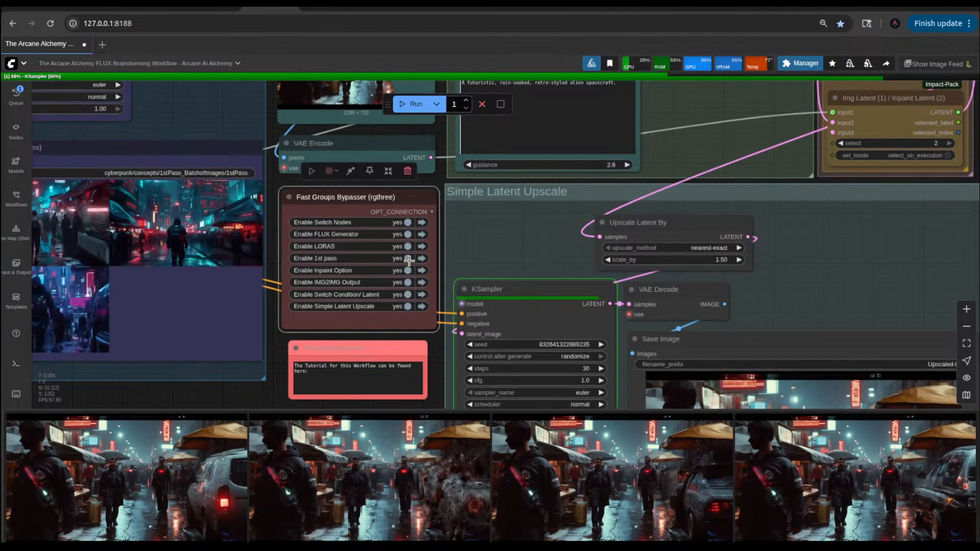
# Step: Delete the Upscale Latent By node from the Simple Latent Upscale group
pyautogui.scroll(-5, 409, 261)
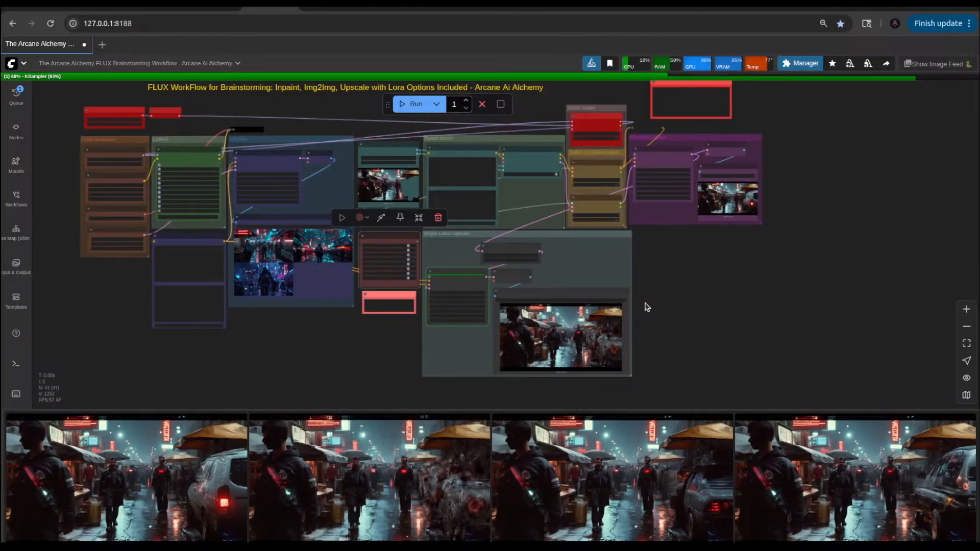
pyautogui.scroll(3, 679, 301)
pyautogui.moveTo(671, 279); pyautogui.dragTo(709, 367)
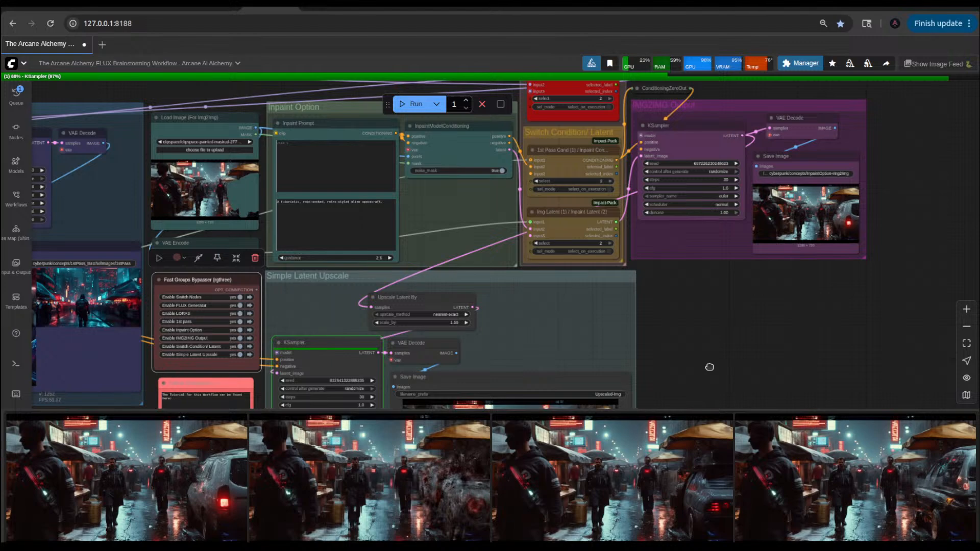
pyautogui.moveTo(708, 366); pyautogui.dragTo(706, 289)
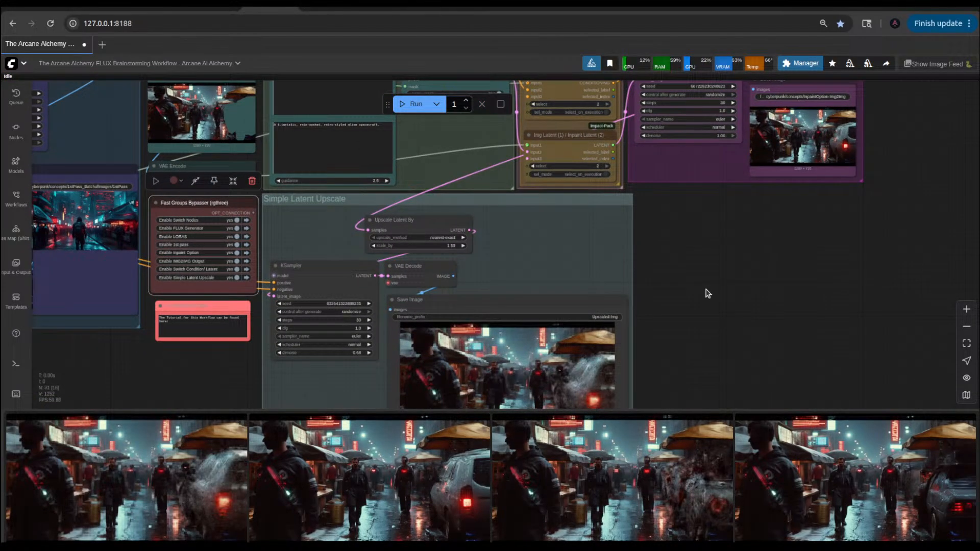
pyautogui.click(413, 220)
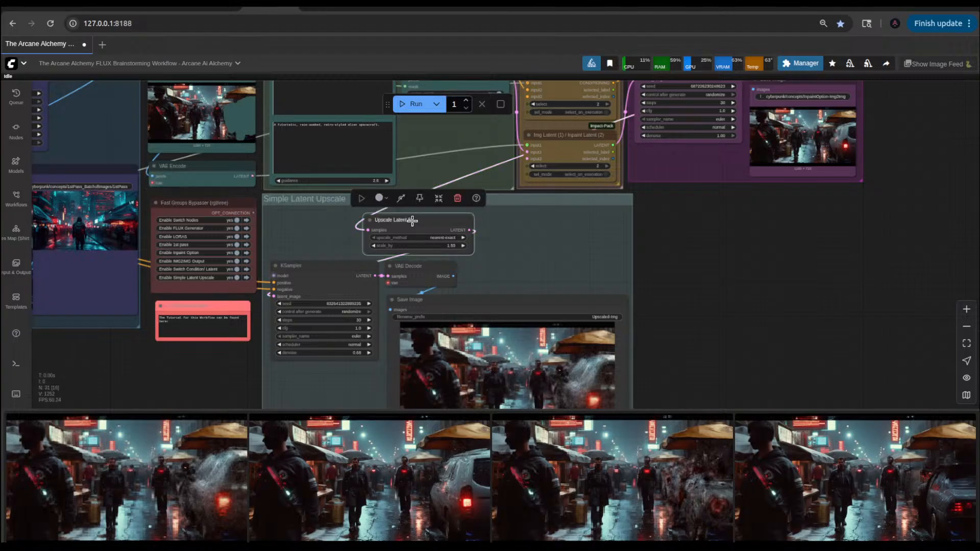
pyautogui.click(457, 204)
# Step: Add a LatentUpscale node in the Simple Latent Upscale group, fed by the LATENT output of the IMG2IMG Output KSampler
pyautogui.scroll(3, 730, 219)
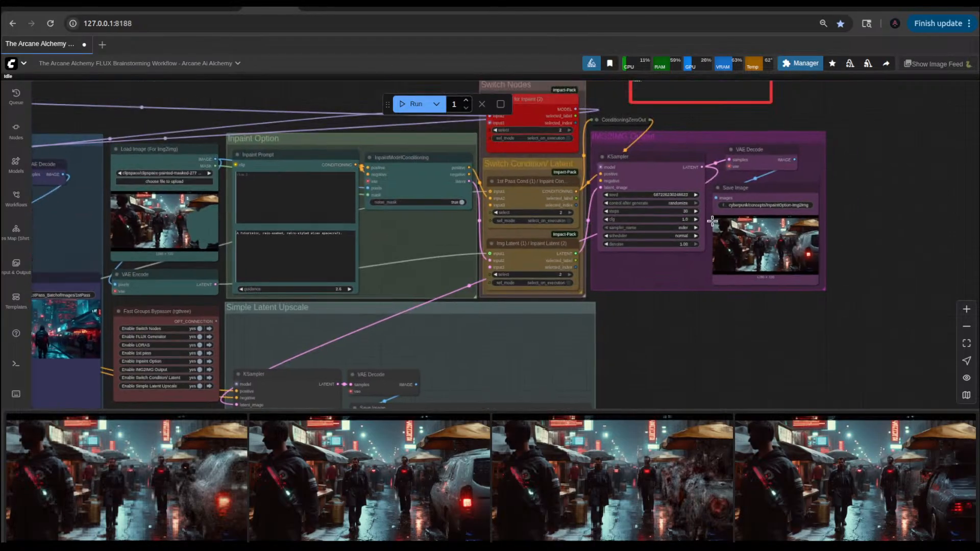
pyautogui.moveTo(702, 167); pyautogui.dragTo(546, 329)
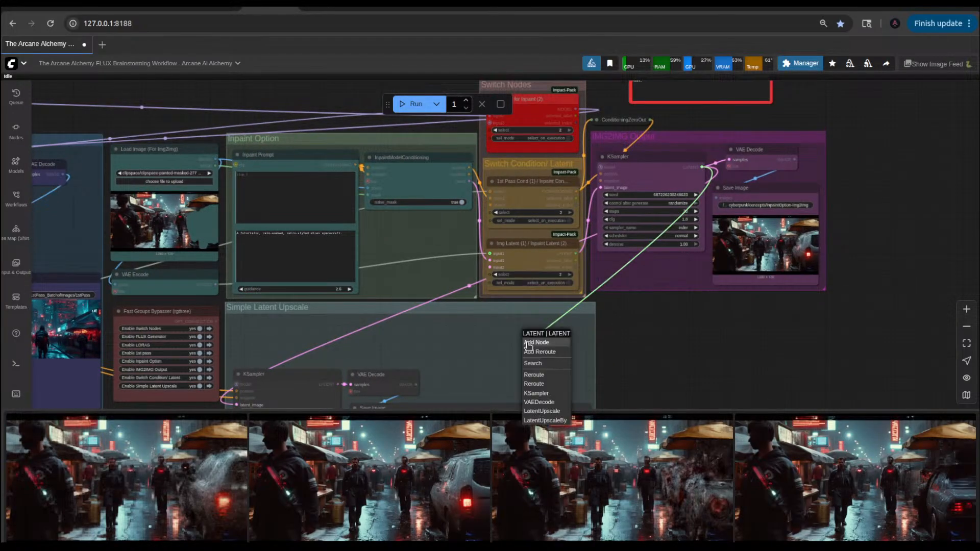
pyautogui.click(542, 411)
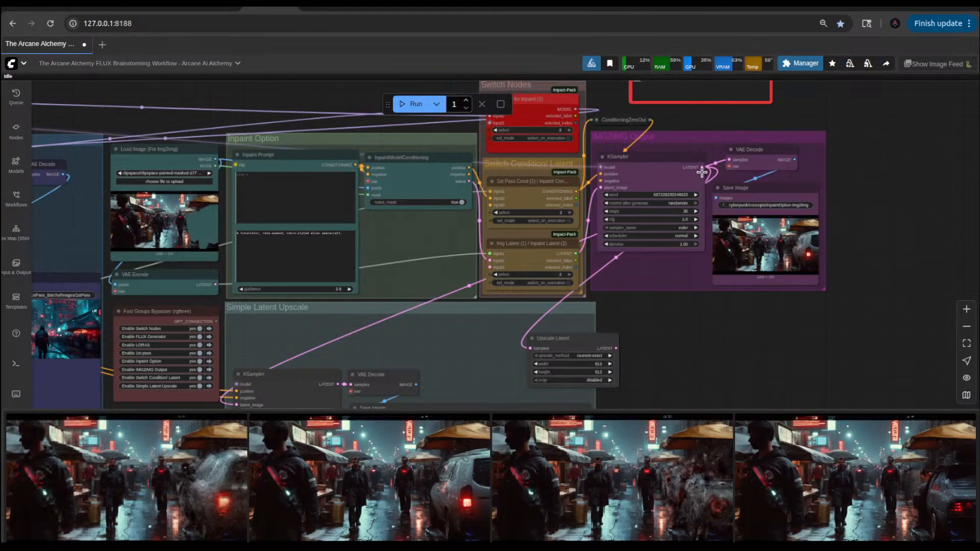
# Step: Replace the Upscale Latent node with an Upscale Latent By node fed by the IMG2IMG KSampler, placed above the Simple Latent Upscale group's KSampler
pyautogui.moveTo(703, 167); pyautogui.dragTo(662, 296)
pyautogui.click(670, 386)
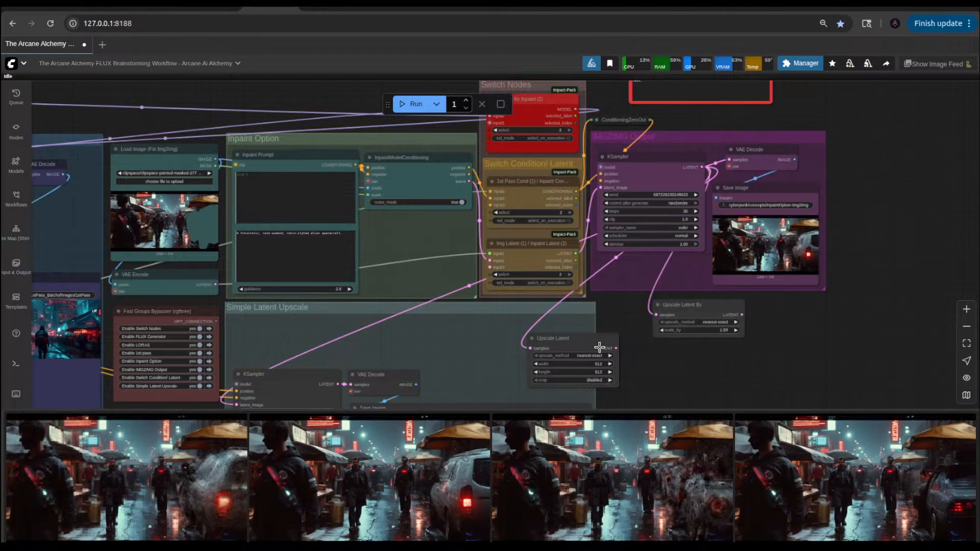
pyautogui.click(588, 340)
pyautogui.click(612, 316)
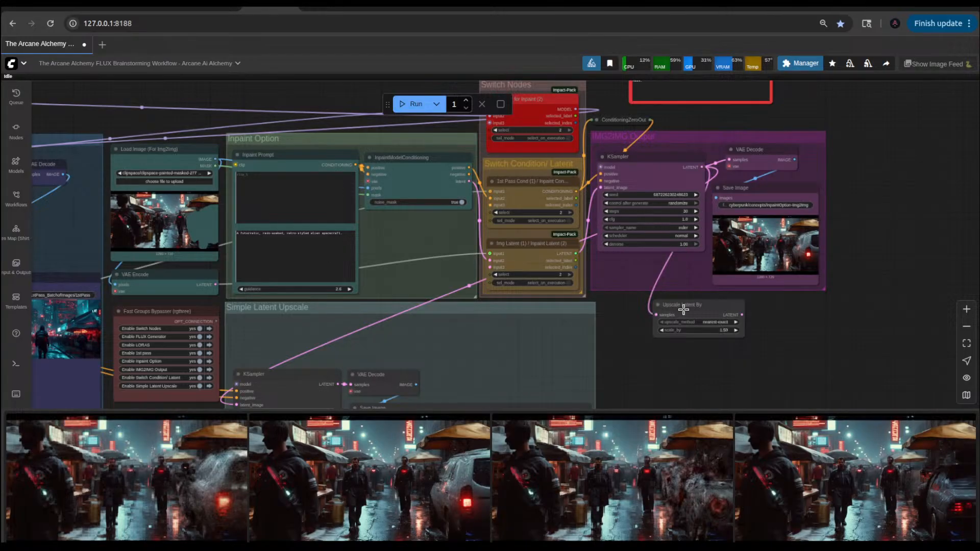
pyautogui.moveTo(650, 308); pyautogui.dragTo(243, 313)
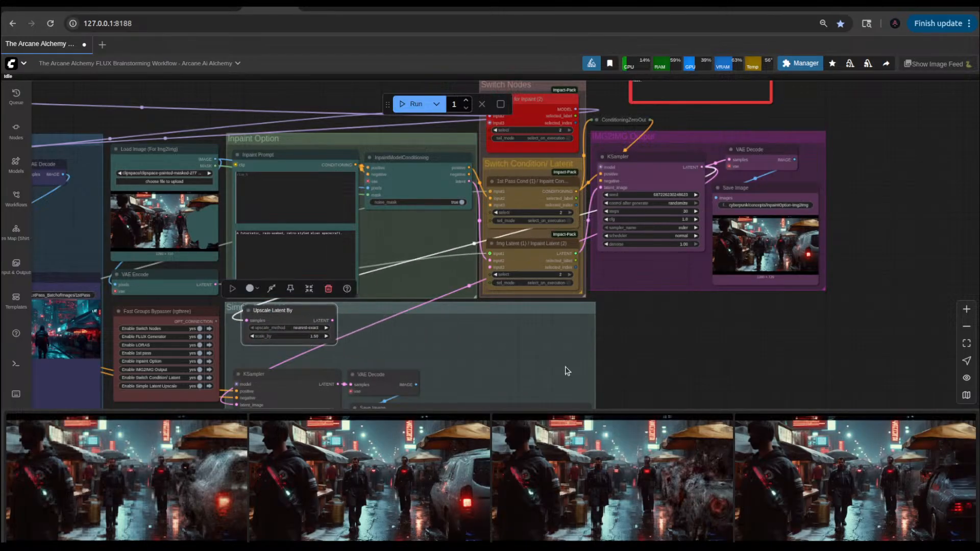
pyautogui.moveTo(648, 363); pyautogui.dragTo(815, 288)
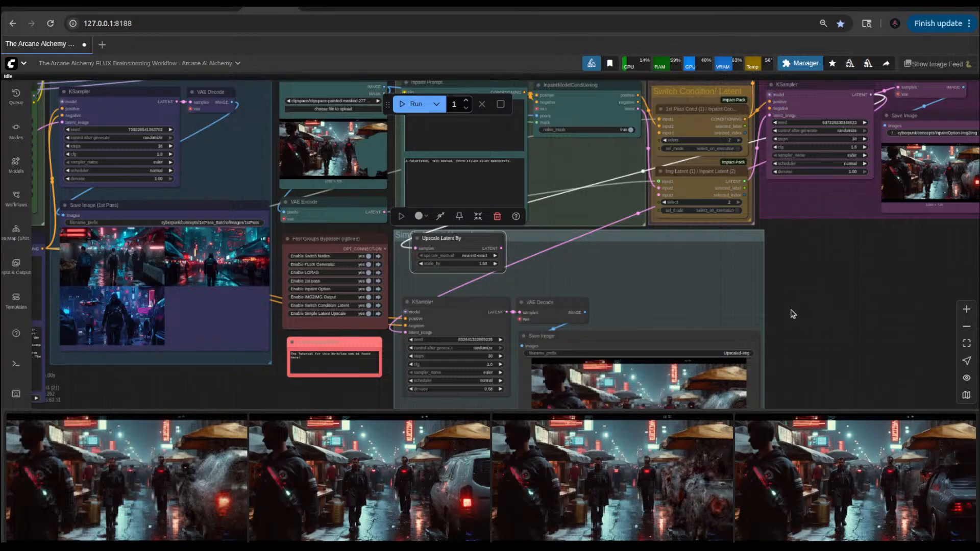
# Step: Wire the upscale KSampler's LATENT into Upscale Latent By and that node's LATENT into VAE Decode, and try running the workflow
pyautogui.scroll(5, 653, 352)
pyautogui.moveTo(556, 298); pyautogui.dragTo(547, 276)
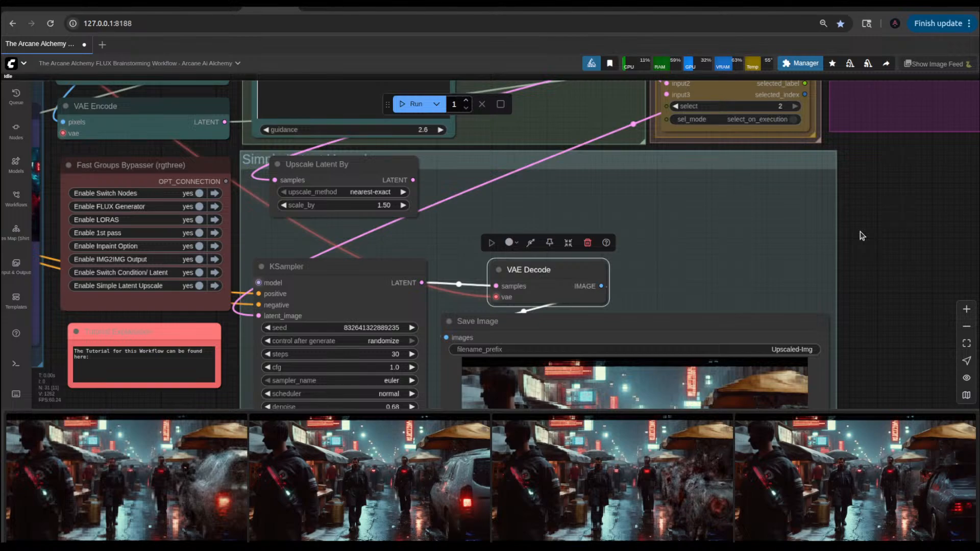
pyautogui.scroll(-5, 872, 229)
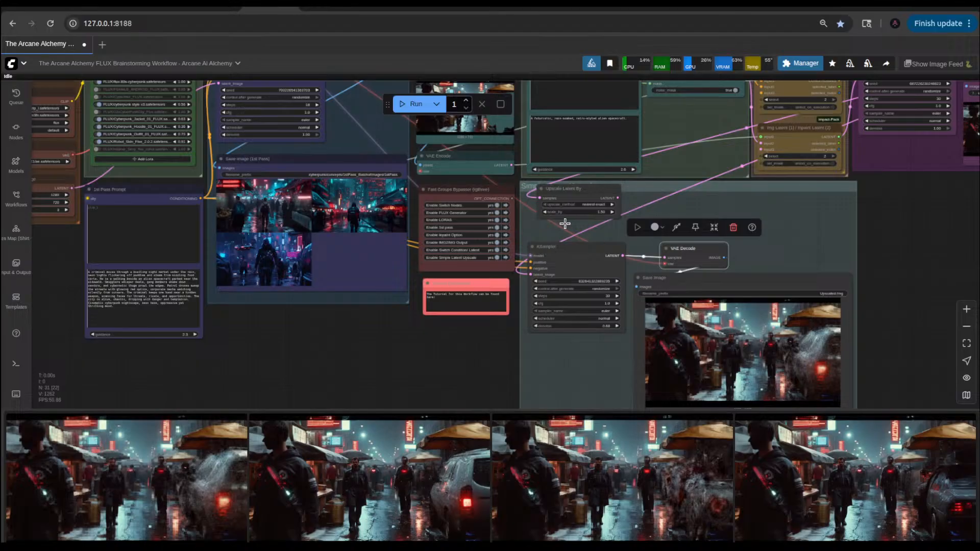
pyautogui.moveTo(622, 245); pyautogui.dragTo(540, 198)
pyautogui.moveTo(616, 198); pyautogui.dragTo(666, 260)
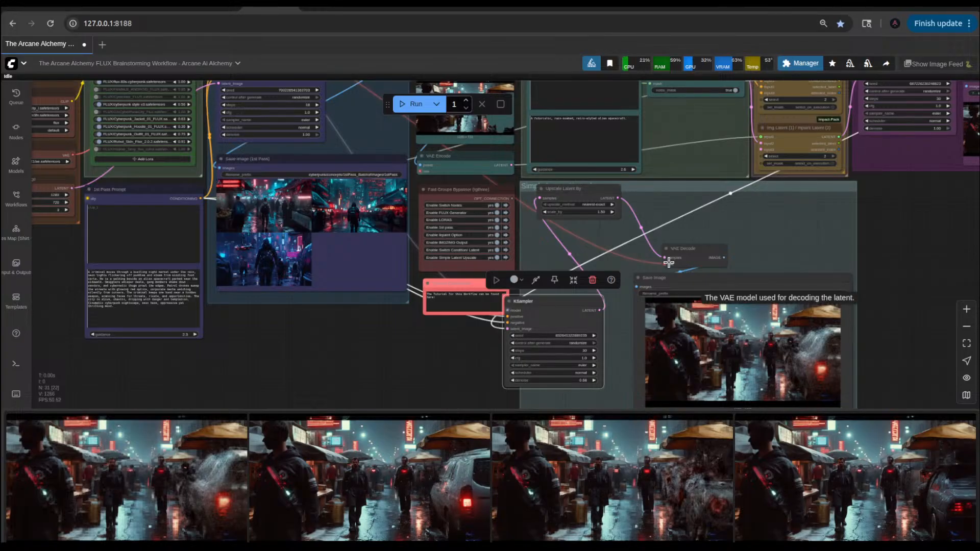
pyautogui.hotkey('ctrl', 'Return')
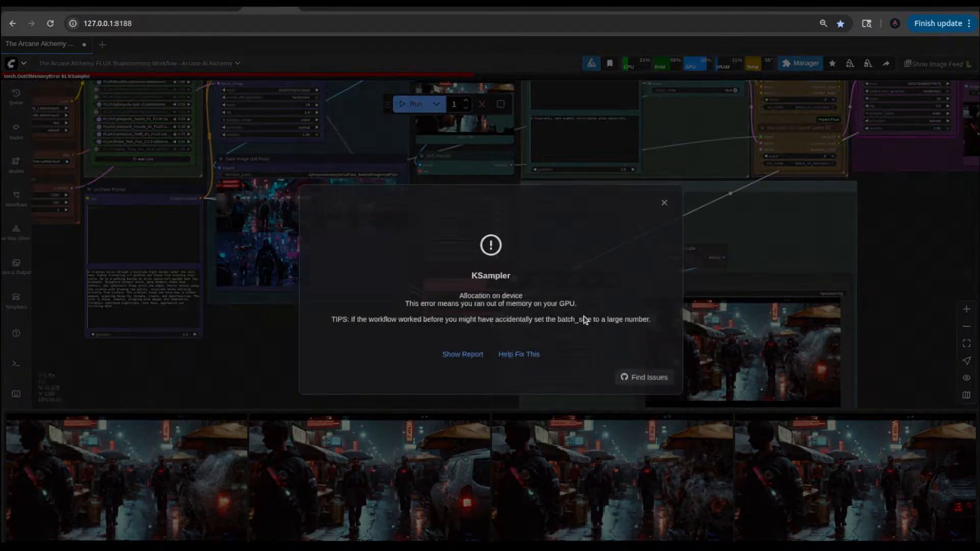
pyautogui.click(676, 196)
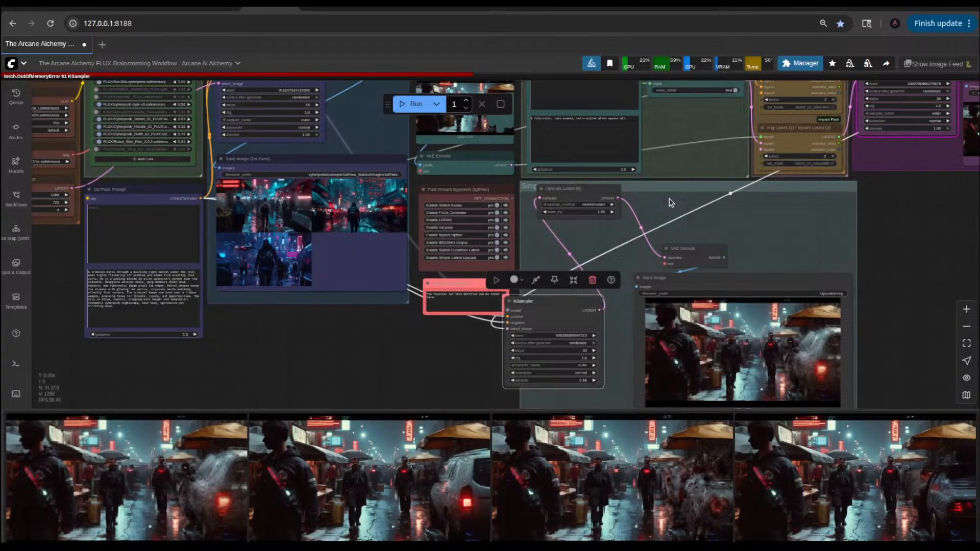
# Step: Reposition the Upscale Latent By and KSampler nodes within the Simple Latent Upscale group
pyautogui.click(585, 195)
pyautogui.scroll(-5, 562, 215)
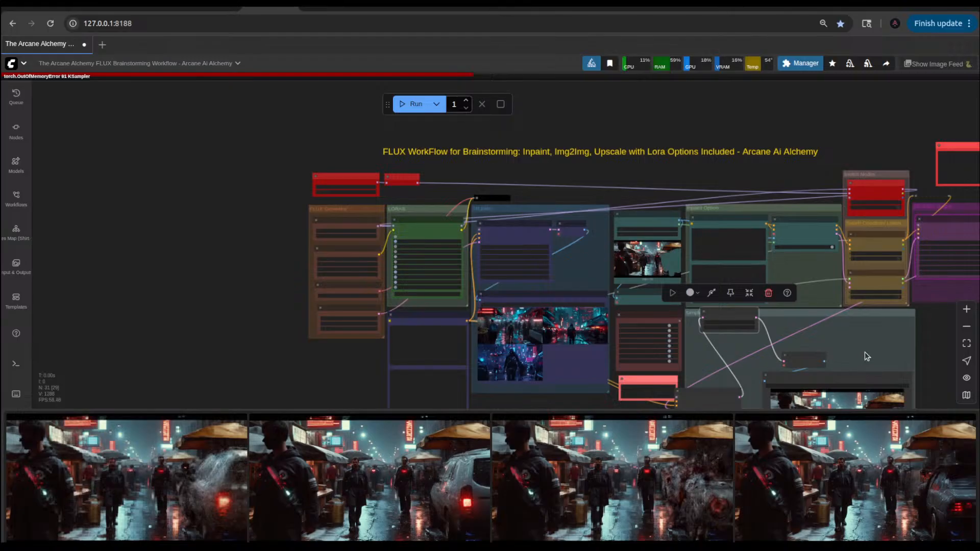
pyautogui.moveTo(684, 389); pyautogui.dragTo(689, 354)
pyautogui.scroll(1, 318, 184)
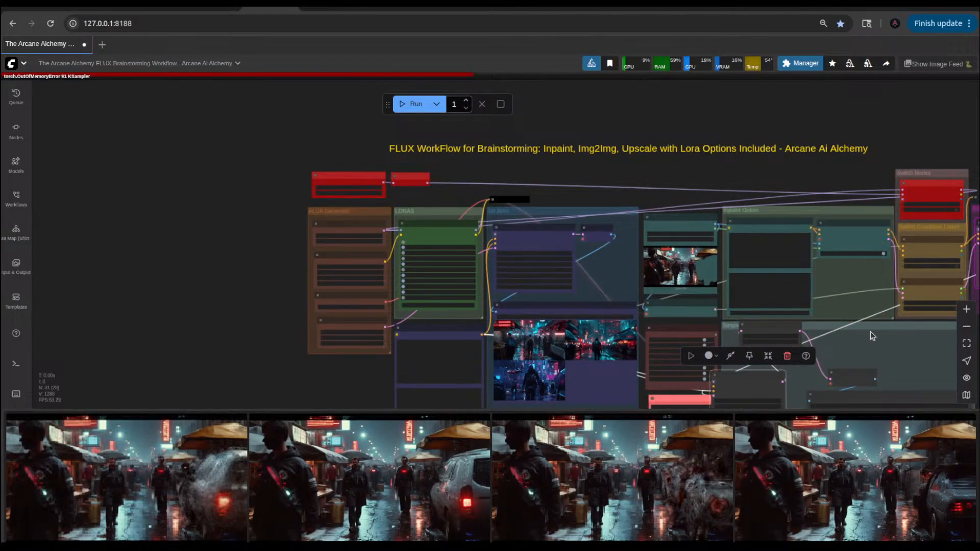
pyautogui.moveTo(753, 181); pyautogui.dragTo(450, 113)
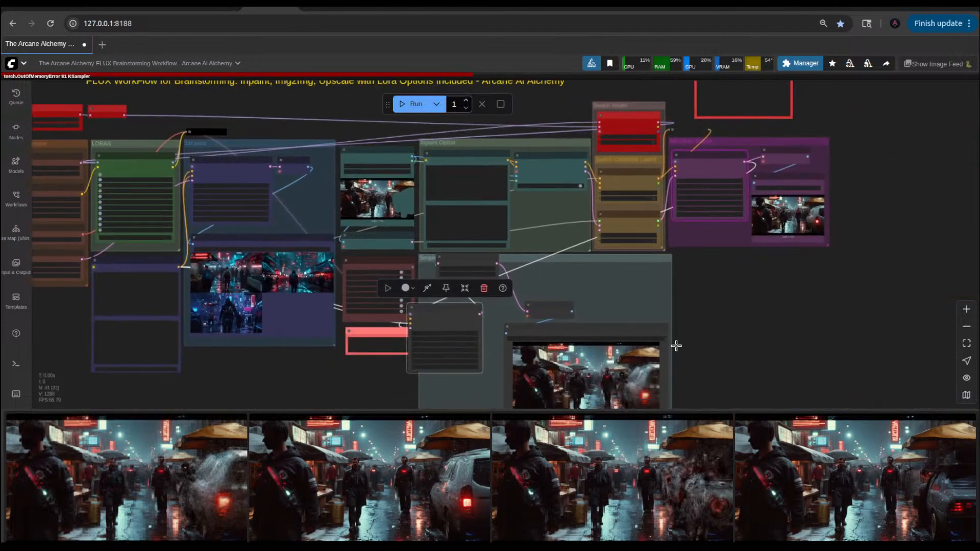
pyautogui.moveTo(738, 306); pyautogui.dragTo(816, 304)
pyautogui.moveTo(545, 308)
pyautogui.mouseDown()
pyautogui.moveTo(569, 327)
pyautogui.moveTo(557, 320)
pyautogui.mouseUp()
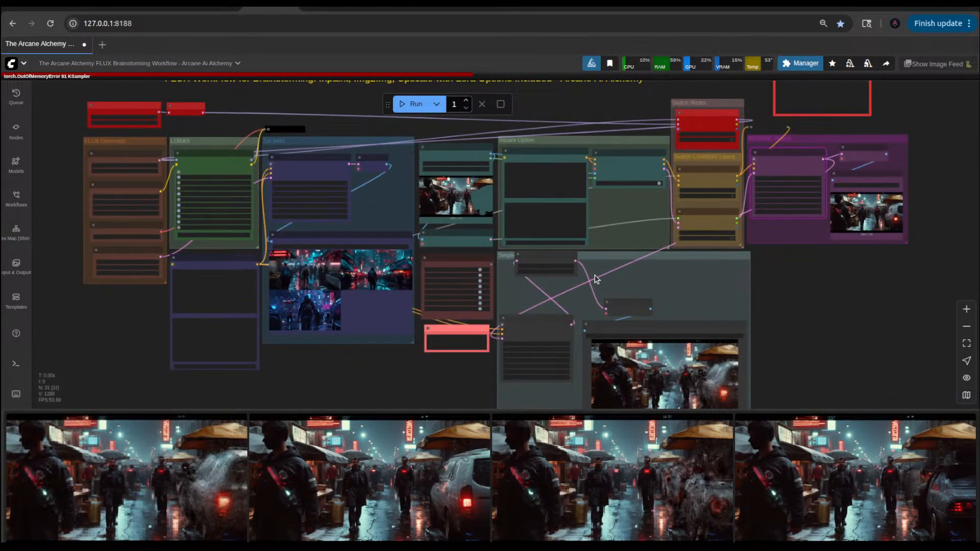
# Step: Undo the node moves, the latent rewiring and the swap to a new Upscale Latent By node
pyautogui.hotkey('ctrl', 'z')
pyautogui.hotkey('ctrl', 'z')
pyautogui.hotkey('ctrl', 'z')
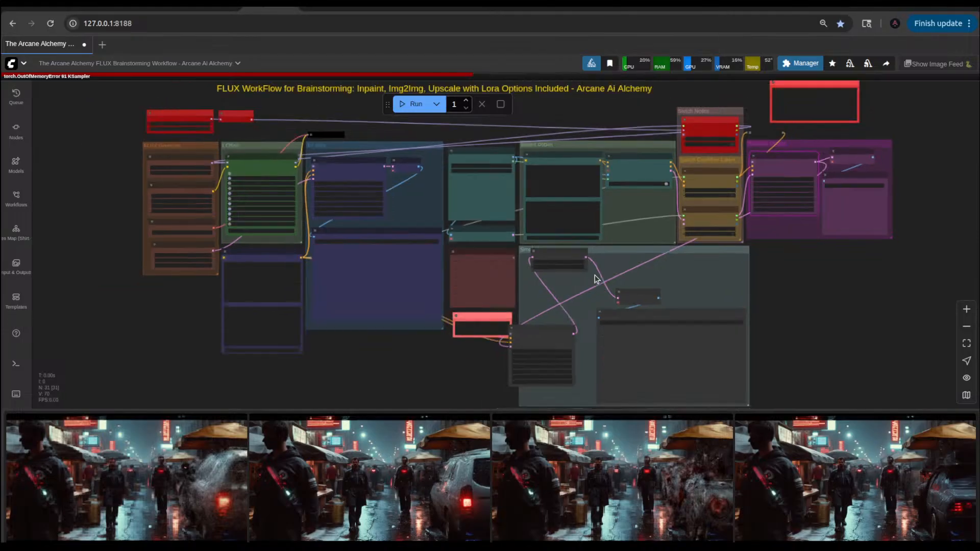
pyautogui.scroll(3, 542, 269)
pyautogui.click(551, 261)
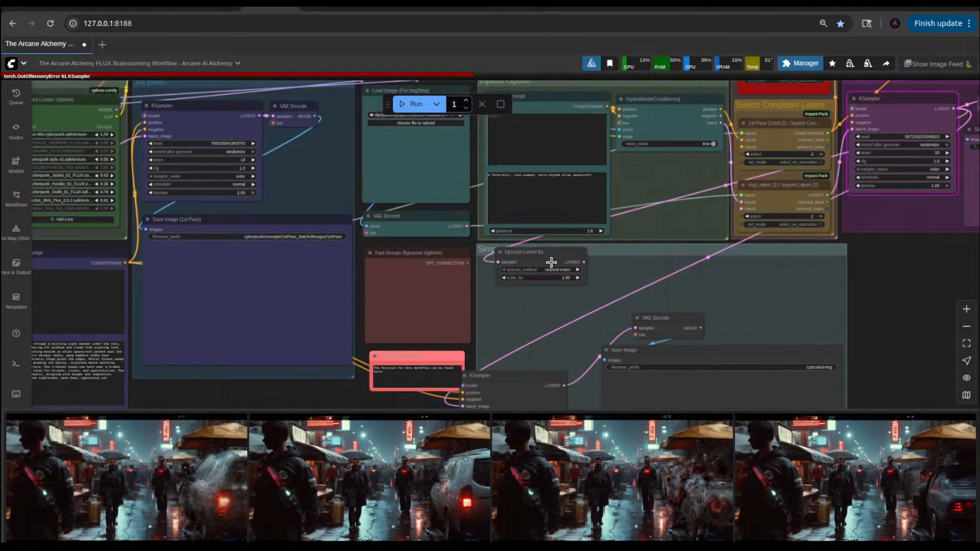
pyautogui.hotkey('ctrl', 'z')
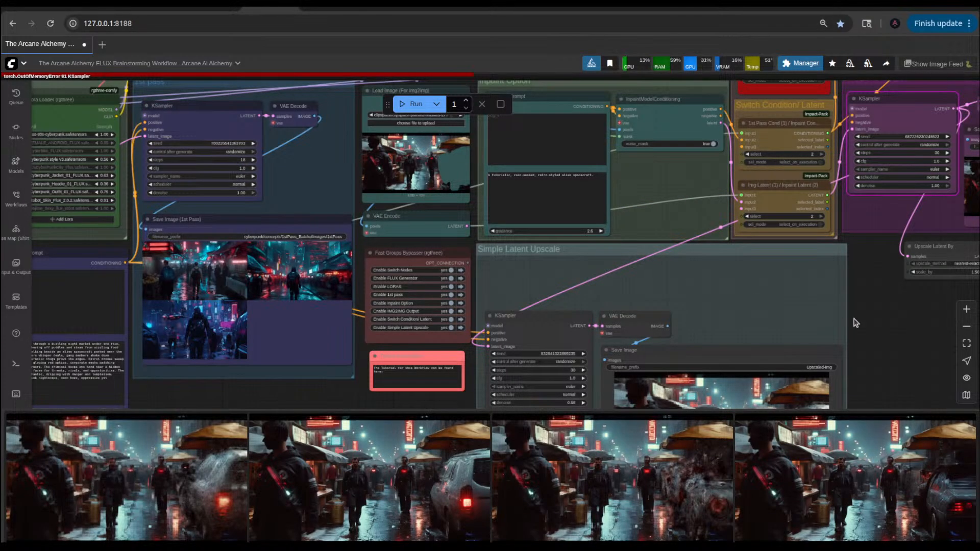
pyautogui.hotkey('ctrl', 'z')
# Step: Undo adding the Upscale Latent node and deleting the original Upscale Latent By node in the Simple Latent Upscale group
pyautogui.hotkey('ctrl', 'z')
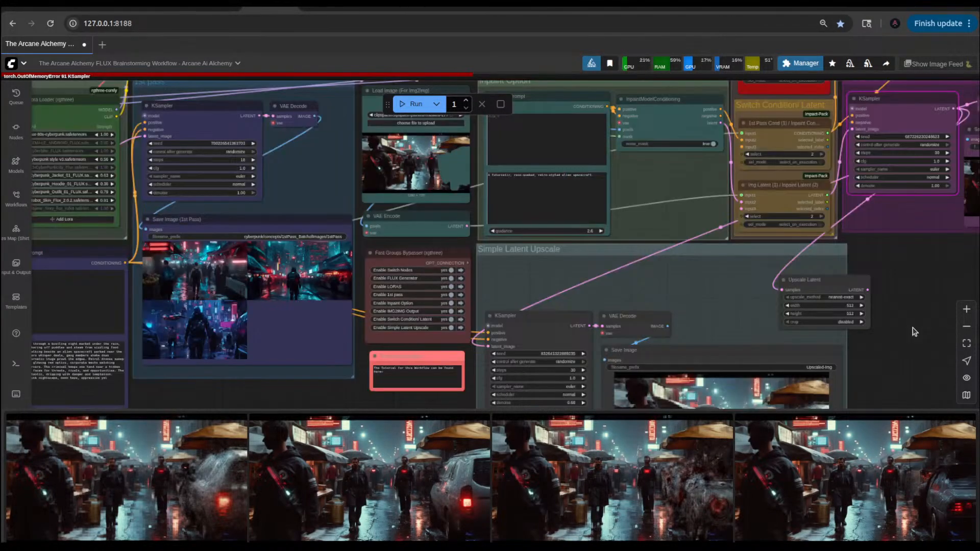
pyautogui.hotkey('ctrl', 'z')
pyautogui.hotkey('ctrl', 'z')
pyautogui.hotkey('ctrl', 'z')
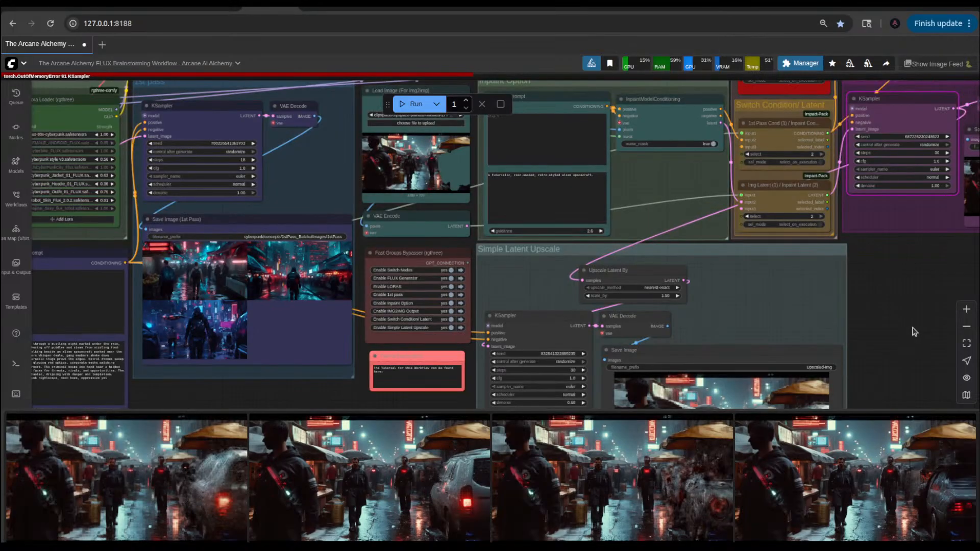
# Step: Place Upscale Latent By directly above the KSampler in the Simple Latent Upscale group and move VAE Decode up beside it
pyautogui.moveTo(647, 275); pyautogui.dragTo(749, 301)
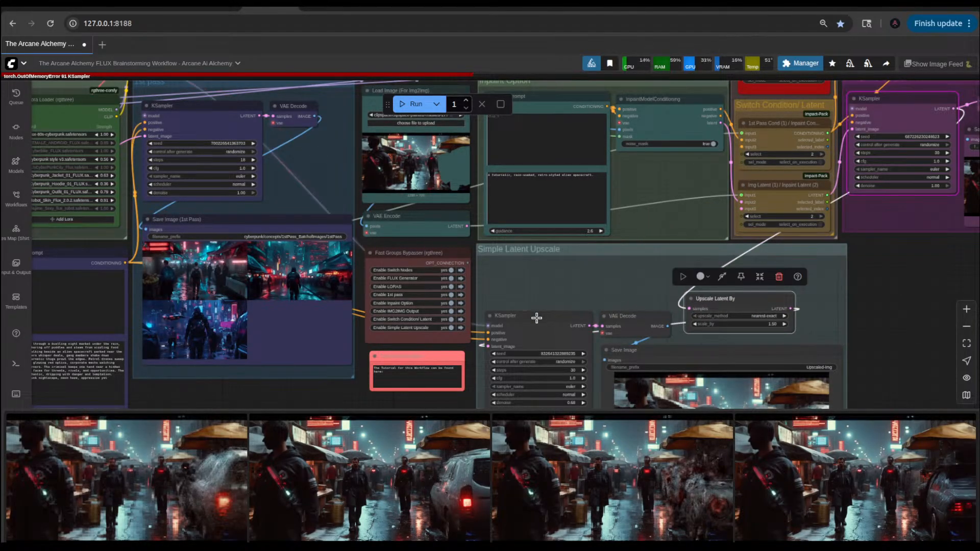
pyautogui.moveTo(856, 310); pyautogui.dragTo(870, 221)
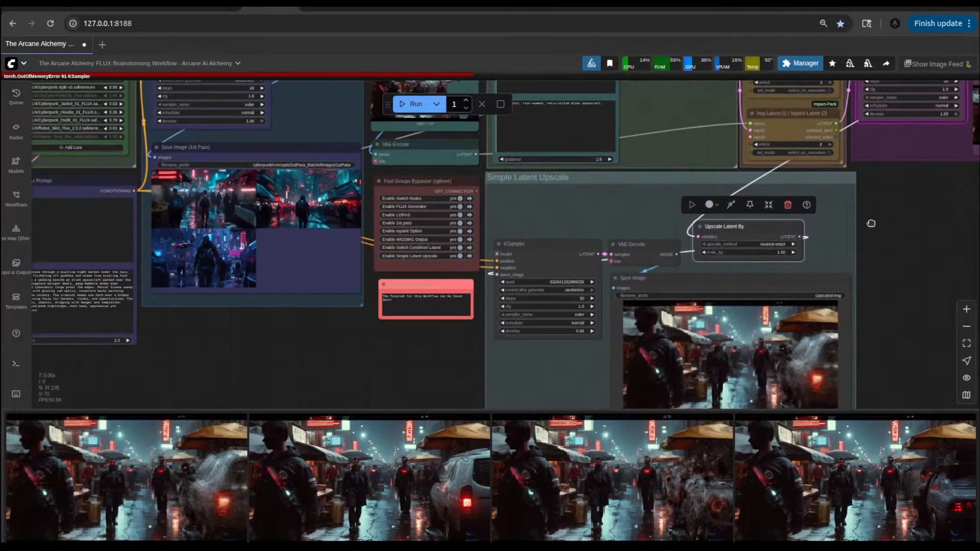
pyautogui.moveTo(741, 228); pyautogui.dragTo(545, 201)
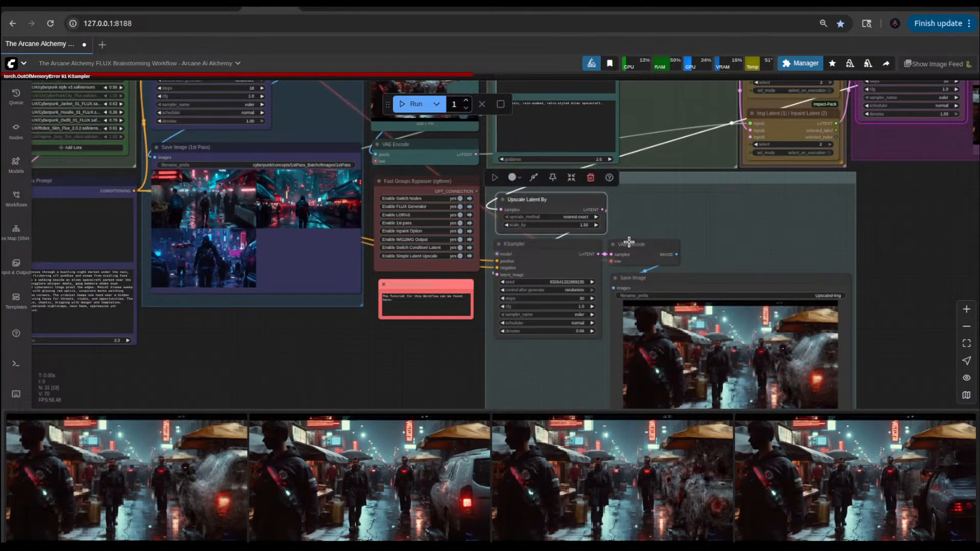
pyautogui.moveTo(627, 242); pyautogui.dragTo(636, 197)
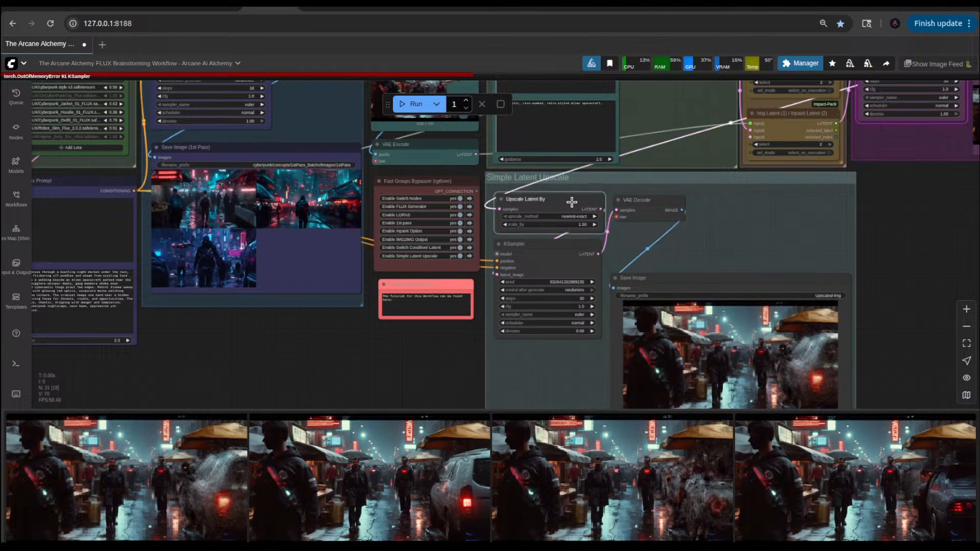
pyautogui.moveTo(573, 201); pyautogui.dragTo(570, 199)
# Step: Move Save Image up beneath VAE Decode and shorten the Simple Latent Upscale group to fit its nodes
pyautogui.moveTo(650, 274); pyautogui.dragTo(649, 234)
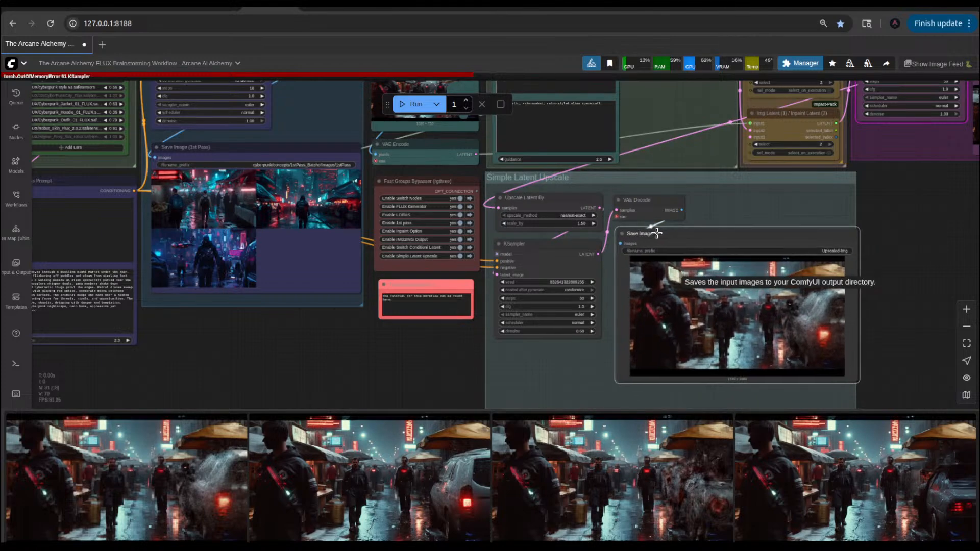
pyautogui.scroll(-3, 898, 188)
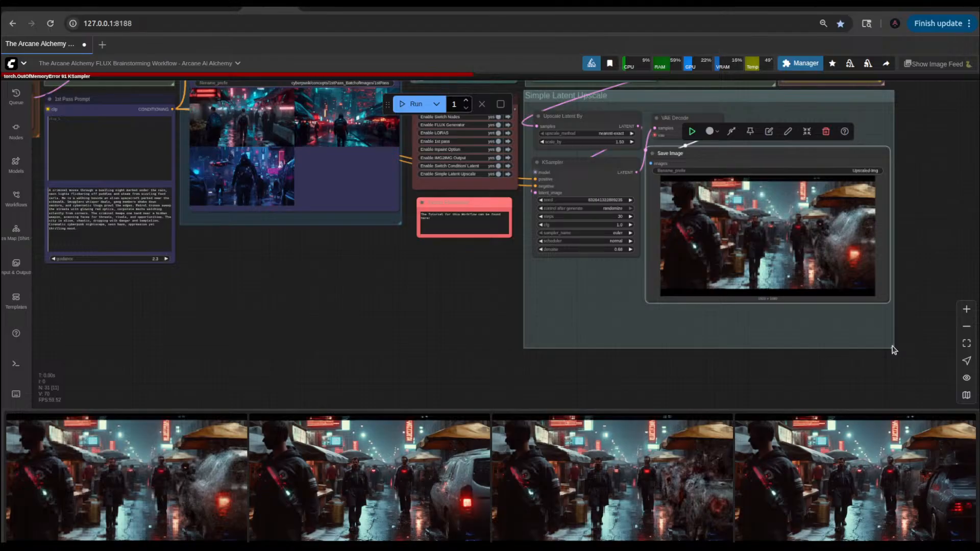
pyautogui.moveTo(892, 348); pyautogui.dragTo(894, 316)
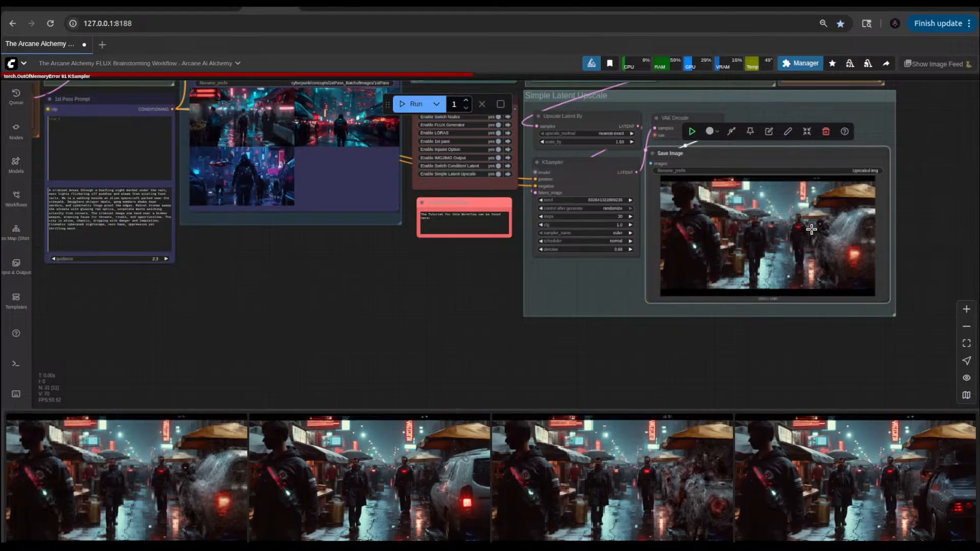
pyautogui.moveTo(494, 302); pyautogui.dragTo(494, 302)
pyautogui.scroll(-5, 798, 279)
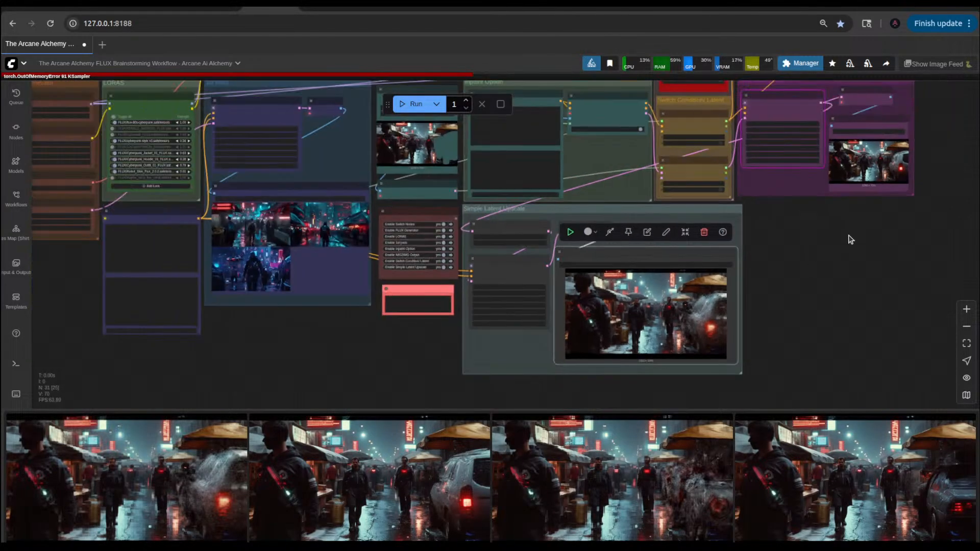
pyautogui.scroll(10, 786, 260)
pyautogui.scroll(3, 785, 259)
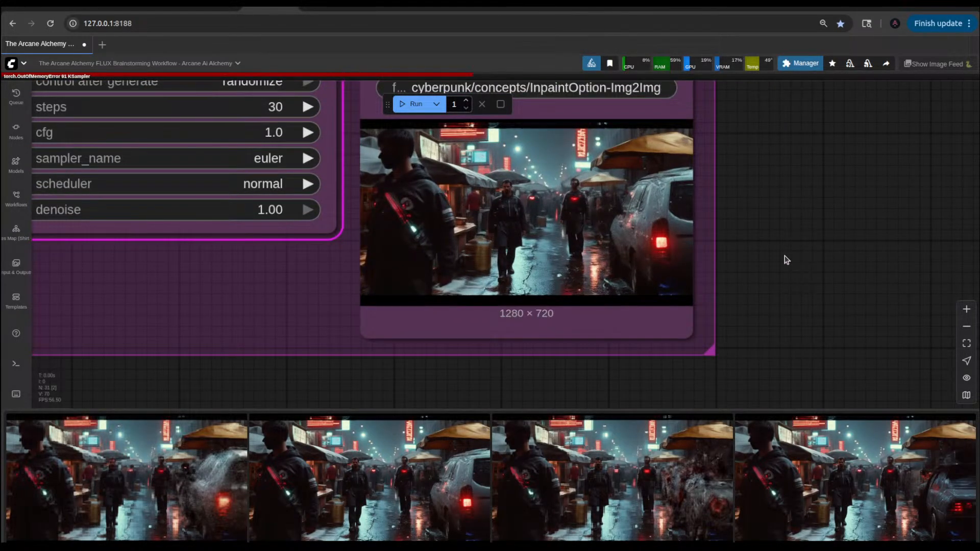
pyautogui.scroll(-17, 786, 260)
pyautogui.moveTo(750, 304); pyautogui.dragTo(883, 284)
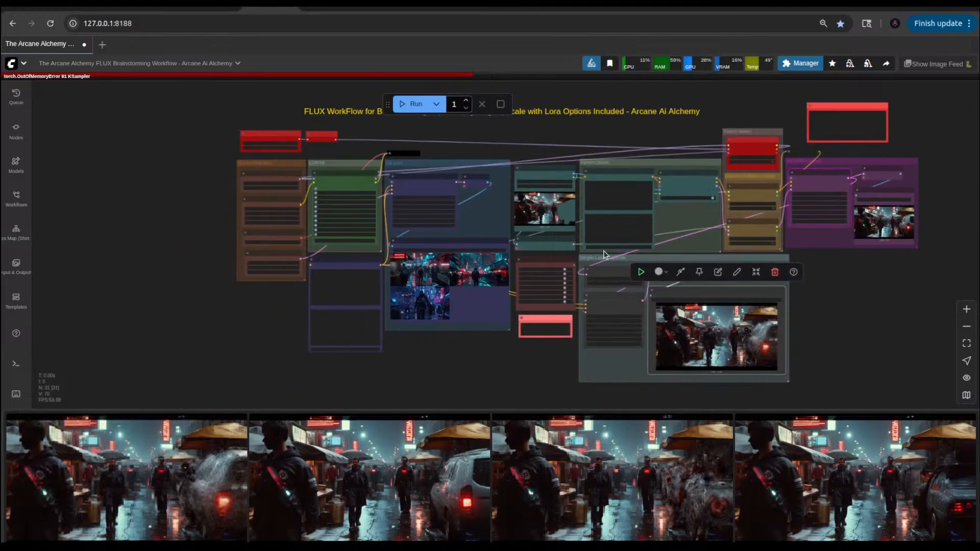
pyautogui.scroll(5, 600, 336)
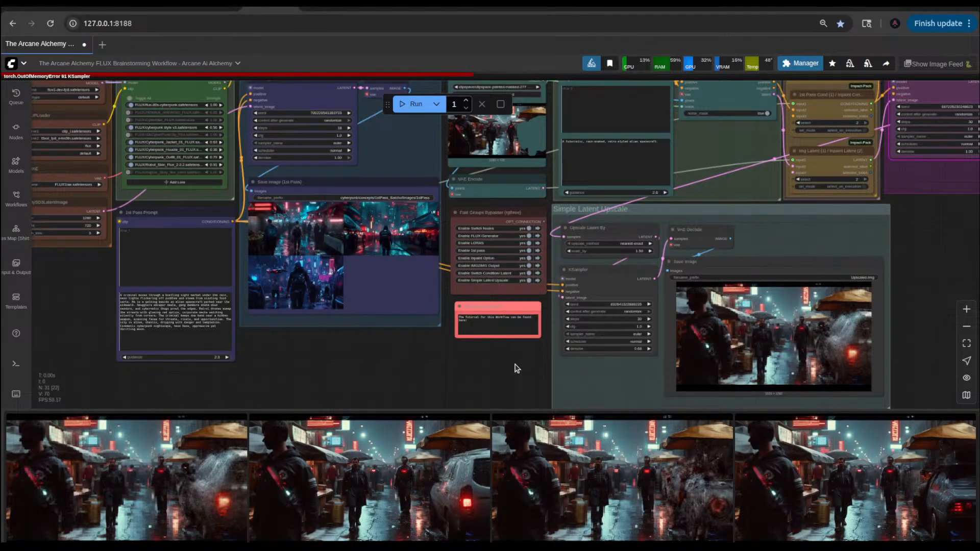
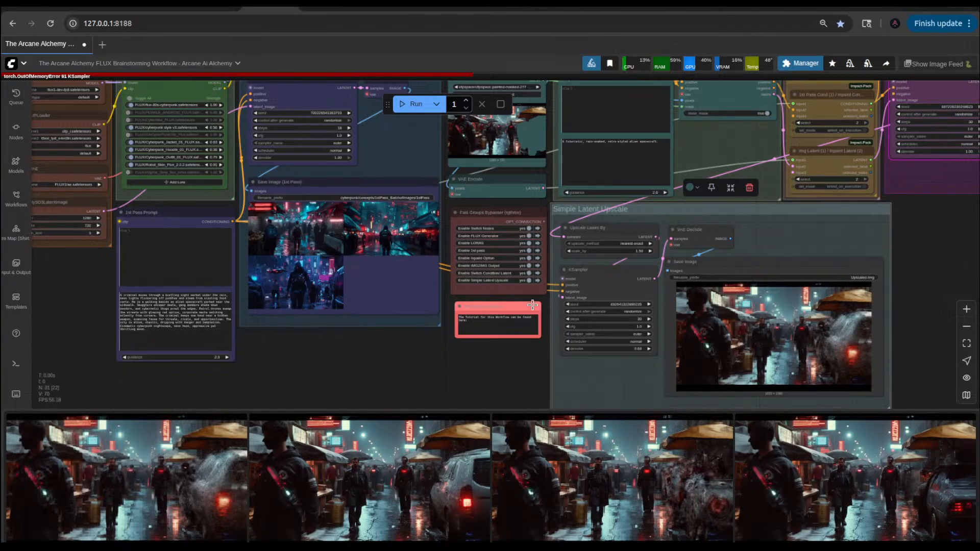
# Step: Disable the Simple Latent Upscale group in the Fast Groups Bypasser and inspect the saved image in the IMG2IMG Output group
pyautogui.scroll(8, 531, 294)
pyautogui.click(527, 265)
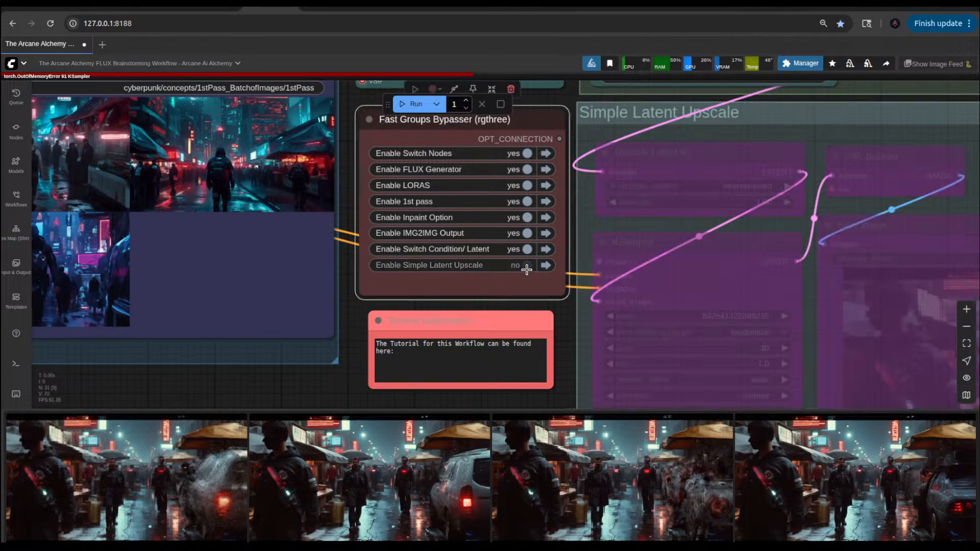
pyautogui.scroll(-8, 527, 266)
pyautogui.moveTo(894, 204); pyautogui.dragTo(607, 328)
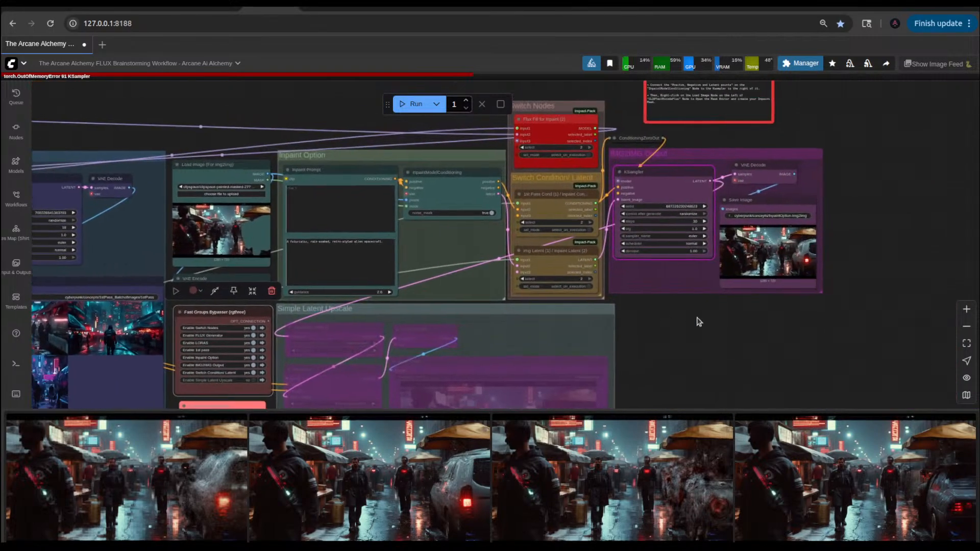
pyautogui.scroll(5, 699, 321)
pyautogui.moveTo(697, 327); pyautogui.dragTo(599, 355)
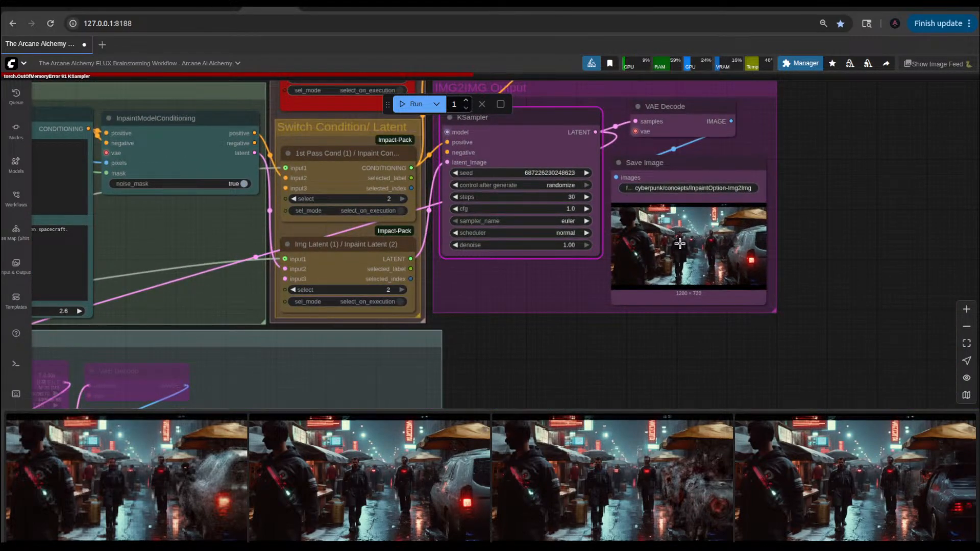
pyautogui.scroll(12, 739, 235)
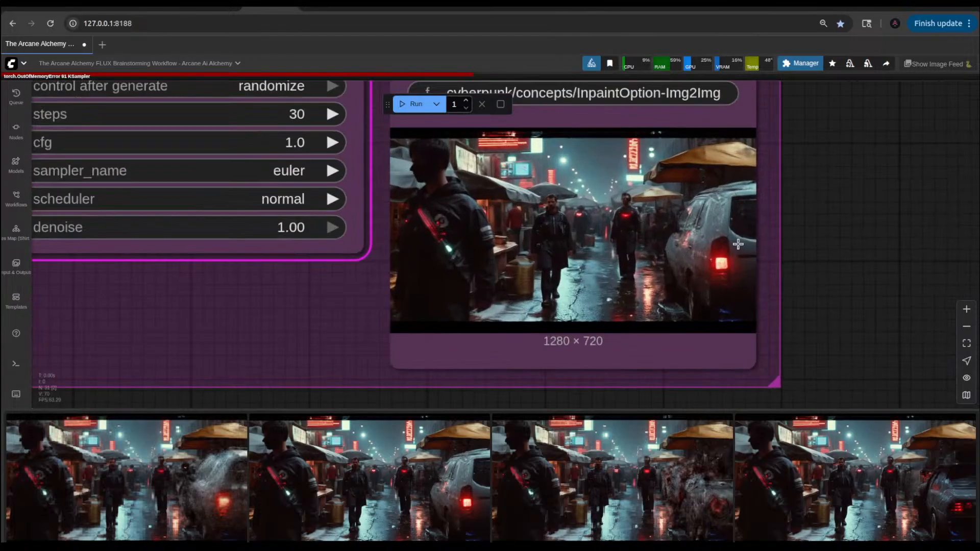
pyautogui.scroll(-13, 738, 244)
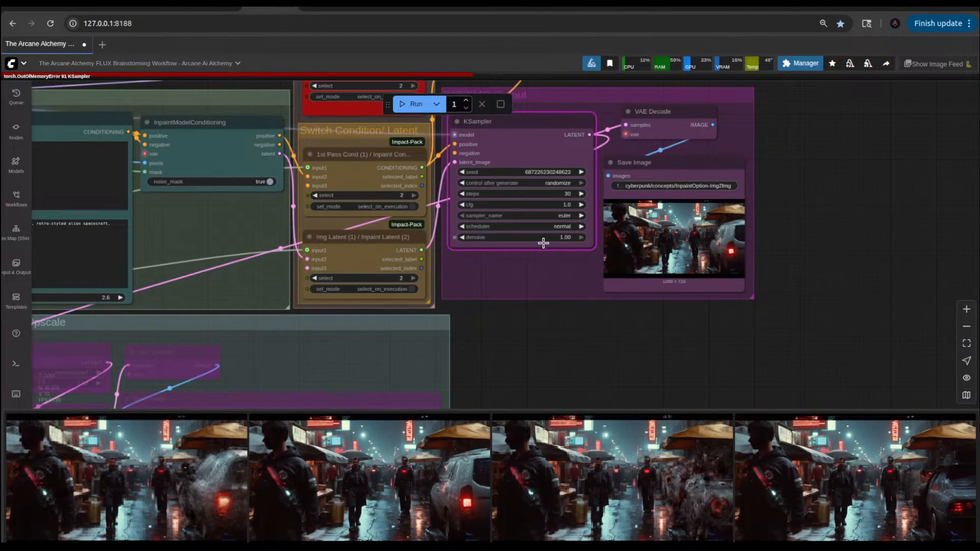
# Step: Shorten the Inpaint Prompt to "A futuristic alien spacecraft." and queue the workflow
pyautogui.scroll(2, 543, 242)
pyautogui.moveTo(515, 350); pyautogui.dragTo(782, 345)
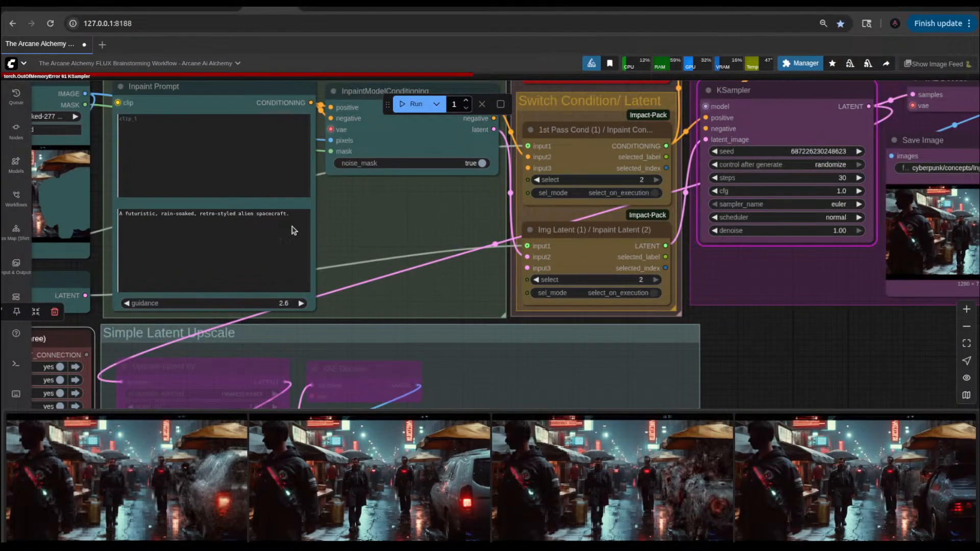
pyautogui.moveTo(238, 213); pyautogui.dragTo(161, 211)
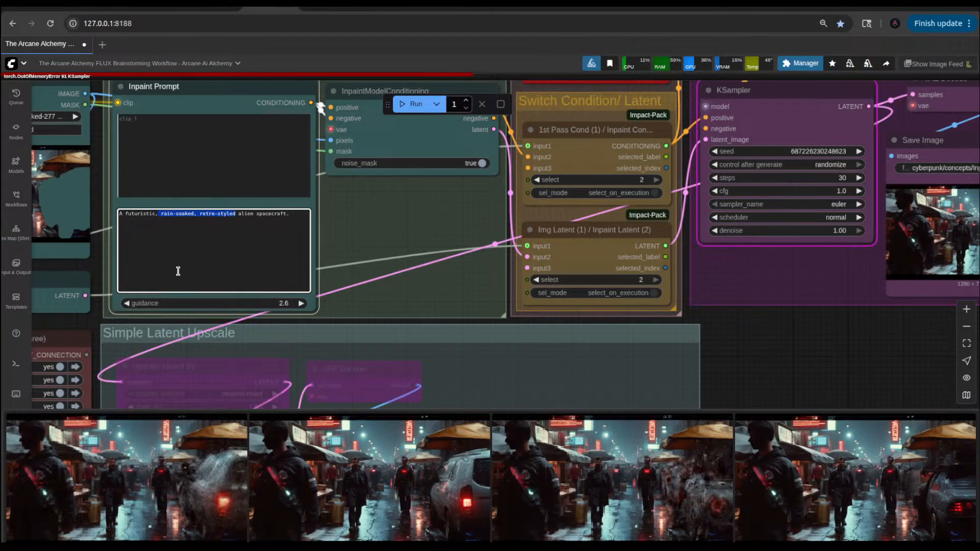
pyautogui.press('BackSpace')
pyautogui.press('BackSpace')
pyautogui.press('BackSpace')
pyautogui.press('BackSpace')
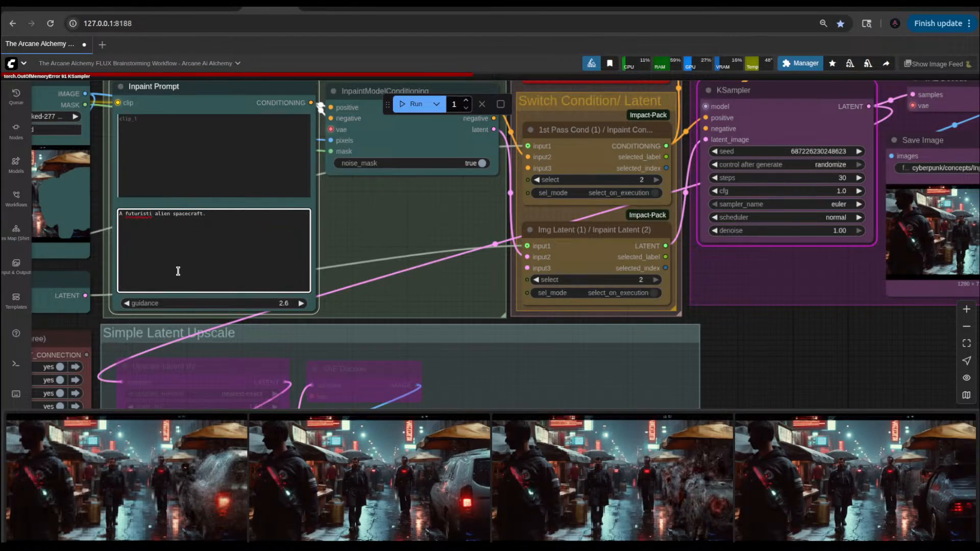
pyautogui.write('c')
pyautogui.hotkey('ctrl', 'Return')
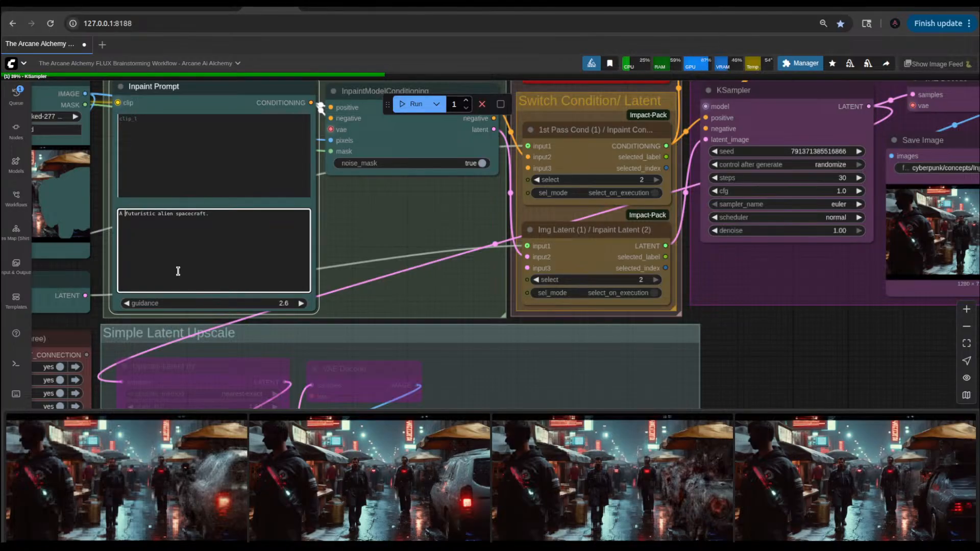
# Step: Set the Inpaint Prompt node's guidance to 2.5
pyautogui.click(127, 304)
pyautogui.click(127, 303)
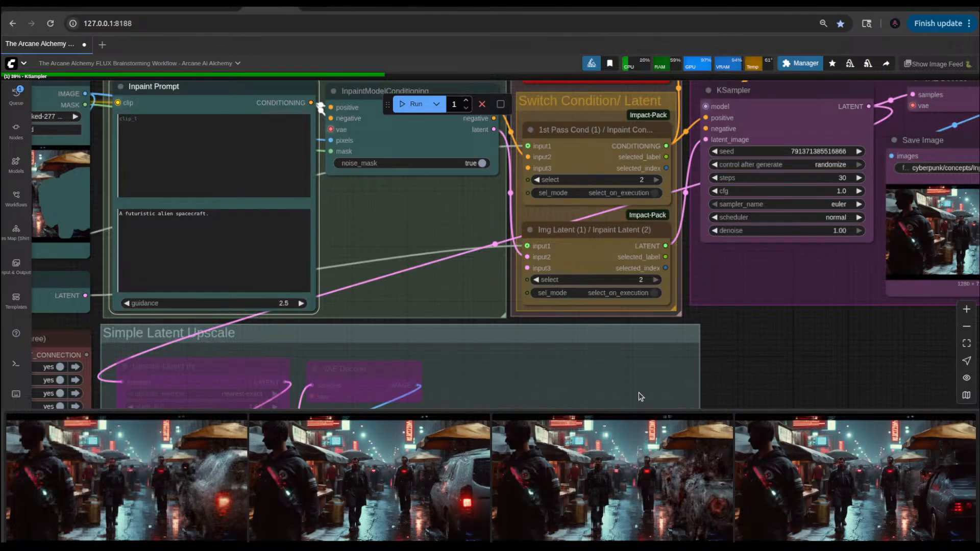
pyautogui.scroll(-6, 836, 357)
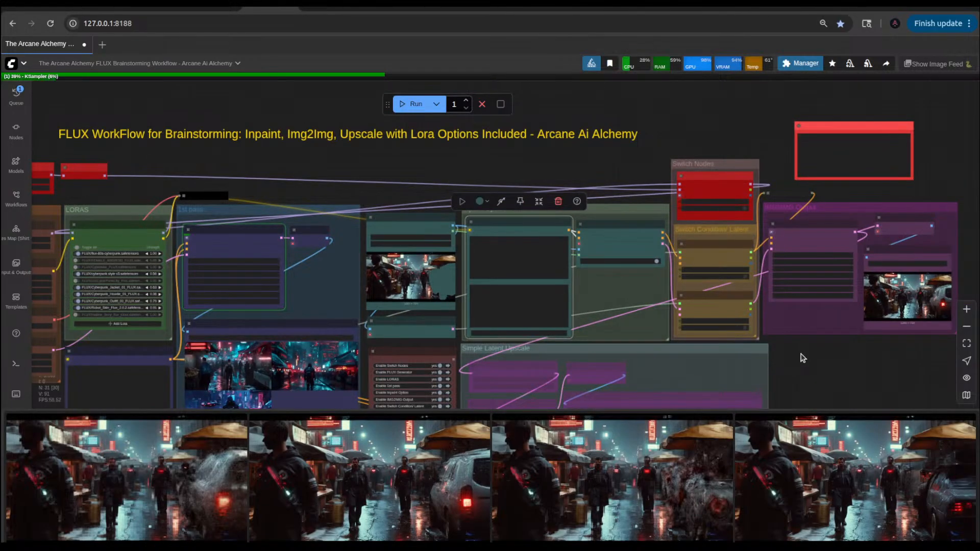
pyautogui.scroll(5, 387, 356)
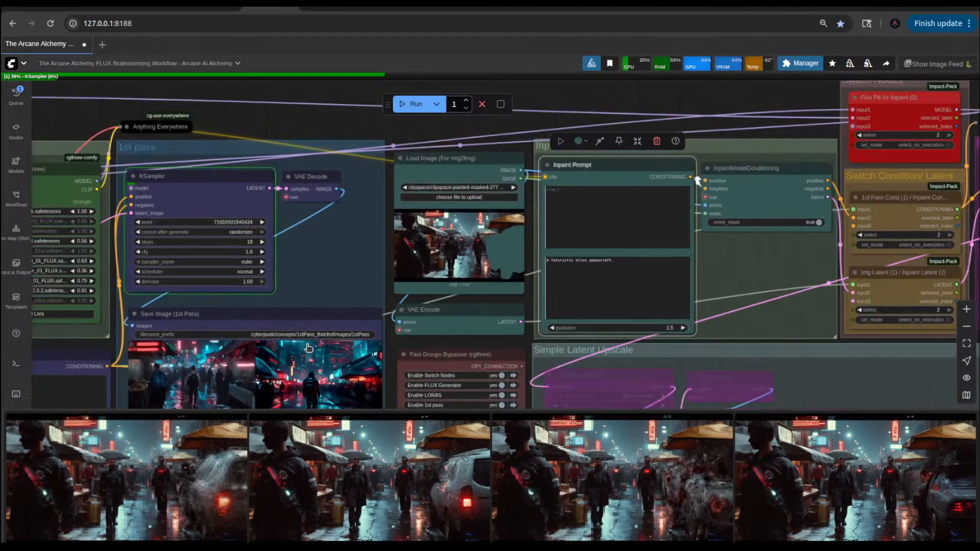
pyautogui.scroll(-2, 309, 348)
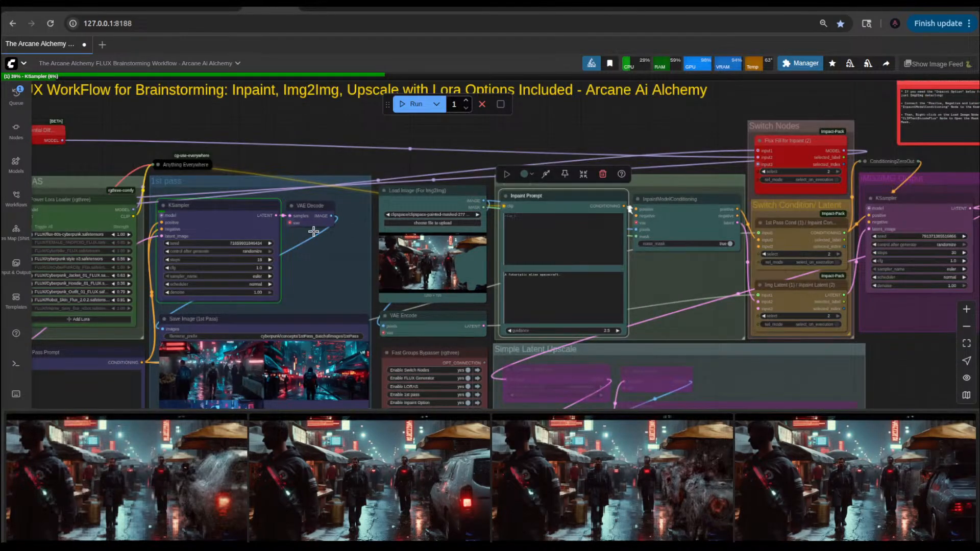
pyautogui.moveTo(332, 130); pyautogui.dragTo(596, 145)
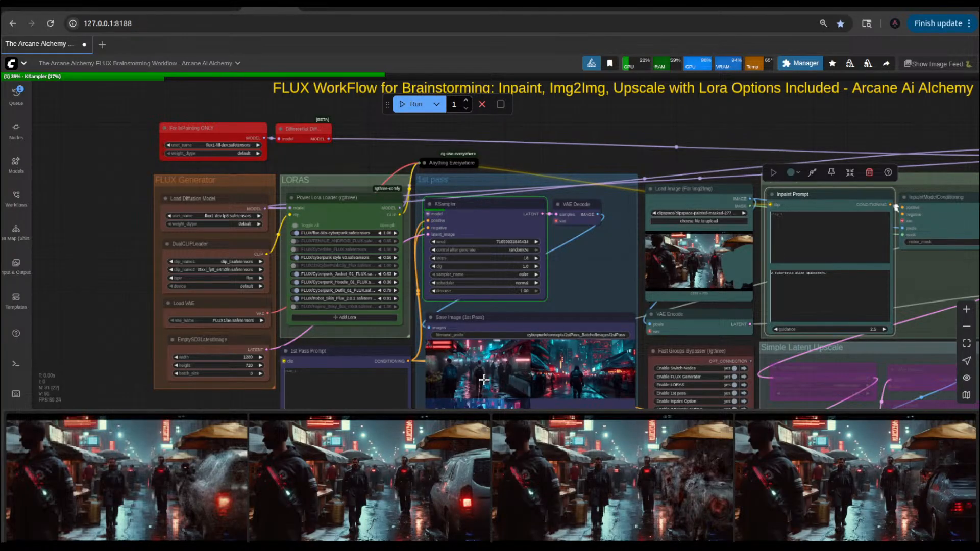
# Step: Switch to the ChatGPT cyberpunk conversation and copy the full "Workday – Hustle & Crime" prompt paragraph
pyautogui.click(787, 7)
pyautogui.click(853, 7)
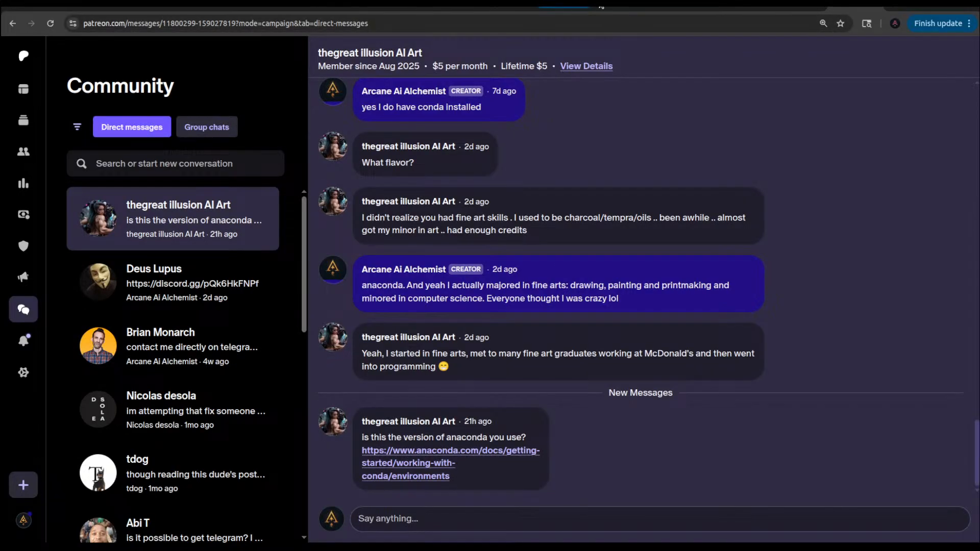
pyautogui.click(624, 7)
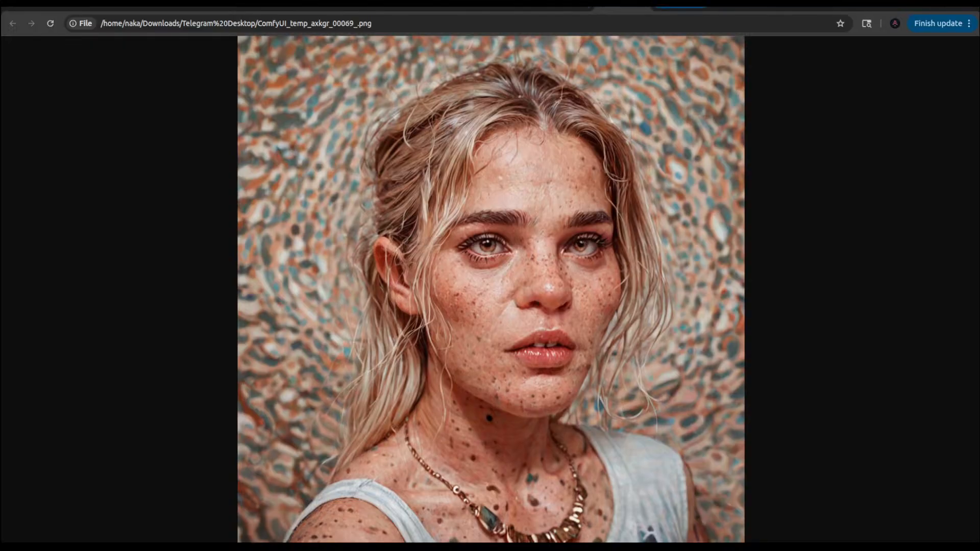
pyautogui.click(681, 7)
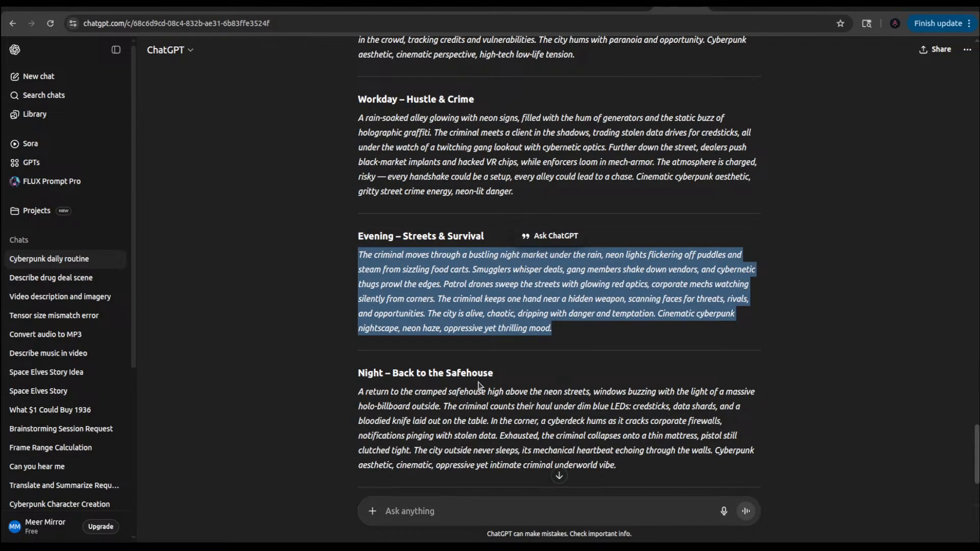
pyautogui.click(426, 369)
pyautogui.scroll(-3, 544, 359)
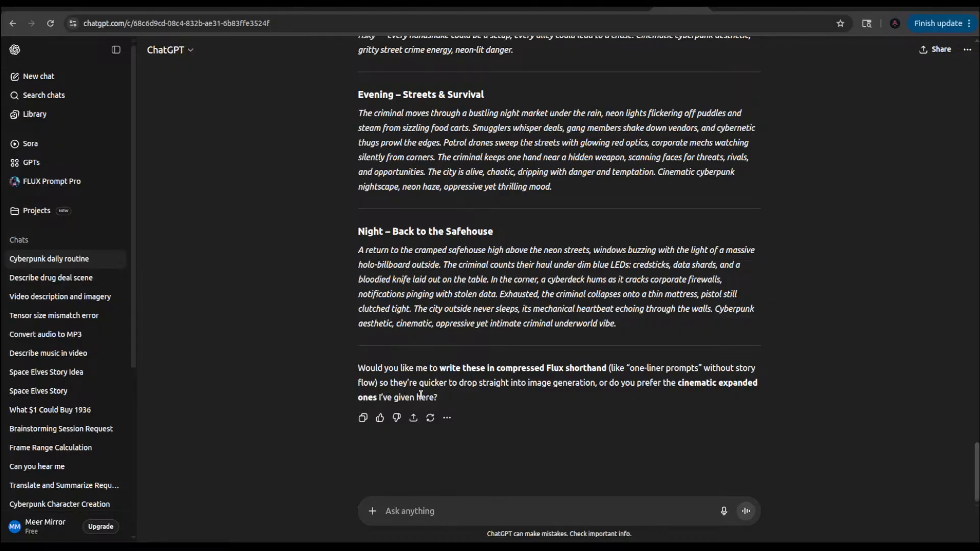
pyautogui.scroll(5, 421, 394)
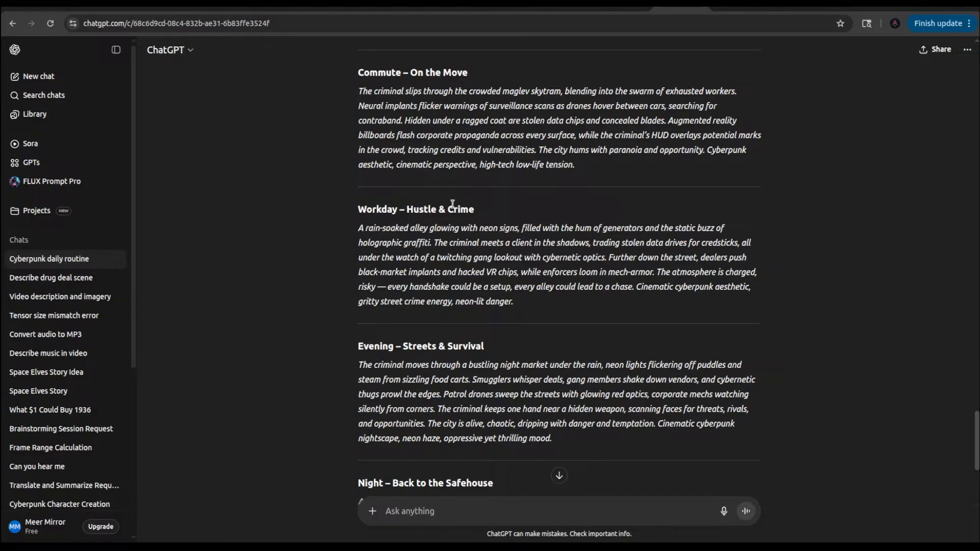
pyautogui.moveTo(527, 308); pyautogui.dragTo(357, 228)
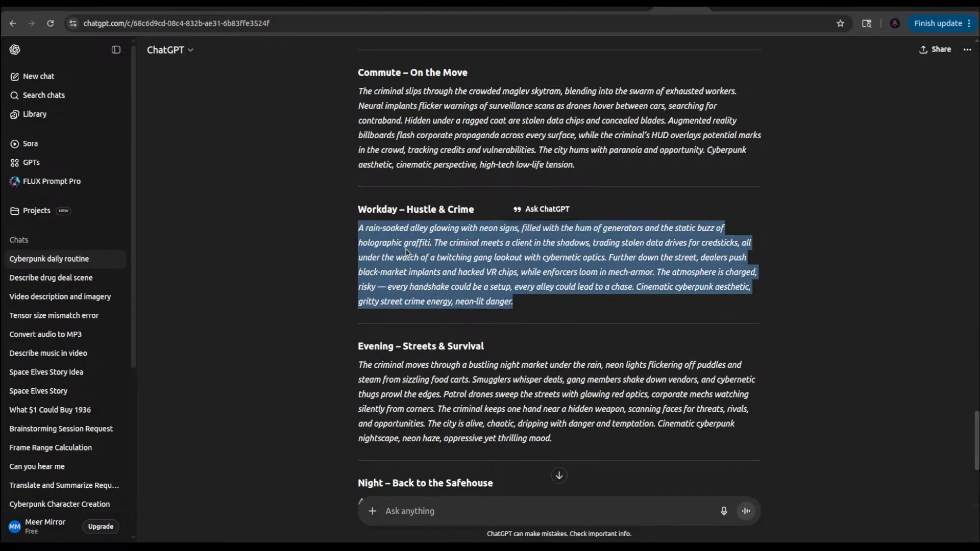
# Step: Return to ComfyUI and replace the 1st Pass Prompt text with the copied "Workday – Hustle & Crime" paragraph
pyautogui.click(263, 11)
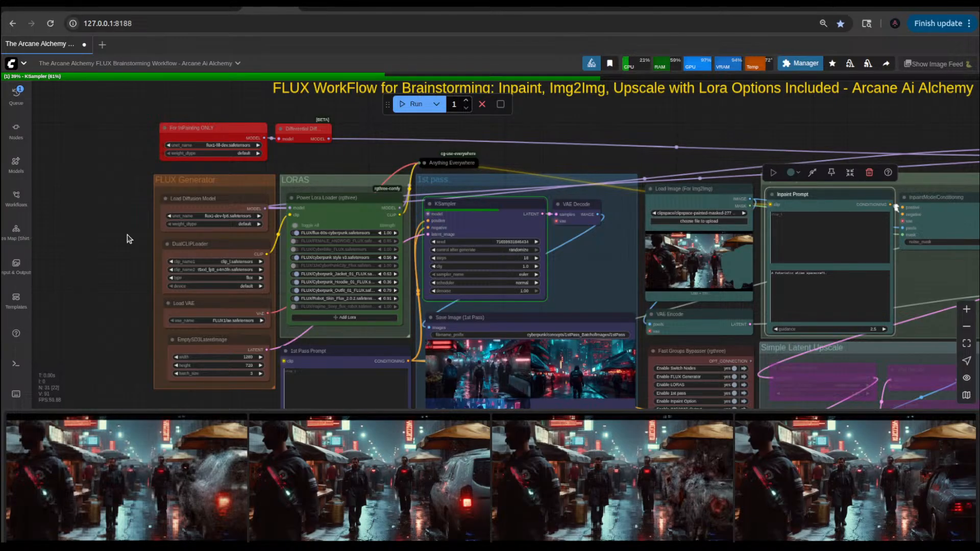
pyautogui.moveTo(126, 279); pyautogui.dragTo(146, 160)
pyautogui.scroll(9, 243, 346)
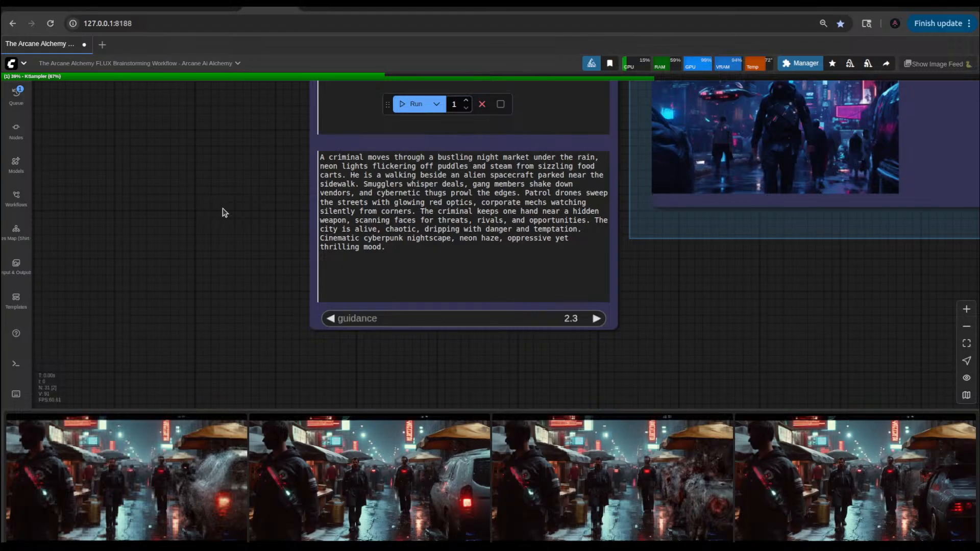
pyautogui.scroll(-5, 179, 310)
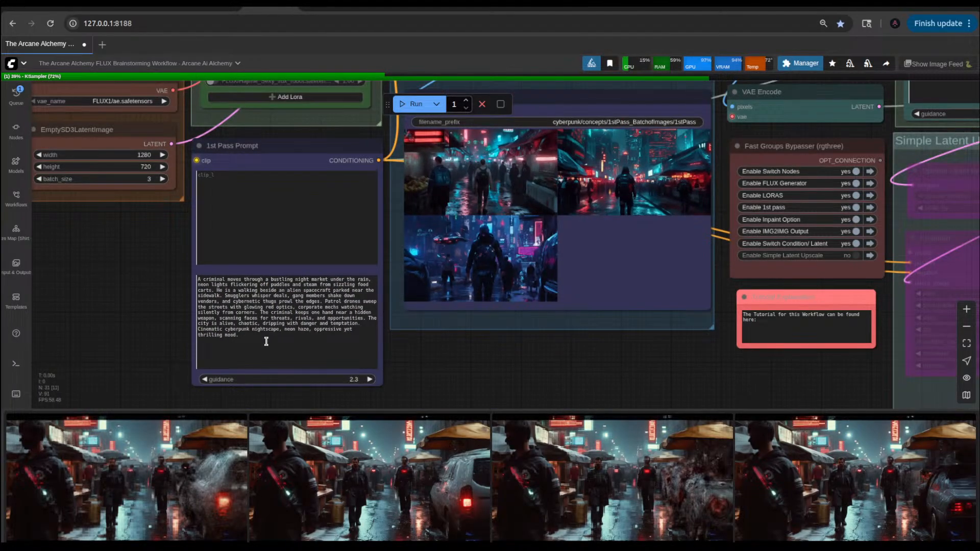
pyautogui.moveTo(266, 342); pyautogui.dragTo(190, 275)
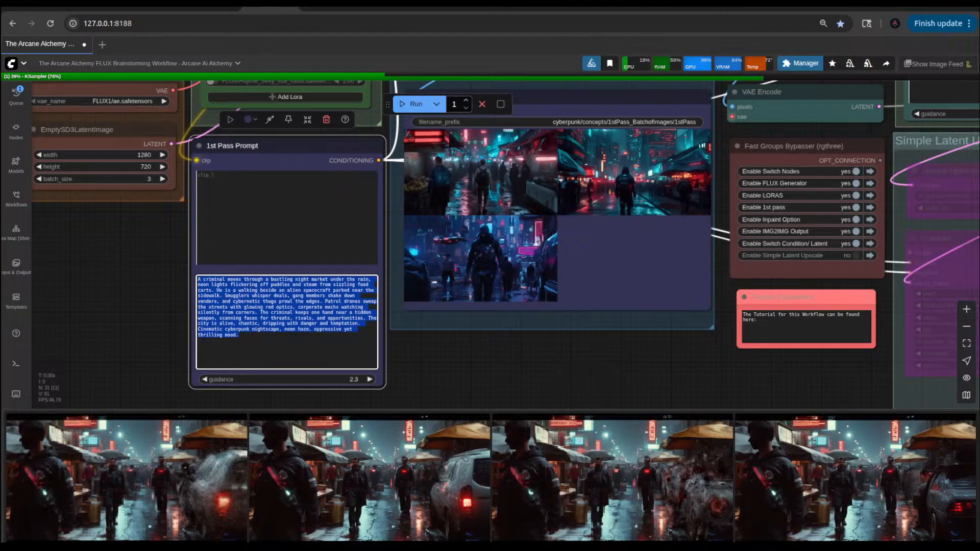
pyautogui.hotkey('ctrl', 'v')
# Step: Set the denoise of the KSampler in the IMG2IMG Output group to 0.96
pyautogui.moveTo(567, 343); pyautogui.dragTo(346, 362)
pyautogui.scroll(-5, 413, 321)
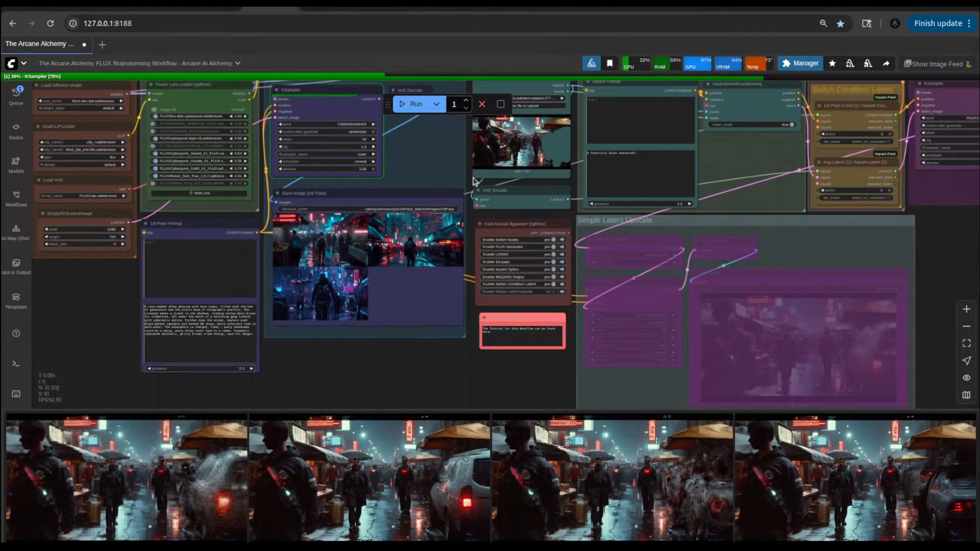
pyautogui.moveTo(471, 182); pyautogui.dragTo(259, 270)
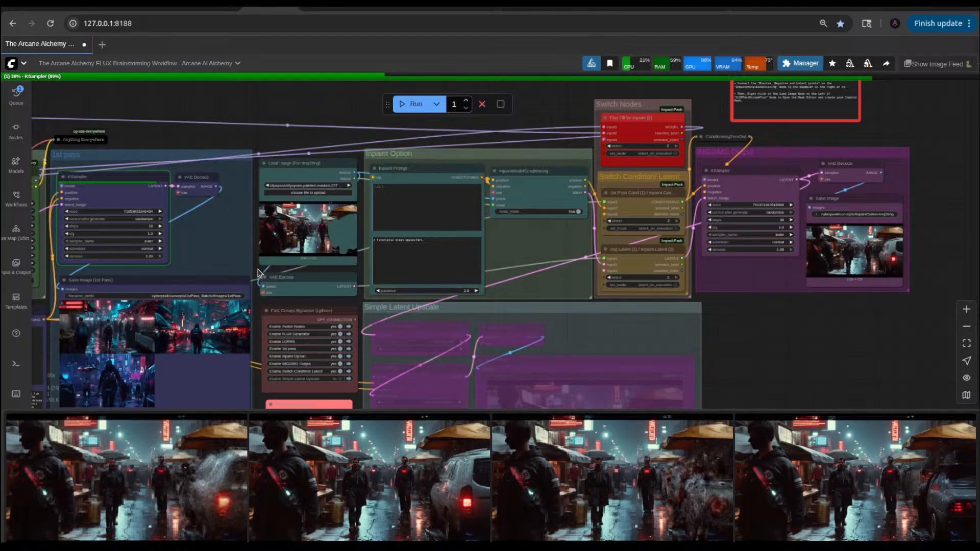
pyautogui.scroll(10, 789, 268)
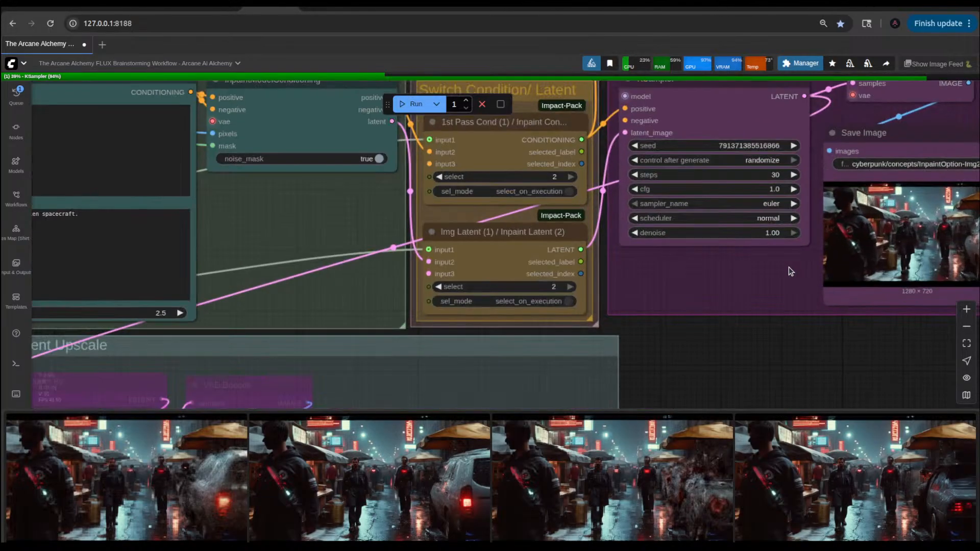
pyautogui.click(583, 221)
pyautogui.click(583, 221)
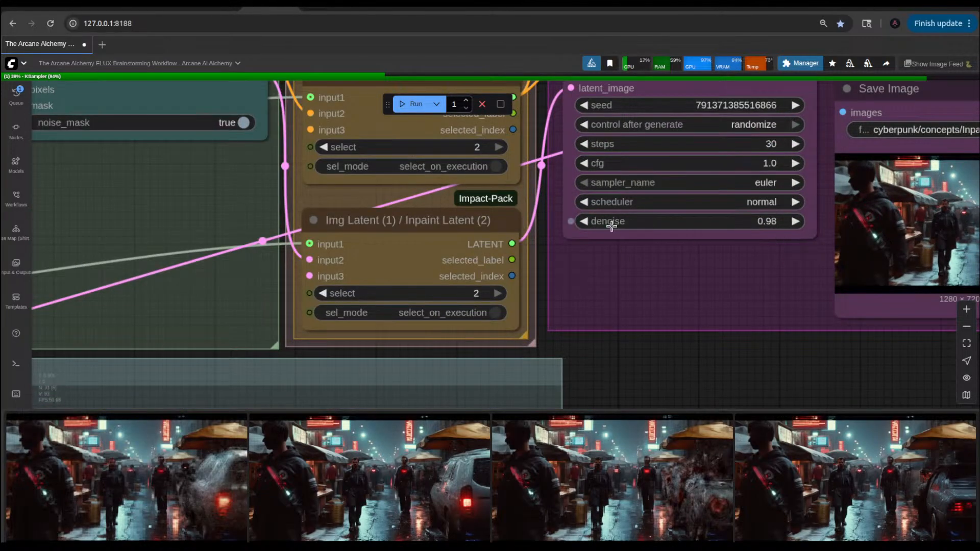
pyautogui.click(584, 221)
pyautogui.click(584, 220)
pyautogui.scroll(-8, 584, 221)
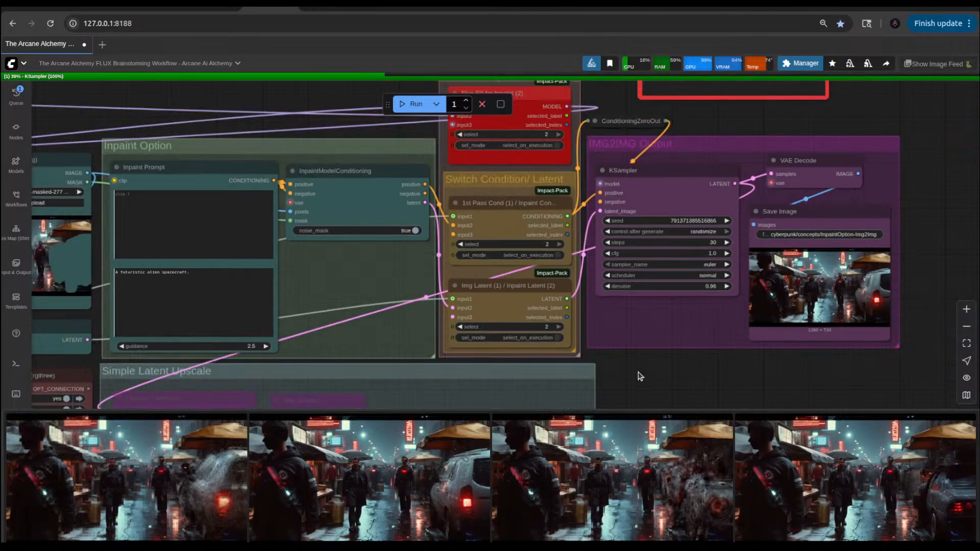
# Step: Unload the models and clean up VRAM usage, and cancel the running generation
pyautogui.moveTo(283, 202); pyautogui.dragTo(482, 141)
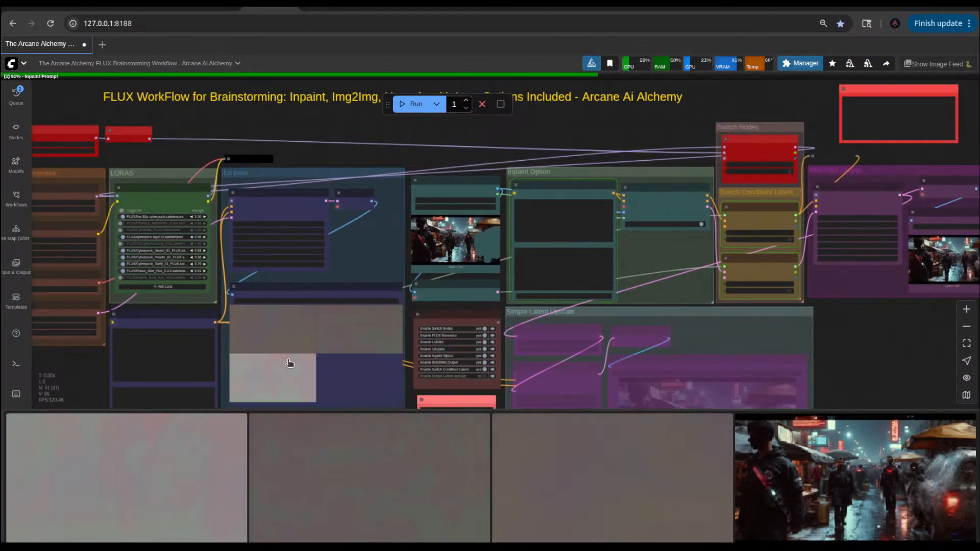
pyautogui.moveTo(342, 147); pyautogui.dragTo(621, 168)
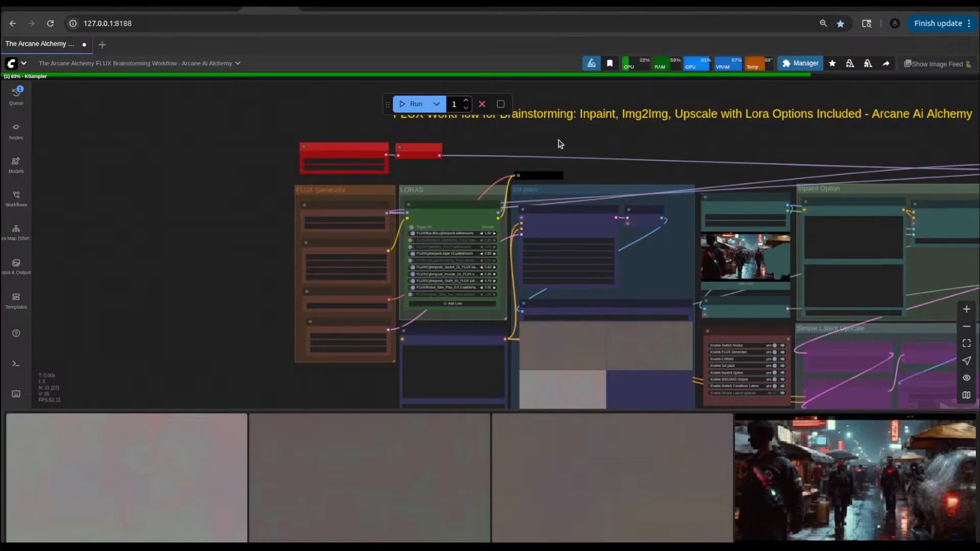
pyautogui.moveTo(678, 145); pyautogui.dragTo(318, 163)
pyautogui.scroll(5, 574, 181)
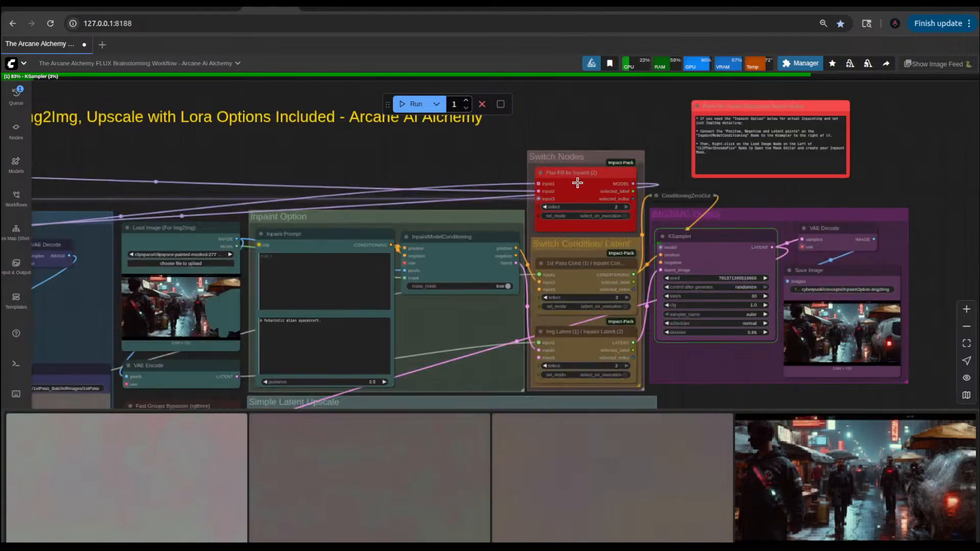
pyautogui.click(868, 63)
pyautogui.click(849, 64)
pyautogui.rightClick(702, 103)
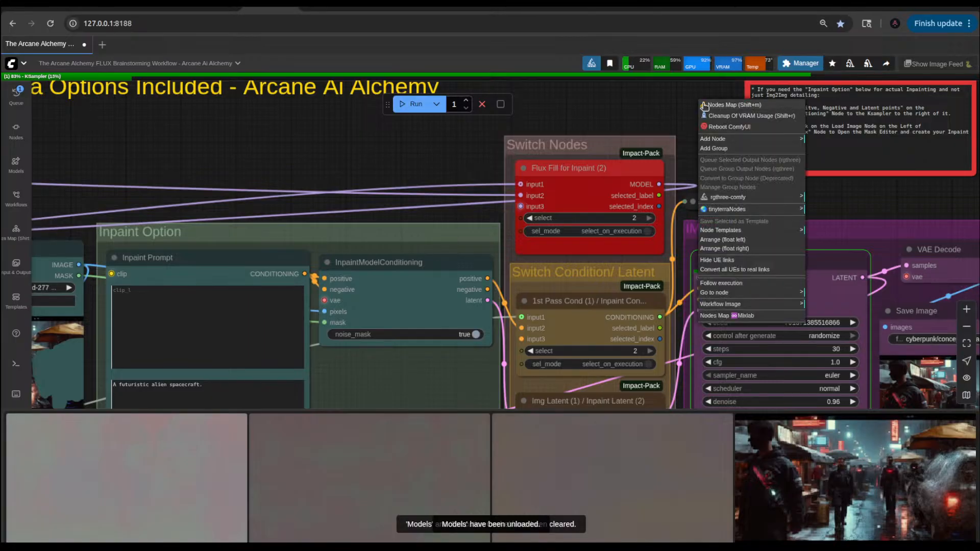
pyautogui.click(739, 116)
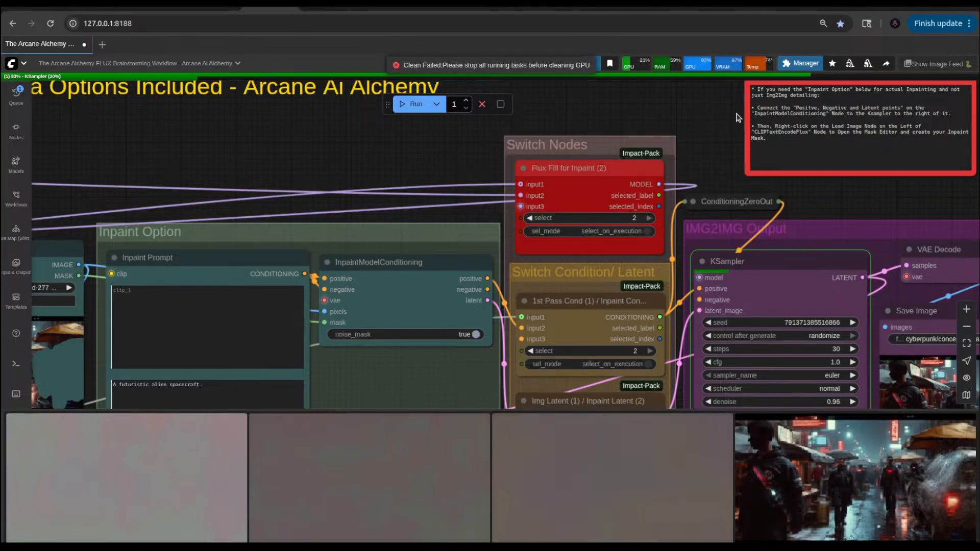
pyautogui.click(481, 104)
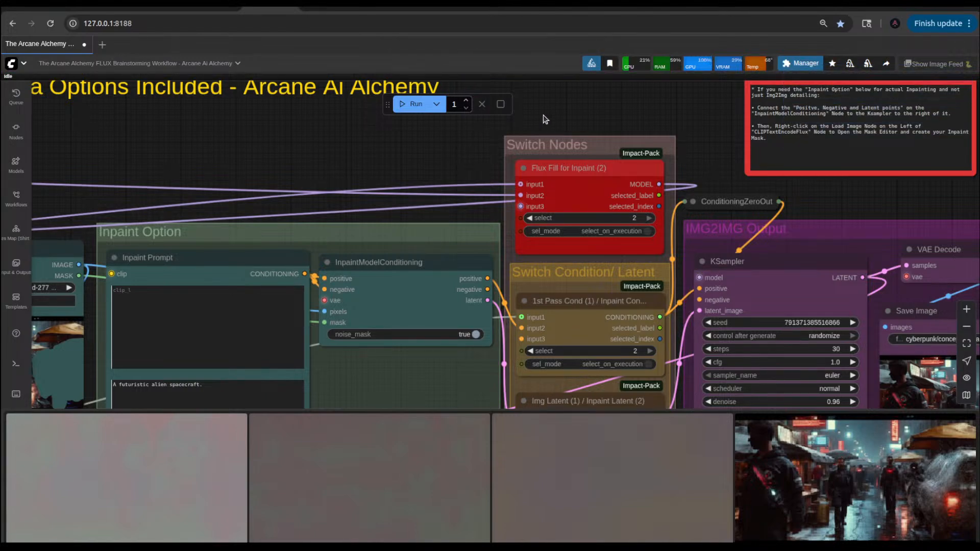
# Step: Unload the models, clear the execution cache and clean up the VRAM
pyautogui.click(867, 66)
pyautogui.click(849, 63)
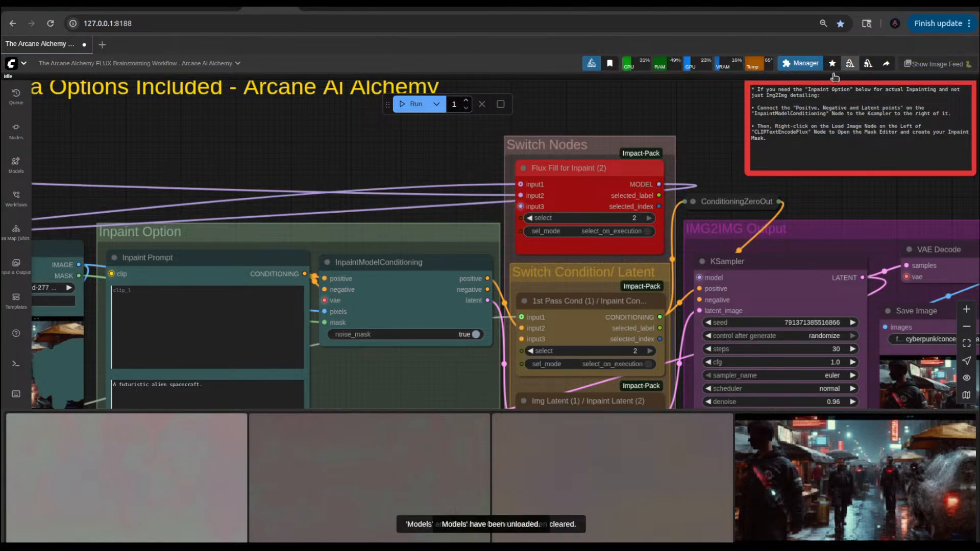
pyautogui.rightClick(638, 114)
pyautogui.click(668, 127)
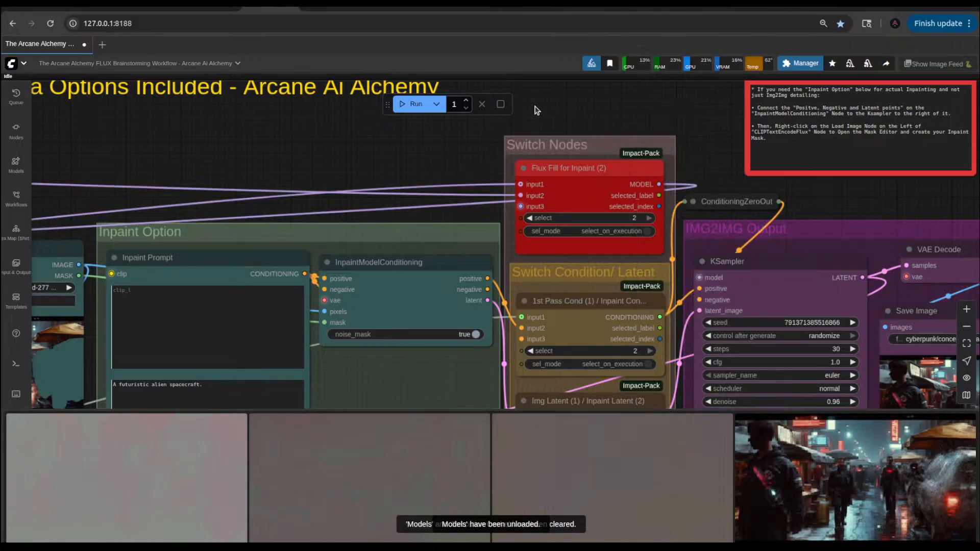
# Step: Set the select value of the Flux Fill, 1st Pass Cond and Img Latent switches to 1, and run the workflow
pyautogui.scroll(-4, 585, 113)
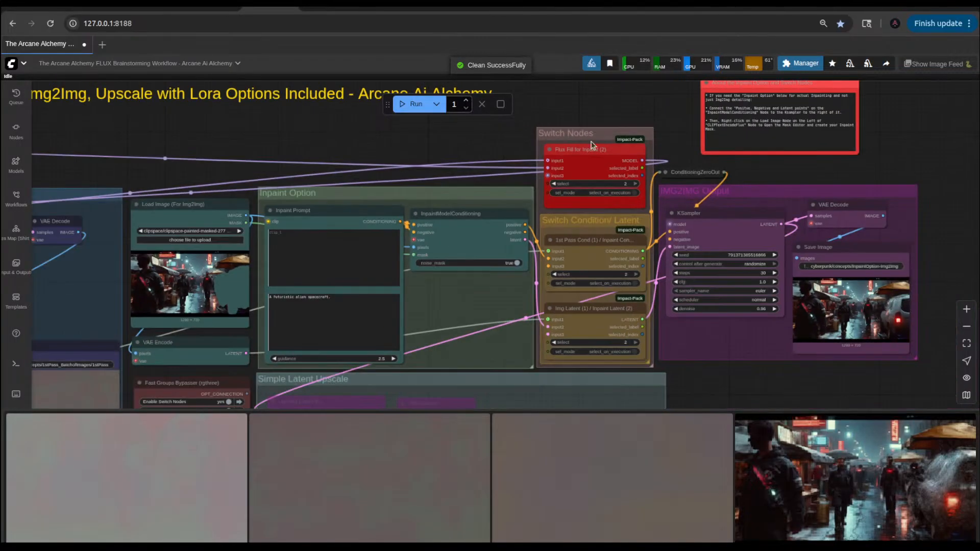
pyautogui.scroll(6, 617, 207)
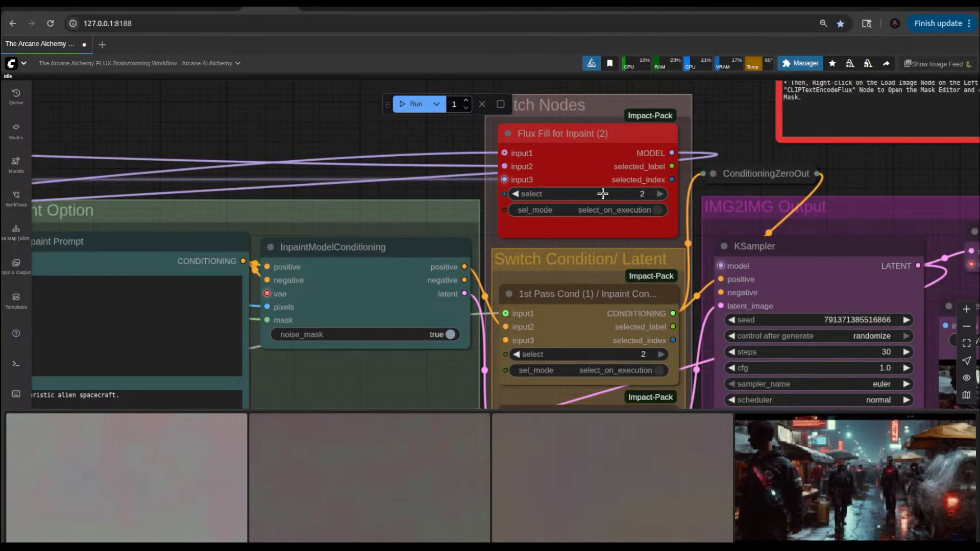
pyautogui.click(515, 194)
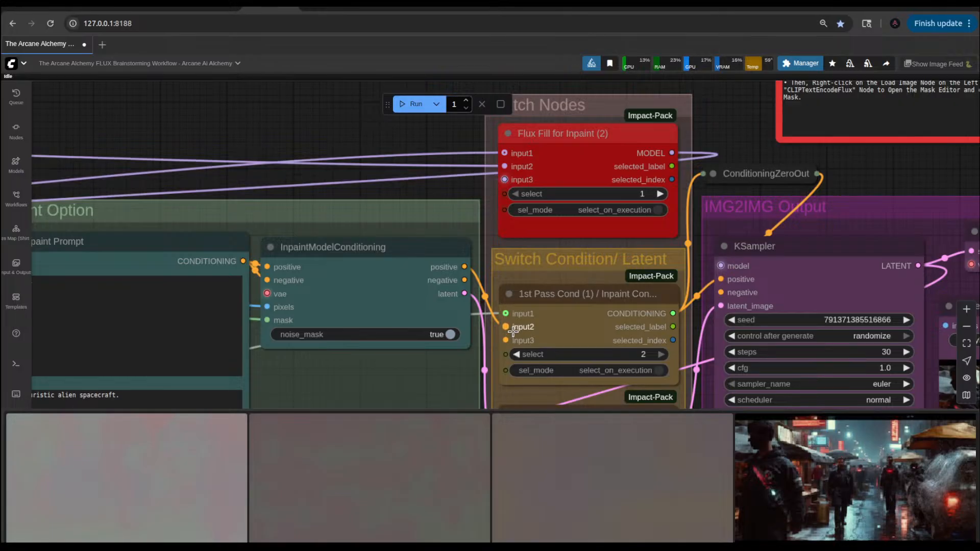
pyautogui.click(516, 354)
pyautogui.scroll(-3, 589, 329)
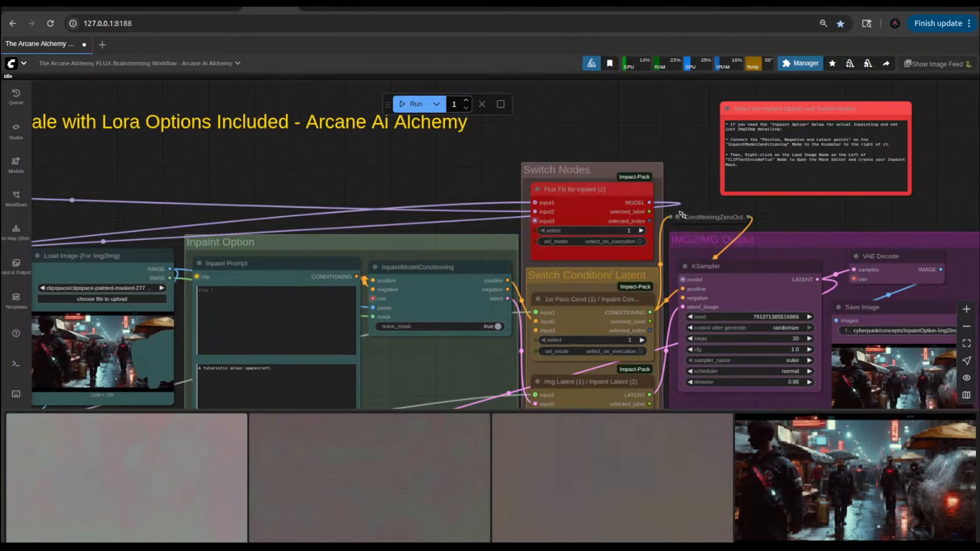
pyautogui.moveTo(685, 200); pyautogui.dragTo(681, 81)
pyautogui.click(543, 307)
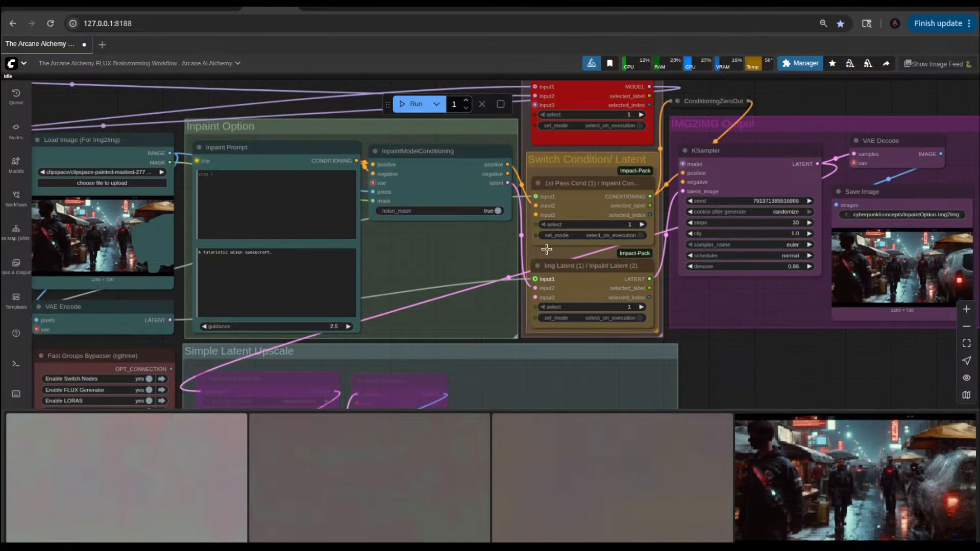
pyautogui.moveTo(340, 100); pyautogui.dragTo(338, 139)
pyautogui.click(413, 104)
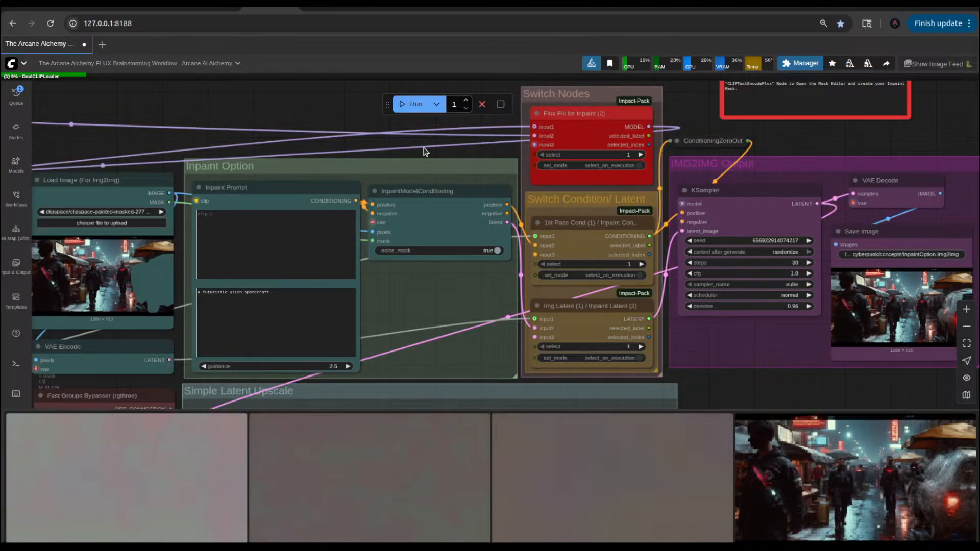
# Step: Examine the running workflow from the FLUX Generator and 1st Pass Prompt across to the switch groups and IMG2IMG Output
pyautogui.scroll(-6, 424, 149)
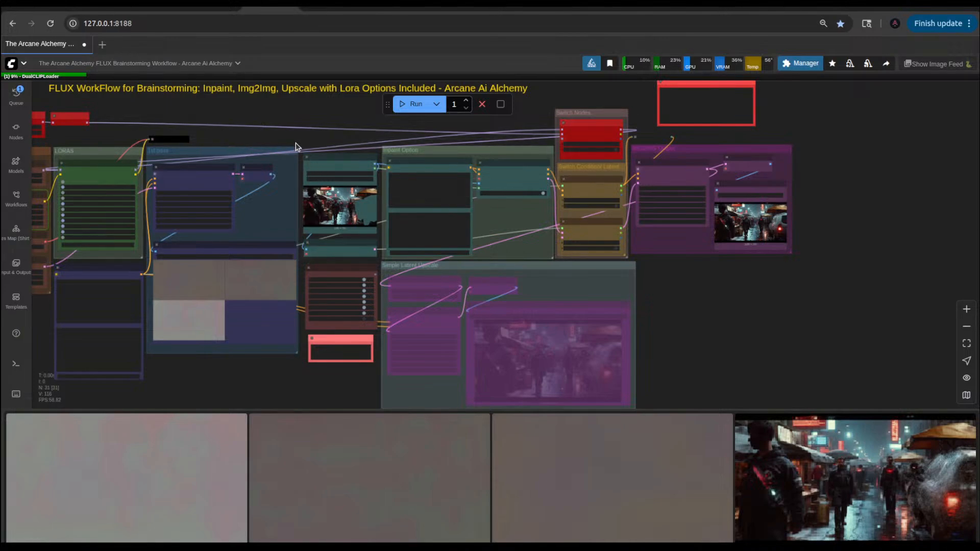
pyautogui.moveTo(135, 113); pyautogui.dragTo(267, 121)
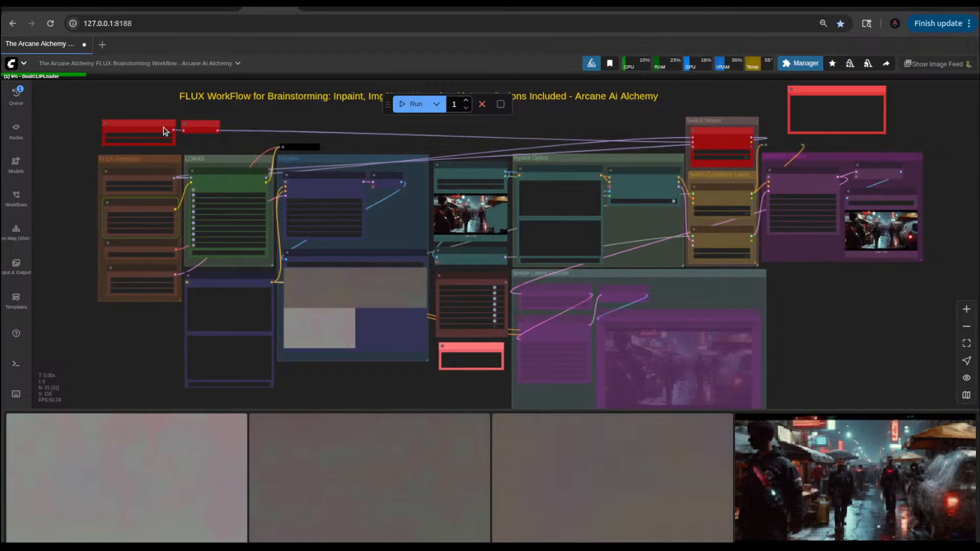
pyautogui.scroll(4, 184, 143)
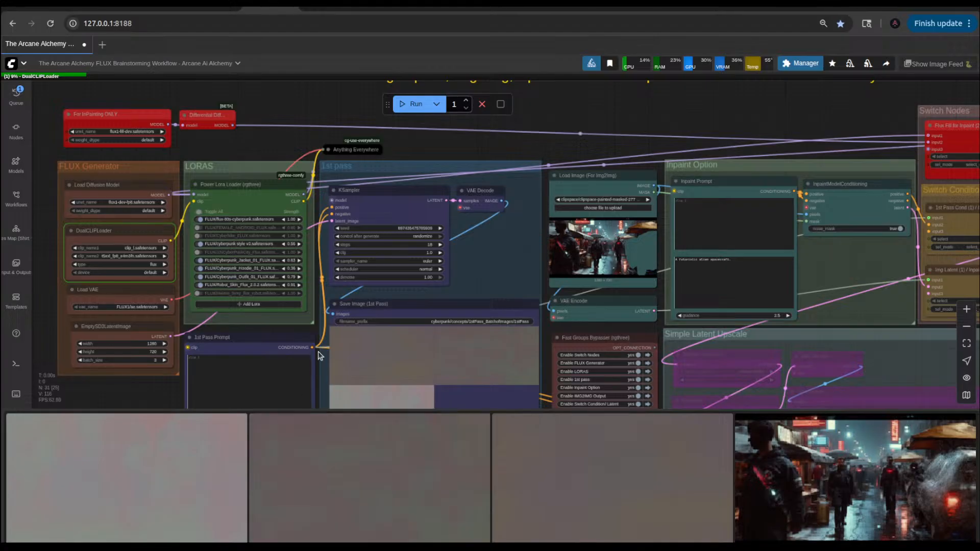
pyautogui.moveTo(147, 385); pyautogui.dragTo(184, 311)
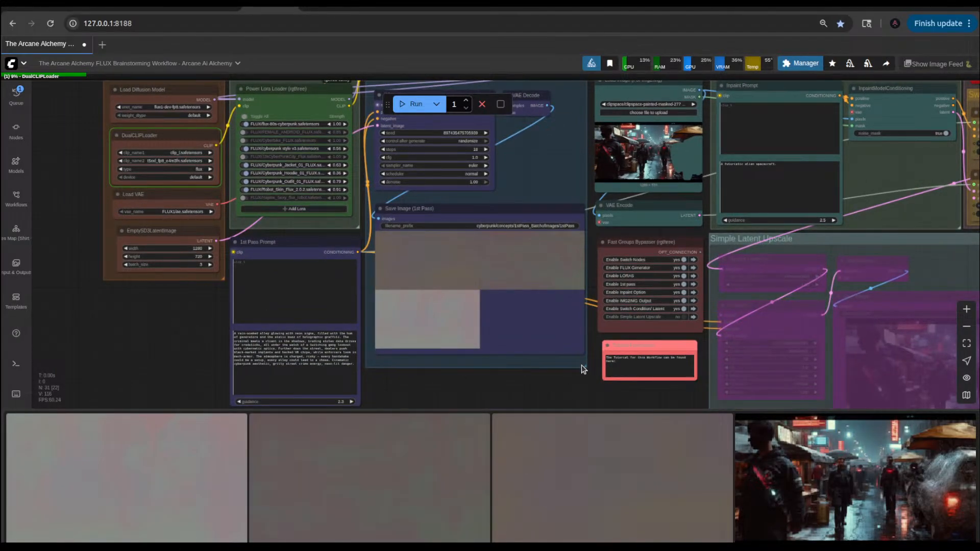
pyautogui.moveTo(570, 376); pyautogui.dragTo(332, 377)
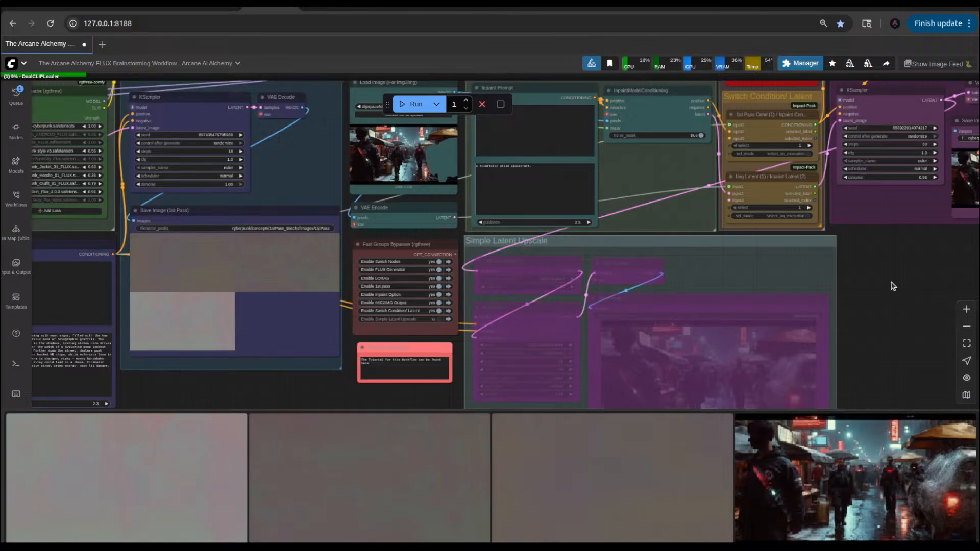
pyautogui.moveTo(890, 285); pyautogui.dragTo(662, 356)
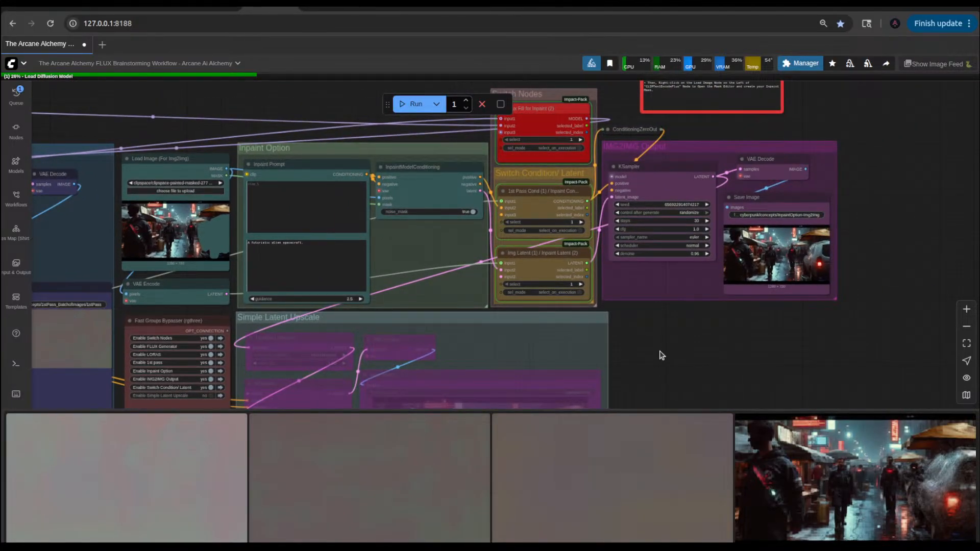
pyautogui.moveTo(662, 356); pyautogui.dragTo(761, 312)
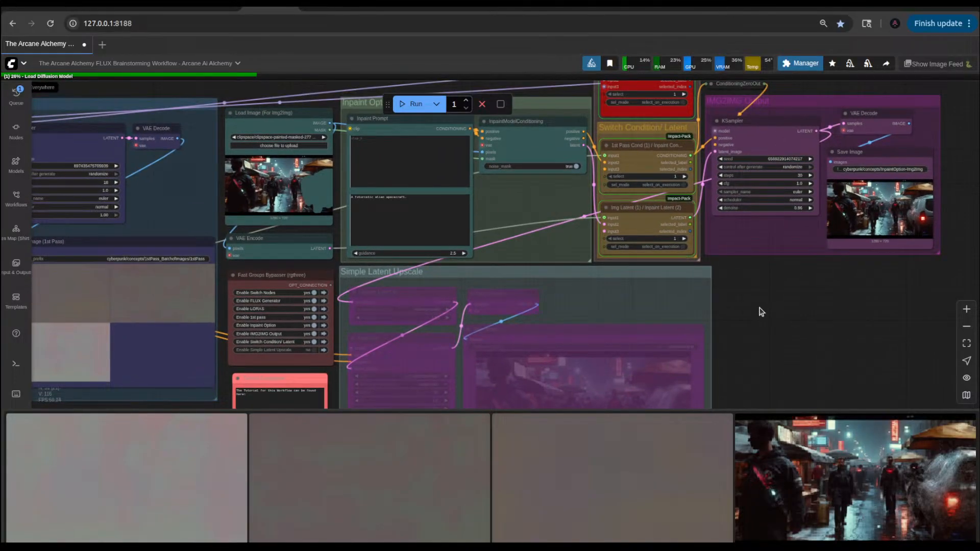
# Step: Load InpaintOption-img2img_00266_.png from the image feed into the Load Image node, and disable the Inpaint Option group
pyautogui.hscroll(4, 783, 295)
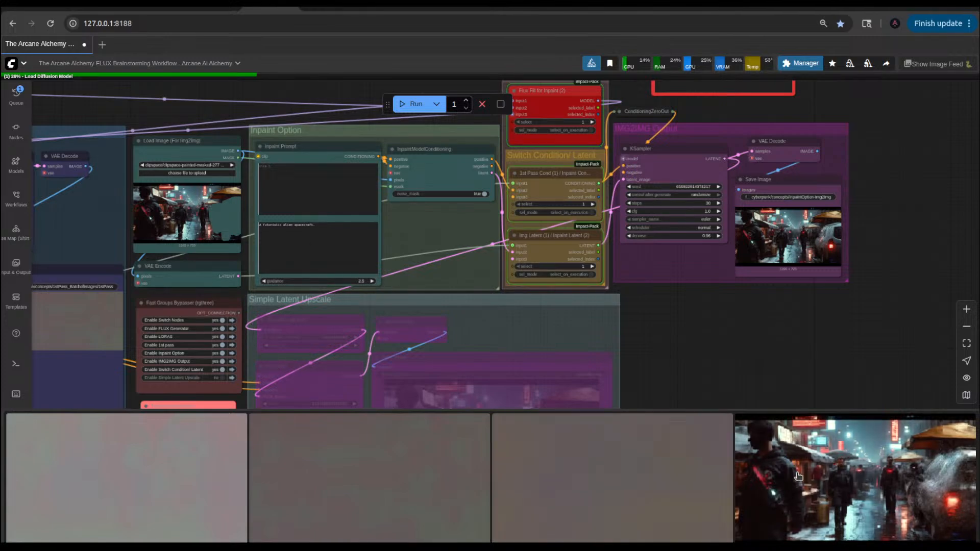
pyautogui.scroll(-2, 798, 476)
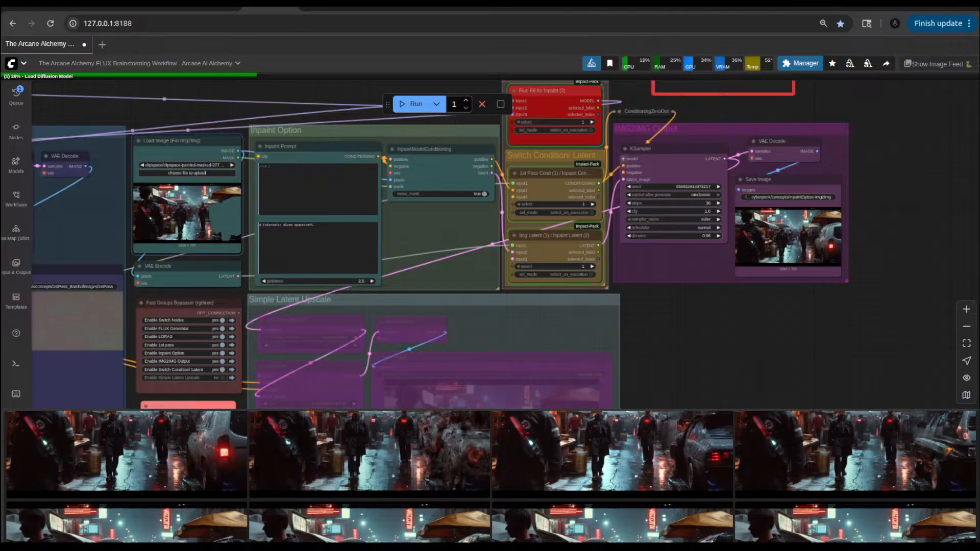
pyautogui.scroll(-5, 642, 324)
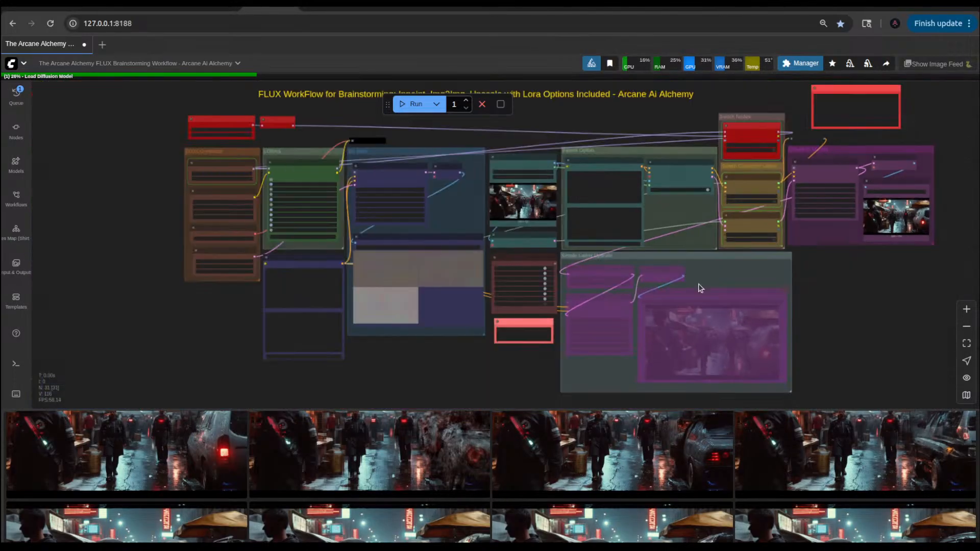
pyautogui.scroll(10, 506, 323)
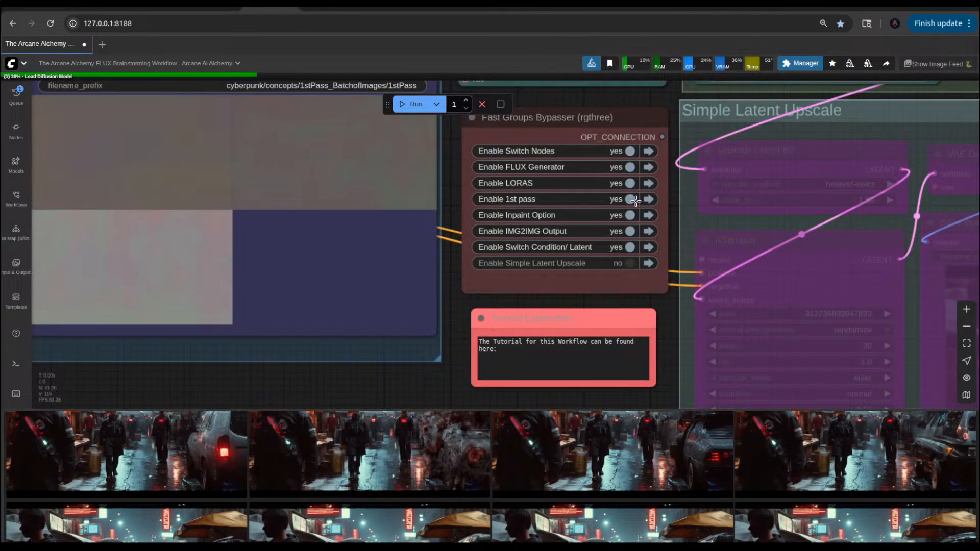
pyautogui.click(629, 215)
# Step: Check the bypassed Inpaint Option group, the Load Image node and switch settings, and the 1st Pass Prompt text
pyautogui.scroll(-8, 628, 234)
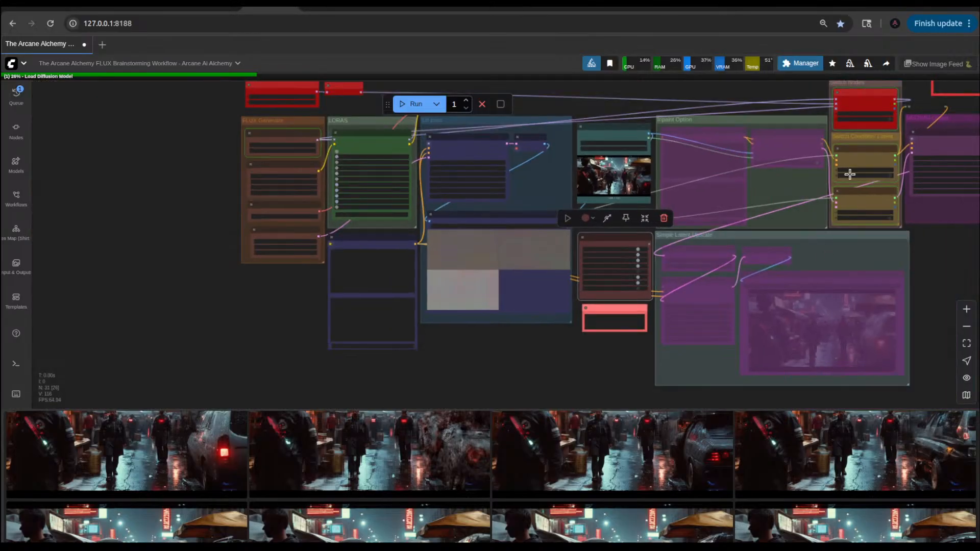
pyautogui.moveTo(763, 91); pyautogui.dragTo(477, 162)
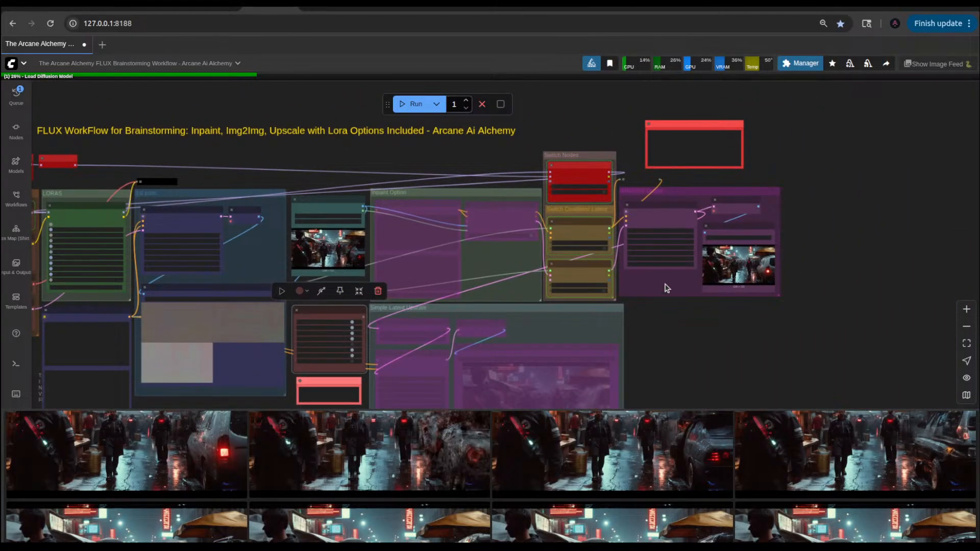
pyautogui.scroll(5, 664, 288)
pyautogui.moveTo(620, 390); pyautogui.dragTo(734, 252)
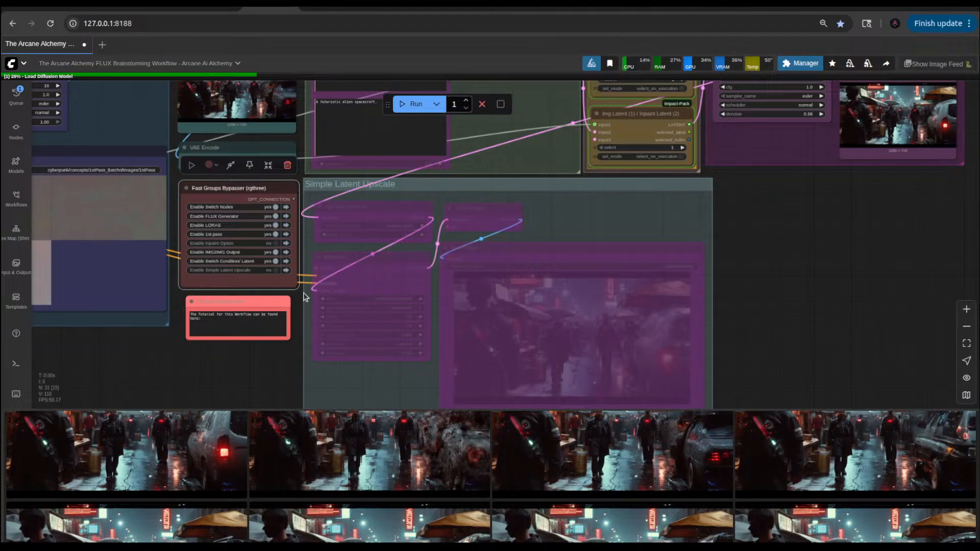
pyautogui.moveTo(825, 260); pyautogui.dragTo(789, 348)
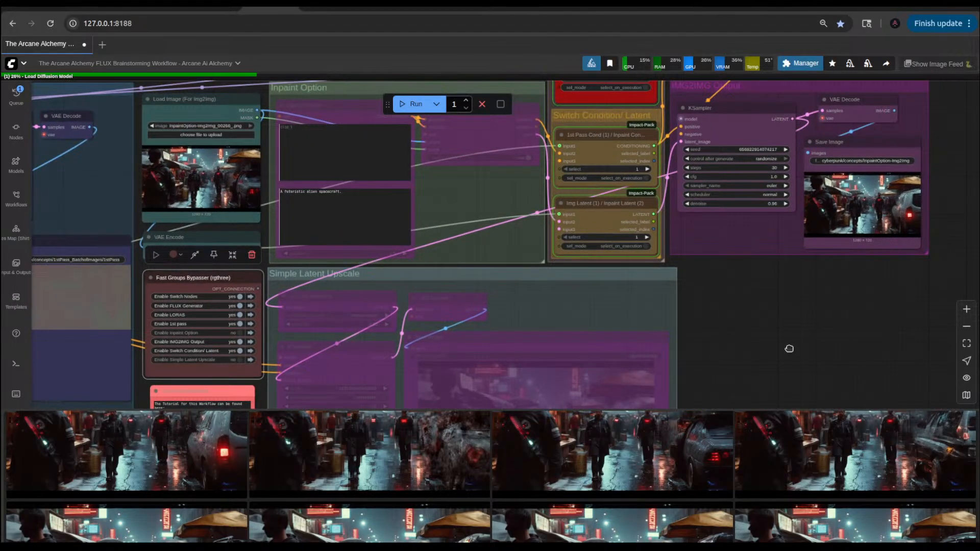
pyautogui.moveTo(789, 348); pyautogui.dragTo(804, 375)
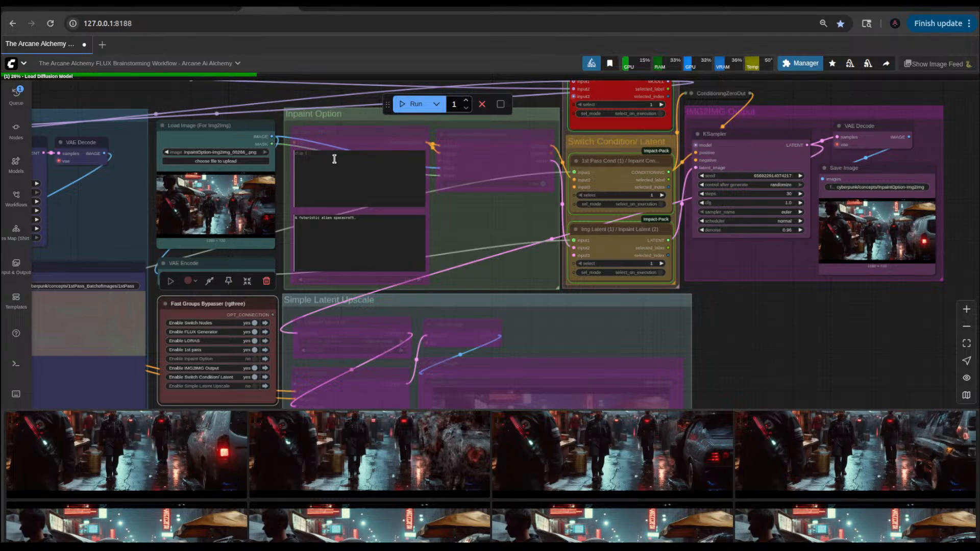
pyautogui.moveTo(749, 299); pyautogui.dragTo(810, 262)
pyautogui.scroll(-10, 811, 262)
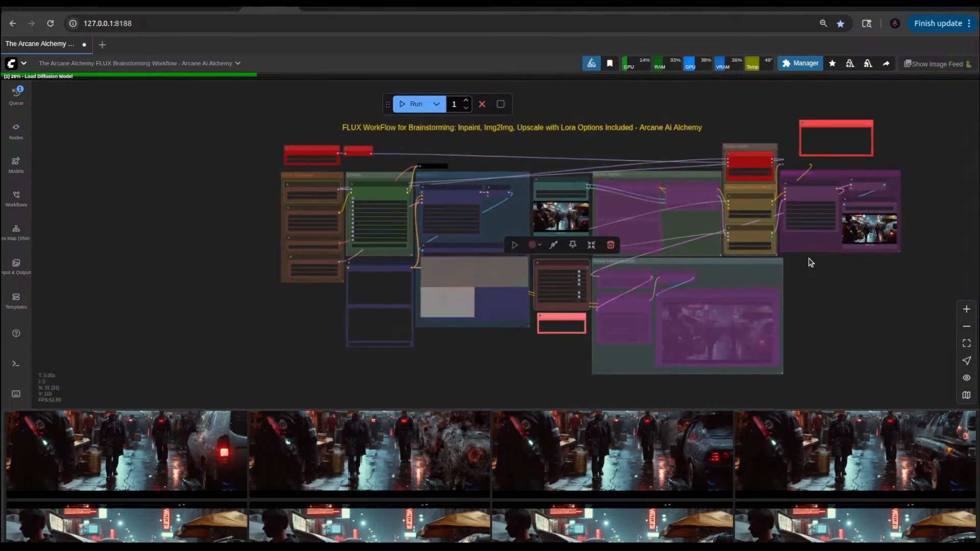
pyautogui.scroll(10, 356, 323)
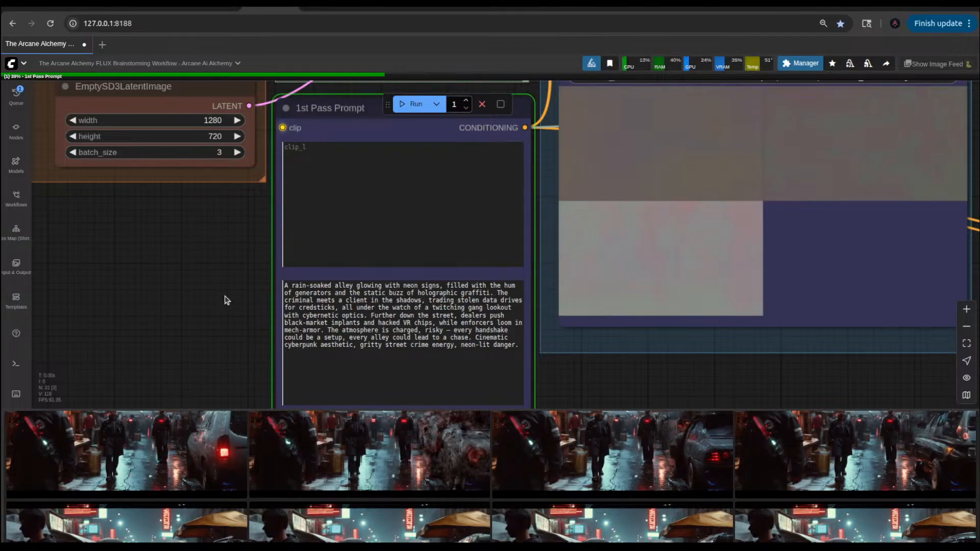
pyautogui.scroll(-8, 577, 293)
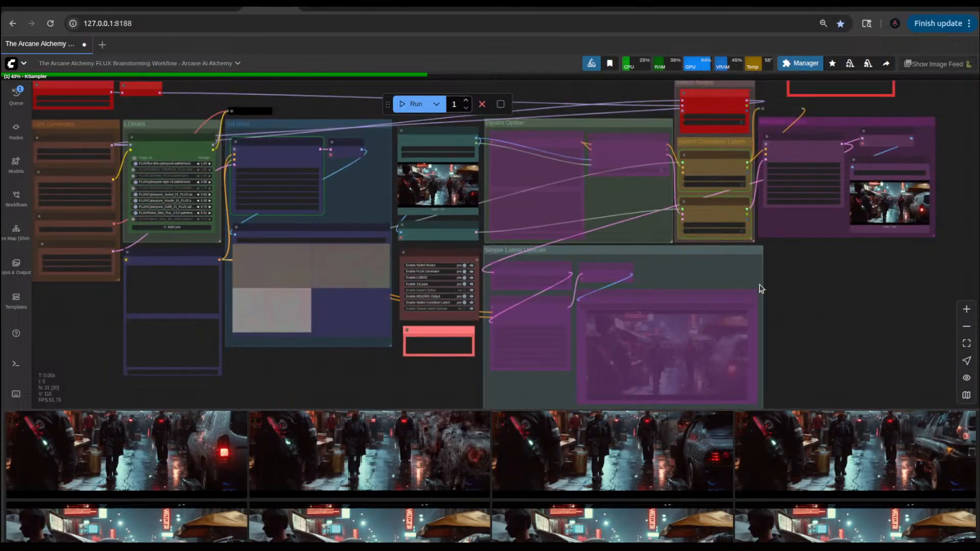
pyautogui.moveTo(833, 286); pyautogui.dragTo(840, 335)
pyautogui.scroll(5, 745, 373)
pyautogui.scroll(-8, 840, 335)
pyautogui.scroll(1, 840, 335)
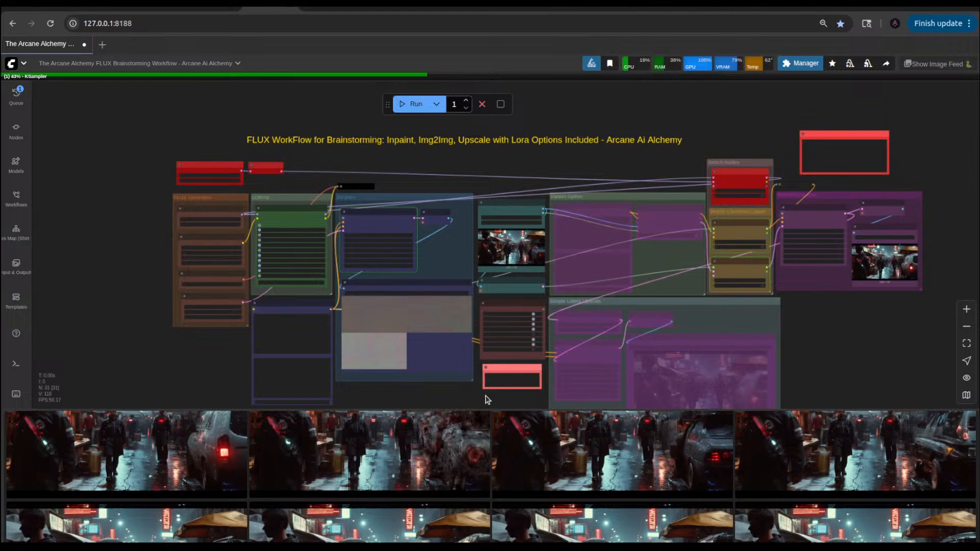
pyautogui.moveTo(455, 398); pyautogui.dragTo(592, 362)
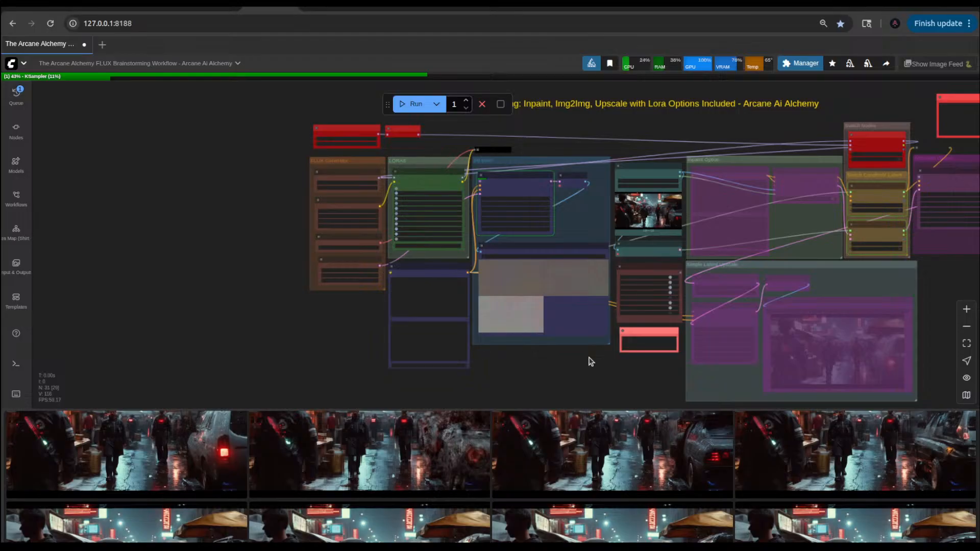
pyautogui.moveTo(594, 381); pyautogui.dragTo(352, 402)
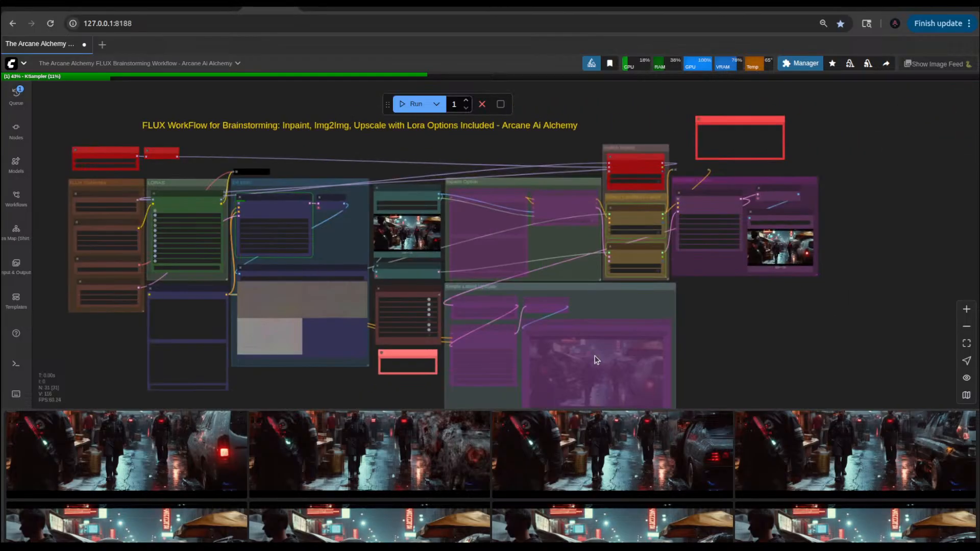
# Step: Find the node search entry for a getter and add a KJNodes GetNode between the Differential Diffusion node and the workflow title
pyautogui.moveTo(730, 292); pyautogui.dragTo(736, 392)
pyautogui.scroll(5, 627, 251)
pyautogui.scroll(4, 627, 252)
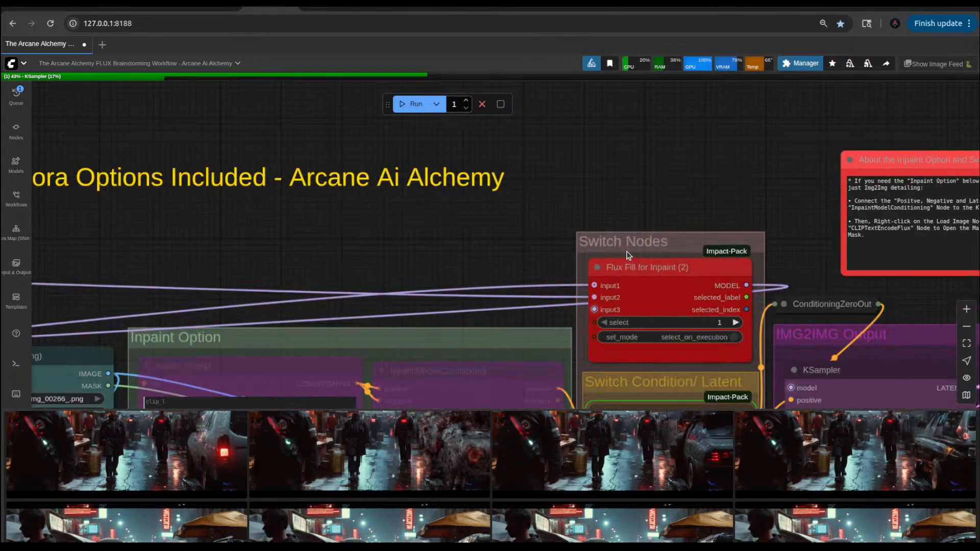
pyautogui.moveTo(489, 274); pyautogui.dragTo(657, 269)
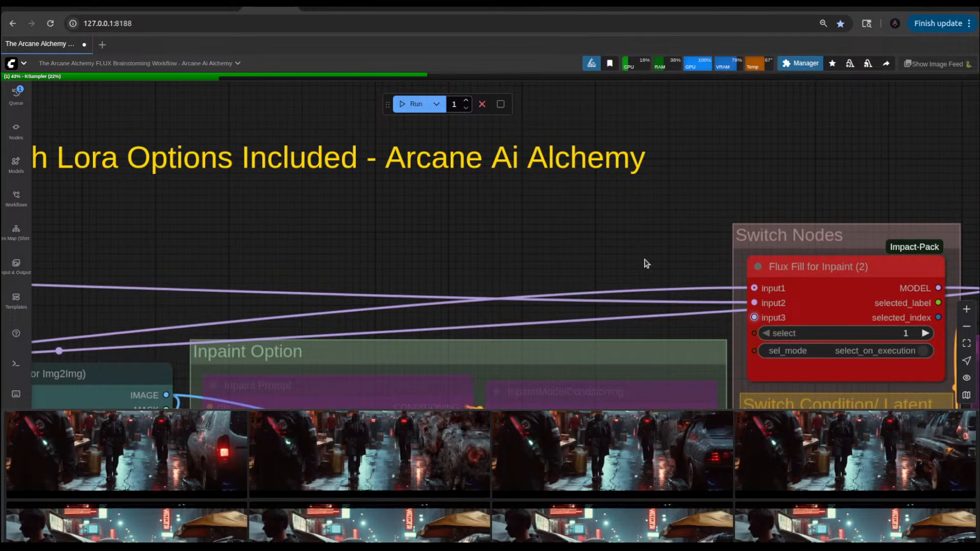
pyautogui.doubleClick(646, 263)
pyautogui.click(804, 178)
pyautogui.moveTo(493, 235); pyautogui.dragTo(760, 220)
pyautogui.moveTo(530, 228); pyautogui.dragTo(845, 226)
pyautogui.moveTo(438, 230); pyautogui.dragTo(771, 229)
pyautogui.moveTo(469, 227); pyautogui.dragTo(712, 227)
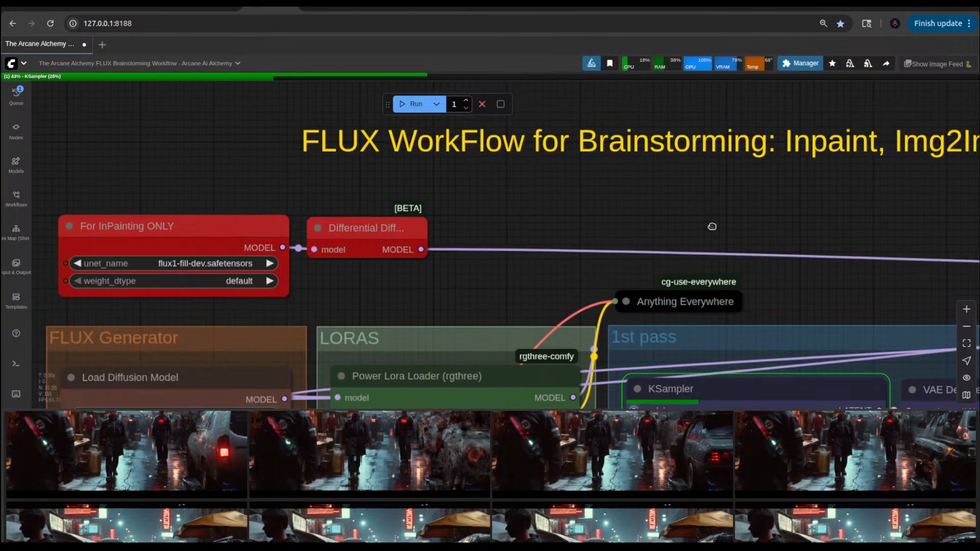
pyautogui.doubleClick(576, 206)
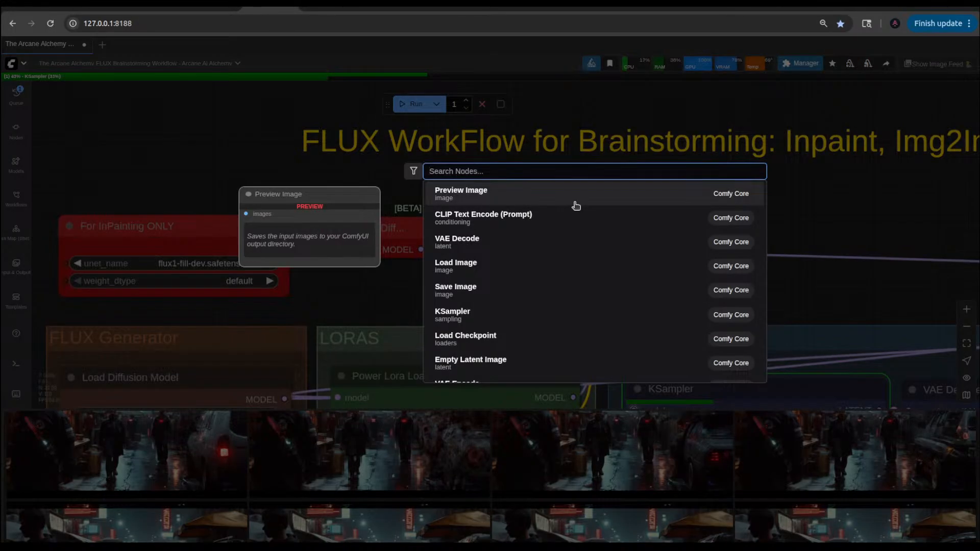
pyautogui.write('get')
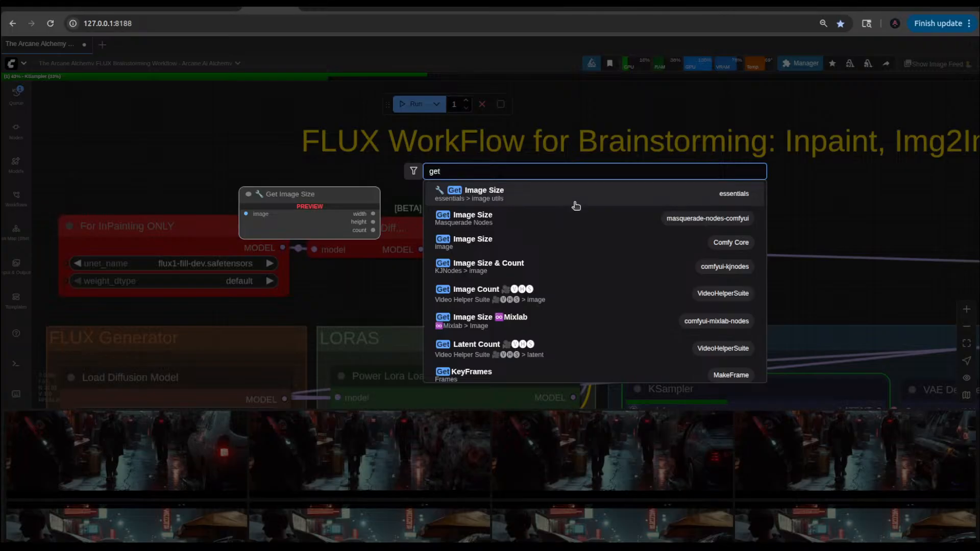
pyautogui.write(' no')
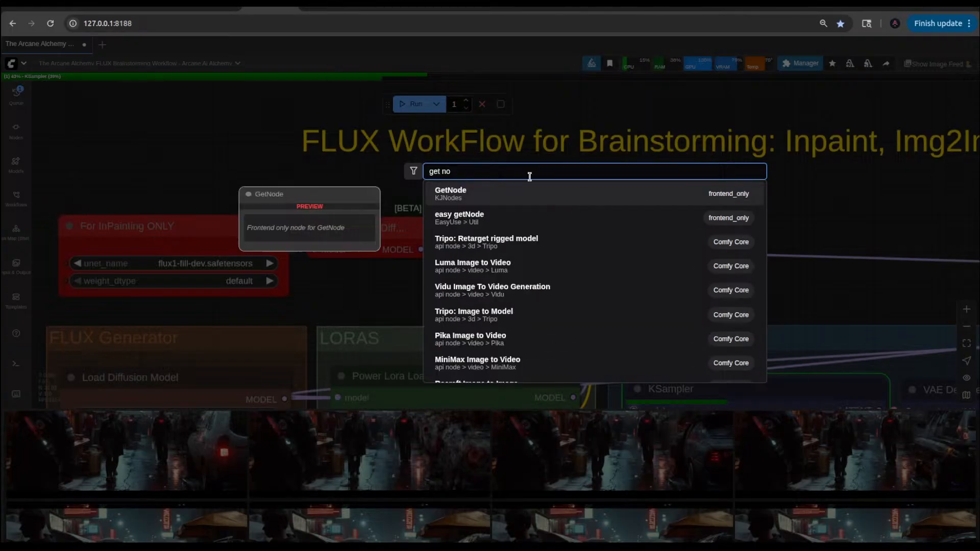
pyautogui.click(489, 194)
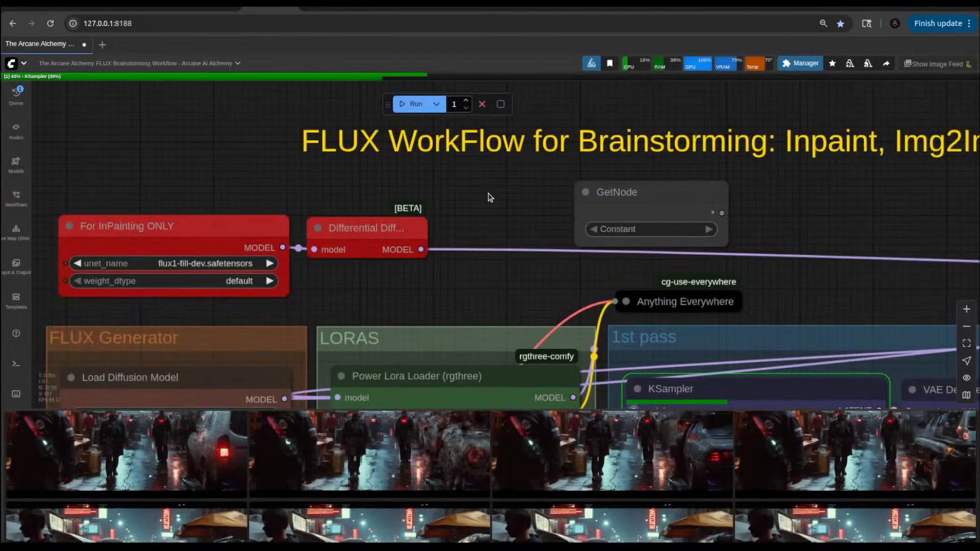
# Step: Add a KJNodes SetNode to the empty canvas beside the GetNode
pyautogui.doubleClick(787, 204)
pyautogui.write('set')
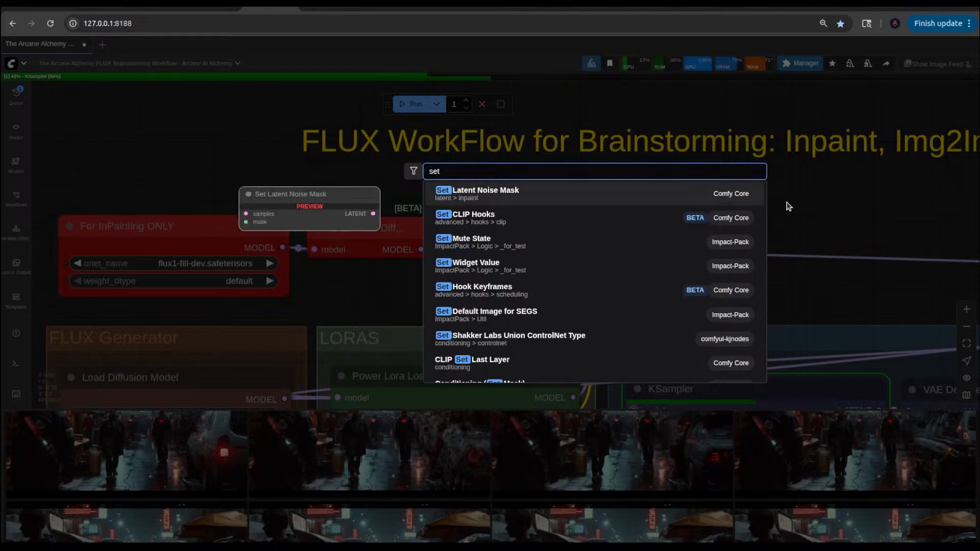
pyautogui.write(' node')
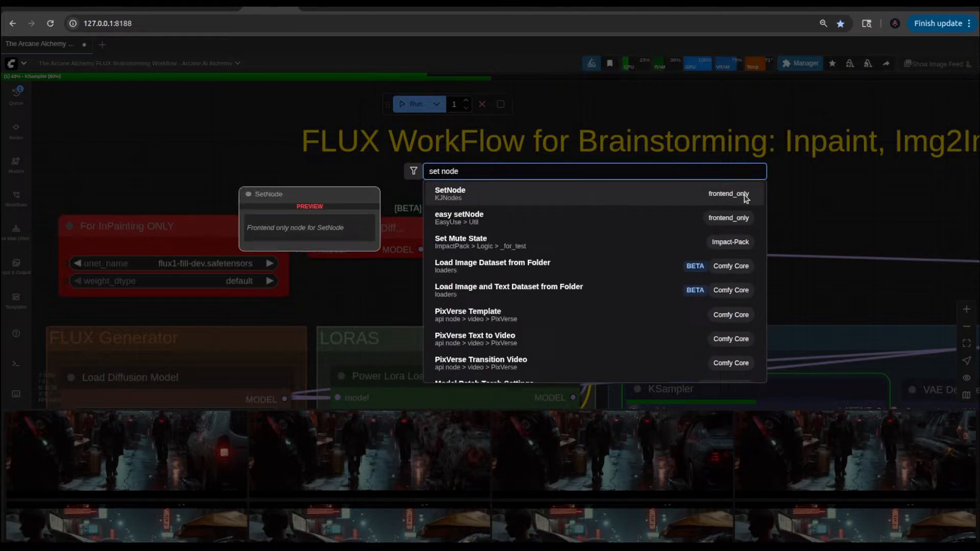
pyautogui.click(550, 192)
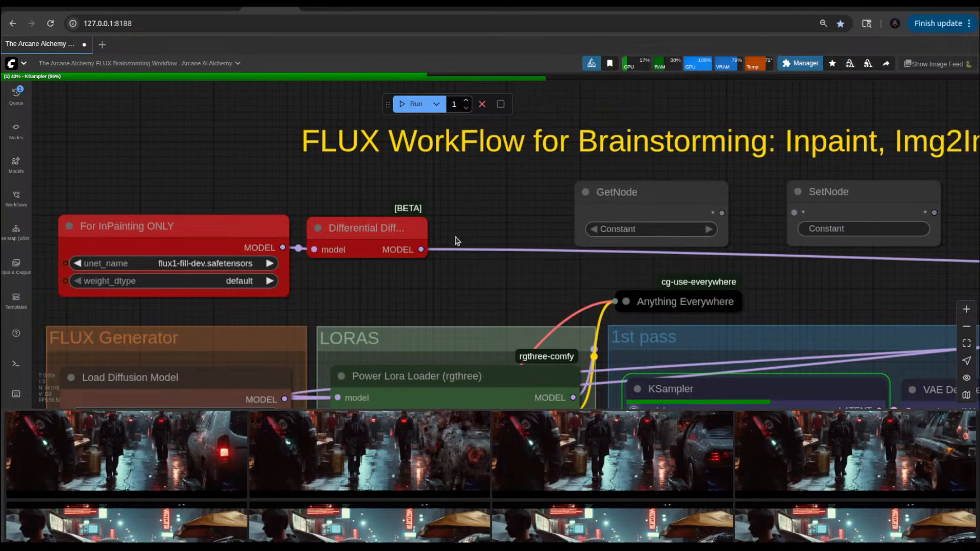
# Step: Rearrange the two new nodes so the SetNode sits next to Differential Diffusion and the GetNode lies beyond it
pyautogui.moveTo(420, 249); pyautogui.dragTo(491, 220)
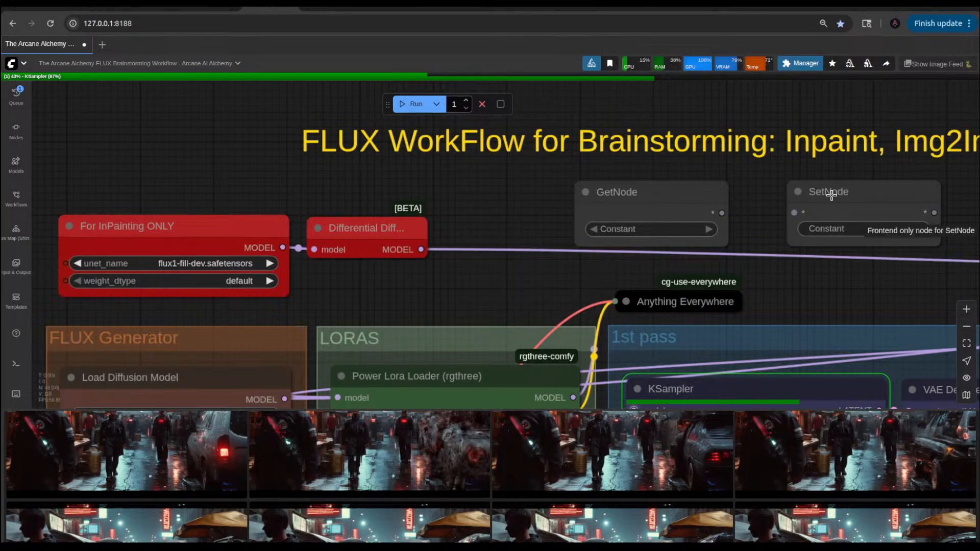
pyautogui.moveTo(828, 193); pyautogui.dragTo(501, 205)
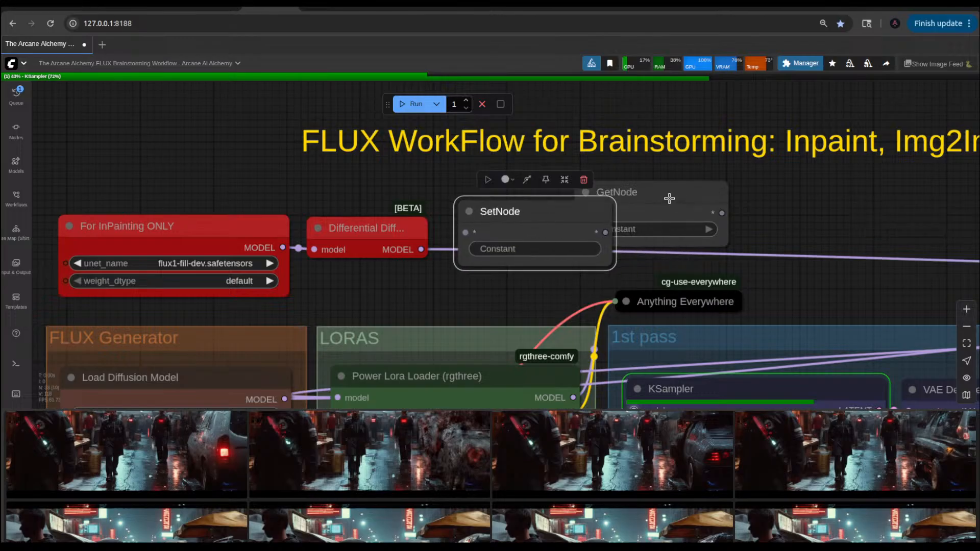
pyautogui.moveTo(667, 197); pyautogui.dragTo(885, 196)
pyautogui.moveTo(569, 209); pyautogui.dragTo(592, 200)
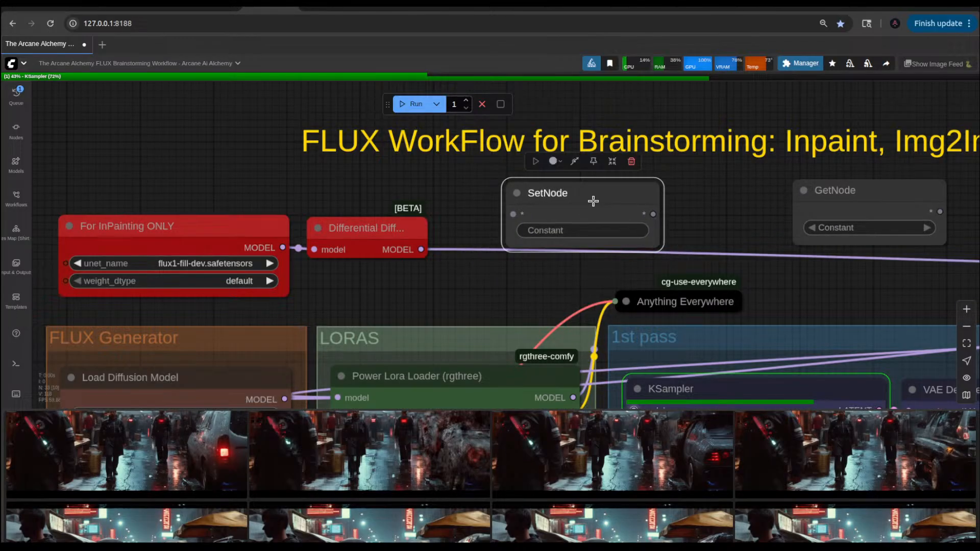
# Step: Connect the MODEL output of the Differential Diffusion node to the SetNode's input
pyautogui.click(579, 232)
pyautogui.click(503, 233)
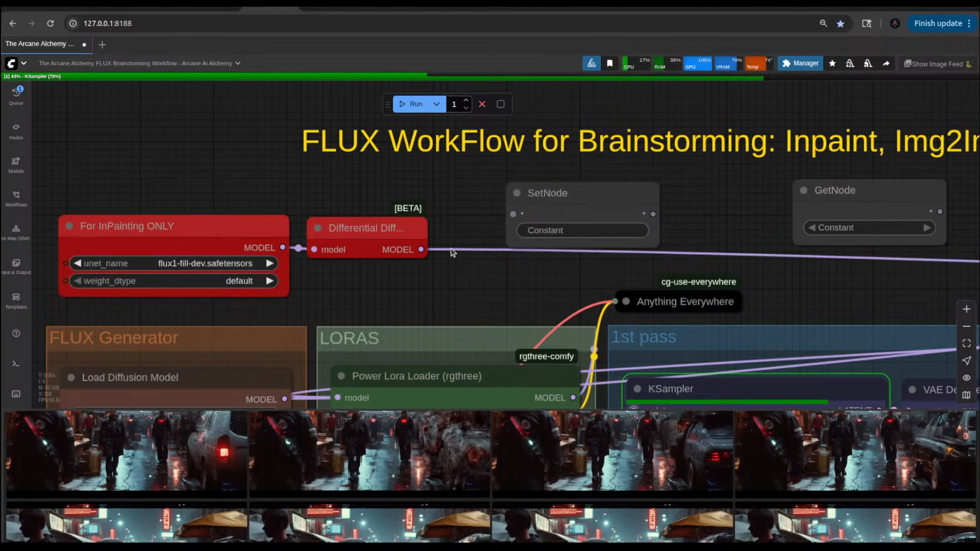
pyautogui.moveTo(429, 245); pyautogui.dragTo(563, 193)
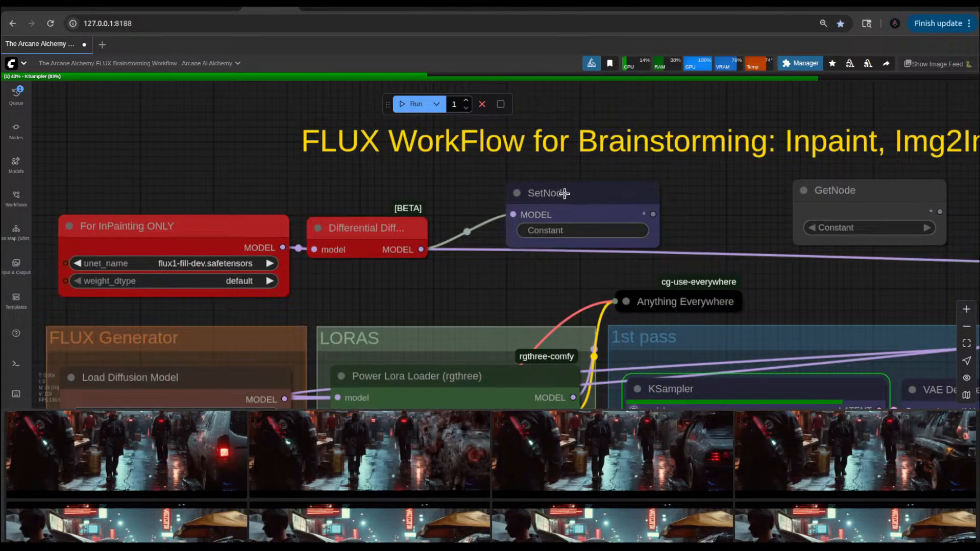
# Step: Move the GetNode beside the Switch Nodes group and connect its output to input2 of the Flux Fill for Inpaint switch
pyautogui.moveTo(719, 225); pyautogui.dragTo(660, 216)
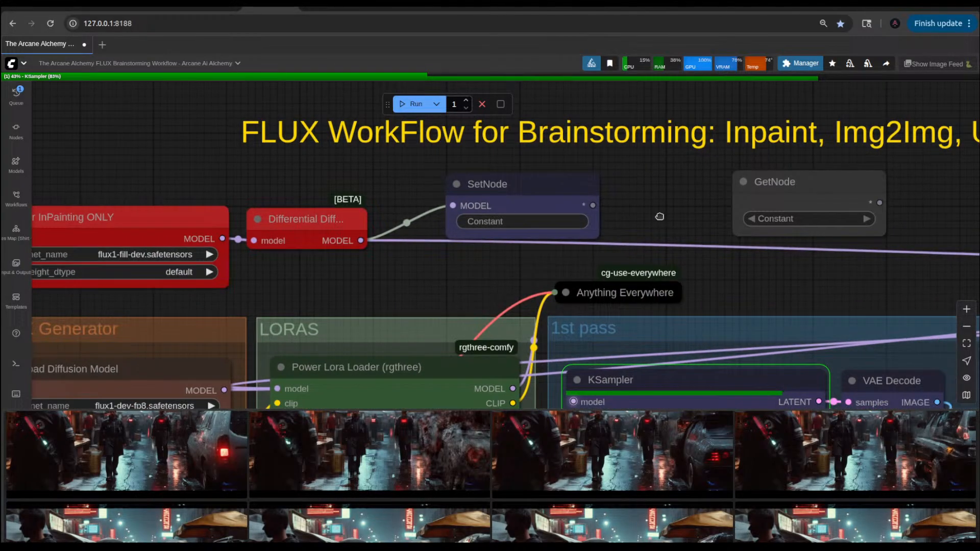
pyautogui.moveTo(913, 214); pyautogui.dragTo(550, 217)
pyautogui.moveTo(461, 207); pyautogui.dragTo(842, 220)
pyautogui.moveTo(563, 221); pyautogui.dragTo(280, 220)
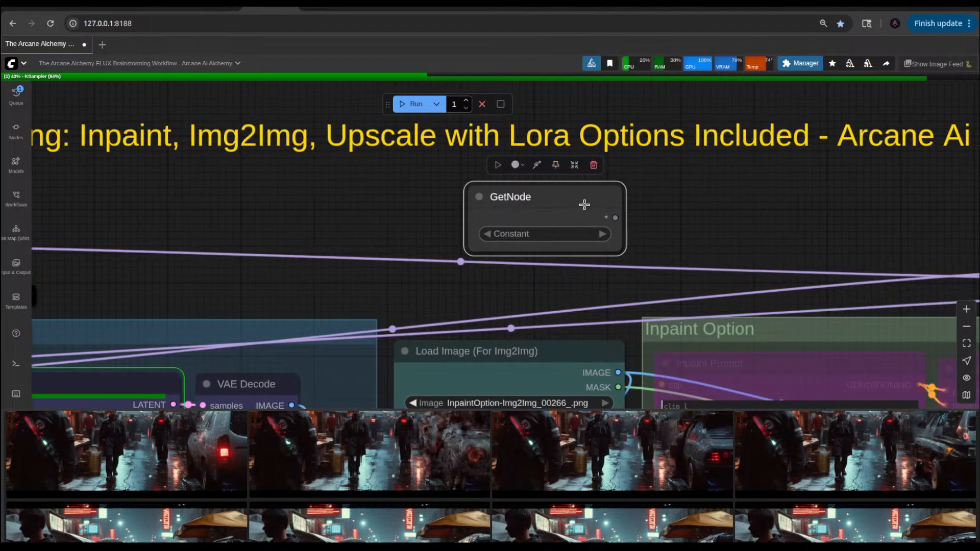
pyautogui.moveTo(673, 204); pyautogui.dragTo(356, 204)
pyautogui.moveTo(258, 207); pyautogui.dragTo(746, 203)
pyautogui.scroll(-5, 837, 233)
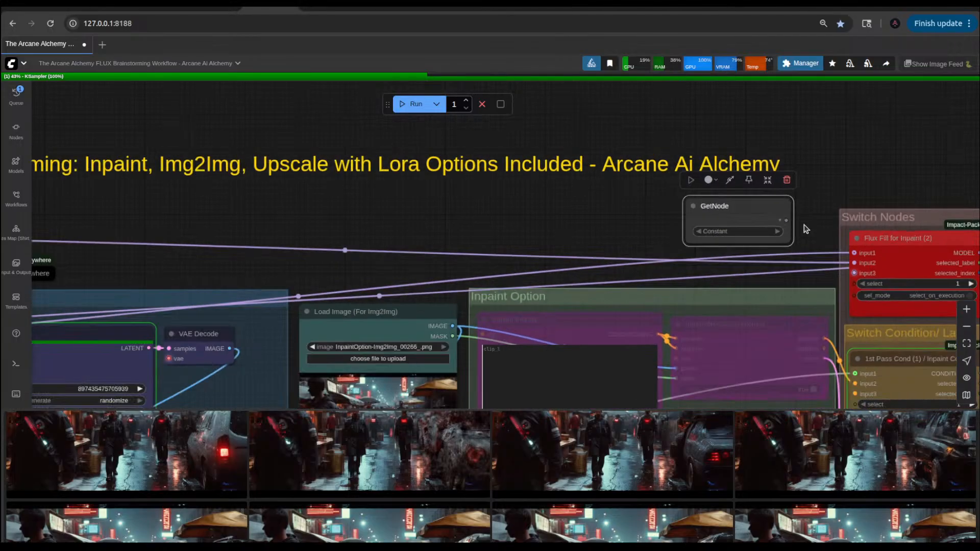
pyautogui.scroll(7, 805, 228)
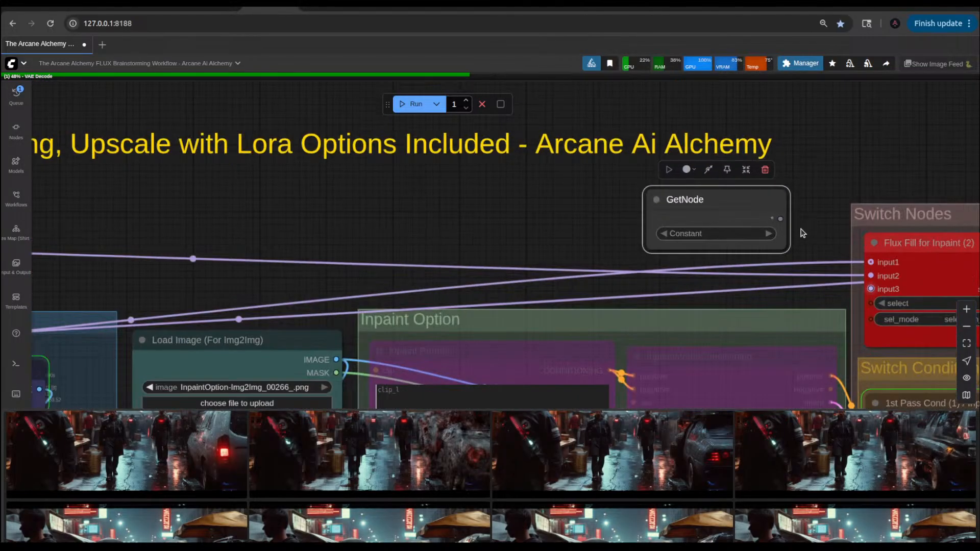
pyautogui.moveTo(827, 247); pyautogui.dragTo(870, 275)
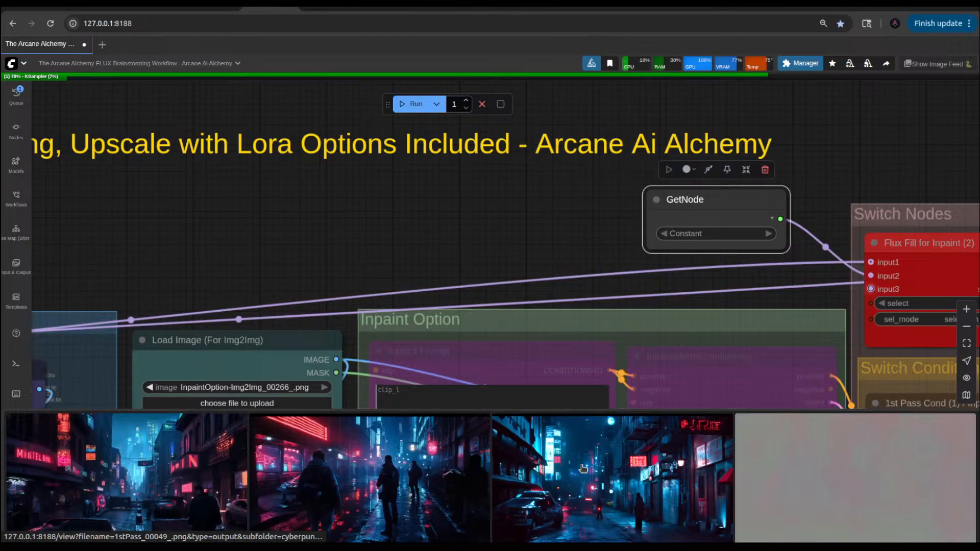
# Step: View the first three generated street images from the image feed enlarged, one after another
pyautogui.scroll(-6, 416, 234)
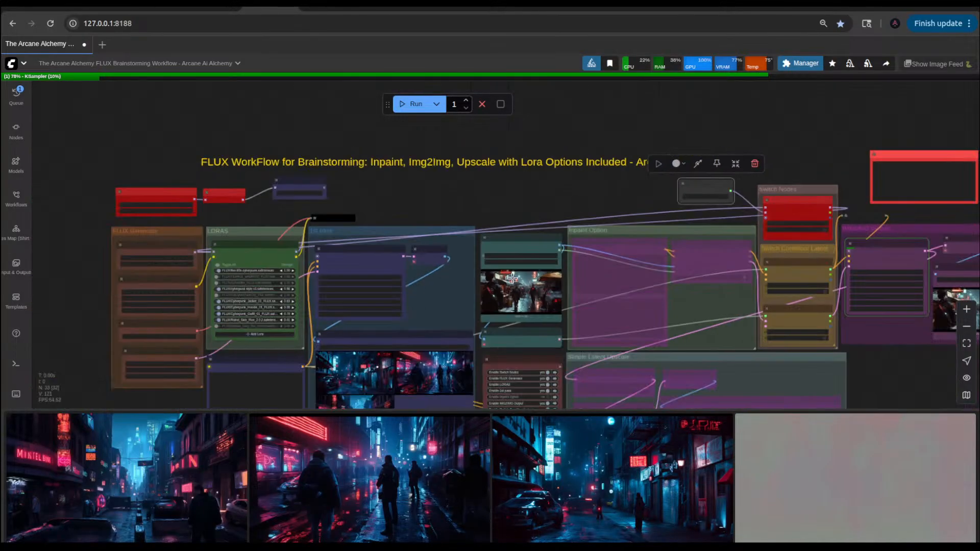
pyautogui.click(197, 465)
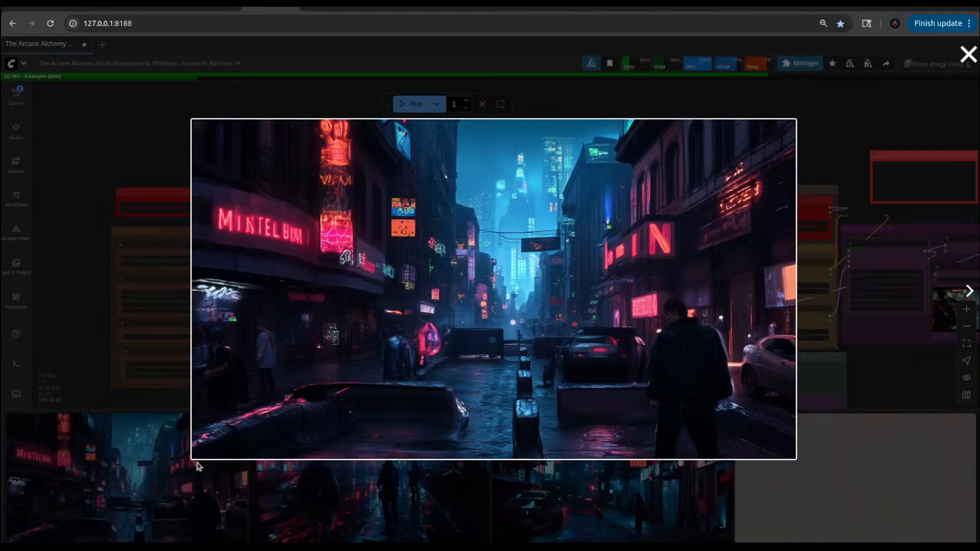
pyautogui.click(968, 291)
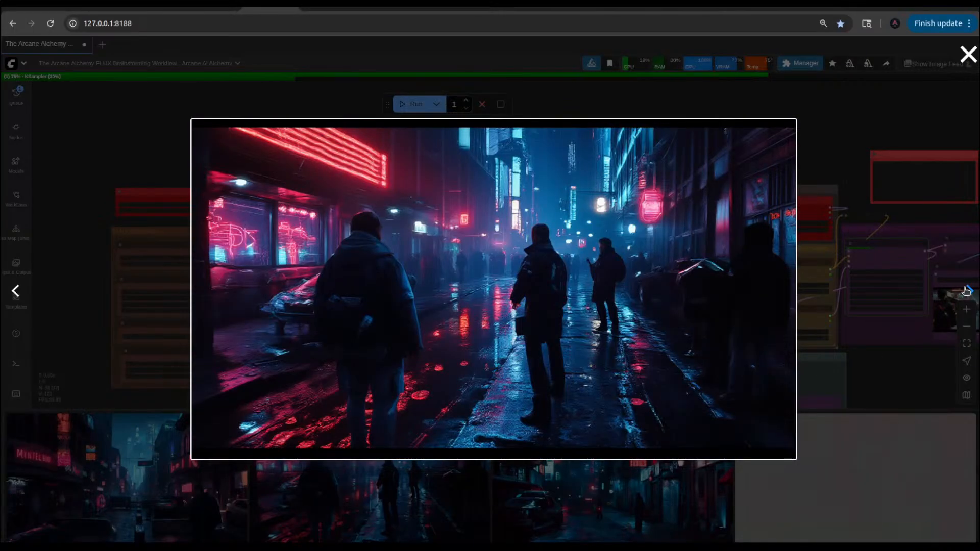
pyautogui.click(966, 291)
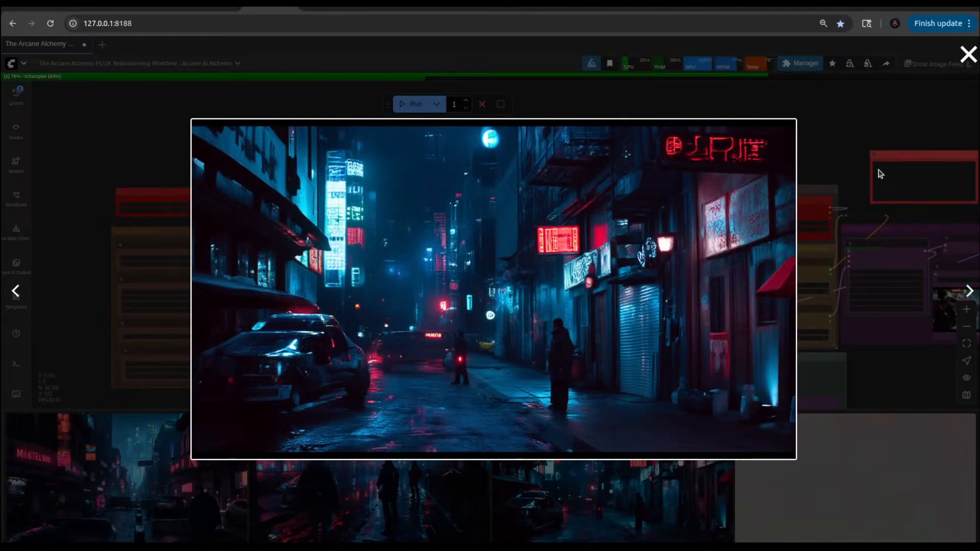
pyautogui.click(830, 128)
# Step: Set the SetNode's Constant to FluxFill
pyautogui.scroll(8, 592, 198)
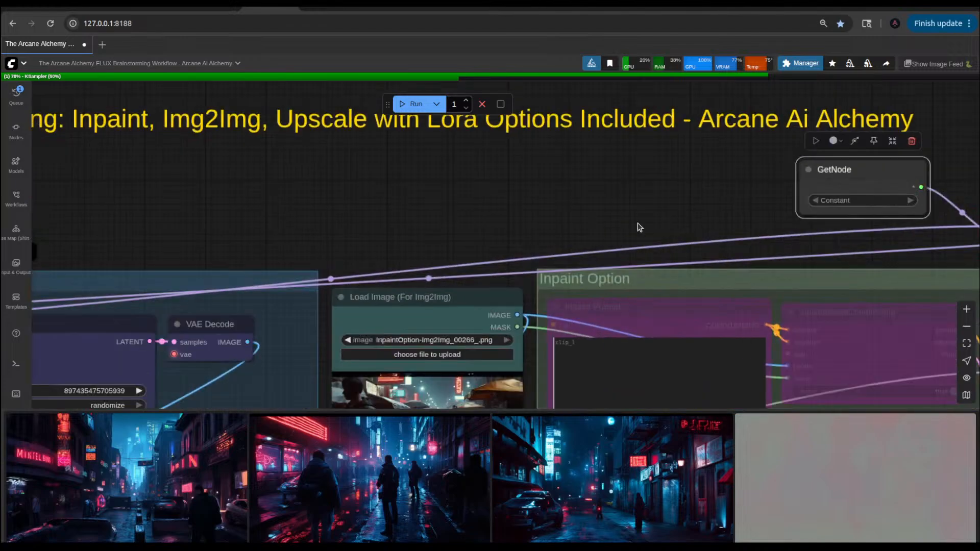
pyautogui.moveTo(639, 225); pyautogui.dragTo(658, 227)
pyautogui.scroll(-3, 835, 204)
pyautogui.moveTo(232, 221); pyautogui.dragTo(759, 216)
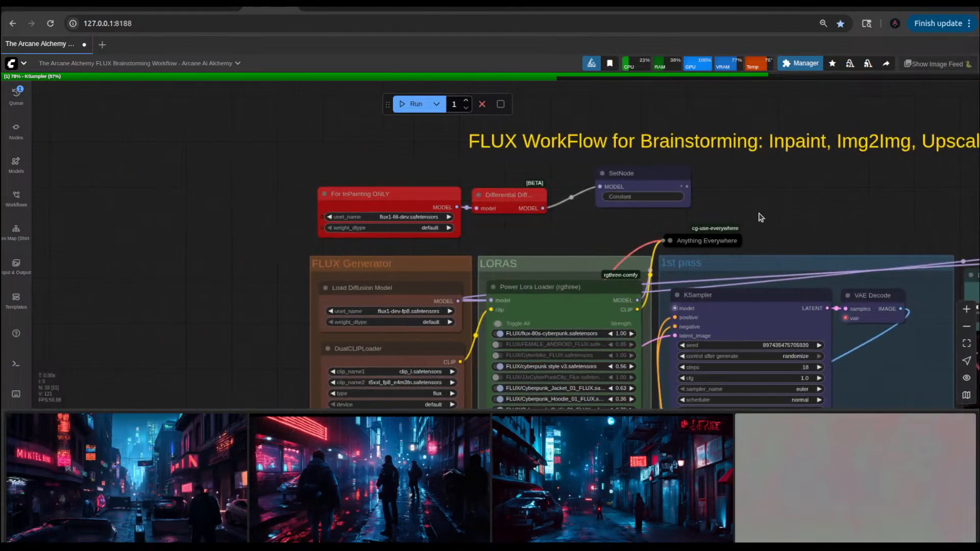
pyautogui.scroll(3, 657, 211)
pyautogui.scroll(4, 604, 196)
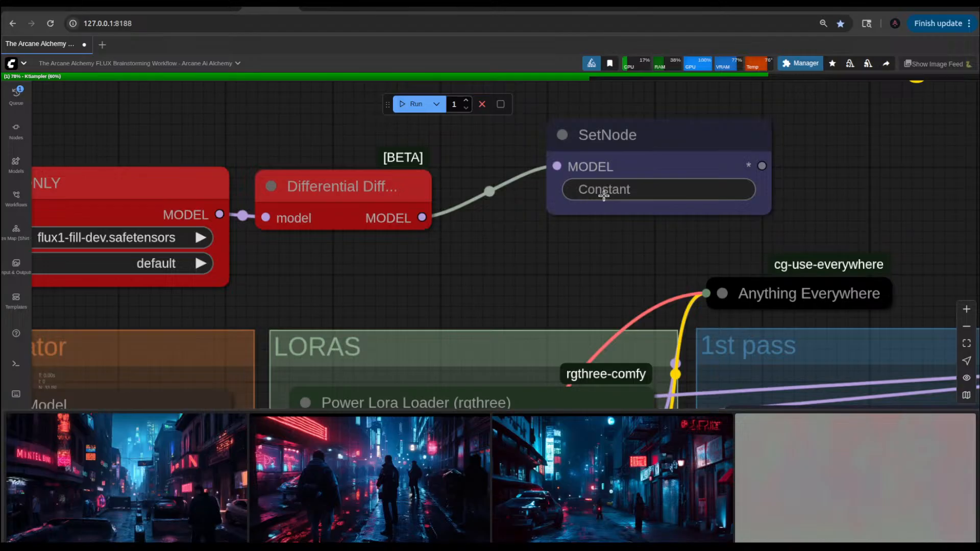
pyautogui.click(638, 199)
pyautogui.write('FluxFill')
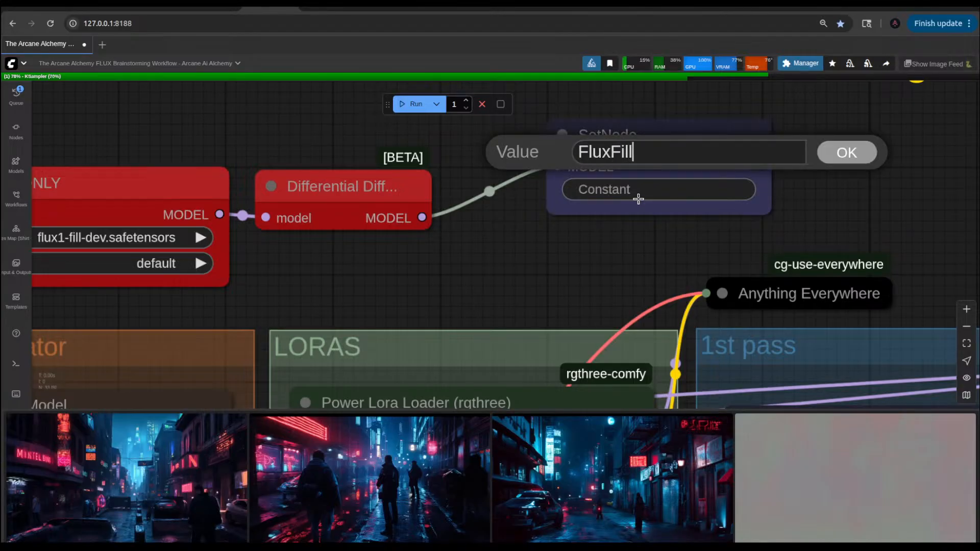
pyautogui.press('Return')
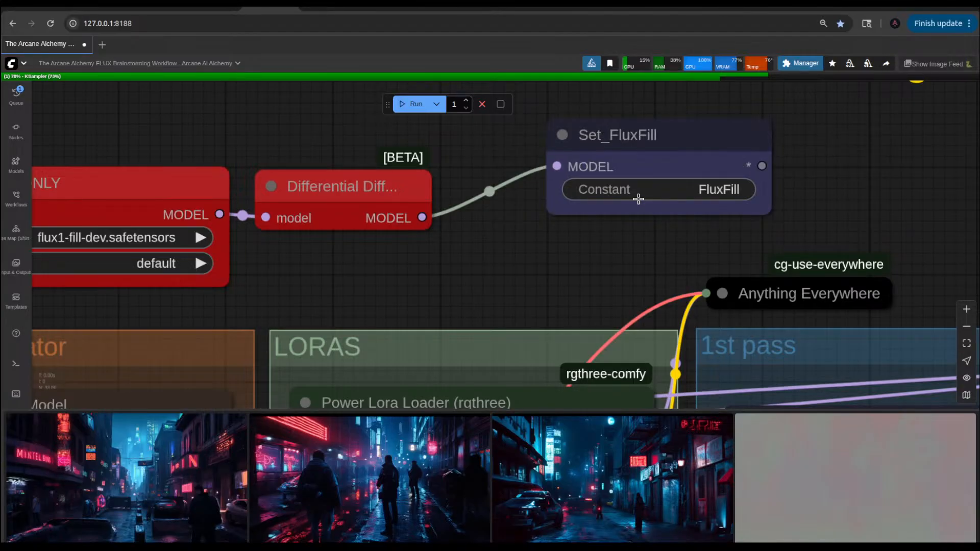
# Step: Choose FluxFill as the Constant of the GetNode beside the Switch Nodes group
pyautogui.scroll(-5, 856, 178)
pyautogui.moveTo(856, 178); pyautogui.dragTo(144, 190)
pyautogui.moveTo(565, 162); pyautogui.dragTo(293, 187)
pyautogui.click(698, 220)
pyautogui.click(704, 225)
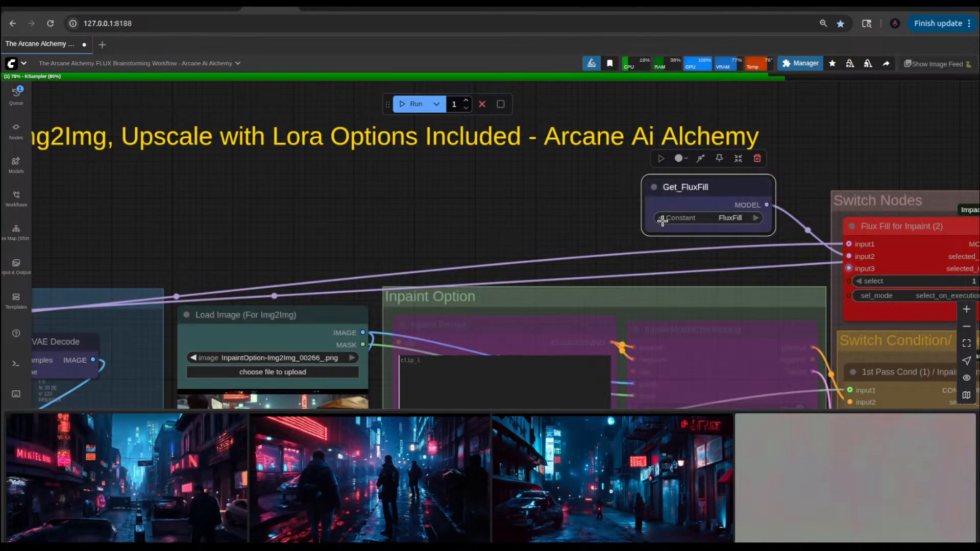
# Step: Color the Set_FluxFill node red and move it slightly closer to the Differential Diffusion node
pyautogui.scroll(-5, 500, 210)
pyautogui.moveTo(514, 202); pyautogui.dragTo(710, 210)
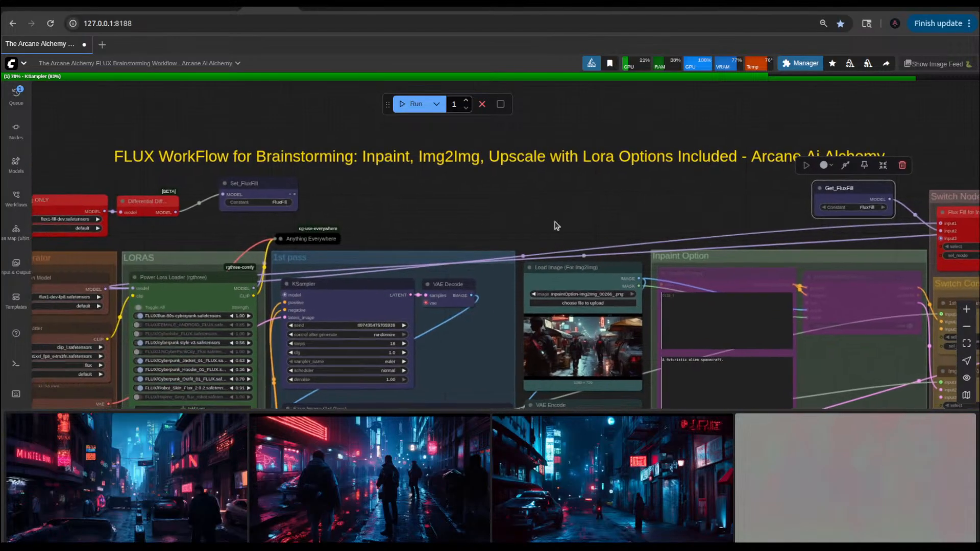
pyautogui.rightClick(264, 183)
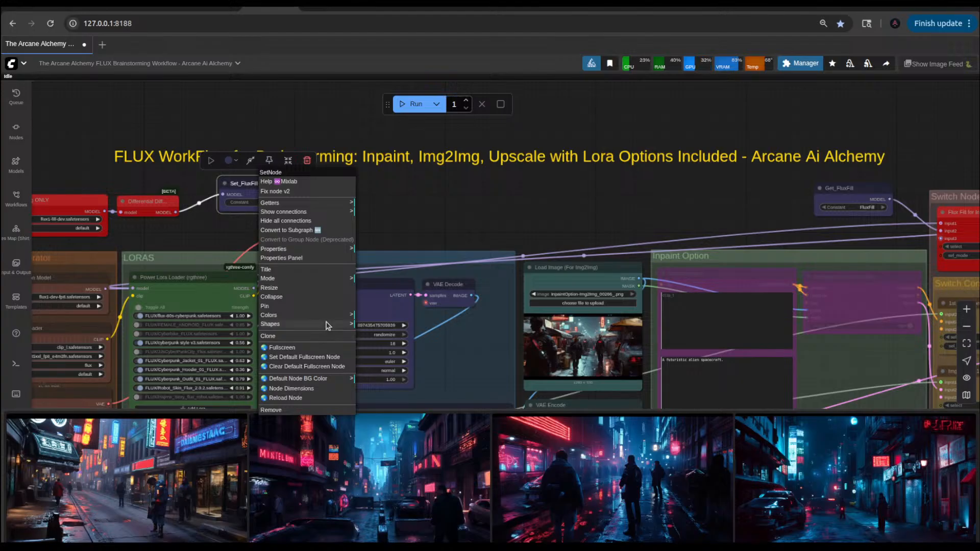
pyautogui.click(386, 408)
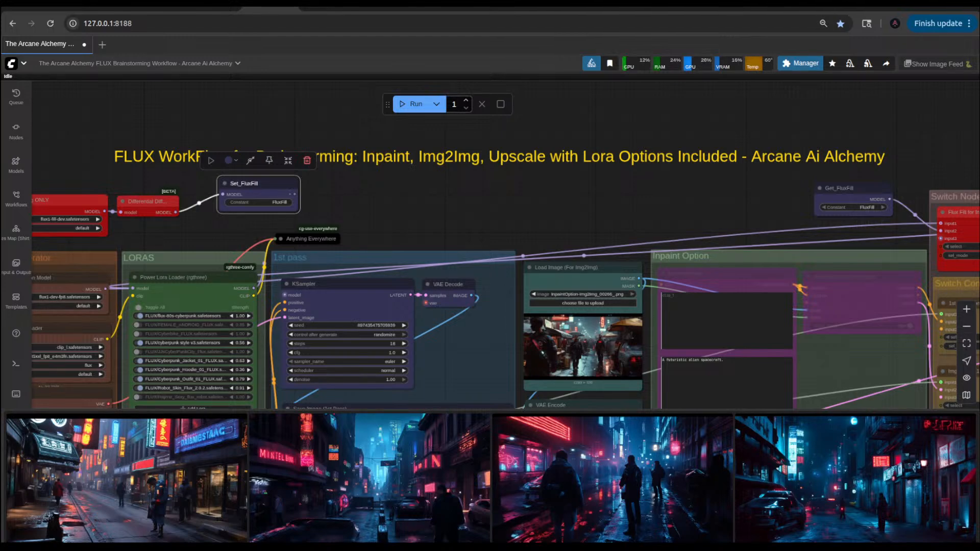
pyautogui.press('Return')
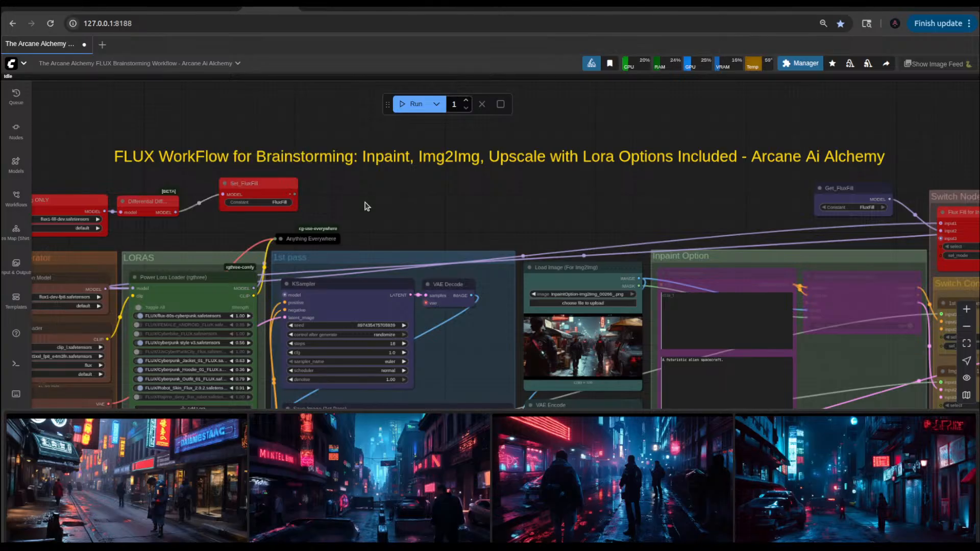
pyautogui.moveTo(294, 187); pyautogui.dragTo(275, 189)
# Step: Move the tutorial note from beneath the Fast Groups Bypasser to the empty area below the 1st pass group
pyautogui.moveTo(472, 194); pyautogui.dragTo(308, 201)
pyautogui.click(673, 199)
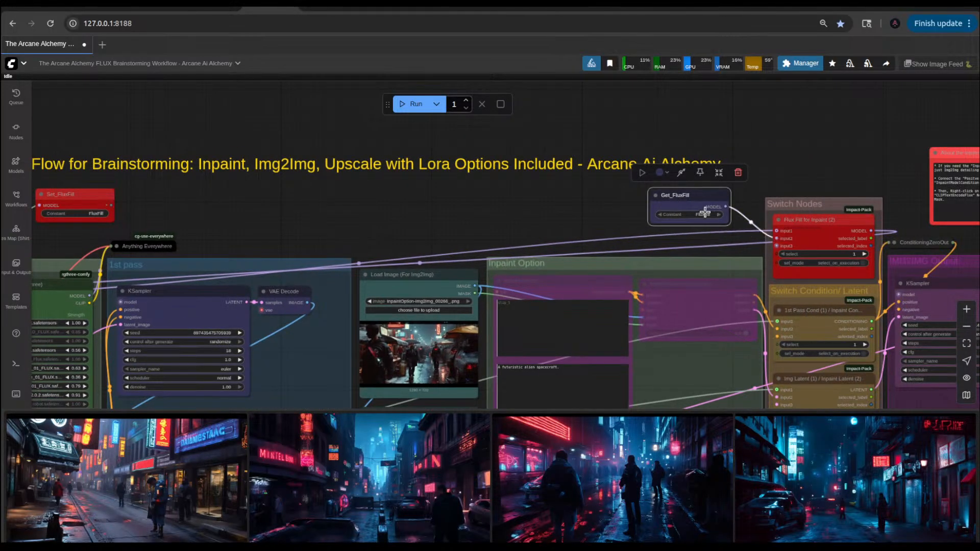
pyautogui.moveTo(550, 223); pyautogui.dragTo(505, 227)
pyautogui.scroll(-3, 505, 227)
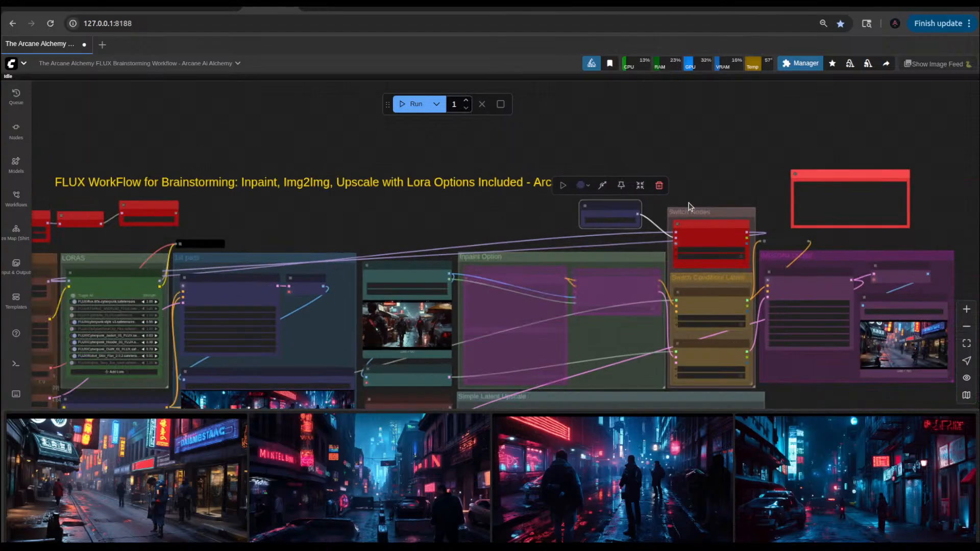
pyautogui.moveTo(713, 173); pyautogui.dragTo(739, 169)
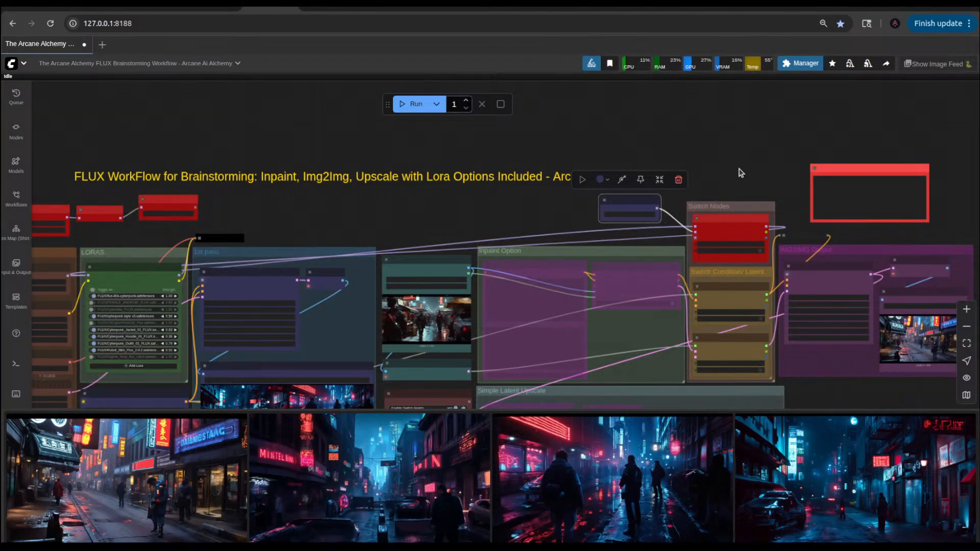
pyautogui.moveTo(607, 259); pyautogui.dragTo(480, 163)
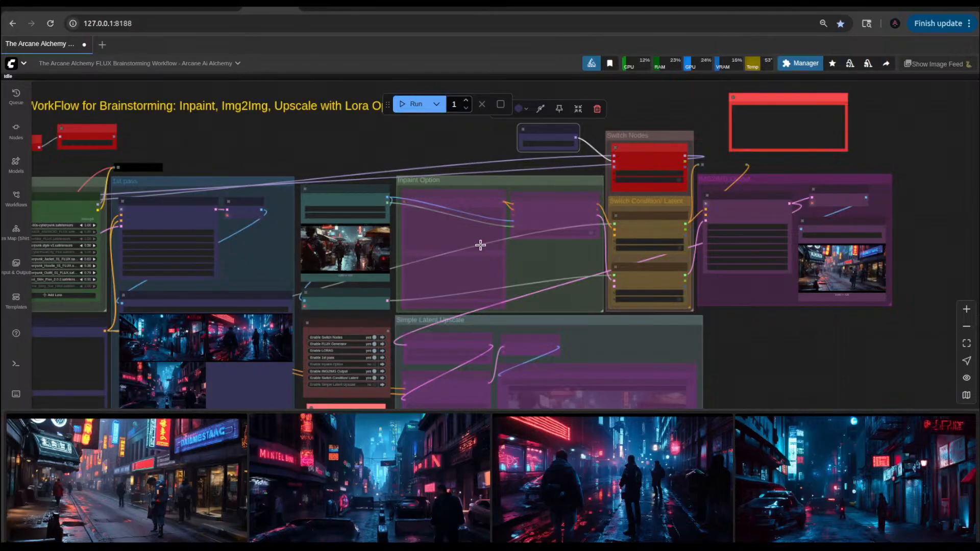
pyautogui.moveTo(369, 315); pyautogui.dragTo(597, 205)
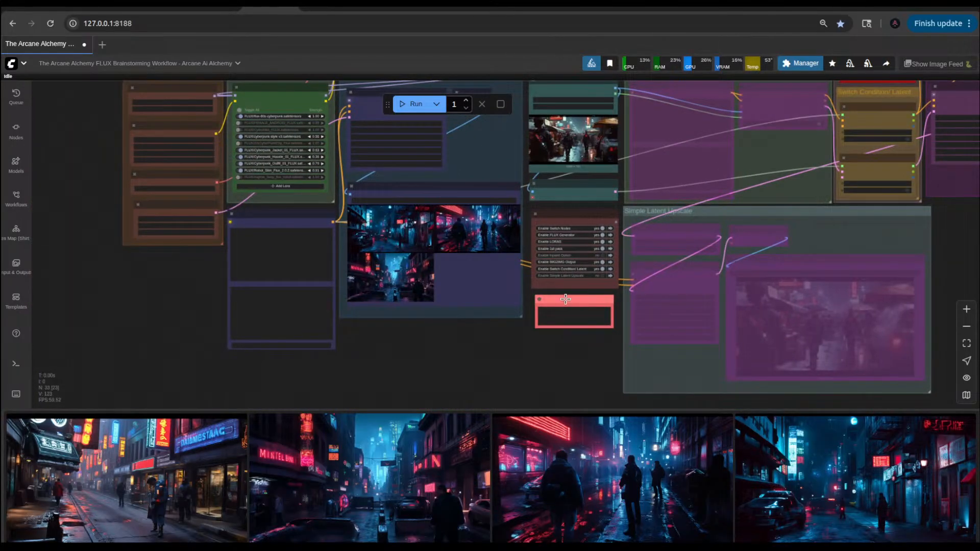
pyautogui.moveTo(565, 300); pyautogui.dragTo(351, 388)
# Step: Move the Switch Nodes group, together with the Switch Condition/Latent group, directly beneath the Fast Groups Bypasser
pyautogui.moveTo(516, 360); pyautogui.dragTo(347, 457)
pyautogui.moveTo(710, 150); pyautogui.dragTo(408, 400)
pyautogui.moveTo(807, 378); pyautogui.dragTo(837, 237)
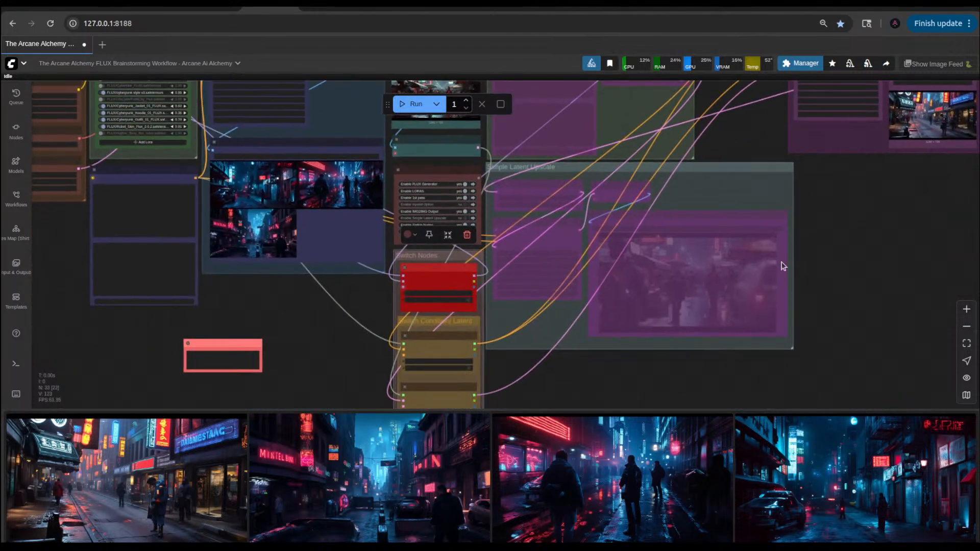
pyautogui.moveTo(440, 262); pyautogui.dragTo(438, 260)
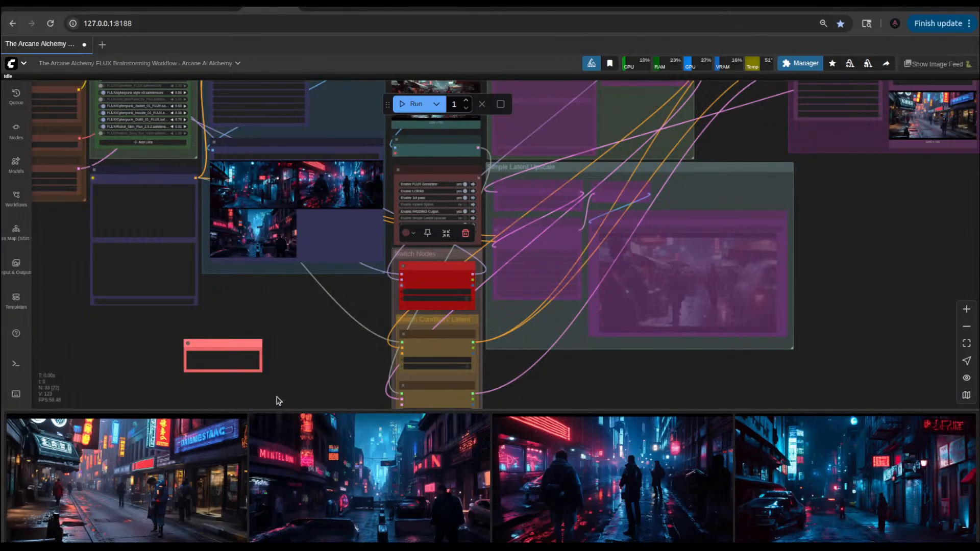
# Step: View the first image in the image feed enlarged and close it again
pyautogui.click(156, 491)
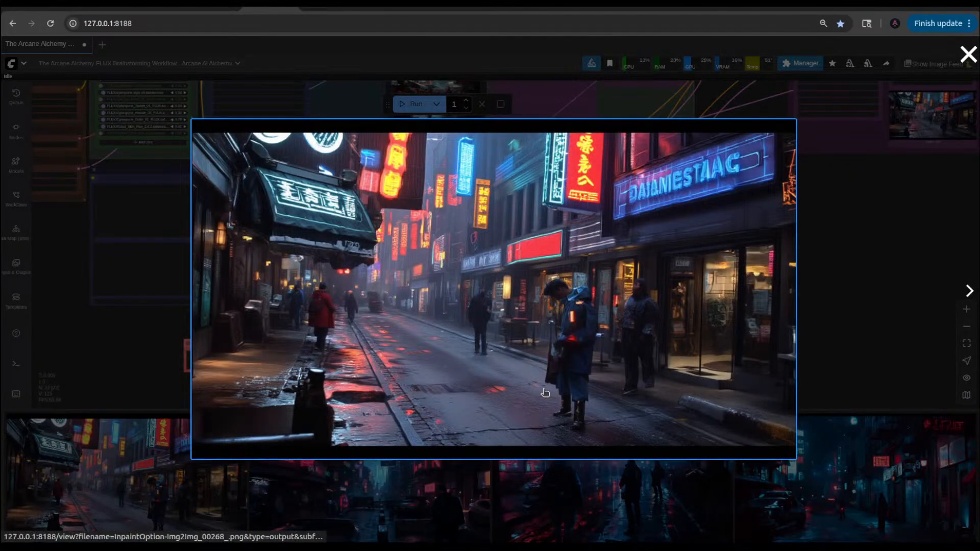
pyautogui.click(922, 286)
# Step: Set the strength of the cyberpunk style v3 LoRA to 0.31 and run the workflow
pyautogui.moveTo(95, 226); pyautogui.dragTo(179, 358)
pyautogui.scroll(9, 297, 234)
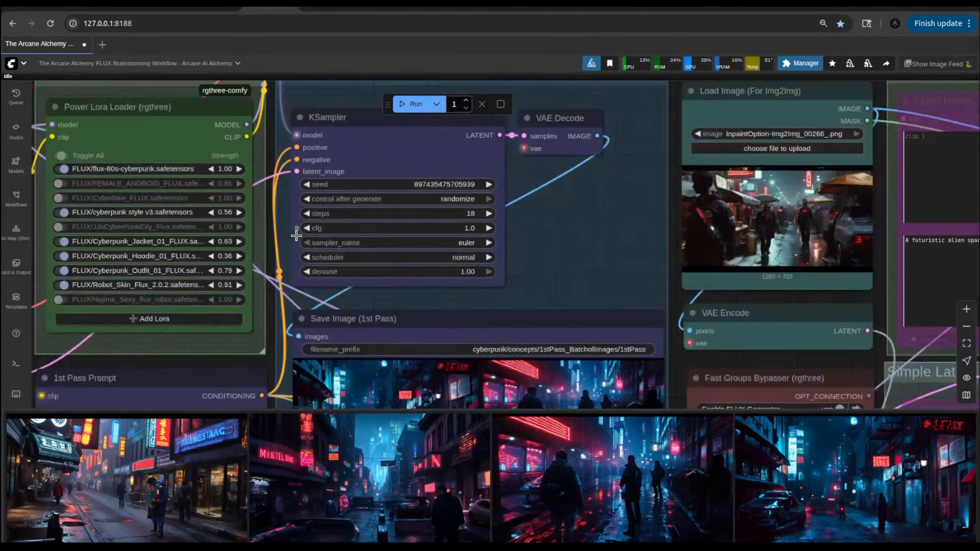
pyautogui.click(205, 211)
pyautogui.click(204, 210)
pyautogui.click(204, 210)
pyautogui.click(204, 211)
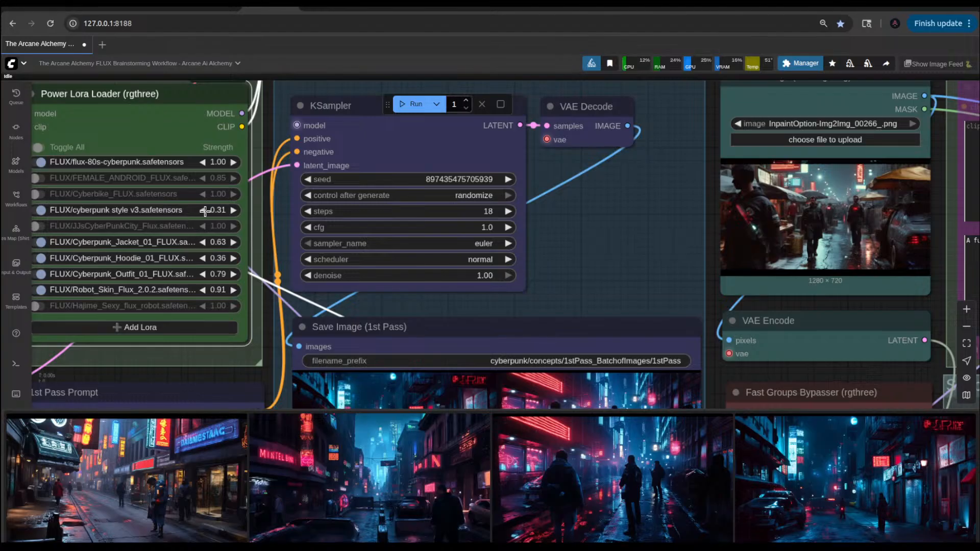
pyautogui.hotkey('ctrl', 'Return')
# Step: Examine the KSampler settings and the saved image in the IMG2IMG Output group
pyautogui.scroll(-10, 610, 256)
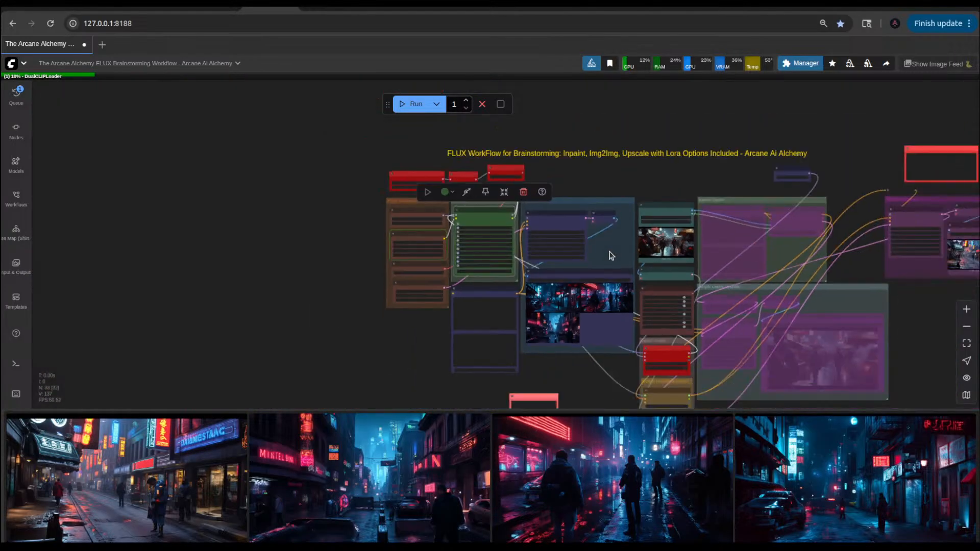
pyautogui.moveTo(934, 342); pyautogui.dragTo(760, 306)
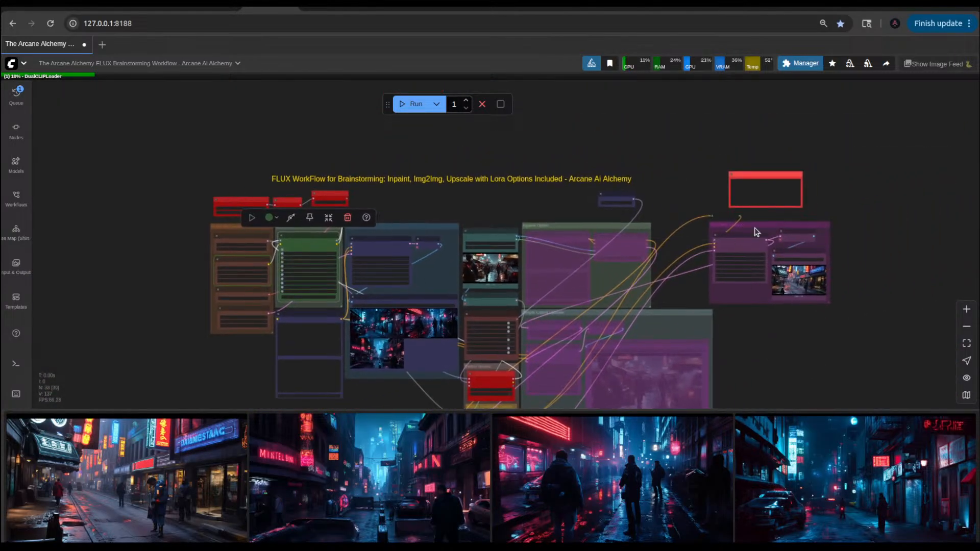
pyautogui.scroll(5, 757, 232)
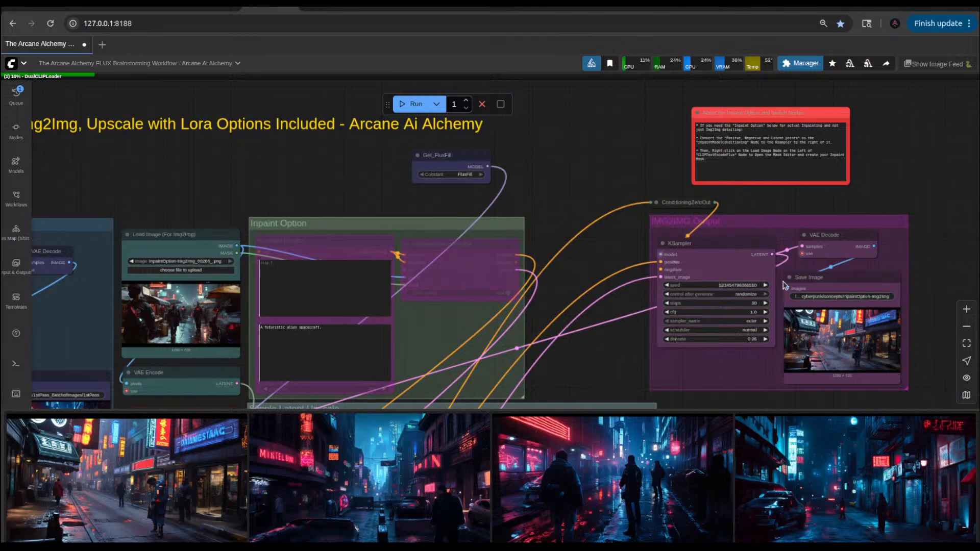
pyautogui.scroll(5, 848, 356)
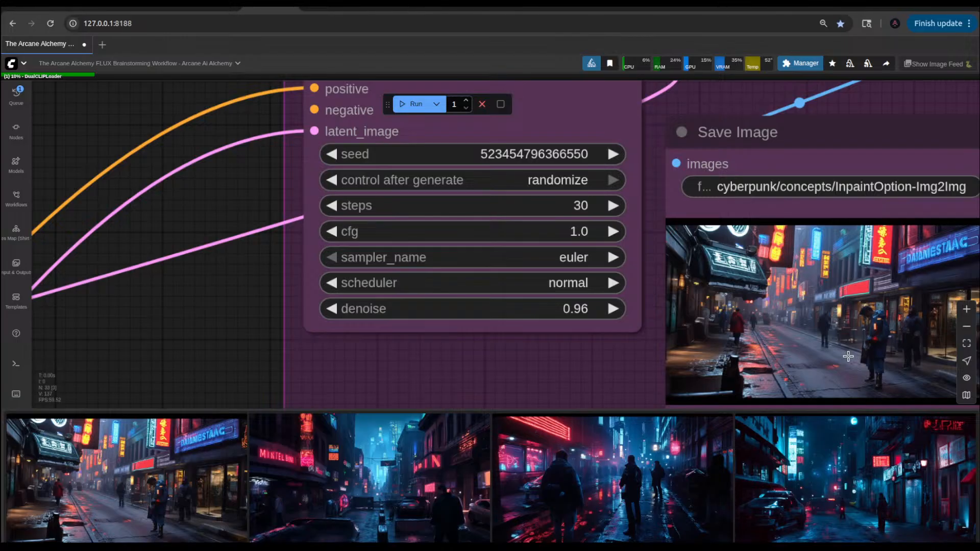
pyautogui.scroll(-5, 848, 356)
# Step: Look over the rearranged switch groups and the FLUX Generator, LORAS and 1st pass groups while the run proceeds
pyautogui.moveTo(285, 228); pyautogui.dragTo(543, 155)
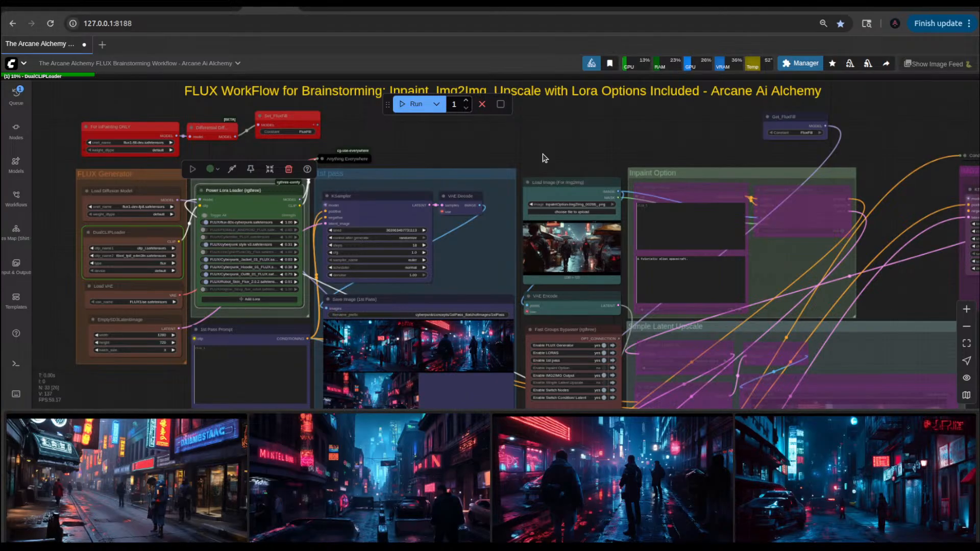
pyautogui.moveTo(619, 151); pyautogui.dragTo(273, 164)
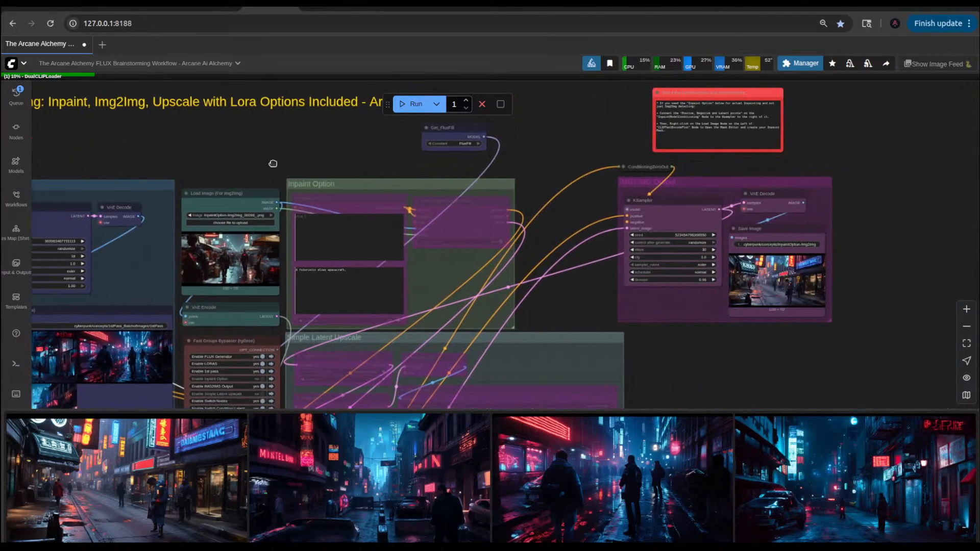
pyautogui.moveTo(569, 318); pyautogui.dragTo(745, 91)
pyautogui.scroll(6, 436, 335)
pyautogui.scroll(2, 512, 340)
pyautogui.moveTo(525, 340); pyautogui.dragTo(612, 434)
pyautogui.scroll(-6, 520, 300)
pyautogui.scroll(-5, 511, 302)
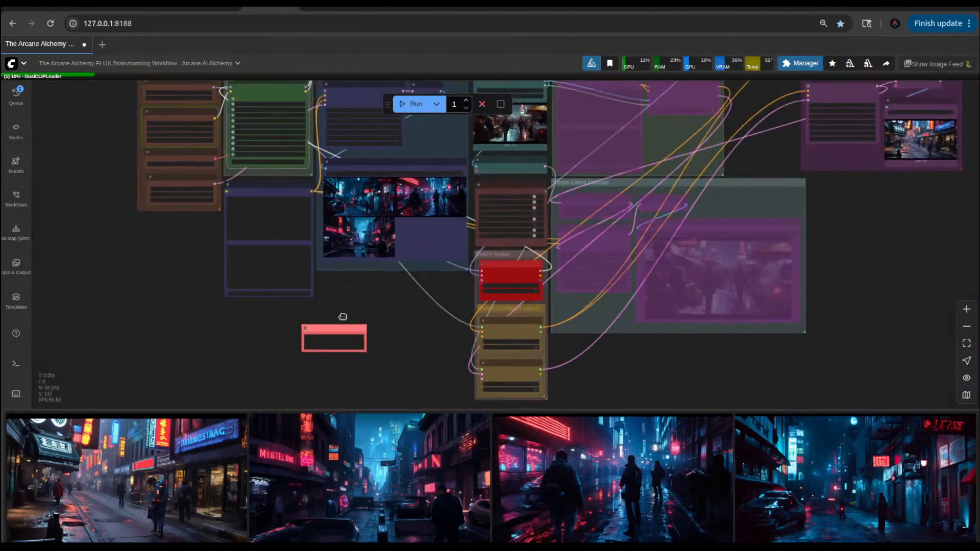
pyautogui.moveTo(341, 315); pyautogui.dragTo(459, 381)
pyautogui.scroll(6, 340, 202)
pyautogui.scroll(3, 341, 202)
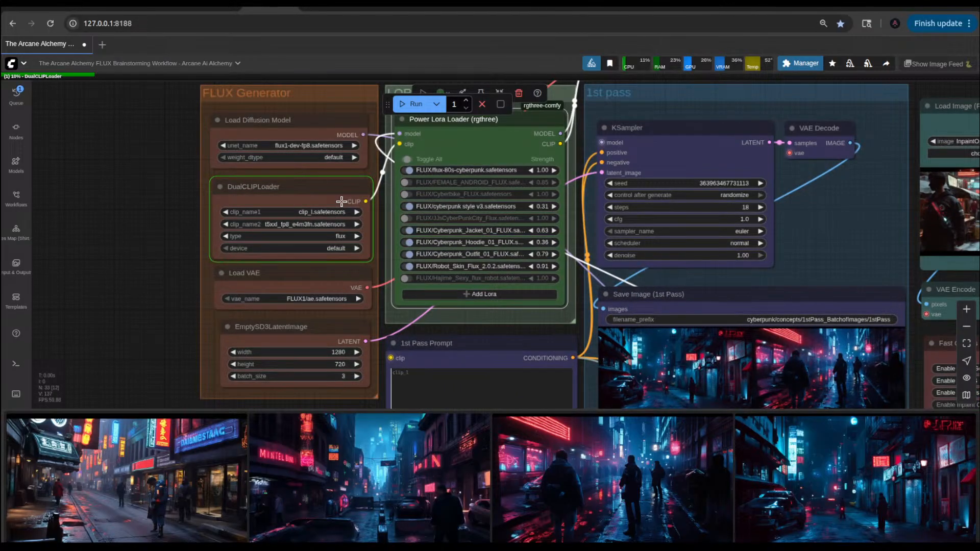
pyautogui.scroll(-3, 341, 201)
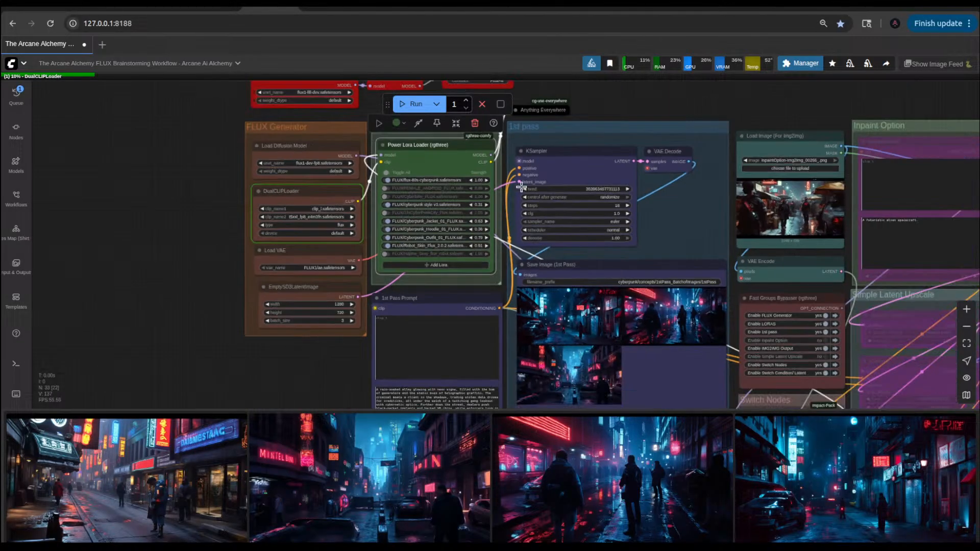
pyautogui.scroll(-3, 608, 144)
pyautogui.moveTo(603, 120); pyautogui.dragTo(632, 179)
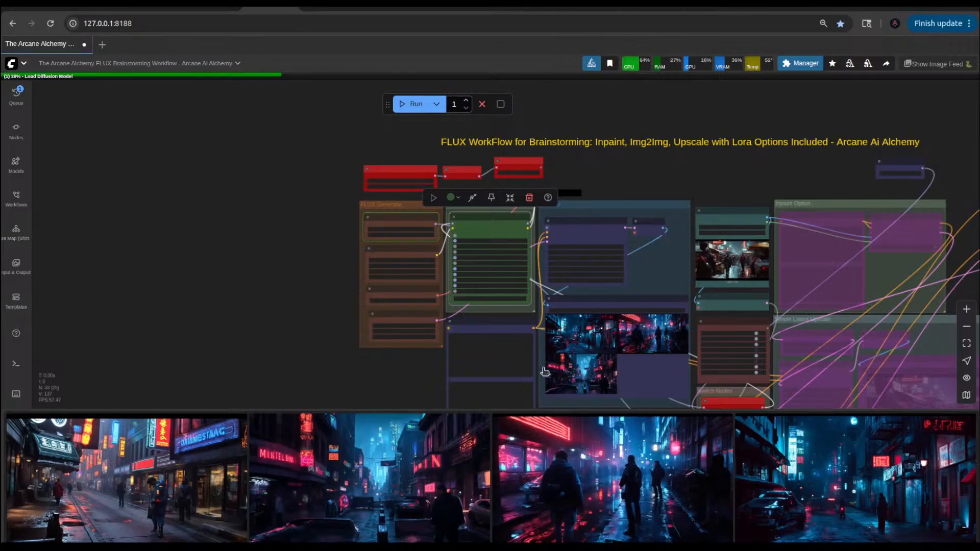
pyautogui.moveTo(413, 373); pyautogui.dragTo(296, 333)
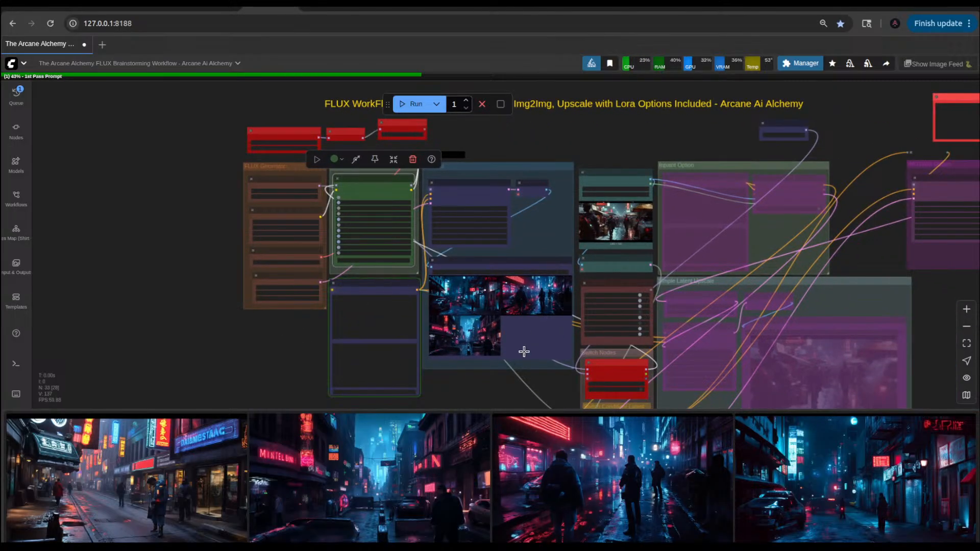
pyautogui.scroll(6, 492, 380)
pyautogui.scroll(4, 494, 382)
pyautogui.moveTo(493, 382); pyautogui.dragTo(387, 367)
pyautogui.scroll(-8, 387, 366)
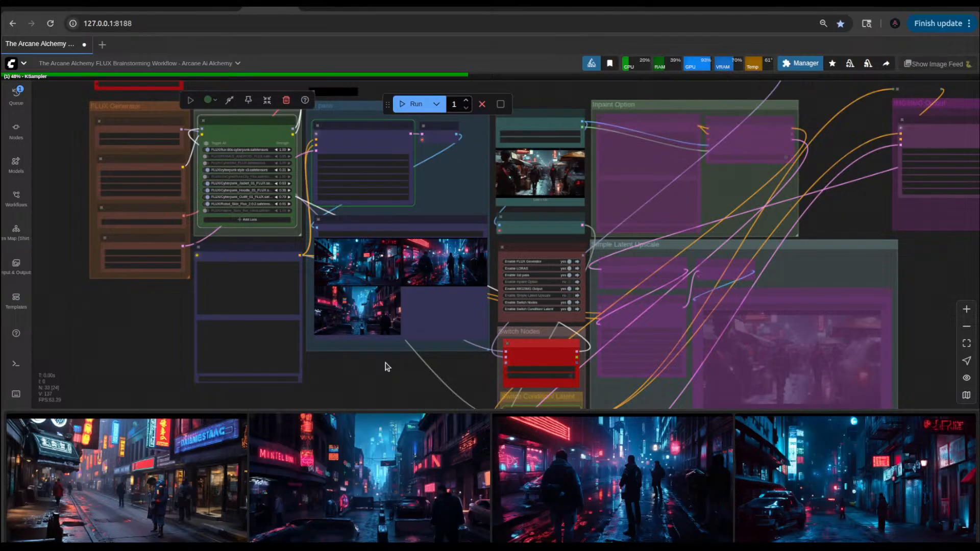
# Step: View the fourth image in the image feed enlarged, close it and return to the workflow overview
pyautogui.click(847, 470)
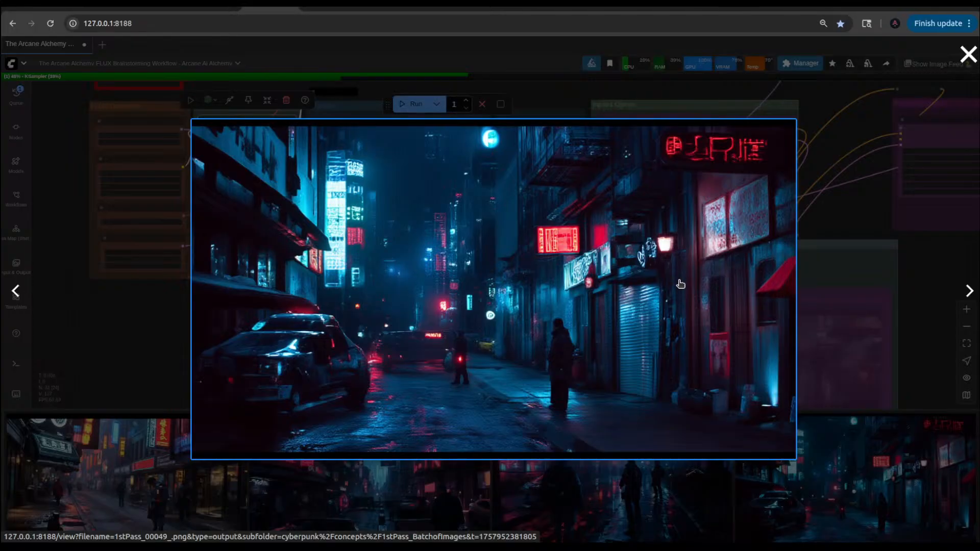
pyautogui.click(114, 334)
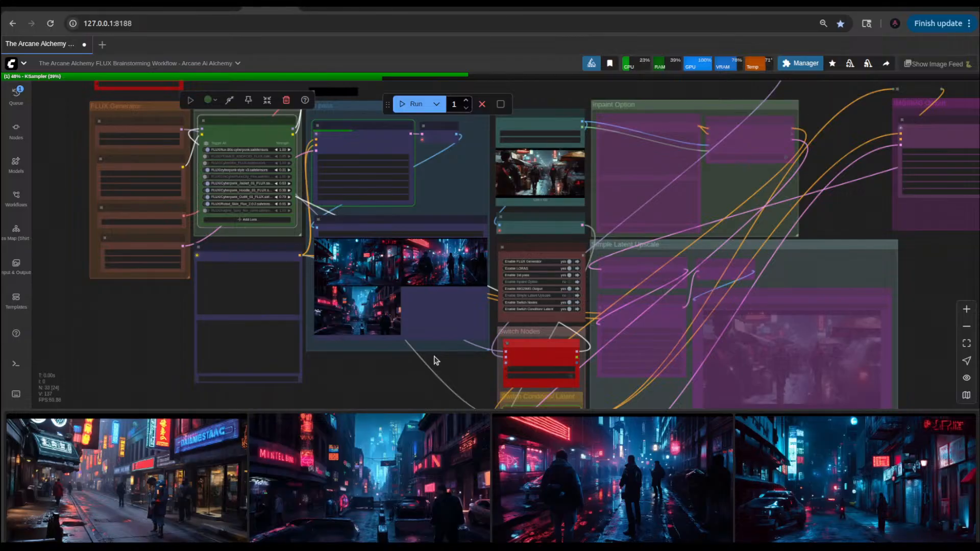
pyautogui.scroll(-7, 435, 361)
pyautogui.scroll(6, 436, 361)
pyautogui.moveTo(890, 297); pyautogui.dragTo(900, 235)
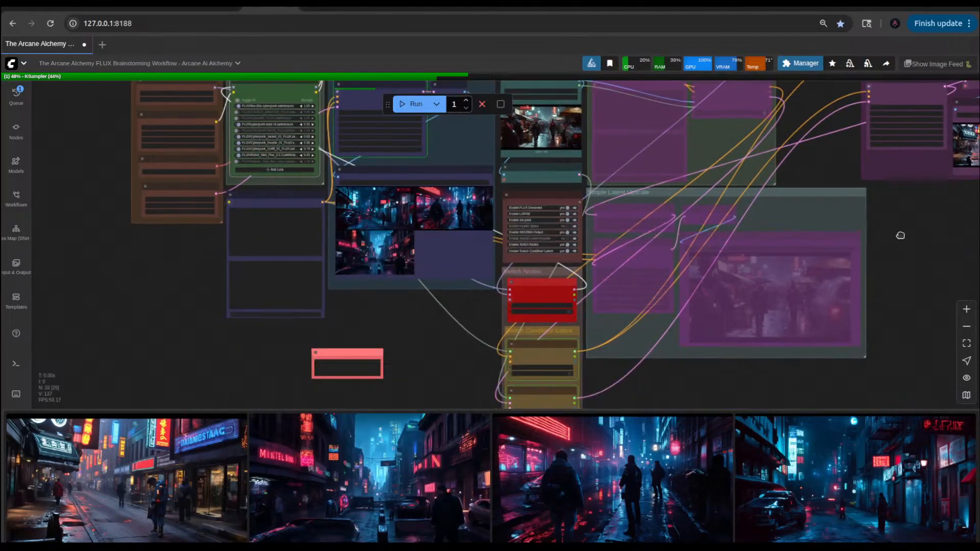
pyautogui.moveTo(443, 277); pyautogui.dragTo(482, 376)
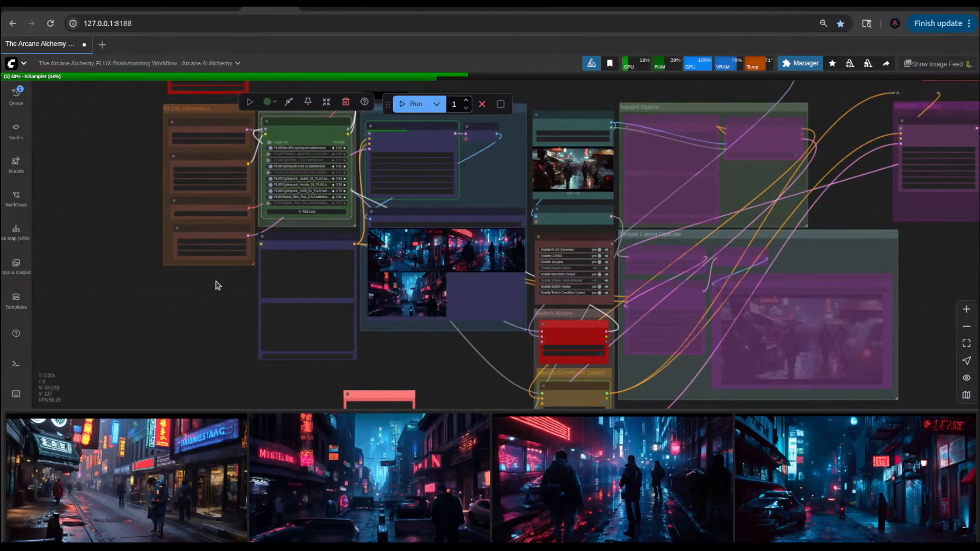
pyautogui.moveTo(215, 285); pyautogui.dragTo(274, 383)
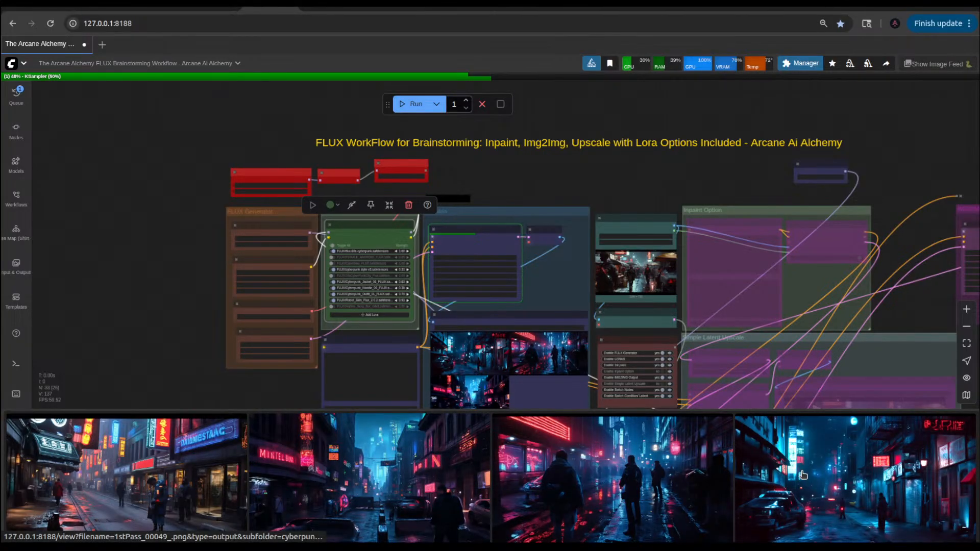
# Step: In the 1st Pass Prompt, replace "The" before "criminal meets a client" with "One"
pyautogui.scroll(10, 363, 304)
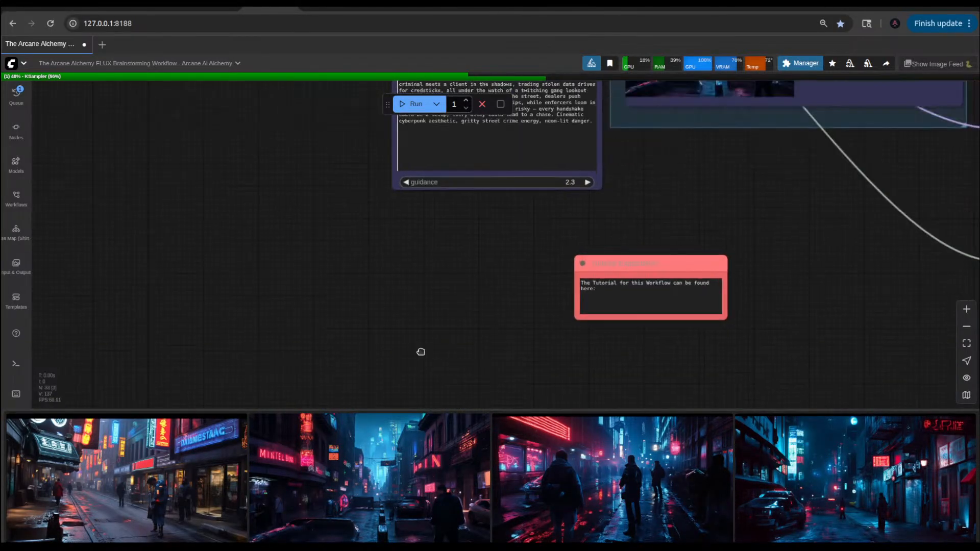
pyautogui.scroll(3, 389, 293)
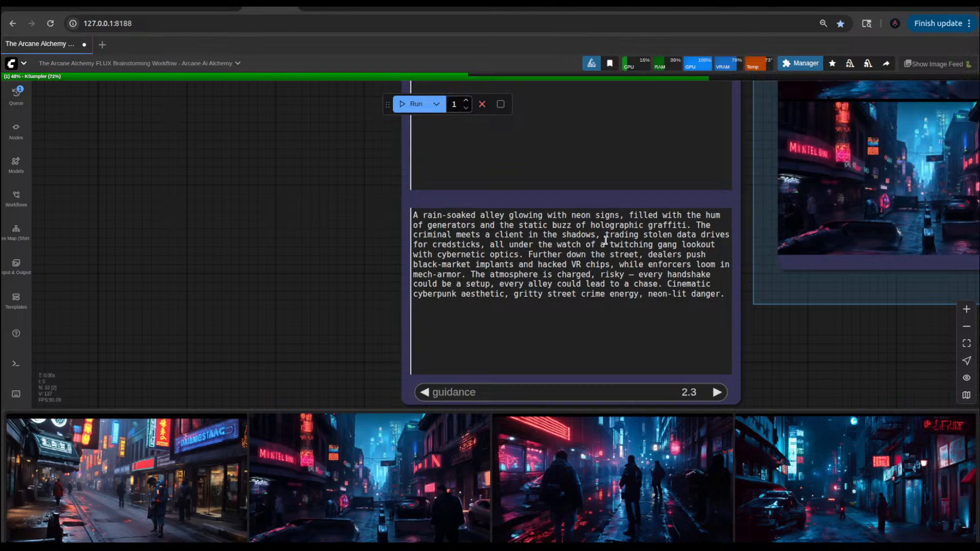
pyautogui.click(414, 235)
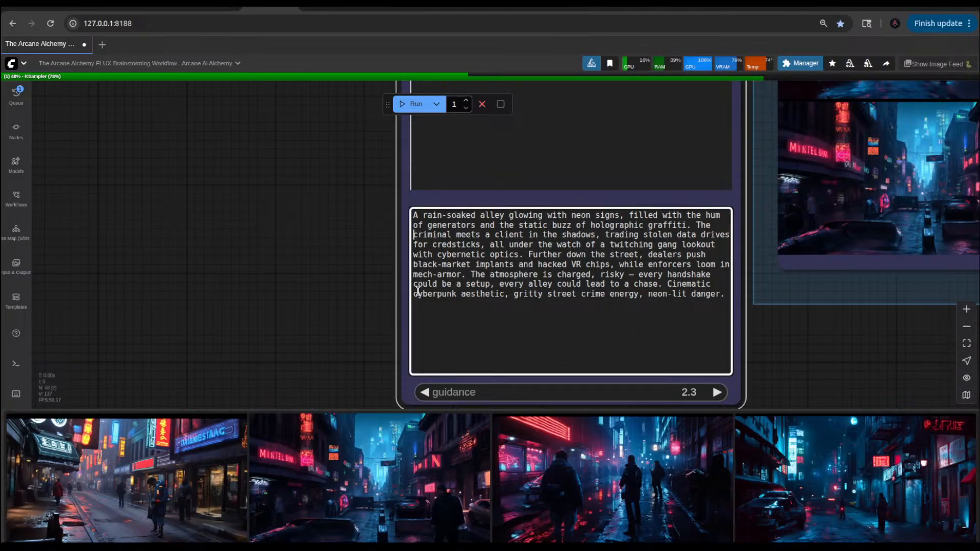
pyautogui.press('BackSpace')
pyautogui.press('BackSpace')
pyautogui.press('BackSpace')
pyautogui.press('BackSpace')
pyautogui.write('One')
pyautogui.click(487, 235)
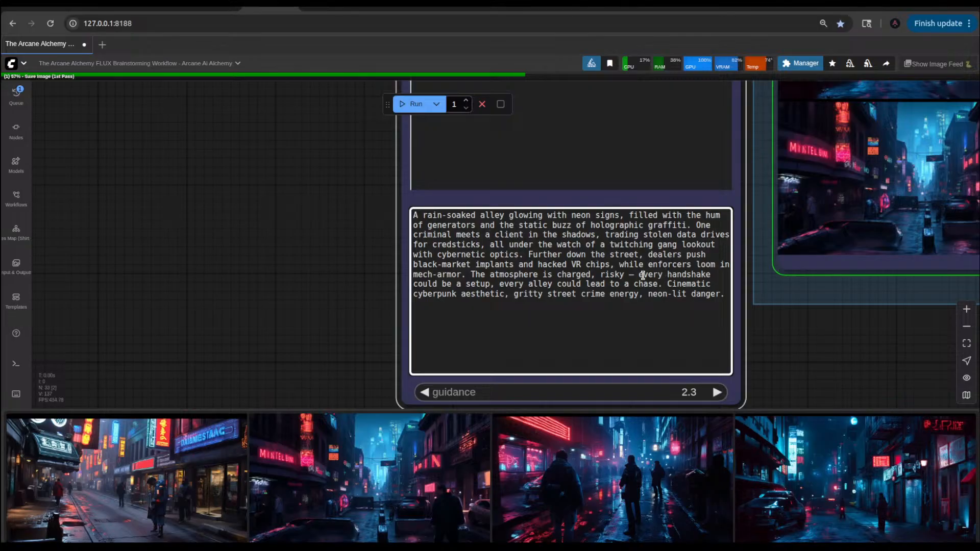
# Step: View the three new first-pass images and the following img2img image enlarged, one after another
pyautogui.click(174, 450)
pyautogui.click(174, 450)
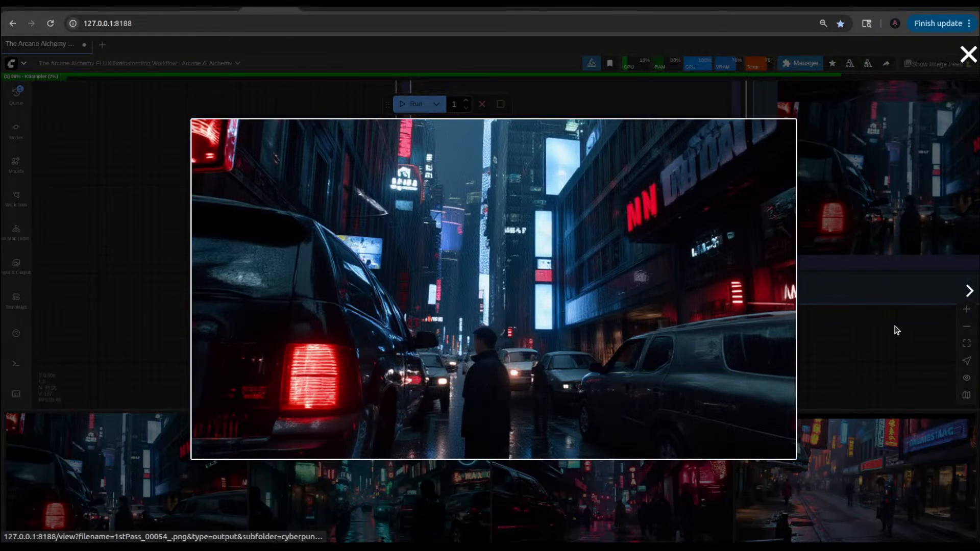
pyautogui.click(969, 291)
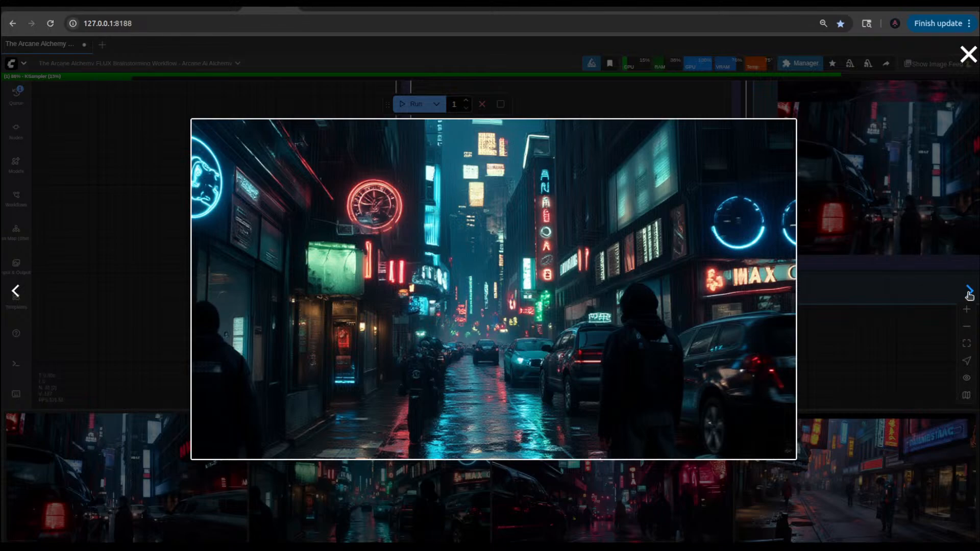
pyautogui.click(969, 291)
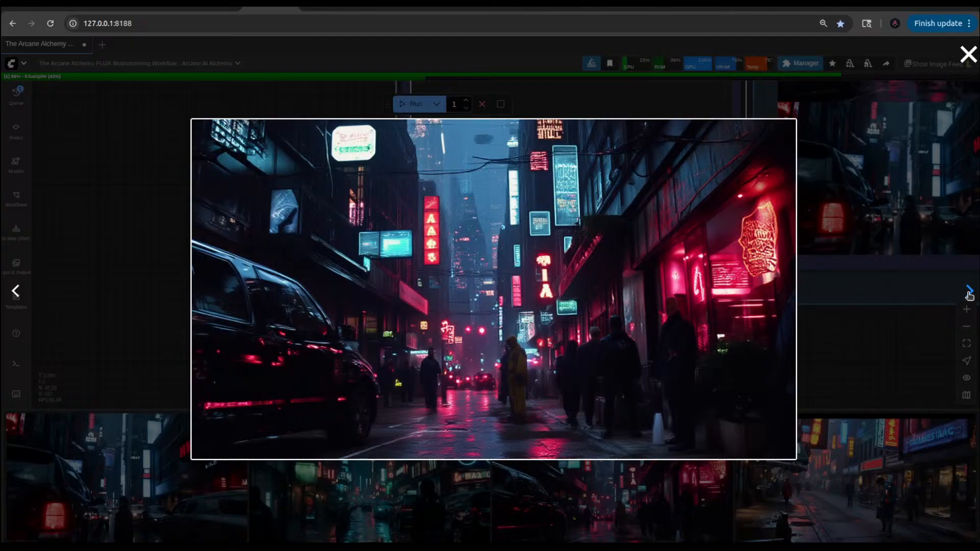
pyautogui.click(969, 292)
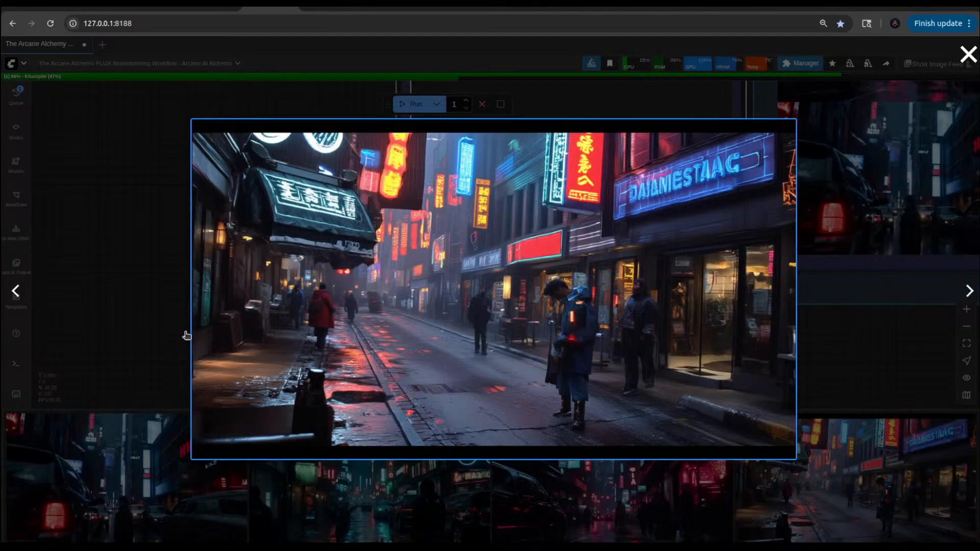
# Step: View the neighbouring first-pass street image enlarged, close it and return to the overview of the whole workflow
pyautogui.click(15, 291)
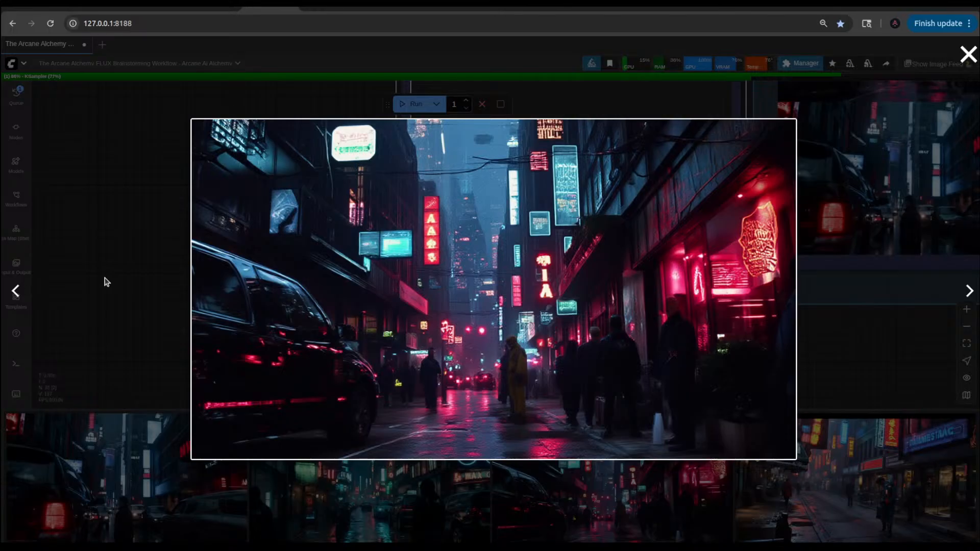
pyautogui.click(150, 306)
pyautogui.click(902, 370)
pyautogui.scroll(-4, 901, 370)
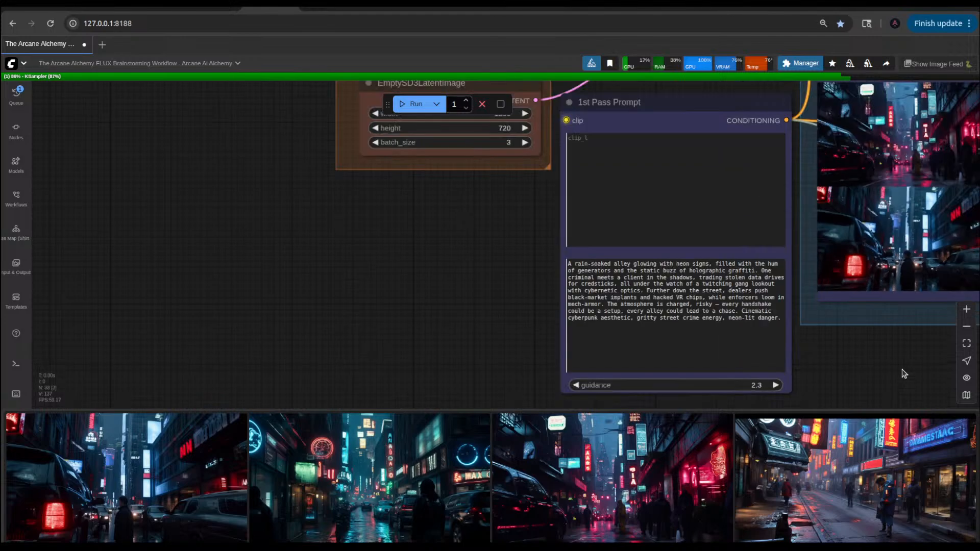
pyautogui.moveTo(907, 352); pyautogui.dragTo(637, 380)
pyautogui.scroll(-4, 638, 379)
pyautogui.scroll(-4, 640, 382)
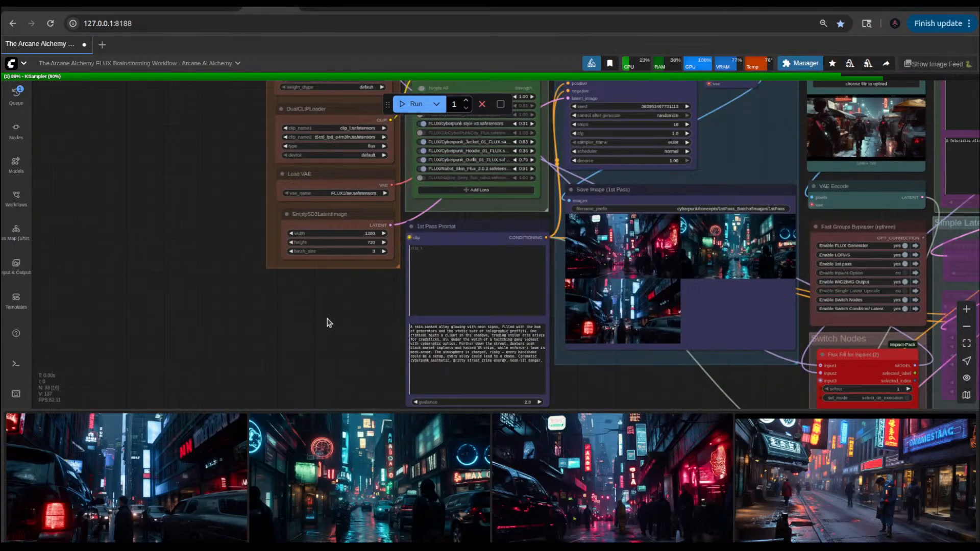
pyautogui.moveTo(328, 323); pyautogui.dragTo(181, 365)
pyautogui.scroll(-5, 181, 365)
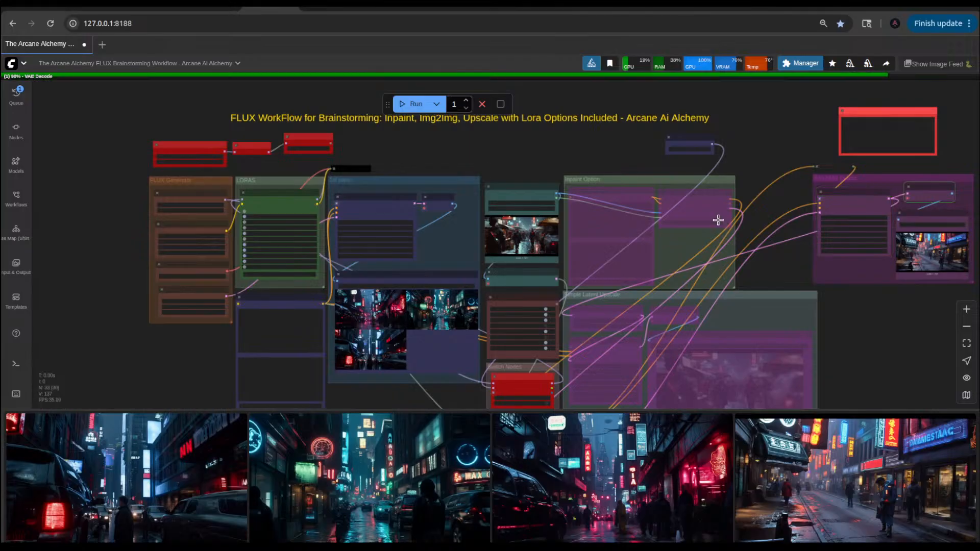
# Step: View the newest img2img image of the two masked figures enlarged and close it
pyautogui.click(189, 477)
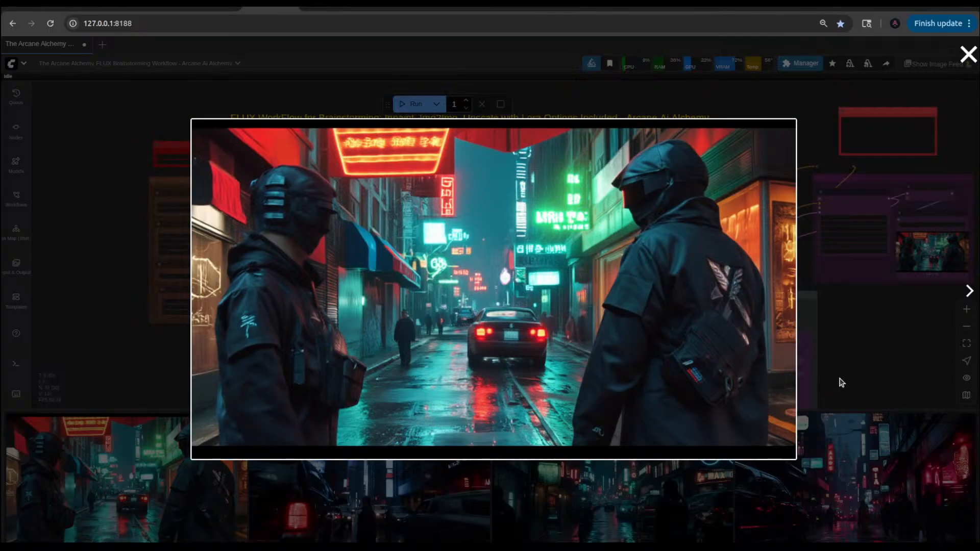
pyautogui.click(852, 353)
pyautogui.scroll(-4, 857, 352)
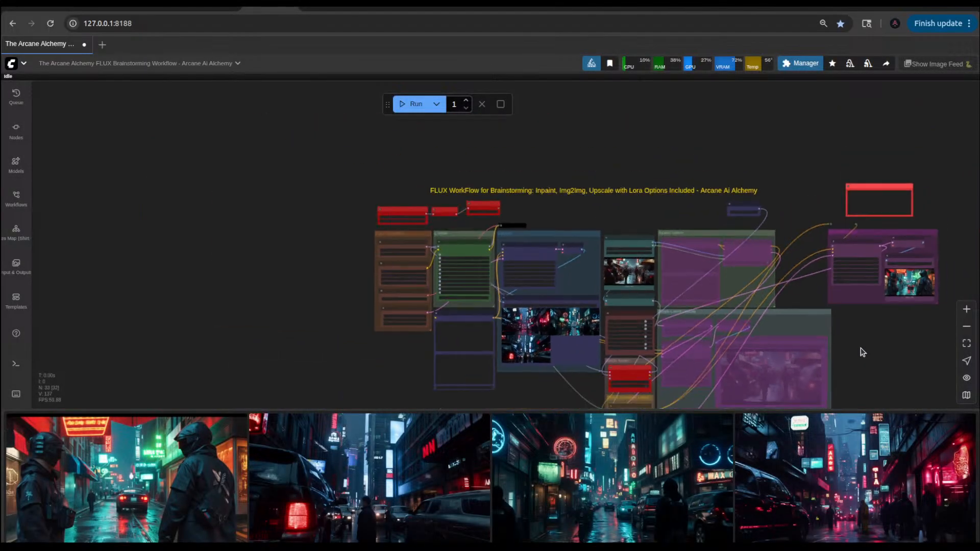
# Step: Move the Switch Nodes group with its Switch Condition/Latent group into the gap between the Inpaint Option and IMG2IMG Output groups
pyautogui.moveTo(859, 350); pyautogui.dragTo(753, 337)
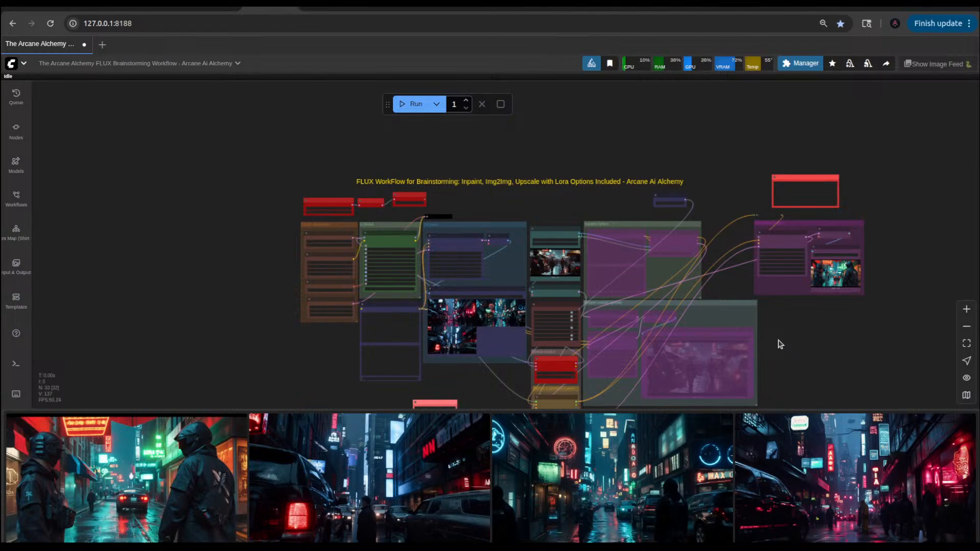
pyautogui.scroll(8, 779, 345)
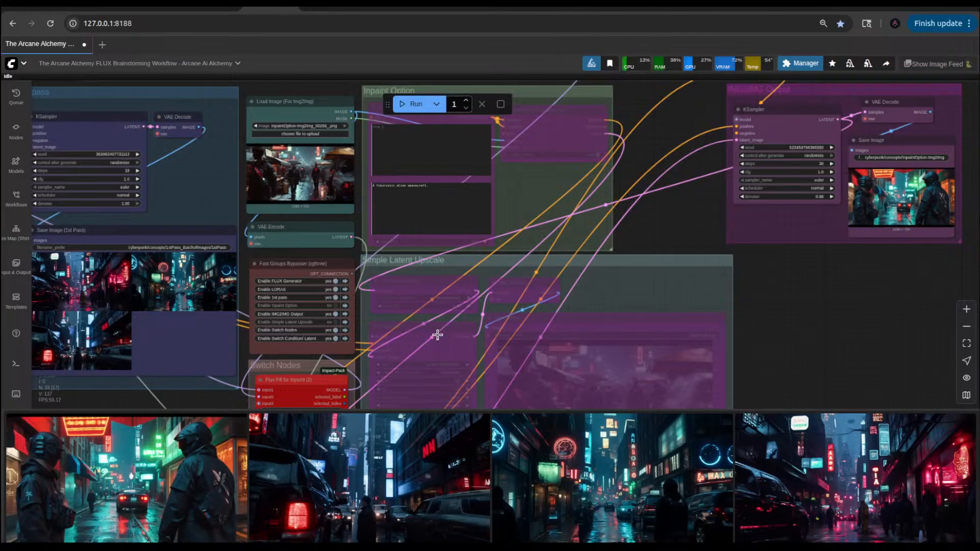
pyautogui.moveTo(310, 370); pyautogui.dragTo(686, 64)
pyautogui.moveTo(805, 325); pyautogui.dragTo(719, 420)
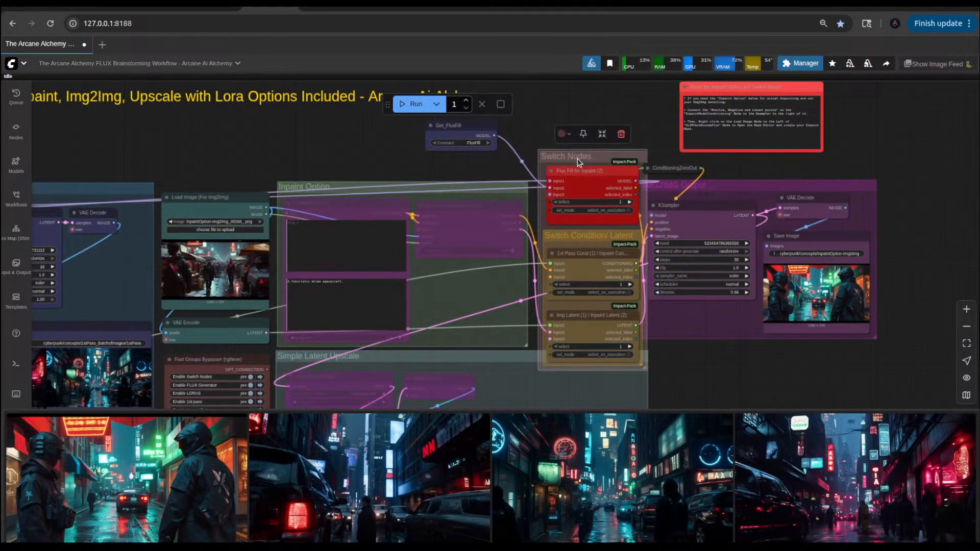
pyautogui.moveTo(575, 156); pyautogui.dragTo(570, 134)
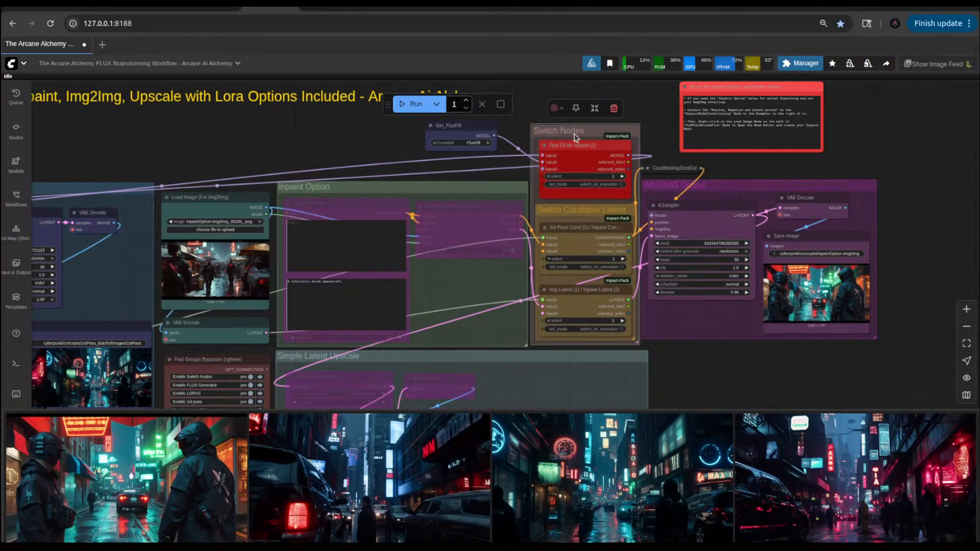
pyautogui.moveTo(196, 148); pyautogui.dragTo(449, 225)
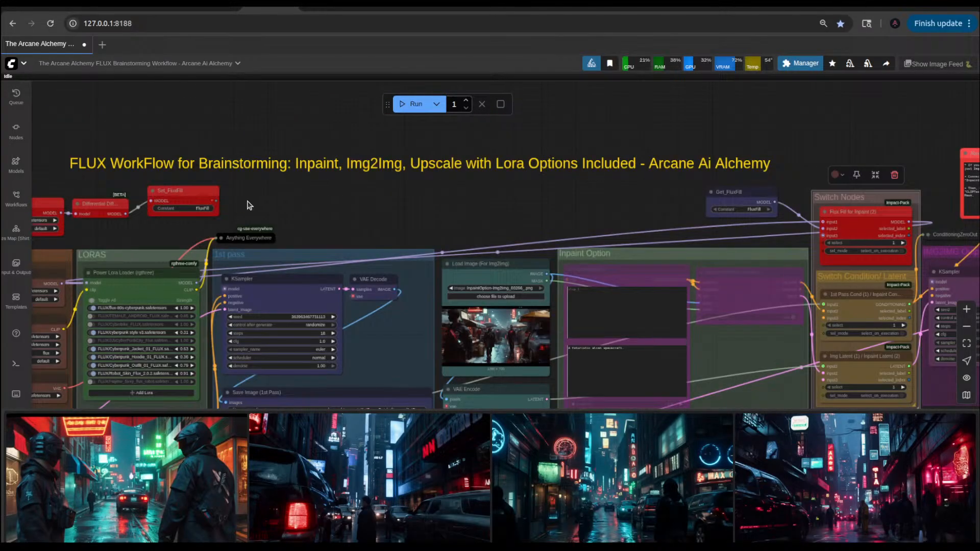
# Step: Nudge the IMG2IMG Output group slightly away from the adjoining switch groups
pyautogui.moveTo(523, 222); pyautogui.dragTo(268, 225)
pyautogui.scroll(-4, 269, 225)
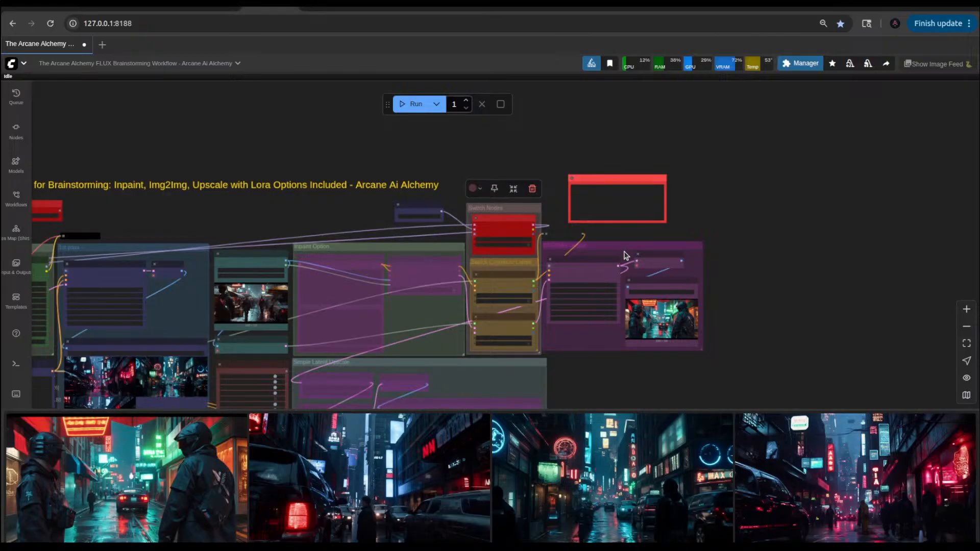
pyautogui.moveTo(615, 247); pyautogui.dragTo(616, 251)
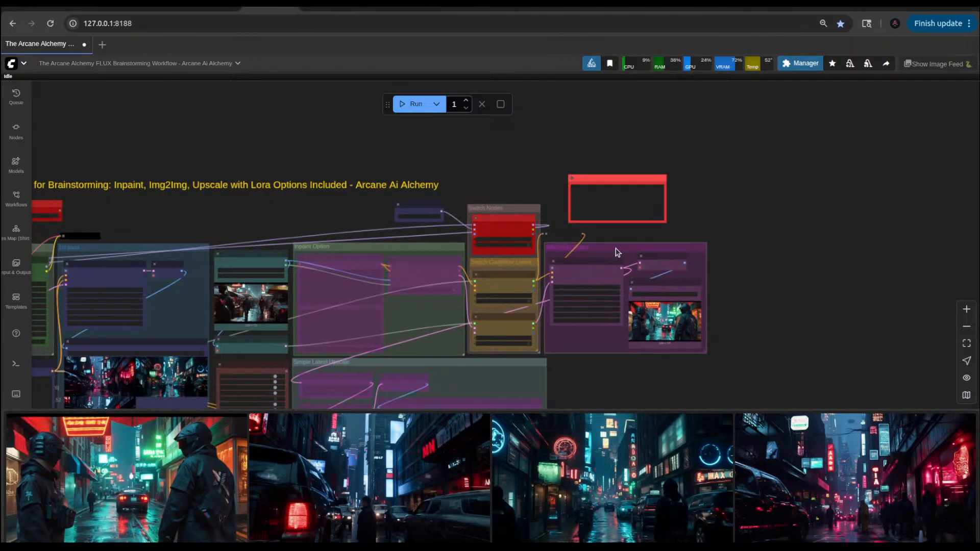
pyautogui.moveTo(610, 376); pyautogui.dragTo(728, 359)
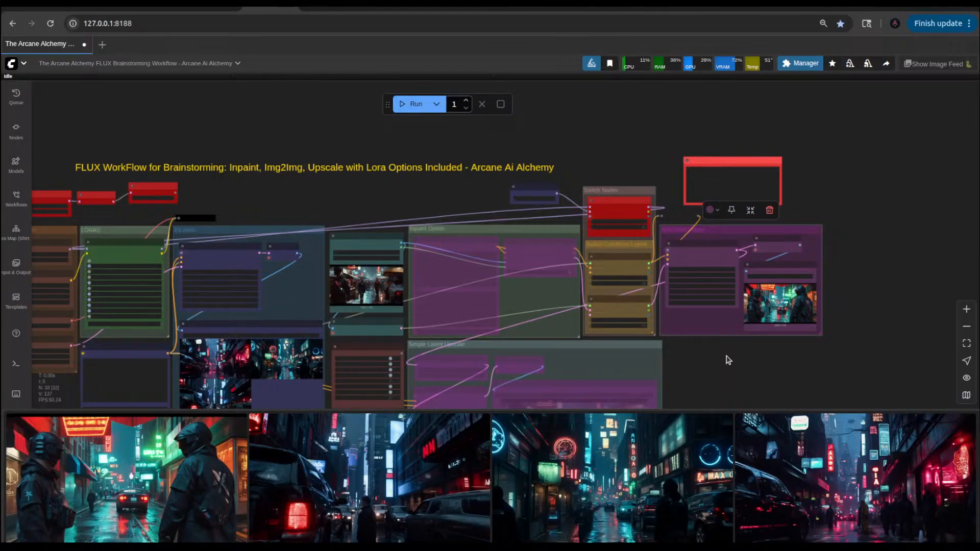
# Step: Move the Get_FluxFill node down beside the Switch Nodes group, just above the Inpaint Option group
pyautogui.scroll(4, 516, 223)
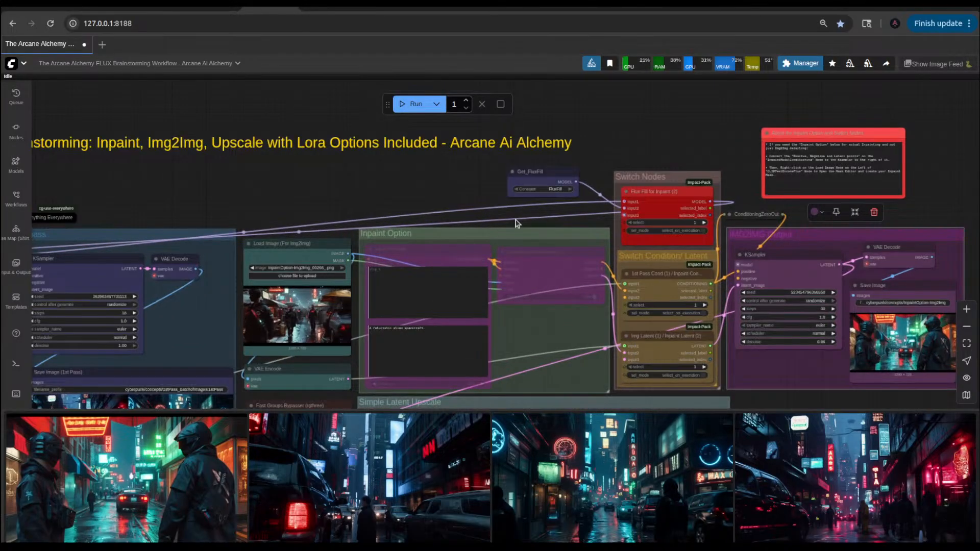
pyautogui.moveTo(550, 171); pyautogui.dragTo(576, 191)
pyautogui.click(452, 206)
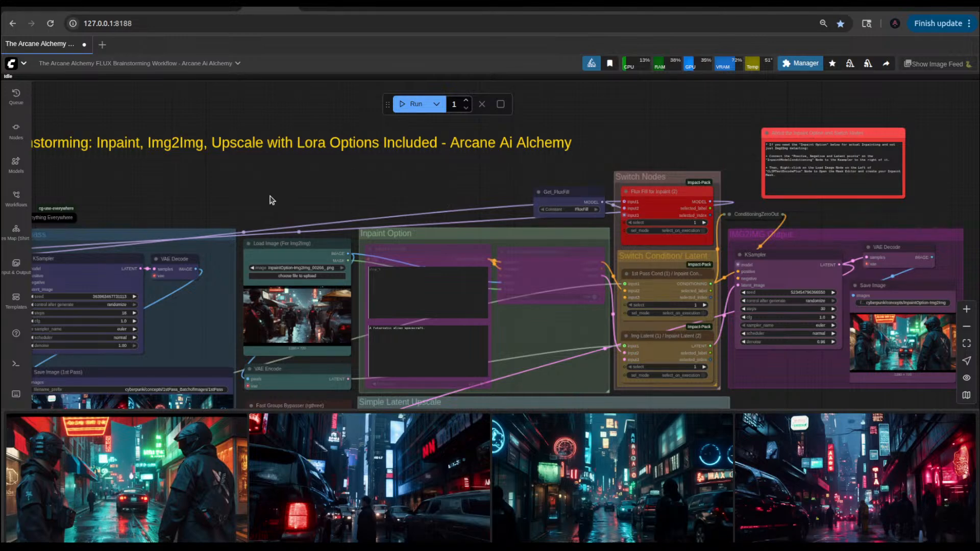
# Step: Look over the rearranged workflow, including the LORAS and 1st pass groups, the Fast Groups Bypasser and the Simple Latent Upscale group
pyautogui.moveTo(271, 201); pyautogui.dragTo(455, 201)
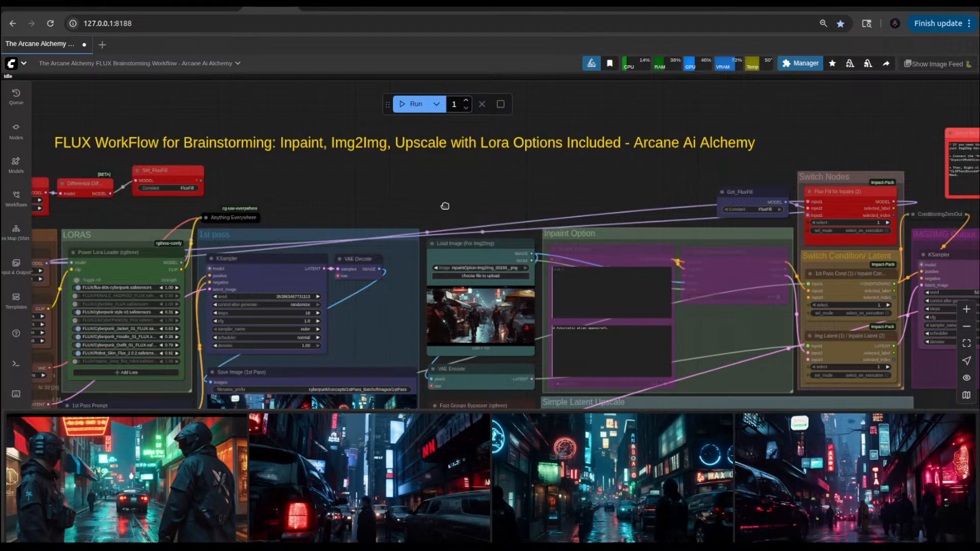
pyautogui.scroll(-4, 446, 209)
pyautogui.moveTo(444, 205); pyautogui.dragTo(490, 146)
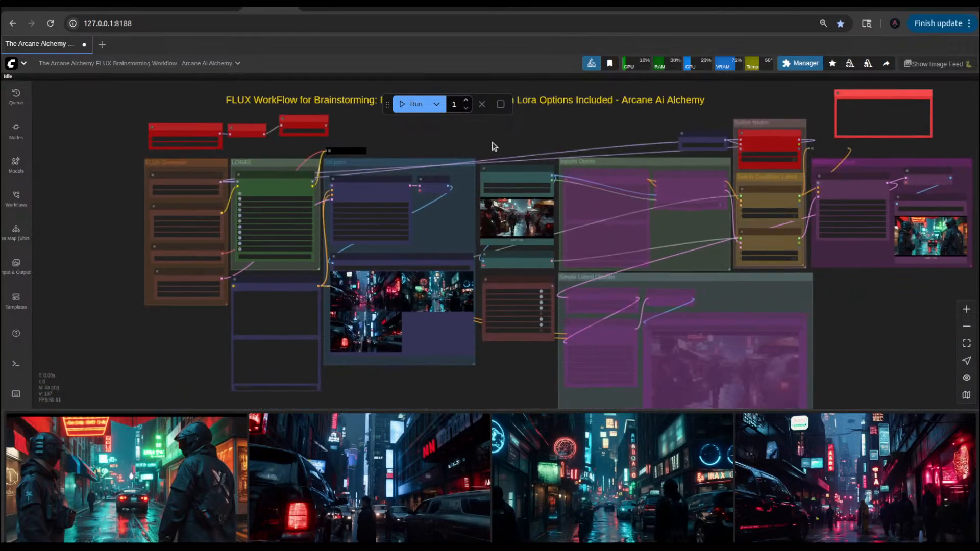
pyautogui.scroll(5, 475, 367)
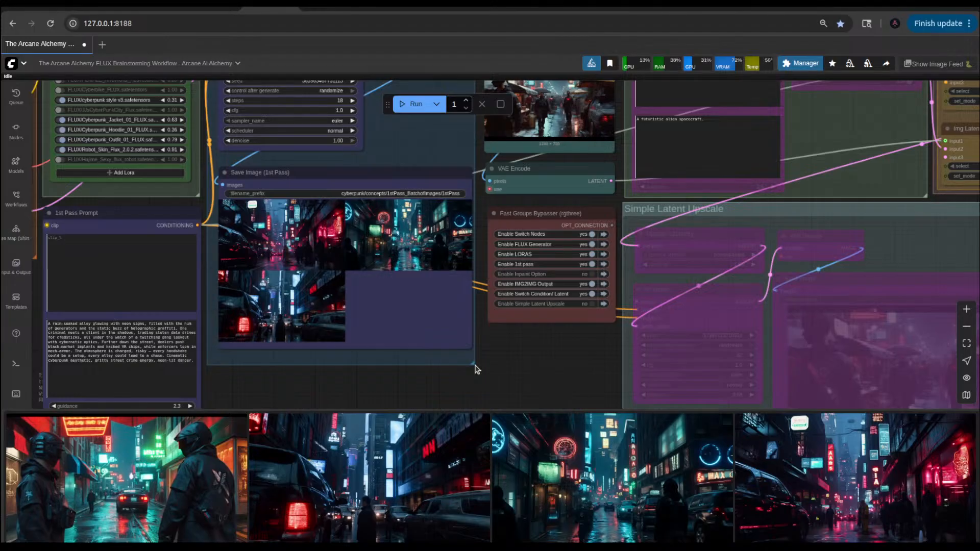
pyautogui.scroll(-8, 524, 368)
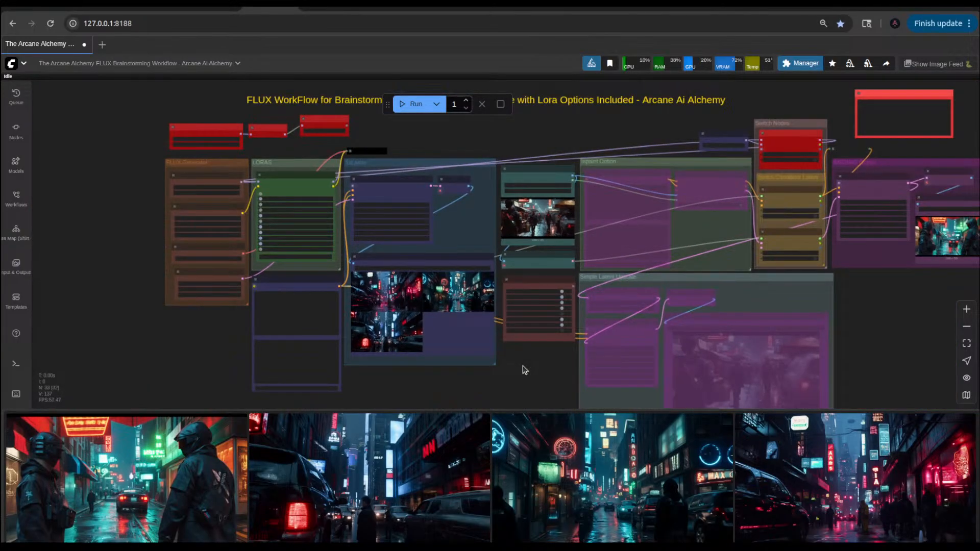
pyautogui.moveTo(542, 360); pyautogui.dragTo(458, 341)
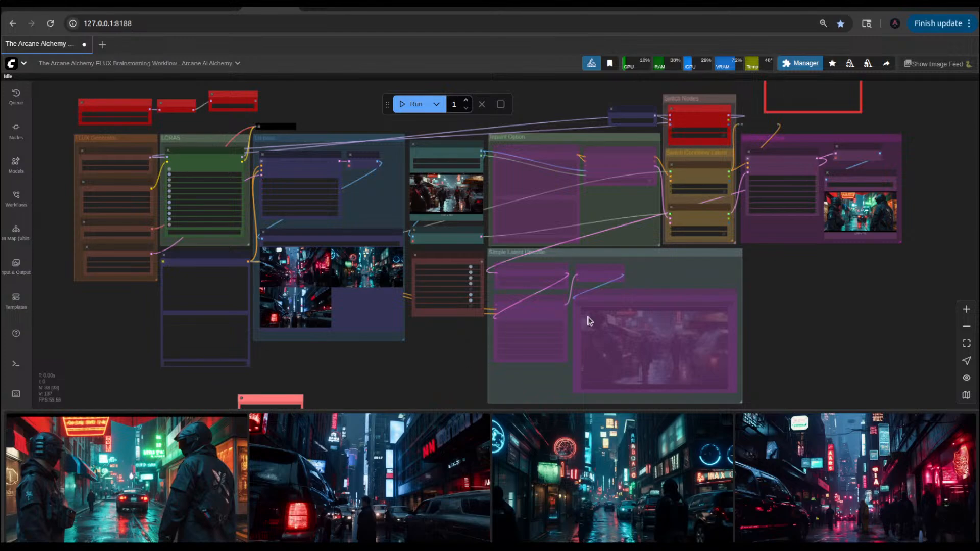
pyautogui.scroll(-5, 368, 344)
pyautogui.scroll(5, 367, 345)
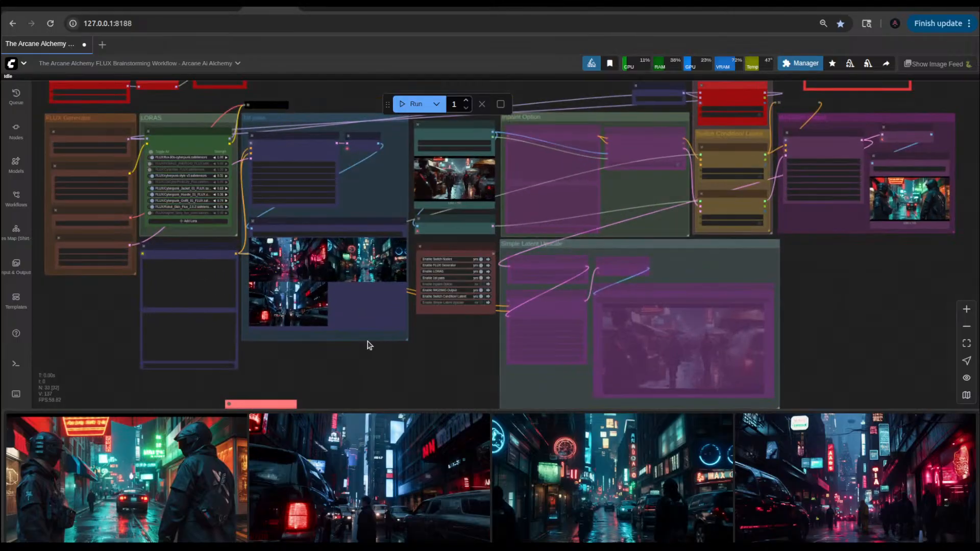